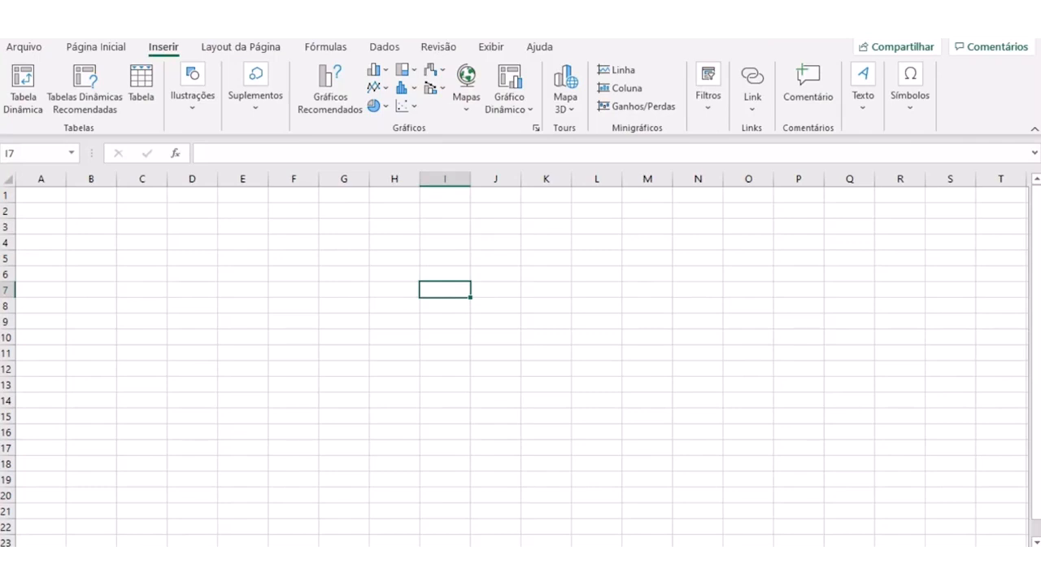
- Search the computer for the Excel application, leaving the search without opening any result
key(super)
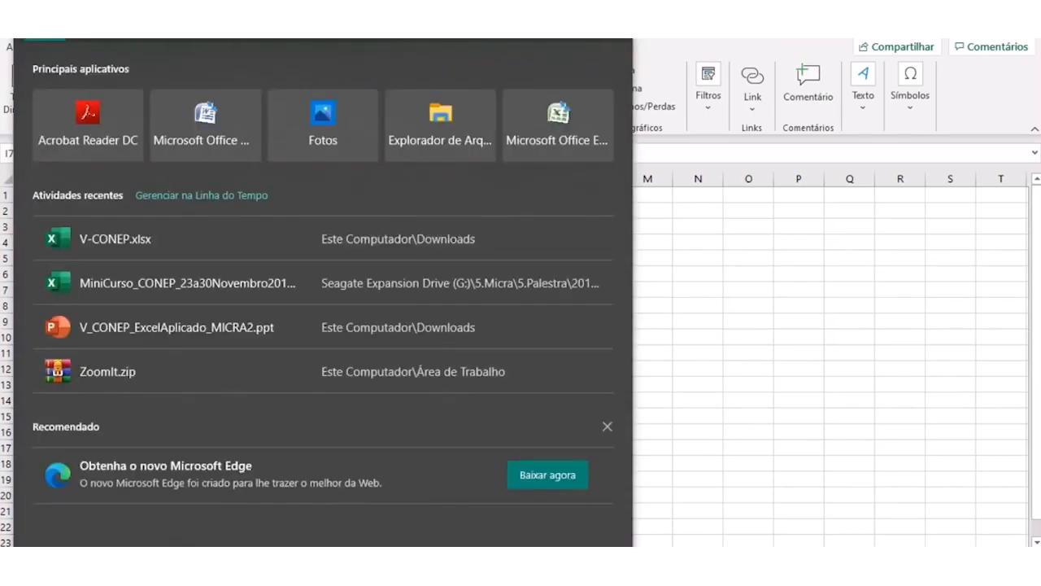
text(excel)
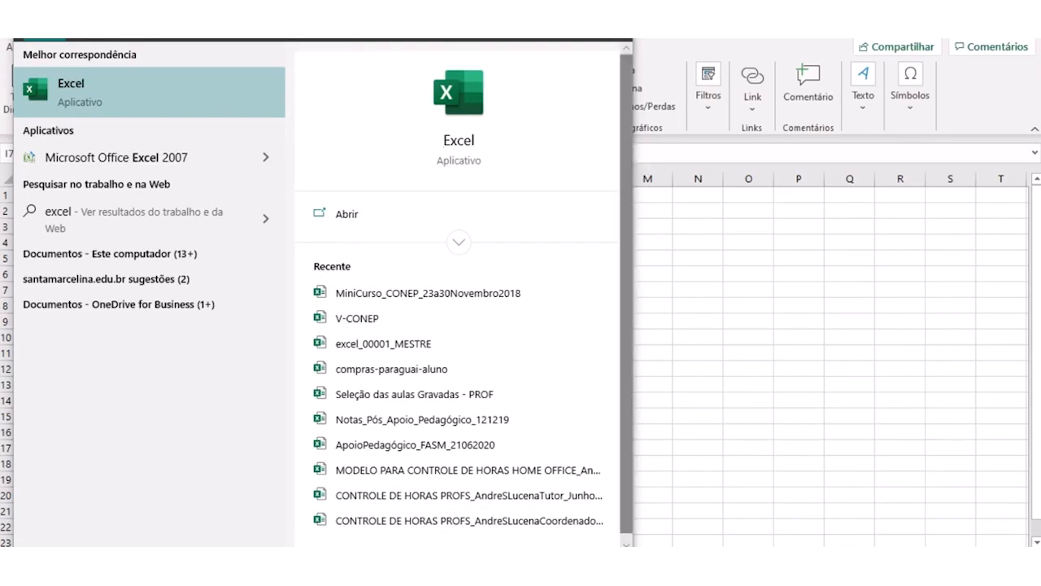
key(Escape)
click(344, 306)
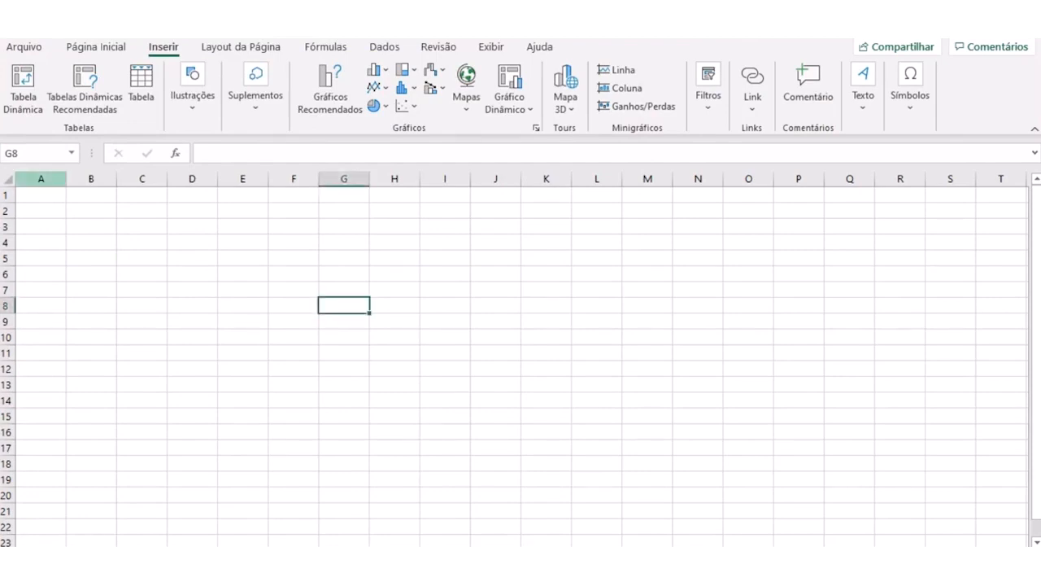
- Select the whole columns A, B, C, D, E and F one after another
click(41, 179)
click(91, 179)
click(142, 179)
click(192, 179)
click(243, 179)
click(293, 179)
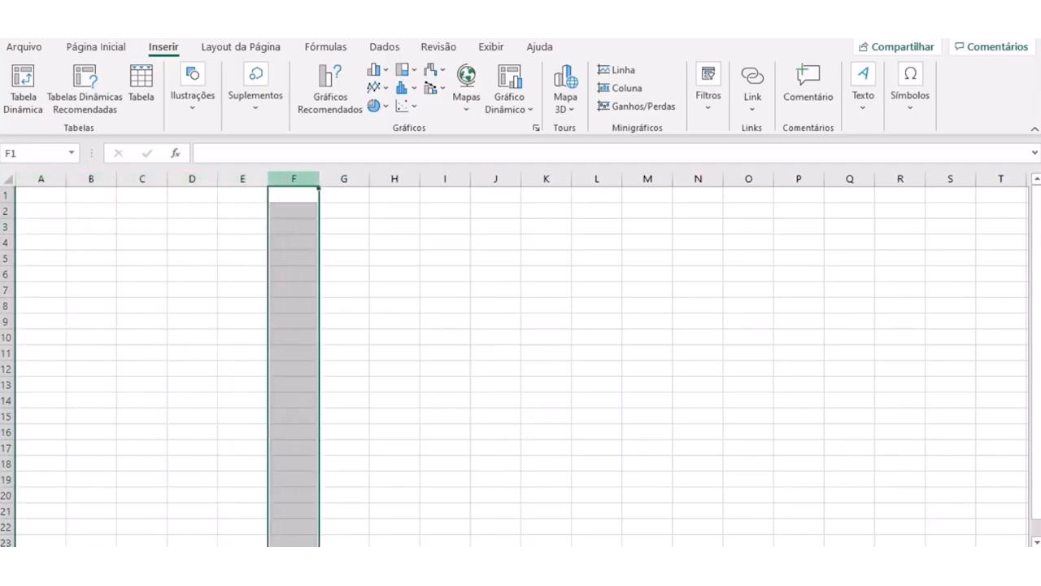
- Select the whole of row 1 and row 4 in turn, ending on cell A2
click(8, 195)
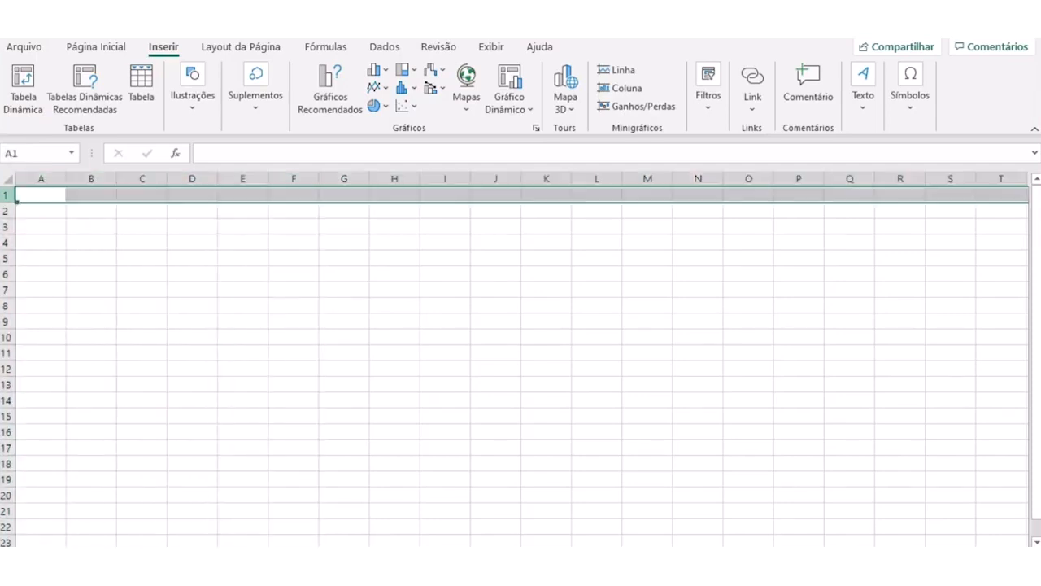
click(8, 242)
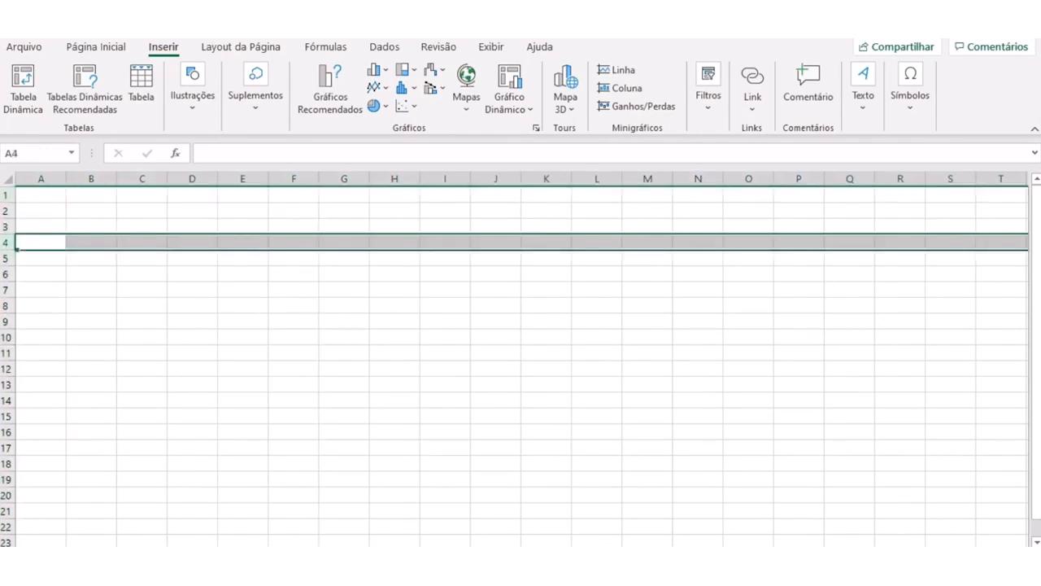
click(41, 211)
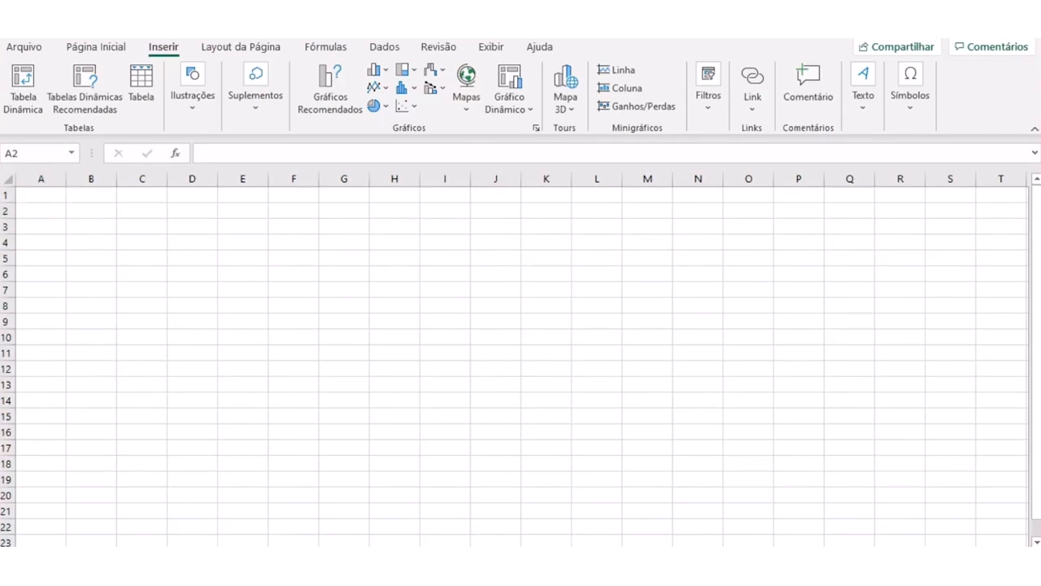
- Move the active cell from A1 along row 1 past column Z to column BQ, and return to A1
click(41, 195)
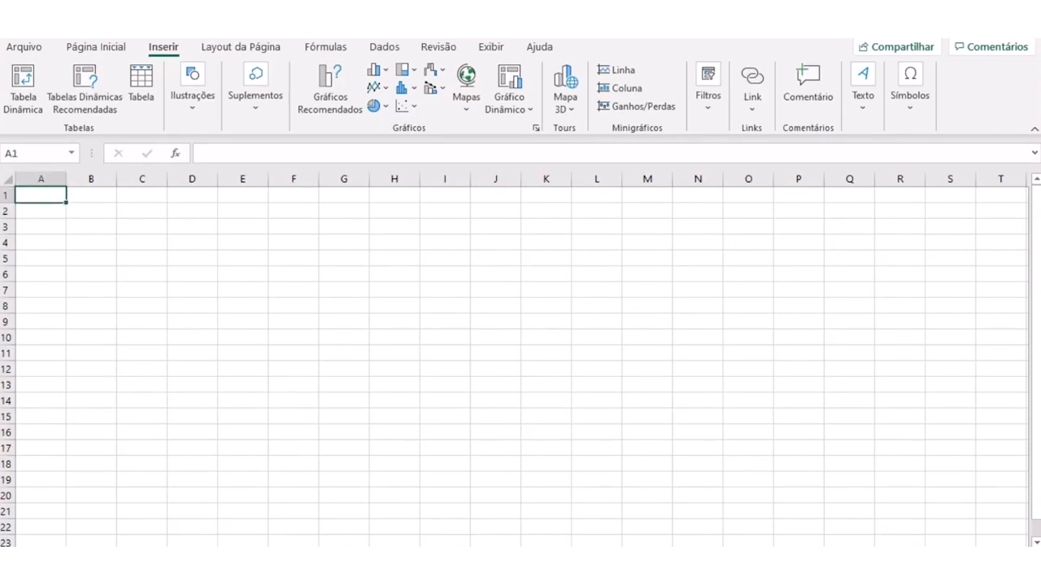
key(Right)
key(Right)
key(Right)
key(Right)
key(Right)
key(Right)
key(Right)
key(Right)
key(Right)
key(Right)
key(Right)
key(Right)
key(Right)
key(Right)
key(Right)
key(Right)
key(Right)
key(Right)
key(Right)
key(Right)
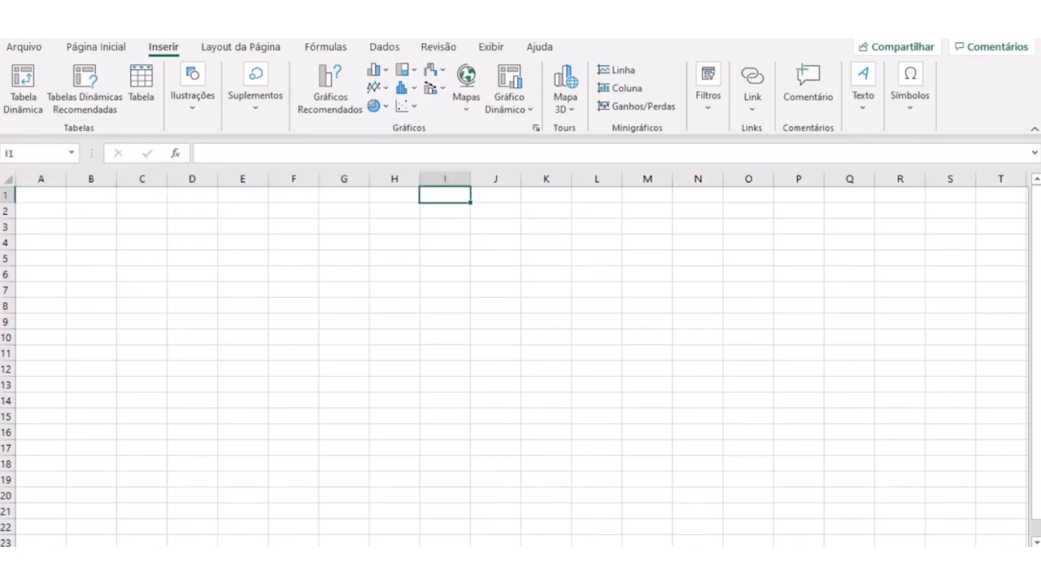
key(Right)
key(Right)
key(Right)
key(Right)
key(Right)
key(Right)
key(Right)
key(Right)
key(Right)
key(Right)
key(Right)
key(Right)
key(Right)
key(Right)
key(Right)
key(Right)
key(Right)
key(Right)
key(Right)
key(Right)
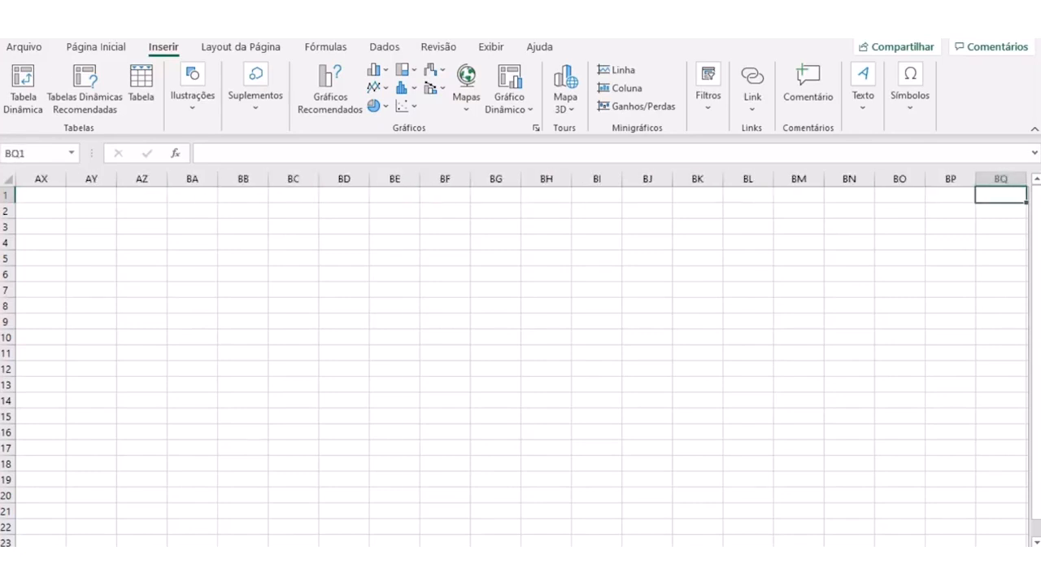
key(Left)
key(Left)
key(Left)
key(Left)
key(Left)
key(Left)
key(Left)
key(Left)
key(Left)
key(Left)
key(Left)
key(Left)
key(Left)
key(Left)
key(Left)
key(Left)
key(Left)
key(Left)
key(Left)
key(Left)
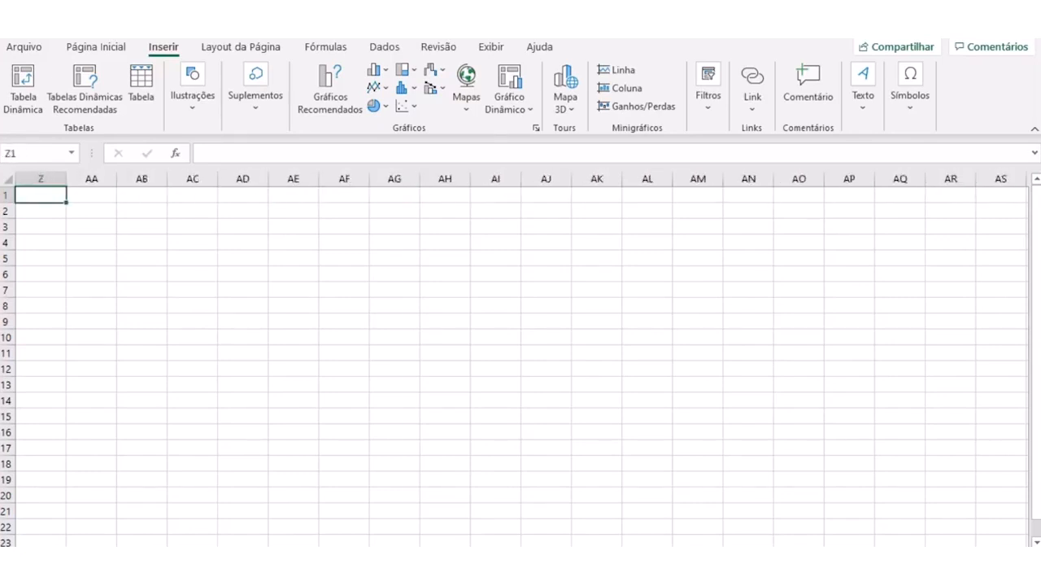
key(Left)
key(Left)
key(Left)
key(Left)
key(Left)
key(Left)
key(Left)
key(Left)
key(Left)
key(Left)
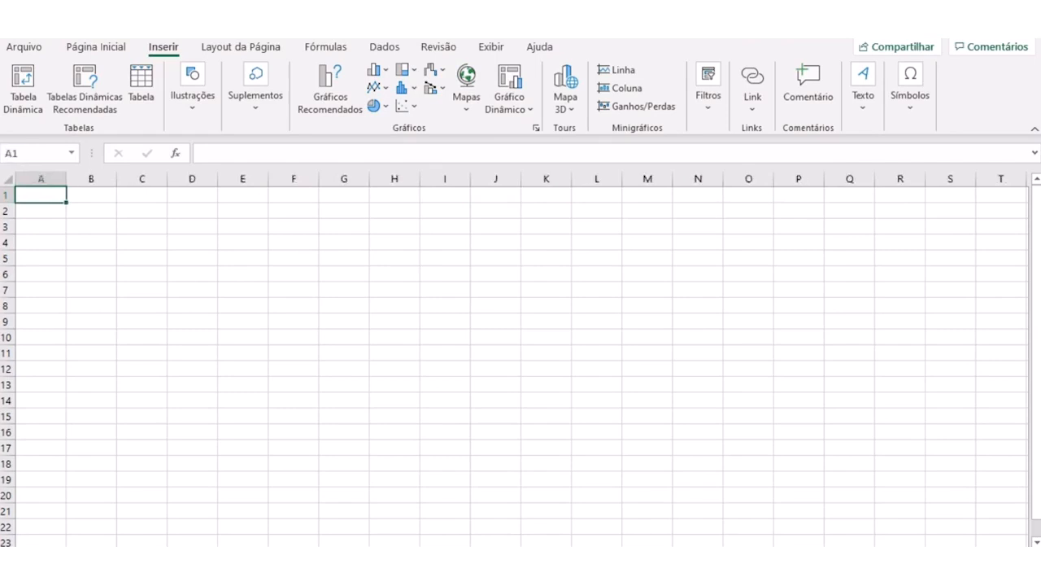
- Jump from A1 to the sheet's last column and back, and from A1 to its last row and back
key(ctrl+Right)
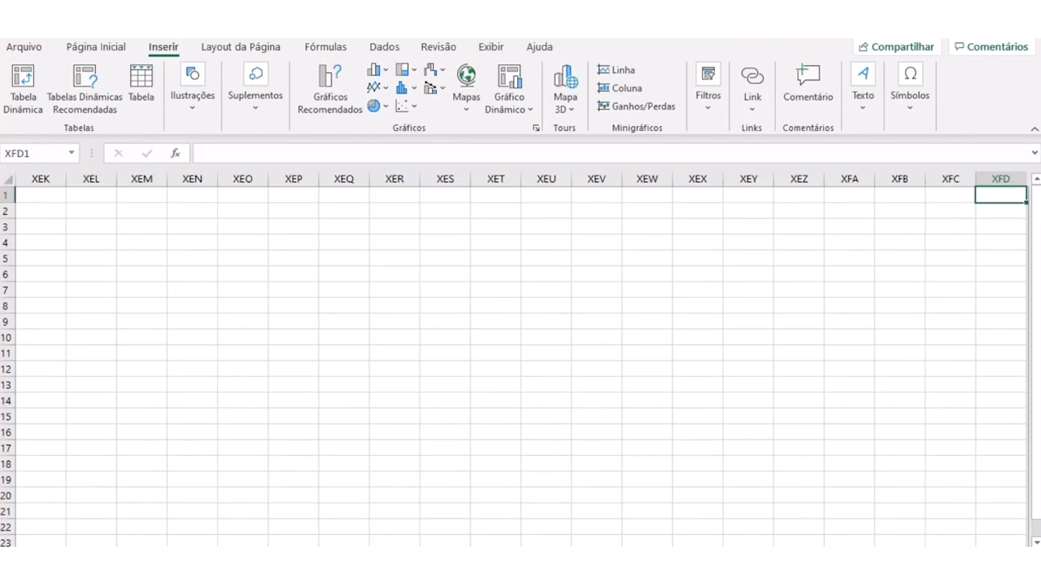
key(ctrl+Left)
click(192, 336)
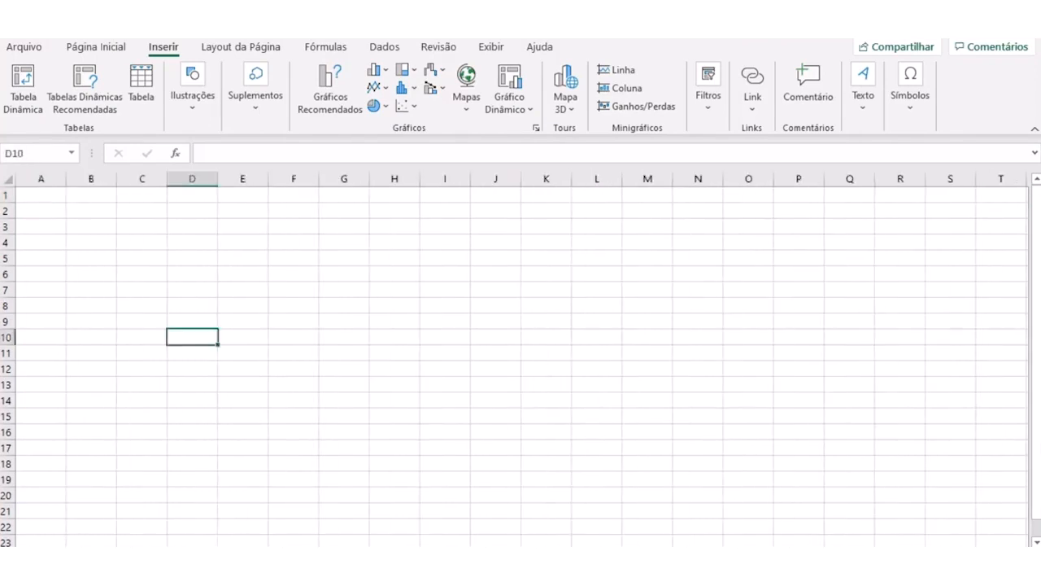
key(ctrl+Home)
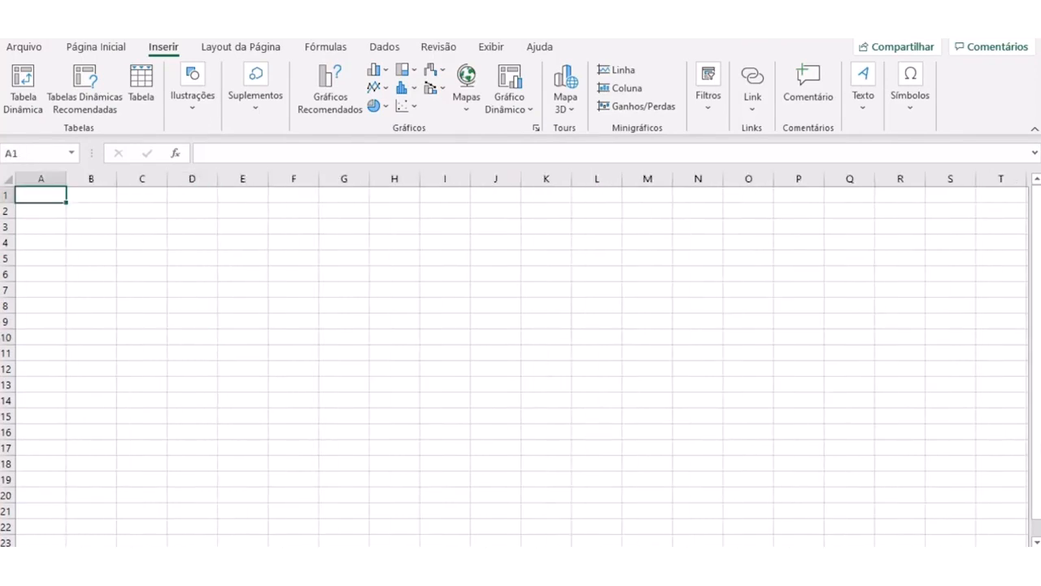
key(ctrl+Down)
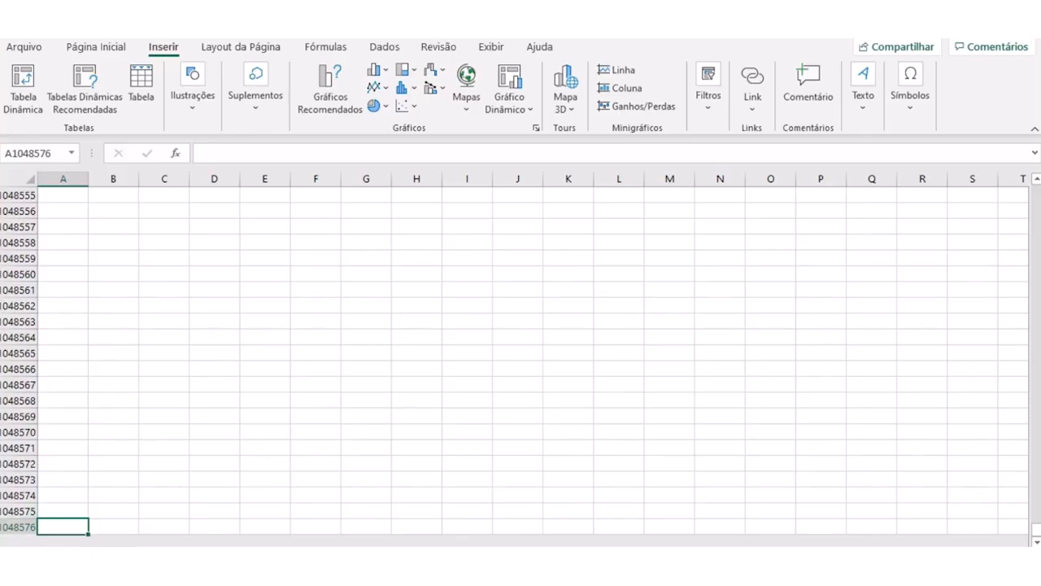
key(ctrl+Up)
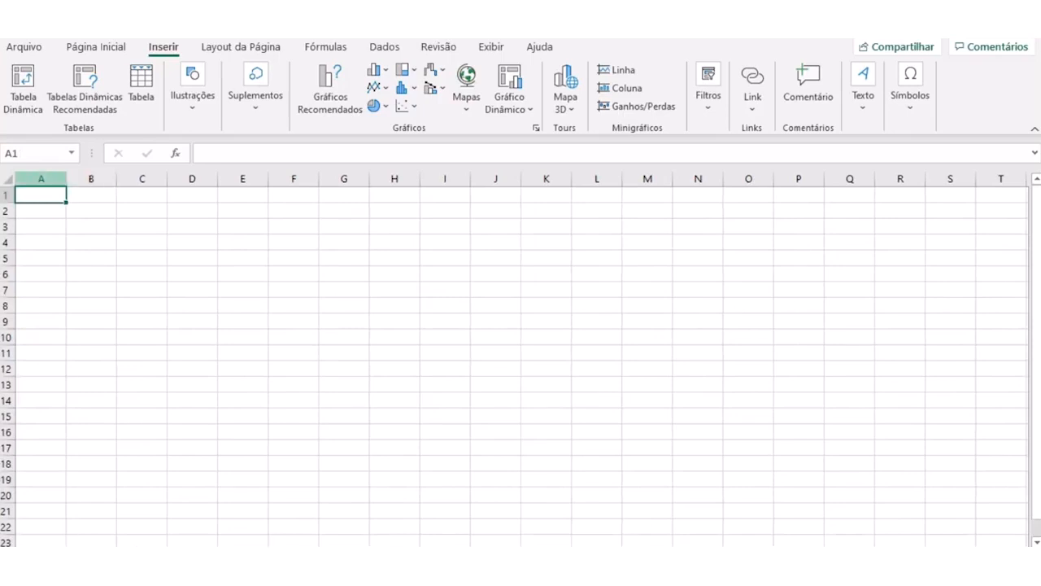
- Widen column A to about 18.14 characters
key(ctrl+space)
drag(66, 178, 119, 178)
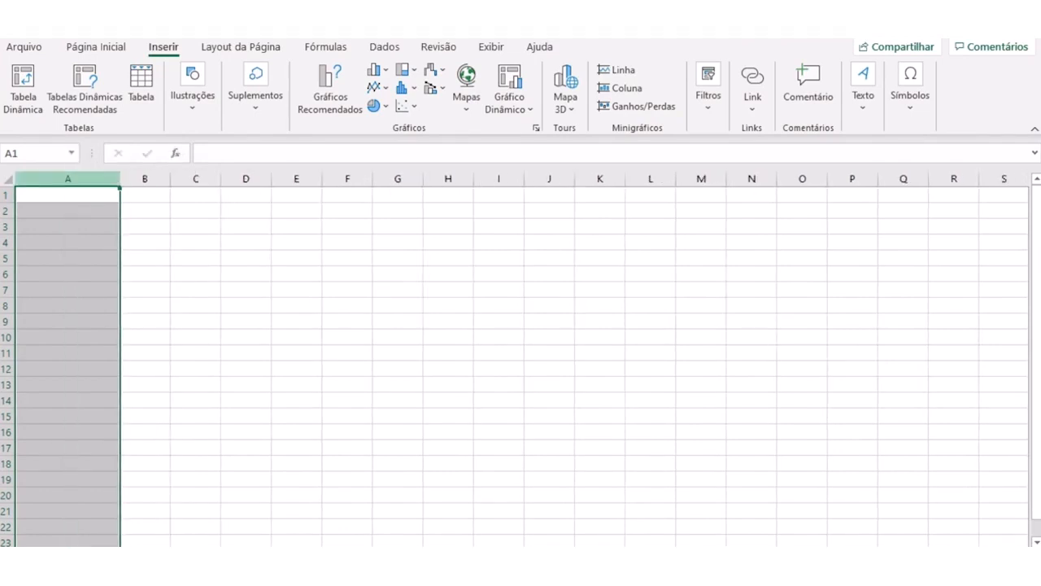
click(69, 258)
click(68, 178)
right_click(65, 181)
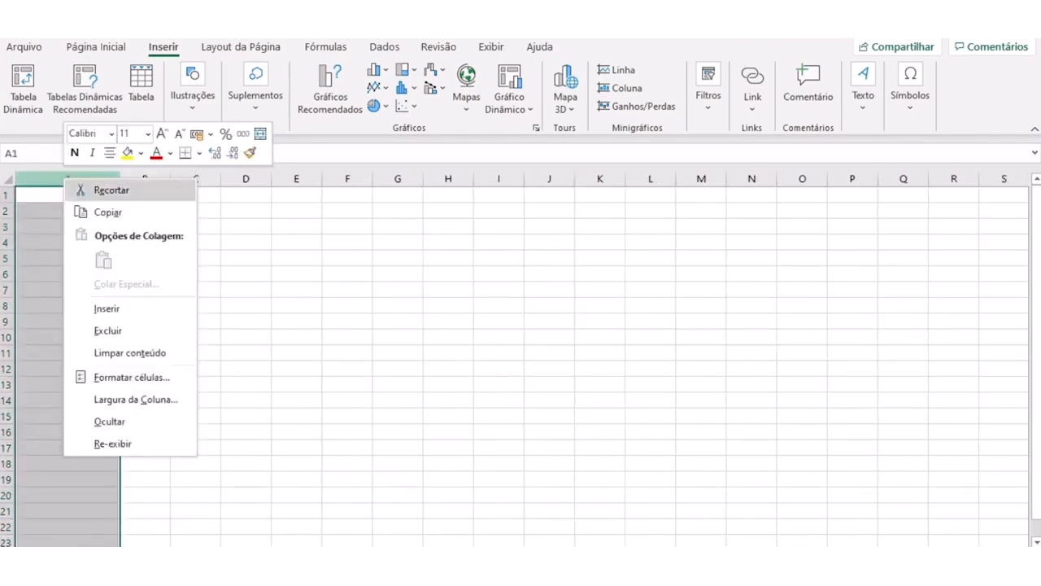
click(132, 378)
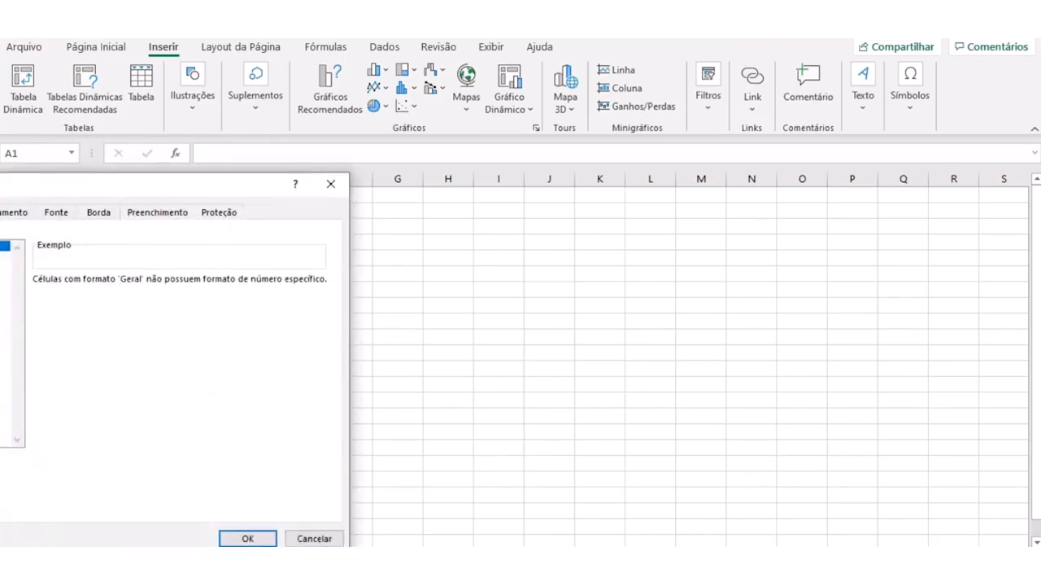
click(314, 538)
click(348, 353)
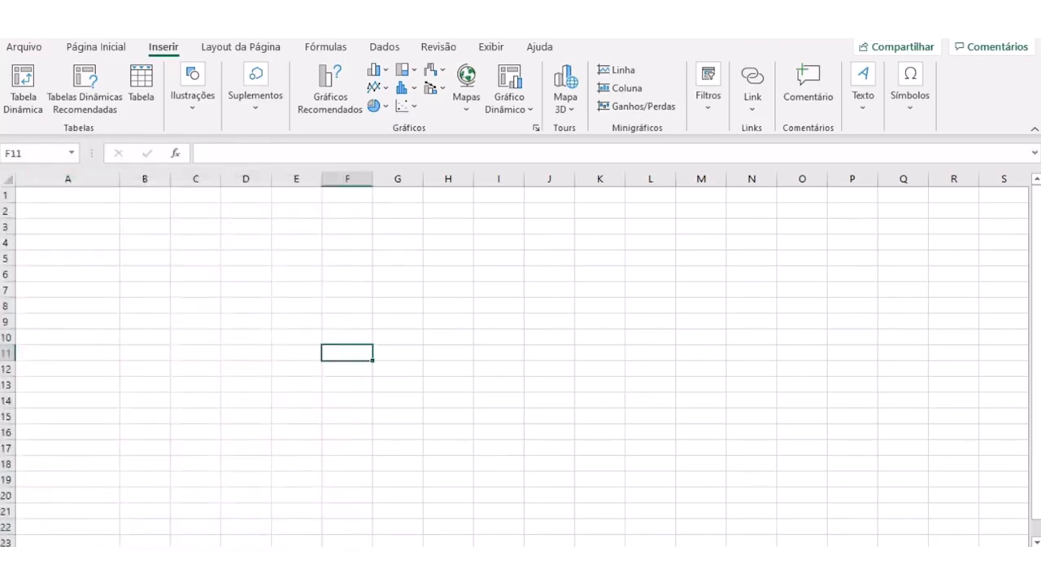
- Try to set the width of column A to 900 characters
right_click(91, 195)
right_click(82, 178)
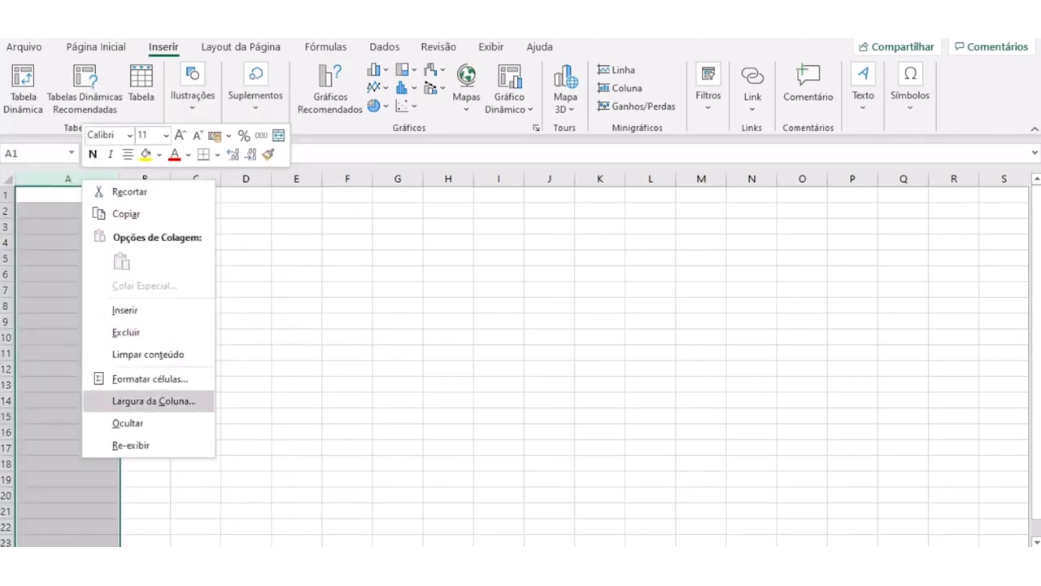
click(140, 401)
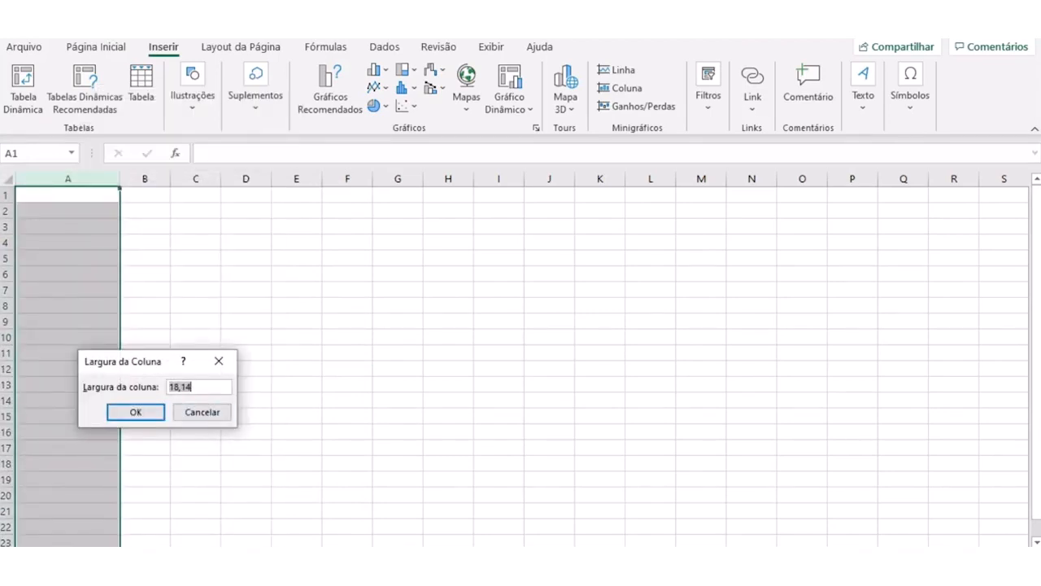
text(900)
key(Return)
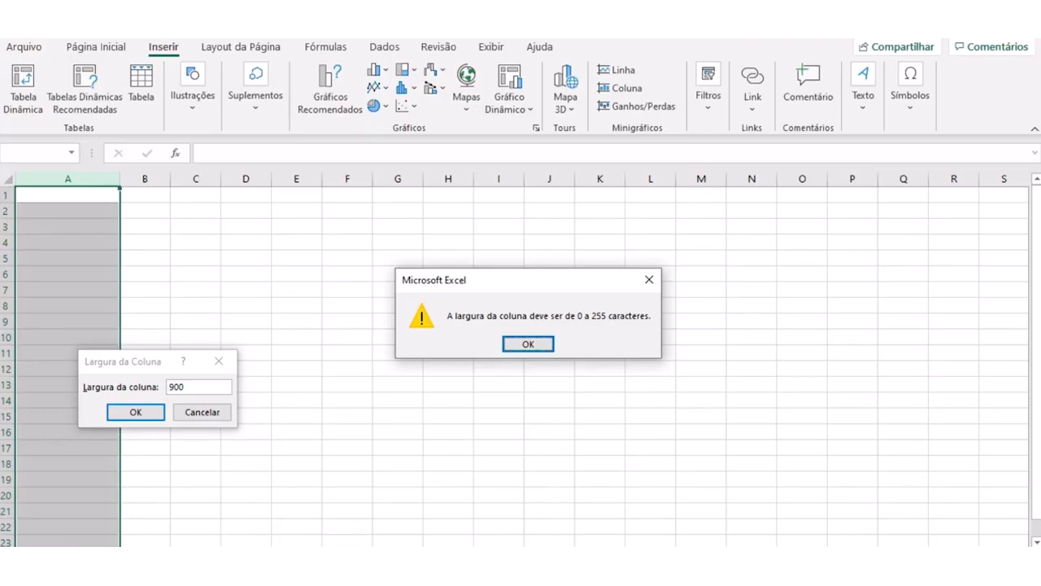
key(Return)
key(Escape)
click(68, 321)
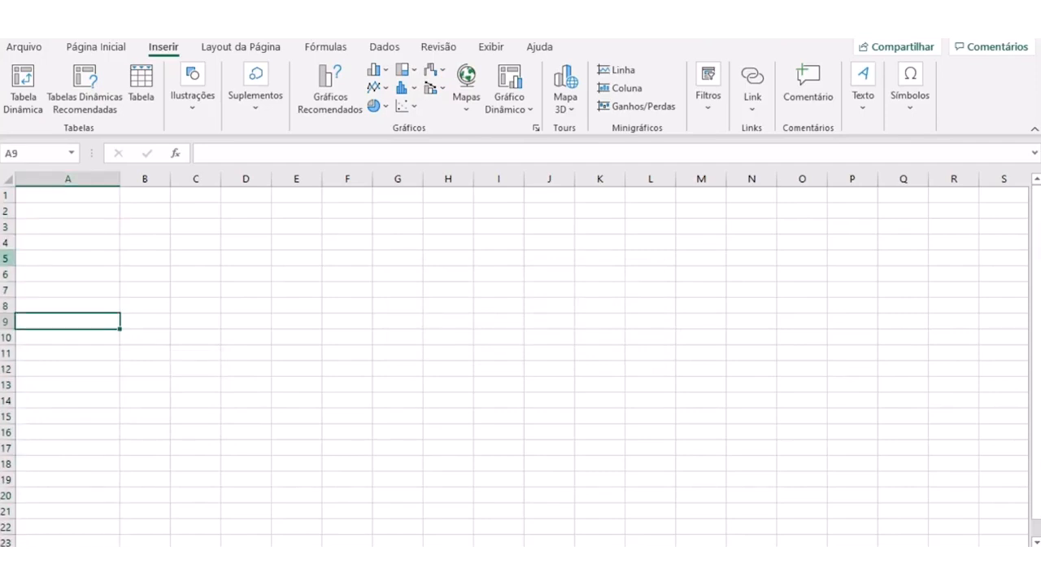
- Try to set the height of row 5 to 500
click(6, 258)
right_click(7, 259)
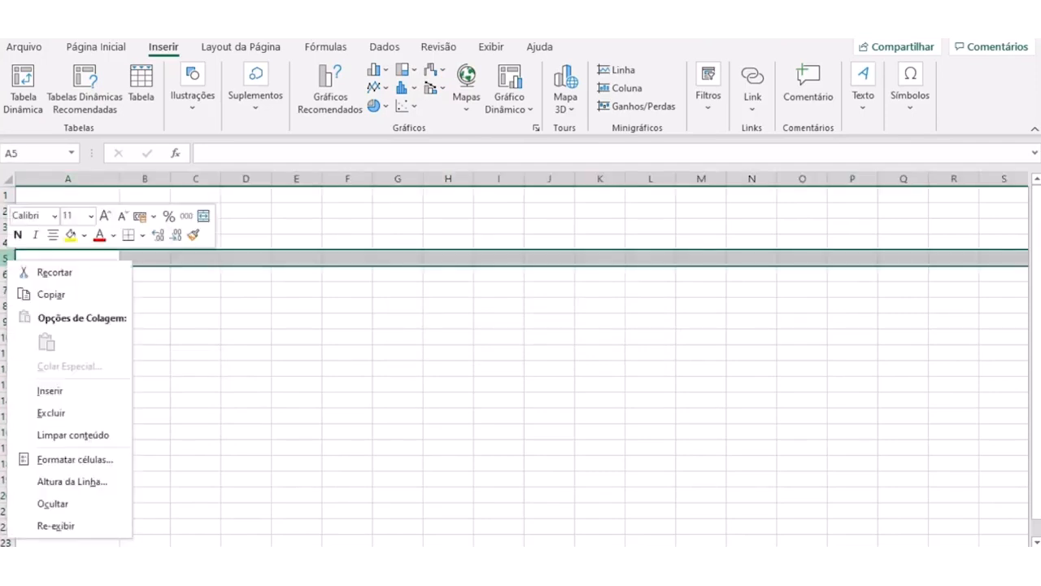
click(72, 480)
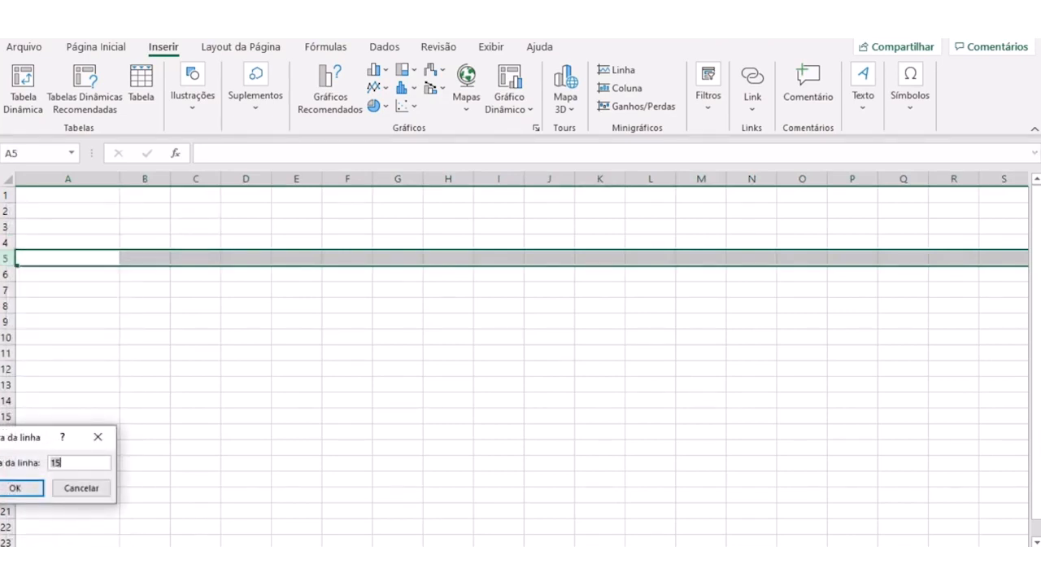
drag(29, 436, 423, 381)
text(500)
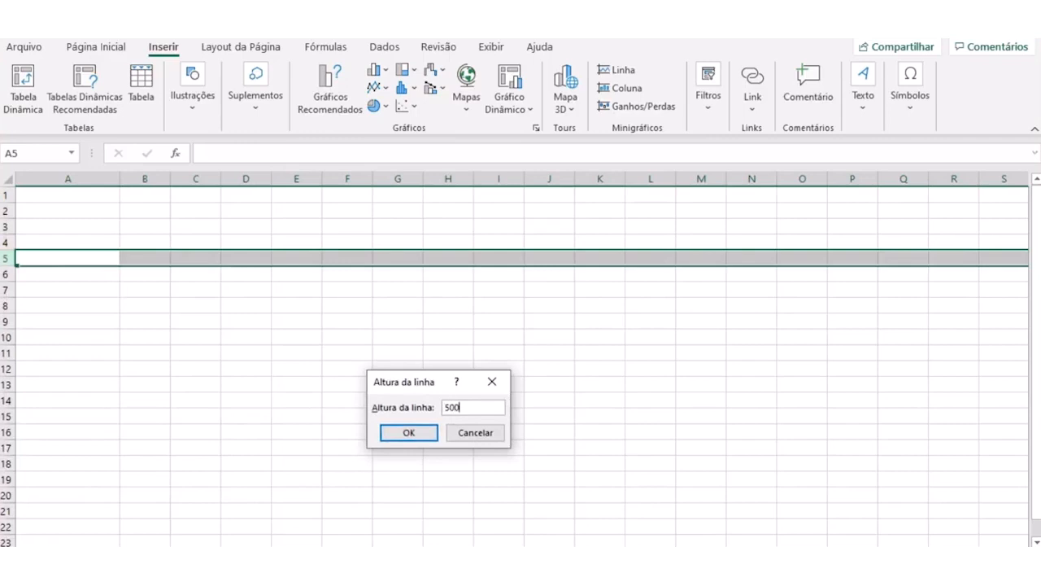
key(Return)
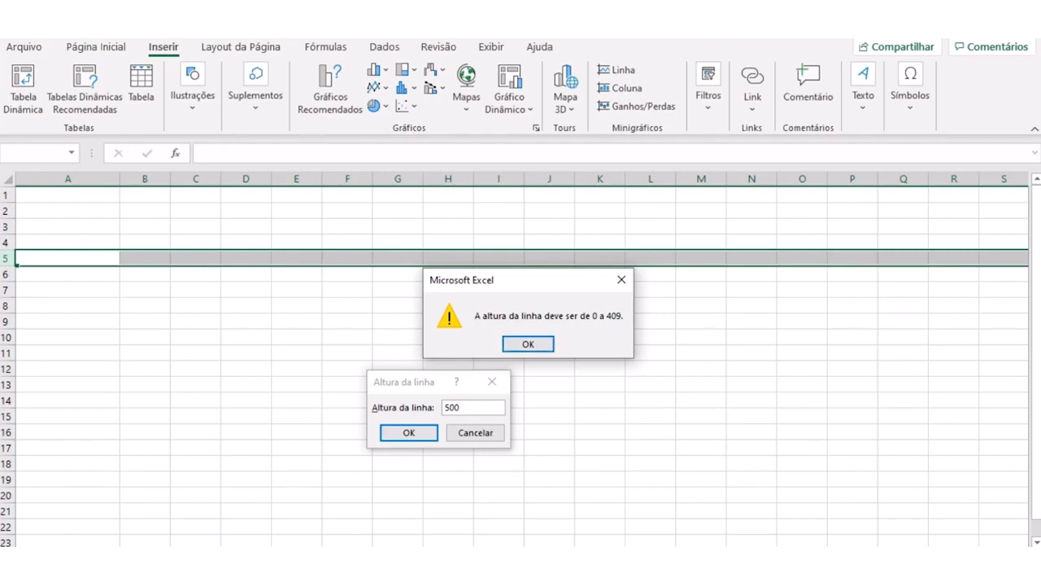
key(Return)
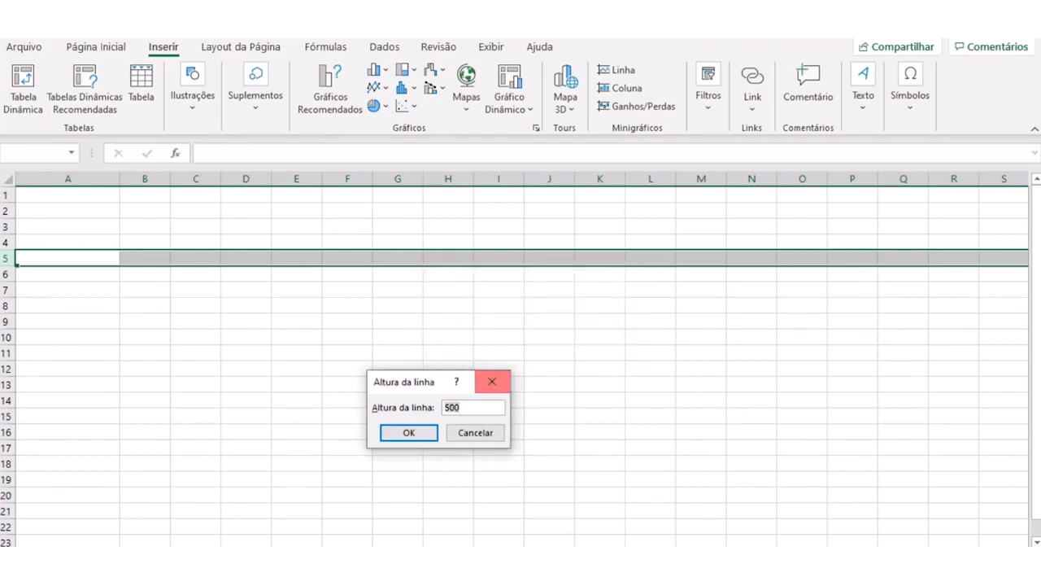
click(475, 432)
click(246, 337)
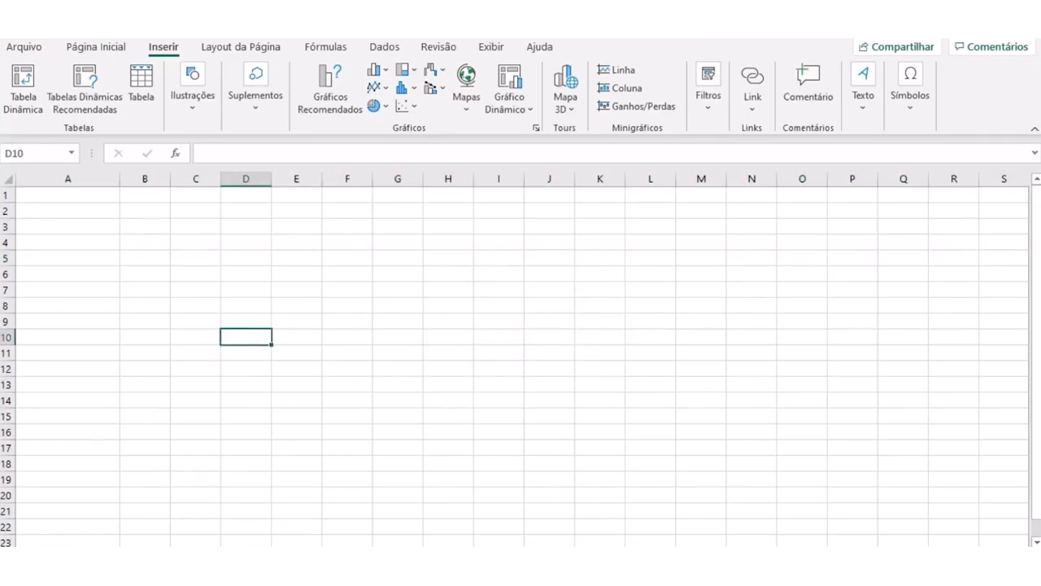
- Narrow column A to slightly less than the width of the neighbouring columns
drag(120, 179, 79, 179)
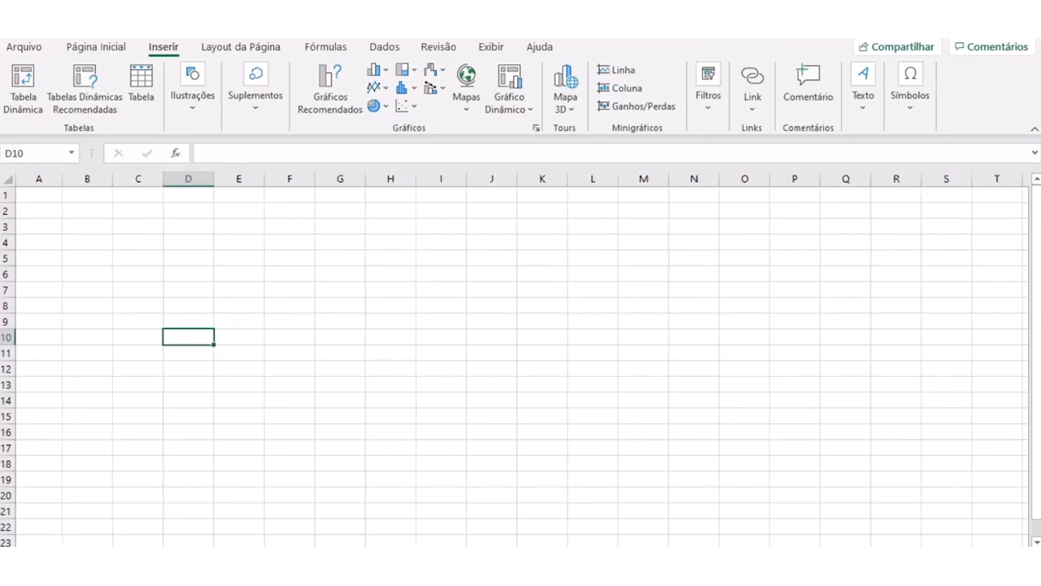
- Move the active cell from C6 to column A and up the sheet, ending along row 2 at D2
click(138, 274)
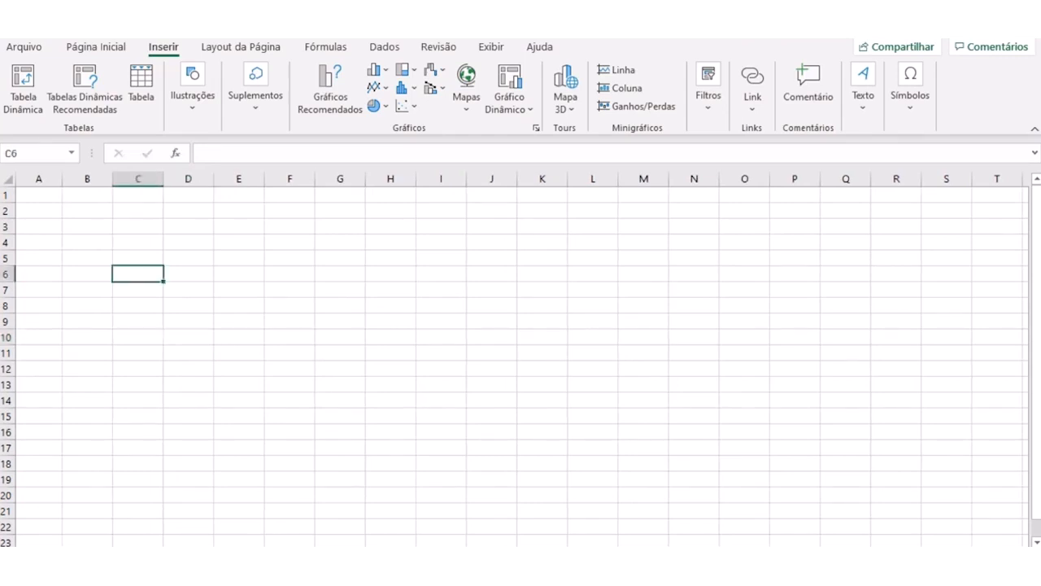
key(Left)
key(Left)
key(Up)
key(Up)
key(Up)
key(Up)
key(Up)
key(Down)
key(Right)
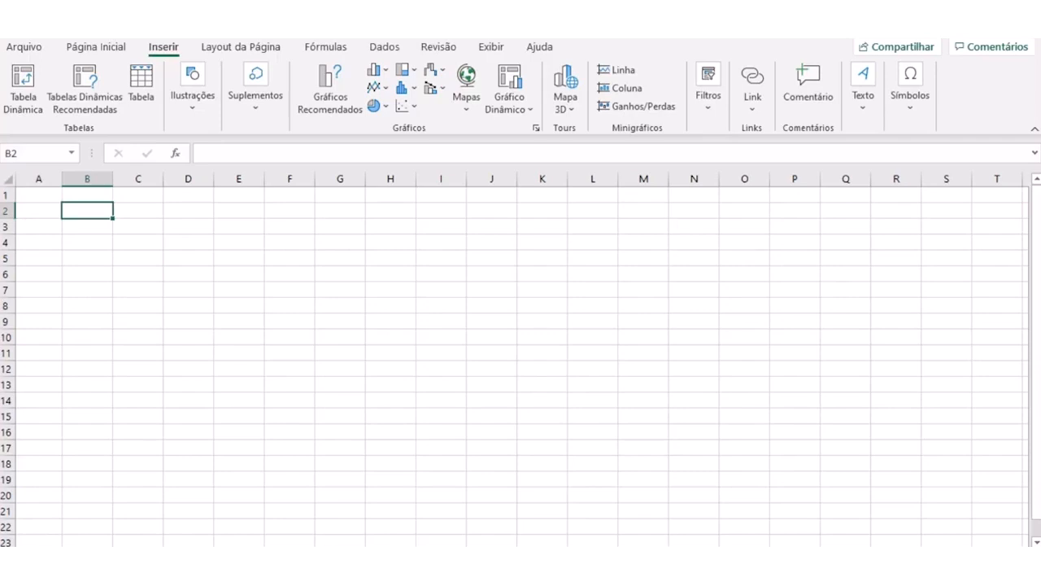
key(Right)
key(Right)
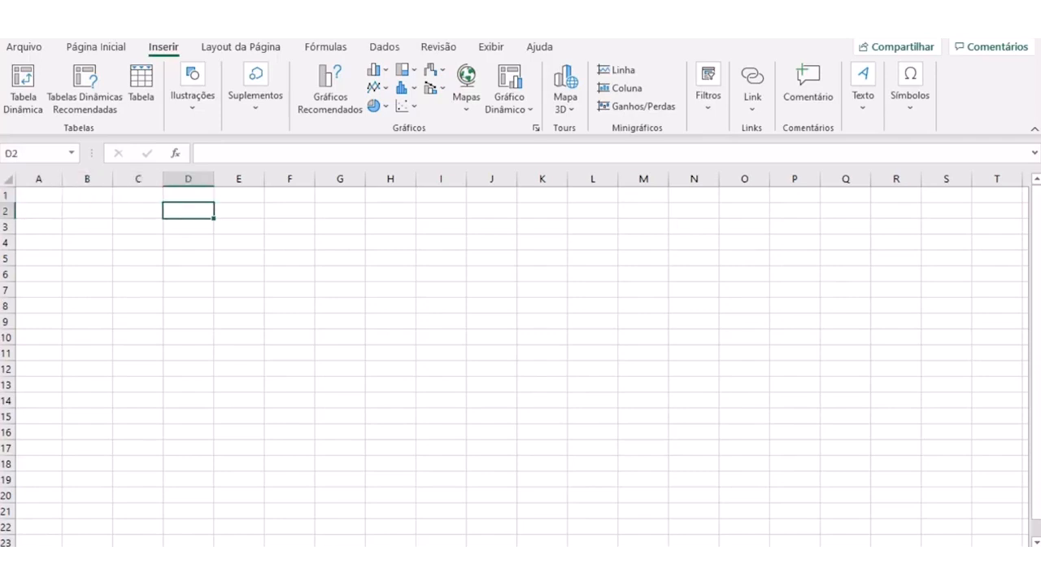
- Enter the number 6 in cell B2 and make B2 the active cell again
key(Left)
key(Left)
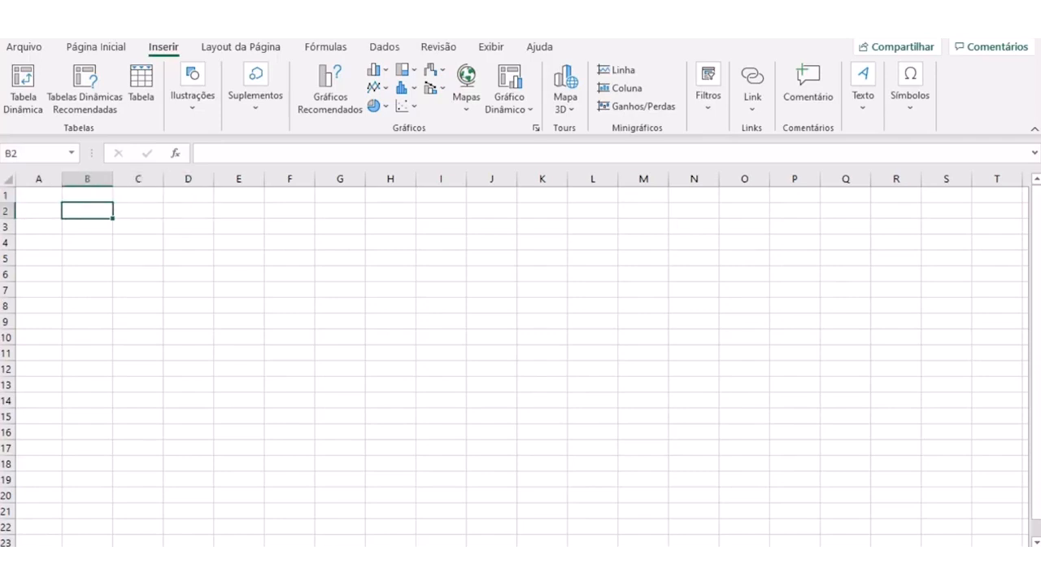
text(6)
key(Return)
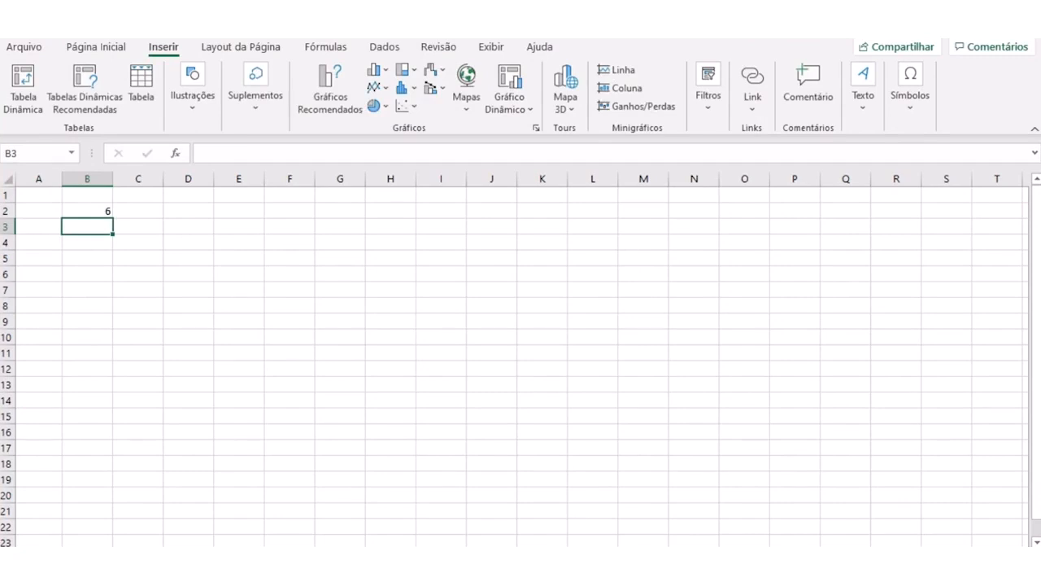
key(Up)
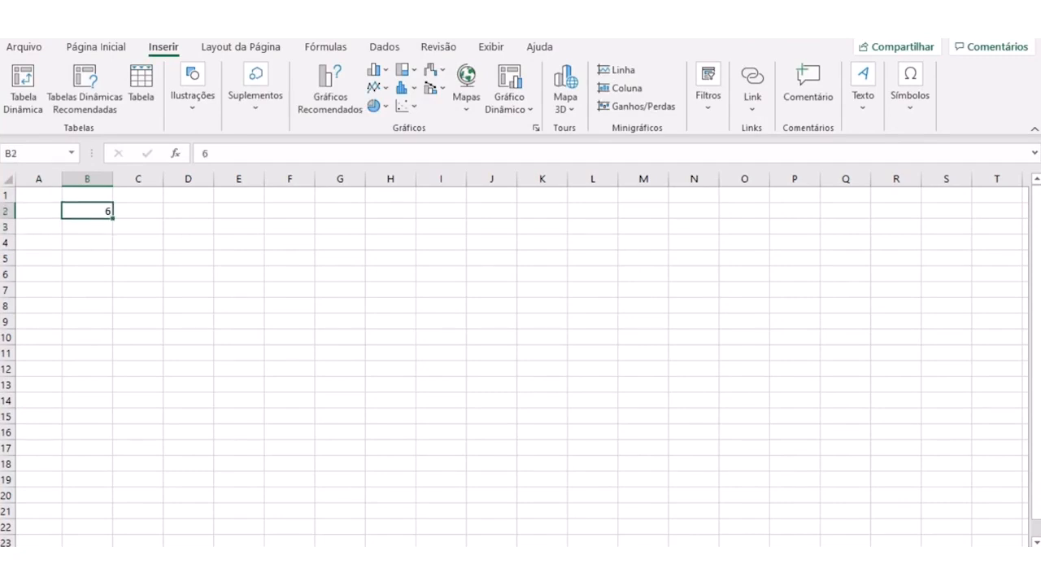
mouse_move(100, 162)
mouse_down()
mouse_move(60, 166)
mouse_move(73, 195)
mouse_move(112, 183)
mouse_move(96, 161)
mouse_up()
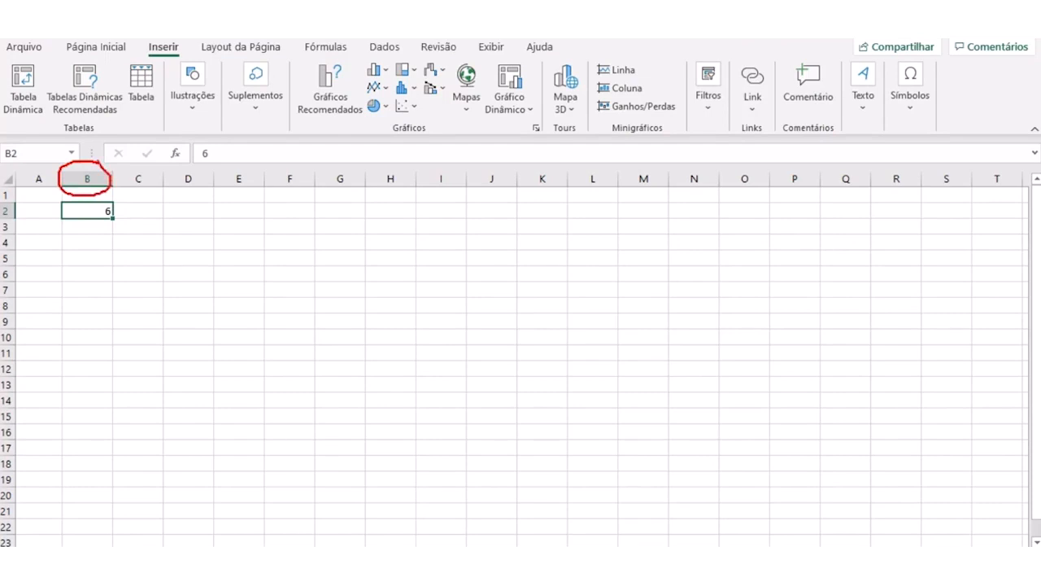
mouse_move(16, 202)
mouse_down()
mouse_move(1, 201)
mouse_move(13, 225)
mouse_move(17, 198)
mouse_up()
mouse_move(18, 138)
mouse_down()
mouse_move(2, 151)
mouse_move(18, 172)
mouse_move(34, 145)
mouse_move(10, 135)
mouse_up()
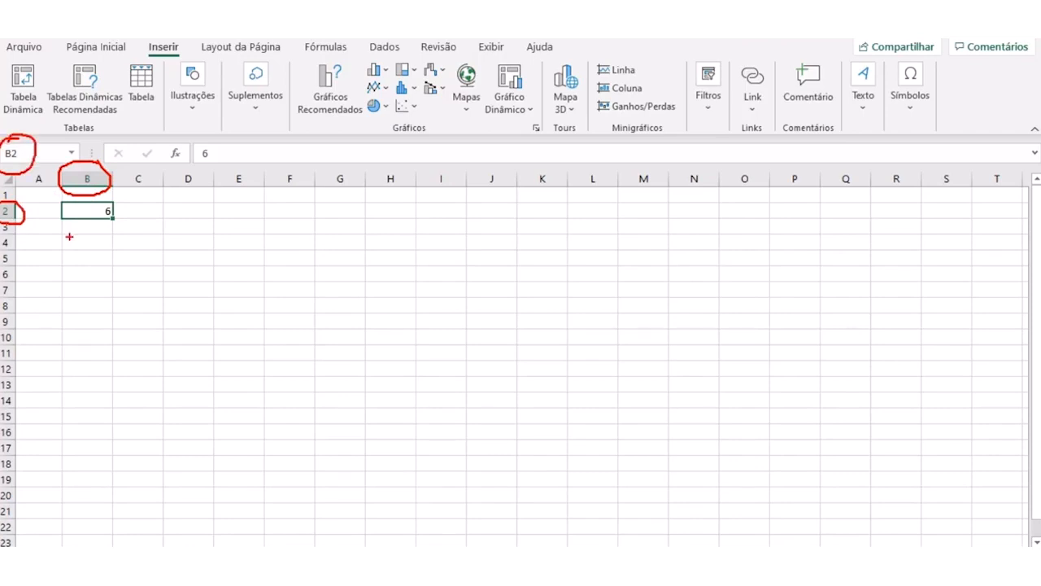
key(Escape)
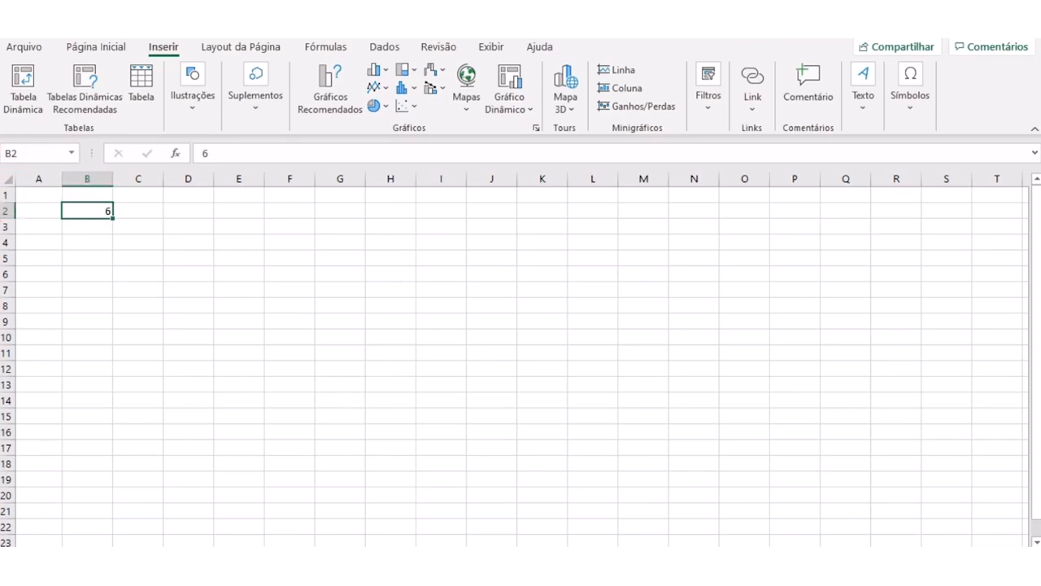
- Enter a person's first name in cell F4
click(290, 242)
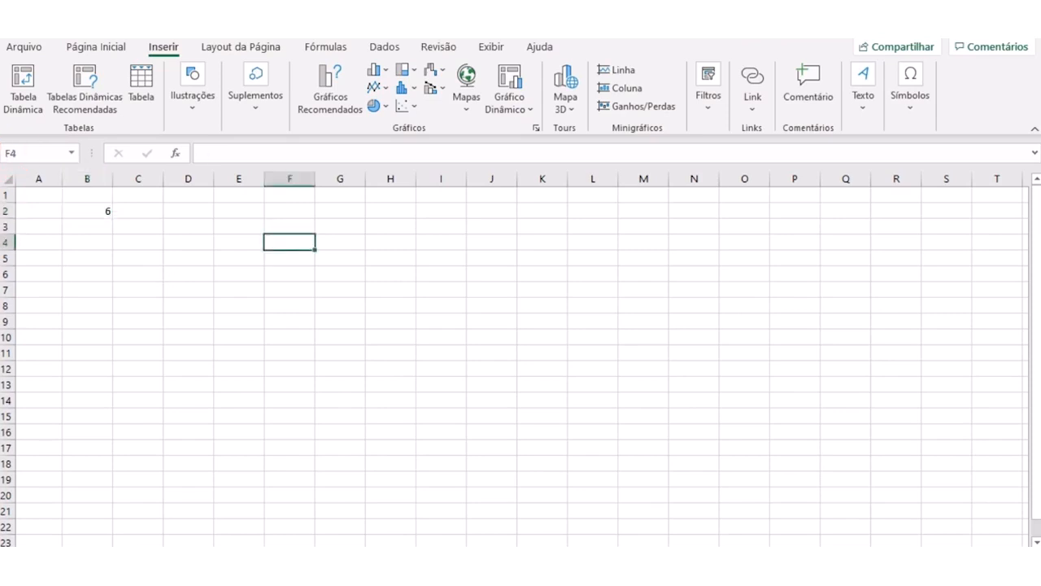
text(André)
key(Return)
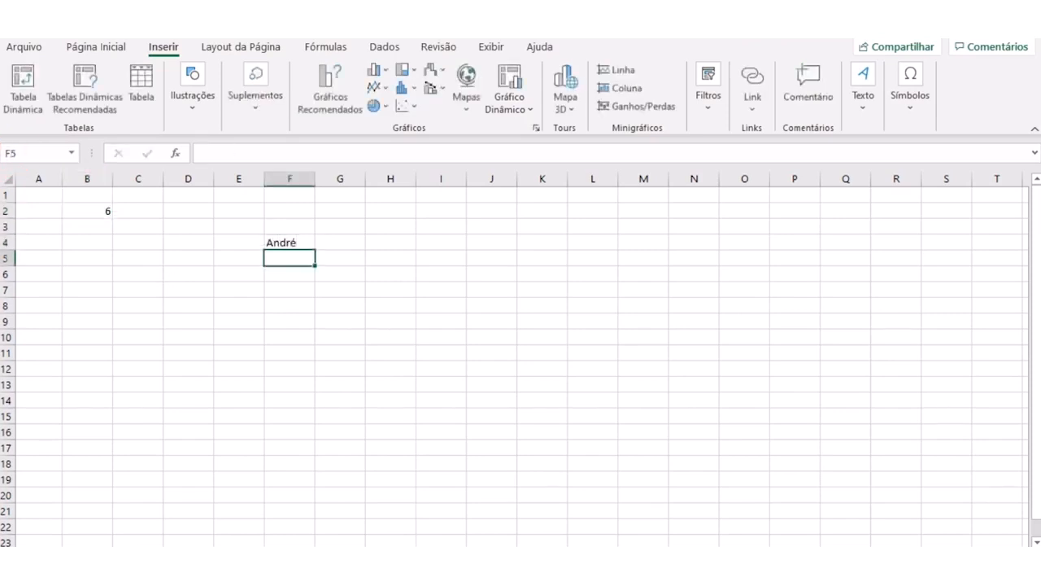
- Narrow column F to just fit the name in F4, and select that cell
drag(316, 178, 299, 179)
click(325, 336)
click(281, 243)
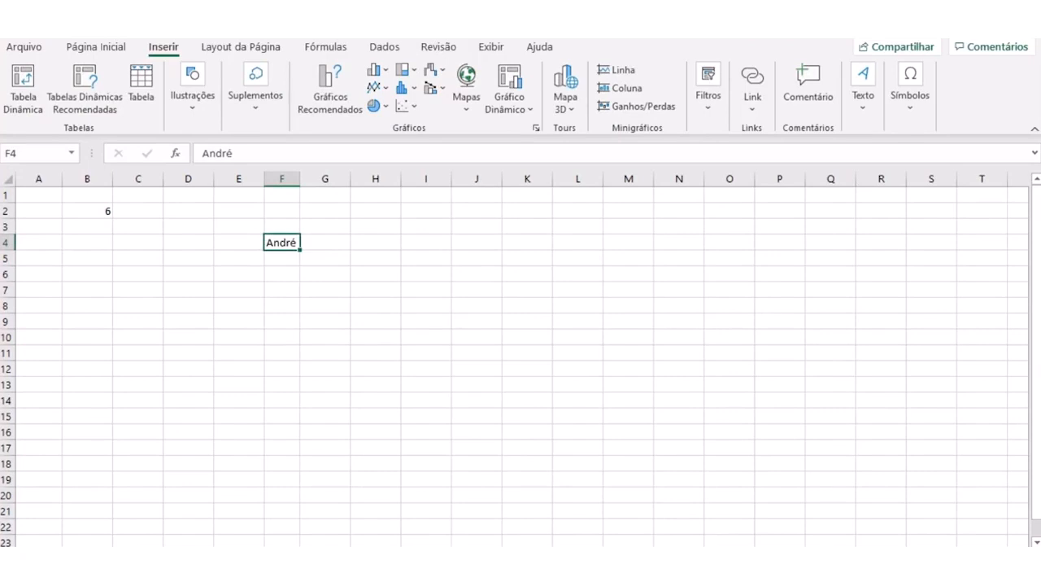
mouse_move(295, 228)
mouse_down()
mouse_move(262, 226)
mouse_move(268, 264)
mouse_move(310, 246)
mouse_move(284, 208)
mouse_move(284, 193)
mouse_move(290, 200)
mouse_up()
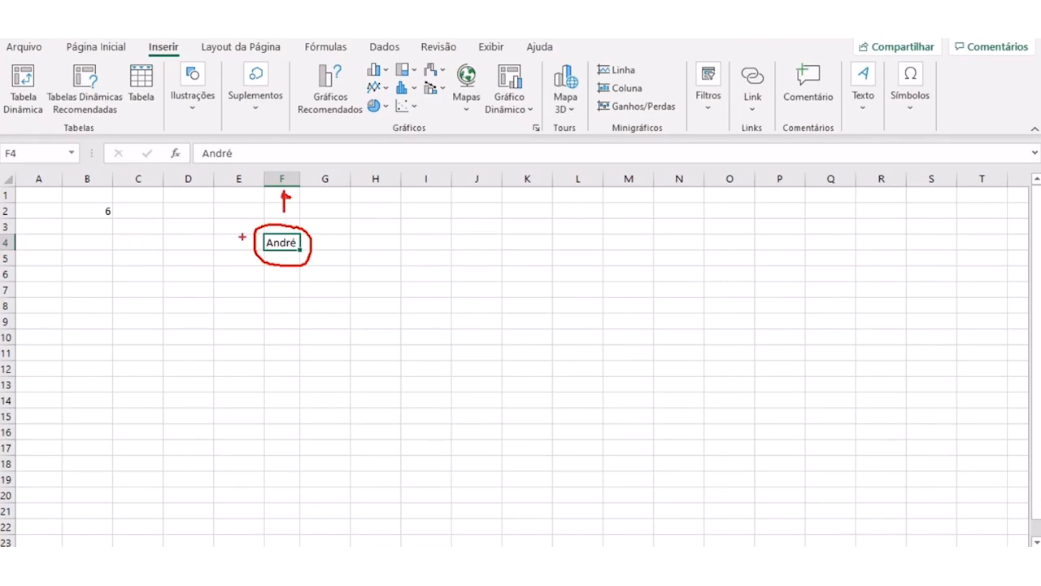
mouse_move(237, 242)
mouse_down()
mouse_move(23, 244)
mouse_move(36, 249)
mouse_up()
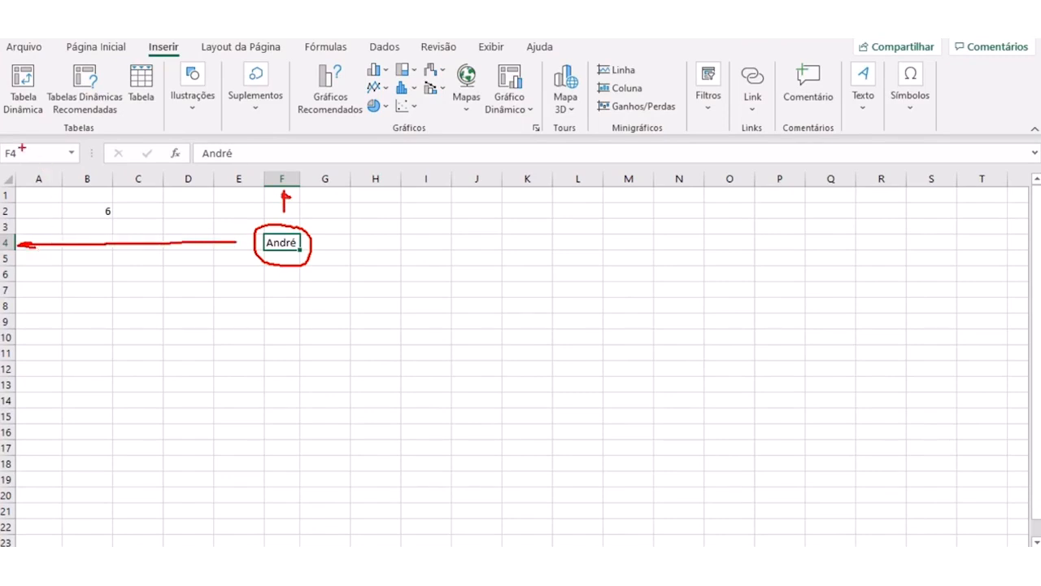
mouse_move(23, 141)
mouse_down()
mouse_move(3, 161)
mouse_move(31, 167)
mouse_move(25, 144)
mouse_move(7, 136)
mouse_up()
key(Escape)
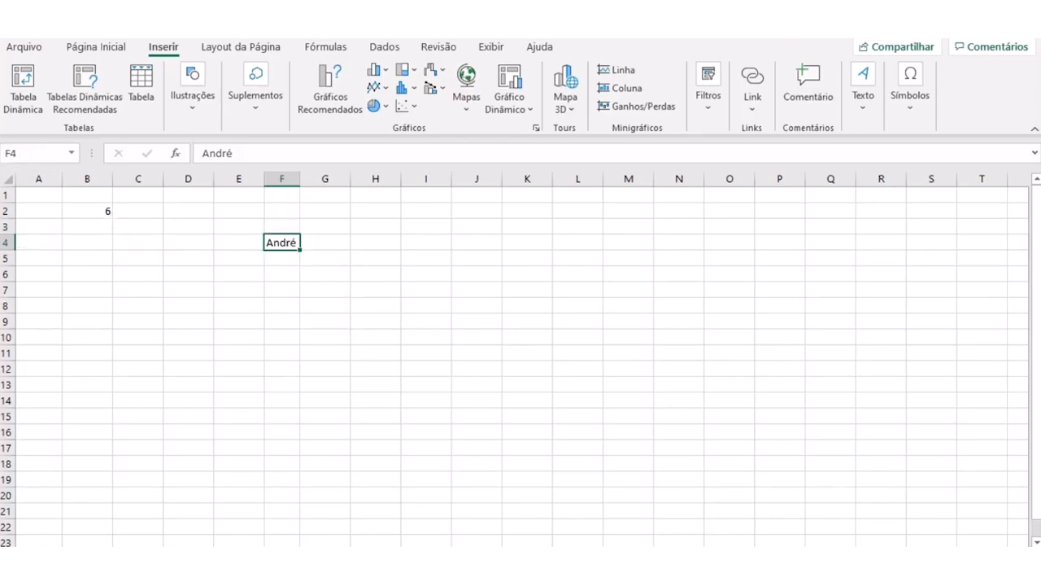
- Clear the name from cell F4
click(326, 337)
click(281, 243)
key(Delete)
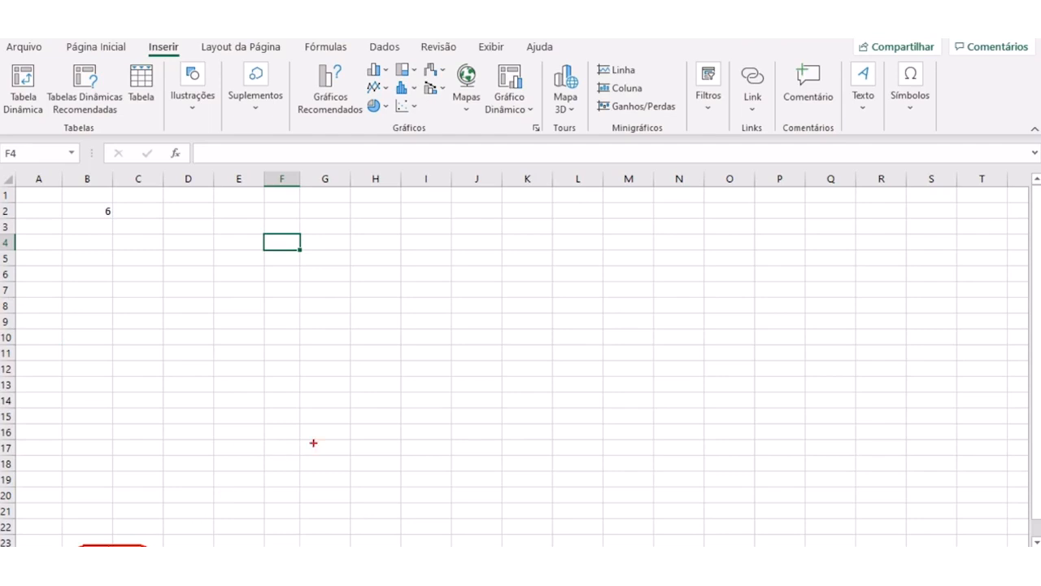
- Select the empty cells C14 and E12, and clear the number from cell B2
click(139, 400)
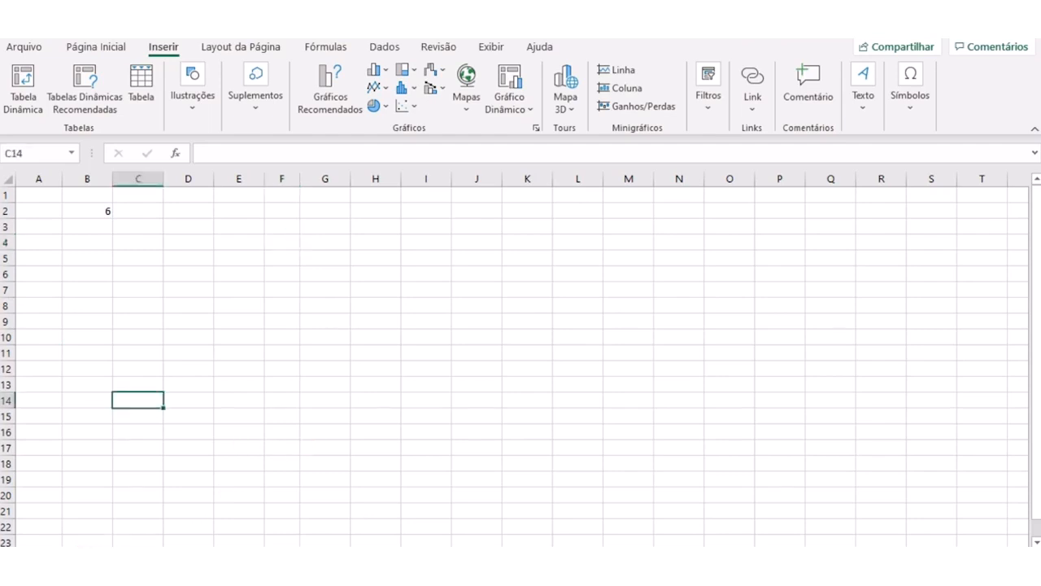
click(239, 369)
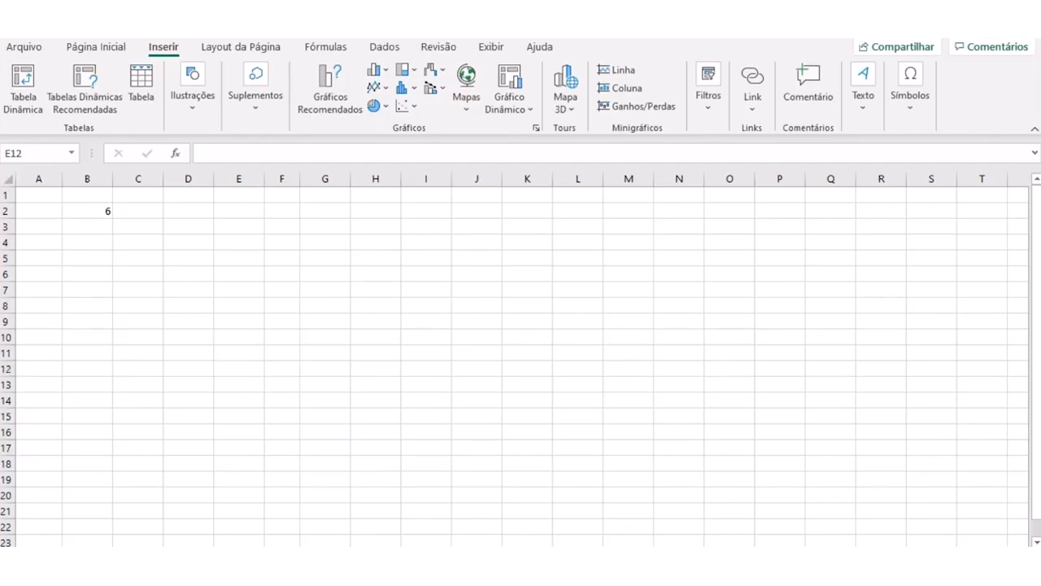
click(87, 211)
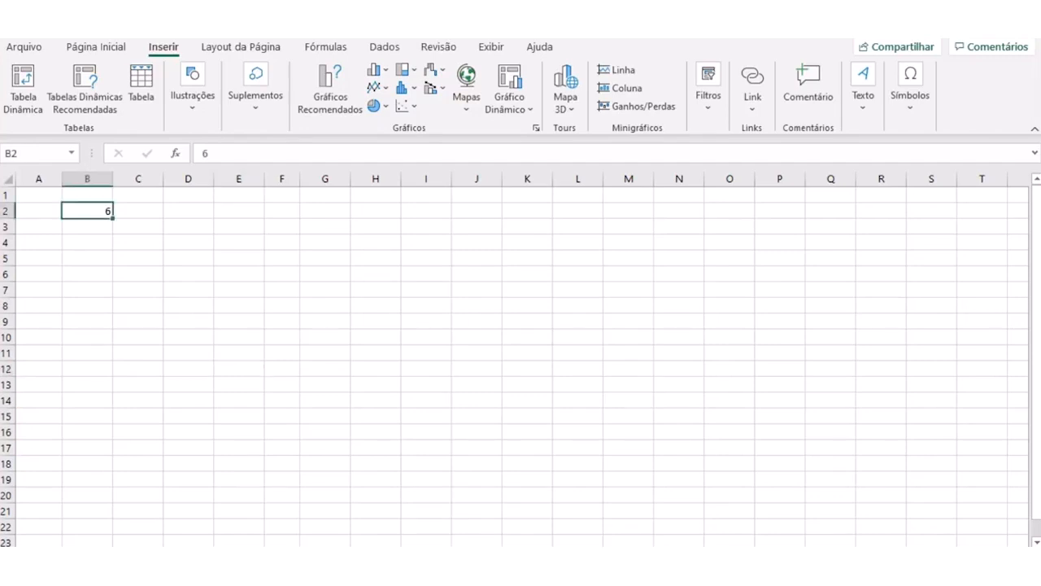
key(Delete)
click(137, 289)
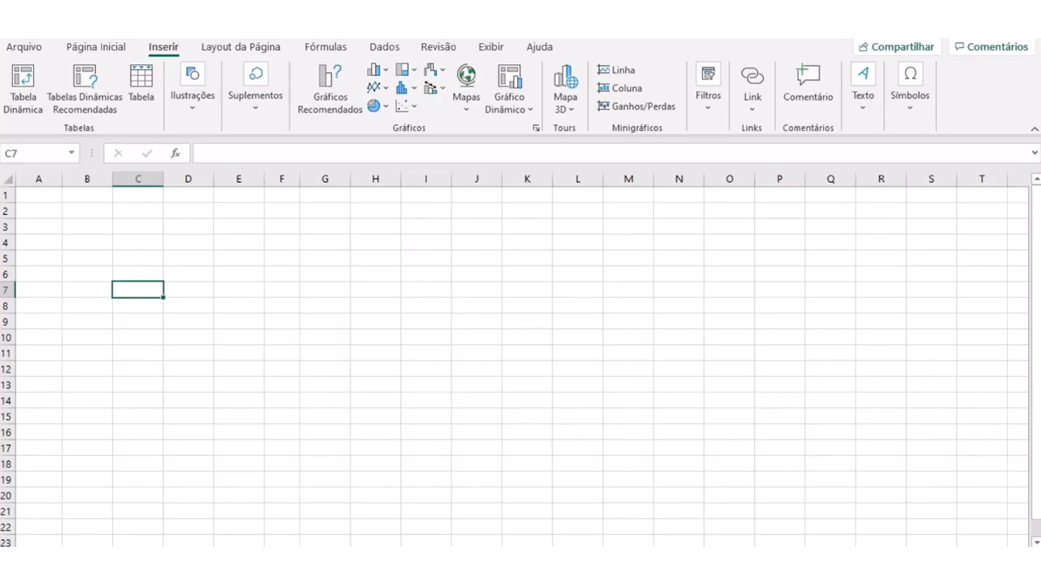
click(239, 306)
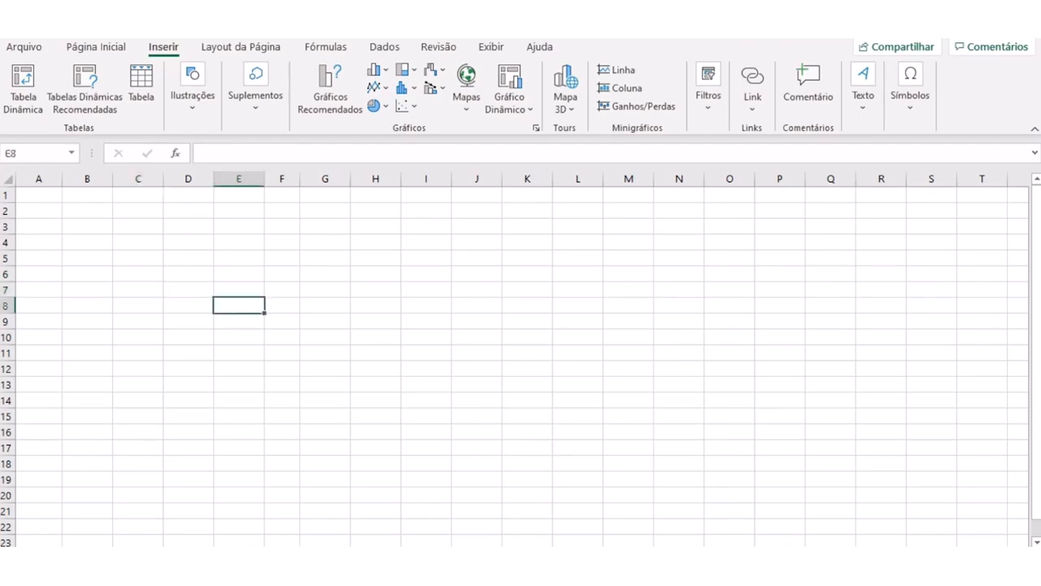
click(188, 274)
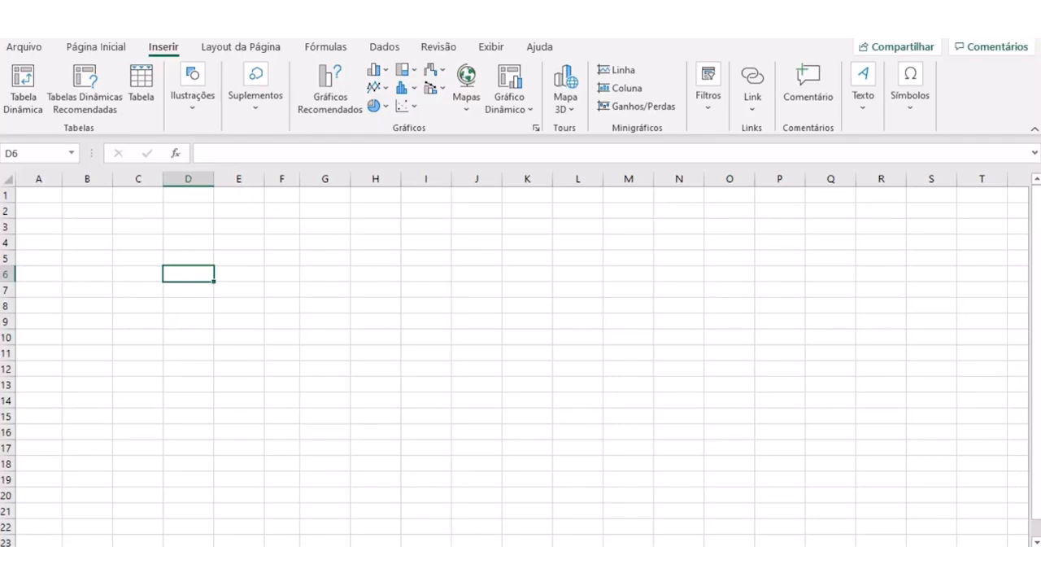
click(238, 306)
- Enter PDCA, MASP and DMAIC in cells B2, B3 and B4
click(87, 211)
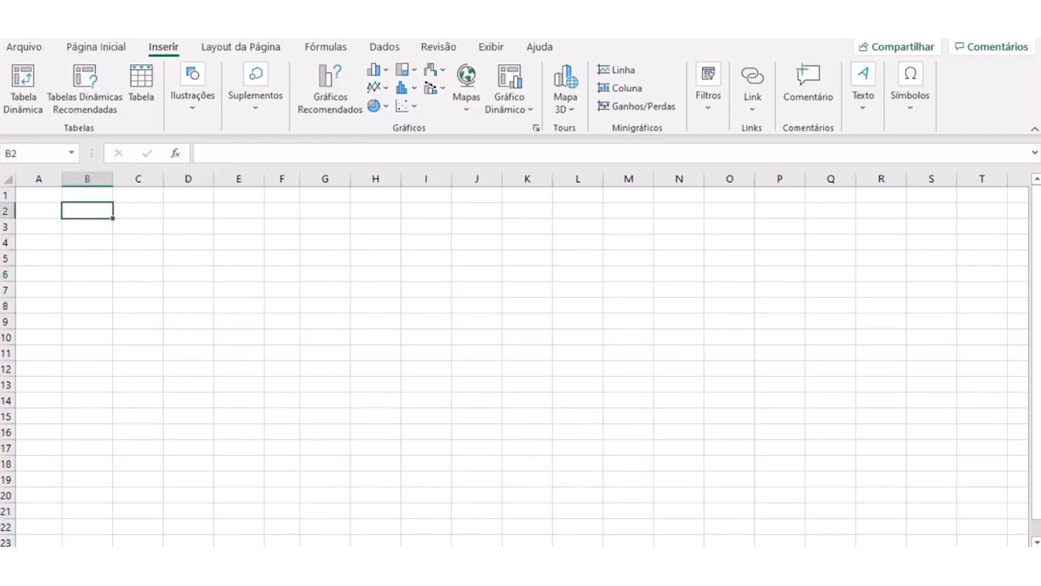
text(PDCA)
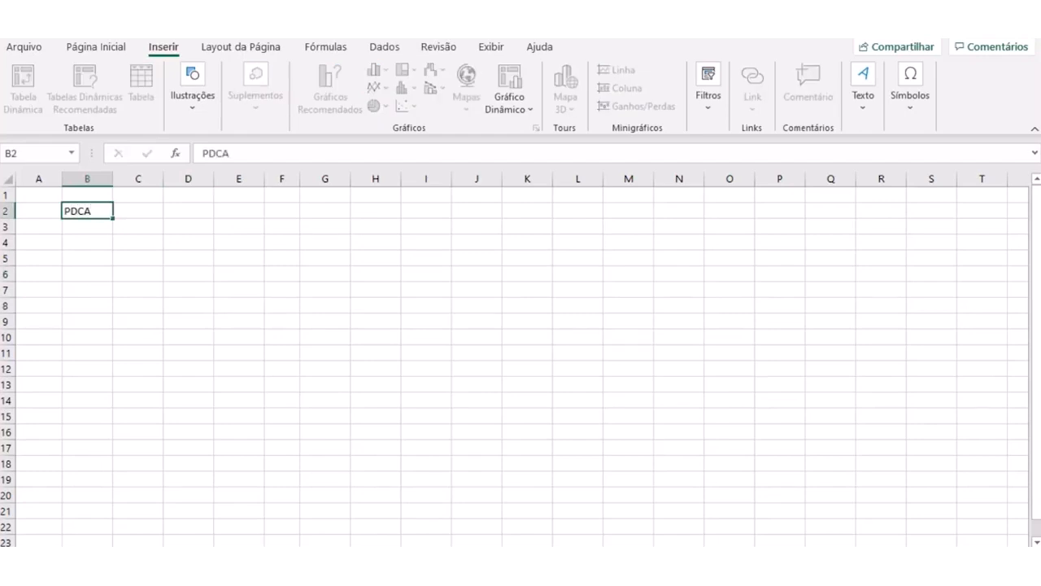
key(Return)
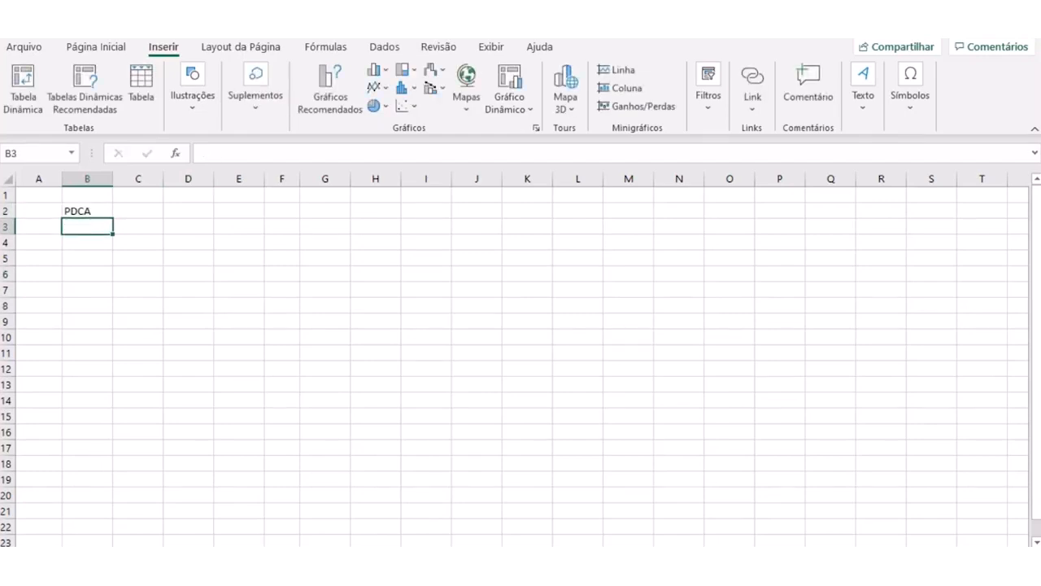
text(MASP)
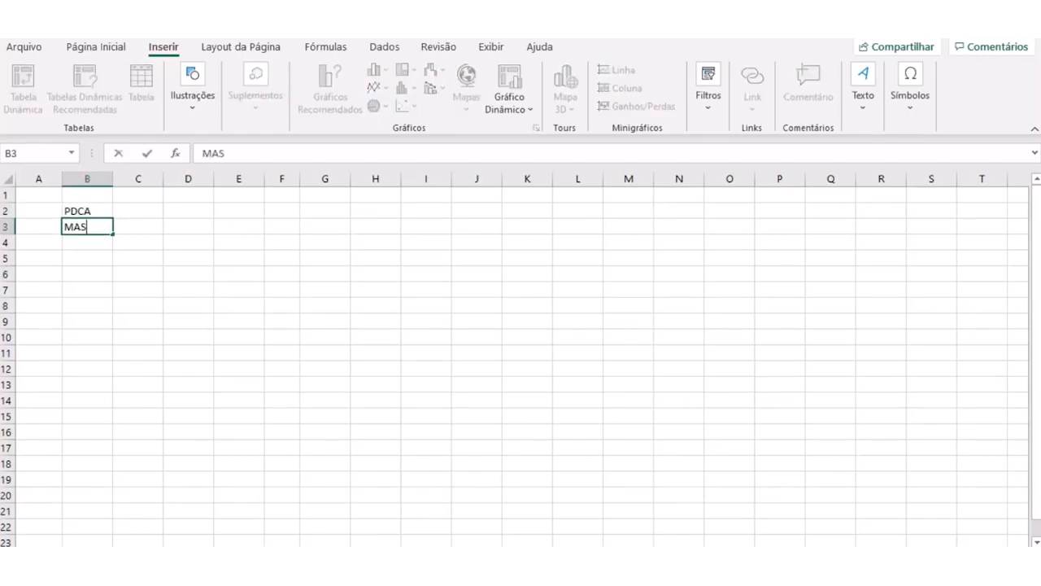
key(Return)
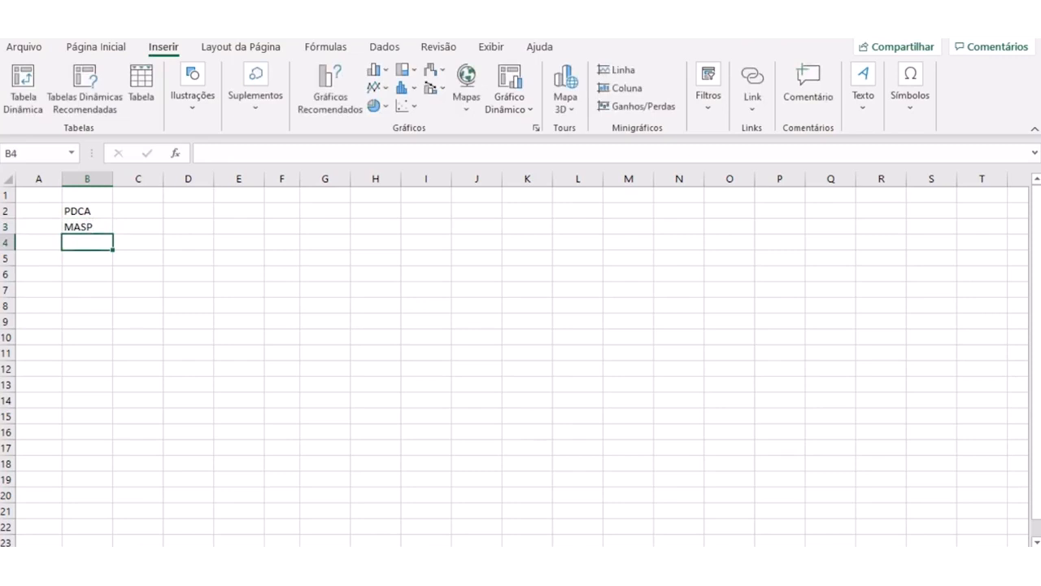
text(DAMIC)
key(BackSpace)
key(BackSpace)
key(BackSpace)
key(BackSpace)
text(MAIC)
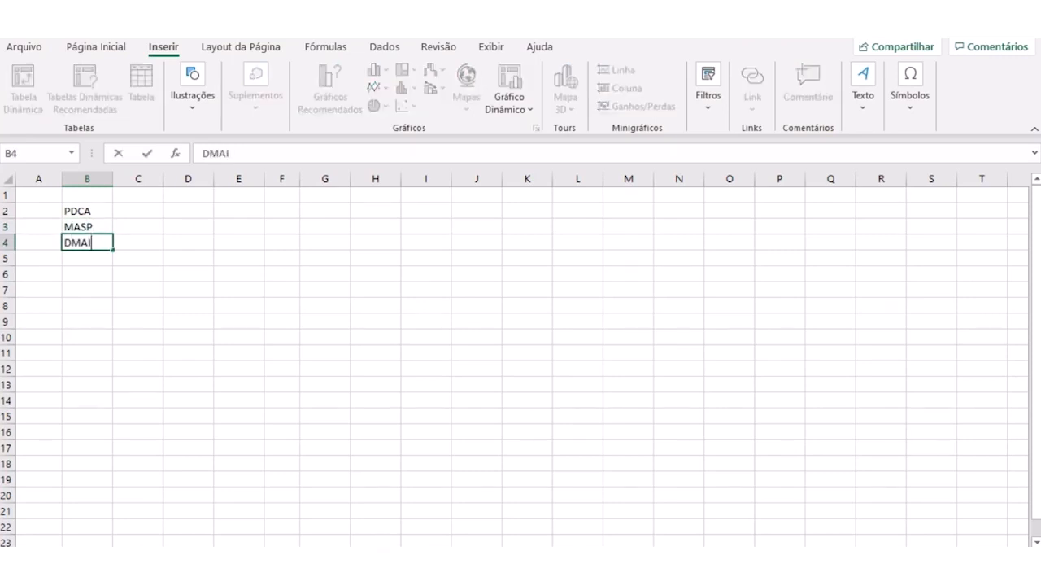
key(Return)
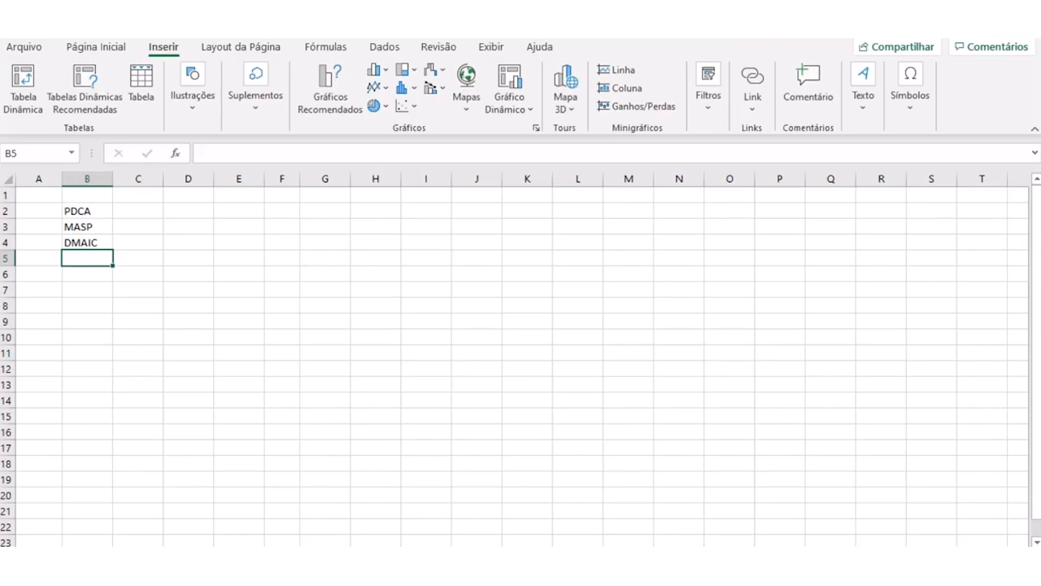
- Enter 4 FASES, 8 FASES and 5 FASES in cells D2, D3 and D4, and move the selection to G8
click(188, 211)
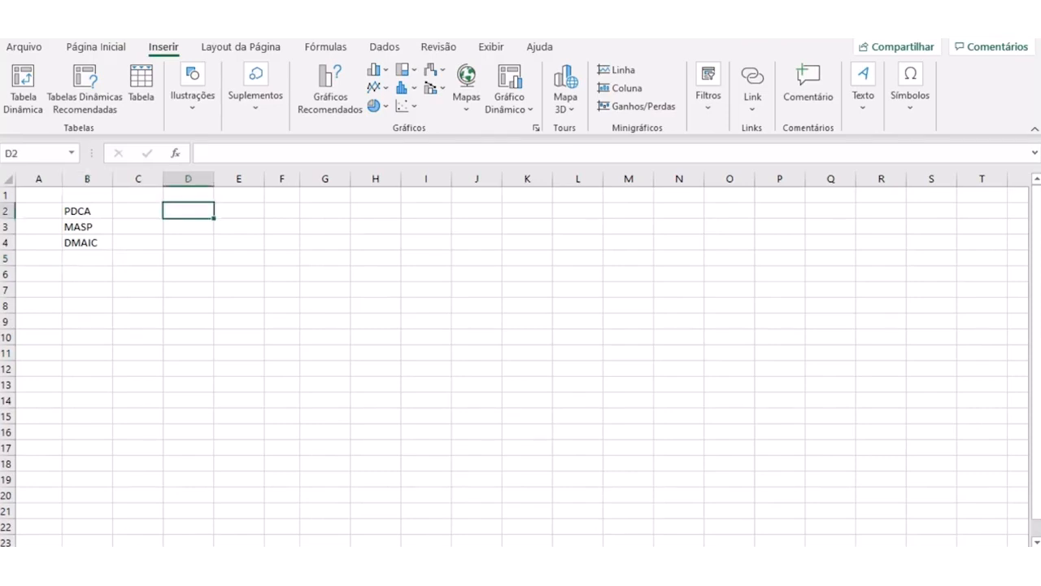
text(4)
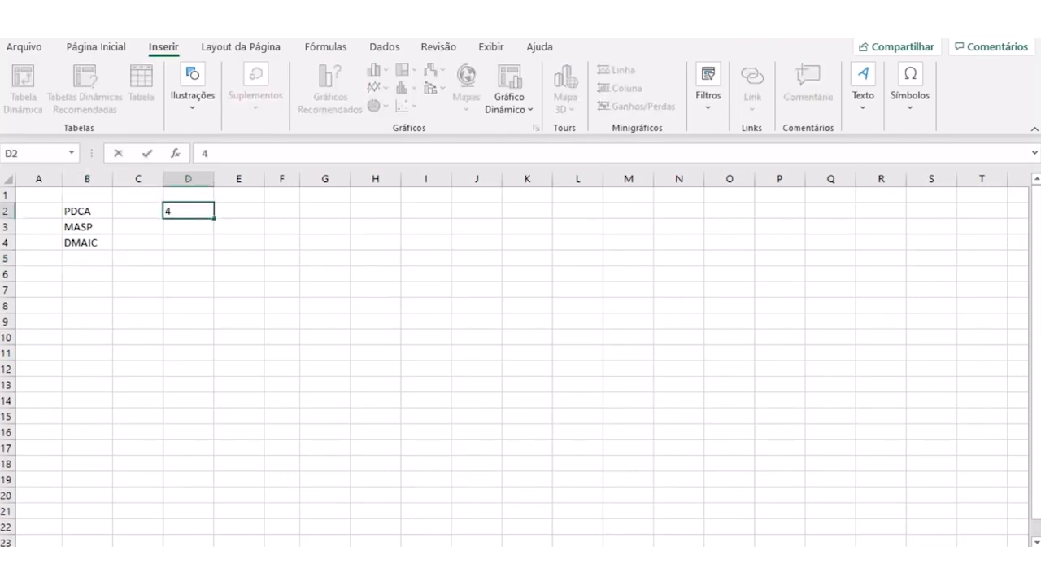
text( FASES)
key(Return)
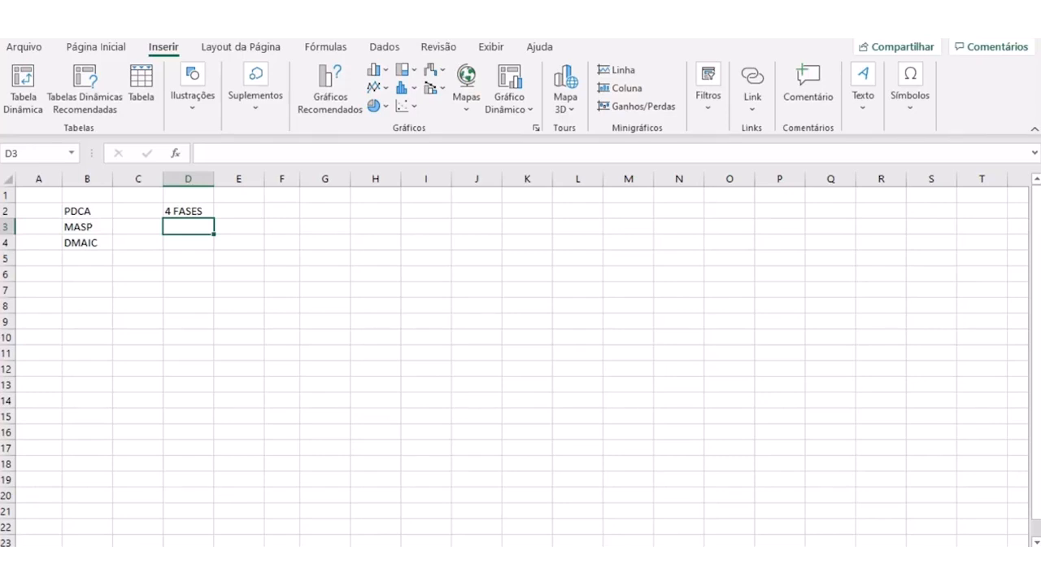
text(8)
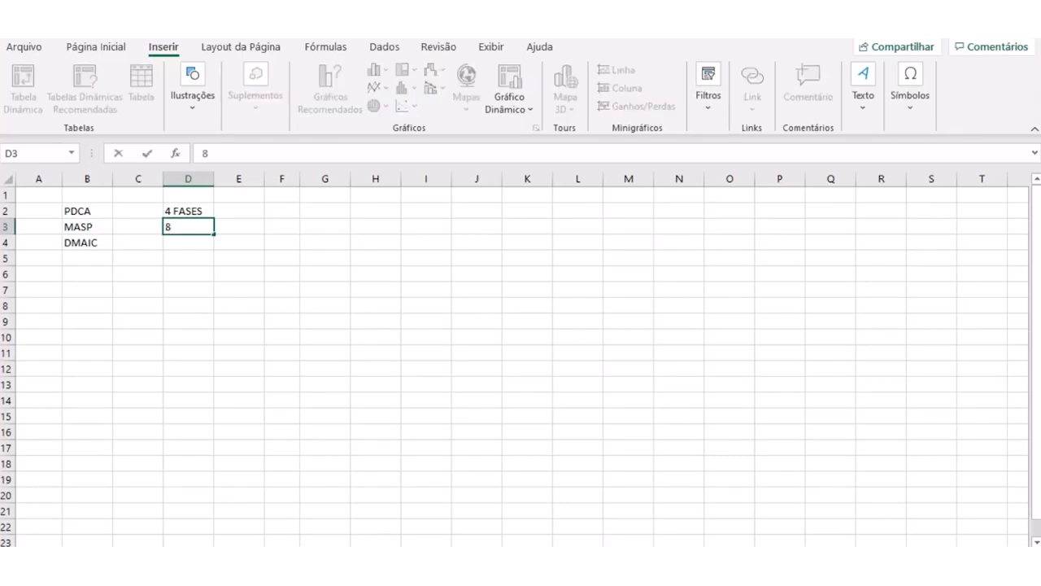
text( FASES)
key(ctrl+Return)
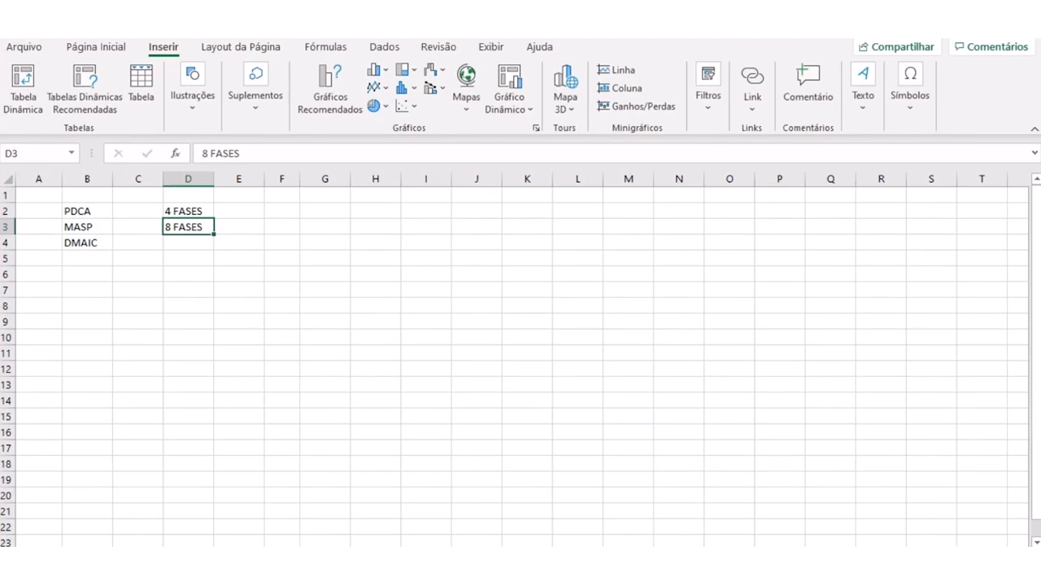
key(Return)
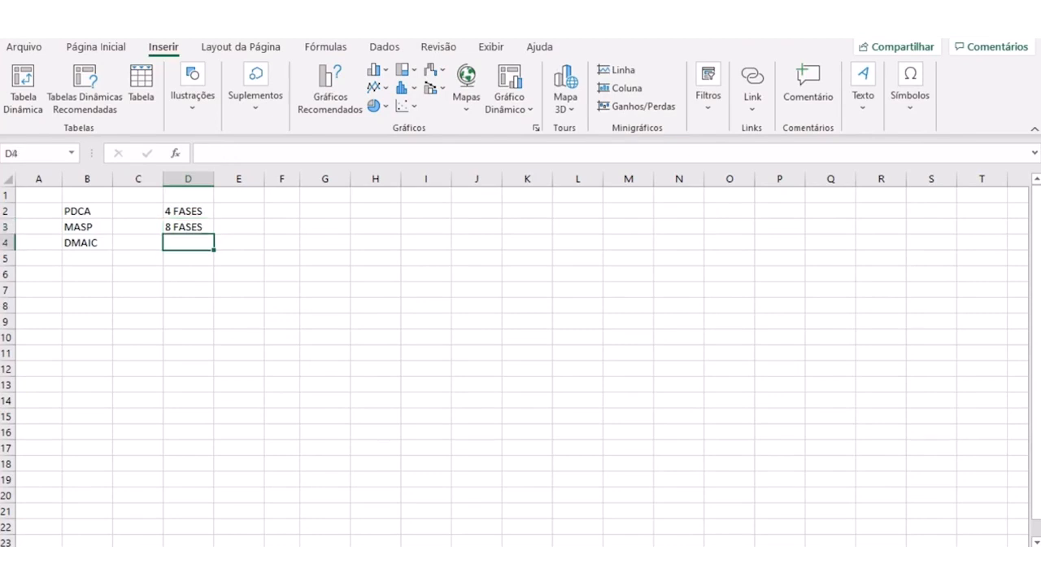
text(5 FASES)
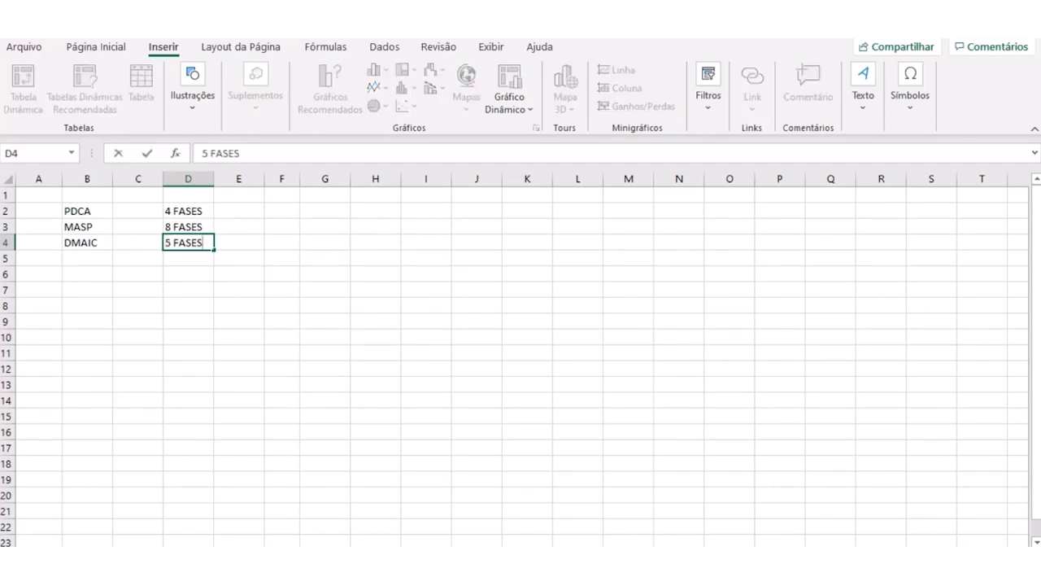
key(Return)
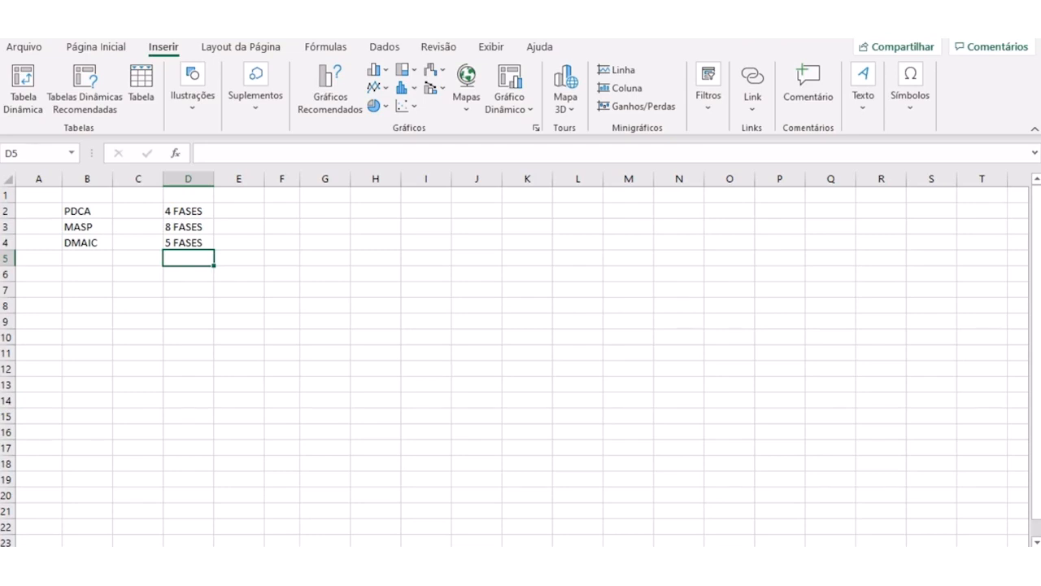
click(325, 306)
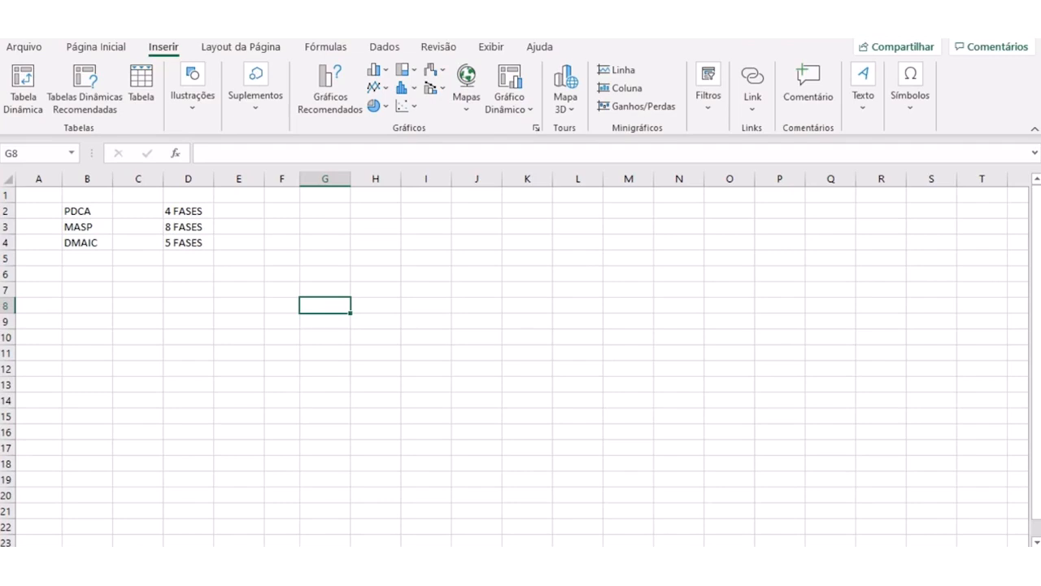
- Clear the method names and their phase counts from cells B2:D4
drag(87, 242, 188, 243)
key(Delete)
drag(87, 211, 187, 211)
key(Delete)
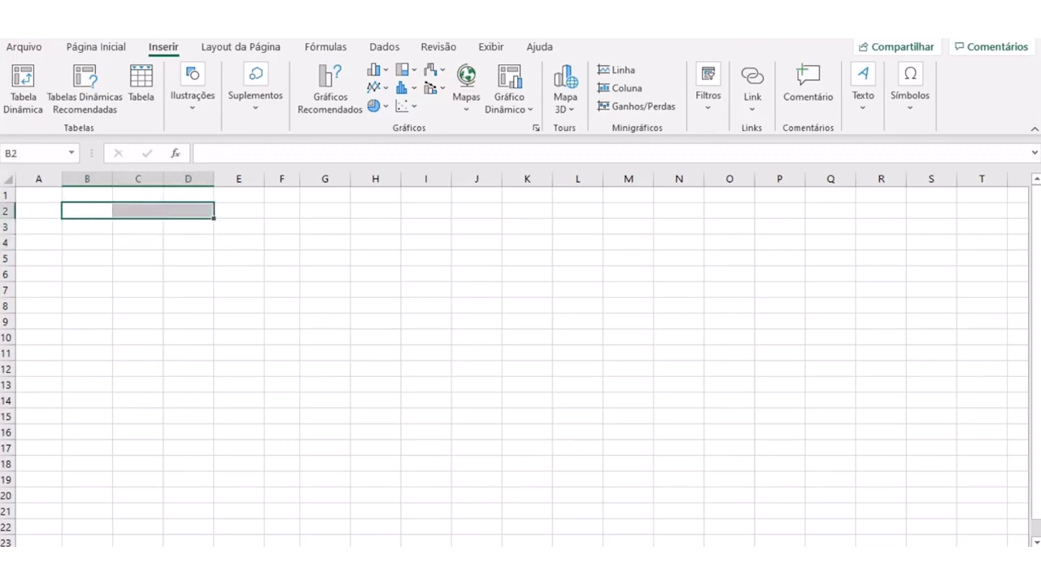
- Insert a Pizza Básica SmartArt graphic from the Ciclo category and shift it slightly left and up on the sheet
click(193, 96)
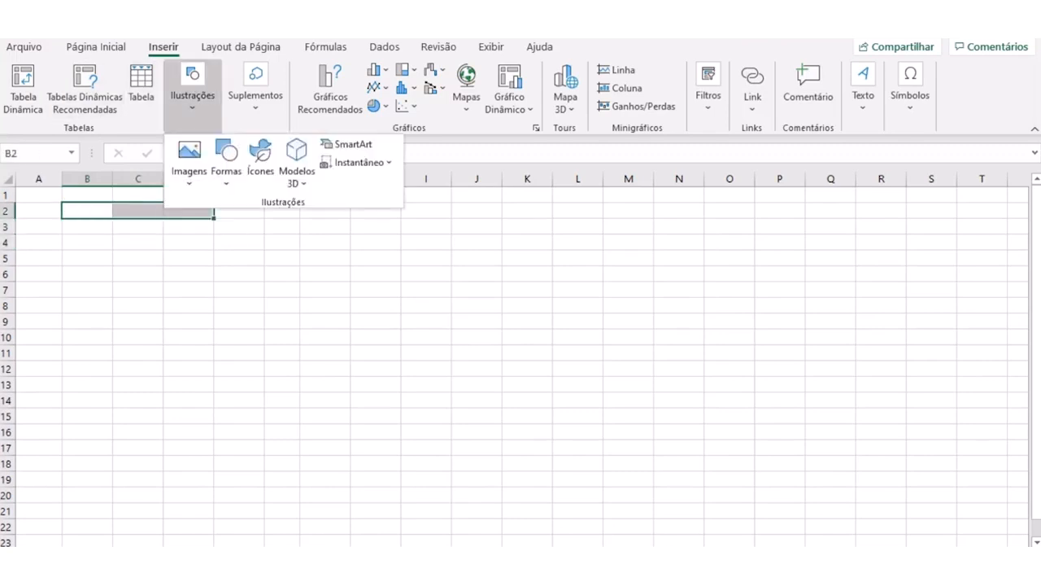
click(350, 143)
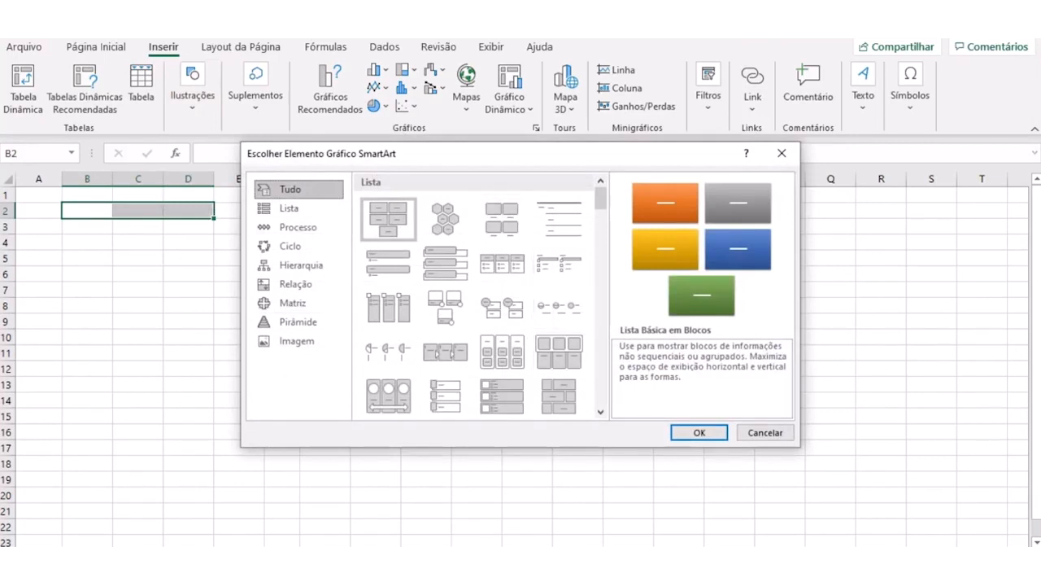
click(290, 246)
click(559, 246)
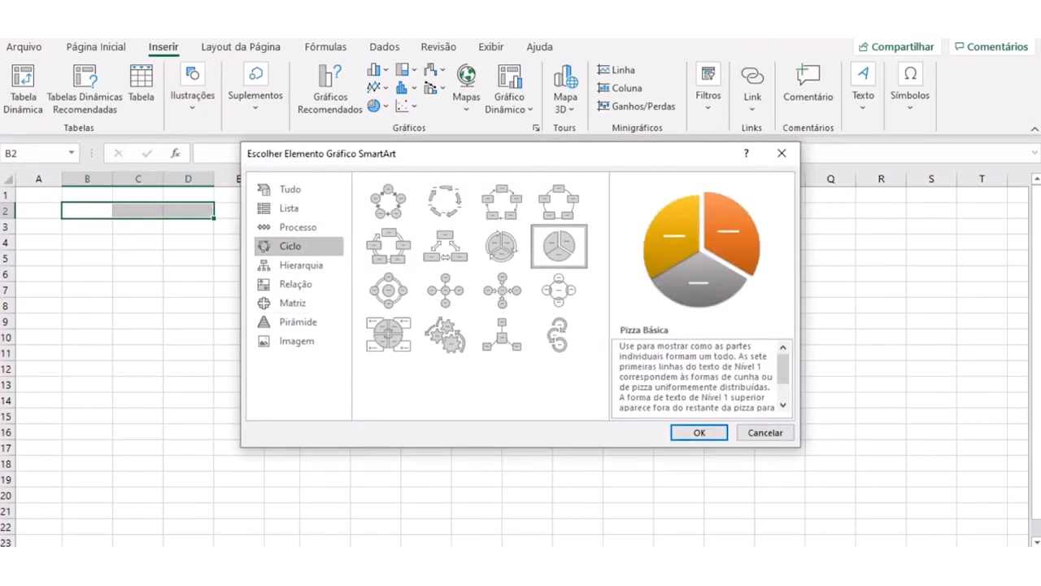
click(698, 432)
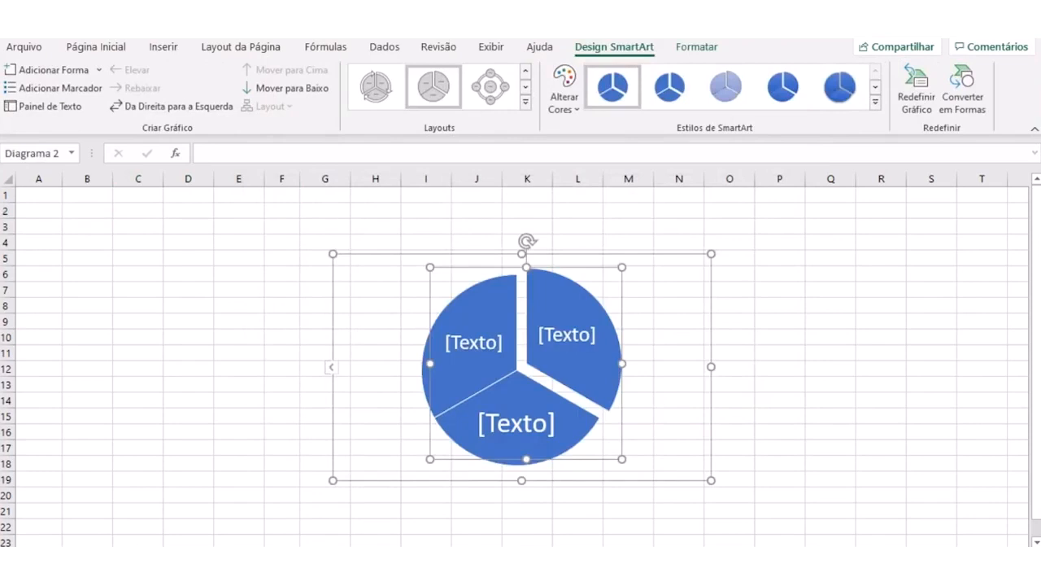
drag(711, 407, 634, 399)
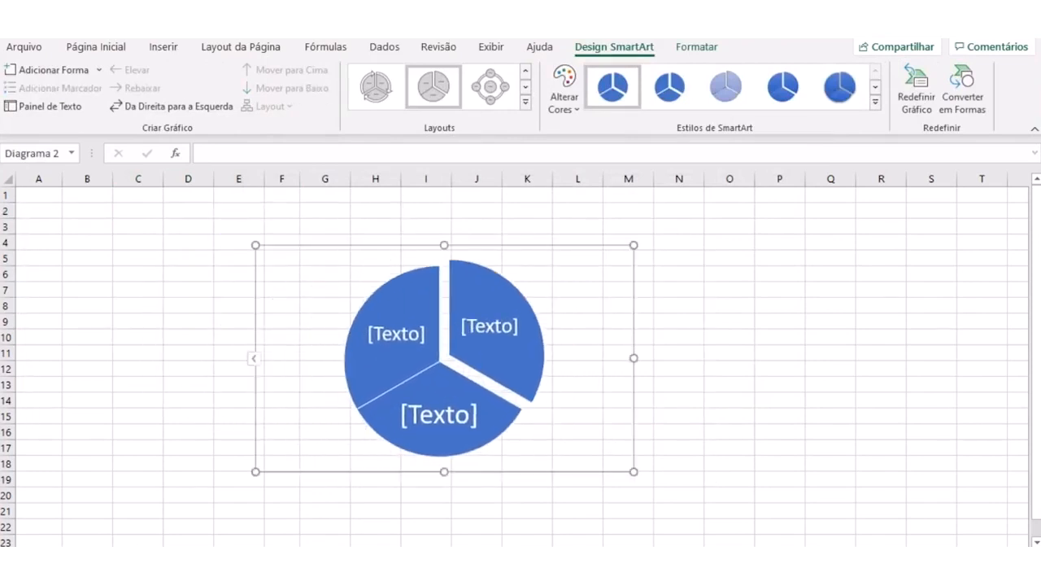
- Open the SmartArt's text pane and label the first slice P
click(253, 358)
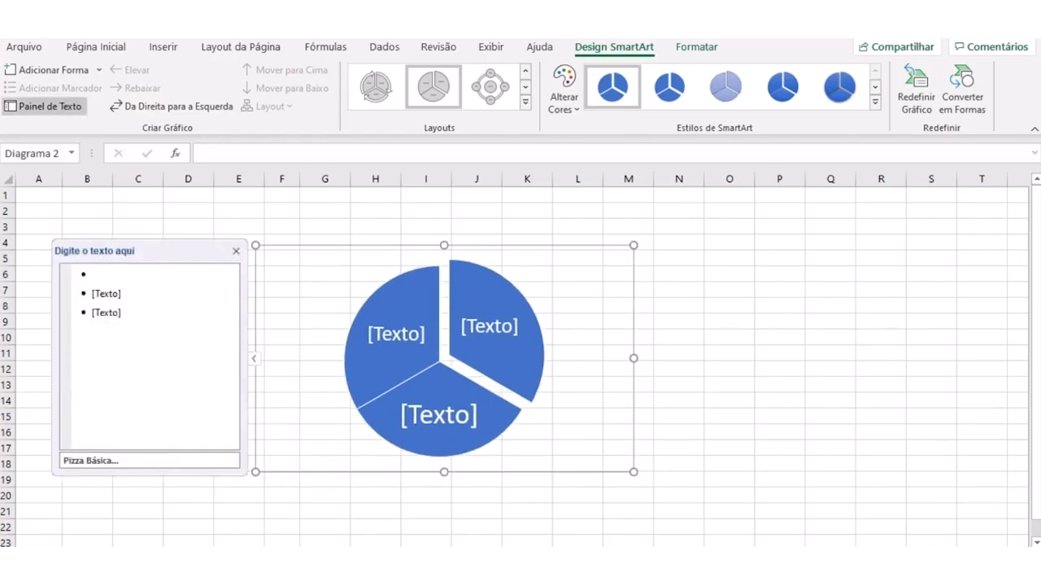
text(p)
key(BackSpace)
text(P)
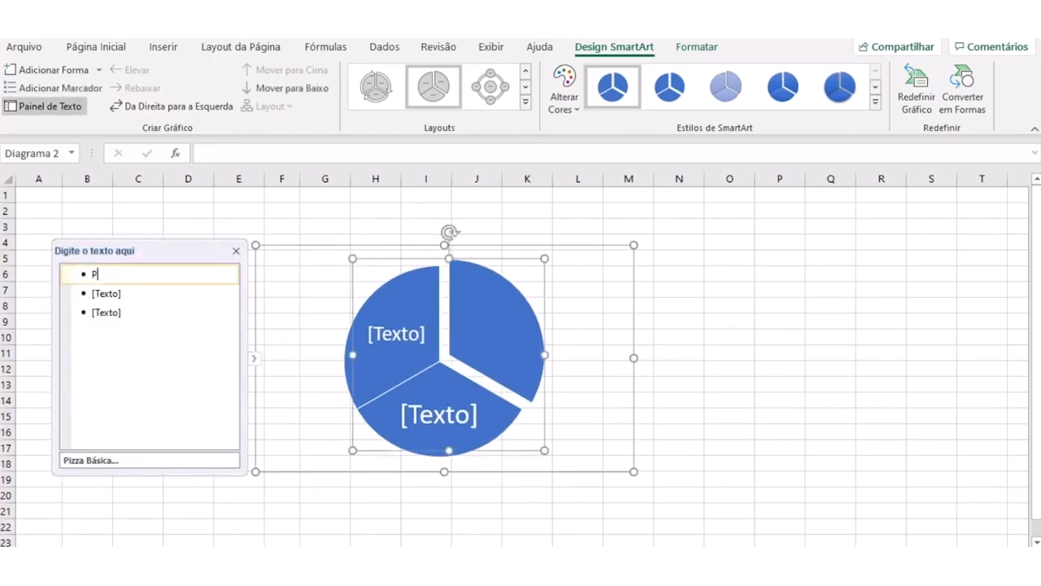
key(BackSpace)
text(p)
key(BackSpace)
text(P)
- Add a fourth slice, label the remaining slices D, C and A, and move the diagram so it starts around cell A2
key(Return)
text(D)
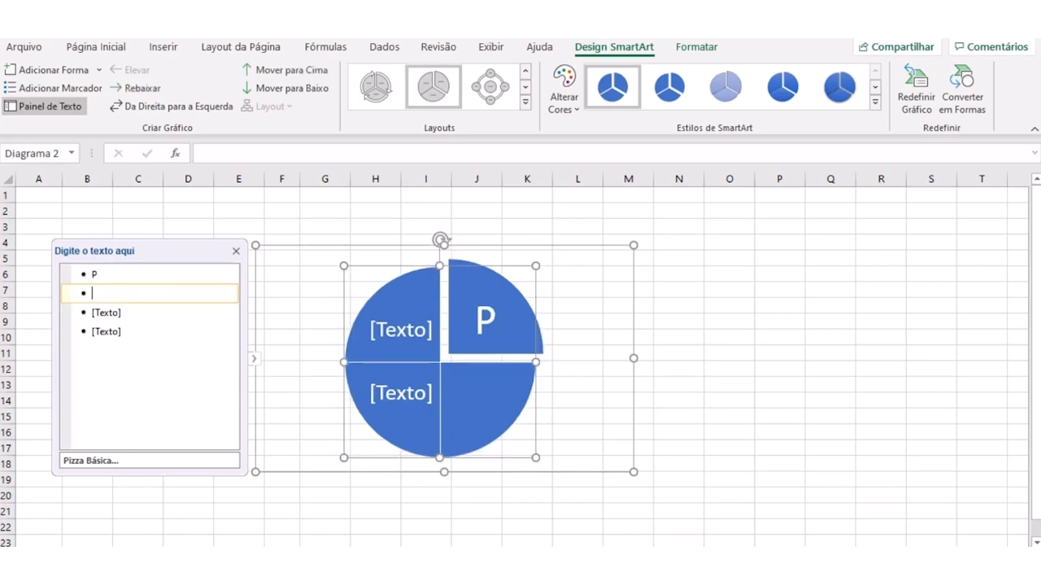
key(Return)
text(C)
key(Return)
text(A)
key(Delete)
key(Delete)
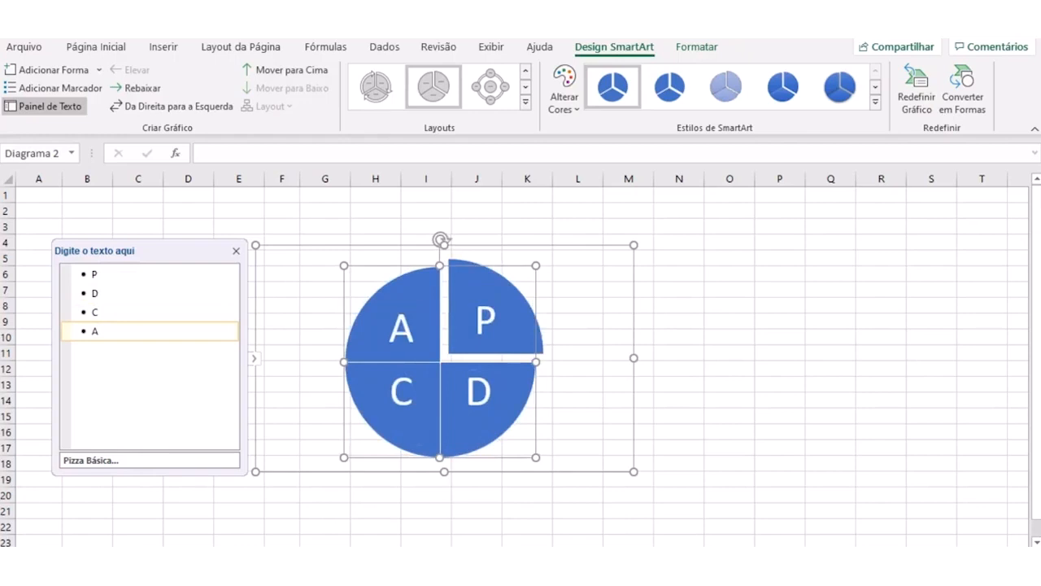
click(236, 251)
drag(325, 245, 112, 204)
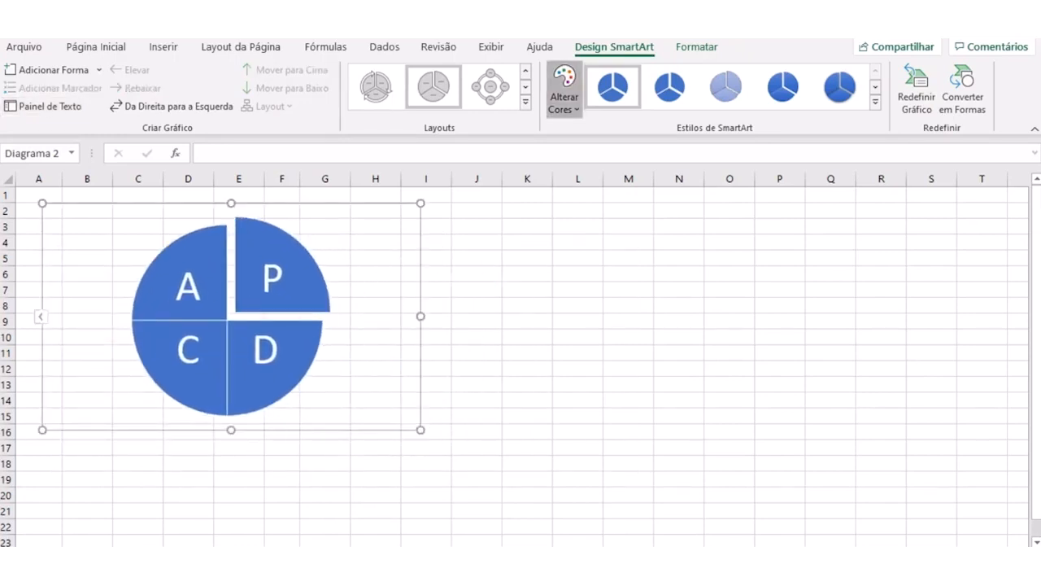
- Apply a multicolour scheme and a translucent bevelled SmartArt style to the PDCA diagram
click(565, 88)
key(Escape)
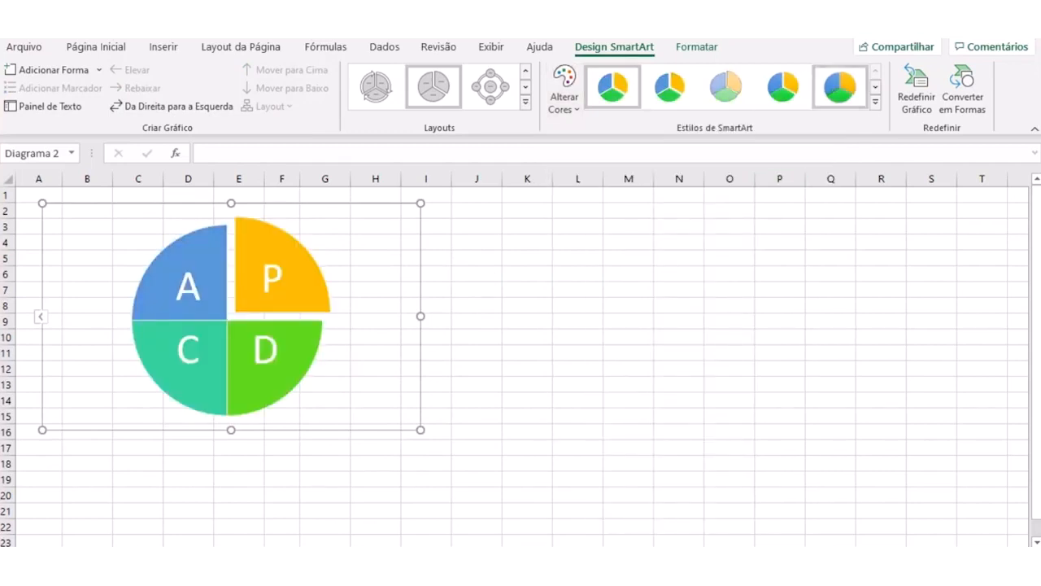
click(874, 102)
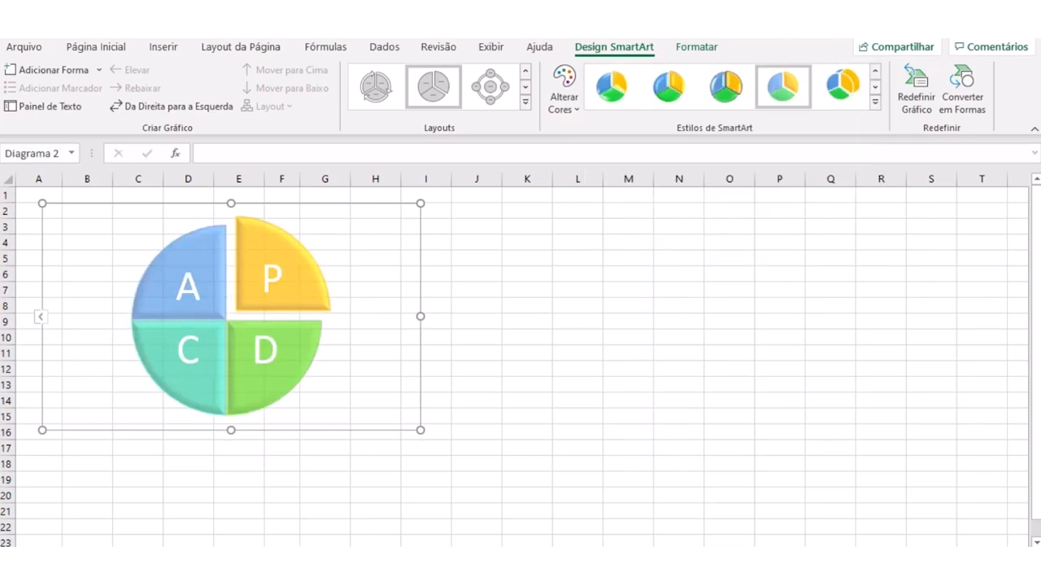
- Shrink the PDCA diagram to span about columns A to G and rows 2 to 15, and nudge it left
drag(421, 429, 351, 417)
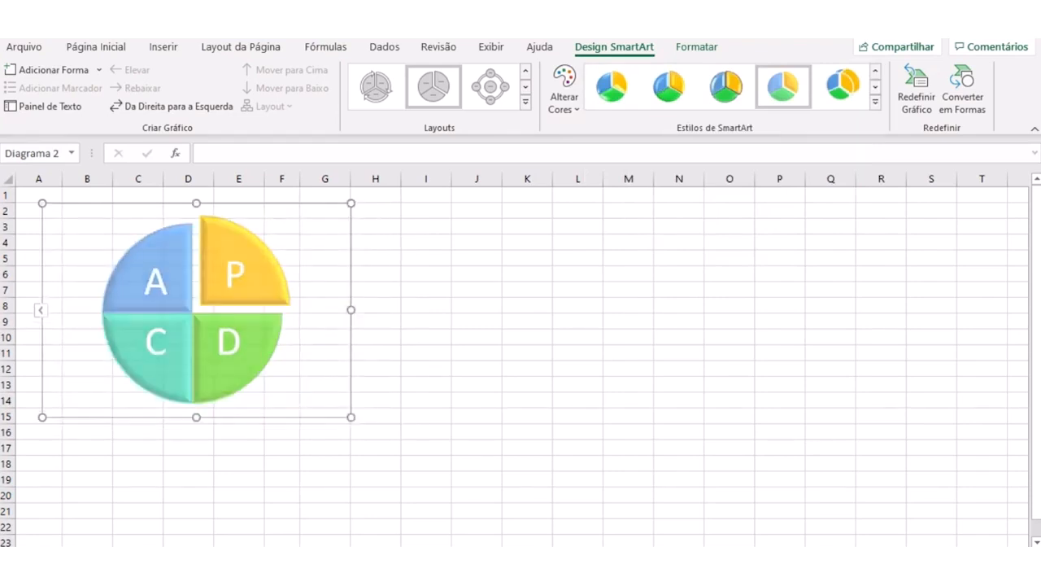
key(Left)
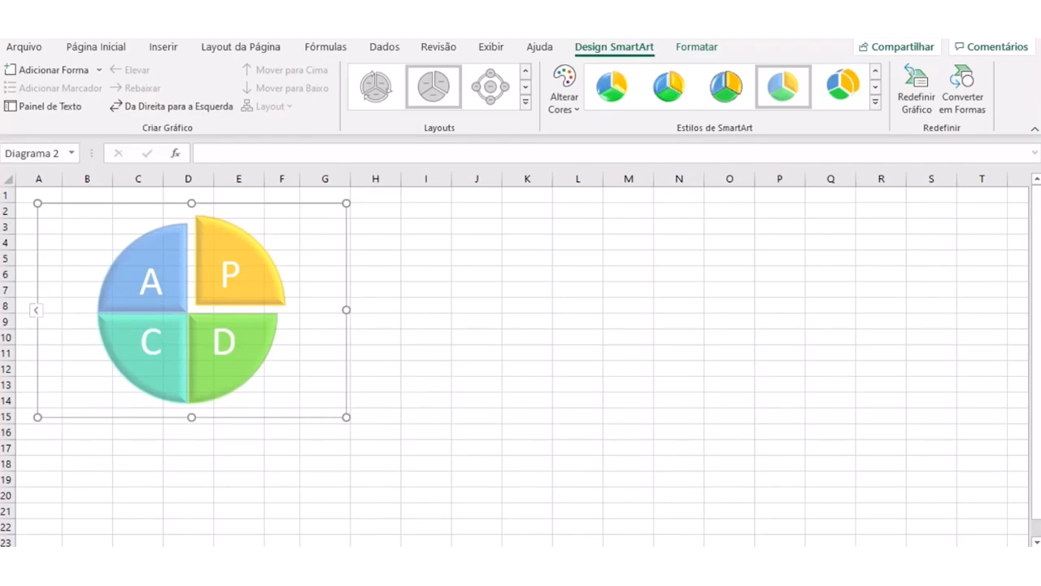
click(426, 289)
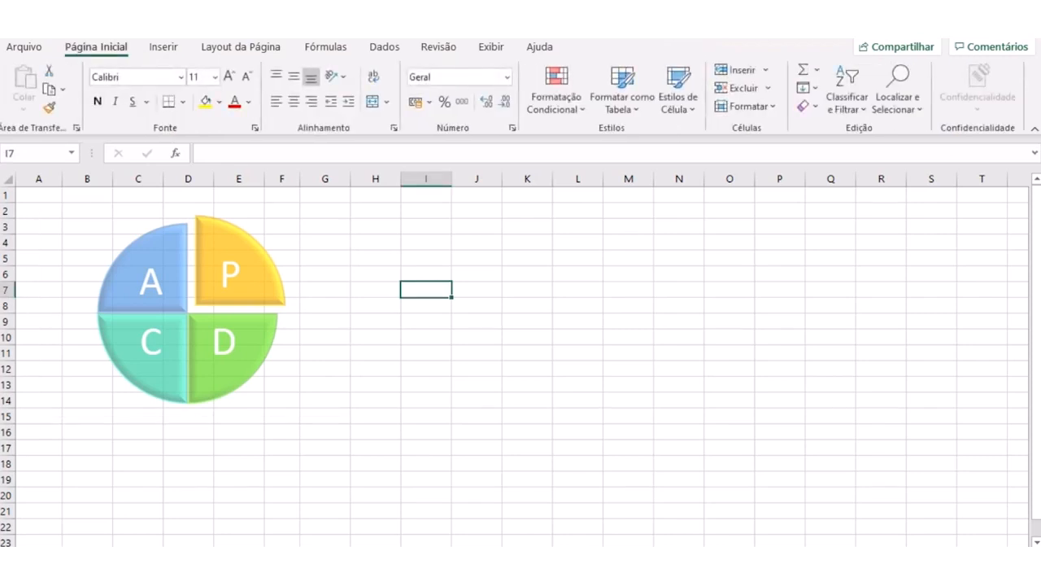
mouse_move(270, 213)
mouse_down()
mouse_move(221, 206)
mouse_move(181, 286)
mouse_move(297, 305)
mouse_move(246, 198)
mouse_up()
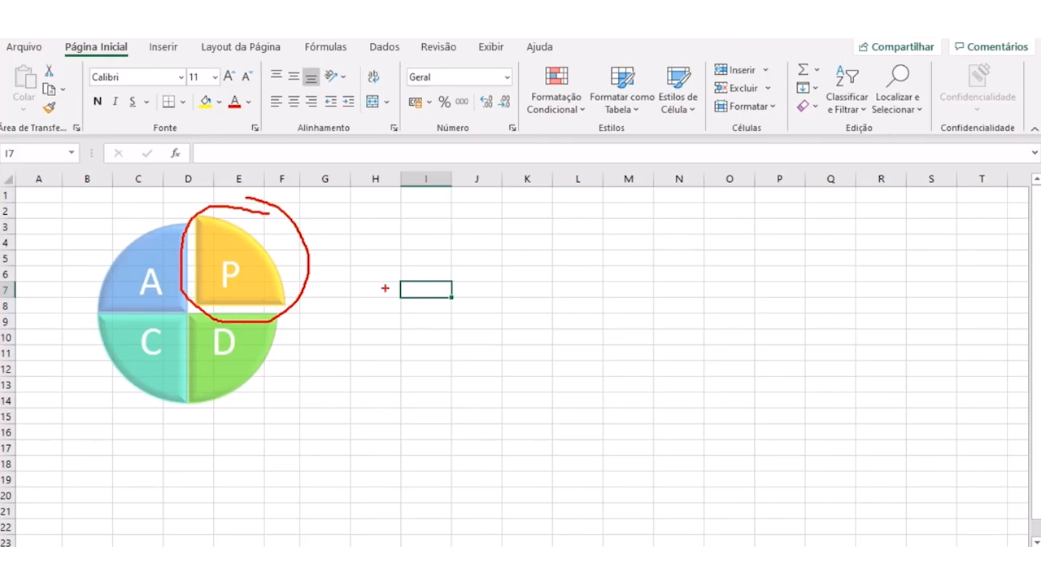
key(Escape)
key(ctrl+2)
mouse_move(284, 309)
mouse_down()
mouse_move(154, 315)
mouse_move(303, 404)
mouse_move(269, 307)
mouse_up()
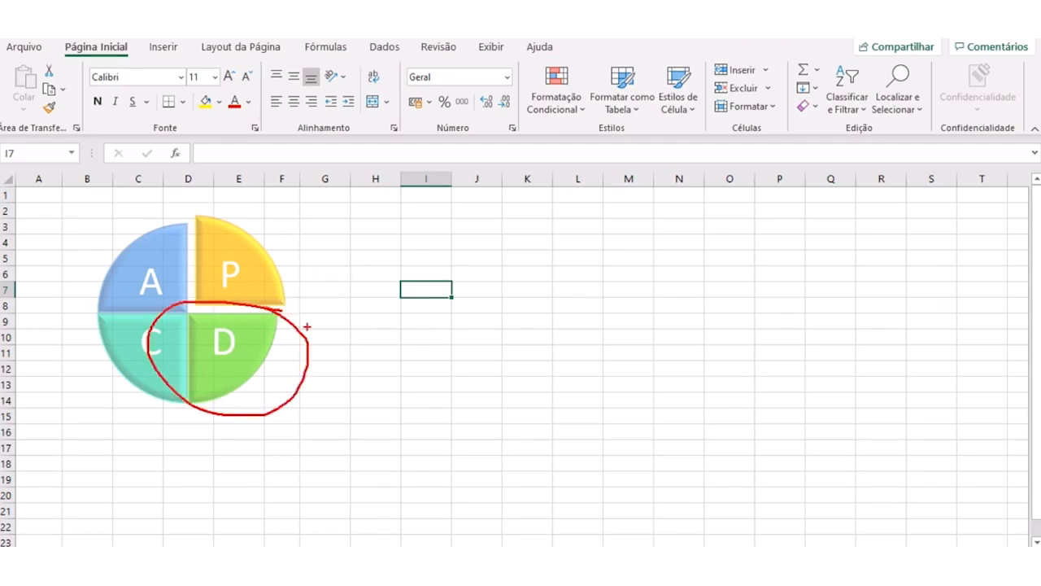
key(Escape)
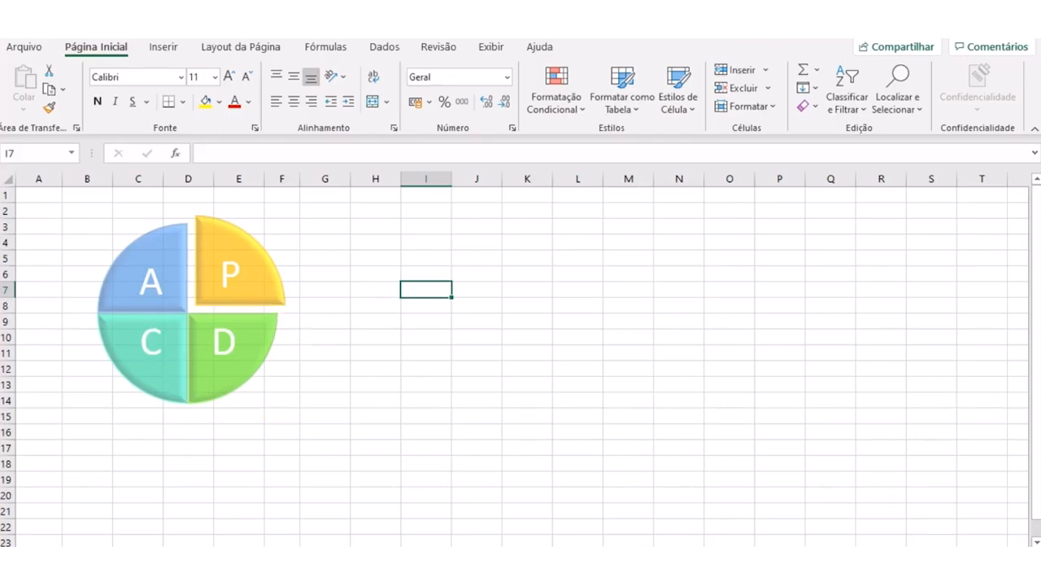
key(ctrl+2)
mouse_move(185, 303)
mouse_down()
mouse_move(105, 311)
mouse_move(185, 399)
mouse_move(151, 287)
mouse_up()
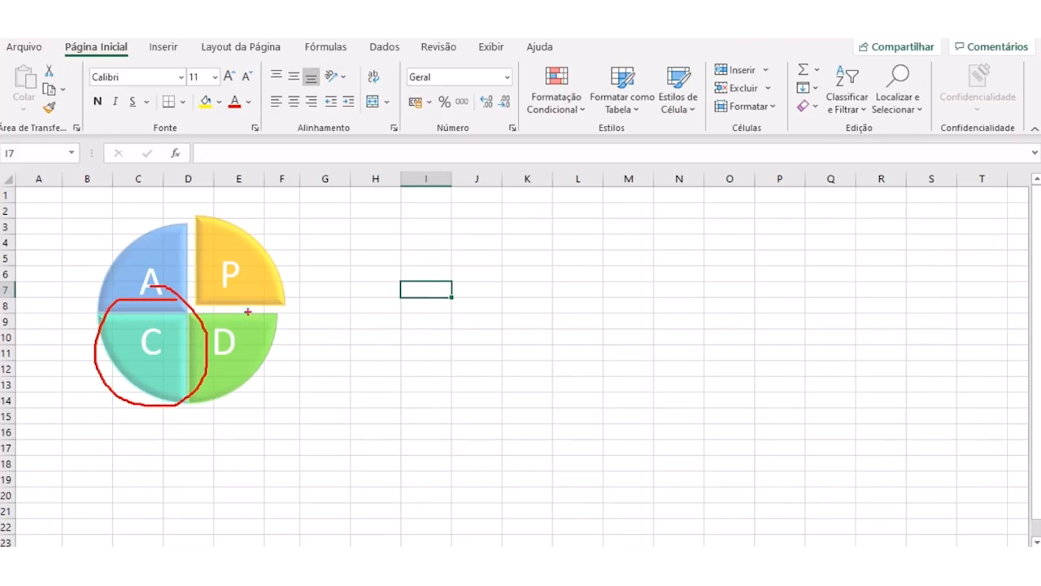
key(Escape)
key(ctrl+2)
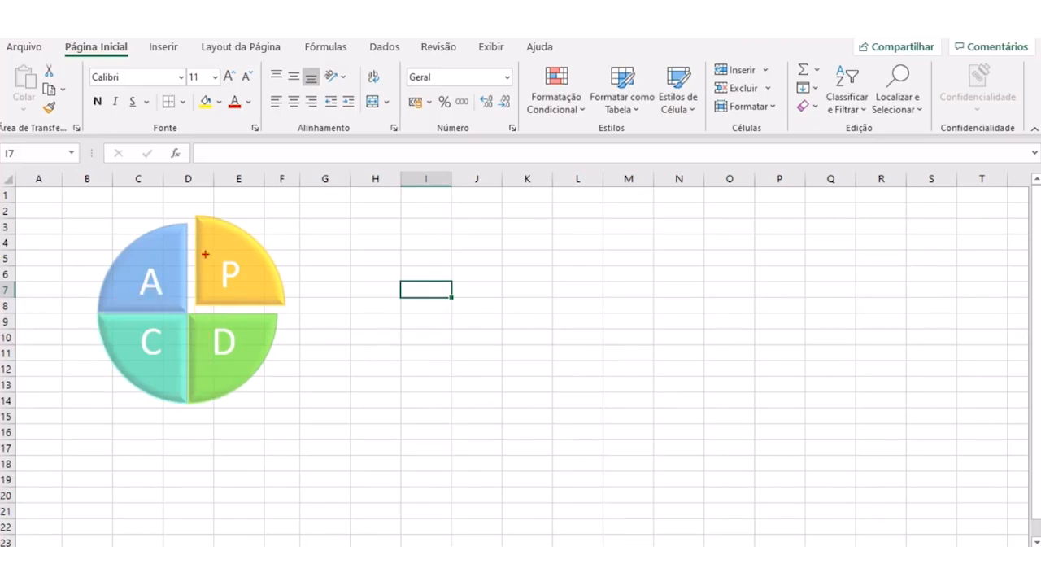
mouse_move(167, 219)
mouse_down()
mouse_move(78, 301)
mouse_move(207, 262)
mouse_move(137, 221)
mouse_up()
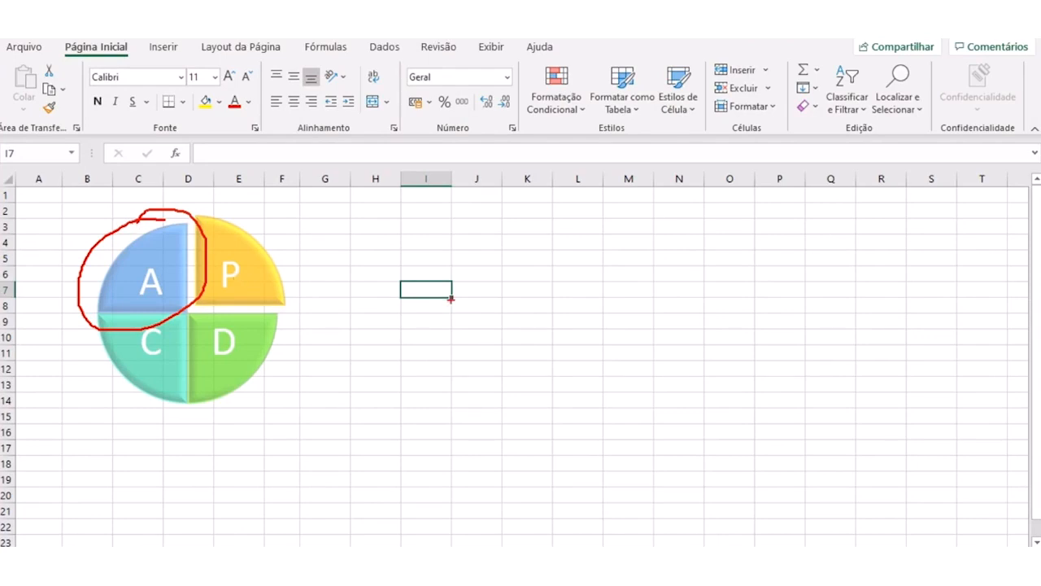
key(Escape)
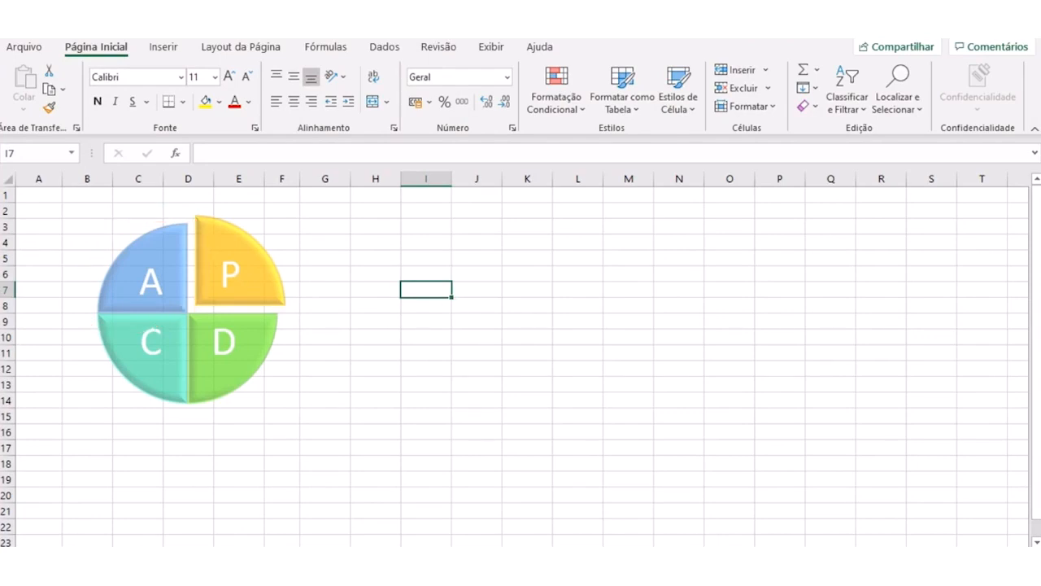
- Move the PDCA diagram slightly right and down, and select cell I6
click(234, 274)
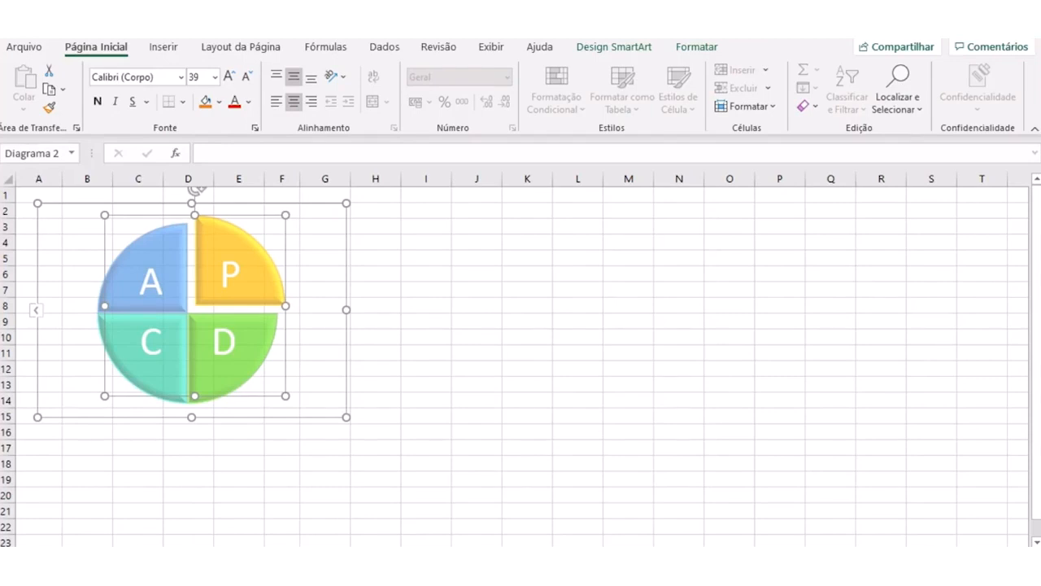
drag(268, 204, 281, 210)
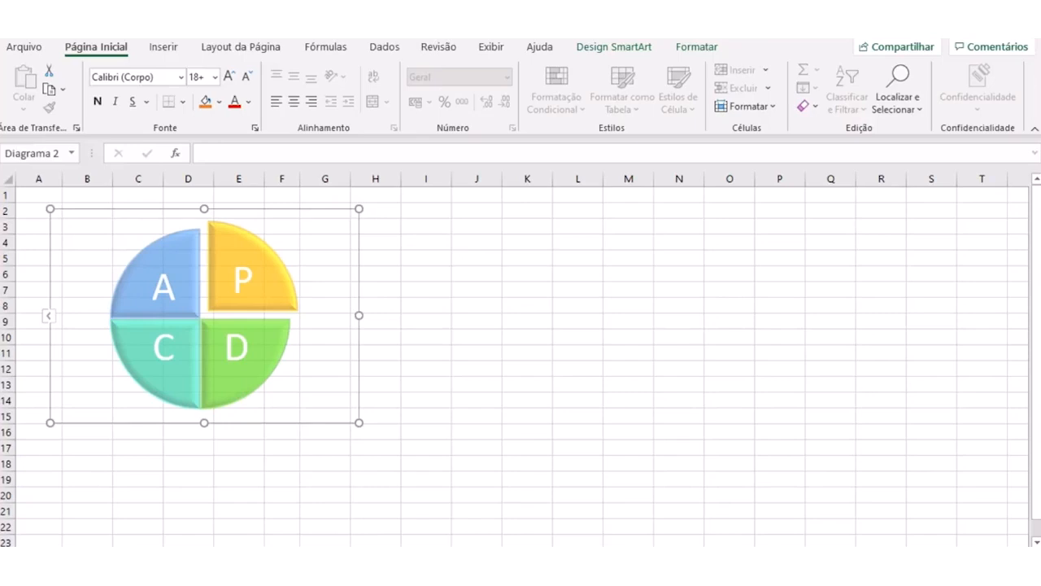
drag(280, 209, 277, 206)
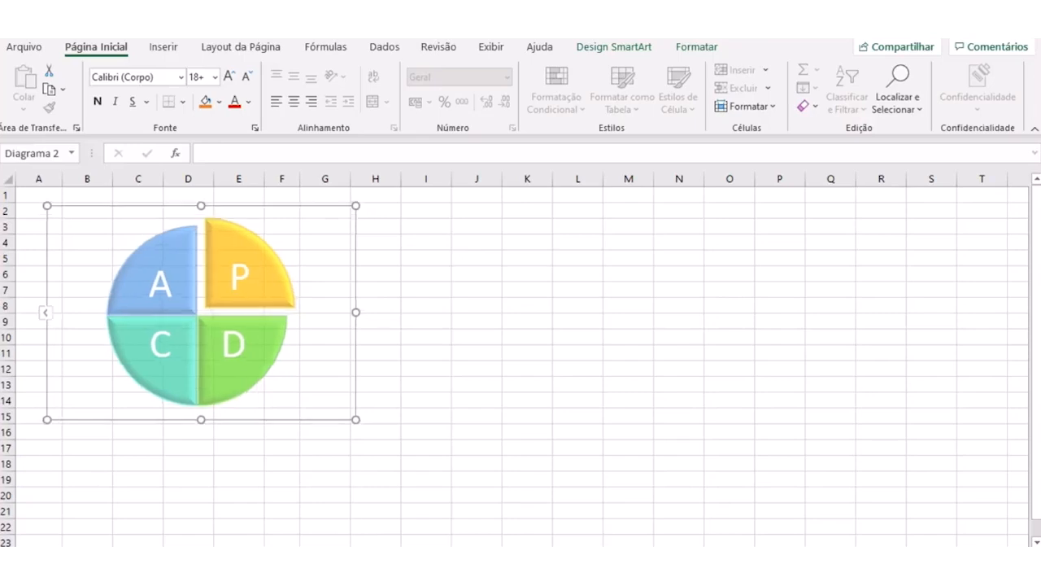
click(426, 275)
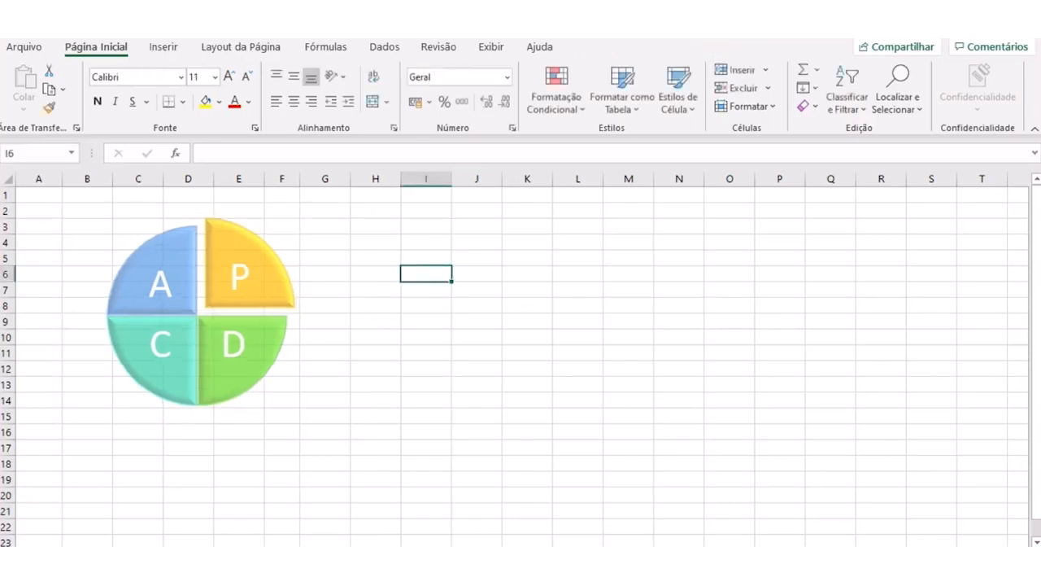
- Select the empty range I5:L15 beside the diagram and hide the worksheet's gridlines
drag(426, 257, 628, 384)
drag(375, 242, 578, 368)
drag(578, 416, 425, 257)
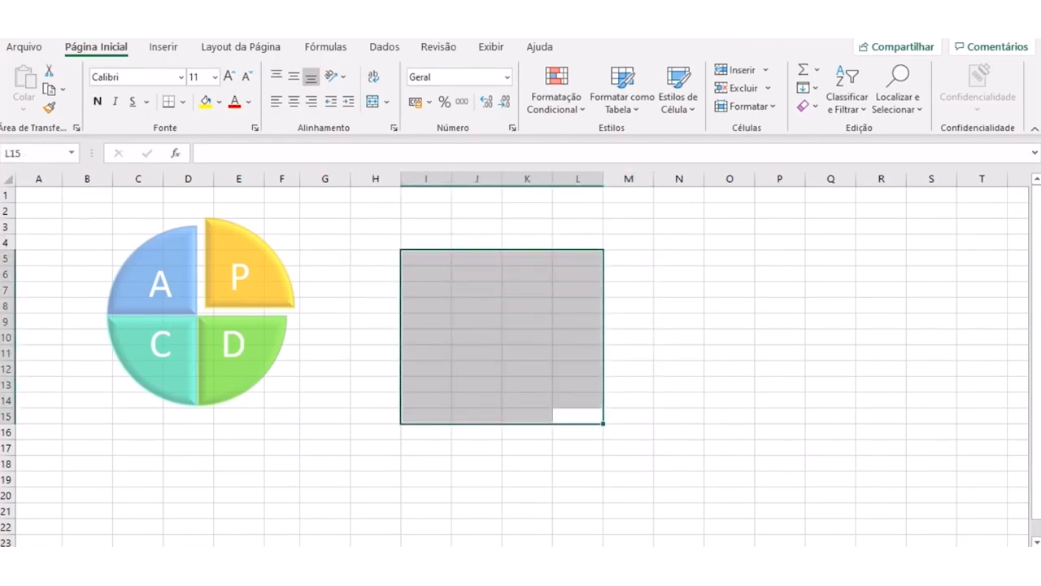
click(491, 46)
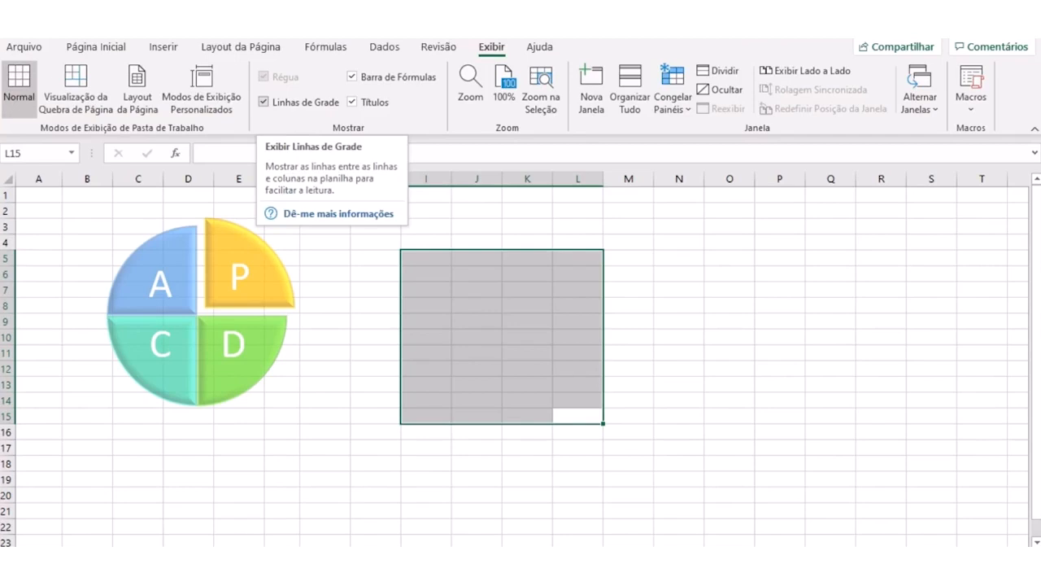
click(264, 102)
drag(375, 291, 375, 306)
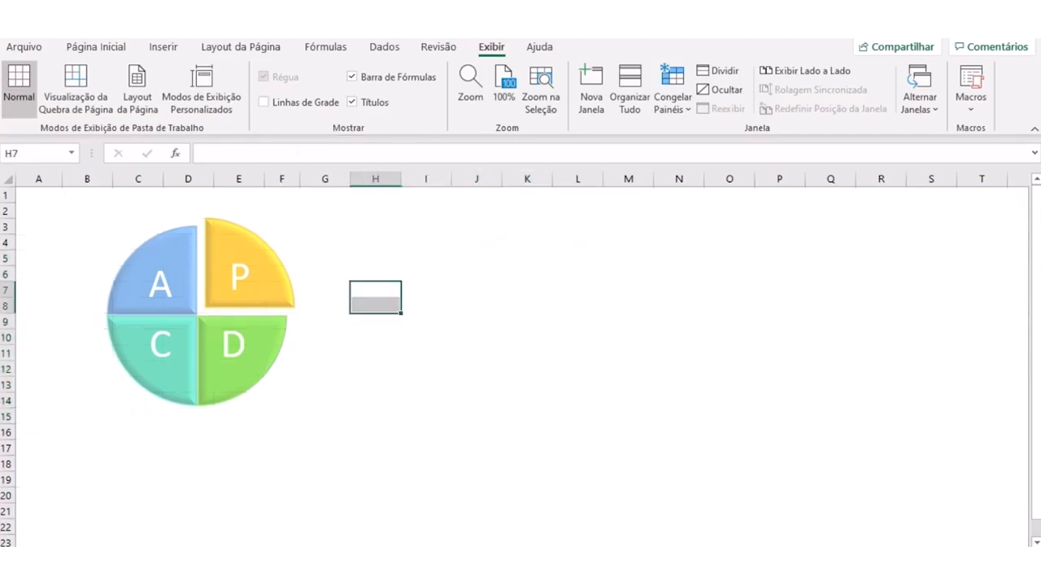
click(426, 400)
- Move the PDCA diagram up to cell A1 and shrink it to span about columns A to E and rows 1 to 11
click(325, 370)
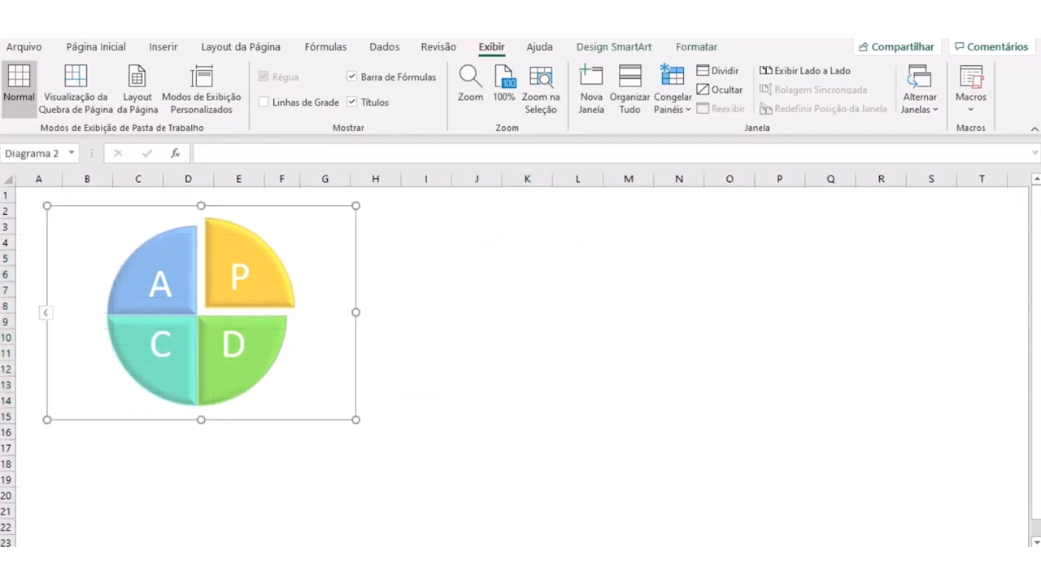
drag(325, 371, 306, 358)
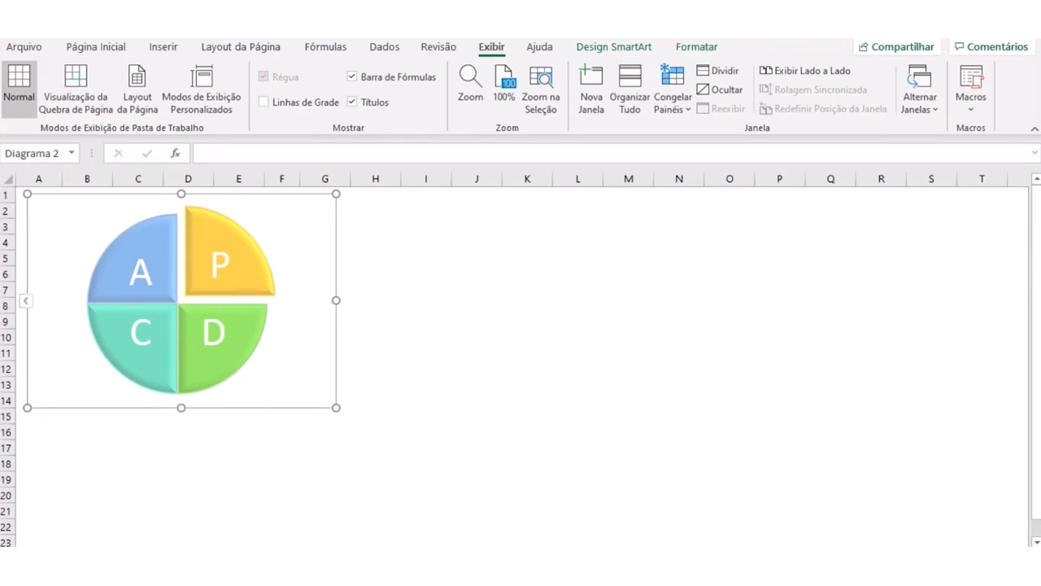
click(477, 384)
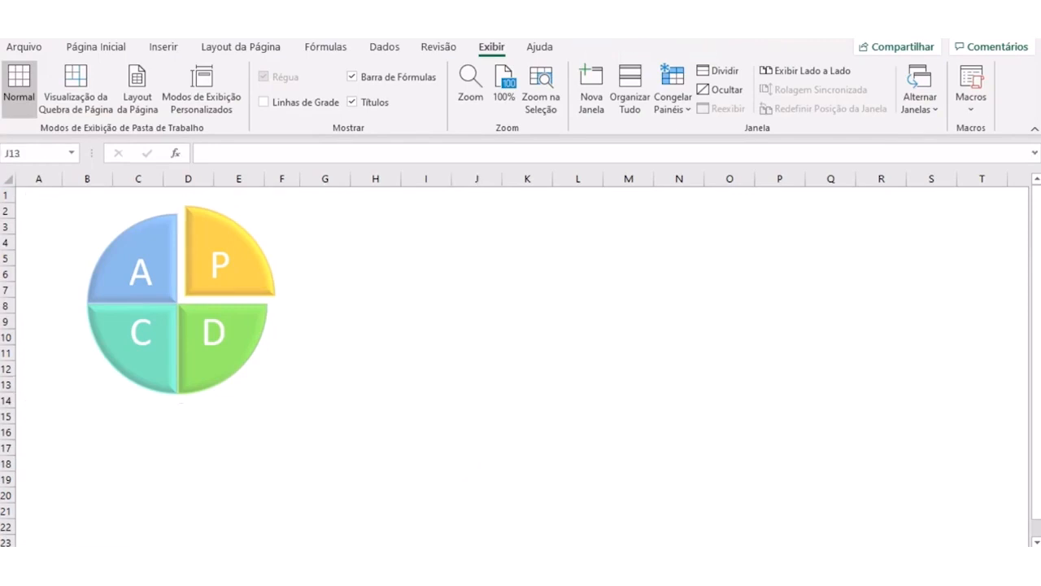
click(181, 301)
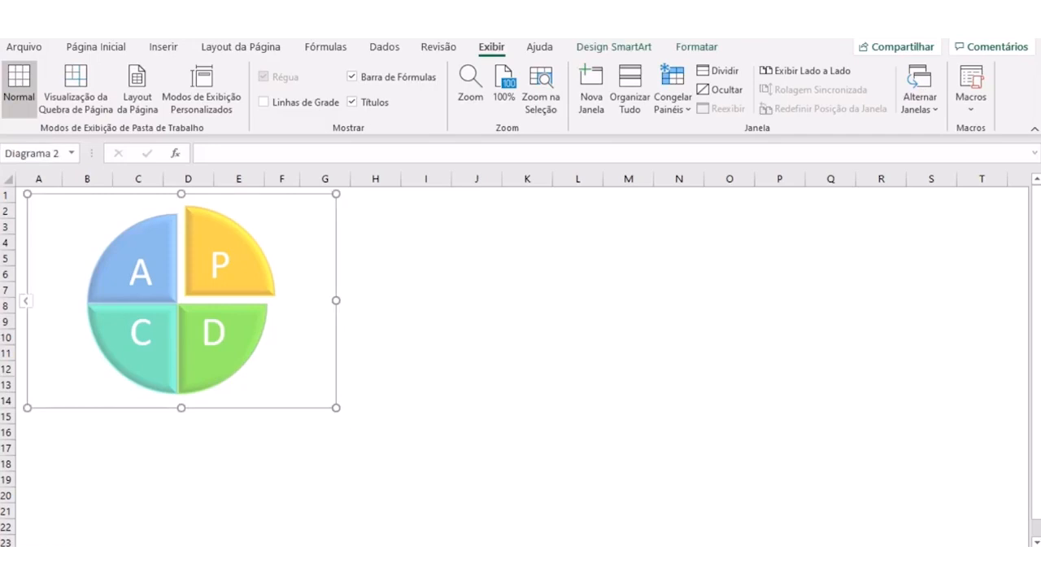
drag(336, 407, 249, 362)
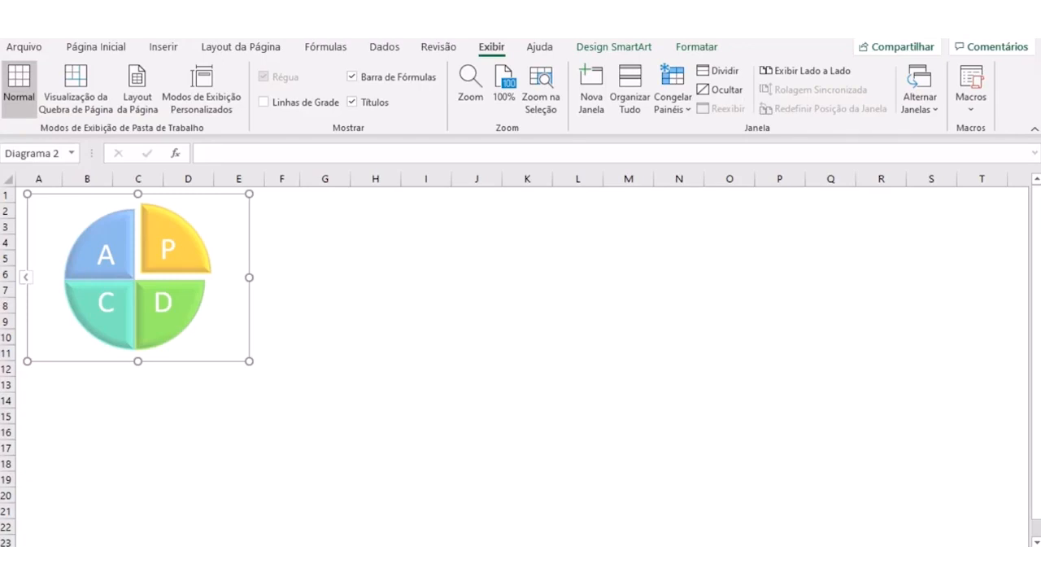
- Shrink the PDCA diagram to span about columns A to C and rows 1 to 7, move it, and delete it from the sheet
drag(249, 361, 132, 292)
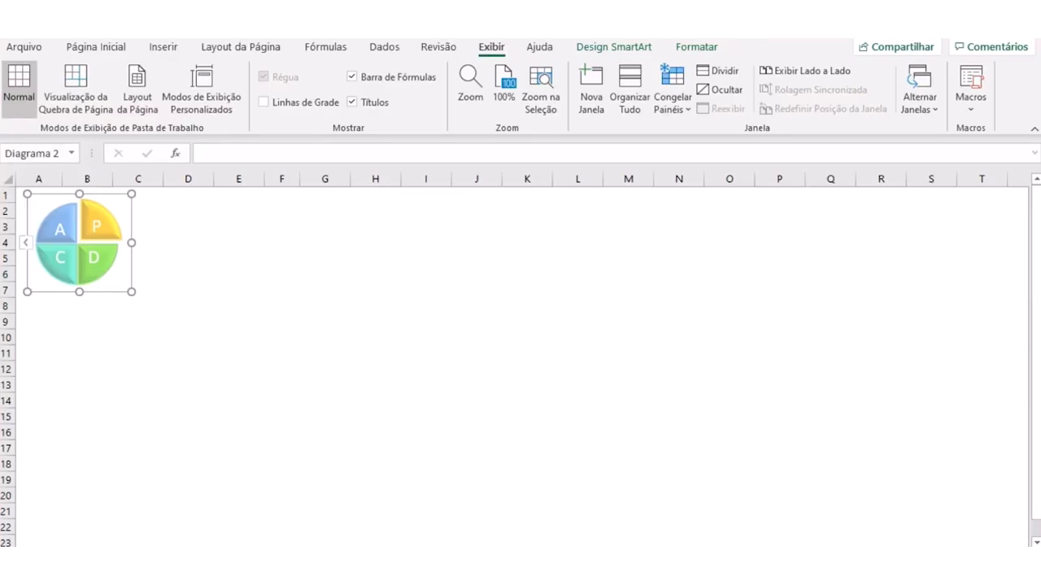
drag(105, 193, 284, 272)
key(Delete)
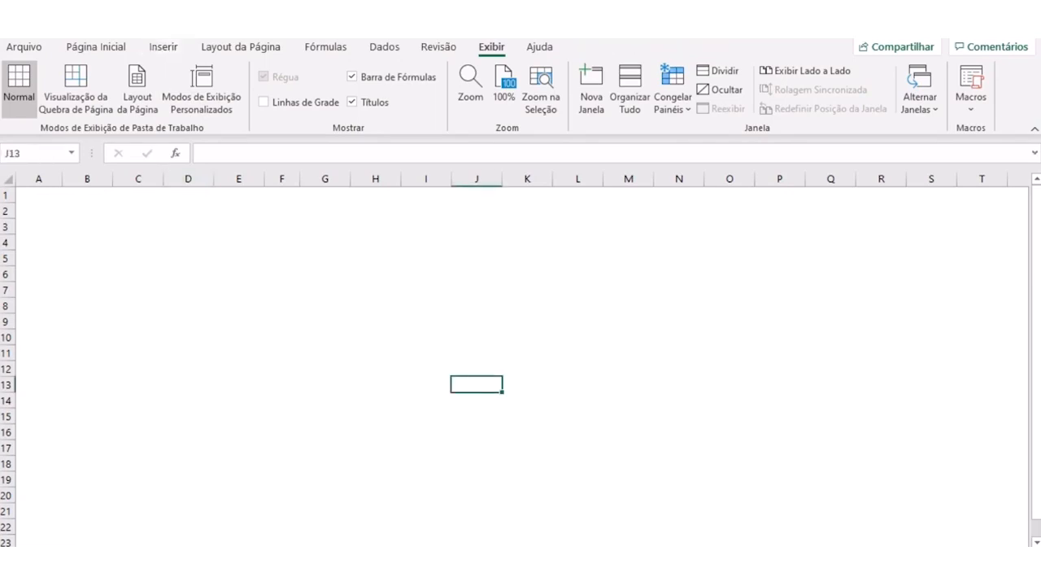
- Look through the illustration types and the SmartArt gallery's Lista and Processo categories, previewing the Setas de Processo layout
click(163, 46)
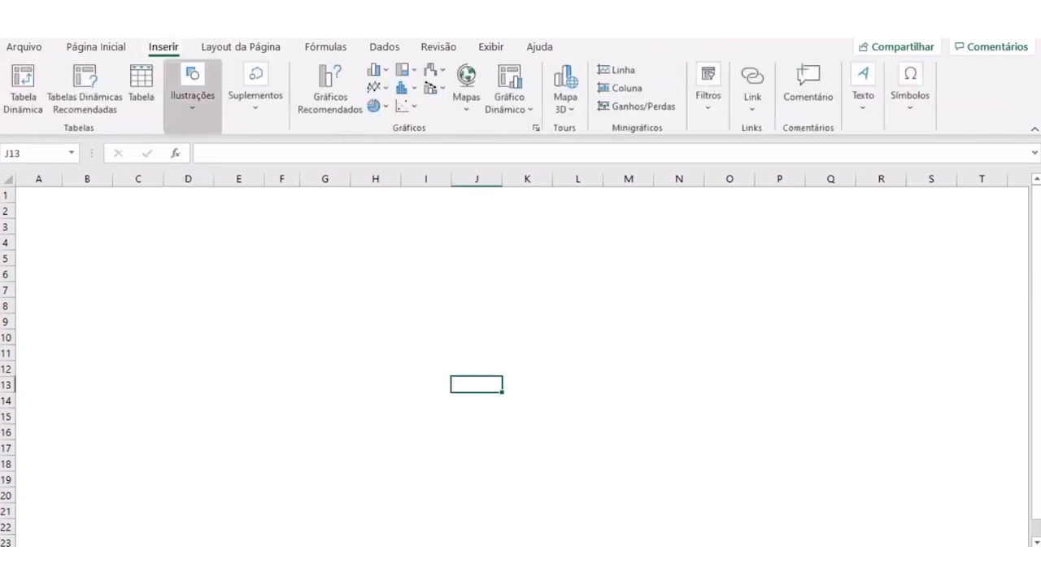
click(192, 95)
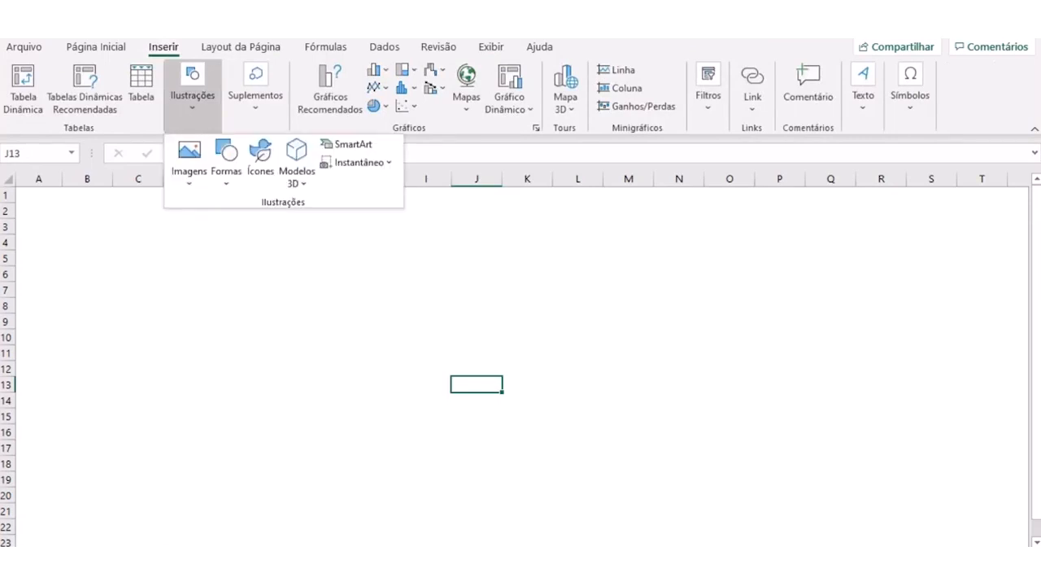
click(192, 95)
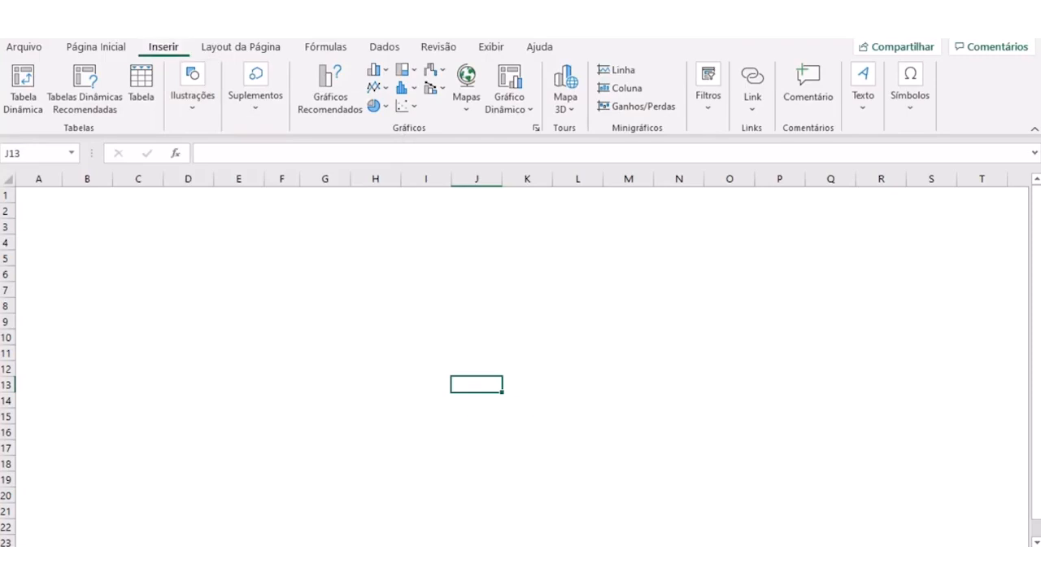
click(192, 95)
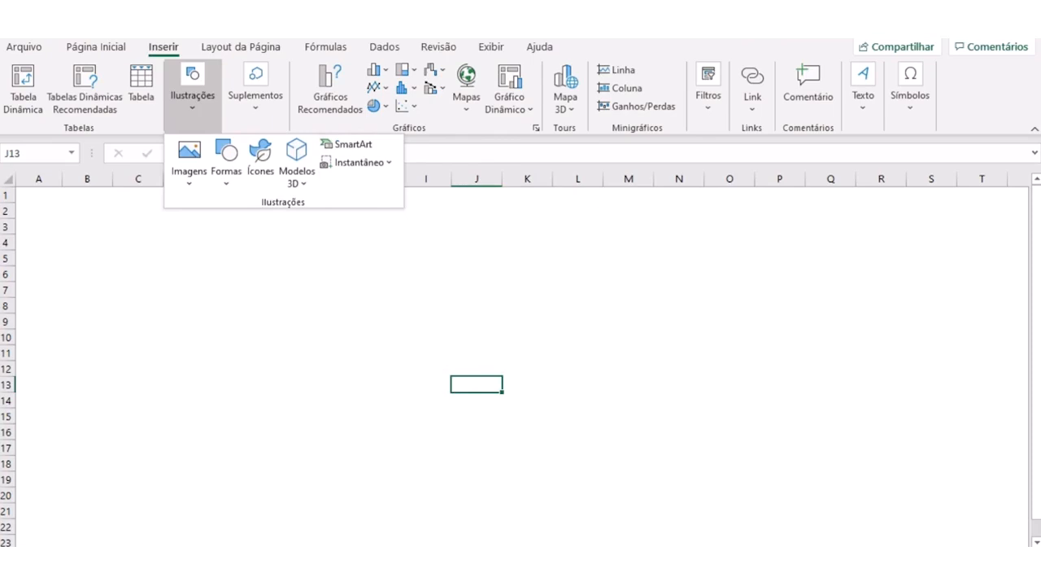
key(Escape)
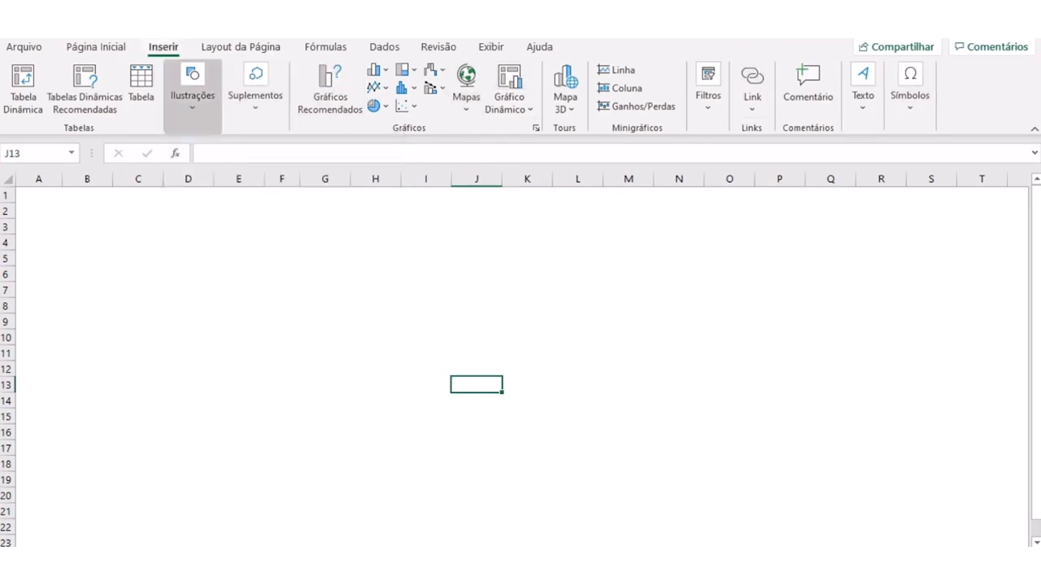
click(192, 90)
key(Escape)
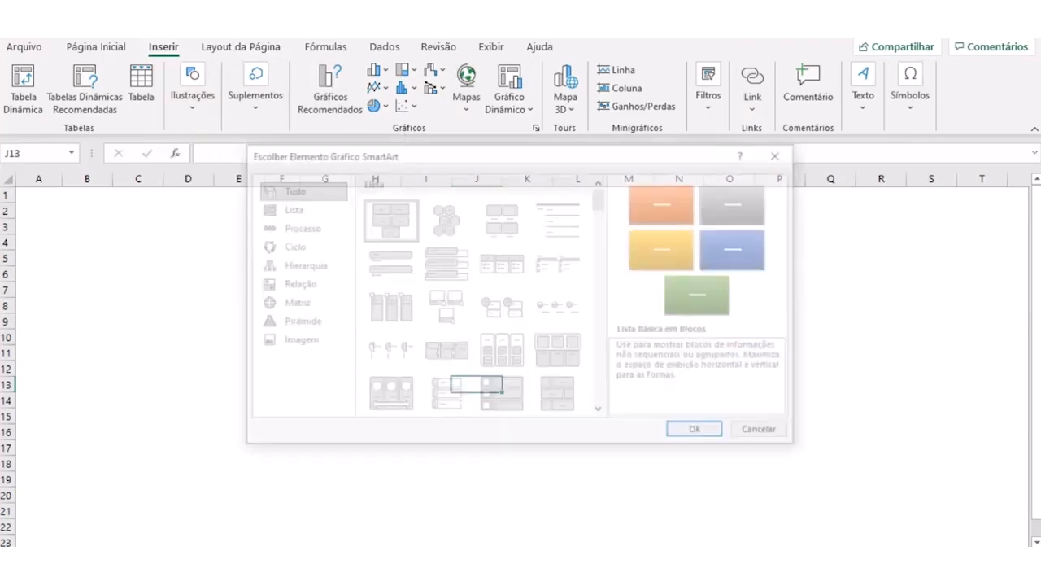
click(289, 208)
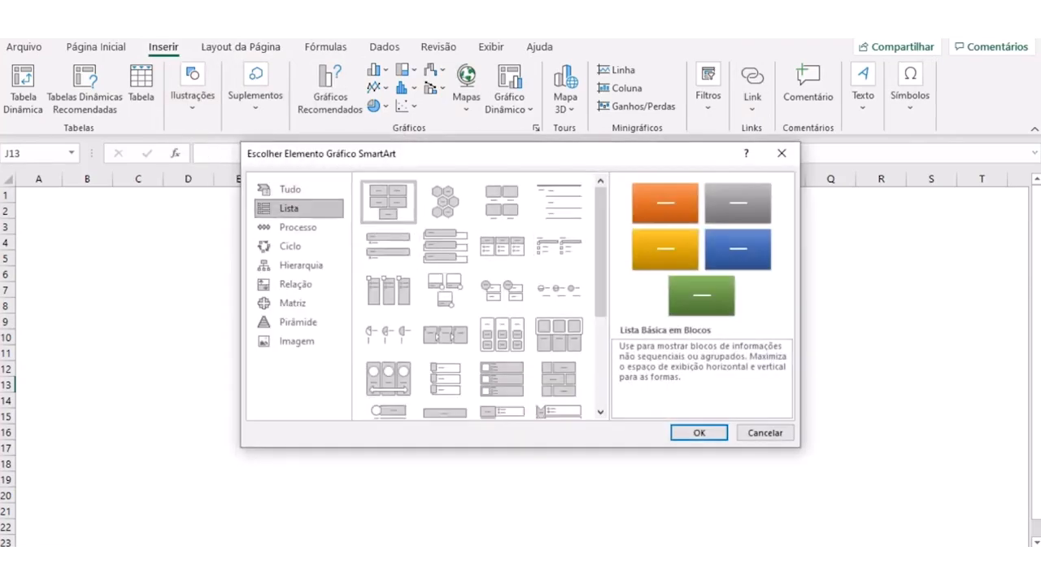
click(299, 227)
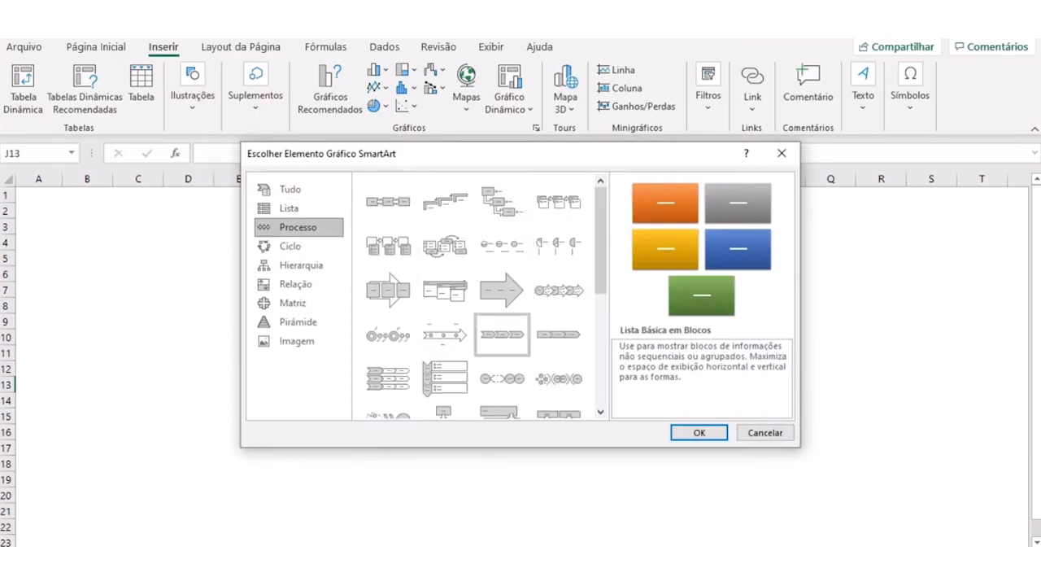
click(559, 291)
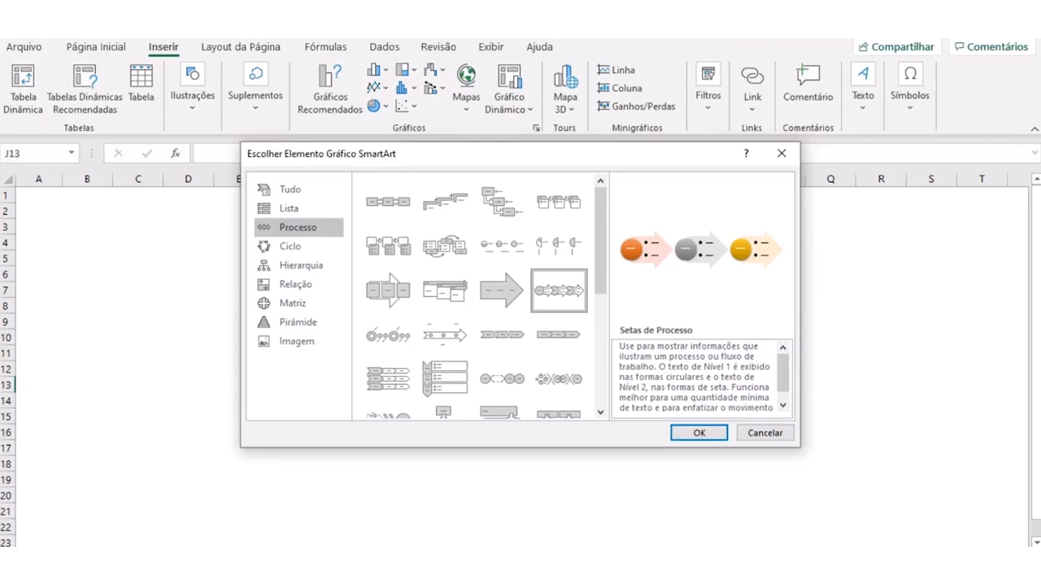
- Examine the Hierarquia and Pirâmide SmartArt categories, preview the Lista em Pirâmide layout, and leave the gallery without inserting anything
click(299, 265)
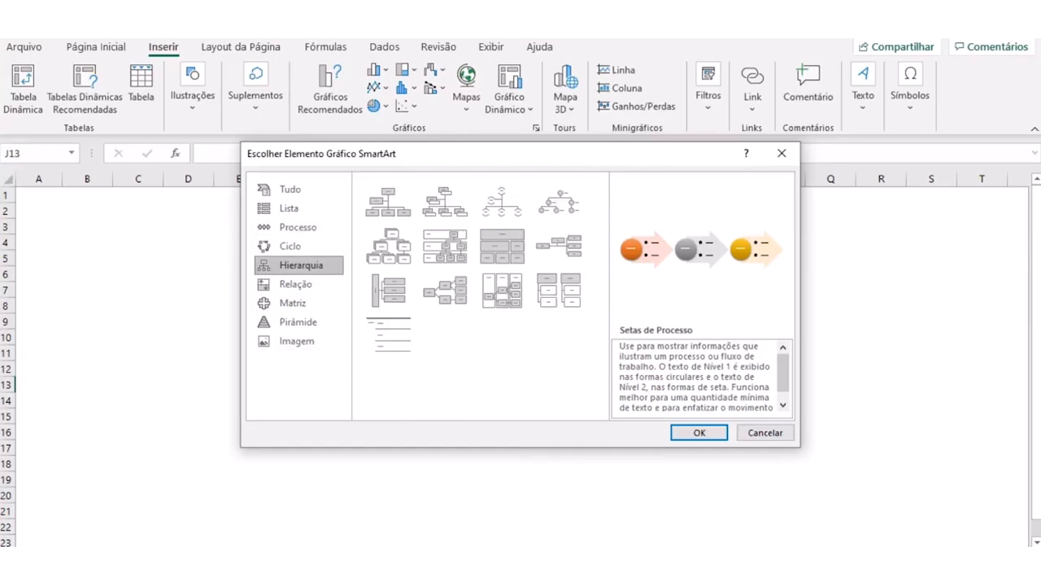
key(Down)
key(Down)
key(Down)
key(Tab)
key(Right)
key(Right)
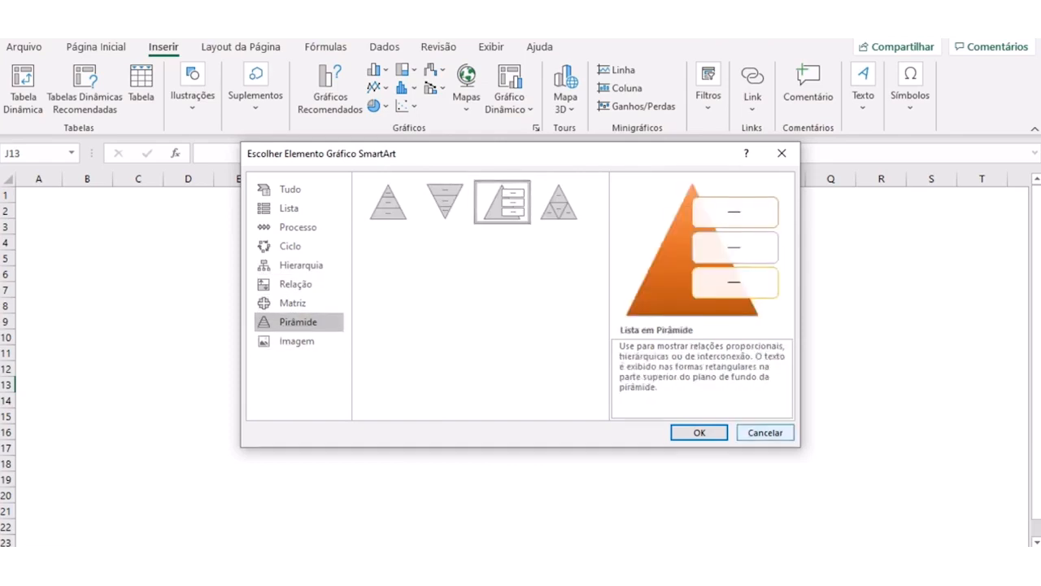
click(765, 433)
click(188, 306)
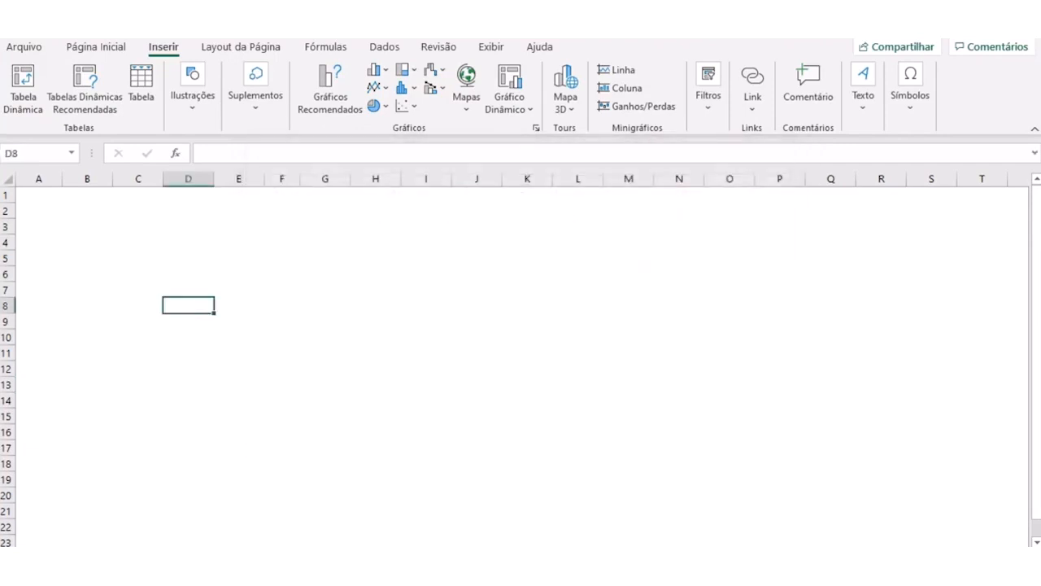
click(188, 258)
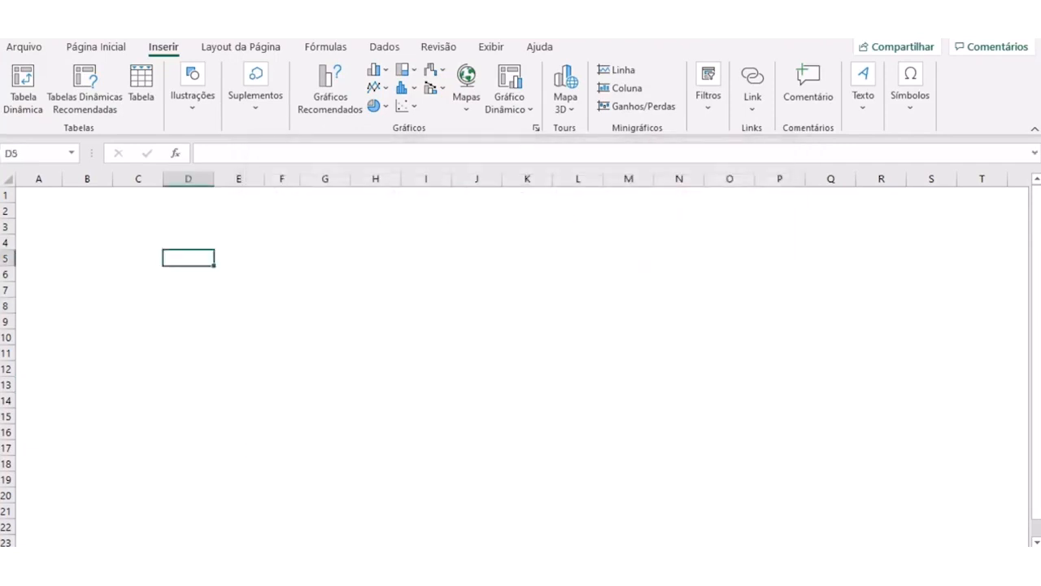
click(139, 227)
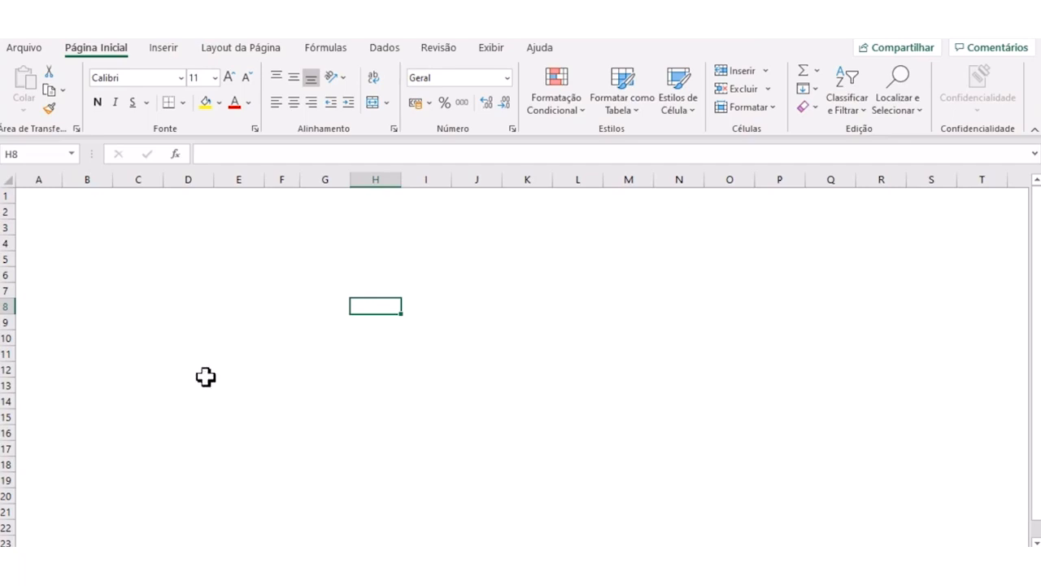
- Look through the shape gallery and examine the Fluxograma group of flowchart shapes
click(163, 49)
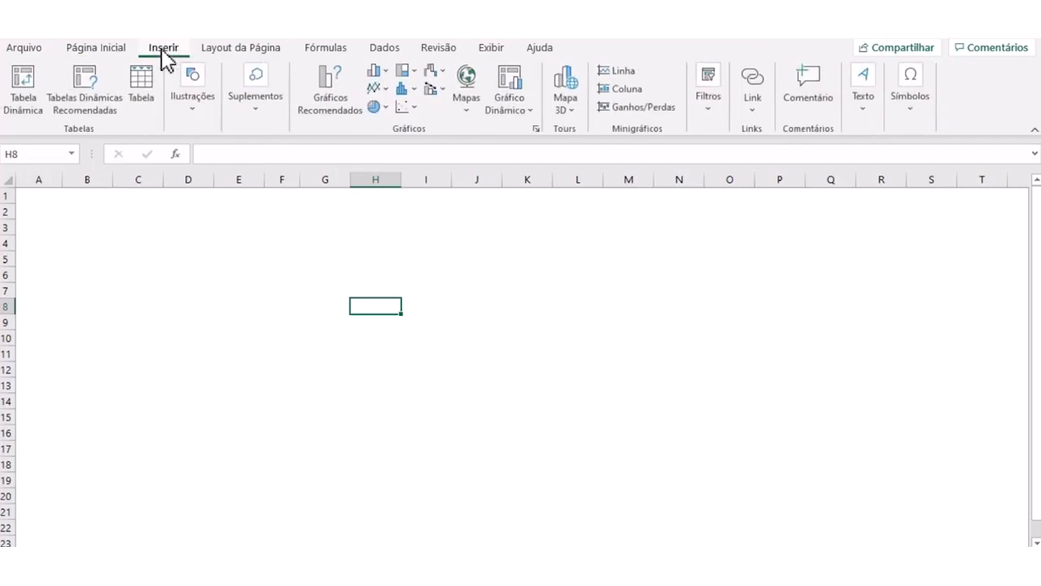
click(192, 112)
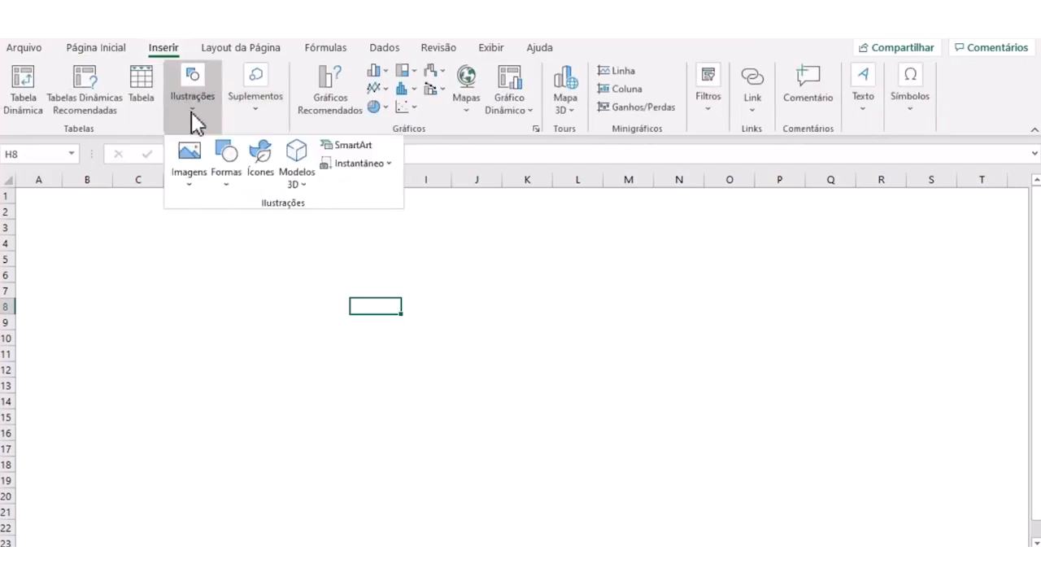
click(230, 189)
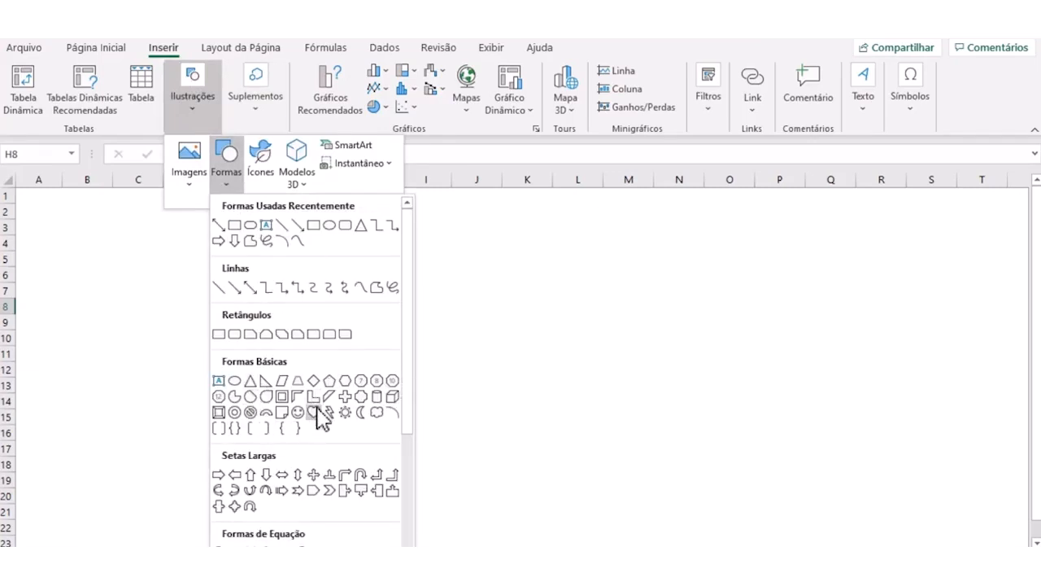
scroll(324, 440, down, 4)
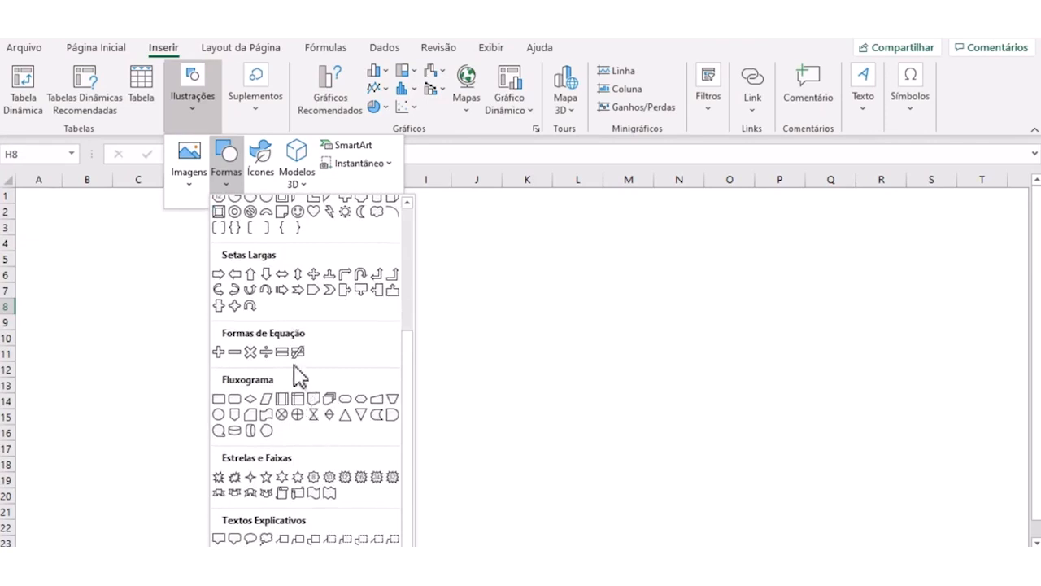
key(ctrl+2)
mouse_move(264, 368)
mouse_down()
mouse_move(203, 391)
mouse_move(218, 440)
mouse_move(334, 444)
mouse_move(400, 423)
mouse_move(397, 379)
mouse_move(246, 369)
mouse_up()
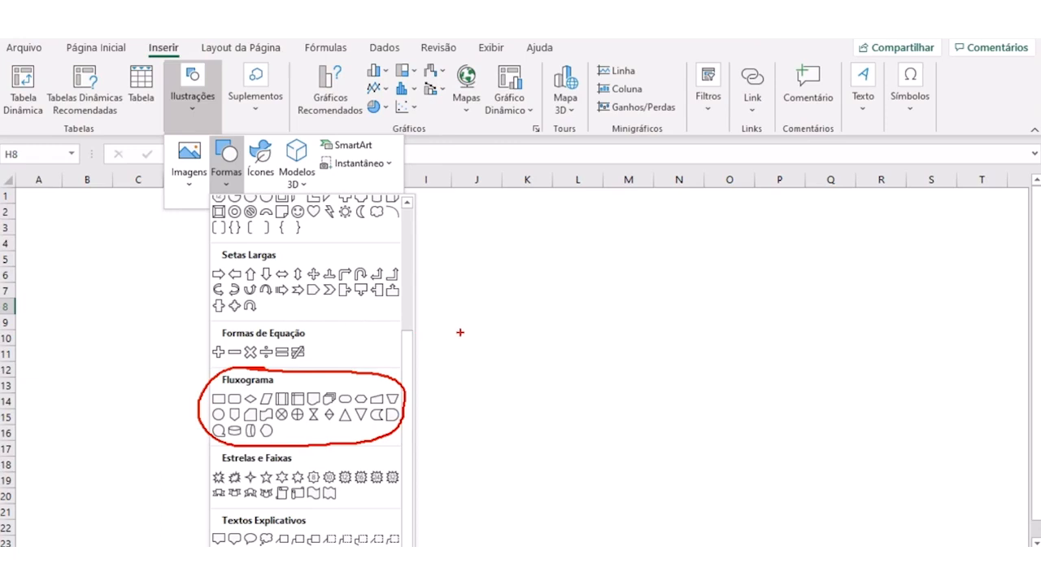
key(Escape)
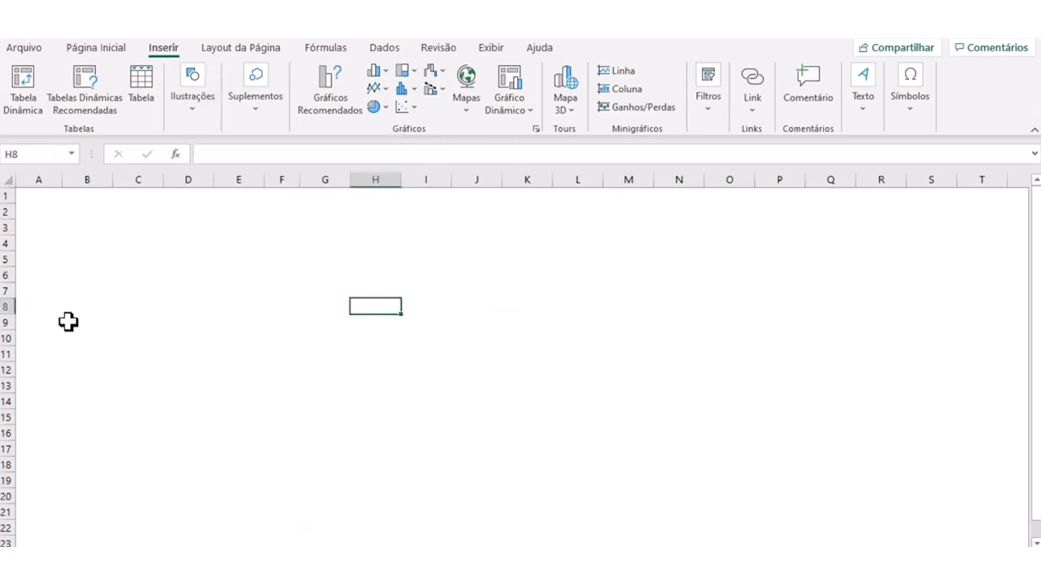
- Draw a flowchart terminator about 1.06 cm high and 2.49 cm wide over B2:C4 and apply the white outlined shape style
click(190, 105)
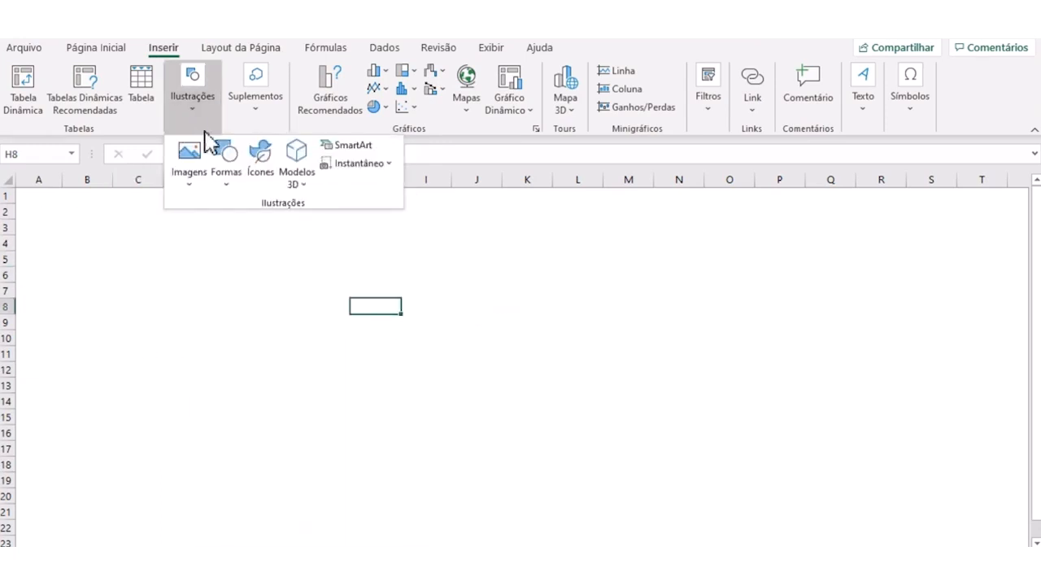
click(229, 186)
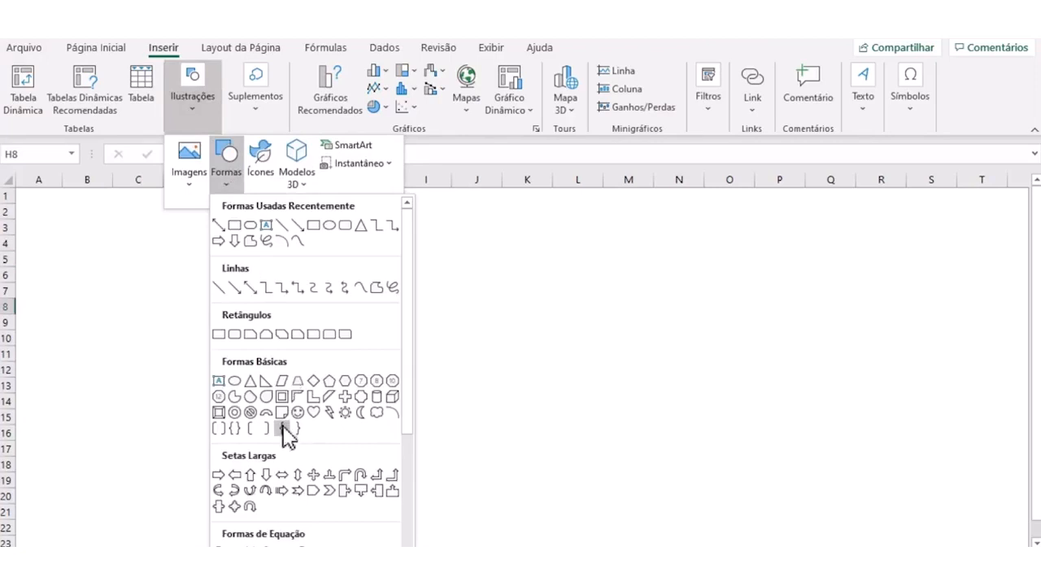
scroll(283, 475, down, 2)
scroll(285, 456, down, 1)
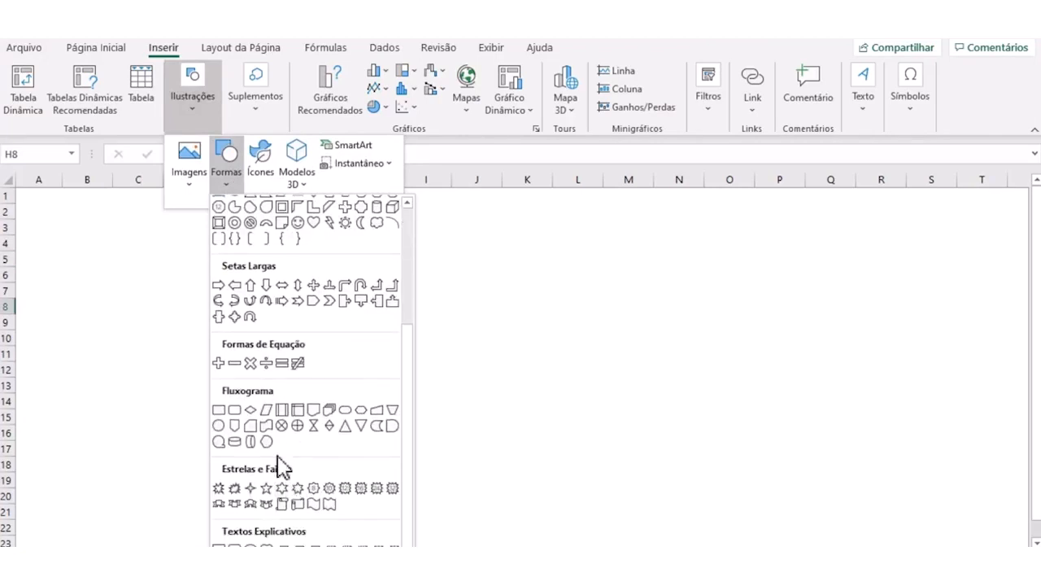
click(348, 411)
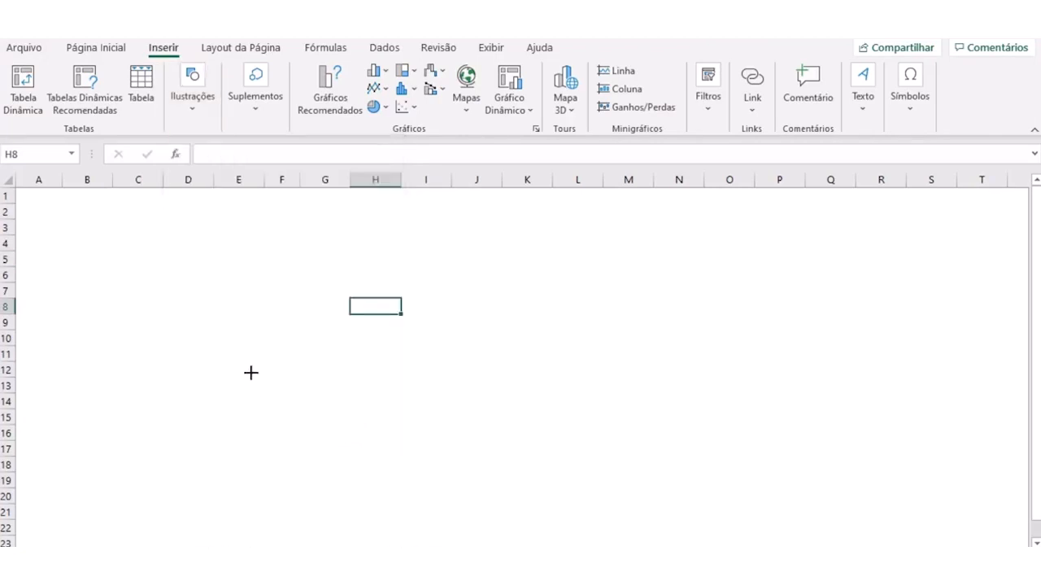
drag(75, 214, 150, 244)
click(244, 91)
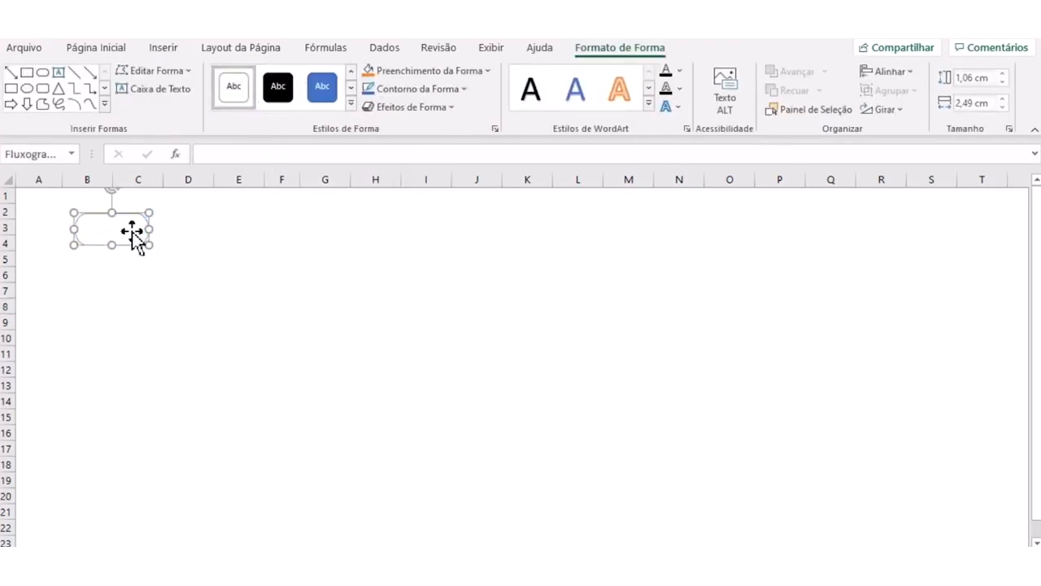
click(201, 335)
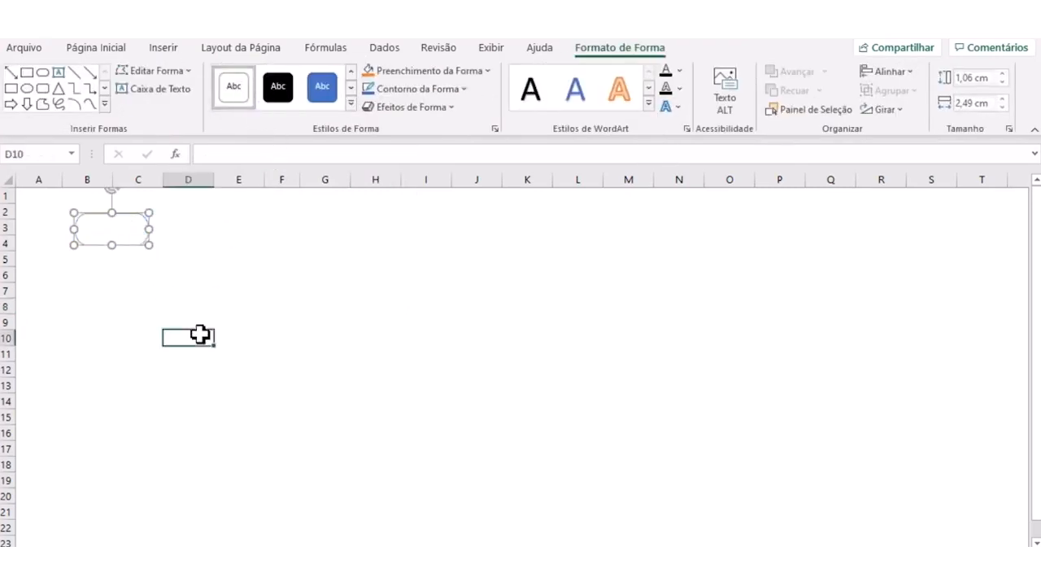
- Label the terminator shape "início" and adjust the text's position inside it
click(114, 232)
text(In)
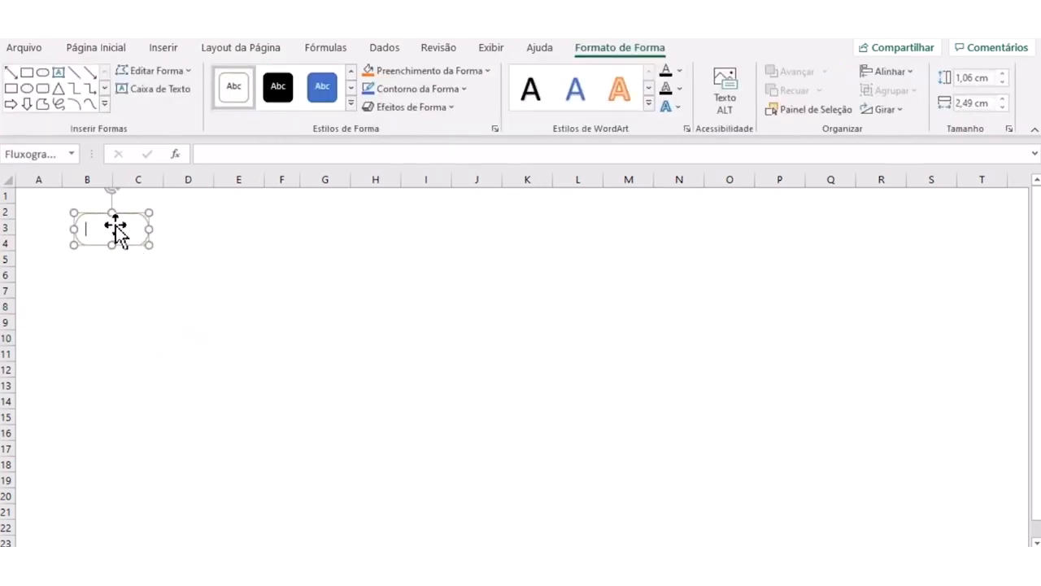
text(ício)
click(87, 228)
click(252, 258)
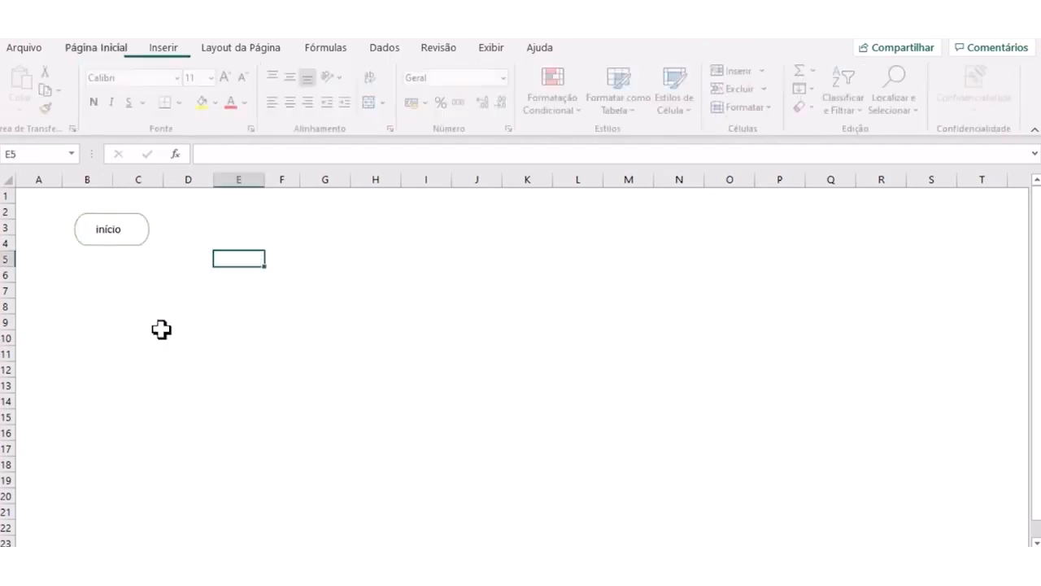
- Draw a flowchart process rectangle about 0.93 cm high and 2.36 cm wide below "início" over B7:C8, with the white outlined shape style
click(163, 49)
click(183, 108)
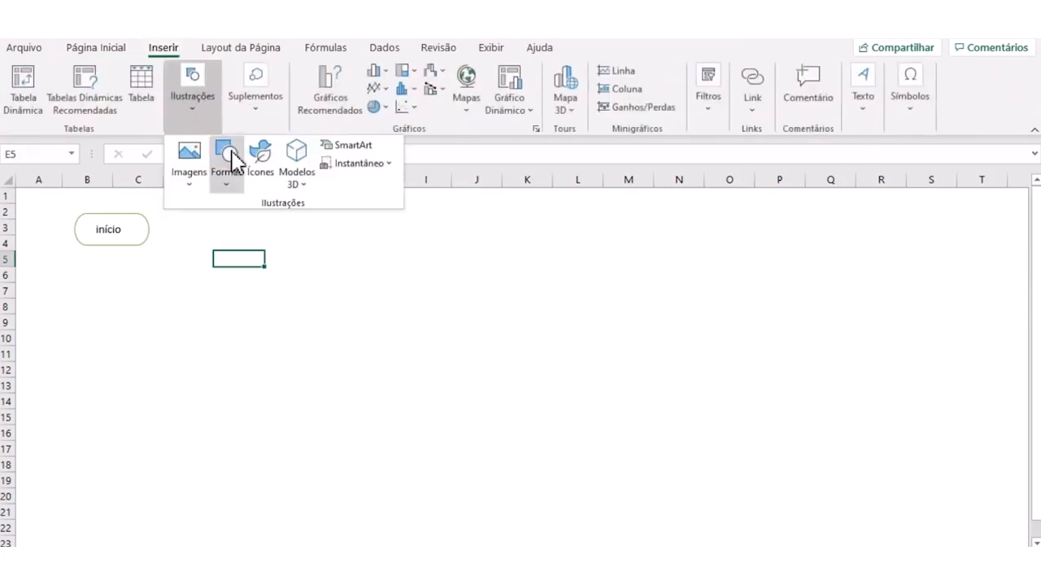
click(227, 191)
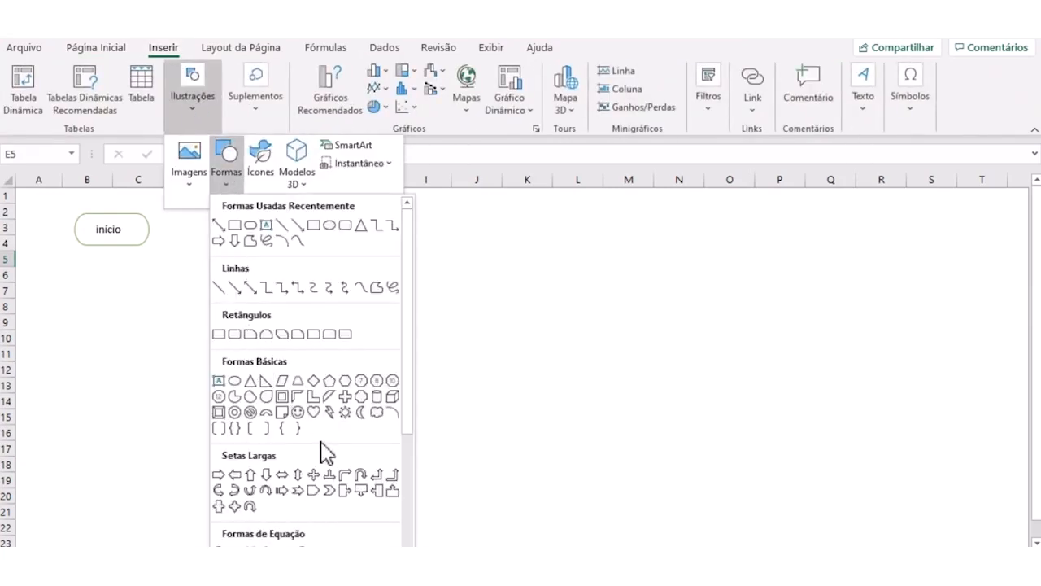
scroll(332, 453, down, 3)
scroll(329, 460, down, 1)
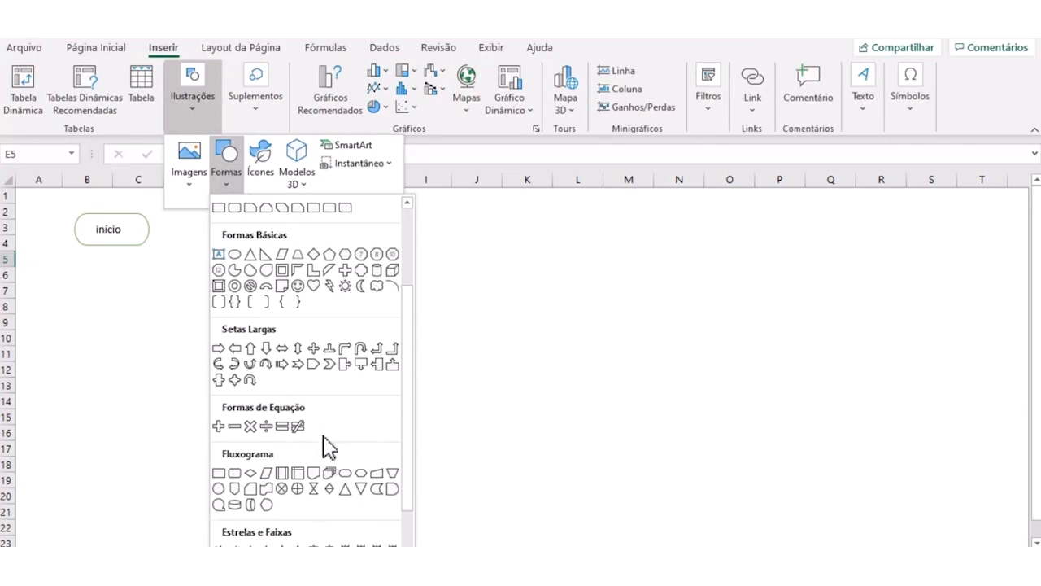
click(224, 474)
drag(81, 287, 155, 314)
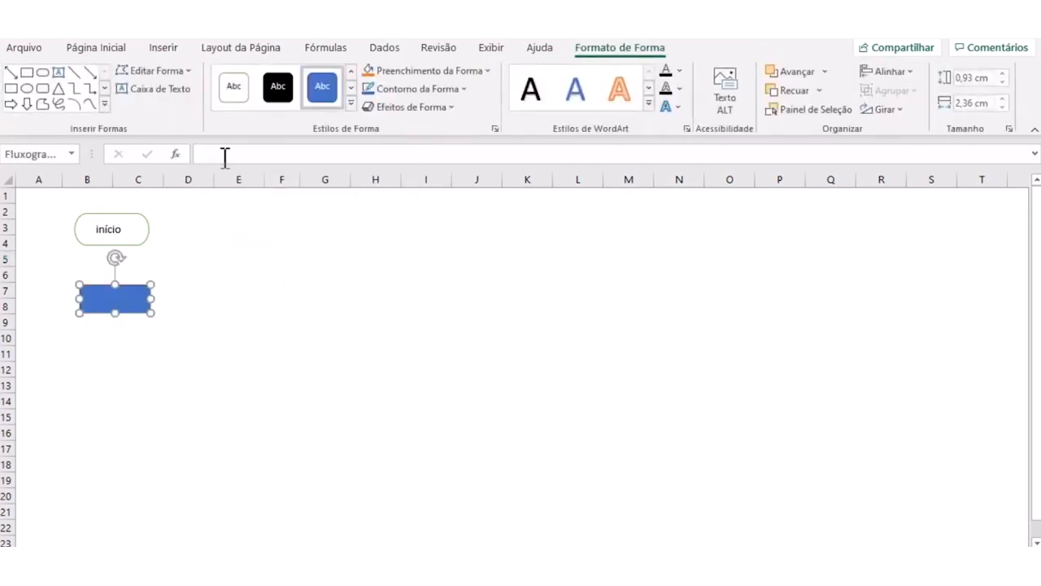
click(230, 90)
click(230, 344)
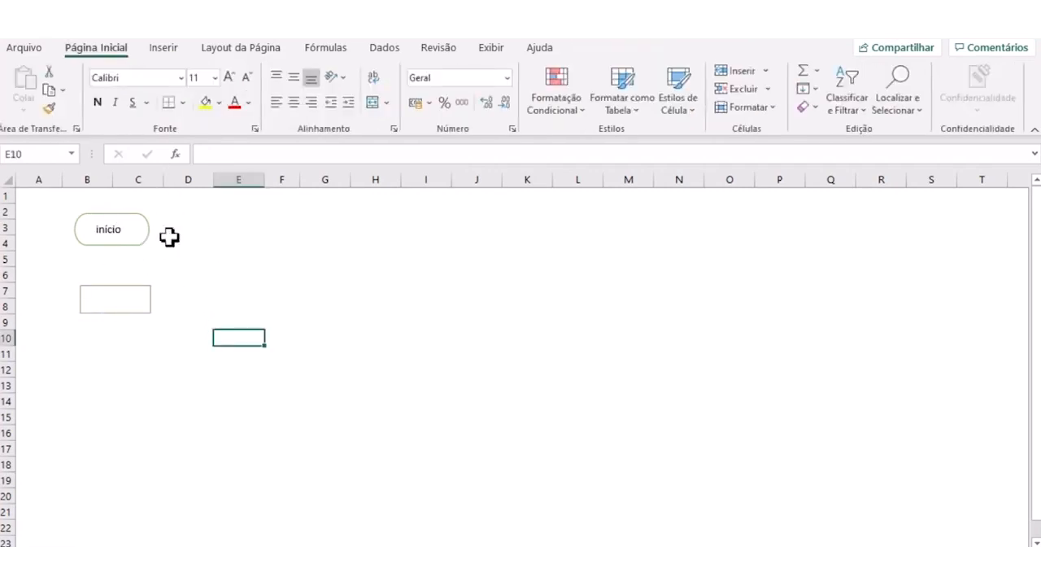
- Connect "início" to the process rectangle with an arrow about 1.35 cm long and apply the thin green line style
click(167, 50)
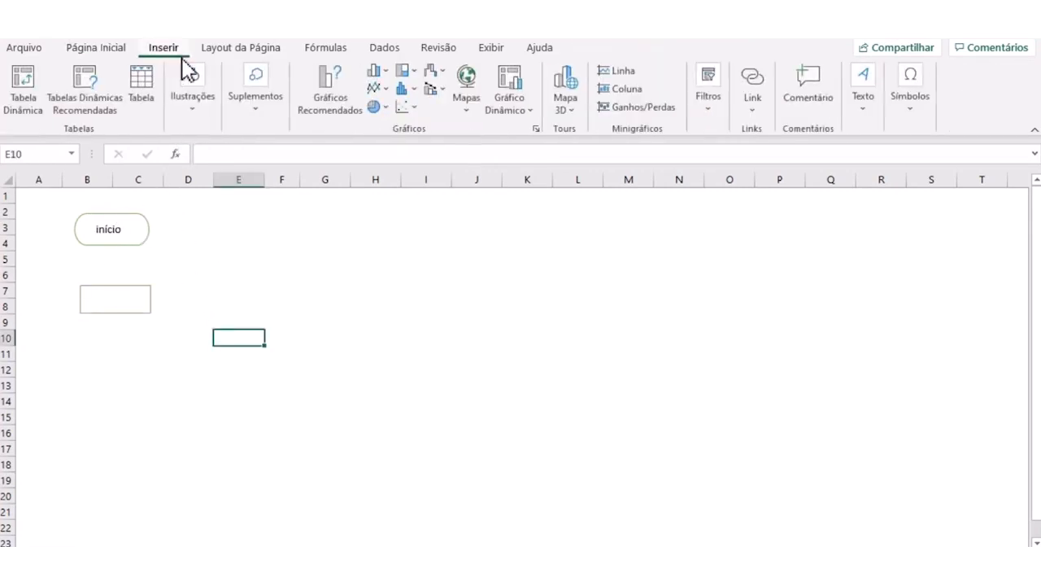
click(188, 102)
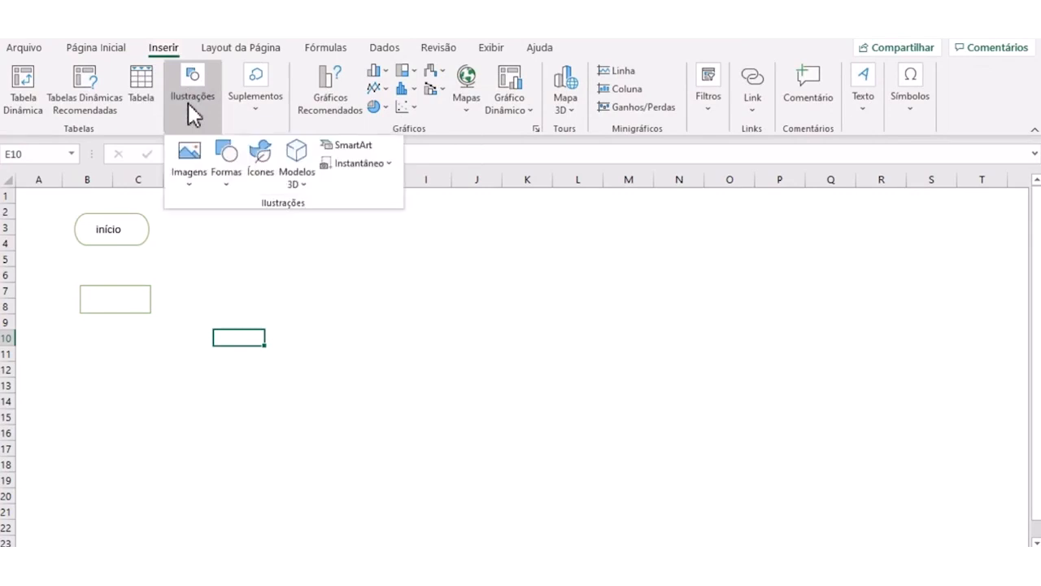
click(224, 182)
click(236, 287)
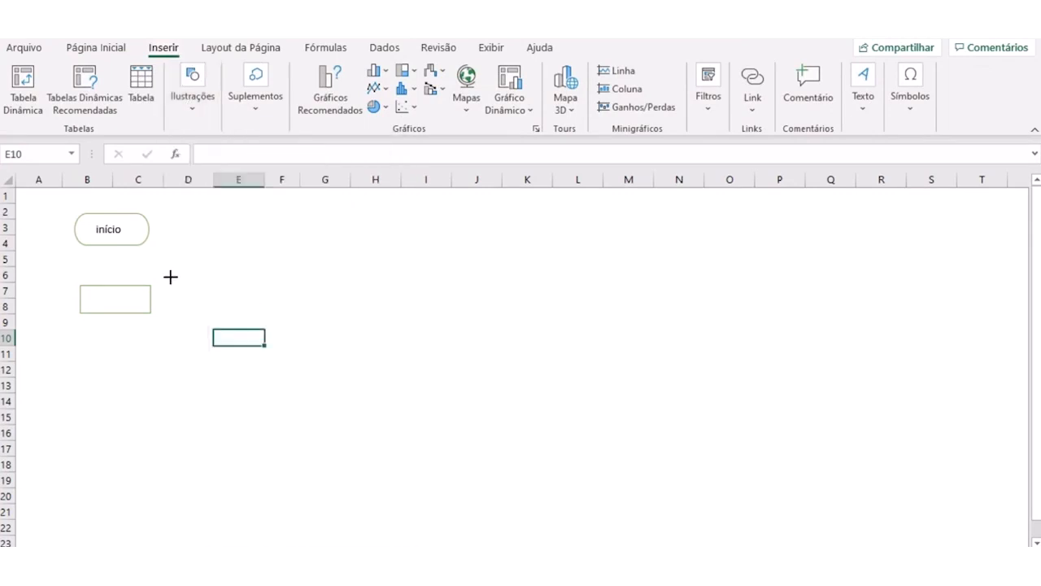
drag(112, 245, 116, 286)
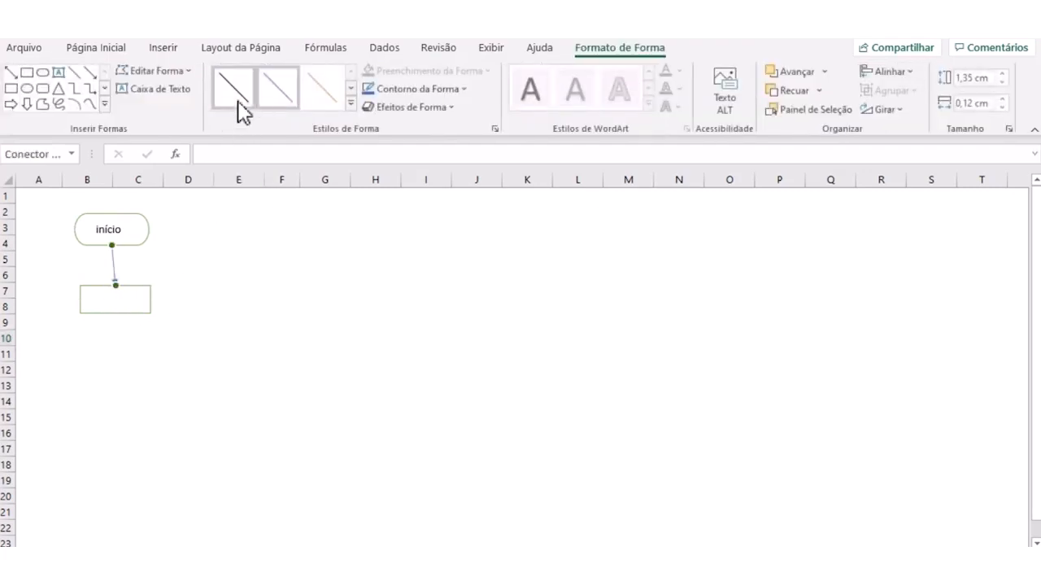
click(351, 103)
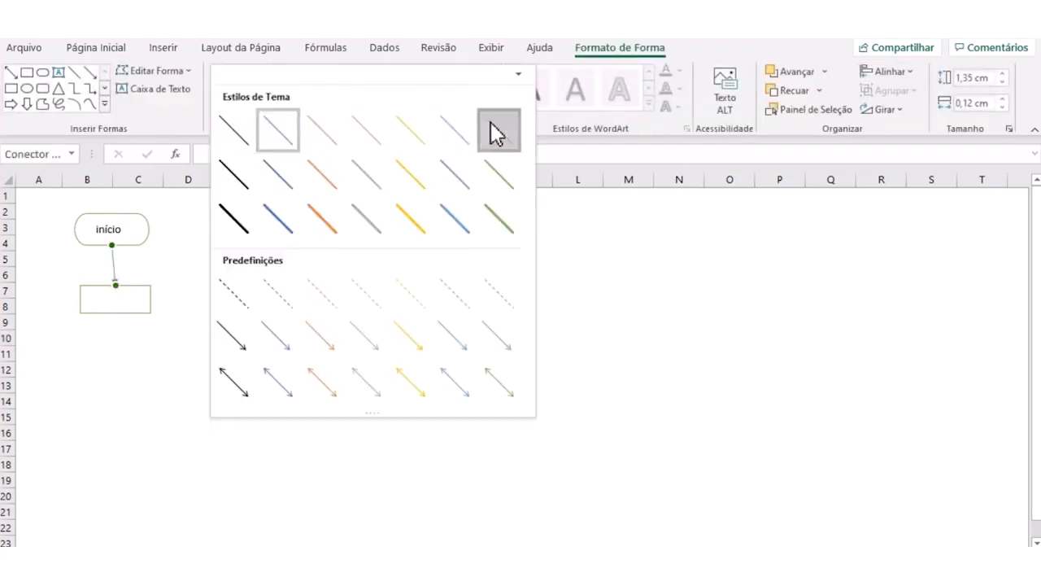
click(496, 130)
- Nudge the process rectangle slightly left so that the arrow from "início" runs vertically
click(140, 289)
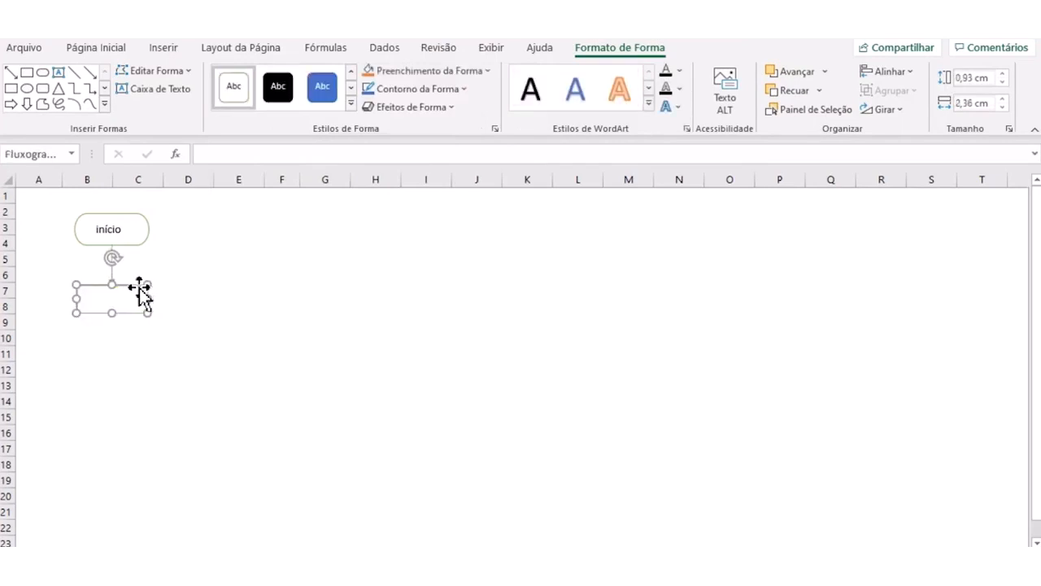
drag(155, 274, 163, 271)
click(168, 317)
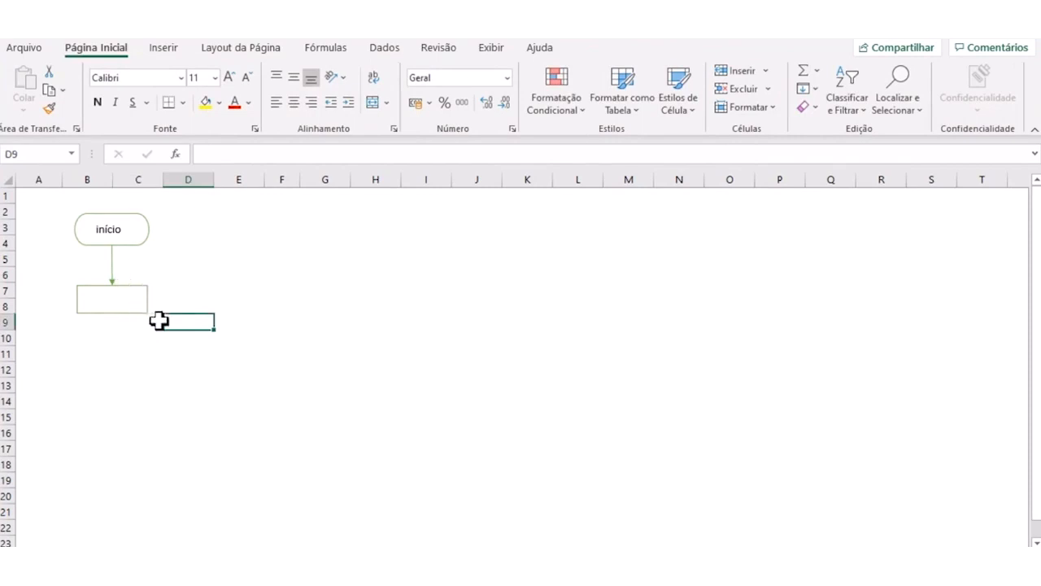
- Draw a flowchart decision diamond about 1.4 cm high and 2.73 cm wide over rows 11 to 13, with the white outlined shape style
click(164, 49)
click(192, 104)
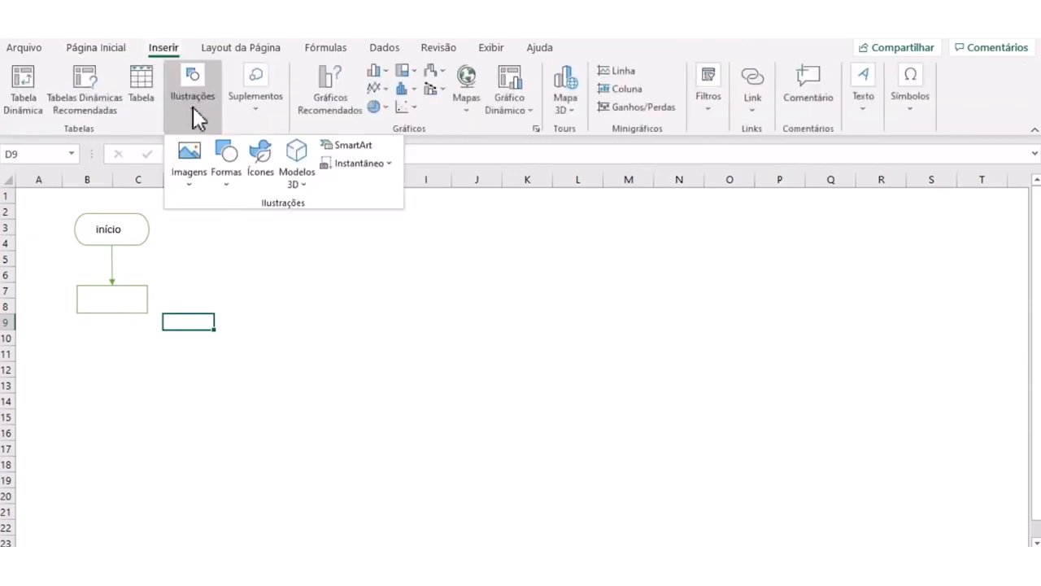
click(225, 185)
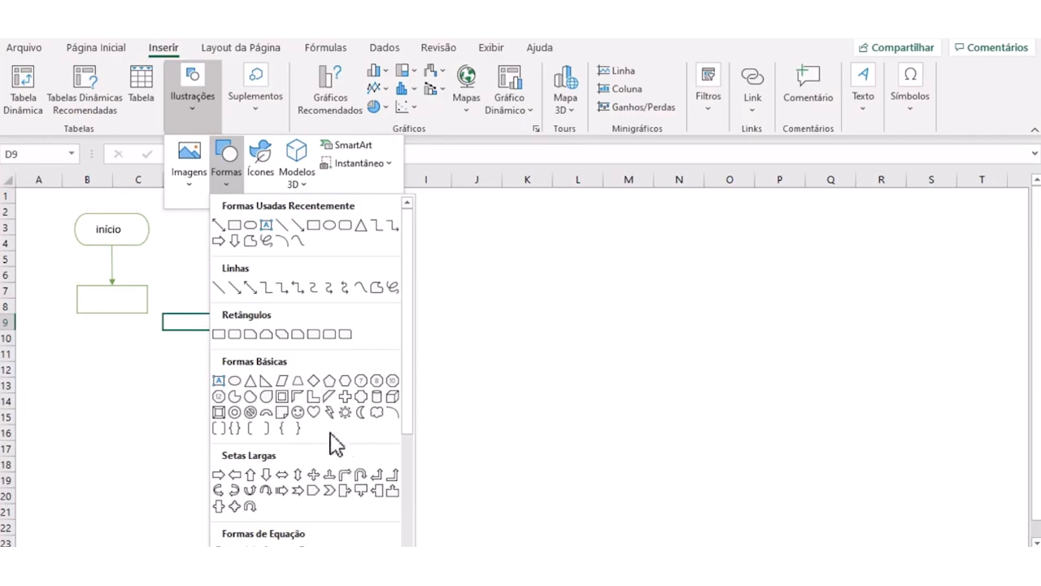
scroll(299, 479, down, 5)
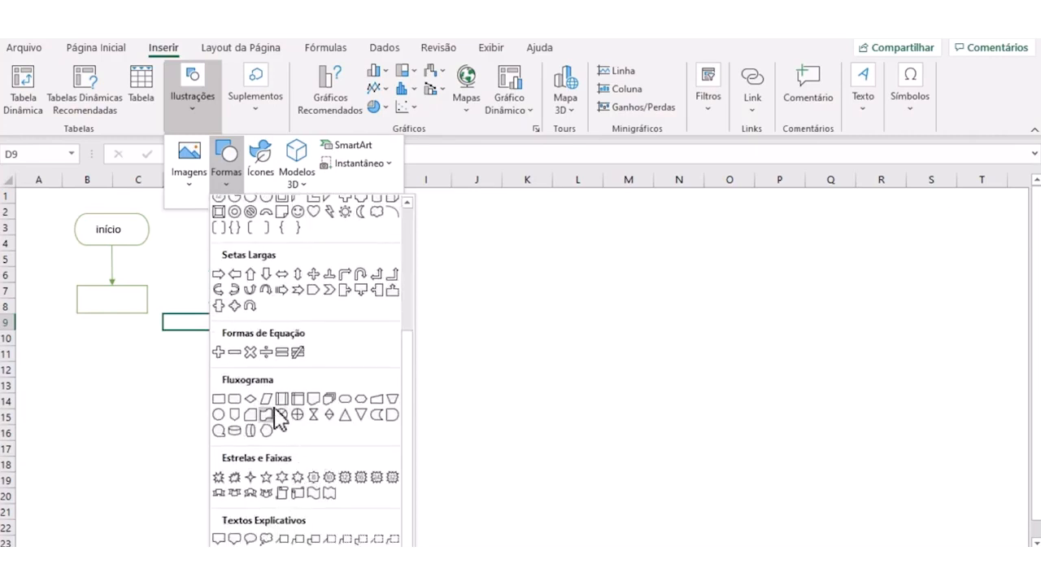
click(250, 399)
mouse_move(83, 358)
mouse_down()
mouse_move(177, 385)
mouse_move(162, 401)
mouse_move(121, 383)
mouse_up()
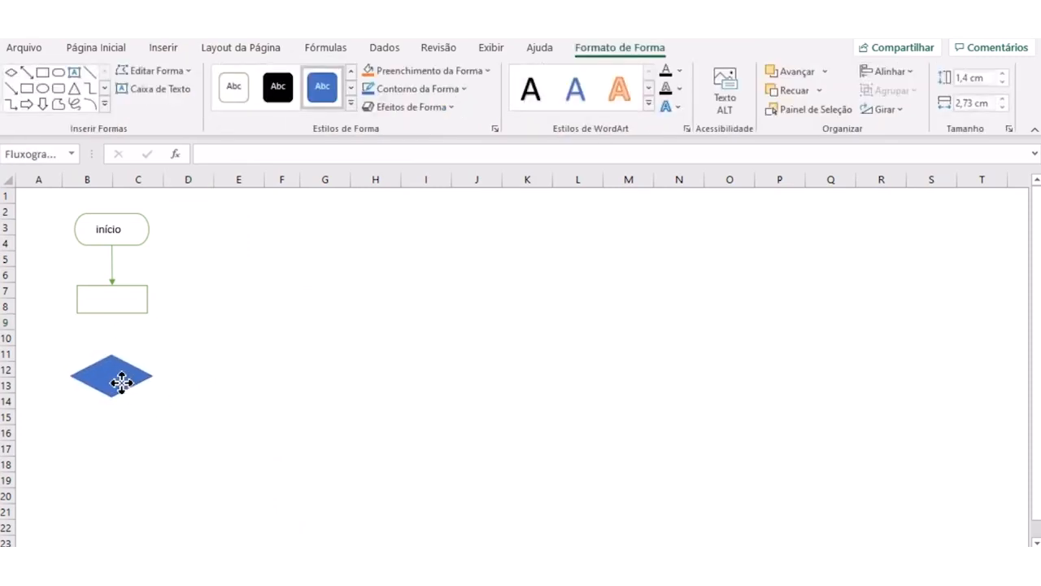
click(235, 100)
- Copy the first arrow, attach the copy between the process rectangle and the diamond, and nudge the diamond to straighten it
click(114, 273)
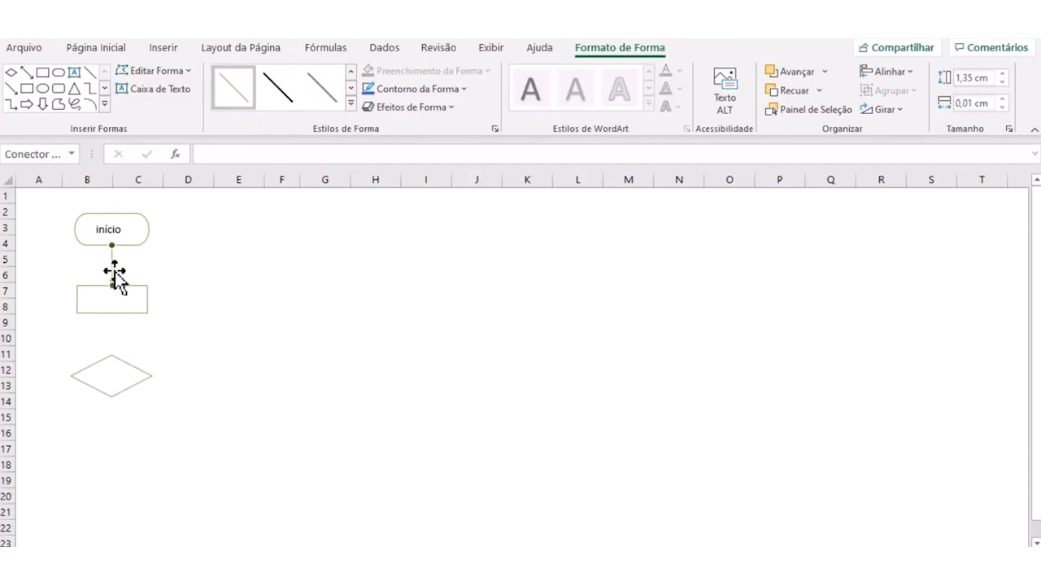
key(ctrl+c)
click(187, 323)
key(ctrl+v)
drag(162, 314, 112, 312)
drag(163, 353, 111, 355)
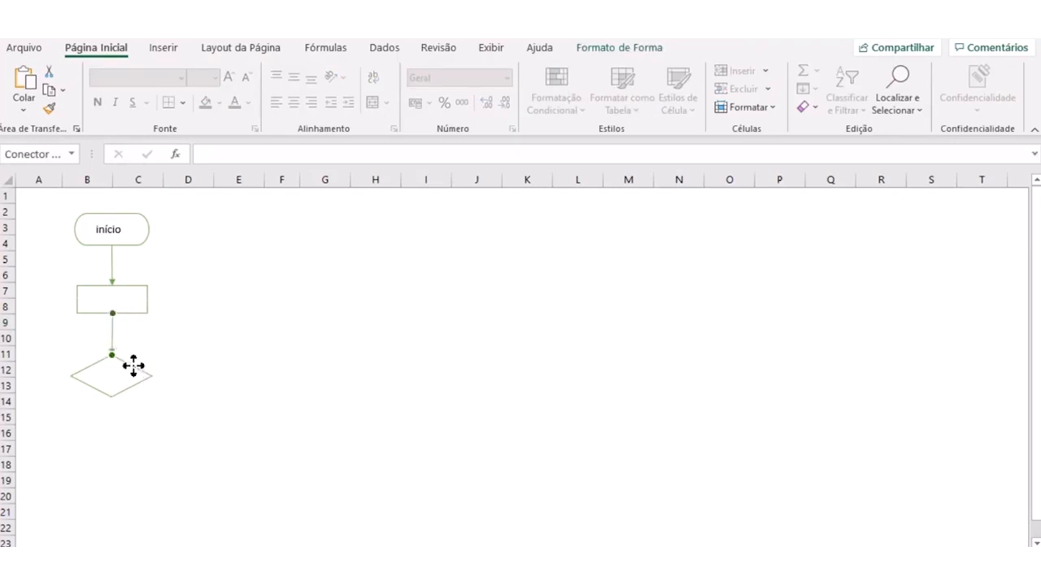
click(133, 367)
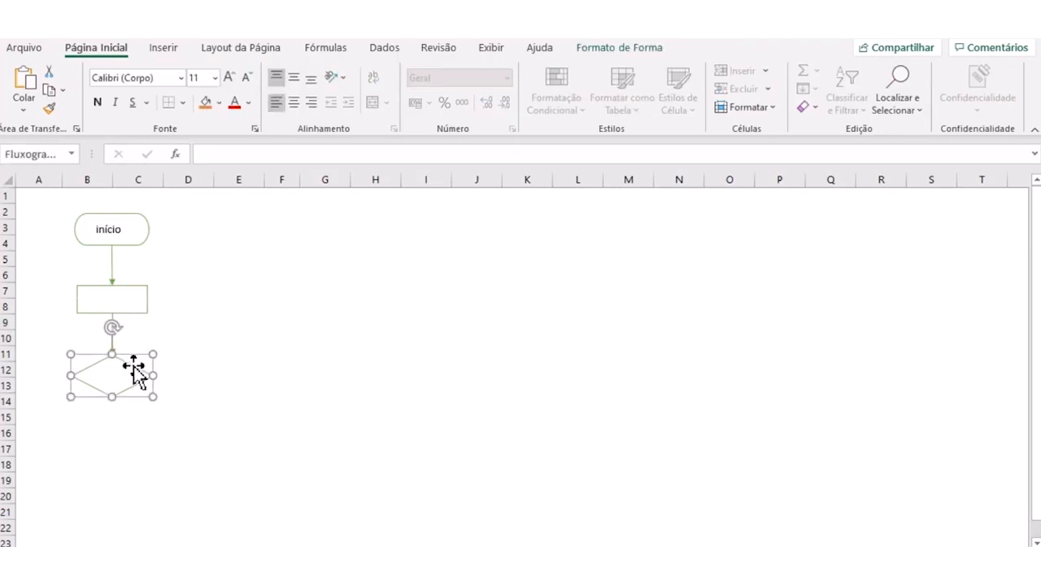
click(226, 358)
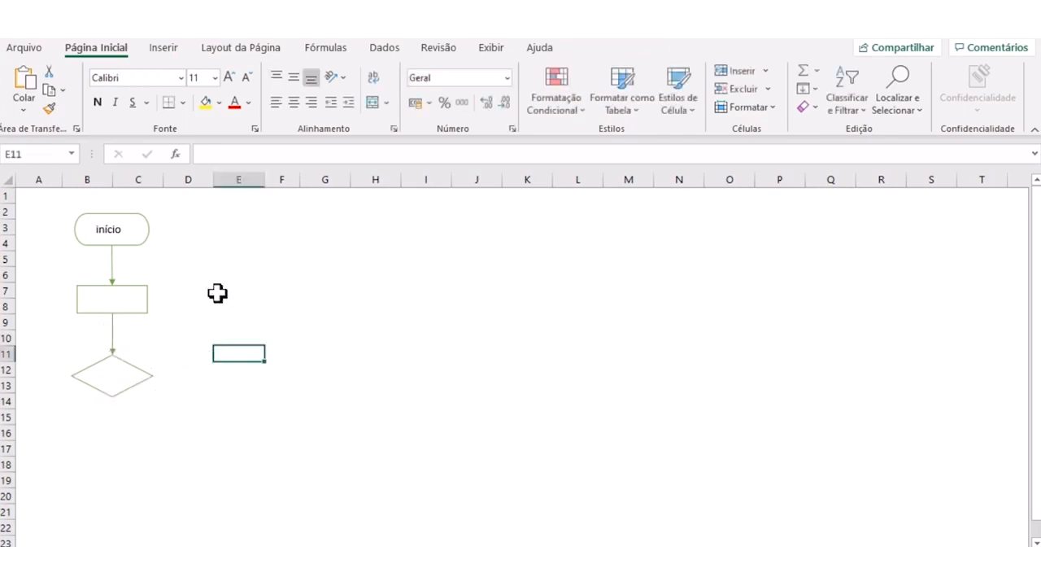
- Paste another copy of the arrow and attach it to the diamond's right corner, pointing right into column D
key(ctrl+v)
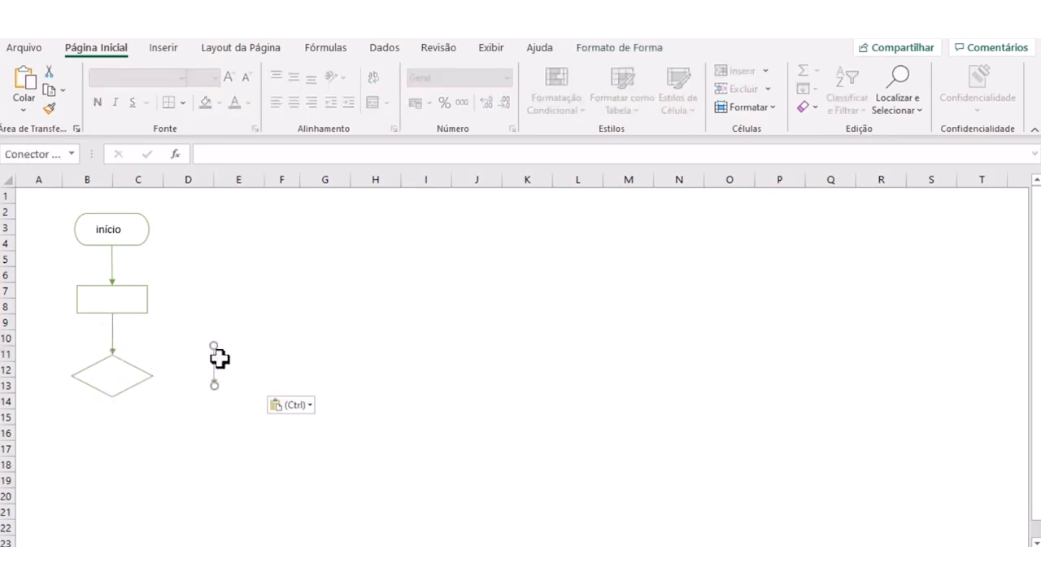
drag(215, 345, 201, 379)
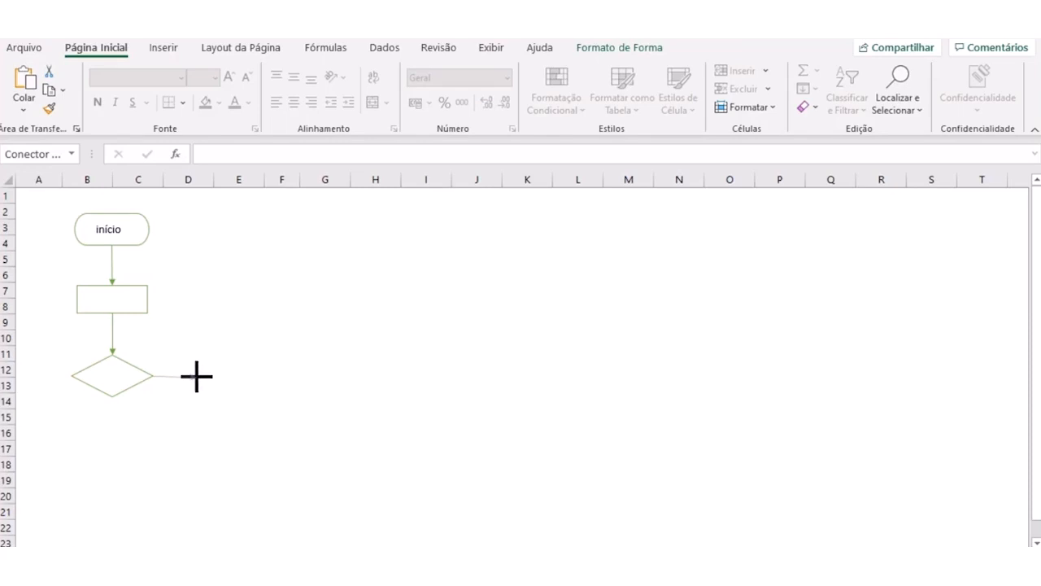
drag(195, 375, 195, 375)
click(165, 413)
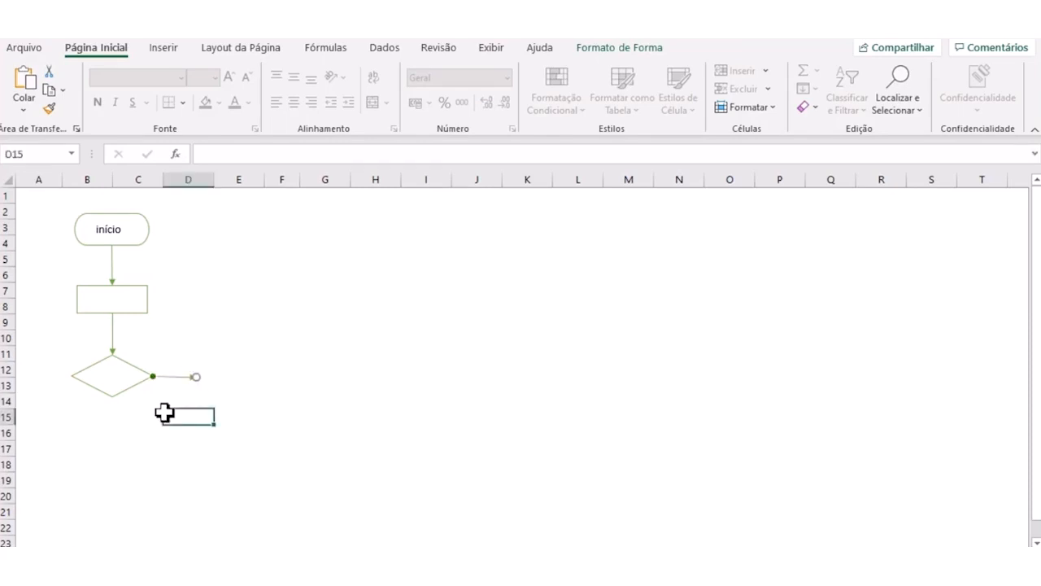
- Duplicate the diamond's horizontal arrow and attach the copy to the diamond's bottom corner, pointing down to row 16
click(163, 377)
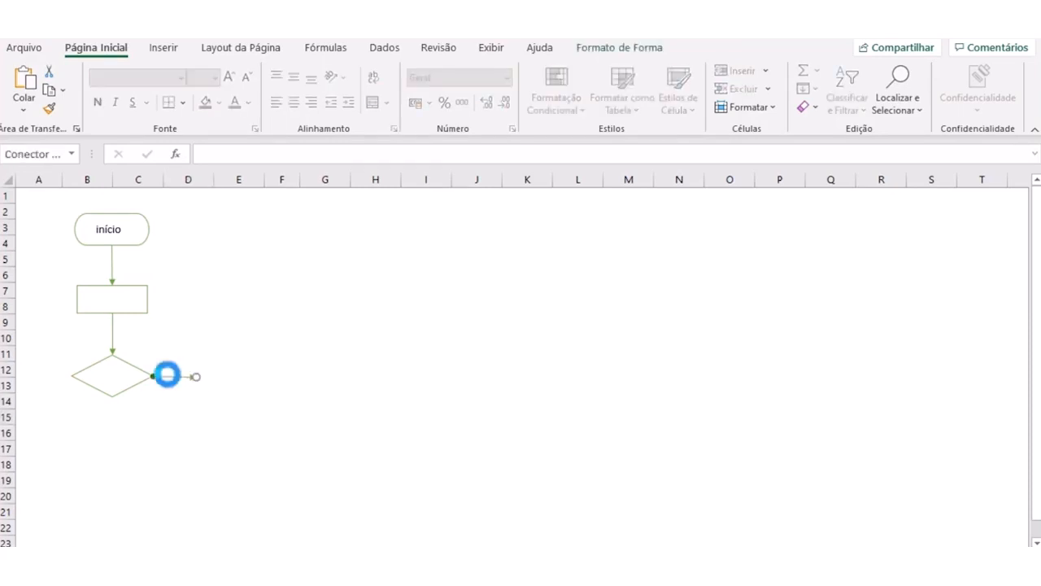
key(ctrl+d)
drag(165, 389, 120, 395)
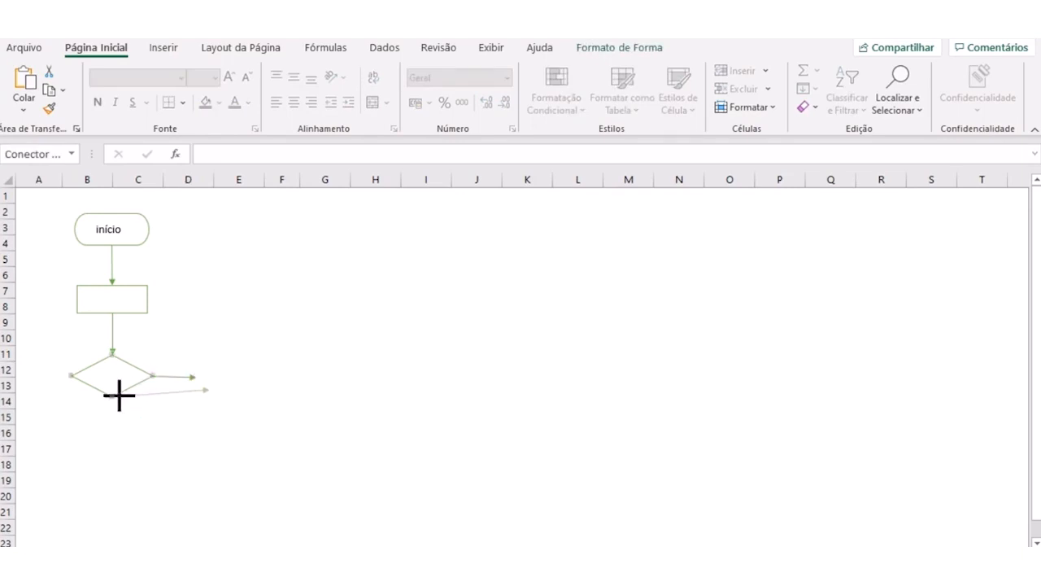
drag(209, 390, 112, 432)
click(199, 418)
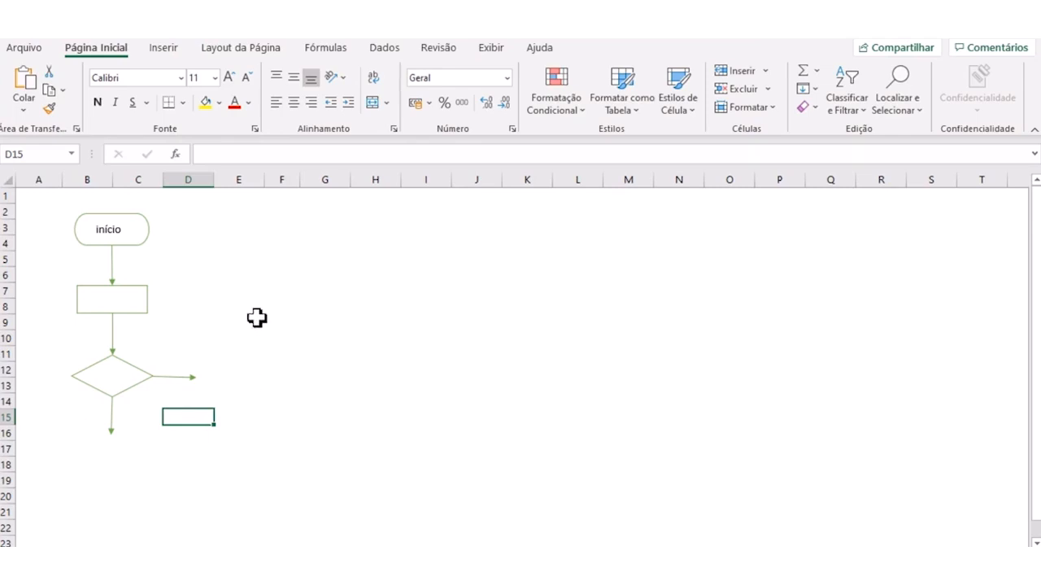
click(279, 355)
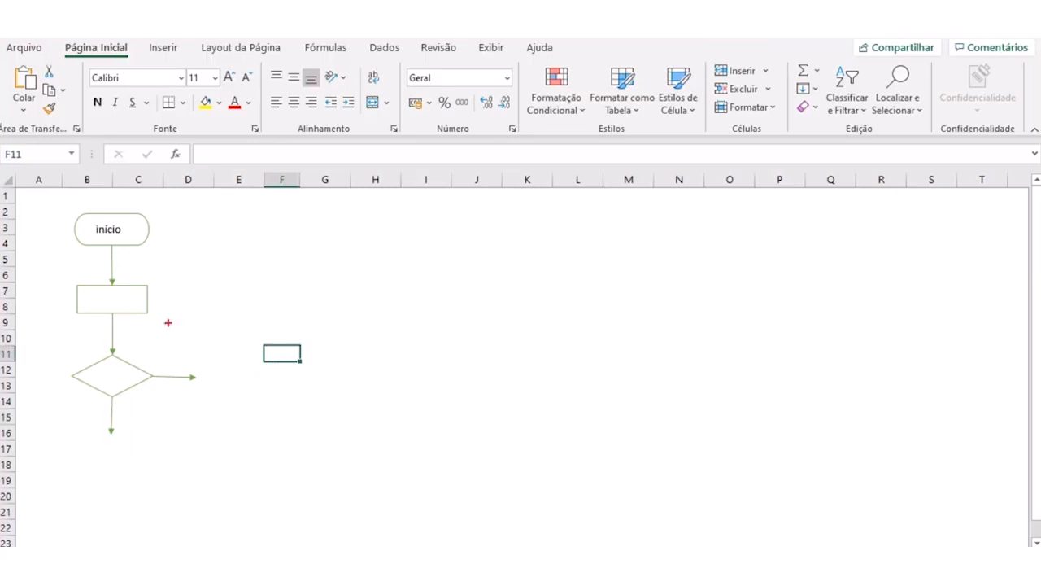
drag(59, 300, 173, 311)
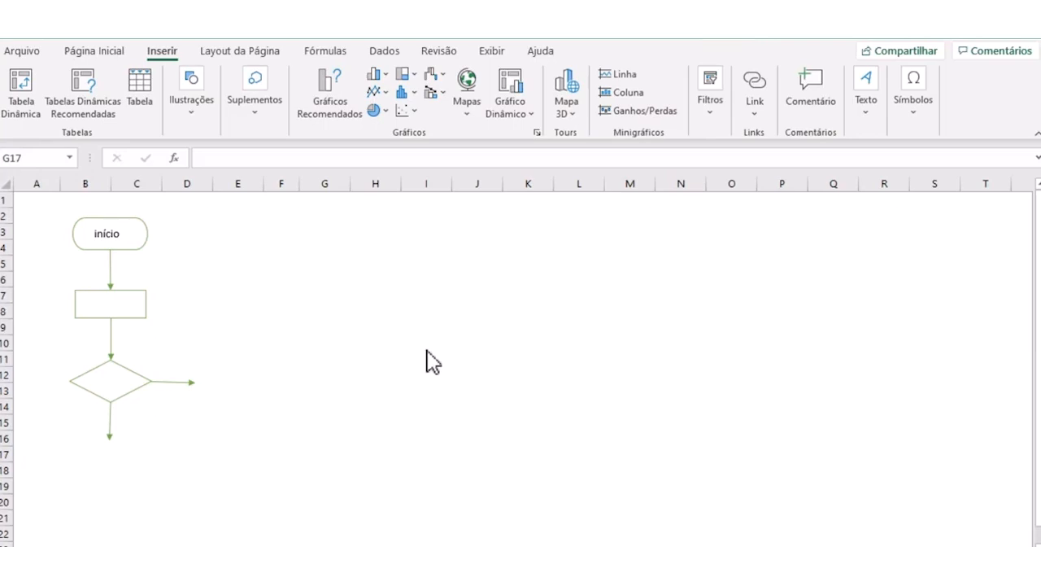
click(380, 344)
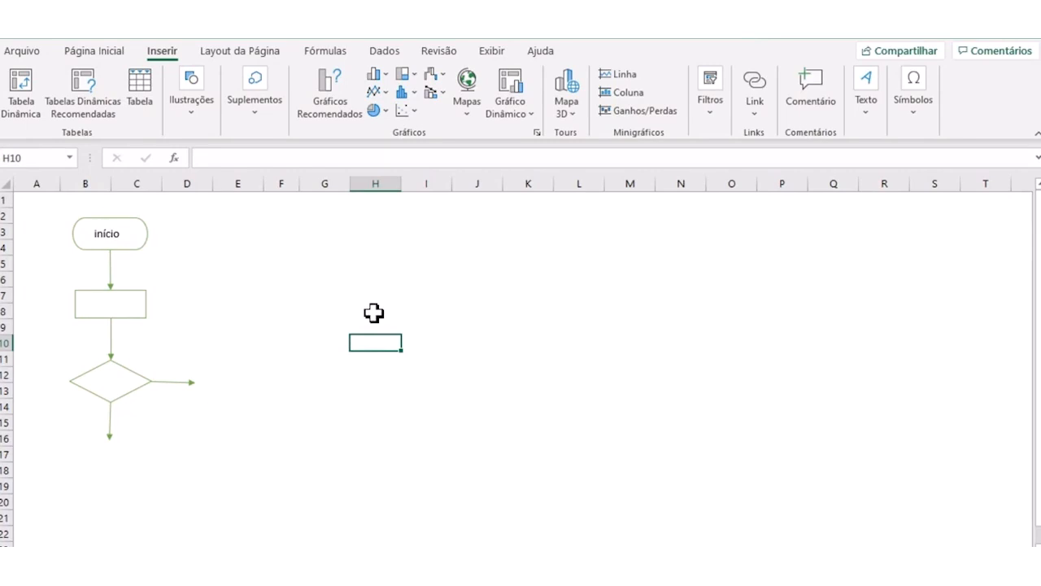
click(326, 298)
click(334, 342)
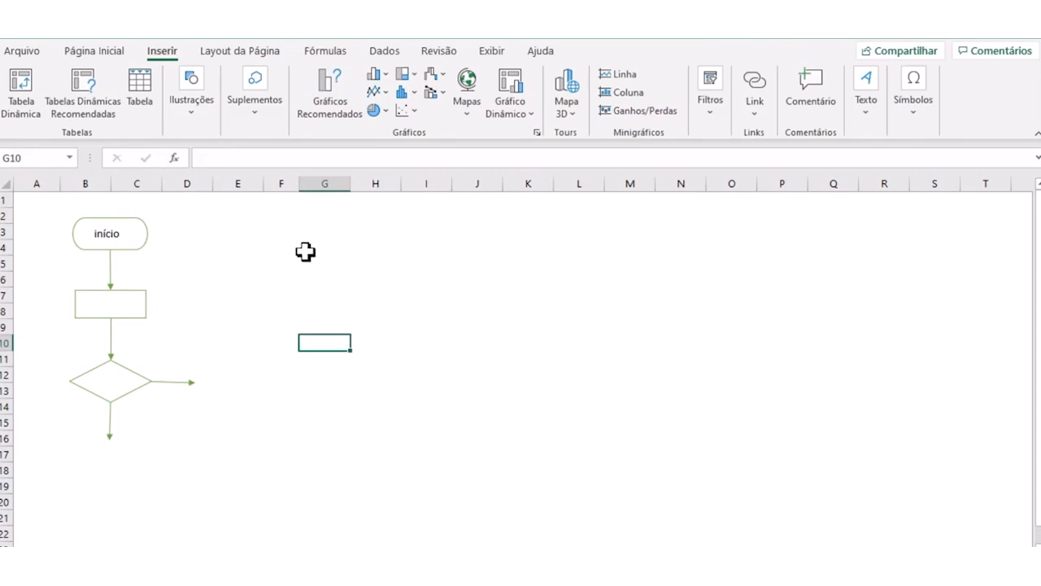
click(198, 129)
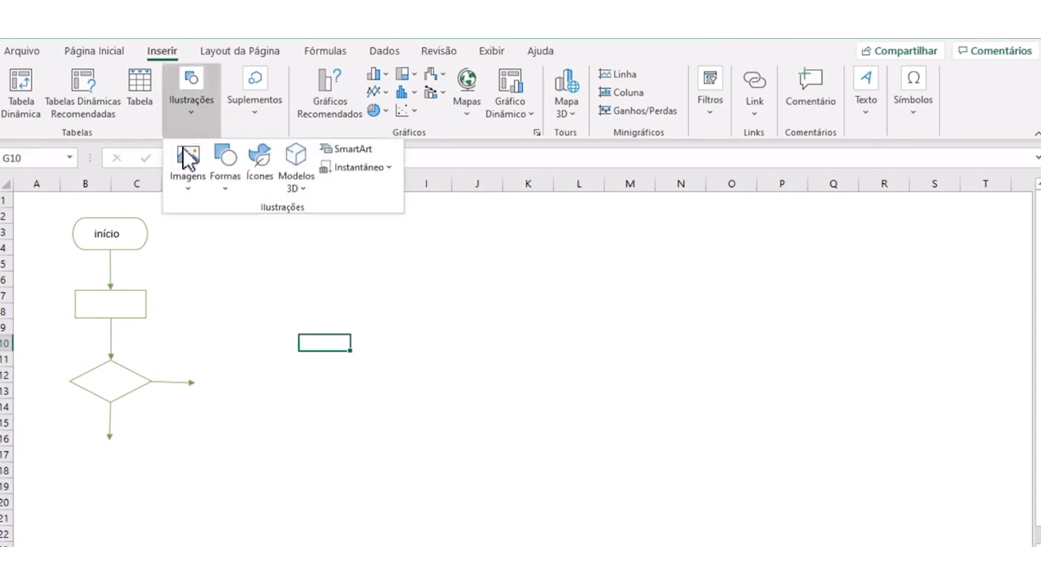
click(391, 401)
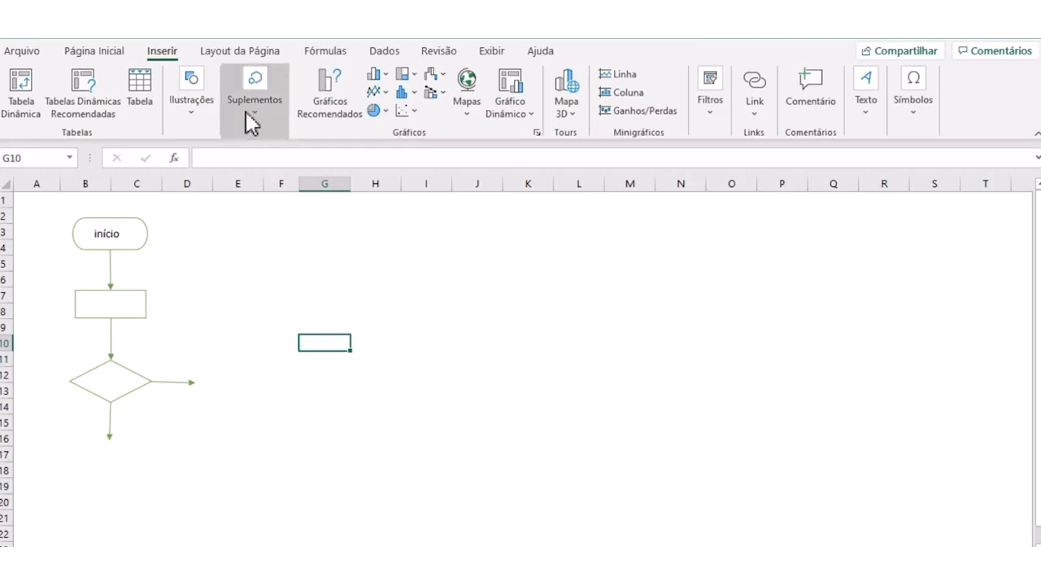
- Clear the flowchart by deleting columns B and C and then the leftover arrow
click(240, 326)
drag(96, 183, 132, 183)
right_click(134, 184)
click(174, 337)
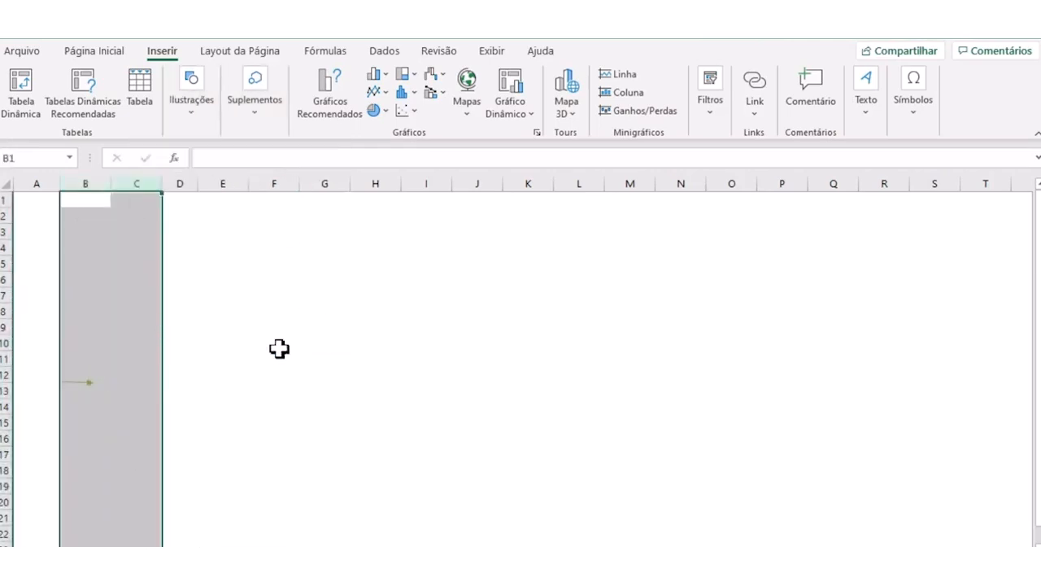
click(279, 349)
click(84, 382)
key(Delete)
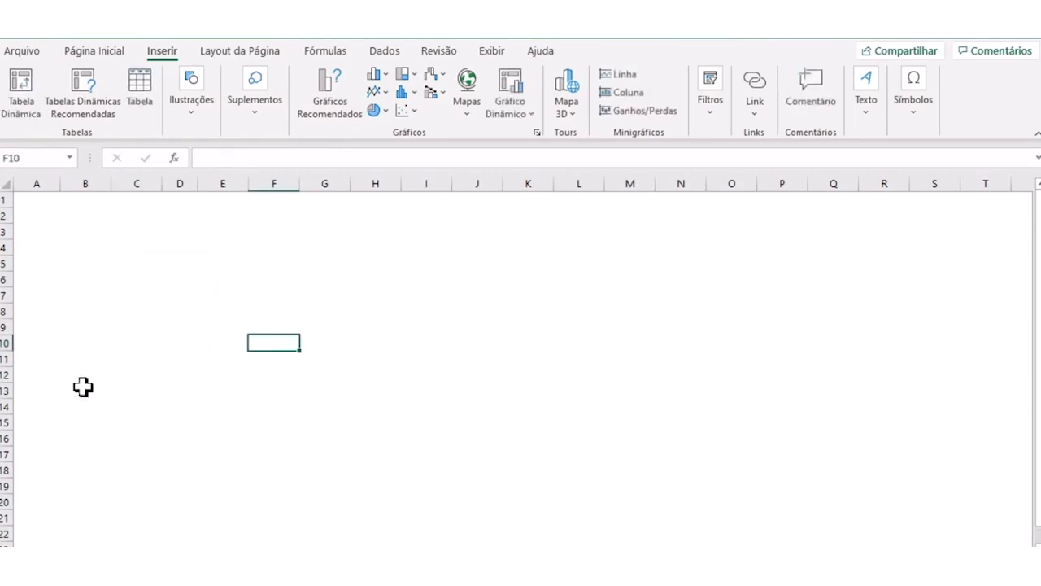
- Draw a straight horizontal line about 15.32 cm long across row 11, from column C to column L
click(189, 118)
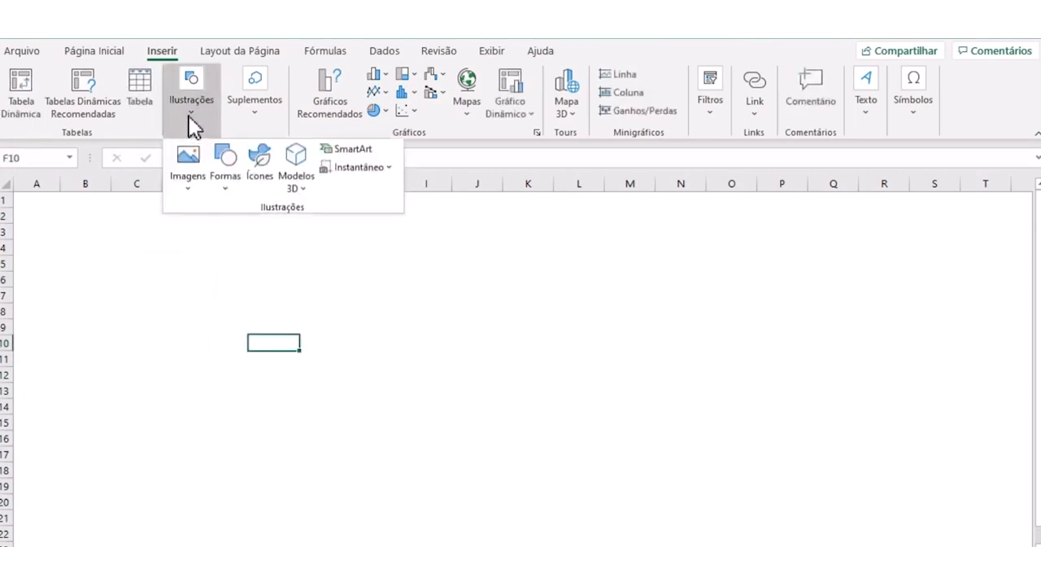
click(225, 192)
click(221, 289)
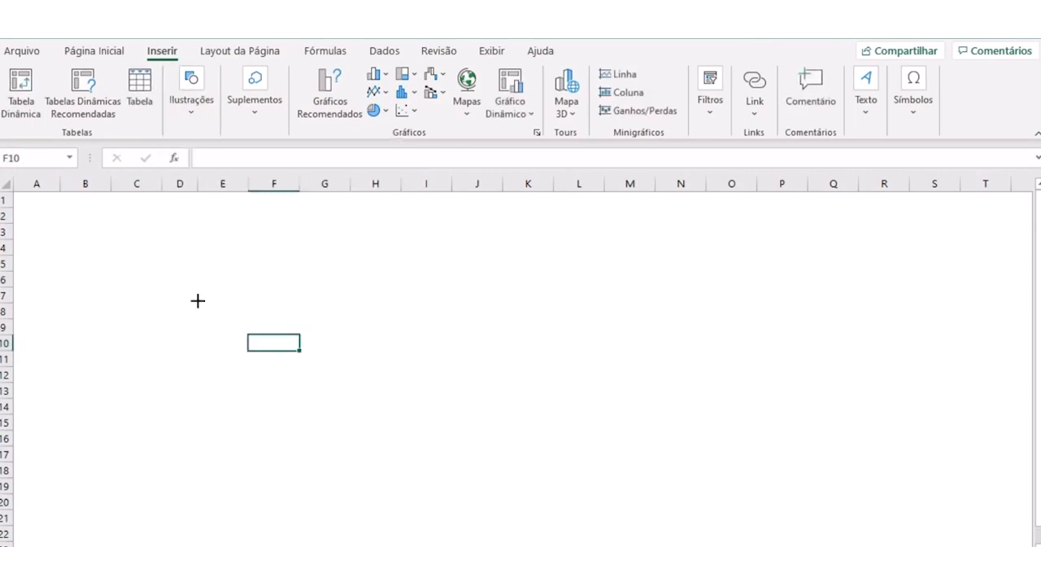
mouse_move(112, 360)
mouse_down()
mouse_move(550, 355)
mouse_move(598, 377)
mouse_move(613, 366)
mouse_move(558, 360)
mouse_move(571, 361)
mouse_up()
- Duplicate the line, reshape the copy into a diagonal about 2.3 cm high and 1.35 cm wide, and move the horizontal line right to start in column D
key(ctrl+d)
drag(124, 374, 197, 317)
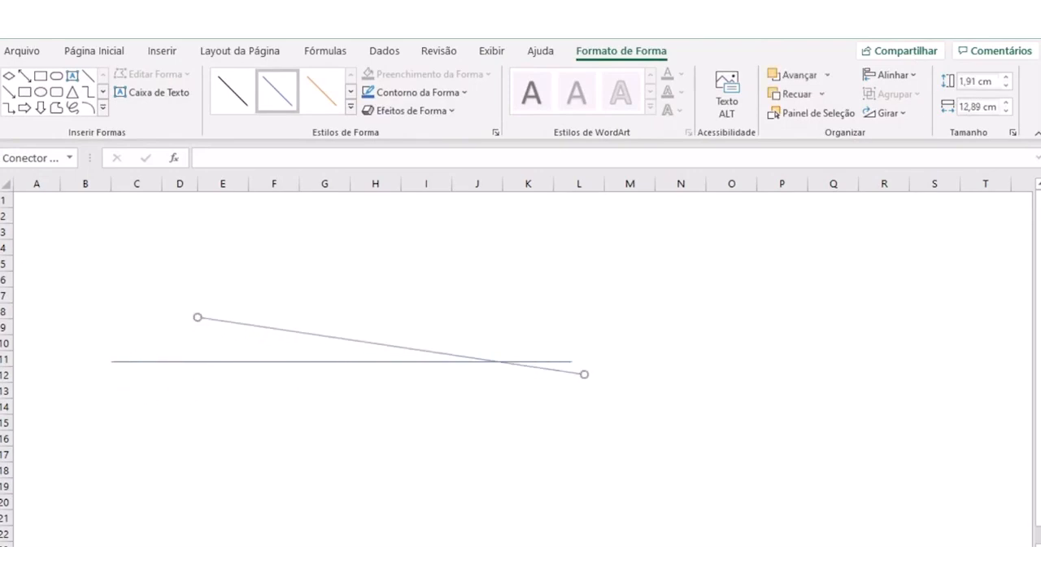
click(582, 372)
drag(581, 372, 262, 361)
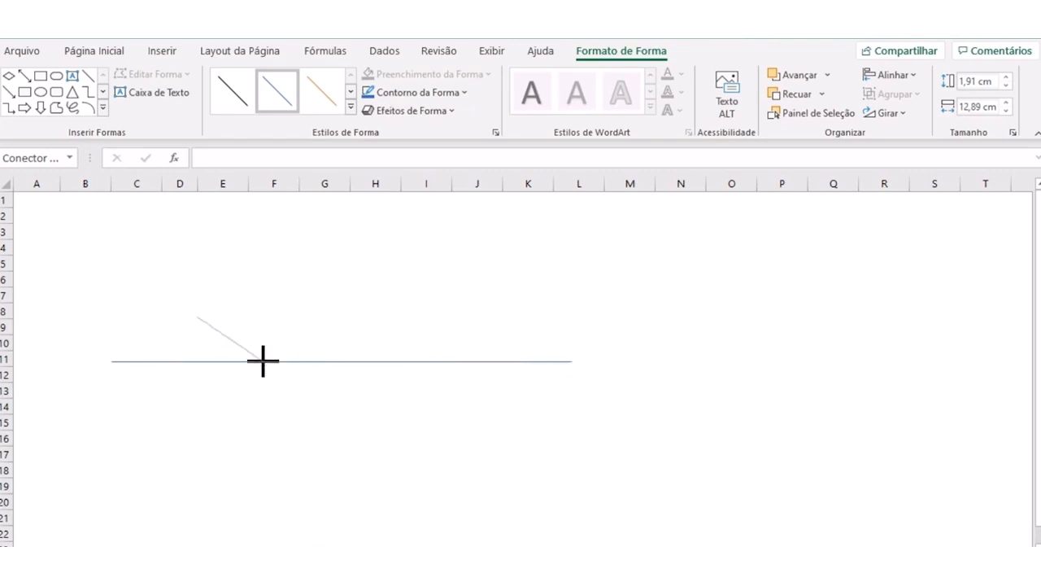
drag(197, 317, 81, 311)
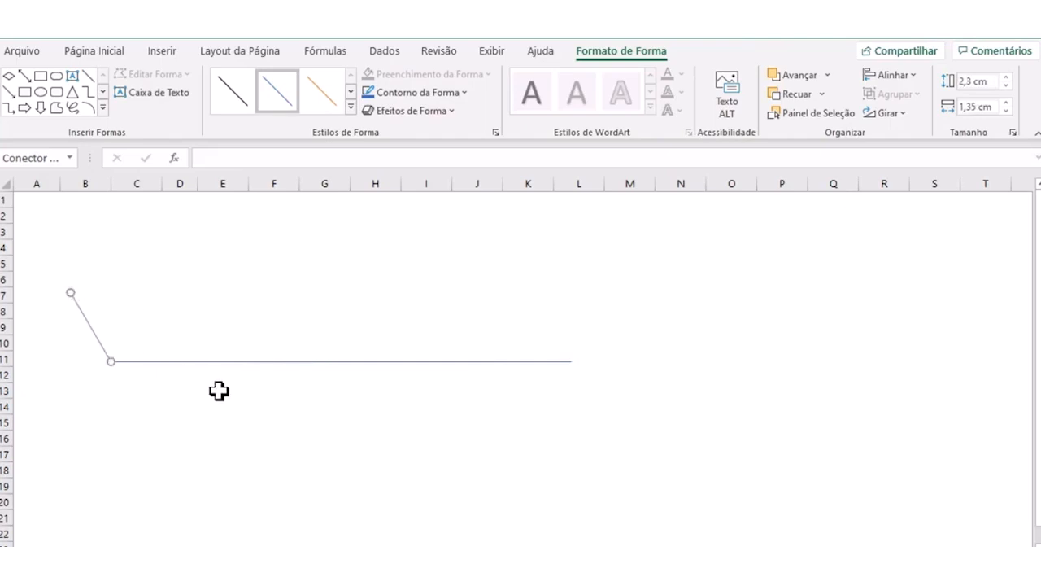
drag(202, 363, 275, 359)
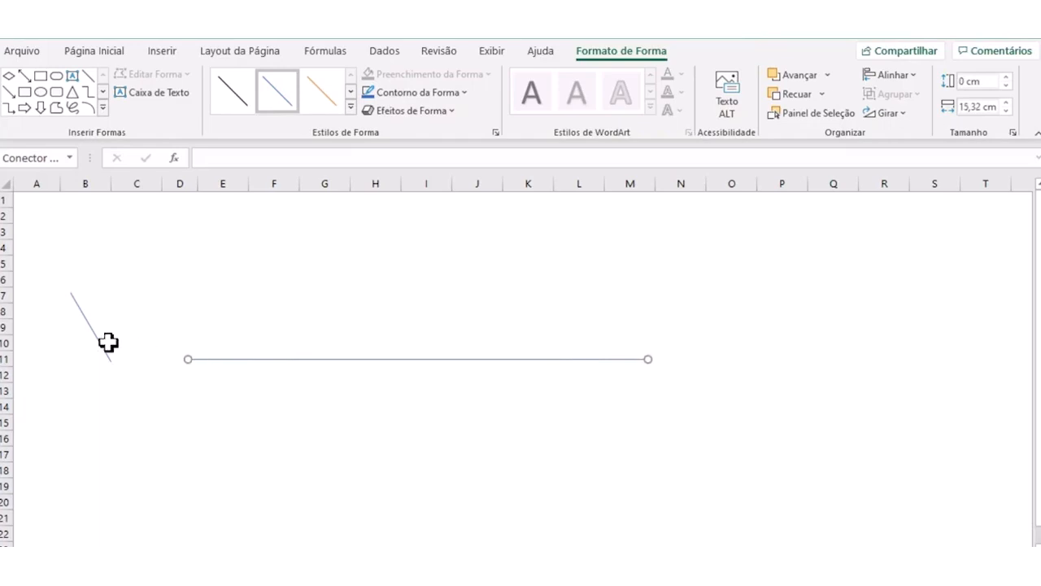
- Attach the diagonal to the horizontal line's start in column D, enlarge it to about 2.86 by 1.72 cm, and copy it along the line
drag(106, 342, 182, 333)
drag(150, 292, 138, 274)
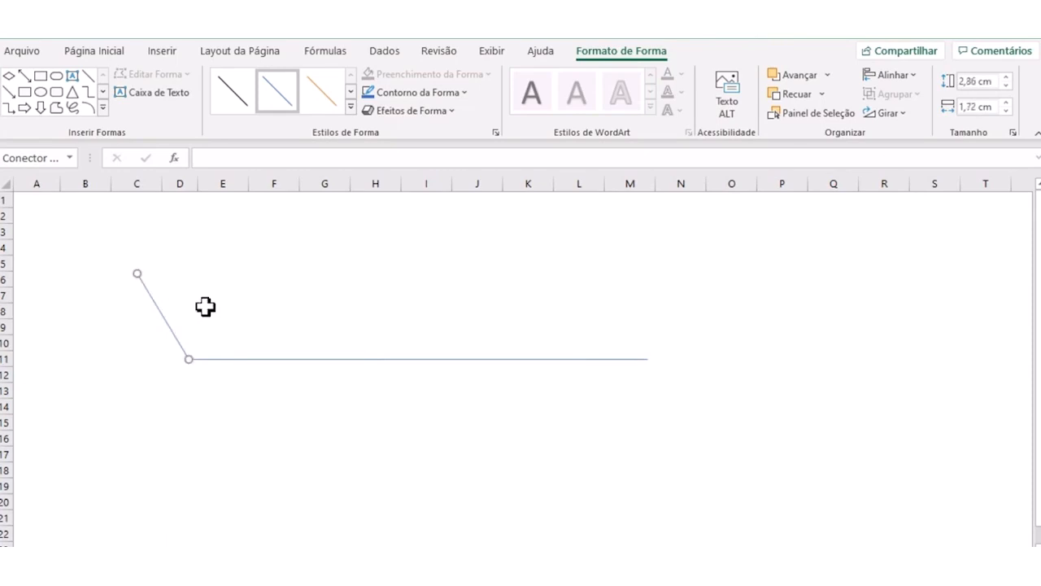
drag(187, 333, 574, 328)
- Duplicate an upper diagonal and reshape the copy into one about 2.25 by 1.8 cm sloping down-left below the horizontal line at column K
key(ctrl+d)
drag(551, 286, 558, 423)
drag(602, 372, 558, 360)
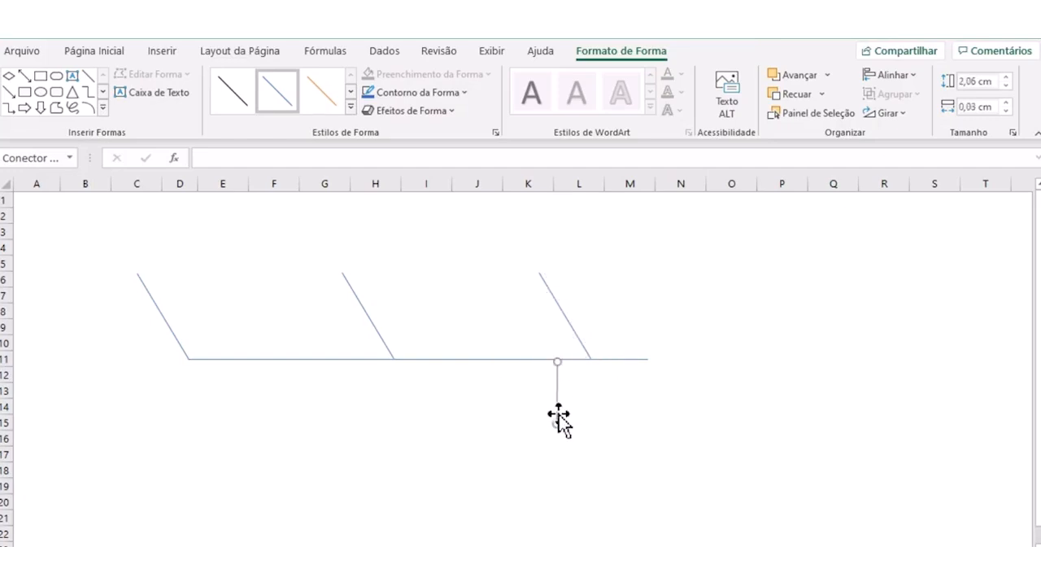
drag(553, 423, 503, 428)
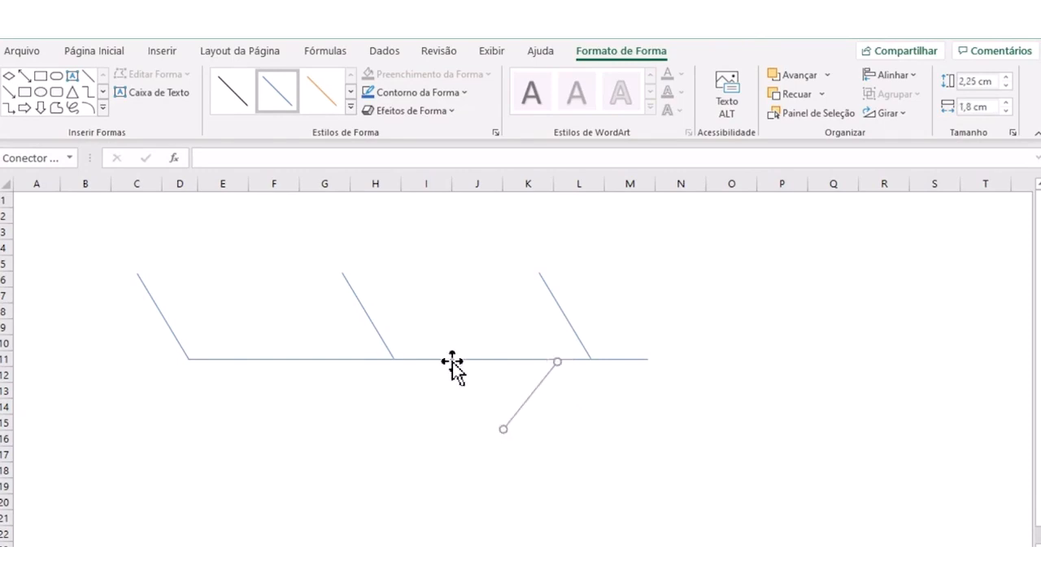
- Copy the lower diagonal to meet the horizontal line at column H, and shift the original up and right to meet it at column L
drag(508, 399, 347, 390)
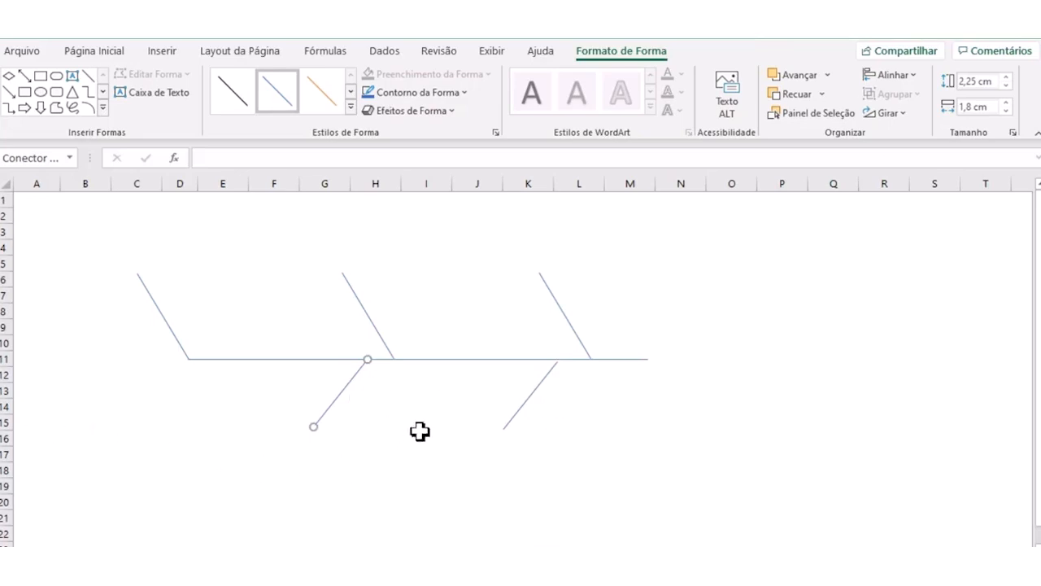
click(541, 394)
mouse_move(557, 363)
mouse_down()
mouse_move(560, 351)
mouse_move(556, 358)
mouse_up()
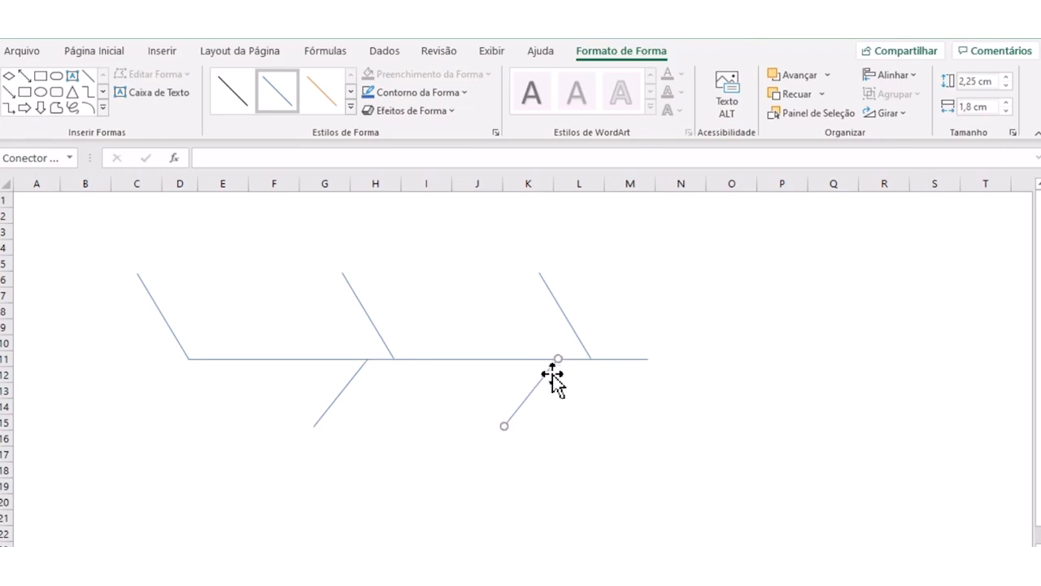
key(Right)
key(Right)
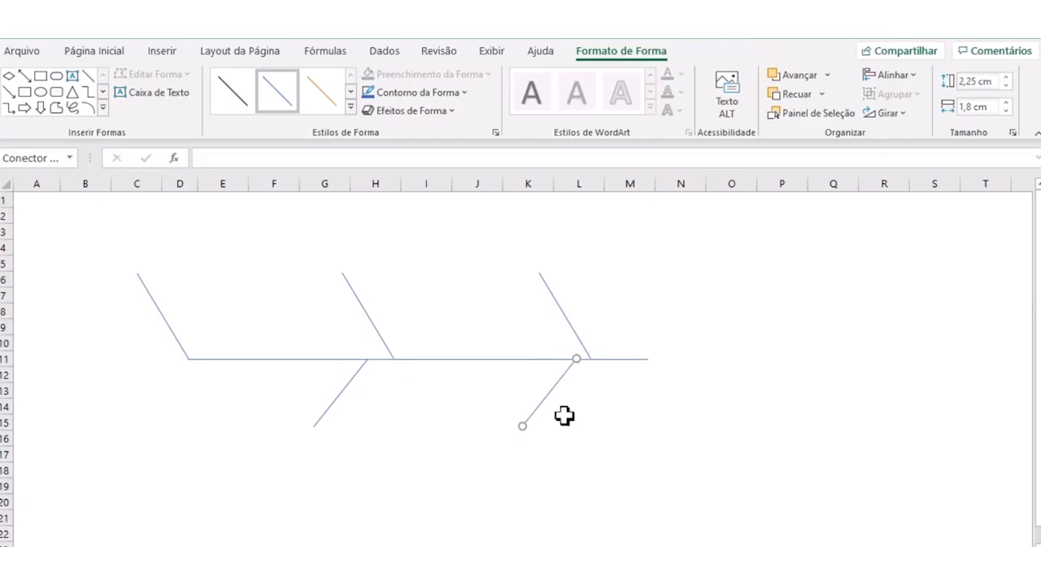
- Place a third lower diagonal across columns B and C and extend the horizontal line's start to meet it
key(ctrl+d)
drag(565, 399, 137, 391)
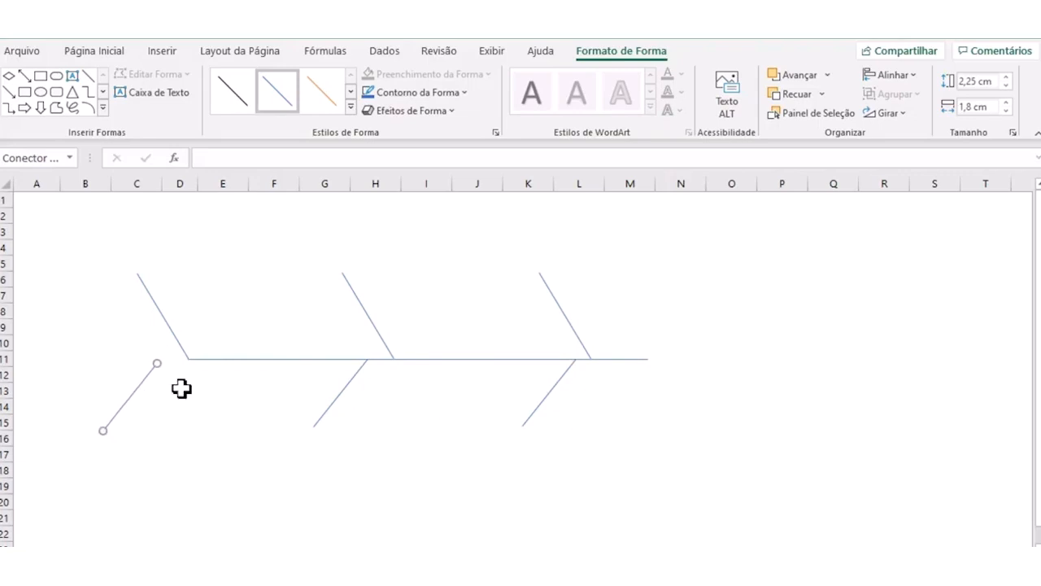
click(227, 359)
drag(186, 359, 159, 361)
click(151, 378)
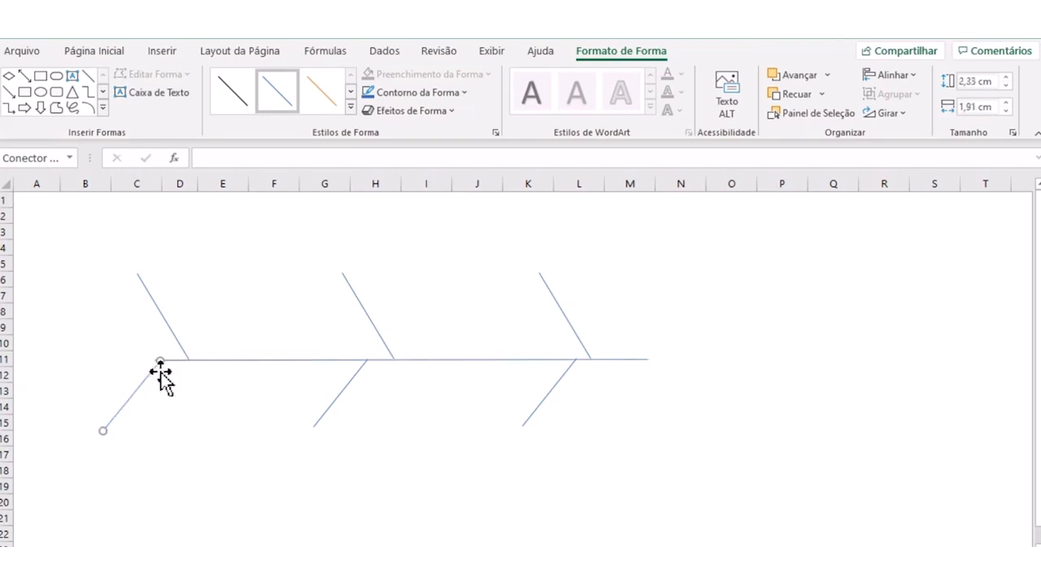
click(180, 386)
click(218, 360)
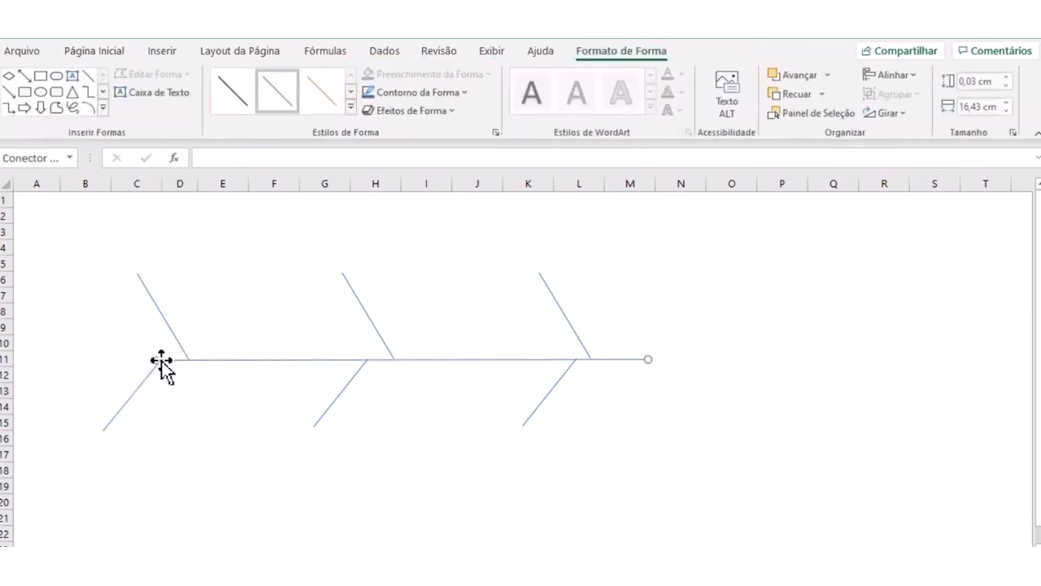
drag(156, 360, 158, 359)
click(189, 391)
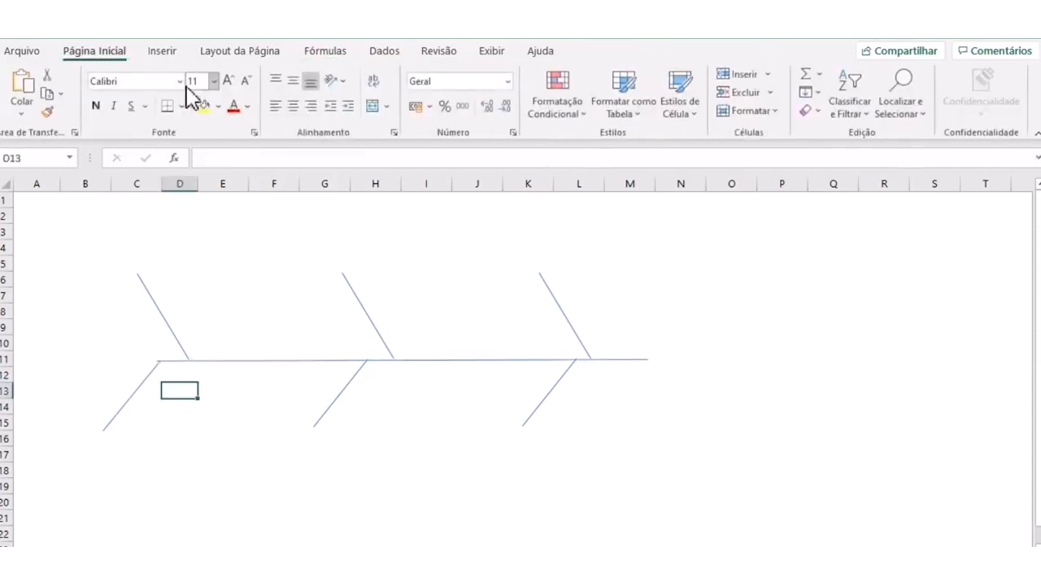
- Insert a rectangle about 2.14 cm high and 4.05 cm wide and attach it to the horizontal line's end at column N
click(161, 52)
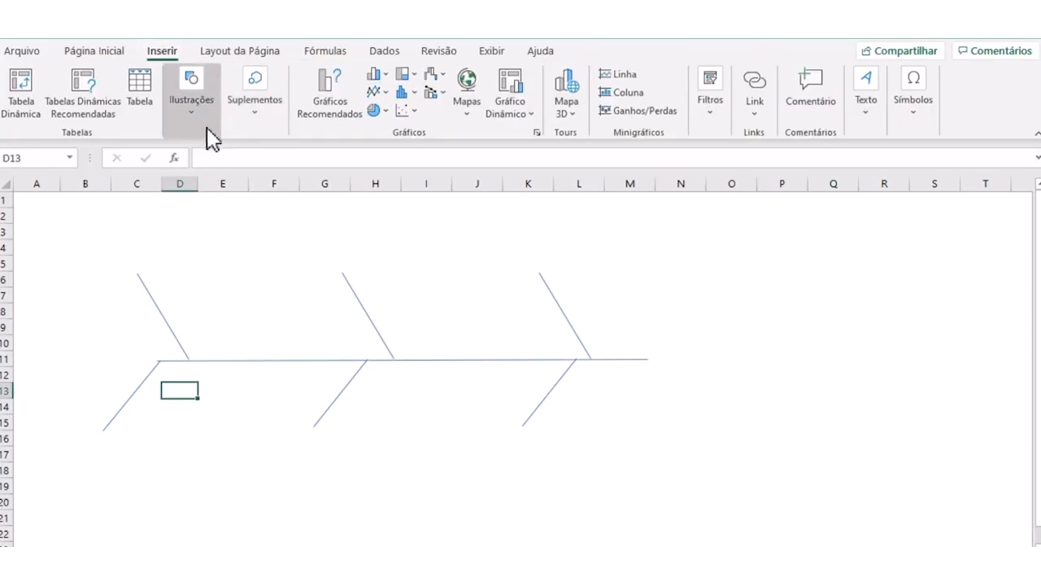
click(192, 112)
click(230, 195)
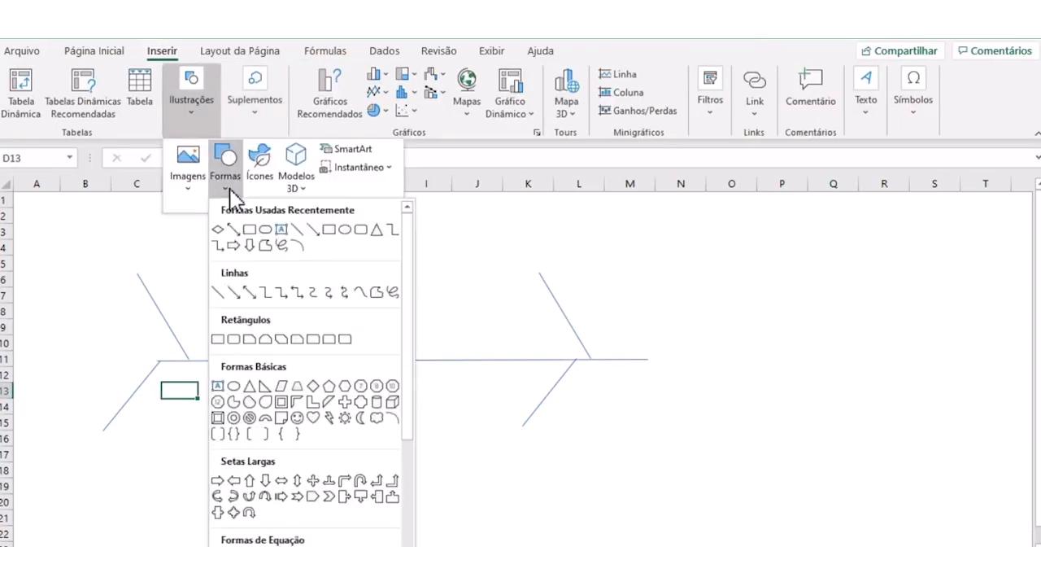
click(244, 225)
mouse_move(620, 317)
mouse_down()
mouse_move(724, 414)
mouse_move(755, 390)
mouse_move(744, 367)
mouse_move(743, 381)
mouse_up()
drag(683, 352, 710, 362)
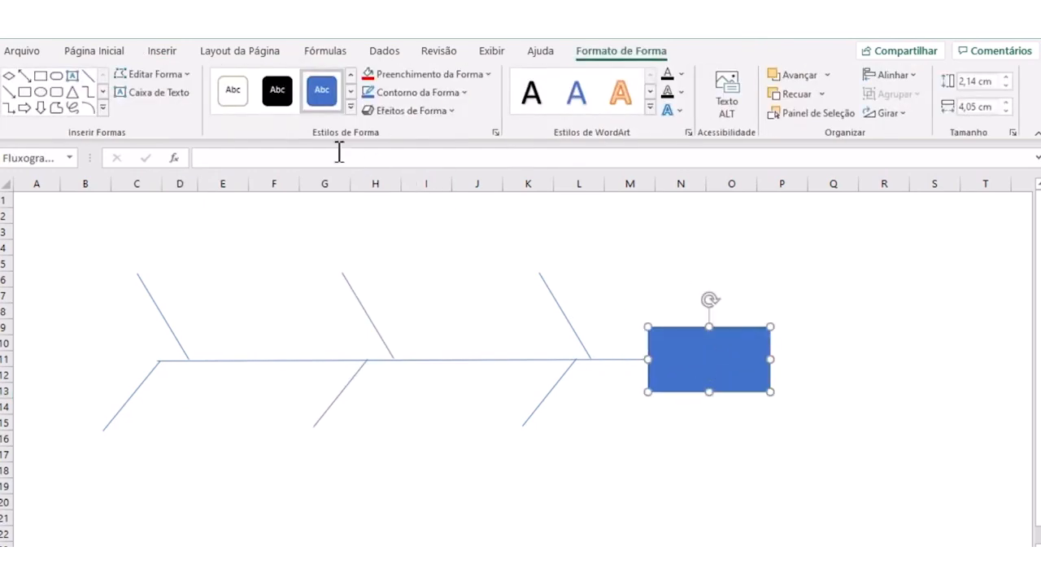
- Give the rectangle a blue outline and a white fill
click(240, 101)
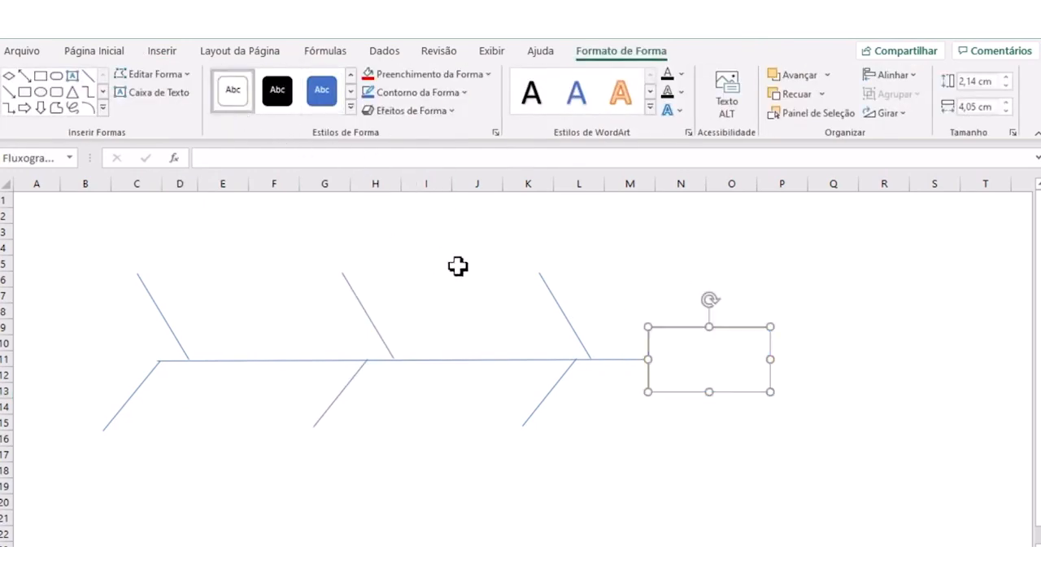
click(326, 99)
click(462, 91)
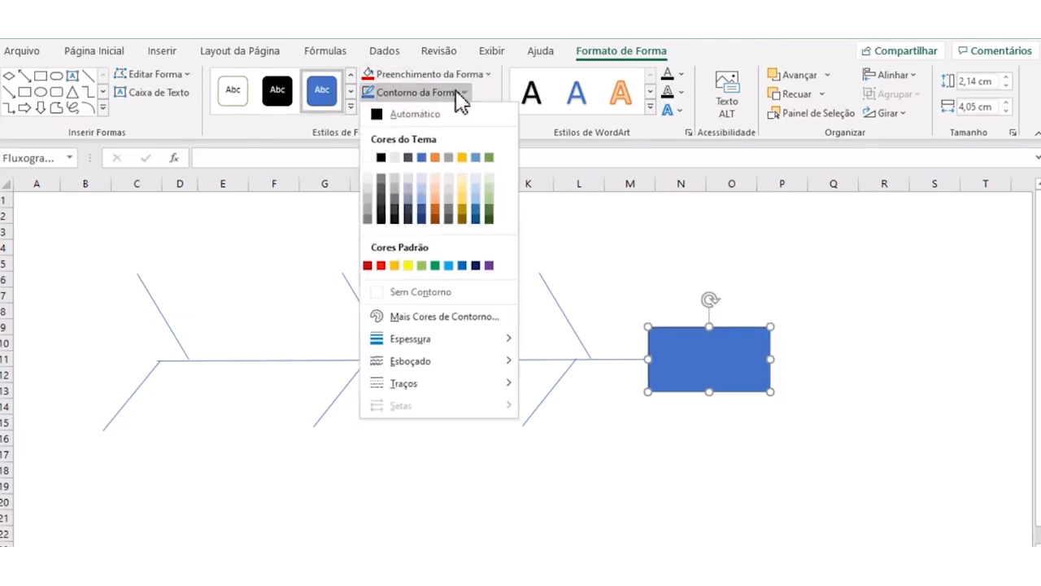
click(422, 160)
click(456, 77)
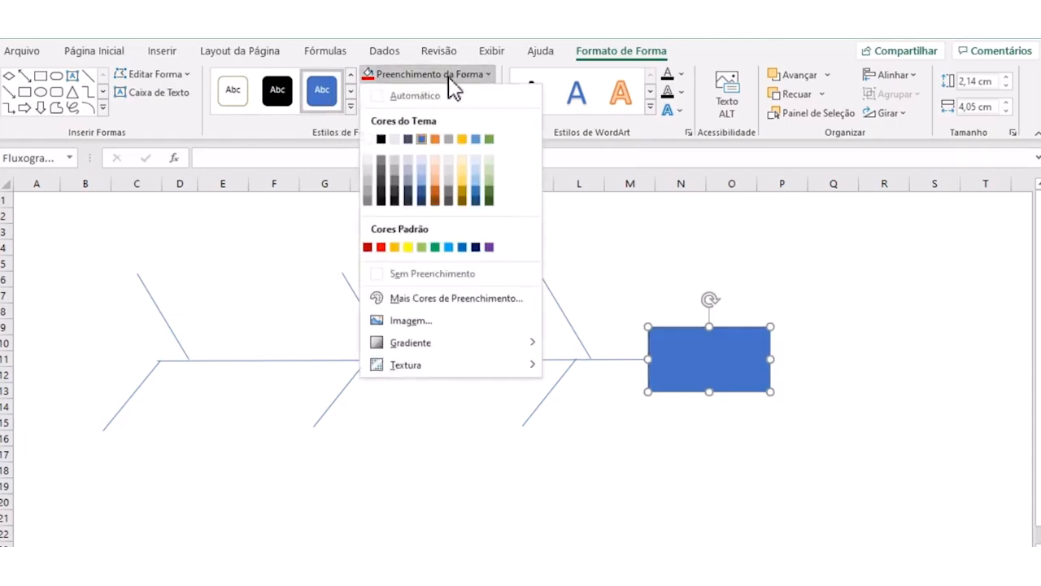
click(368, 140)
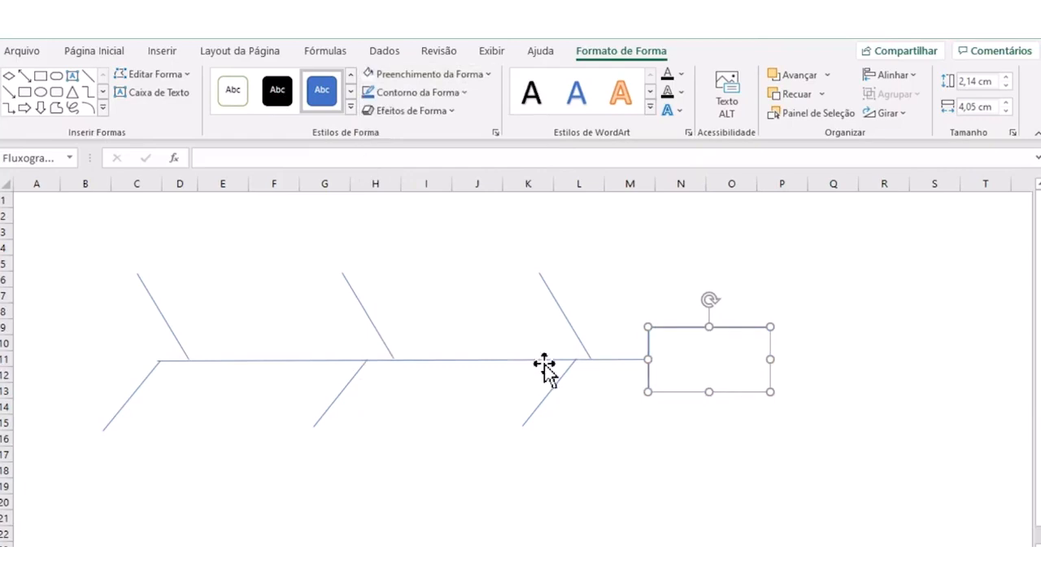
click(610, 405)
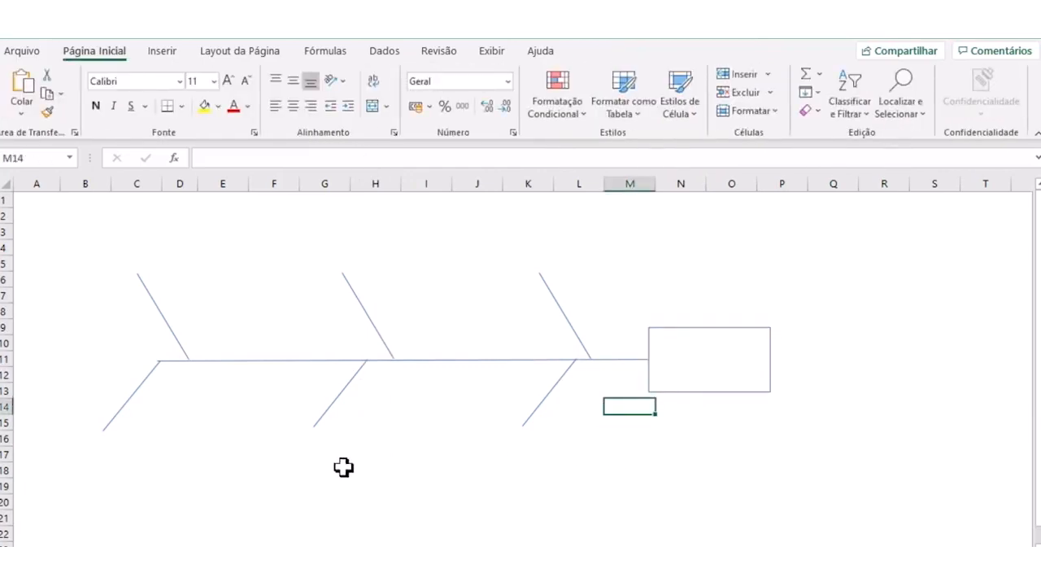
- Duplicate the rectangle, shrink the copy to about 0.64 by 2.78 cm, and place such boxes atop the first two upper diagonals
click(702, 327)
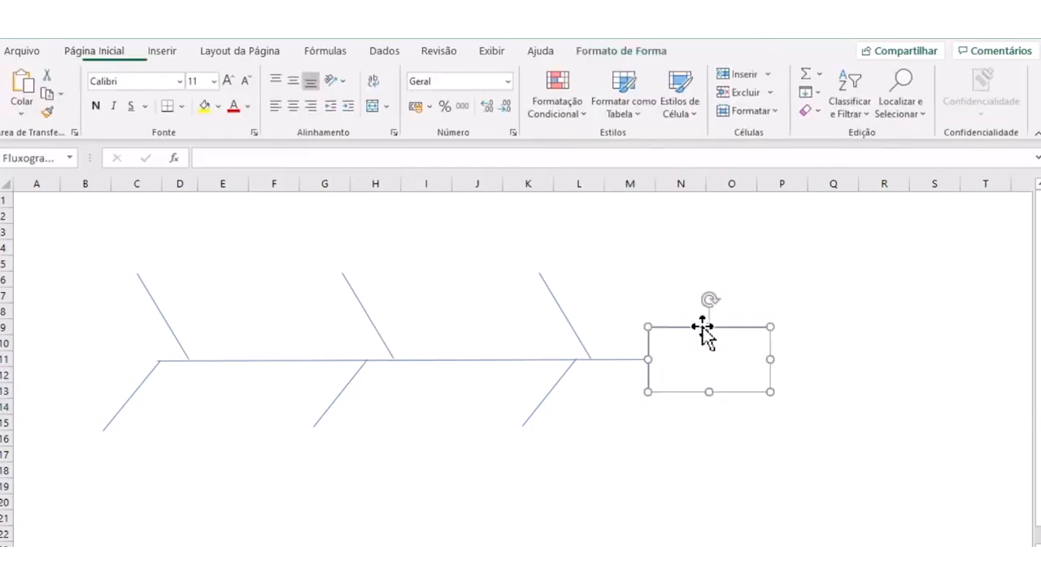
drag(687, 350, 700, 363)
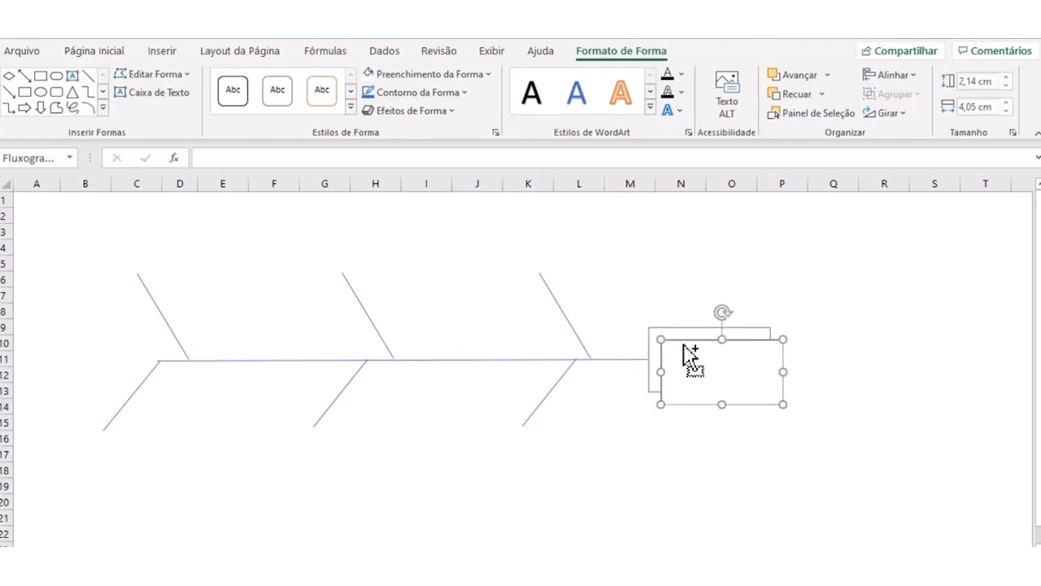
drag(700, 405, 133, 288)
drag(199, 289, 357, 269)
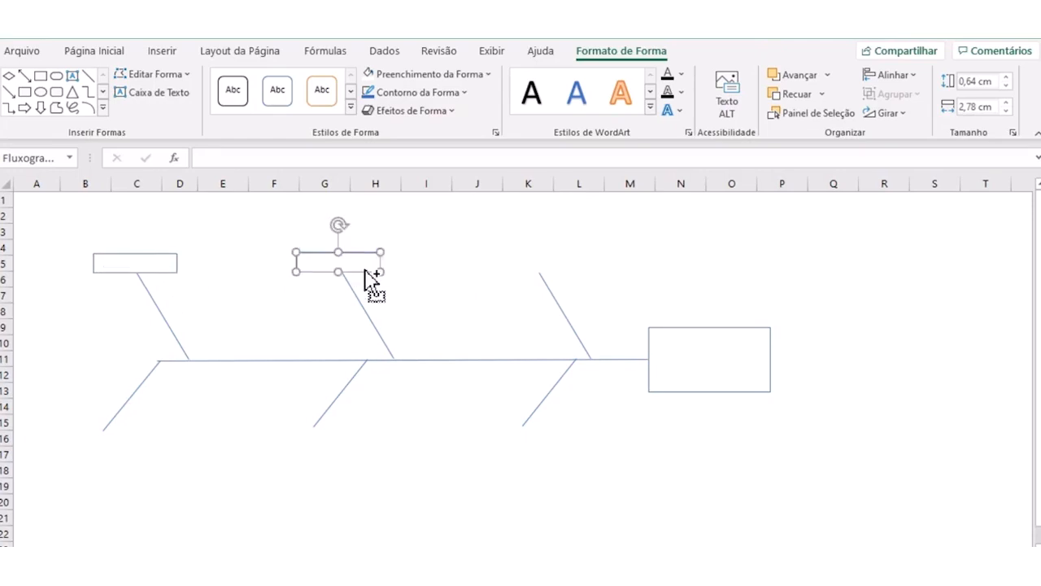
- Copy the small box to the outer ends of the third upper diagonal and all three lower diagonals
drag(367, 284, 503, 445)
key(ctrl+d)
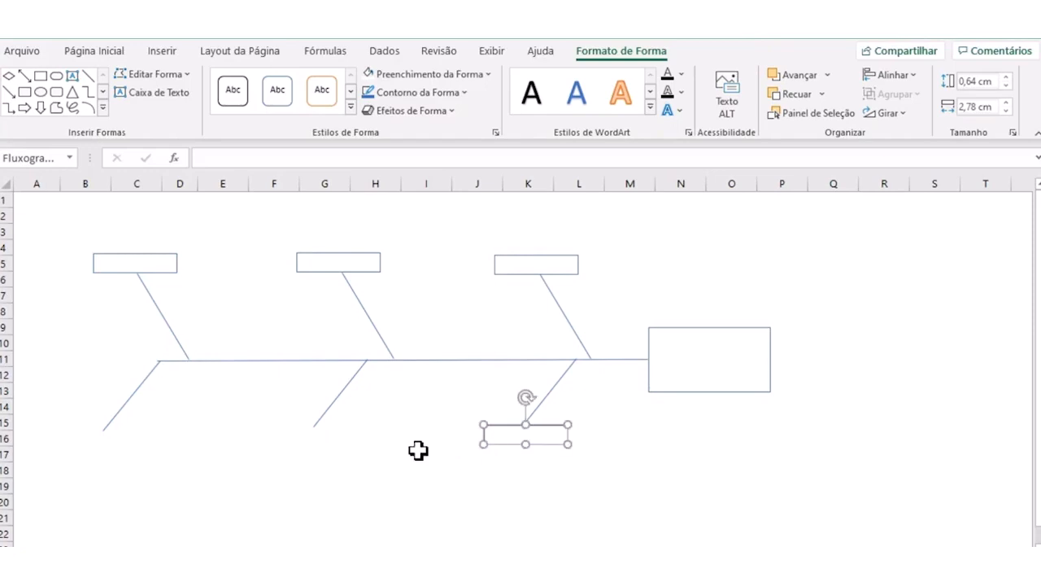
drag(524, 446, 91, 454)
click(179, 470)
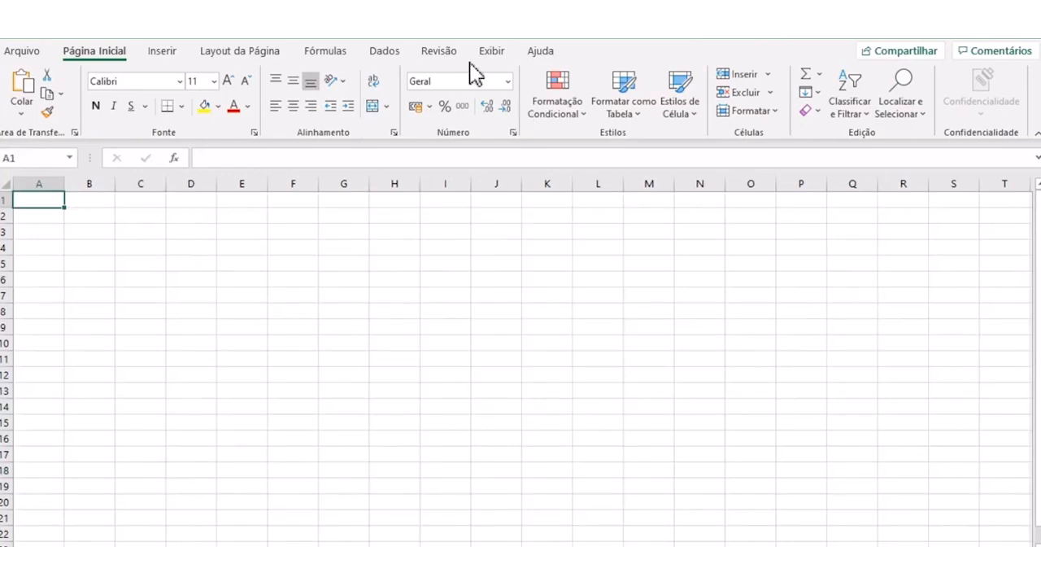
- Hide the gridlines on a blank worksheet
click(477, 49)
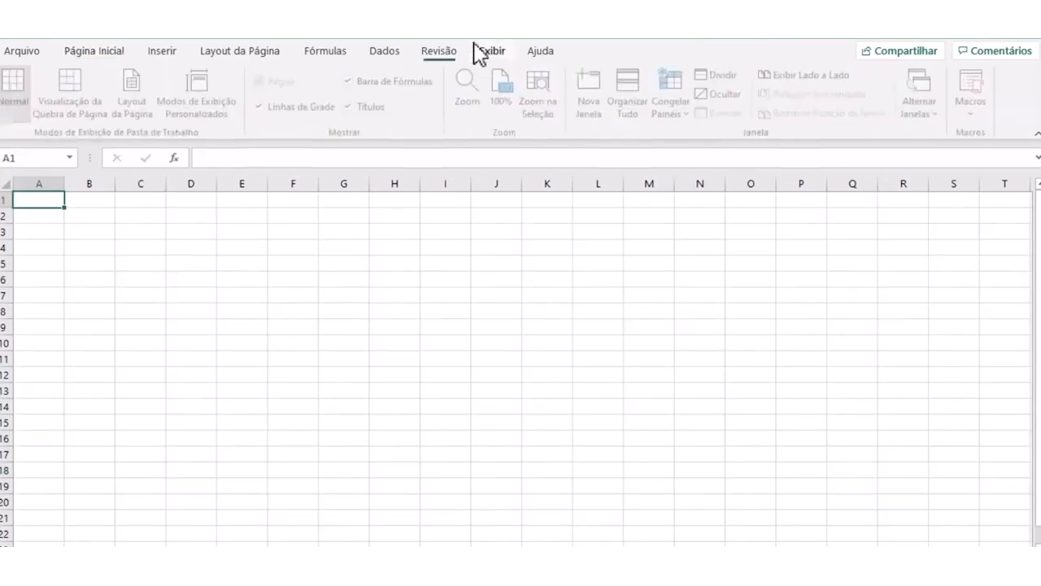
click(261, 107)
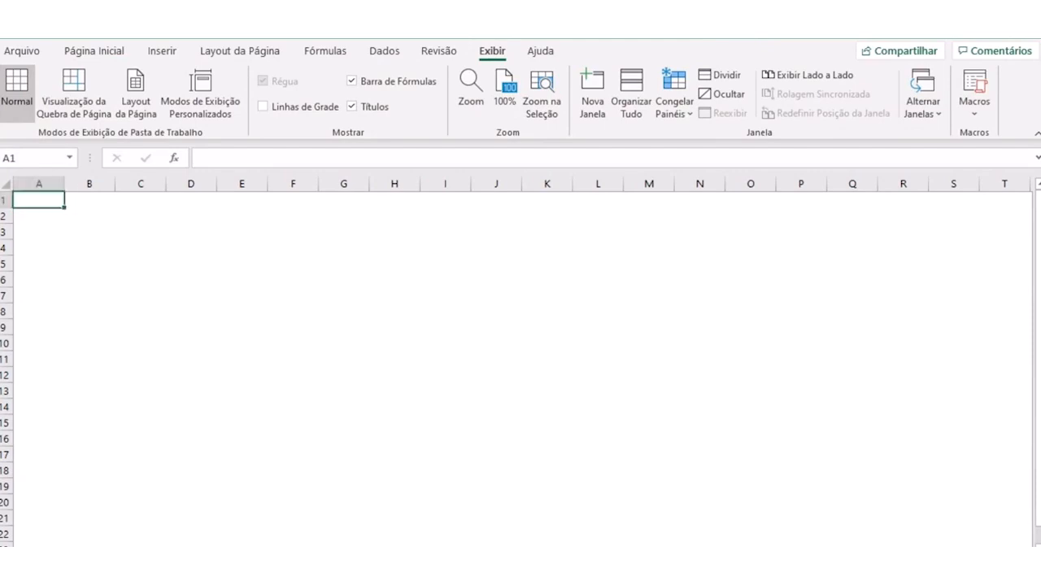
click(140, 473)
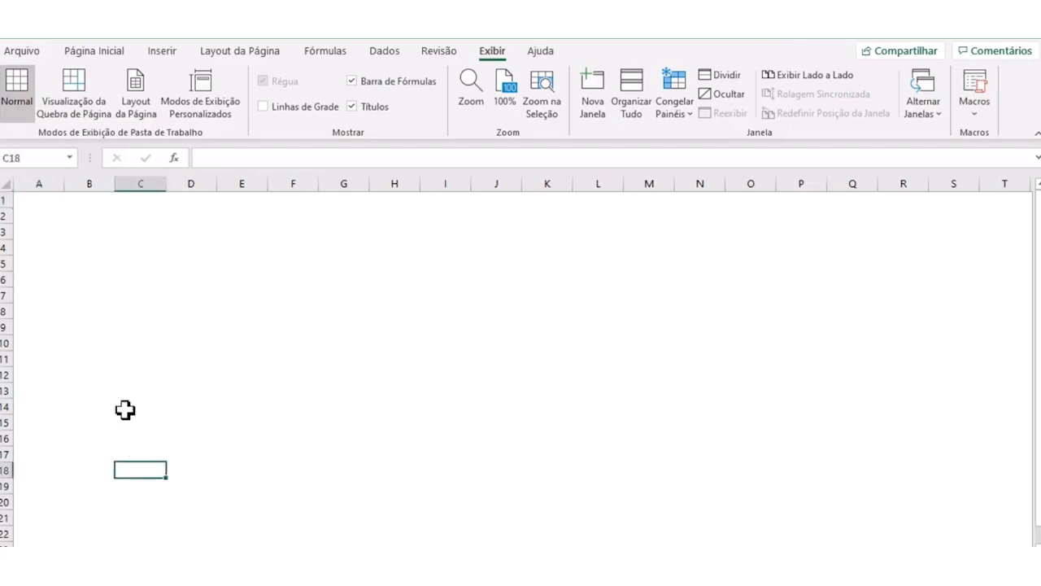
- Enter LOGÍSTICA in cell A2 and fit column A's width to the text
click(91, 299)
click(55, 214)
click(46, 243)
click(47, 219)
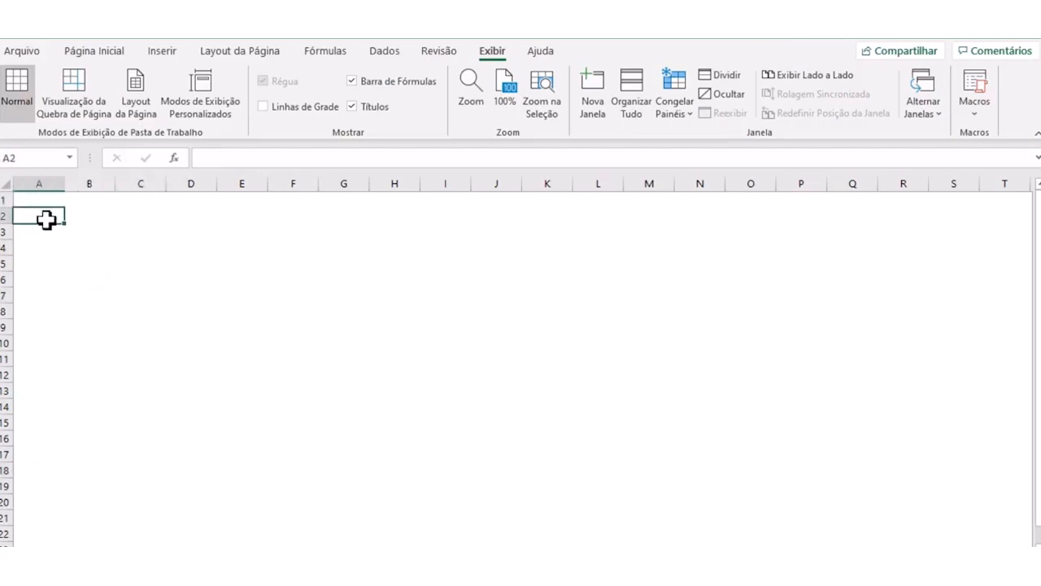
text(LO)
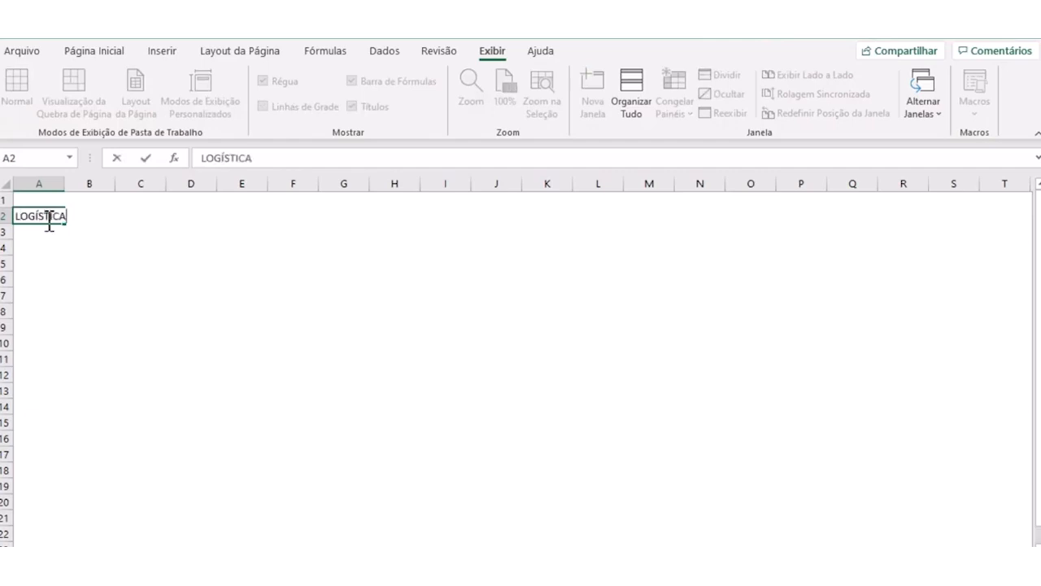
text(GÍSTICA)
key(Return)
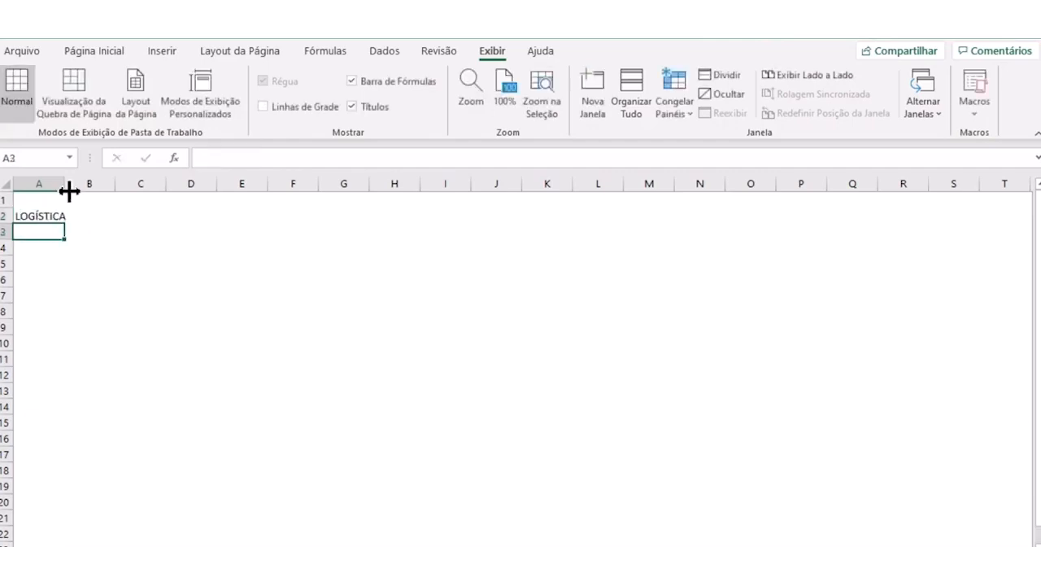
double_click(63, 184)
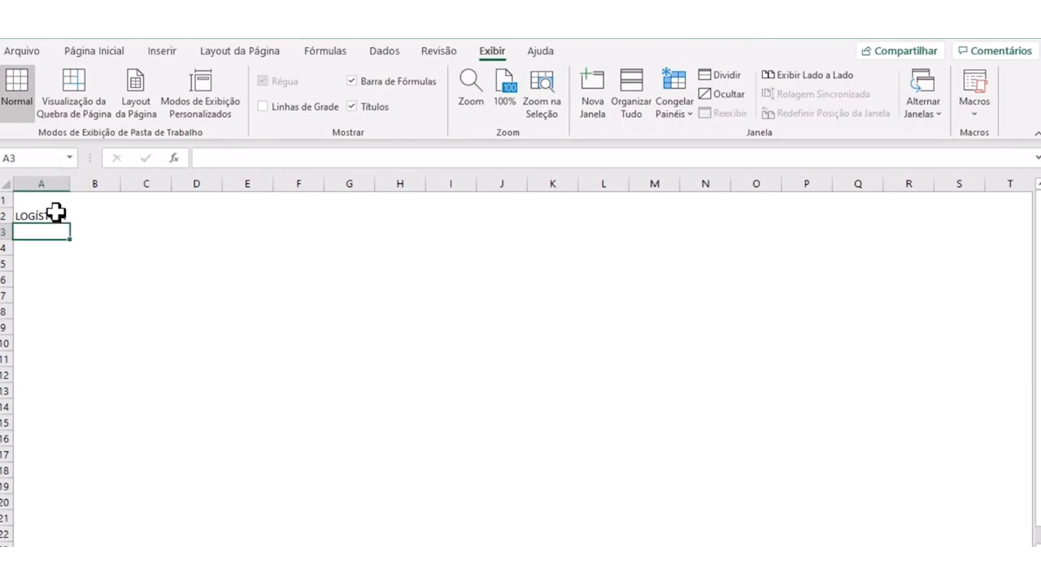
- Make the LOGÍSTICA heading in cell A2 bold
click(56, 213)
click(89, 51)
click(95, 106)
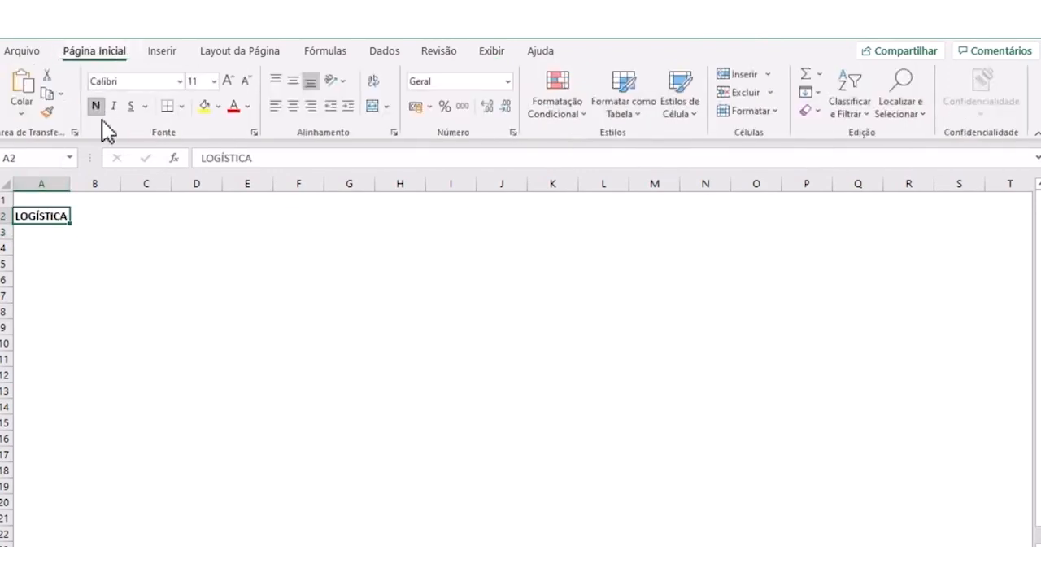
click(108, 309)
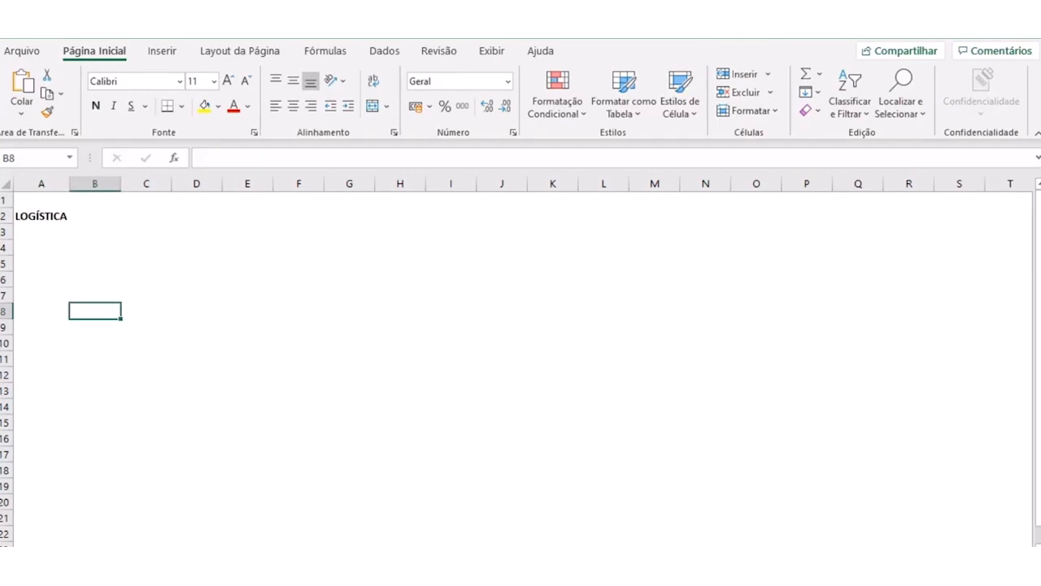
- Enter GESTÃO DE ESTOQUES in cell A3 and make it bold
click(42, 234)
text(GESTÃO DE ES)
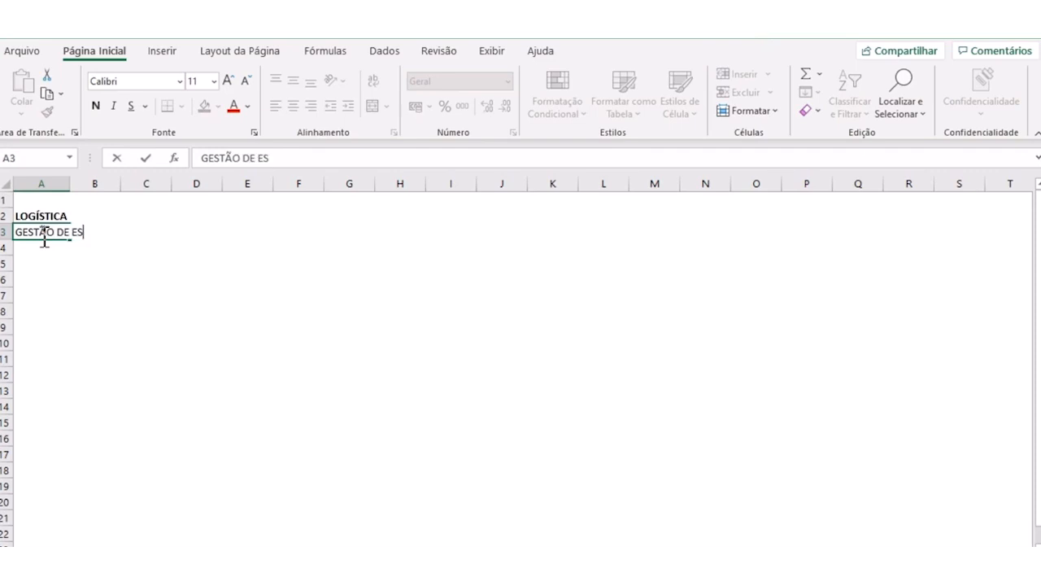
text(TOQUES)
key(Return)
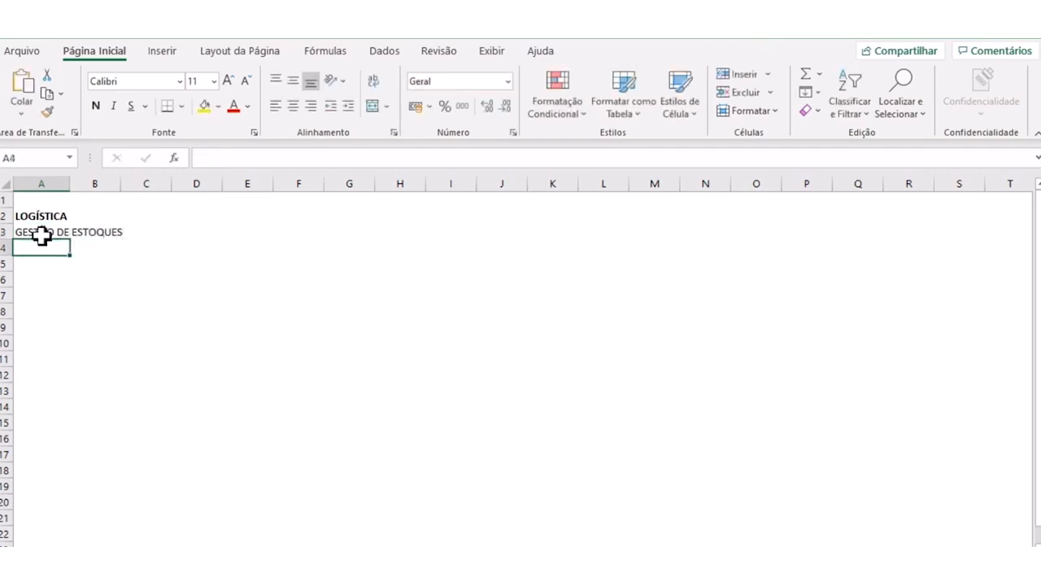
click(41, 233)
click(96, 106)
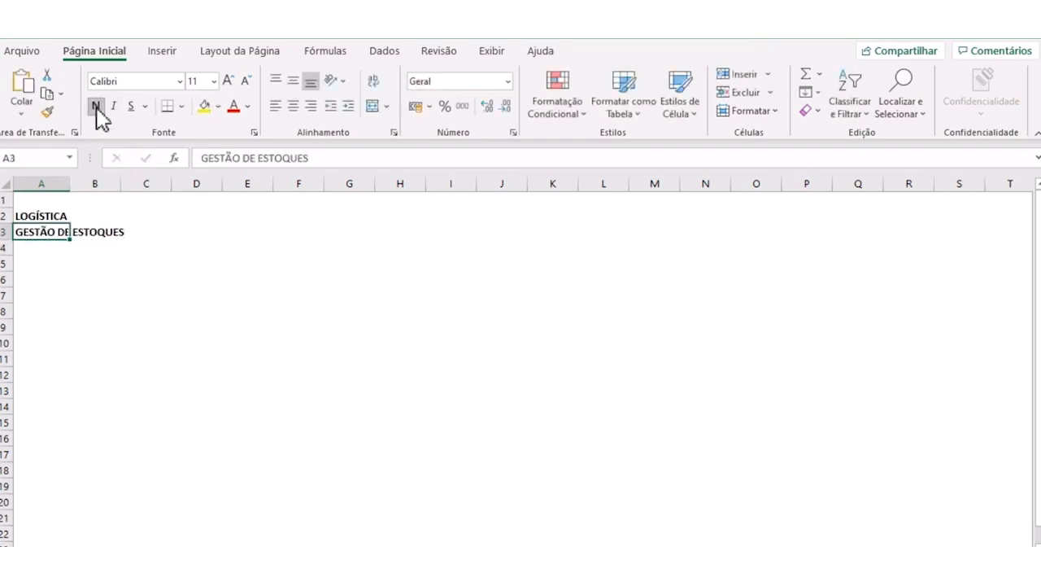
click(112, 297)
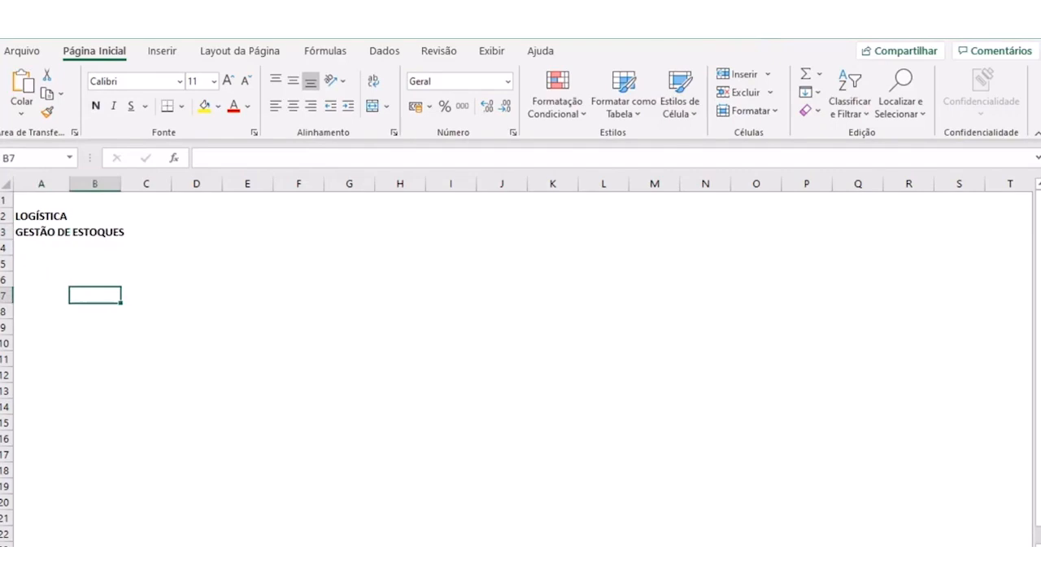
- Enter "Material Xpto" in cell A5 with only the word Xpto in bold
click(20, 342)
click(210, 332)
click(43, 265)
text(Material Xpto)
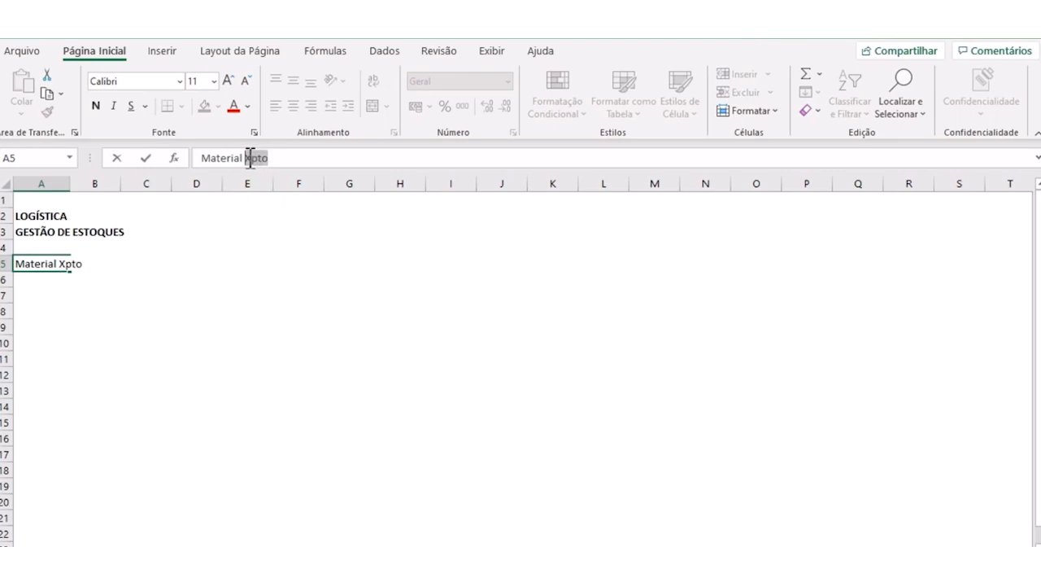
click(95, 106)
click(81, 313)
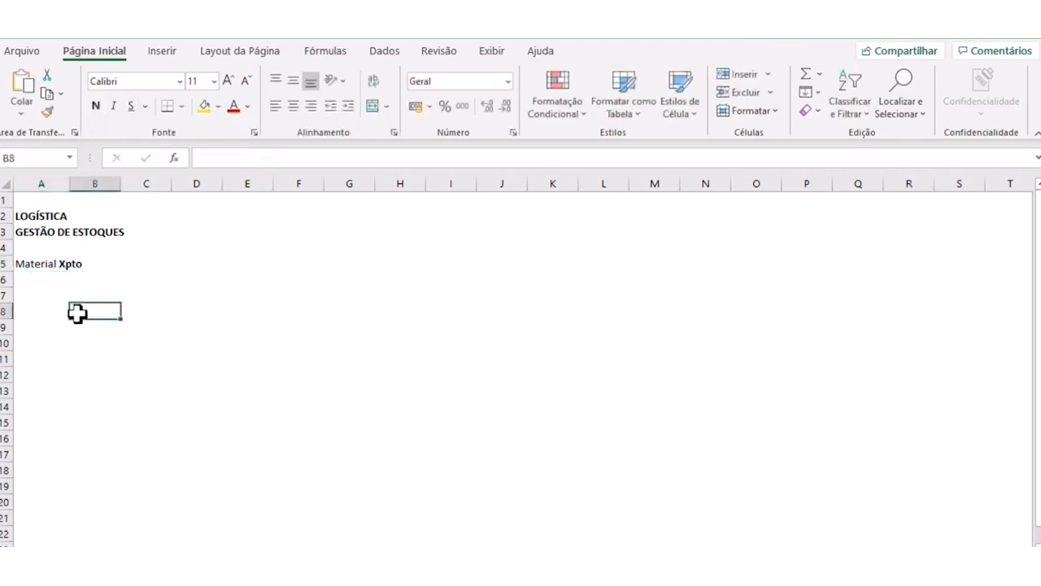
click(31, 295)
click(30, 278)
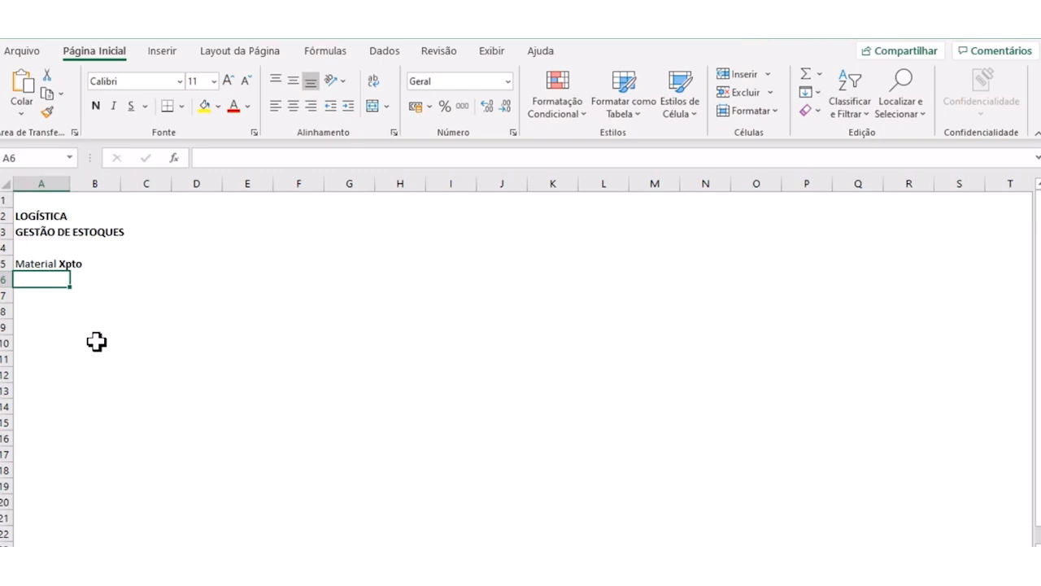
- Narrow column B to about two thirds of its width
click(96, 342)
click(103, 318)
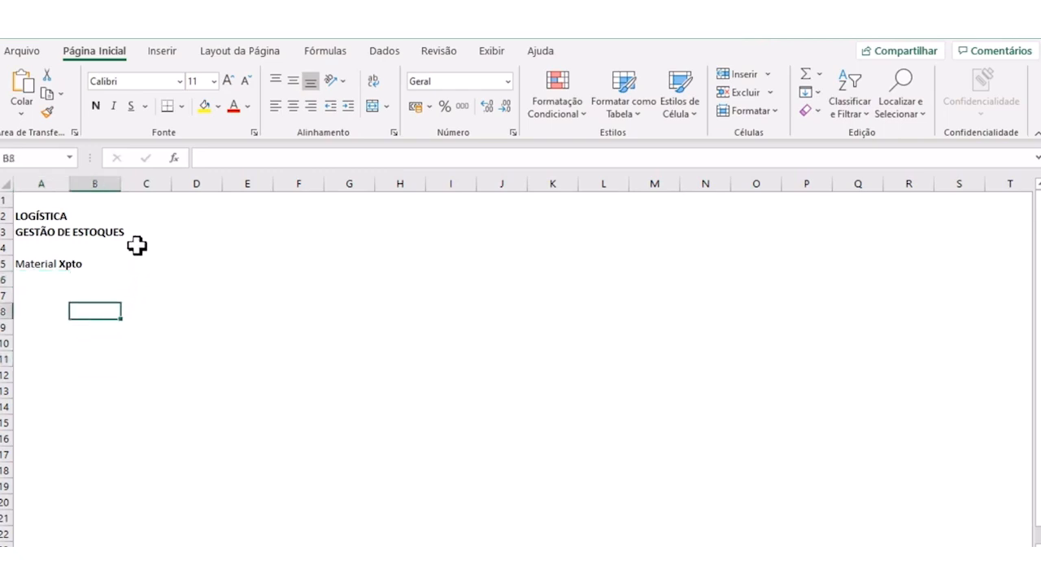
drag(121, 184, 104, 184)
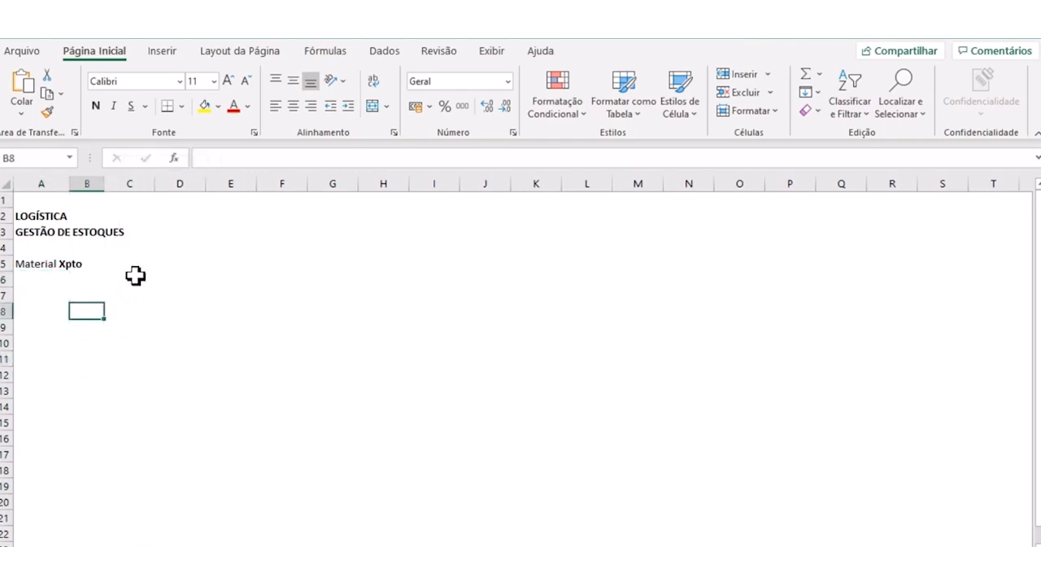
click(151, 310)
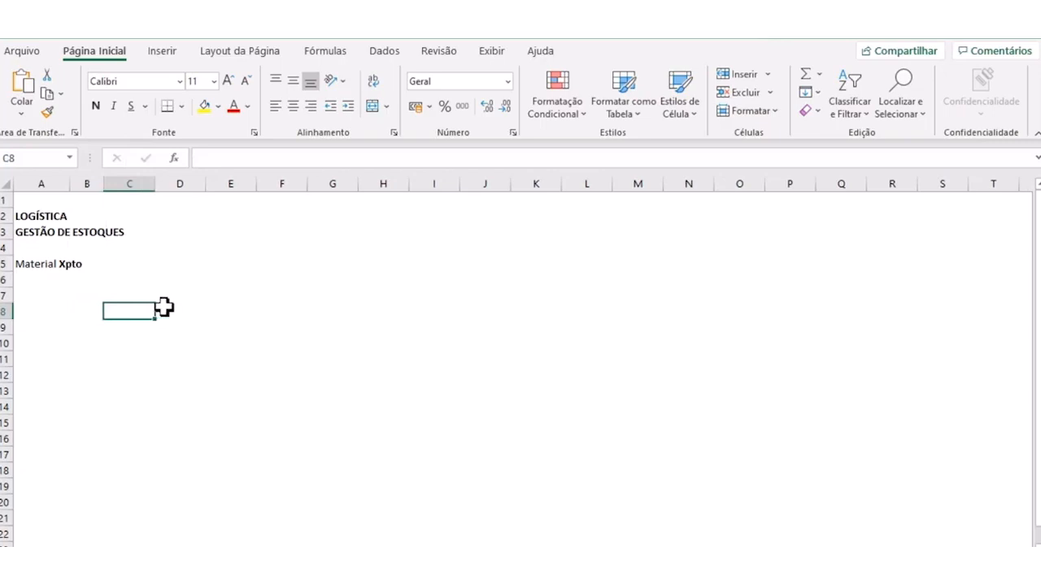
- Enter Julho/2020 in cell D4 and fit column D's width to the date
click(167, 293)
click(187, 262)
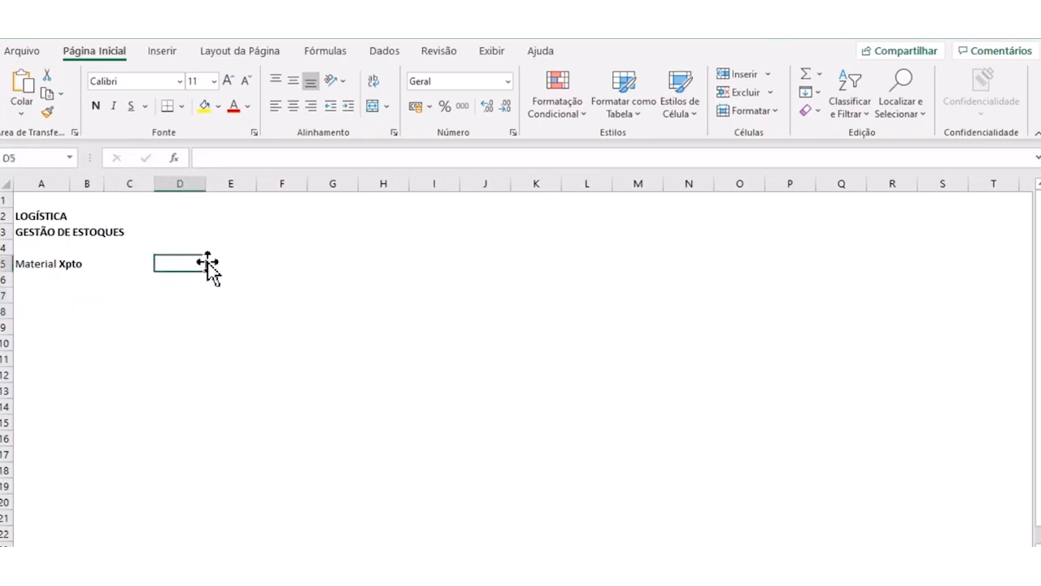
click(181, 246)
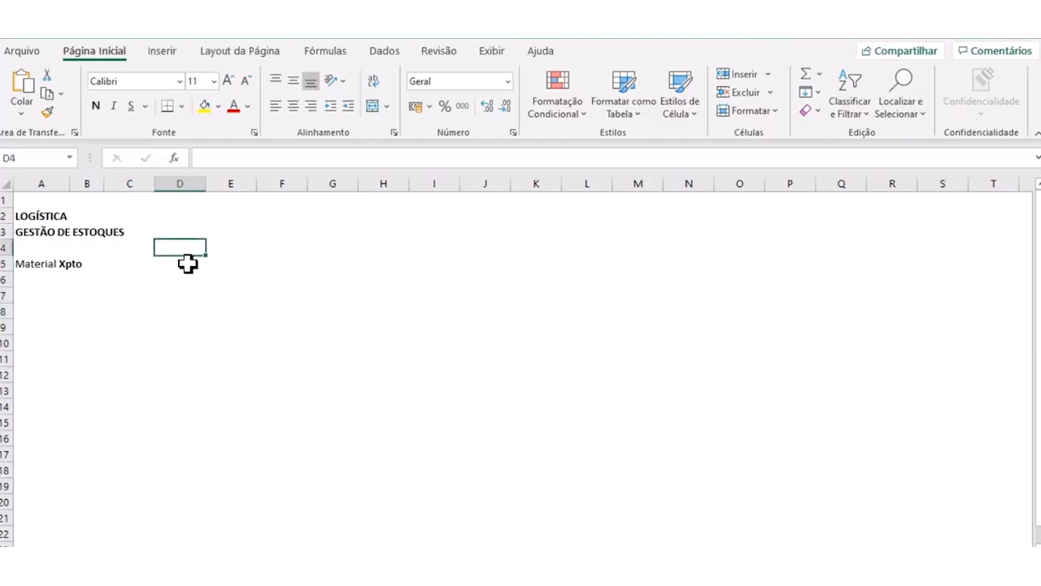
text(Julh)
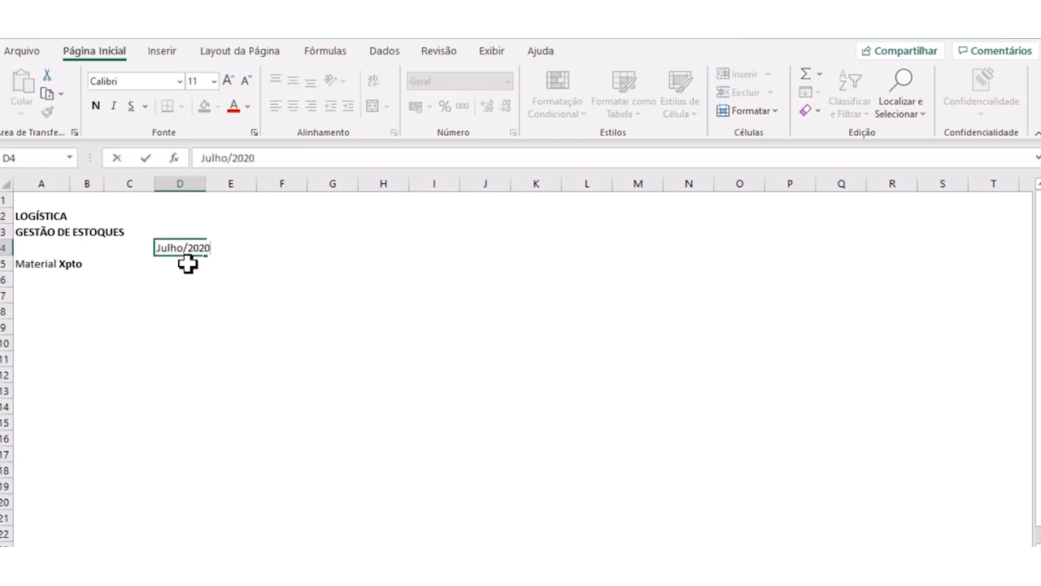
text(o/2020)
click(223, 312)
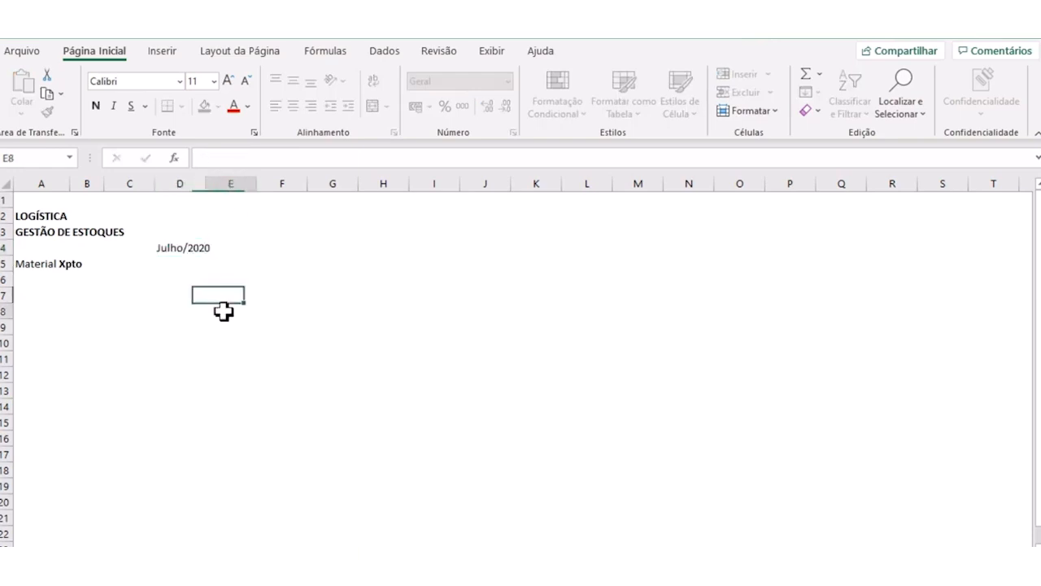
double_click(206, 189)
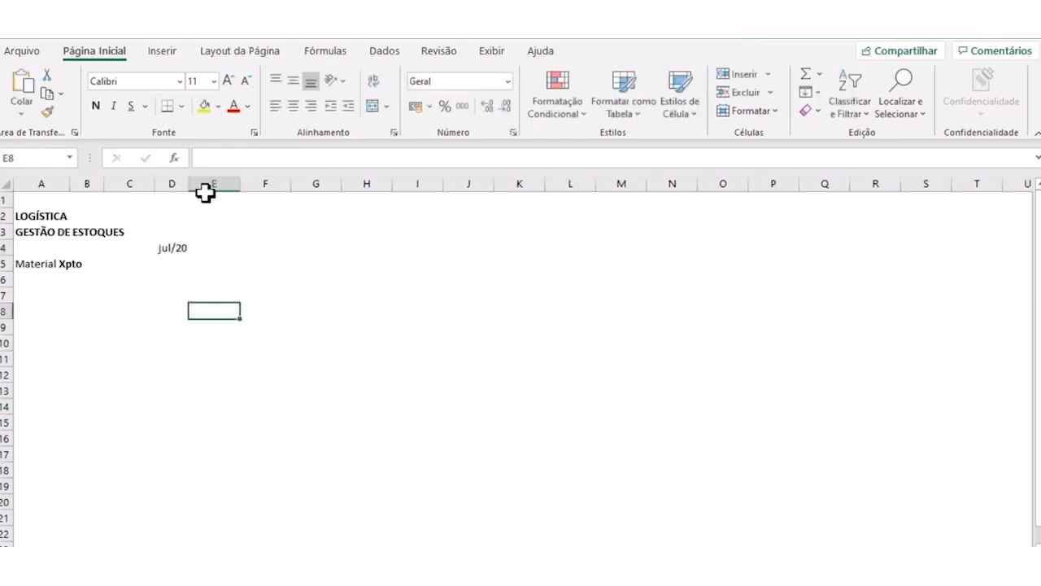
- Enter the day numbers 1 to 5 in cells D5 to D9
click(182, 265)
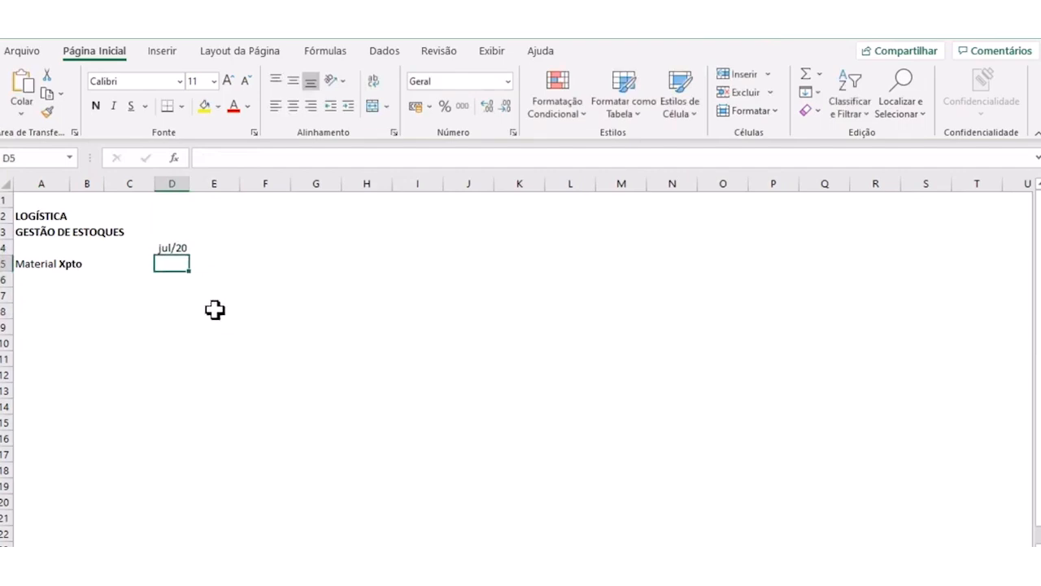
text(1)
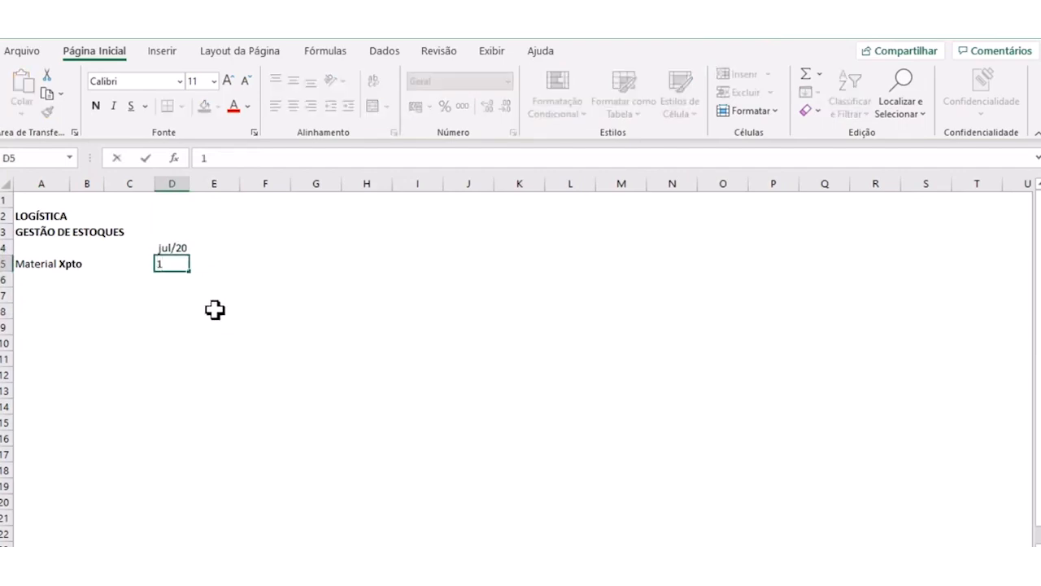
key(Return)
text(2)
key(Return)
text(3)
key(Return)
text(4)
key(Return)
text(5)
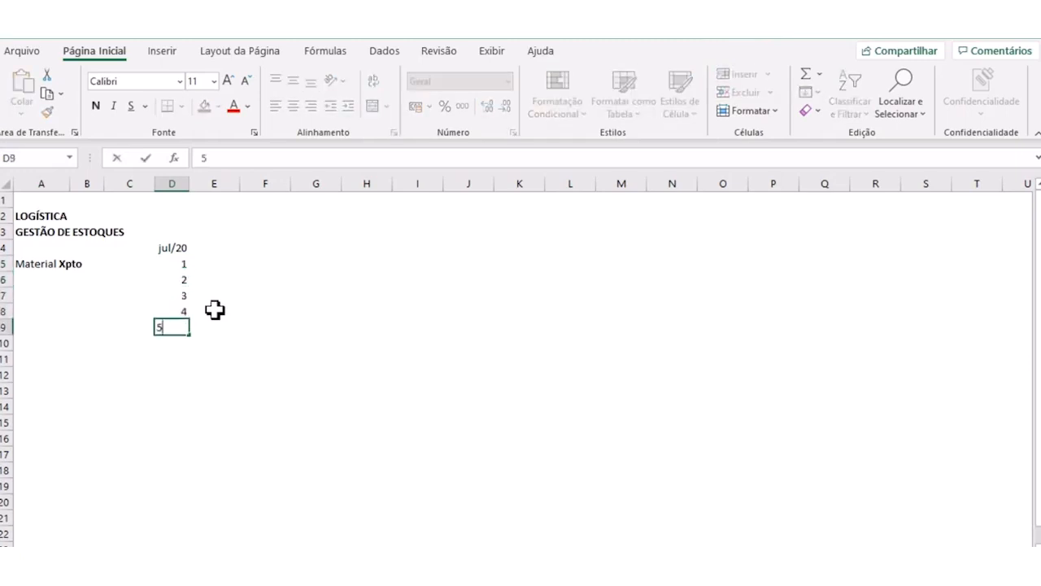
key(Return)
- Extend the day number series down column D to 15 in cell D19 by autofill
drag(183, 312, 187, 476)
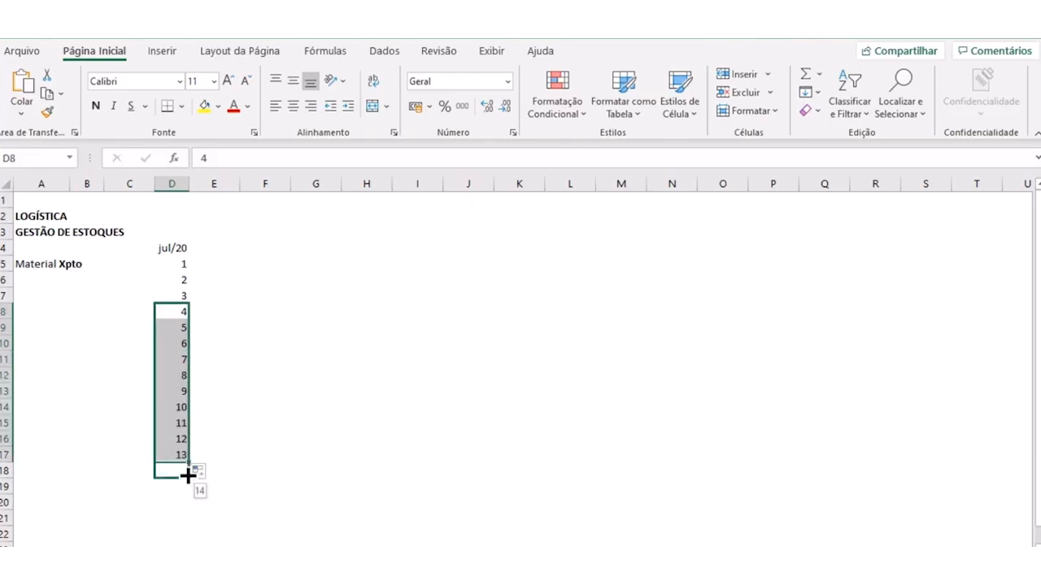
drag(188, 484, 187, 488)
click(230, 421)
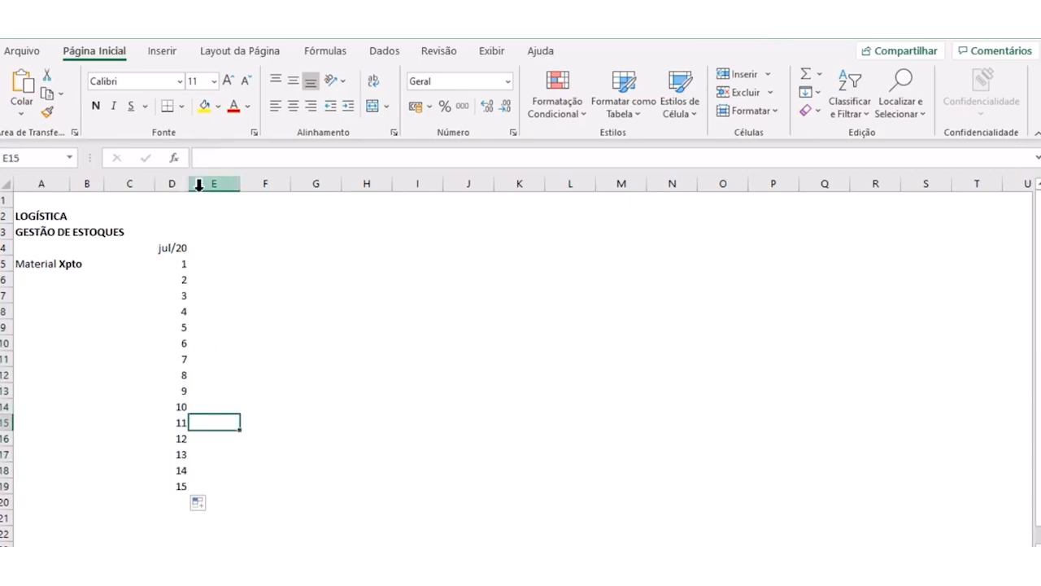
drag(186, 184, 186, 185)
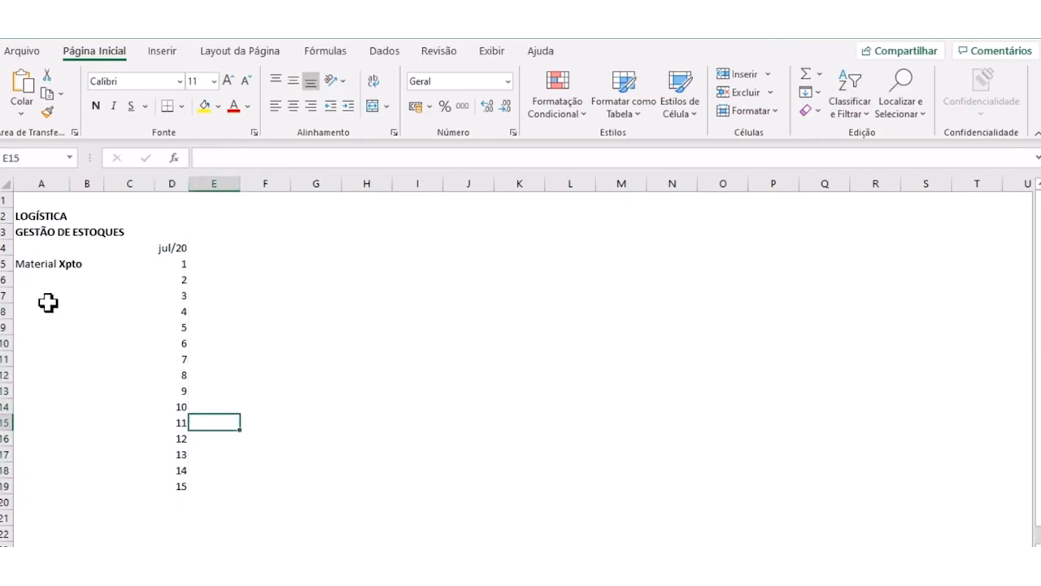
- Move the Material Xpto label from cell A5 to cell B10
click(41, 264)
drag(92, 316, 98, 345)
click(324, 358)
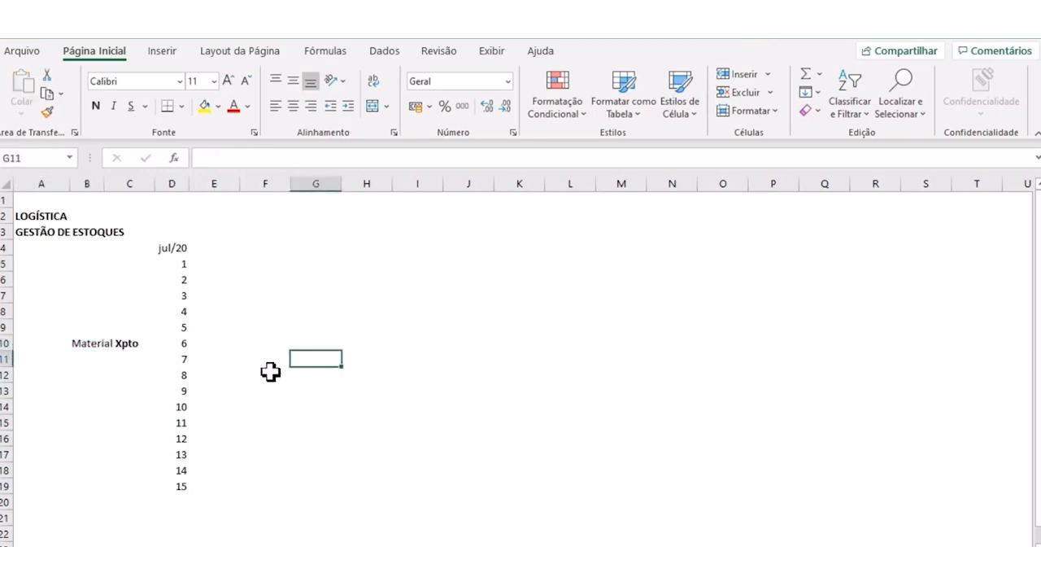
- Enter the header "Estoque Inicial [peças]" in cell E4
click(216, 232)
click(231, 251)
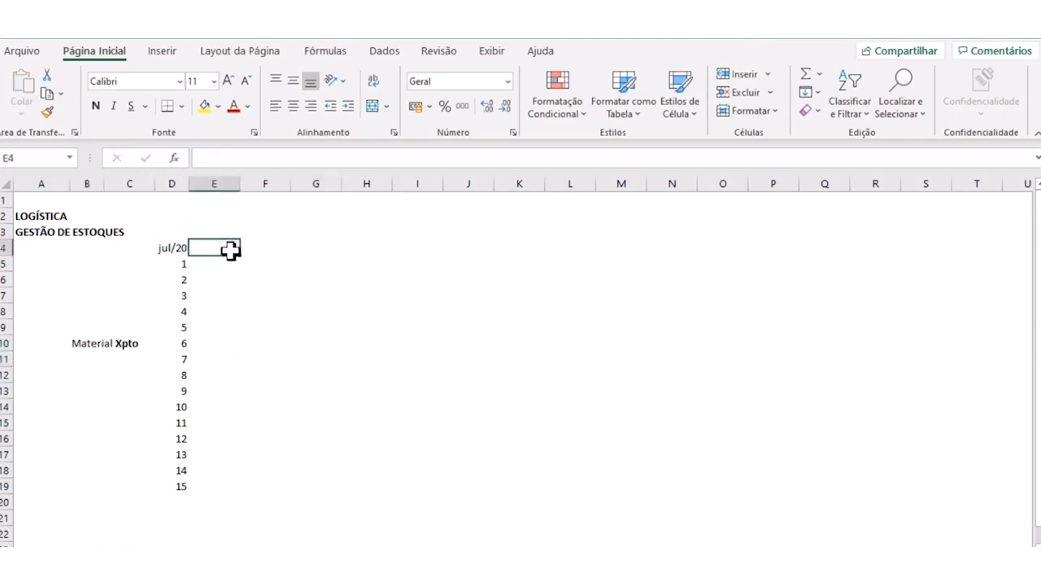
text(Estoque Inicial)
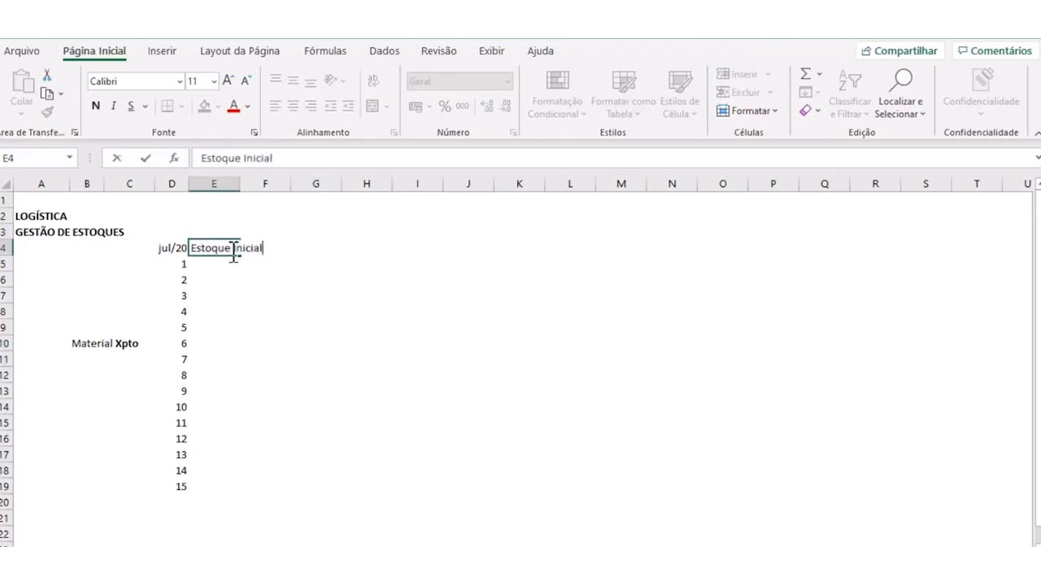
key(Return)
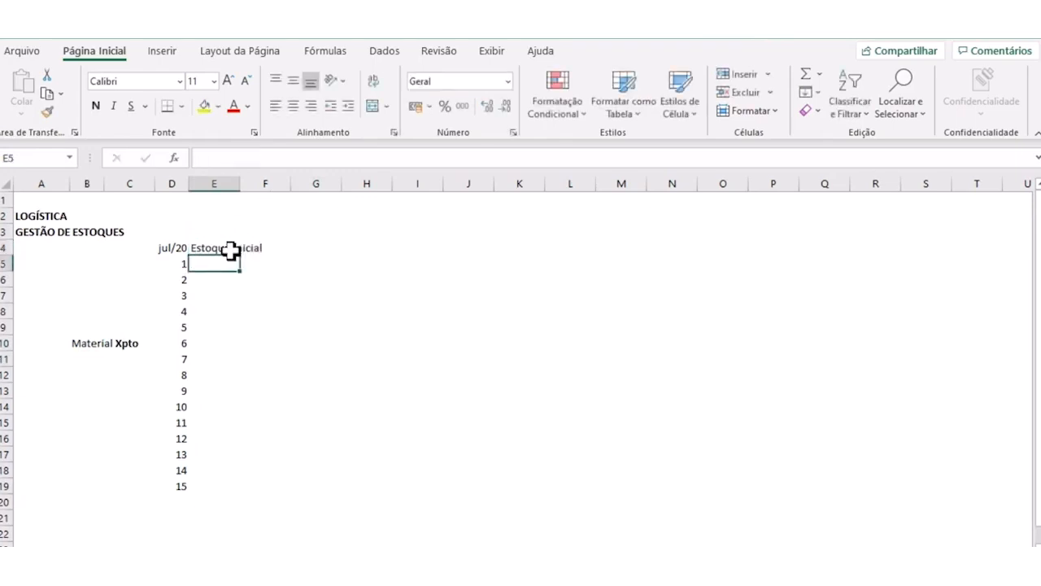
click(231, 250)
click(288, 158)
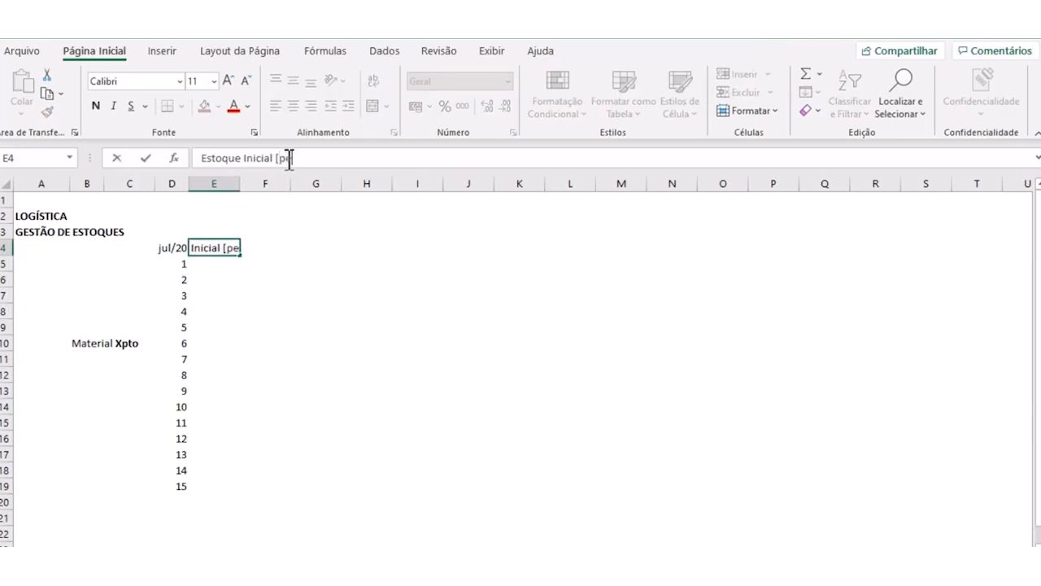
text([peças])
key(Return)
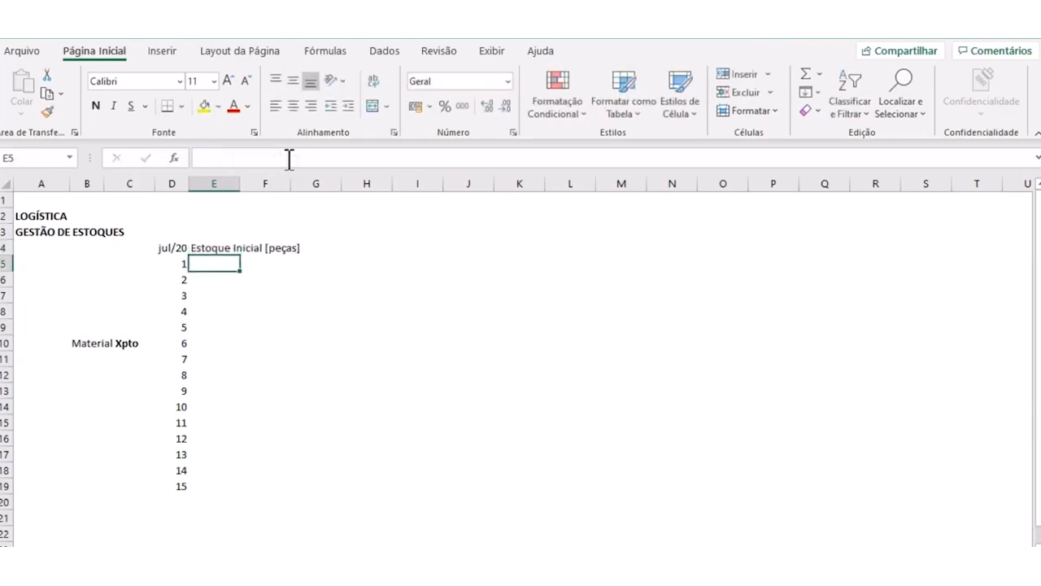
- Fit column E's width to the Estoque Inicial [peças] header
click(214, 245)
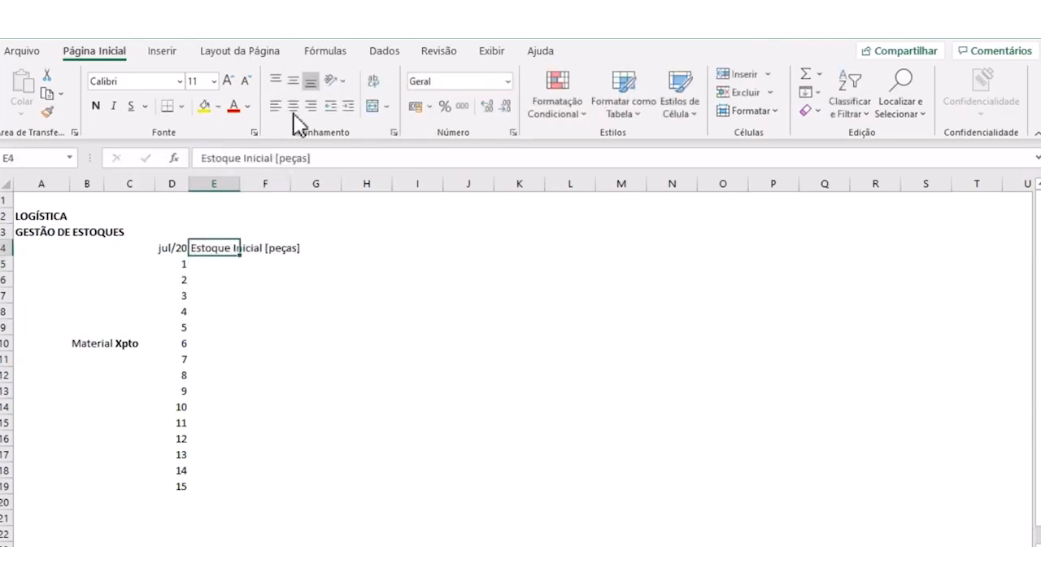
click(386, 107)
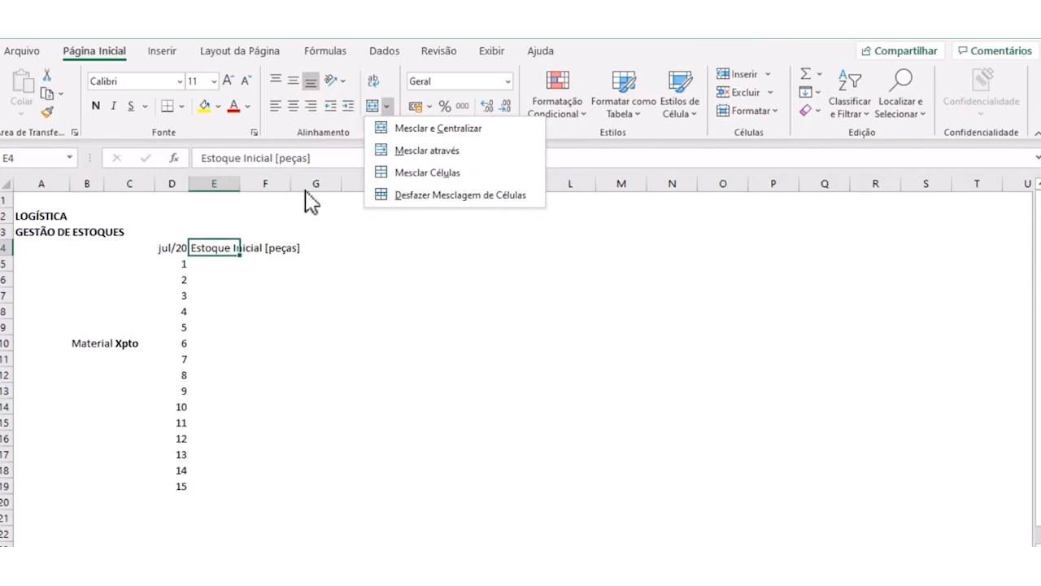
click(241, 193)
double_click(240, 184)
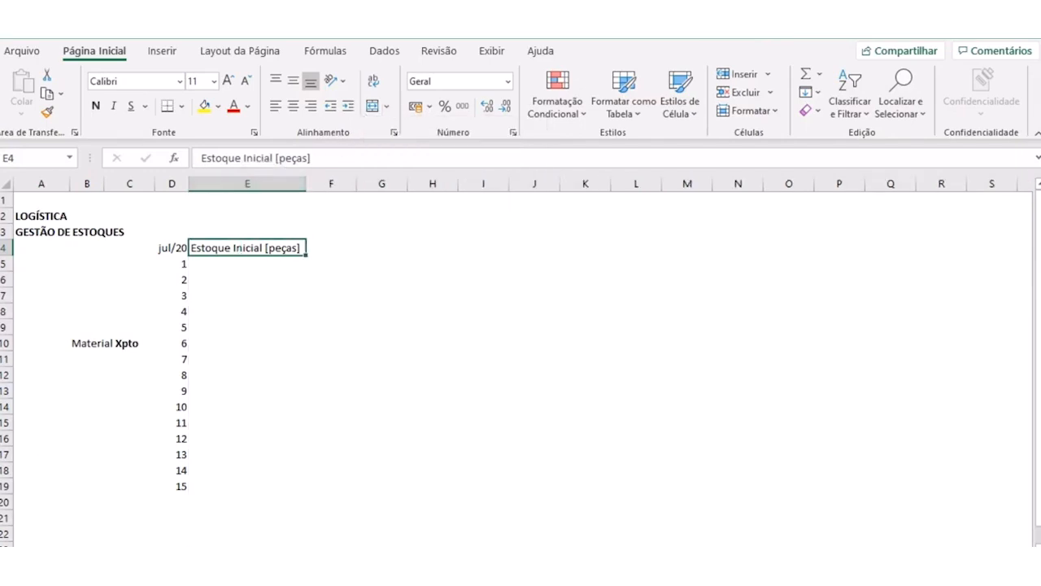
- Centre the Estoque Inicial [peças] header horizontally in cell E4
key(alt+Tab)
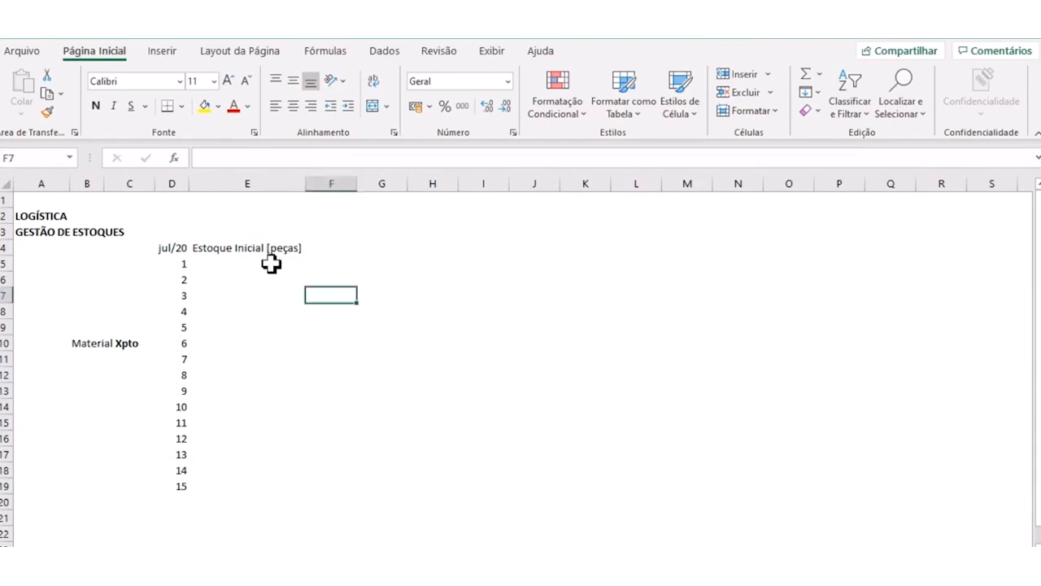
click(272, 279)
click(271, 247)
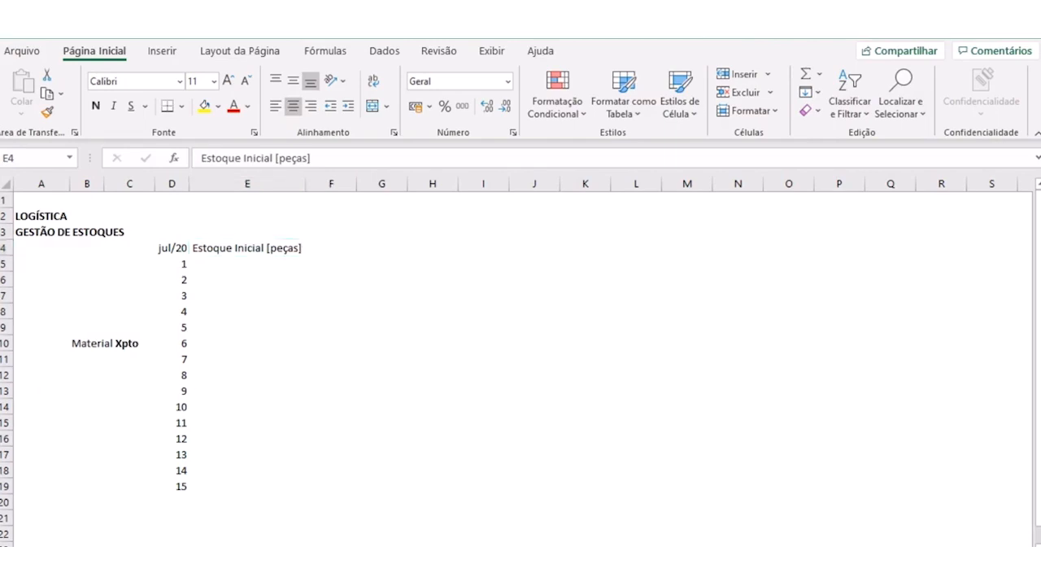
click(262, 262)
click(300, 342)
- Turn on text wrapping for the header in cell E4 and test it with a narrower column E
click(259, 248)
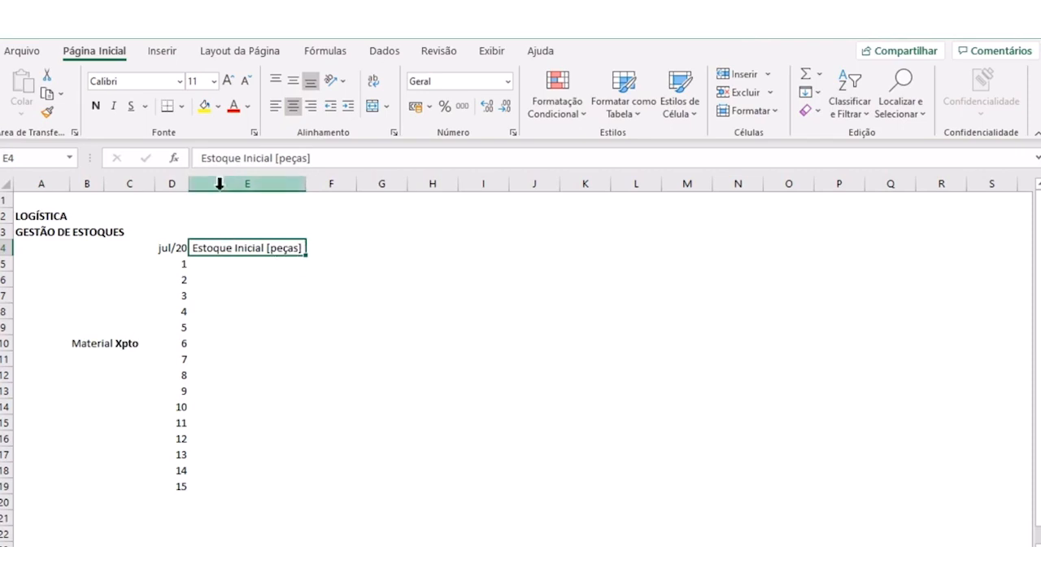
click(375, 83)
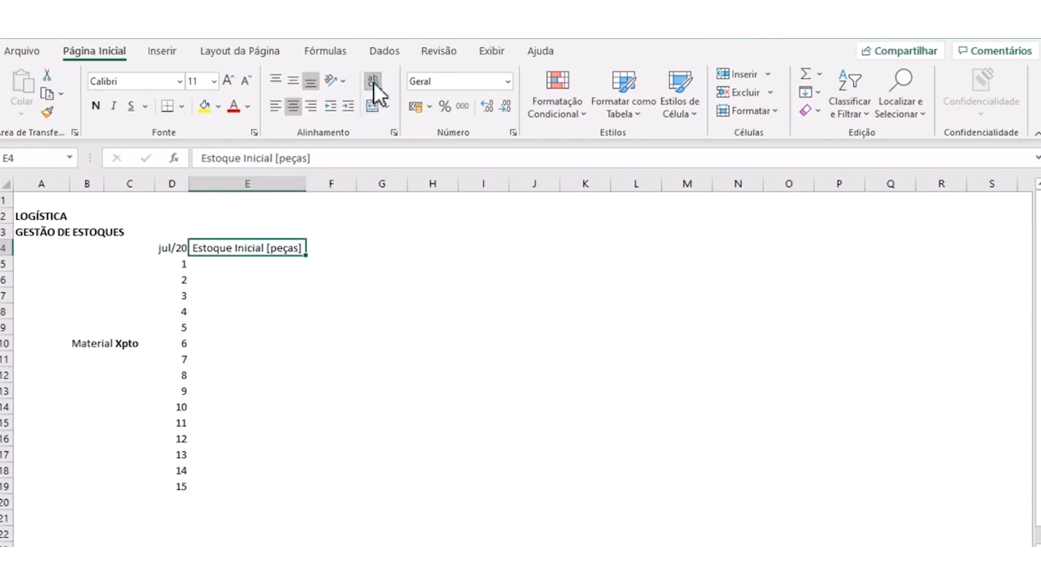
drag(306, 183, 272, 188)
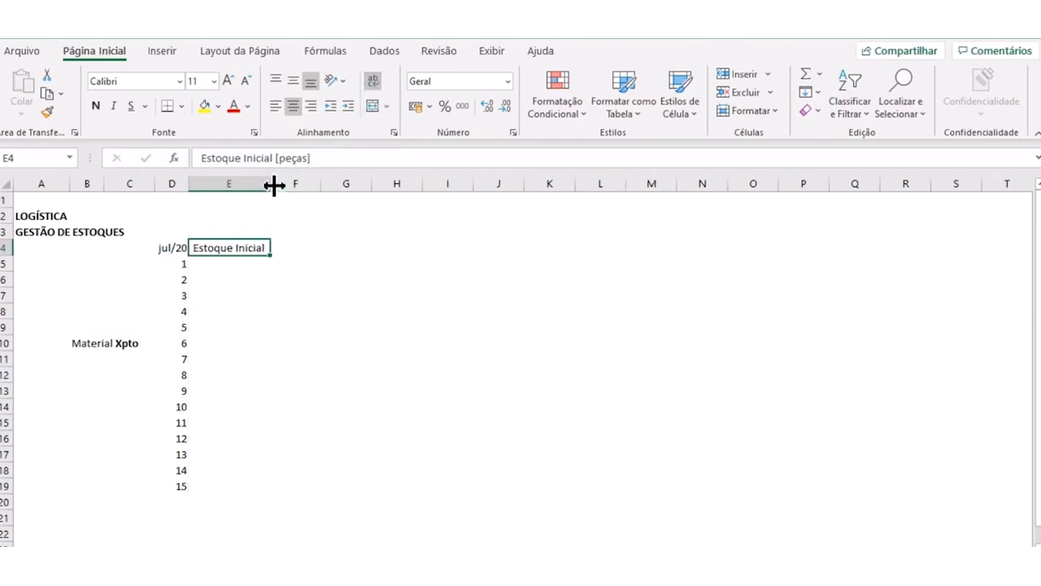
double_click(269, 185)
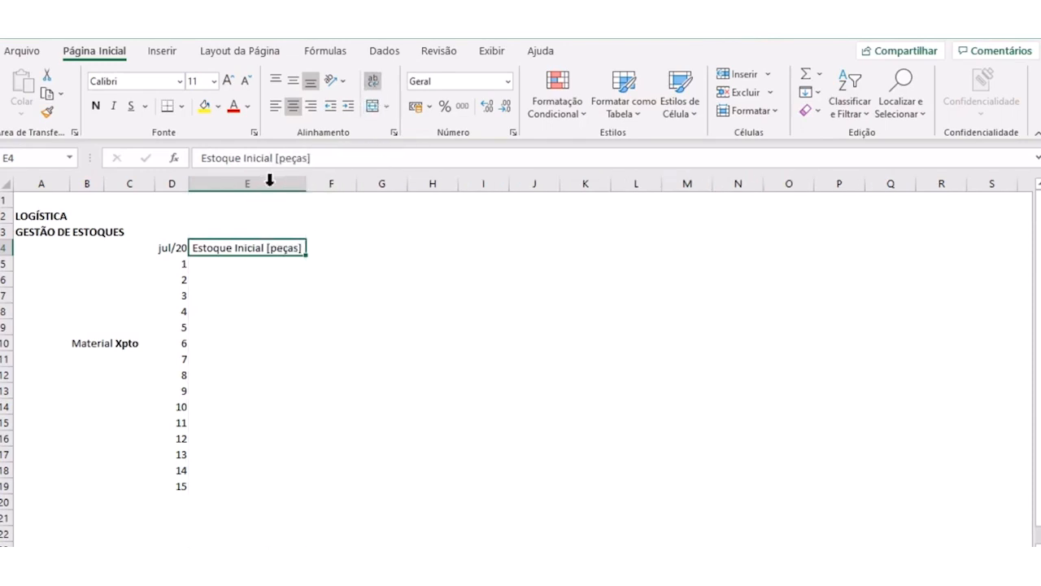
click(385, 108)
click(387, 109)
click(373, 81)
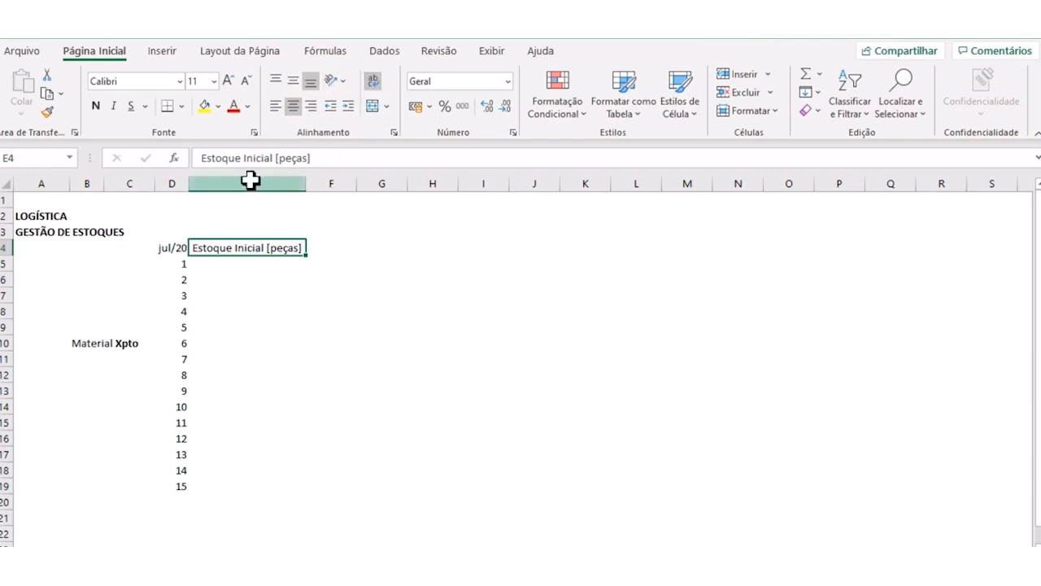
- Wrap text throughout column E, then narrow the column and double row 4's height to fit the header on two lines
click(248, 184)
click(372, 84)
click(291, 235)
drag(306, 186, 271, 187)
drag(8, 256, 7, 271)
click(236, 247)
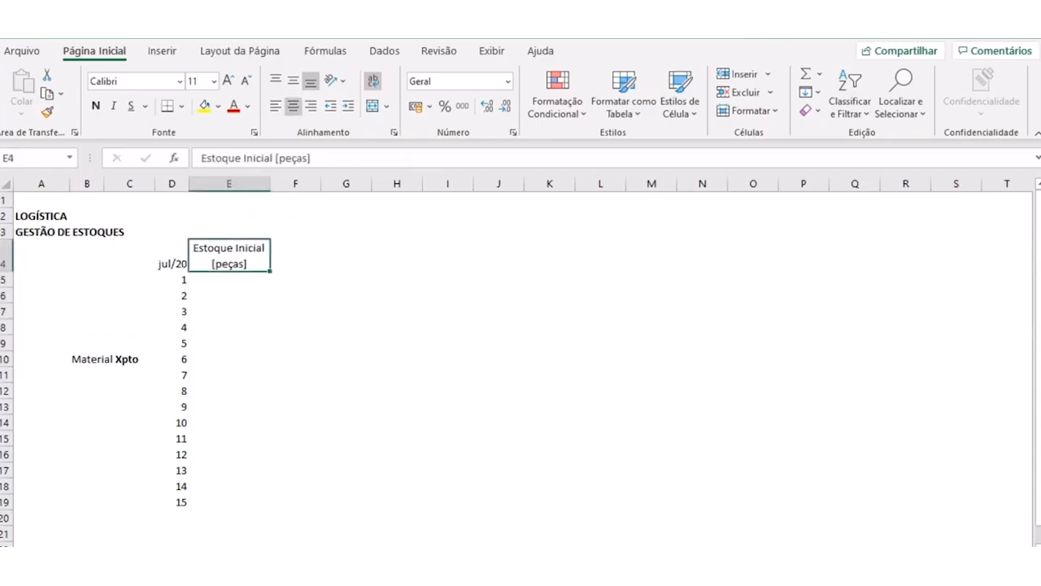
click(268, 281)
- Align the date in cell D4 vertically to the middle
click(169, 254)
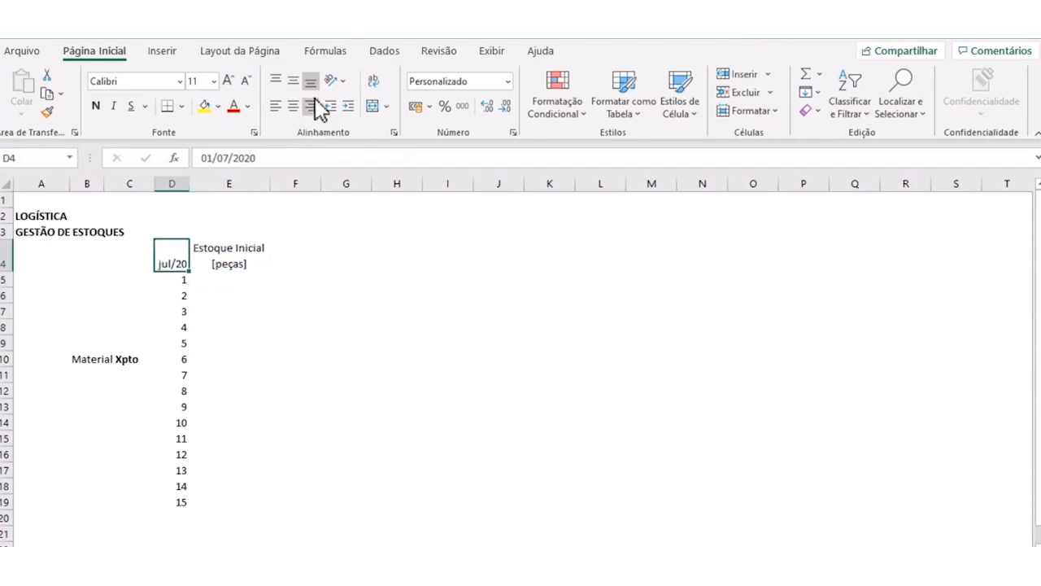
click(293, 80)
click(255, 276)
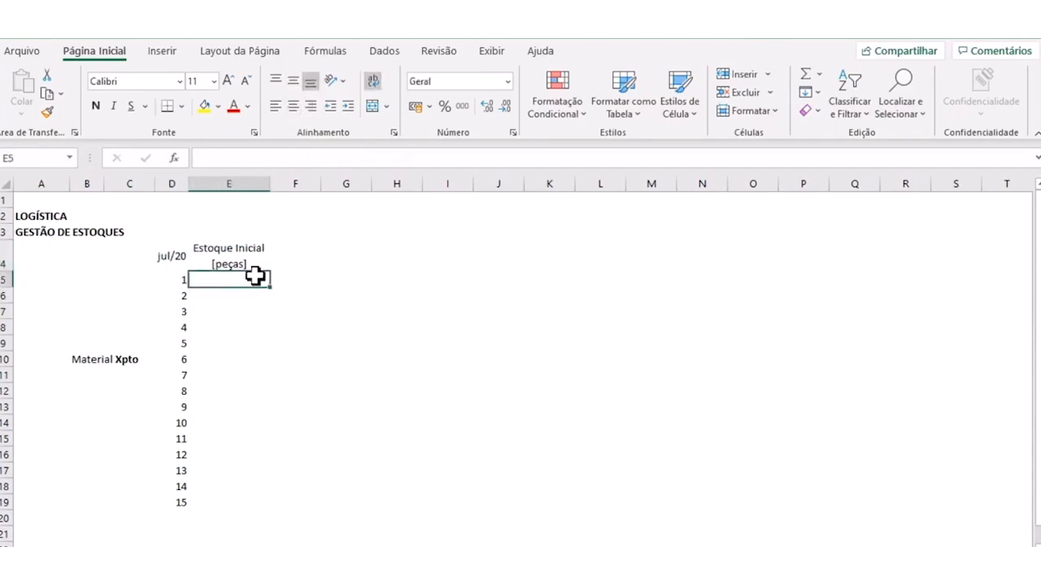
click(244, 394)
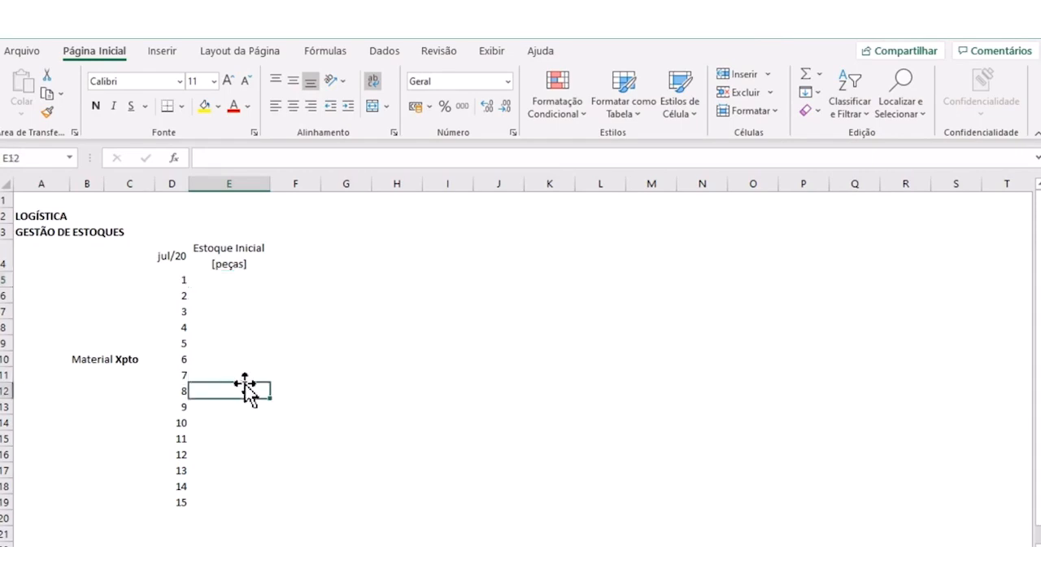
click(275, 328)
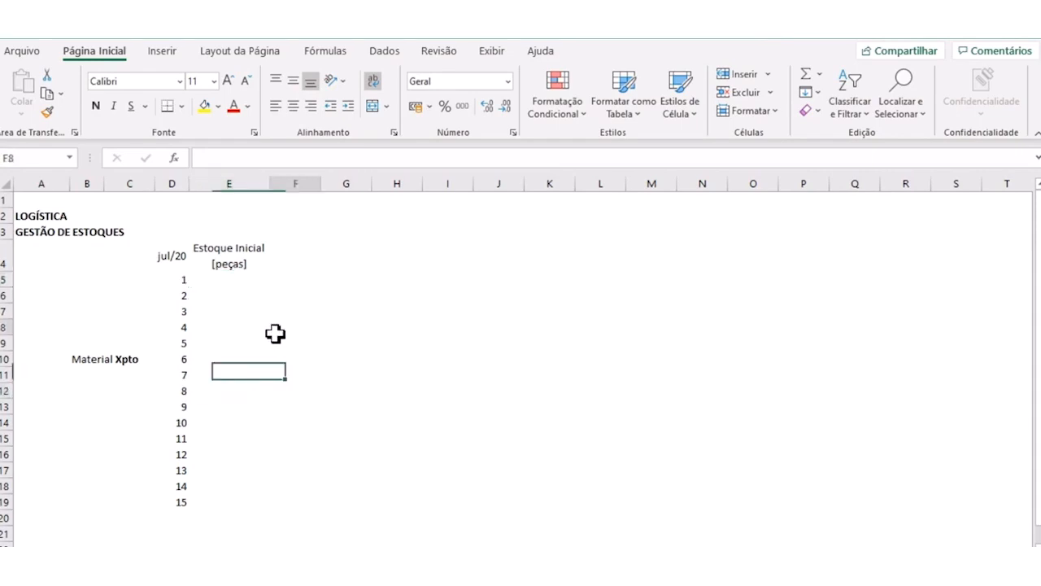
- Centre the day numbers in cells D5:D19 both vertically and horizontally
drag(186, 279, 186, 509)
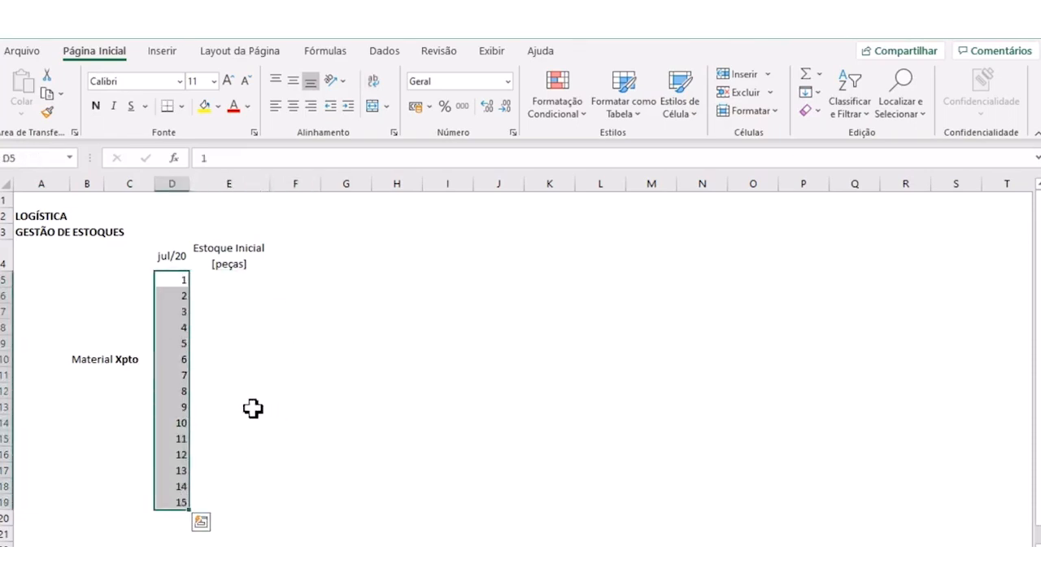
click(293, 82)
click(292, 106)
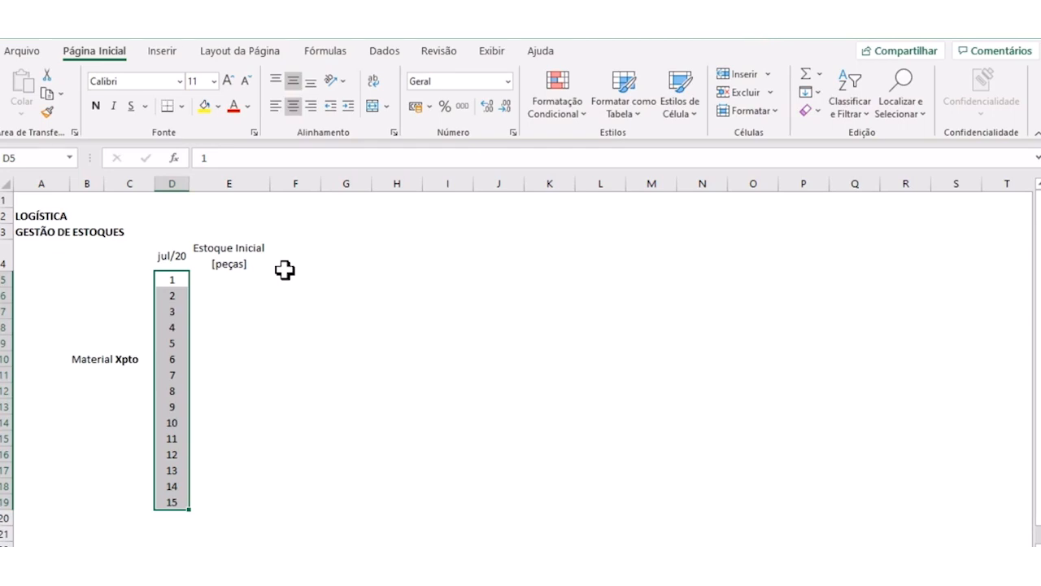
click(259, 310)
click(236, 282)
click(223, 261)
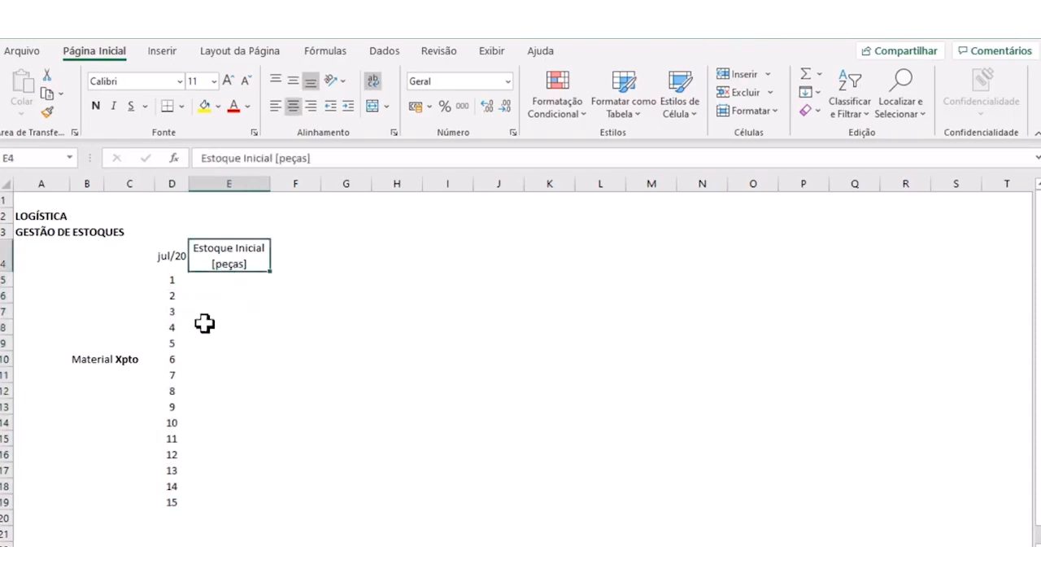
click(302, 244)
click(235, 254)
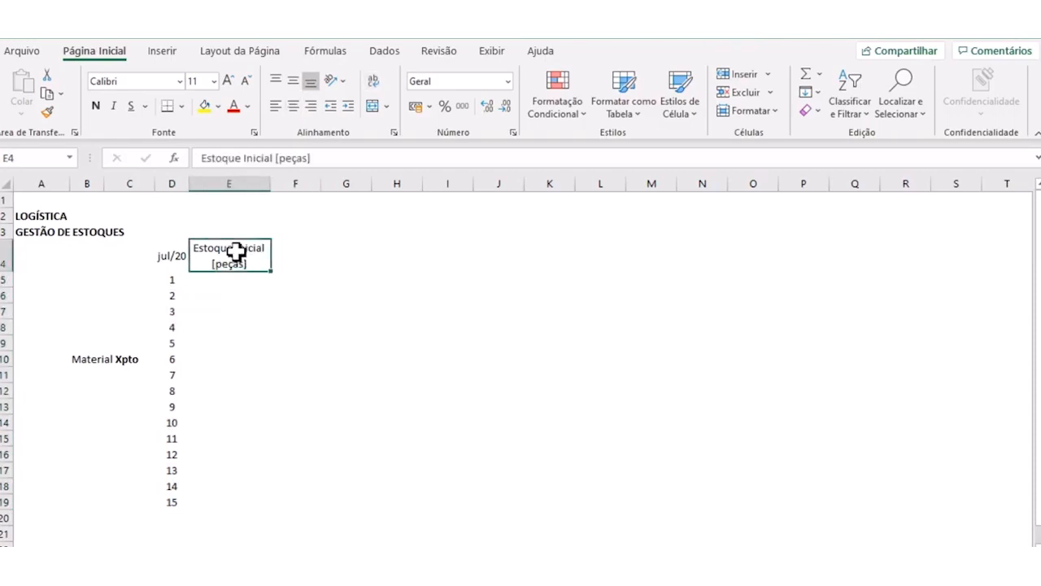
click(325, 253)
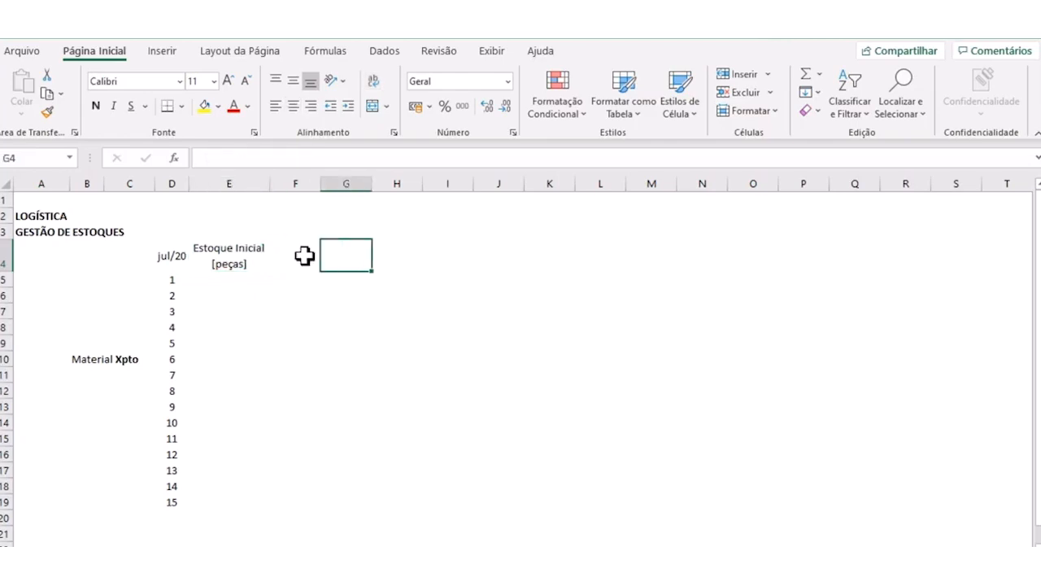
- Enter the header Recebimento in cell F4 and Consumo [peças] in cell G4
click(293, 257)
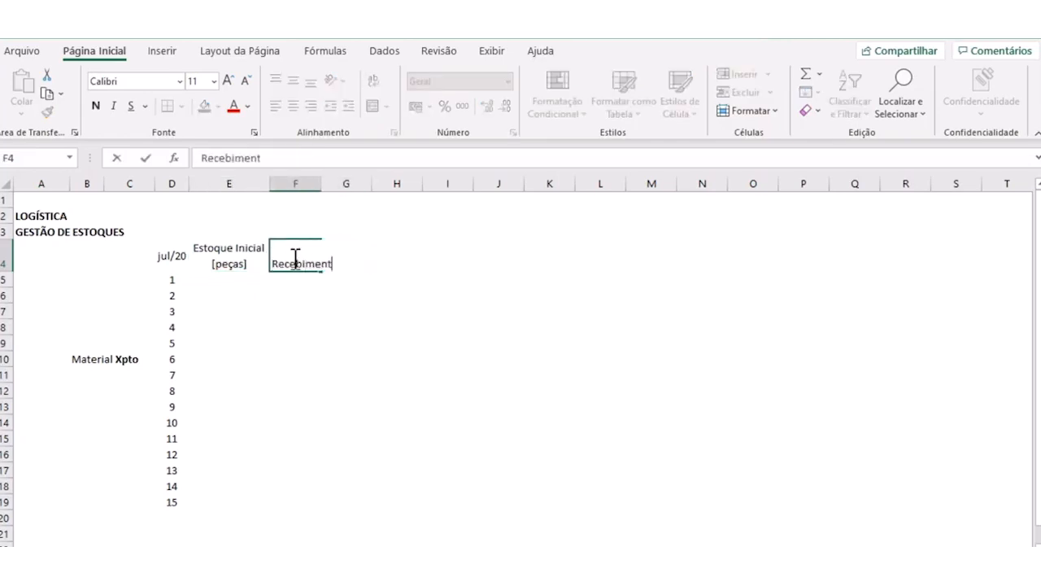
key(Return)
click(293, 258)
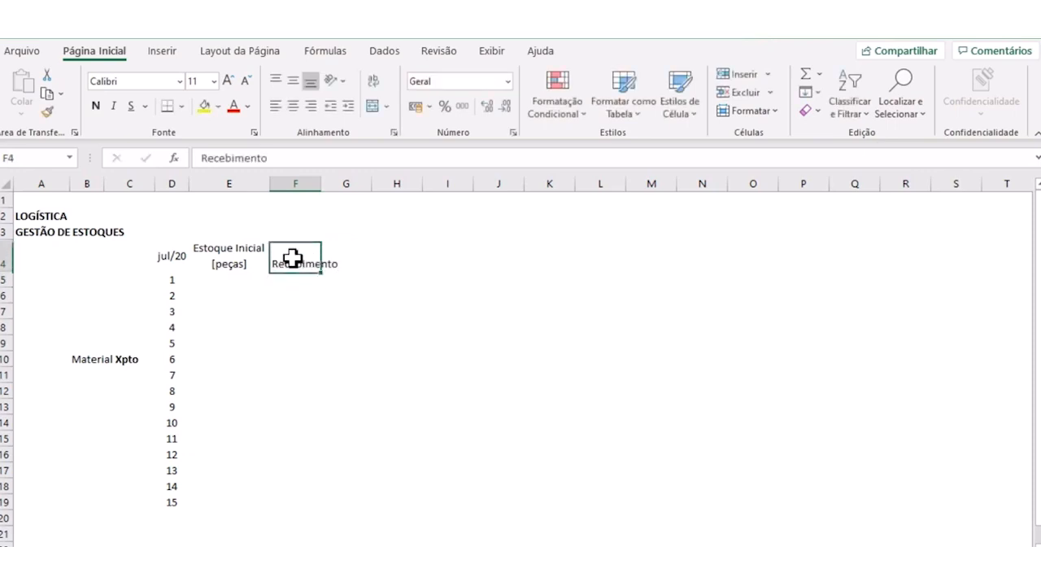
key(Right)
text(C)
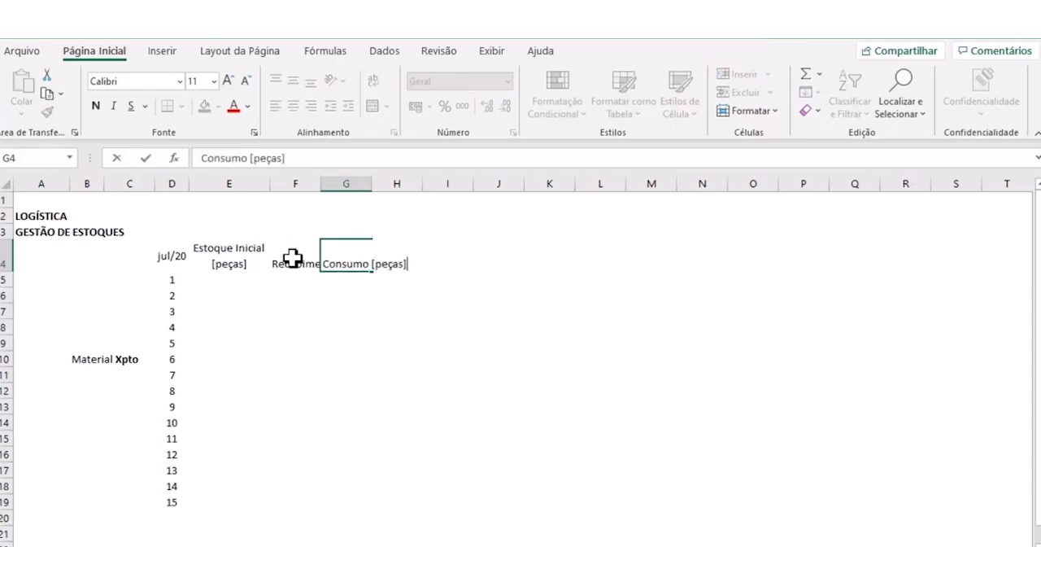
key(Return)
- Add the unit to the header in cell F4 so that it reads Recebimento [peças]
click(293, 258)
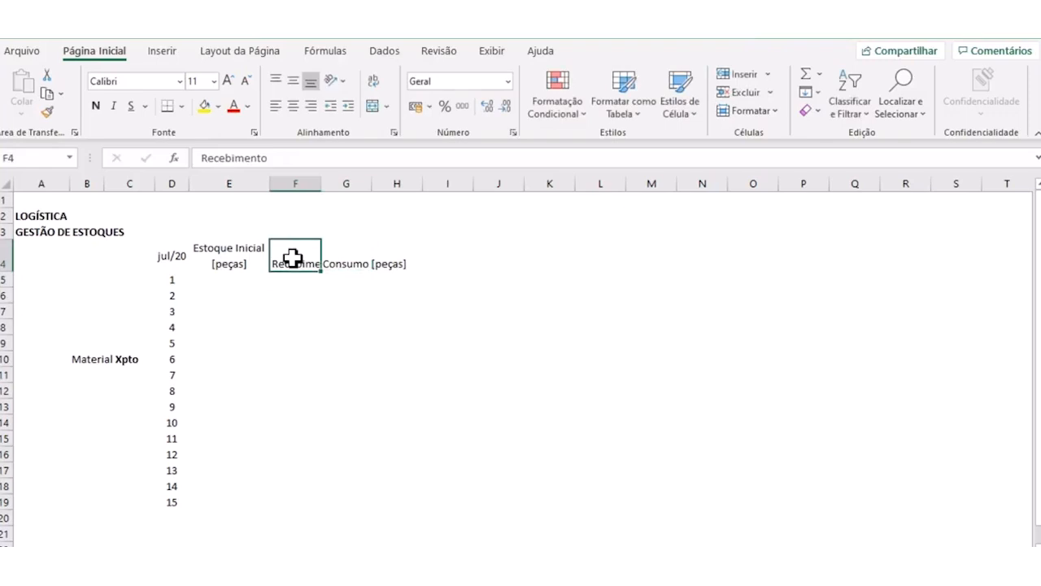
key(F2)
text([peças)
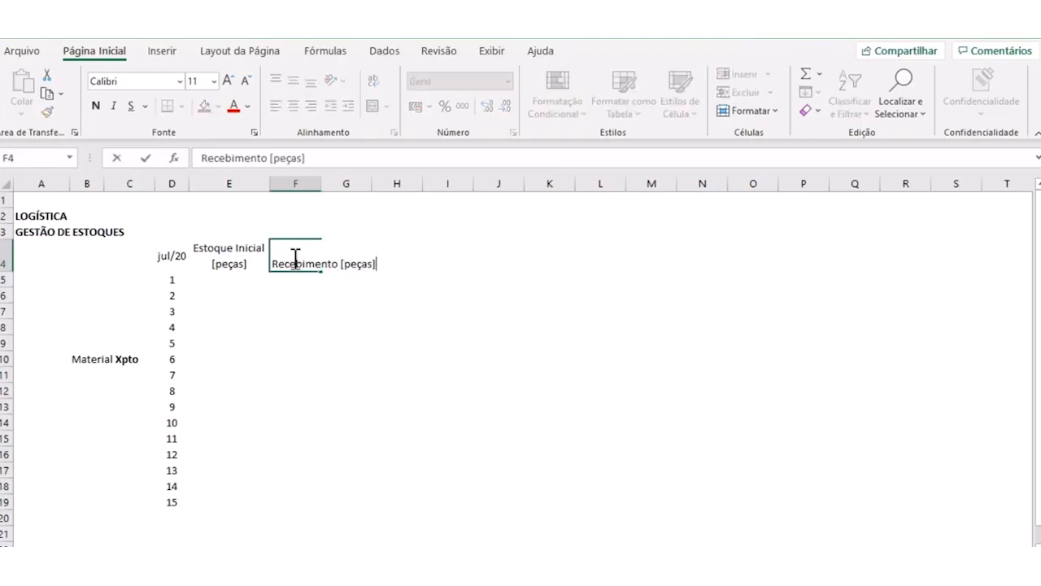
text(])
key(Return)
- Enter the header Estoque Final [peças] in cell H4
click(405, 263)
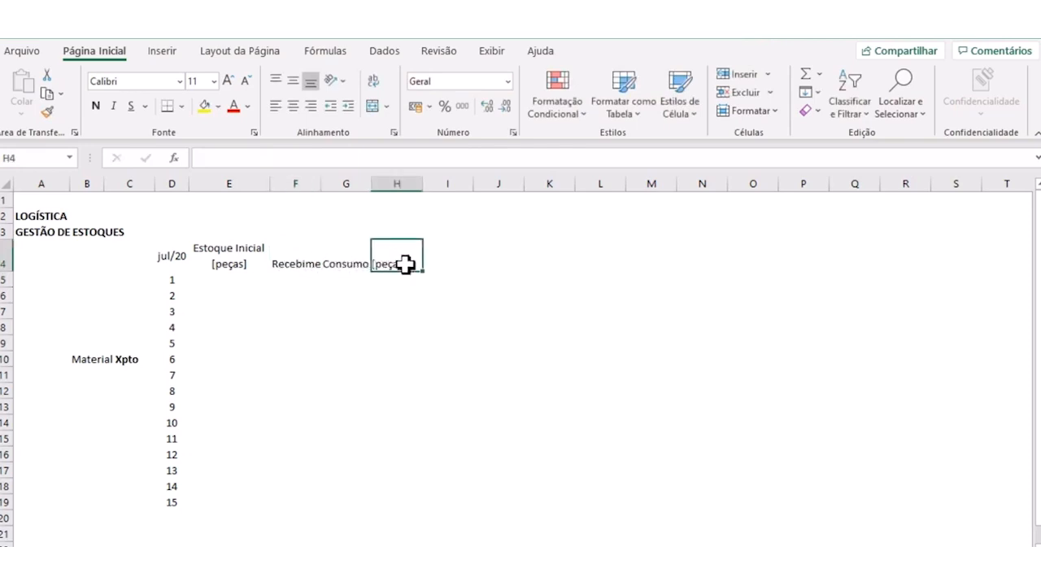
text(Estoque Final [)
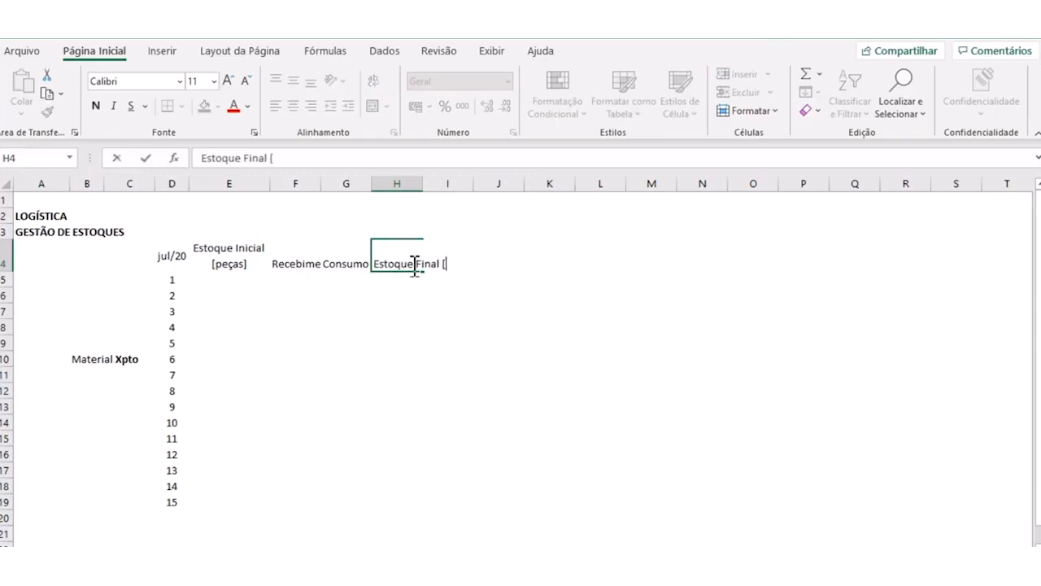
text(peças])
key(Return)
- Auto-fit columns F to I to the width of their contents
drag(319, 182, 447, 179)
double_click(422, 183)
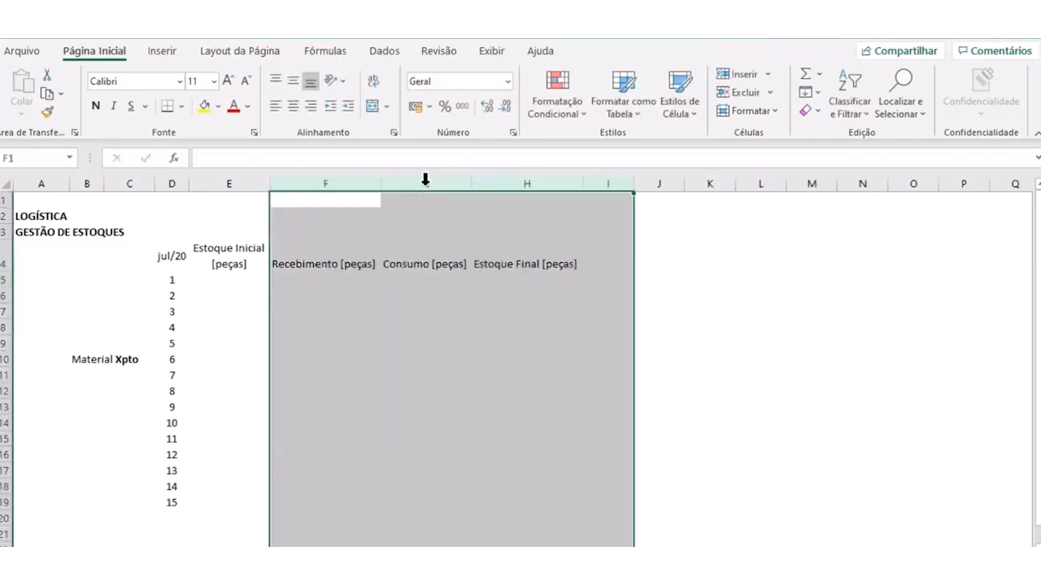
click(411, 309)
click(235, 244)
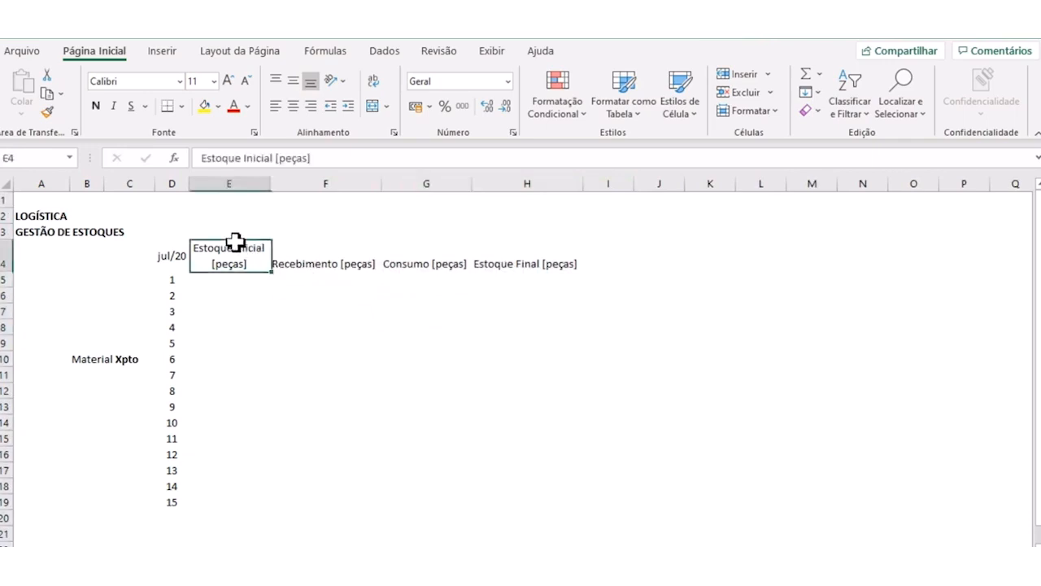
click(247, 316)
click(221, 252)
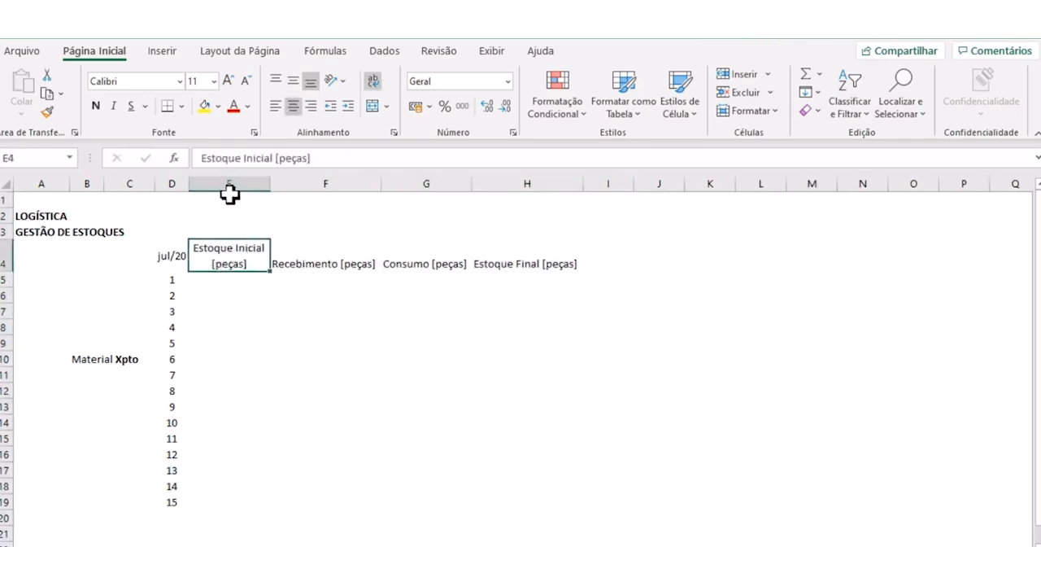
click(240, 284)
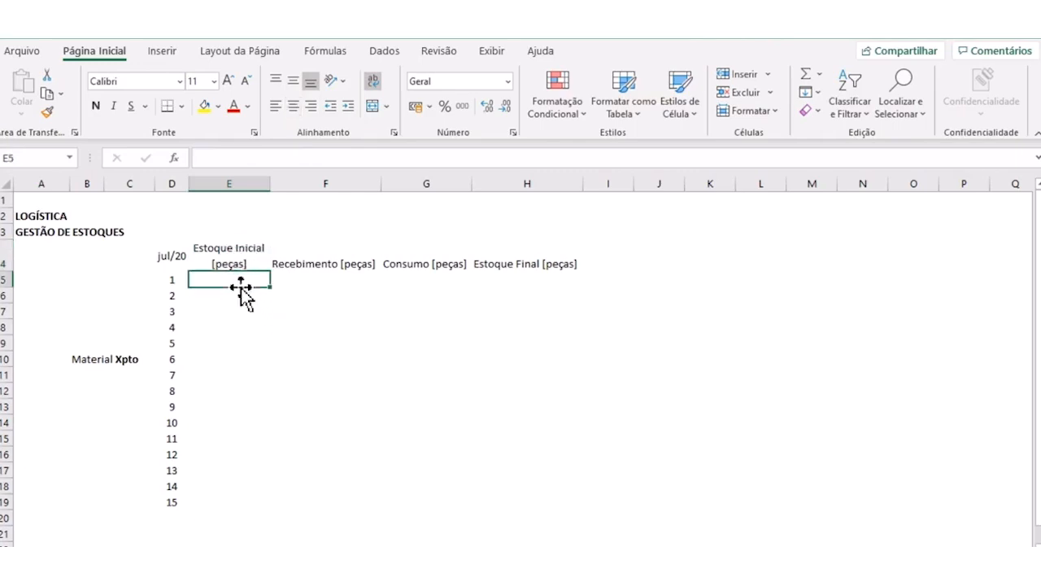
click(301, 261)
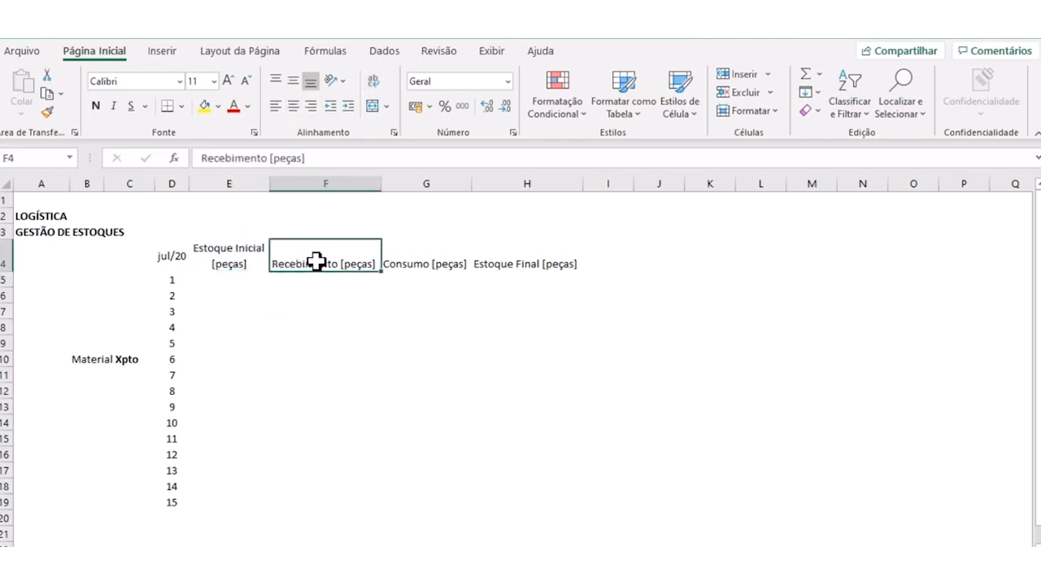
click(423, 264)
click(516, 266)
click(345, 261)
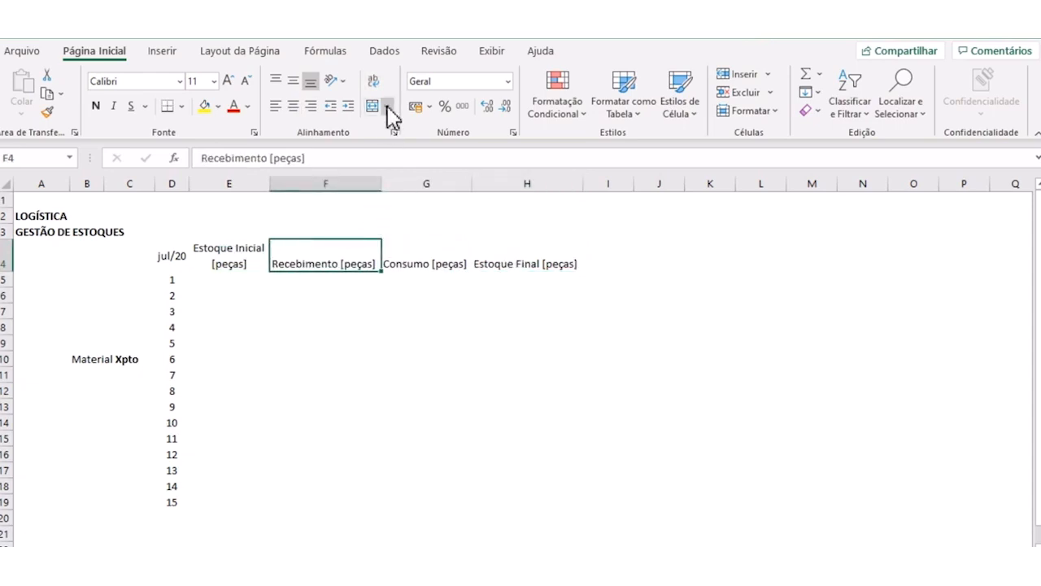
- Copy the formatting of header E4 onto F4:H4 and narrow columns F to H until their headers wrap onto two lines
click(242, 264)
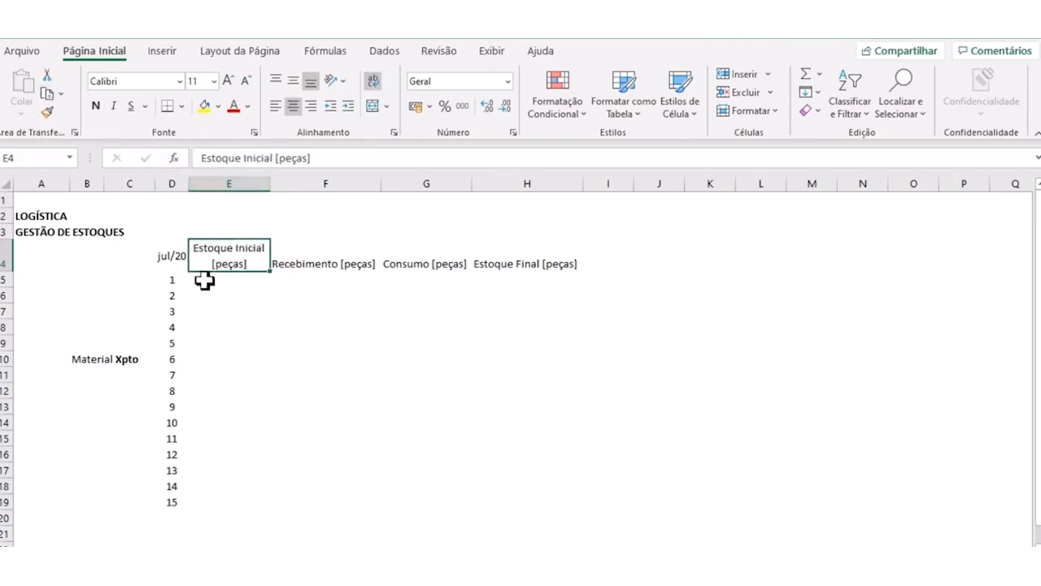
click(47, 112)
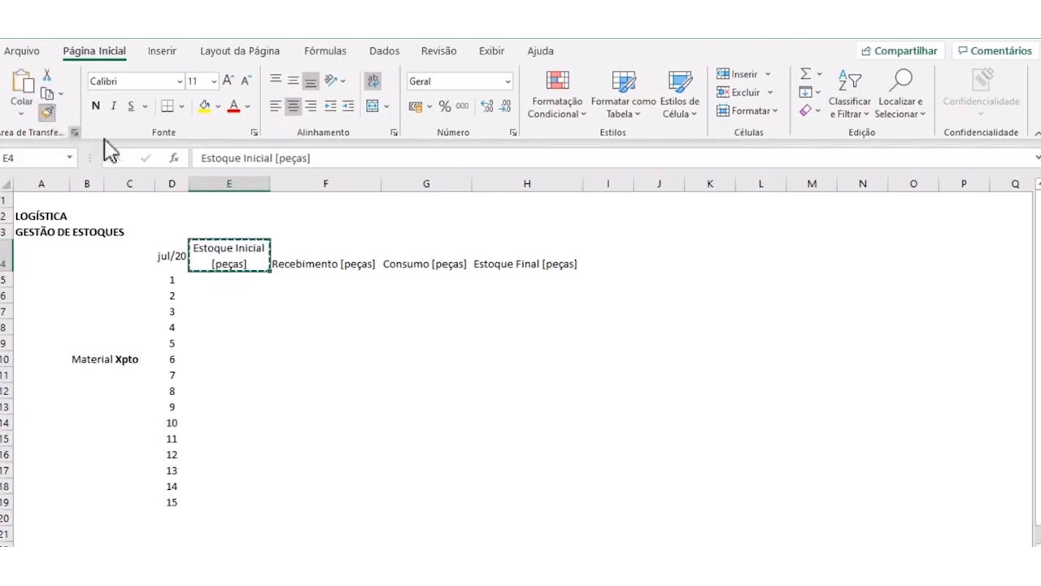
drag(325, 253, 528, 252)
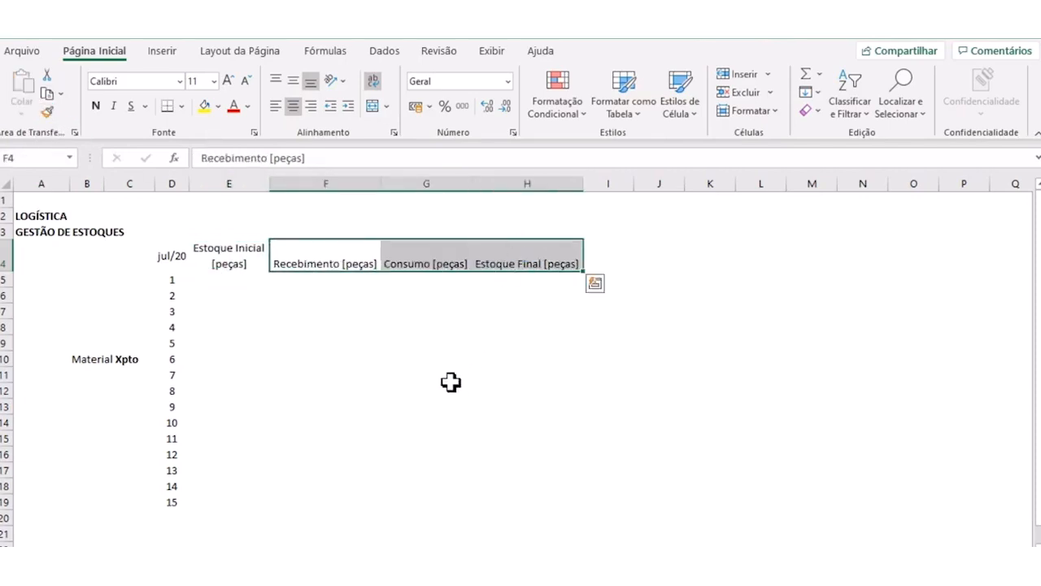
drag(349, 182, 414, 183)
click(399, 388)
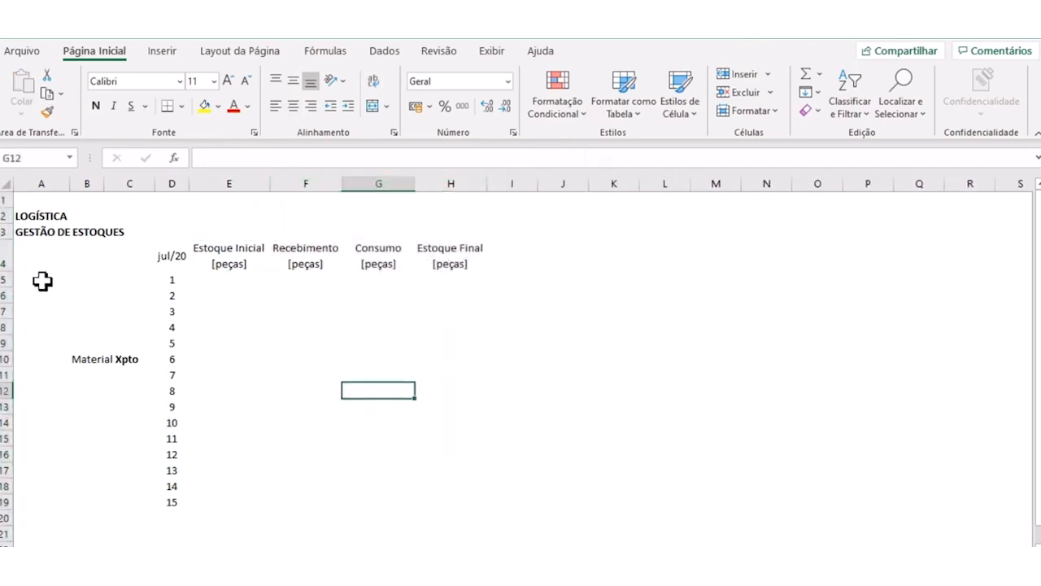
- Make the whole header row 4 bold
click(4, 254)
click(95, 105)
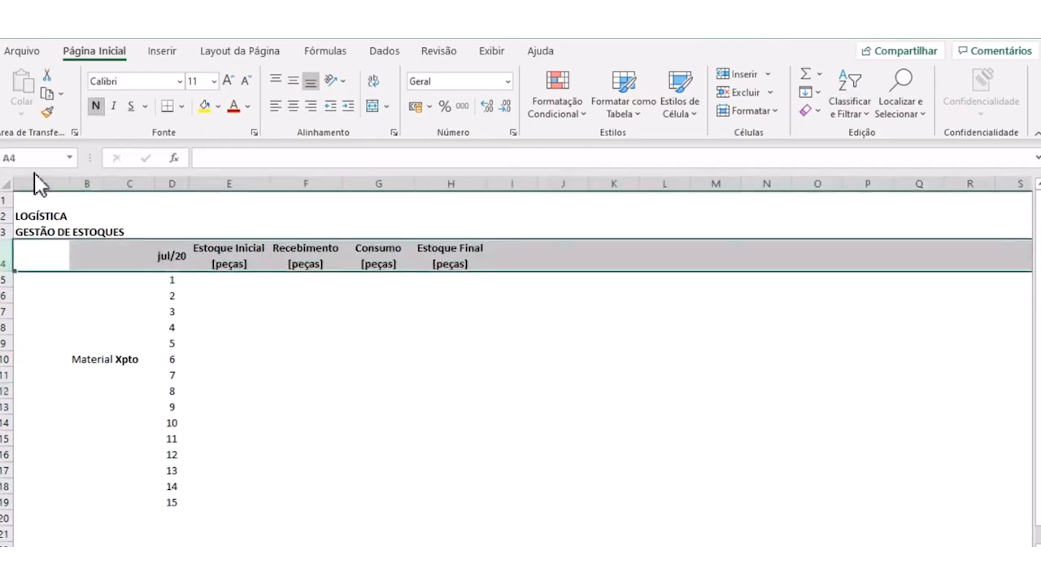
click(260, 328)
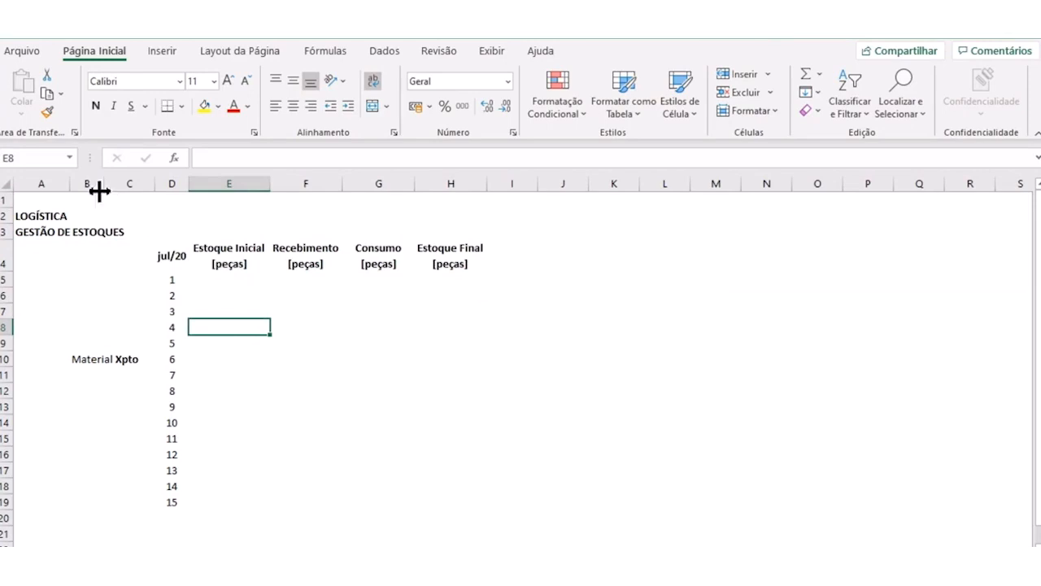
- Try narrower widths for columns B and C and undo both changes
mouse_move(101, 184)
mouse_down()
mouse_move(81, 186)
mouse_move(107, 184)
mouse_up()
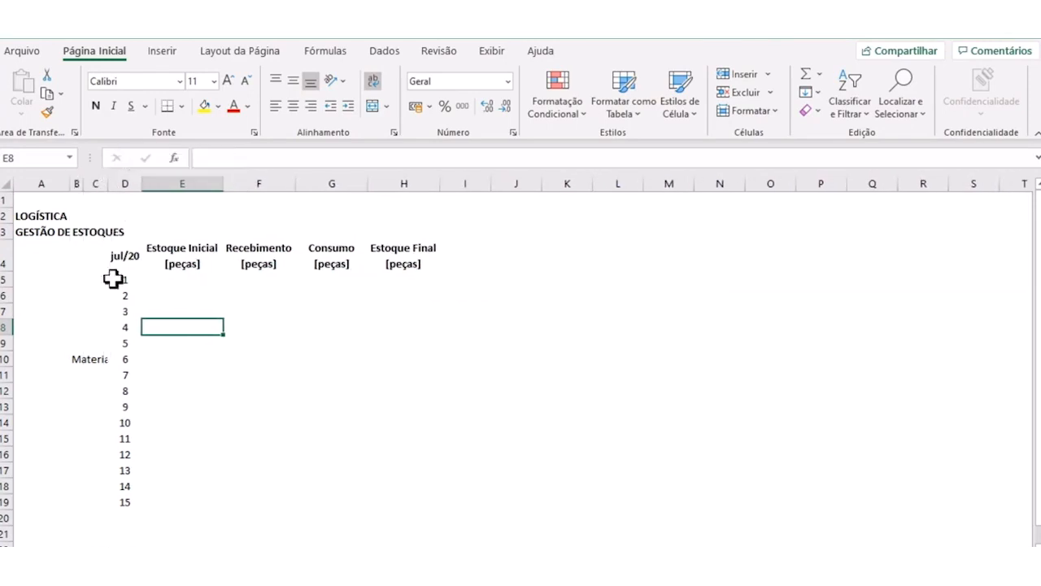
key(ctrl+z)
key(ctrl+z)
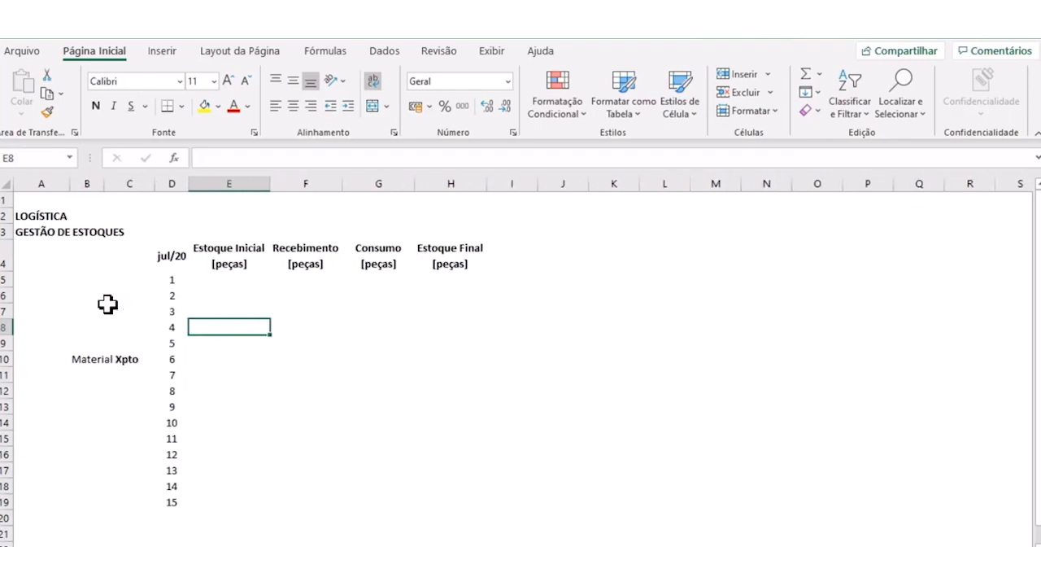
- Fill the header cells D4:H4 with the lightest grey theme colour
click(270, 419)
click(163, 260)
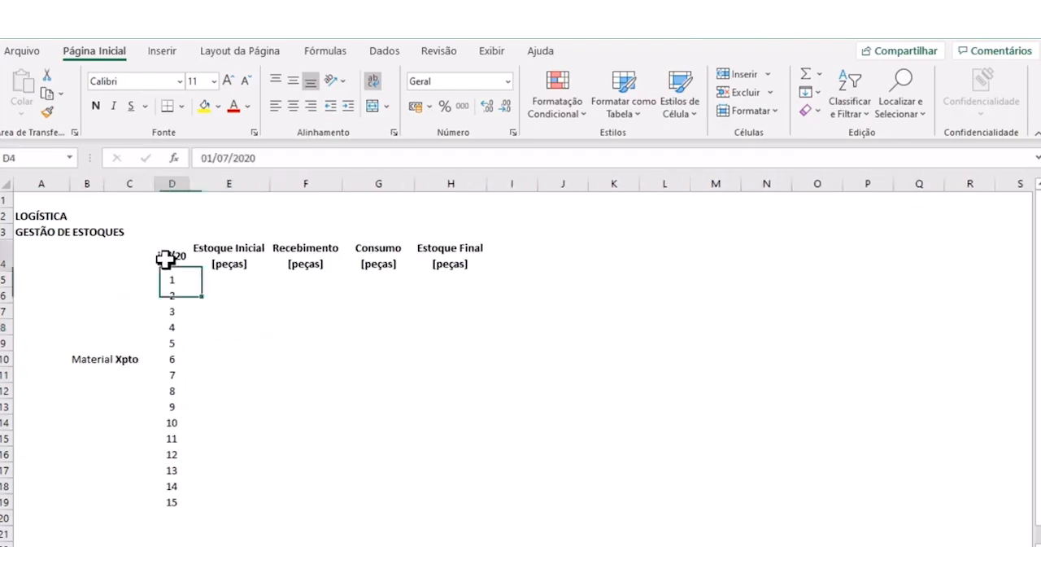
ctrl+click(218, 259)
drag(218, 259, 419, 258)
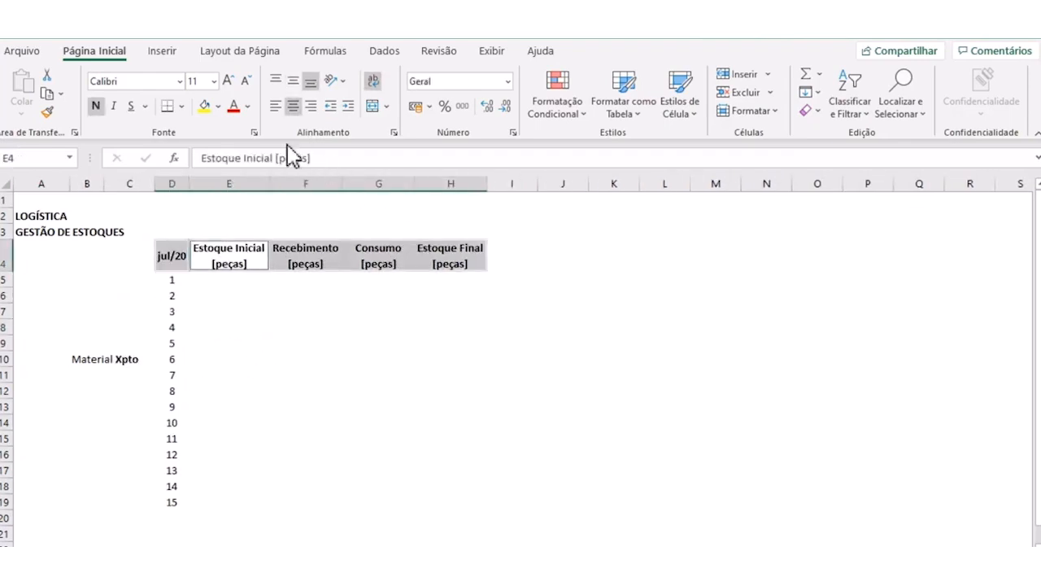
click(217, 106)
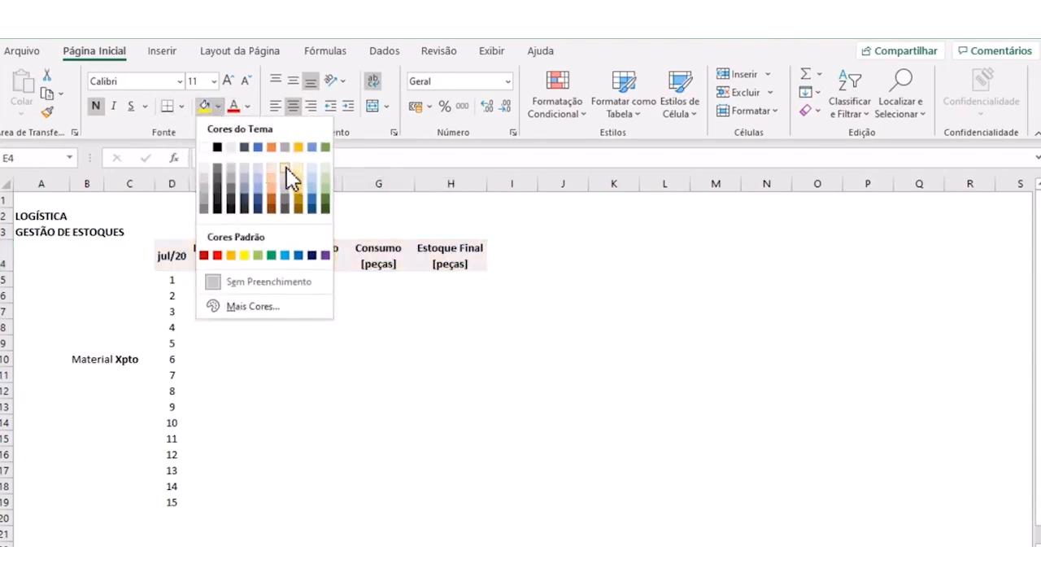
click(284, 167)
click(344, 370)
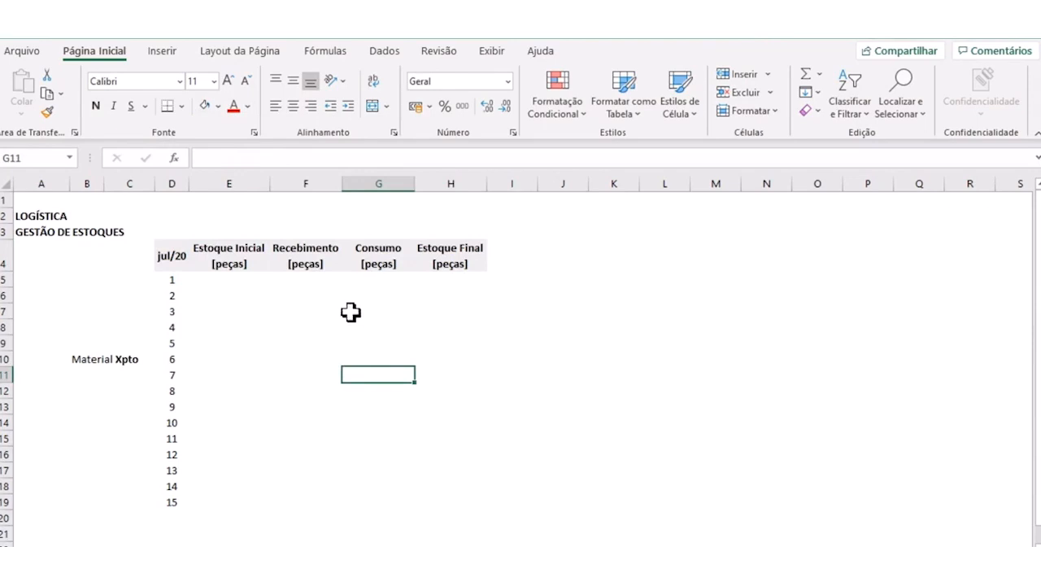
- Enter 4.500 as the Estoque Inicial for day 1 in cell E5
click(298, 407)
click(232, 283)
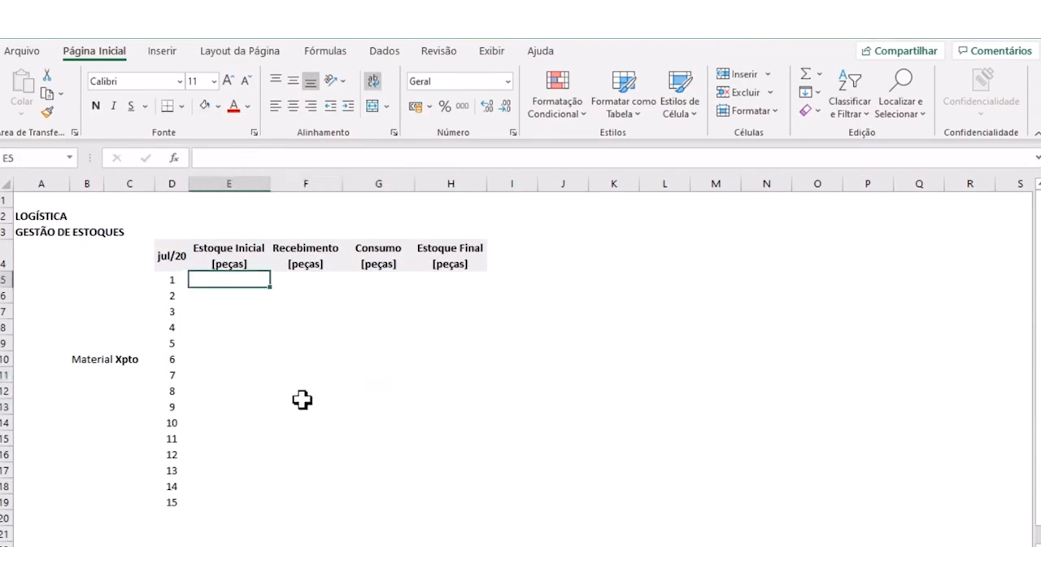
text(4.500)
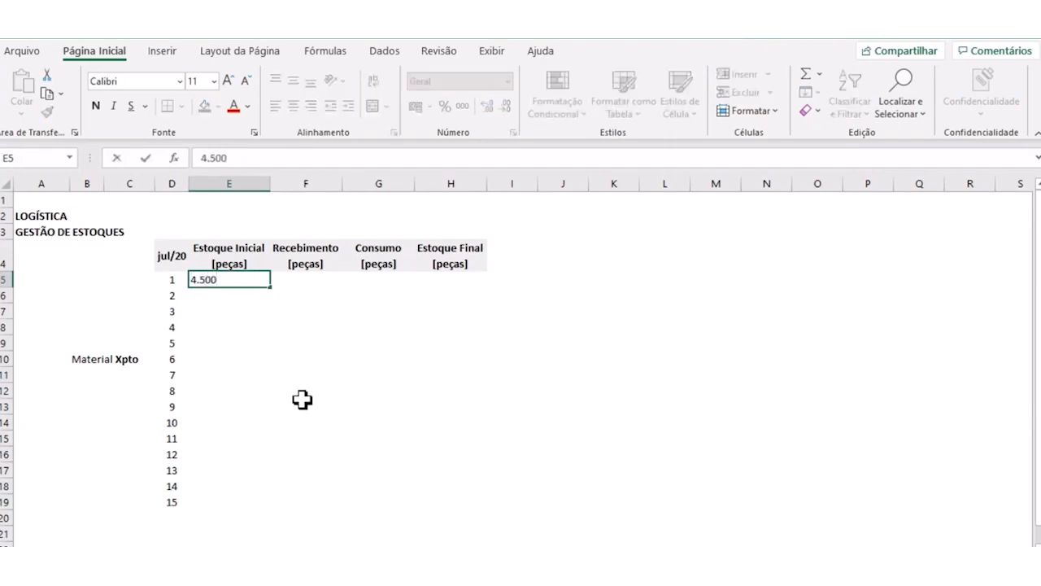
key(Tab)
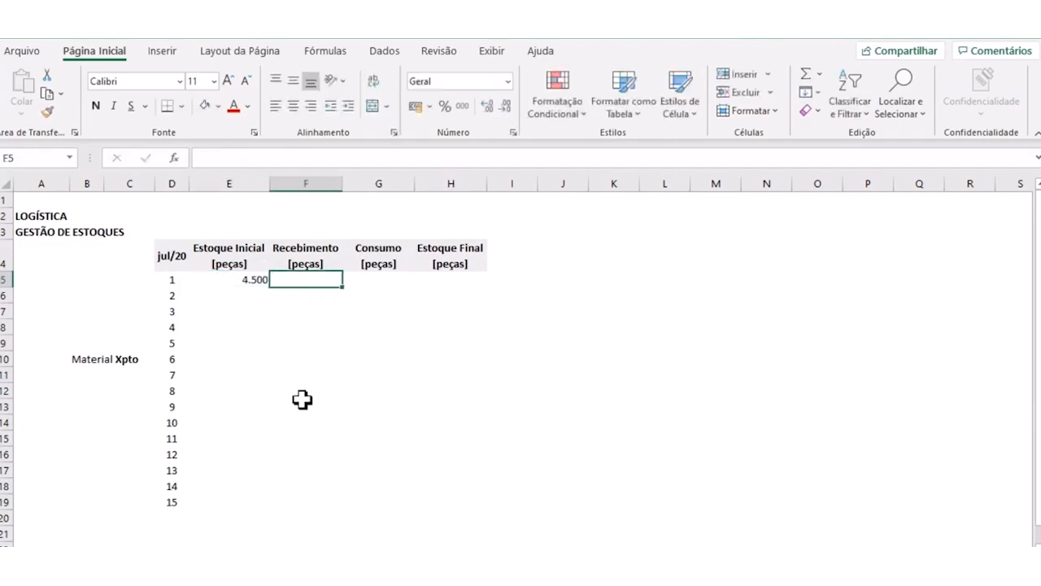
key(Left)
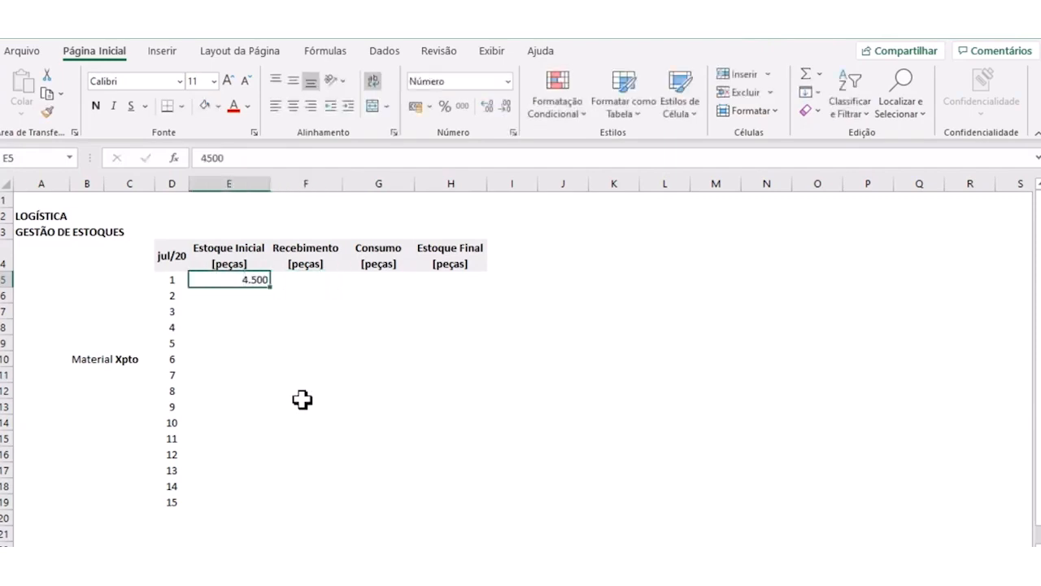
- Enter 1500 as the Recebimento for day 1 in cell F5
click(309, 285)
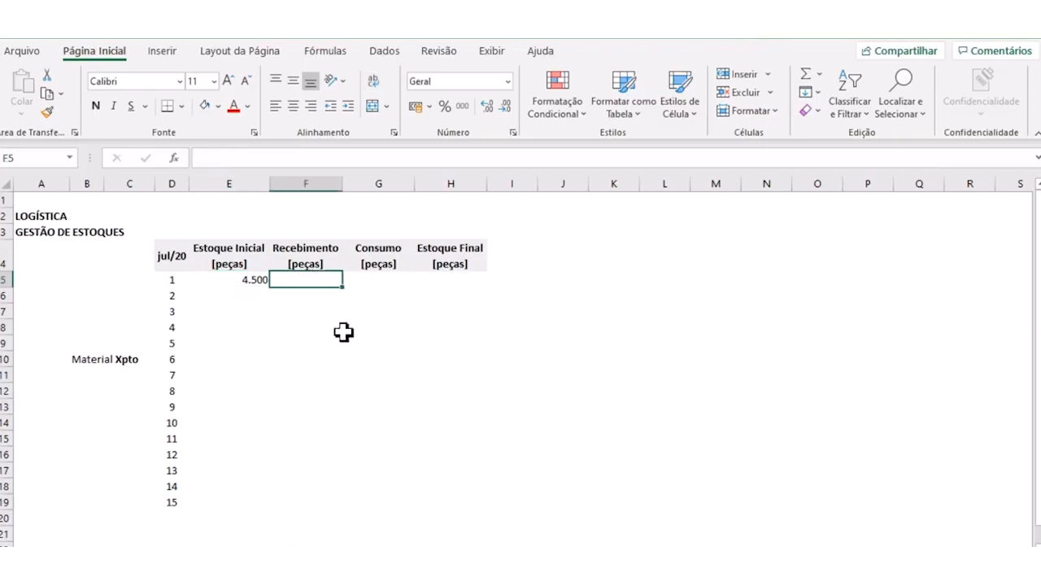
text(1500)
key(Tab)
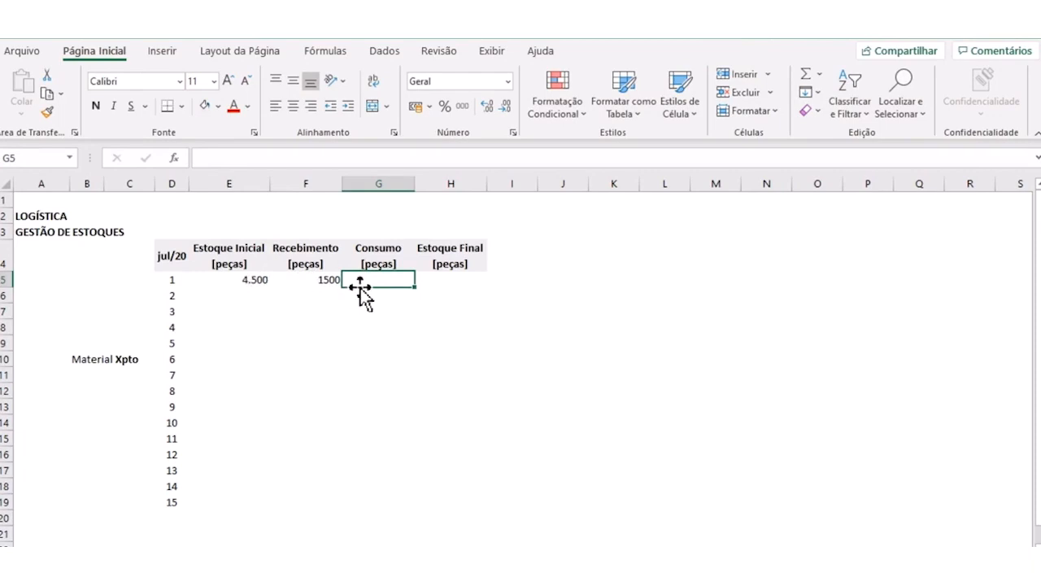
- Enter 300 as the Consumo for day 1 in cell G5
text(300)
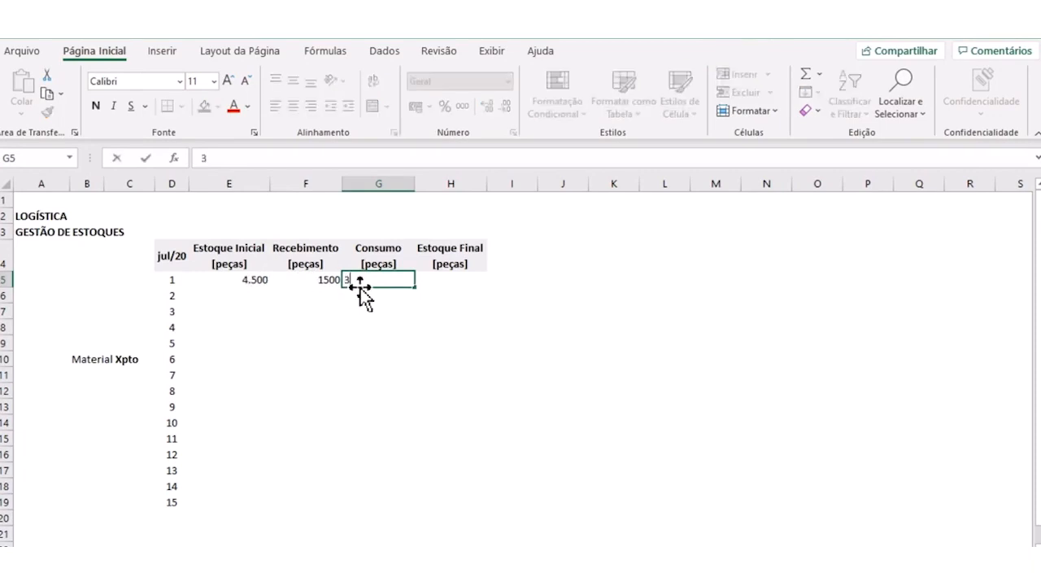
key(Return)
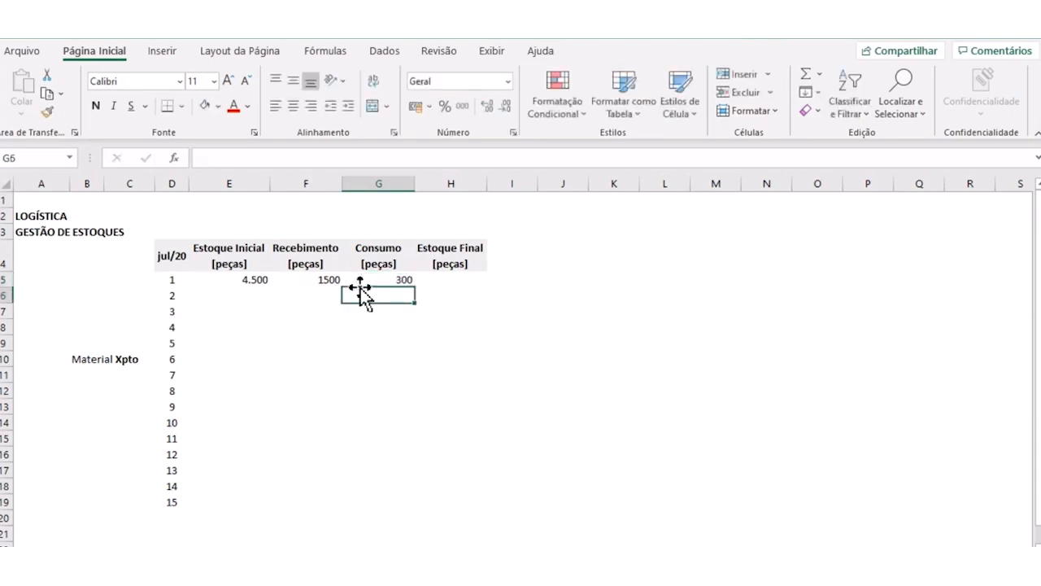
click(447, 281)
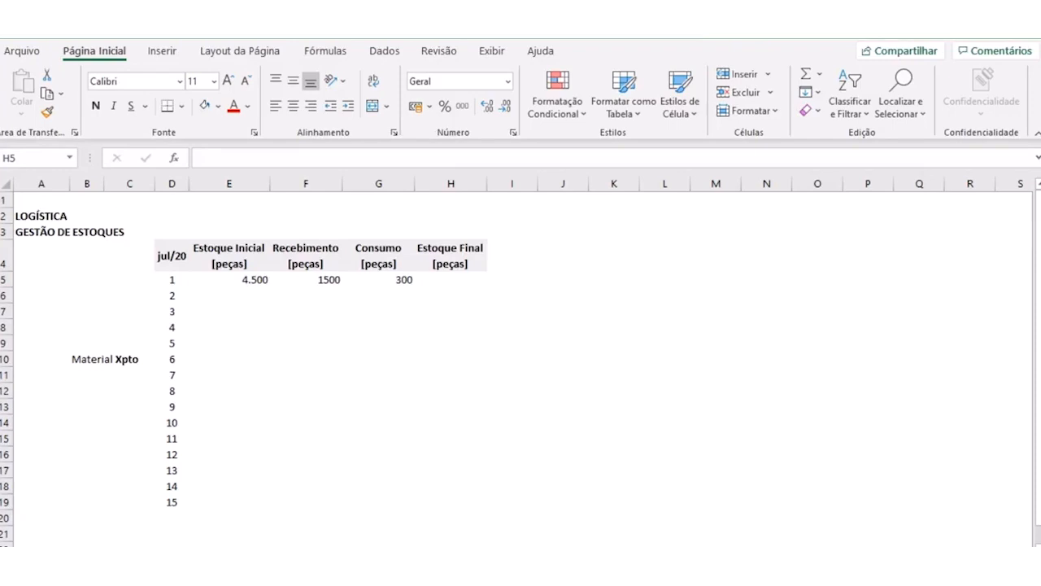
click(305, 322)
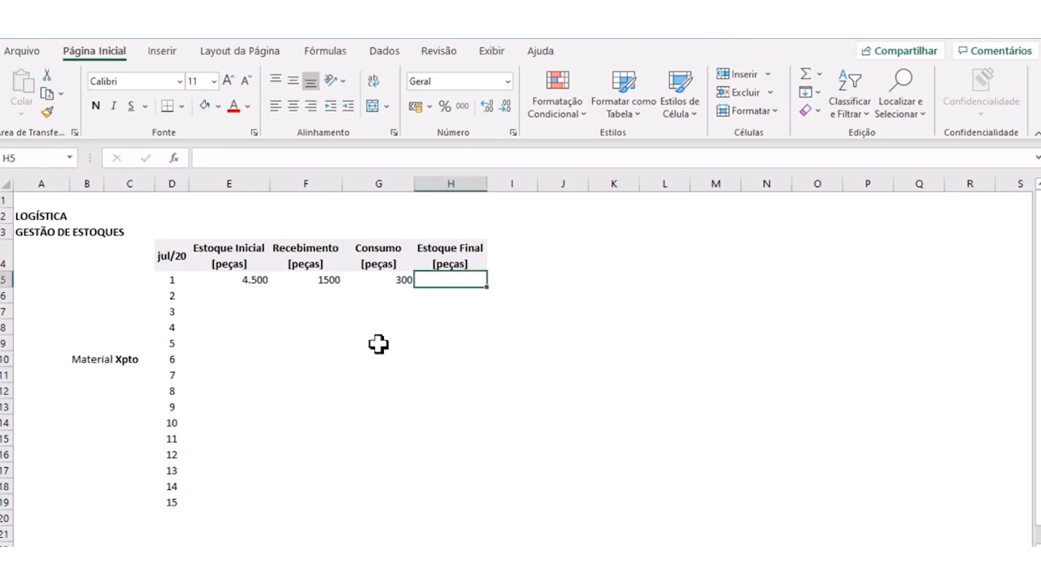
click(318, 310)
click(242, 281)
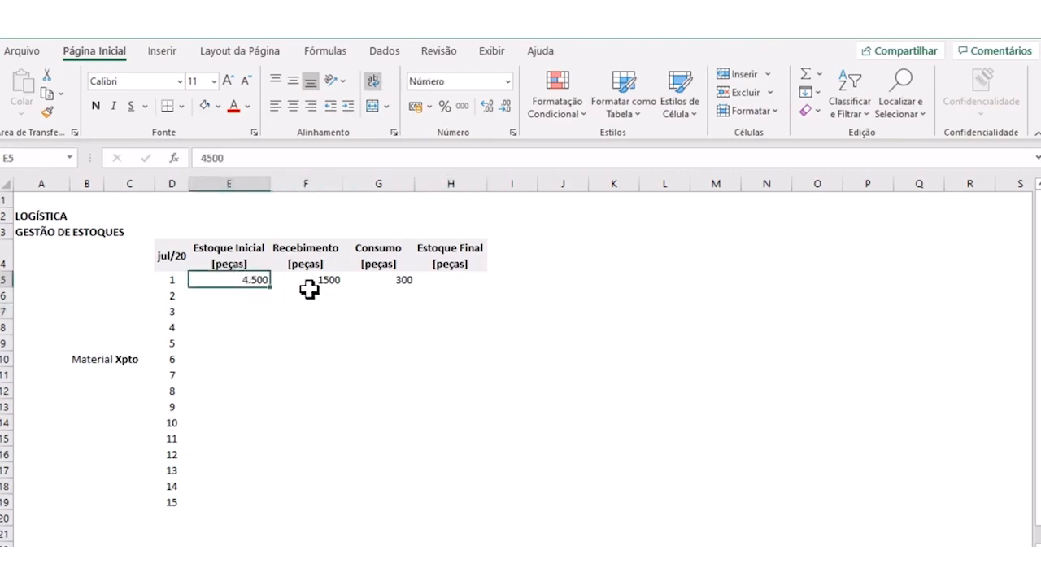
click(322, 280)
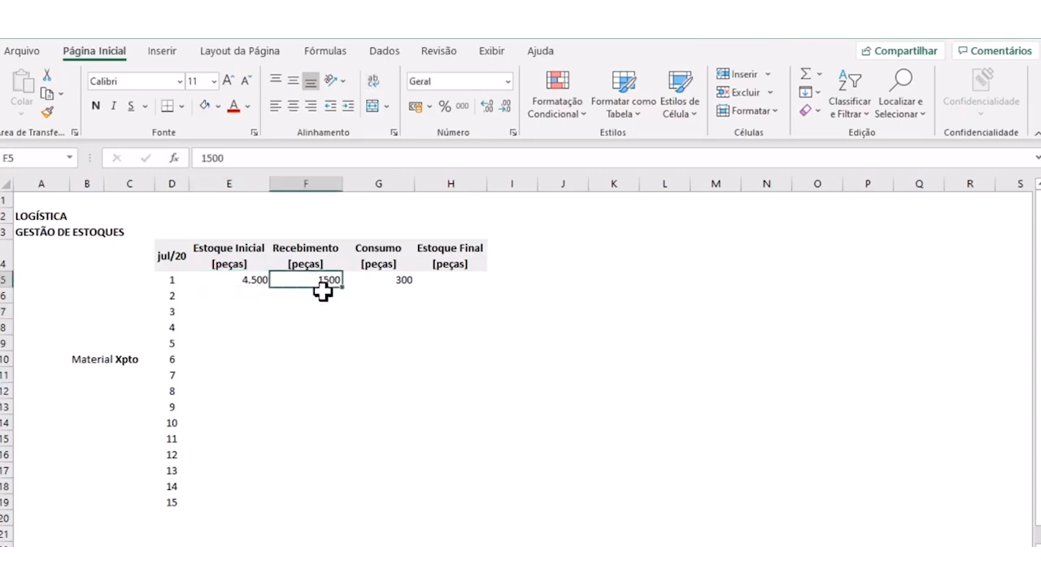
click(386, 280)
click(453, 278)
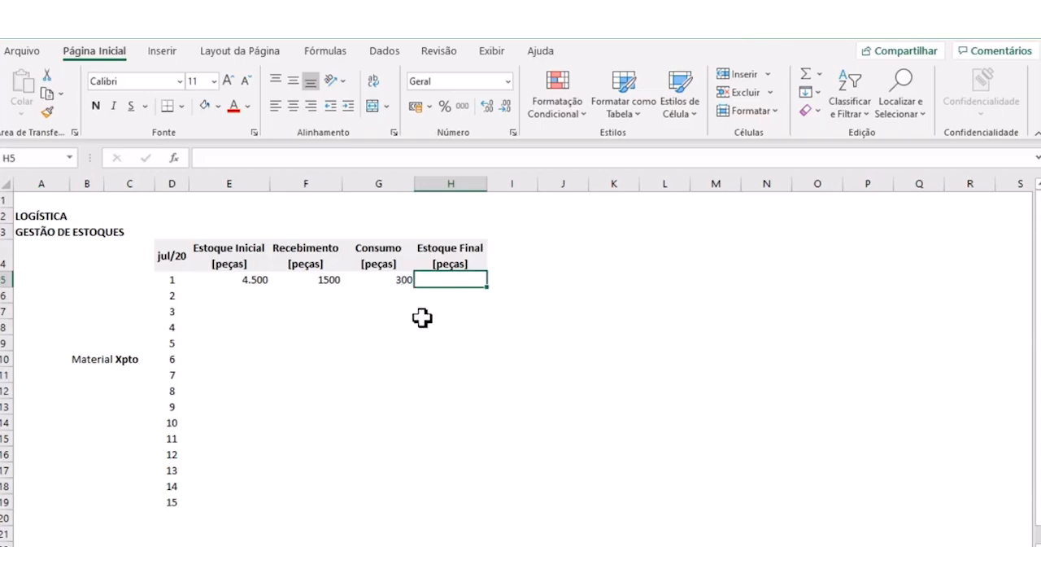
click(445, 342)
- Build the day 1 Estoque Final formula =E5+F5-G5 in cell H5 by referencing the row's stock, receipt and consumption cells
click(434, 280)
text(=)
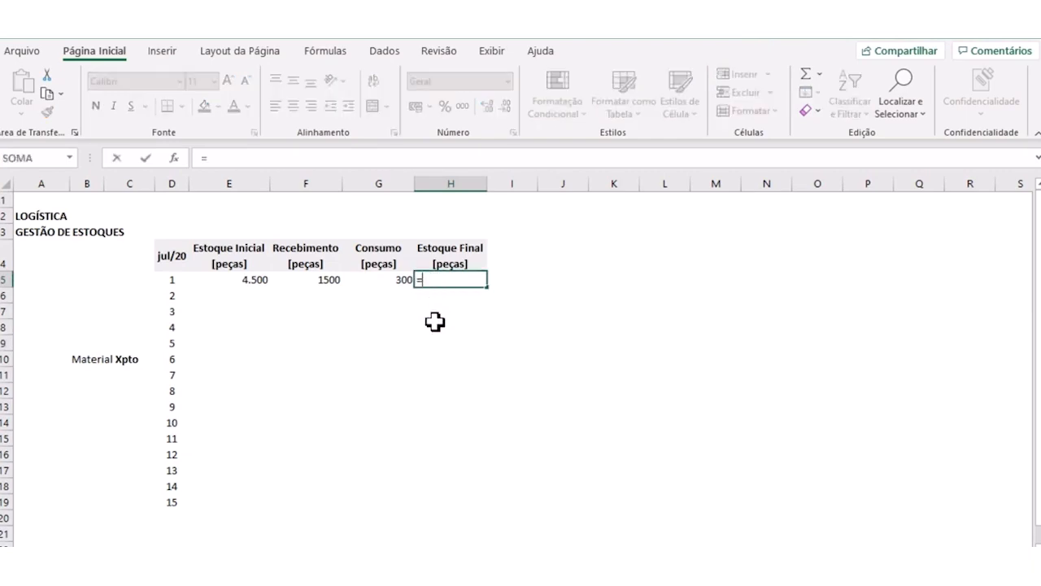
click(249, 283)
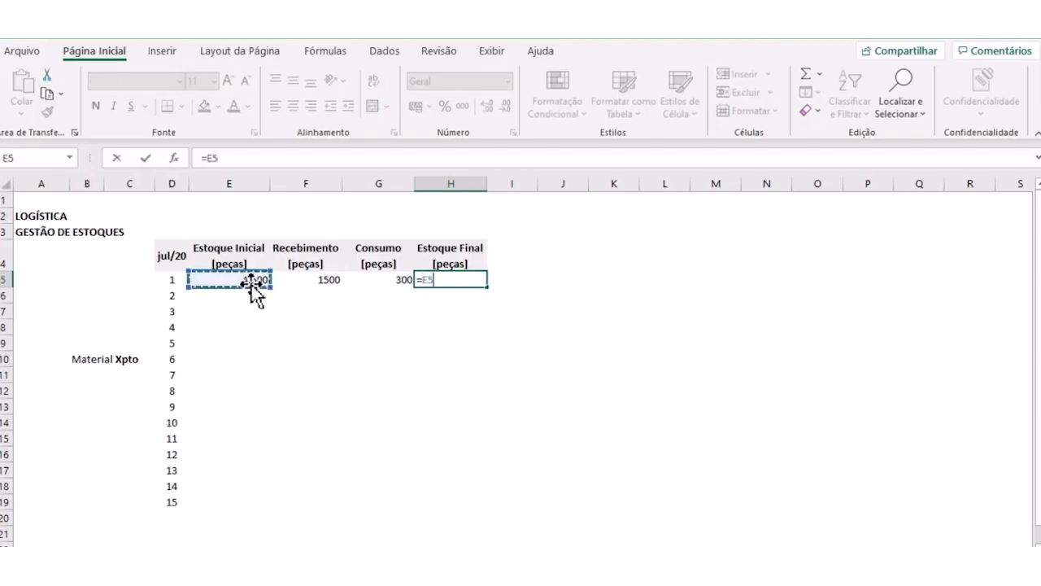
text(+)
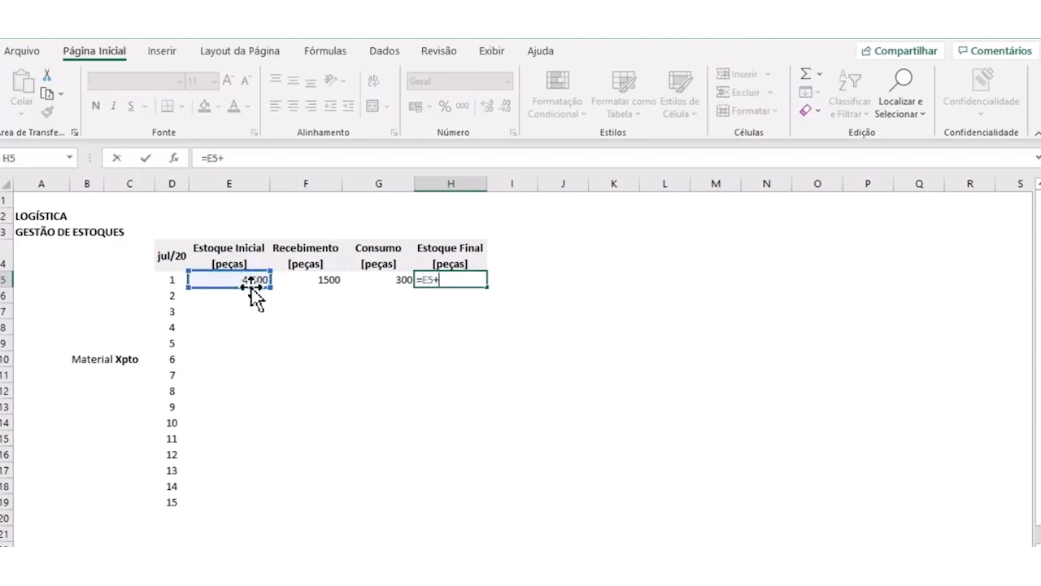
click(306, 280)
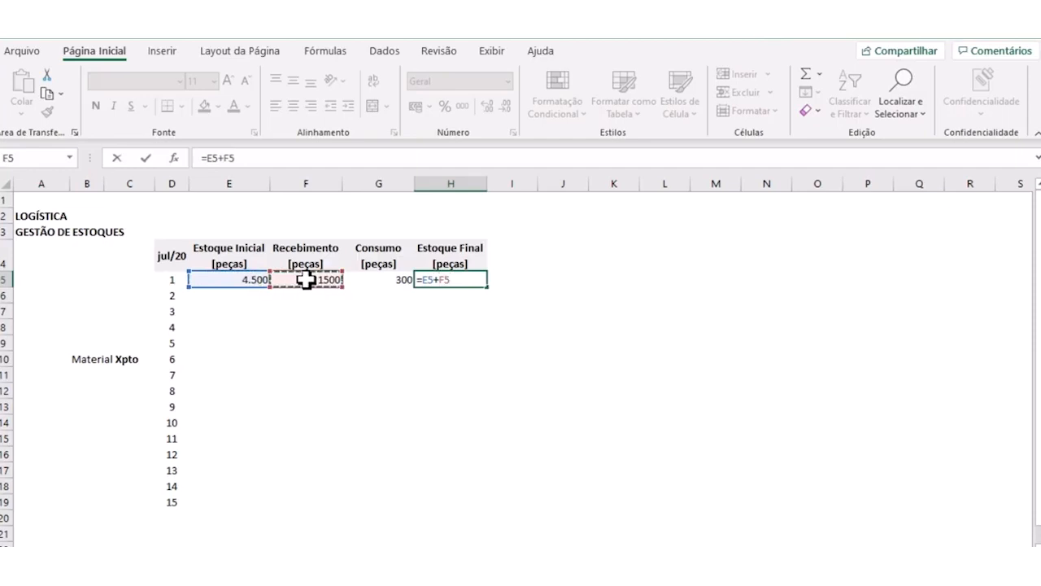
text(-)
click(365, 279)
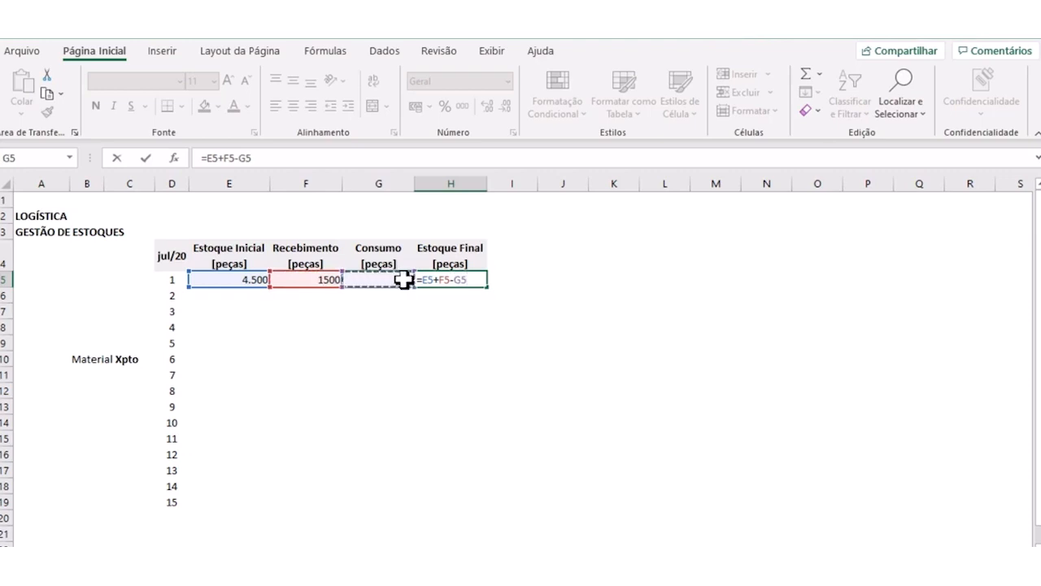
- Group the sum in parentheses so the H5 formula reads =(E5+F5)-G5, and commit it
click(440, 283)
click(420, 280)
text(()
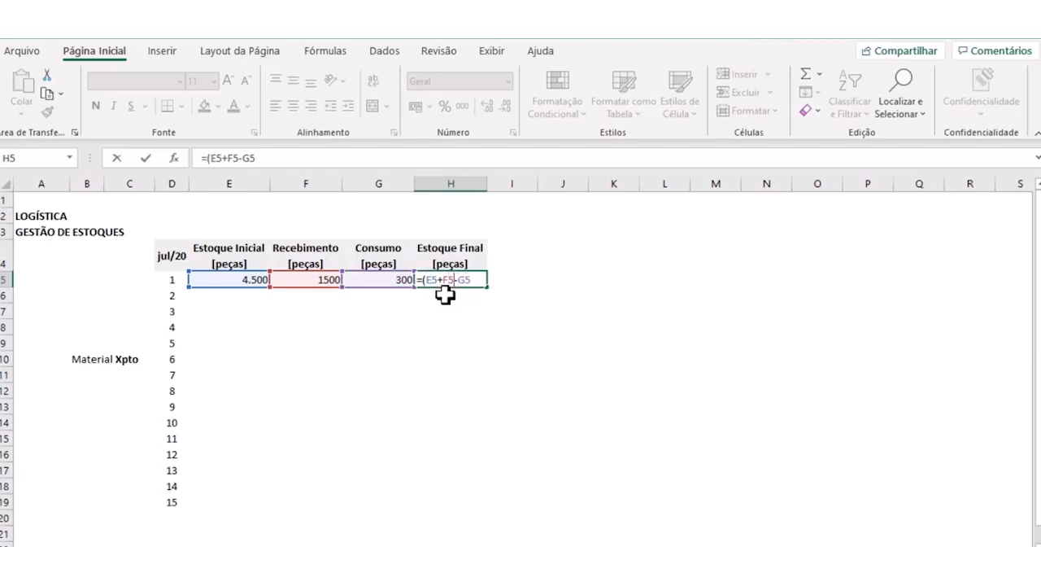
text())
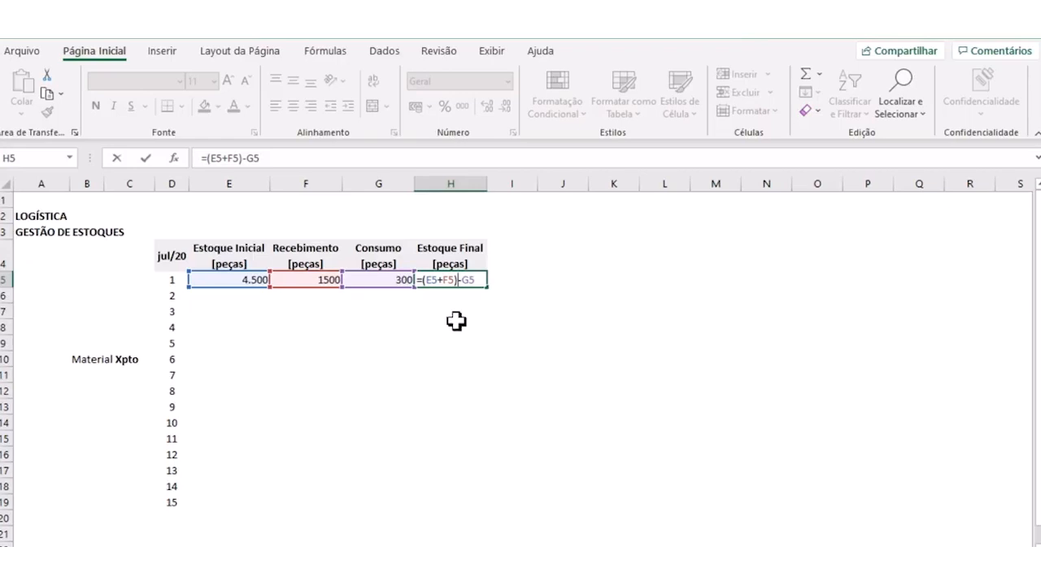
key(Return)
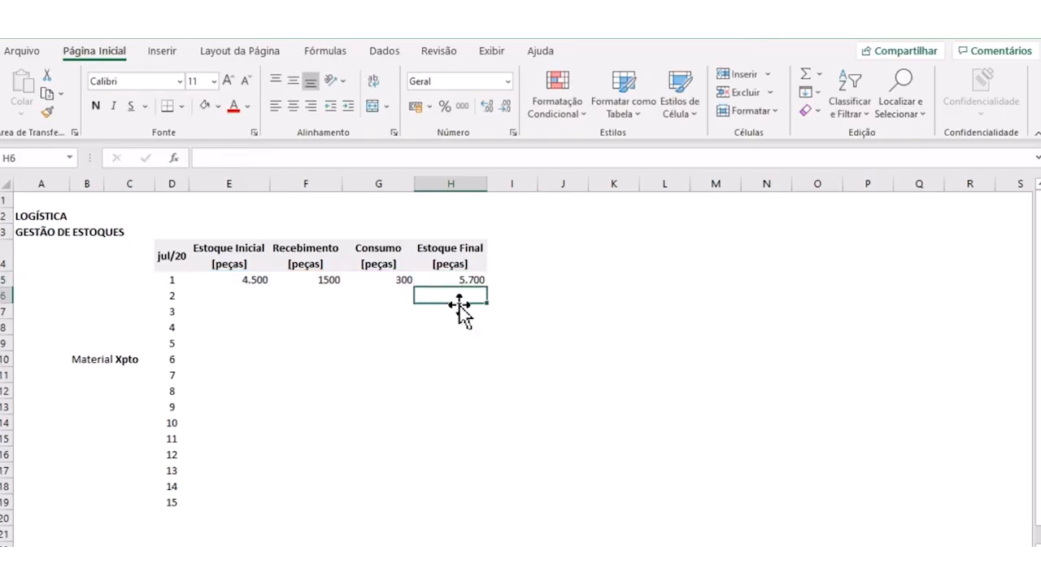
- Centre the day 1 values in cells E5:H5 horizontally and vertically
click(453, 279)
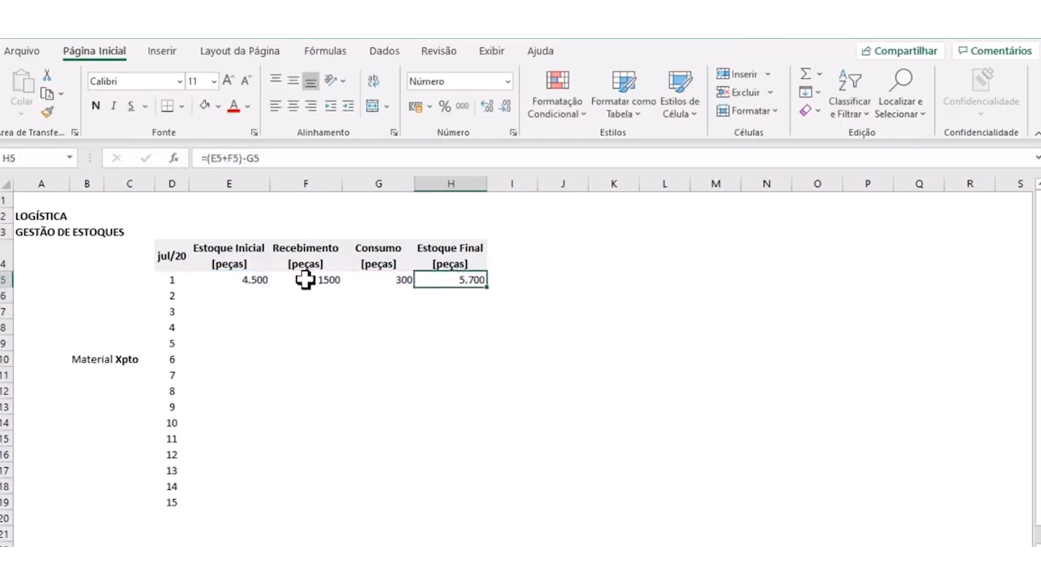
drag(225, 284, 440, 283)
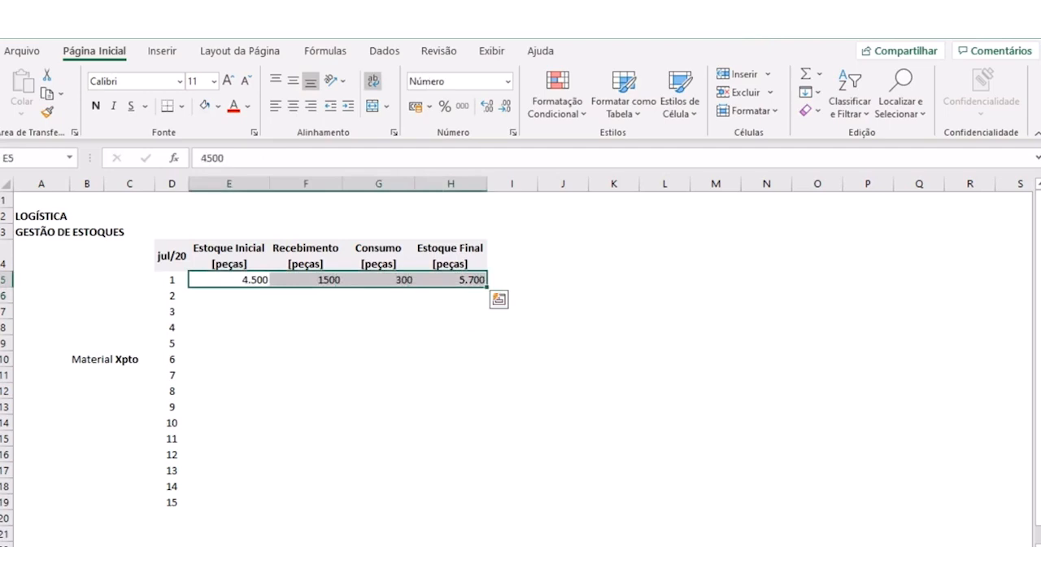
click(253, 344)
drag(224, 282, 431, 283)
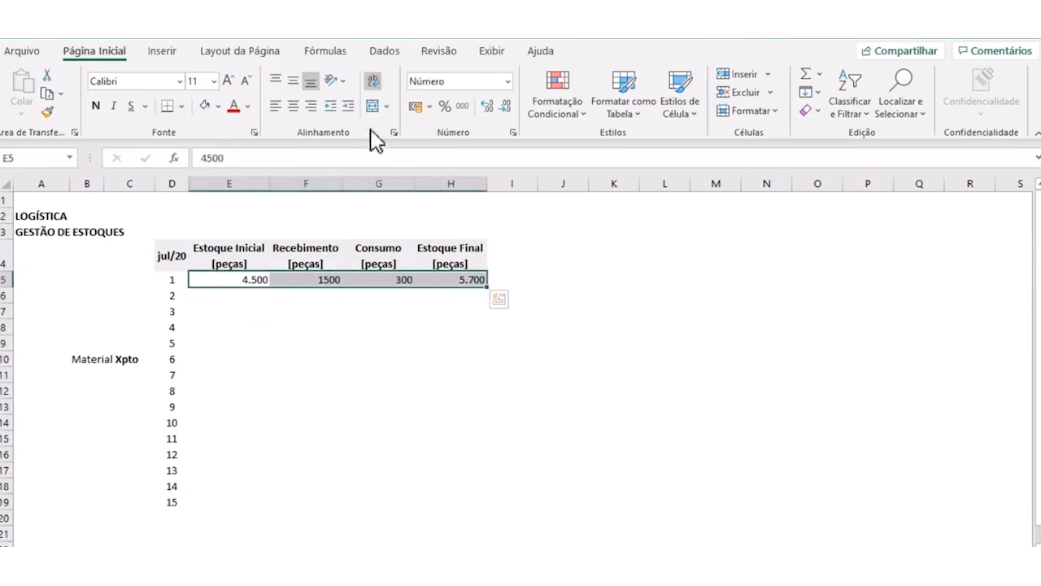
click(293, 106)
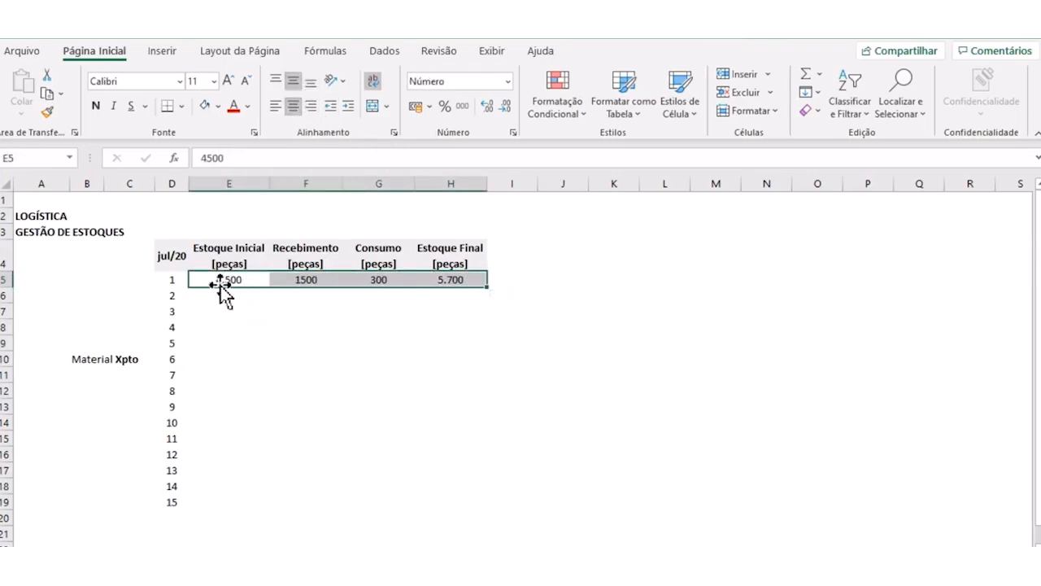
click(273, 358)
- Copy the number formatting of cell E5 onto the Recebimento and Consumo values in F5:G5 with Format Painter
click(230, 273)
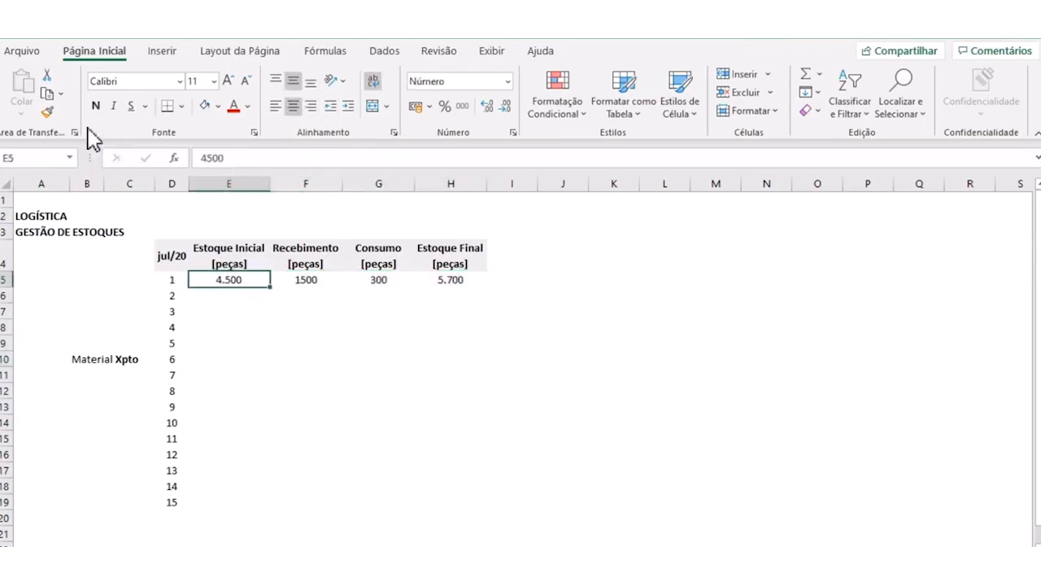
click(46, 112)
drag(290, 278, 406, 281)
click(389, 344)
click(231, 281)
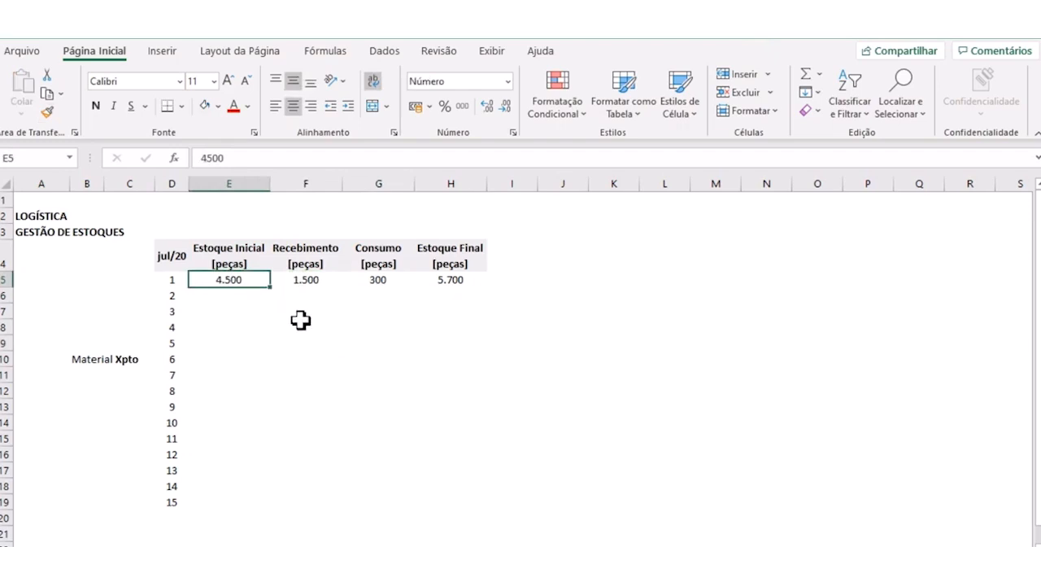
click(307, 277)
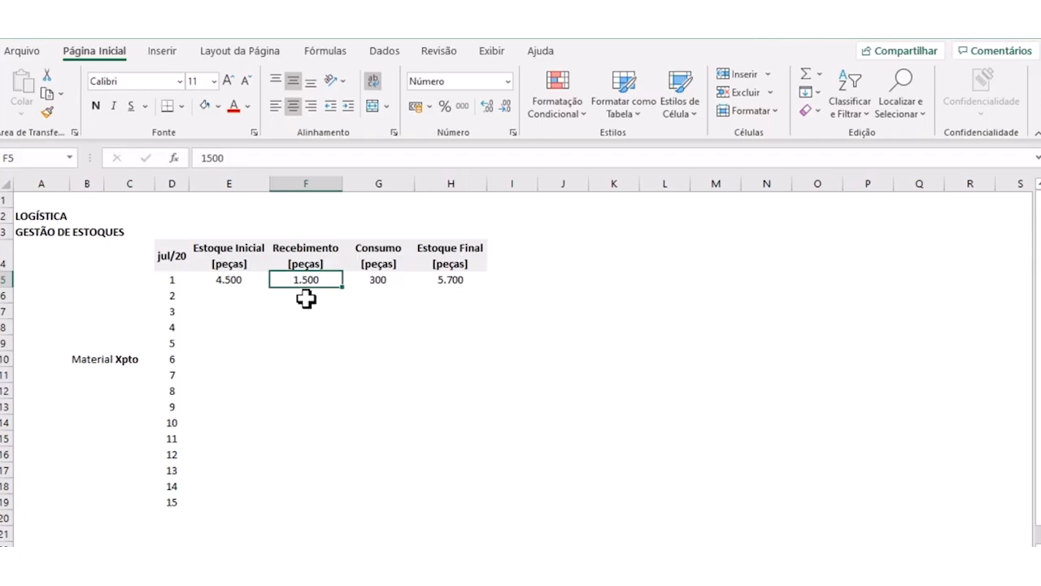
click(375, 279)
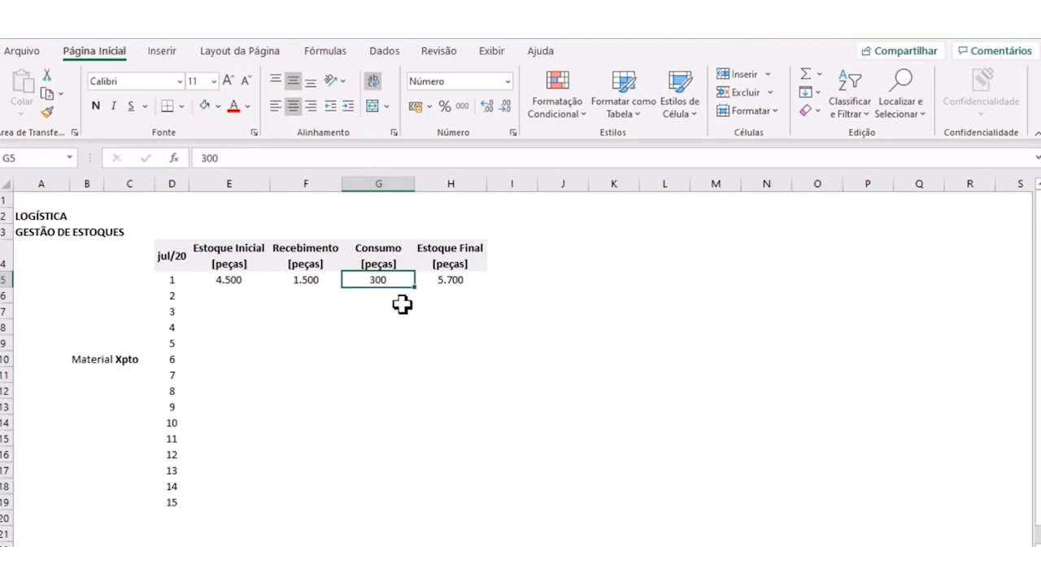
- Fill the day 1 Estoque Final cell H5 and its header H4 with the lightest green theme colour
click(453, 278)
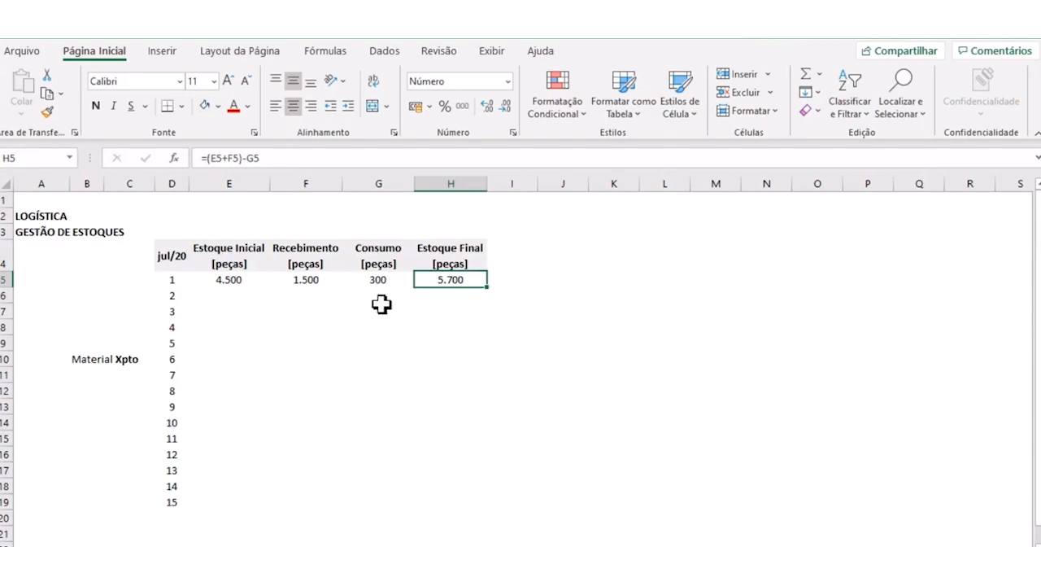
click(219, 107)
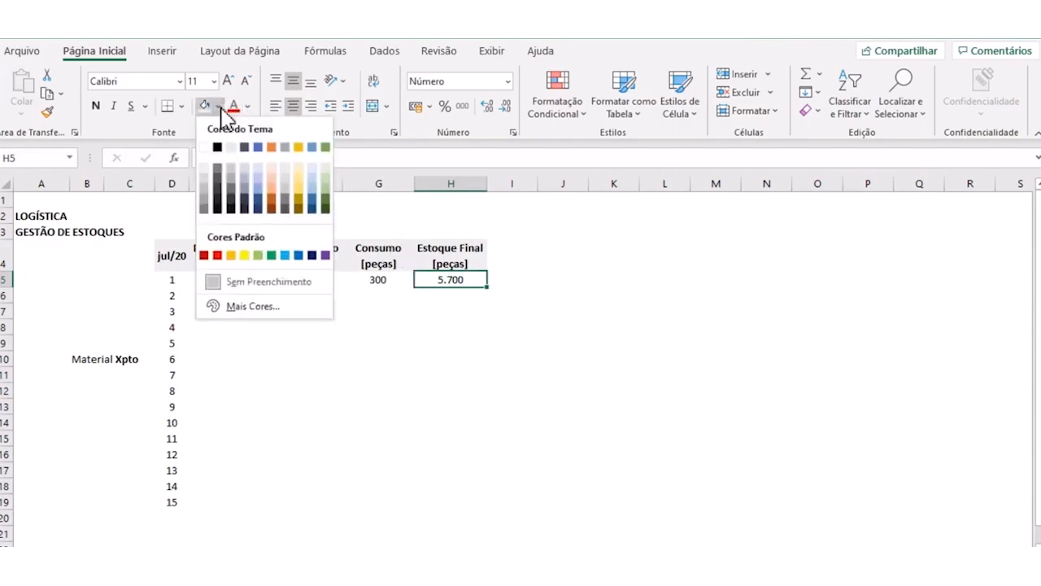
click(327, 170)
click(446, 259)
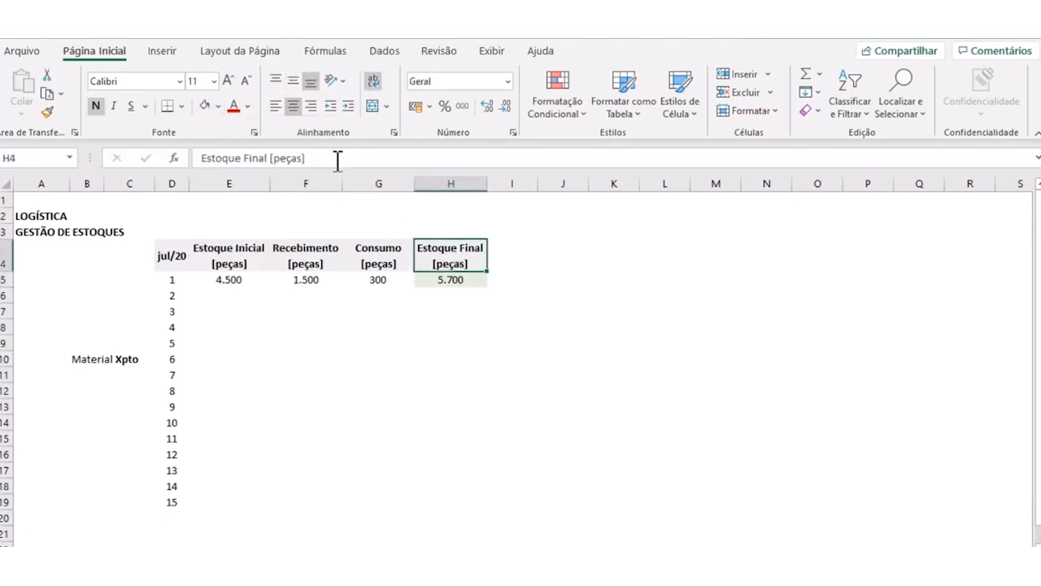
click(435, 348)
click(469, 326)
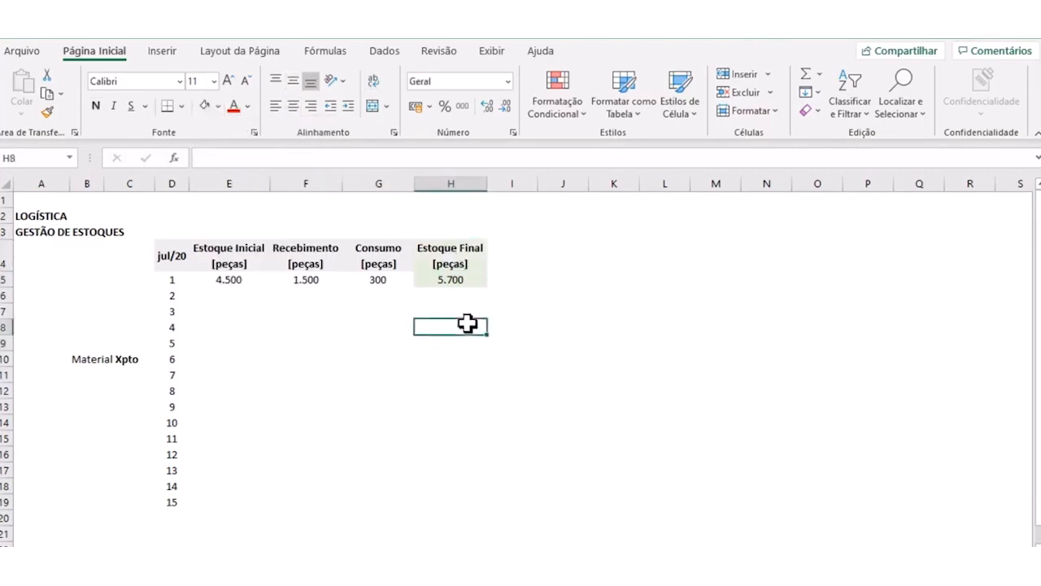
click(452, 280)
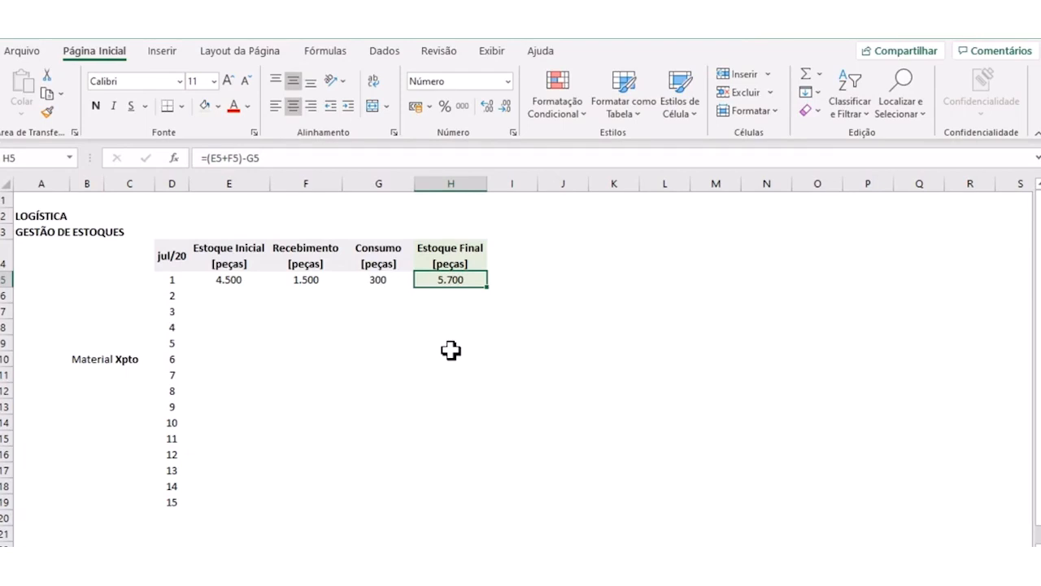
click(451, 345)
click(454, 277)
click(441, 313)
click(440, 277)
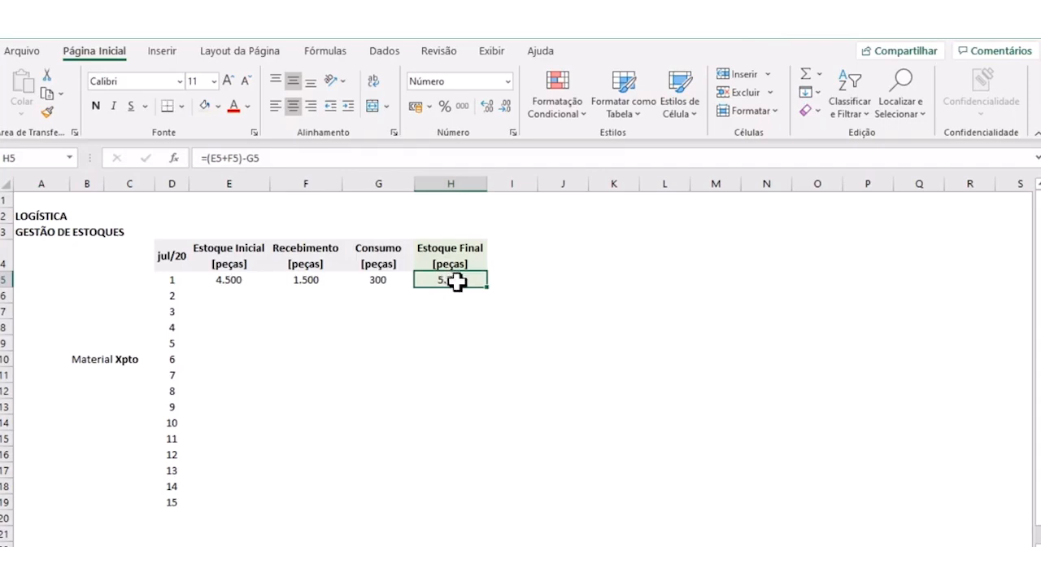
- Enter 5700 as a fixed Estoque Inicial for day 2 in cell E6
click(213, 296)
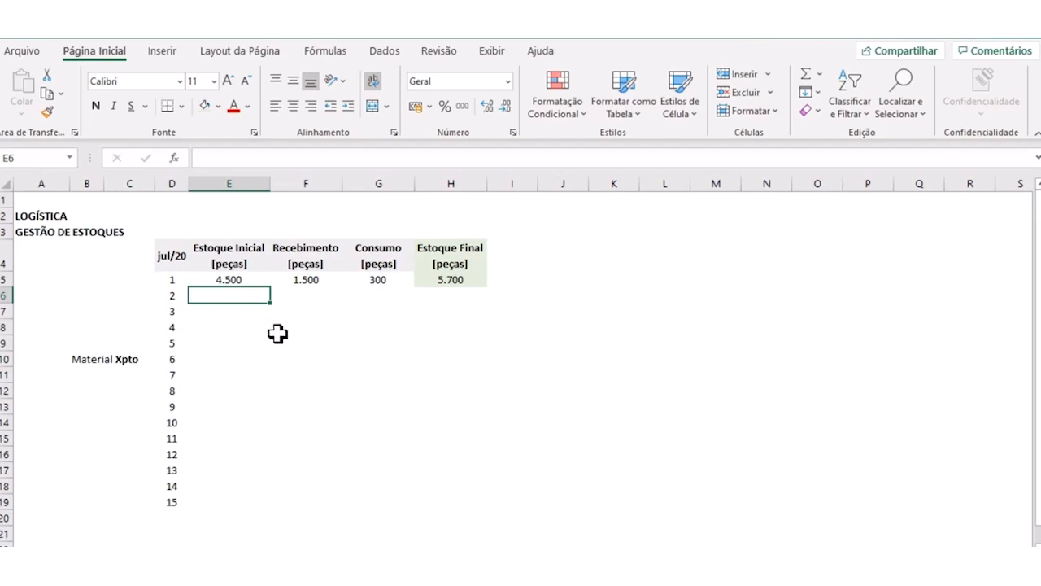
text(5700)
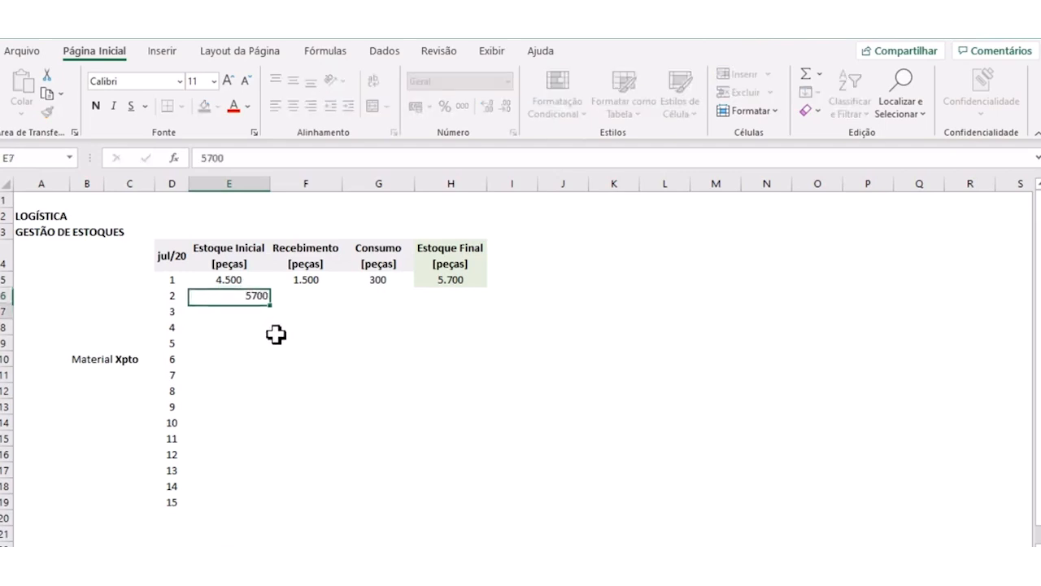
key(Return)
click(247, 298)
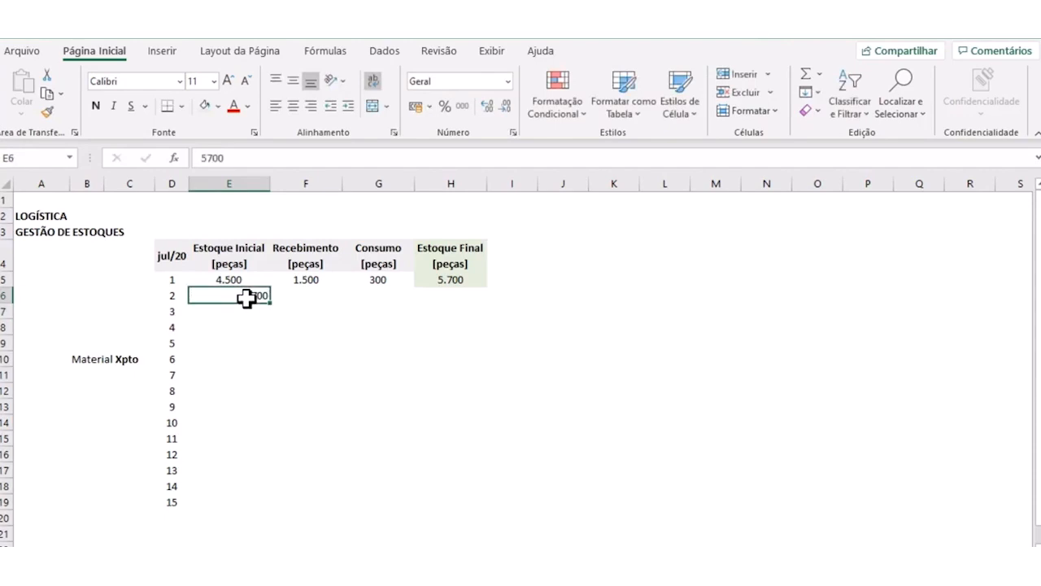
click(269, 340)
click(244, 298)
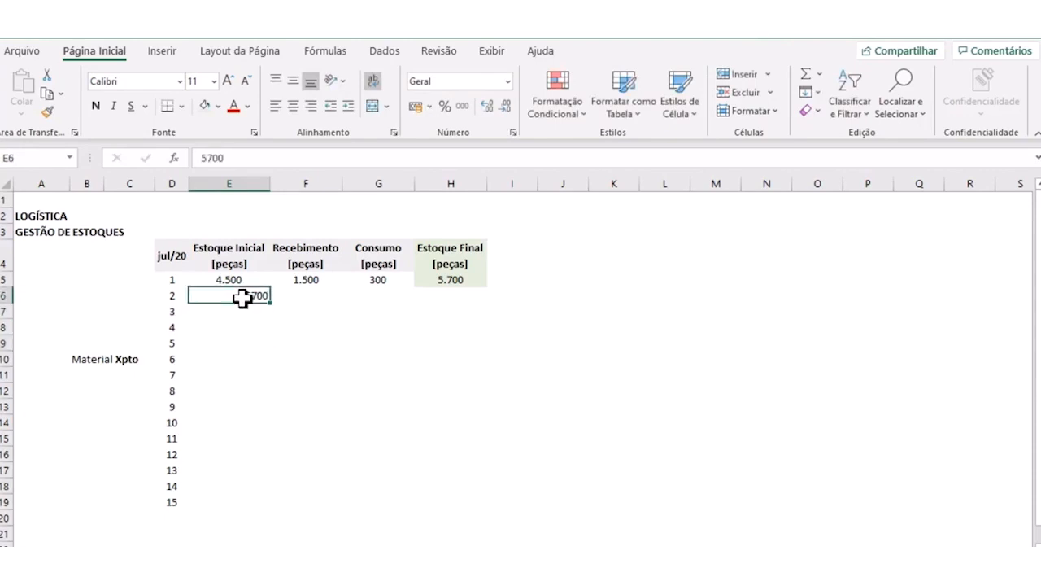
click(244, 356)
- Link the day 2 Estoque Inicial in E6 to the day 1 Estoque Final with the formula =H5
click(233, 297)
text(=)
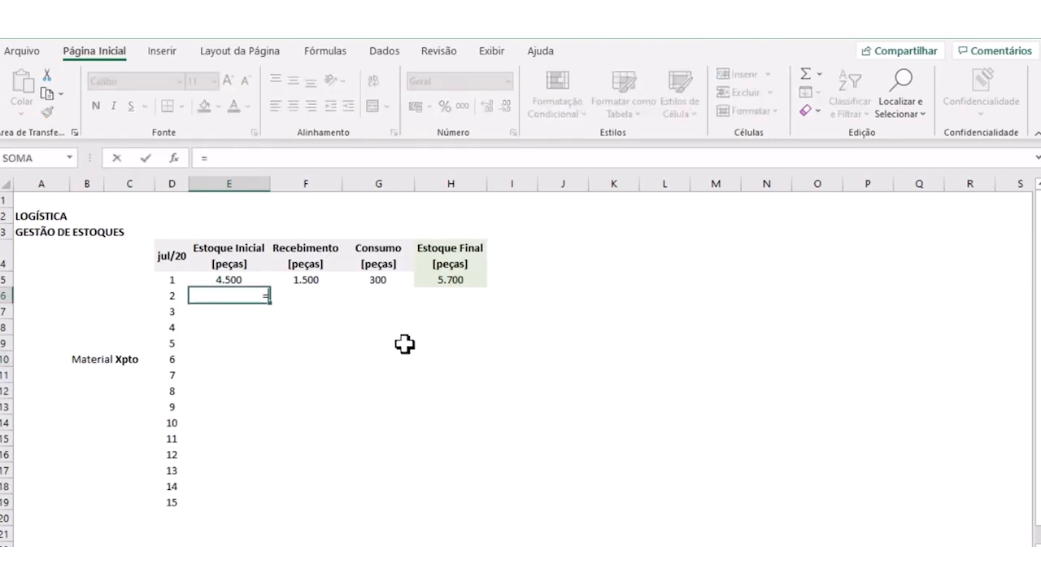
click(437, 285)
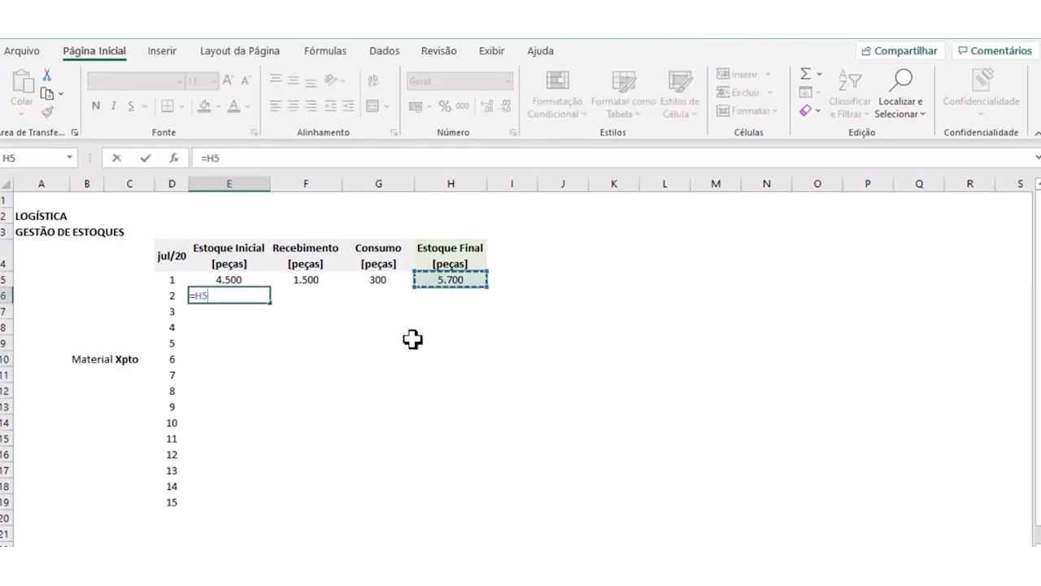
key(Return)
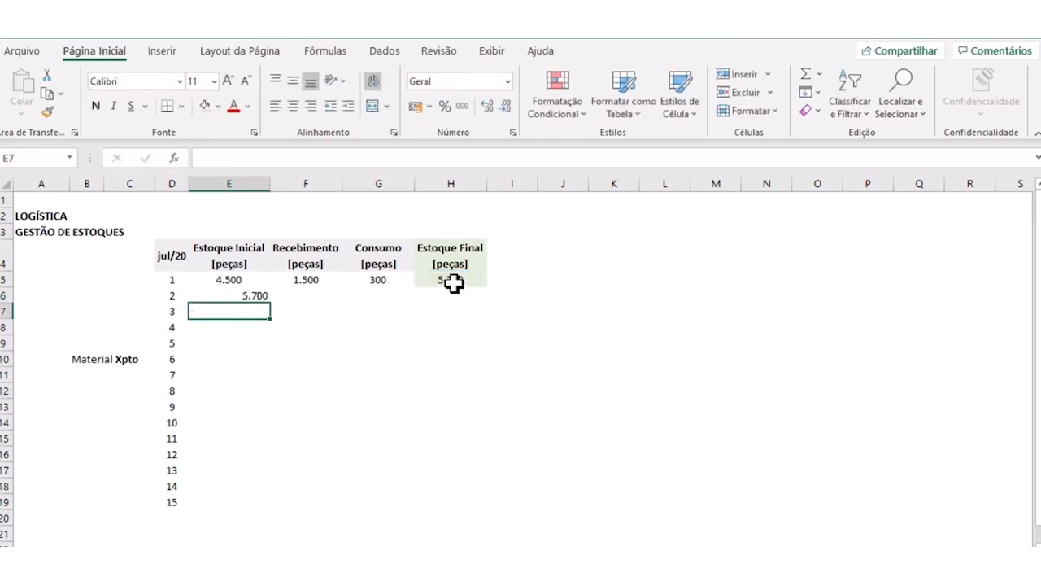
- Try 1400 as the day 1 Recebimento in F5 to test the linked stock, and undo the change
click(332, 276)
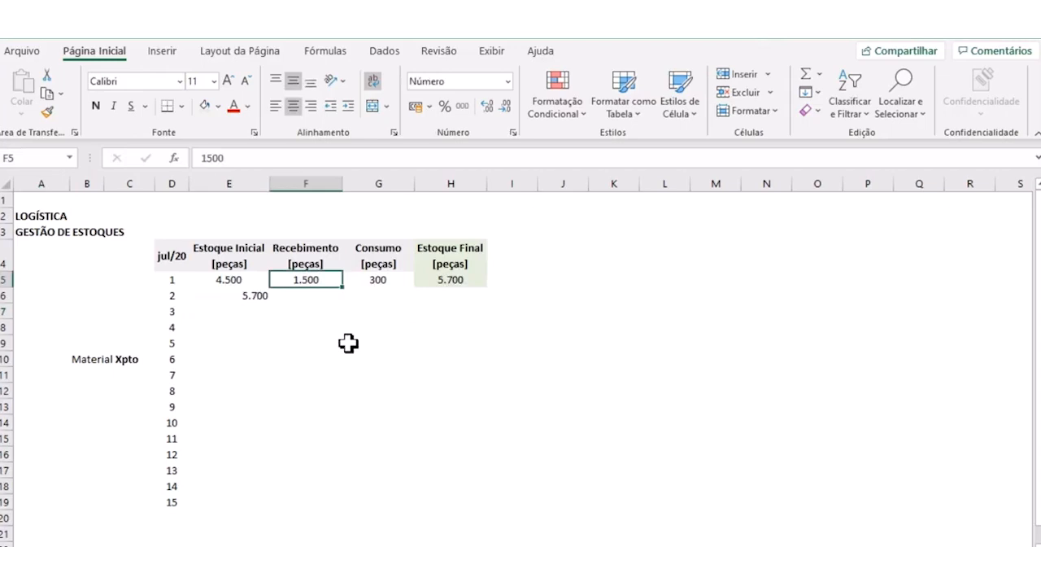
text(1400)
key(Return)
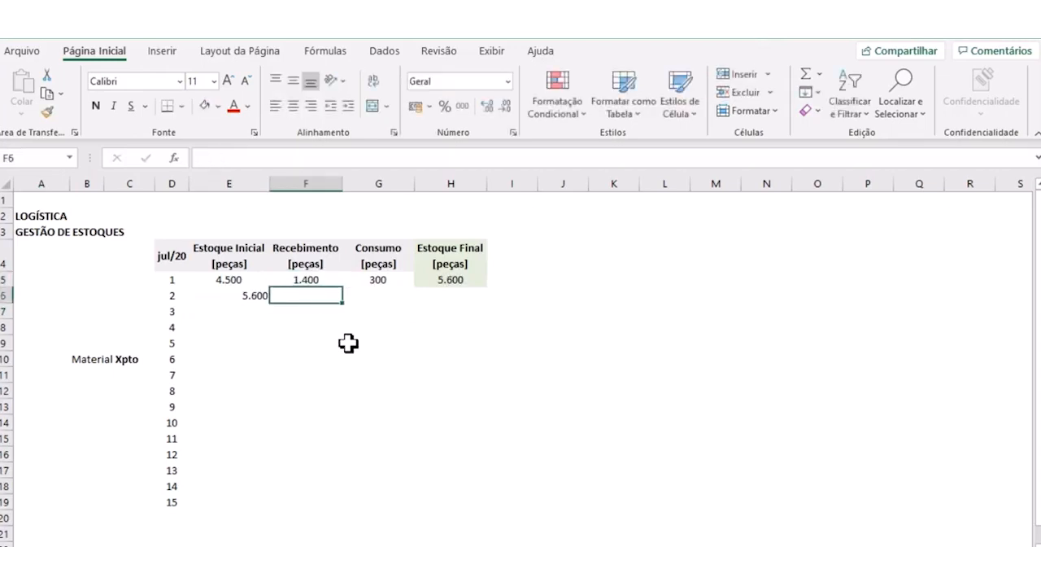
key(ctrl+z)
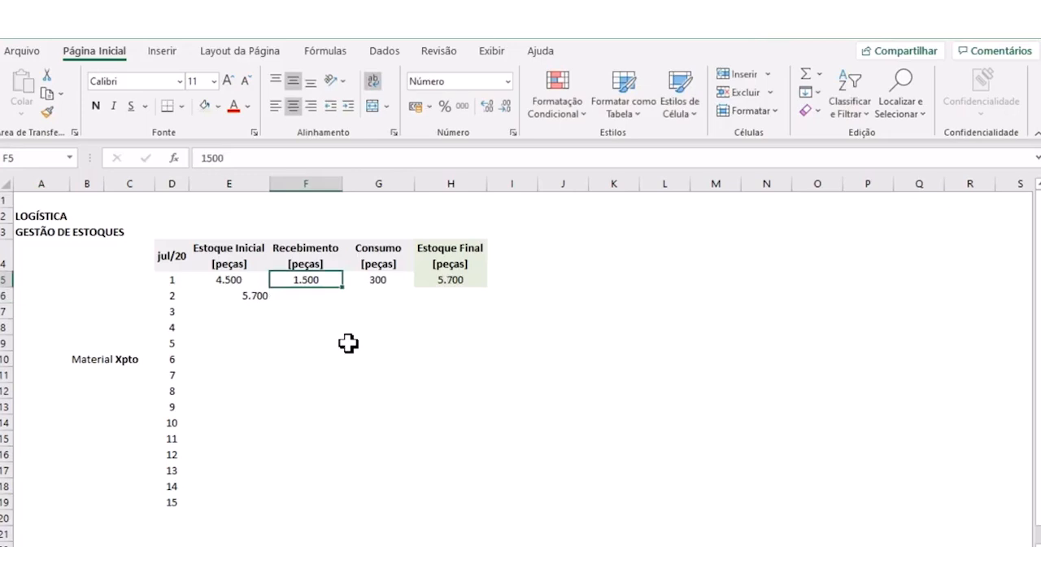
- Copy the formatting of cell E5 onto the Estoque Inicial, Recebimento and Consumo cells E5:G19 with Format Painter
click(219, 279)
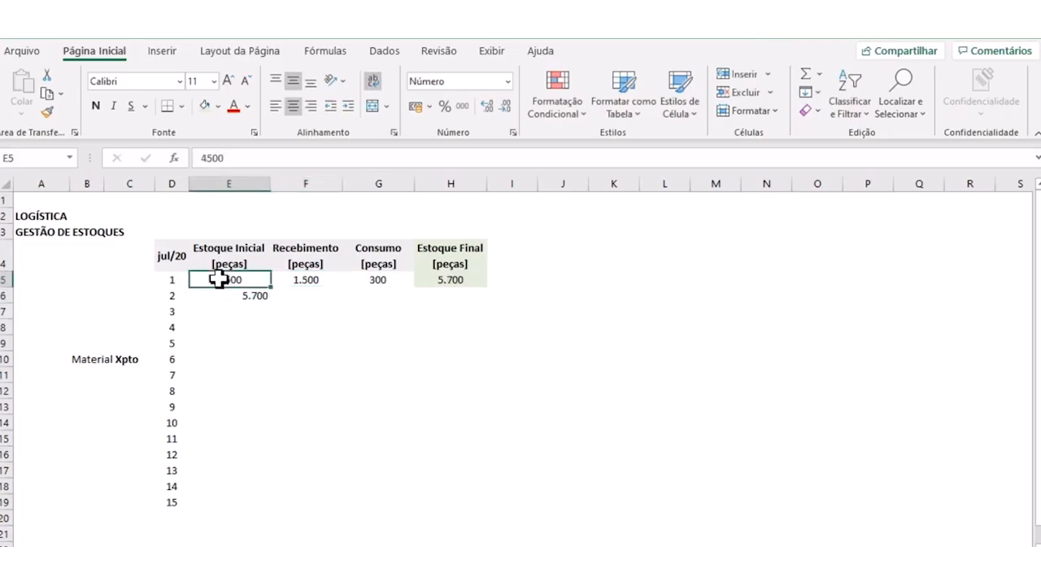
click(46, 111)
mouse_move(221, 279)
mouse_down()
mouse_move(383, 379)
mouse_move(388, 497)
mouse_up()
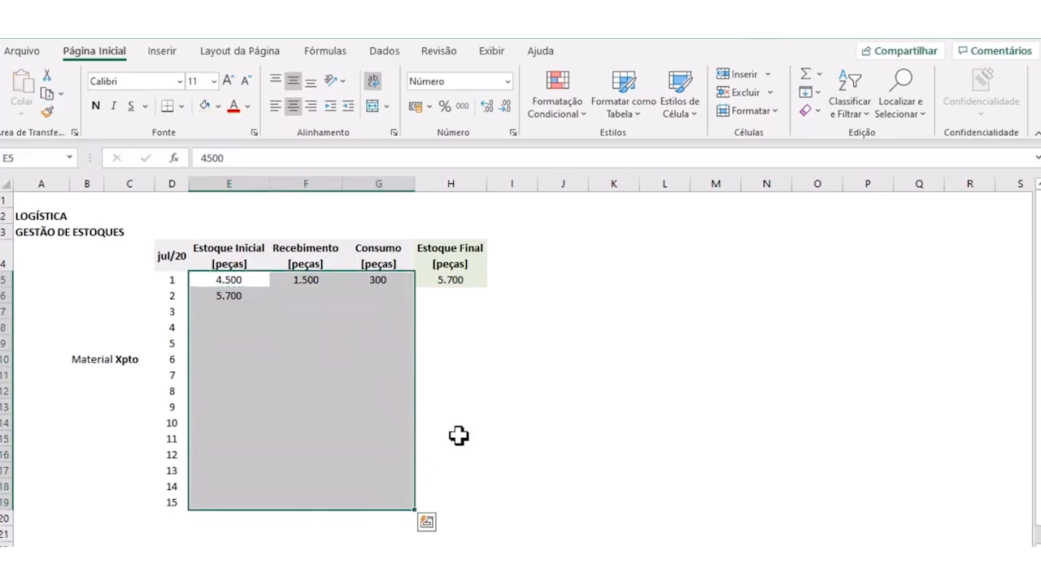
click(458, 421)
- Fill the Estoque Inicial formula =H5 from E6 down through E19 to cover days 3 to 15
click(217, 296)
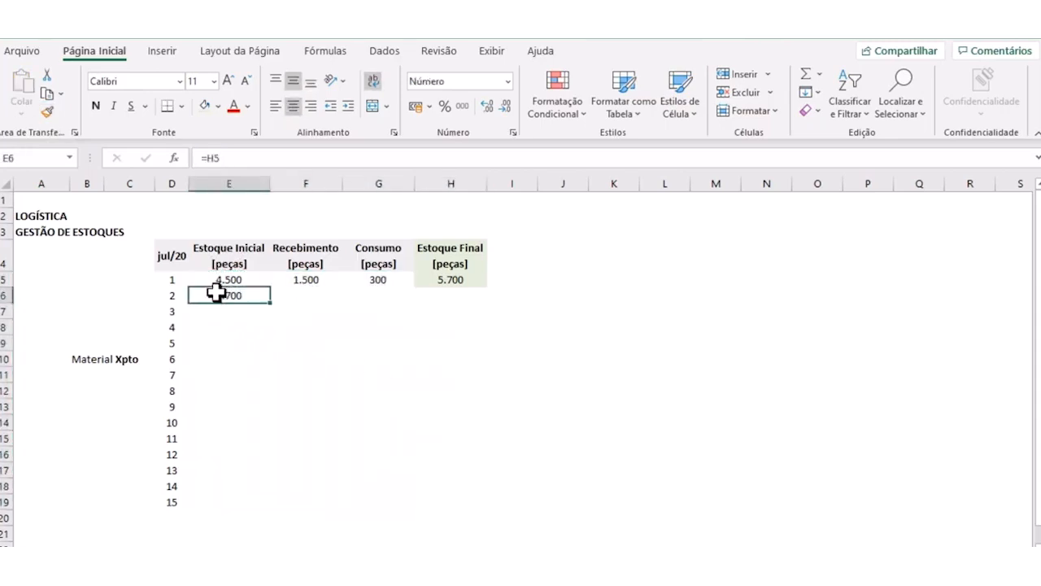
click(251, 340)
click(232, 295)
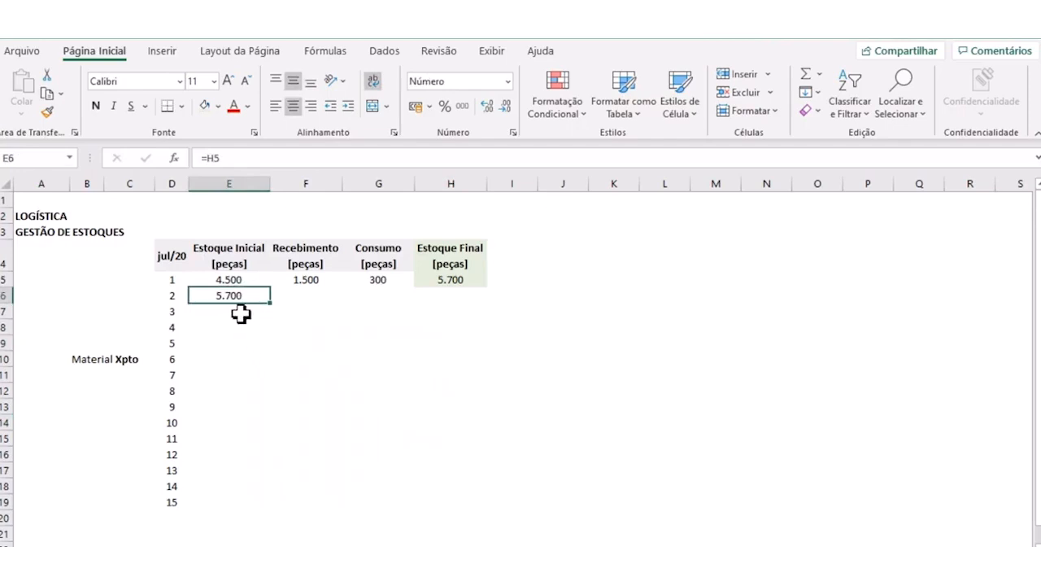
click(244, 316)
click(237, 296)
drag(271, 302, 271, 508)
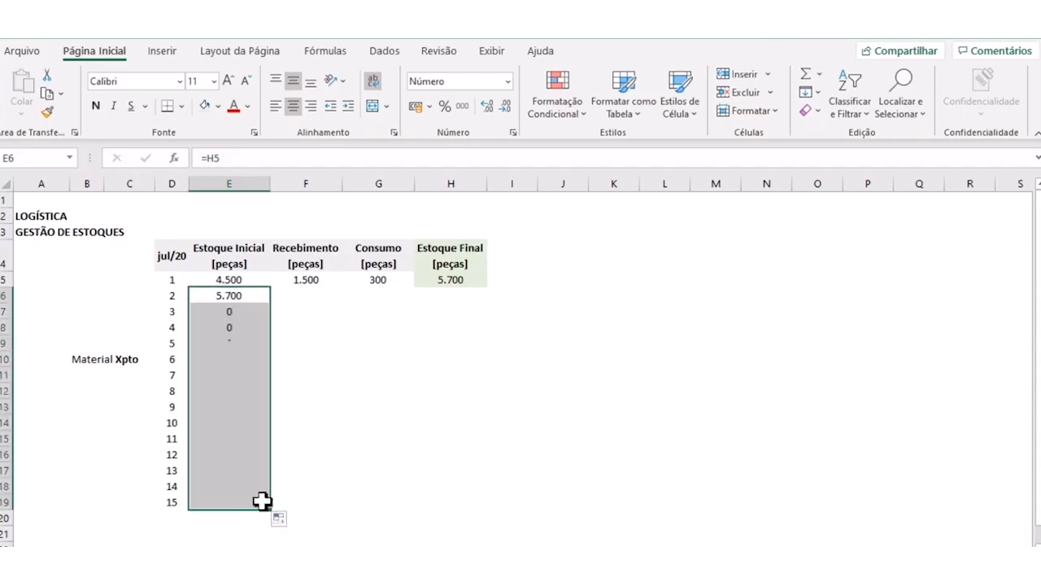
click(315, 425)
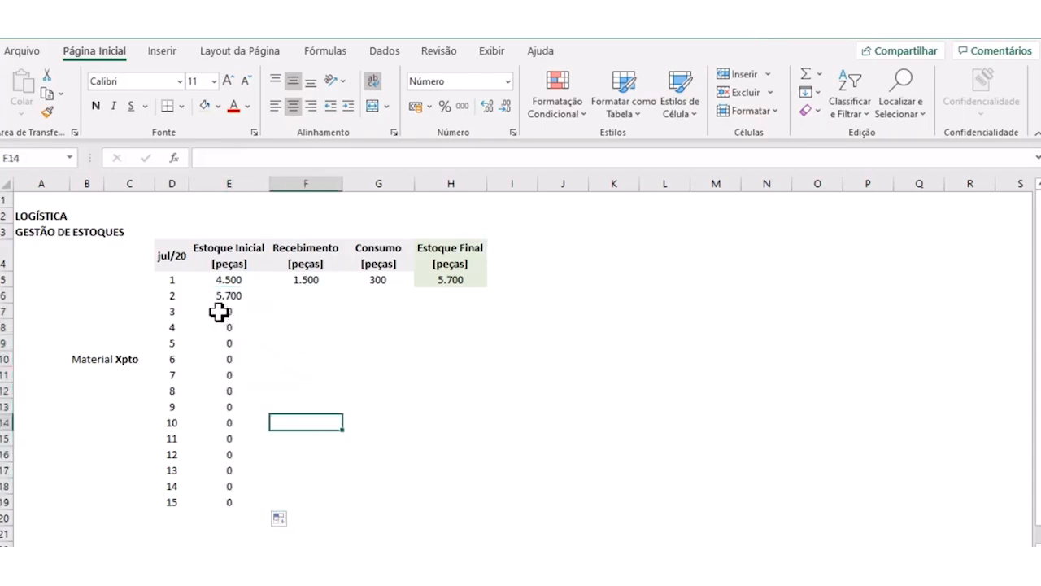
click(244, 297)
drag(271, 303, 272, 512)
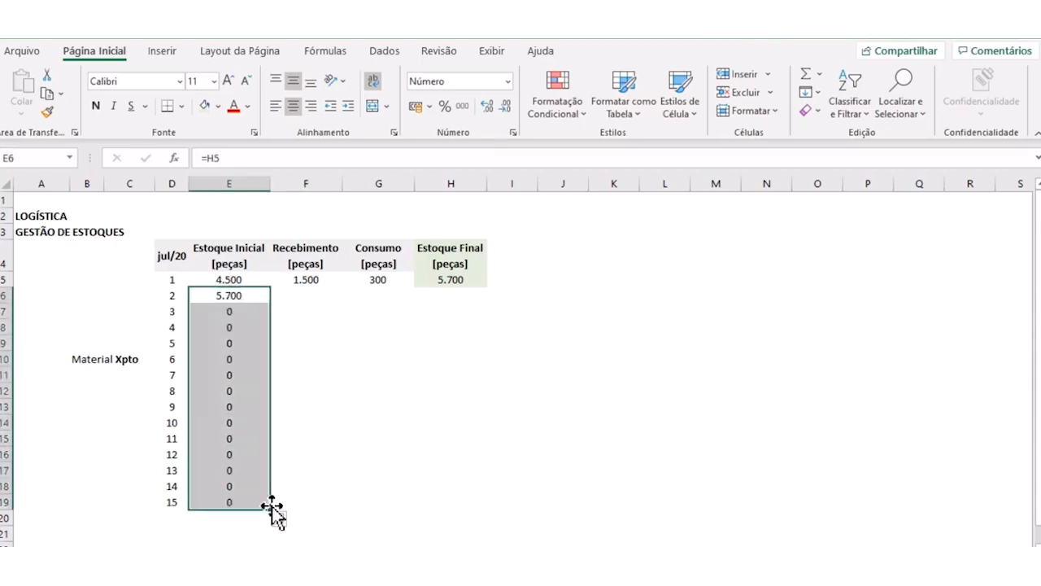
click(236, 329)
click(231, 311)
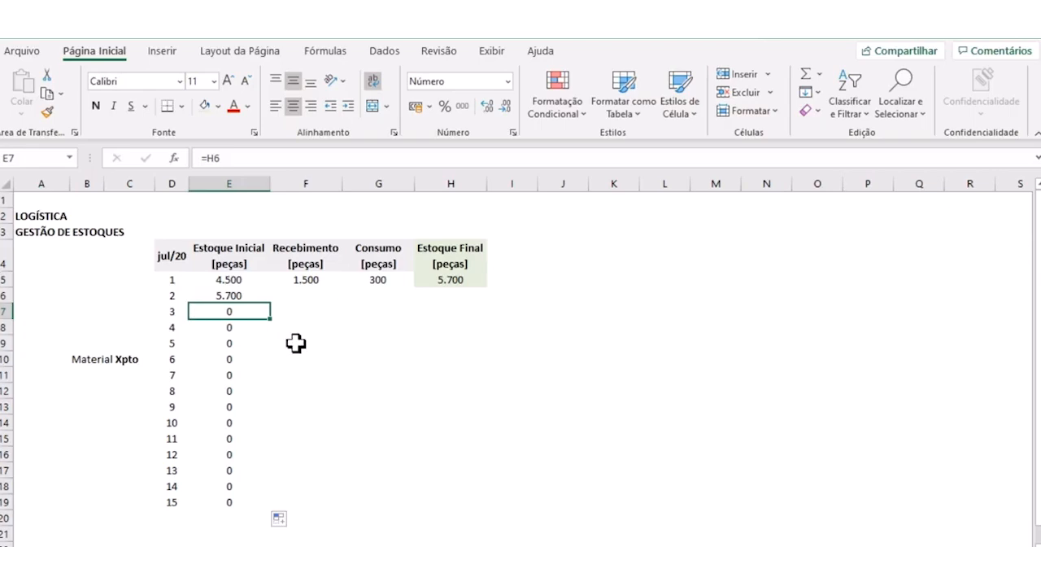
- Enter 700 as the day 2 Recebimento in F6 and 50 as its Consumo in G6
click(299, 299)
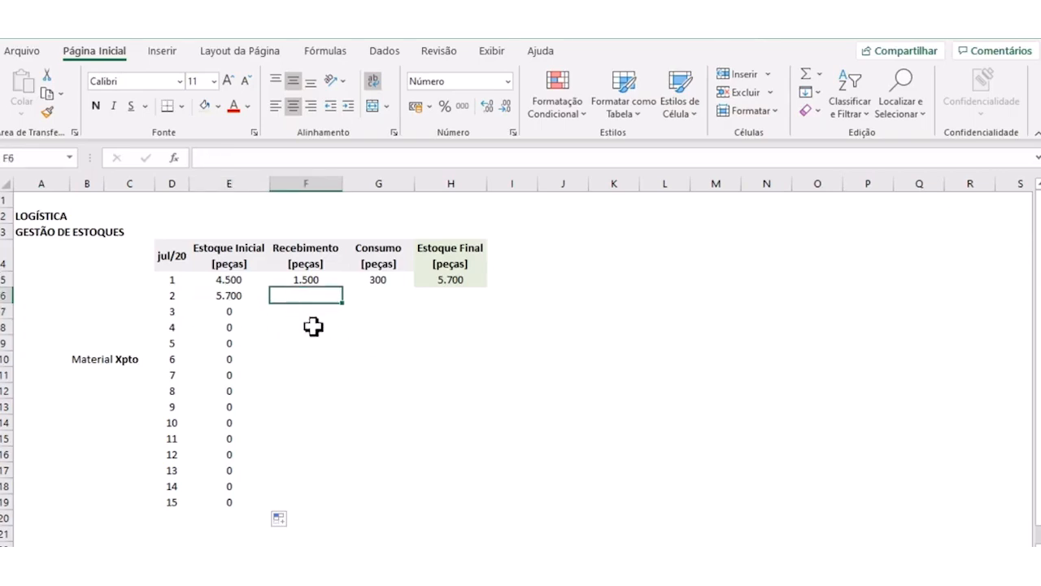
text(7)
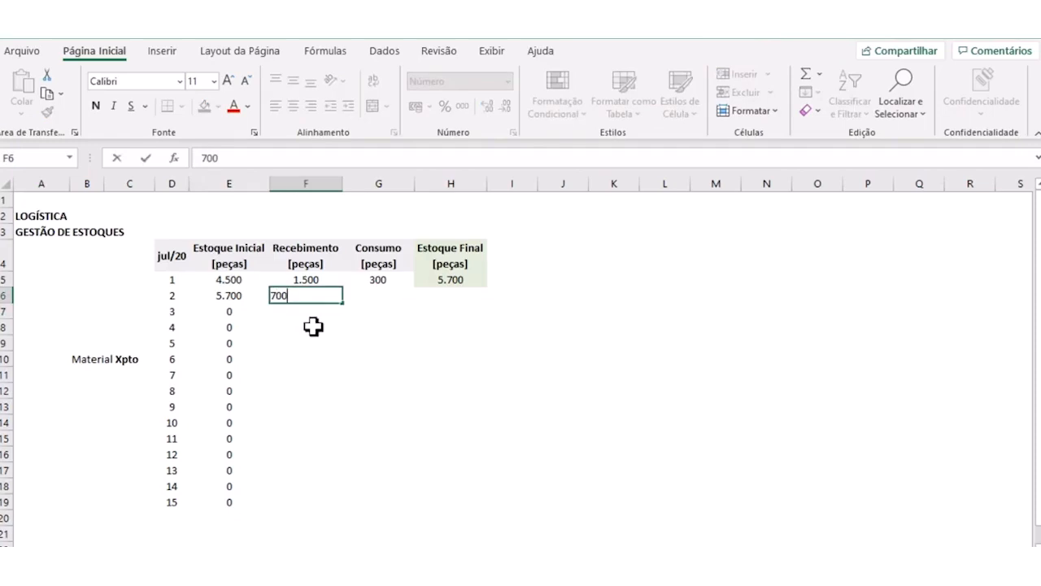
text(00)
key(Tab)
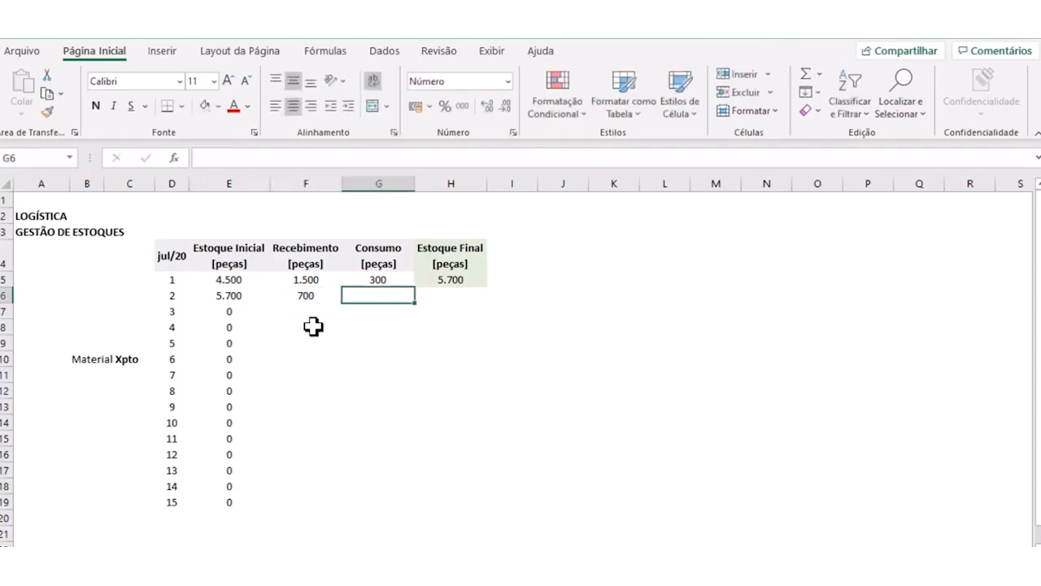
text(50)
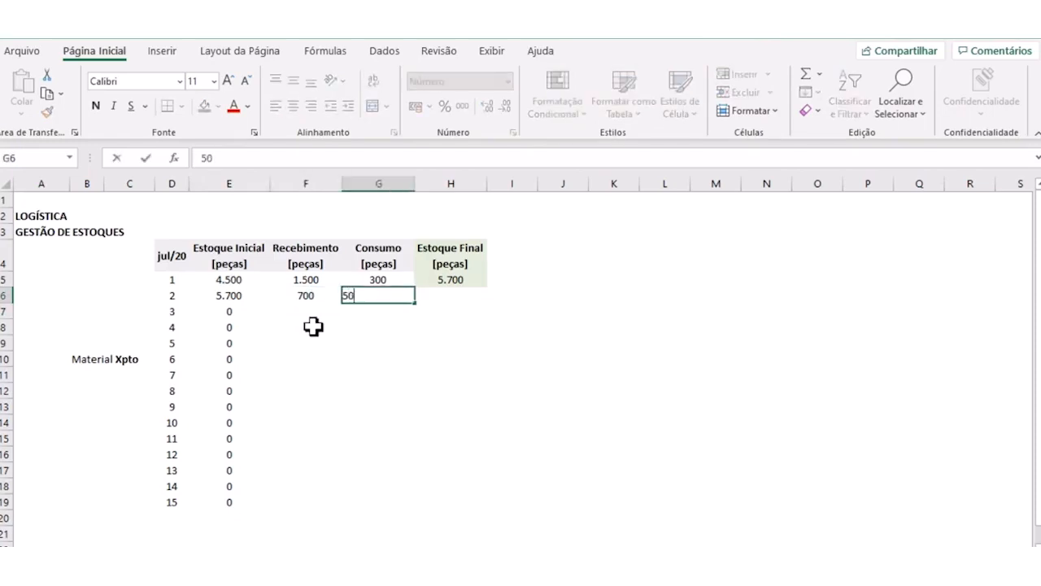
key(Tab)
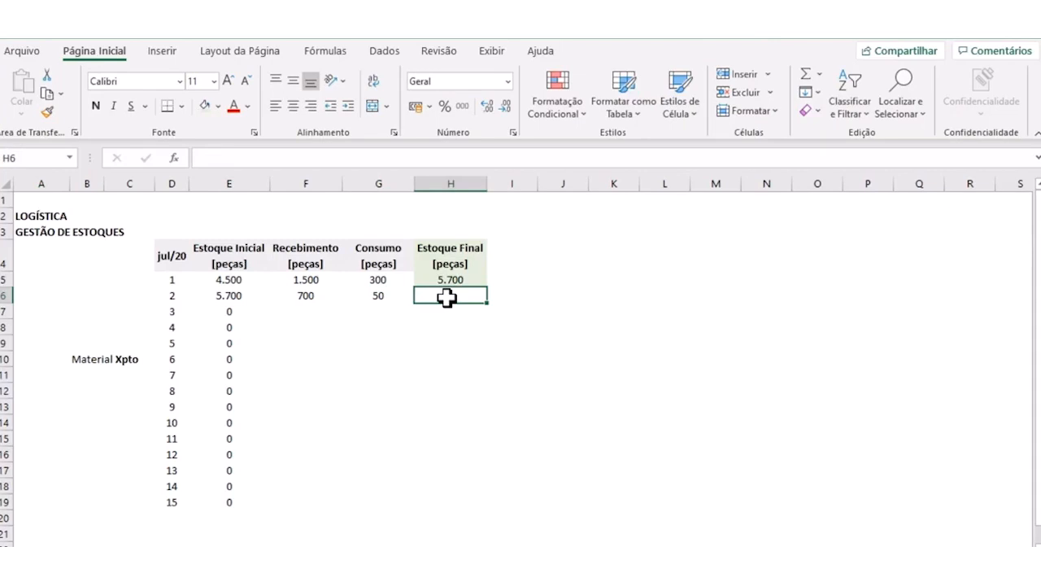
- Calculate the day 2 Estoque Final in H6 with the formula =E6+F6-G6
text(=)
click(235, 299)
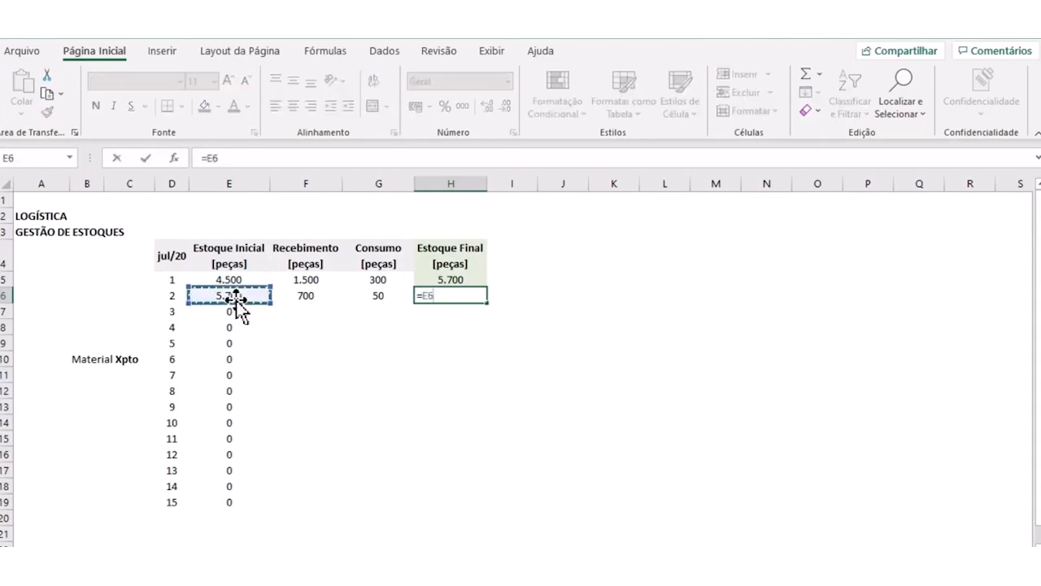
text(+)
click(311, 299)
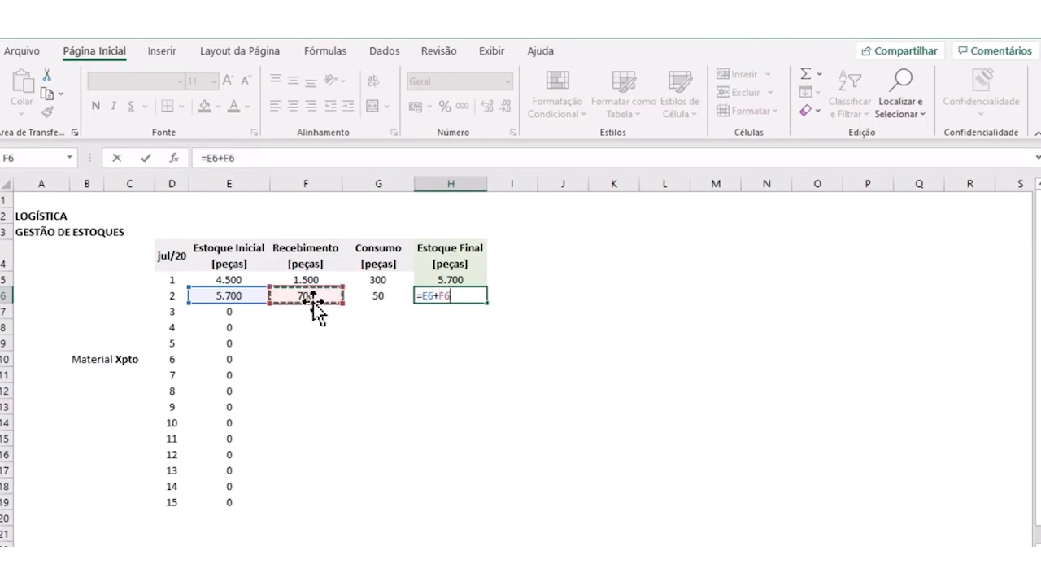
text(-)
click(356, 297)
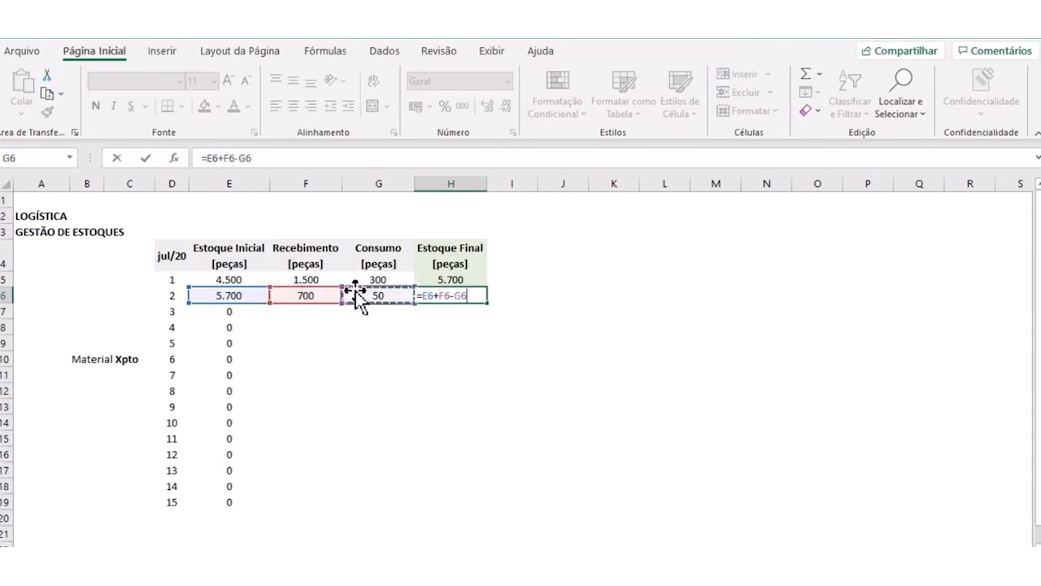
key(Return)
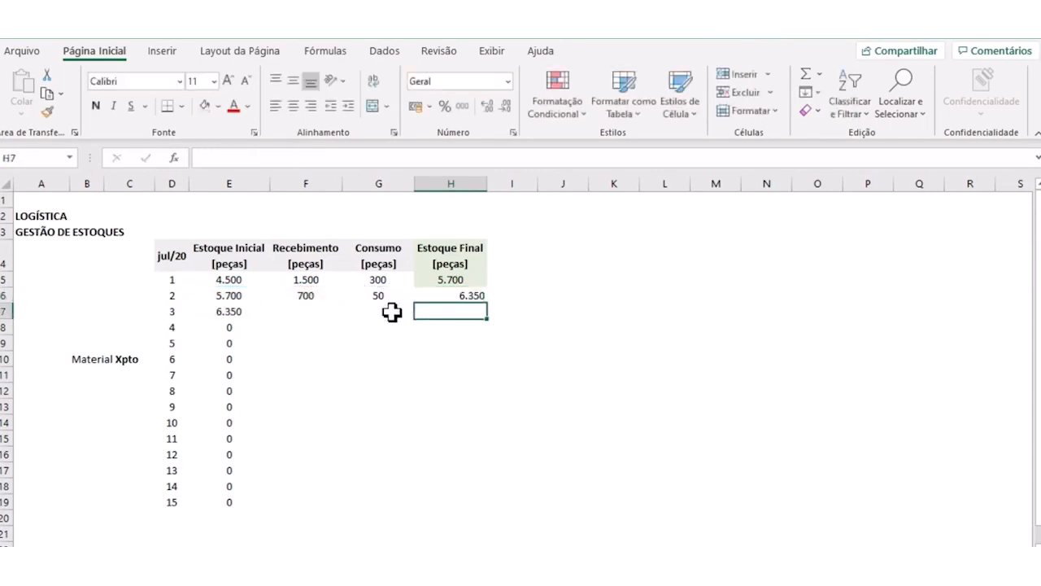
- Copy the day 1 Estoque Final formula with its green formatting from H5 into H6 and on down through H19
click(446, 296)
click(465, 279)
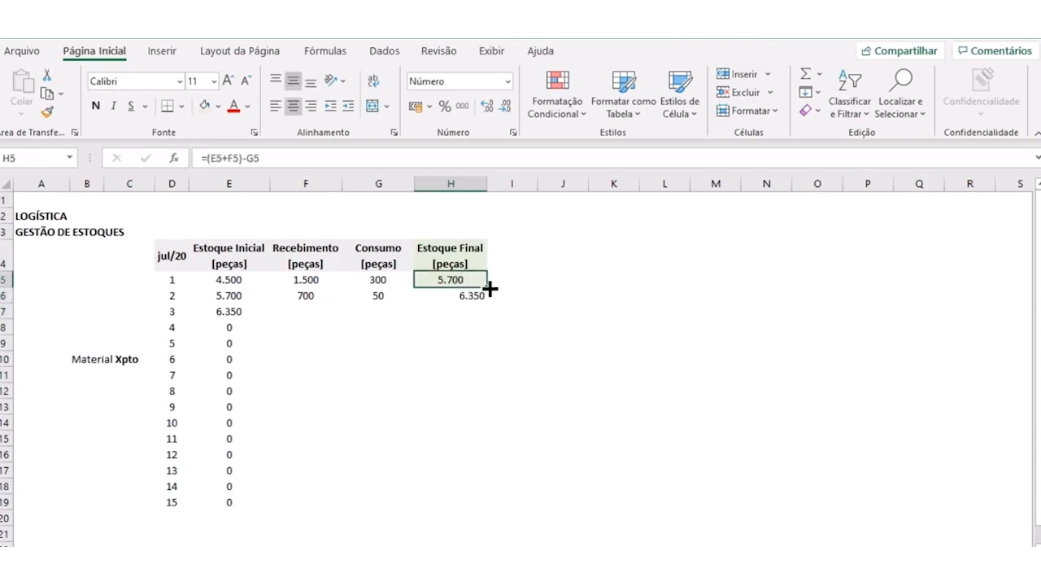
drag(489, 288, 488, 297)
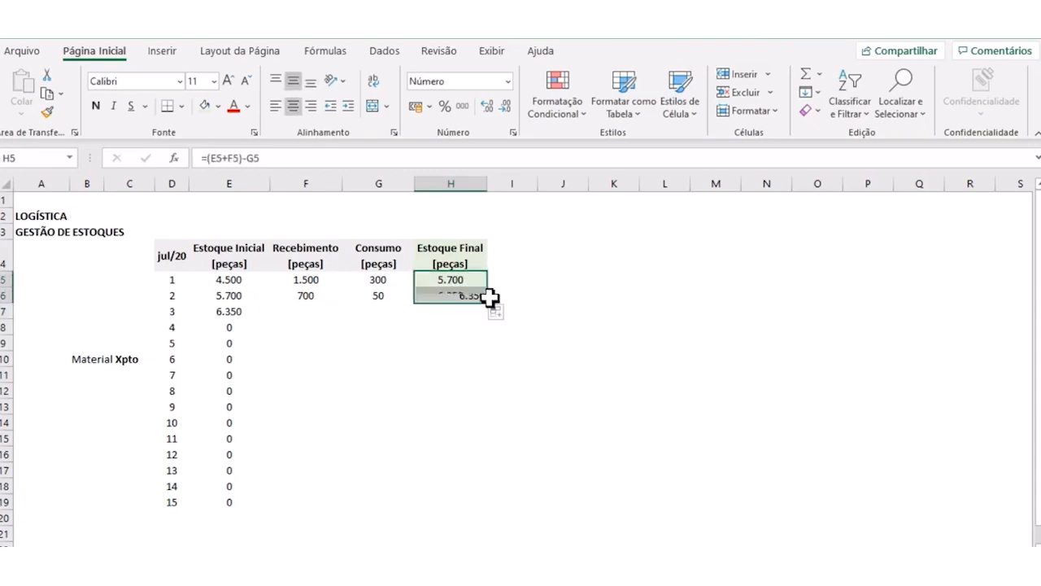
click(468, 364)
click(458, 298)
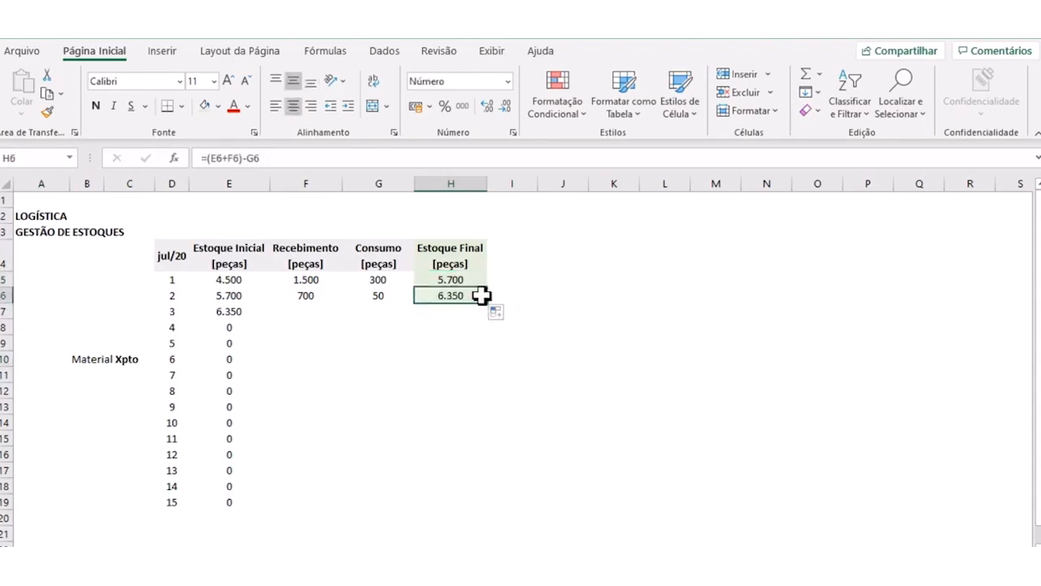
drag(488, 306, 481, 510)
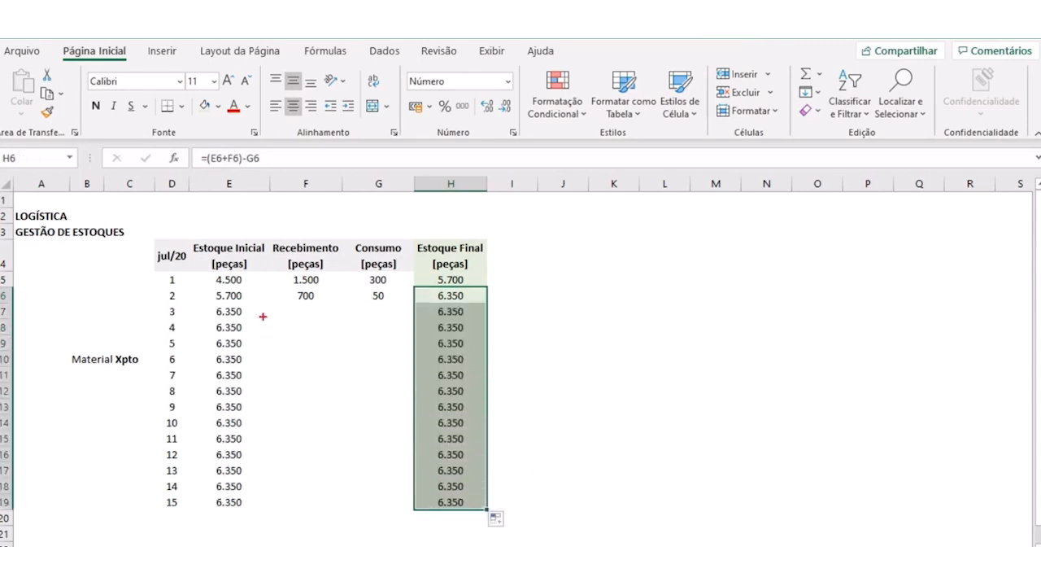
mouse_move(241, 303)
mouse_down()
mouse_move(203, 363)
mouse_move(206, 476)
mouse_up()
drag(242, 521, 266, 397)
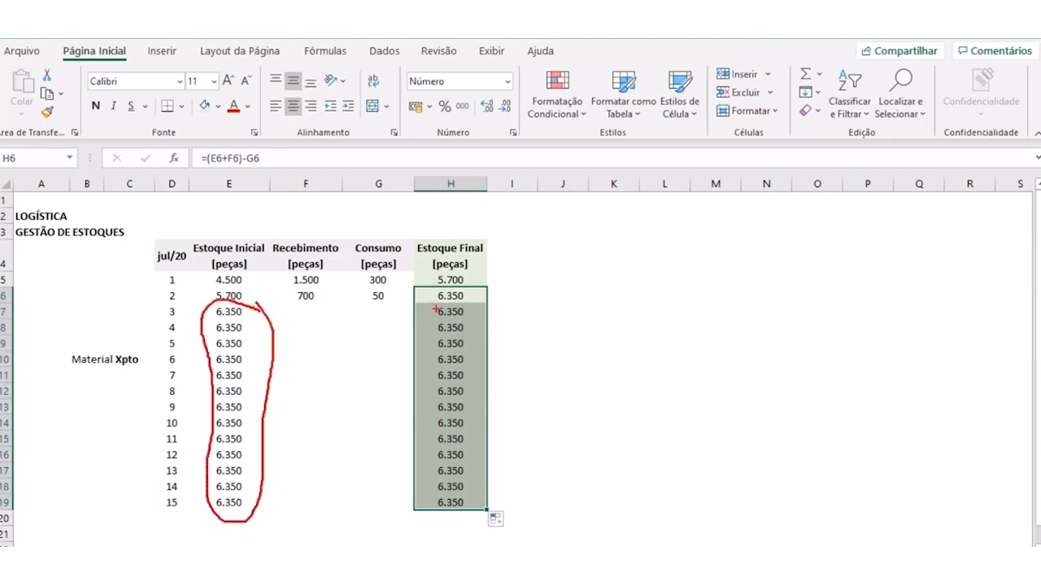
mouse_move(487, 294)
mouse_down()
mouse_move(402, 322)
mouse_move(426, 520)
mouse_move(522, 436)
mouse_move(493, 282)
mouse_up()
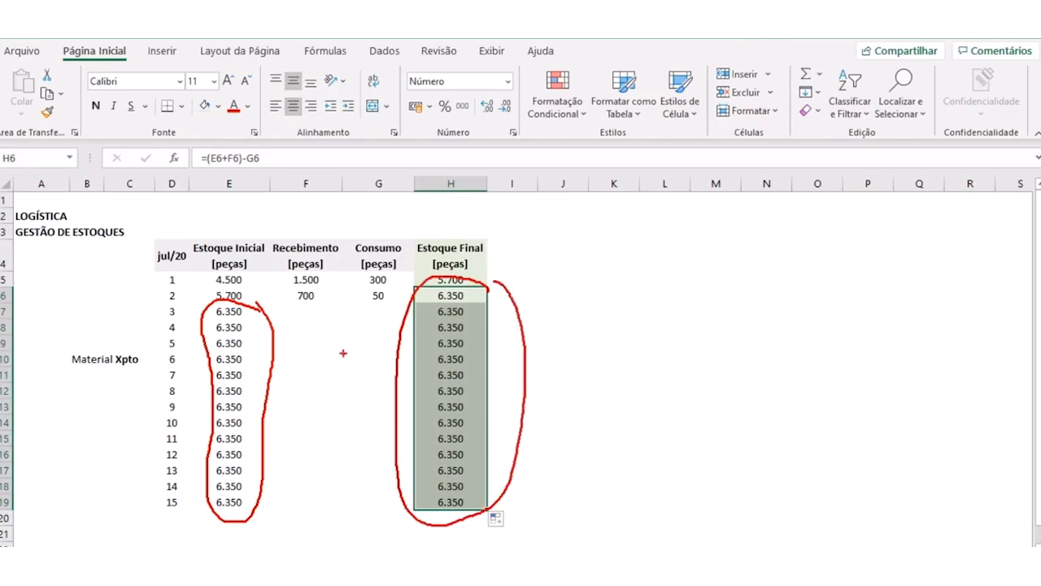
key(Escape)
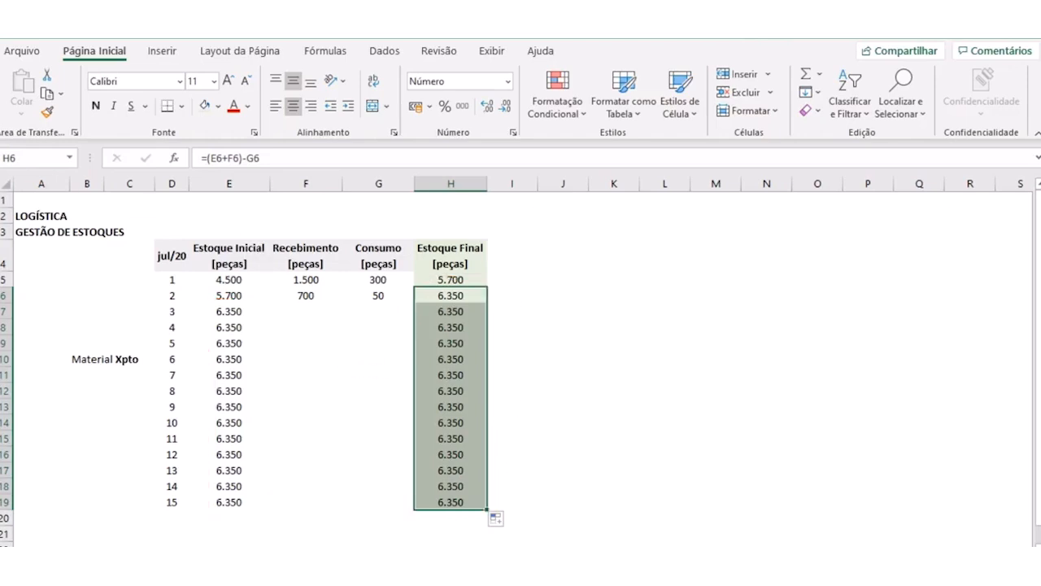
- Leave the day 3 Recebimento empty and enter 250 as the day 3 Consumo in G7
click(302, 327)
click(301, 297)
click(300, 311)
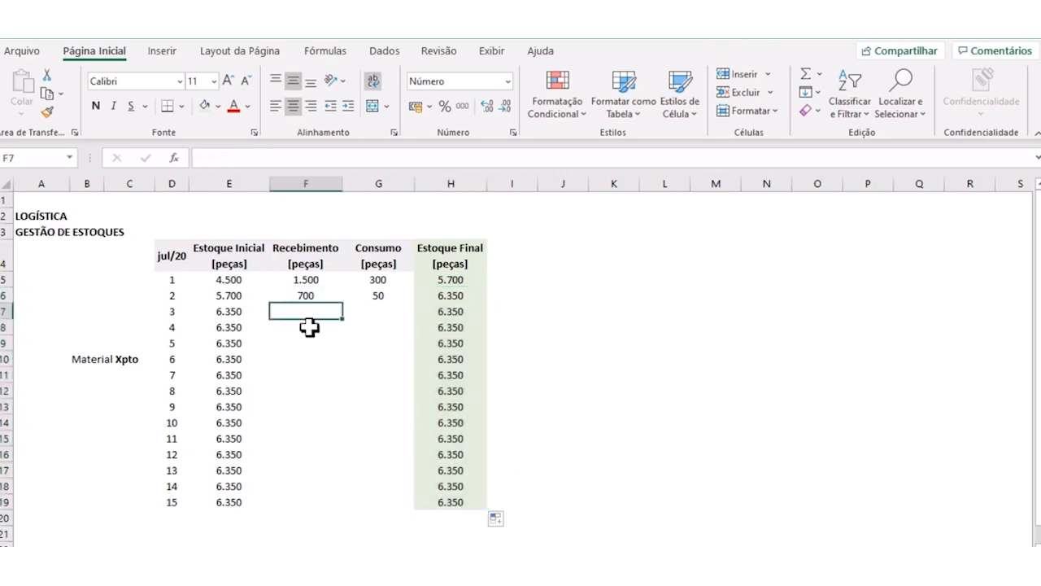
key(Right)
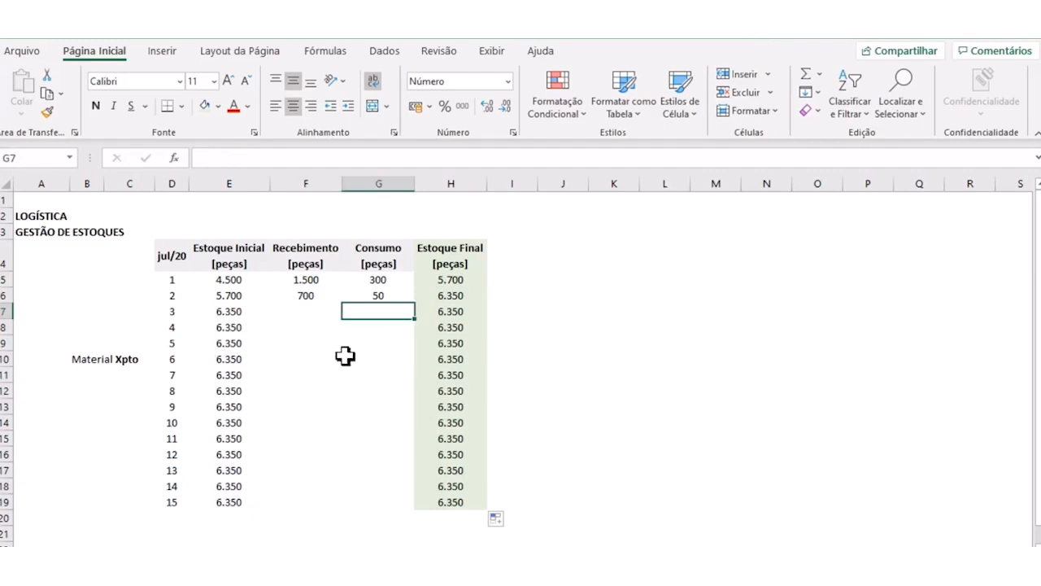
text(250)
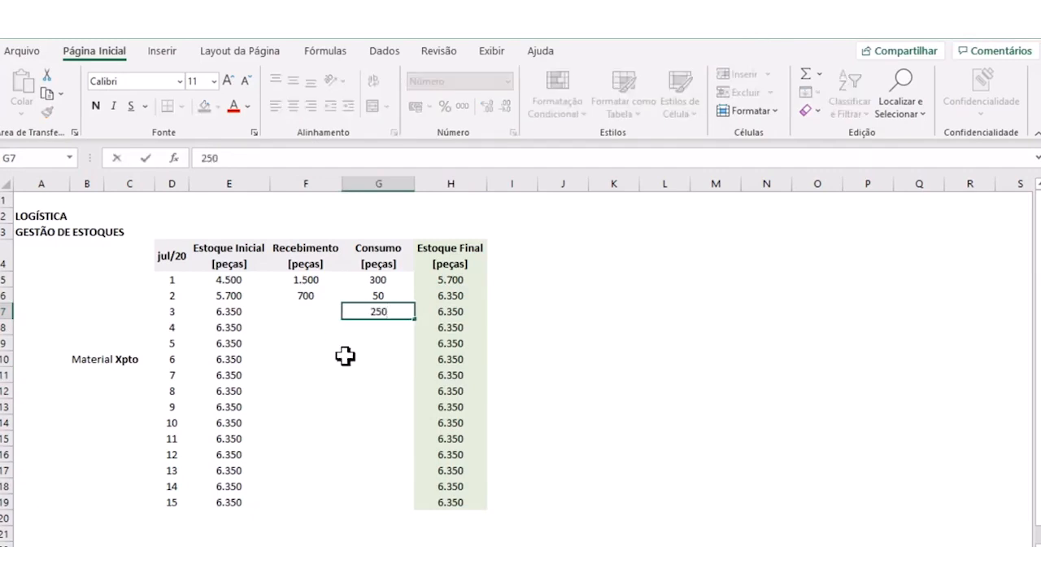
key(Return)
- Review the day 3 Estoque Final formula in H7, the day 4 link in E8 and the Estoque Final values in H5:H19
click(442, 313)
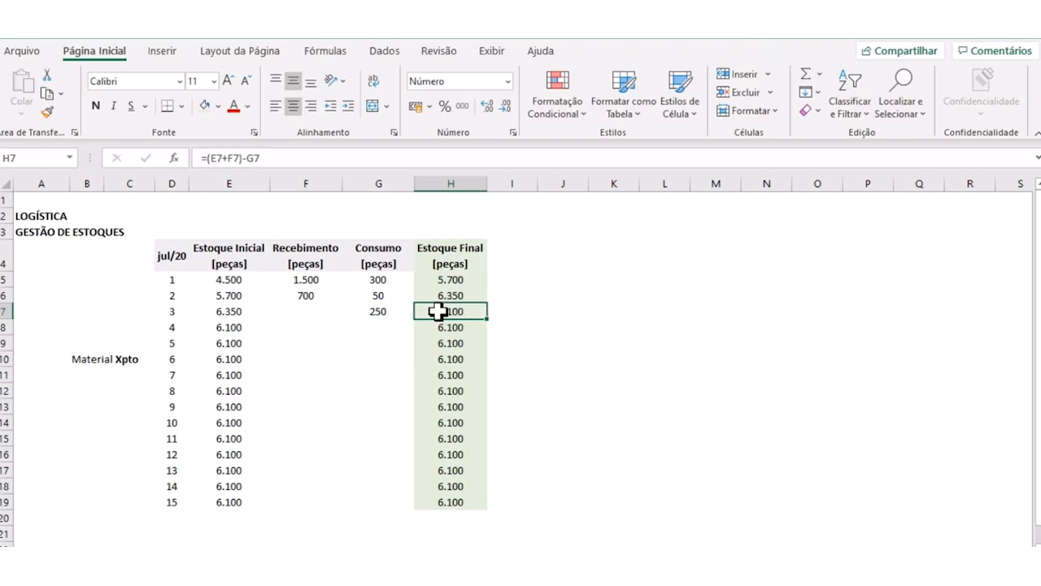
click(222, 325)
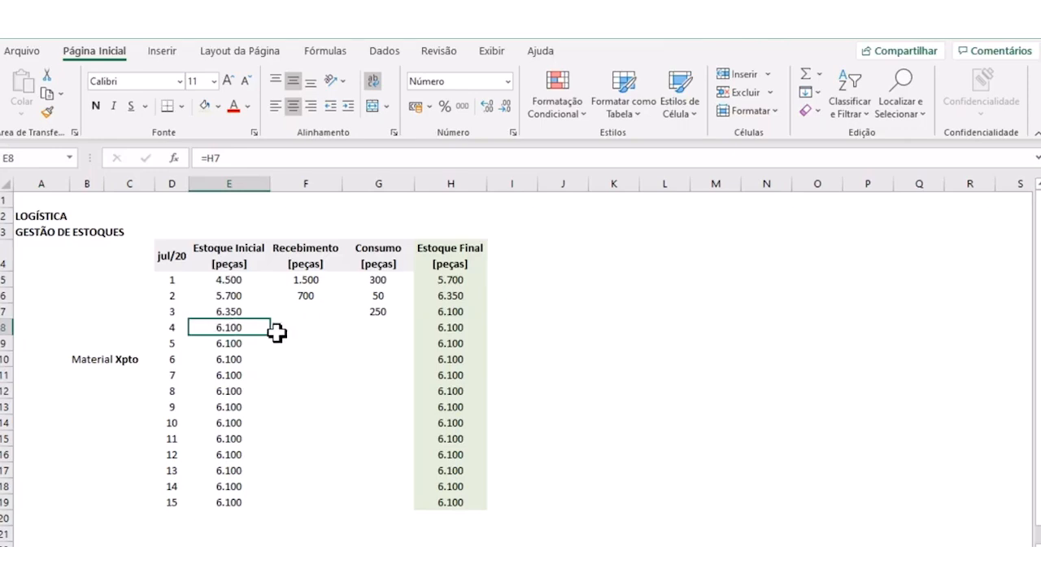
click(303, 331)
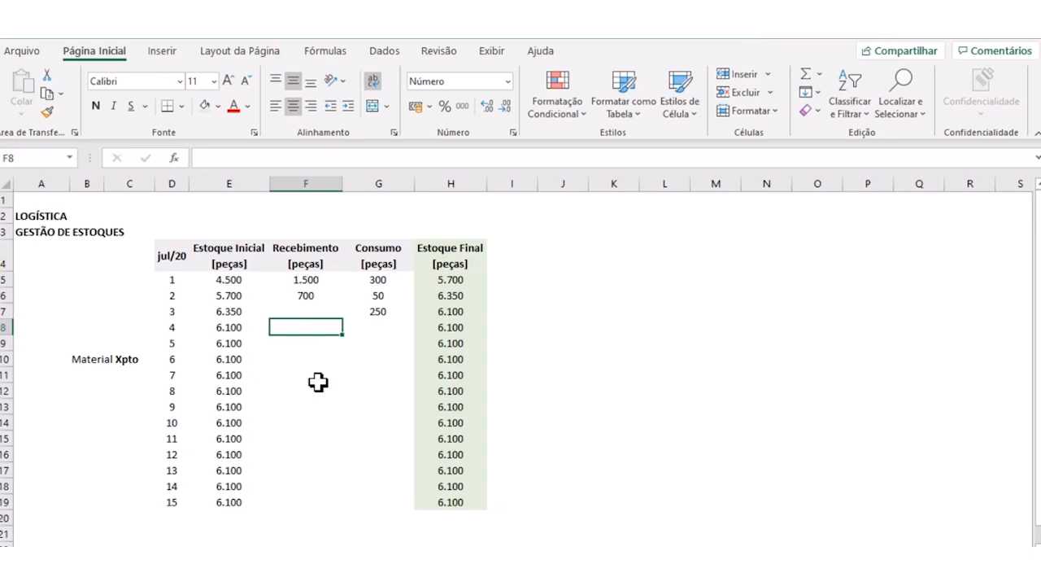
drag(463, 280, 453, 495)
click(552, 422)
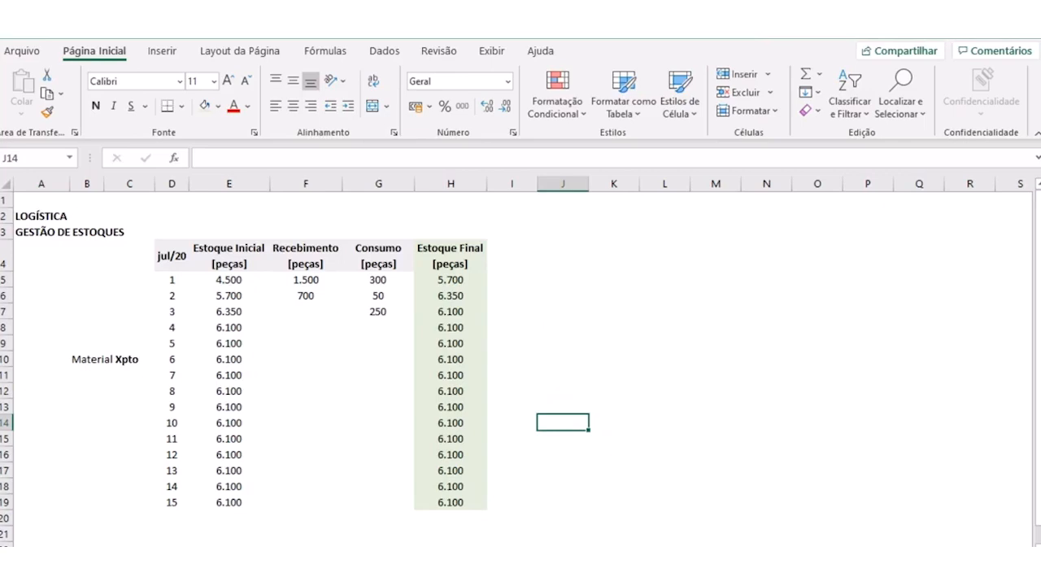
- Highlight the material name cell C10 (Xpto) with a yellow fill
click(122, 355)
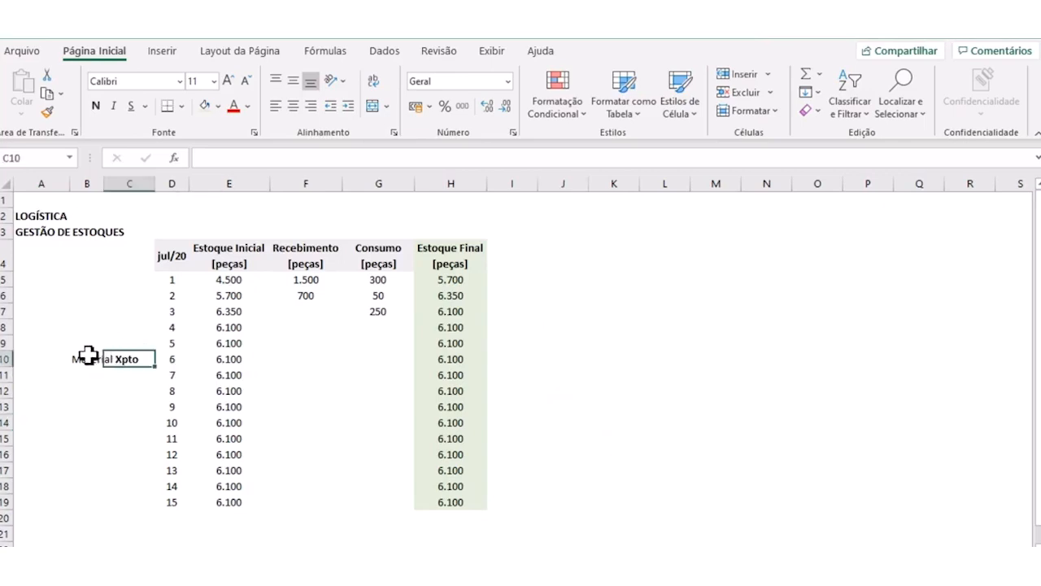
click(218, 106)
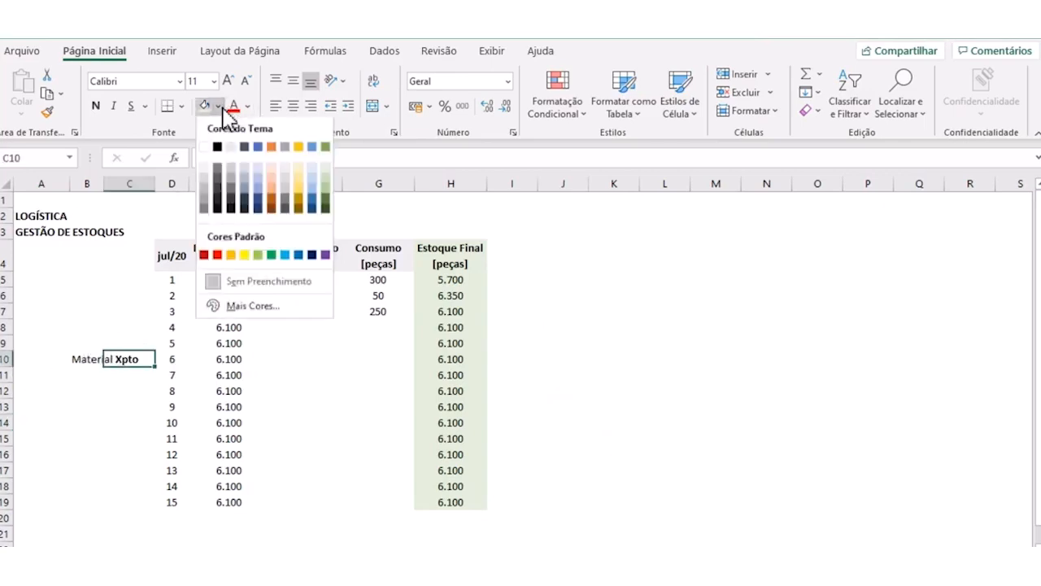
click(232, 254)
click(589, 353)
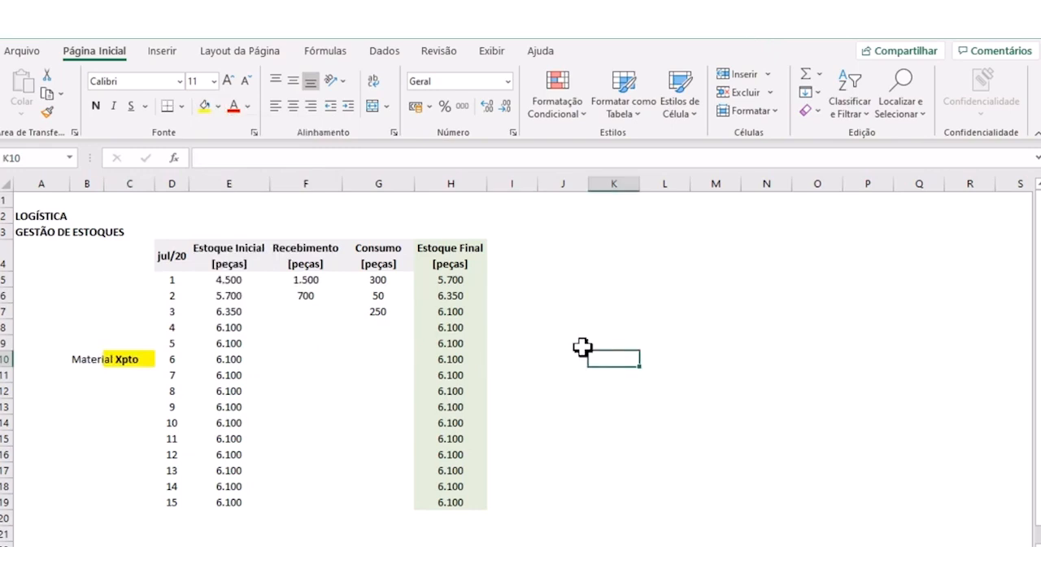
- Enter 200 as the day 4 Recebimento in F8 and leave the day 4 Consumo empty
click(295, 340)
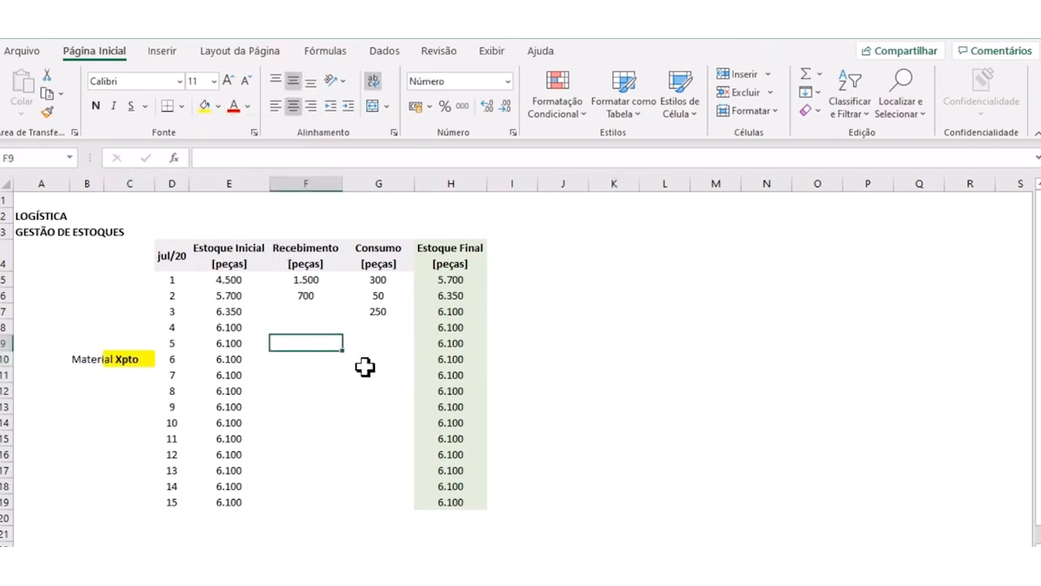
click(318, 397)
click(298, 337)
click(295, 313)
click(301, 327)
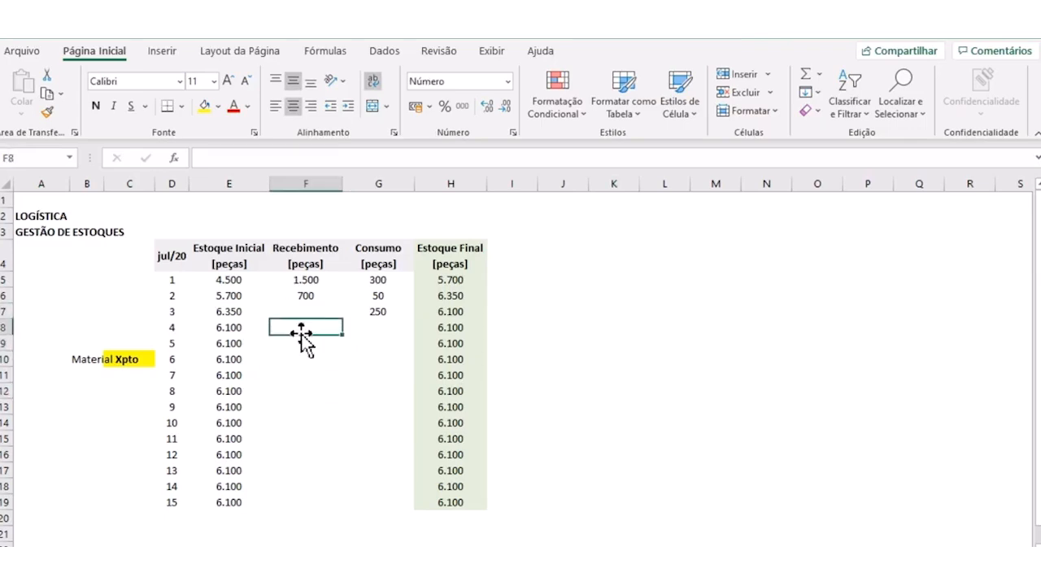
text(200)
key(Tab)
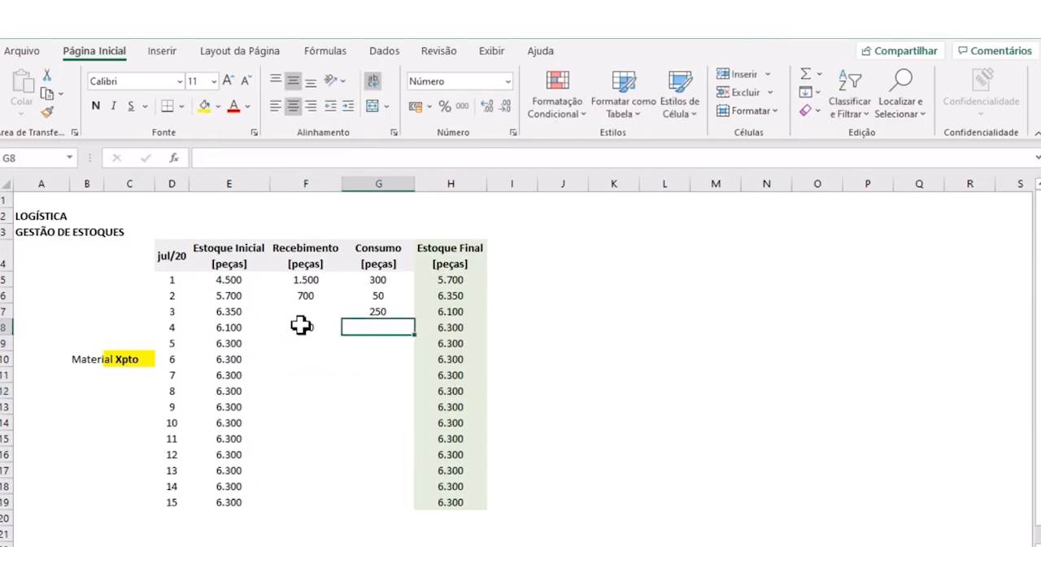
key(Return)
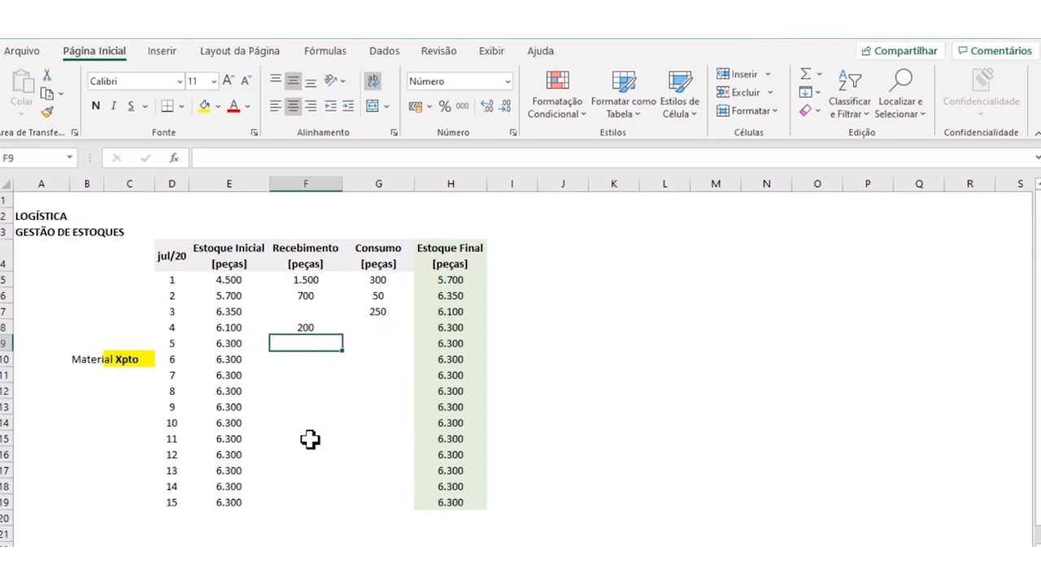
- Enter 300 as the day 5 Recebimento in F9 and 150 as the day 5 Consumo in G9
text(300)
key(Tab)
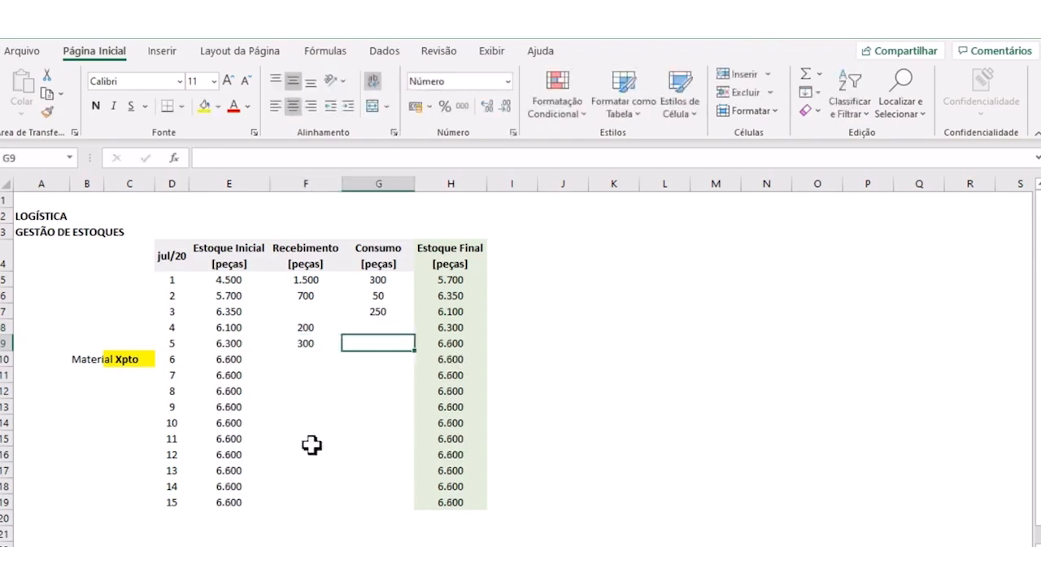
text(150)
key(Return)
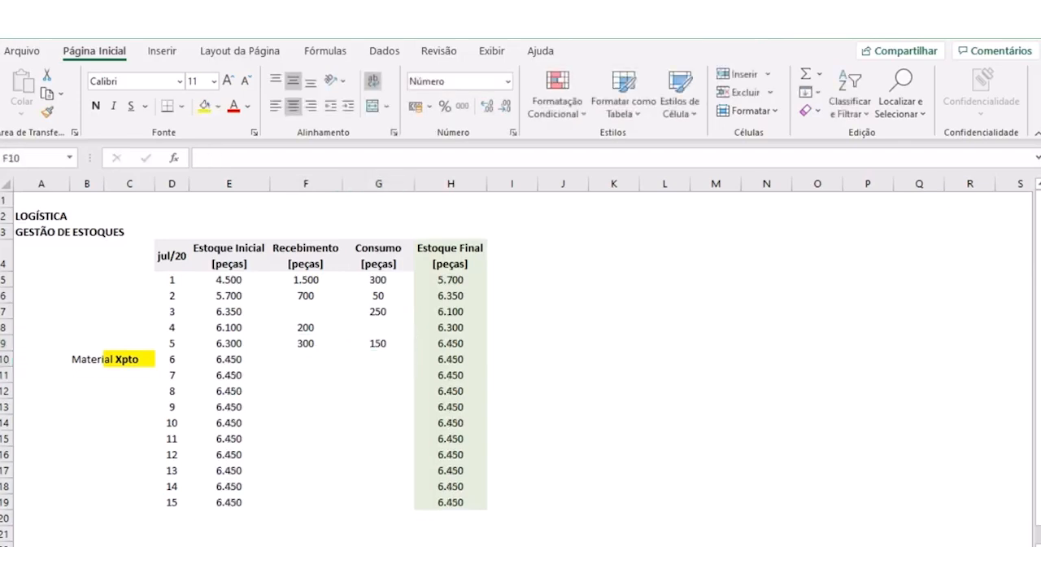
- Leave day 6 empty and enter 450 as the day 7 Recebimento in F11 and 50 as its Consumo in G11
click(301, 389)
click(298, 375)
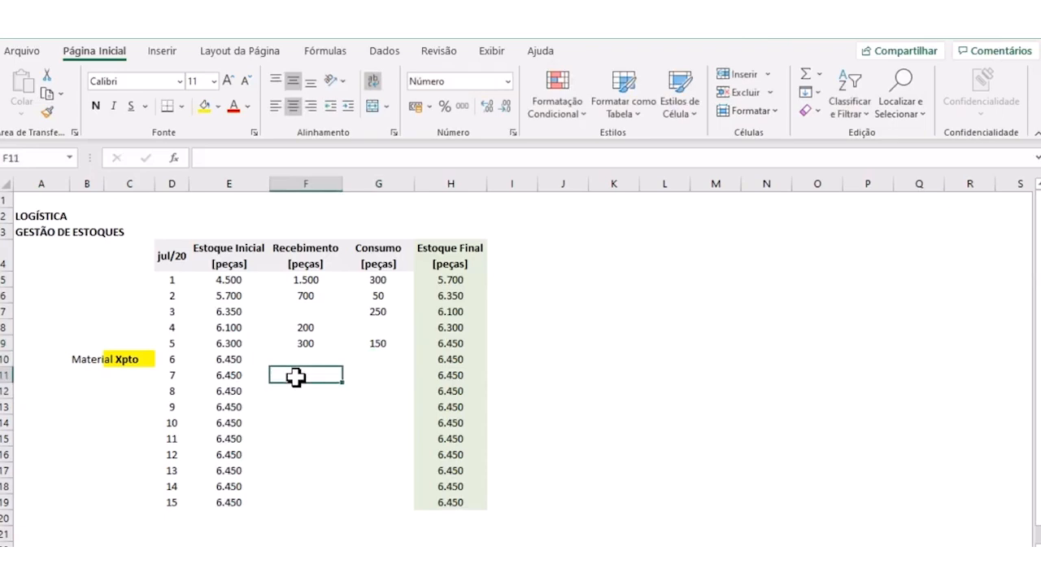
text(450)
key(Tab)
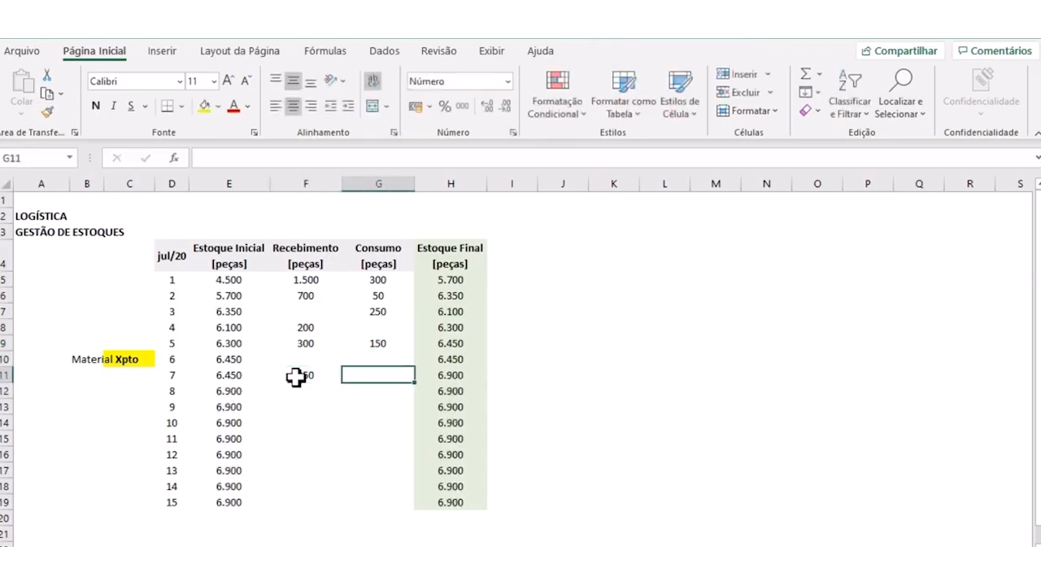
text(50)
key(Return)
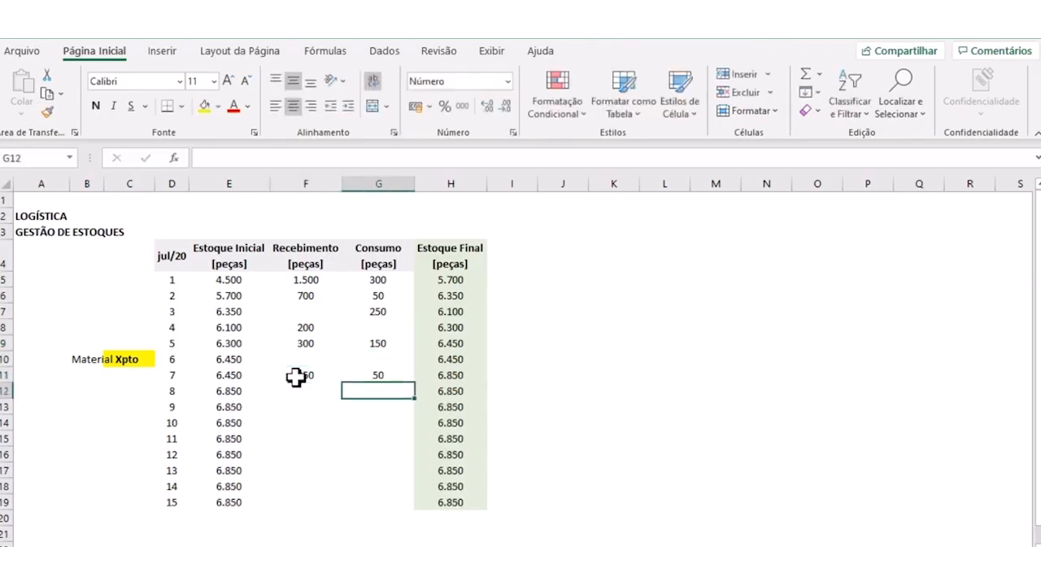
- Leave days 8 and 9 empty and enter 750 as the day 10 Recebimento in F14 and 950 as its Consumo in G14
click(301, 406)
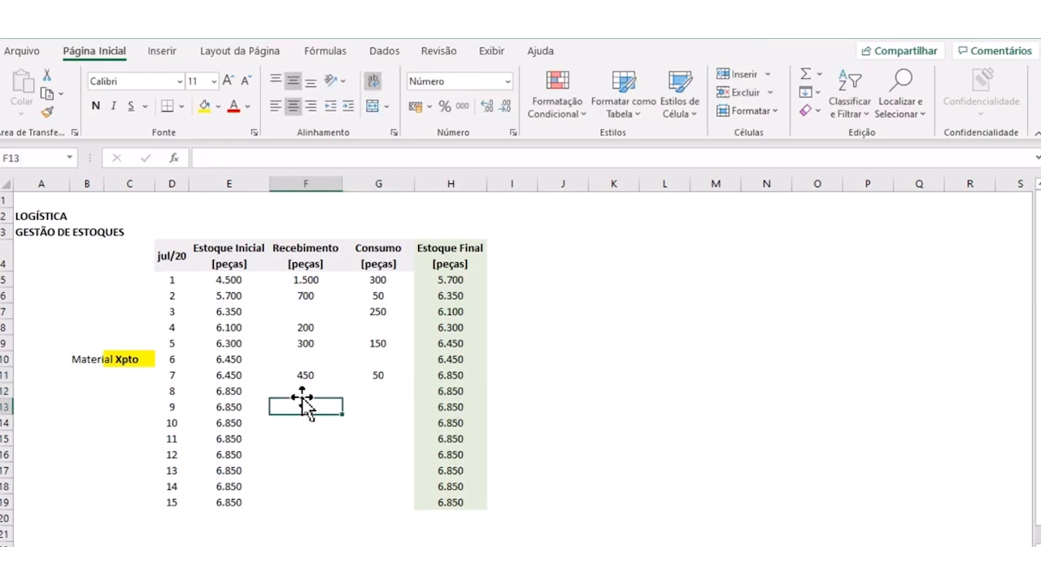
click(303, 391)
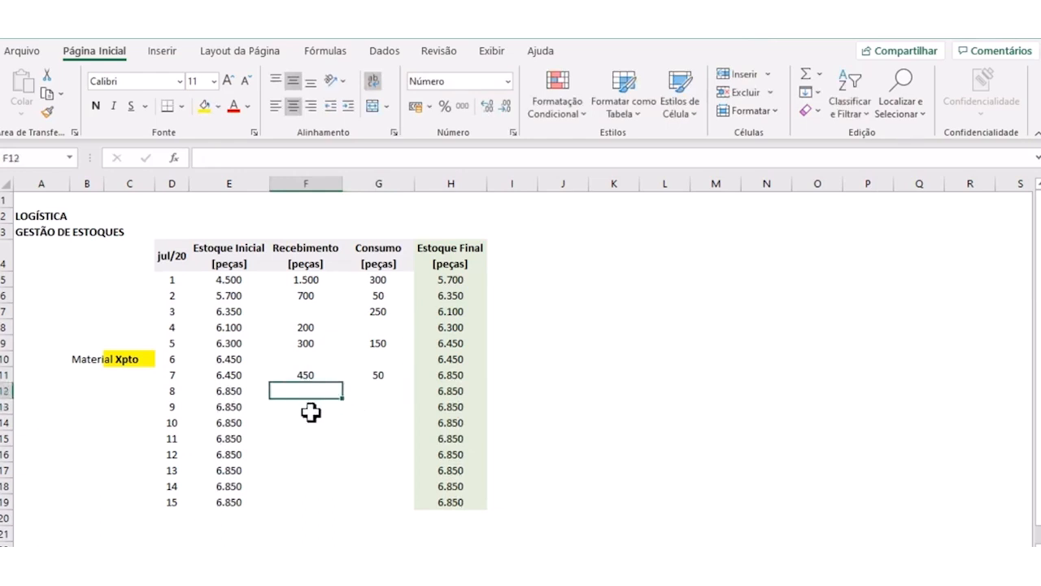
click(303, 423)
text(75)
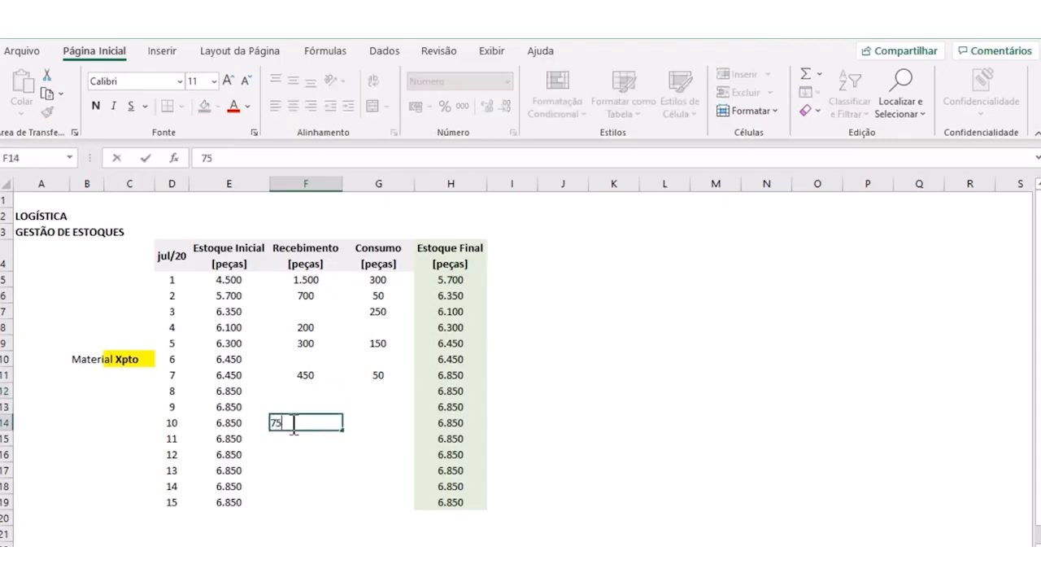
text(0)
click(372, 421)
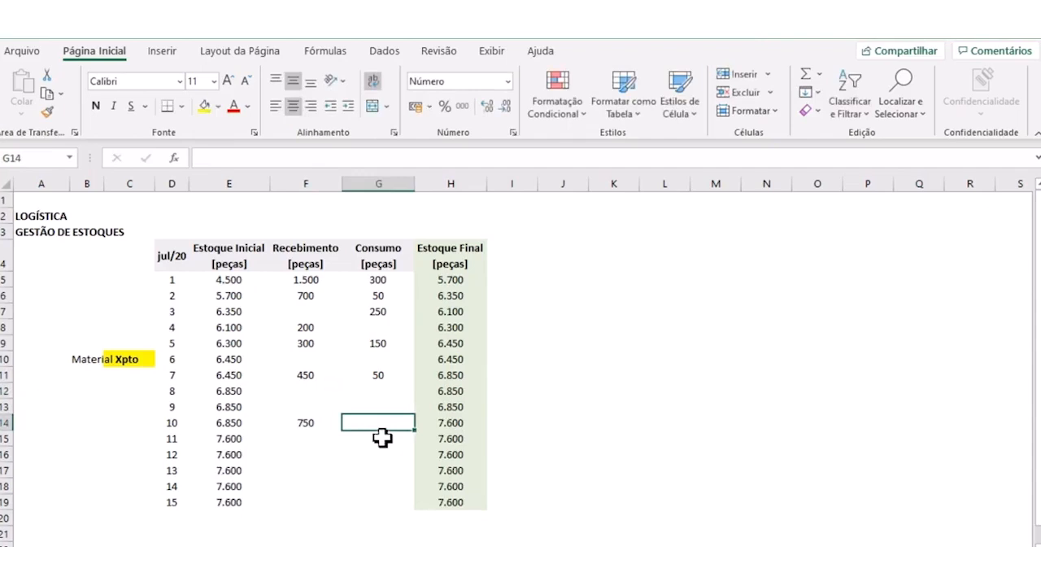
text(950)
key(Return)
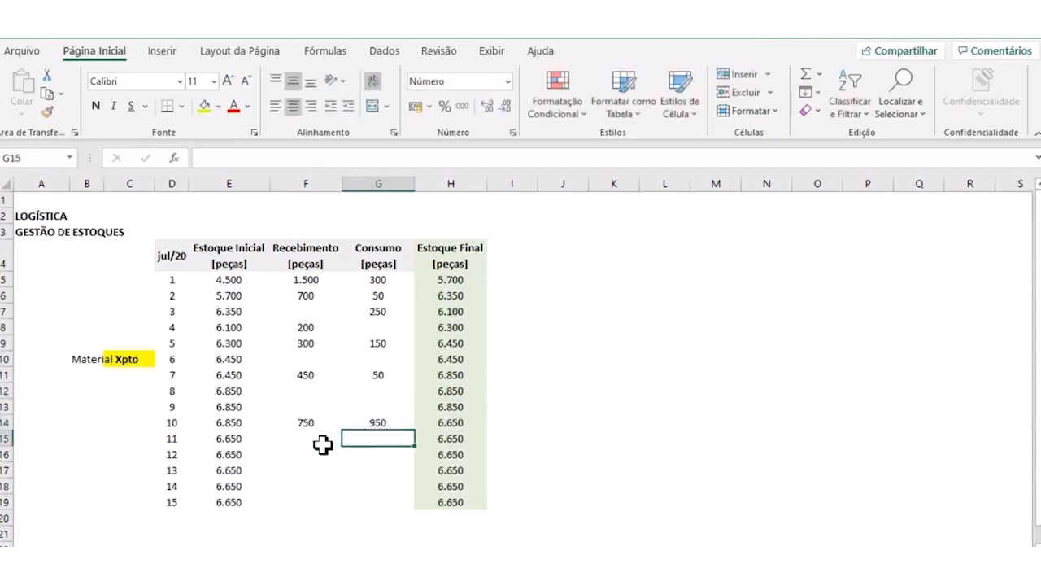
- Enter 400 as the day 12 Recebimento in F16 and 200 as the day 12 Consumo in G16, leaving day 11 empty
click(298, 453)
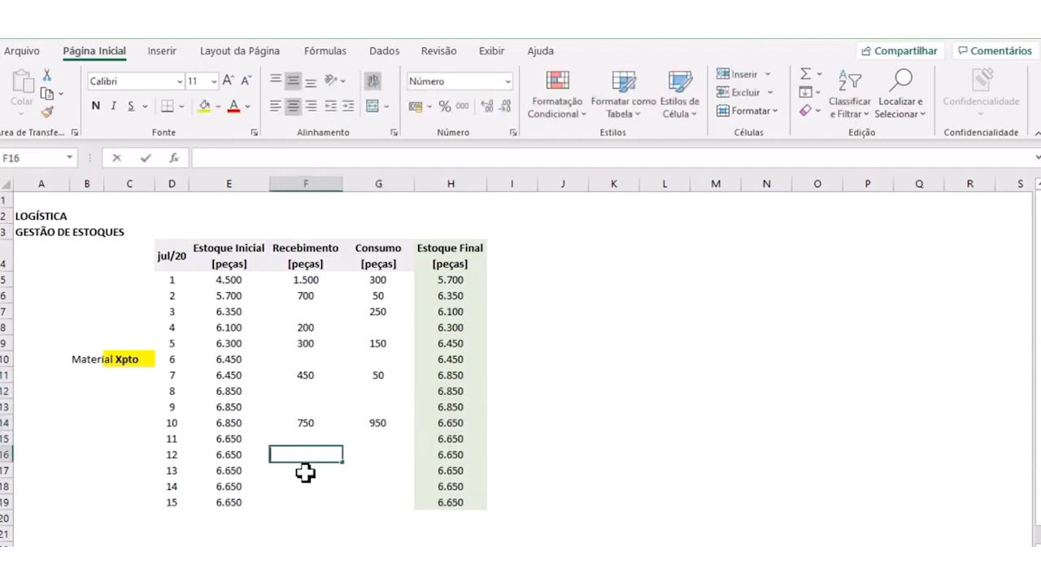
text(400)
click(370, 455)
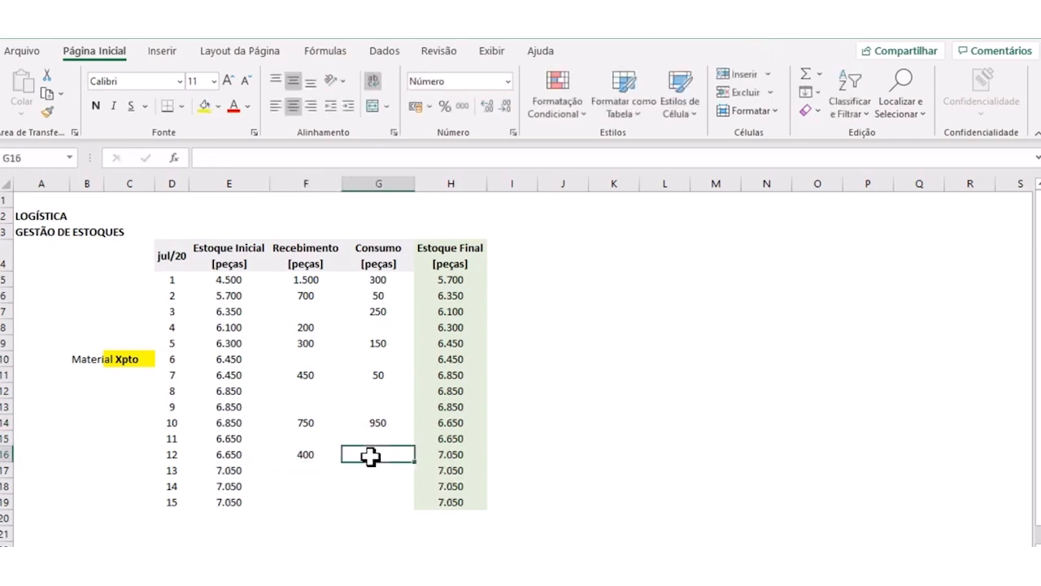
text(200)
click(312, 474)
- Enter 800 as the day 14 Recebimento in F18 and 550 as the day 14 Consumo in G18
click(311, 486)
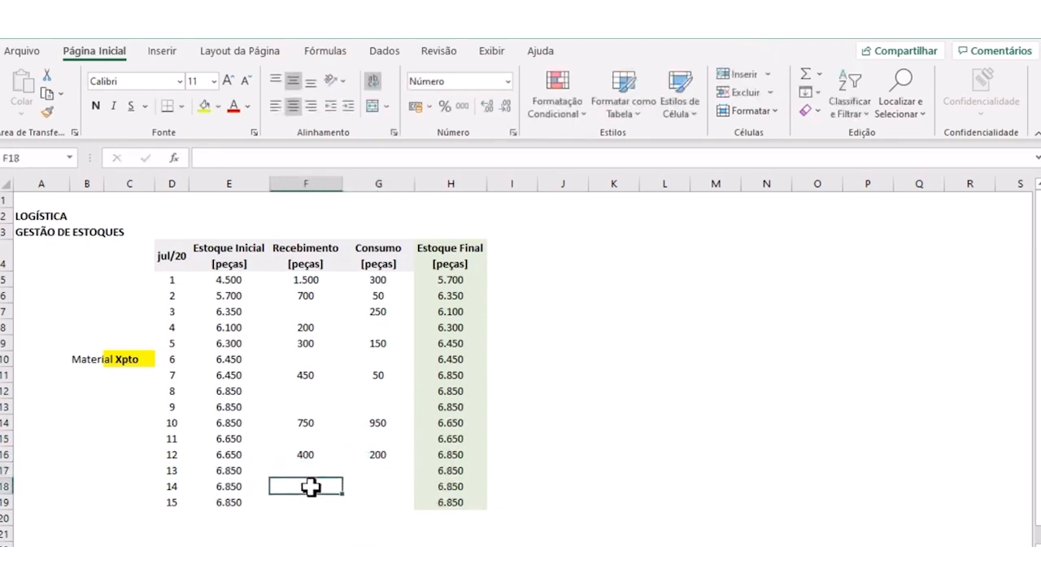
text(800)
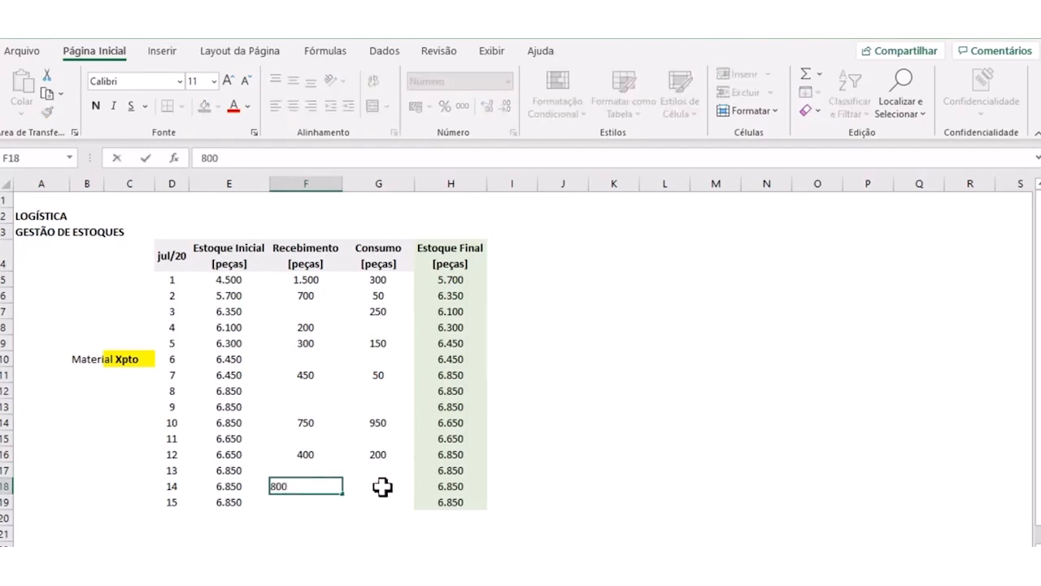
click(383, 484)
text(550)
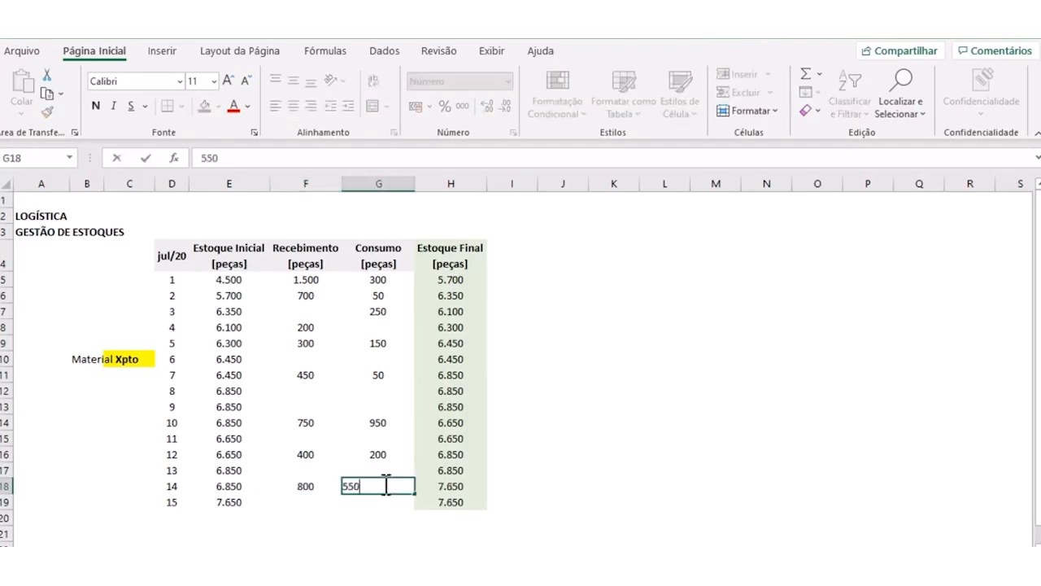
- Enter 100 as the day 15 Recebimento in F19 and 650 as the day 15 Consumo in G19
click(308, 501)
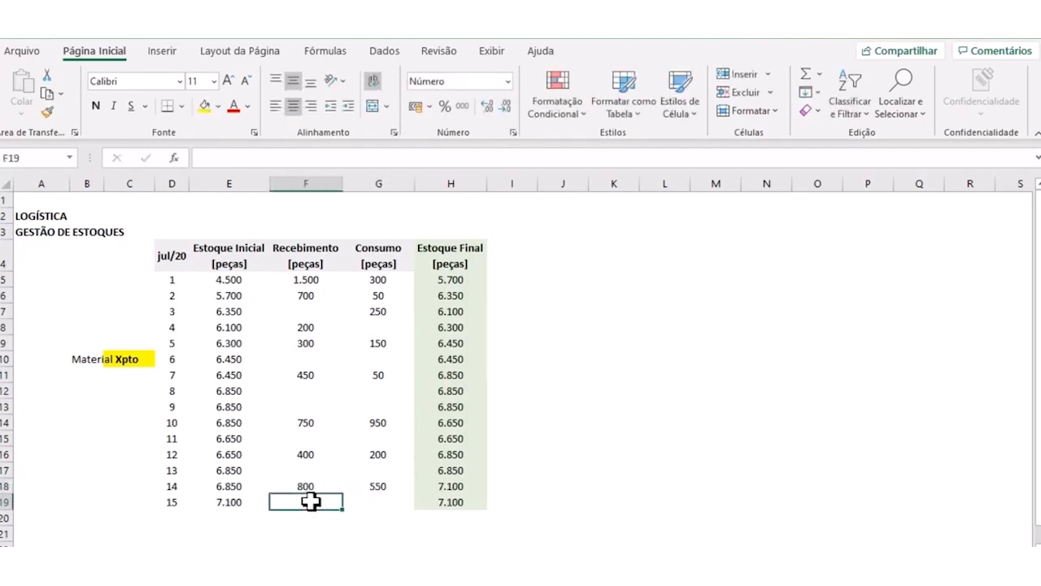
text(100)
click(361, 499)
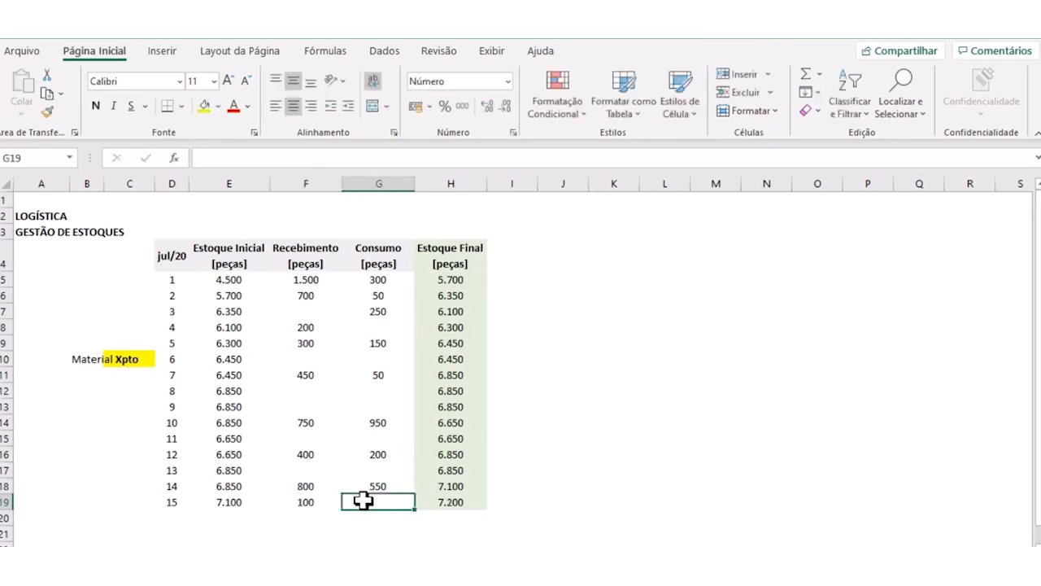
text(650)
key(Return)
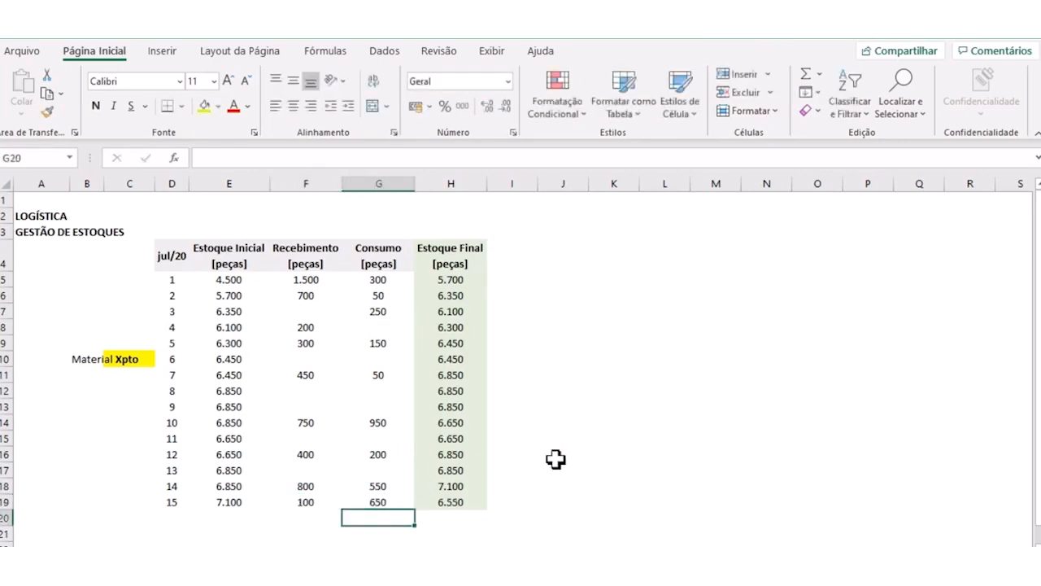
click(545, 459)
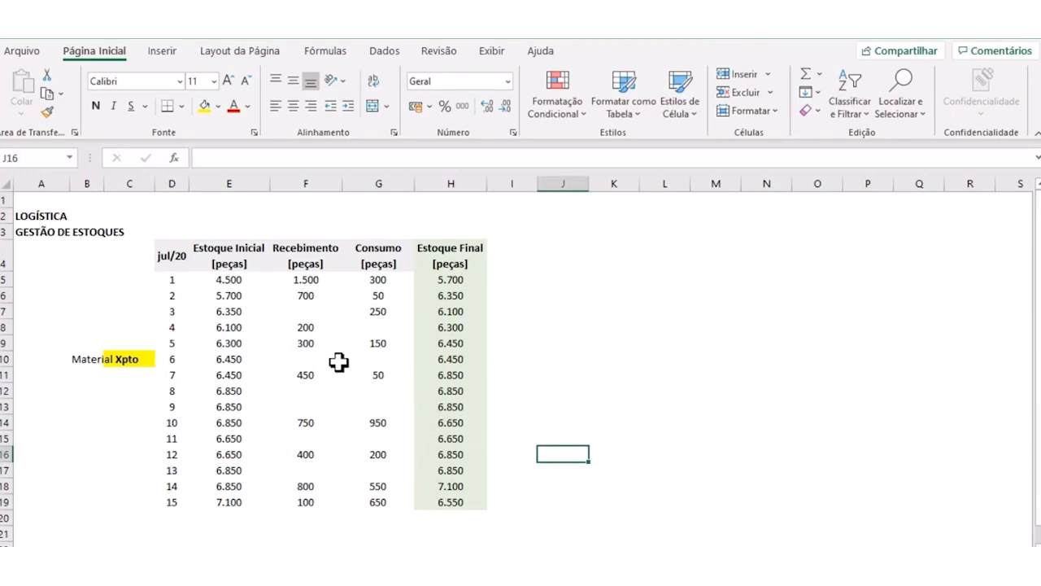
- Make the day 1 Estoque Inicial in E5 bold and give it an orange fill
click(228, 281)
click(98, 109)
click(217, 106)
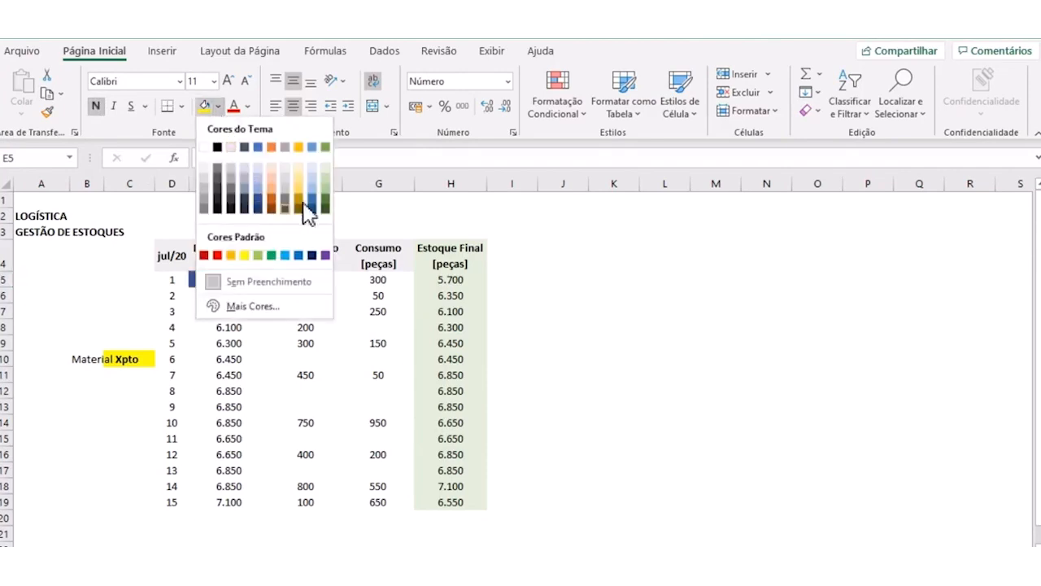
click(230, 254)
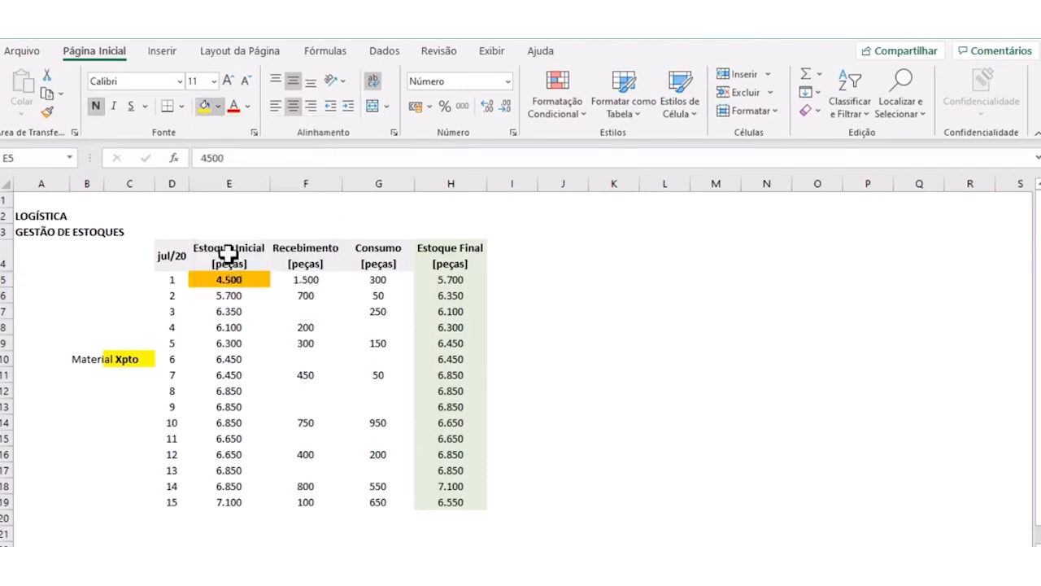
- Make the day 15 Estoque Final in H19 bold and fill it with the same orange as E5
click(240, 373)
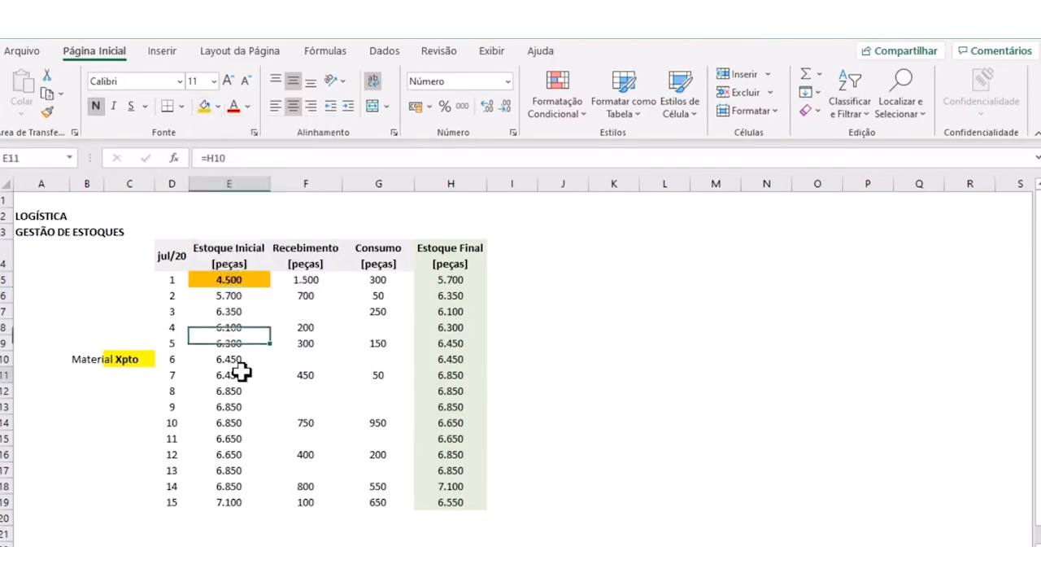
click(447, 504)
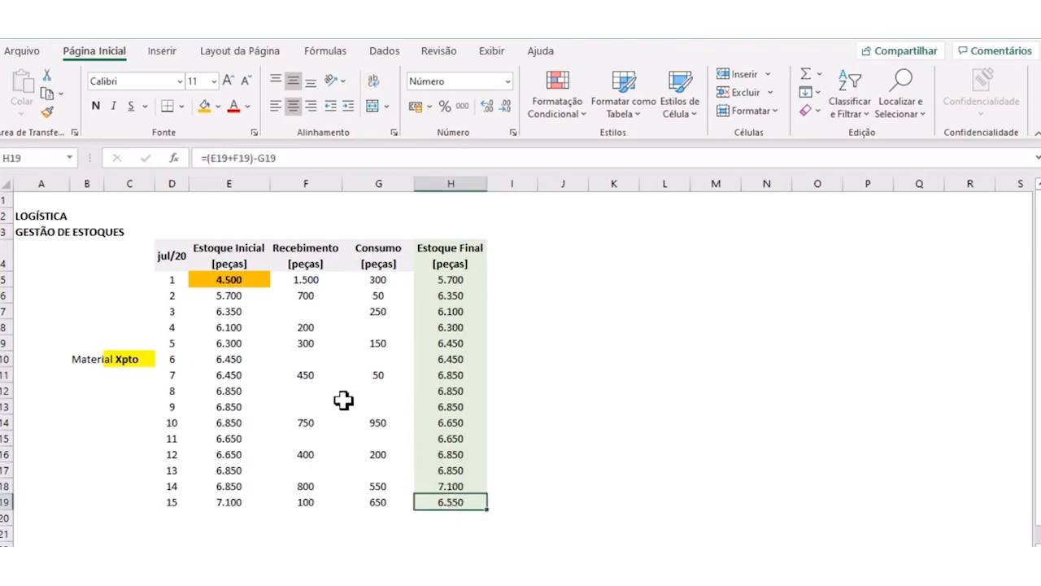
click(96, 106)
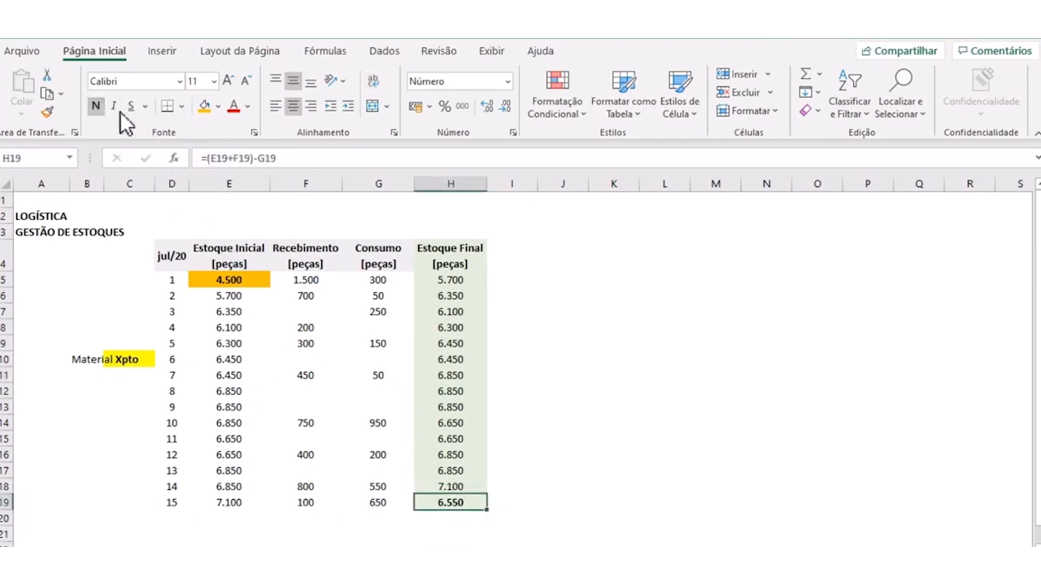
click(204, 106)
click(631, 496)
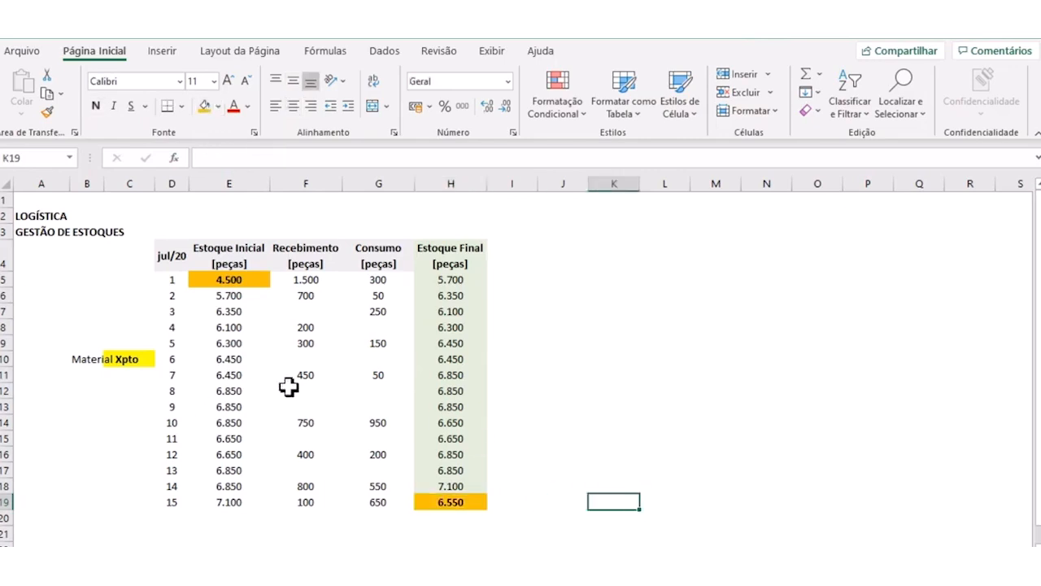
click(521, 360)
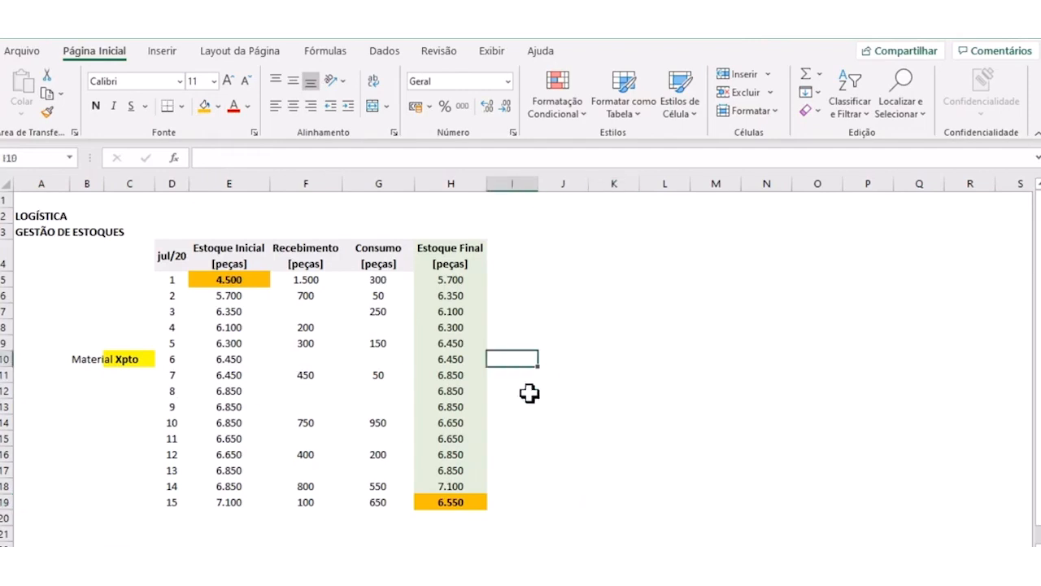
click(541, 408)
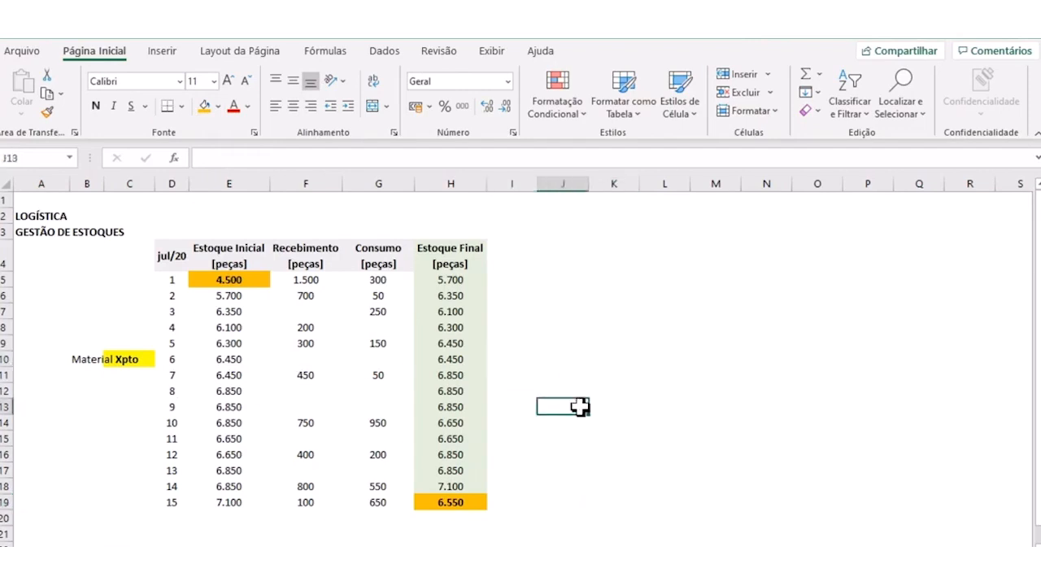
drag(171, 254, 446, 504)
click(563, 422)
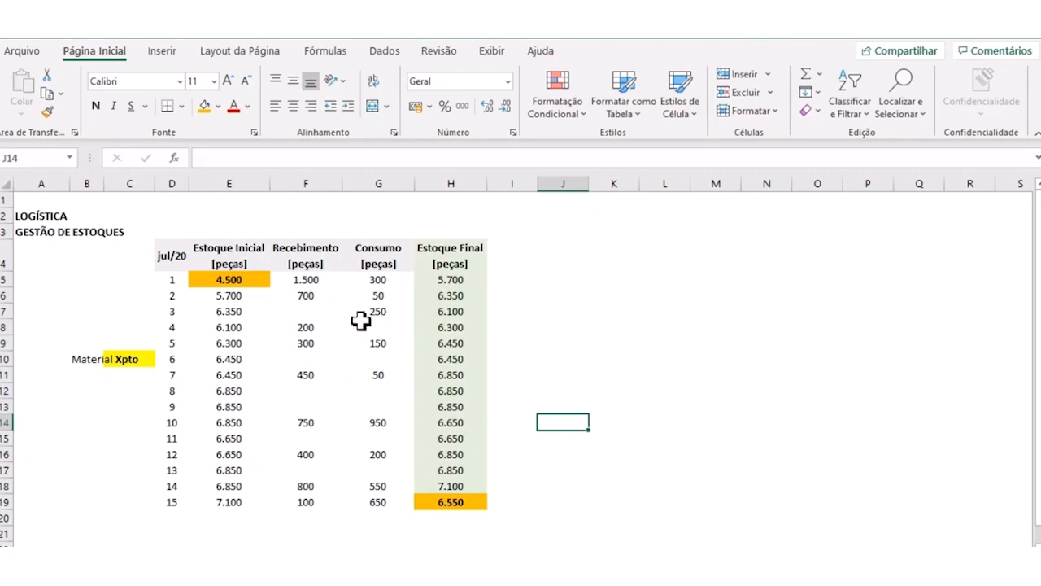
click(489, 302)
click(325, 298)
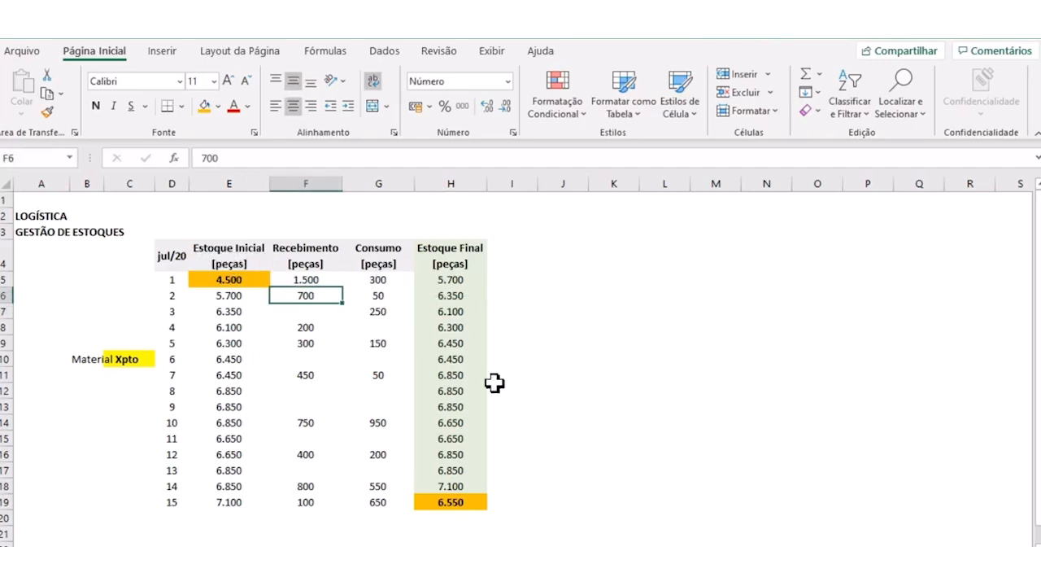
click(724, 337)
- Enter the note "gráfico de linha" in G2, above the stock table
click(371, 217)
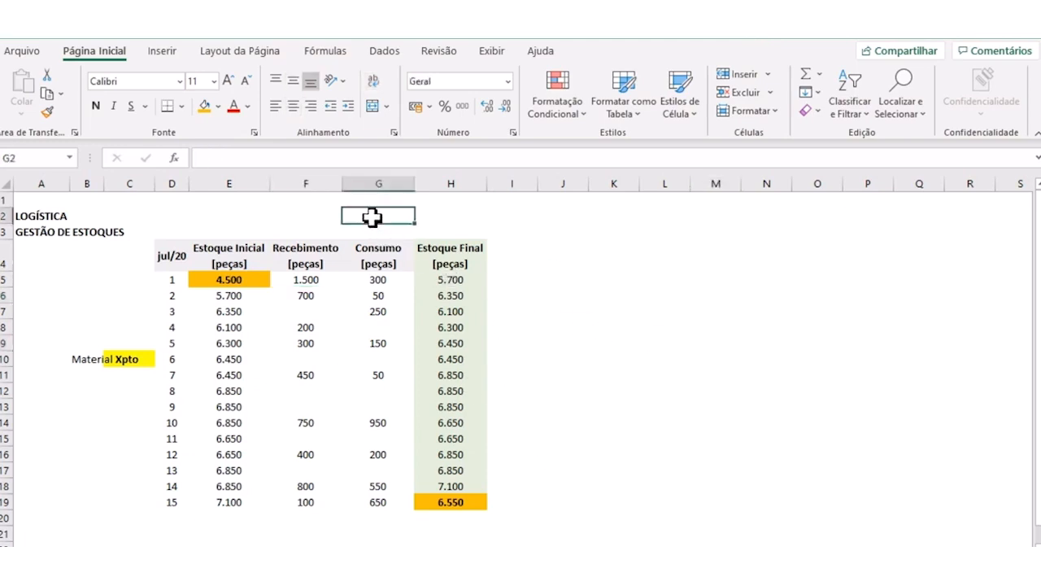
text(gráfico de linha)
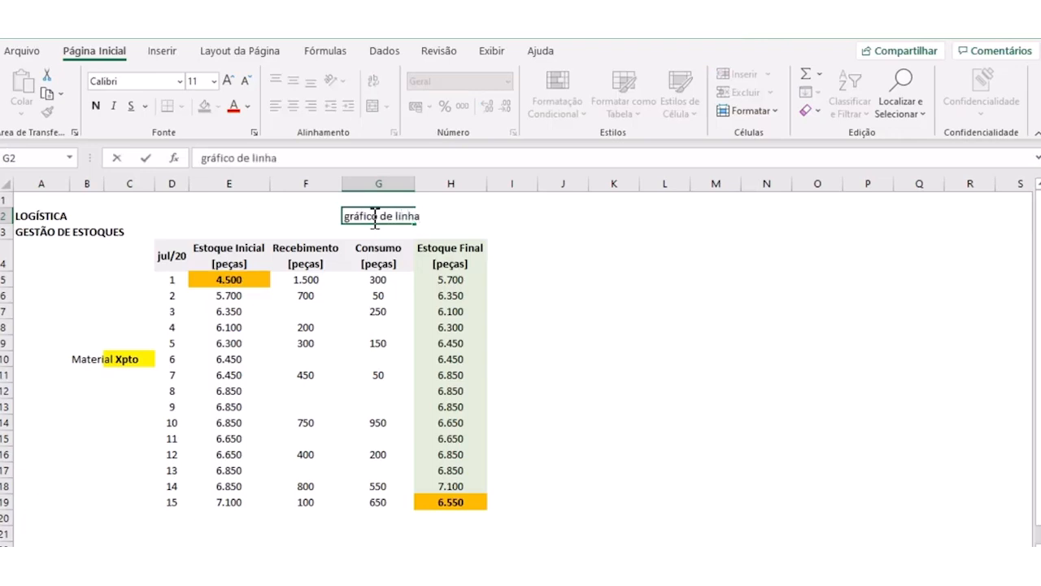
key(ctrl+Return)
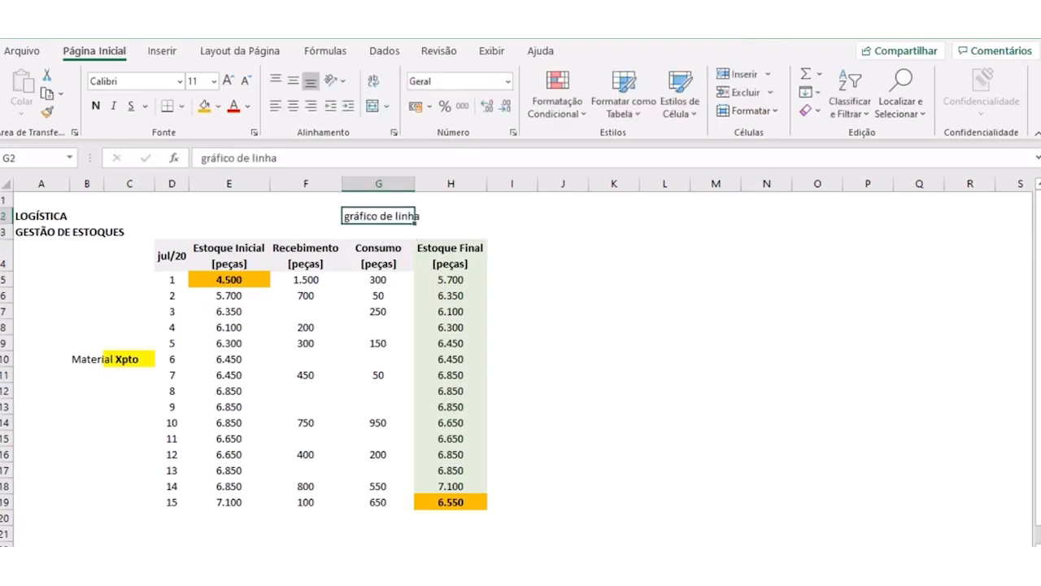
click(580, 342)
click(372, 218)
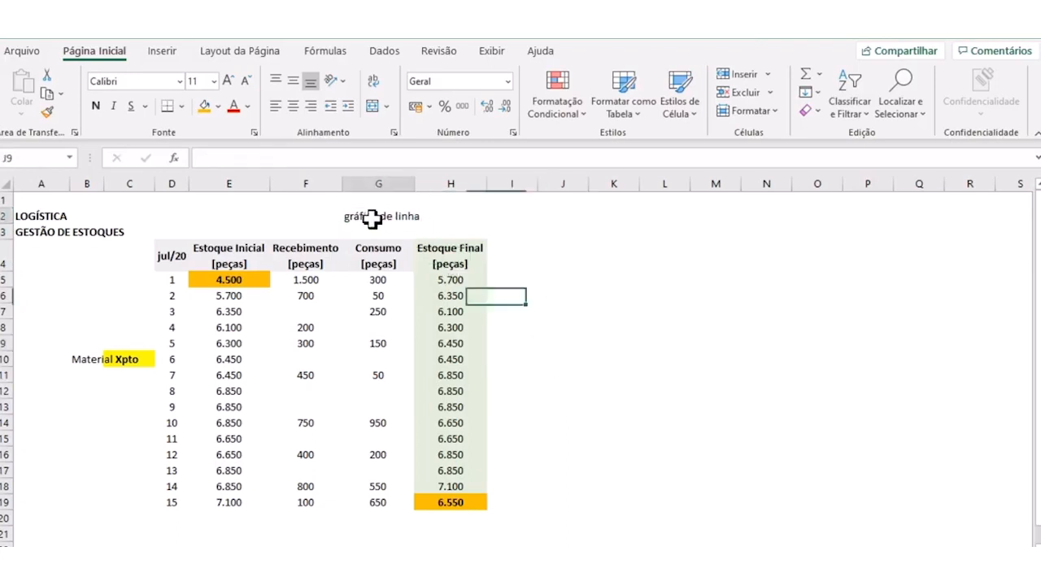
click(592, 326)
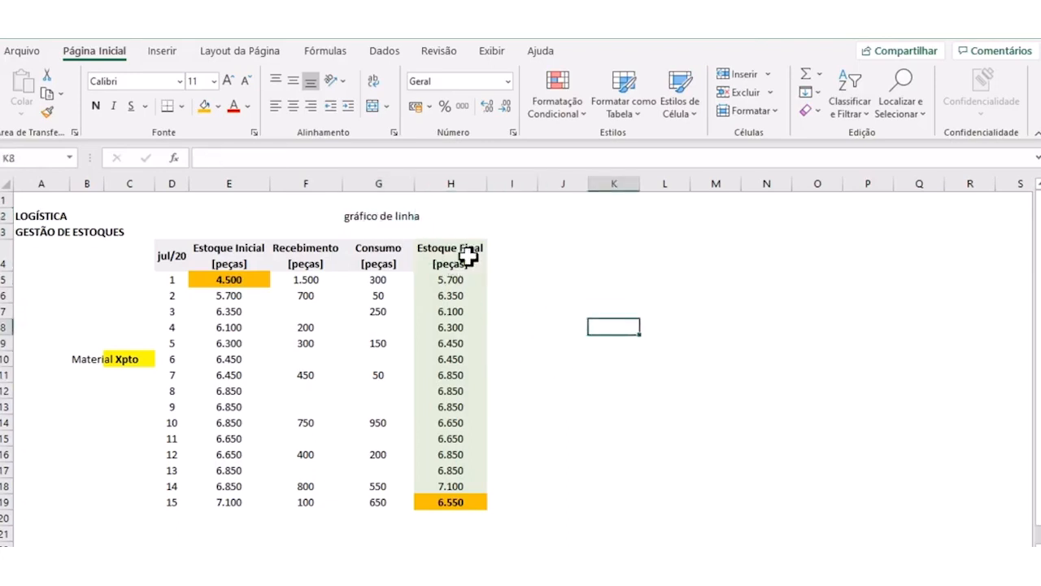
click(378, 218)
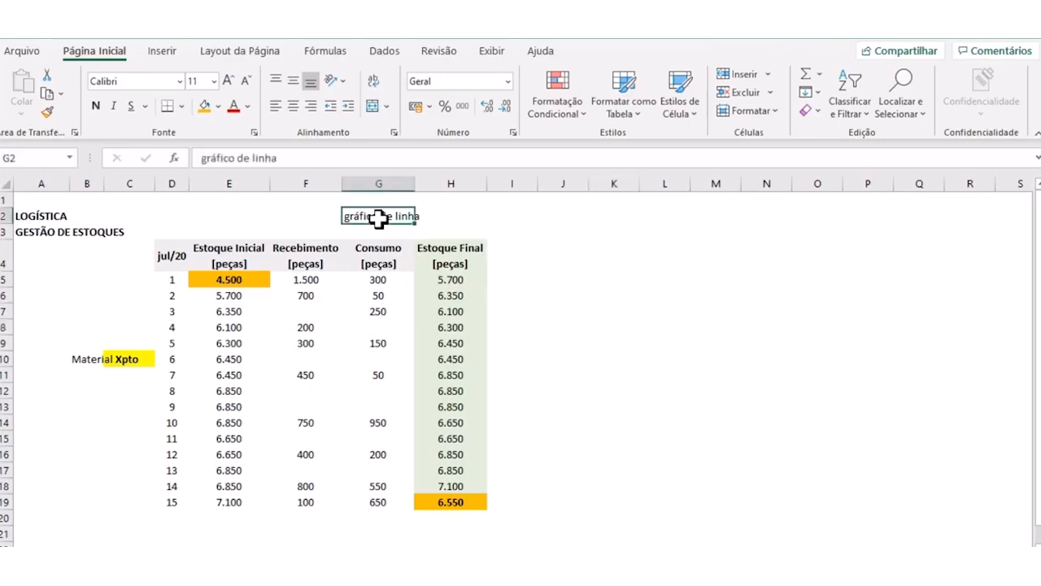
click(527, 241)
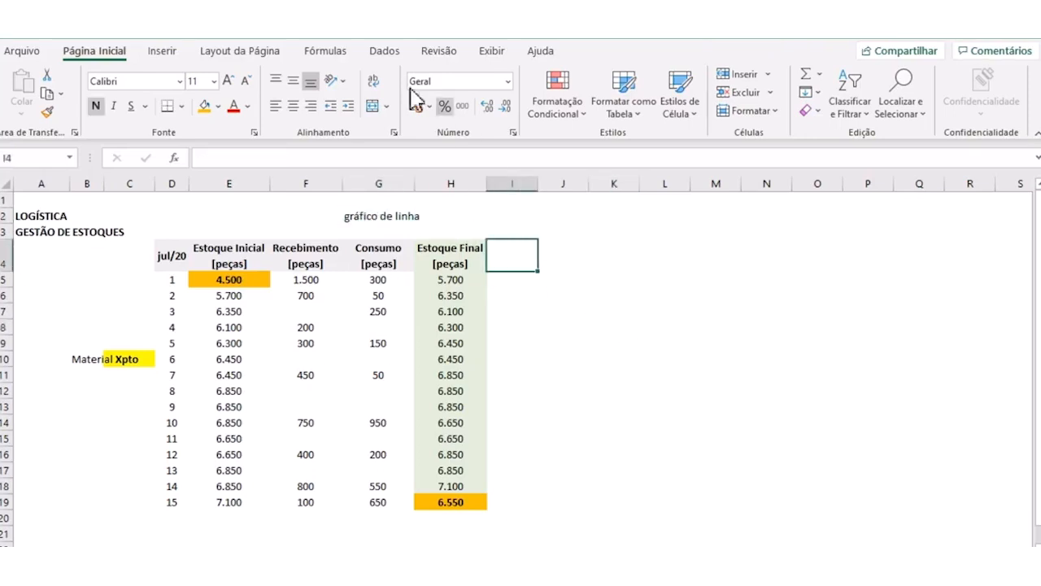
click(476, 327)
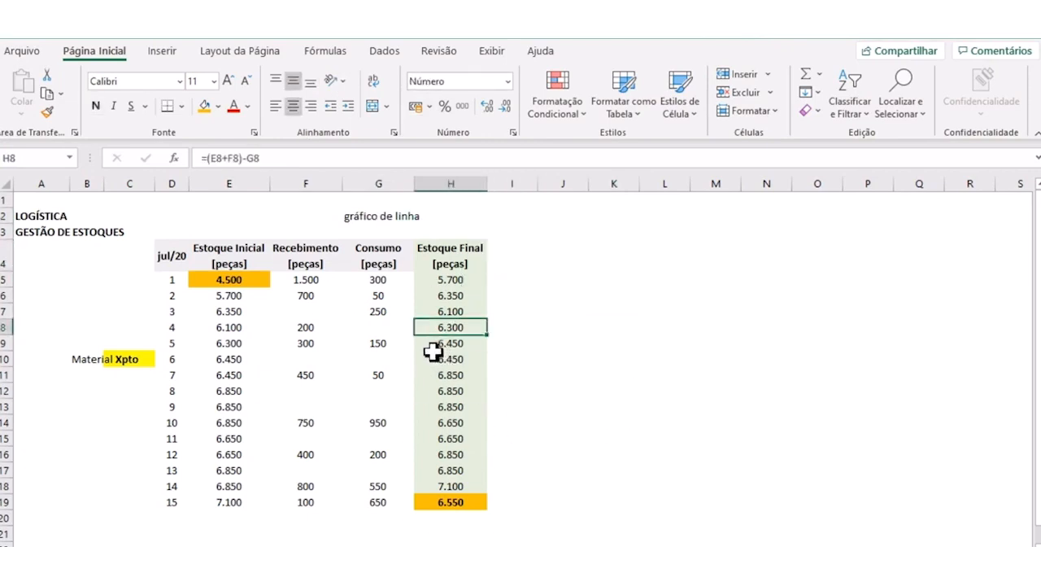
- Examine the Estoque Inicial, Recebimento, Consumo and Estoque Final columns, one by one and as a whole
drag(236, 259, 248, 472)
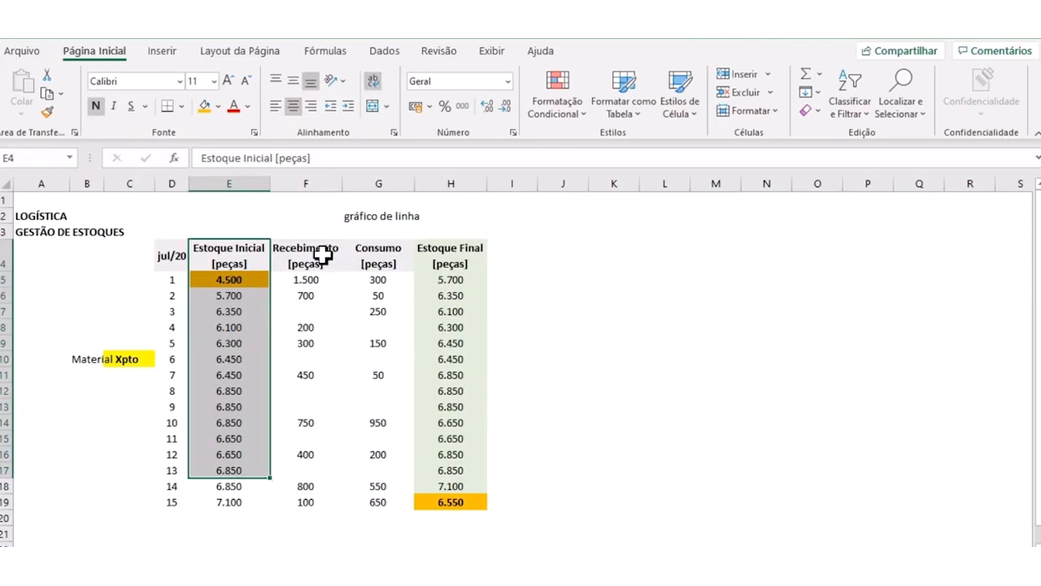
drag(312, 254, 312, 504)
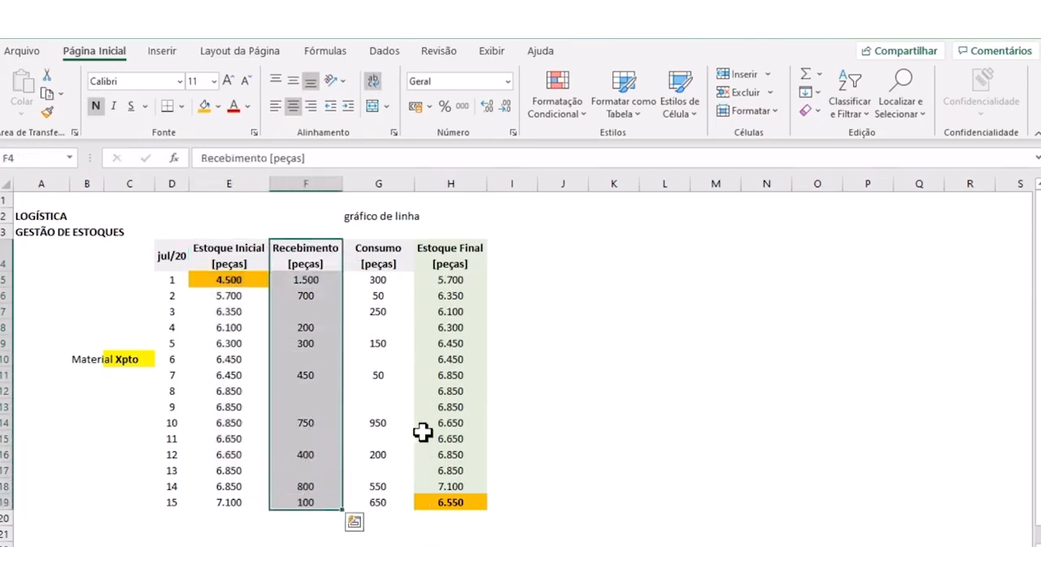
drag(378, 256, 391, 509)
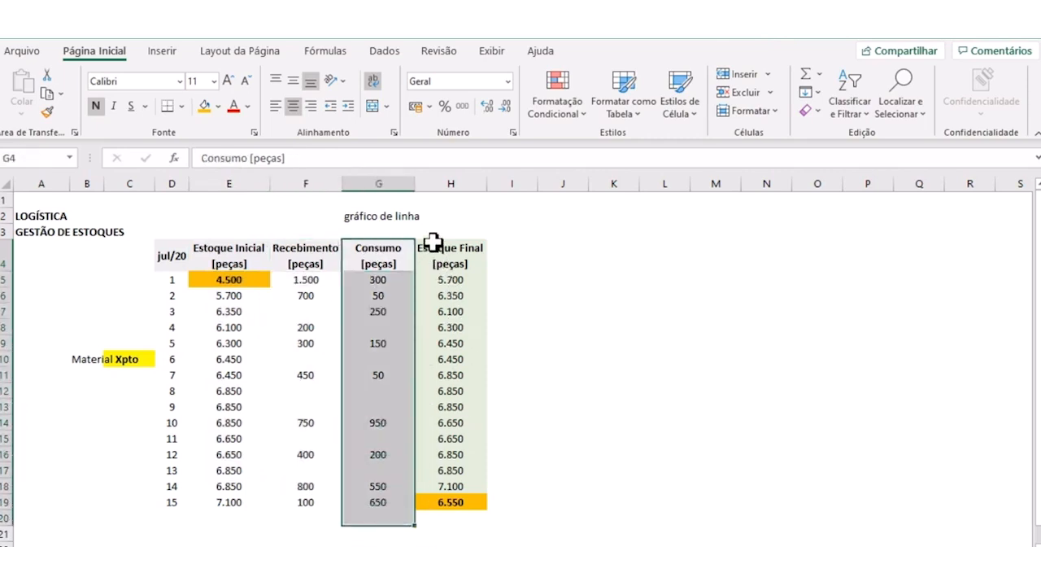
drag(433, 244, 432, 498)
click(551, 422)
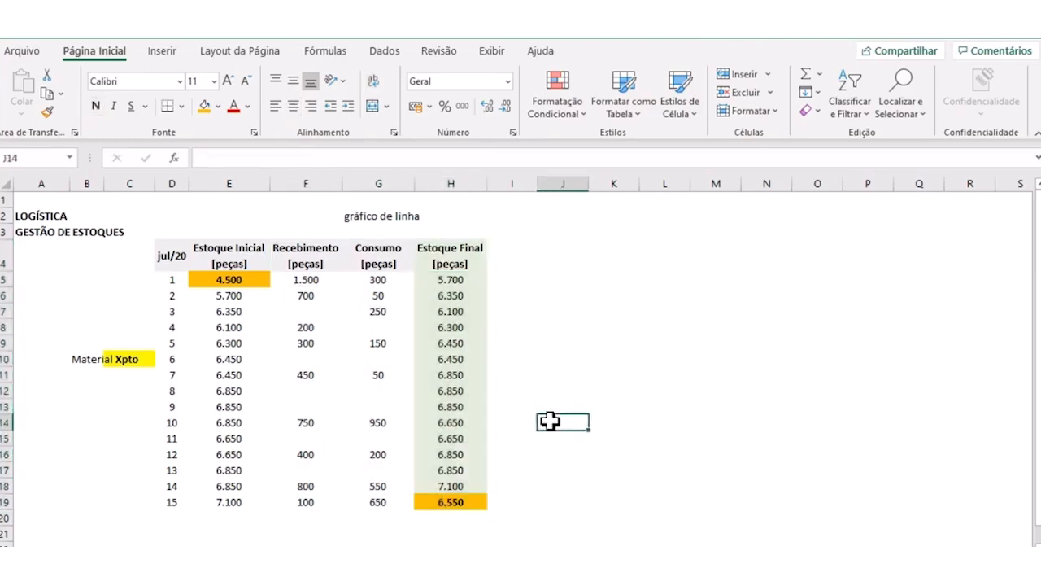
drag(225, 259, 458, 502)
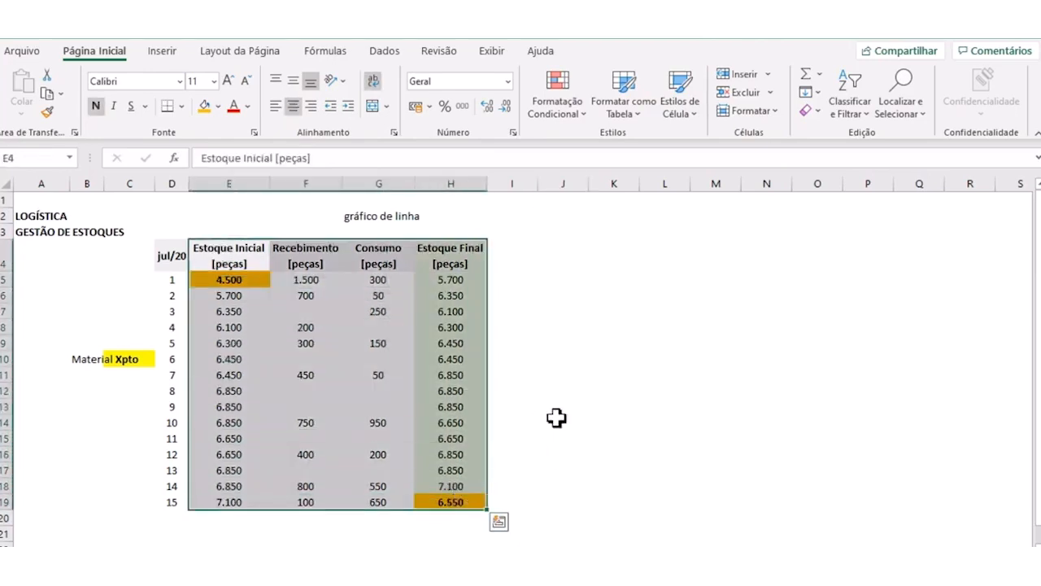
click(557, 417)
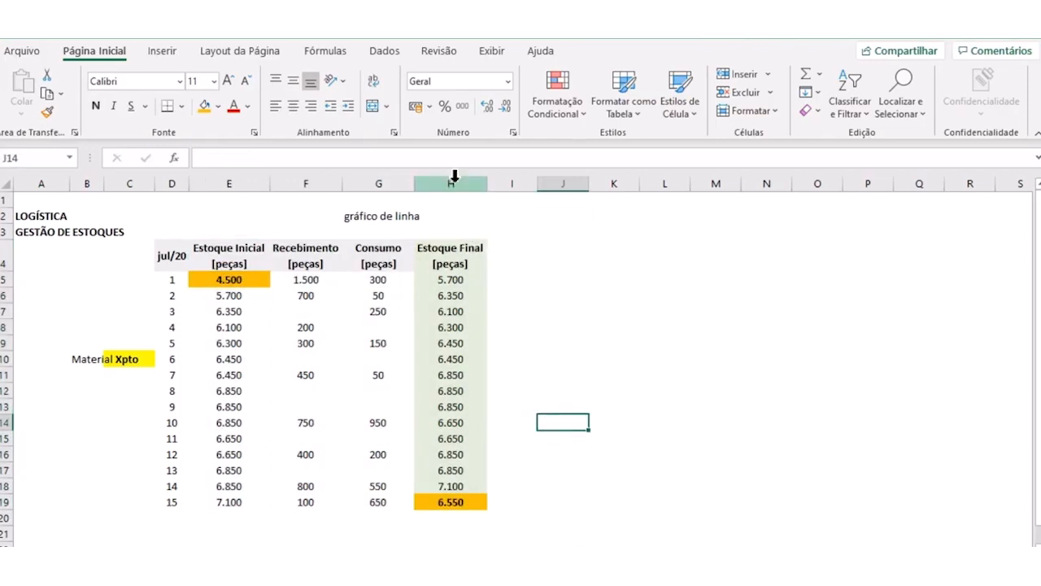
right_click(307, 182)
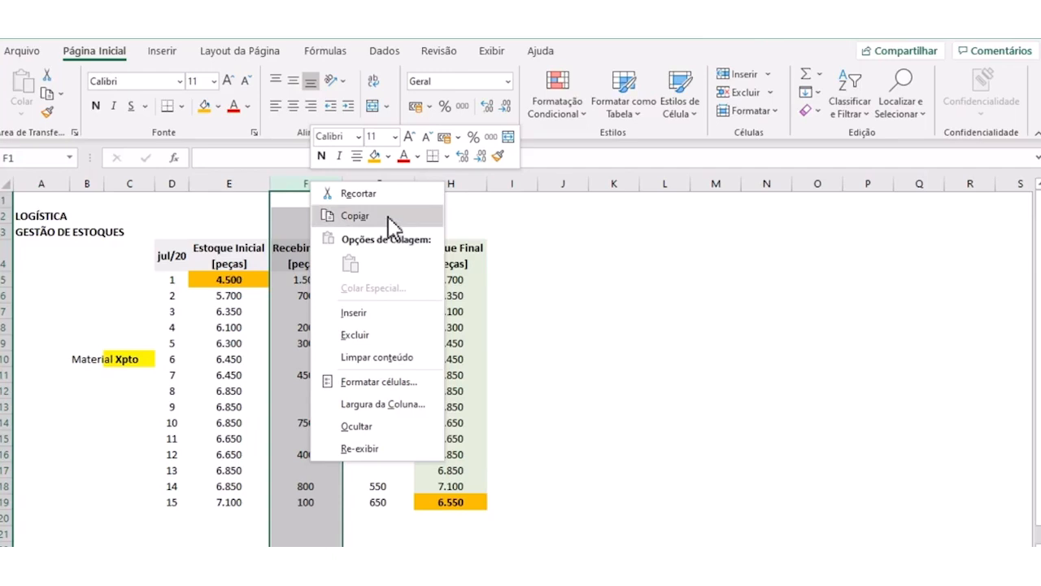
click(388, 216)
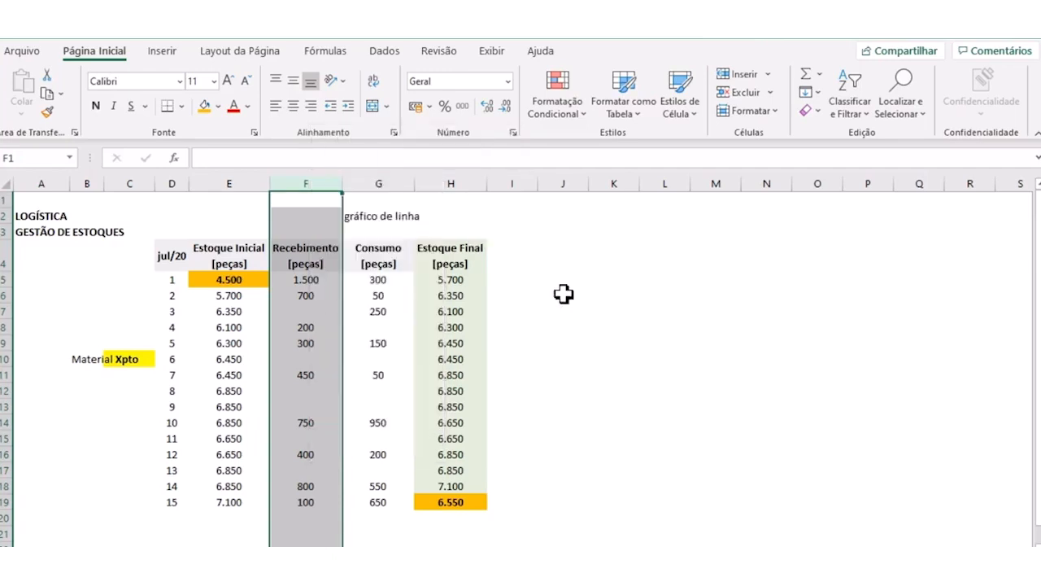
click(536, 365)
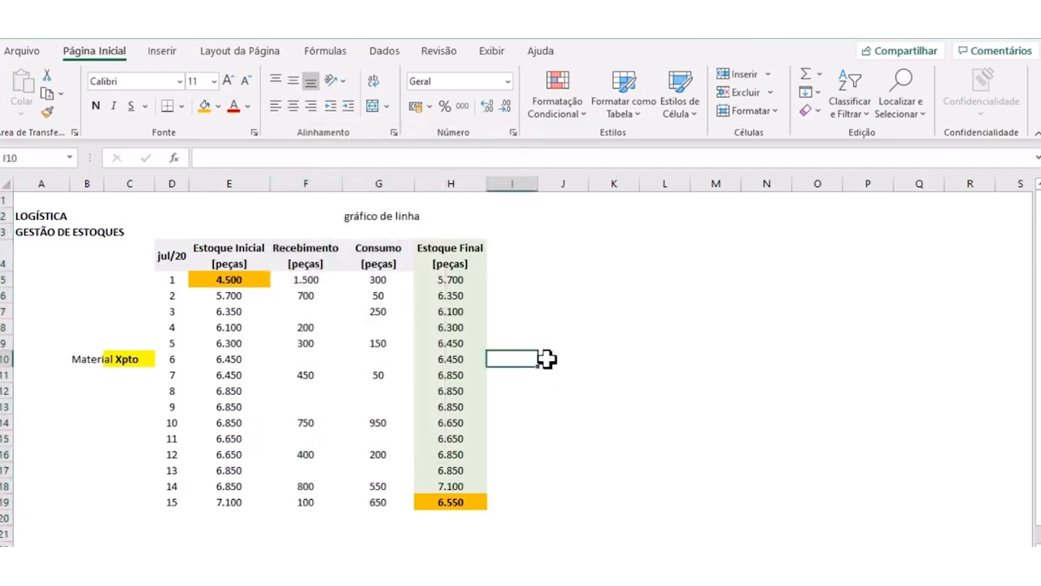
- Copy the Recebimento column F and insert the copied cells as a new column I after Estoque Final
click(305, 181)
right_click(305, 184)
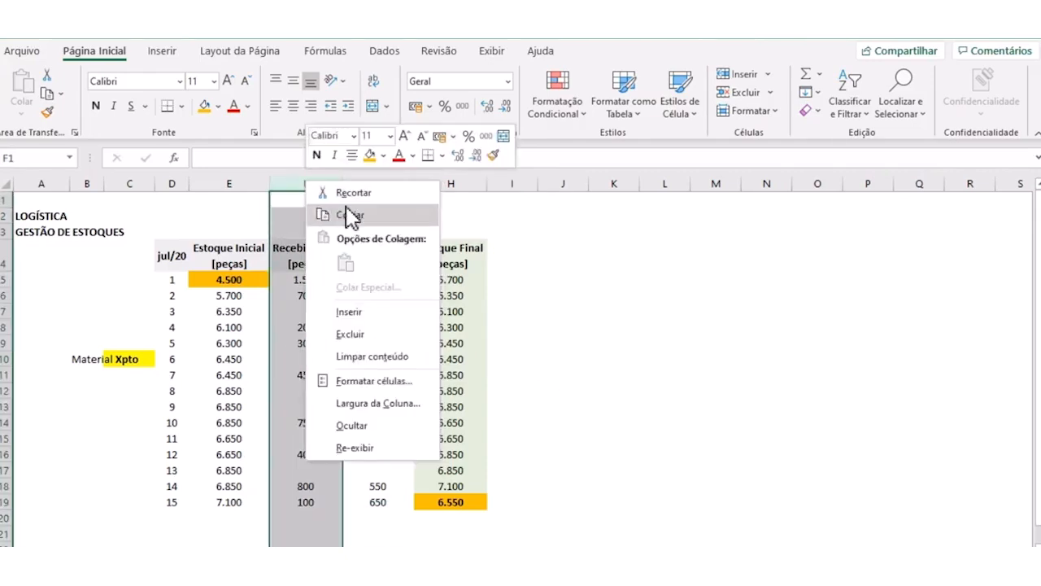
click(349, 215)
right_click(530, 185)
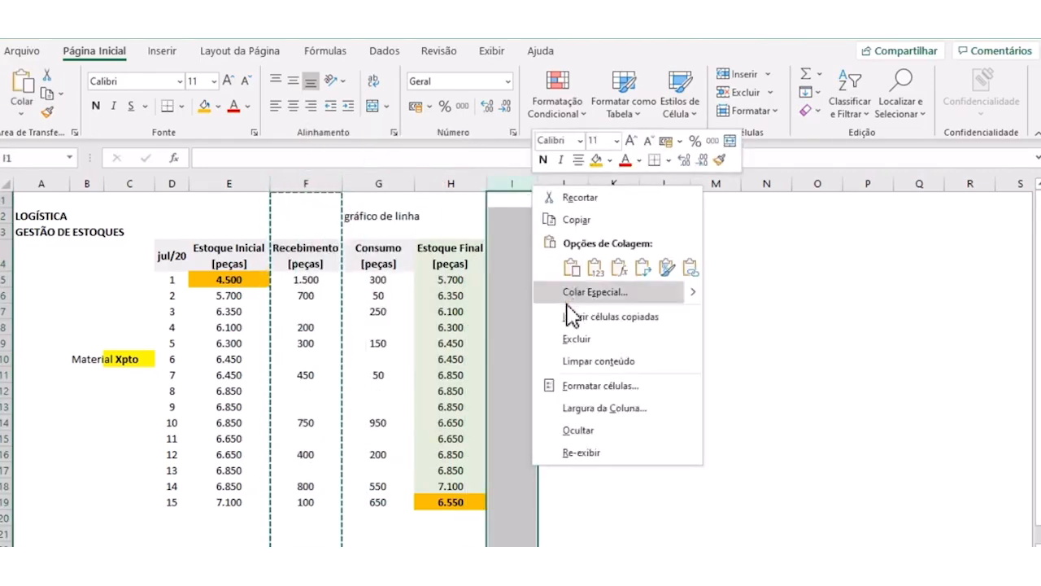
click(567, 313)
- Change the header of the copied column in I4 to "Estoque Médio [peças]"
click(520, 257)
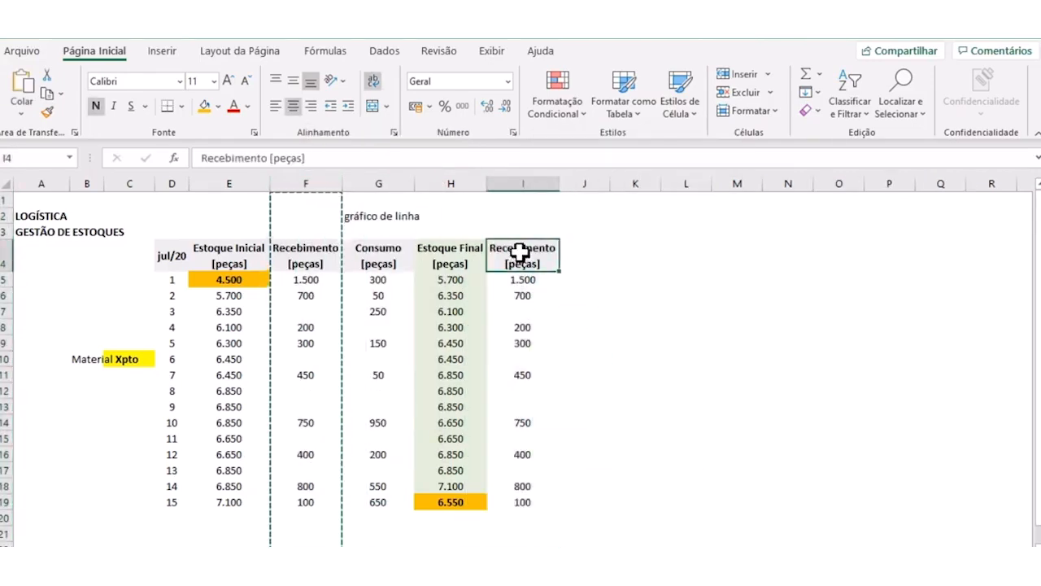
drag(268, 156, 213, 163)
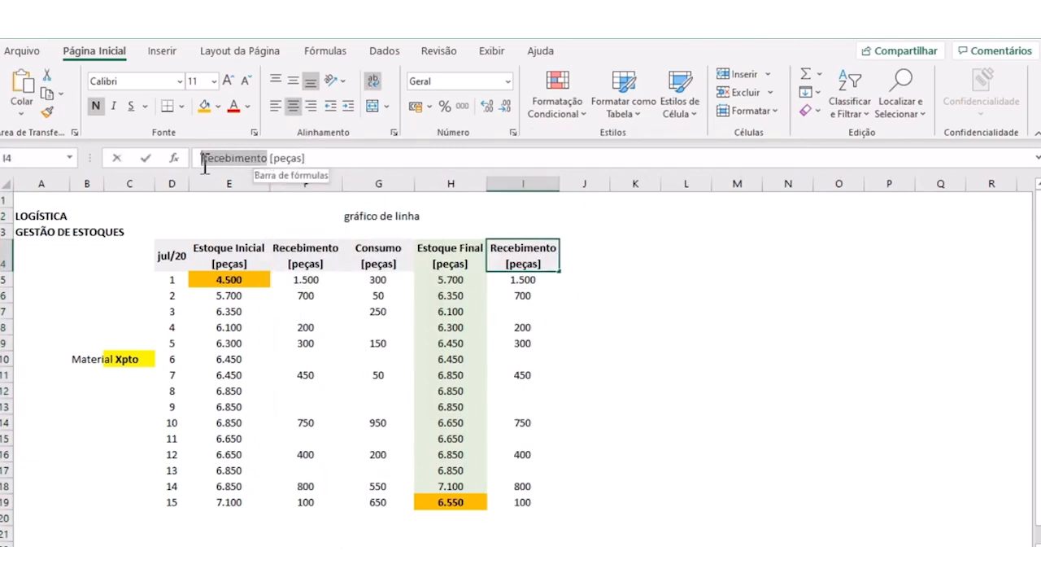
text(E)
text(oque M)
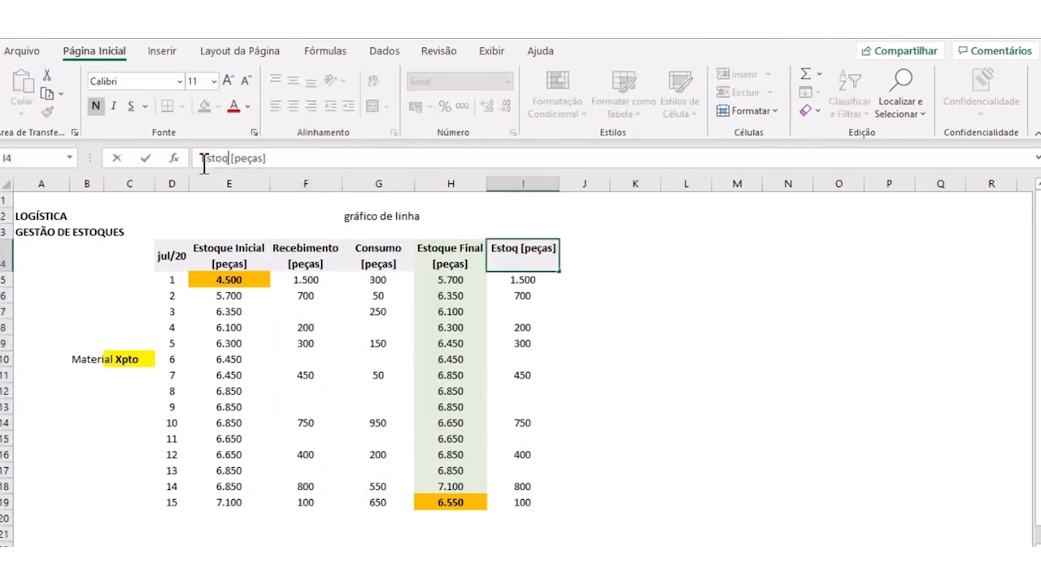
text(édio)
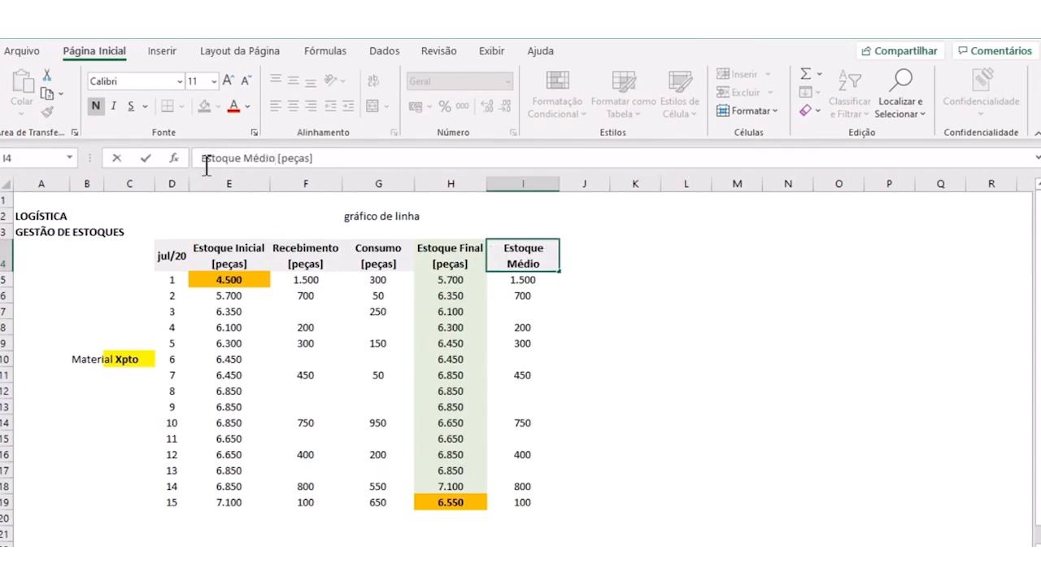
key(Return)
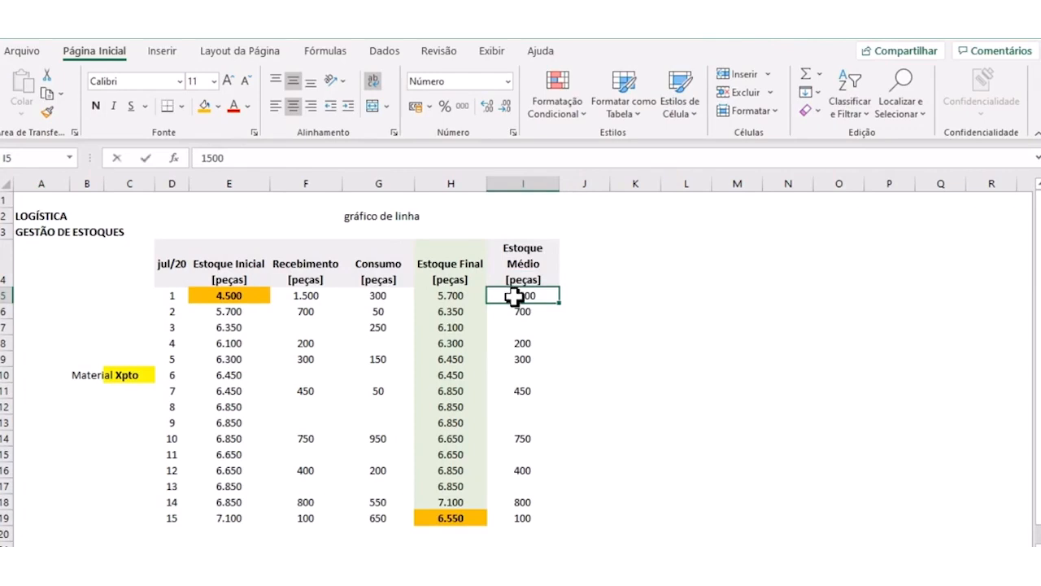
- Enter the day 1 average stock formula =(E5+H5)/2 in I5
text(=)
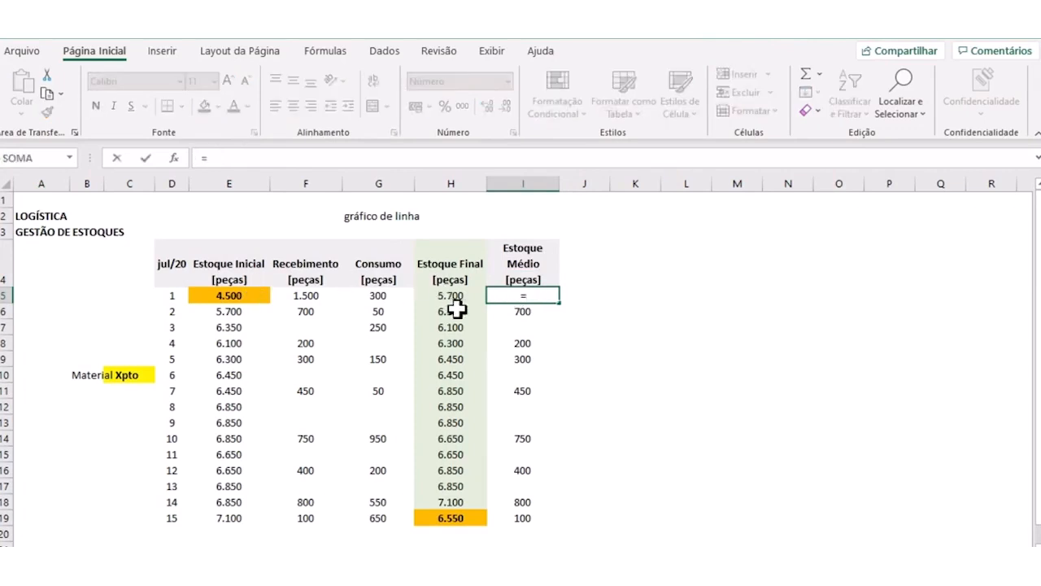
text(()
click(258, 296)
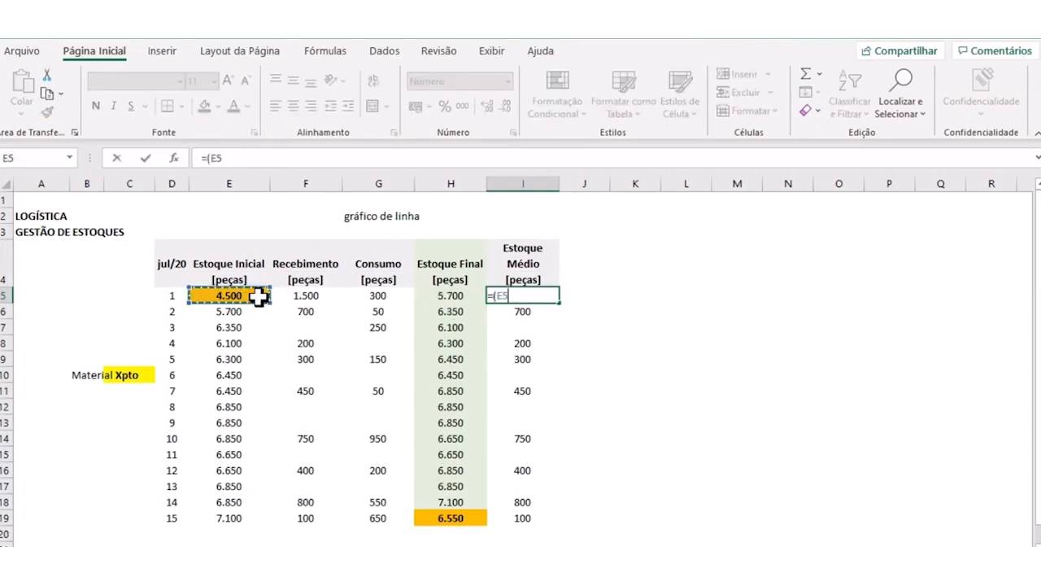
text(+)
click(446, 296)
text()/2)
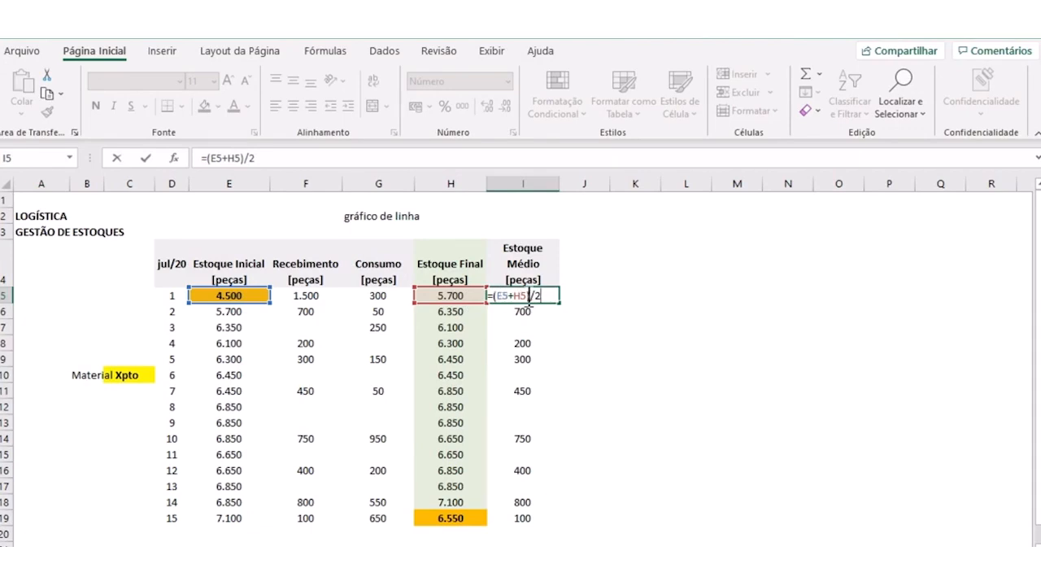
key(Return)
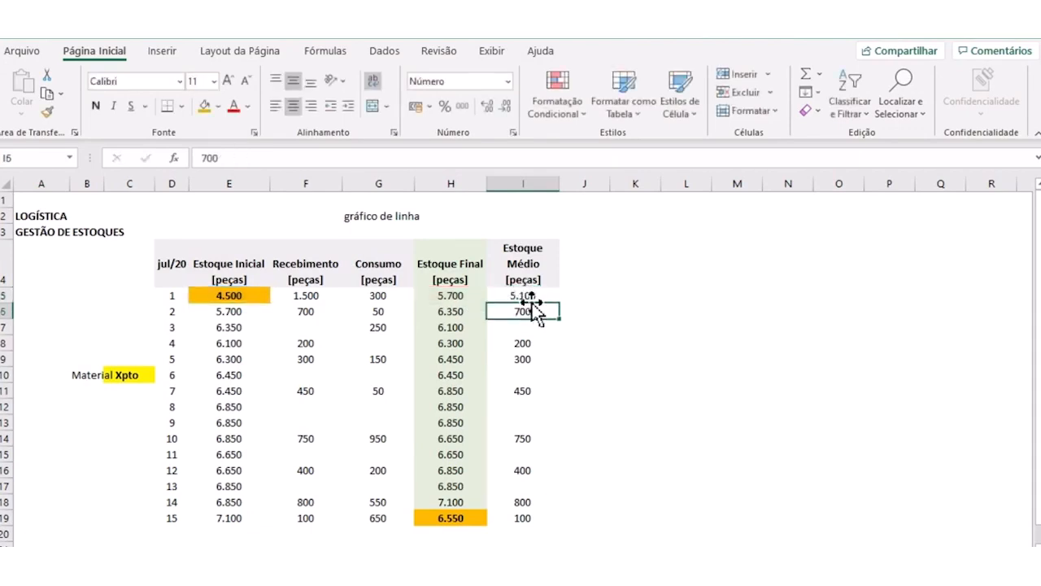
- Fill the Estoque Médio formula from I5 down to I18 and clear the copied value in I19
click(535, 296)
drag(559, 304, 553, 505)
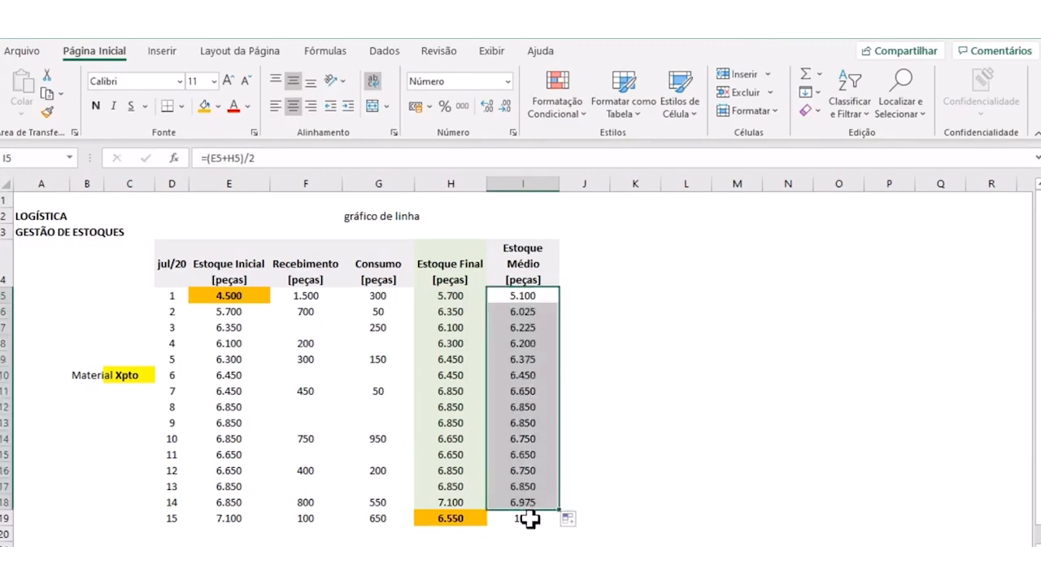
click(529, 518)
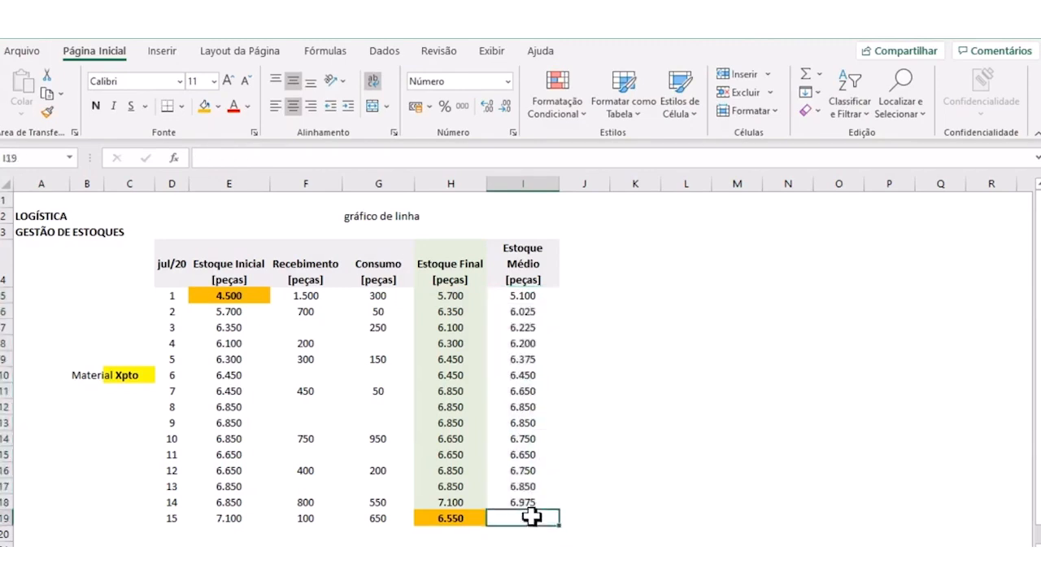
click(600, 396)
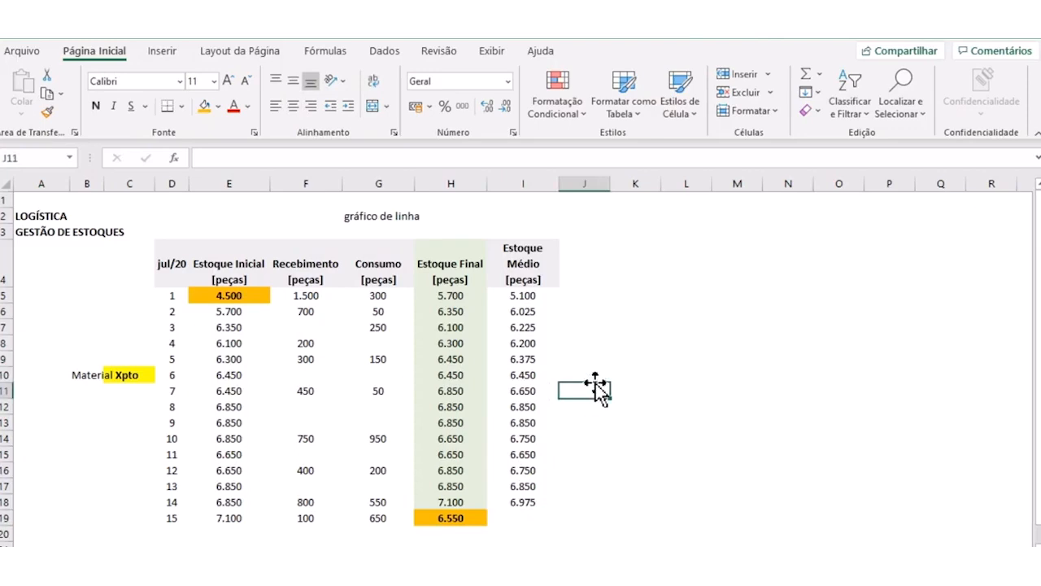
- Fill I4:I18 with light blue and widen column I so "Estoque Médio" fits on one line
drag(523, 263, 527, 504)
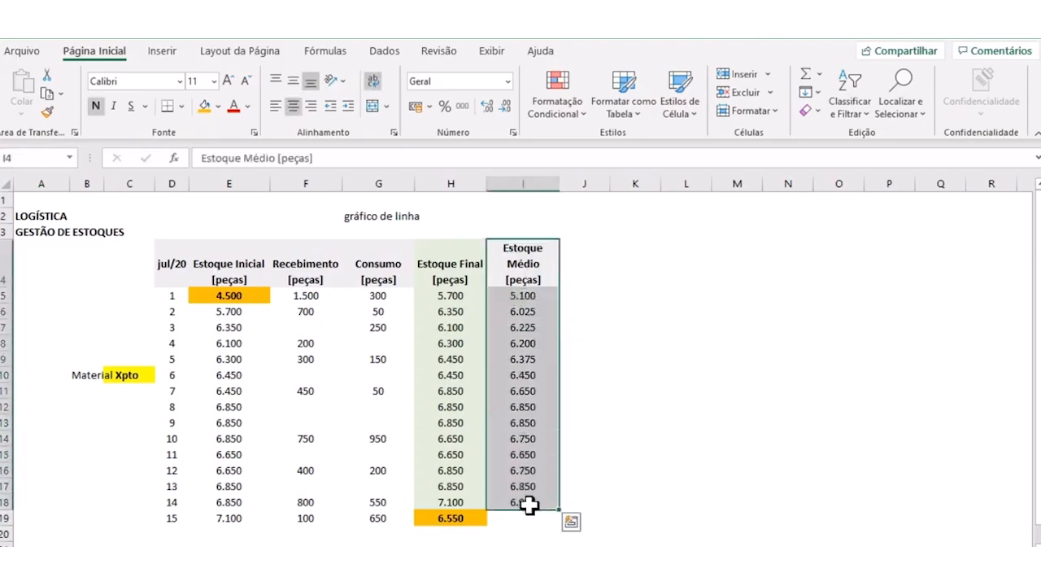
click(218, 106)
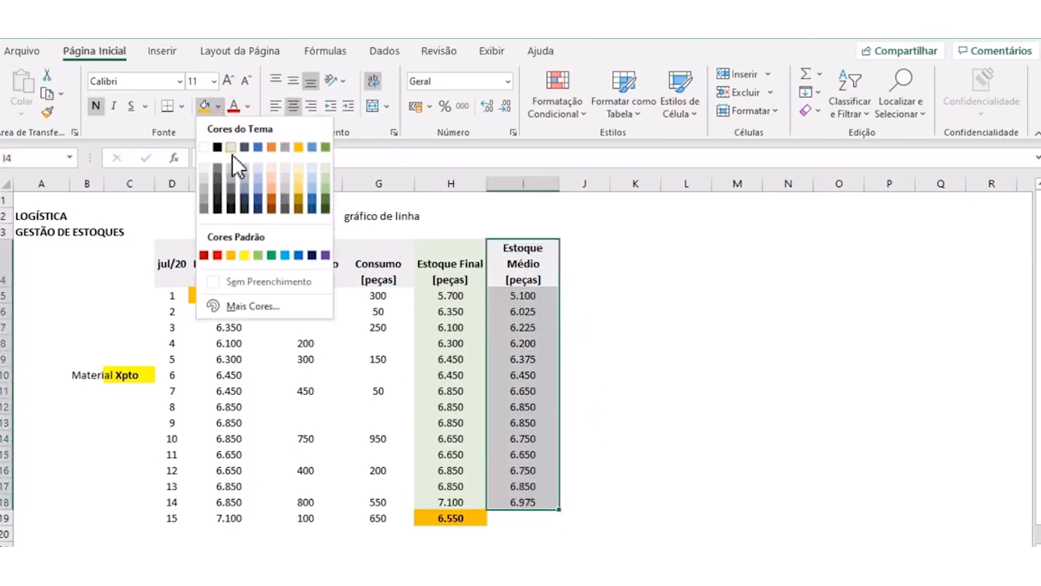
click(258, 175)
click(637, 355)
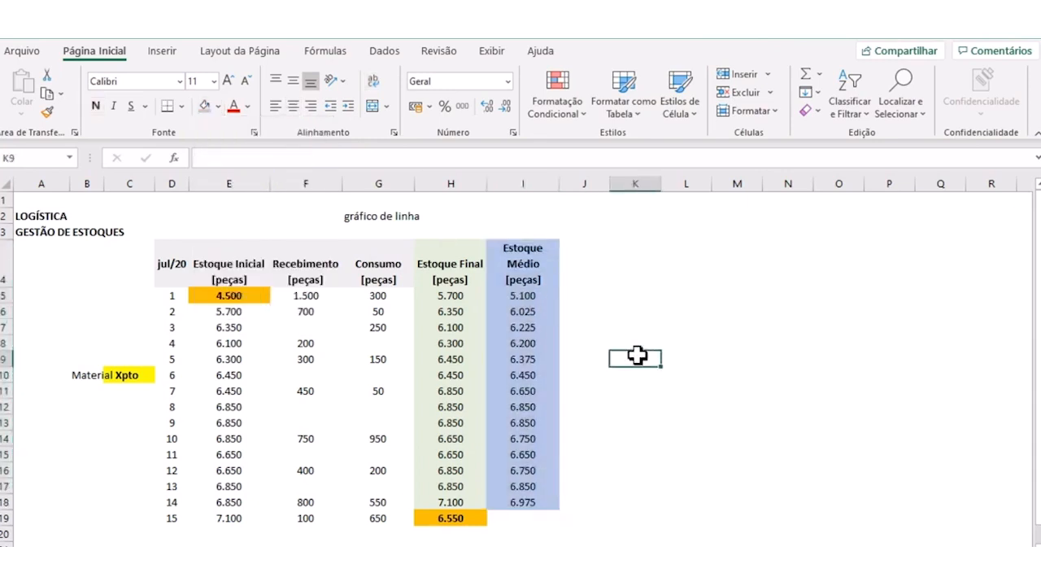
drag(558, 184, 568, 184)
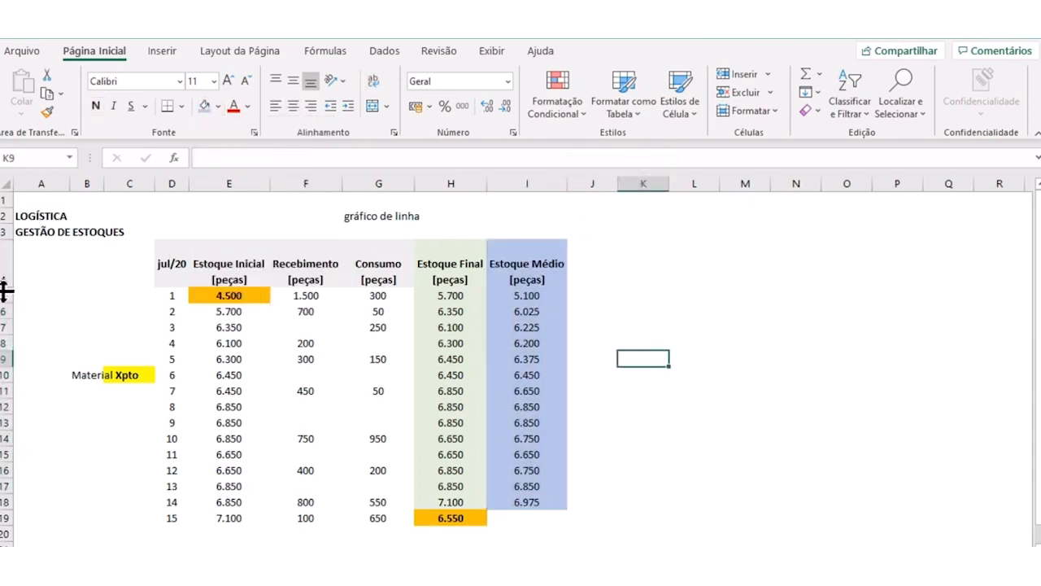
- Reduce the height of header row 4 so it fits the two-line column headers
drag(6, 286, 7, 271)
click(688, 294)
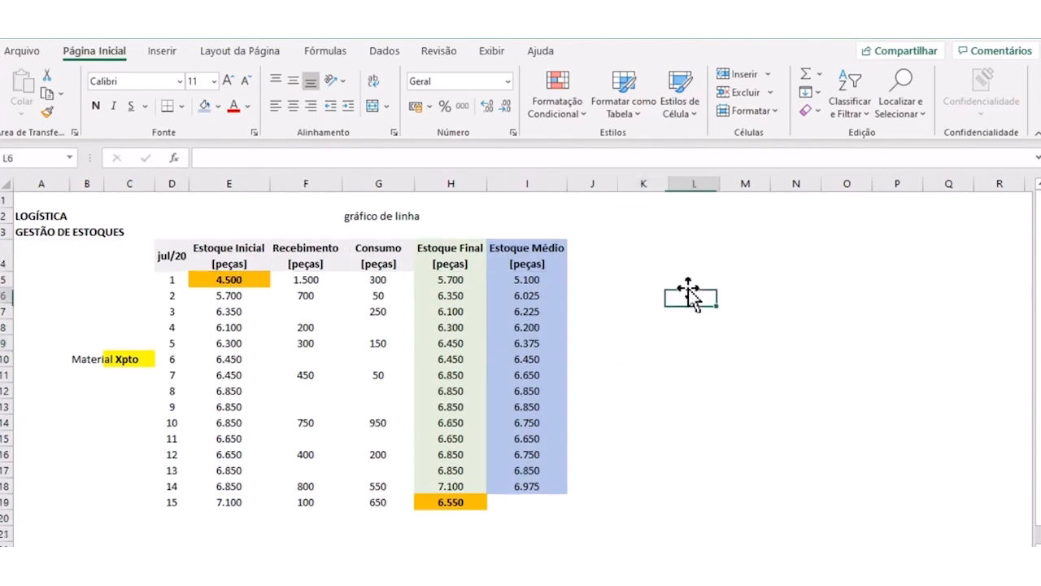
click(590, 326)
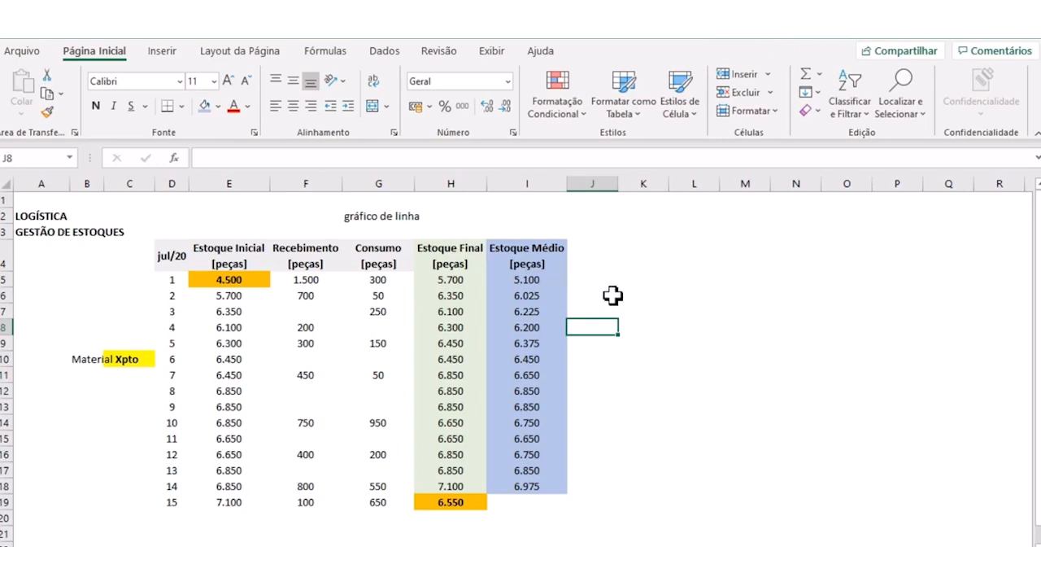
- Copy the whole Estoque Médio column I into column J and clear the copy selection
right_click(528, 183)
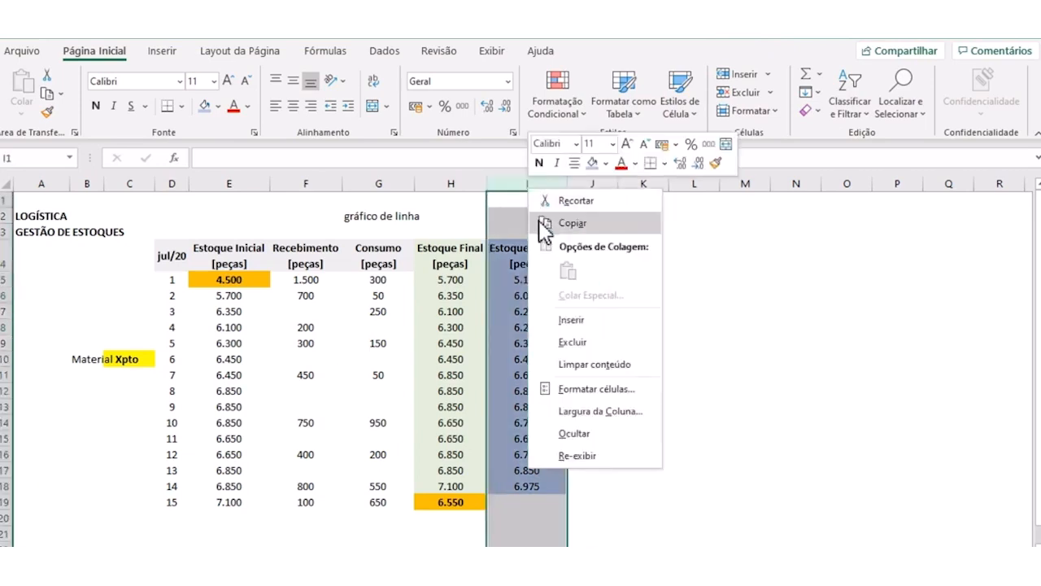
click(566, 225)
right_click(599, 175)
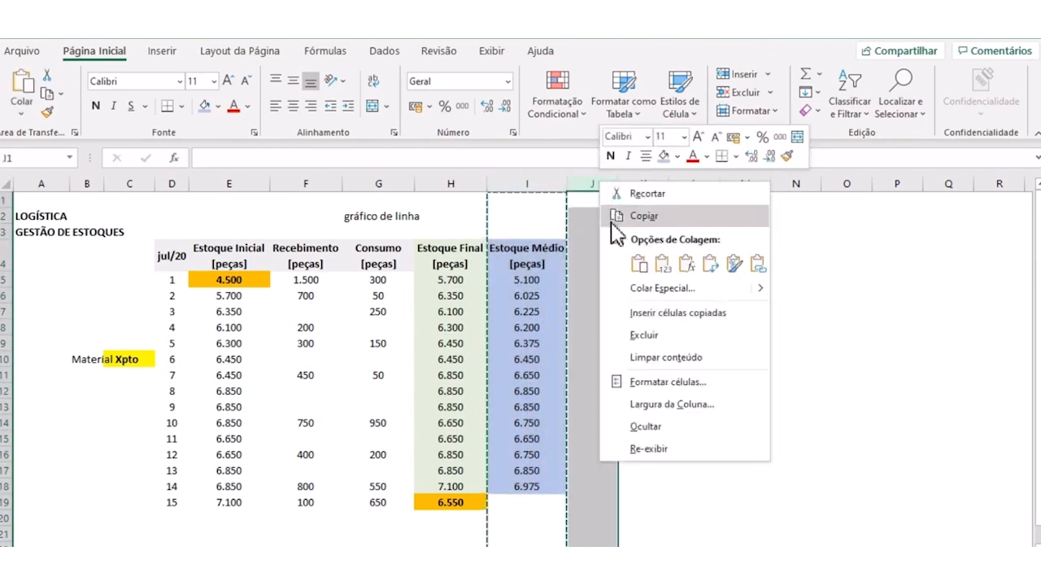
click(609, 309)
double_click(612, 257)
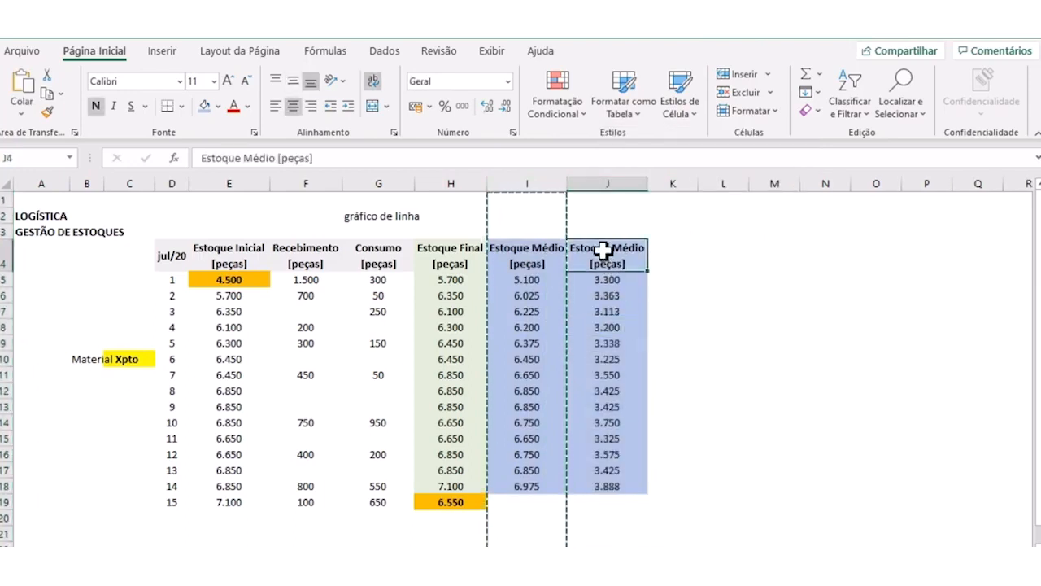
key(Escape)
- Fill cells J4:J18 with a light gold color
drag(611, 249, 616, 489)
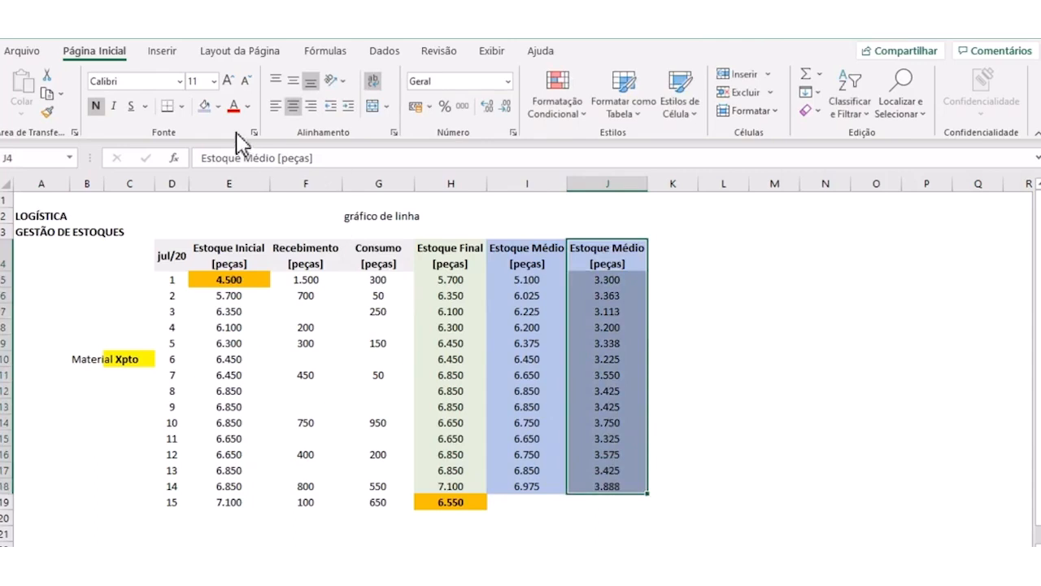
click(217, 106)
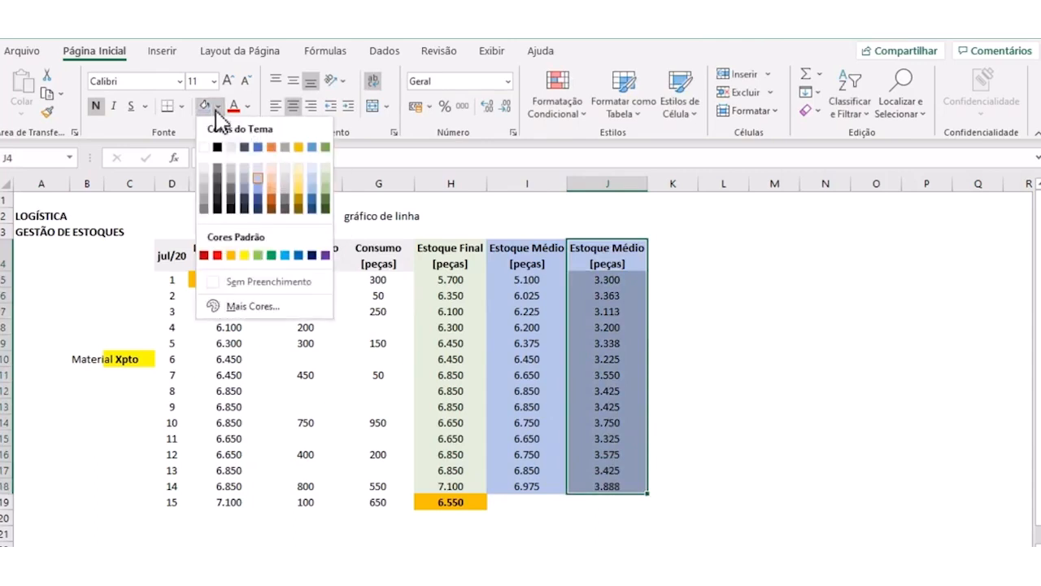
click(298, 166)
click(721, 358)
- Change the header in J4 to "Meta Estoque Médio [peças]"
click(616, 260)
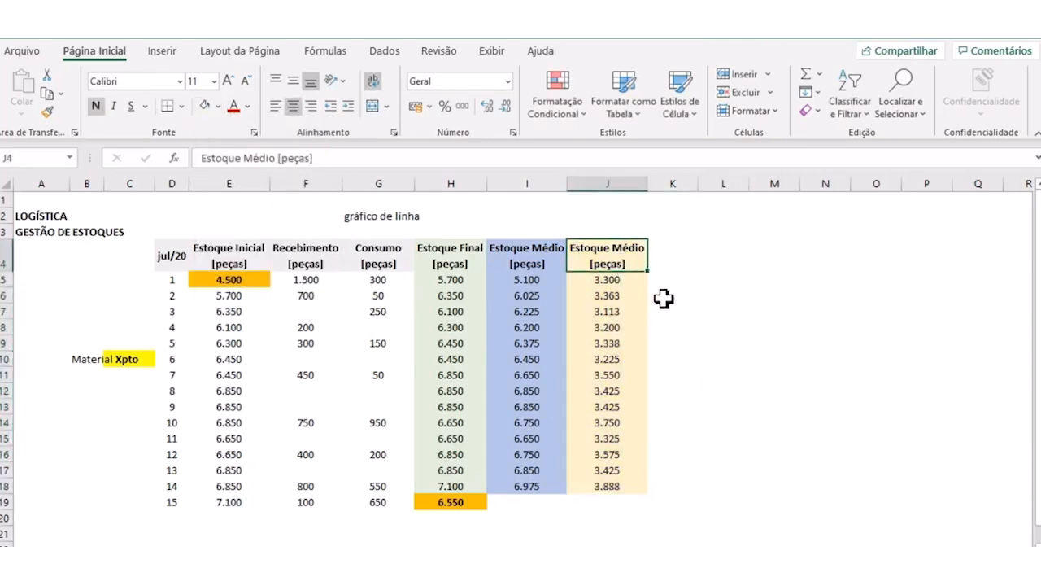
click(204, 156)
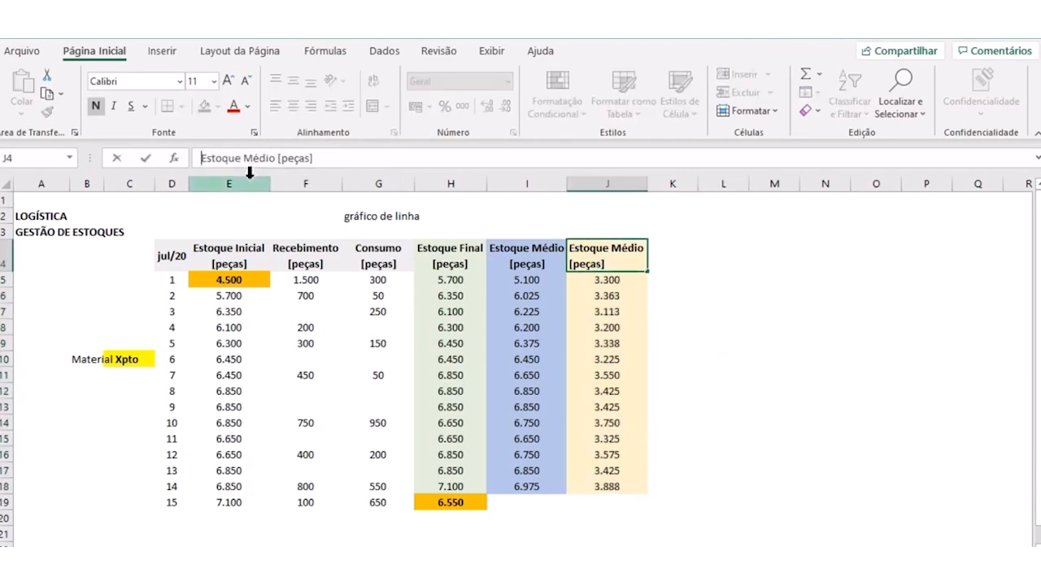
text(Meta)
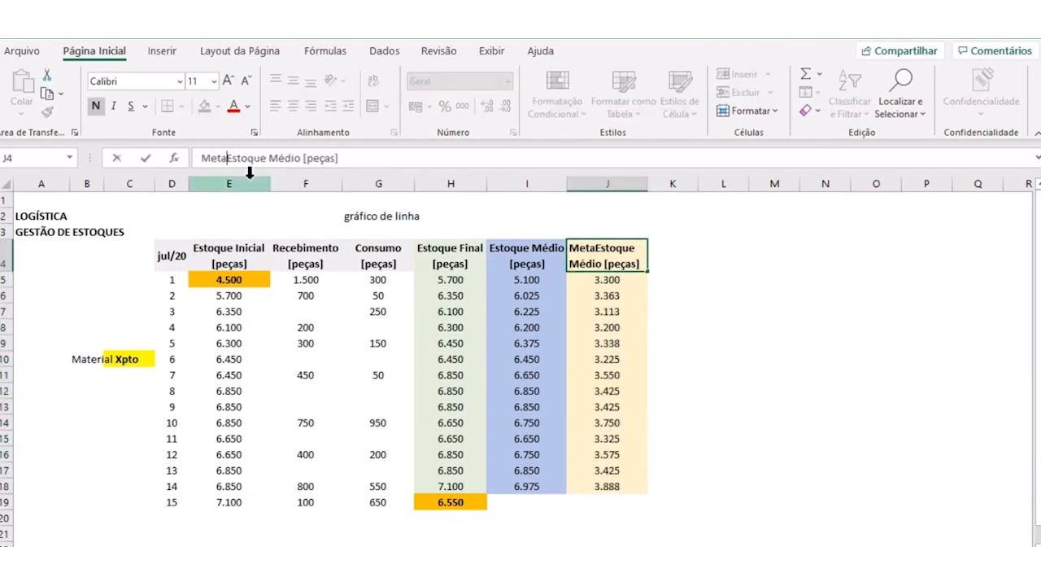
key(Return)
click(609, 328)
- Enter a target of 6000 in J5 and fill it down to J18
click(594, 281)
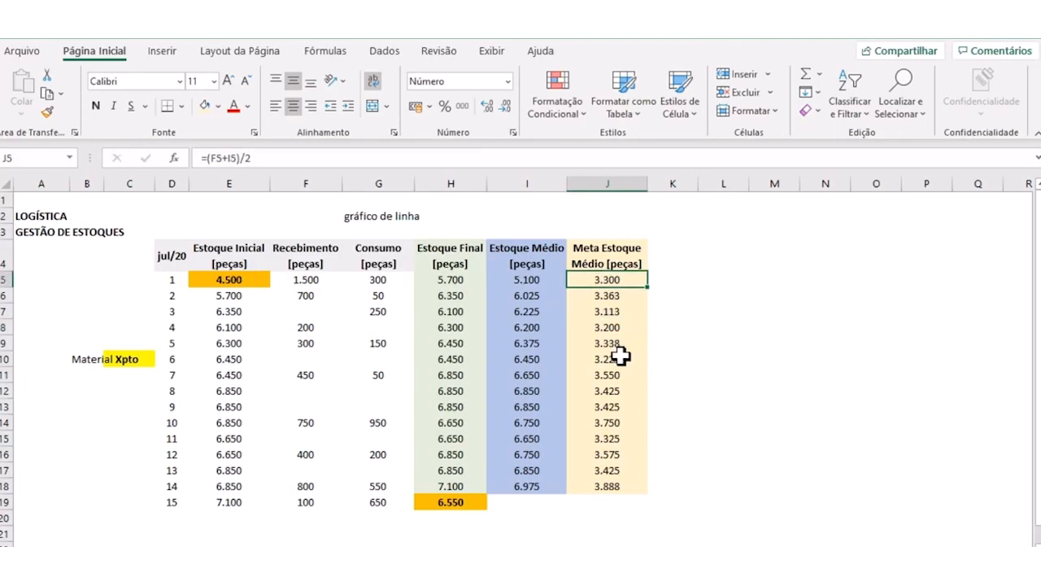
text(6000)
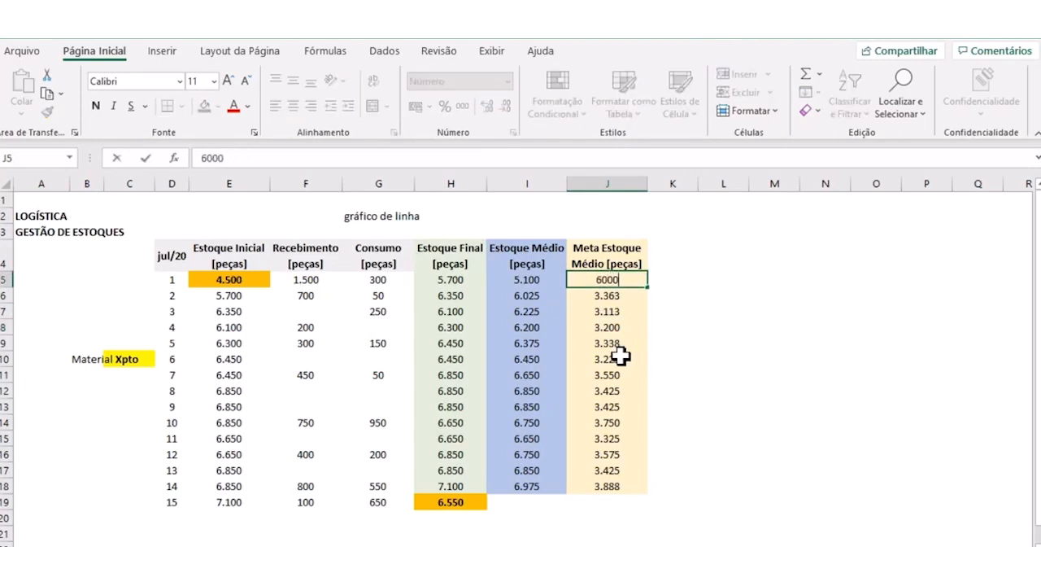
key(Return)
click(623, 276)
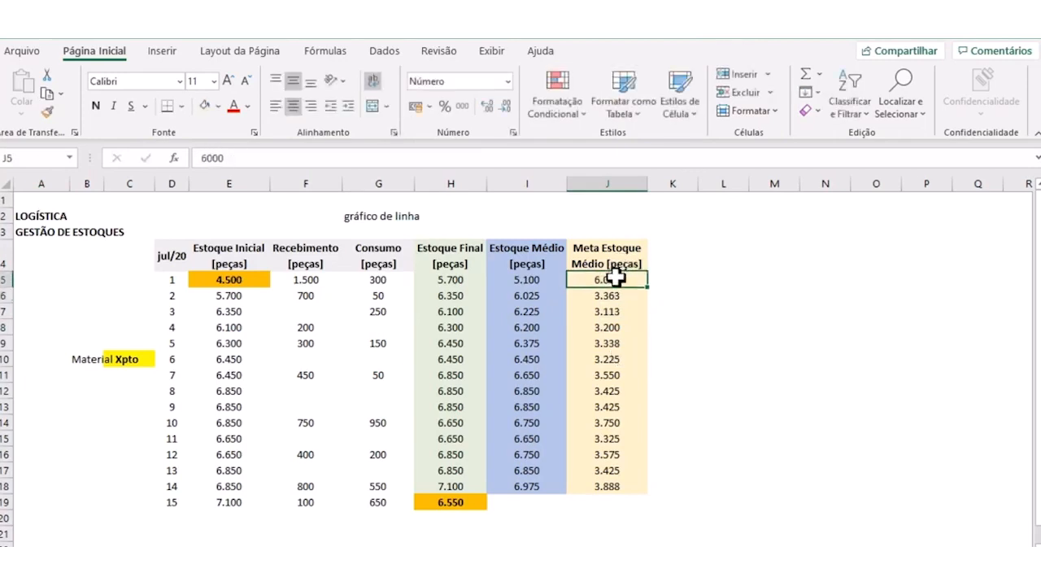
drag(648, 288, 653, 490)
click(702, 356)
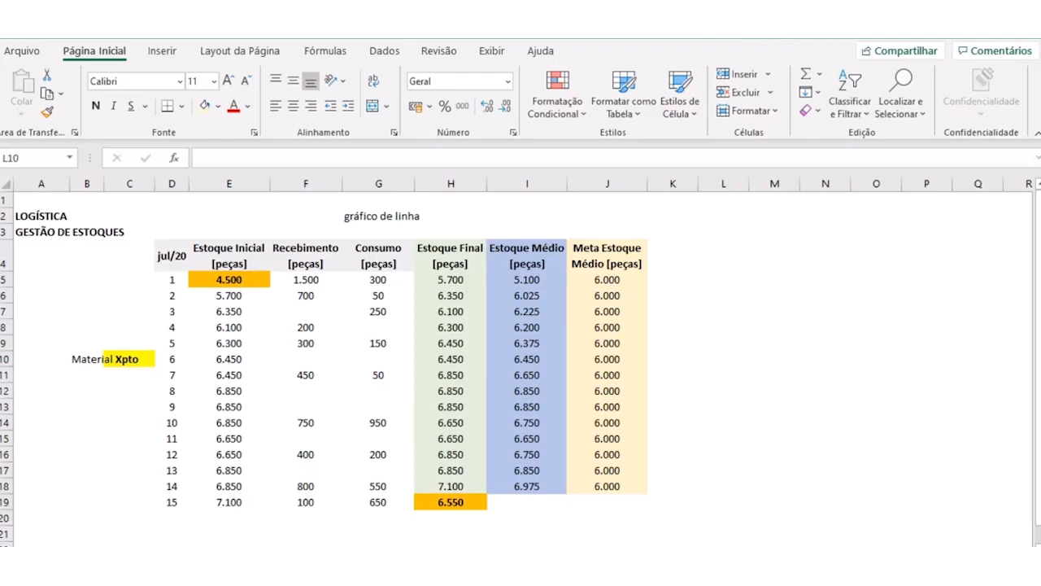
click(432, 339)
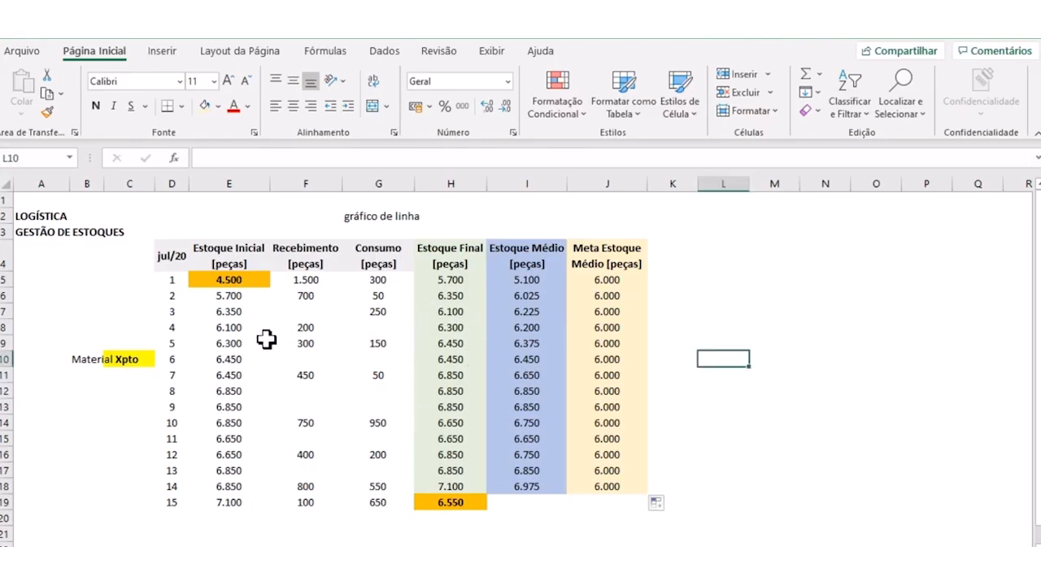
click(390, 406)
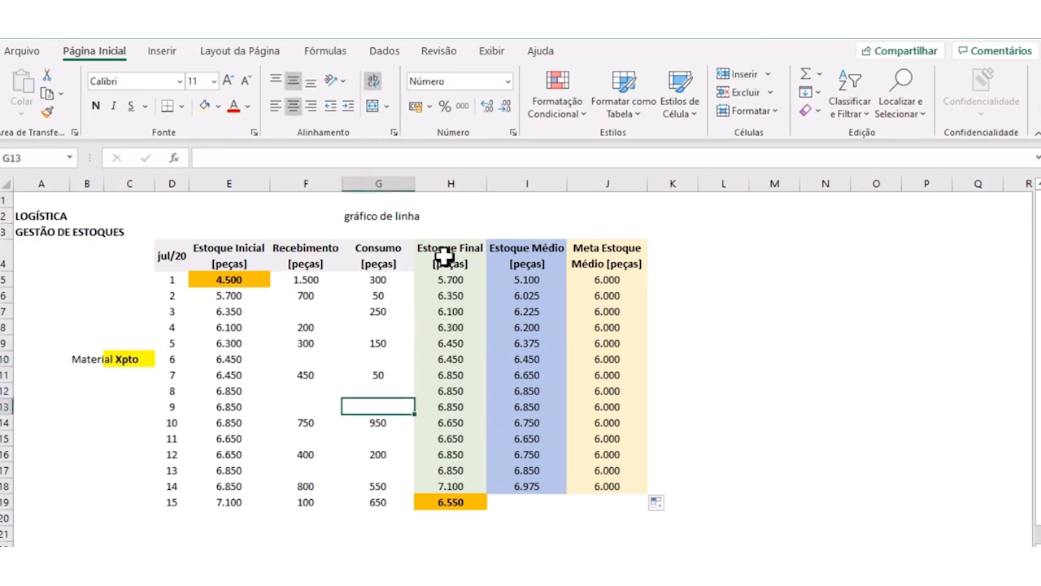
drag(444, 244, 453, 493)
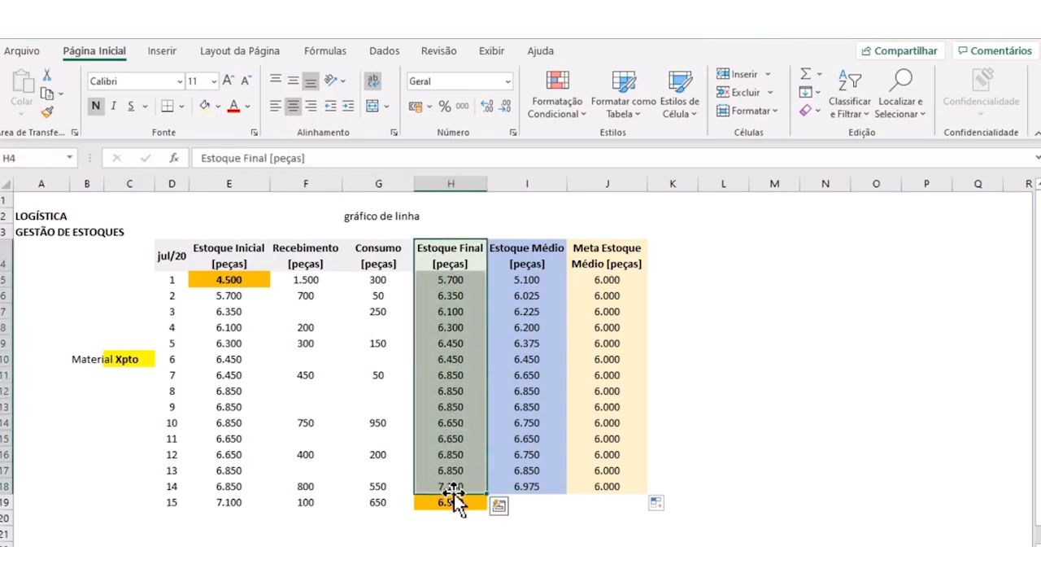
click(600, 409)
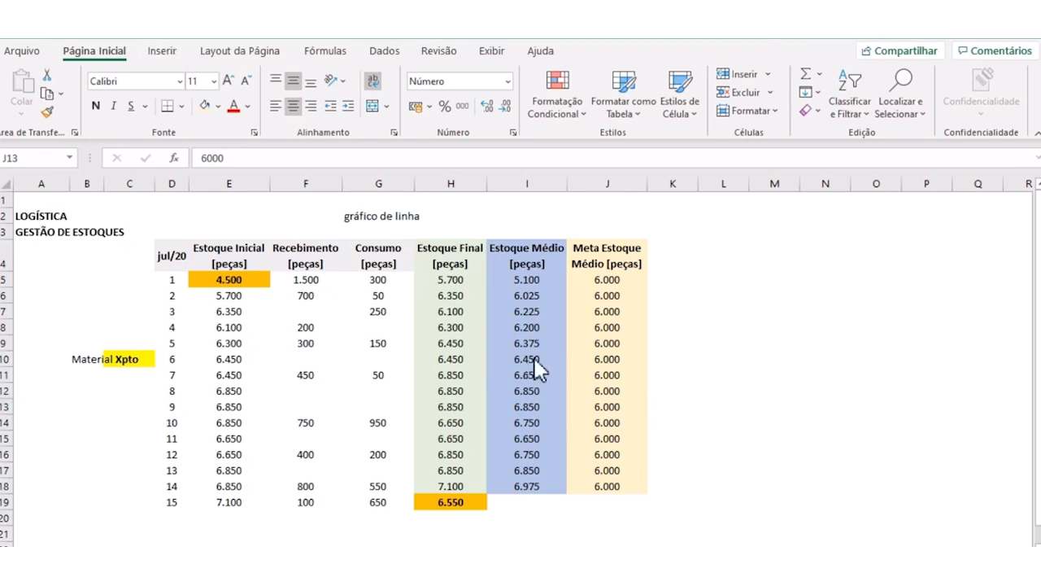
- Insert a basic 2D line chart from the Estoque Médio values in I5:I18 and place it beside the table, over columns K to R
drag(516, 278, 511, 486)
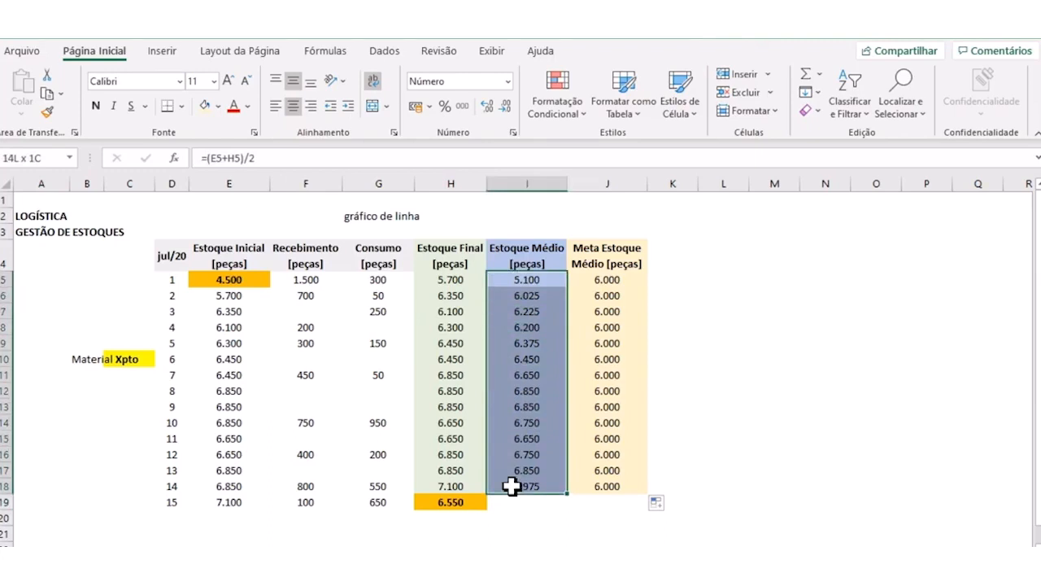
drag(511, 485, 511, 486)
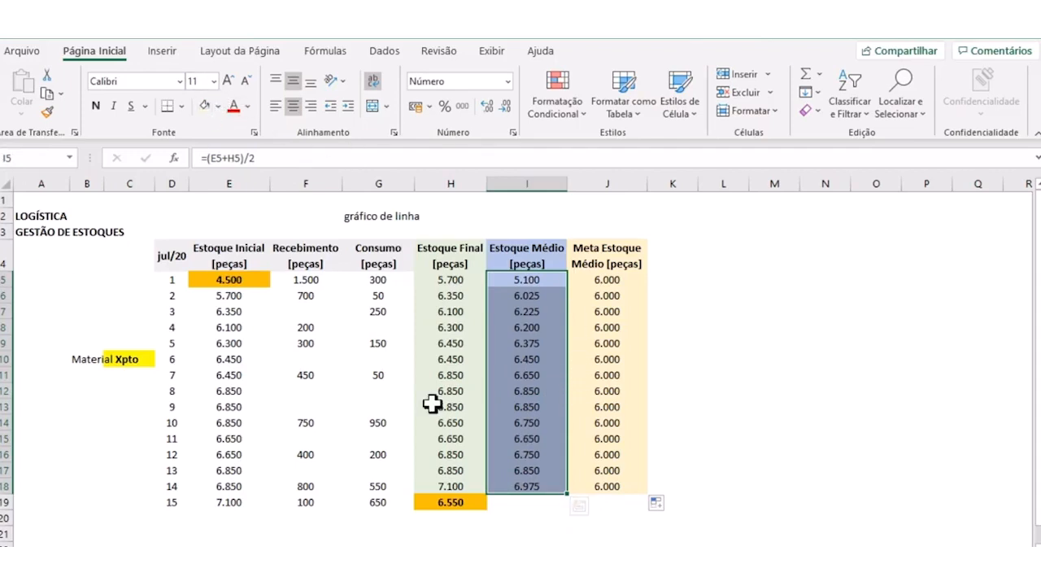
click(166, 55)
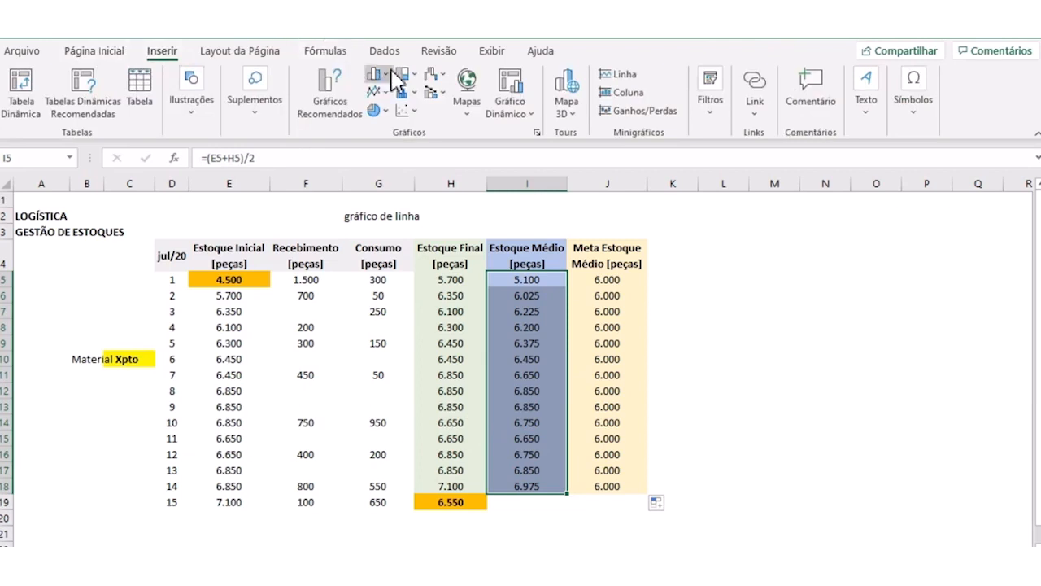
click(387, 93)
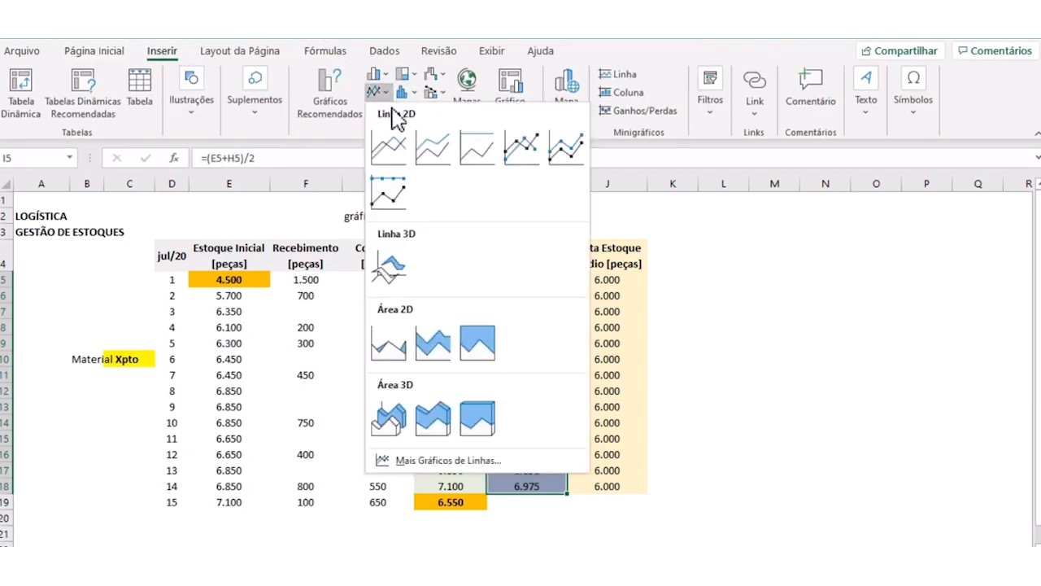
click(402, 159)
drag(397, 271, 795, 229)
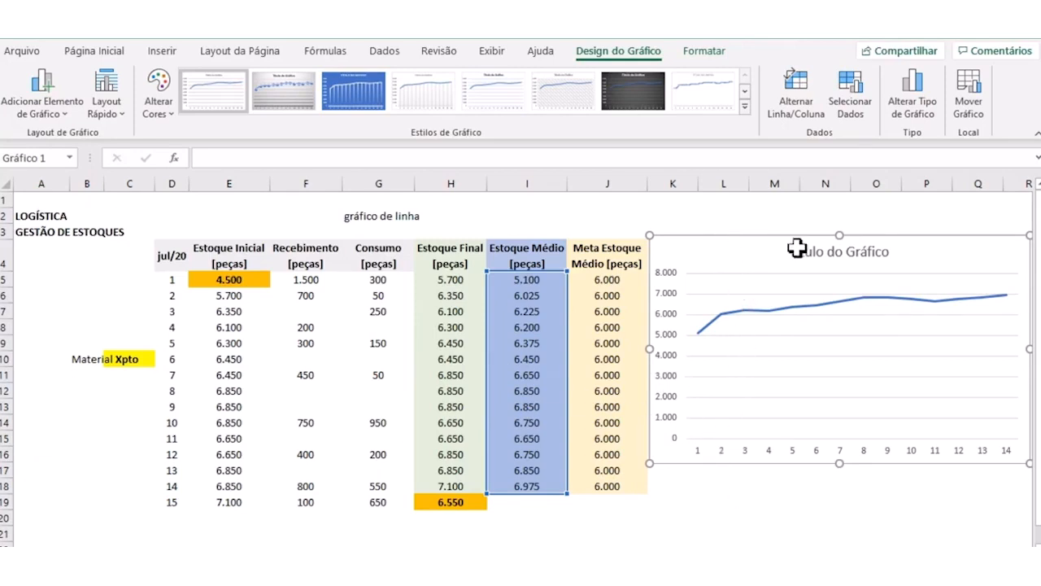
- Change the chart title to "Estoque Final" and close the title formatting options
click(824, 253)
double_click(804, 253)
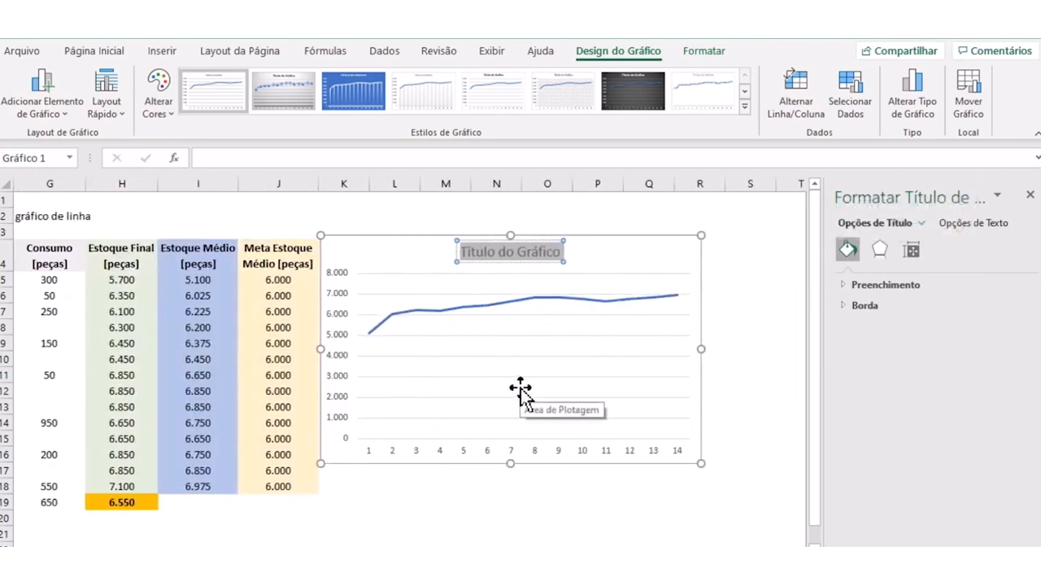
text(Estoque)
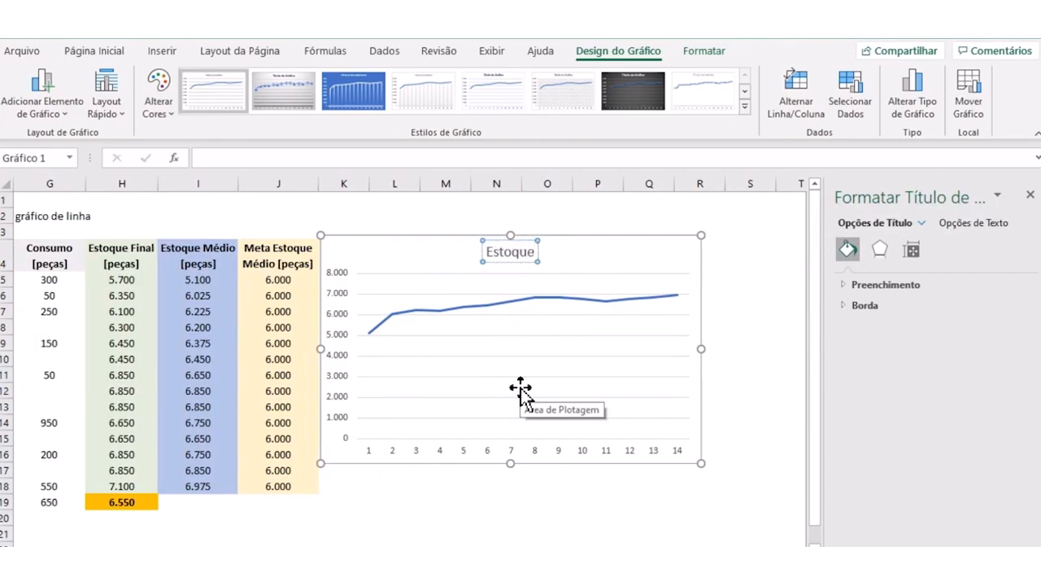
text( Final)
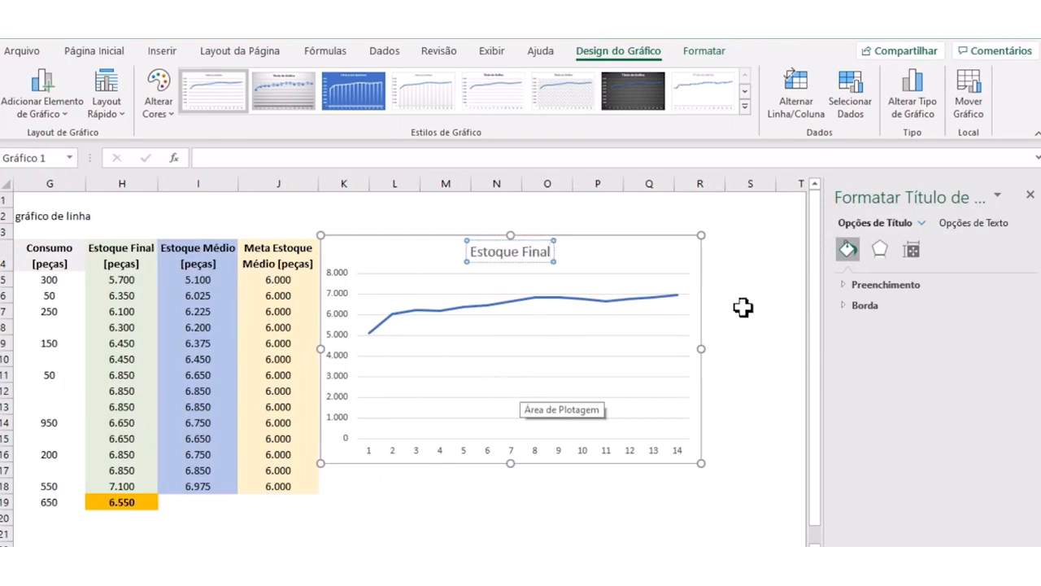
click(1029, 196)
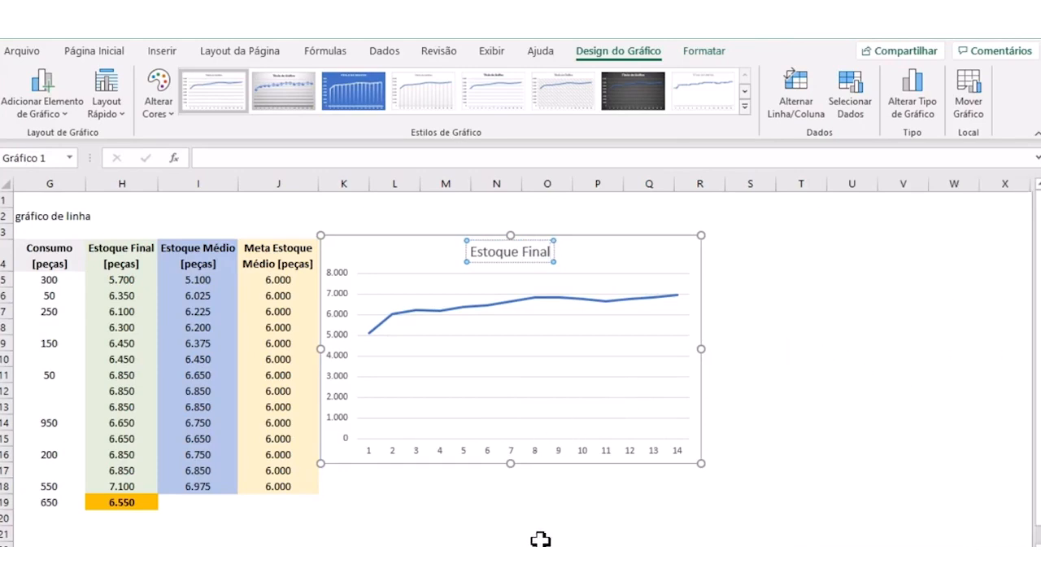
- Move the chart's data series to the Estoque Final column and extend its range to H5:H19
scroll(781, 537, left, 3)
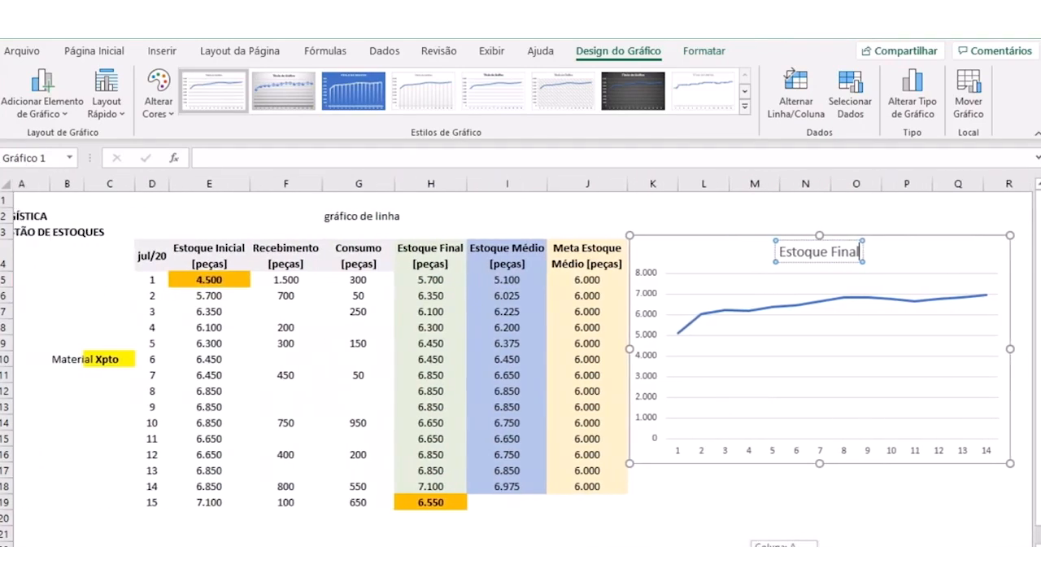
click(904, 300)
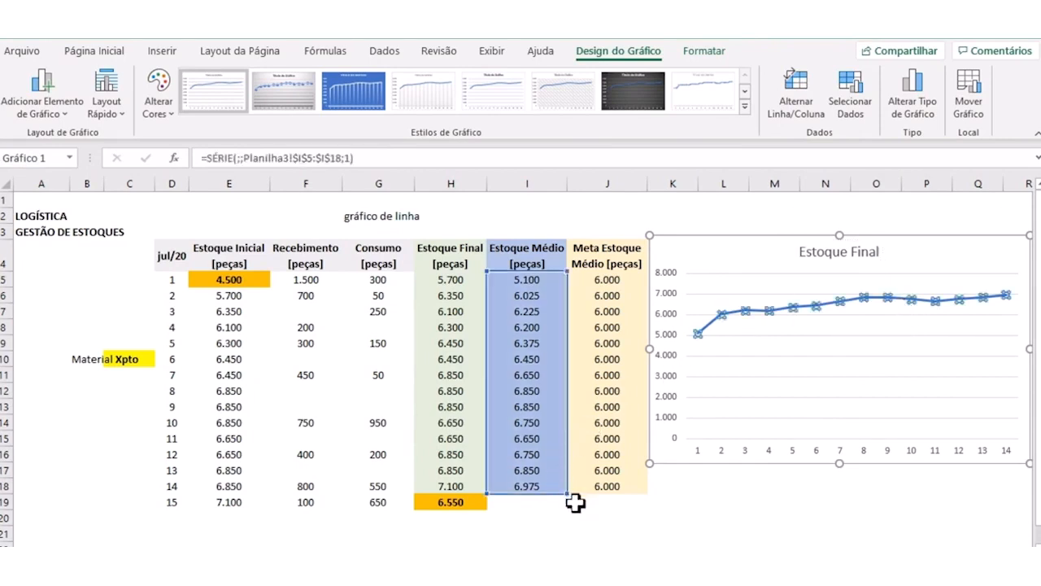
drag(486, 340, 461, 332)
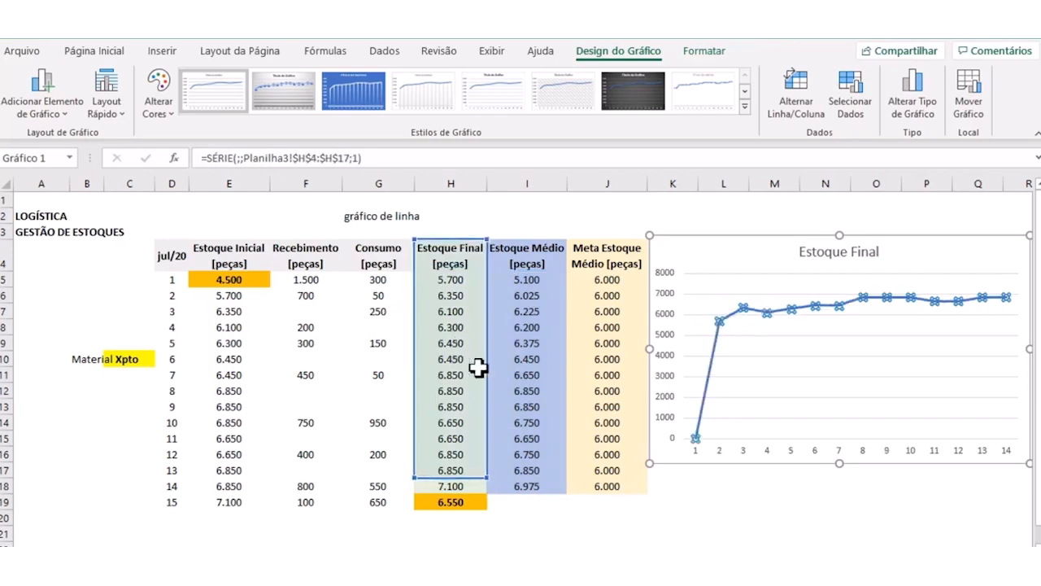
drag(488, 367, 487, 380)
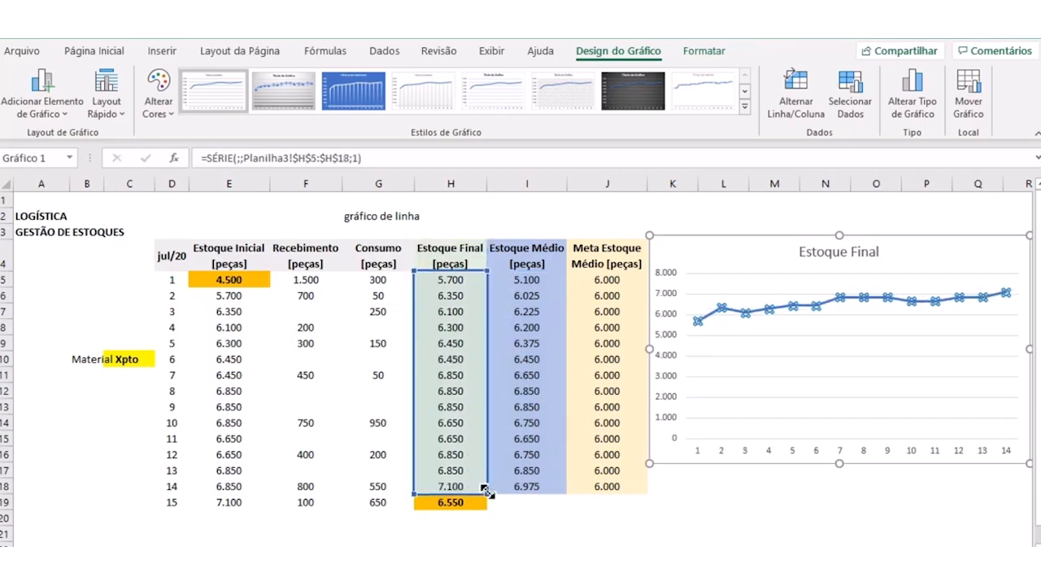
drag(486, 495, 487, 510)
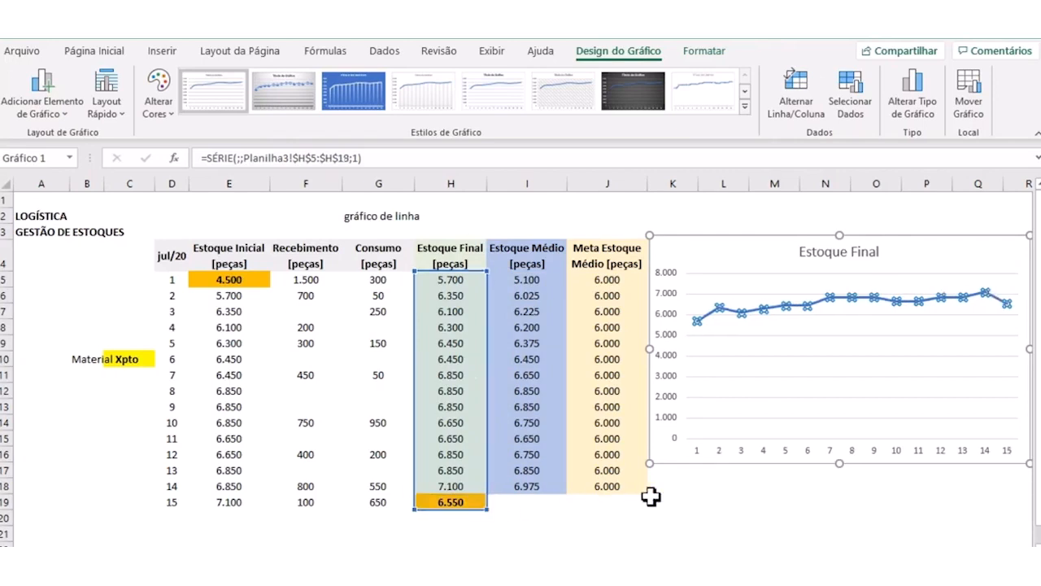
click(777, 518)
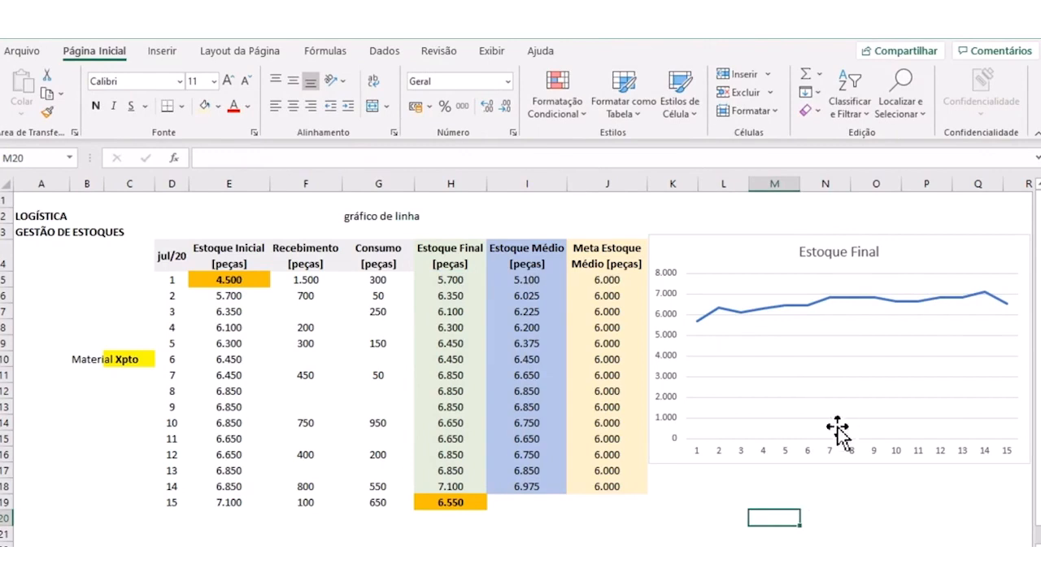
- Move the chart's data series to the Estoque Médio column and fill the average stock formula from I18 down to I19
click(832, 319)
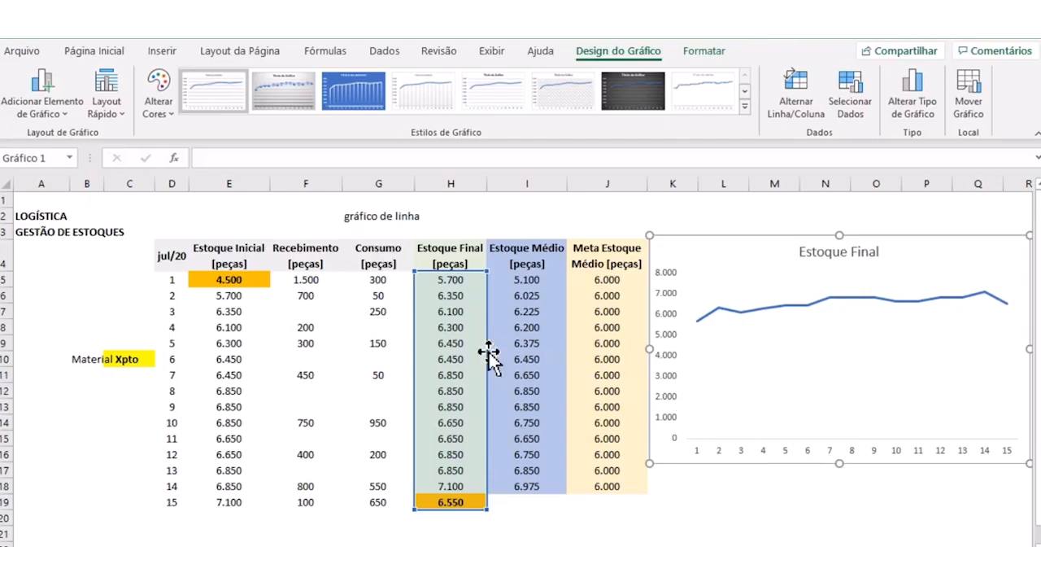
drag(488, 351, 516, 364)
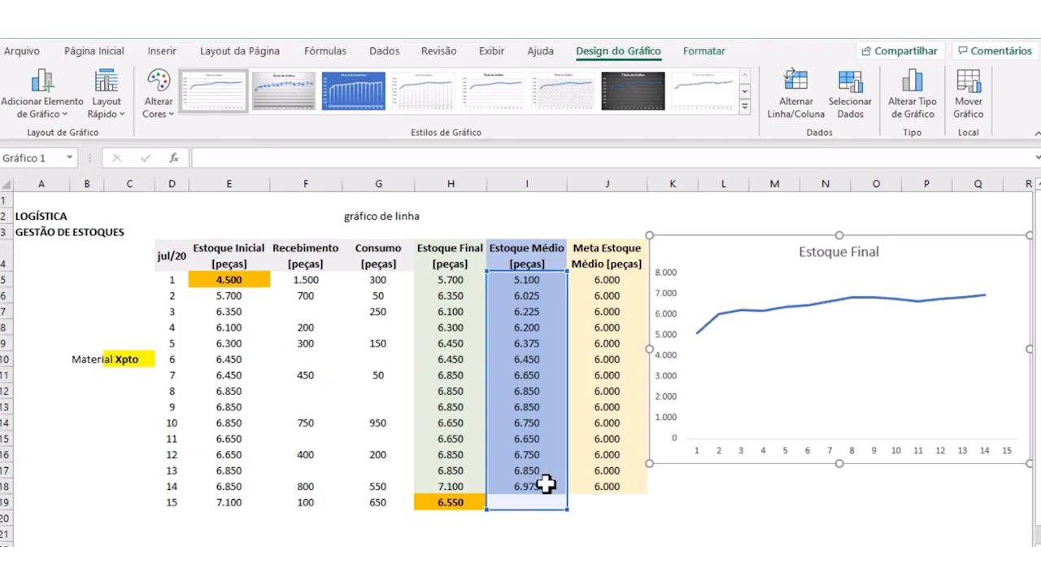
click(546, 486)
drag(563, 495, 568, 508)
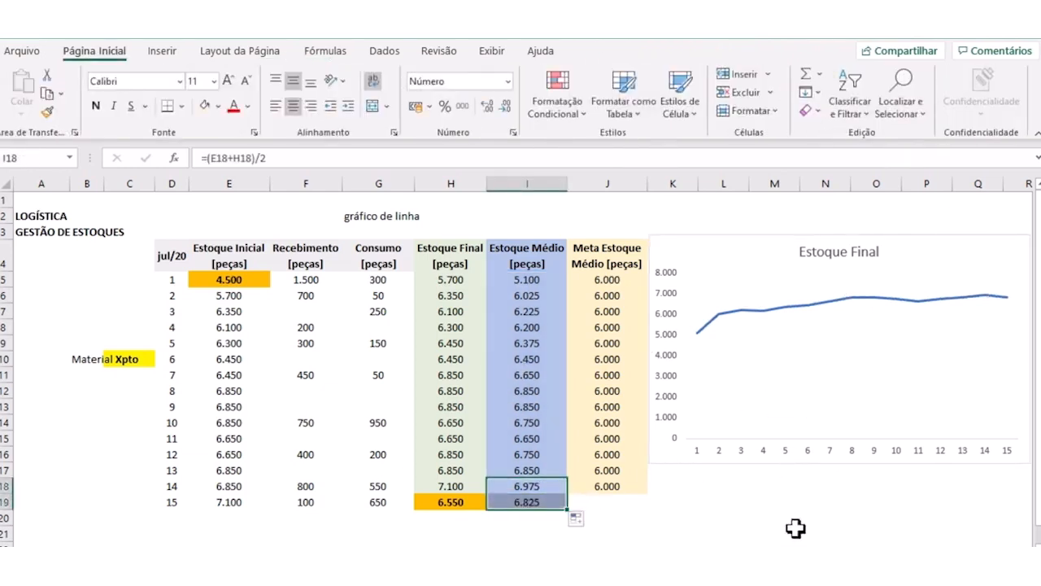
- Change the chart title to "Estoque Médio"
click(867, 253)
drag(852, 253, 873, 250)
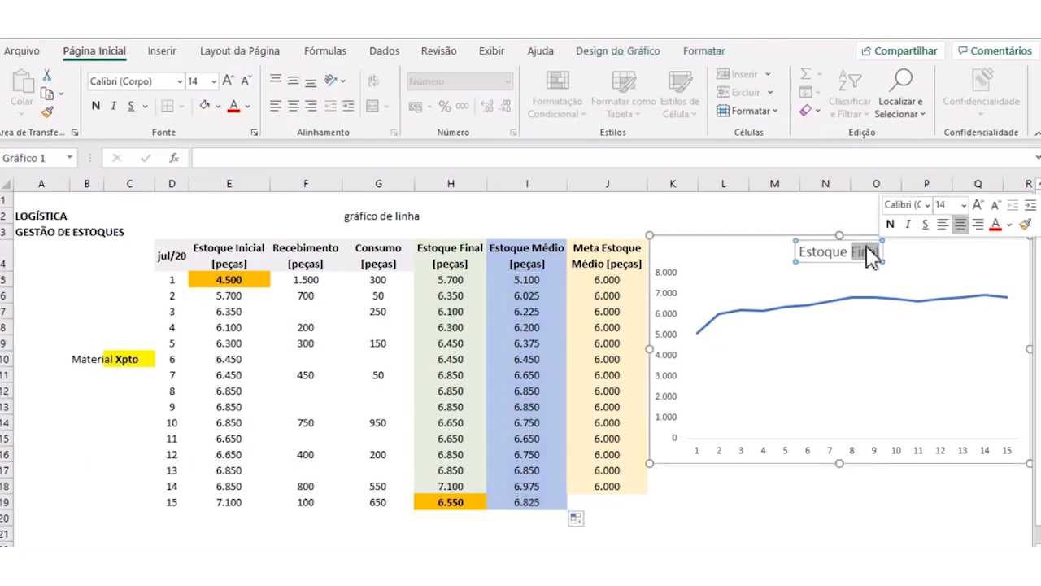
text(Médio)
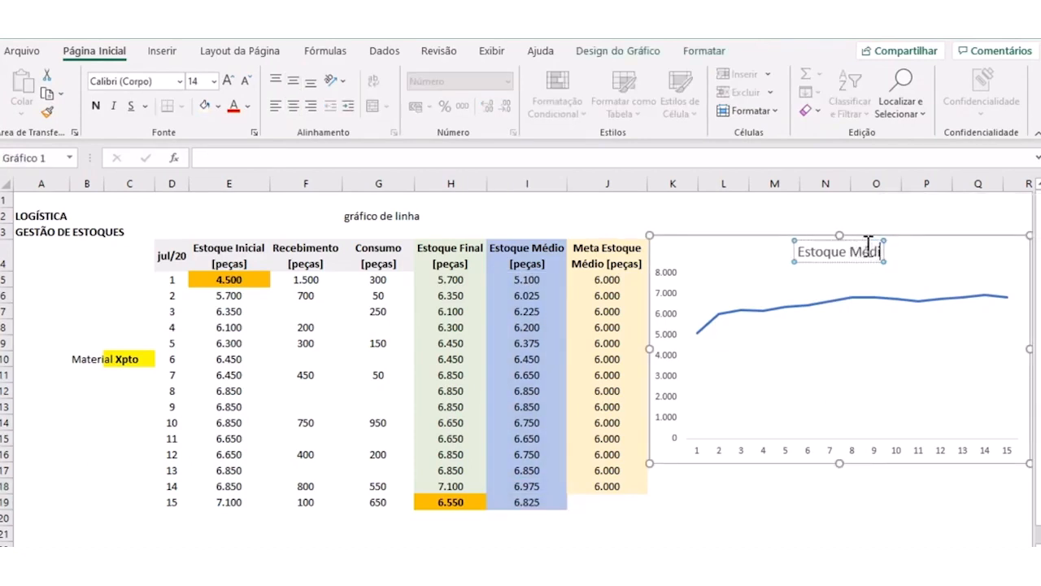
click(778, 502)
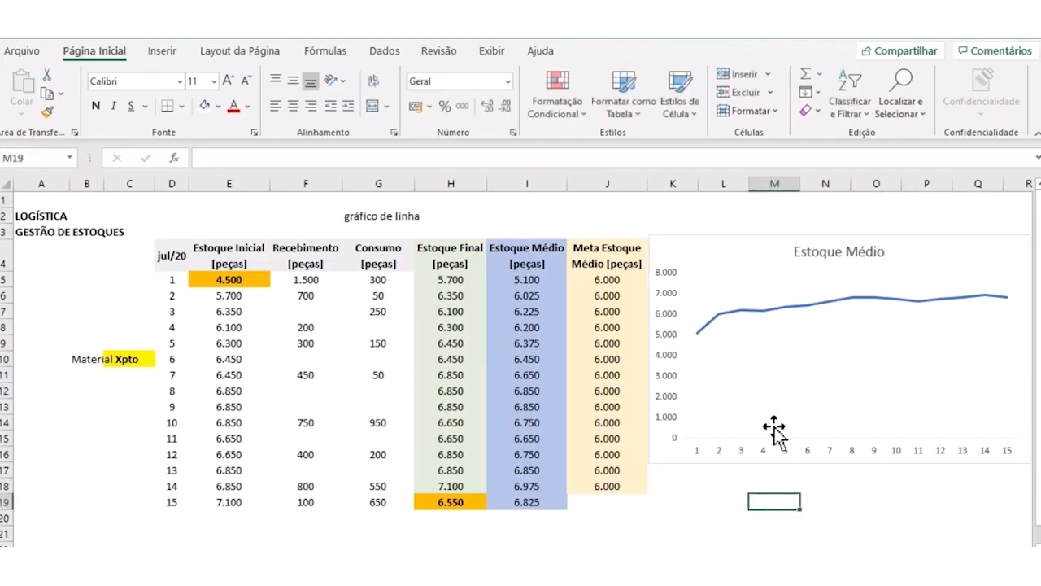
- Extend the 6000 target in the Meta Estoque Médio column down to J19
click(529, 296)
click(580, 280)
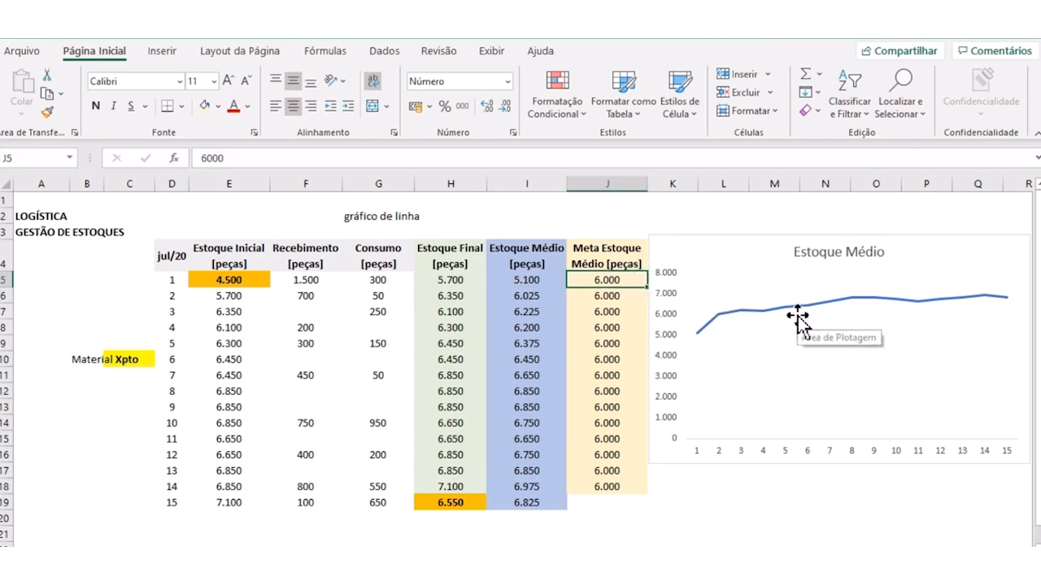
click(765, 515)
click(607, 471)
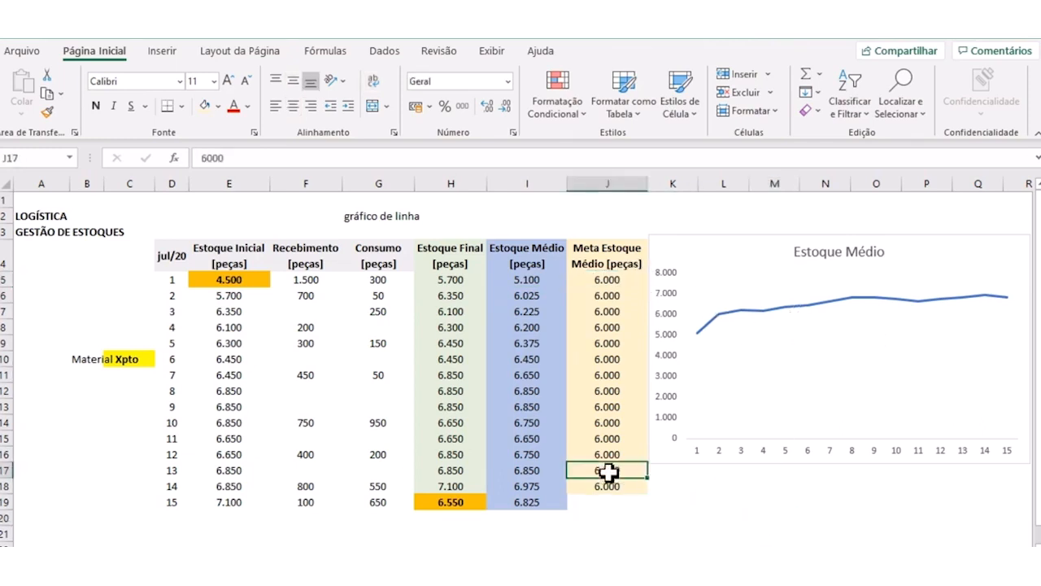
mouse_move(650, 485)
mouse_down()
mouse_move(649, 561)
mouse_move(649, 504)
mouse_up()
click(724, 499)
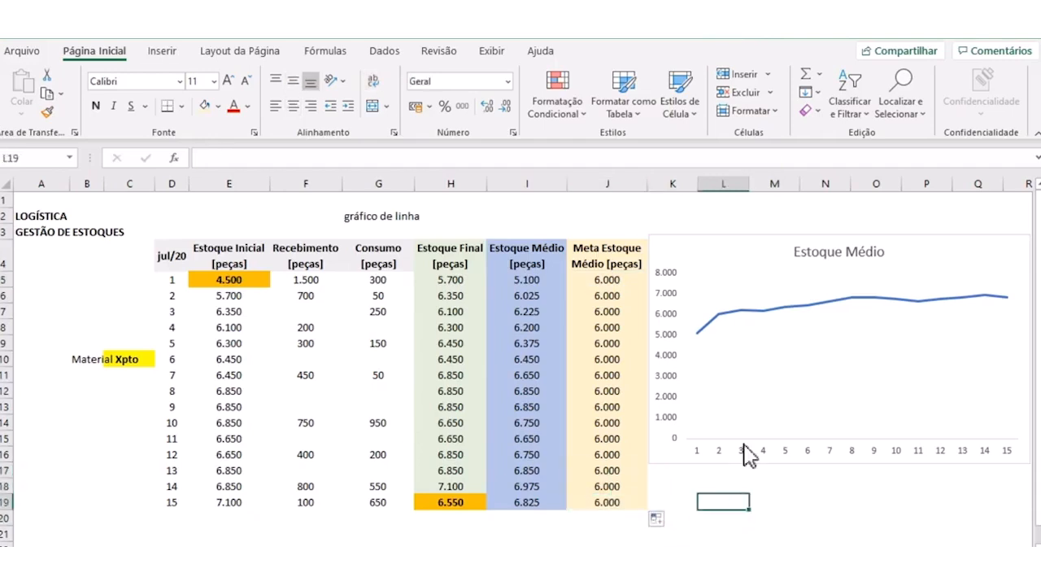
- Add a second data series to the line chart and name it "Meta Estoque Medio"
click(775, 310)
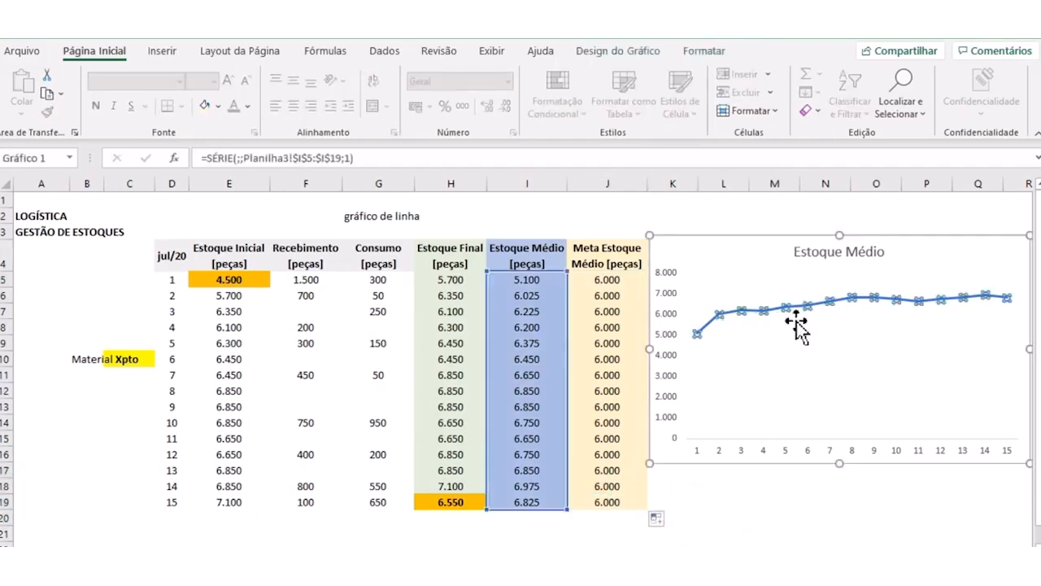
right_click(774, 349)
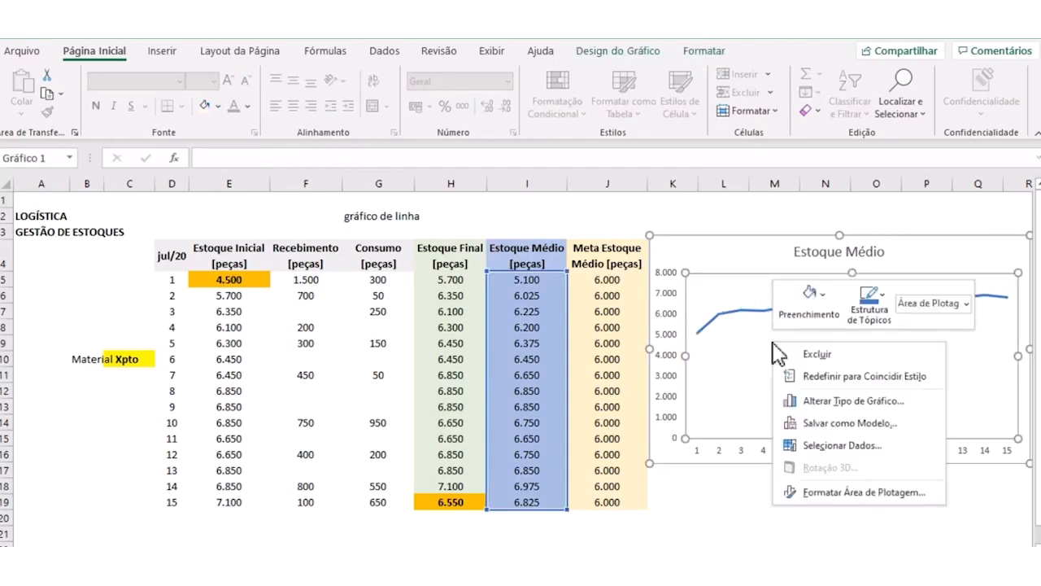
click(825, 442)
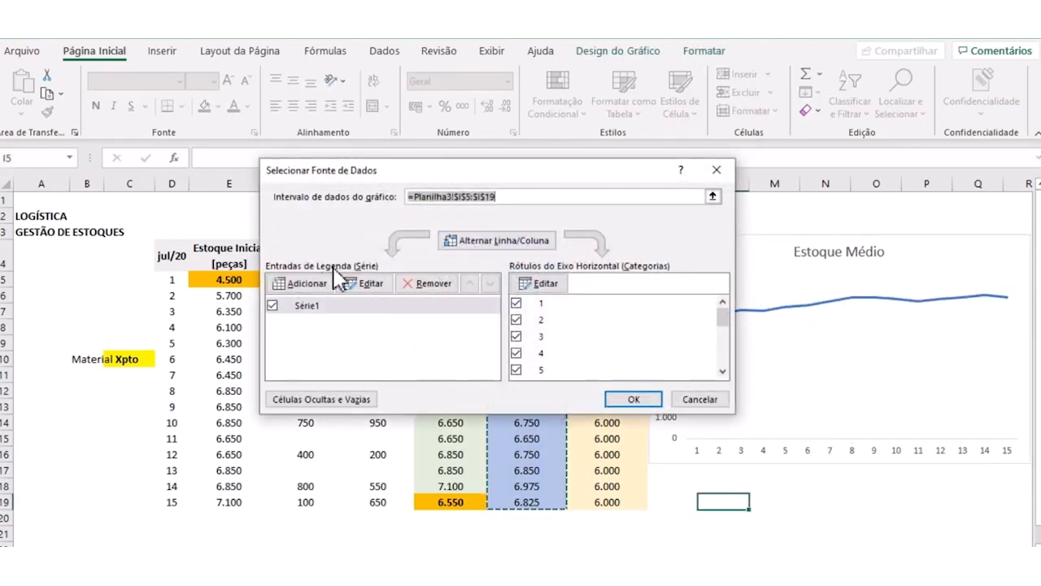
click(302, 283)
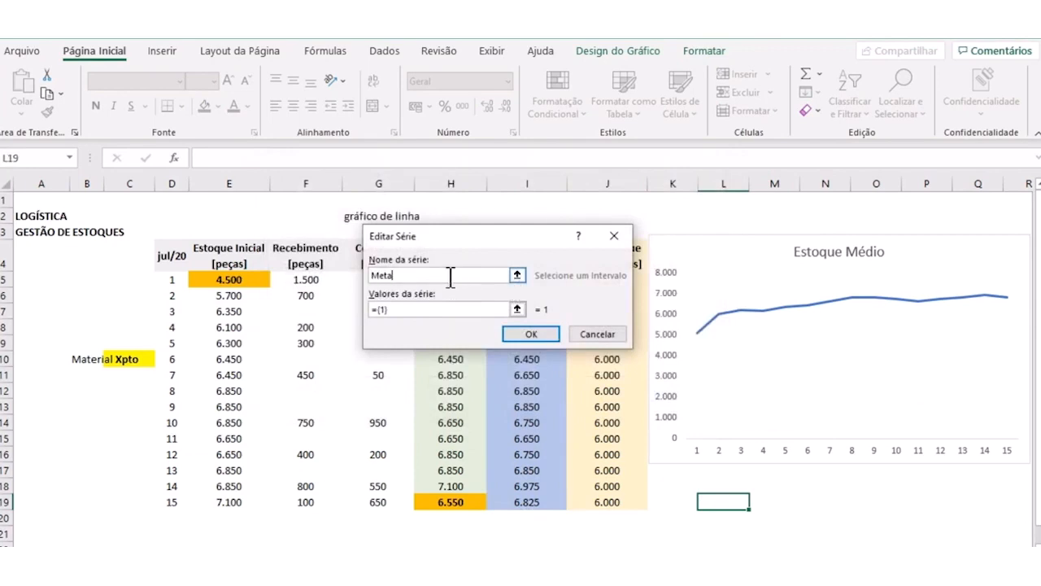
text(Meta Estoque Medio)
- Set the new series' values to the target range J5:J19 and apply the chart's data source changes
click(516, 309)
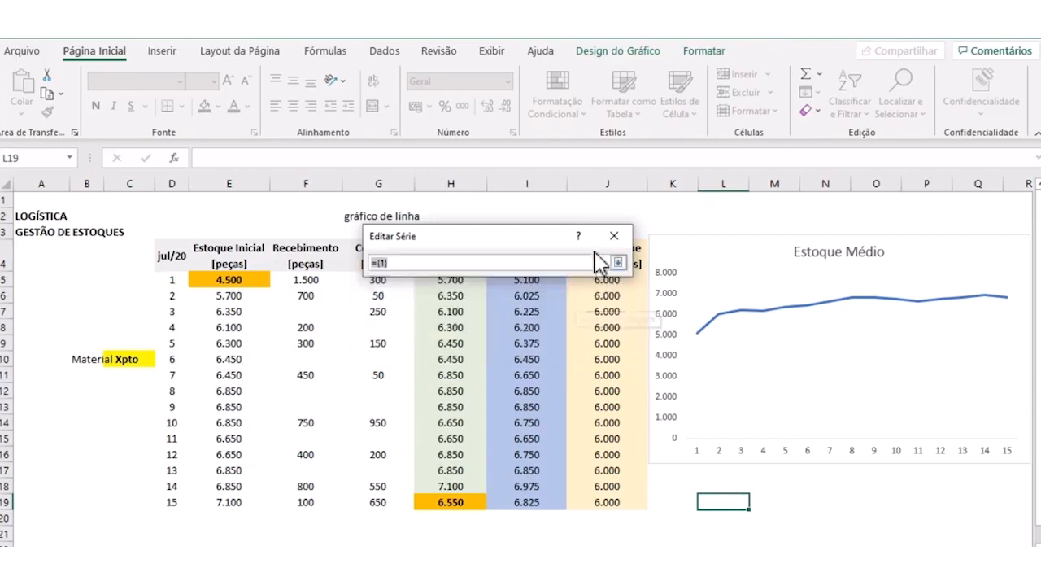
drag(553, 236, 404, 246)
drag(602, 281, 611, 502)
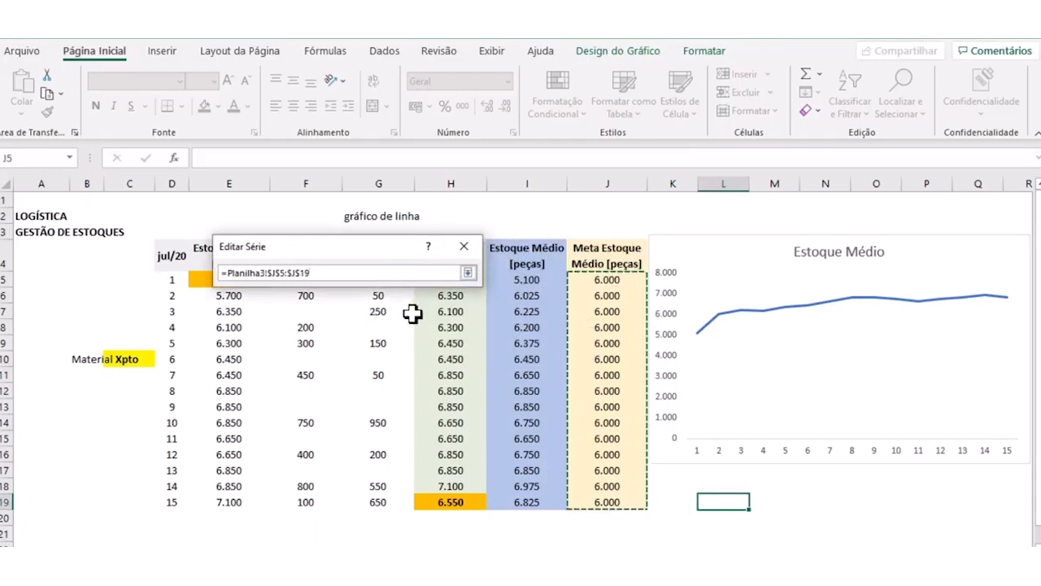
click(468, 273)
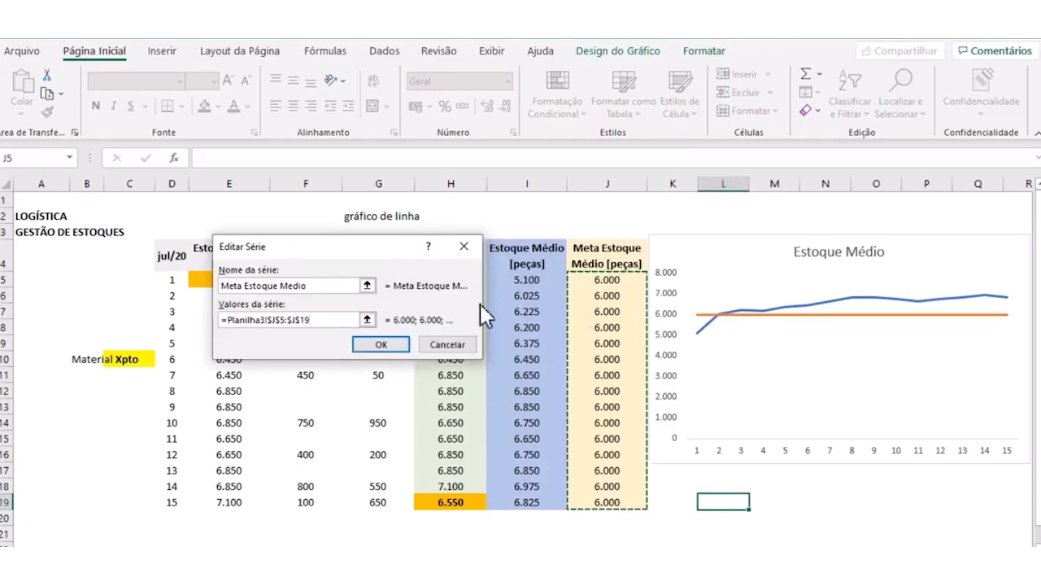
click(392, 346)
click(634, 399)
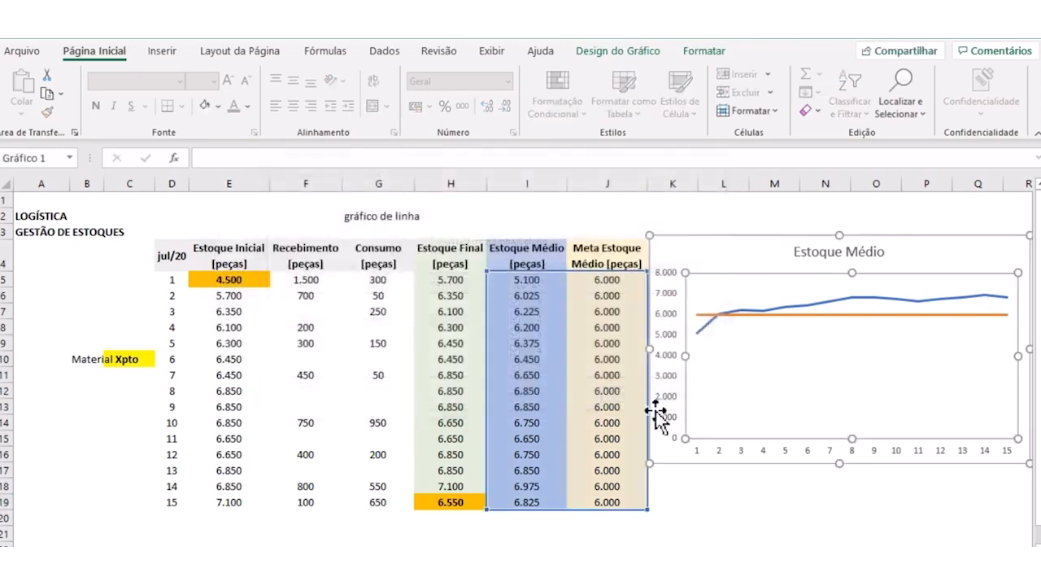
click(805, 533)
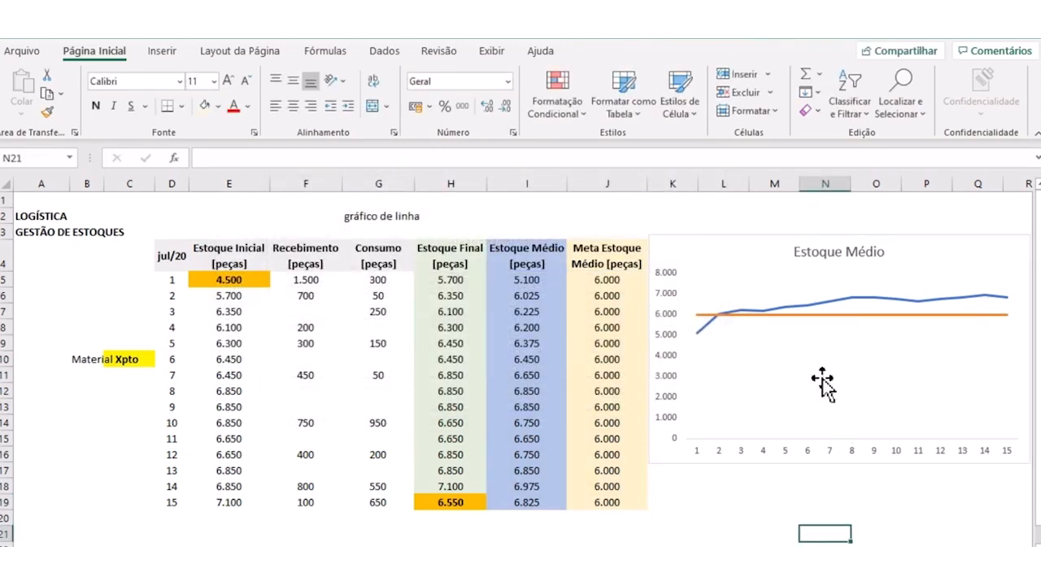
- Circle in red the chart stretches where average stock lies below and above the target line, and clear the markings
mouse_move(713, 314)
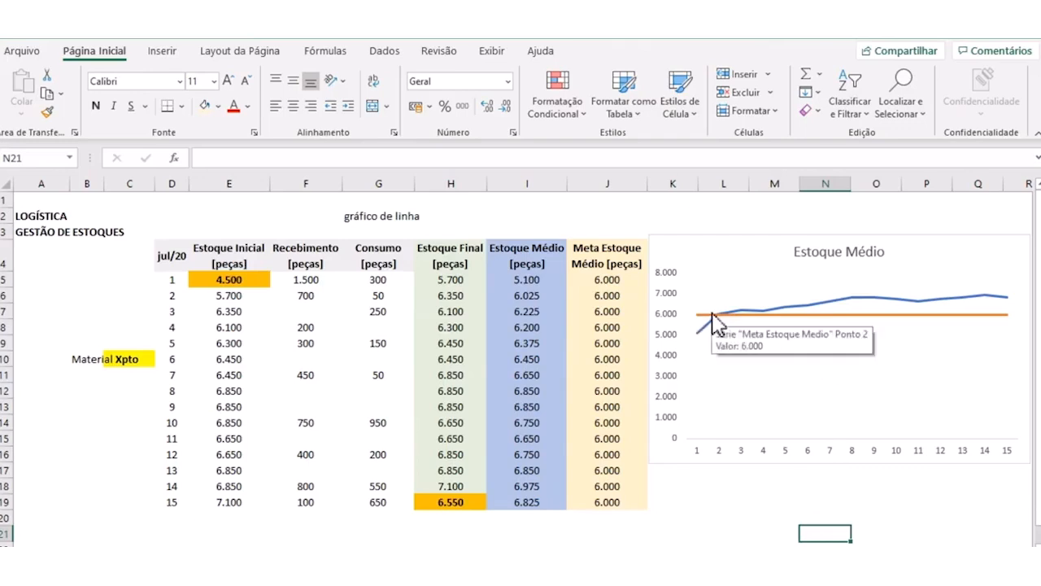
mouse_move(719, 304)
mouse_down()
mouse_move(702, 301)
mouse_move(686, 343)
mouse_move(729, 319)
mouse_up()
mouse_move(738, 304)
mouse_down()
mouse_move(846, 323)
mouse_move(1020, 319)
mouse_move(979, 275)
mouse_move(739, 302)
mouse_up()
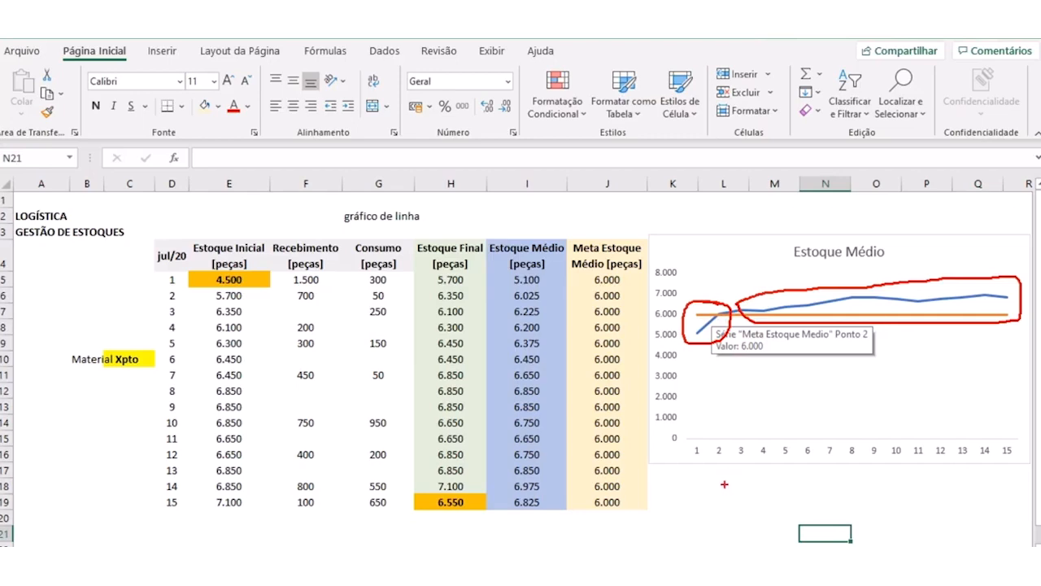
key(Escape)
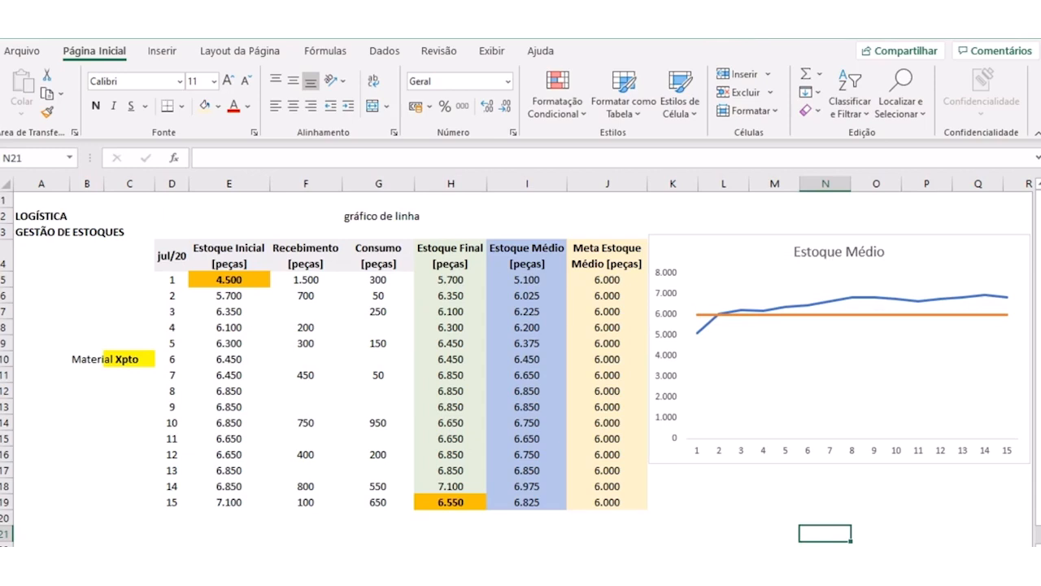
key(alt+Tab)
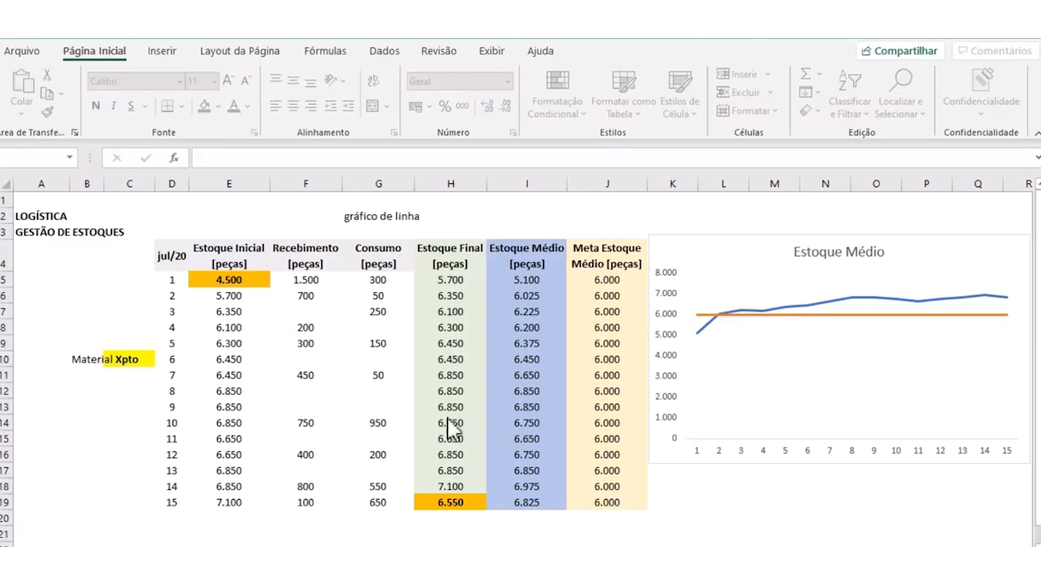
key(alt+Tab)
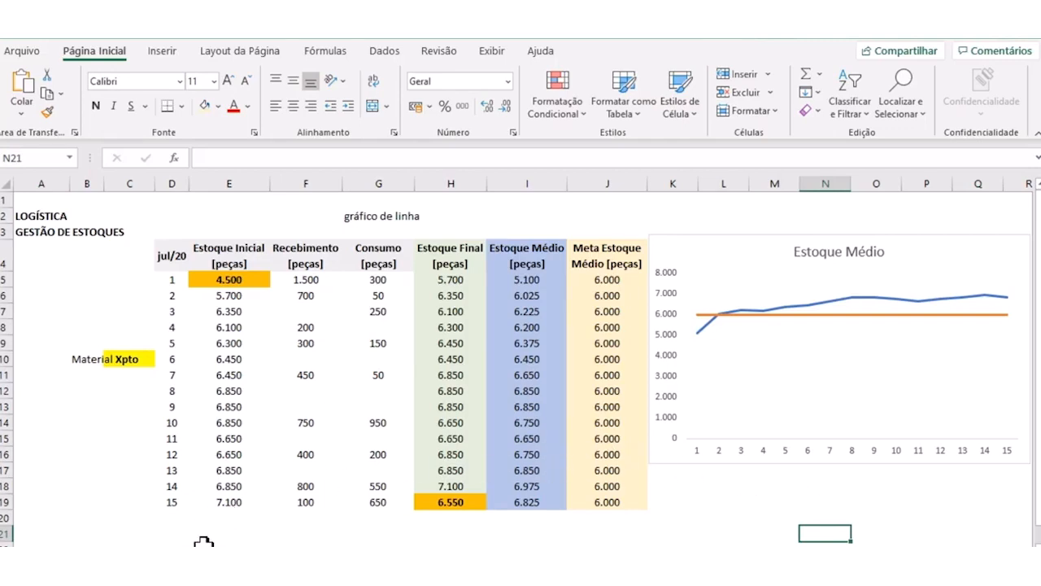
- Add a new blank worksheet and turn off its gridlines
right_click(184, 563)
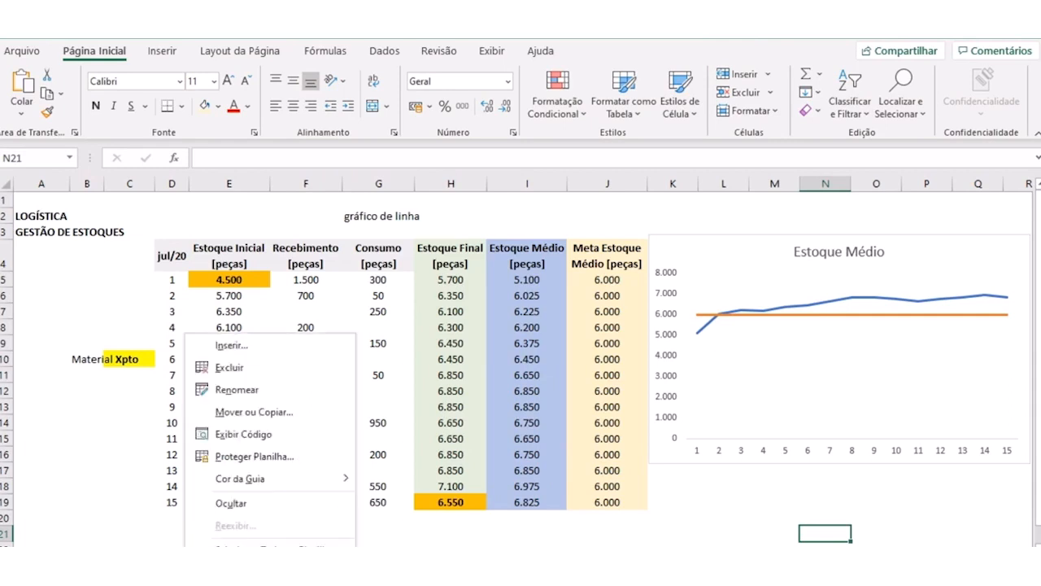
click(380, 536)
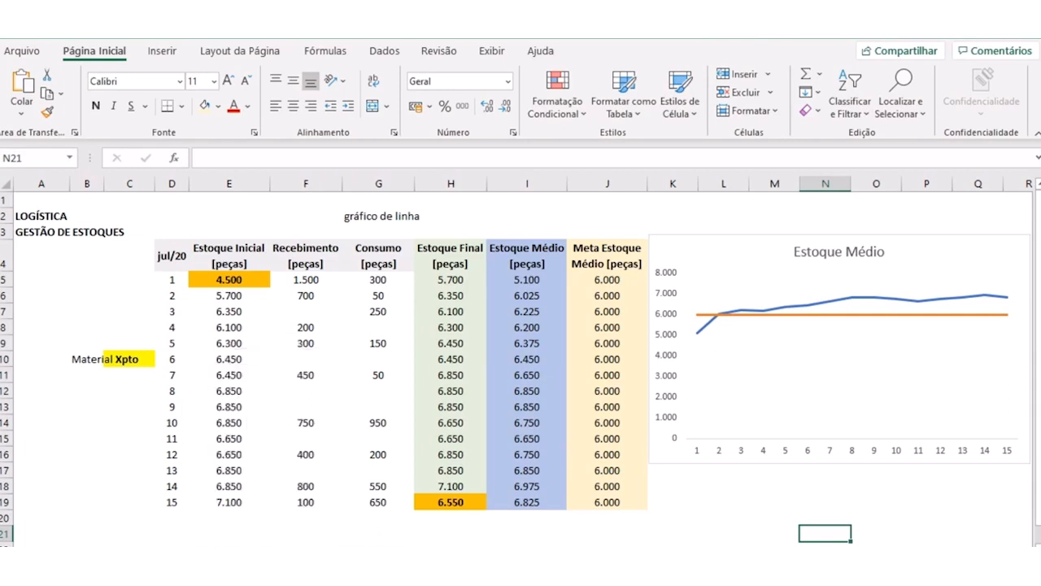
click(284, 563)
click(476, 54)
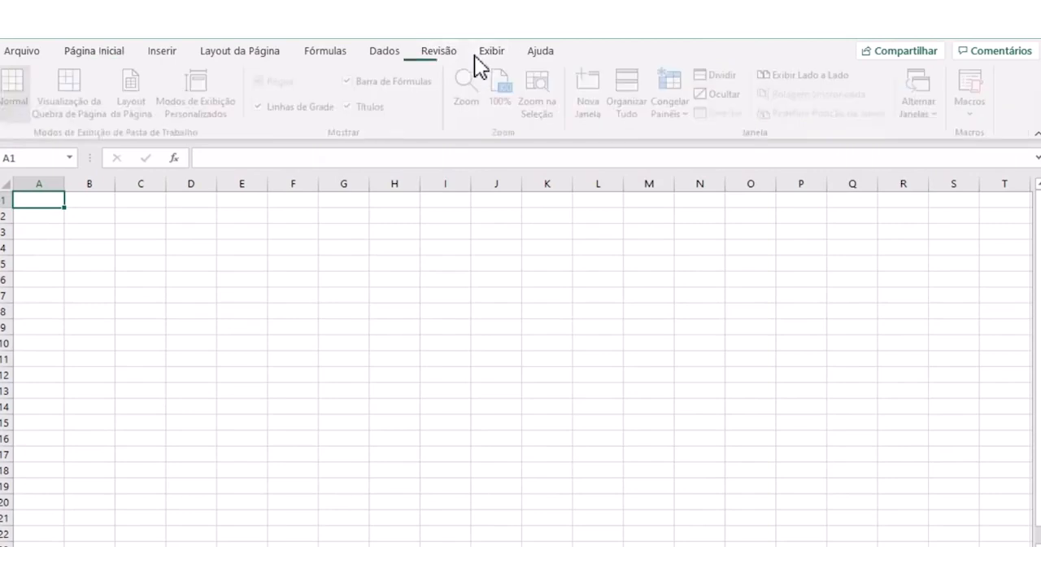
click(262, 106)
click(157, 309)
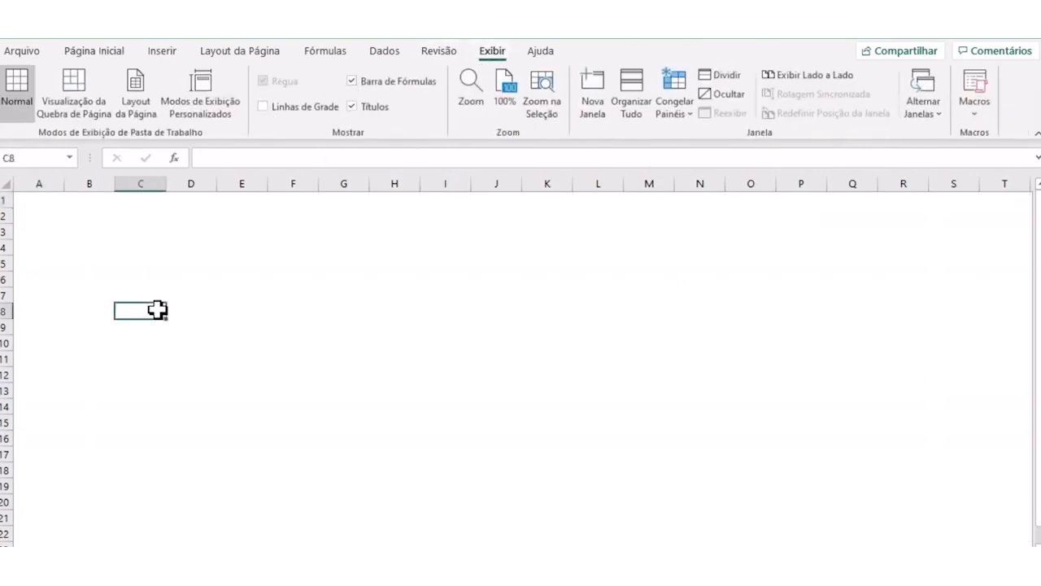
- Enter the column header "Motorista" in cell B3
click(77, 227)
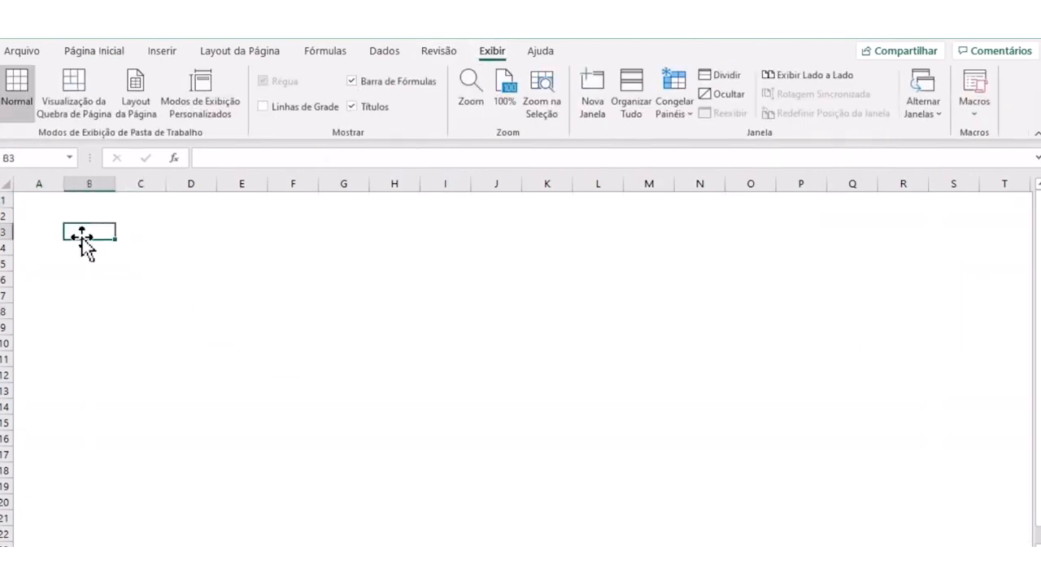
click(131, 301)
click(91, 227)
text(Motorista)
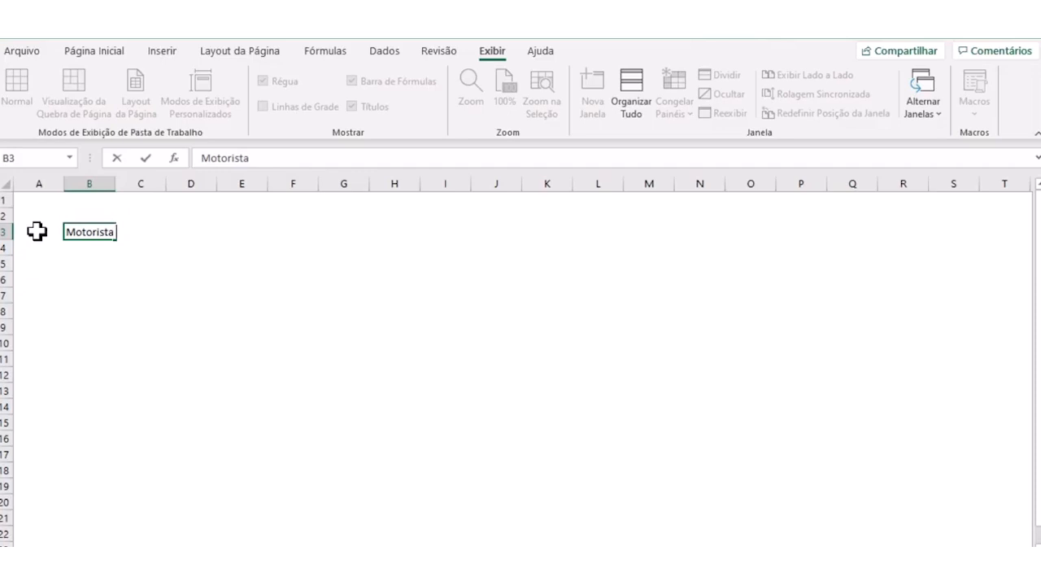
key(Return)
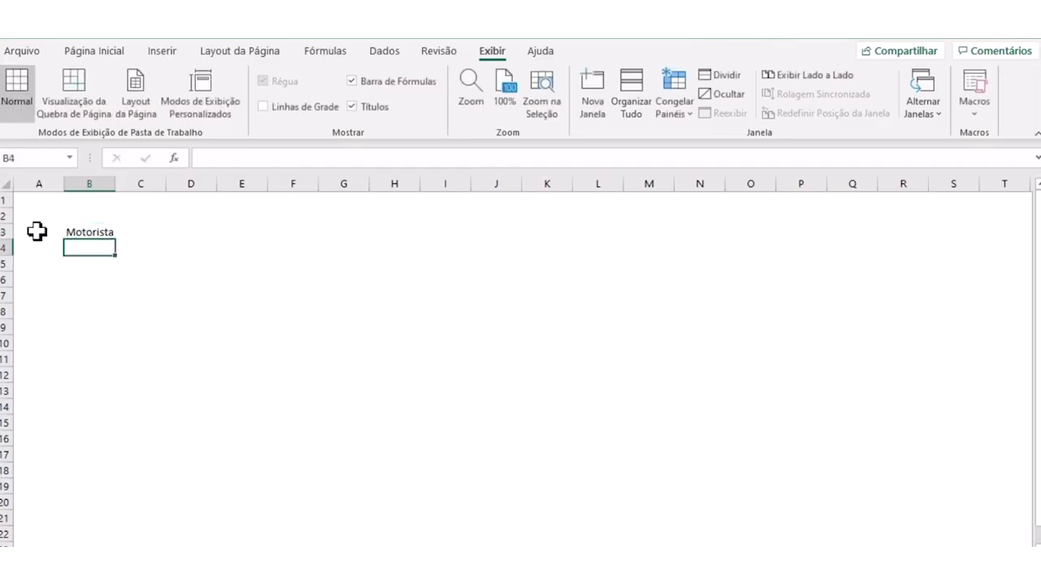
- Enter the placeholders A, B and C in cells B4:B6 below the Motorista header
text(a)
key(BackSpace)
text(A)
key(Return)
text(B)
key(Return)
text(C)
key(Return)
- Replace the placeholders in B4:B6 with three drivers' names and slightly widen column B
click(88, 262)
click(72, 247)
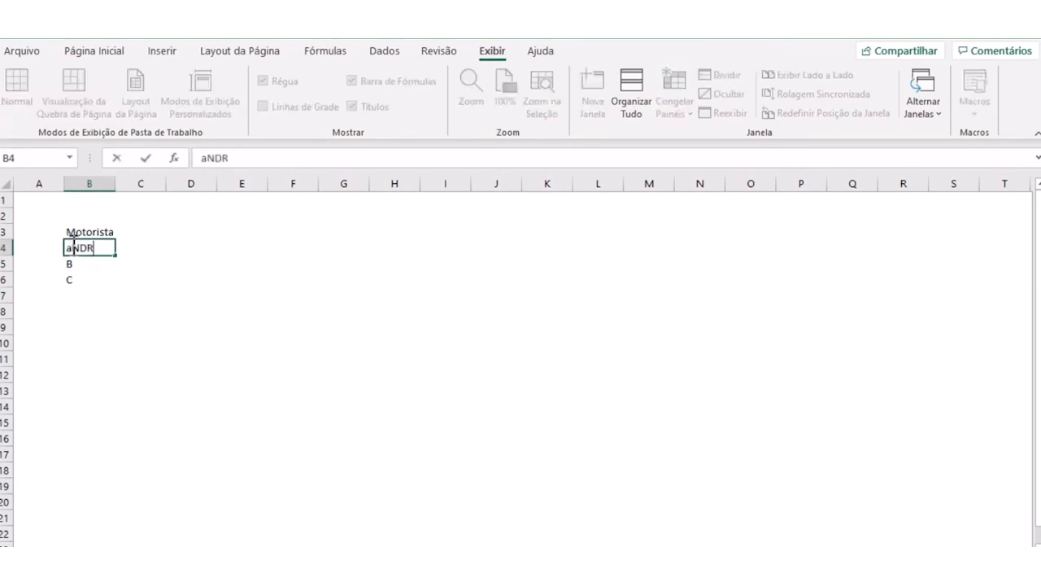
key(Return)
text(Silva)
key(Return)
text(Lucena)
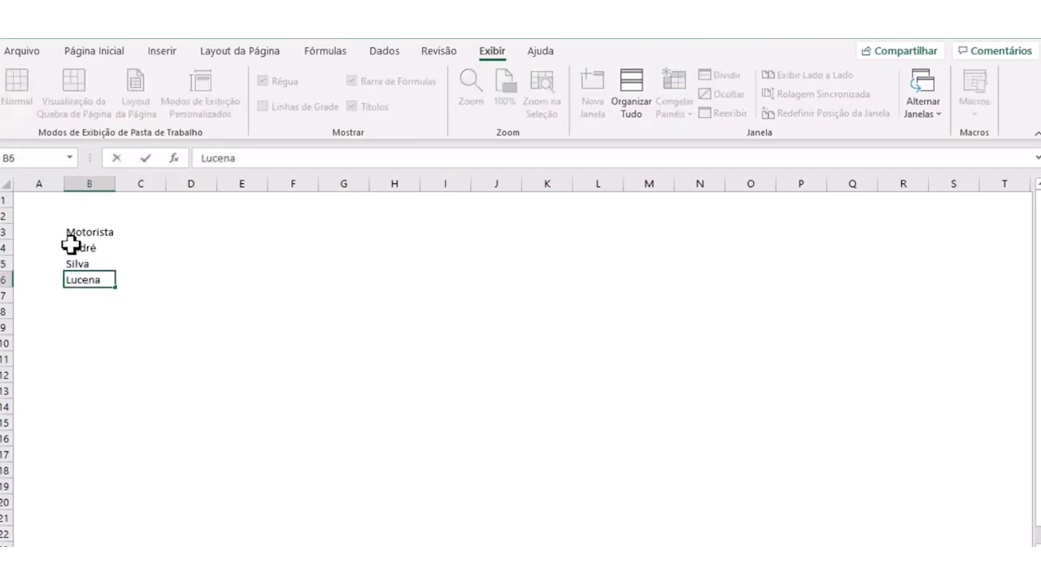
key(Tab)
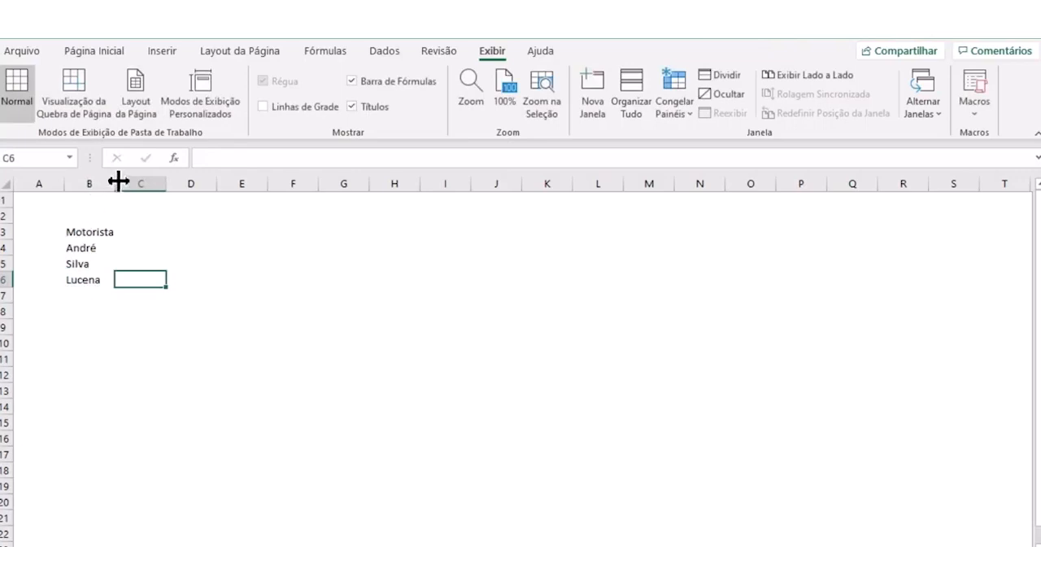
drag(118, 182, 123, 182)
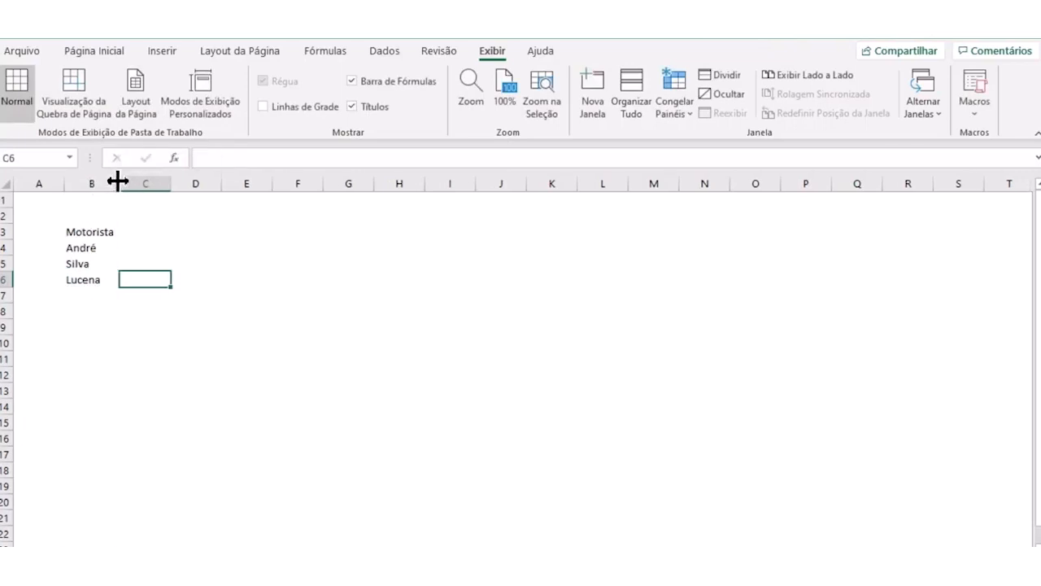
- Enter the dates 01/07 and 02/07 in cells C3 and D3 beside the Motorista header
click(150, 294)
click(132, 231)
click(162, 262)
click(142, 231)
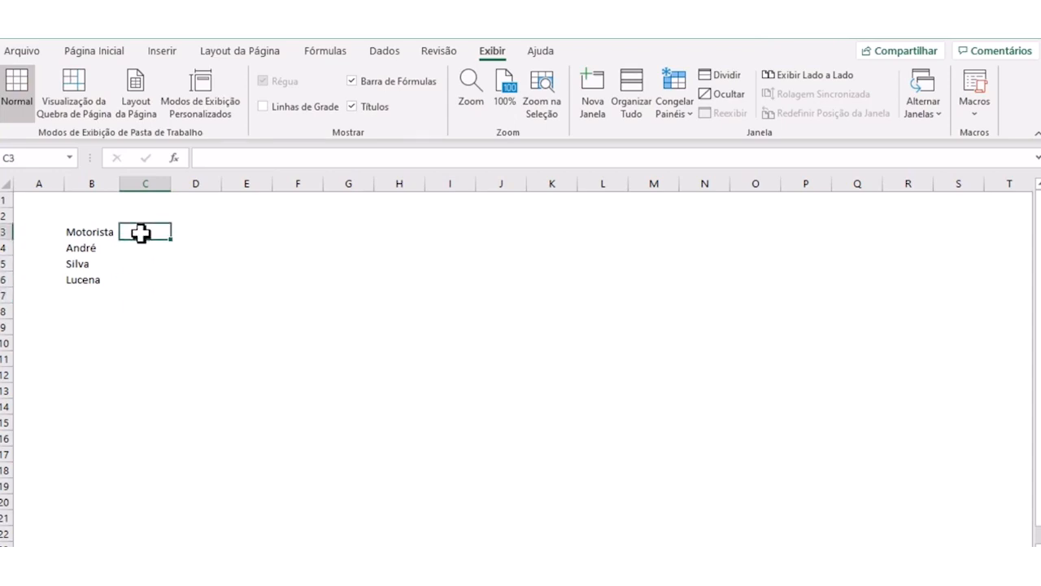
click(179, 277)
click(140, 231)
text(01/70)
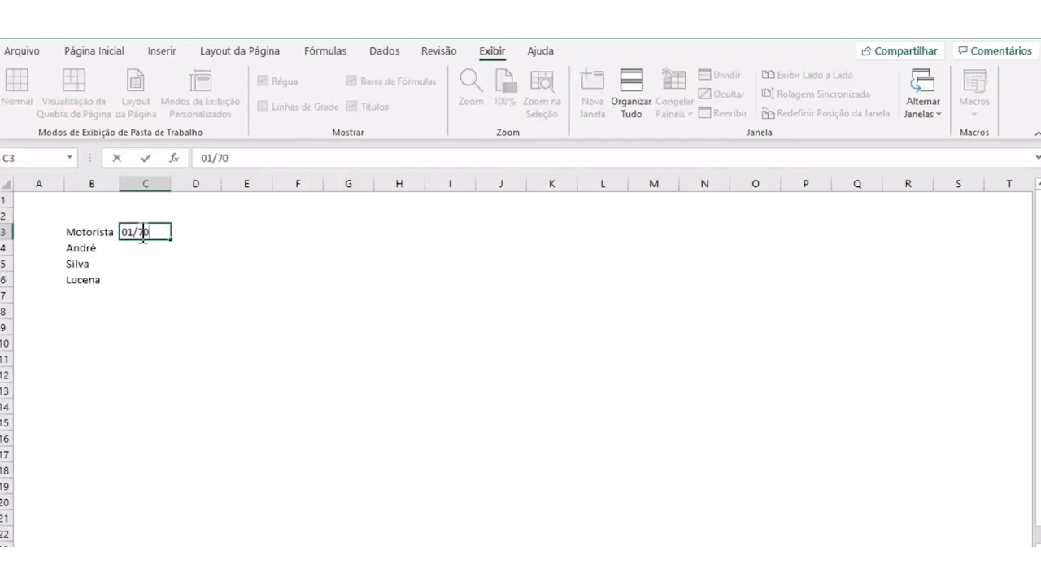
text(7)
key(Tab)
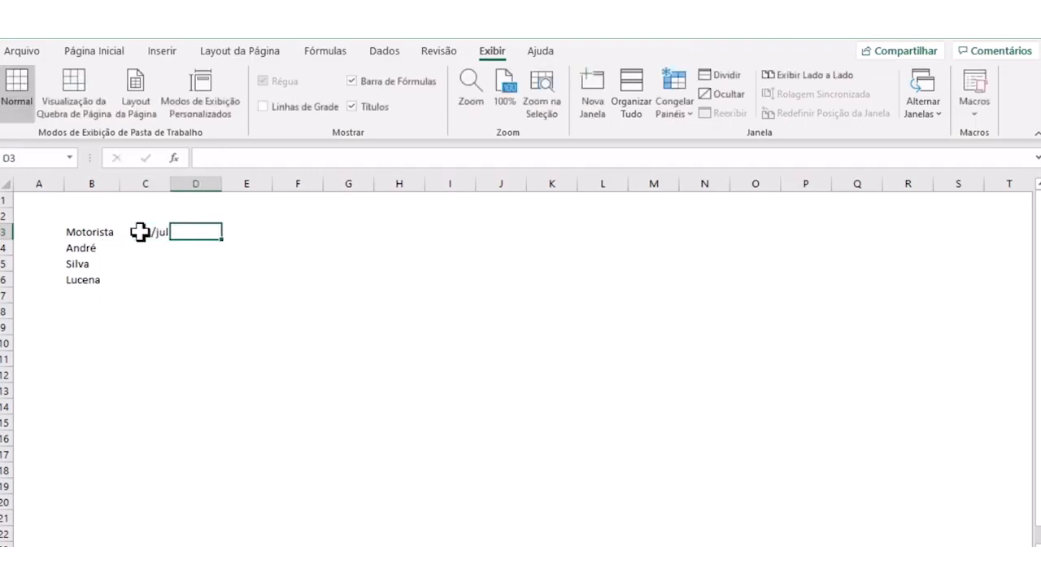
text(02)
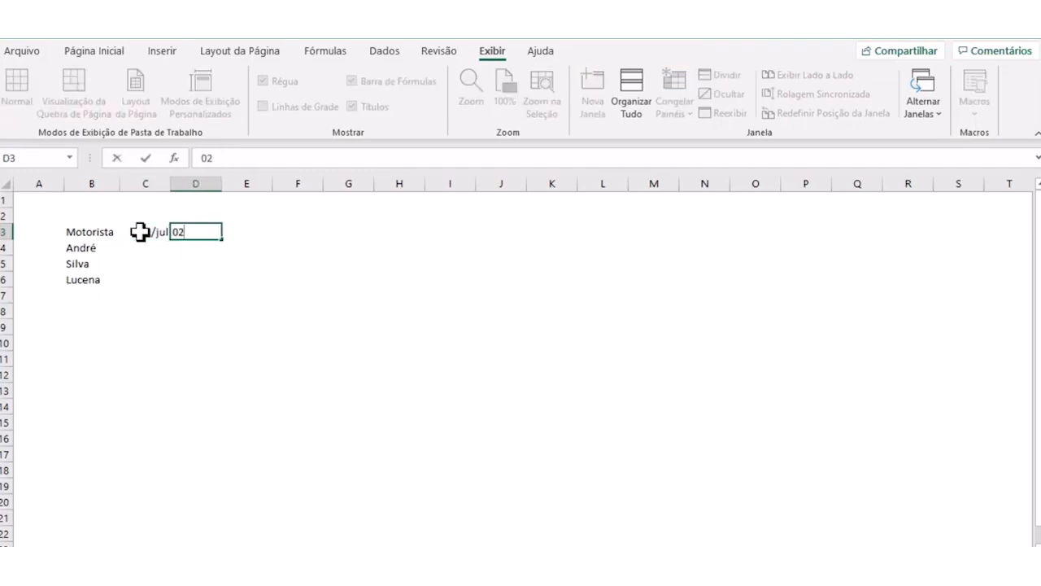
text(/07)
key(Tab)
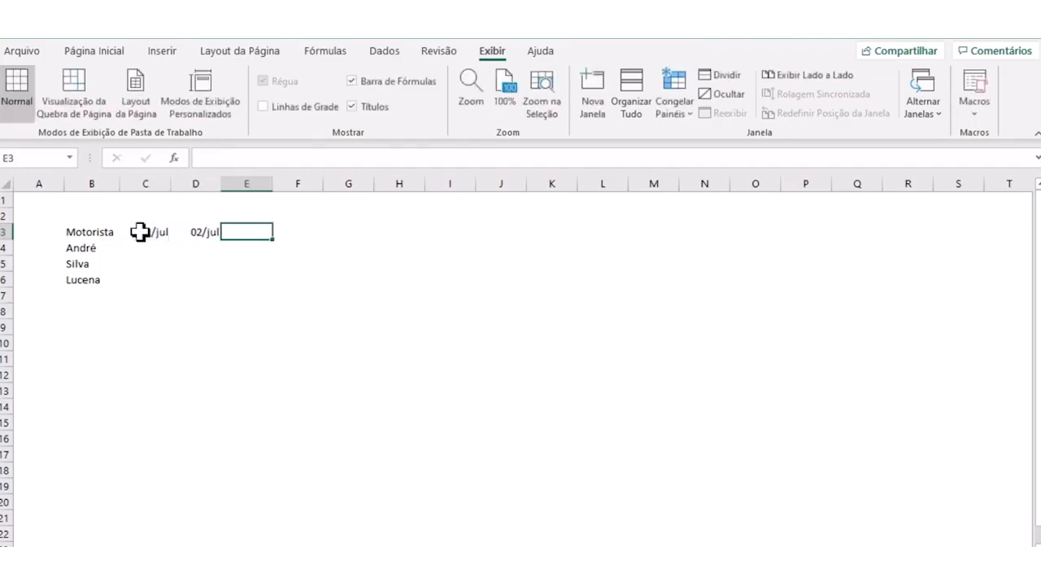
- Enter the date 03/07 in cell E3, correcting the month where needed
text(03/abr)
key(Tab)
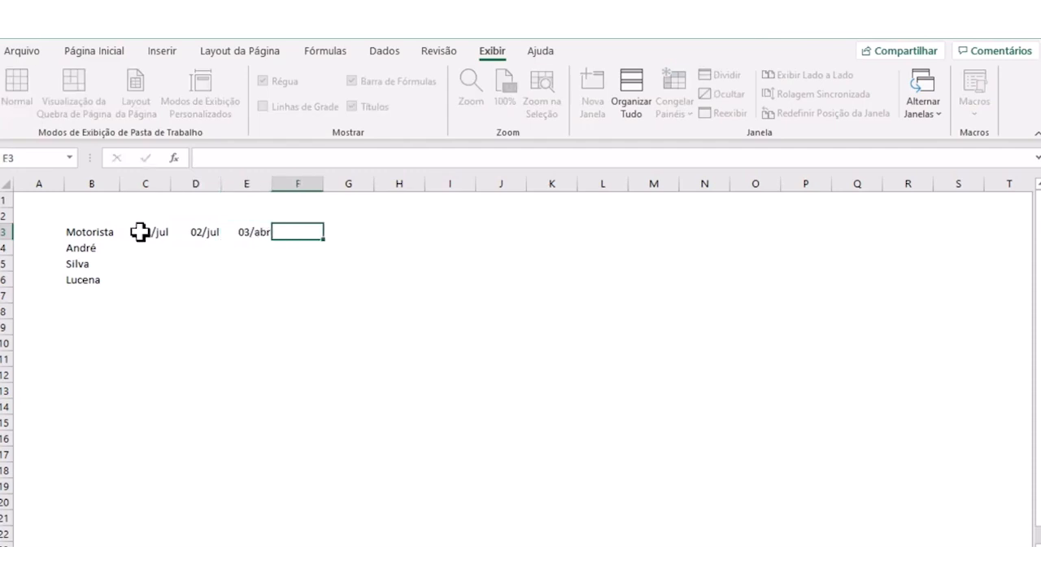
key(Left)
key(F2)
key(BackSpace)
key(BackSpace)
key(BackSpace)
key(BackSpace)
key(BackSpace)
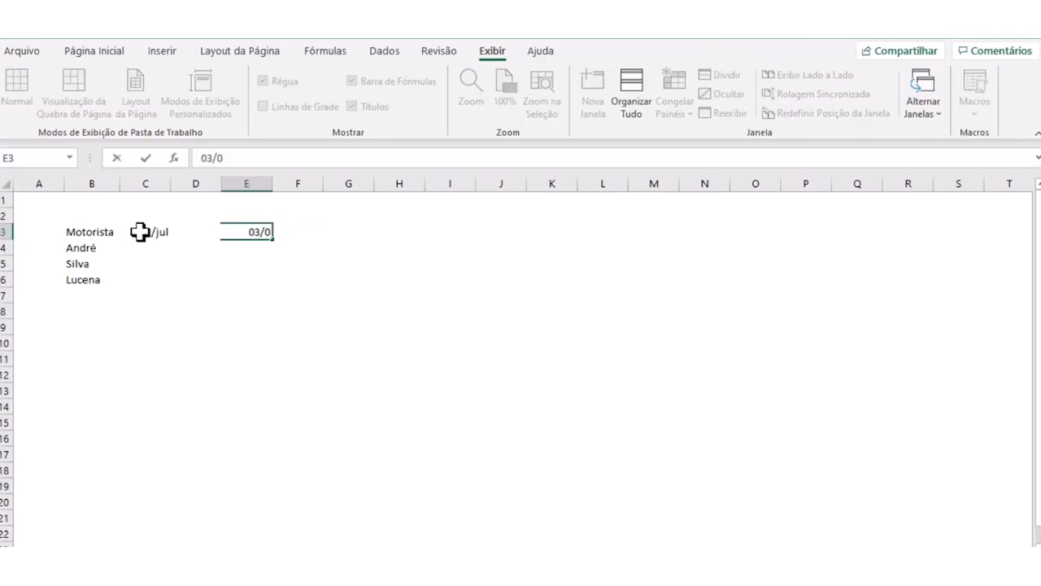
click(207, 328)
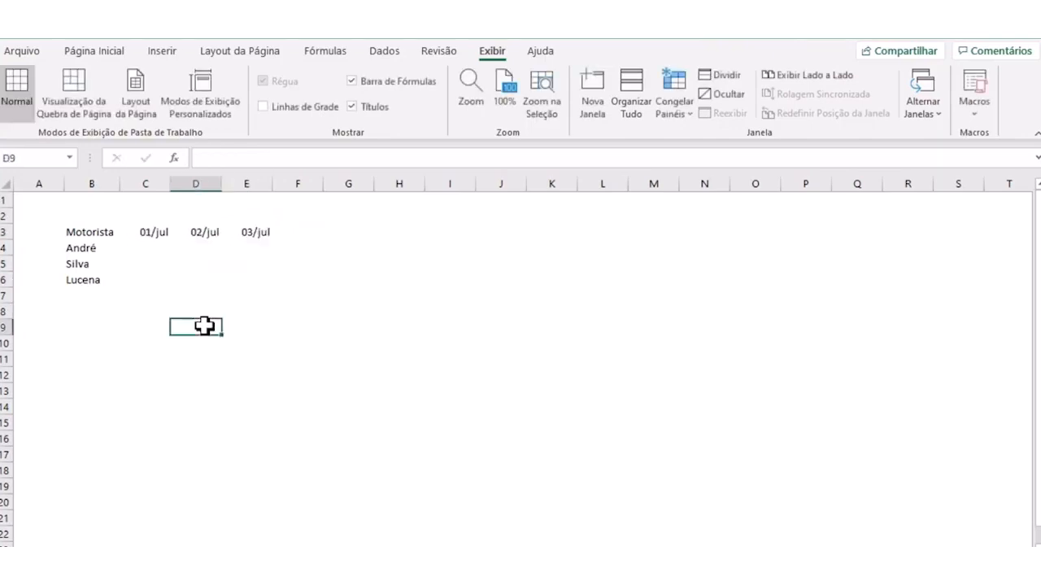
- Extend the date series in row 3 to 04/jul in cell F3
click(167, 234)
drag(198, 232, 312, 247)
click(235, 312)
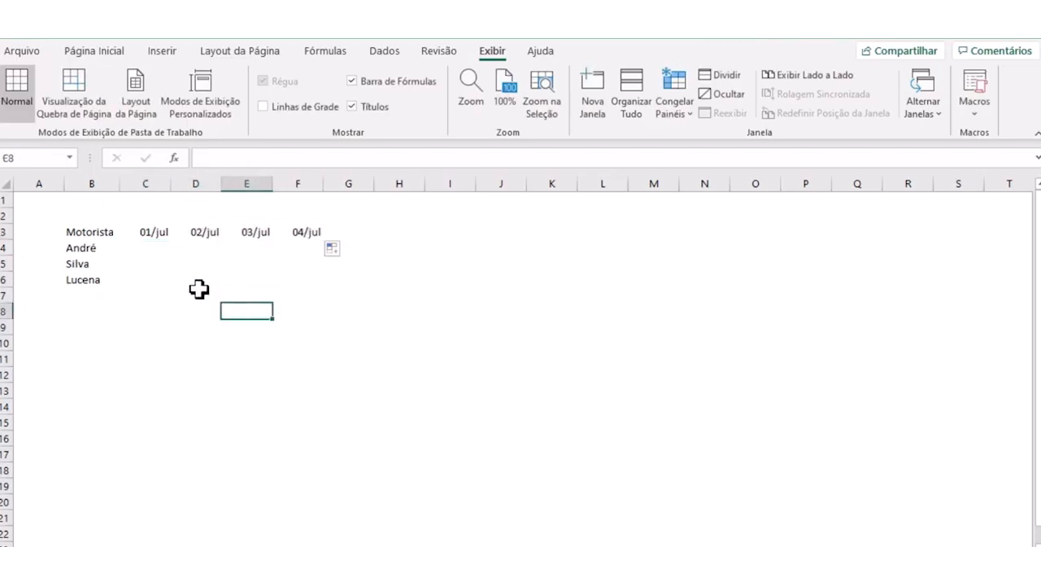
click(152, 246)
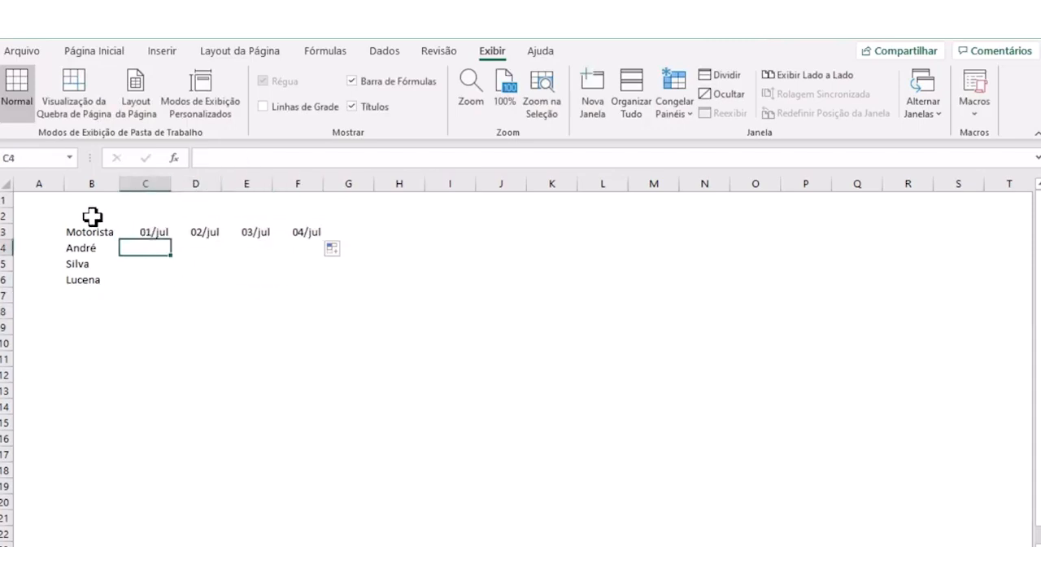
- Merge and center B2:F2 above the table and title it "Tempo de Viagem [horas]"
drag(93, 216, 306, 213)
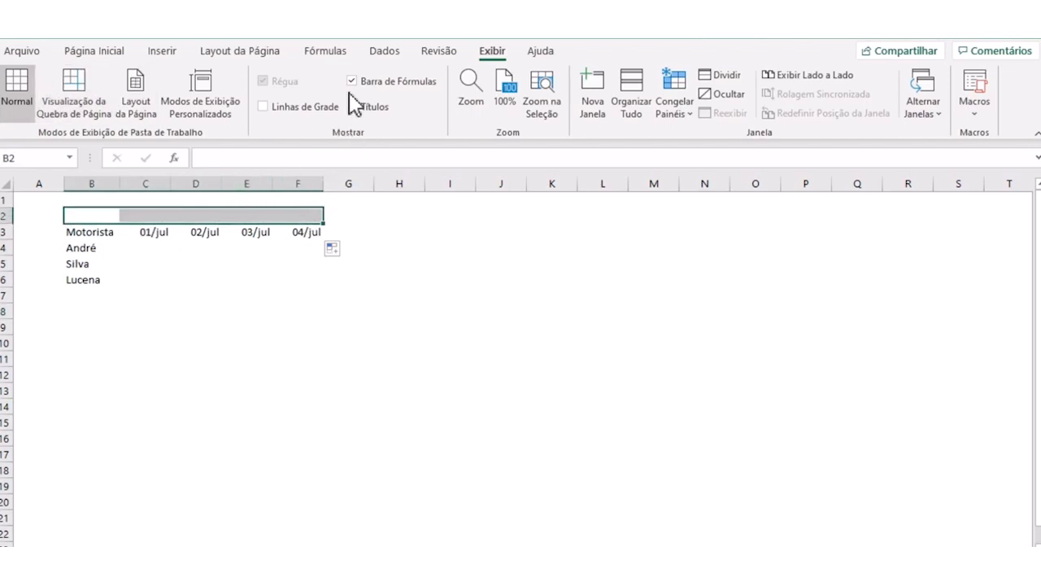
click(108, 56)
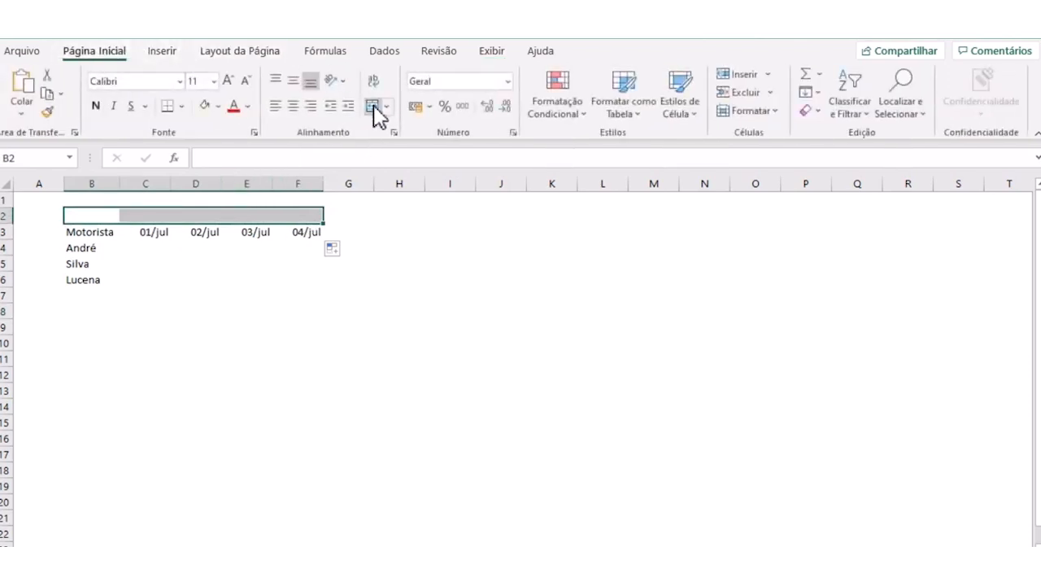
click(371, 107)
text(Te)
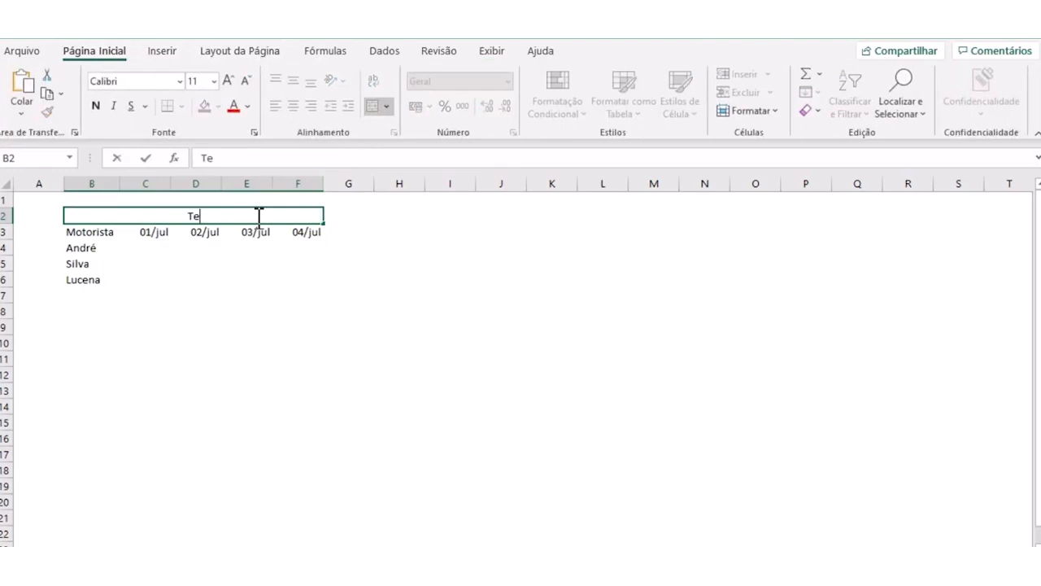
text(mpo de Viag)
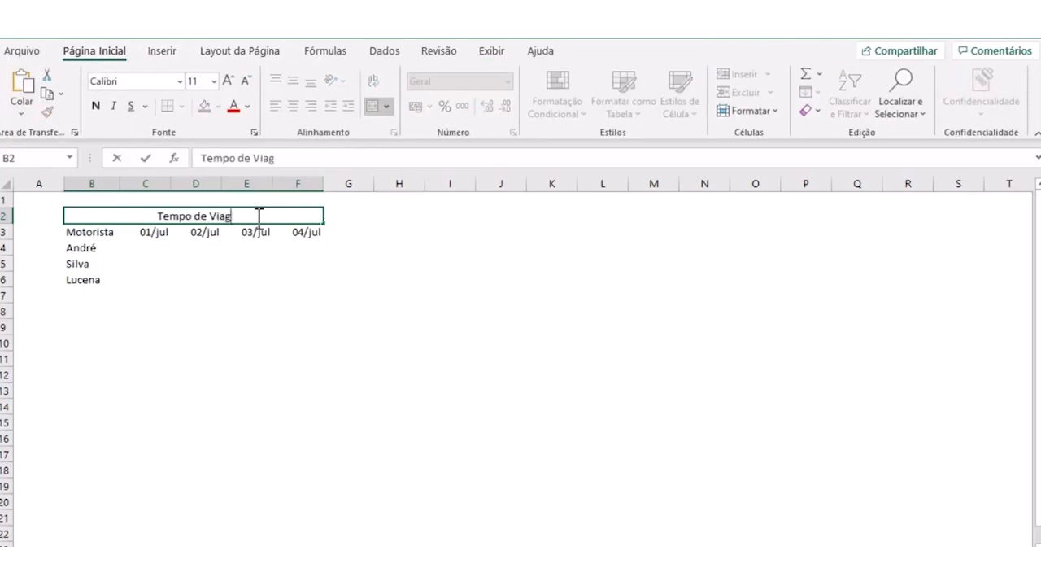
text(em [horas)
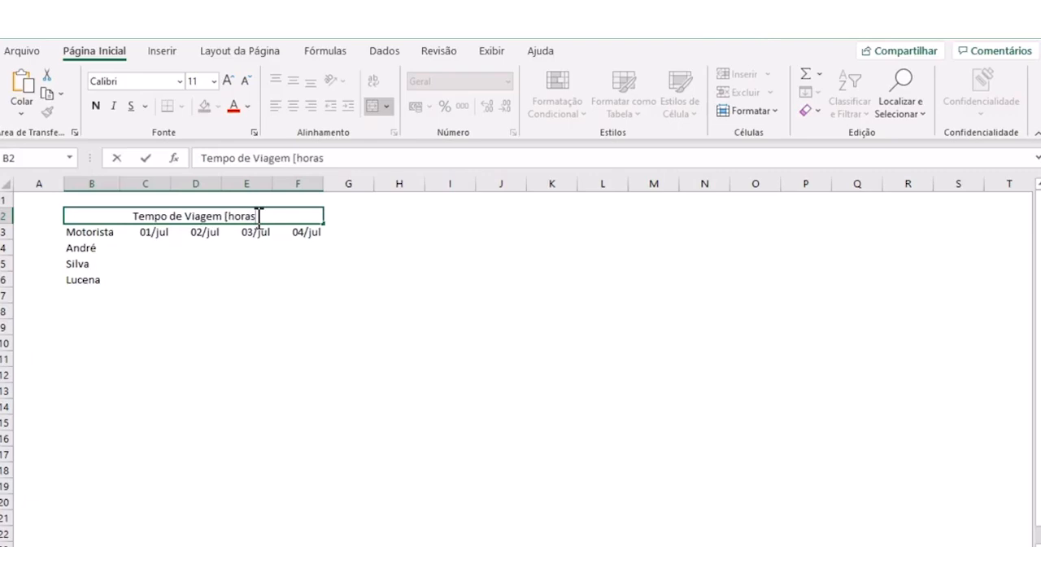
text(])
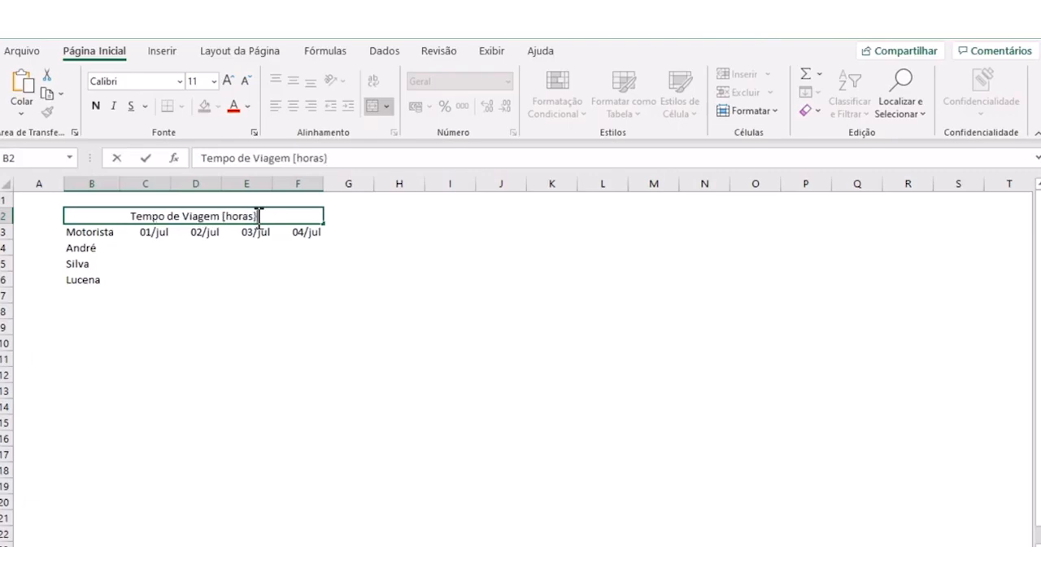
key(Return)
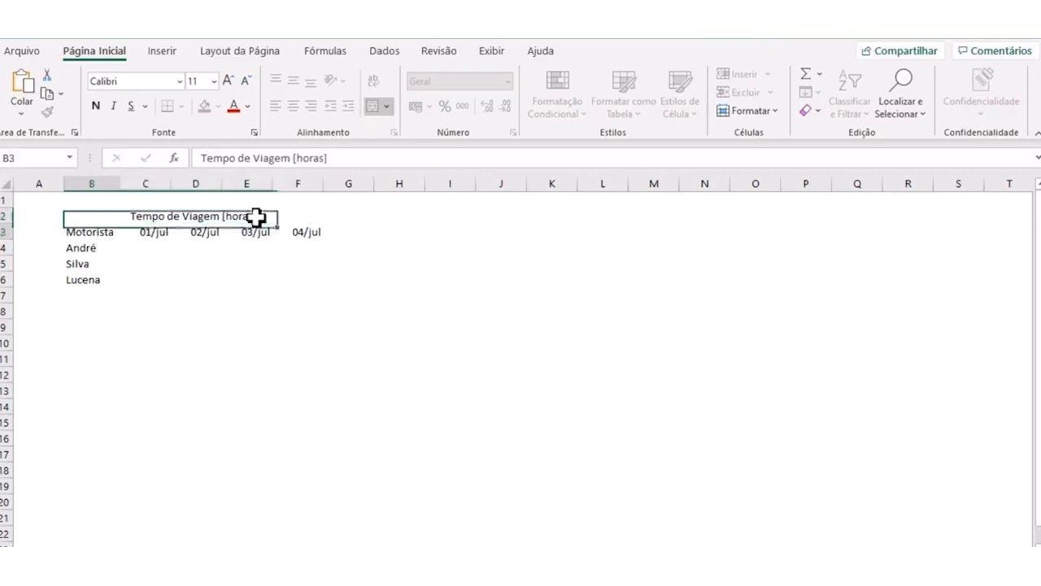
- Enter the column header "Percurso" in cell A3
click(152, 246)
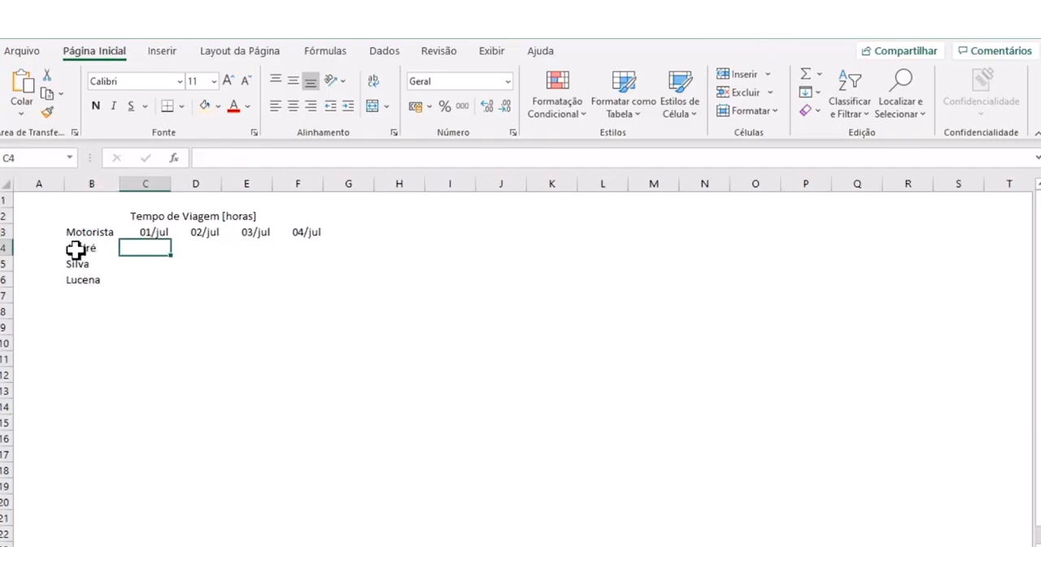
click(36, 231)
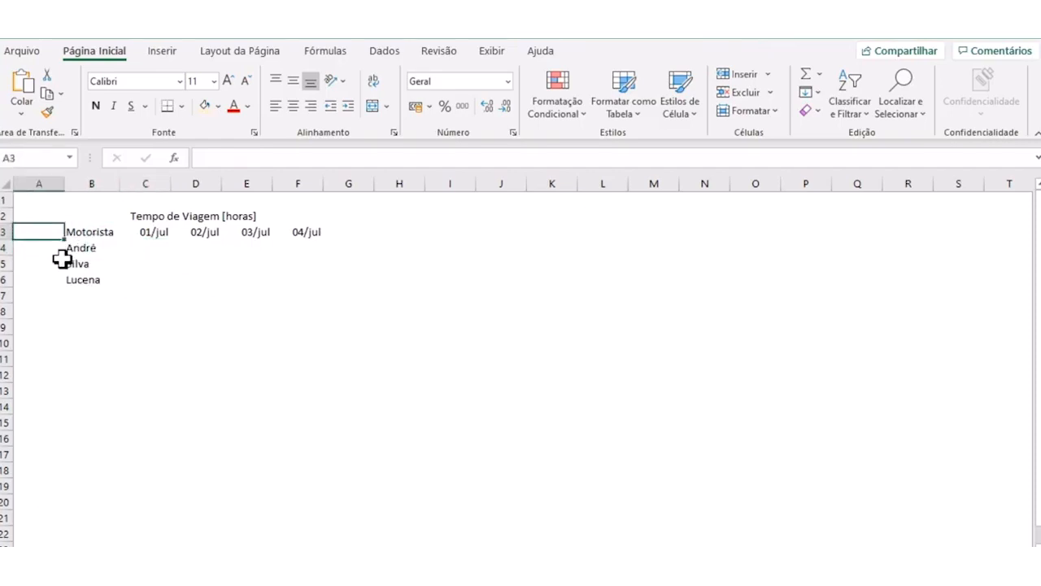
text(Percurso)
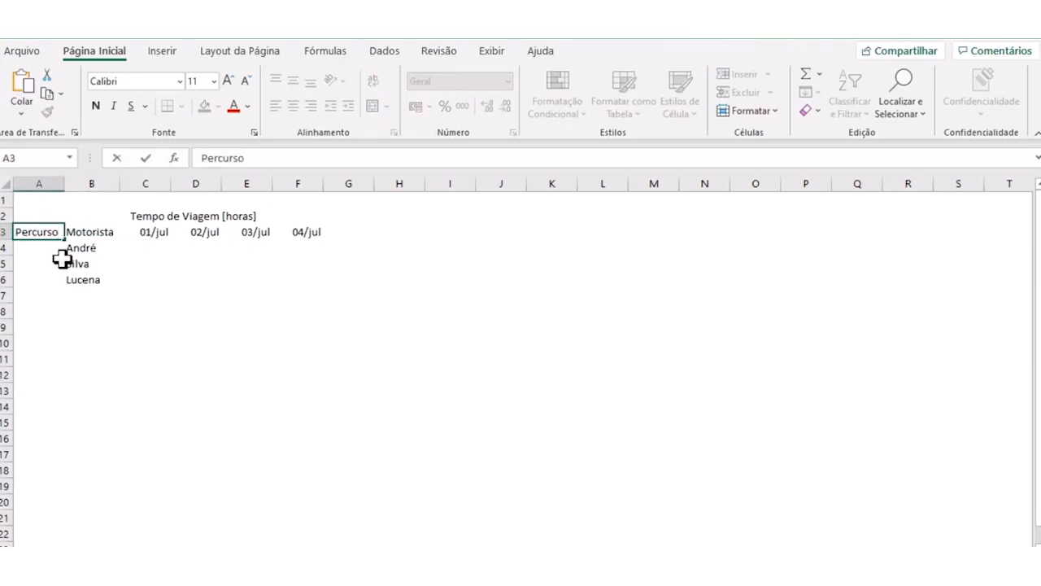
key(Return)
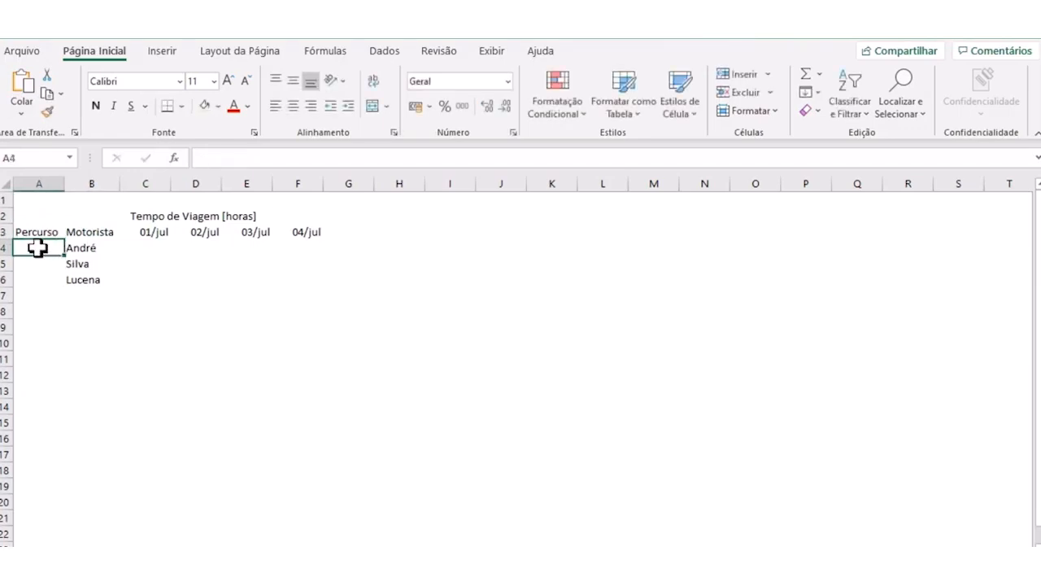
- Enter "A até B" in A4, then merge A4:A6 and center the text horizontally and vertically
text(A até B)
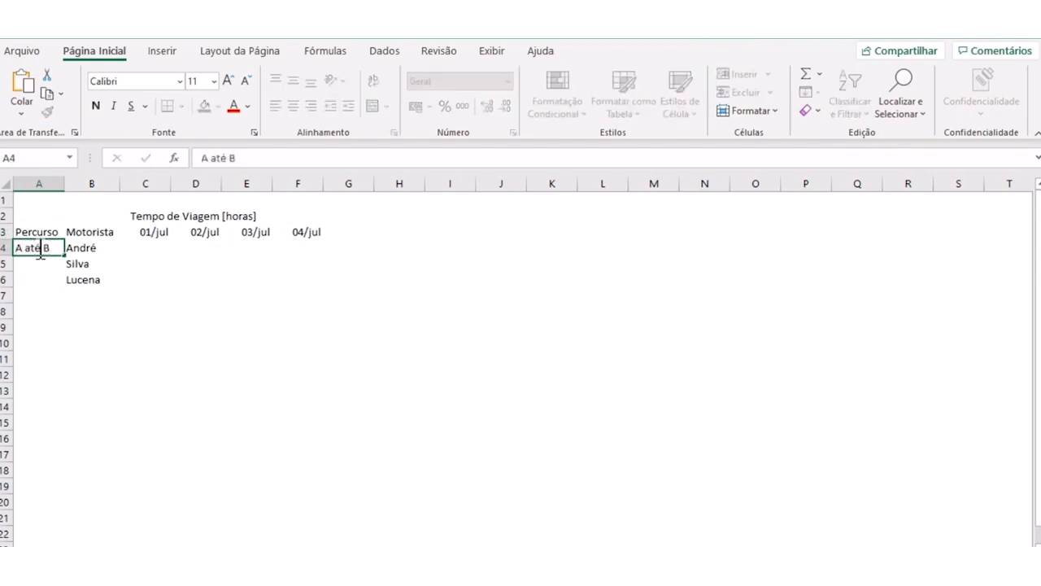
key(Return)
drag(38, 244, 33, 279)
click(373, 106)
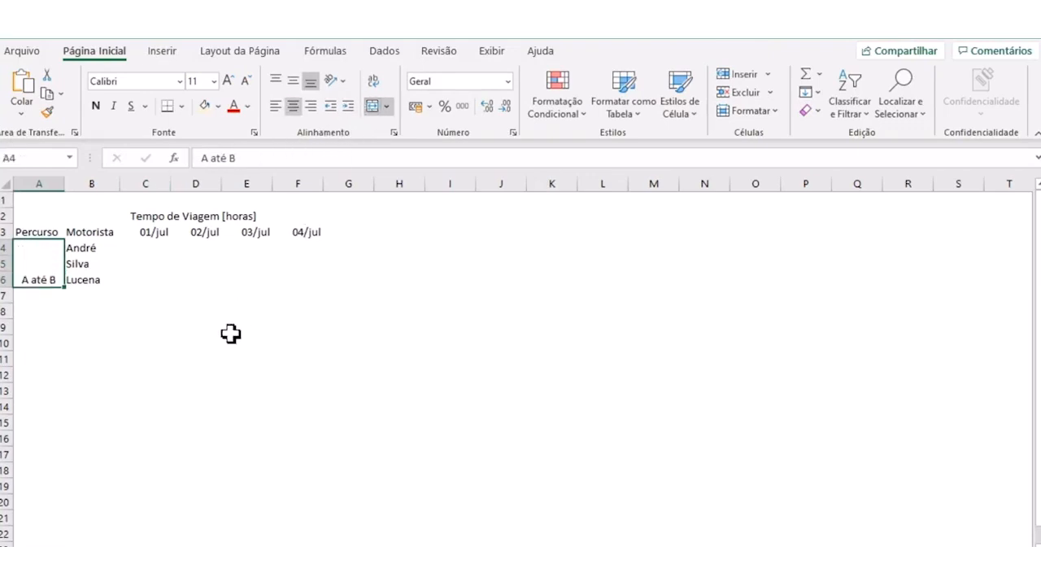
click(295, 81)
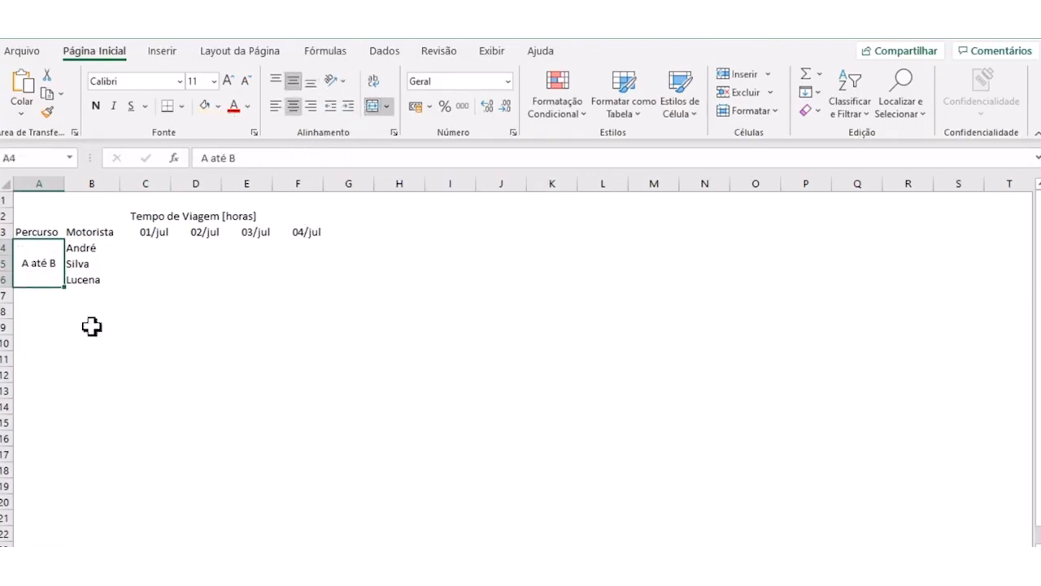
- Enter the first driver's travel times 8,5, 9, 9,5 and 7,5 in cells C4:F4
click(91, 358)
click(143, 251)
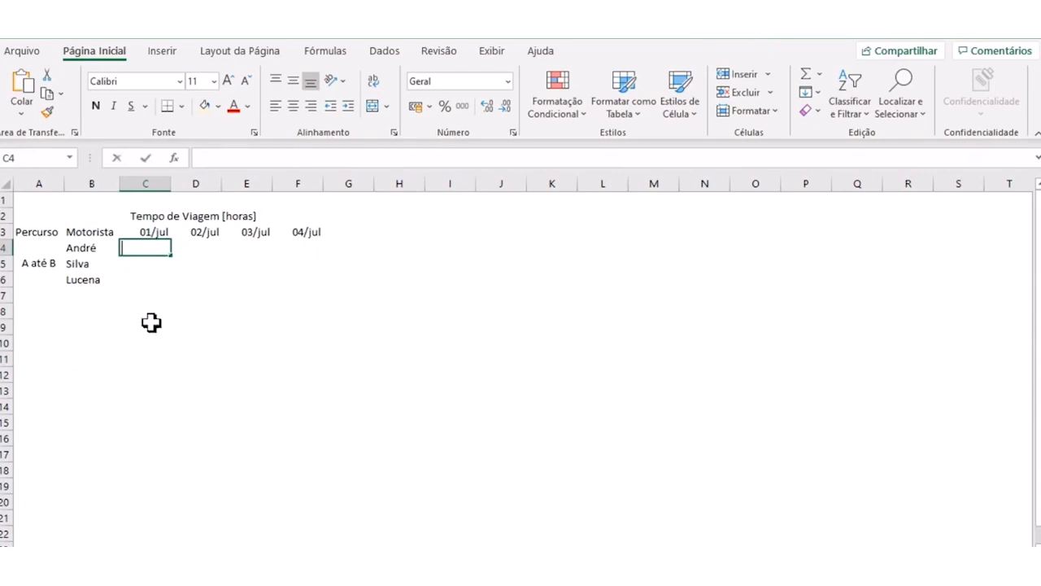
text(8,5)
key(Tab)
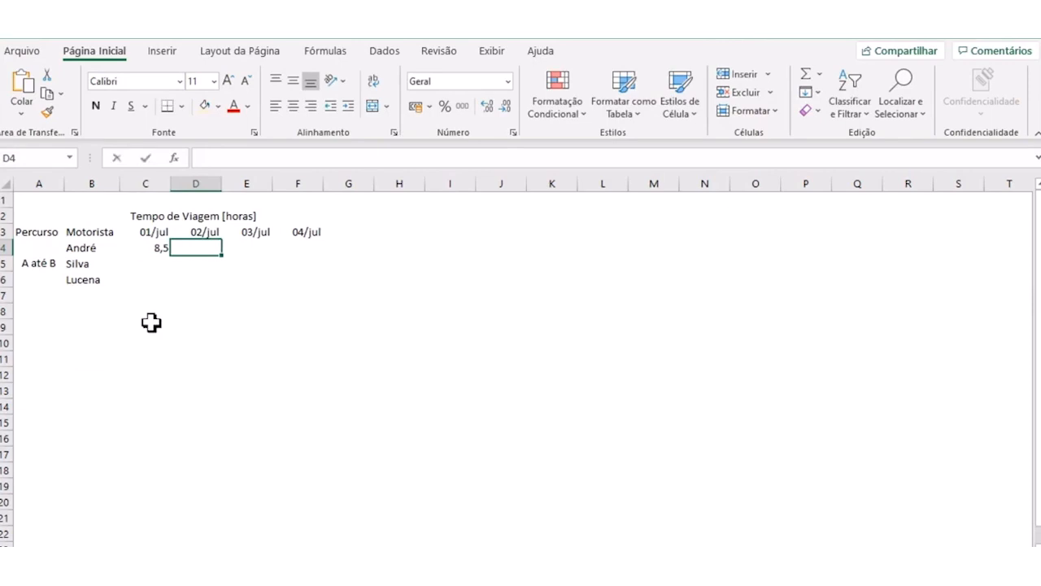
text(9)
key(Tab)
text(9,5)
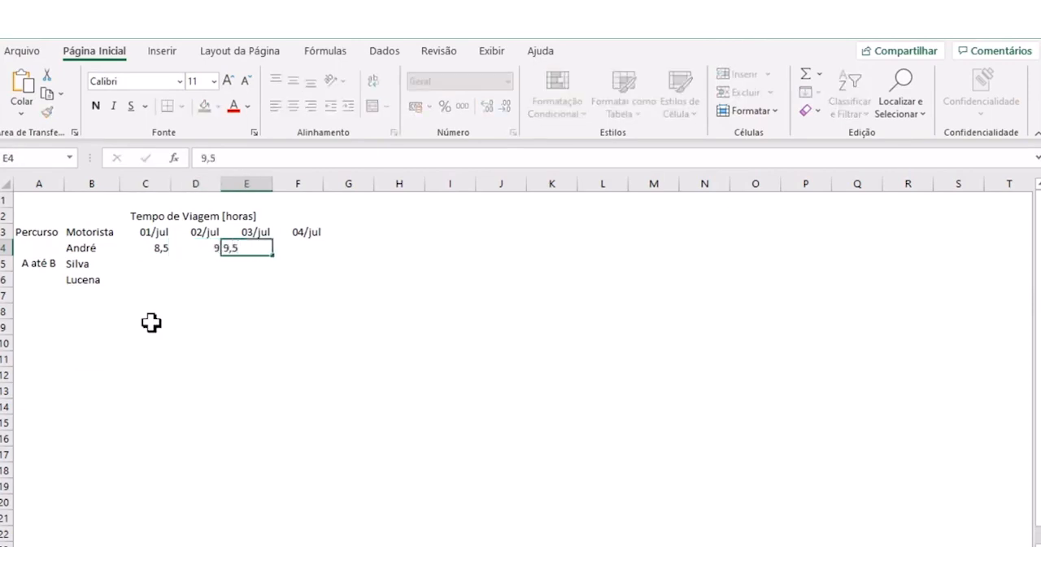
key(Tab)
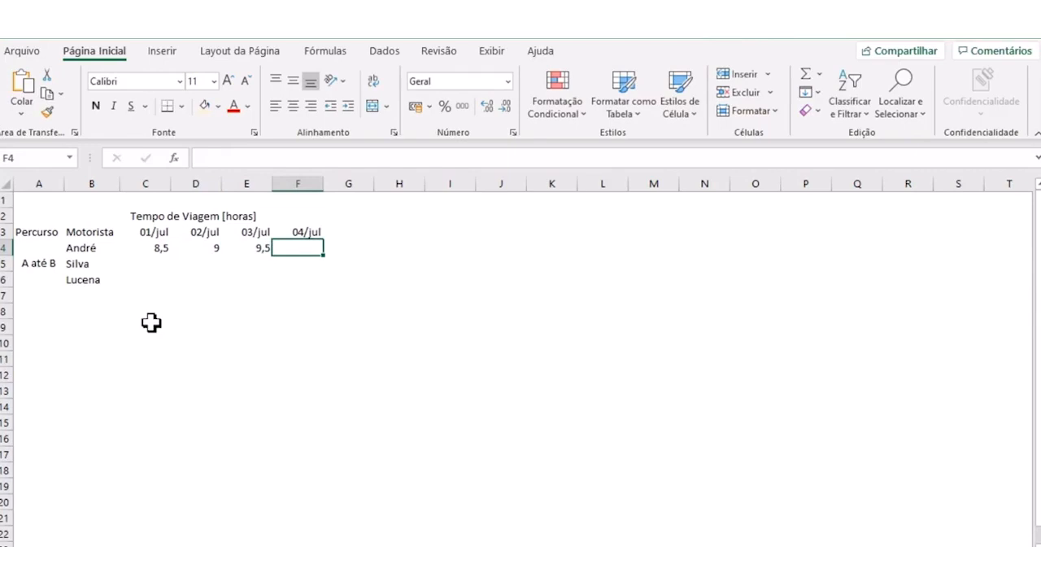
text(7,5)
key(Return)
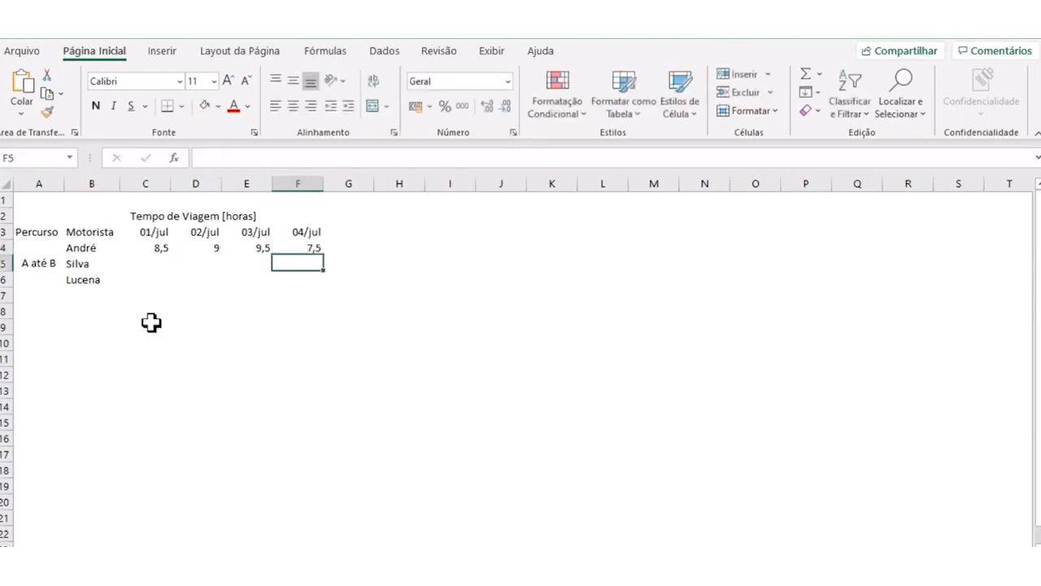
- Center the cells C4:F6 horizontally and vertically and format them with two decimal places
drag(154, 245, 295, 281)
click(293, 81)
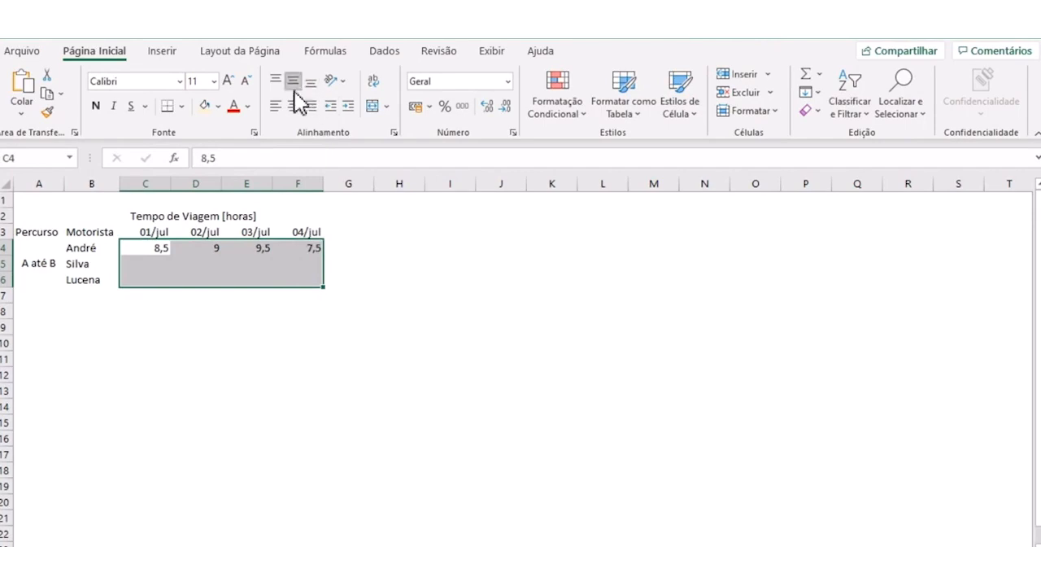
click(293, 106)
click(487, 108)
click(487, 108)
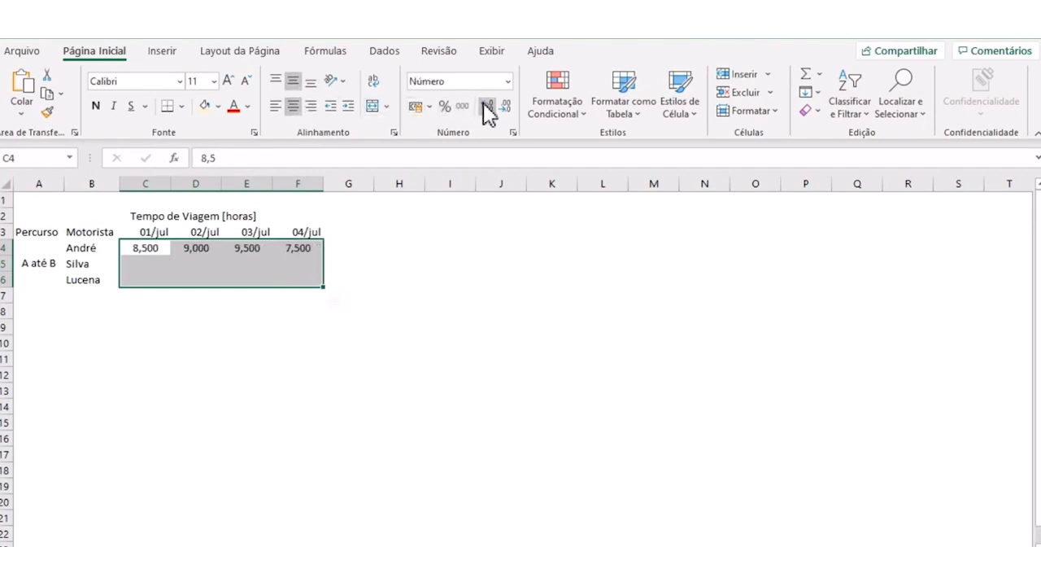
click(506, 106)
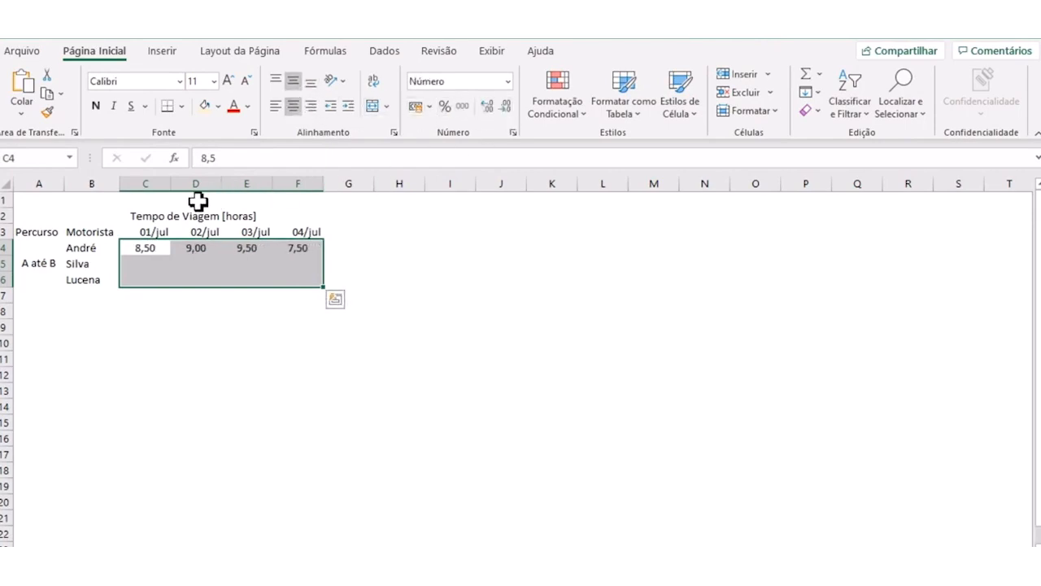
- Make only the "[horas]" part of the table title in row 2 bold
click(233, 217)
drag(329, 157, 303, 158)
click(96, 106)
click(241, 275)
click(242, 325)
- Enter the second driver's travel times 8, 8,5, 9 and 9 in cells C5:F5
click(140, 269)
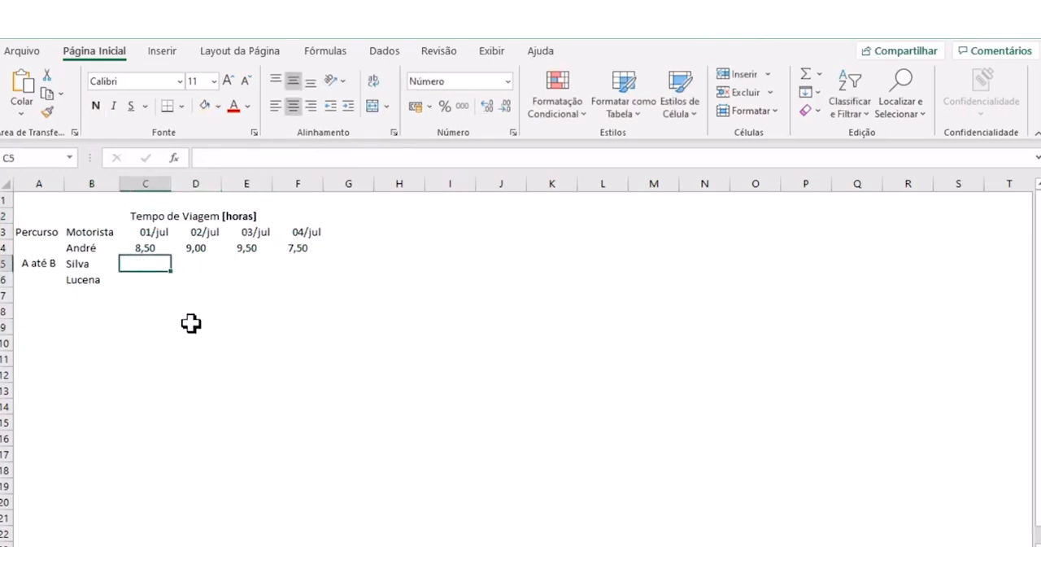
text(8)
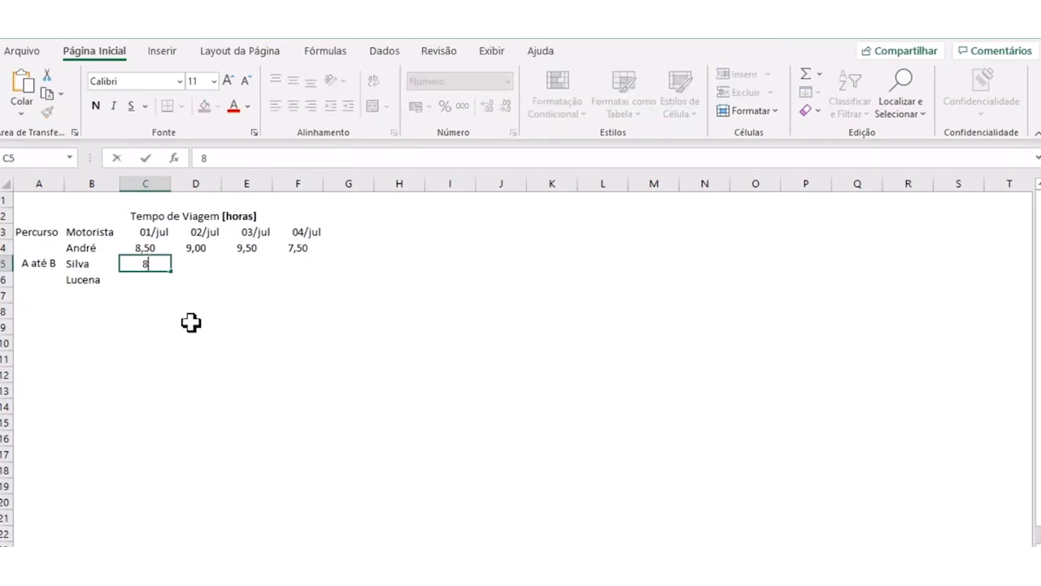
key(Tab)
text(8)
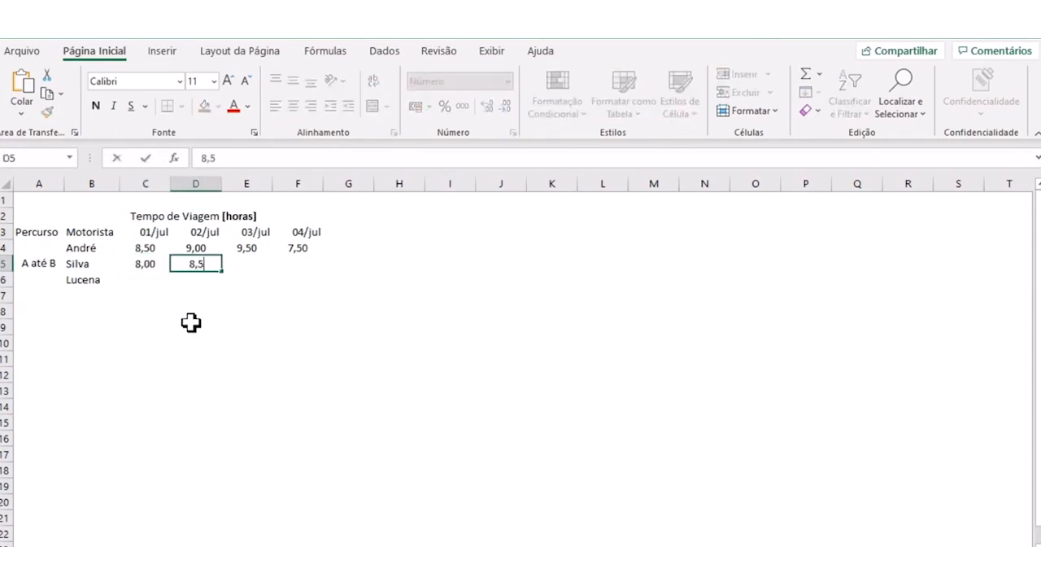
text(,5)
key(Tab)
text(9)
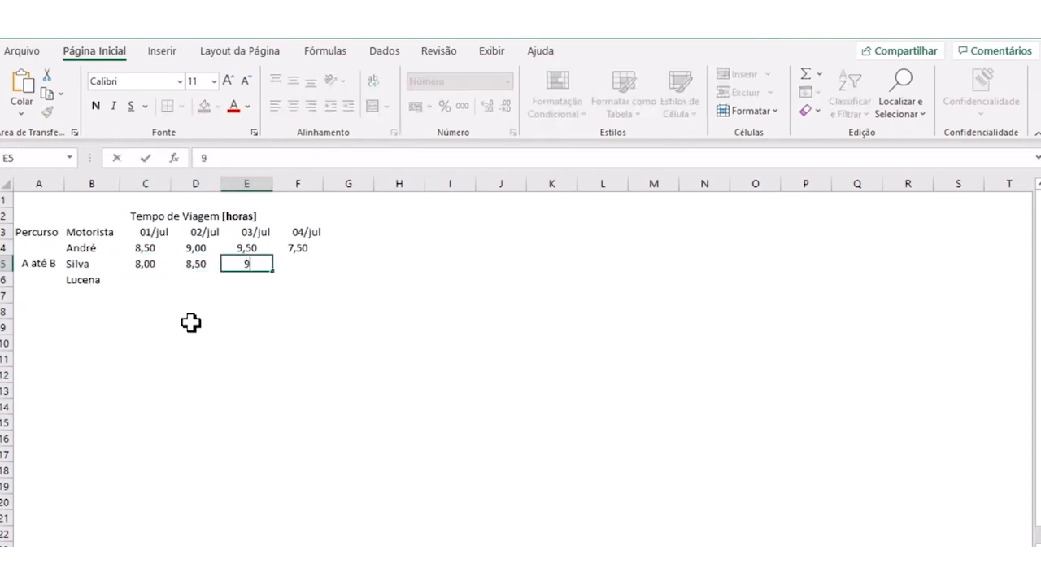
key(Tab)
text(9)
key(Return)
- Enter the third driver's travel times 9, 8, 7 and 9,5 in cells C6:F6
key(Left)
key(Left)
key(Left)
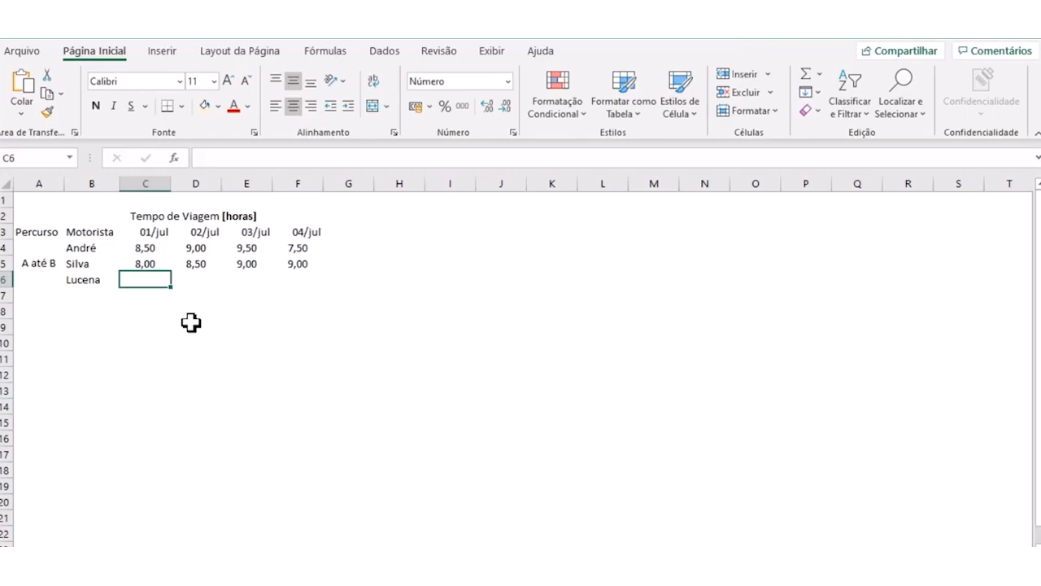
text(9)
key(Tab)
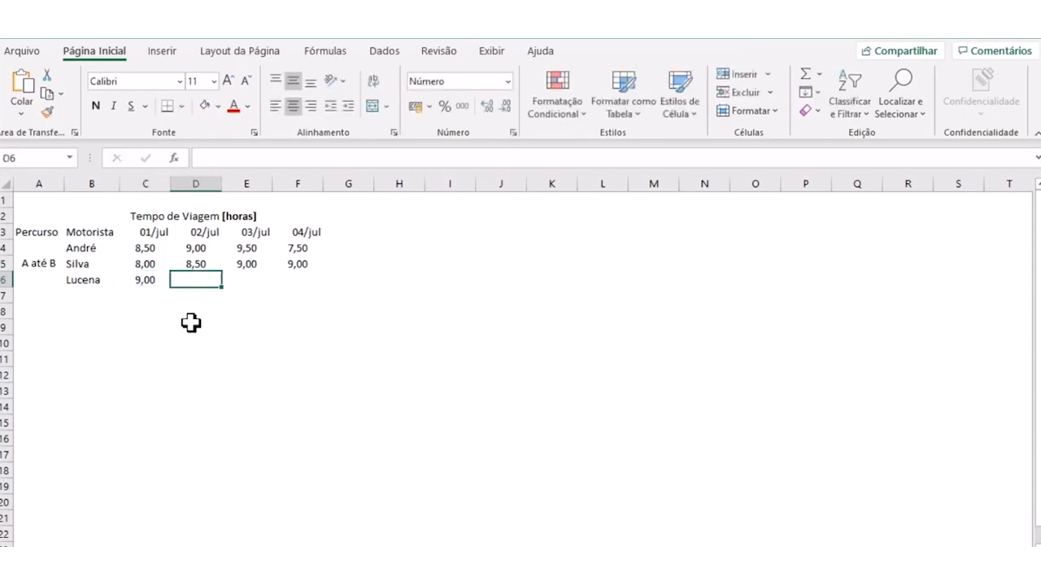
text(8)
key(Tab)
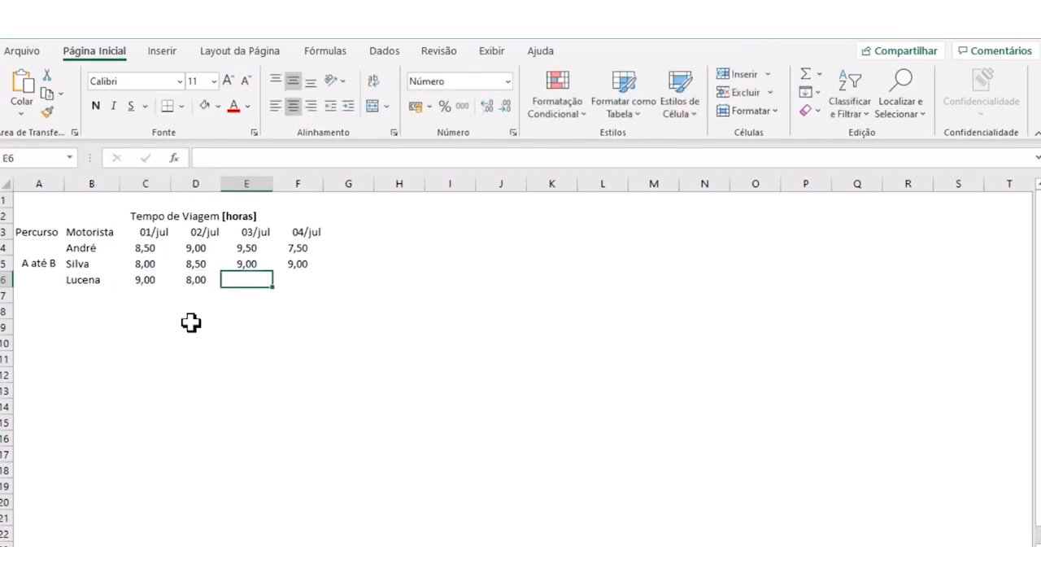
text(7)
key(Tab)
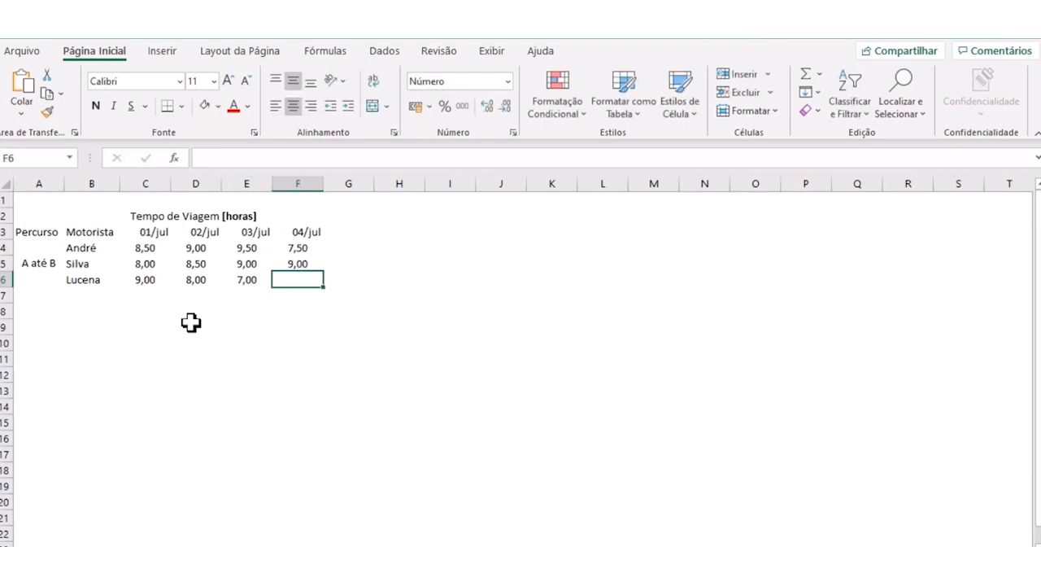
text(9,)
key(Tab)
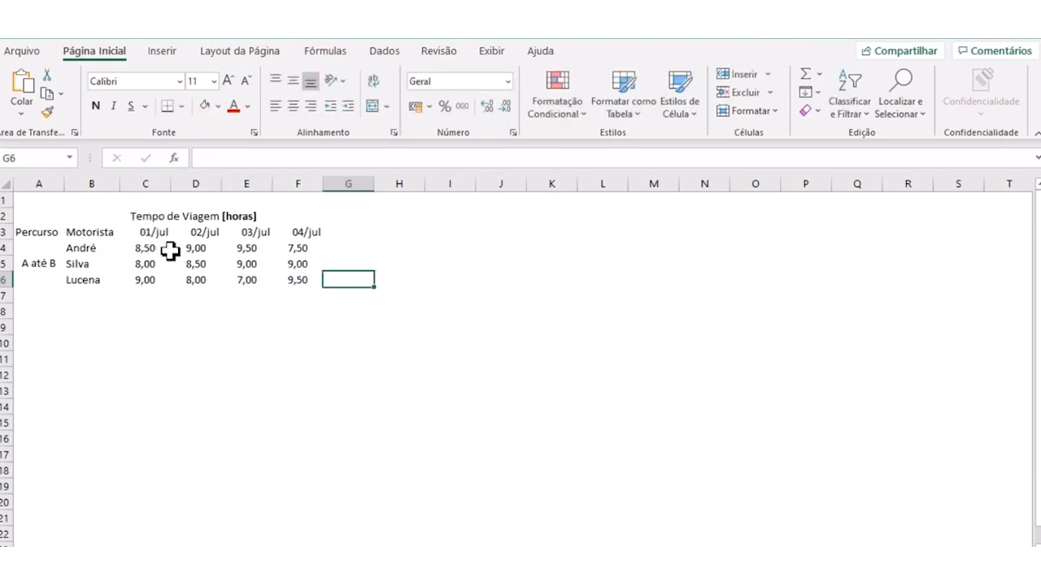
- Center the contents of all cells in the sheet horizontally and vertically
click(7, 185)
click(293, 106)
click(293, 82)
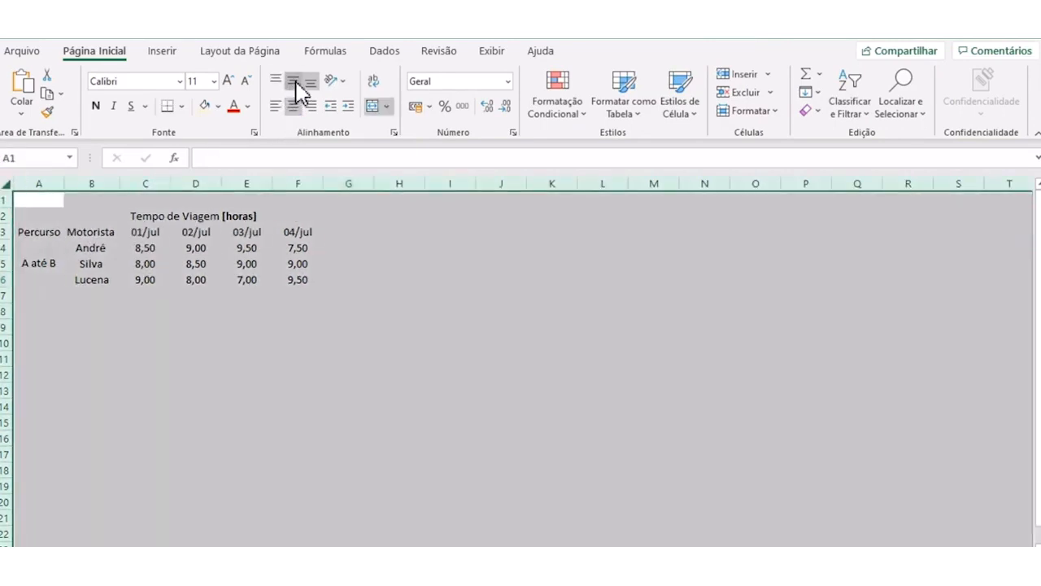
click(269, 308)
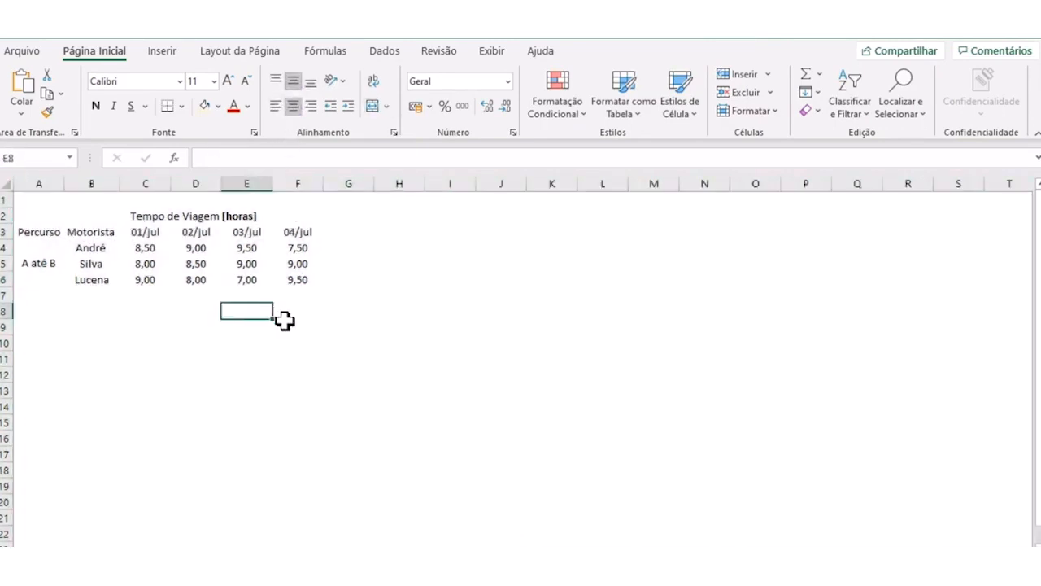
- Apply the light yellow fill color to the header cells B3:F3 and the driver name cells B4:B6
drag(89, 231, 303, 232)
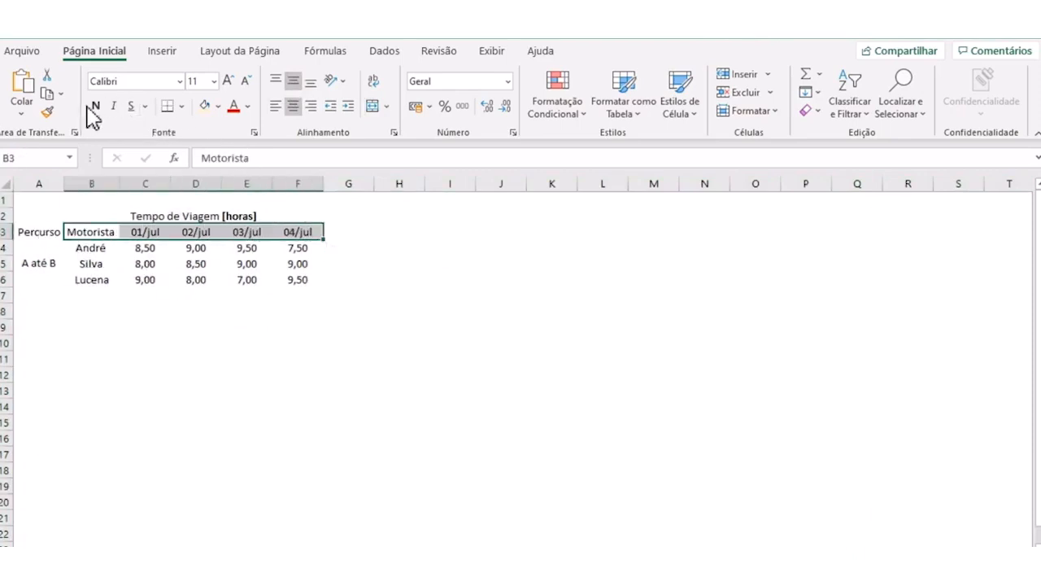
click(207, 108)
click(195, 312)
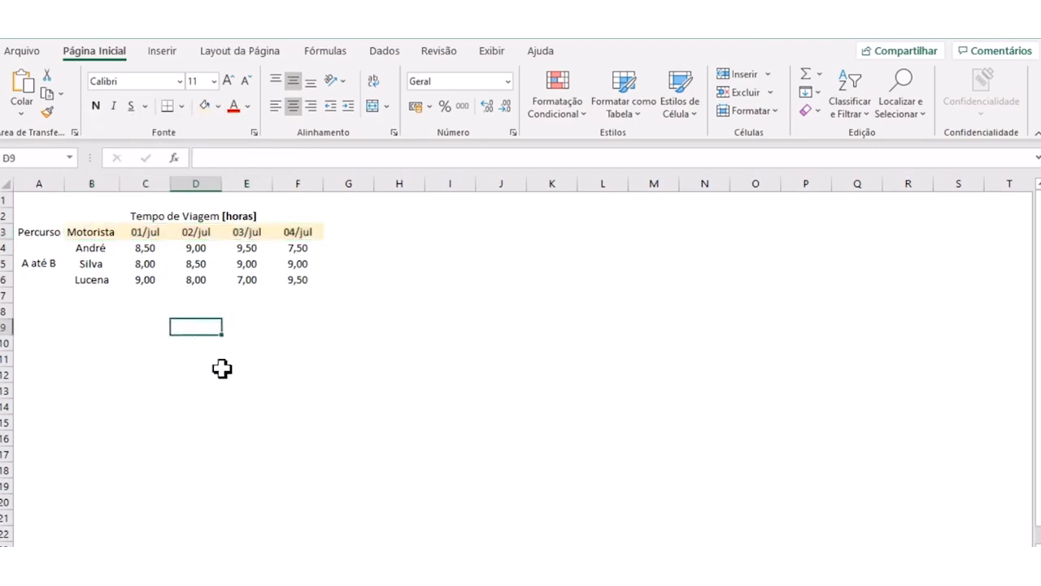
drag(91, 248, 95, 278)
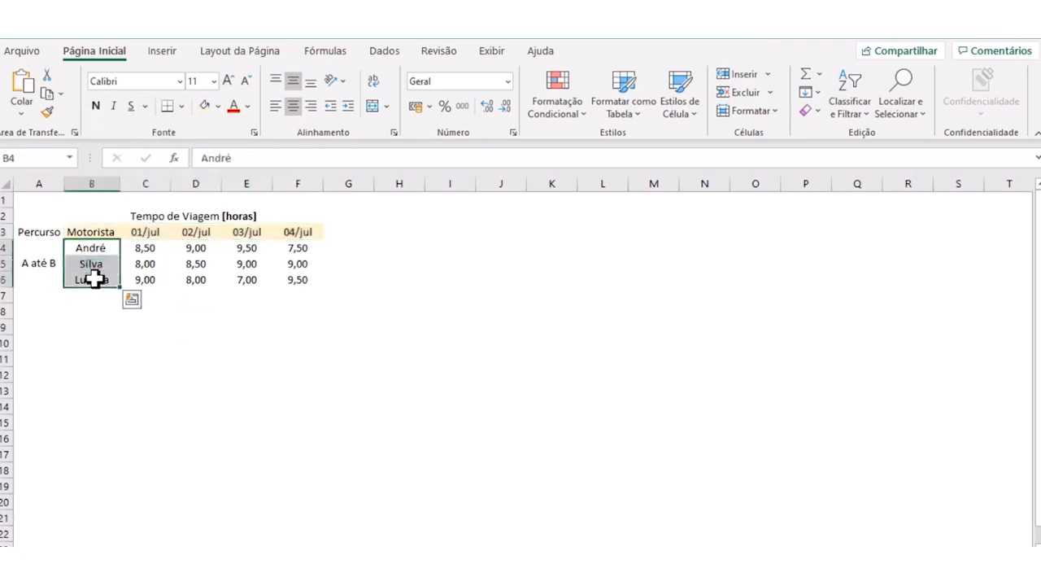
key(F4)
click(205, 340)
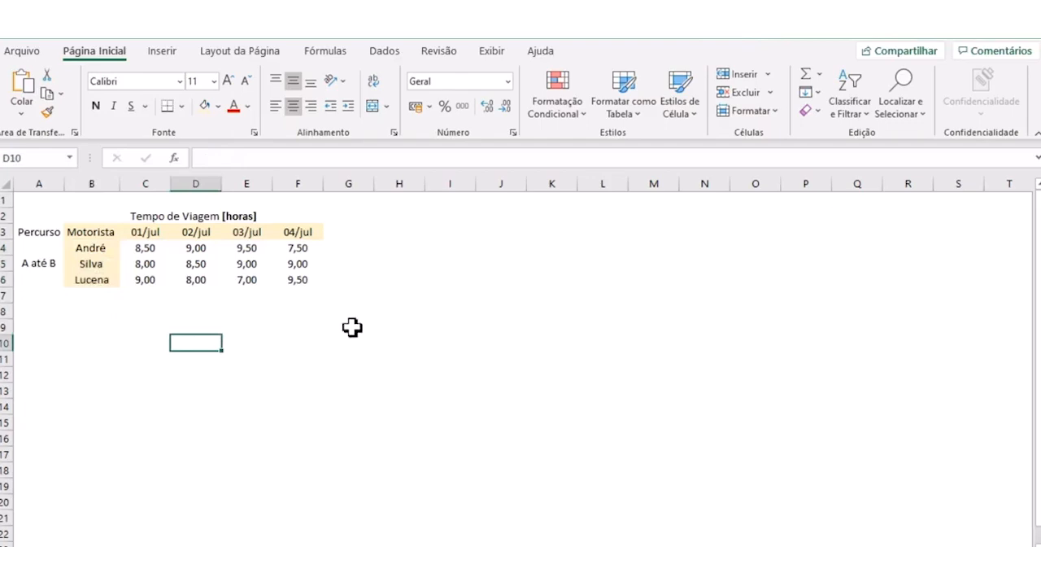
- AutoFit the widths of the date columns C to F to their contents
drag(313, 184, 152, 182)
double_click(170, 182)
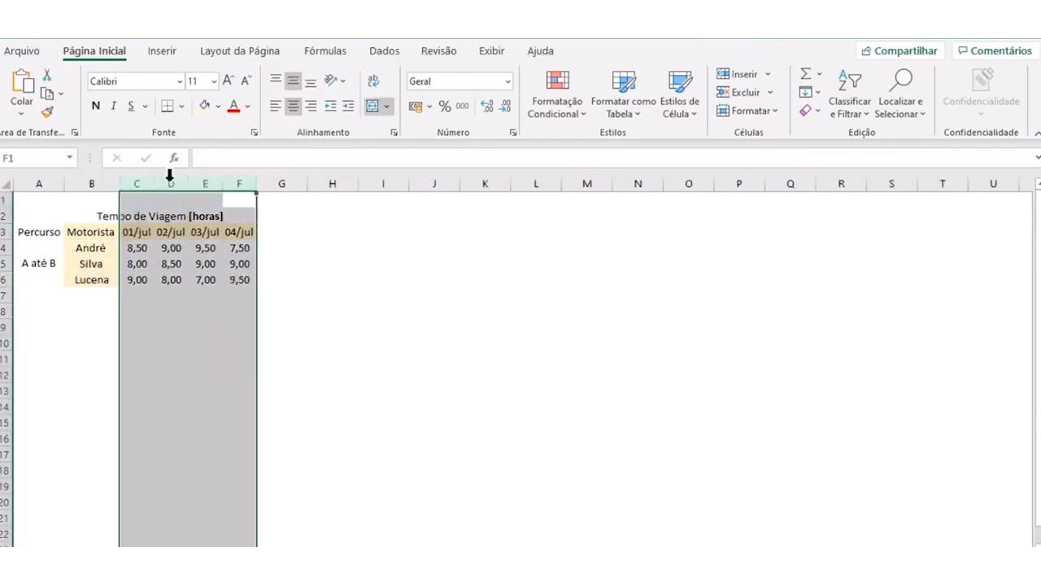
click(209, 325)
click(281, 310)
click(282, 409)
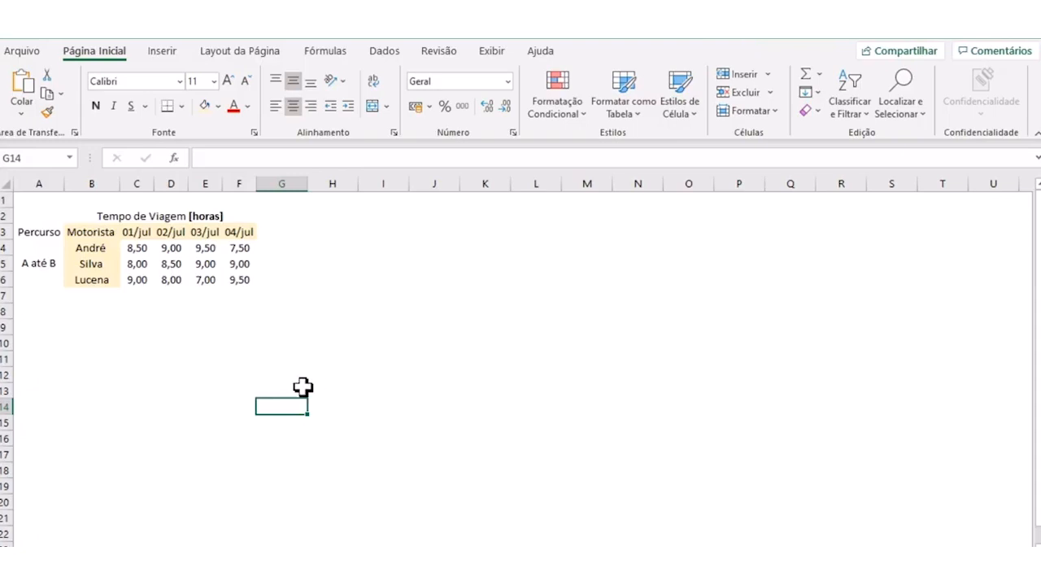
- Enter the column header "TC Media [horas]" in cell G3
click(280, 233)
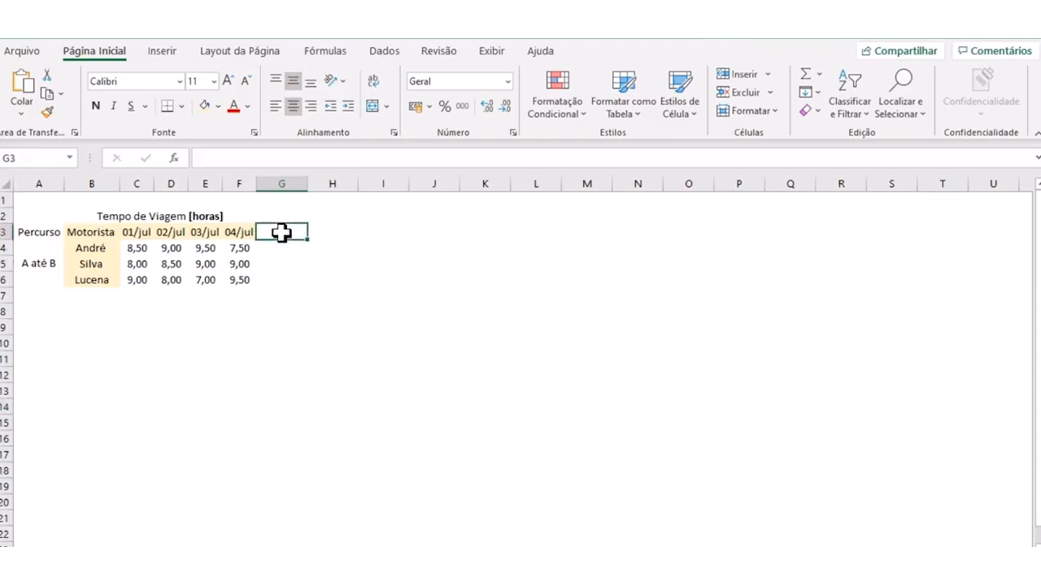
text(TC)
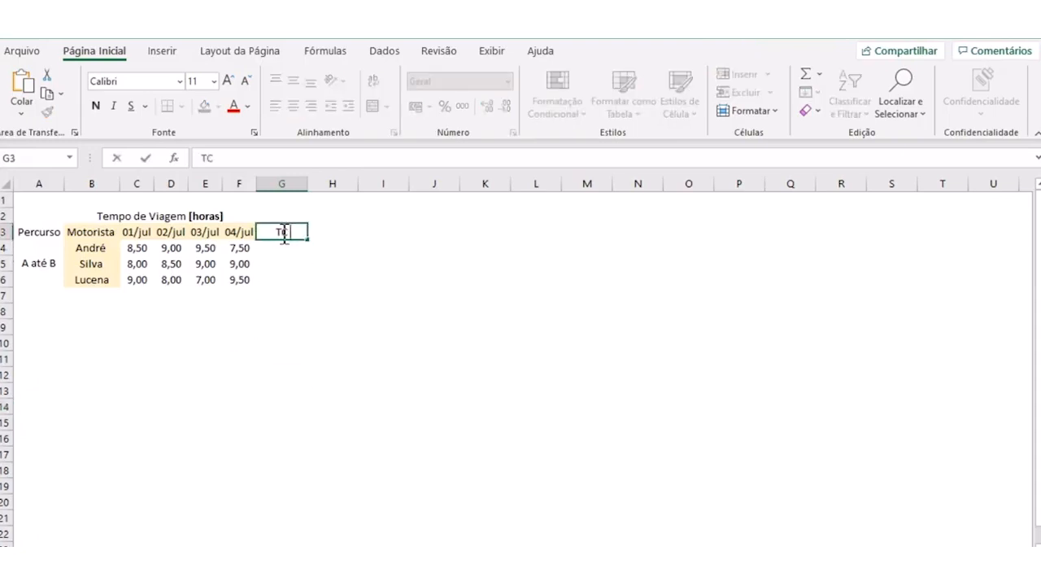
text( Média)
key(Return)
click(280, 233)
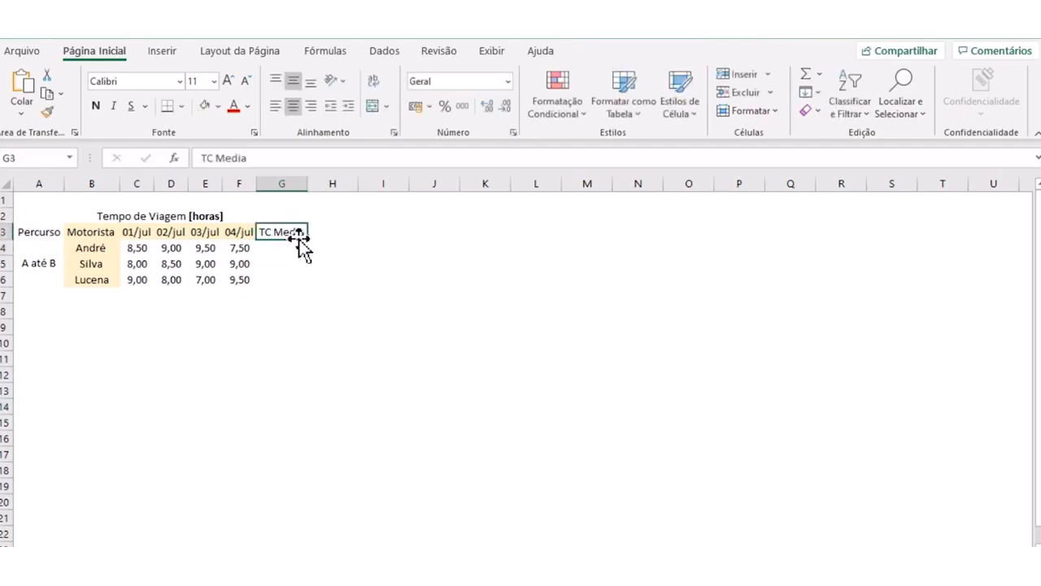
click(264, 158)
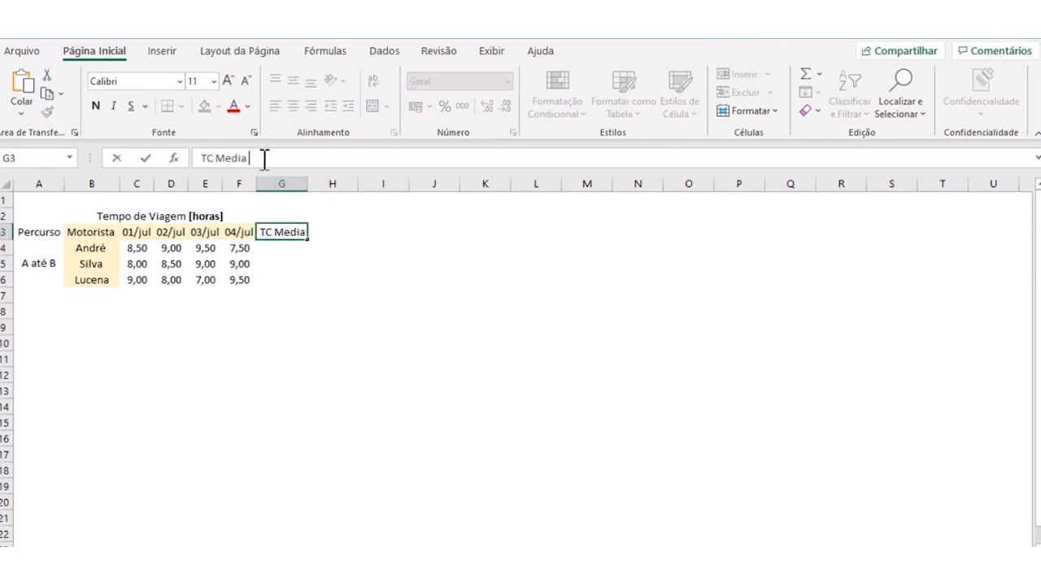
text([horas])
key(Return)
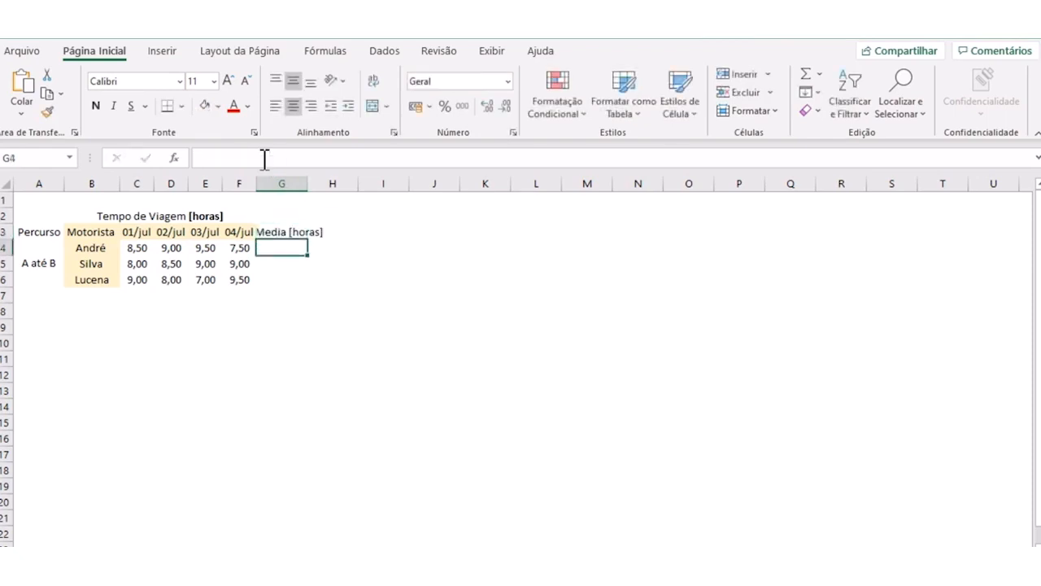
- AutoFit the width of column G to its header text
double_click(308, 181)
click(303, 177)
click(298, 245)
click(322, 296)
click(294, 248)
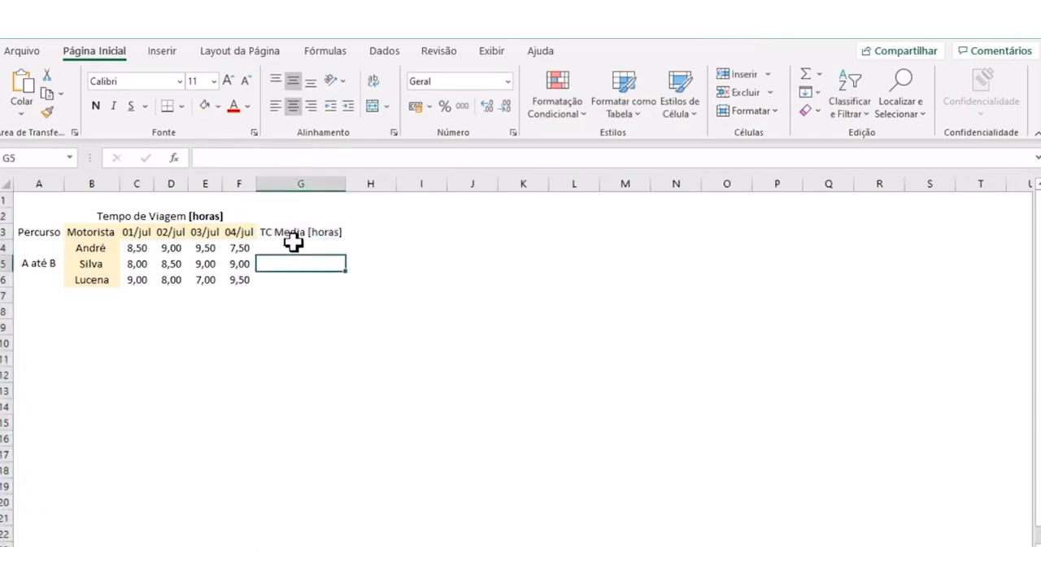
click(301, 294)
- Enter the range formula =C4:F4 in cell G4 and dismiss the formula notice
click(286, 247)
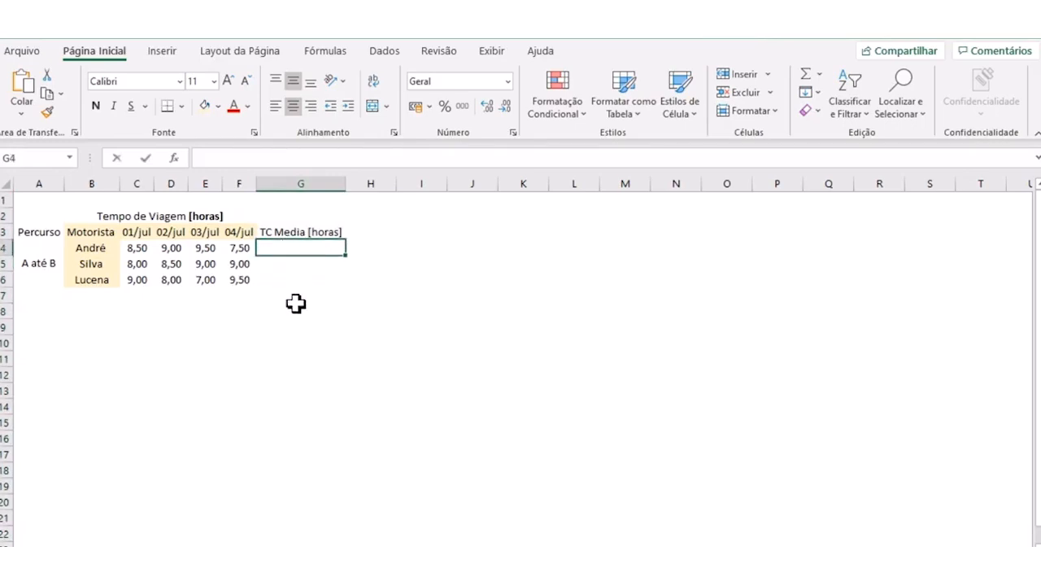
text(=)
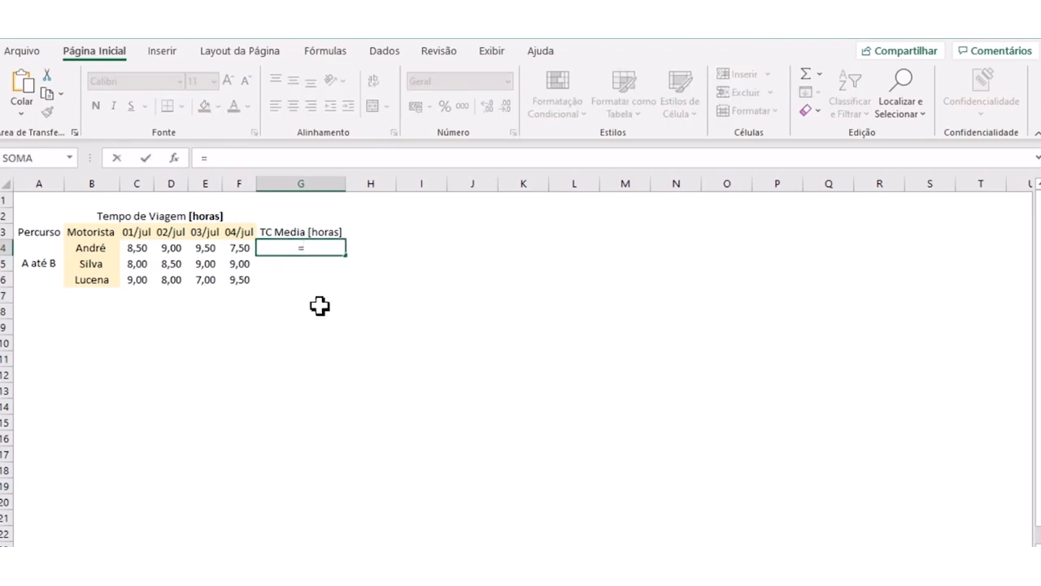
drag(137, 246, 232, 241)
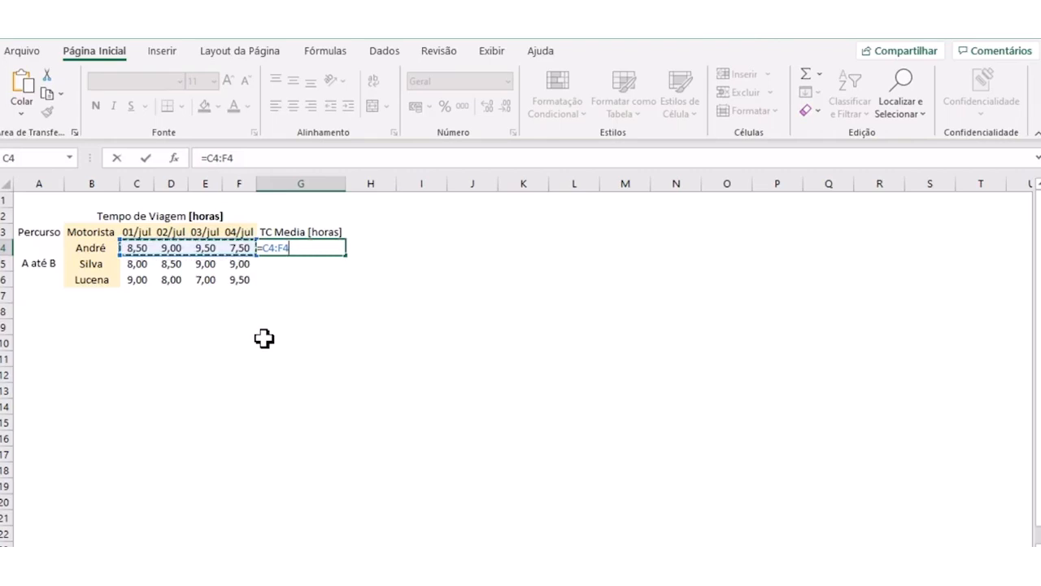
key(Return)
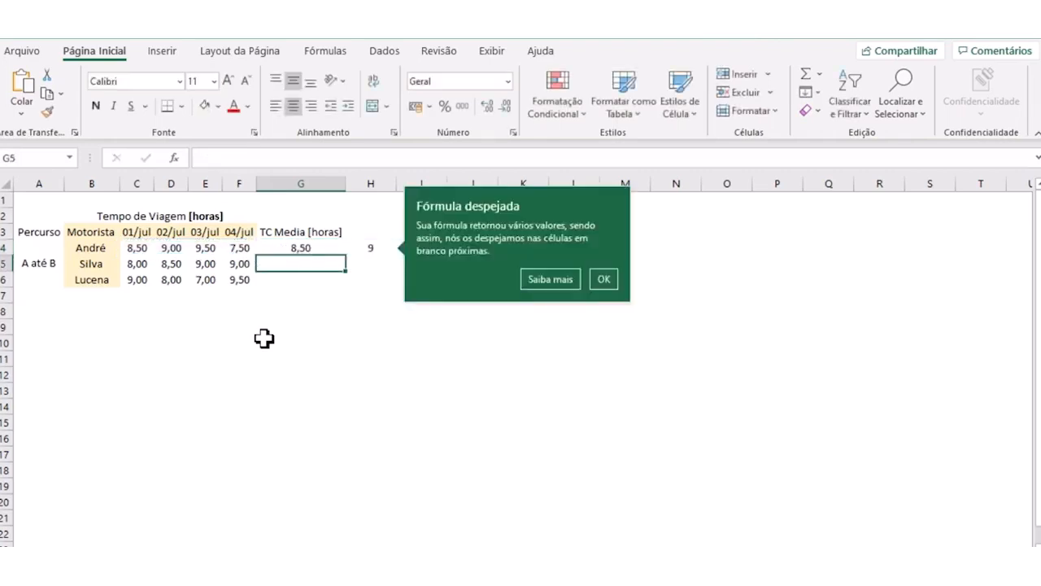
click(602, 282)
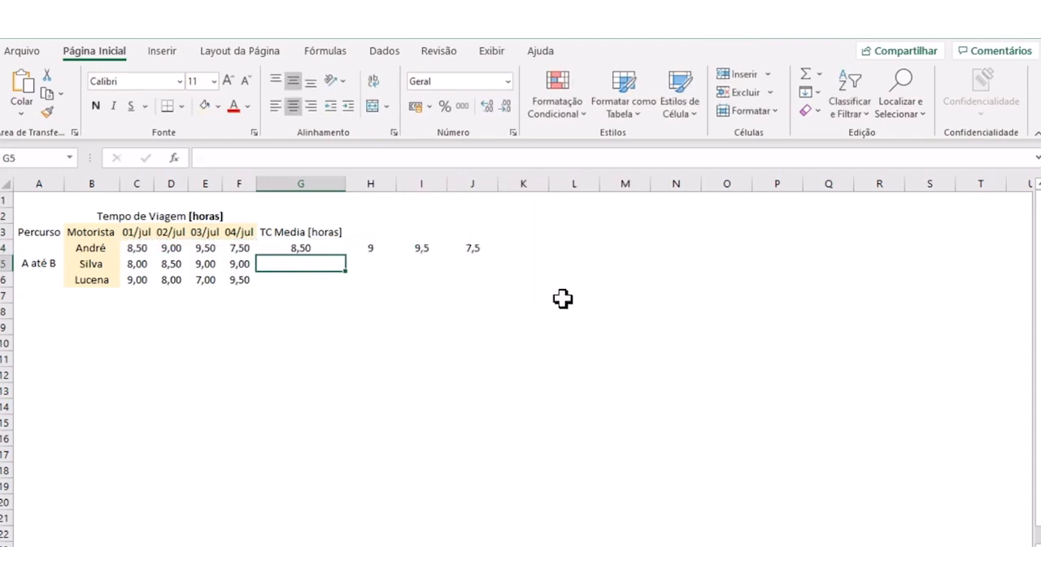
- Try to delete the extra values that the G4 formula fills into cells H4:J4
click(431, 312)
click(368, 248)
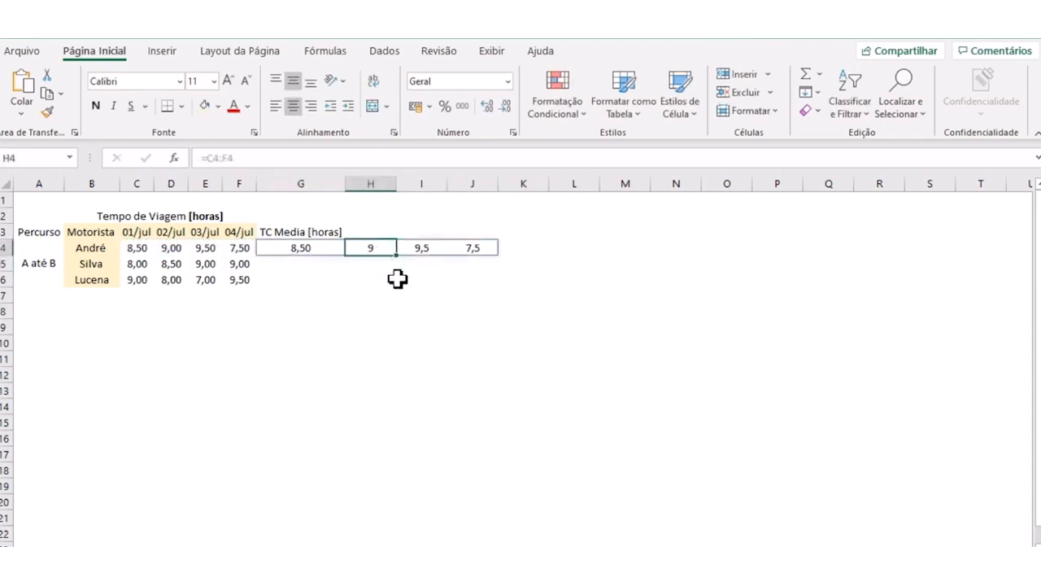
click(399, 278)
drag(368, 248, 464, 248)
key(Delete)
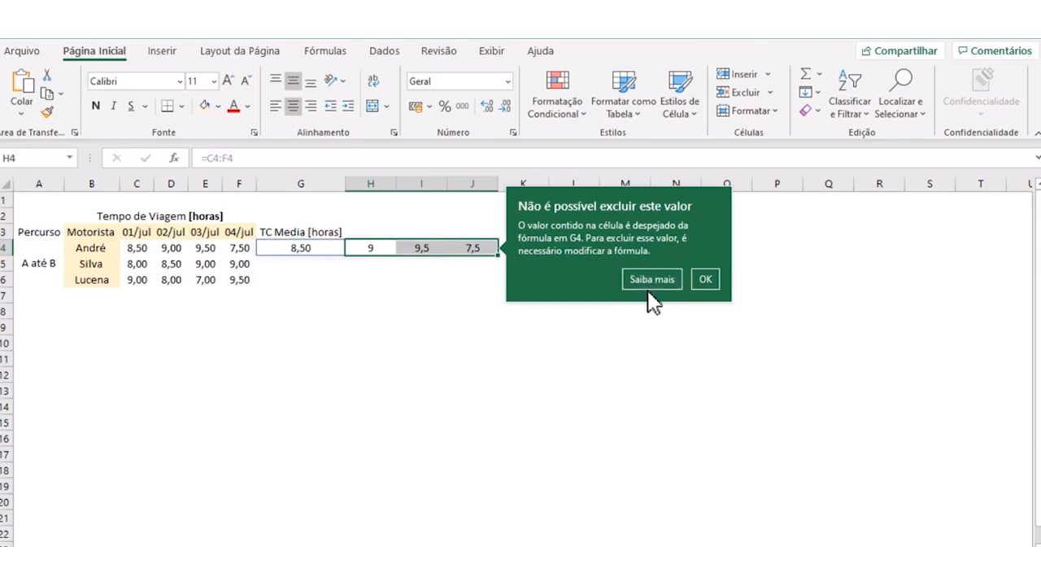
click(697, 281)
click(488, 319)
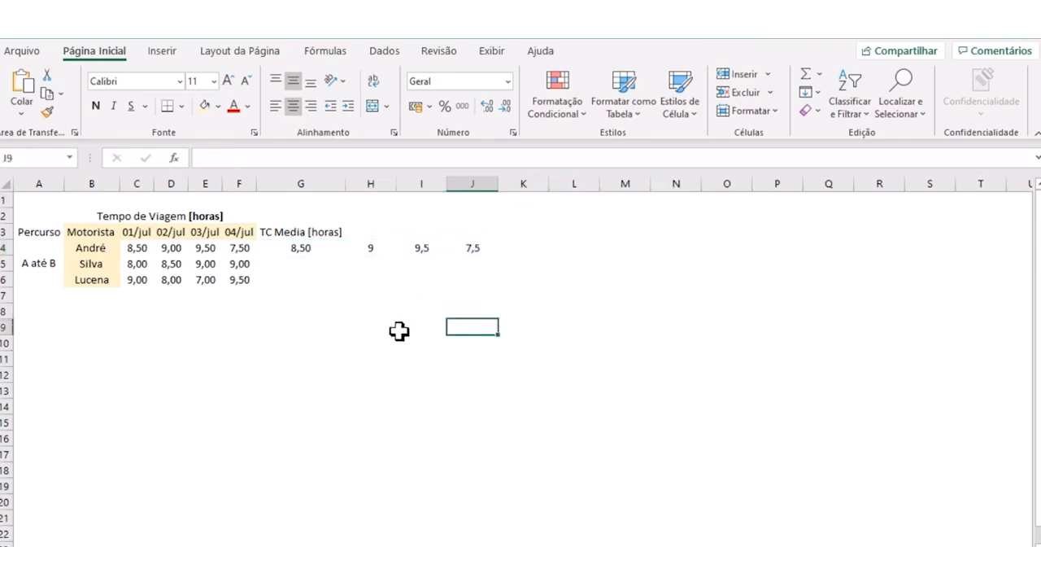
click(334, 245)
drag(388, 246, 448, 249)
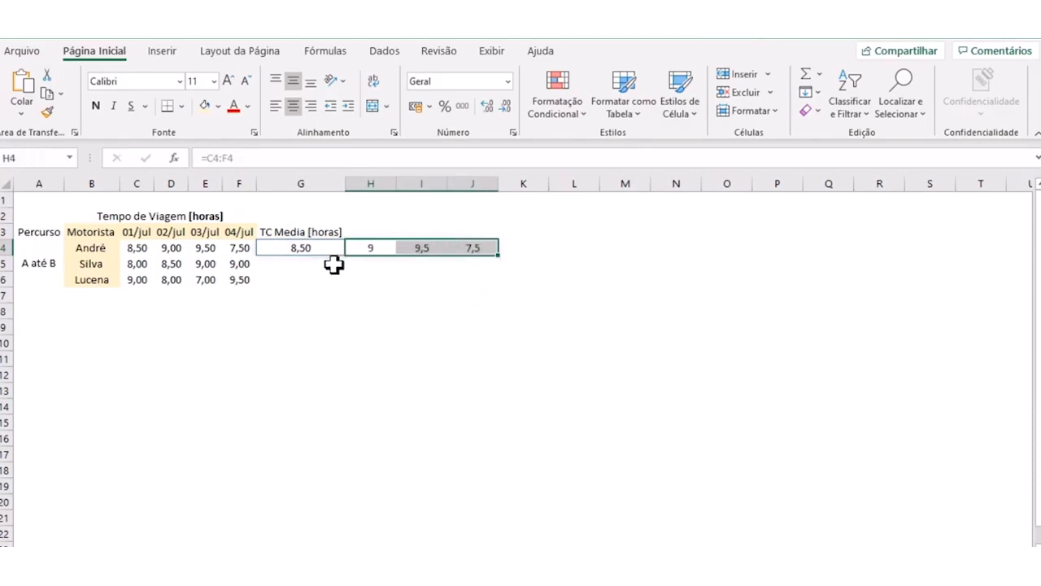
click(350, 310)
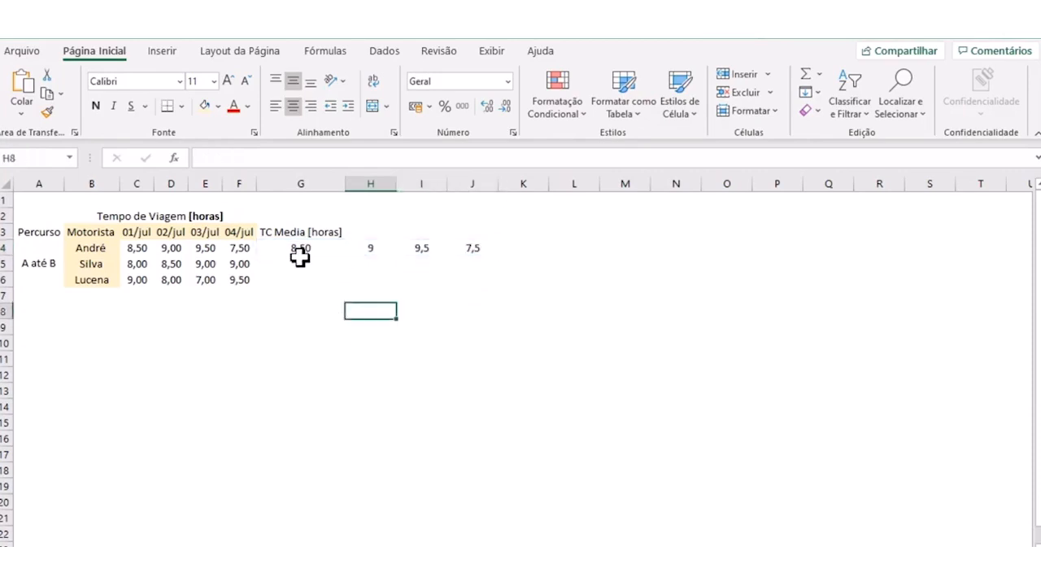
- Enclose the range in cell G4's formula in parentheses, making it =(C4:F4)
click(298, 245)
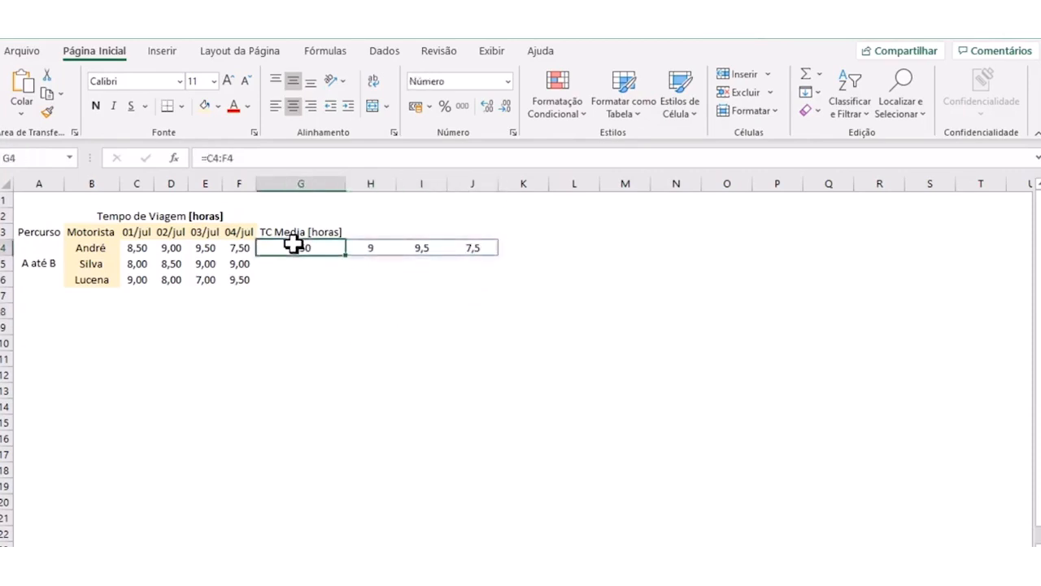
click(205, 158)
text(()
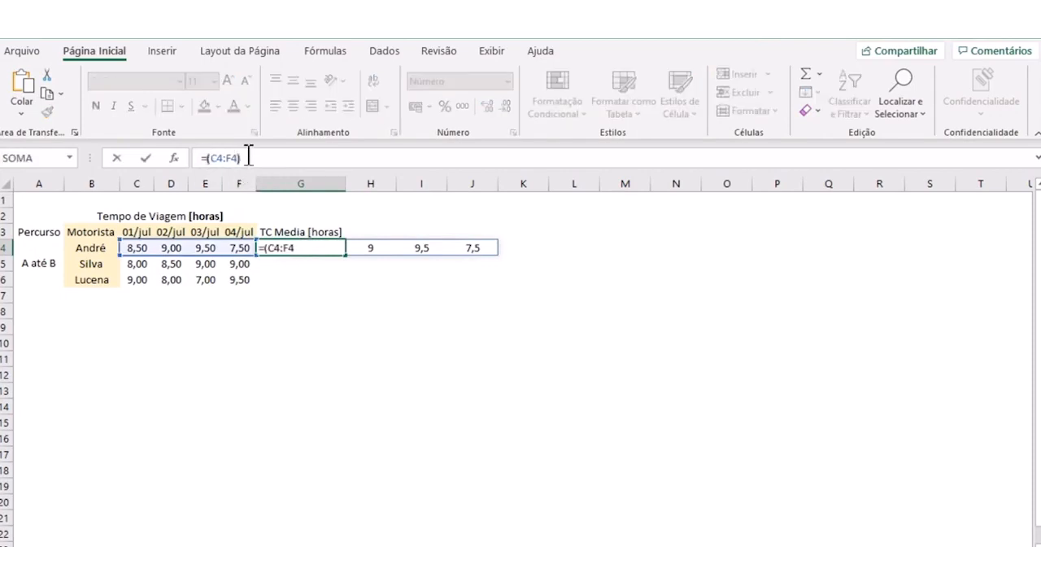
key(Return)
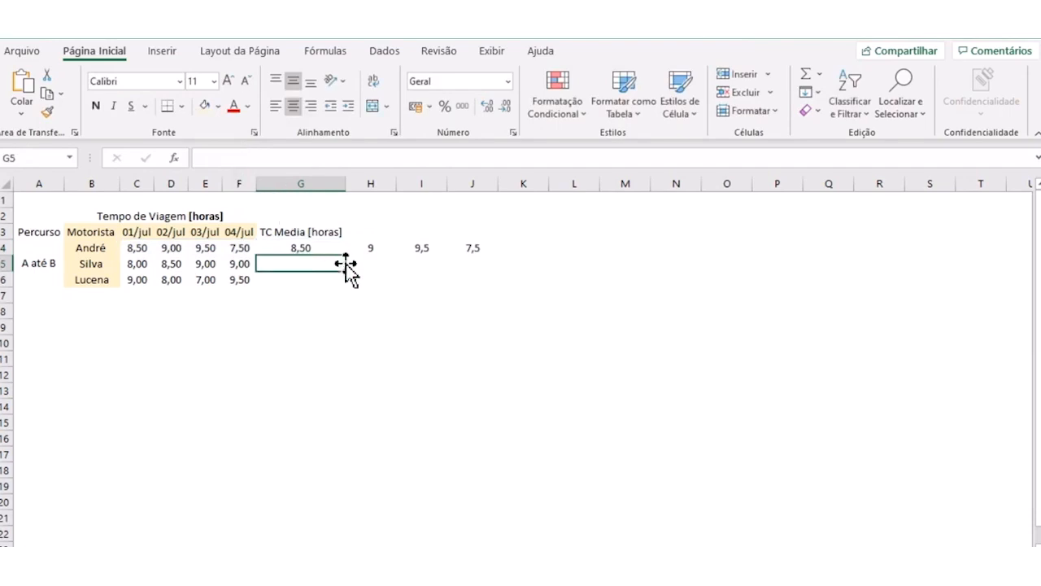
drag(372, 186, 519, 181)
right_click(522, 184)
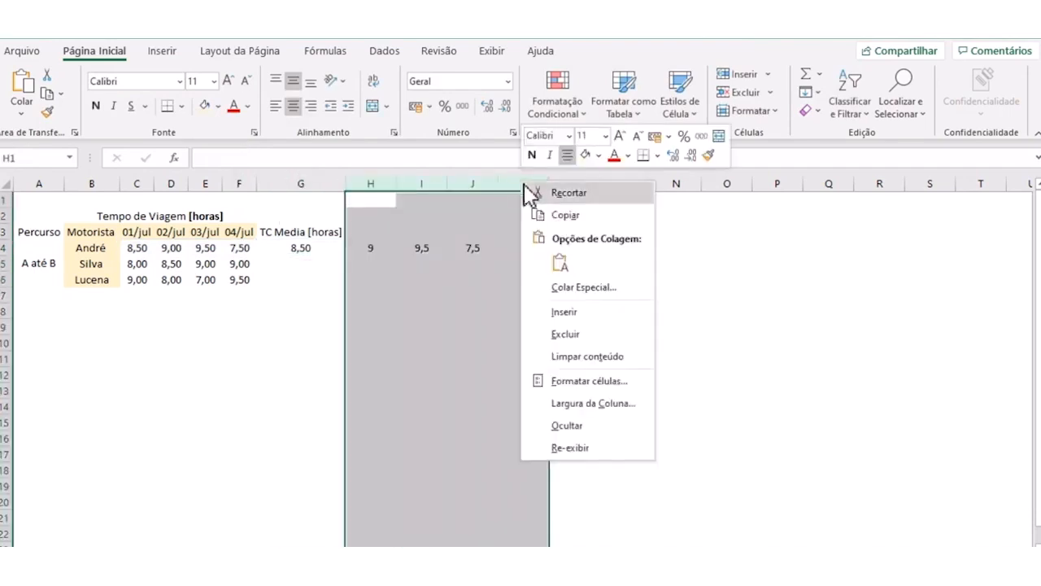
key(Escape)
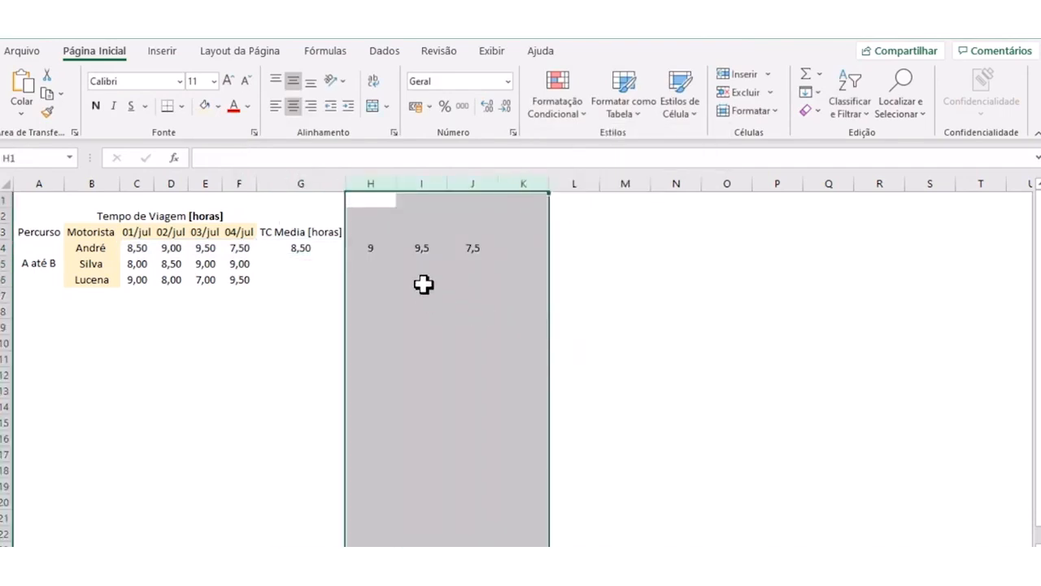
click(424, 281)
click(378, 250)
click(373, 321)
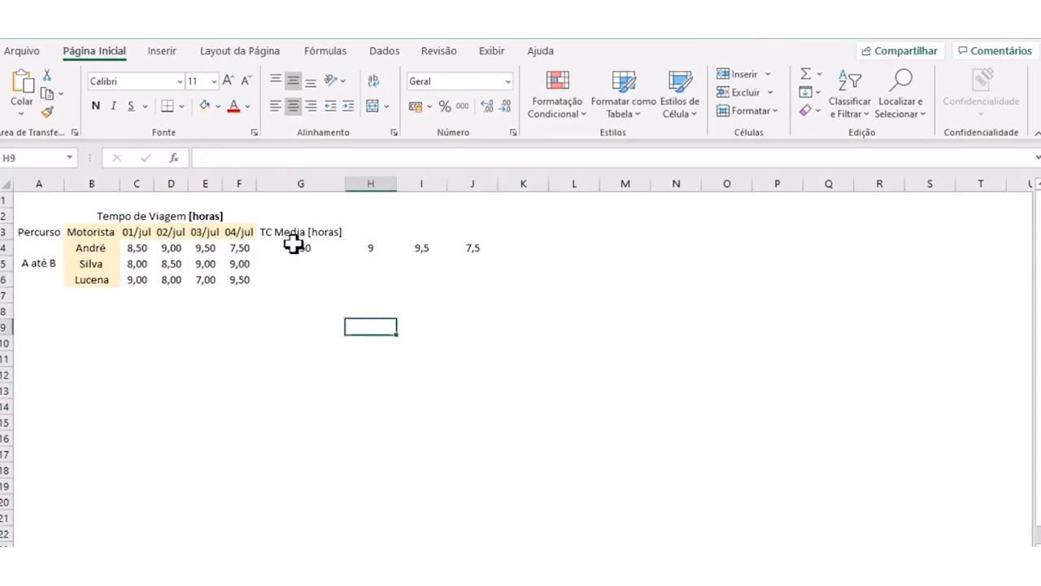
- Examine the formula in cell G4 and in the cells H4, I4 and J4 that it fills
click(298, 246)
click(297, 293)
click(286, 248)
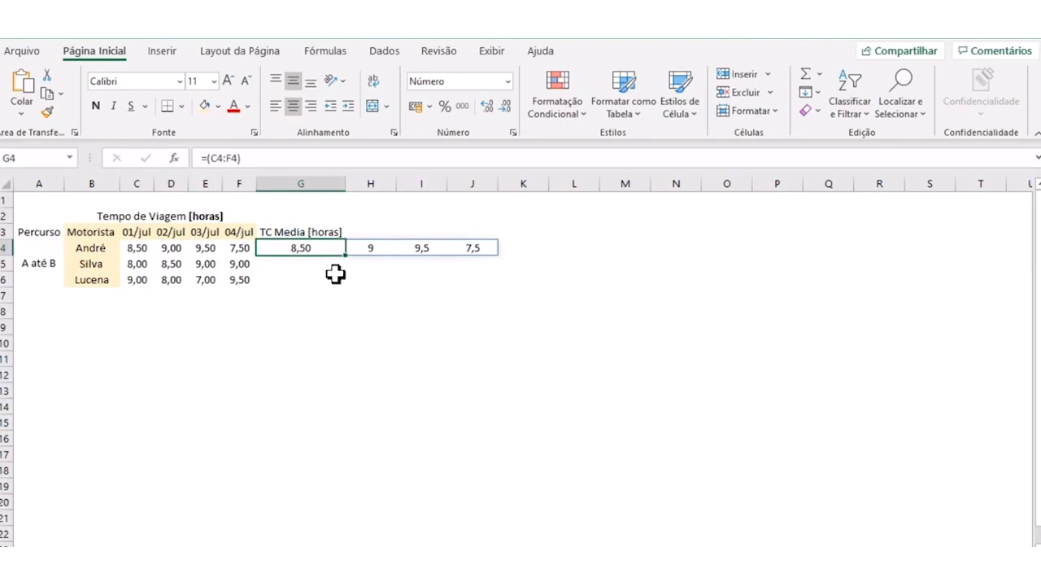
key(F2)
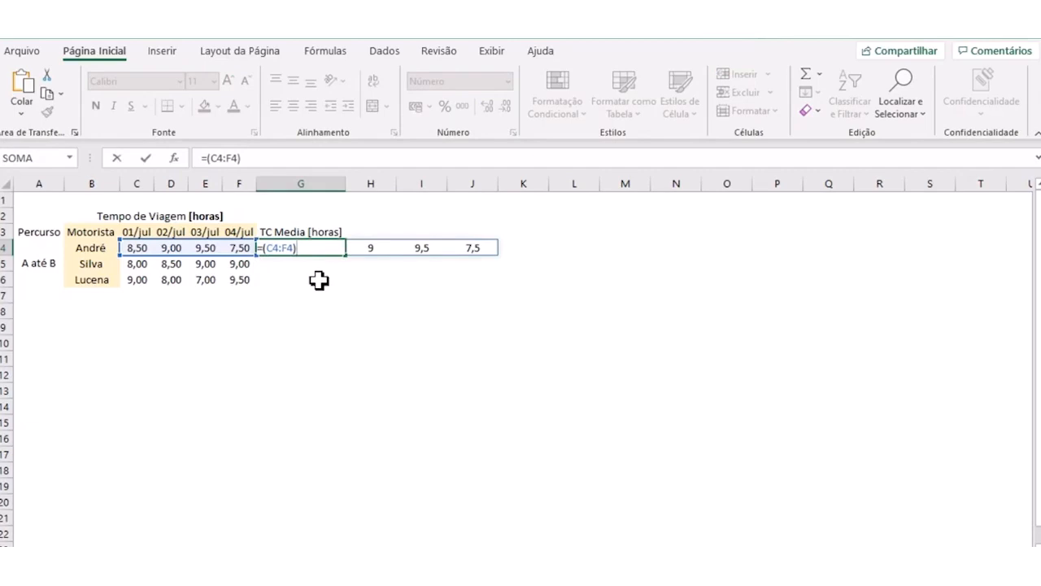
key(Return)
click(317, 293)
click(309, 253)
click(372, 250)
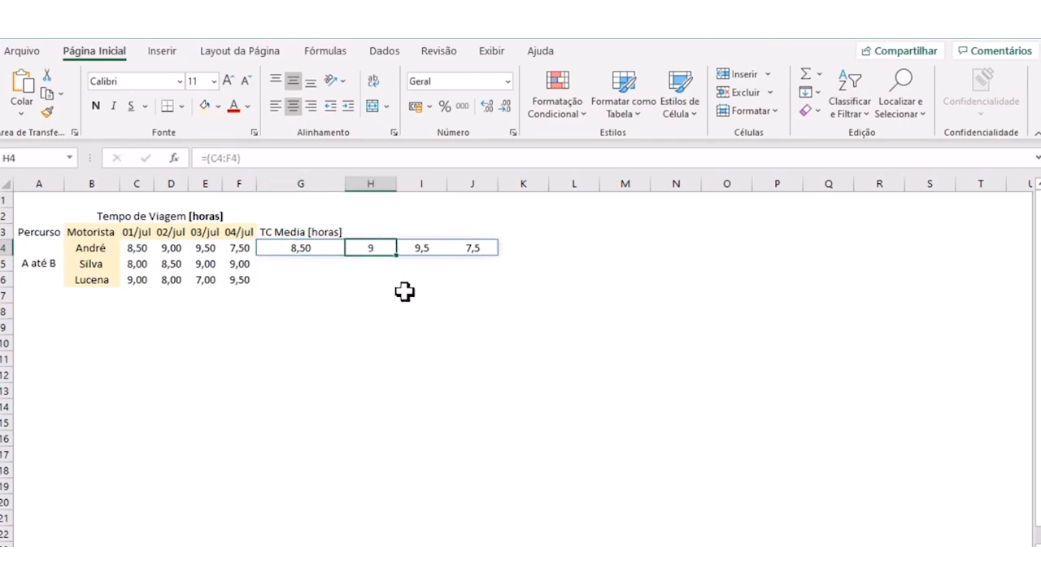
click(409, 249)
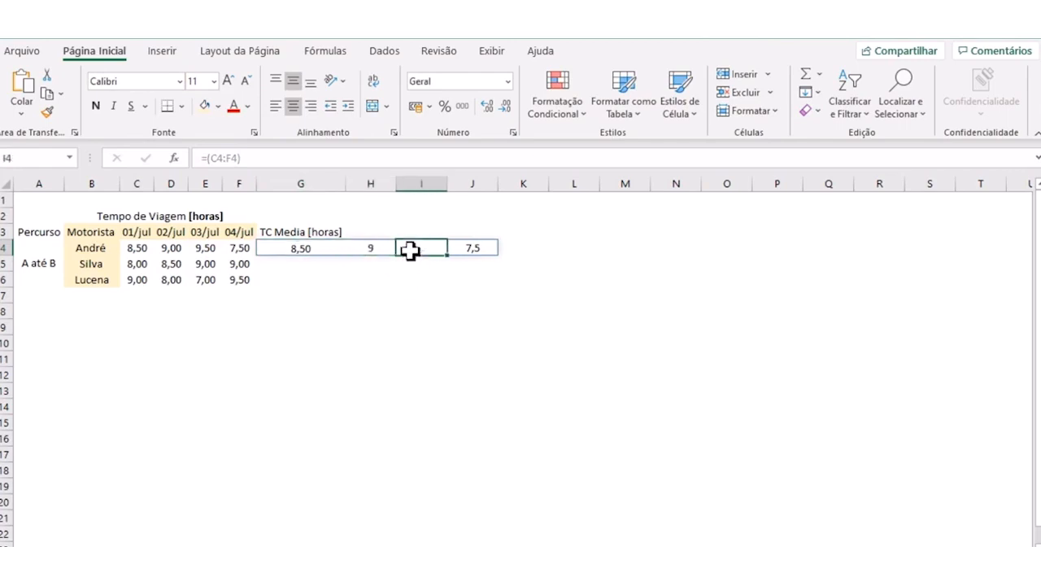
click(459, 247)
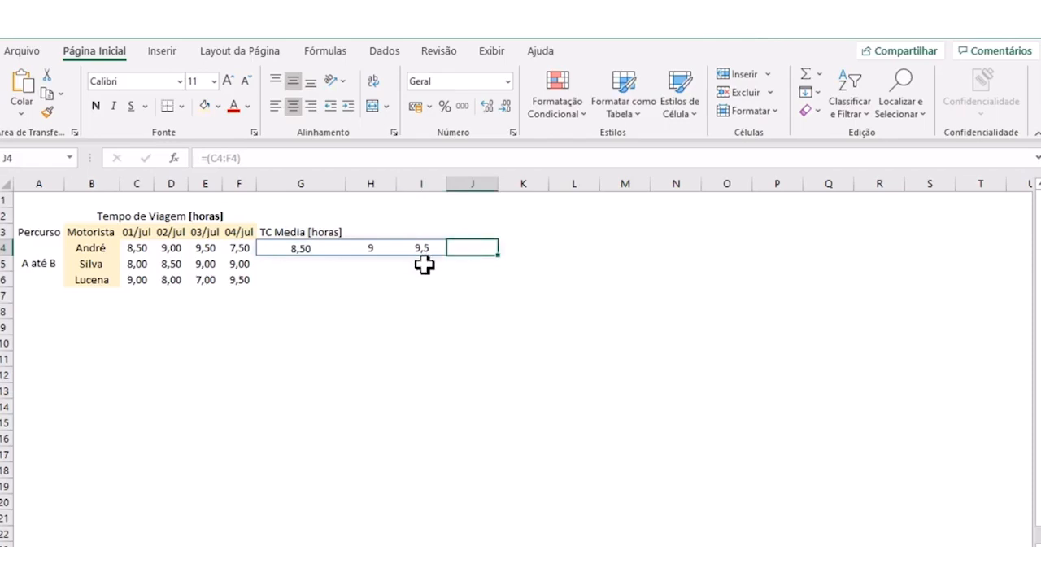
click(365, 298)
- Clear the range formula from cell G4
click(296, 246)
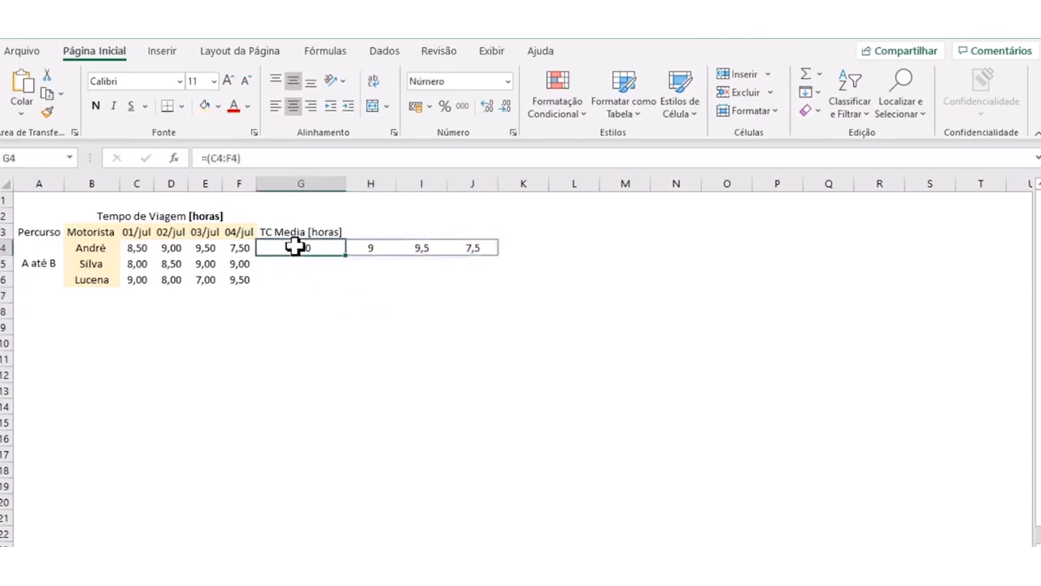
key(Delete)
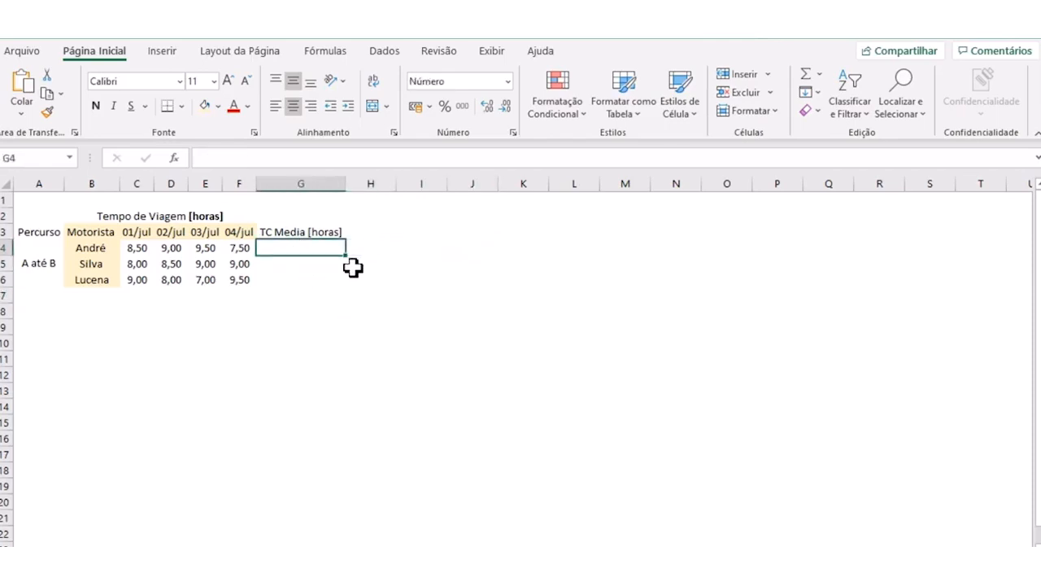
click(340, 312)
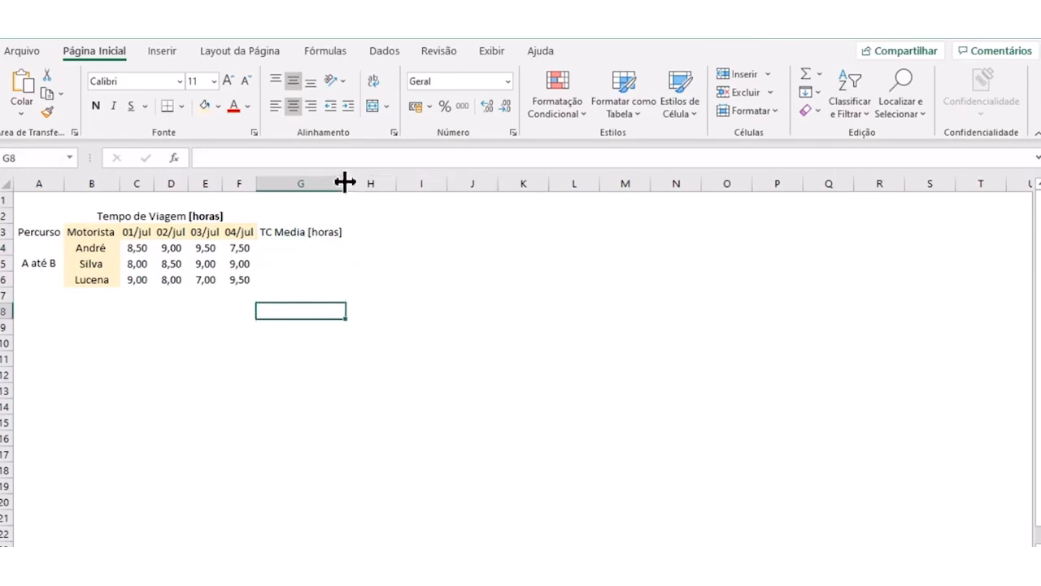
- Enter the average formula =Media(C4:F4) in cell G4 for the first driver's travel times
click(301, 268)
click(291, 251)
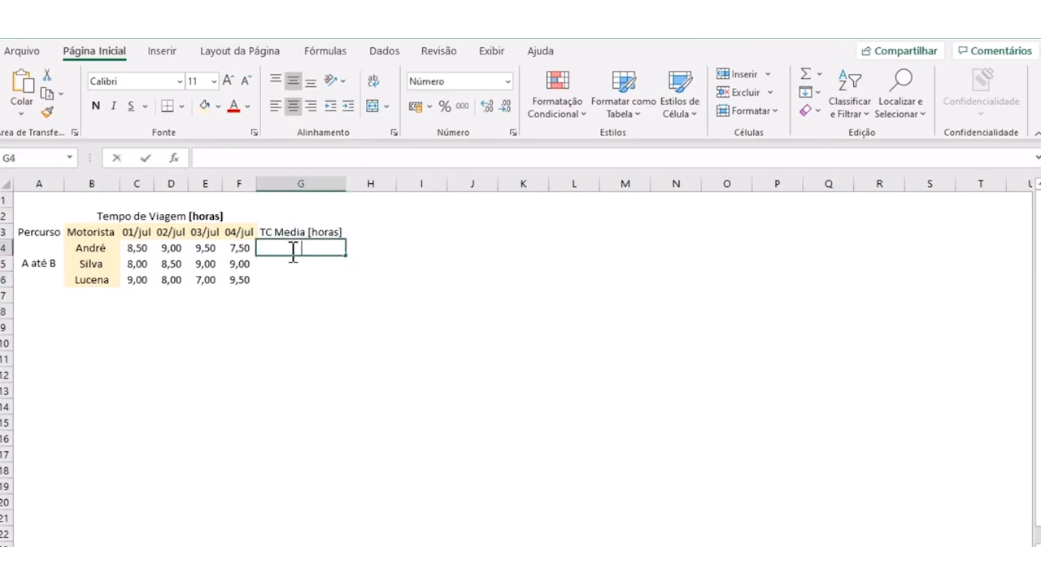
text(=)
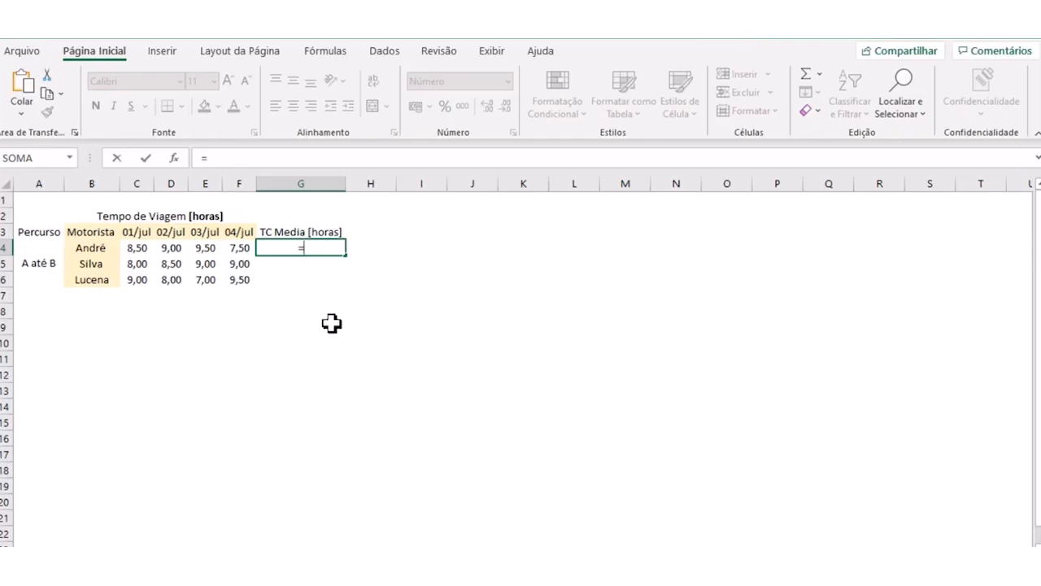
key(Left)
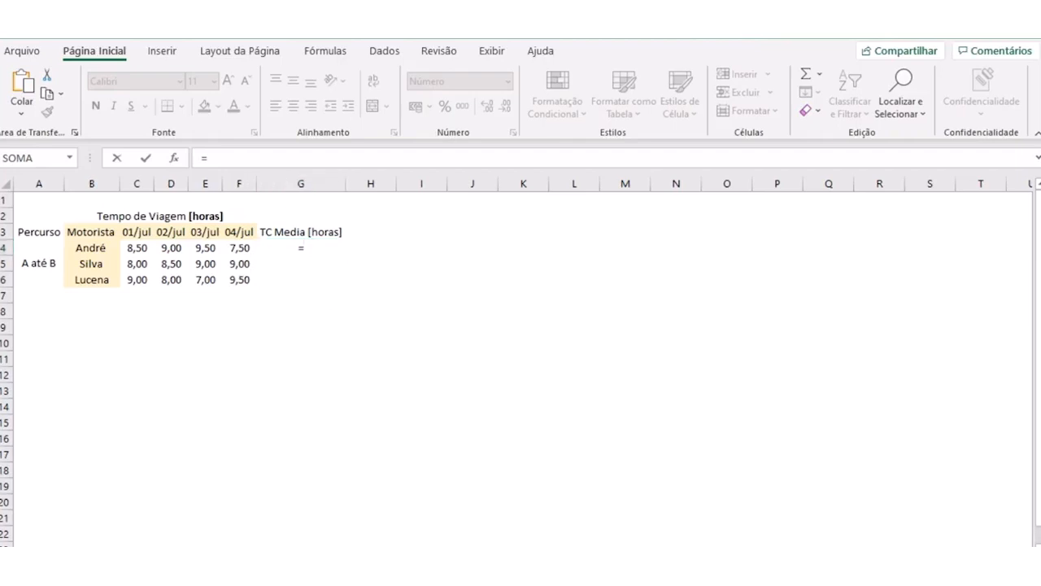
click(313, 249)
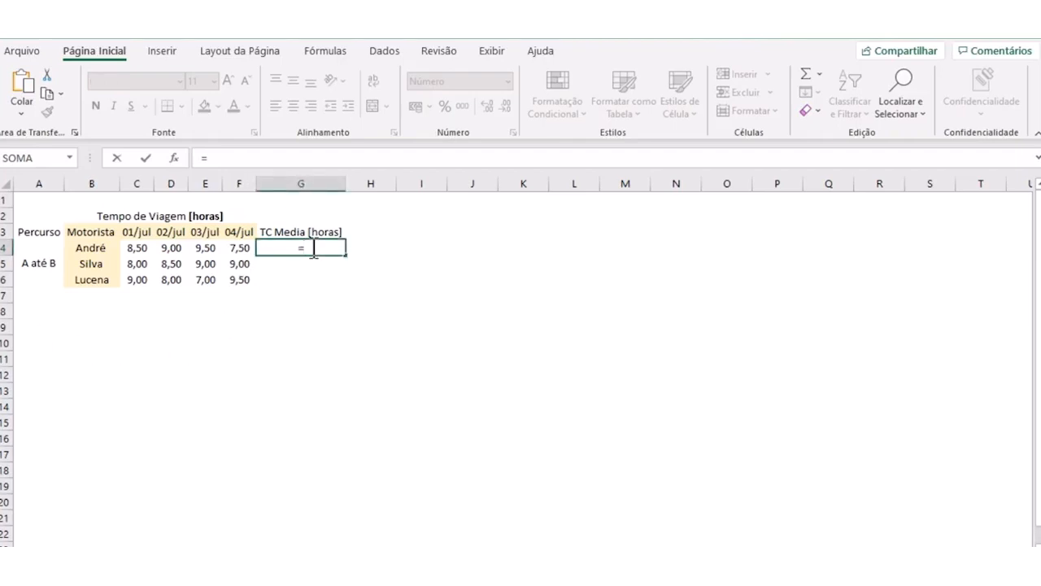
text(M)
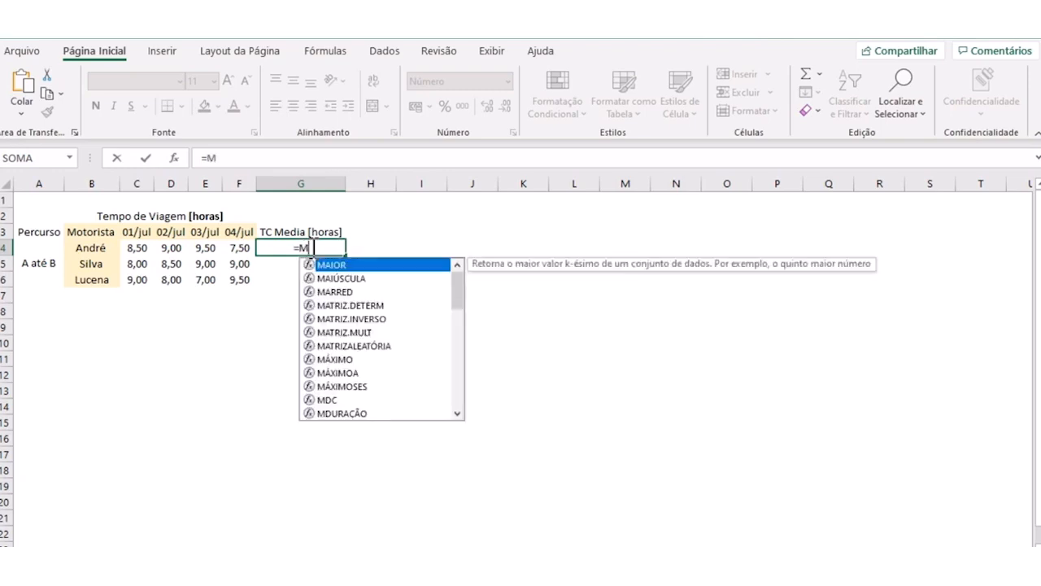
text(edia()
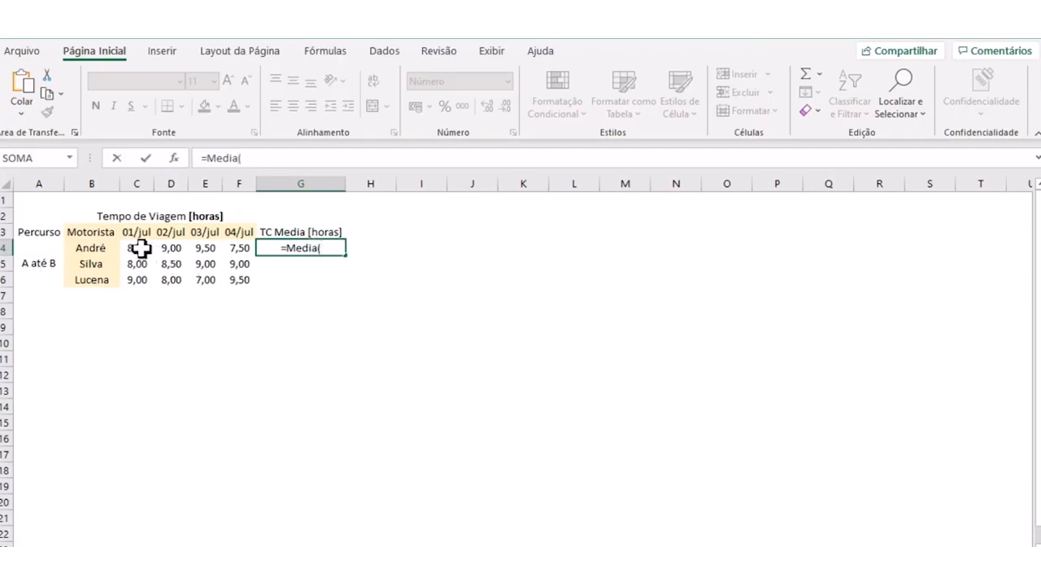
drag(138, 247, 243, 248)
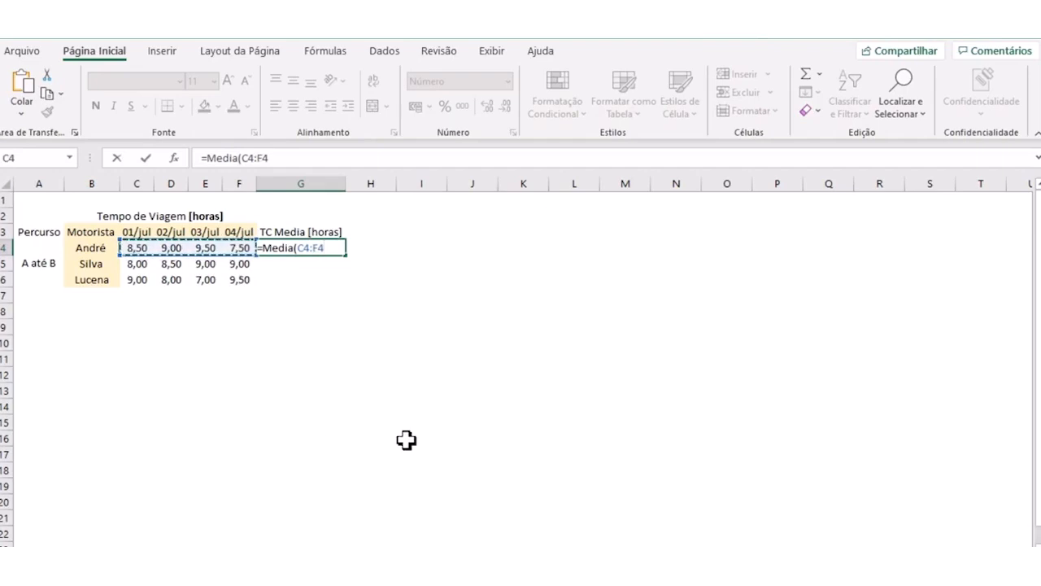
text())
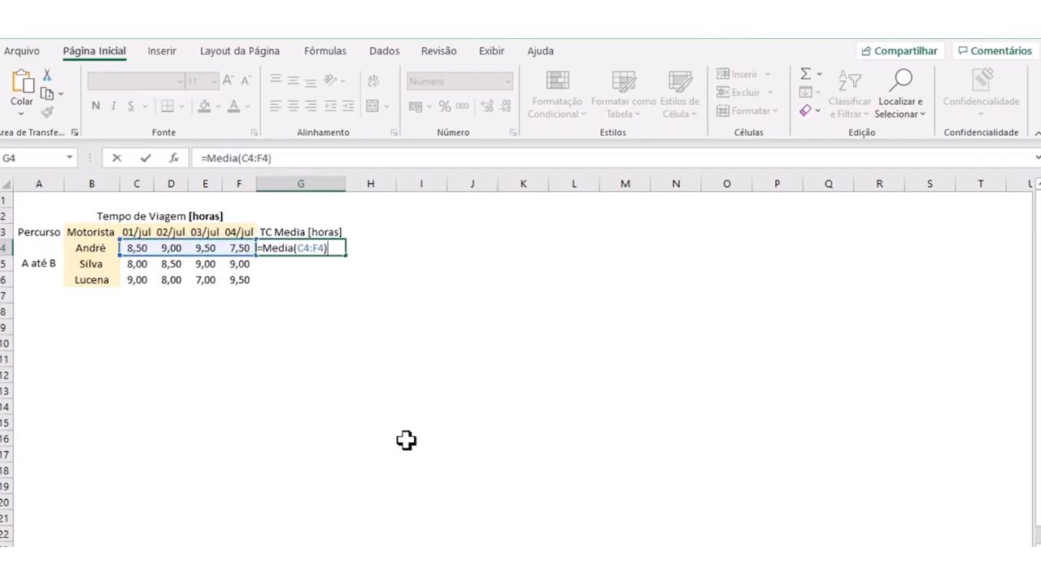
key(Return)
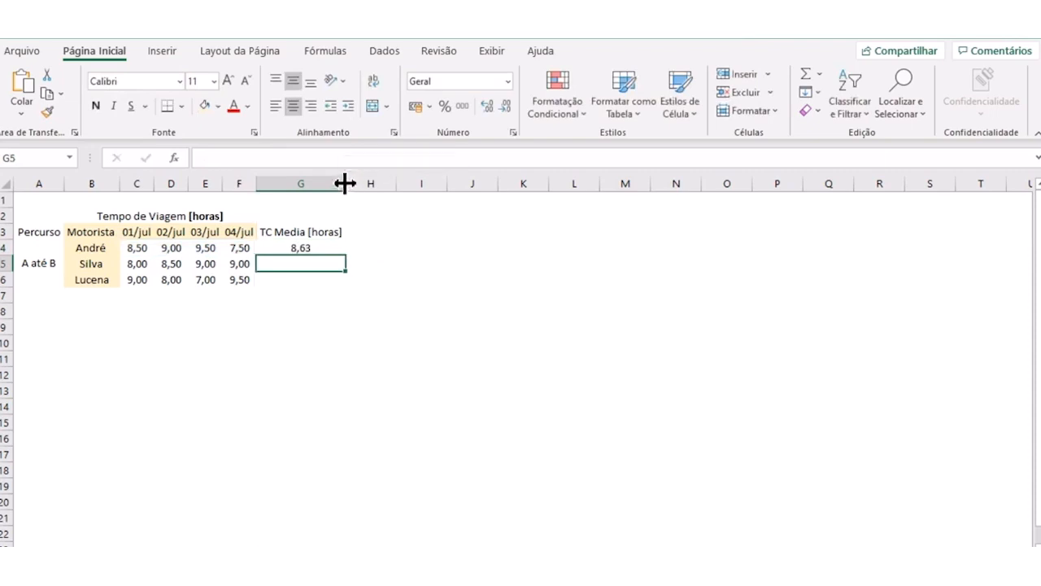
- Review the average formula in G4 together with the driver, route and travel times in C4:F4 it relates to
click(286, 244)
click(289, 234)
click(291, 246)
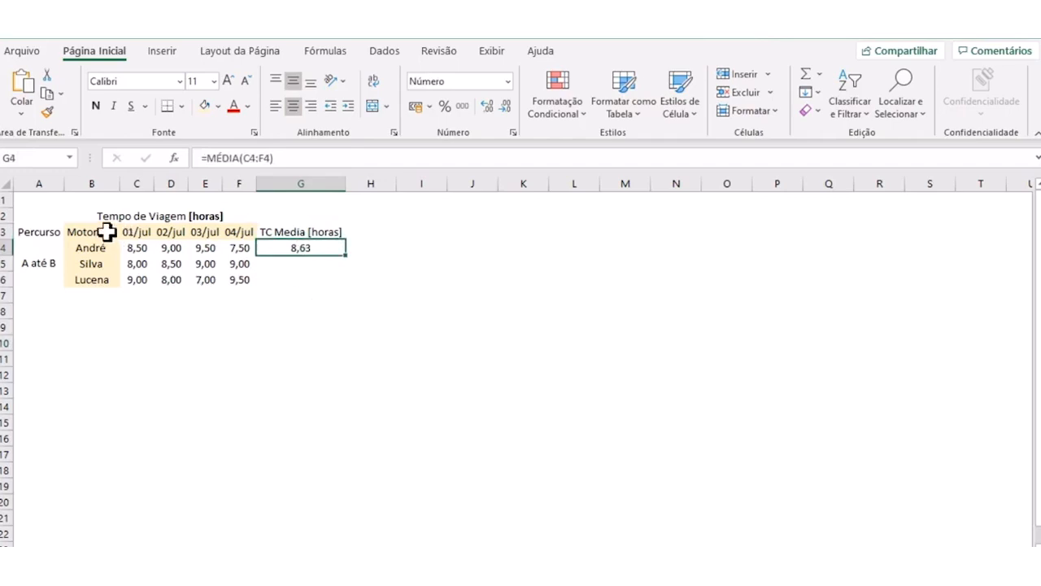
click(85, 247)
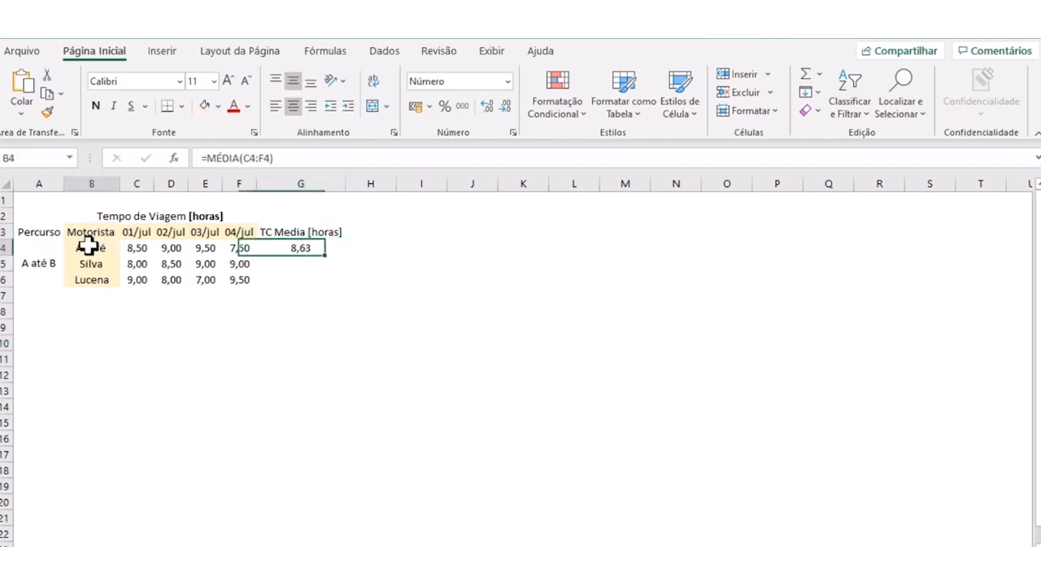
click(32, 263)
drag(139, 248, 241, 248)
click(291, 264)
- Fill the average formula from G4 down to G6 for the other two drivers
click(292, 245)
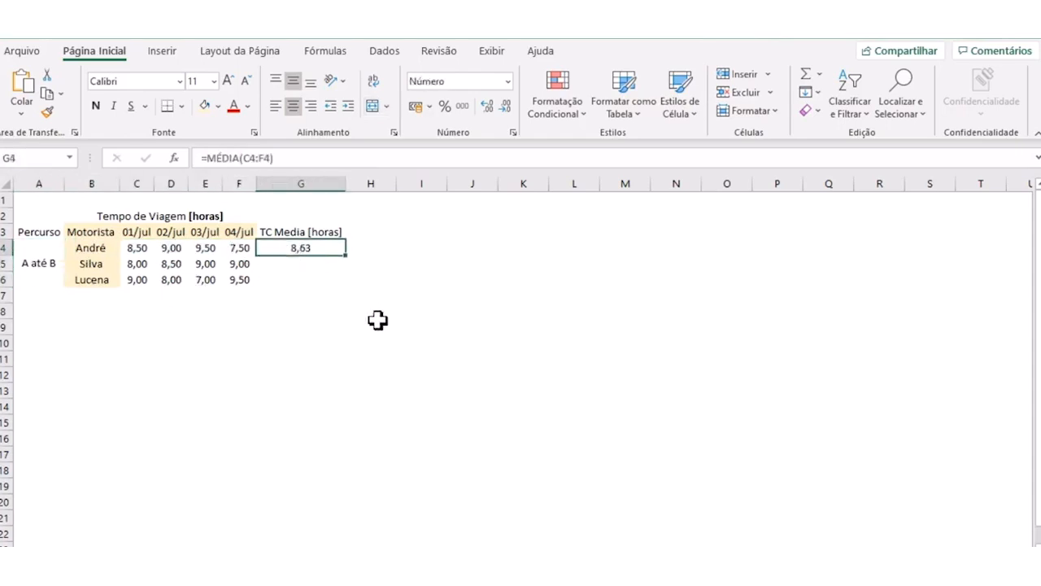
drag(344, 255, 344, 275)
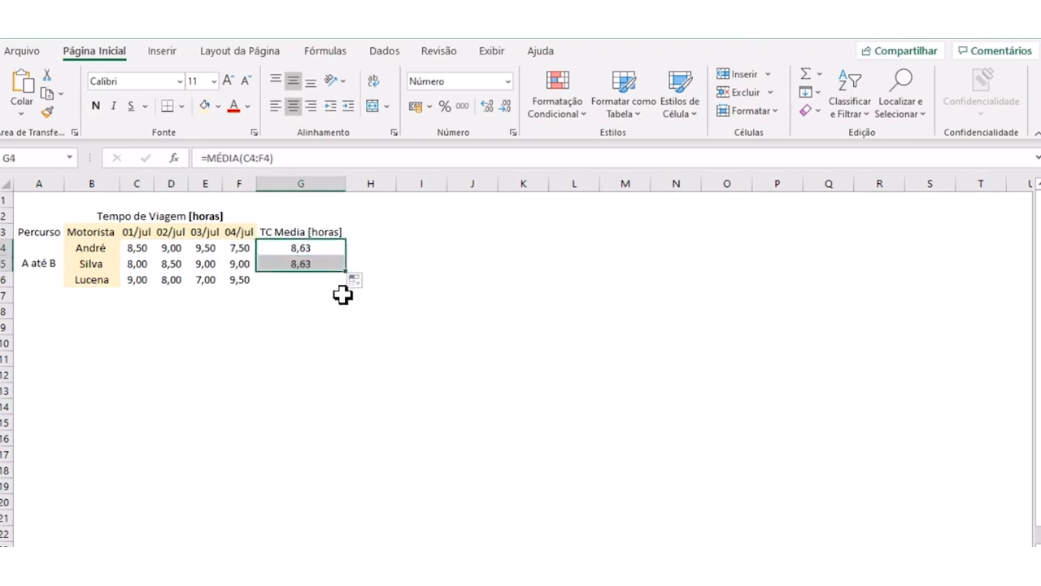
drag(349, 274, 349, 287)
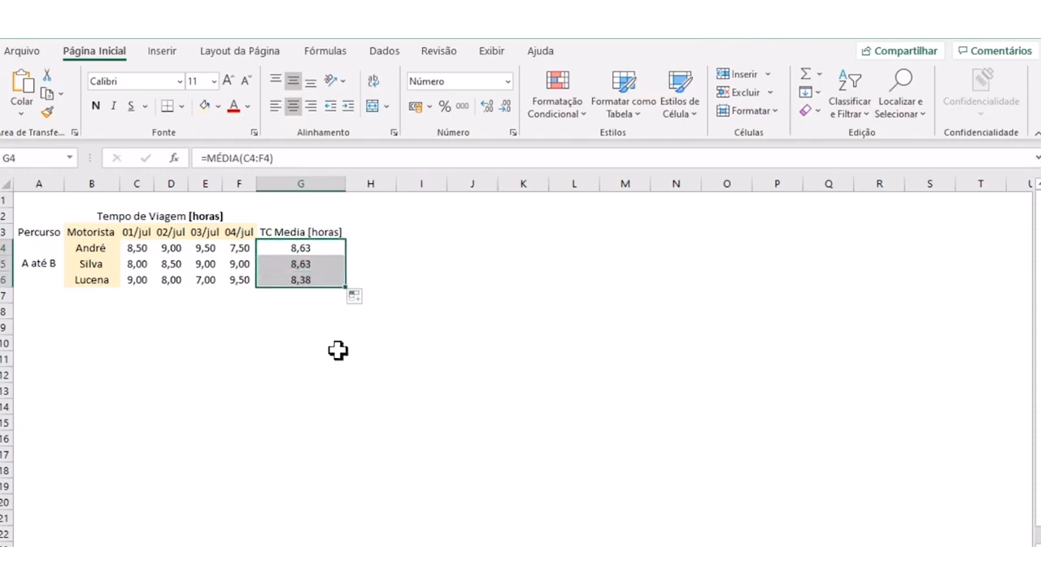
click(338, 350)
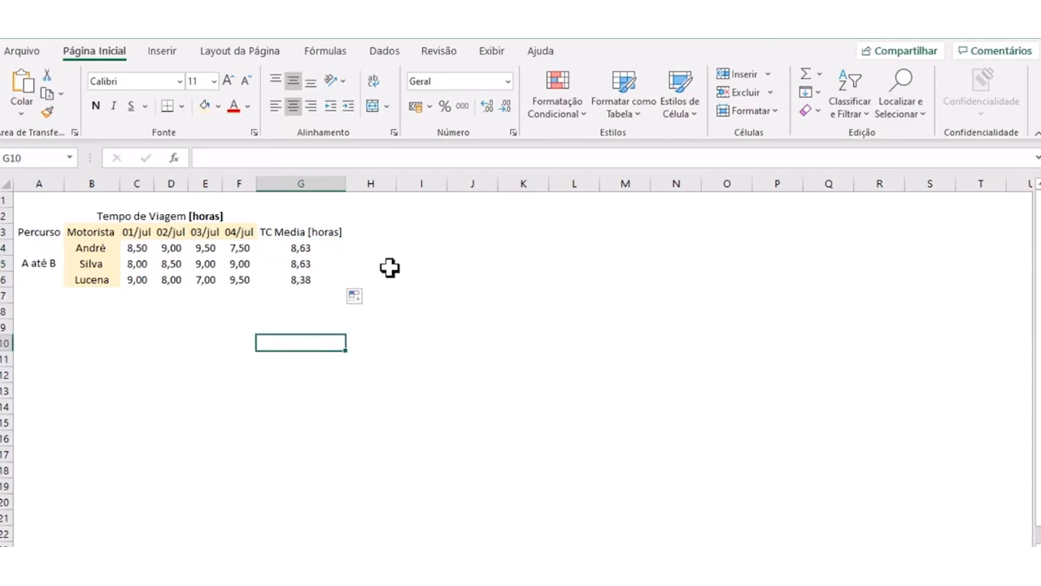
- Compare the average formulas in cells G4 and G5
drag(302, 249, 309, 261)
click(309, 261)
click(308, 247)
click(304, 263)
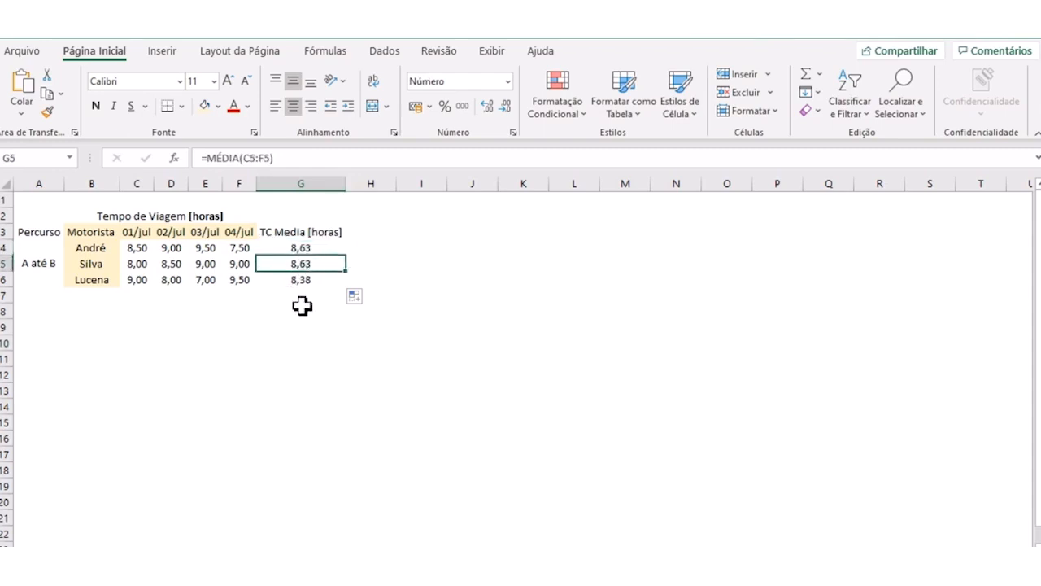
- Shade the TC Media [horas] column from G3 to G6 with a light gray fill
drag(290, 235, 292, 279)
click(218, 107)
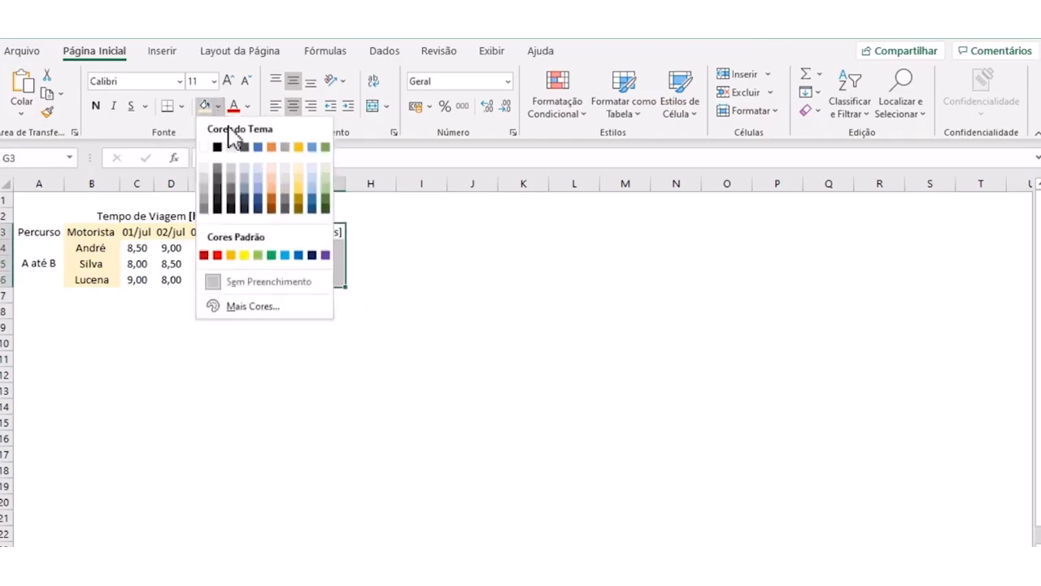
click(270, 148)
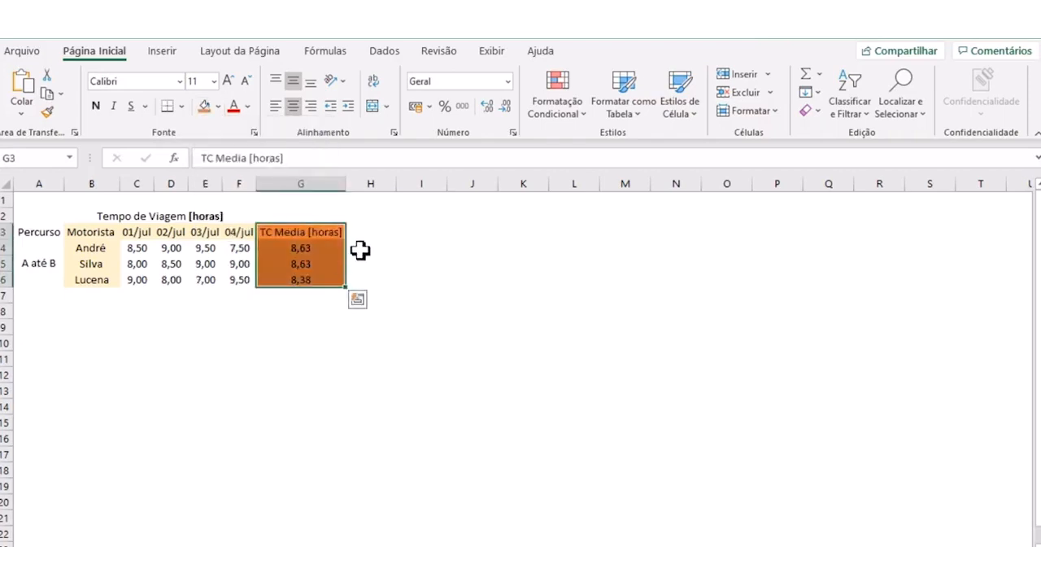
click(218, 107)
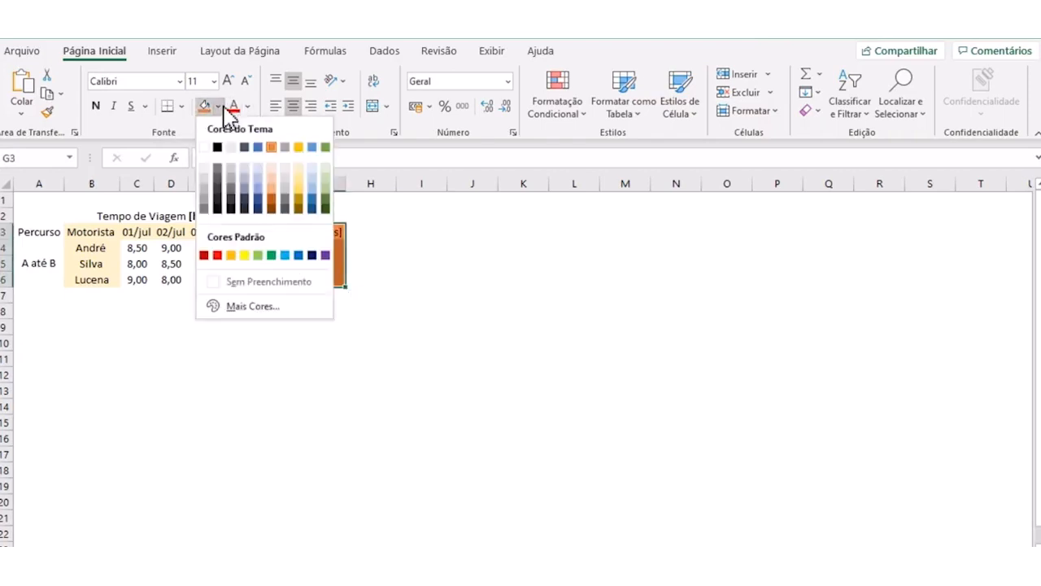
click(231, 153)
click(383, 246)
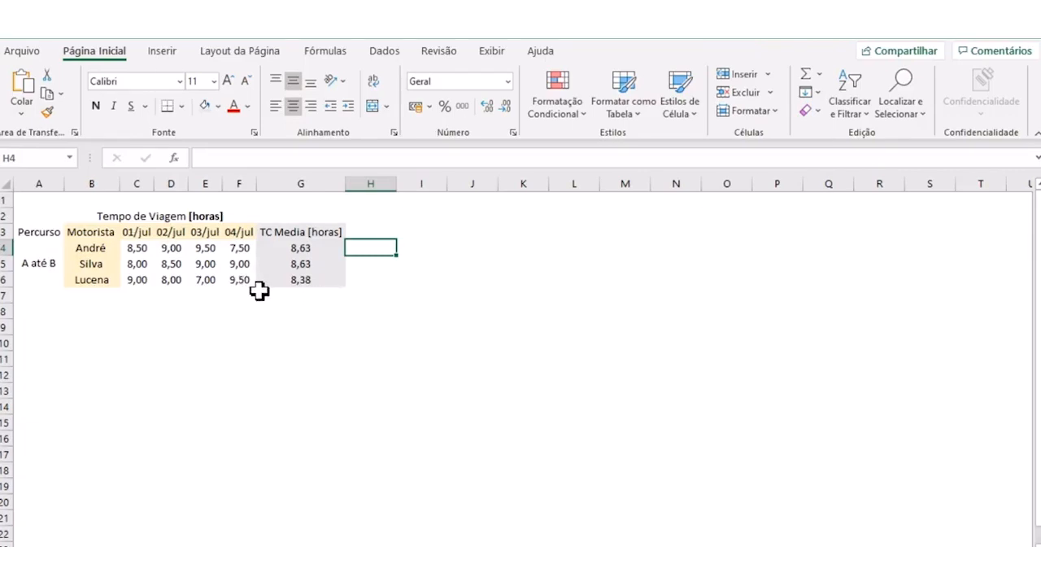
- Review the average formulas in cells G4 and G5
drag(348, 180, 342, 181)
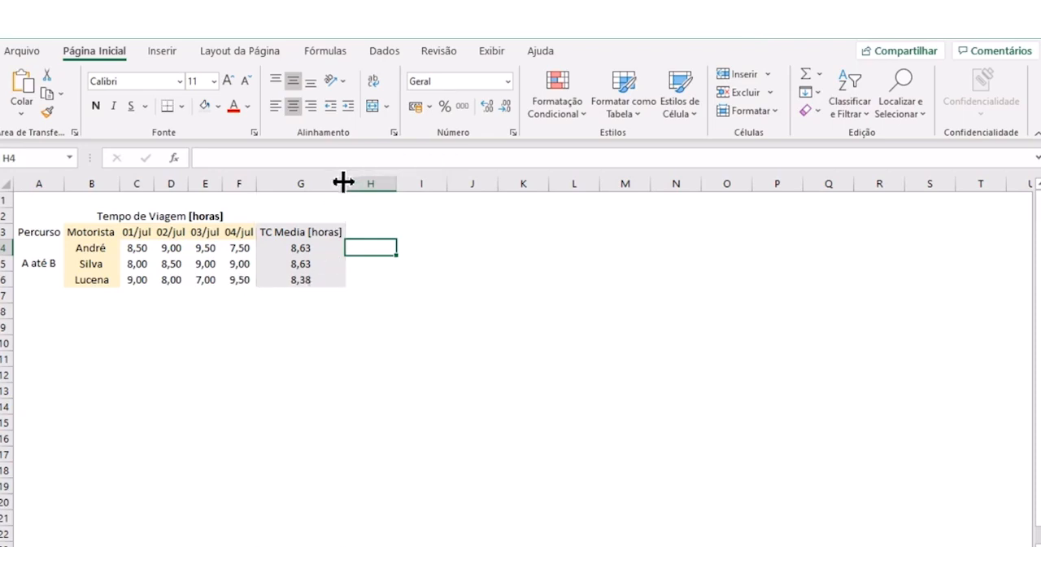
click(326, 249)
click(319, 264)
click(319, 247)
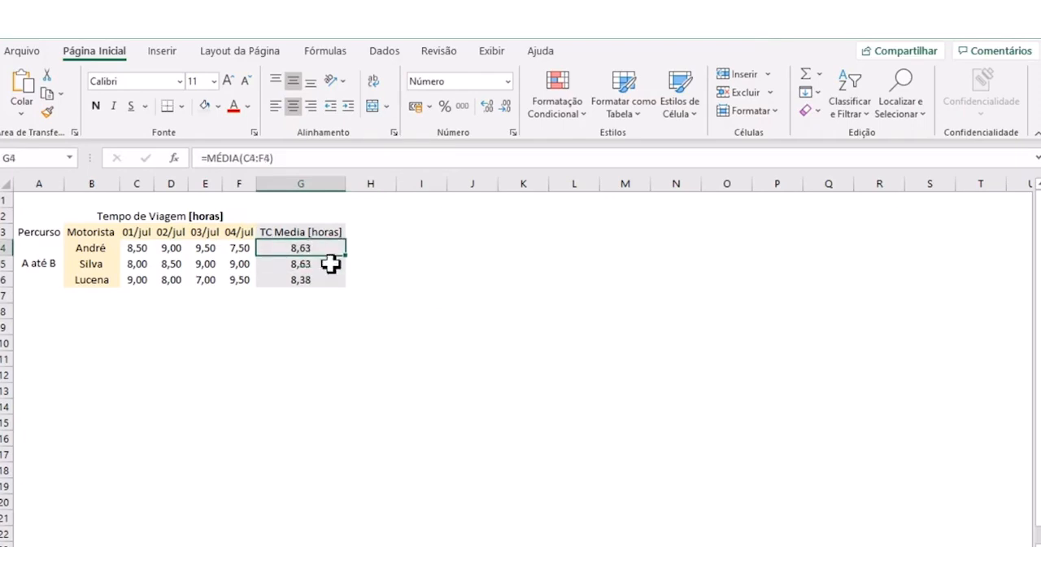
click(399, 330)
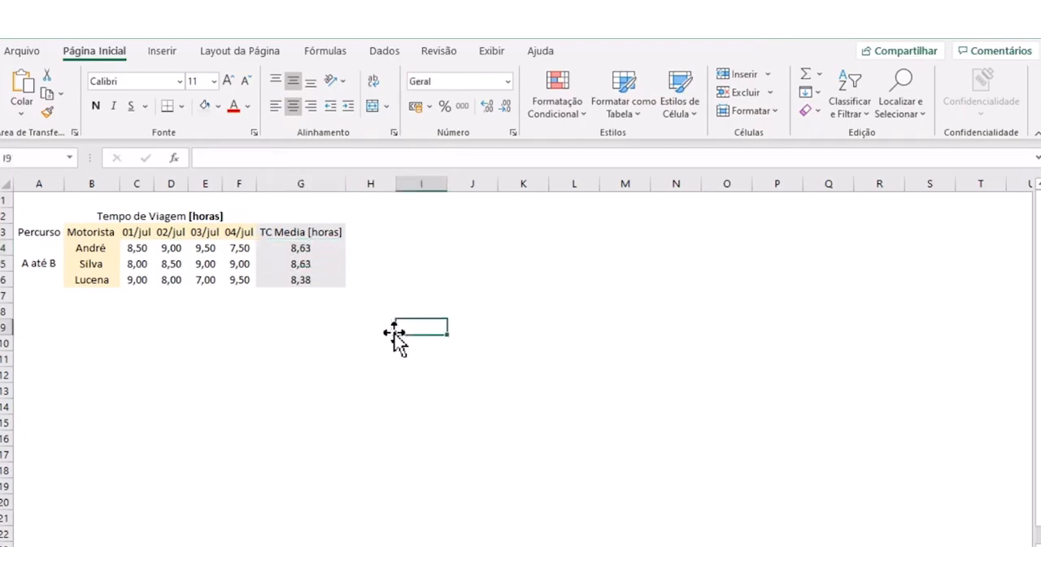
click(305, 249)
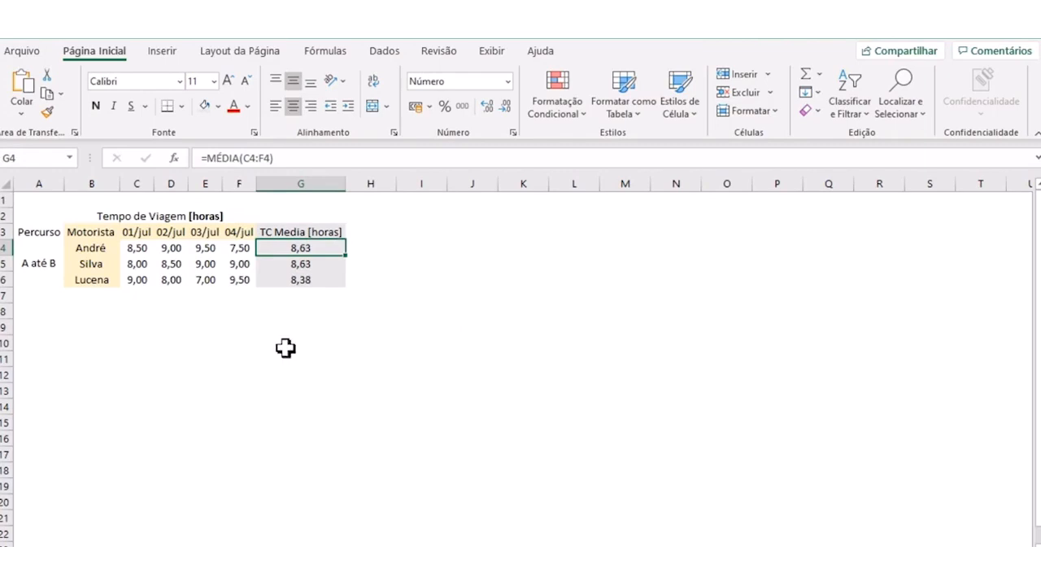
- Make the route text "A até B" in the merged cell below Percurso bold
click(38, 259)
click(95, 106)
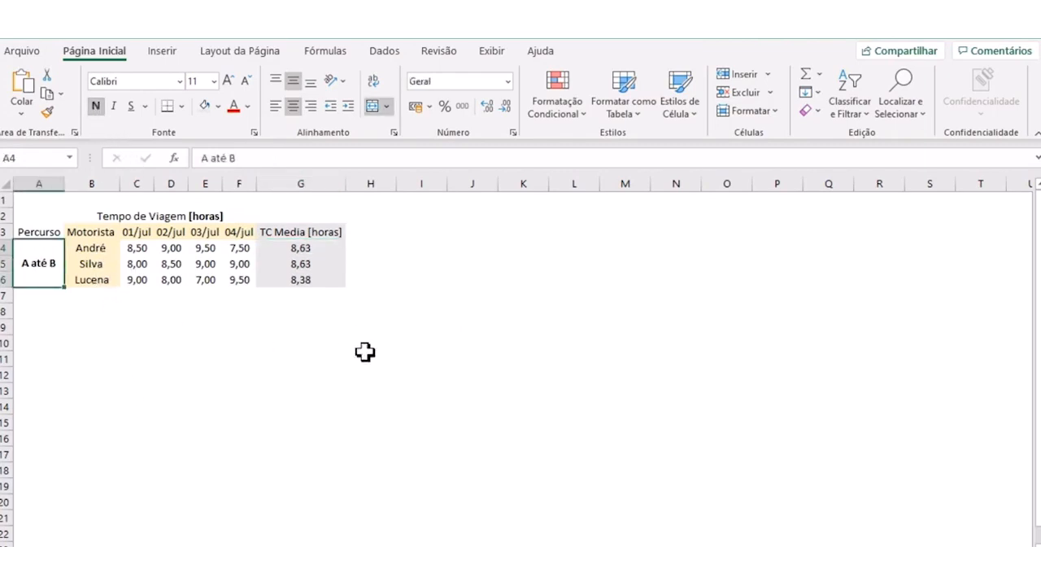
click(291, 251)
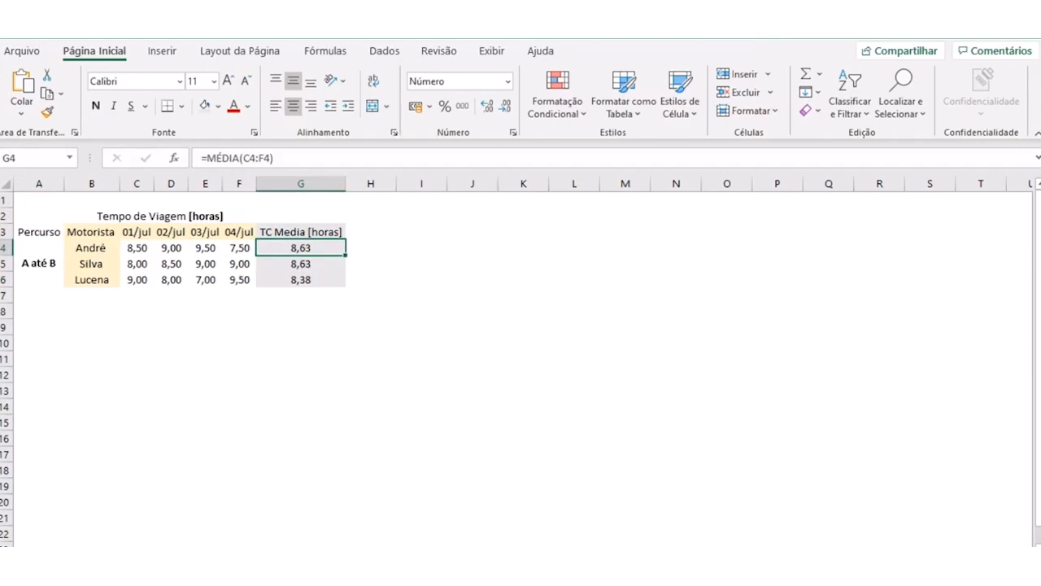
click(306, 305)
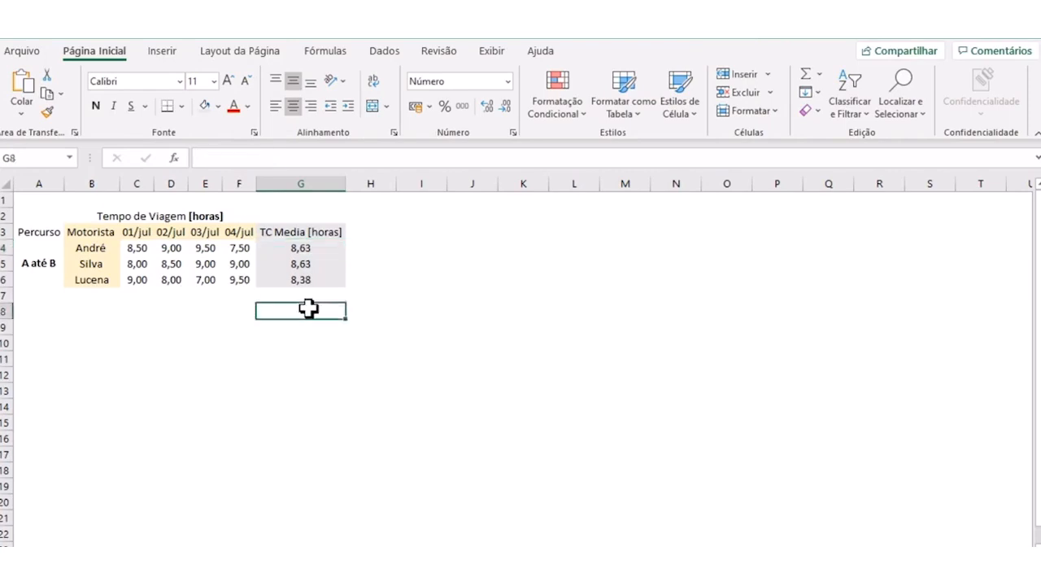
- Enter the header "Desvio Padrão [horas]" in cell H3 and autofit column H to its text
click(360, 248)
click(373, 228)
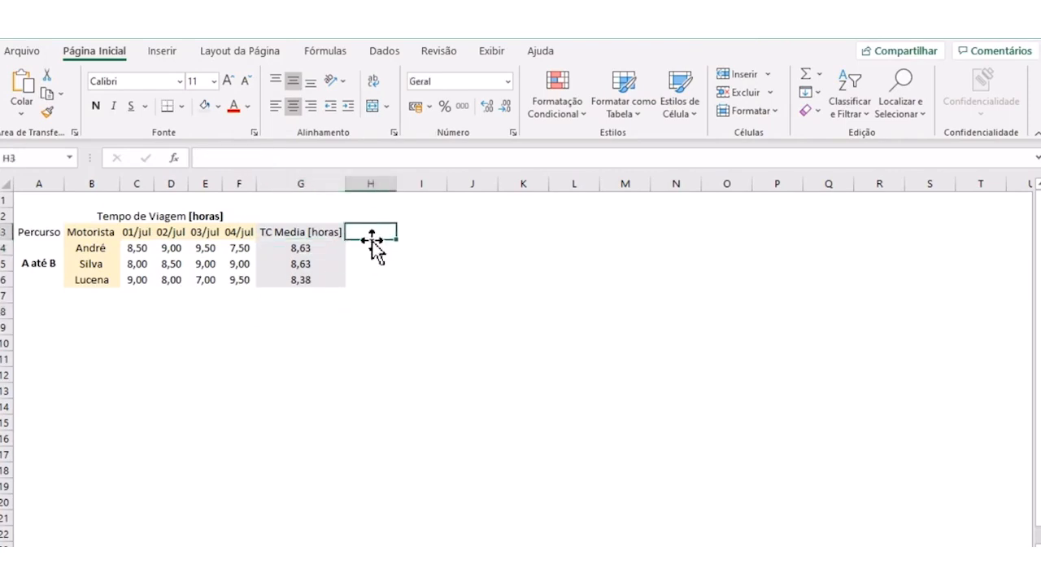
text(Desvio)
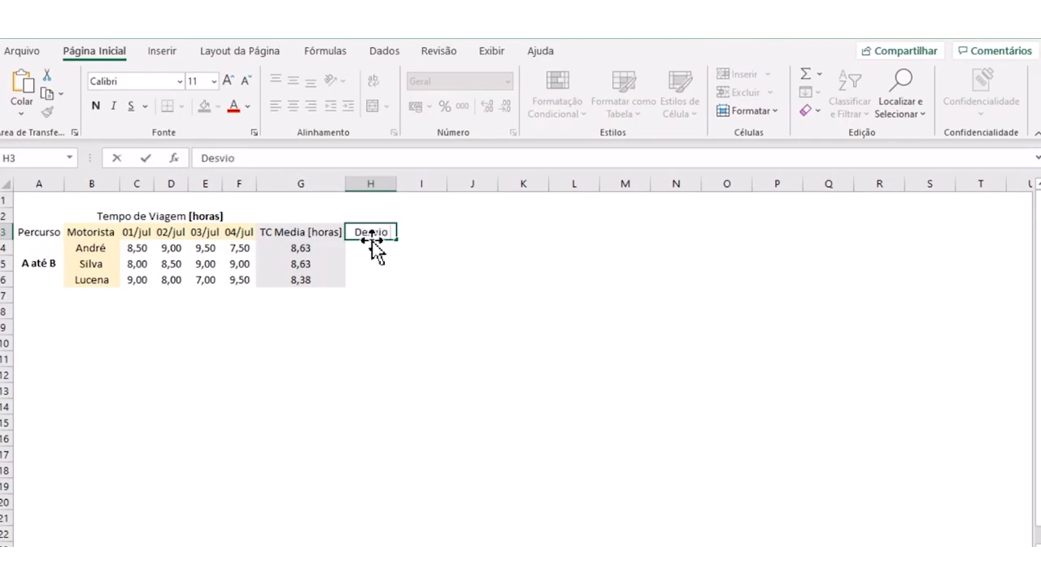
text( Padrão)
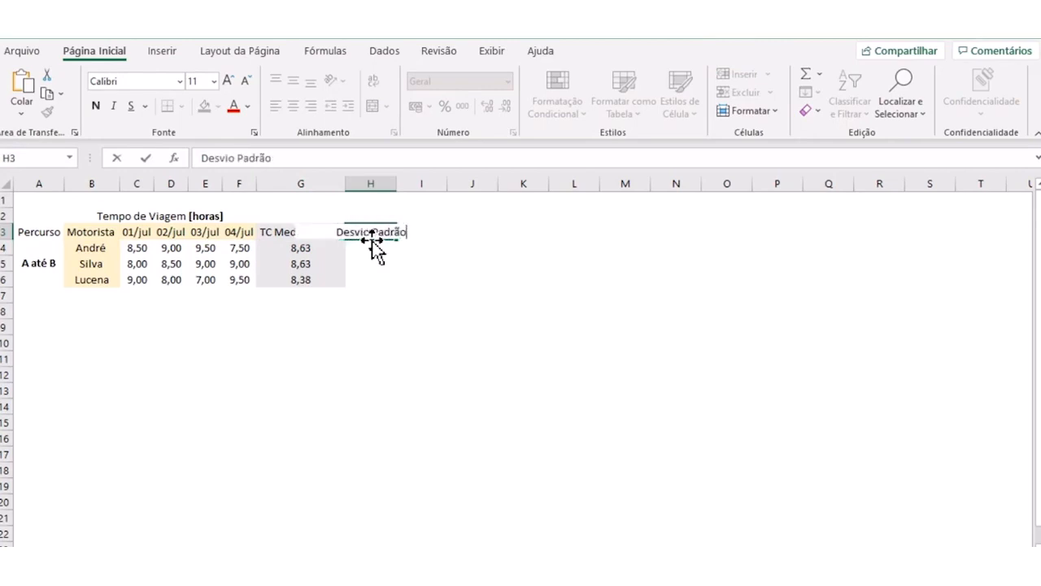
text( [ho)
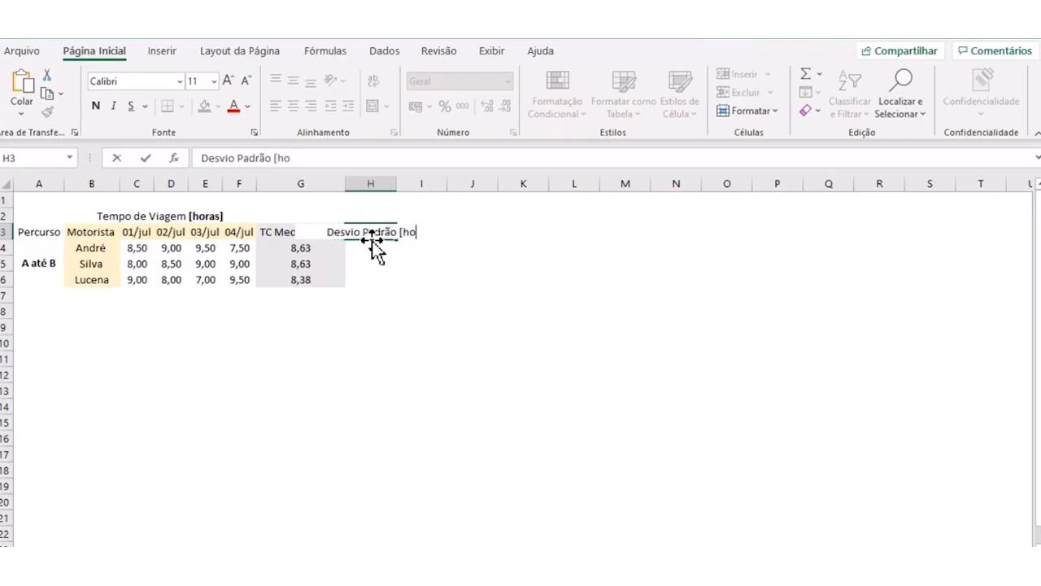
text(ras])
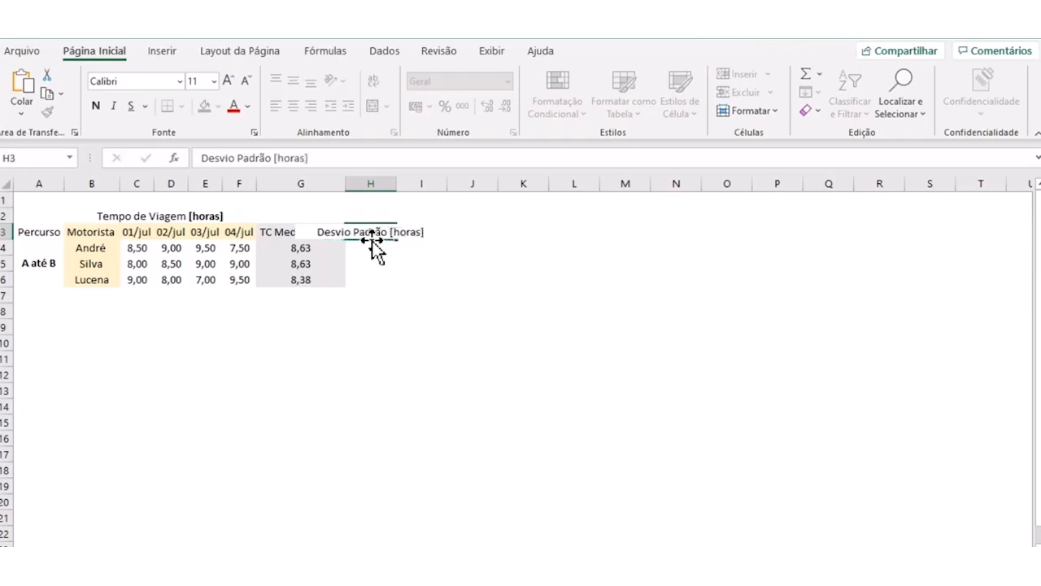
key(Return)
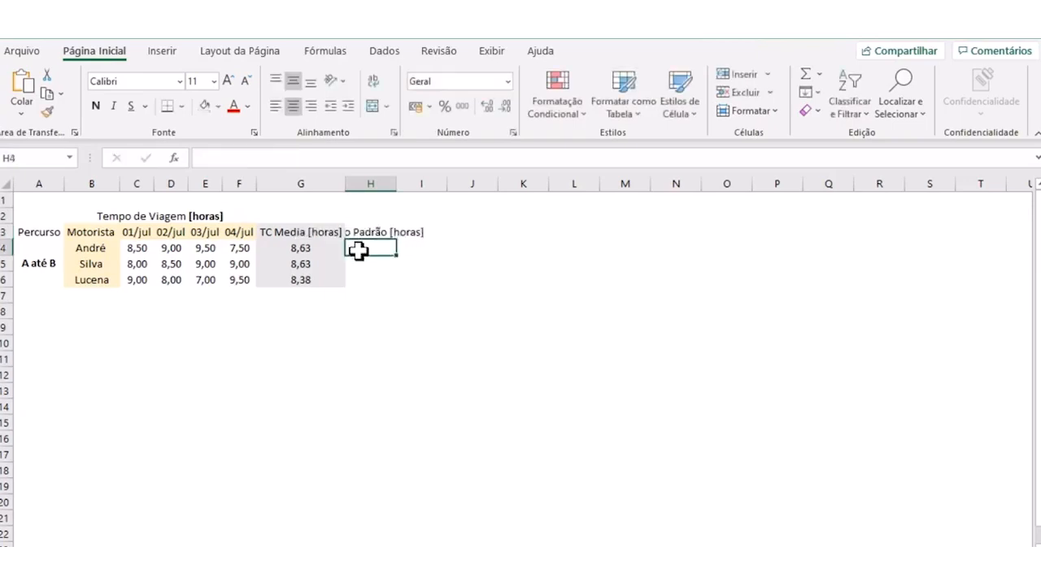
double_click(396, 183)
click(400, 284)
- Enter the standard deviation formula =desvpad(C4:F4) in cell H4 for the first driver's travel times
click(394, 252)
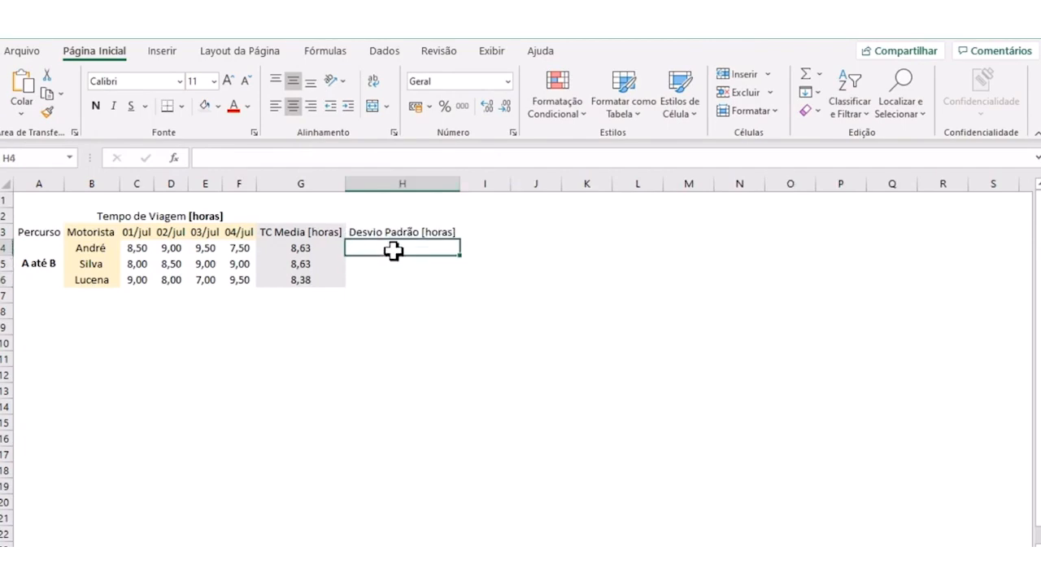
text(=)
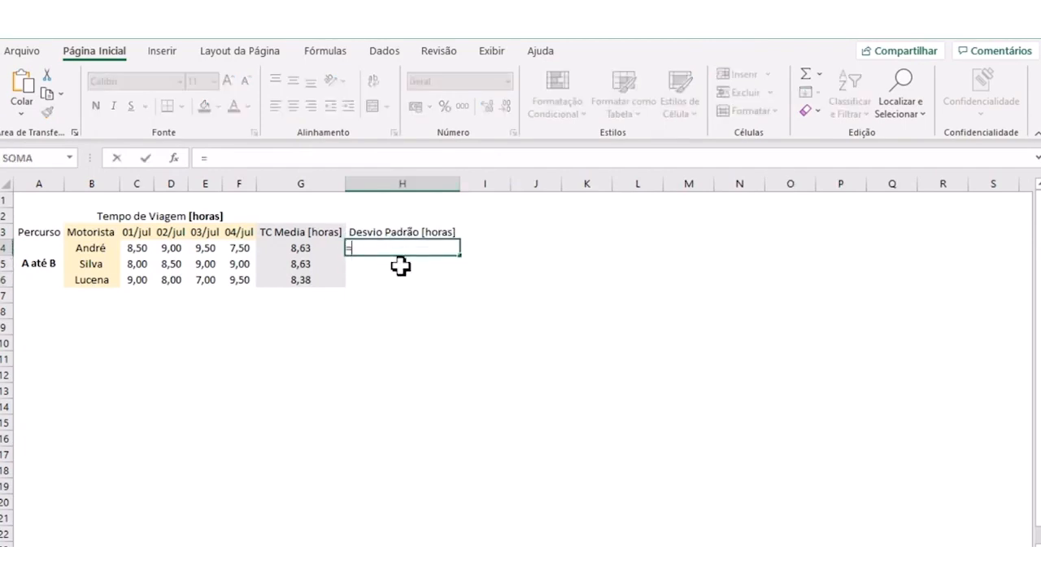
text(desvpad)
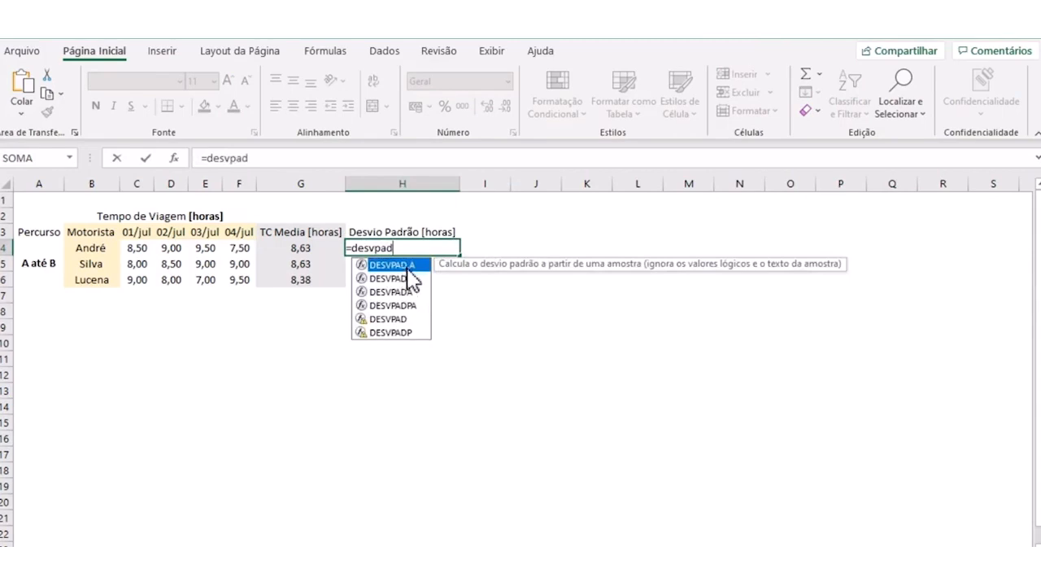
text(()
click(143, 247)
drag(142, 247, 243, 249)
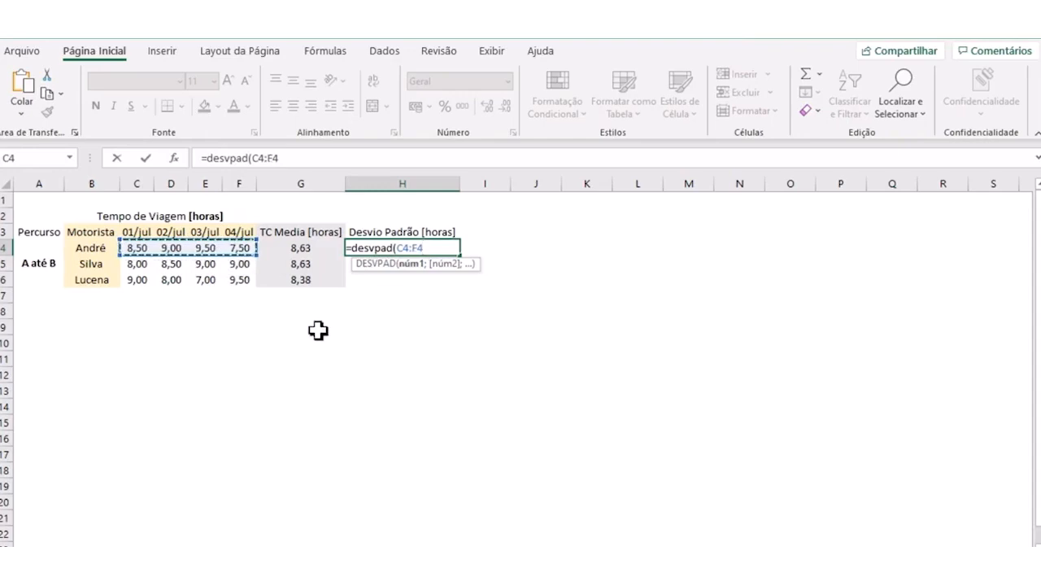
key(Return)
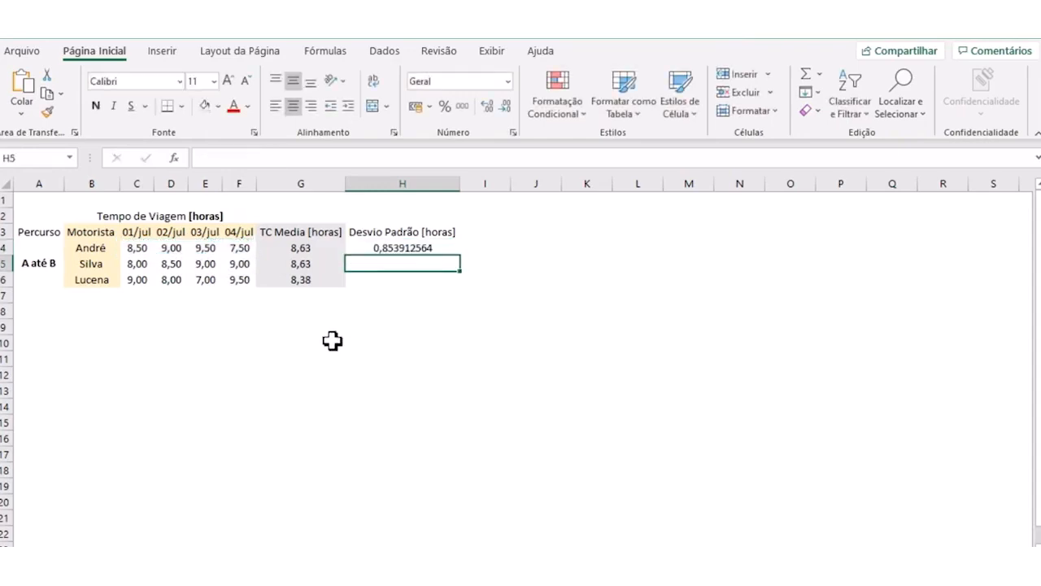
- Fill the standard deviation formula from H4 down to H6 for the other two drivers
click(413, 246)
drag(463, 256, 467, 290)
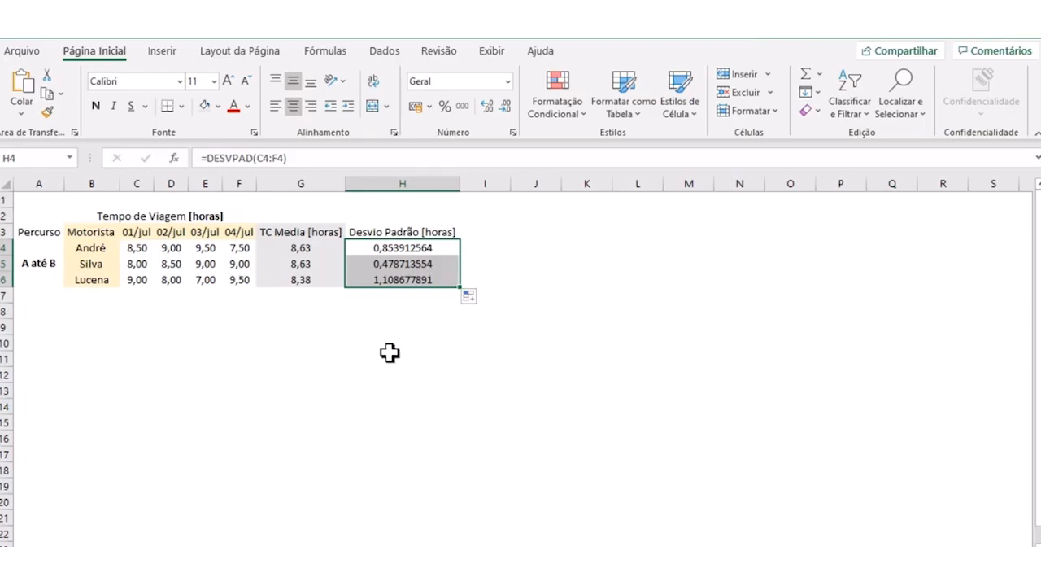
click(376, 323)
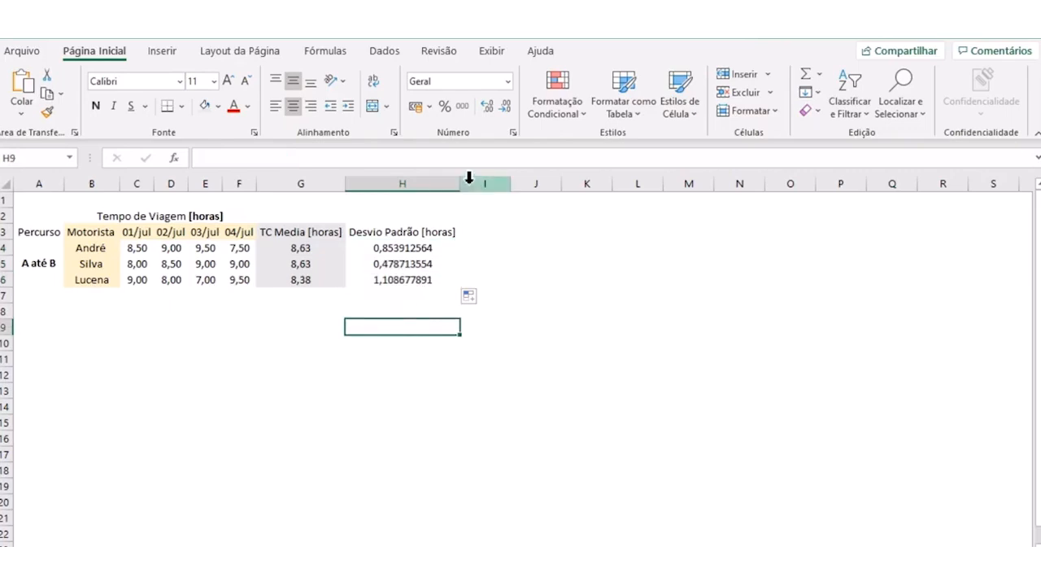
- Format the standard deviations in H4:H6 to show two decimal places
drag(399, 244, 399, 274)
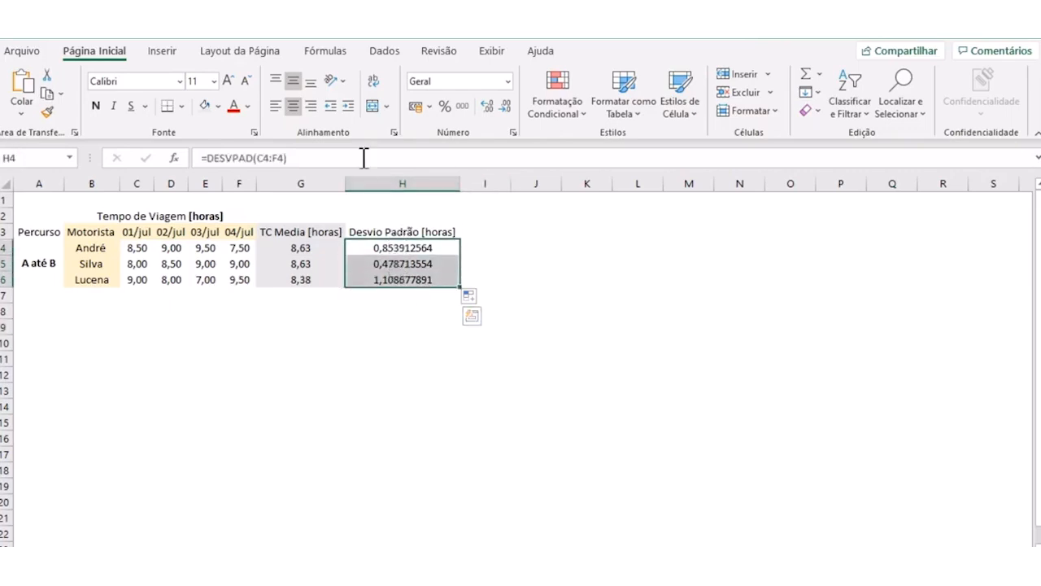
click(486, 107)
click(487, 107)
click(488, 108)
click(505, 107)
click(505, 106)
click(505, 107)
click(505, 106)
click(505, 107)
click(506, 107)
click(505, 107)
click(505, 107)
click(505, 106)
click(505, 107)
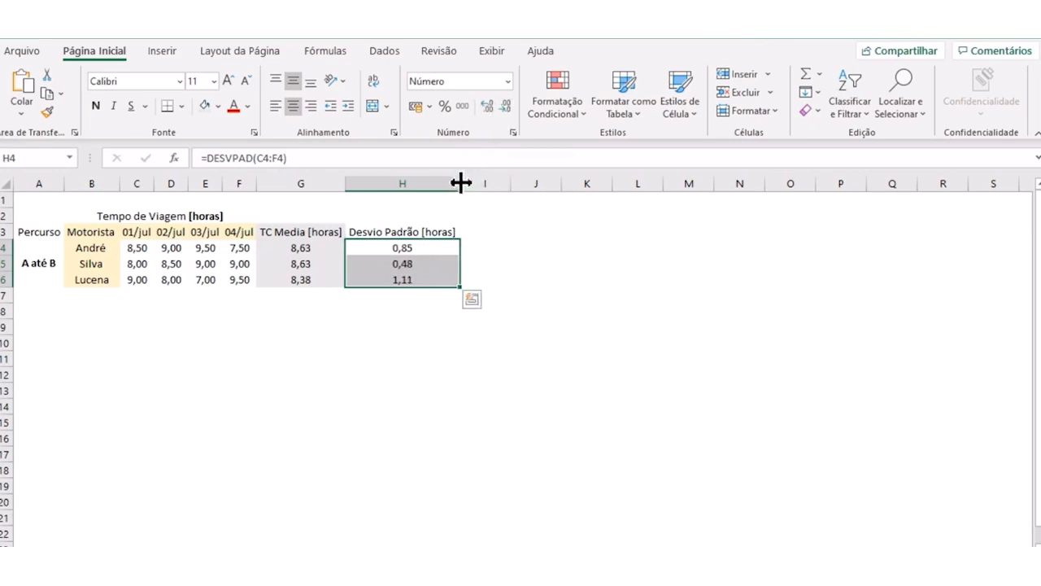
click(409, 377)
- Shade the Desvio Padrão [horas] column from H3 to H6 with a light blue fill
drag(402, 228, 401, 279)
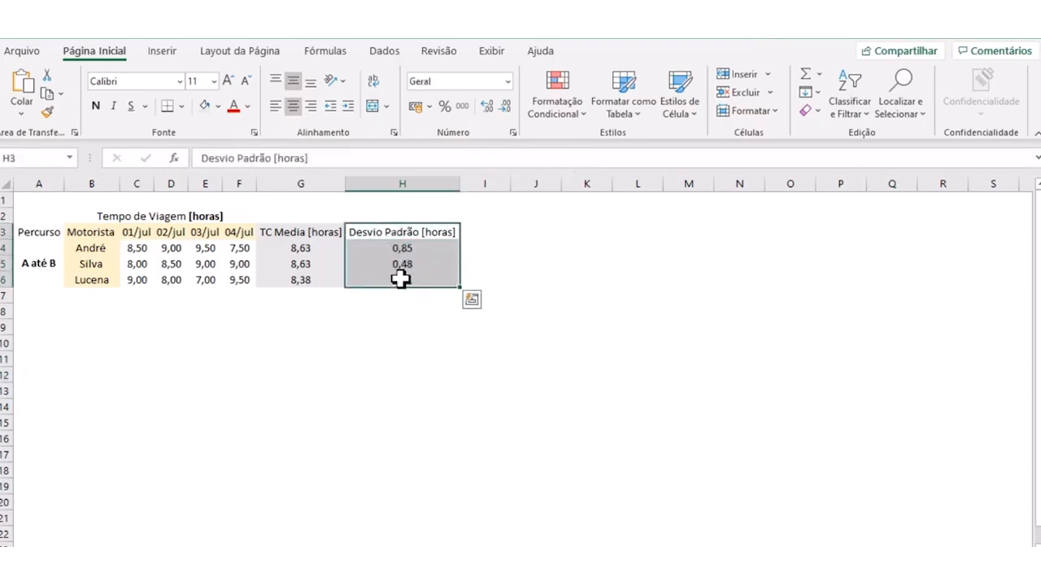
click(218, 107)
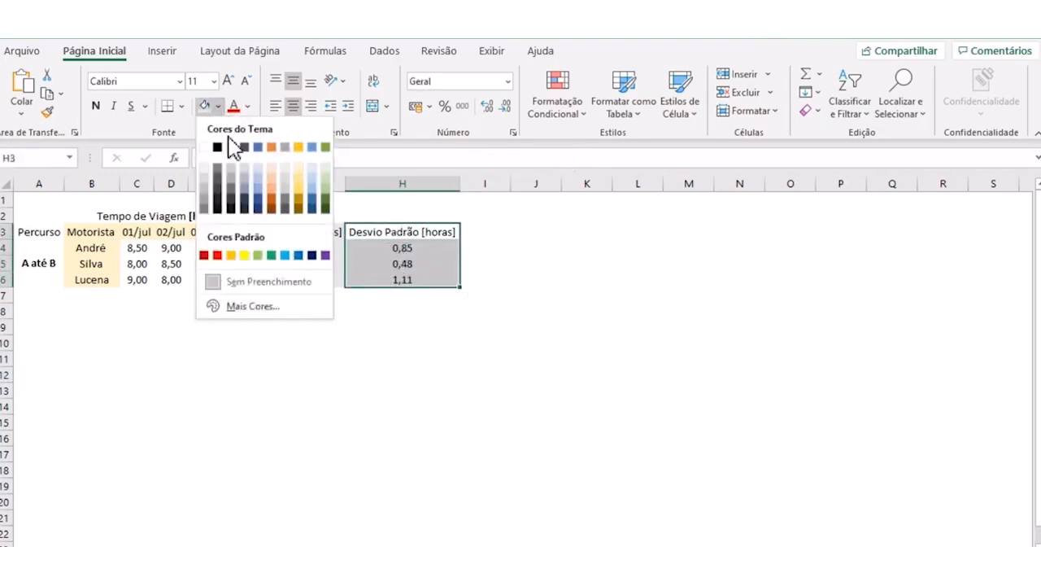
click(312, 168)
click(391, 343)
- Enter the header "TC Meta" in cell I3, beside the standard deviation column
click(481, 232)
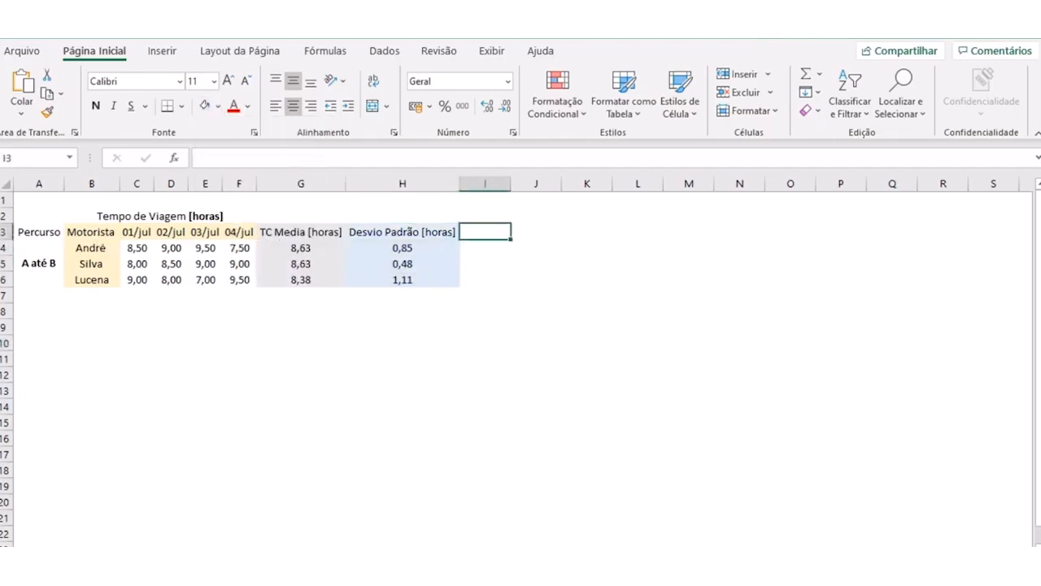
click(492, 277)
click(480, 230)
text(TC)
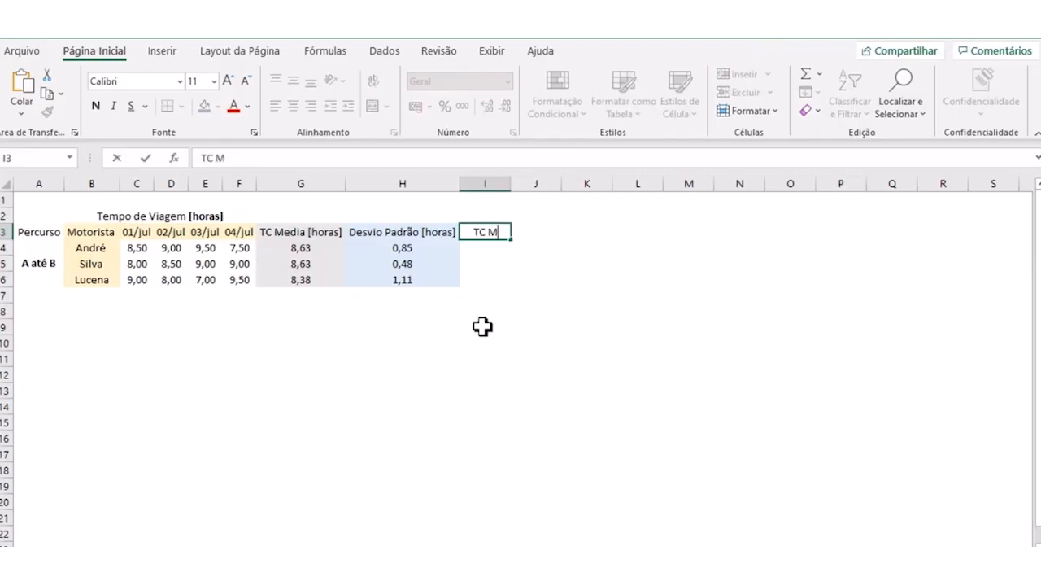
text(Meta)
key(Return)
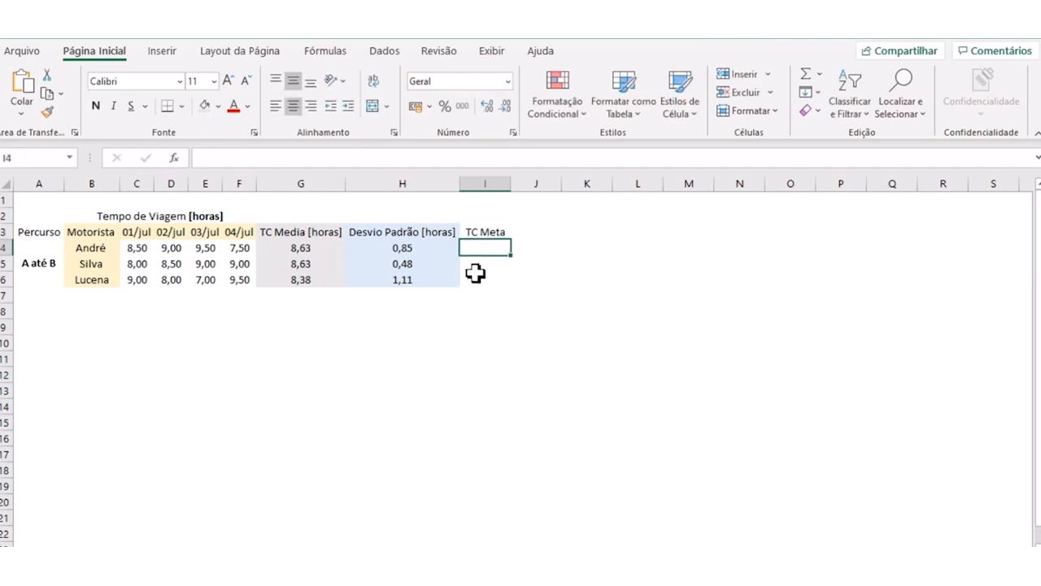
- Enter the first driver's target time in cell I4 with the formula =SOMA(G4;H4)
text(=)
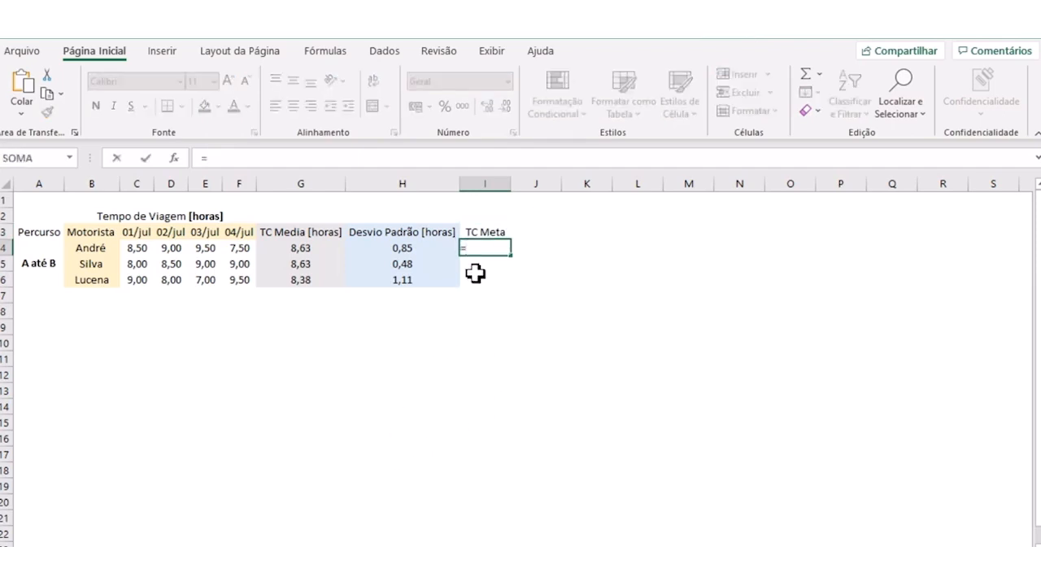
text(soma()
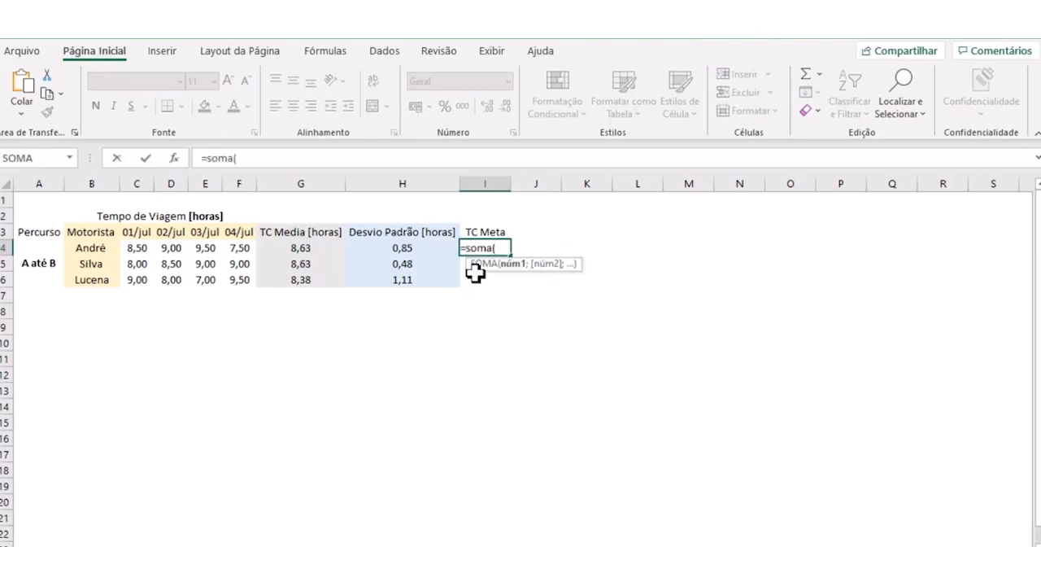
click(316, 251)
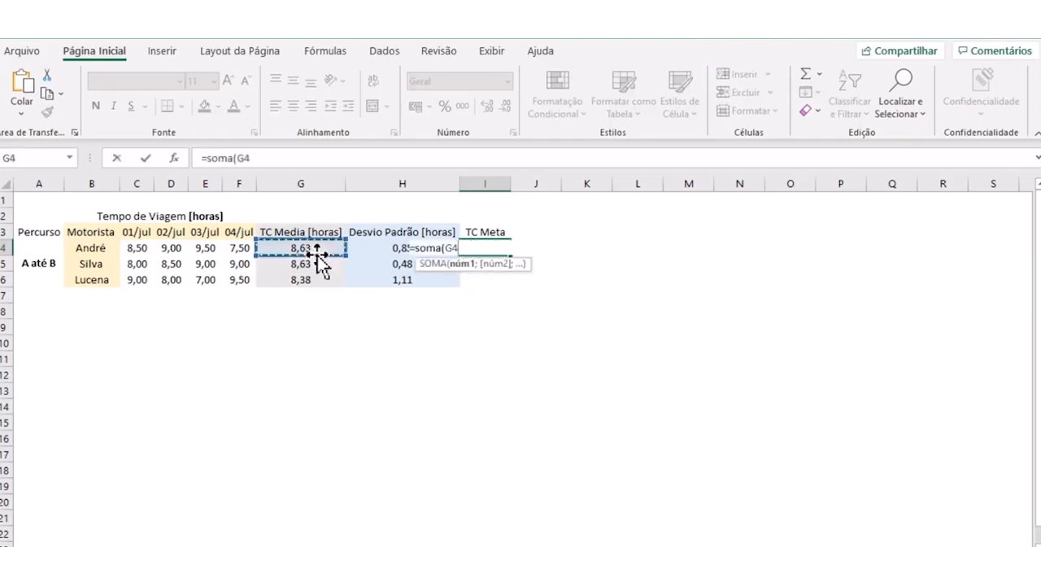
text(;)
click(392, 252)
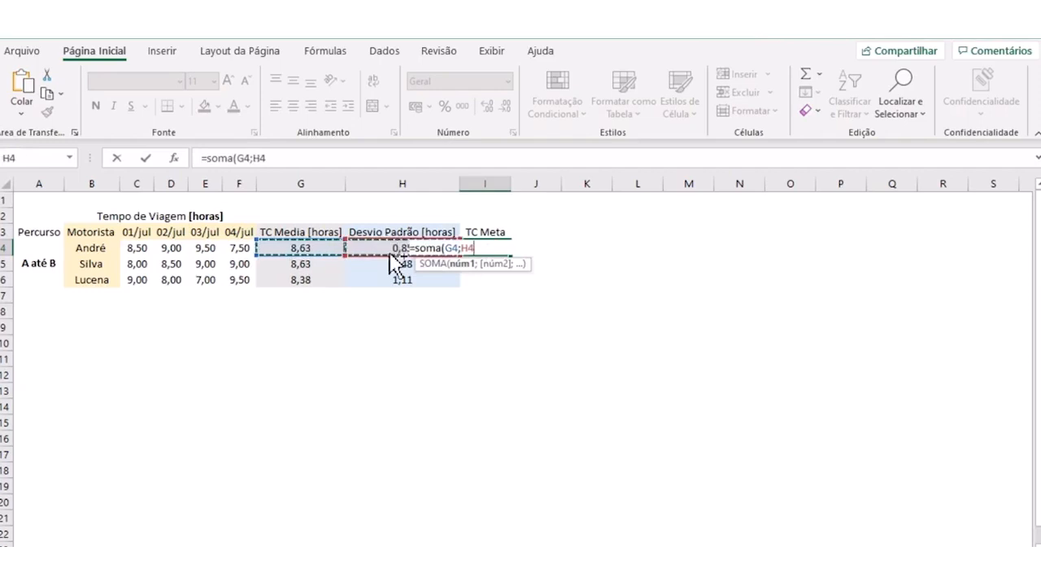
key(Return)
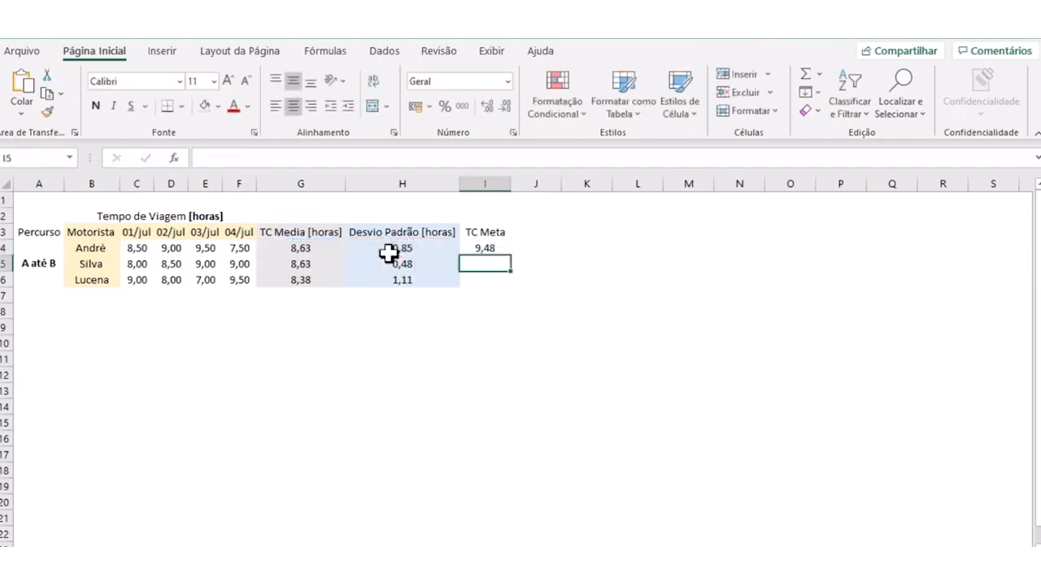
click(482, 248)
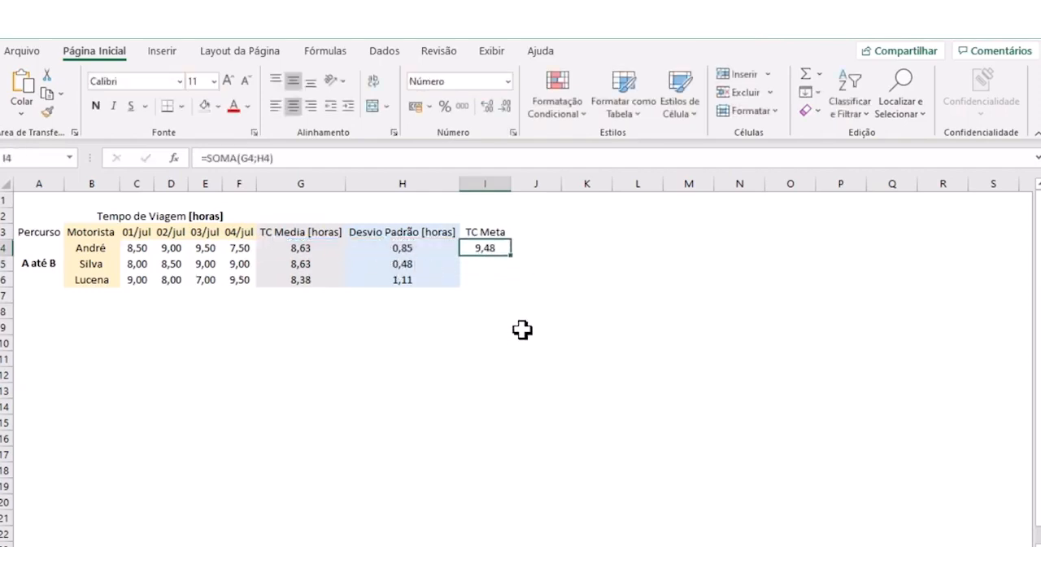
click(497, 308)
- Try the formula =G4-H4 in cell I4 to subtract the standard deviation from the average, and undo it
click(479, 248)
text(=)
click(301, 245)
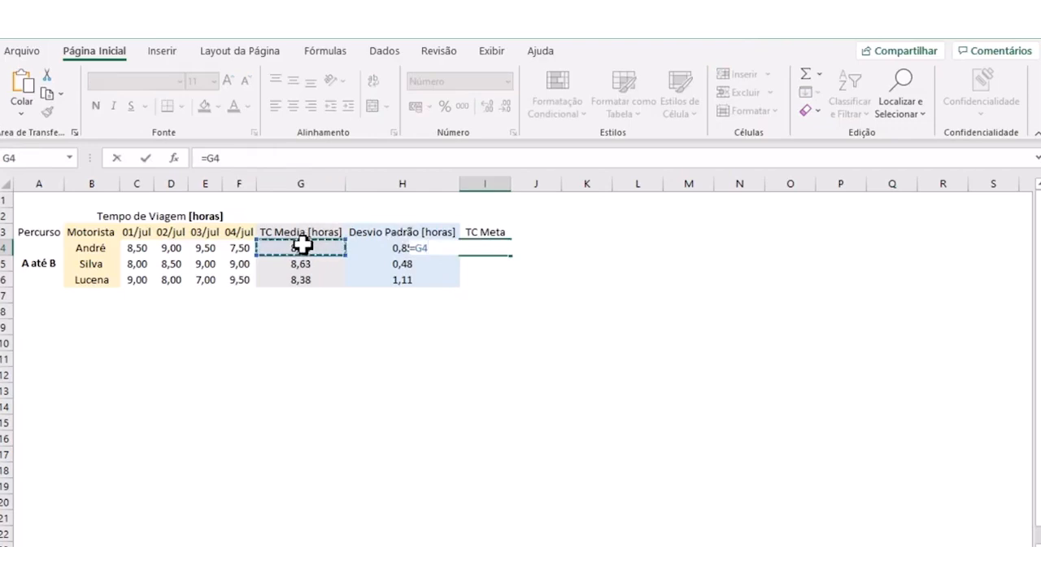
text(-)
click(371, 246)
key(Return)
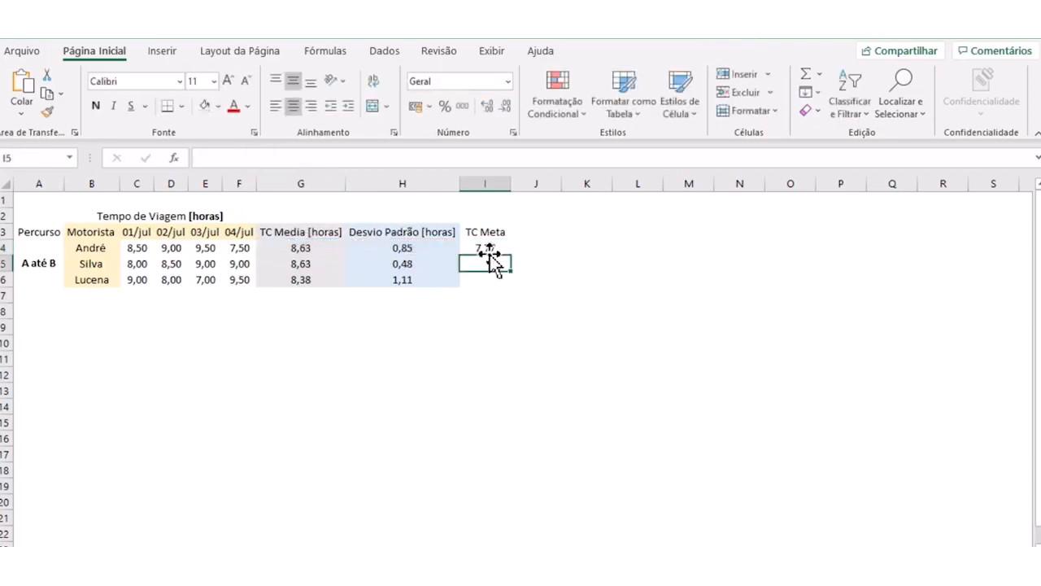
click(488, 249)
click(497, 281)
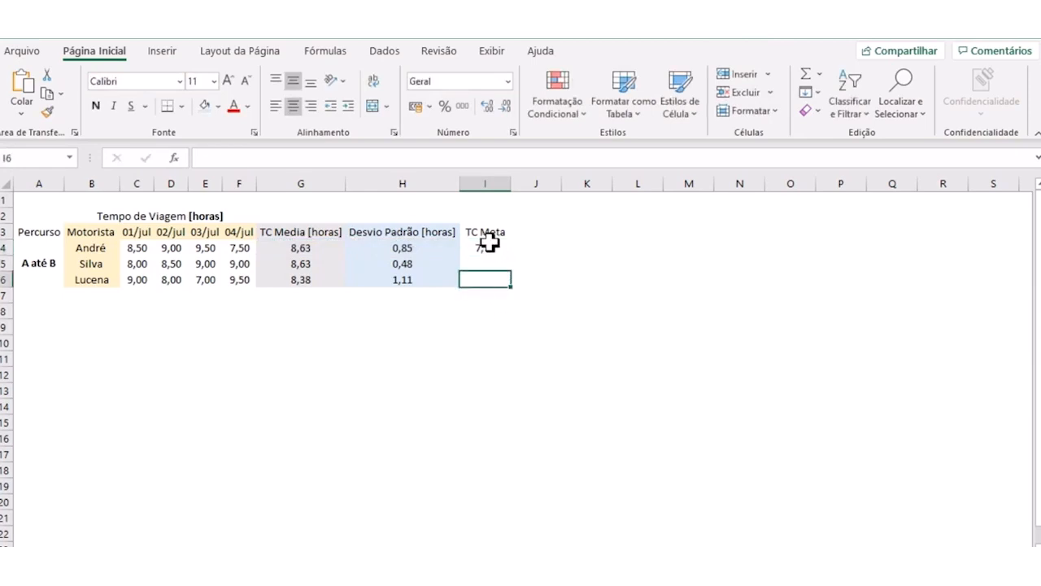
click(484, 246)
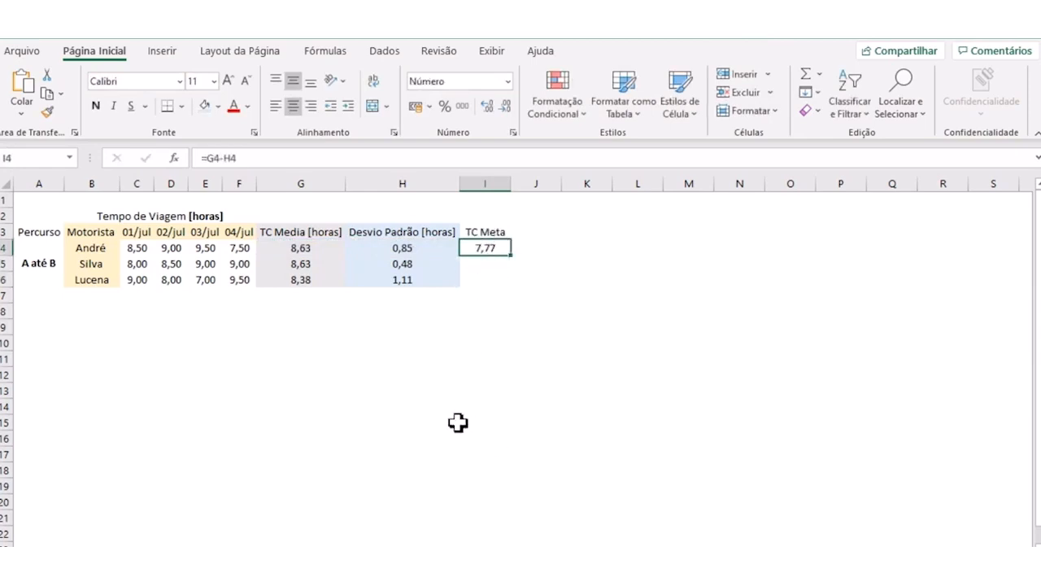
click(238, 247)
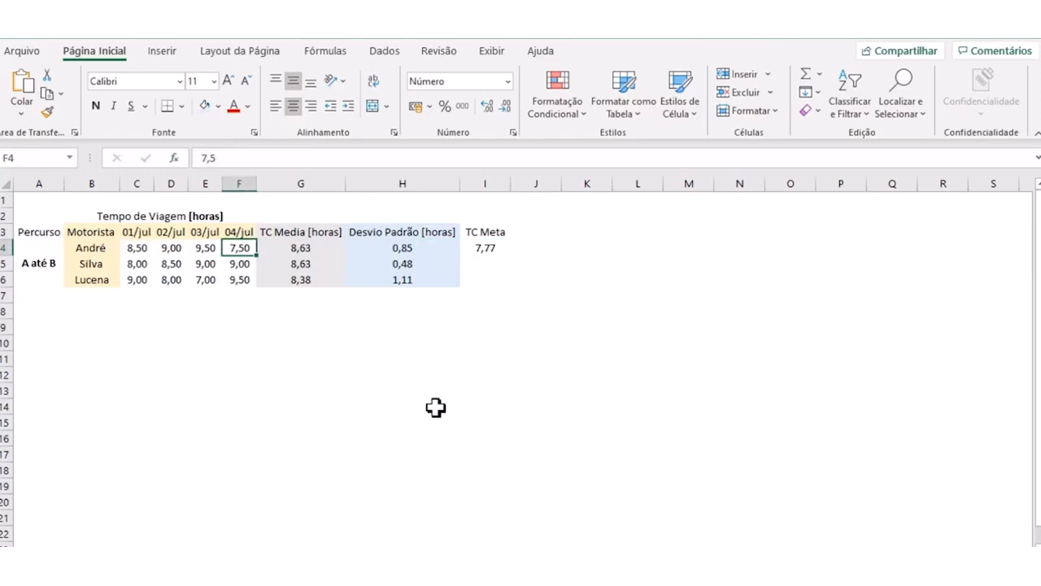
click(480, 248)
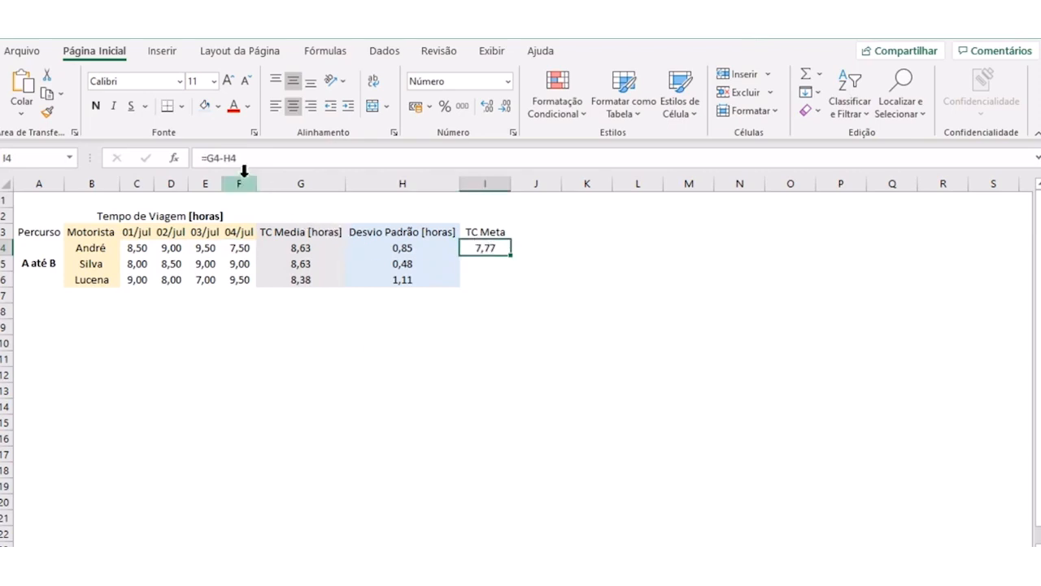
key(ctrl+z)
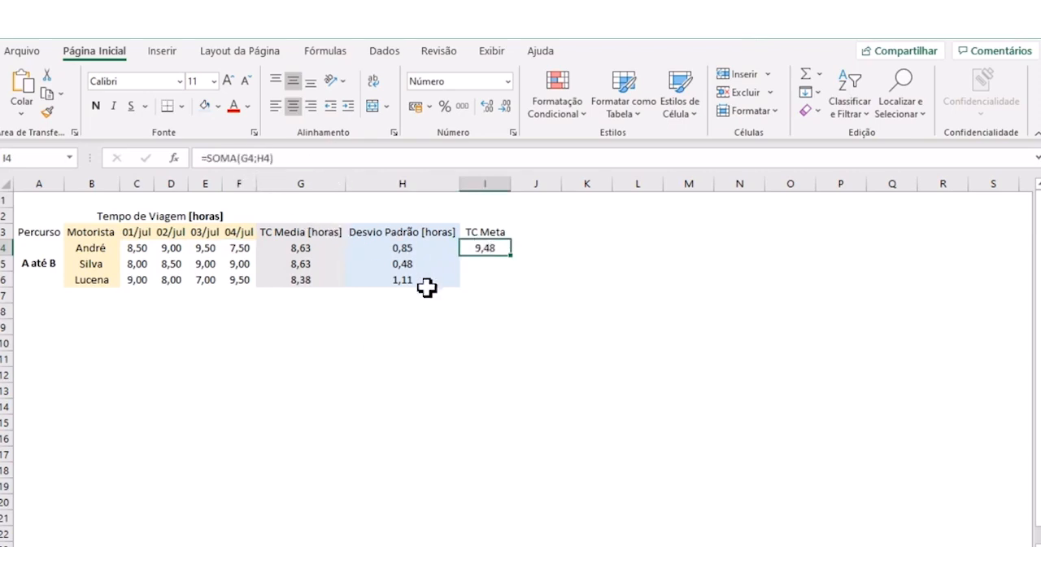
- Fill the target time formula from I4 down to I6 for the other two drivers
click(482, 311)
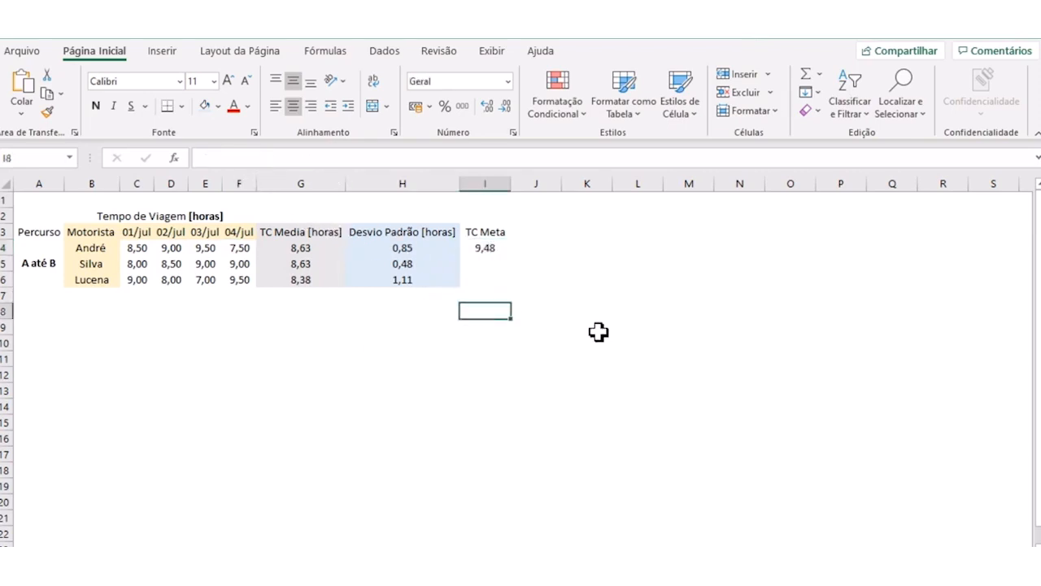
click(532, 282)
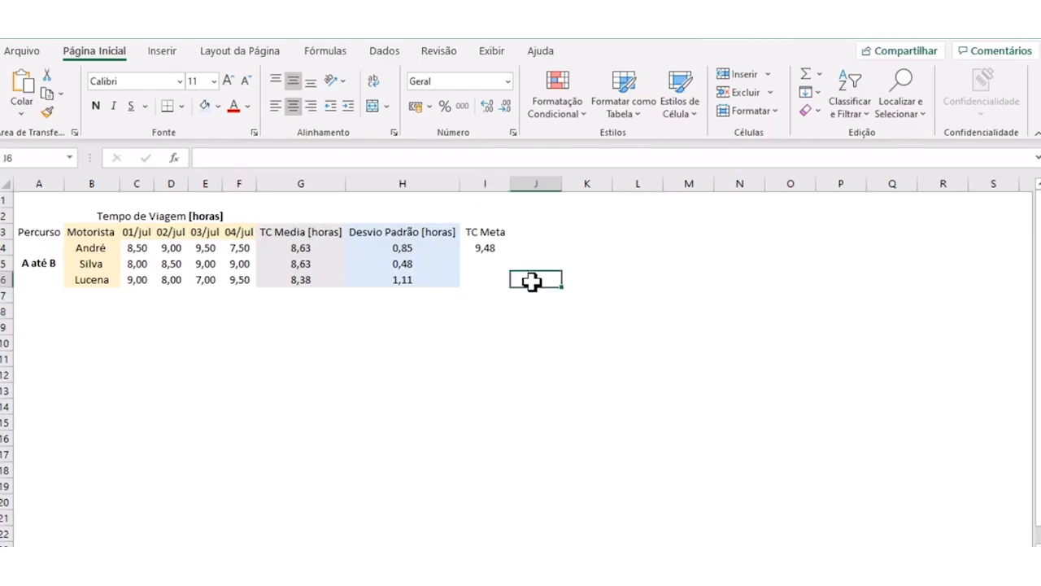
click(493, 248)
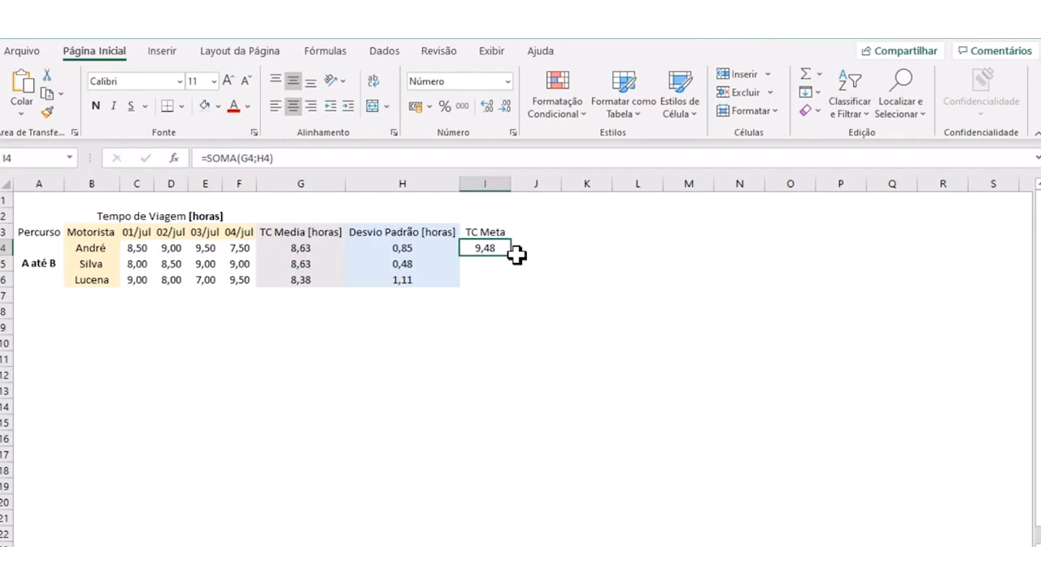
drag(513, 257, 511, 291)
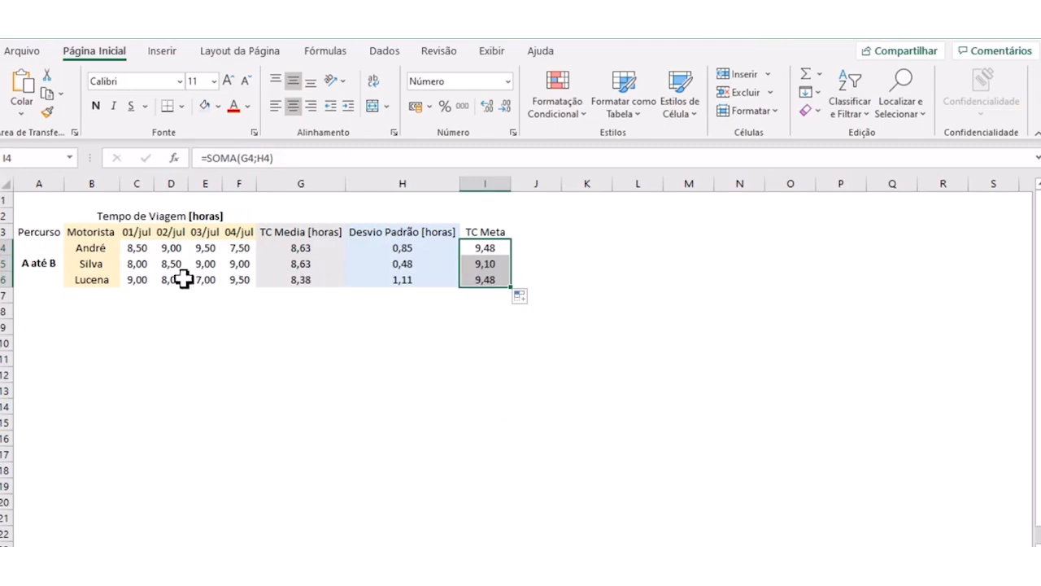
click(96, 265)
click(297, 265)
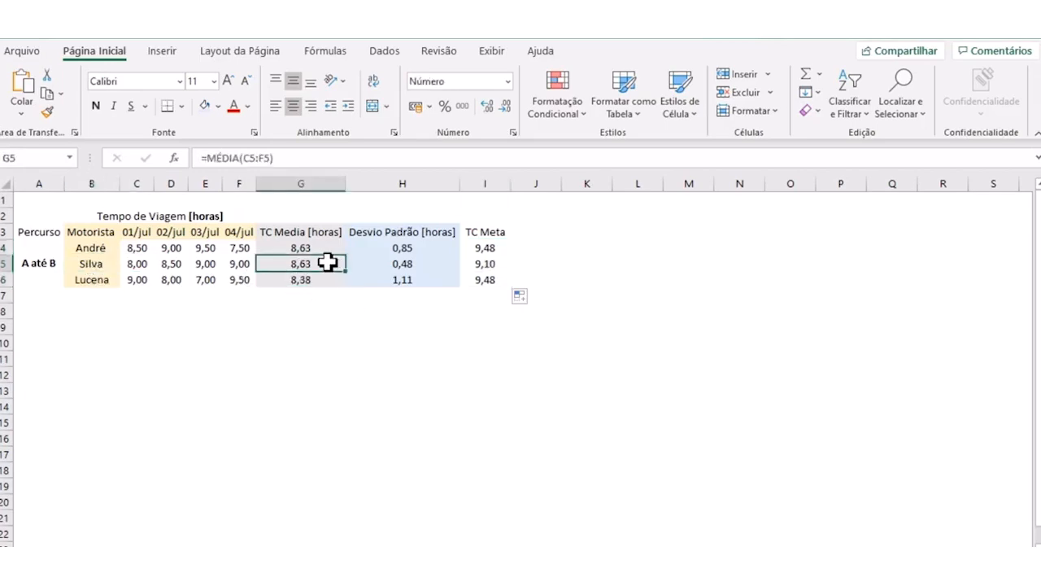
click(91, 247)
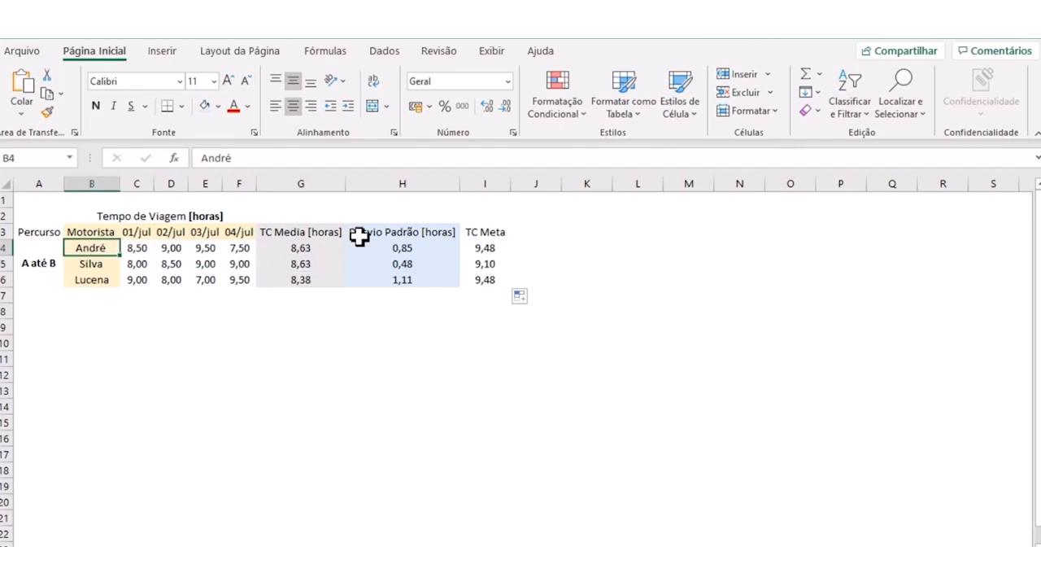
click(386, 260)
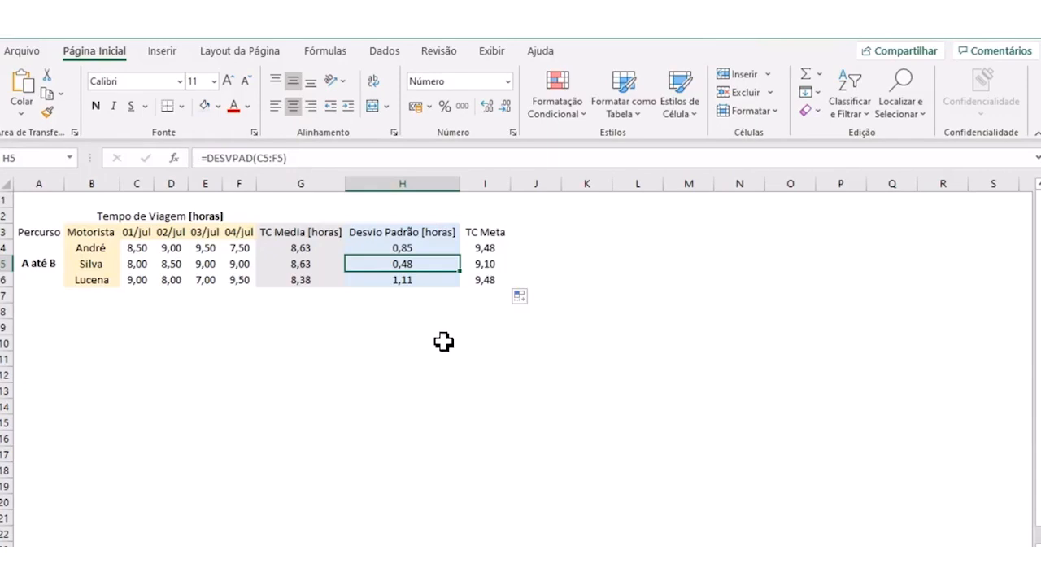
click(484, 266)
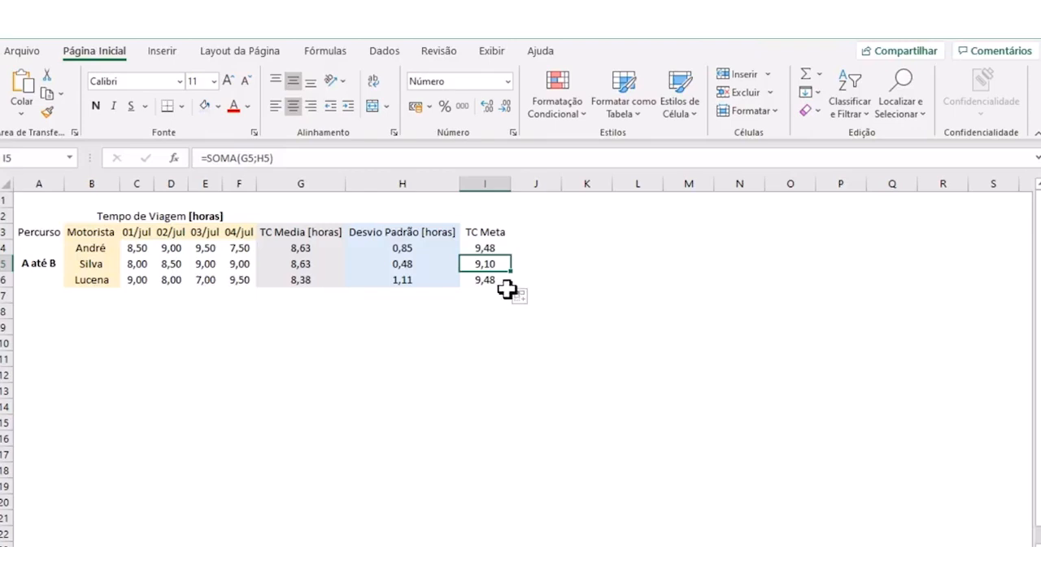
- Change the header in I3 to "TC Meta [horas]" and widen column I to fit it
click(491, 233)
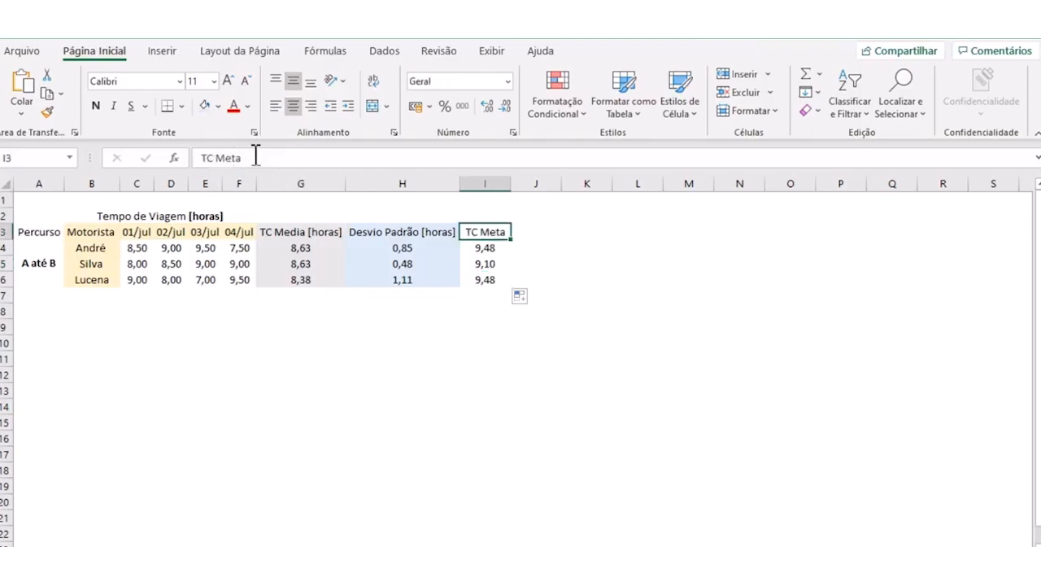
click(256, 157)
text([horas)
key(Return)
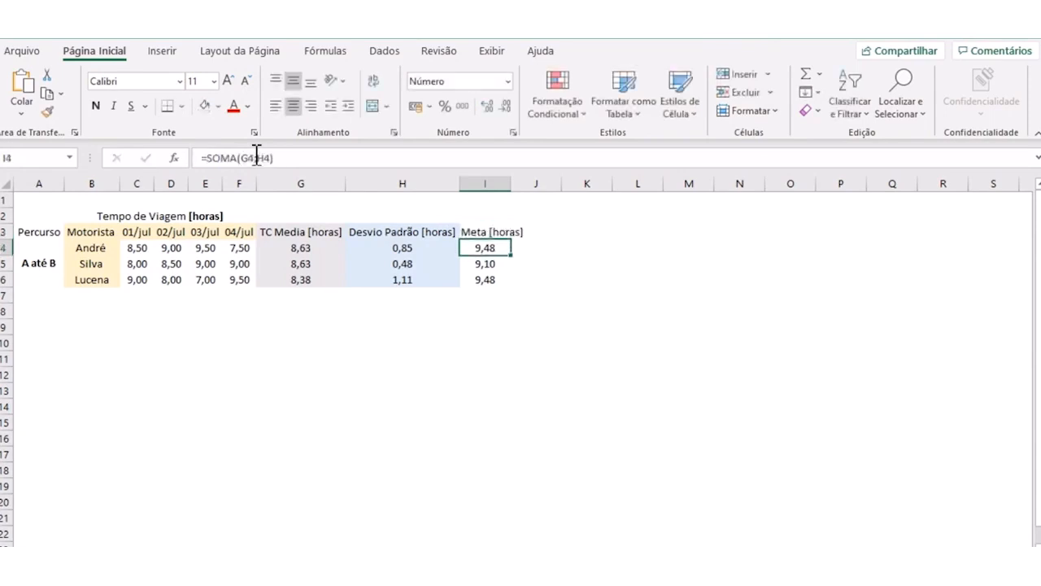
drag(510, 179, 543, 179)
- Shade the TC Meta [horas] column from I3 to I6 with a light green fill and make it bold
drag(493, 235, 494, 274)
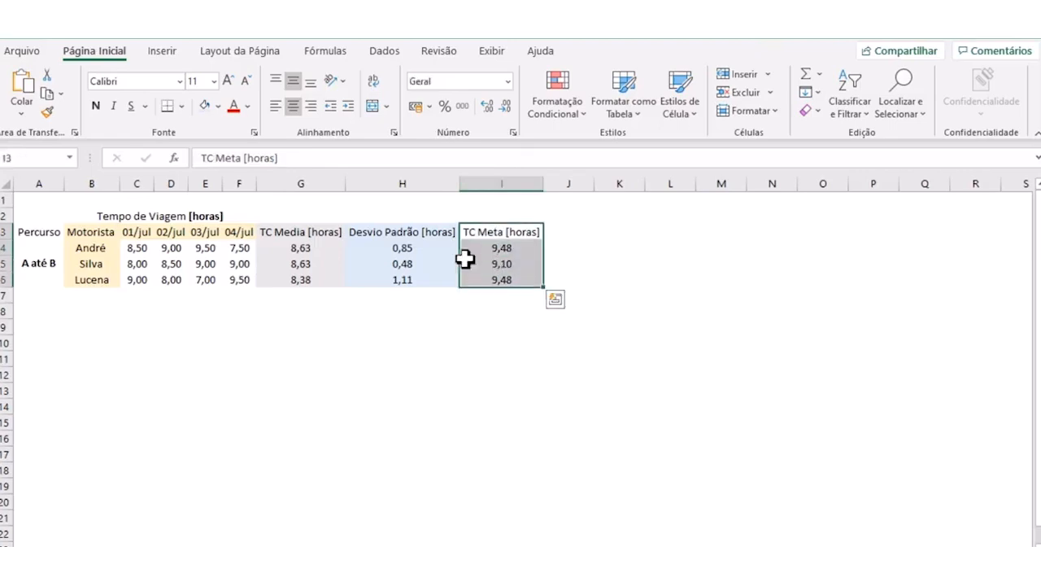
click(218, 107)
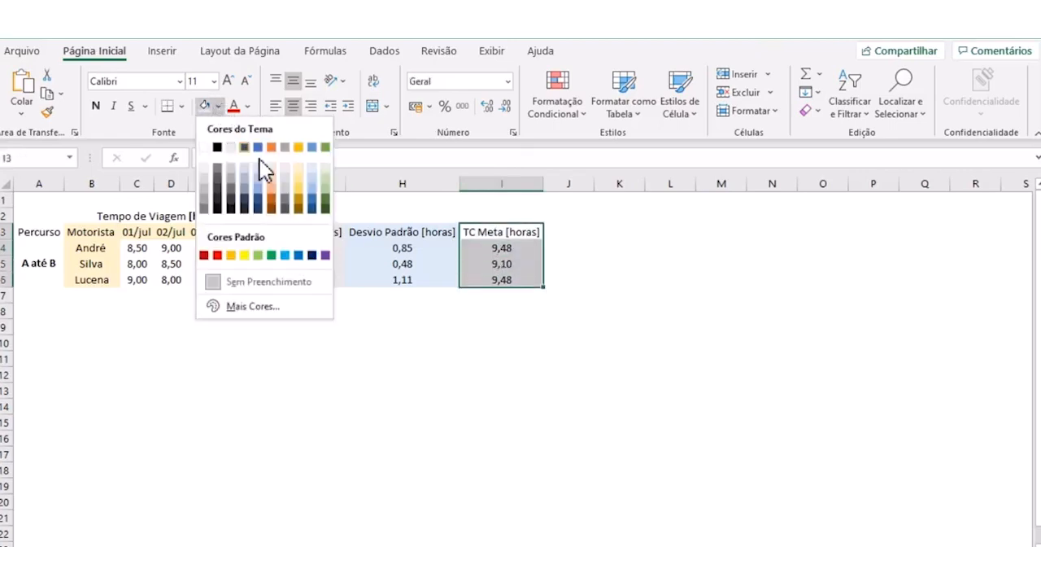
click(327, 181)
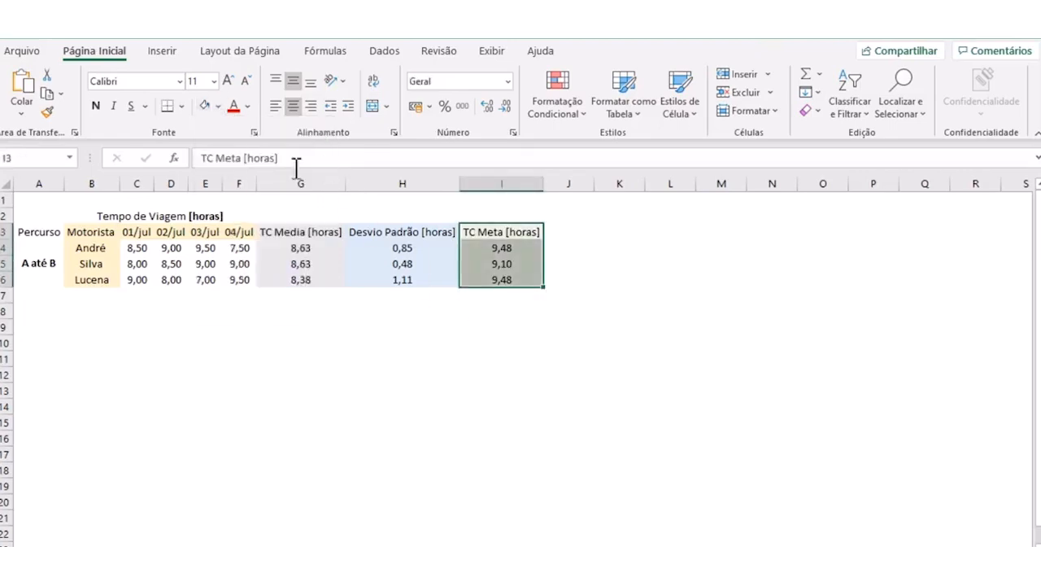
click(95, 106)
click(462, 329)
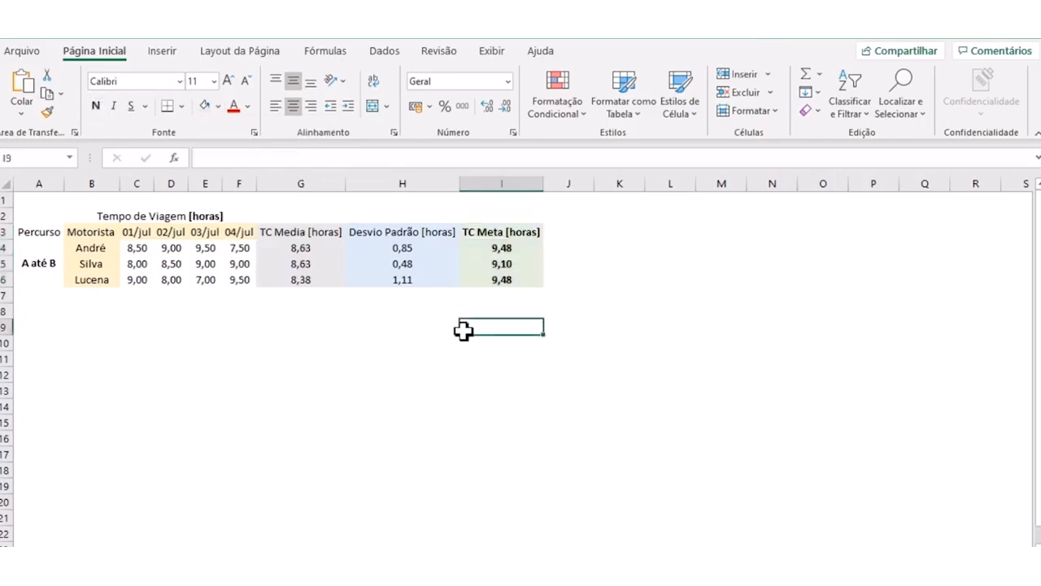
click(521, 313)
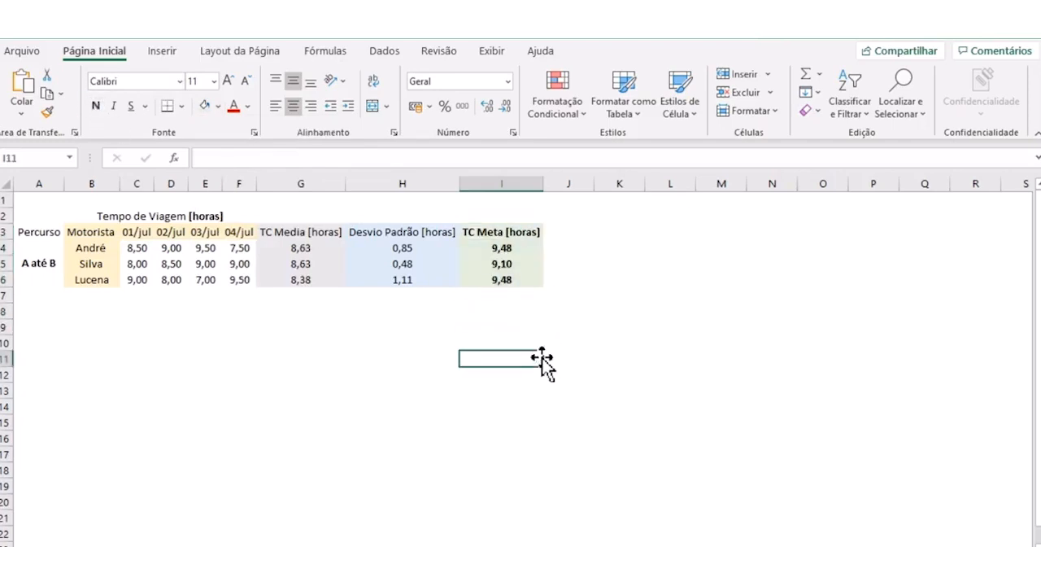
- Examine each driver's target time in the TC Meta [horas] column
click(81, 247)
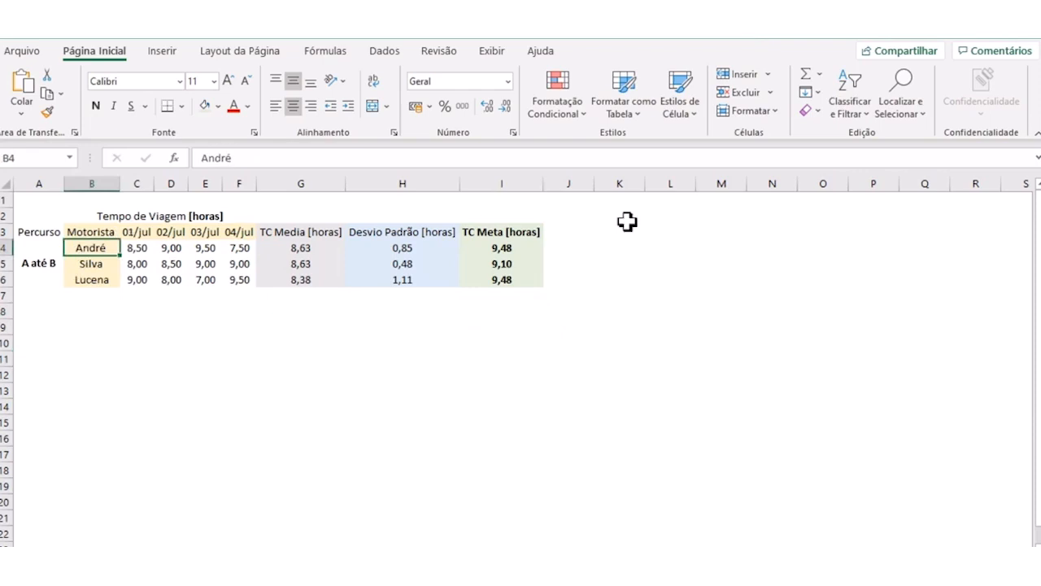
click(508, 247)
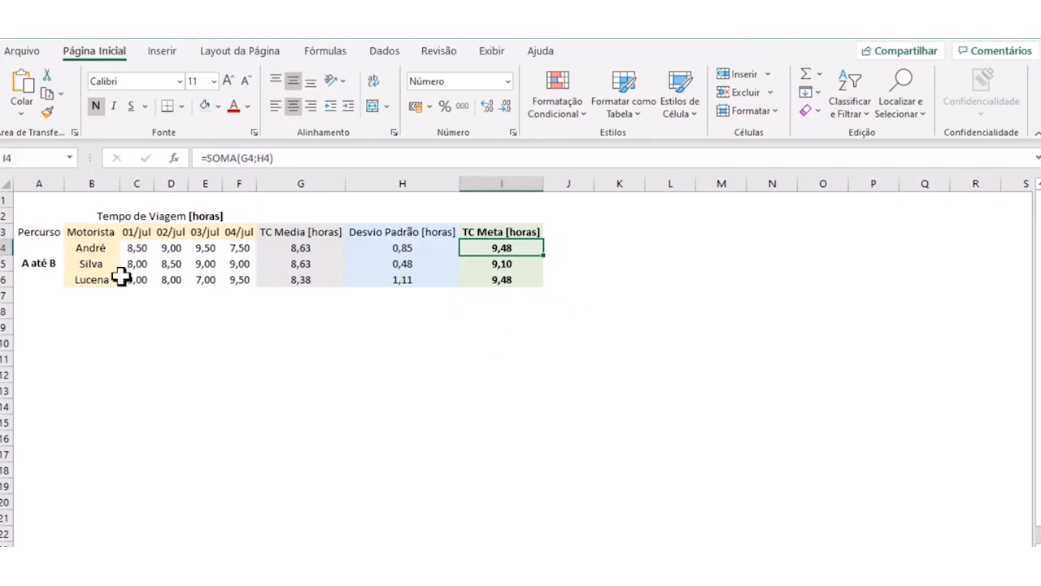
click(96, 267)
click(477, 264)
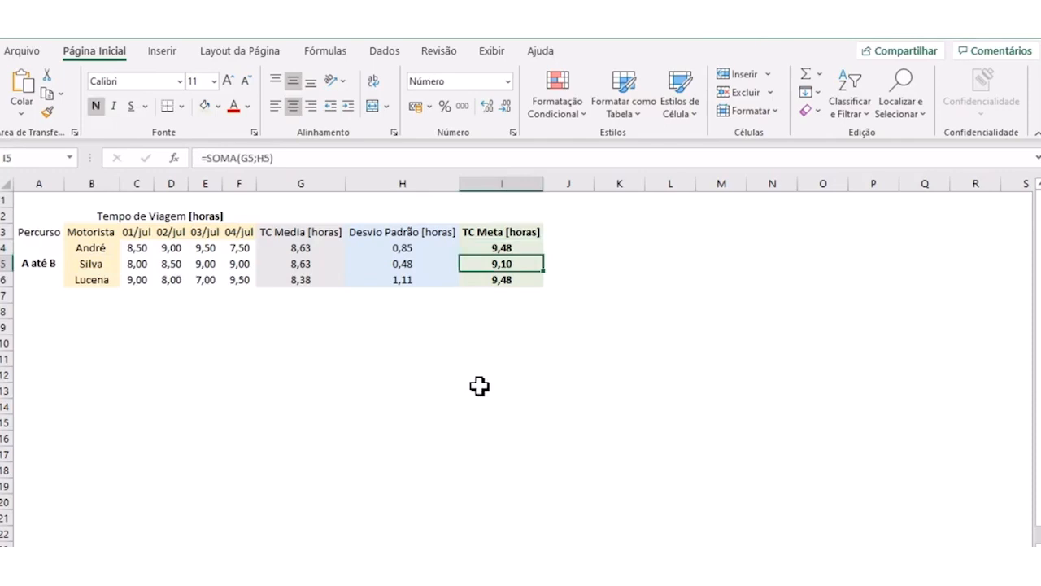
click(105, 282)
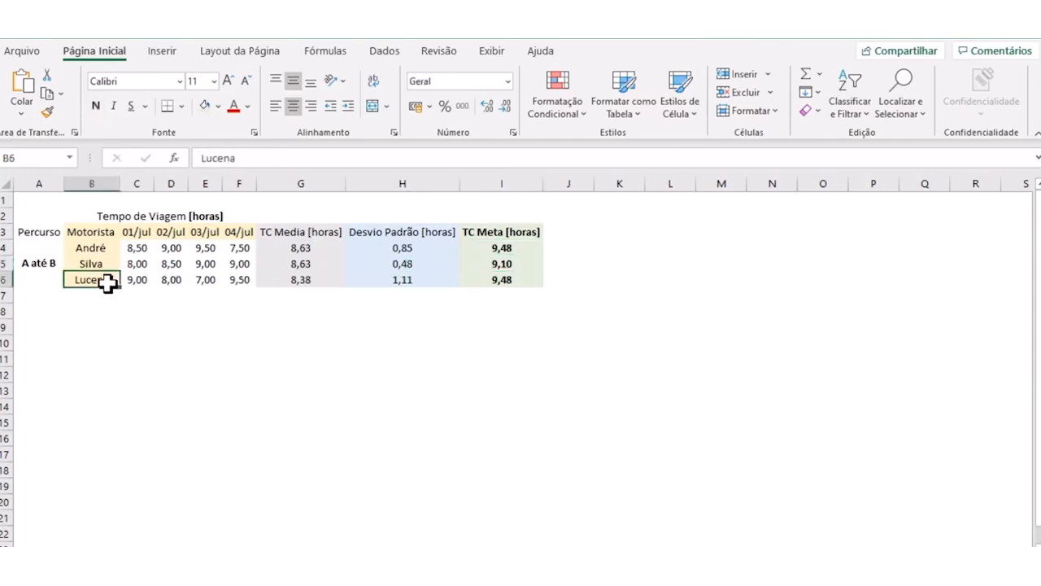
click(499, 280)
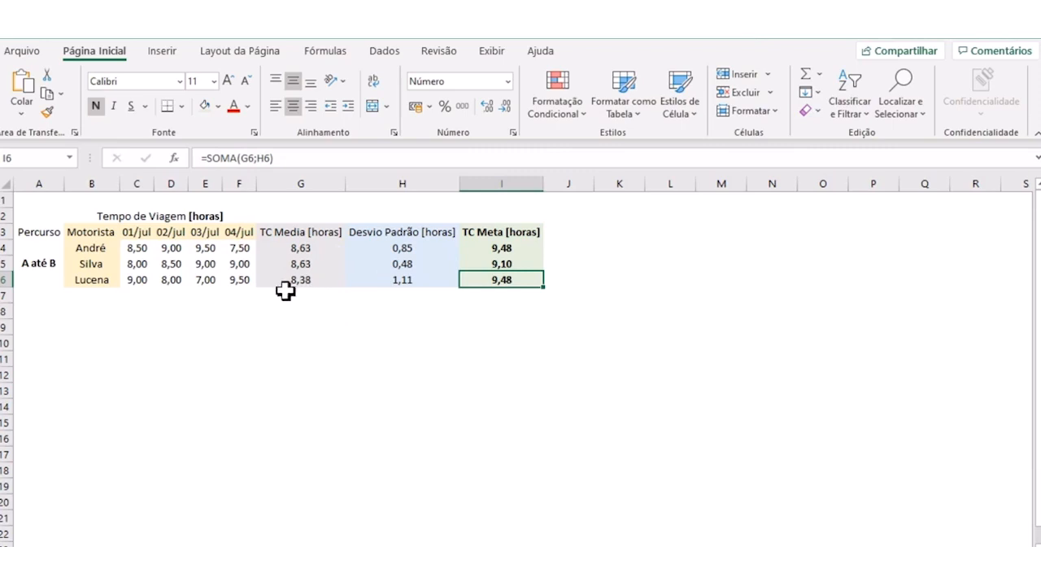
click(103, 246)
click(100, 264)
- Set the second driver's travel time for 01/jul in cell C5 to 7
click(127, 263)
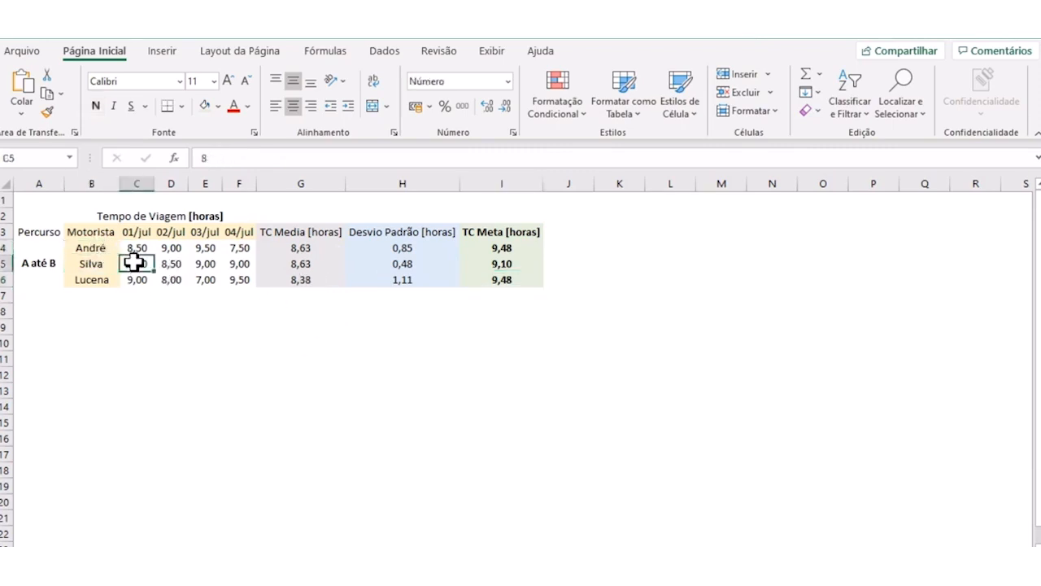
text(7)
key(Tab)
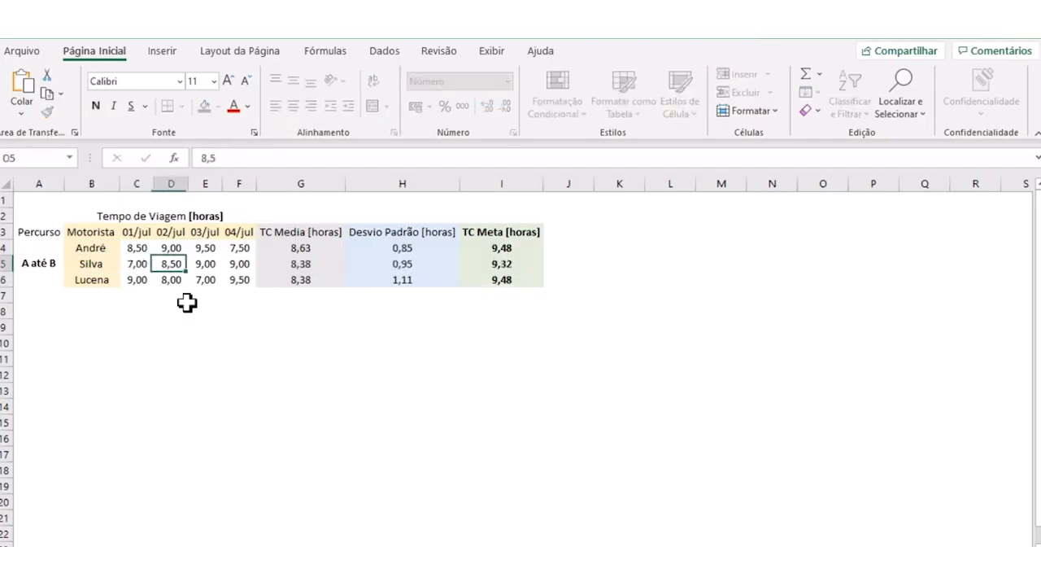
- Set the second driver's travel times for 02/jul, 03/jul and 04/jul to 6,5, 5 and 4,5
text(6,5)
key(Tab)
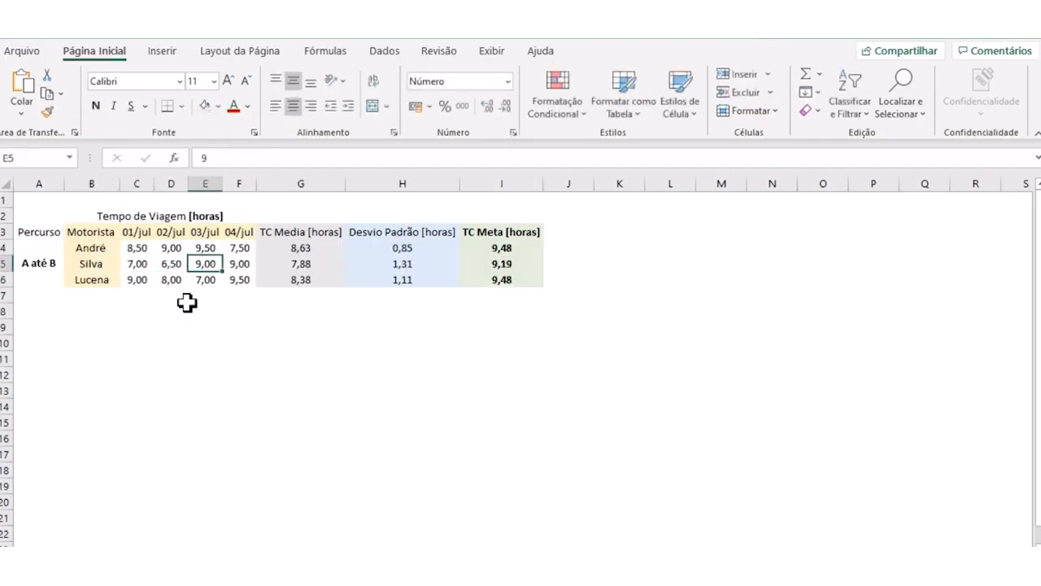
text(5,)
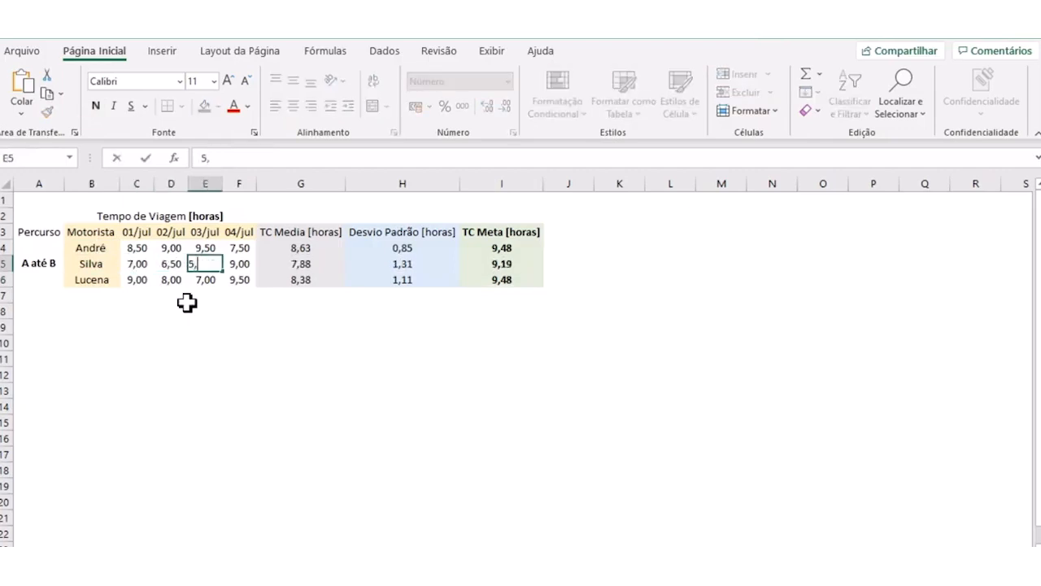
key(Tab)
text(4,5)
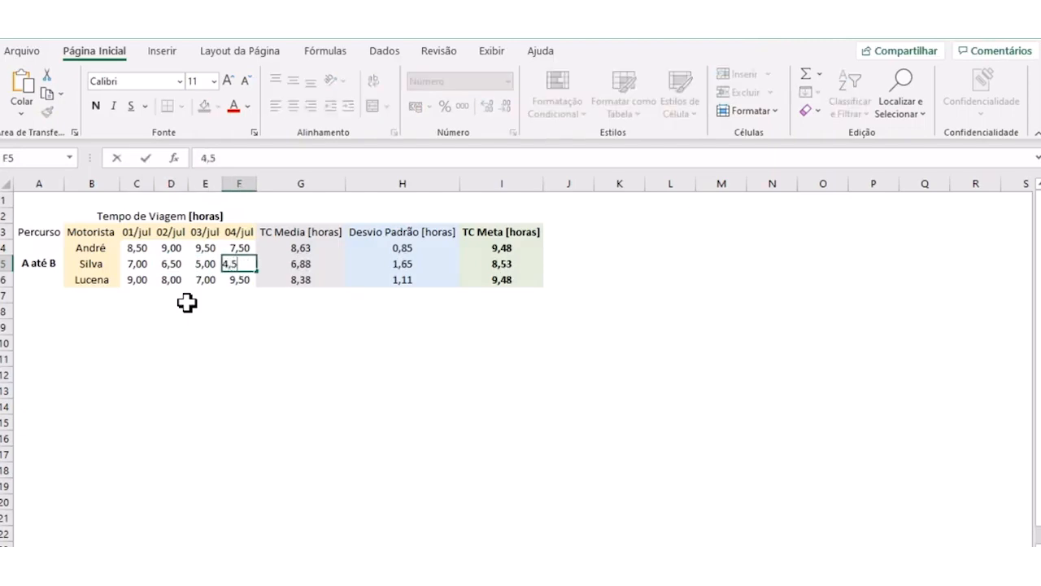
key(Return)
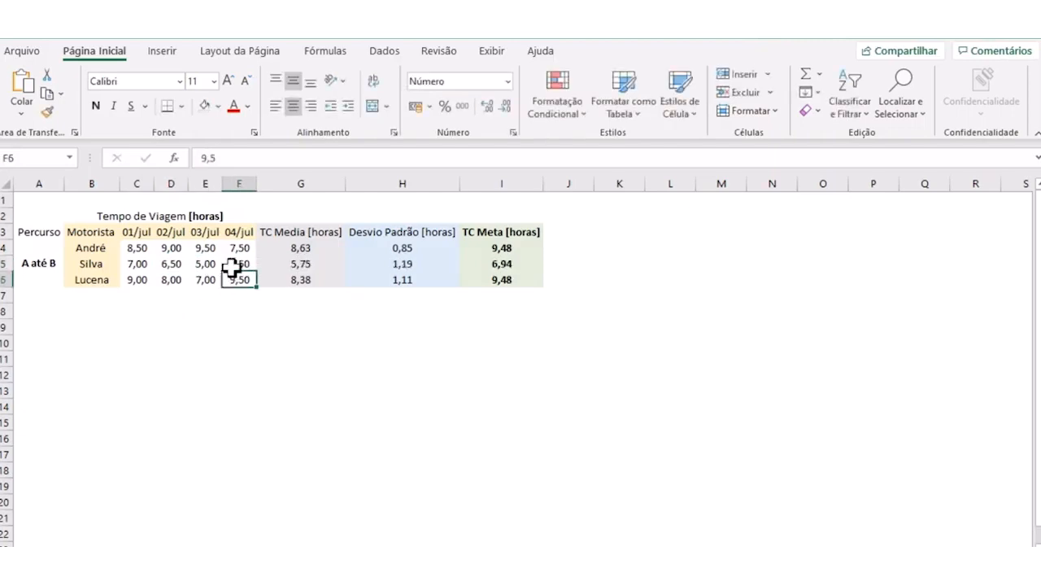
- Examine the second driver's travel times, average, standard deviation and target time, comparing them with the first driver's row
drag(91, 264, 244, 264)
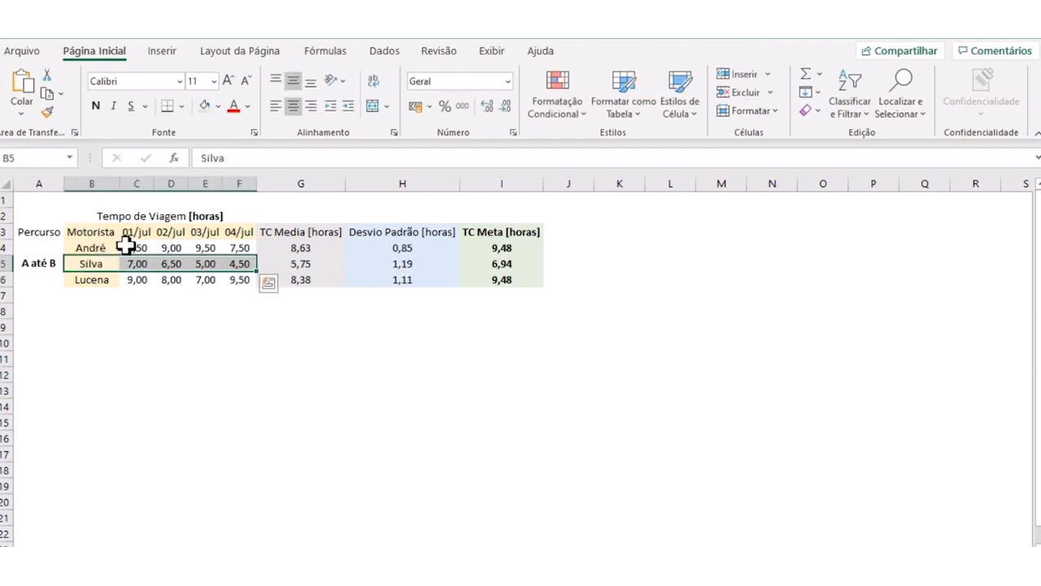
click(301, 265)
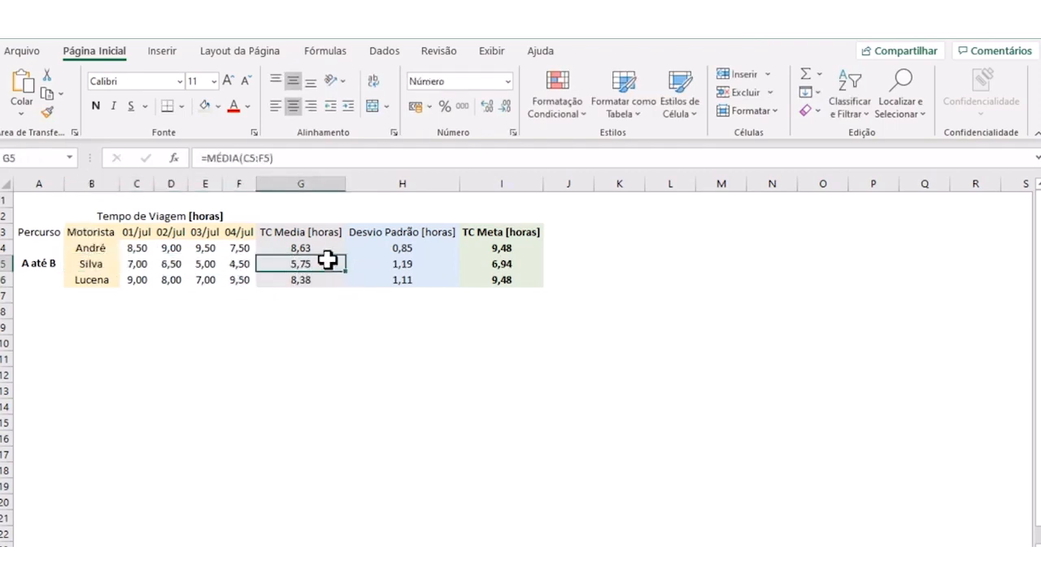
click(506, 277)
click(507, 262)
drag(314, 266, 482, 265)
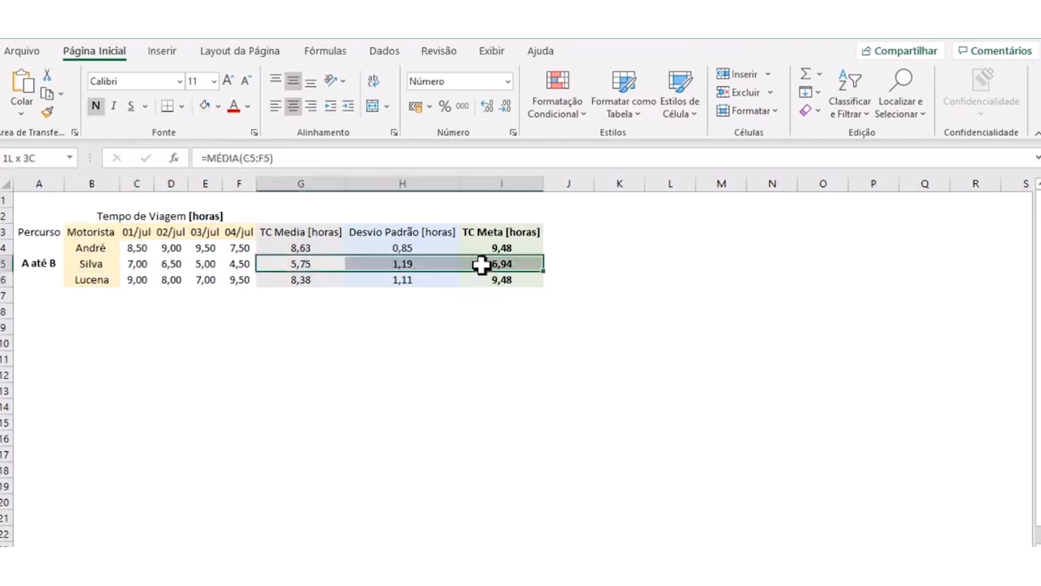
click(608, 262)
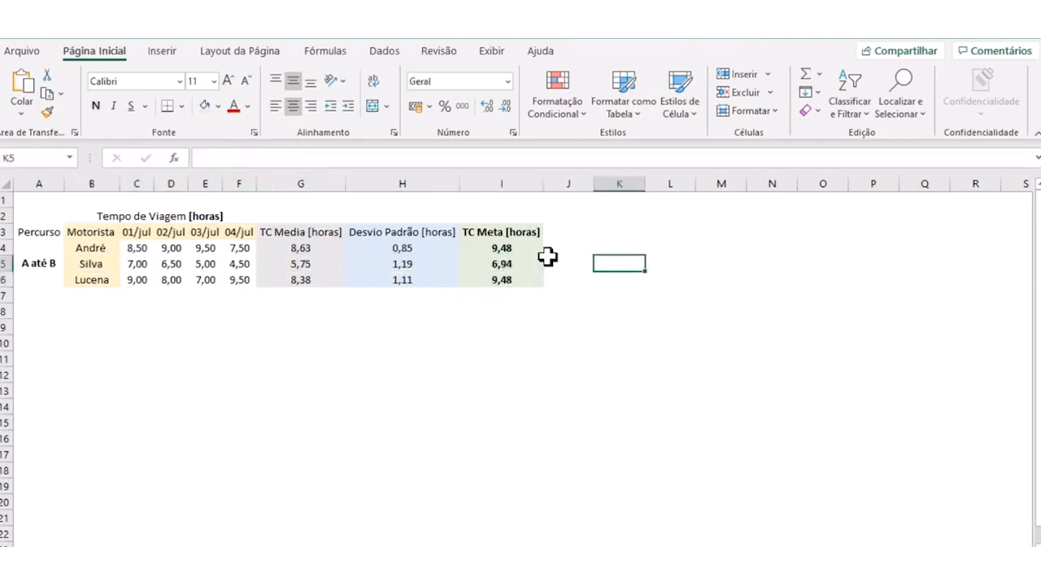
click(297, 249)
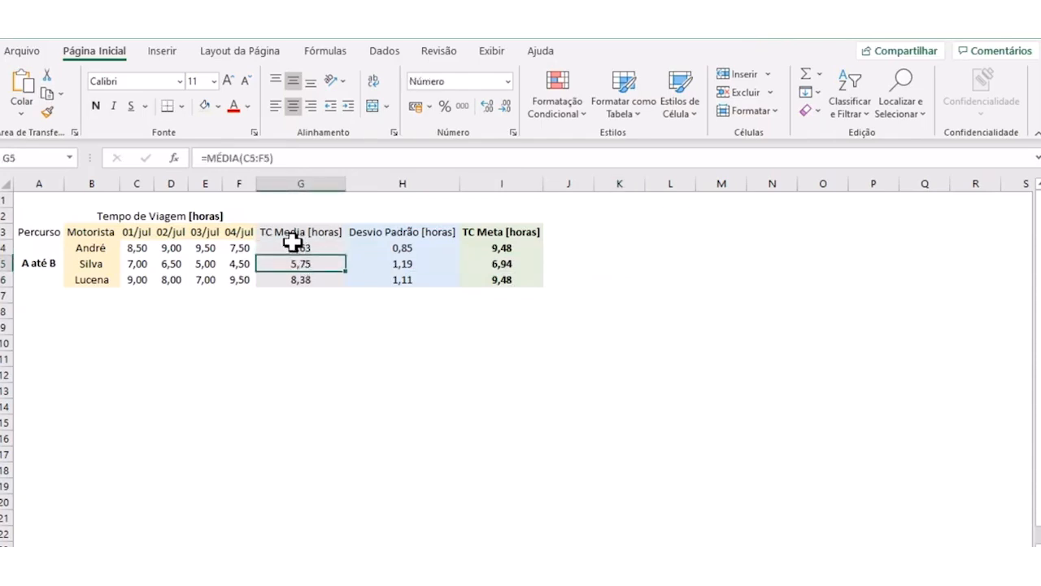
click(94, 262)
click(97, 249)
click(98, 264)
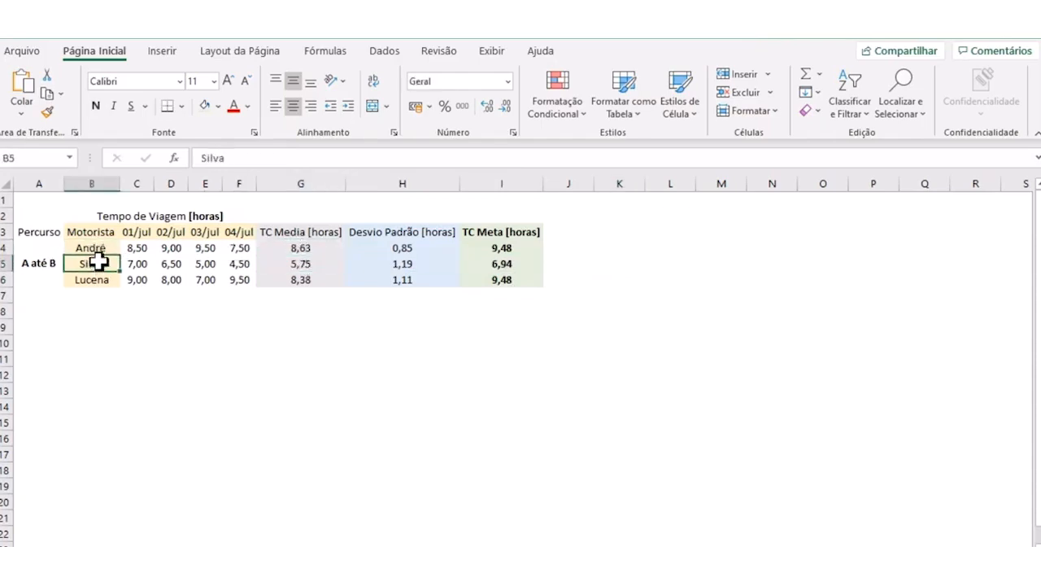
click(281, 247)
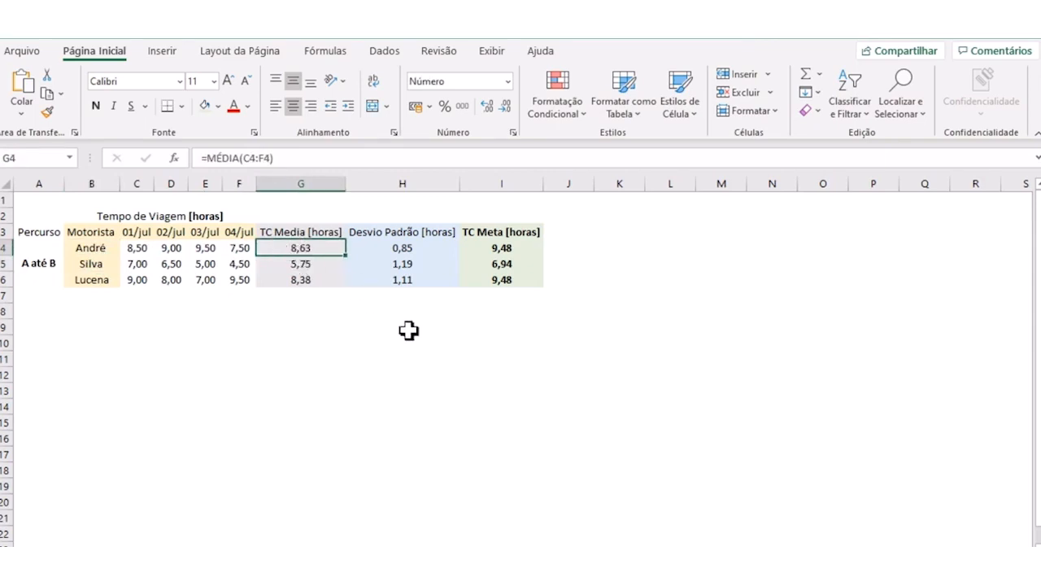
click(476, 295)
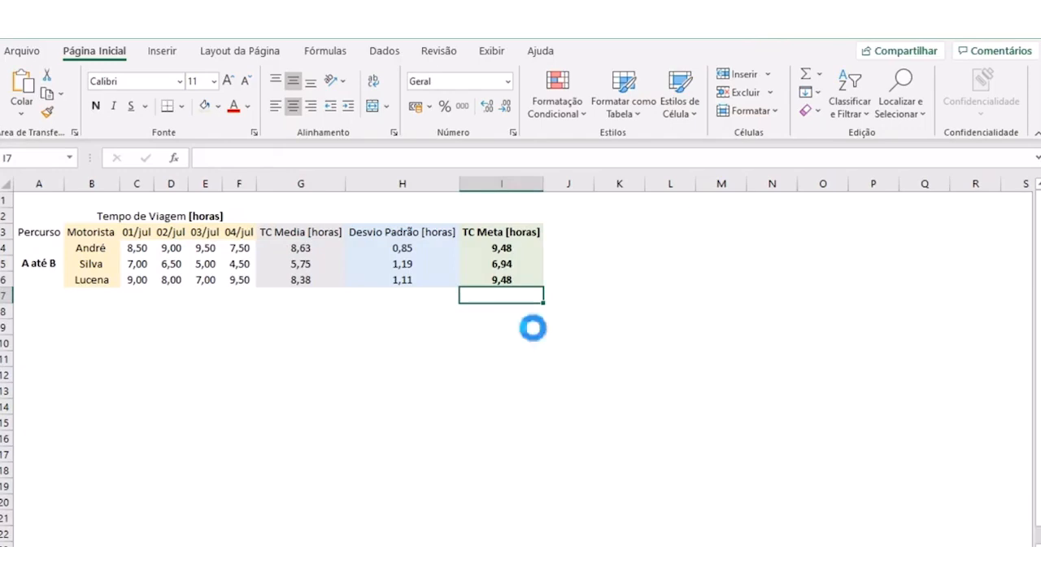
scroll(532, 327, up, 2)
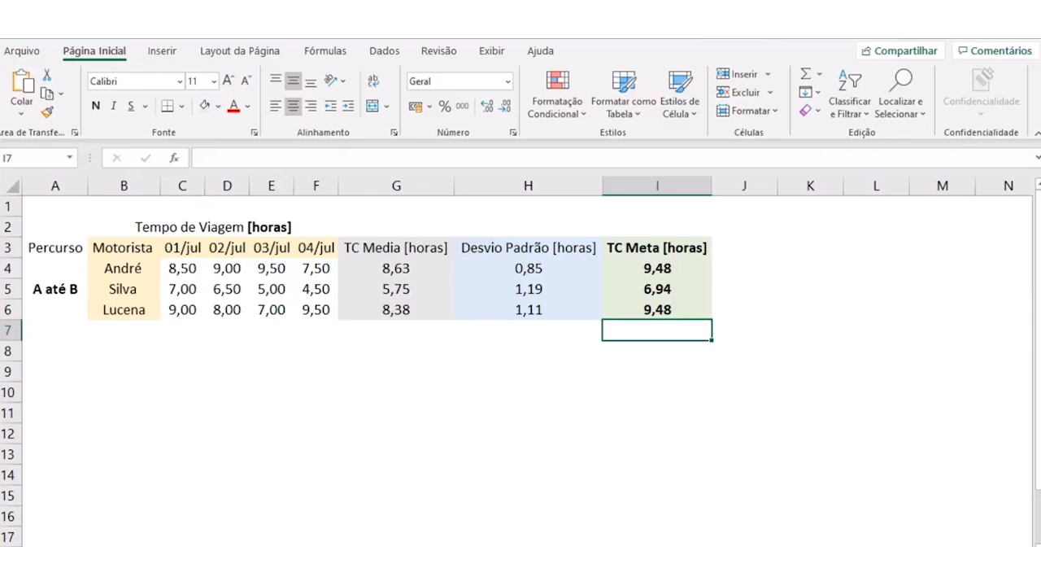
click(351, 387)
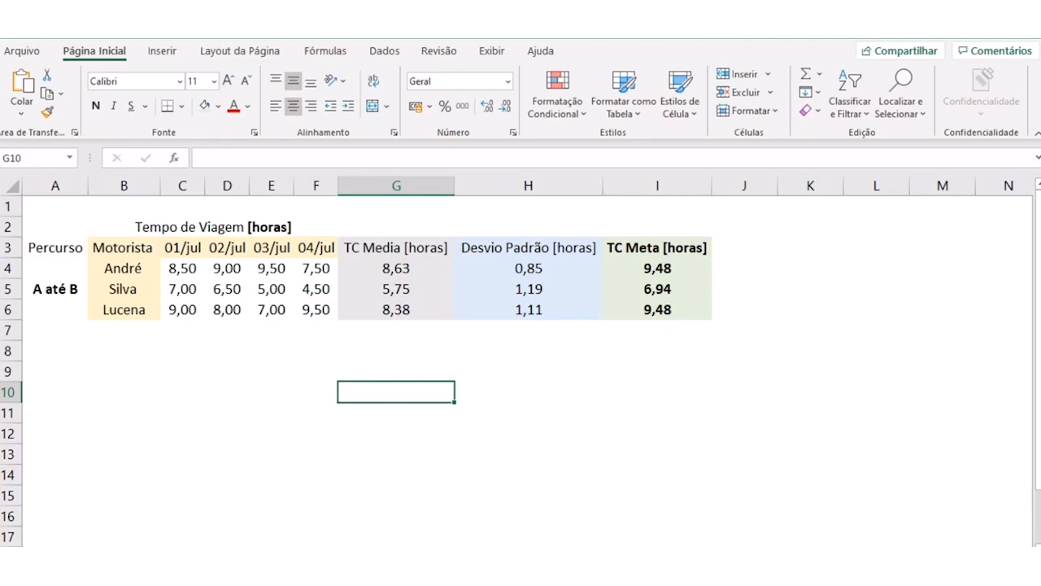
click(207, 390)
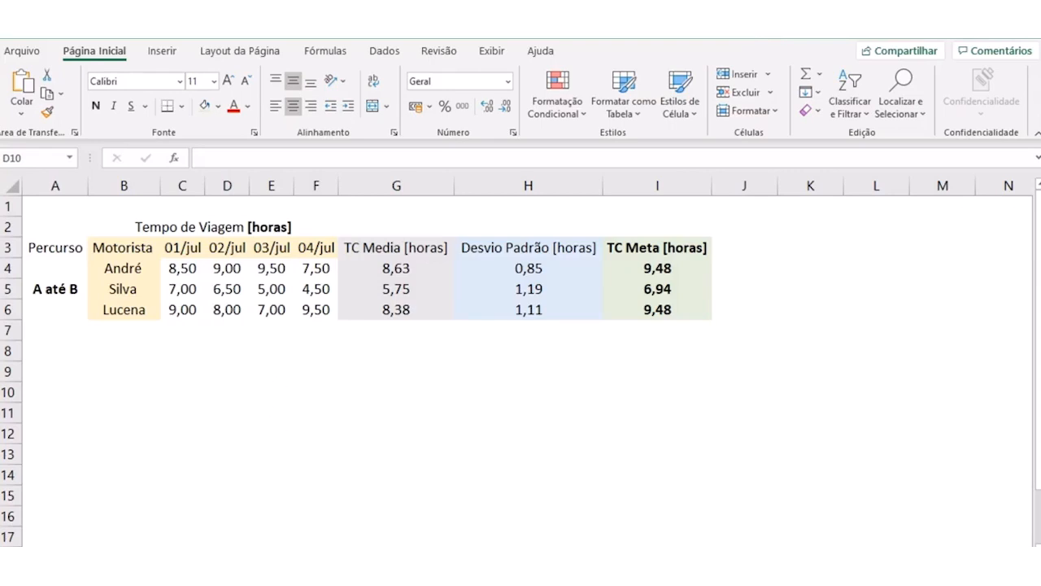
click(313, 366)
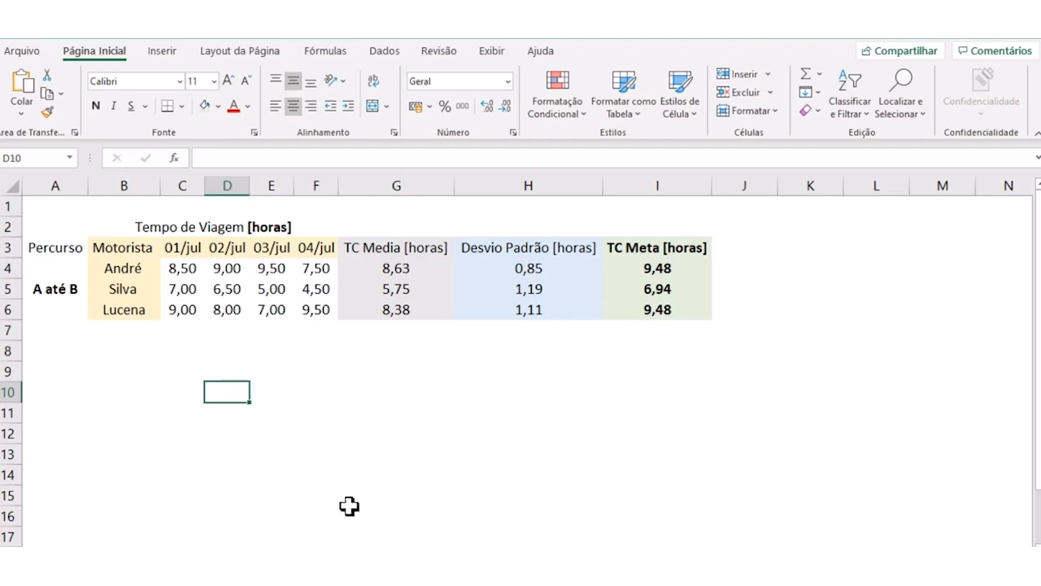
click(262, 370)
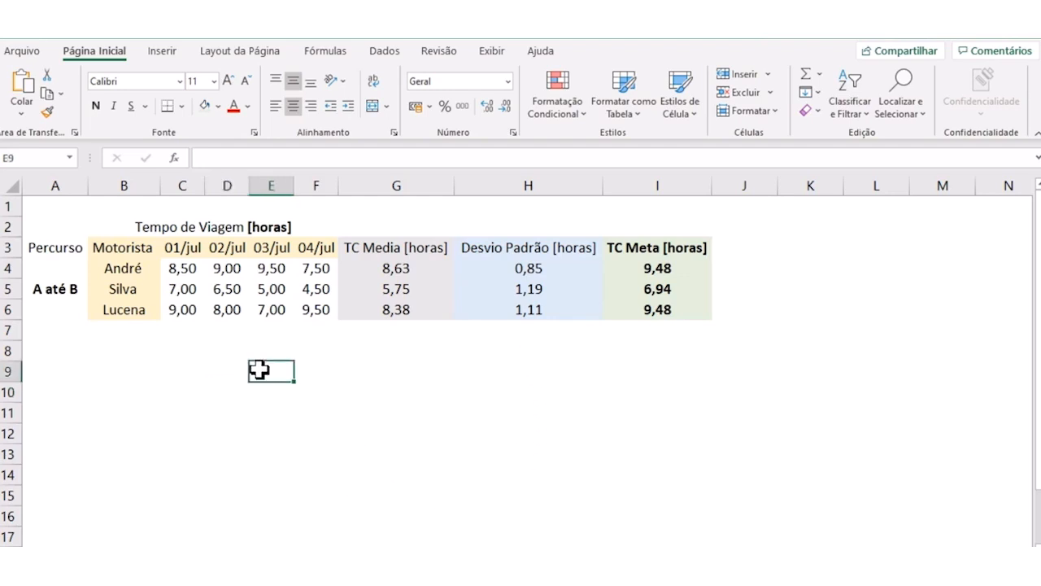
click(279, 432)
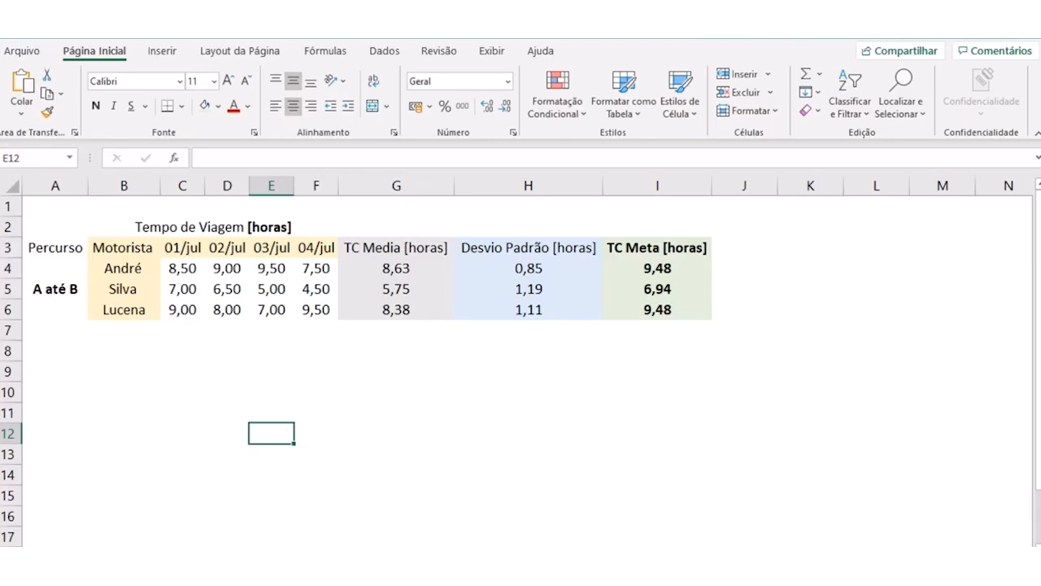
- Open a blank worksheet and hide its gridlines
click(305, 561)
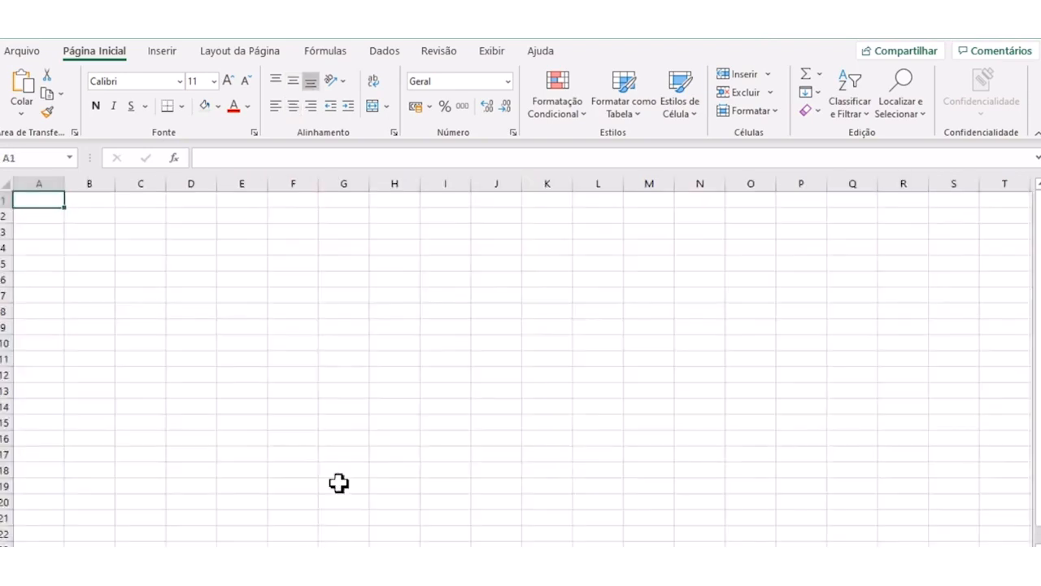
click(483, 56)
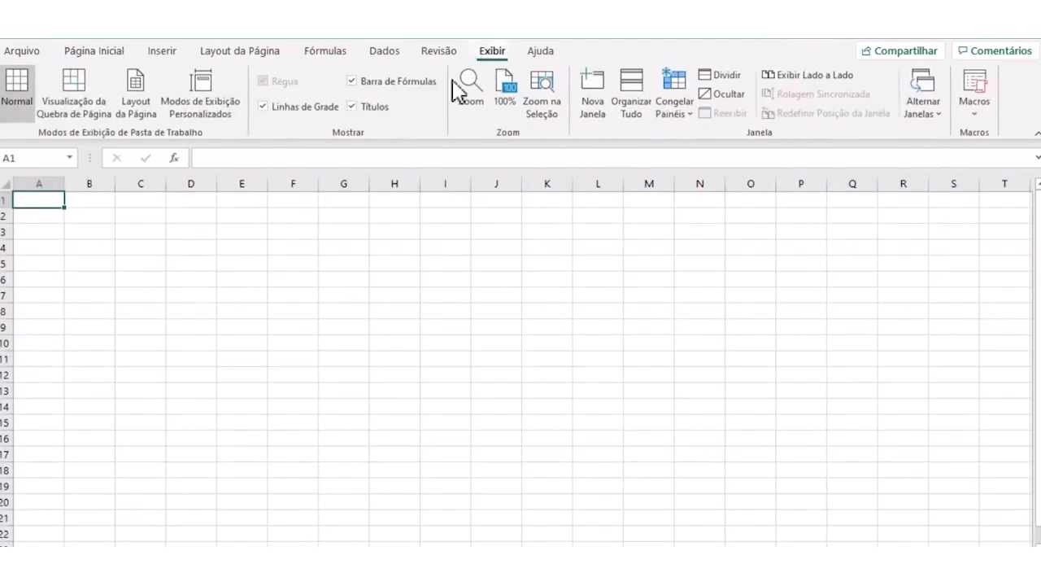
click(267, 106)
click(89, 262)
click(46, 204)
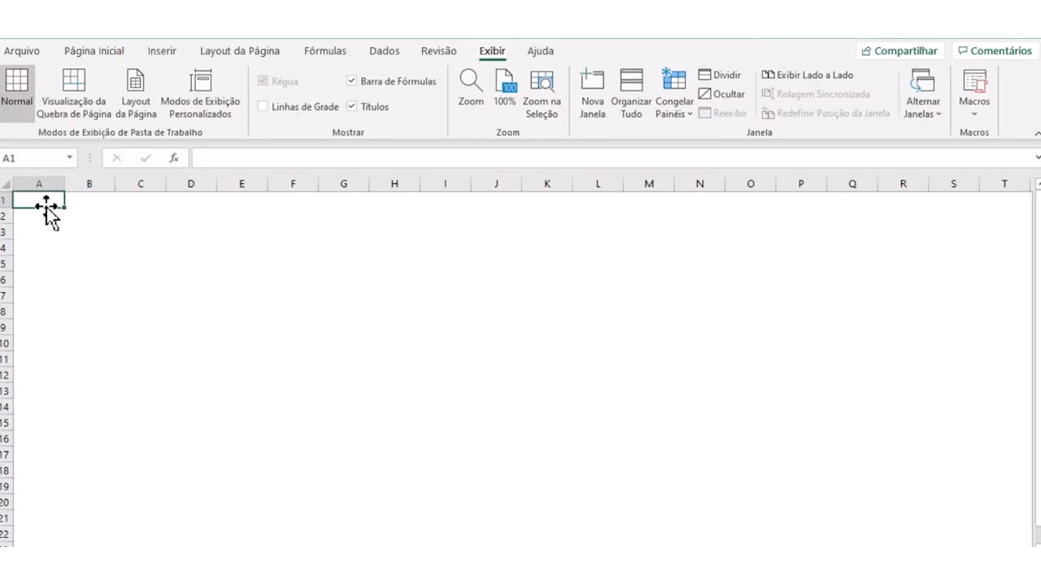
- Enter the title "Geladeira" in cell A1 and widen column A slightly to fit it
click(78, 309)
click(50, 200)
text(Geladeira)
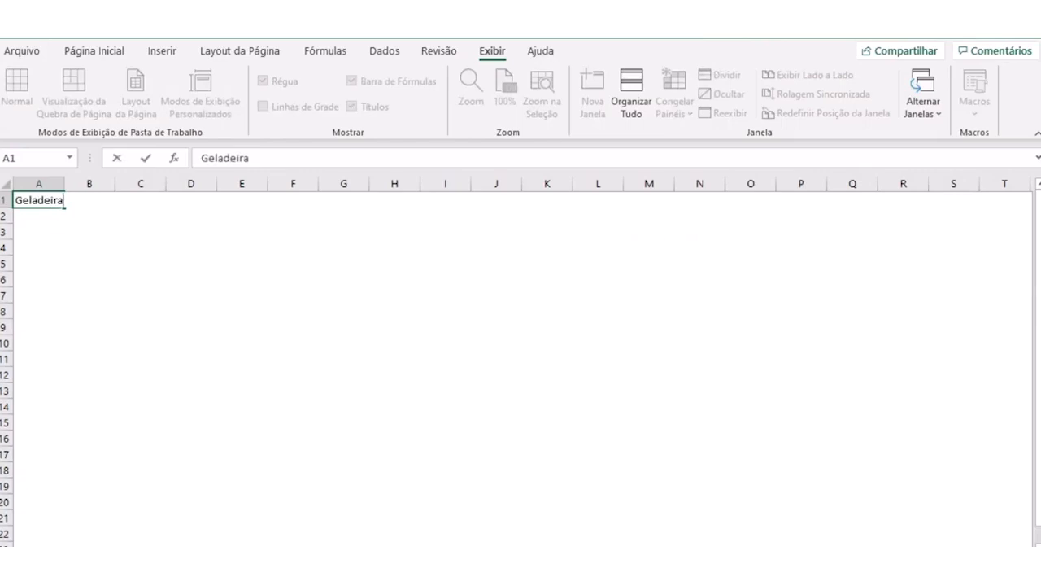
key(Return)
click(89, 247)
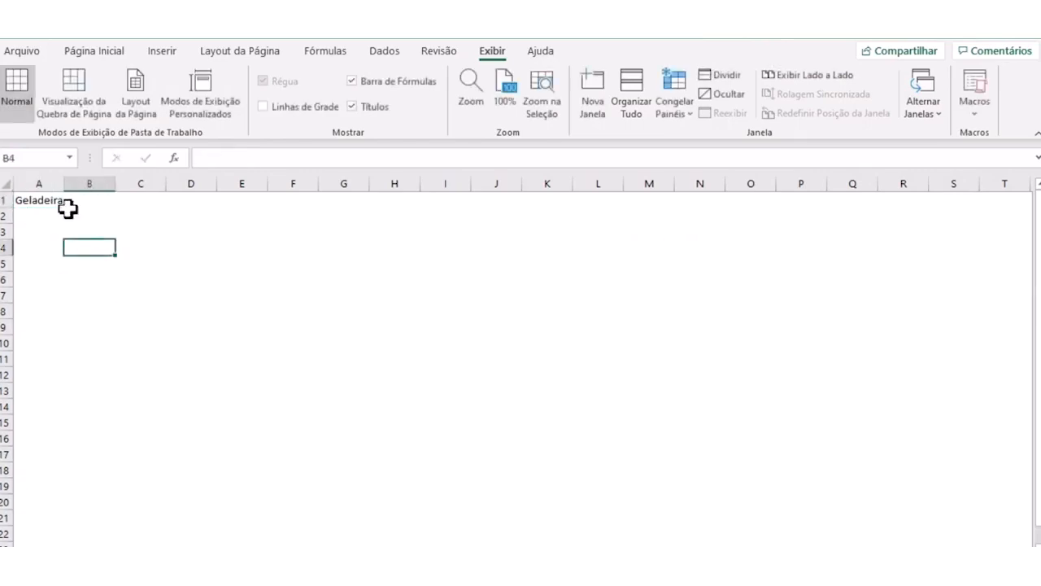
drag(65, 185, 67, 185)
click(77, 312)
click(58, 203)
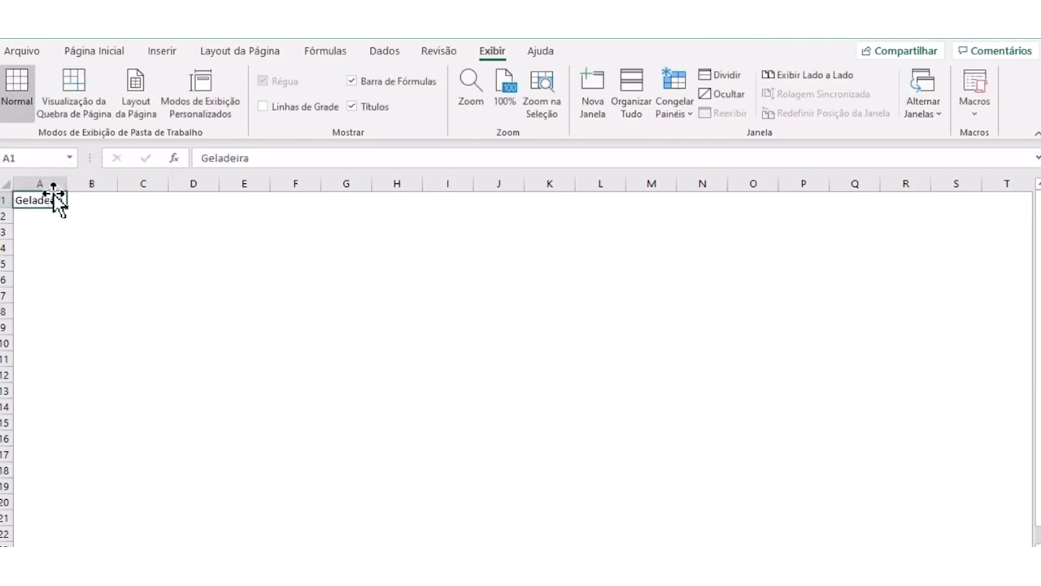
click(87, 258)
click(55, 201)
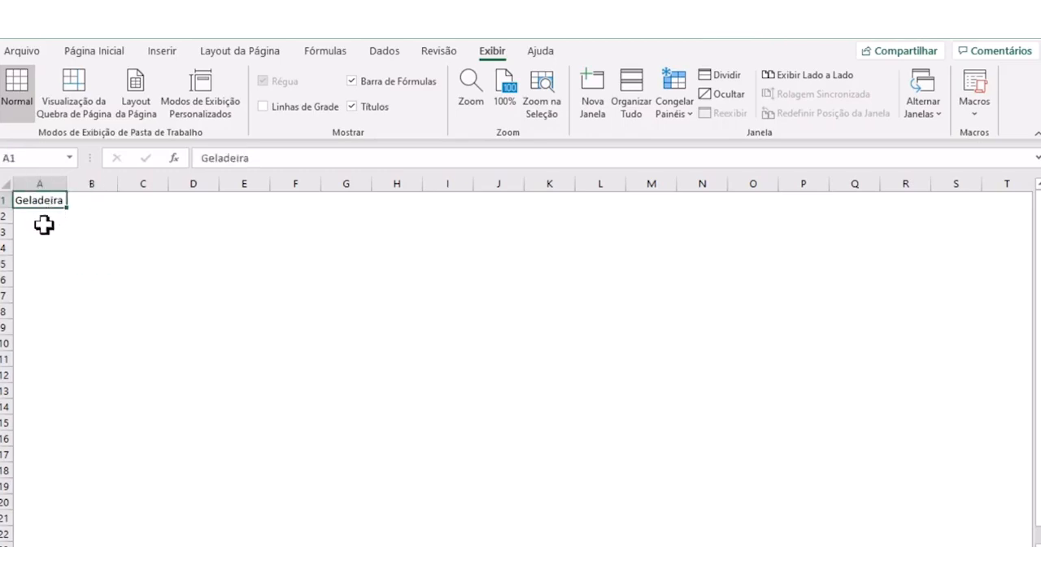
- Enter the headers "altura", "largura" and "profundidade" in cells A3 to C3
click(43, 231)
text(altura)
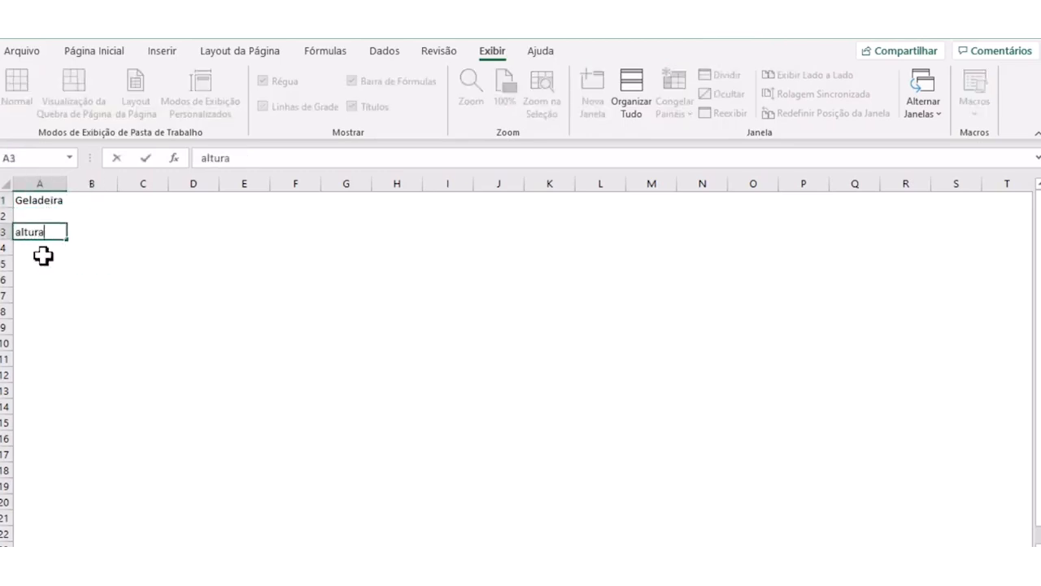
key(Tab)
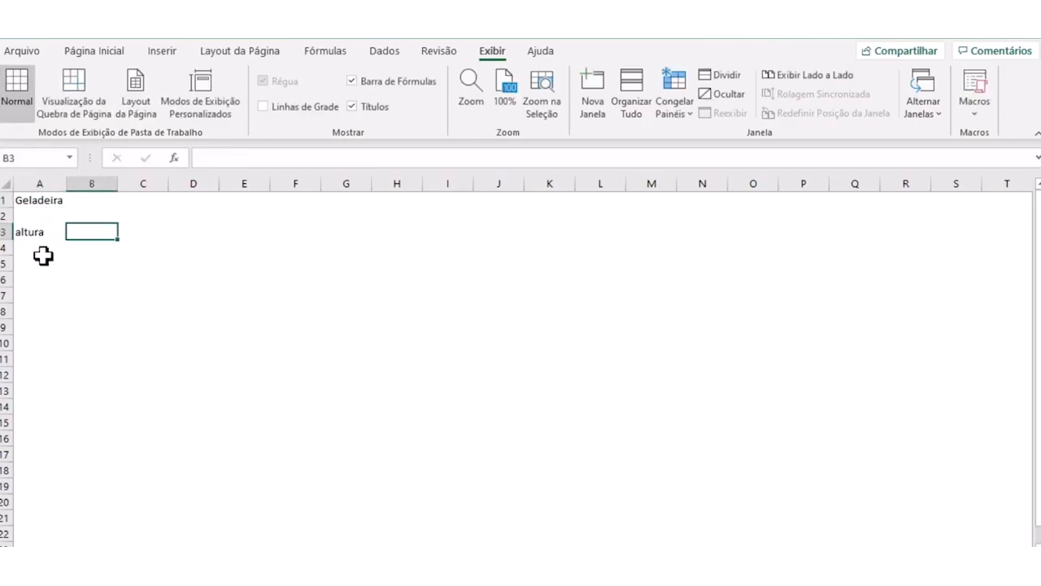
text(largura)
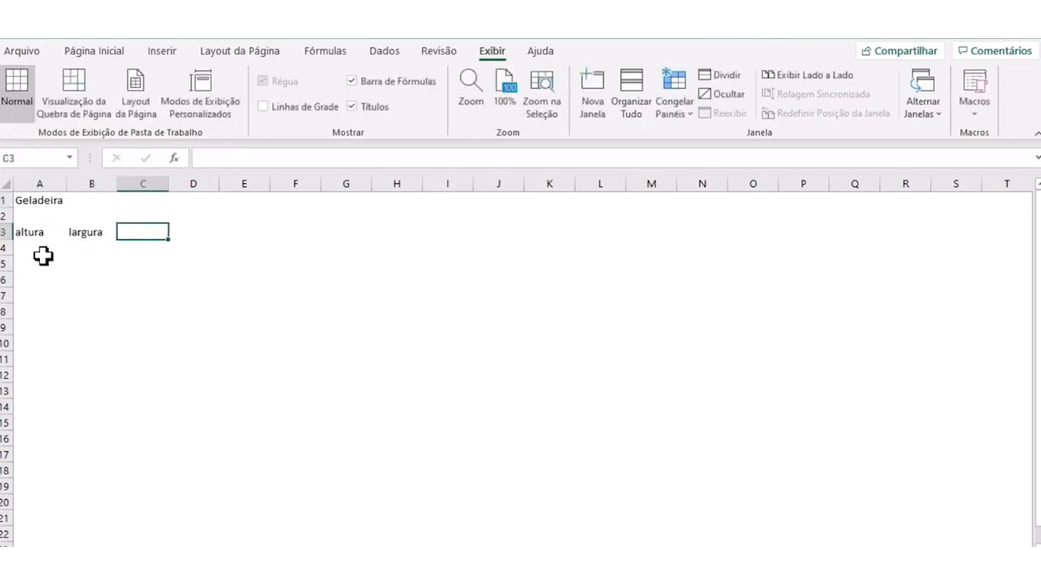
text(pr)
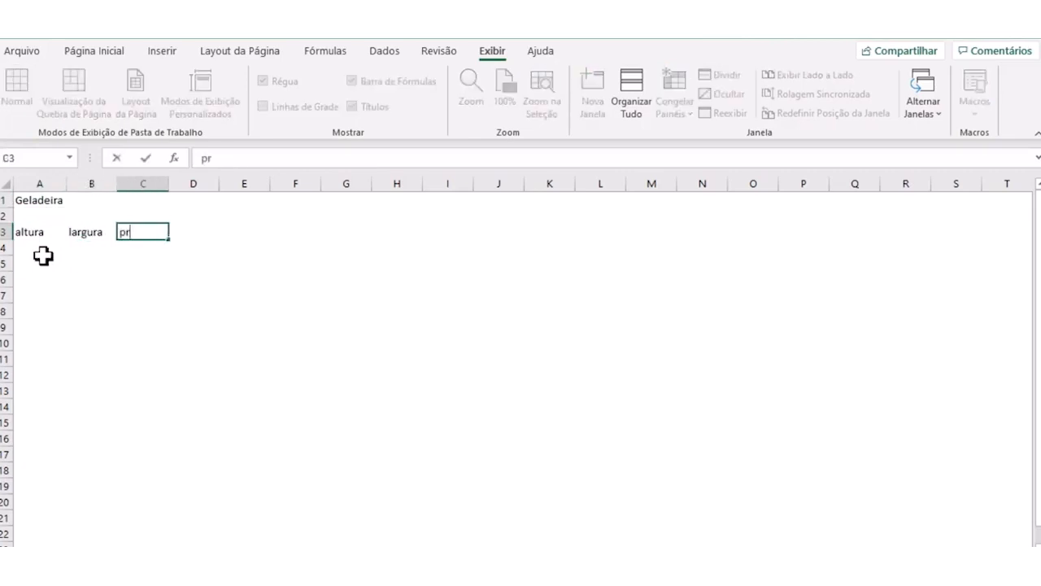
text(ofundidade)
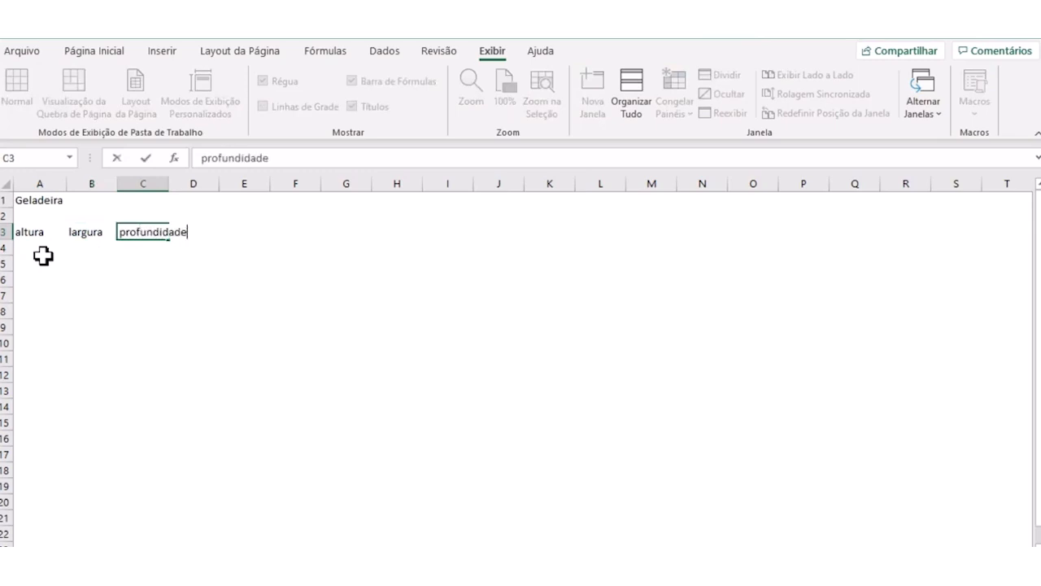
key(Return)
key(Up)
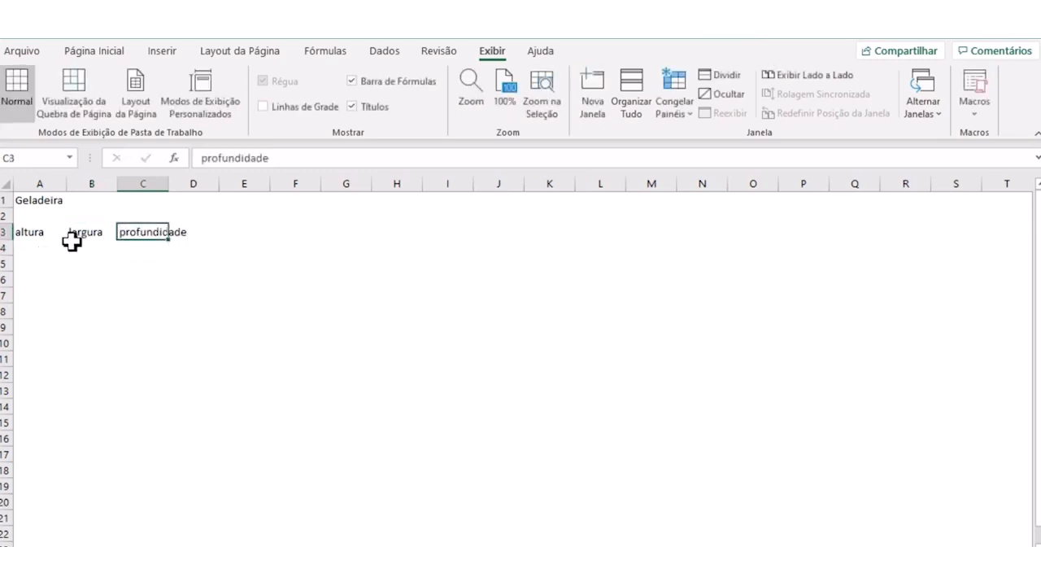
- Make the "Geladeira" title in cell A1 bold
click(29, 200)
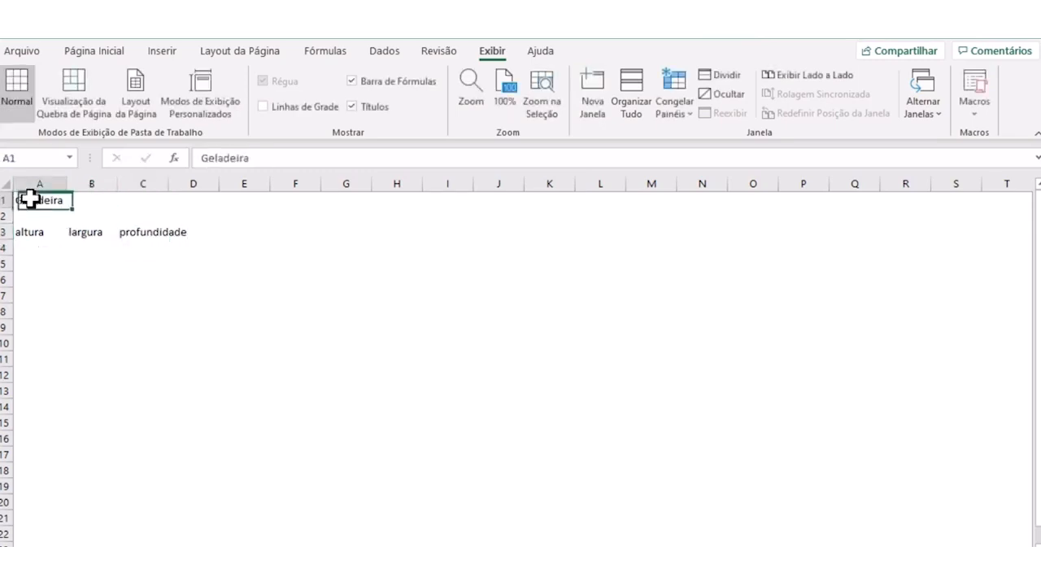
click(77, 52)
click(96, 107)
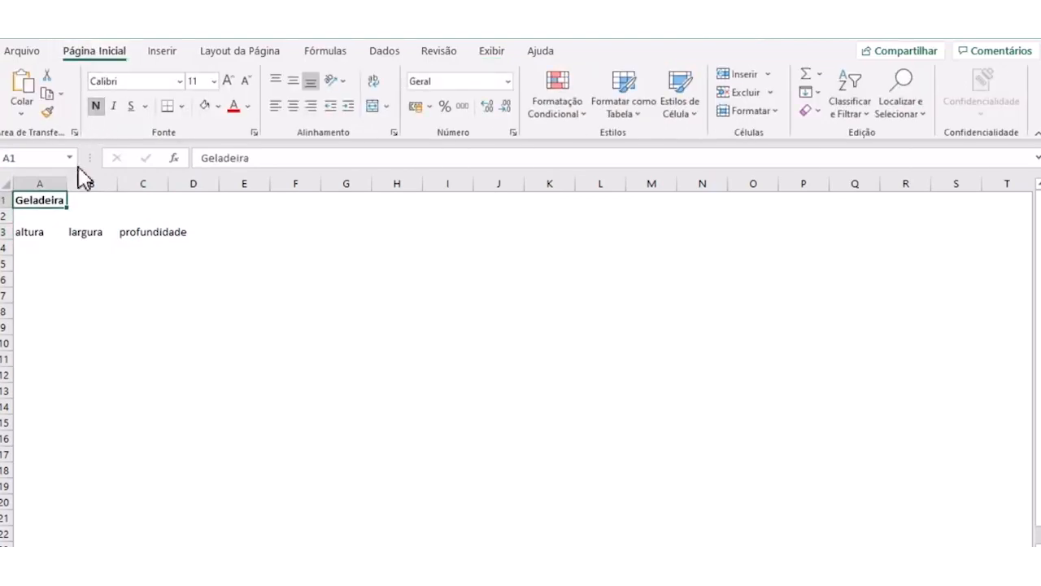
- Delete the empty row 2 between the title and the dimension headers
click(7, 215)
right_click(8, 215)
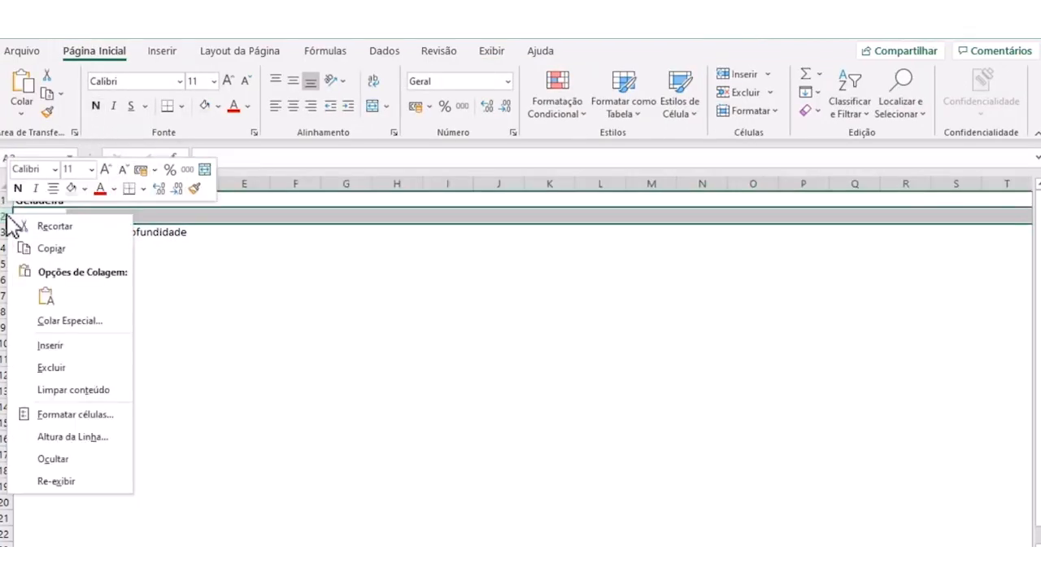
click(65, 363)
click(142, 327)
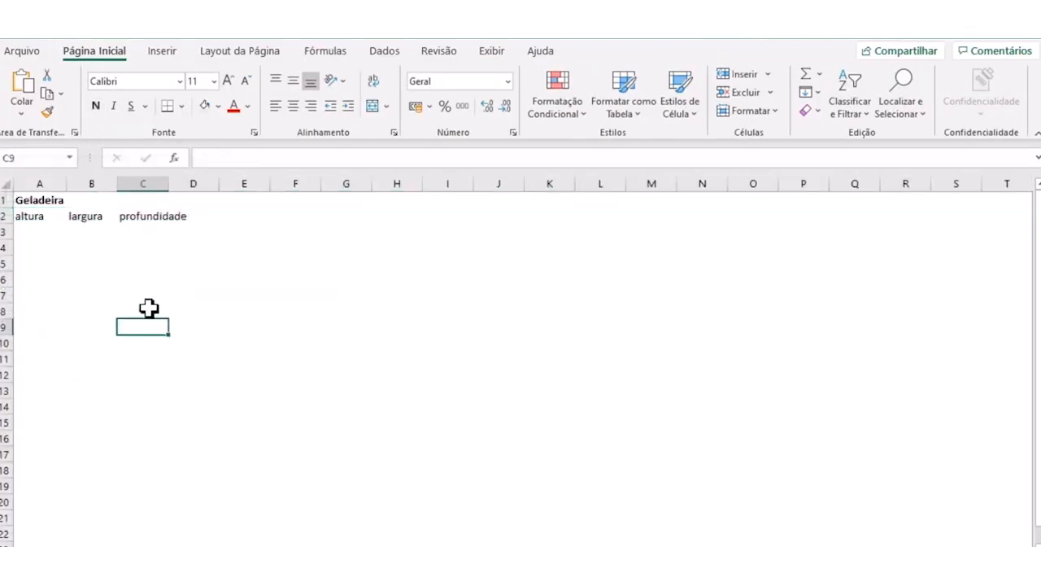
- Center all cells of the sheet horizontally and vertically, and fit column C to the "profundidade" header
click(13, 181)
click(293, 106)
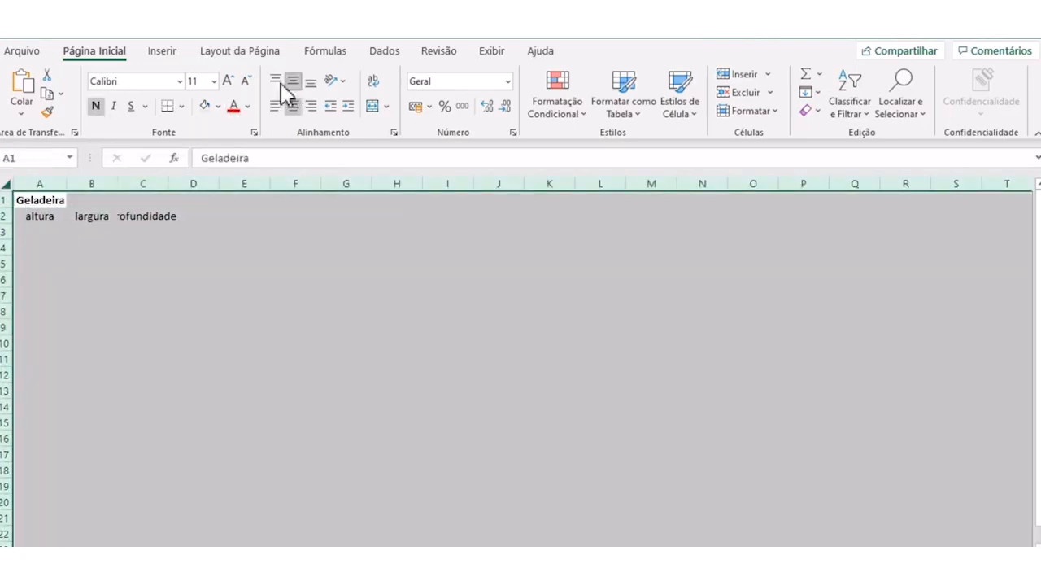
click(293, 81)
click(231, 260)
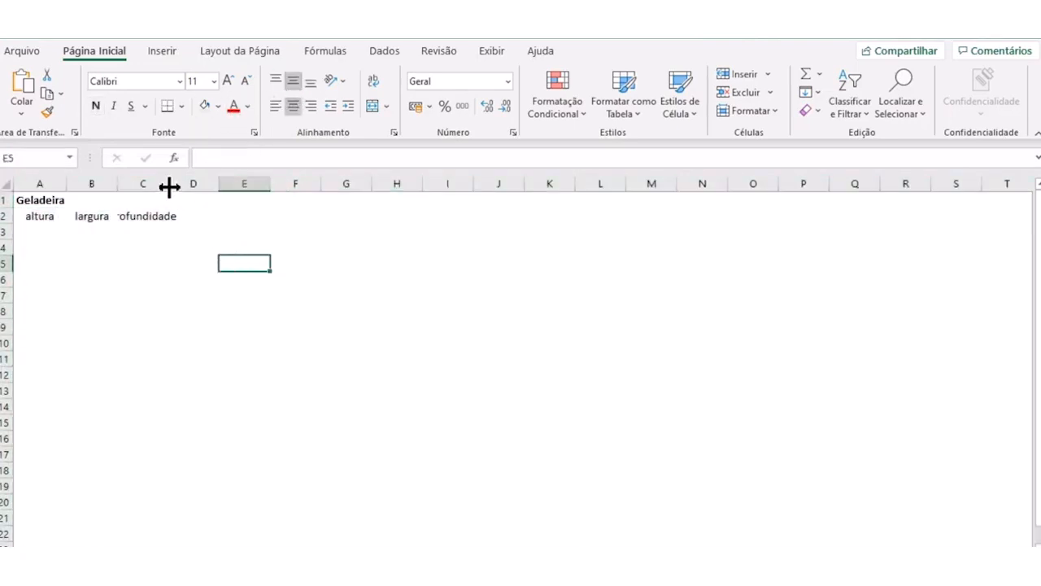
double_click(168, 184)
click(213, 269)
- Enter the header "Quantidade" in cell D2 and fit column D to it
click(215, 220)
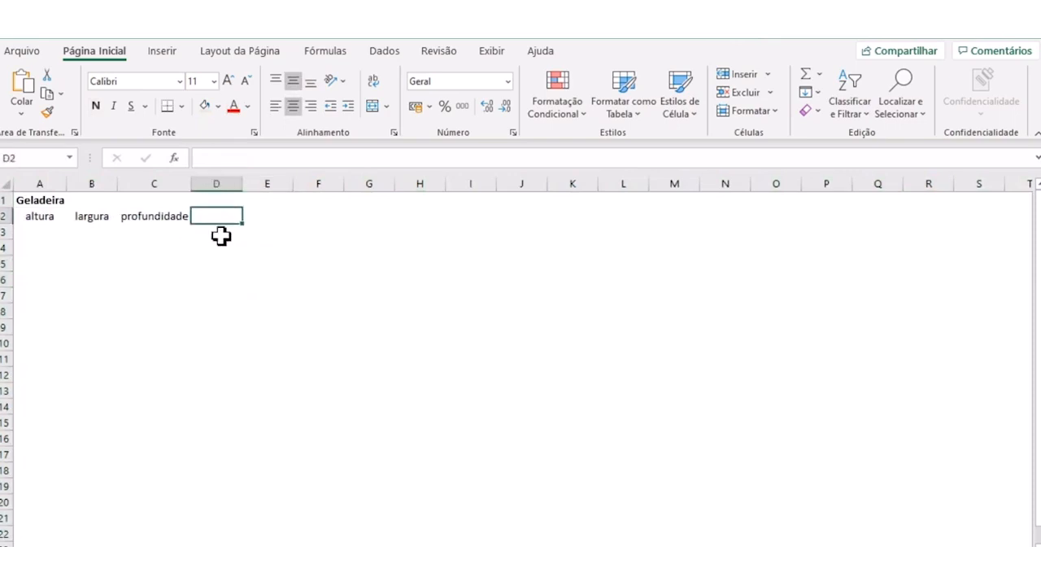
text(Quantidade)
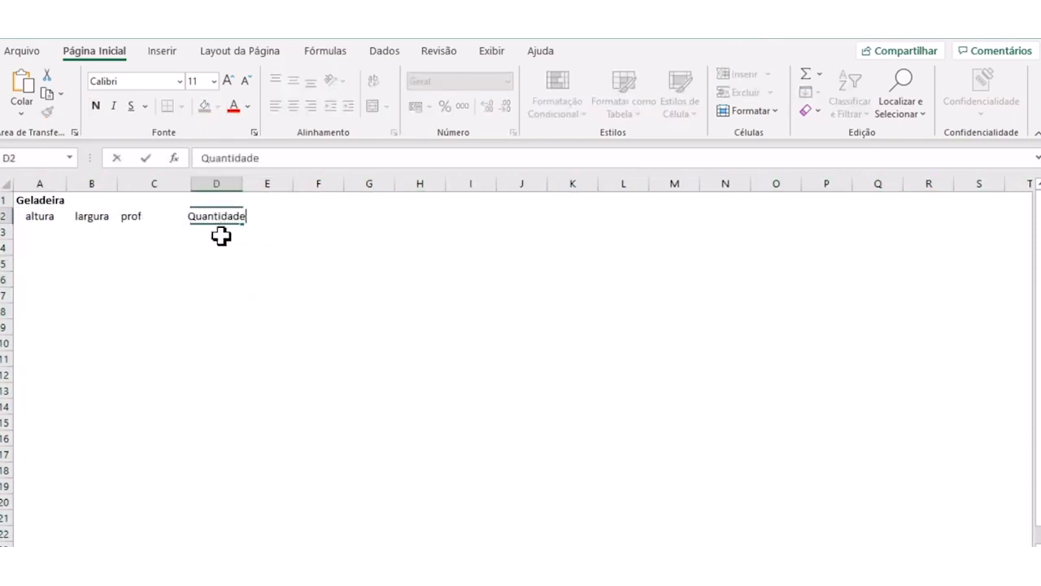
key(Return)
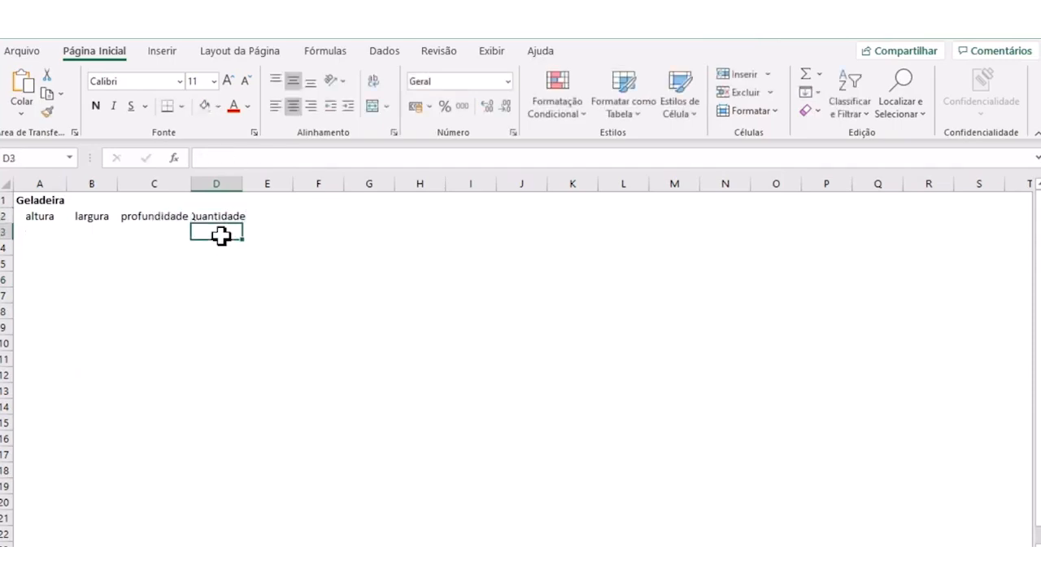
double_click(241, 183)
- Add the unit "[m]" after the "altura" header in cell A2
click(41, 217)
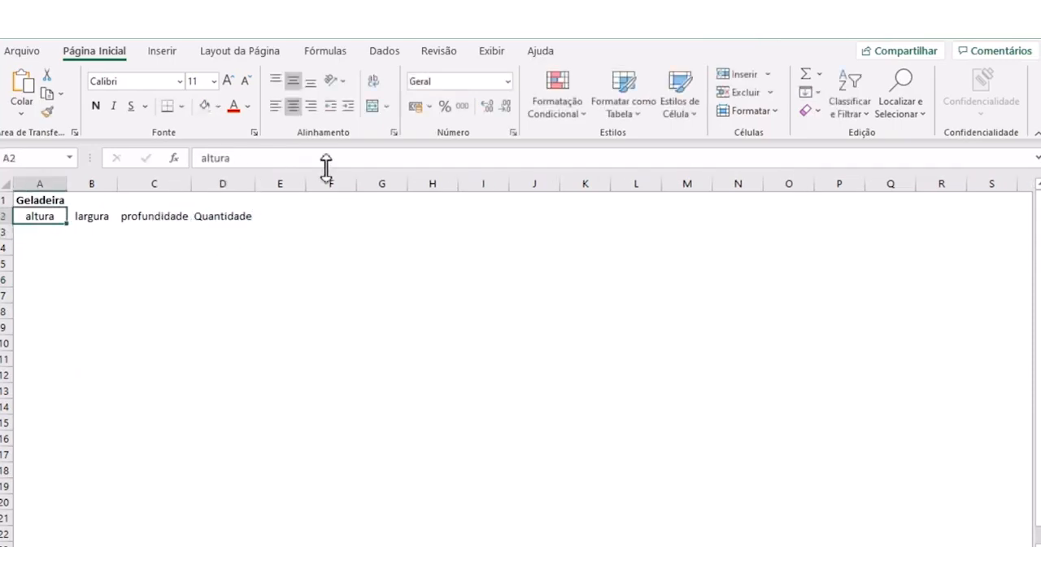
click(276, 158)
text([m])
click(236, 259)
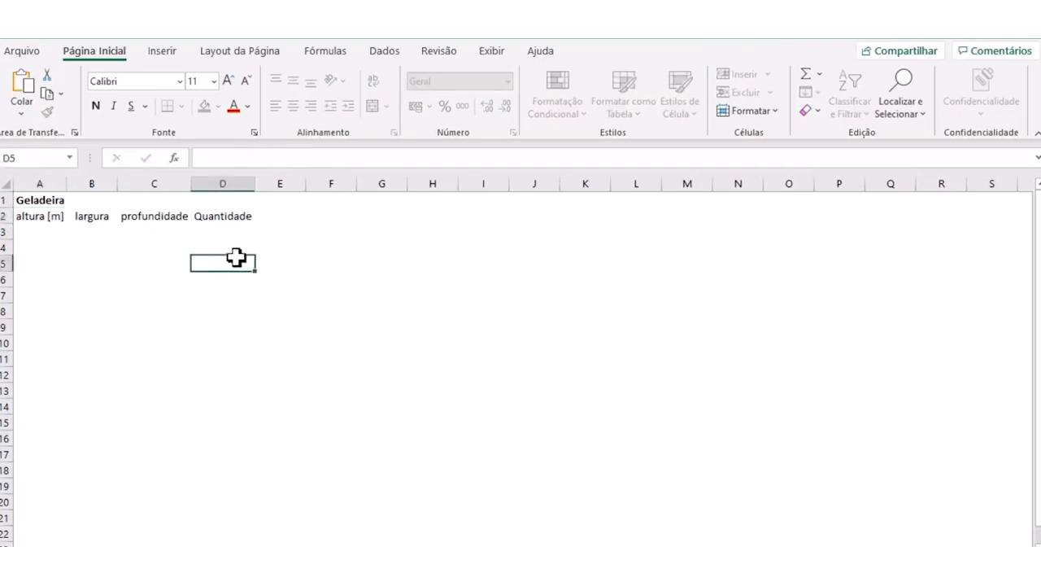
- Add the unit "[m]" after the "largura" and "profundidade" headers in cells B2 and C2
click(108, 217)
click(270, 158)
text([)
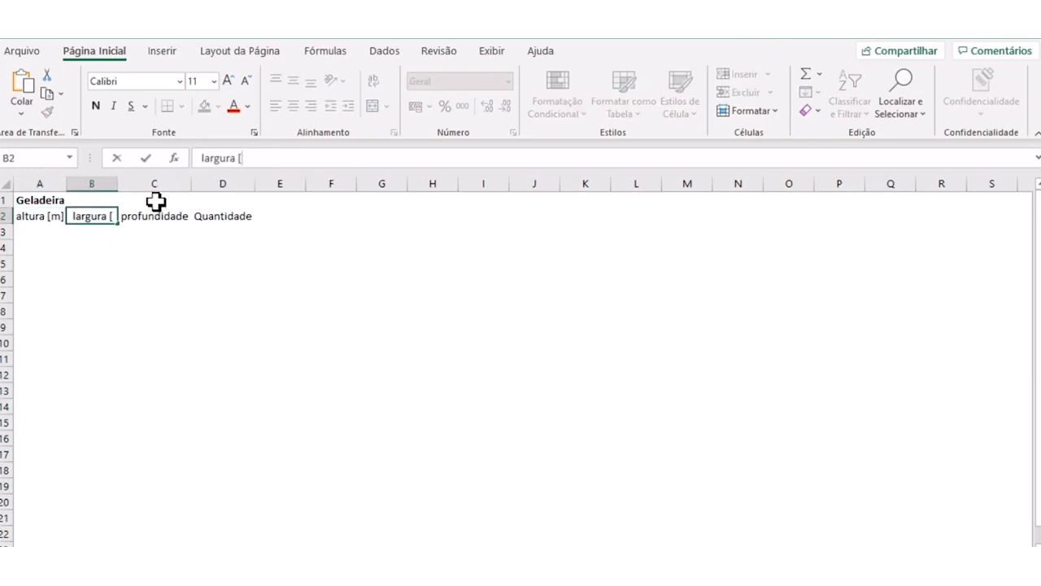
text(m])
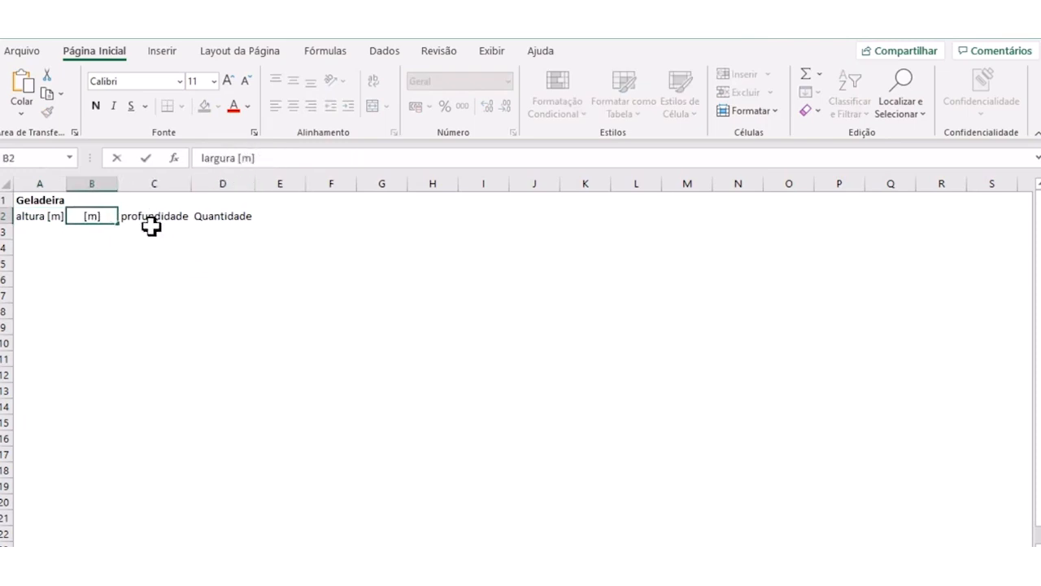
click(146, 216)
click(279, 159)
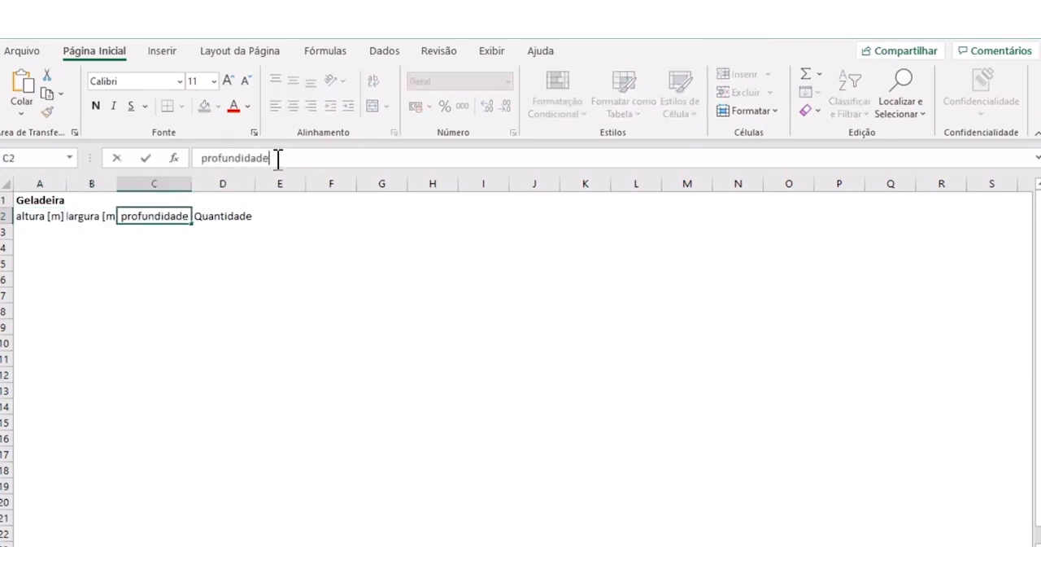
- Add the unit "[peças]" after the "Quantidade" header in cell D2
text([m])
click(232, 213)
click(301, 157)
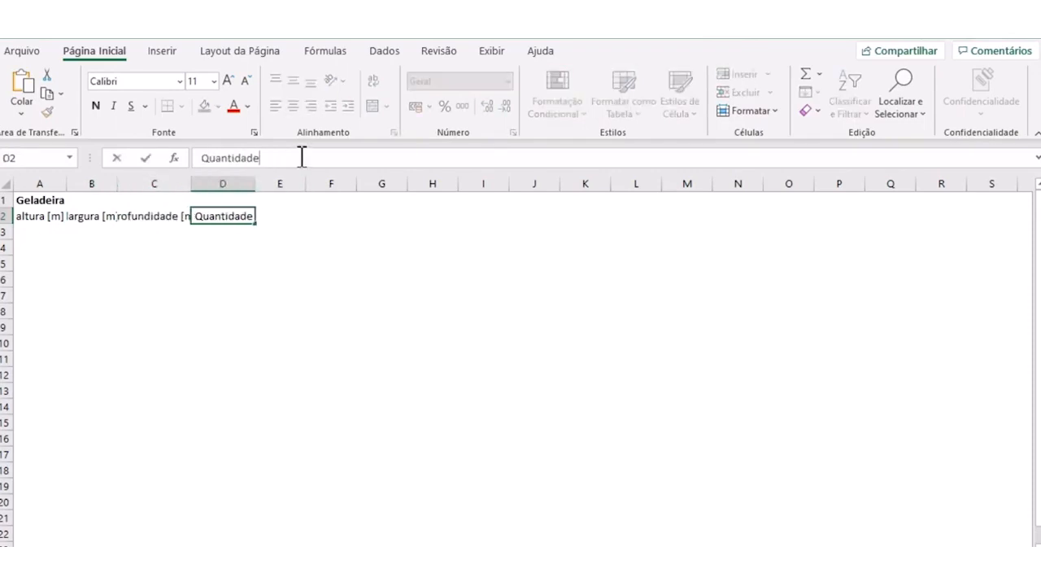
text([peça)
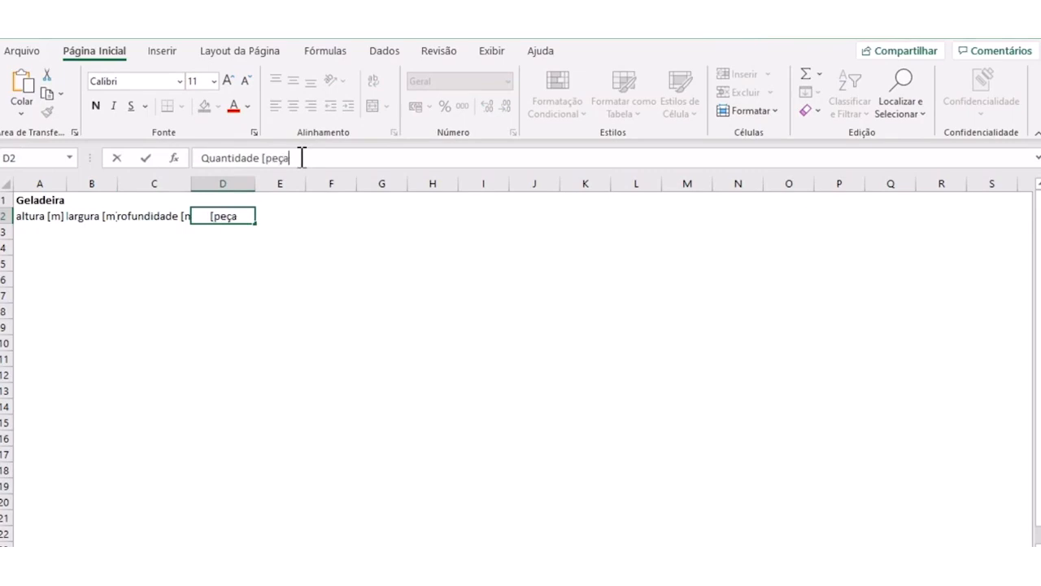
text(s])
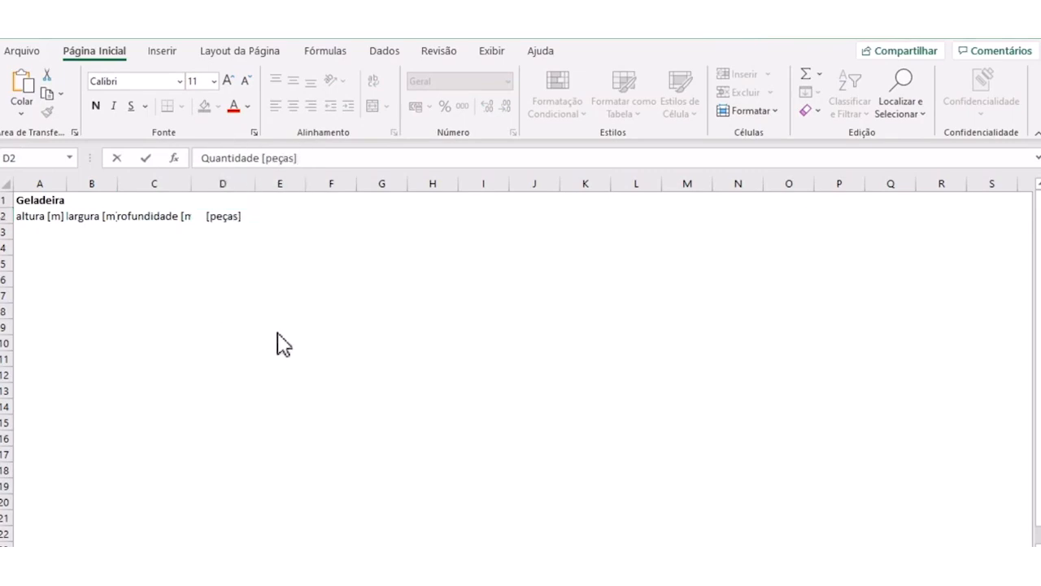
click(252, 301)
click(219, 264)
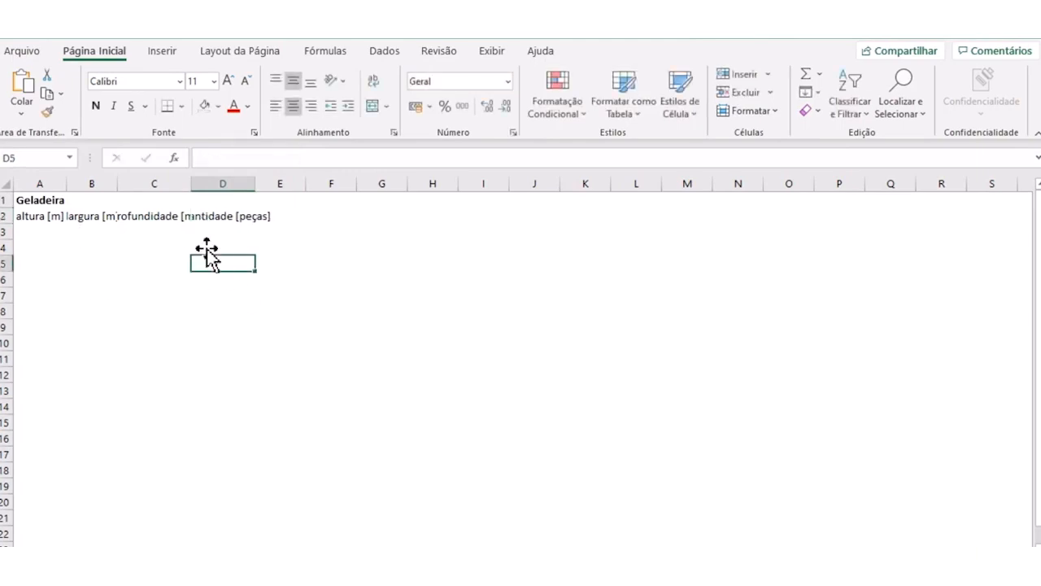
- Fit the widths of columns A to D to their headers with units
double_click(253, 186)
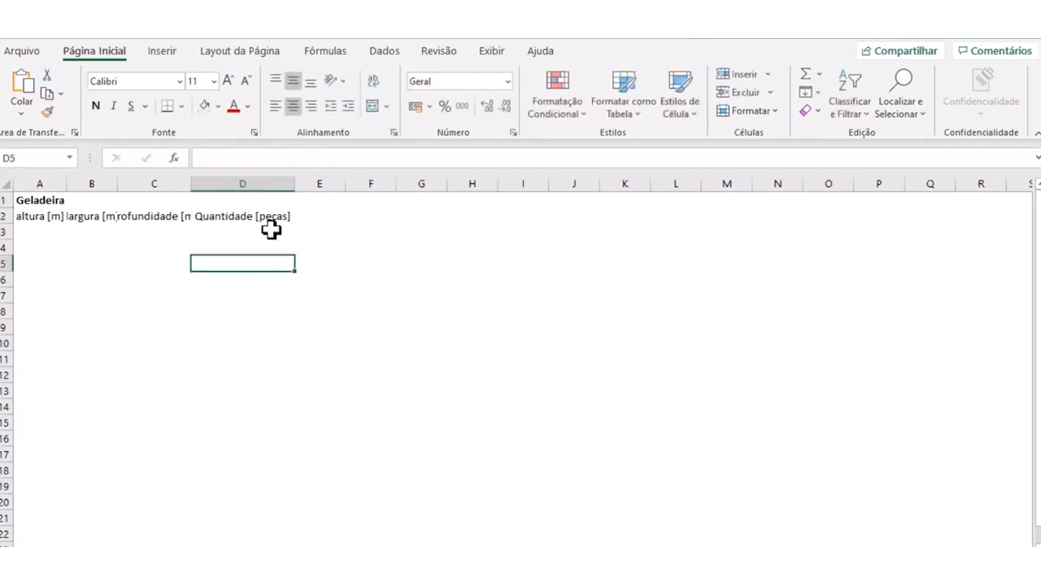
double_click(194, 184)
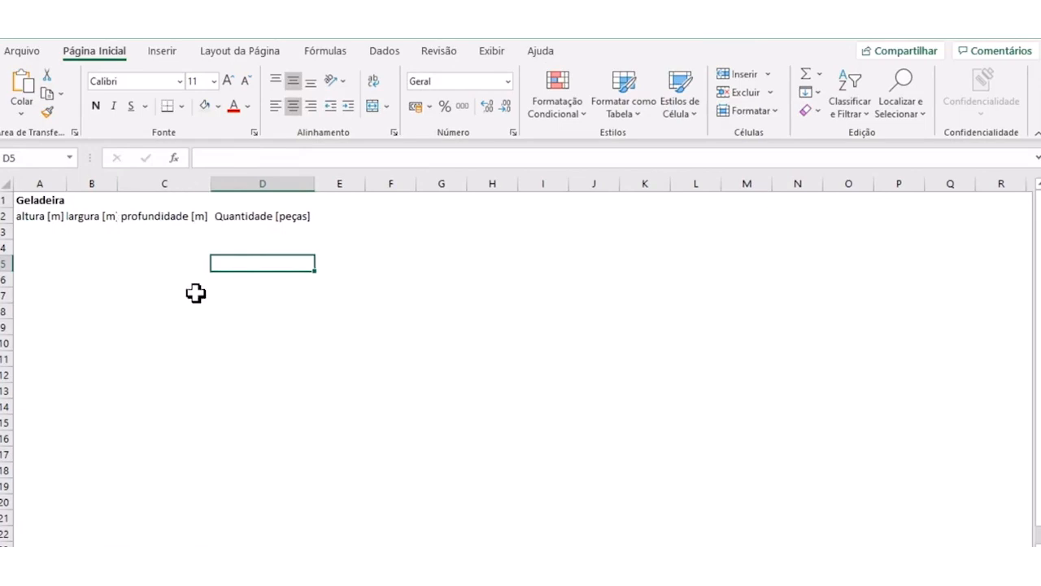
double_click(119, 184)
double_click(66, 184)
click(114, 297)
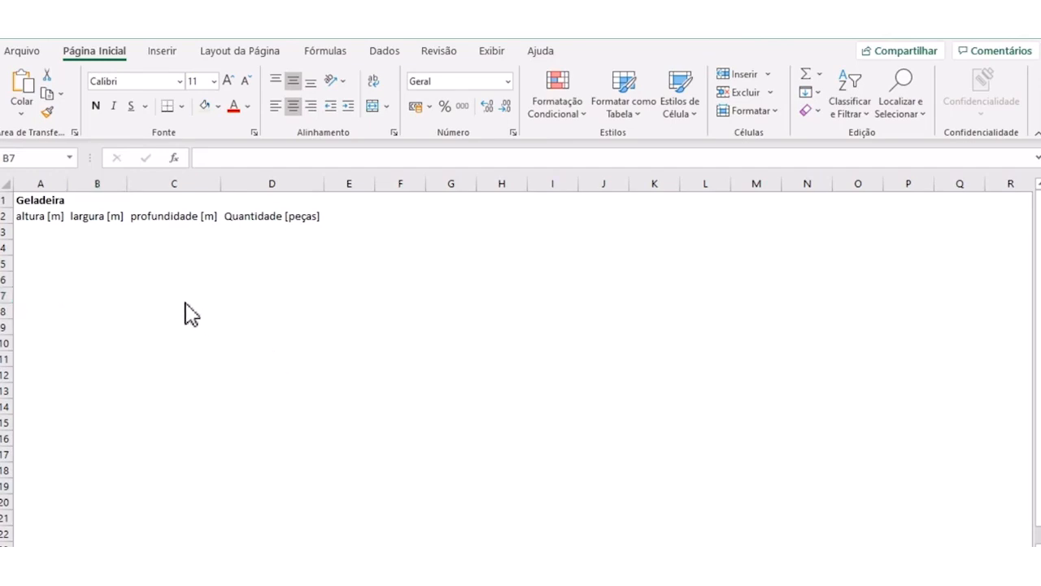
- Turn on text wrapping for the whole header row 2
click(85, 232)
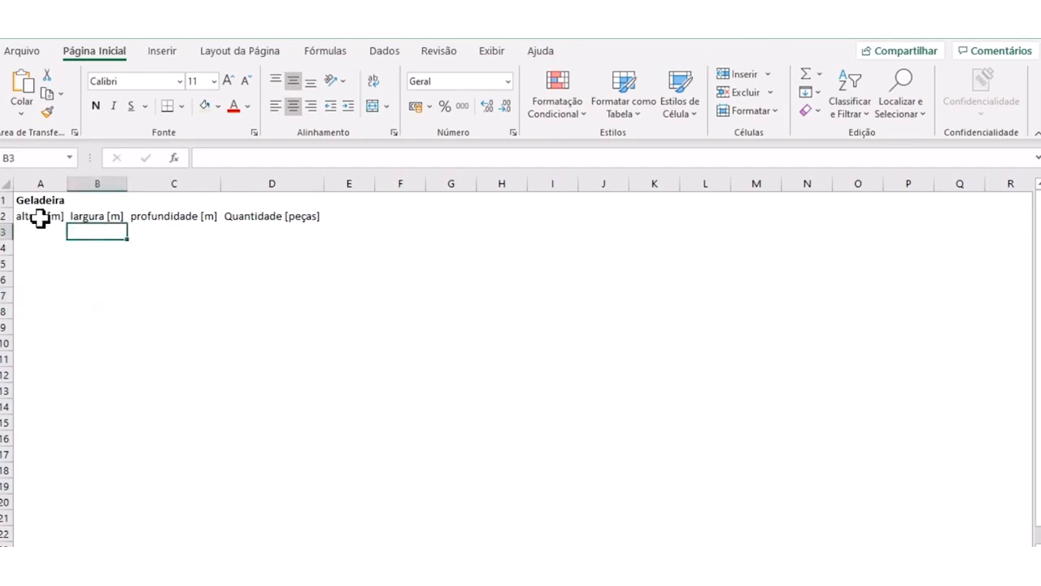
click(4, 215)
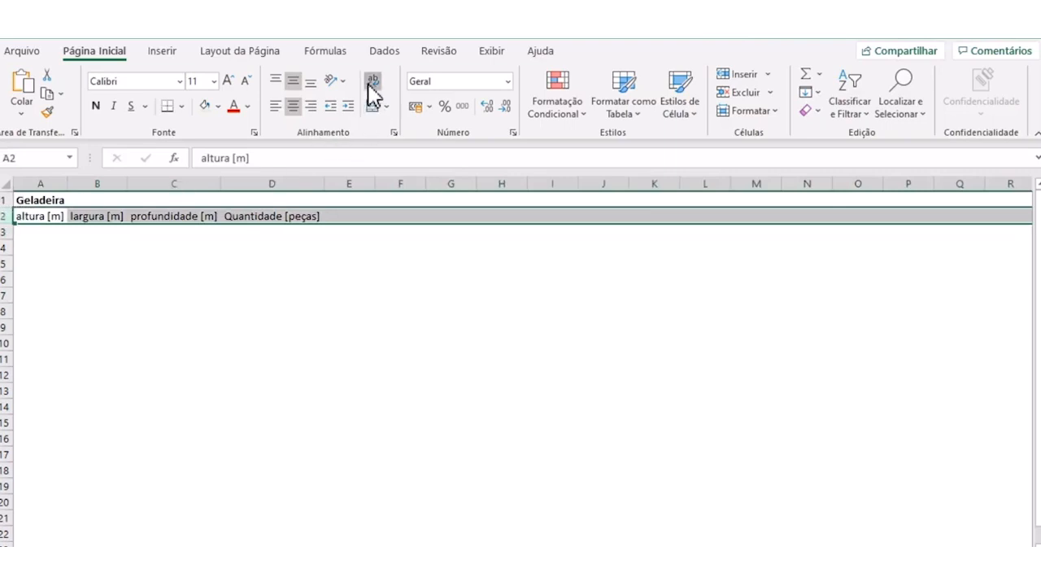
click(183, 295)
- Make only the unit "[m]" bold in the "altura" header in cell A2
click(49, 216)
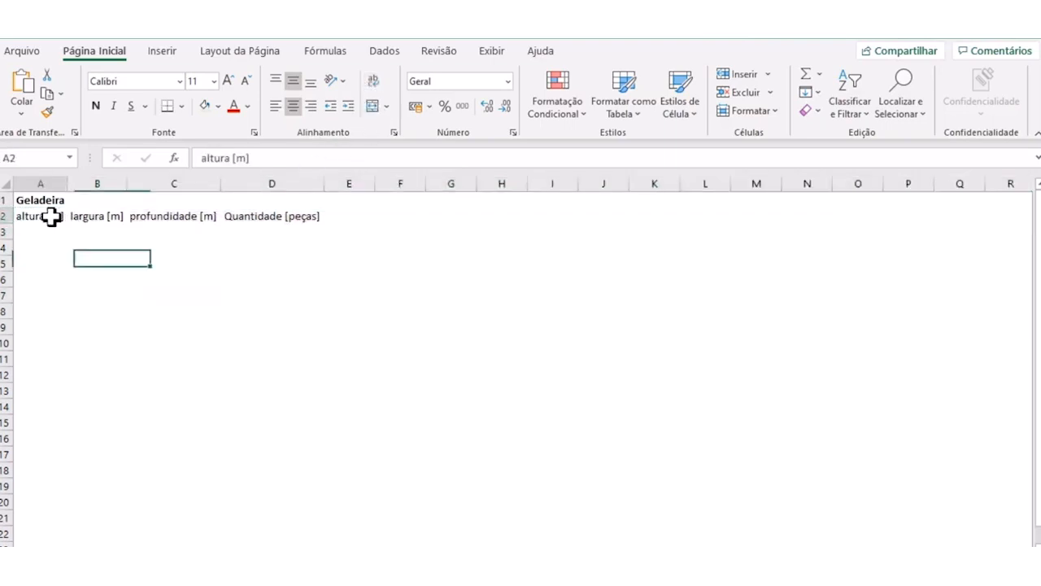
drag(232, 158, 270, 158)
click(288, 160)
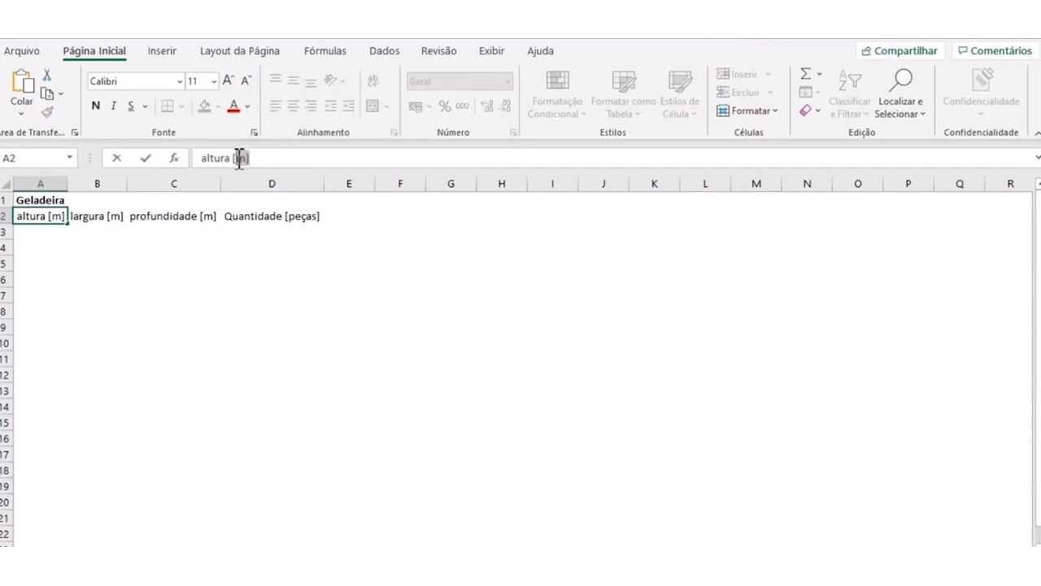
drag(236, 159, 232, 159)
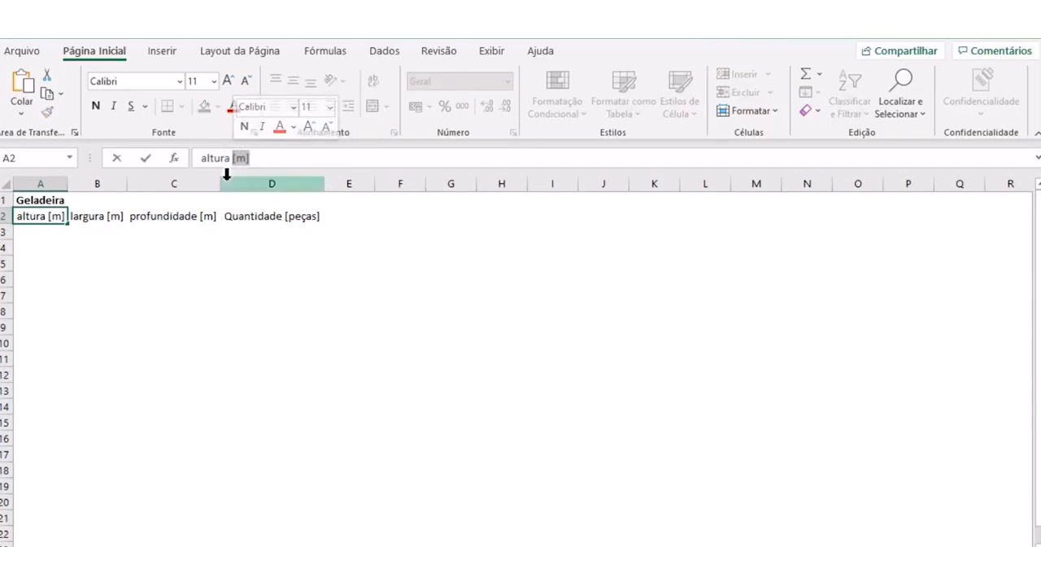
click(96, 107)
click(139, 261)
- Make only the unit "[m]" bold in the "largura" and "profundidade" headers
click(105, 214)
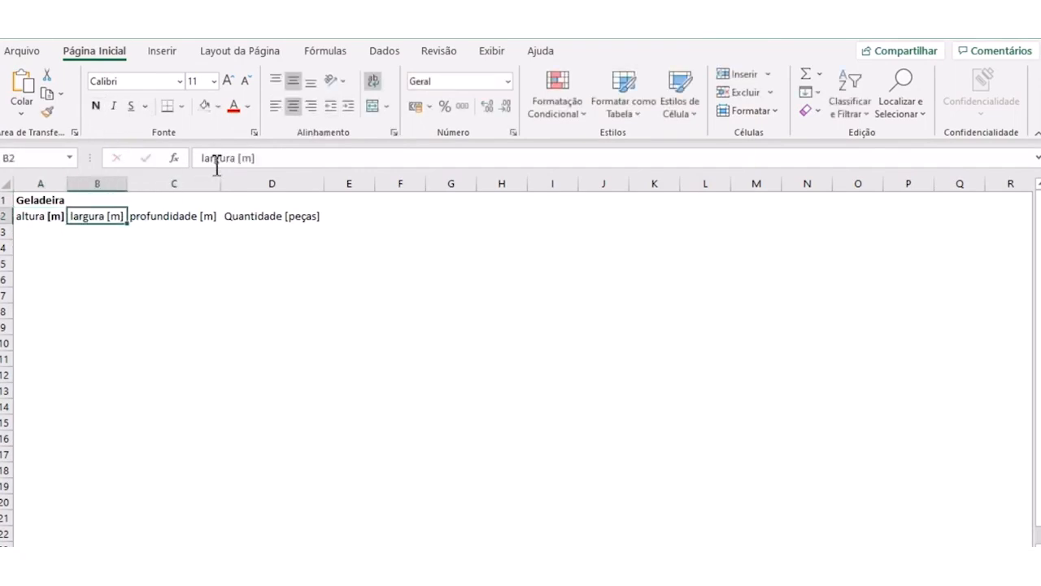
drag(260, 158, 246, 158)
click(95, 107)
click(186, 213)
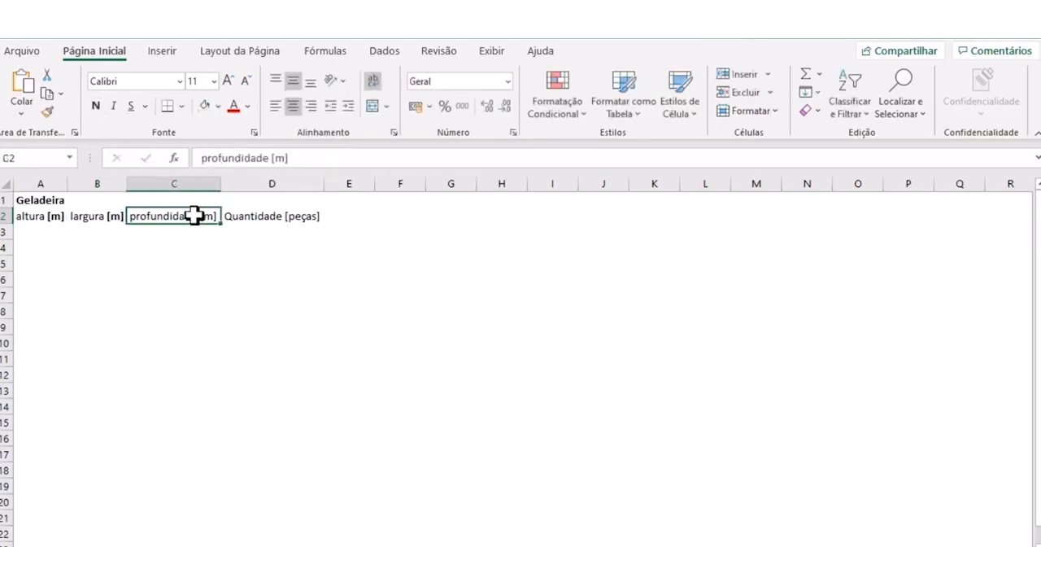
drag(289, 158, 274, 158)
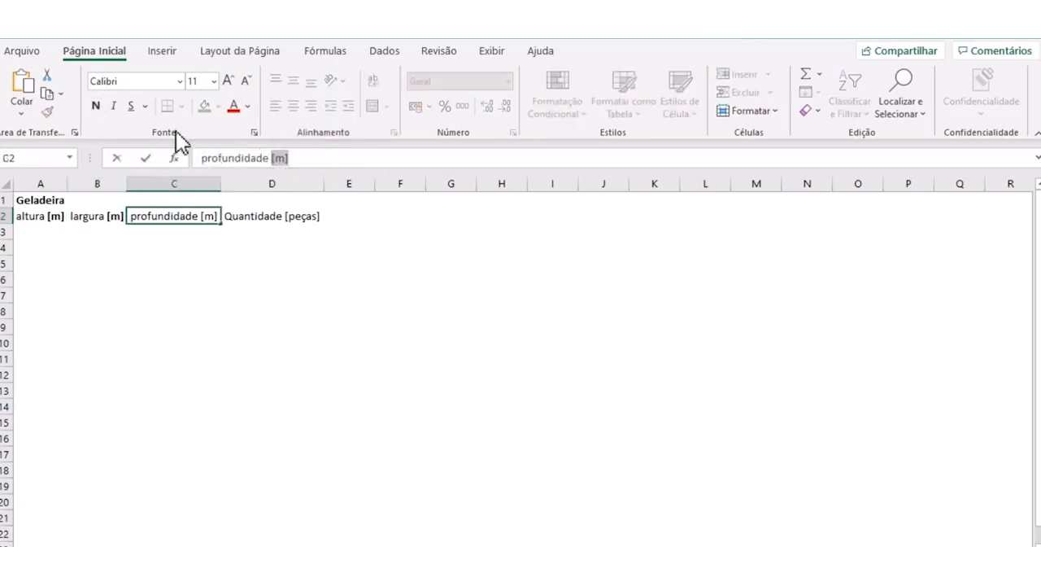
click(96, 106)
- Make only the unit "[peças]" bold in the "Quantidade" header in cell D2
click(300, 219)
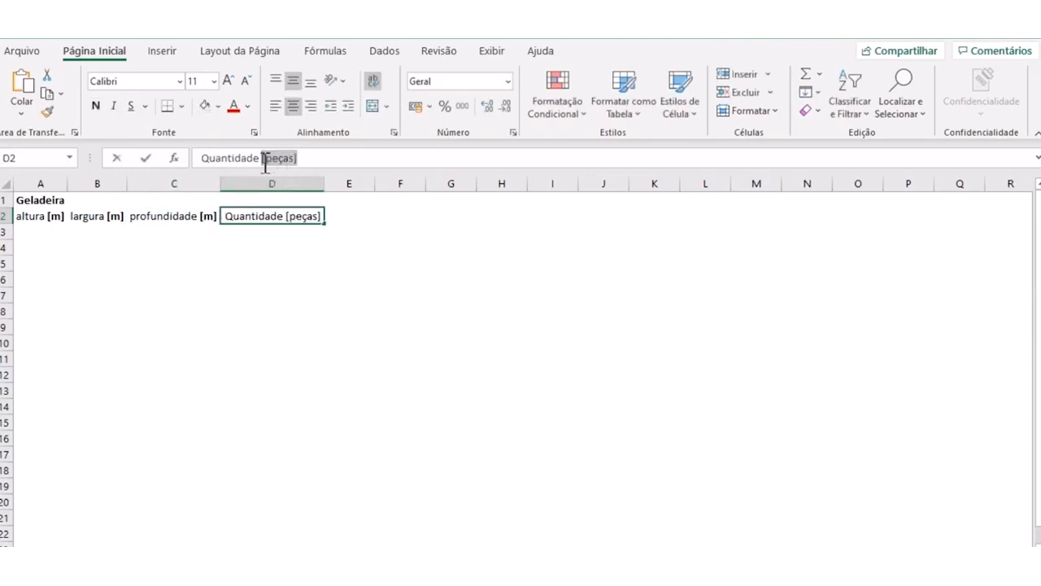
drag(265, 162, 263, 166)
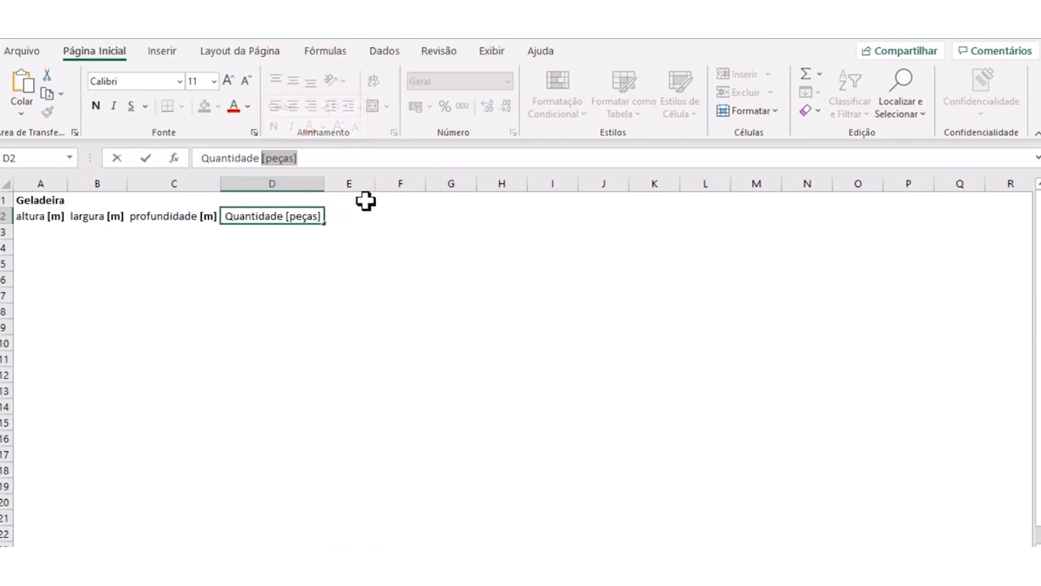
click(100, 106)
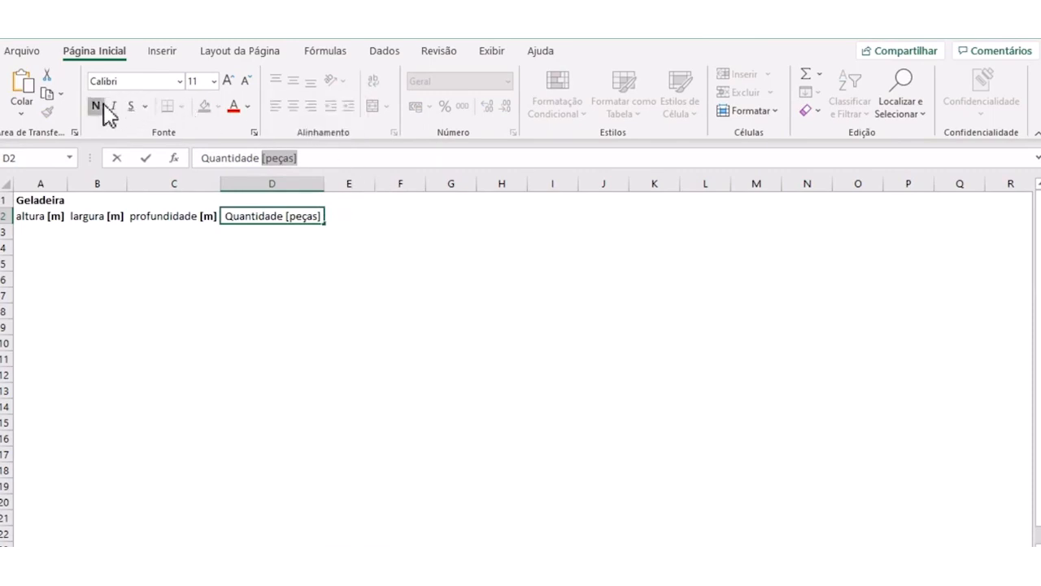
click(186, 347)
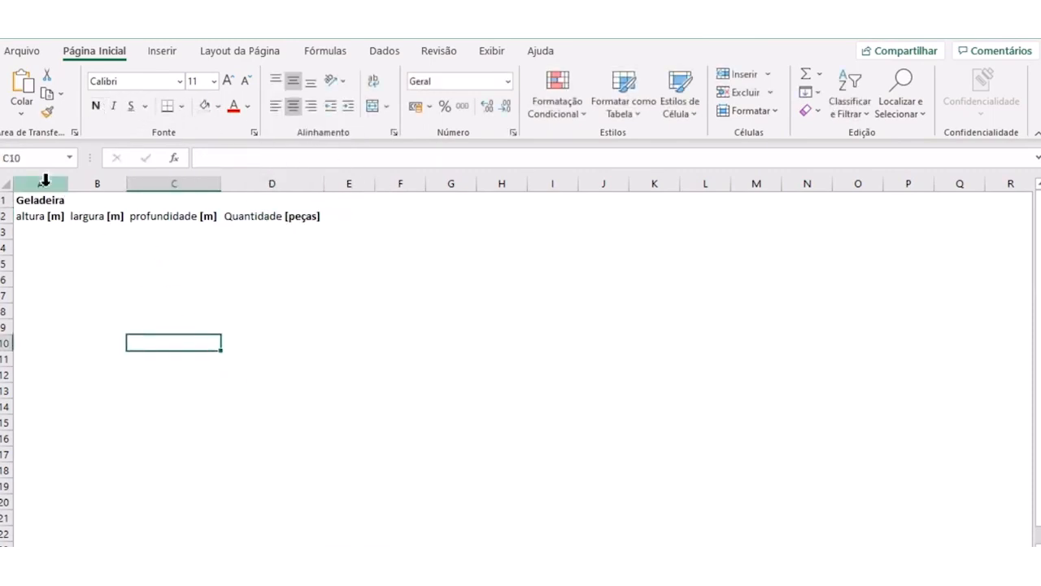
click(6, 185)
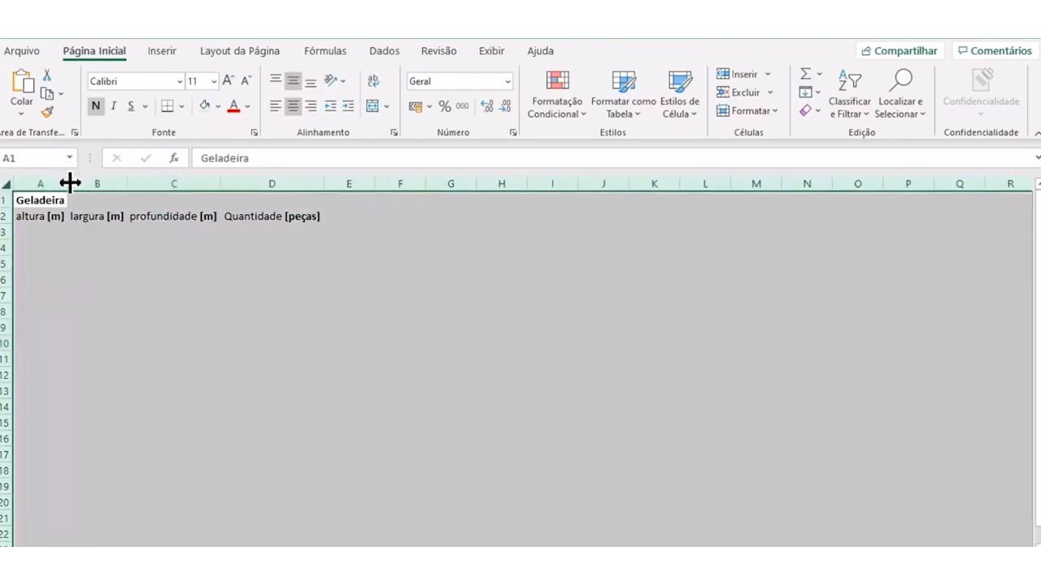
click(148, 264)
- Enter the refrigerator height 1,857 in cell A3
click(47, 231)
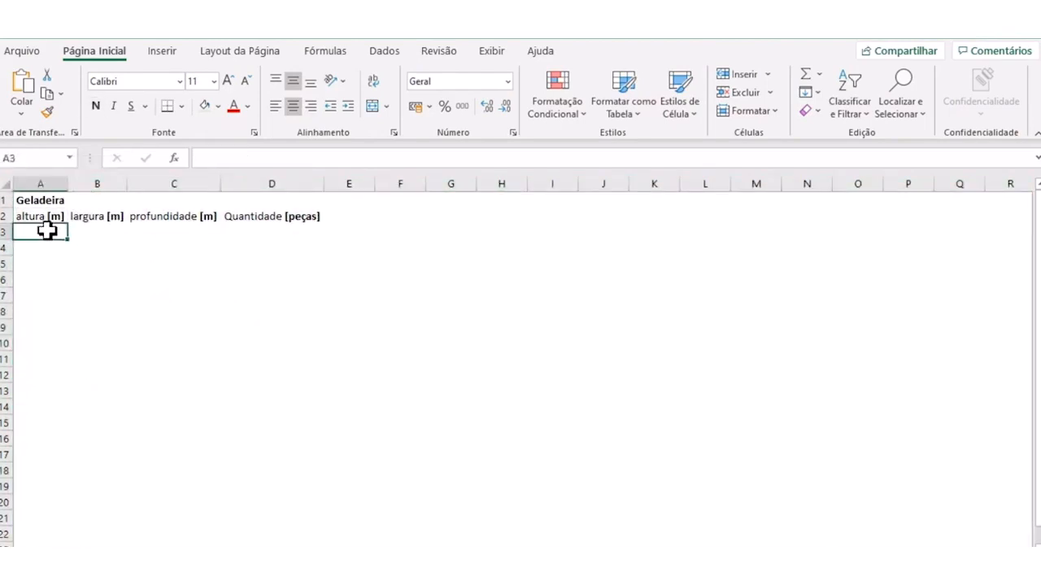
text(,857)
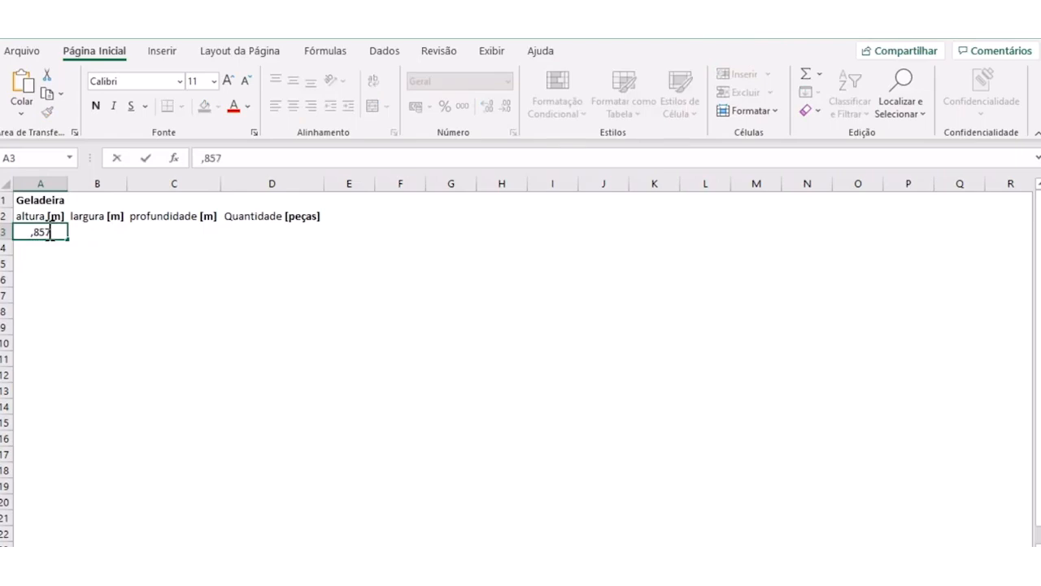
key(Right)
key(Left)
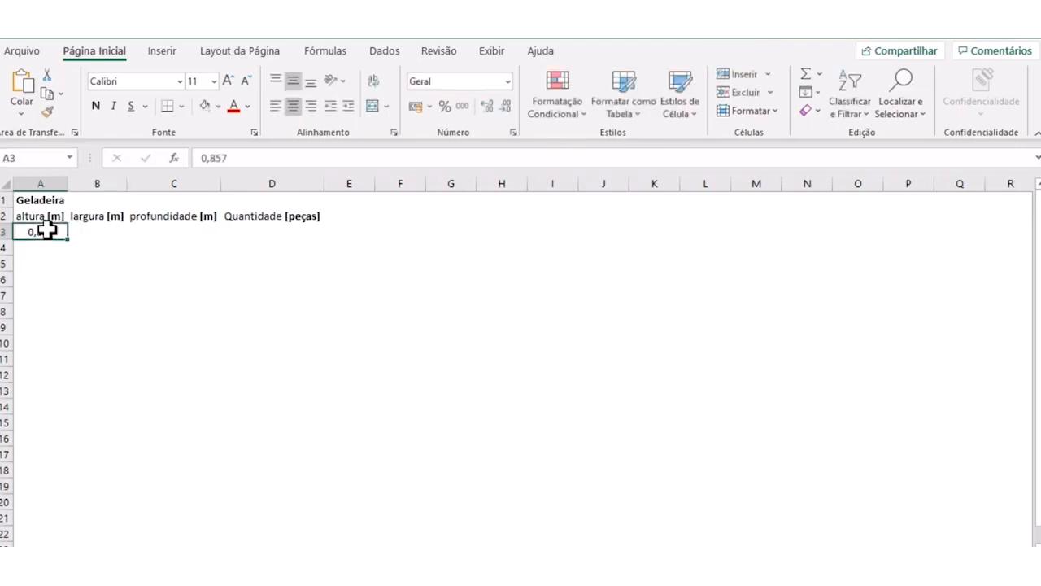
click(204, 158)
key(Delete)
text(1)
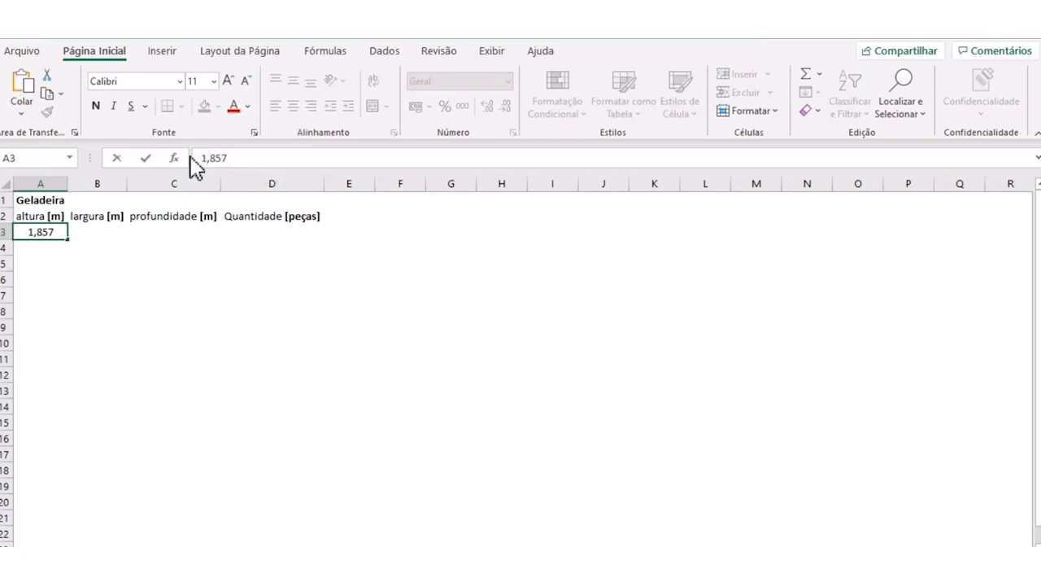
click(80, 234)
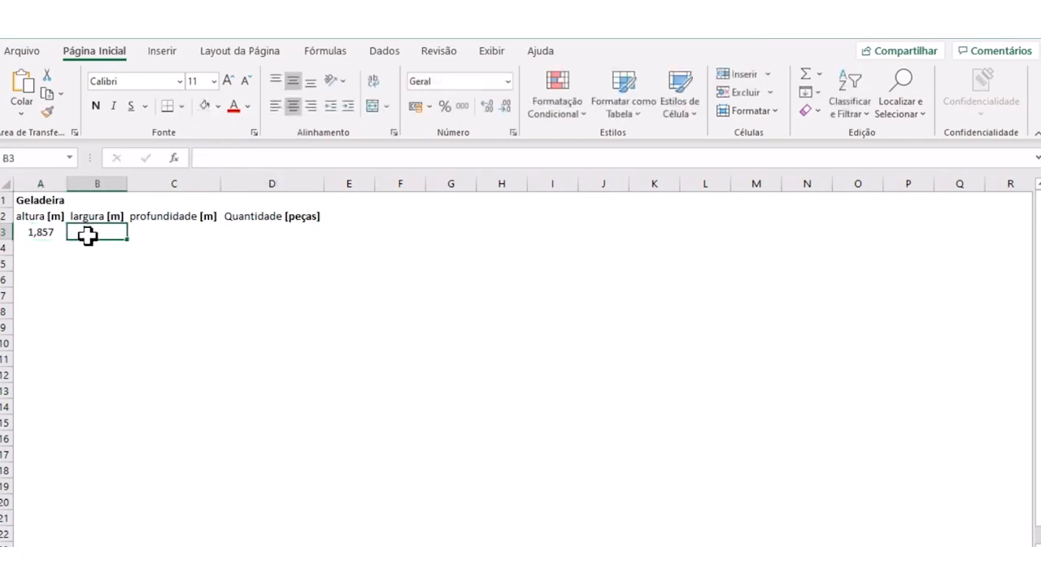
- Enter the refrigerator width 0,829 in cell B3 and the depth 0,747 in cell C3
text(0,829)
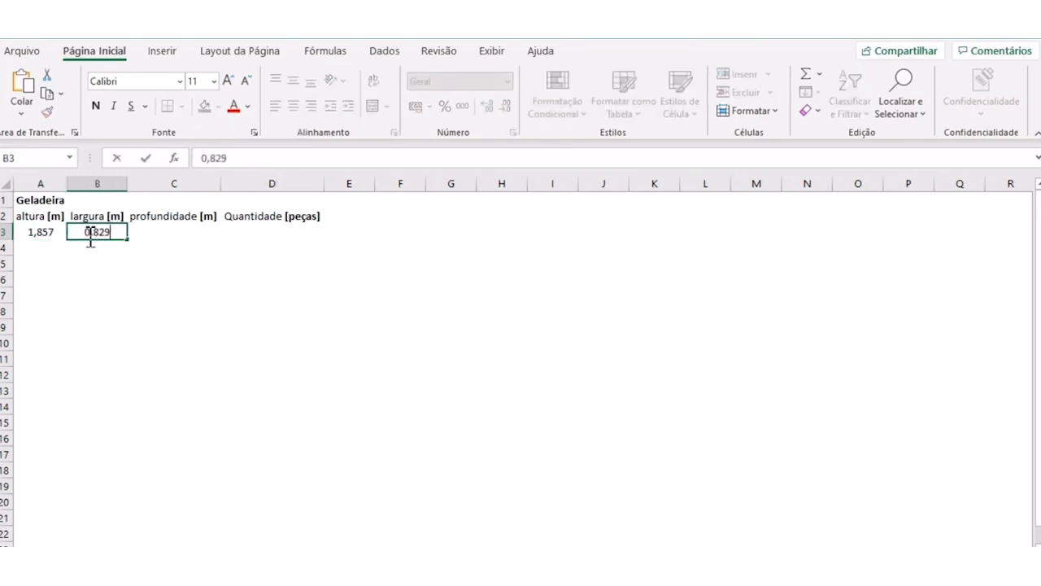
key(Tab)
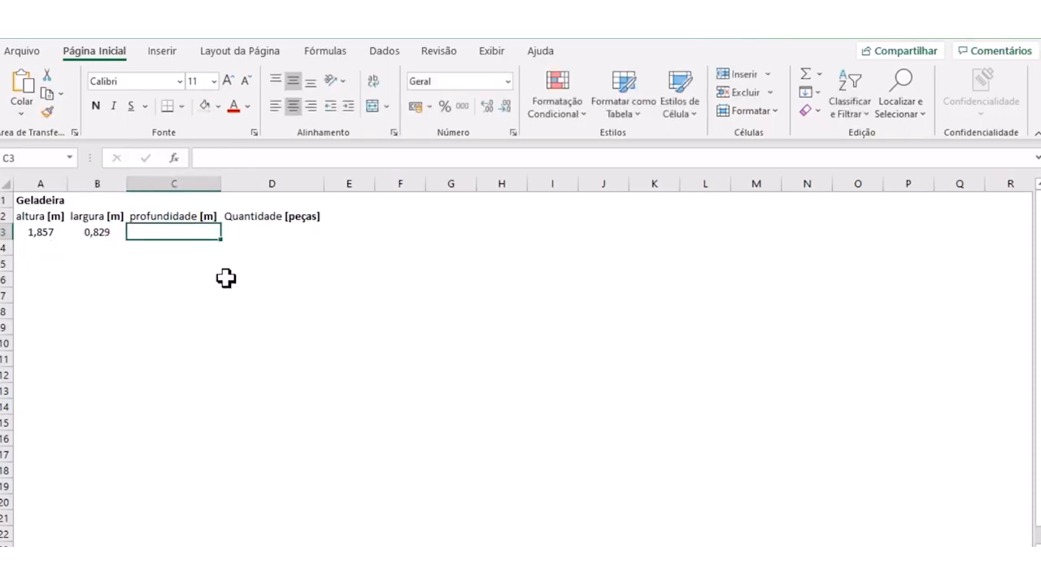
text(0,747)
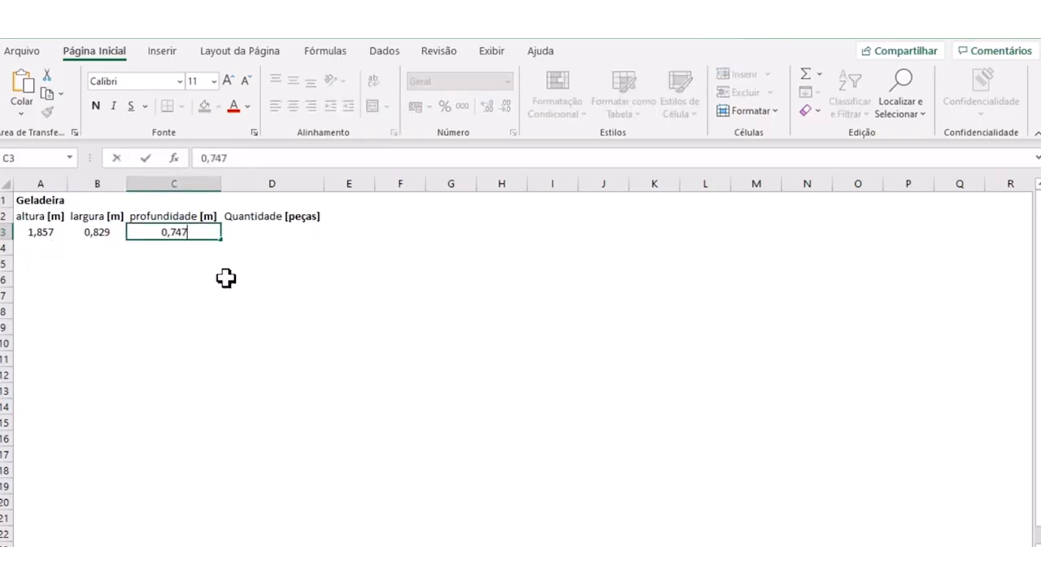
key(Tab)
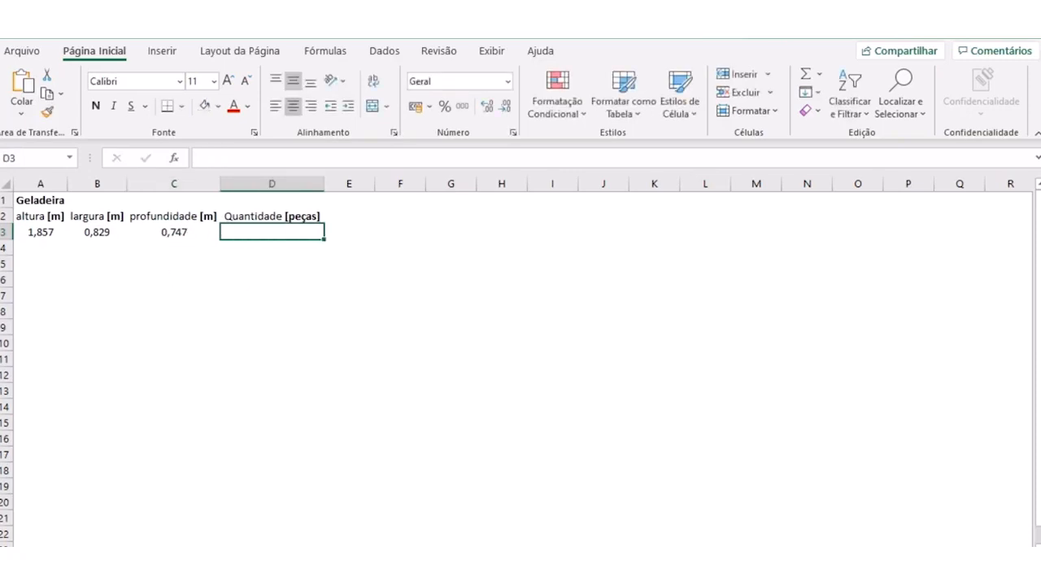
- Enter the quantity 100 in cell D3 under the "Quantidade [peças]" header
click(333, 341)
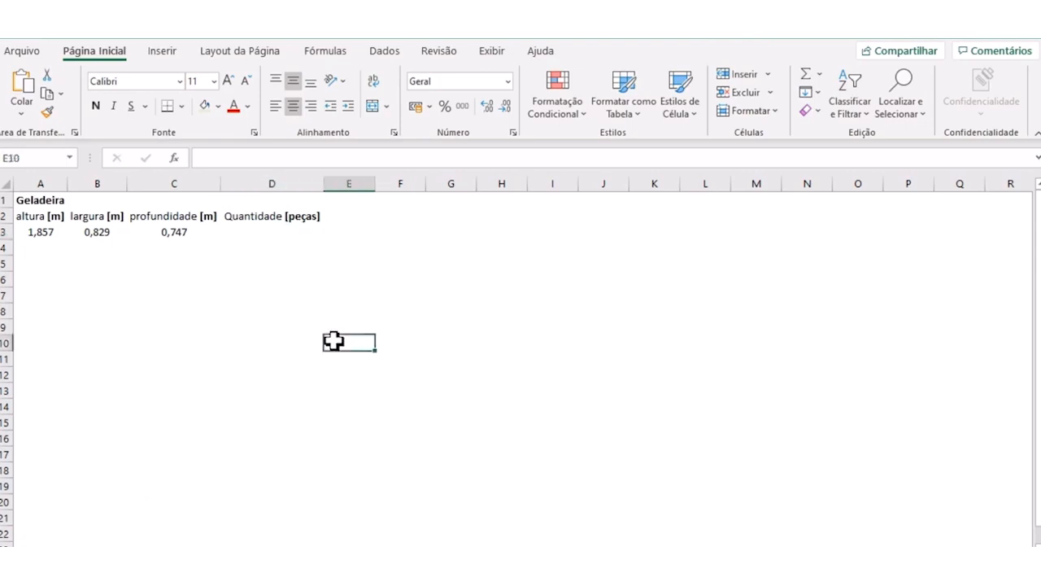
click(257, 230)
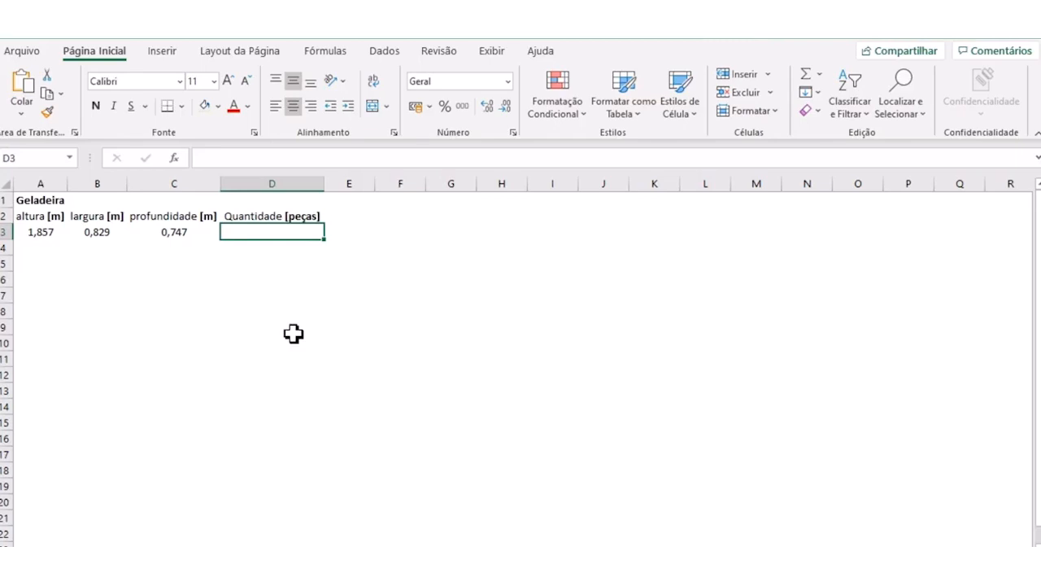
text(100)
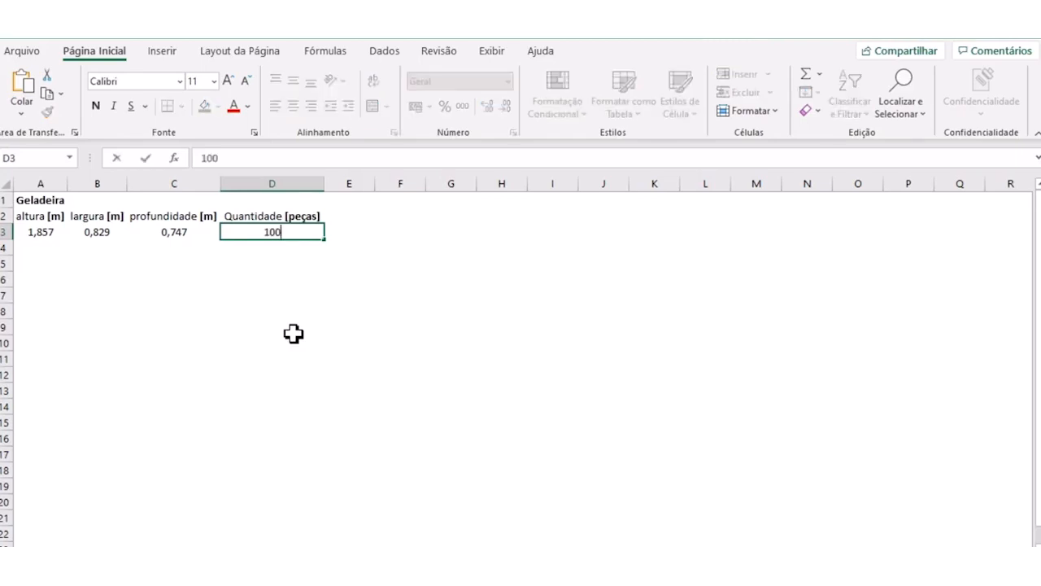
key(Return)
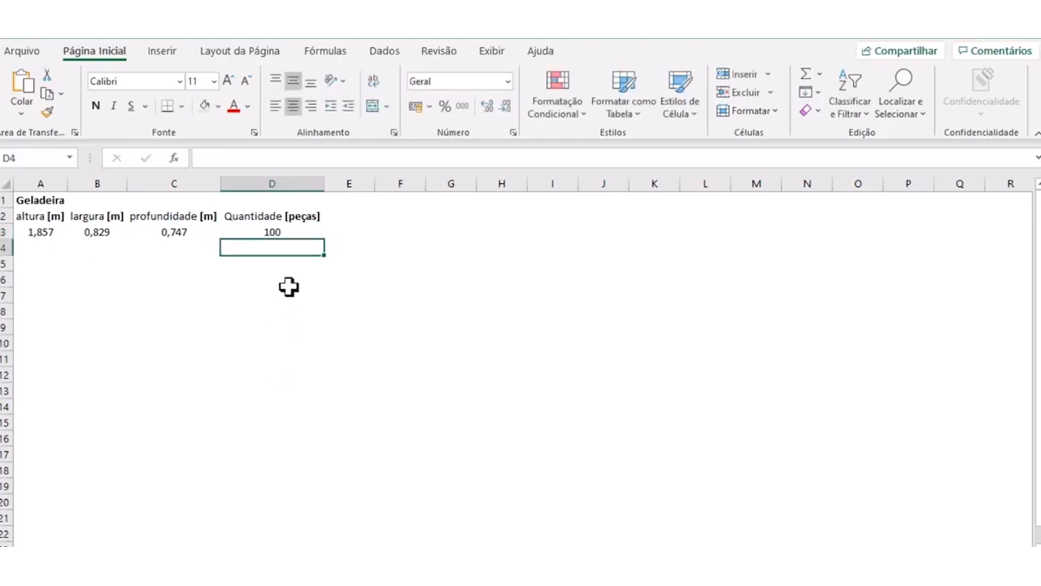
click(275, 232)
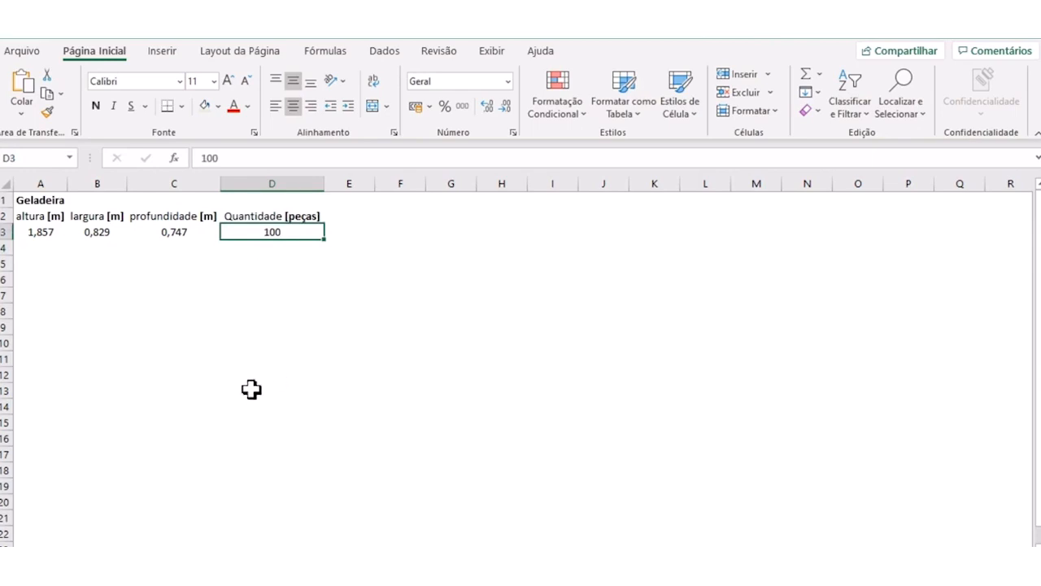
- Calculate the total volume in cell E3 with the formula =(A3*B3*C3)*D3
click(345, 232)
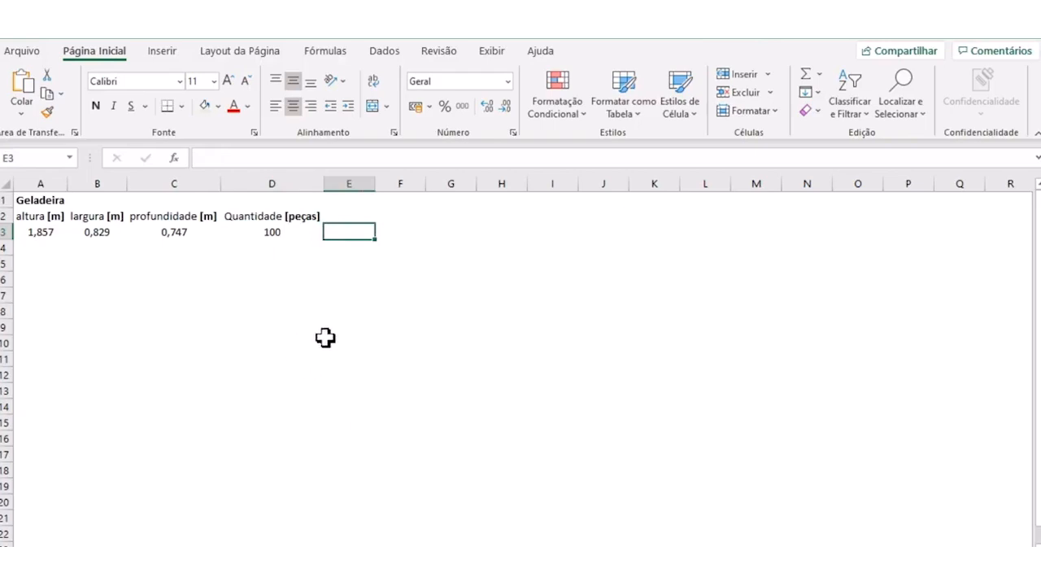
text(=)
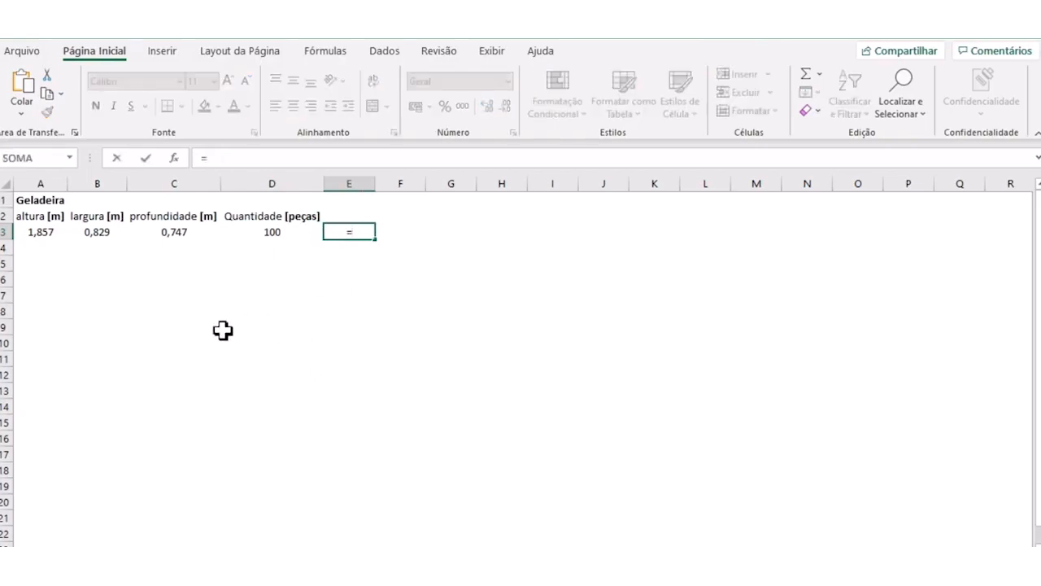
text(()
click(31, 234)
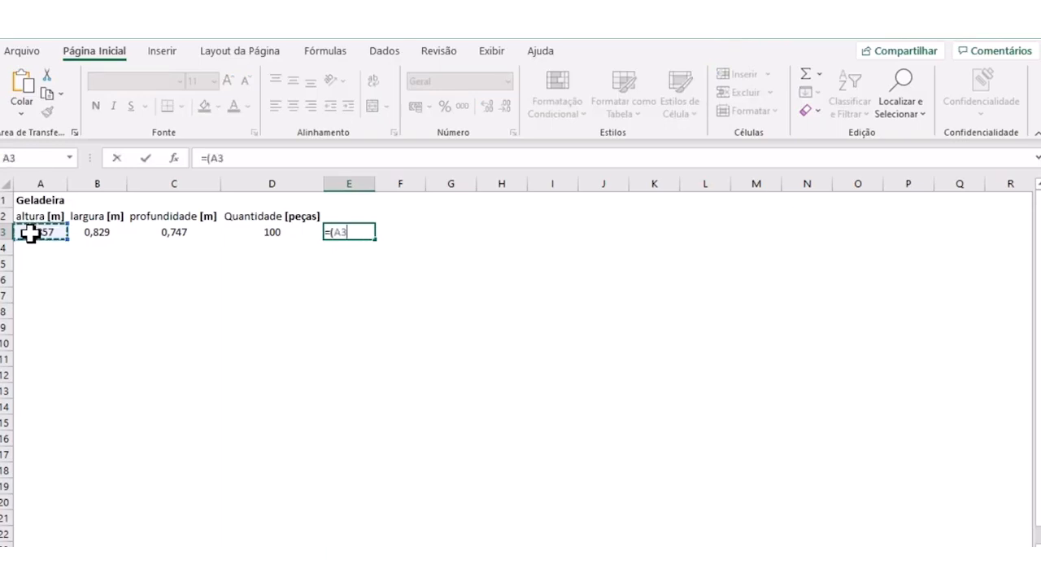
text(*)
click(80, 235)
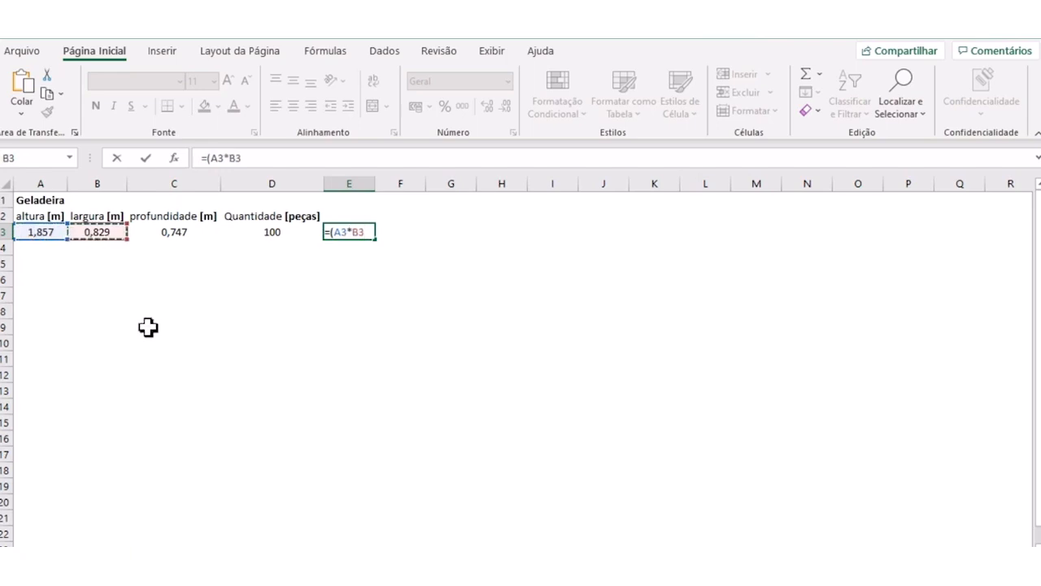
text(*)
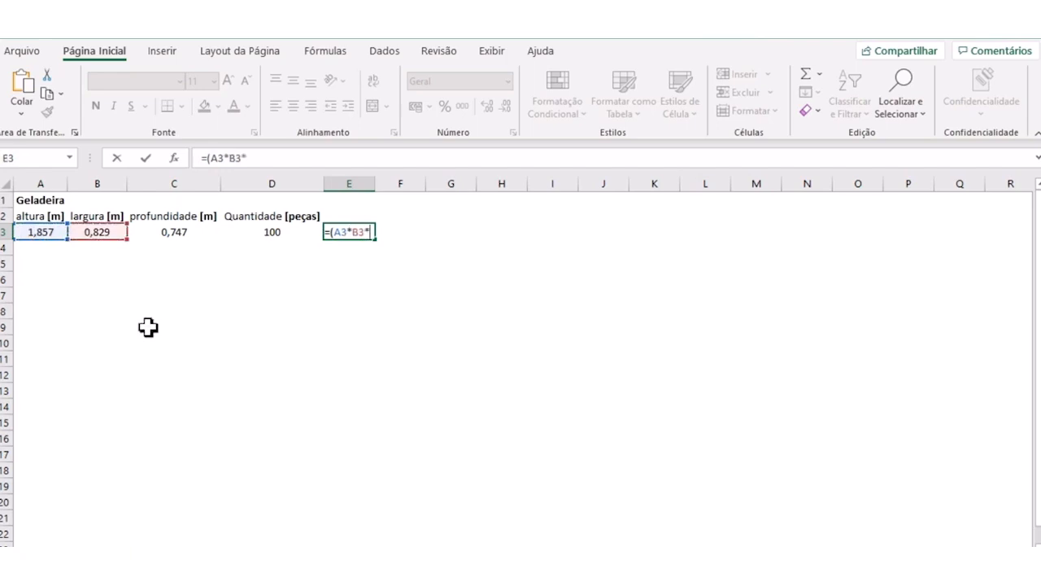
click(156, 232)
text())
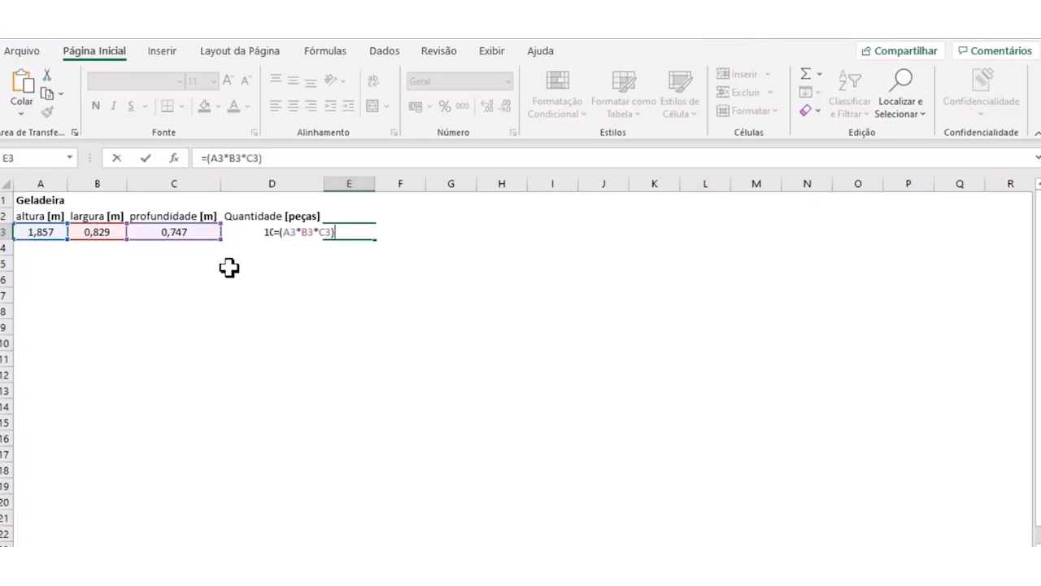
text(*)
click(239, 234)
key(Return)
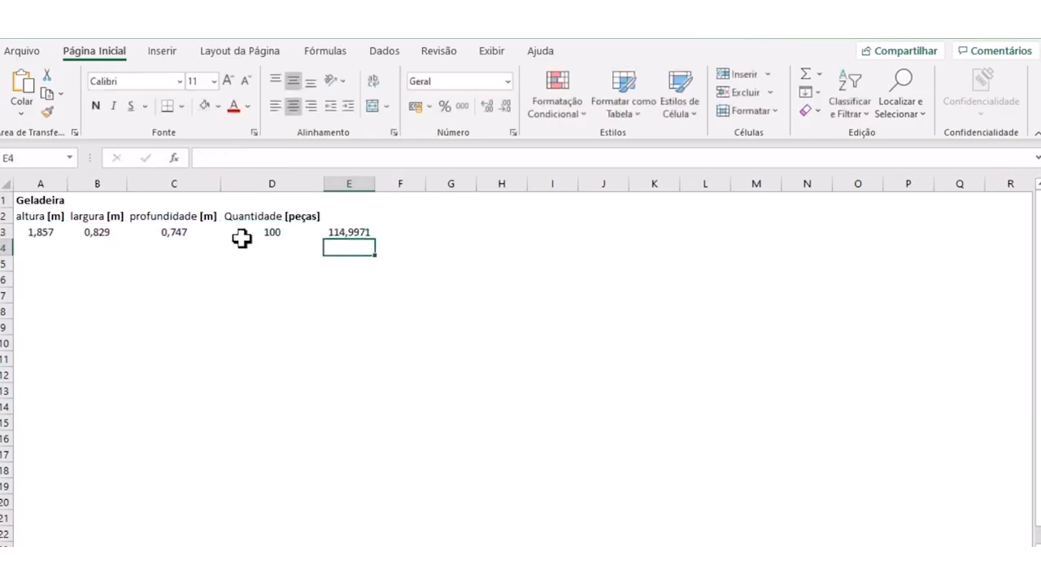
click(348, 231)
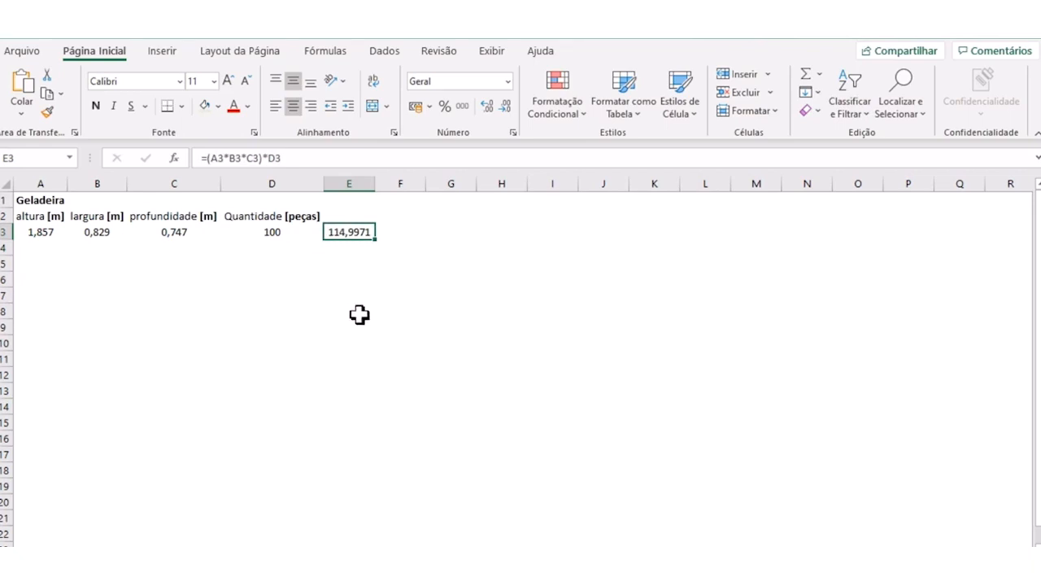
click(42, 232)
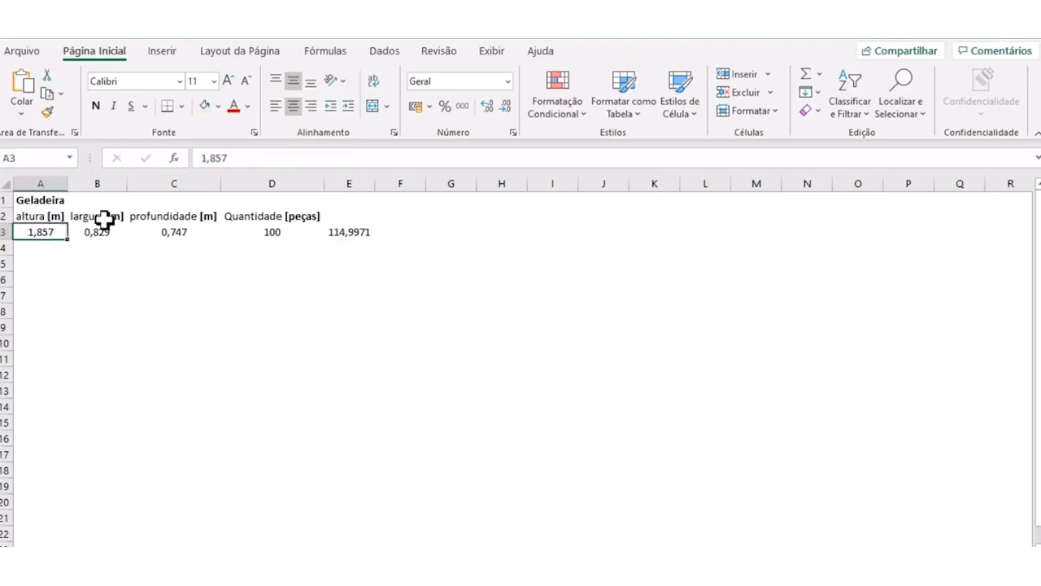
click(110, 227)
click(181, 232)
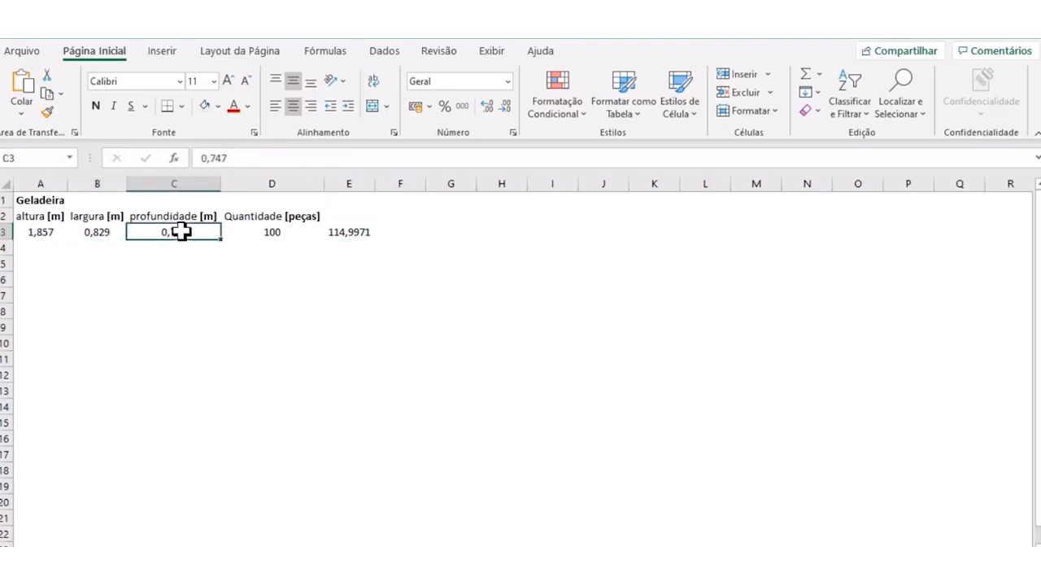
double_click(347, 234)
- Enter the header "Volume [m³]" in cell E2 above the calculated result
click(345, 217)
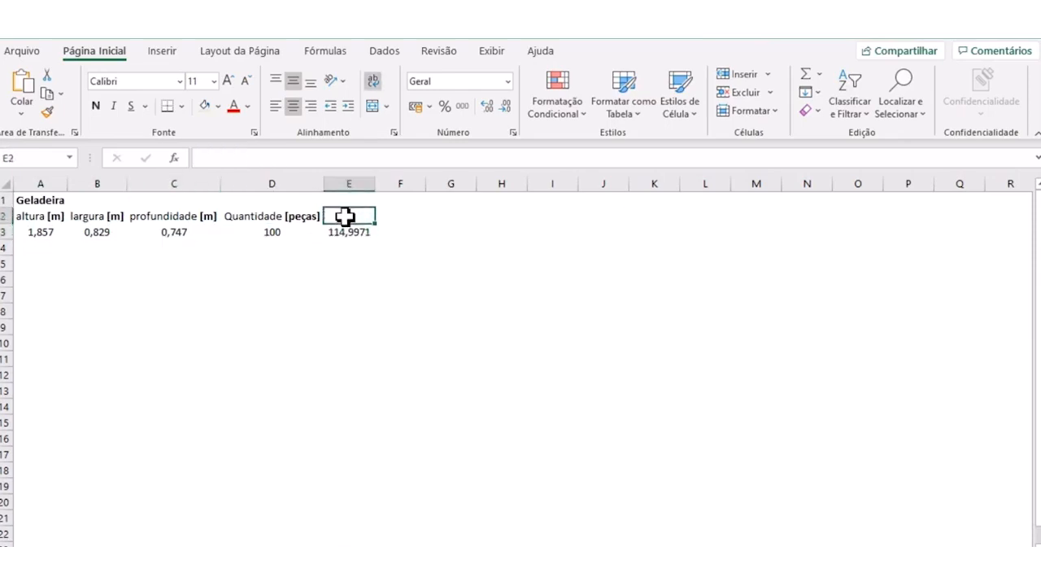
text(Vol)
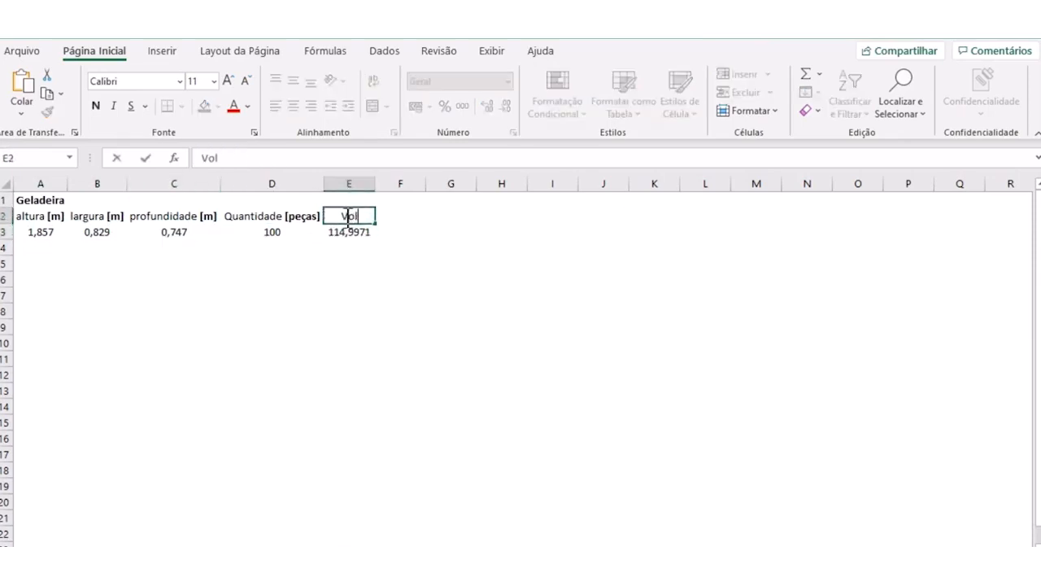
text(ume [m³)
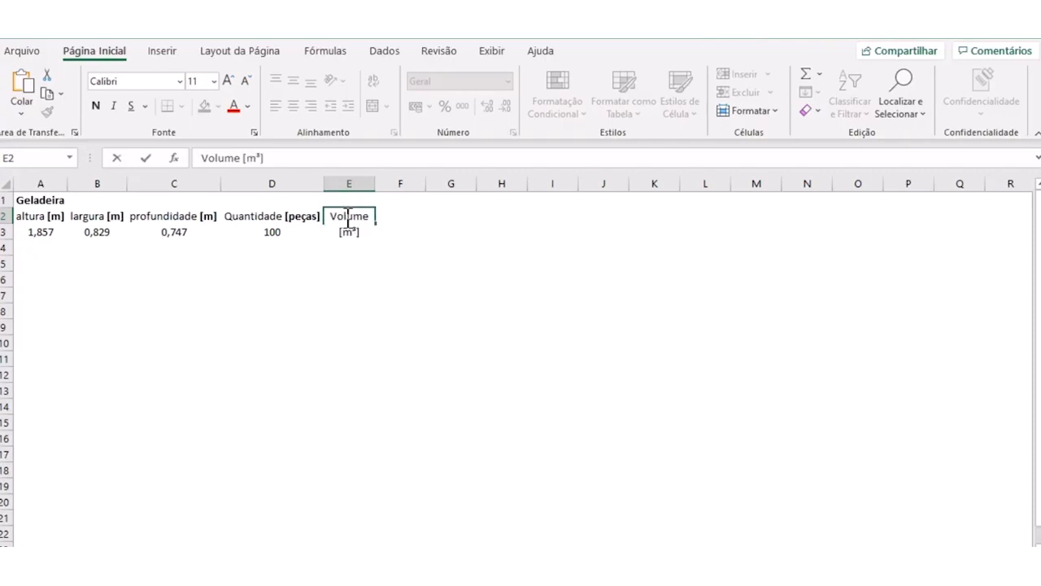
key(shift+Left)
key(shift+Left)
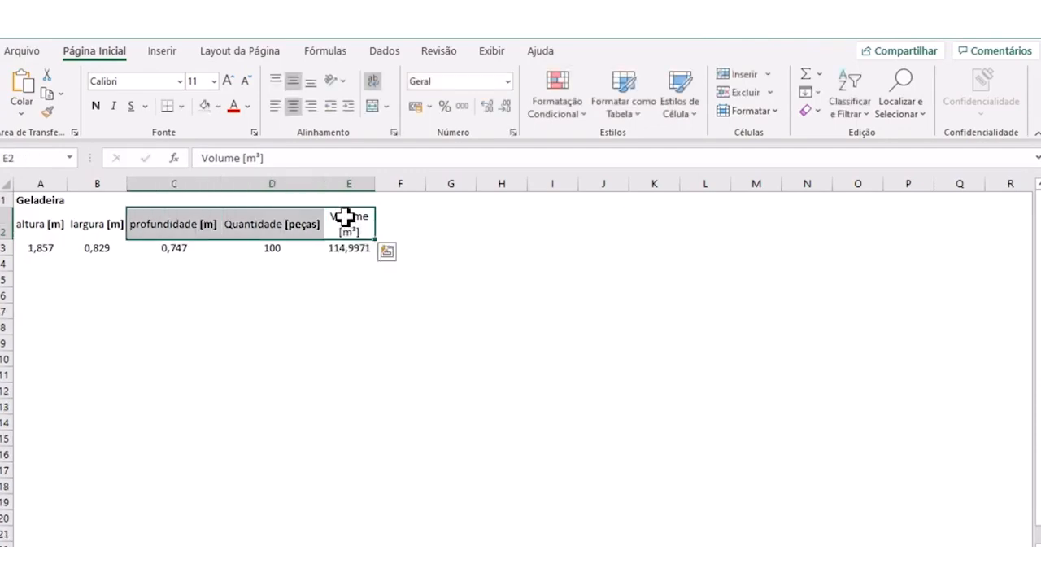
key(Right)
- Make only the unit "[m³]" bold in the "Volume" header in cell E2
click(342, 214)
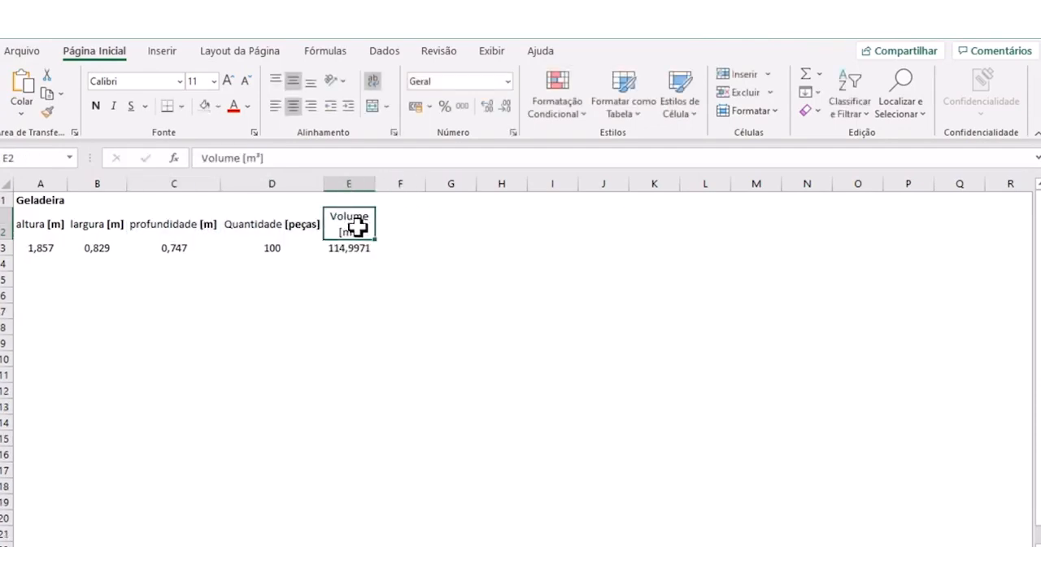
drag(269, 158, 243, 158)
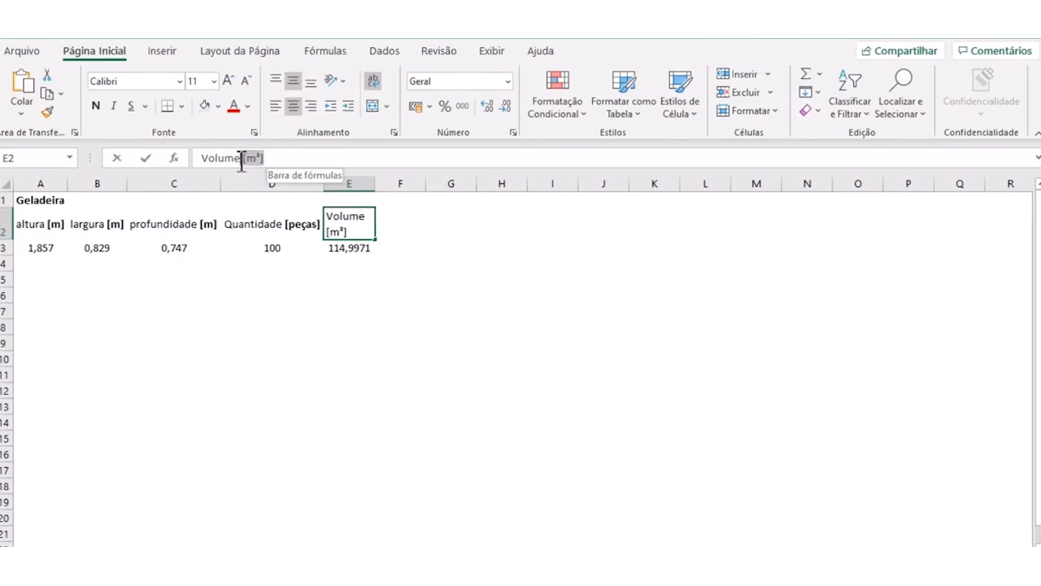
click(96, 107)
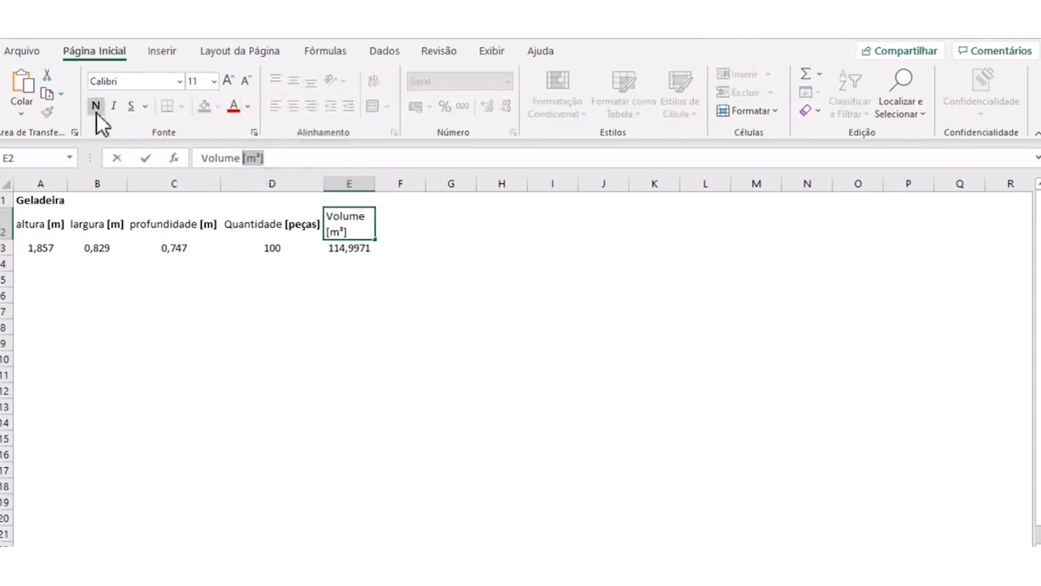
click(323, 279)
- Fill the volume header and its result, cells E2:E3, with standard light green
drag(349, 216, 351, 244)
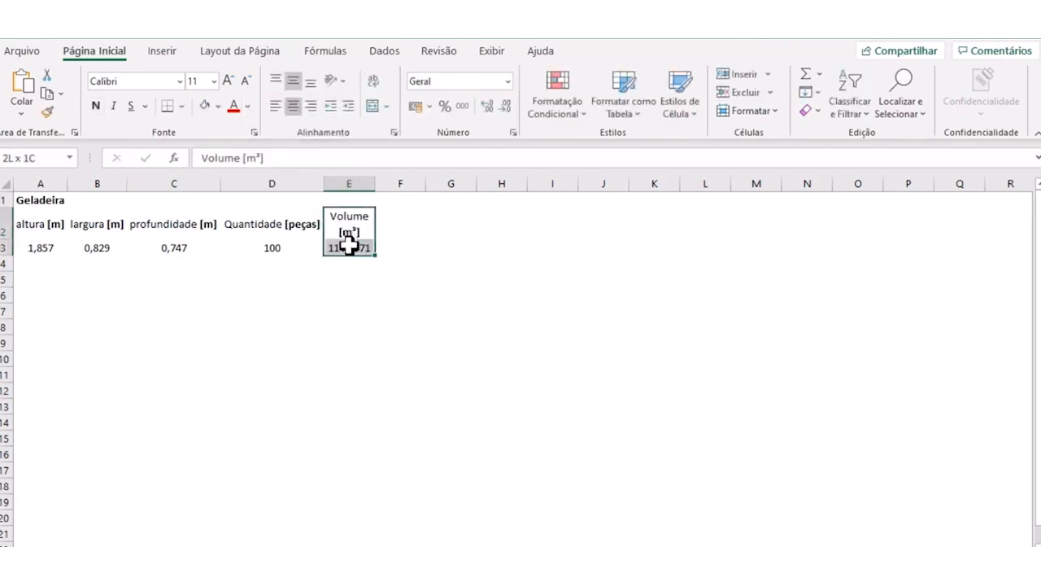
click(218, 106)
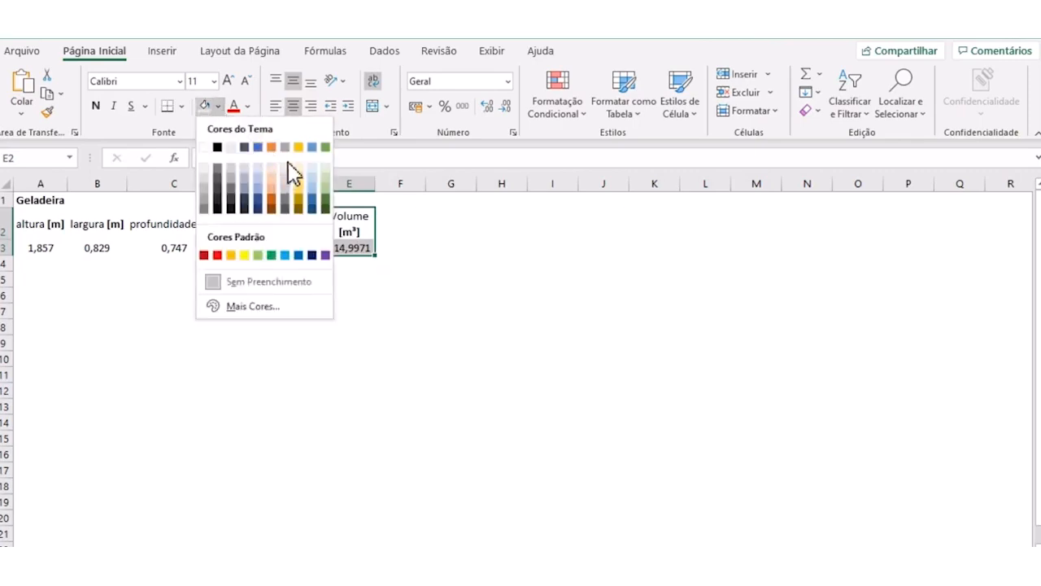
click(259, 256)
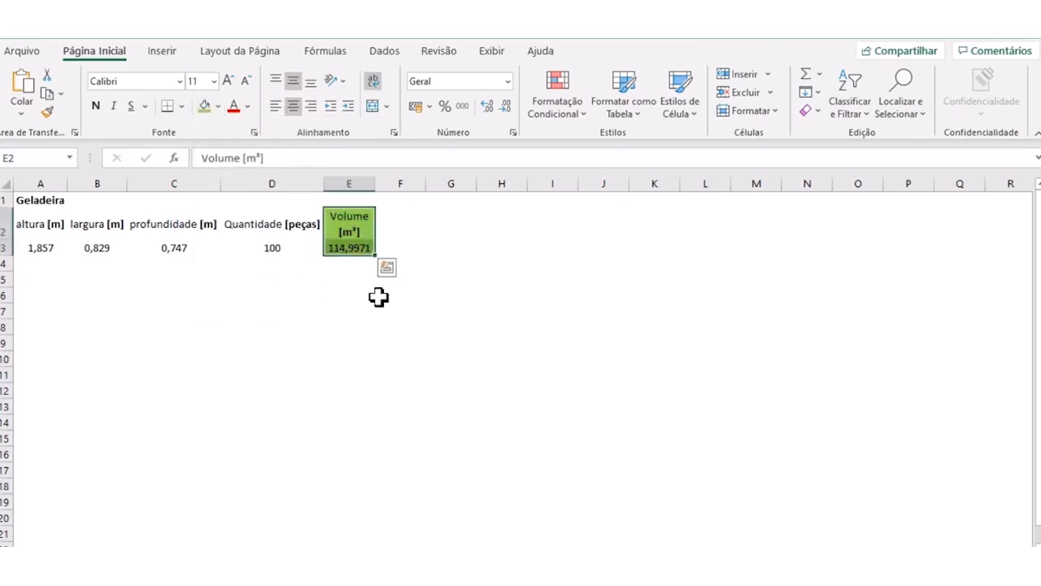
click(379, 295)
- Display the volume in cell E3 without decimal places and fit column E's width to its contents
click(331, 250)
click(486, 106)
click(487, 106)
click(505, 107)
click(505, 107)
click(505, 107)
click(505, 107)
click(505, 106)
click(505, 107)
double_click(383, 184)
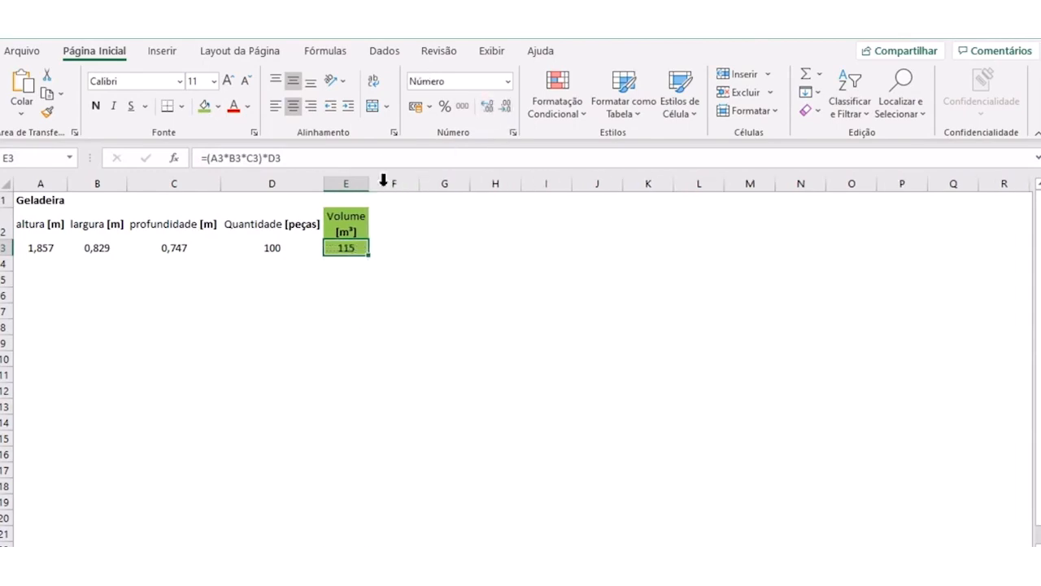
click(390, 280)
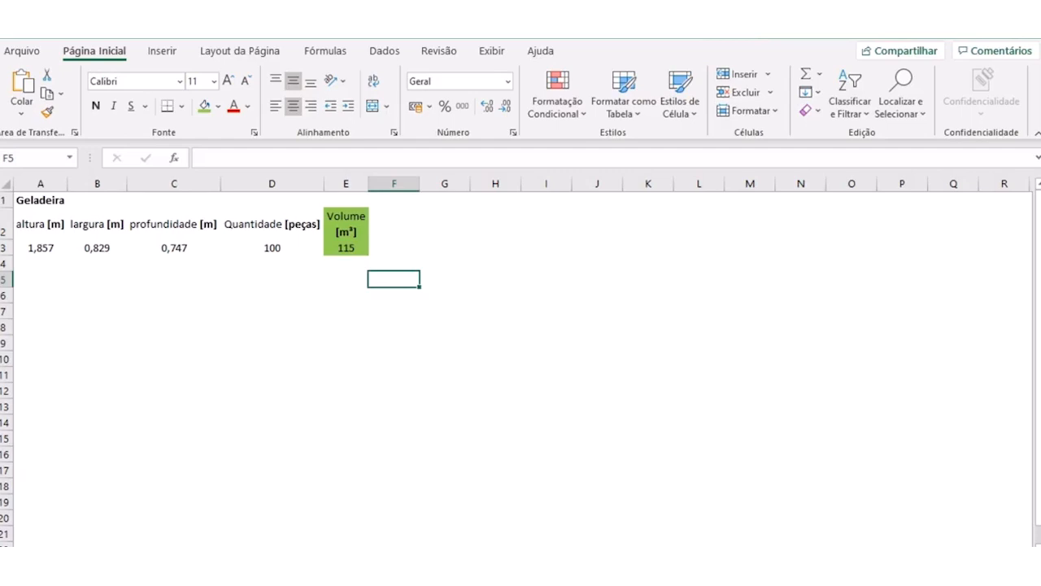
click(353, 324)
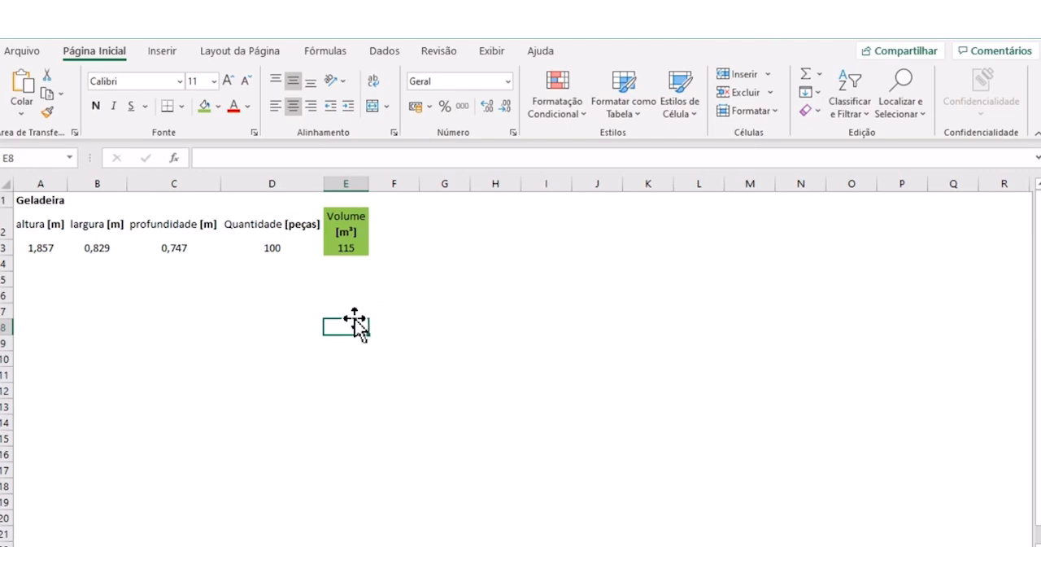
click(337, 278)
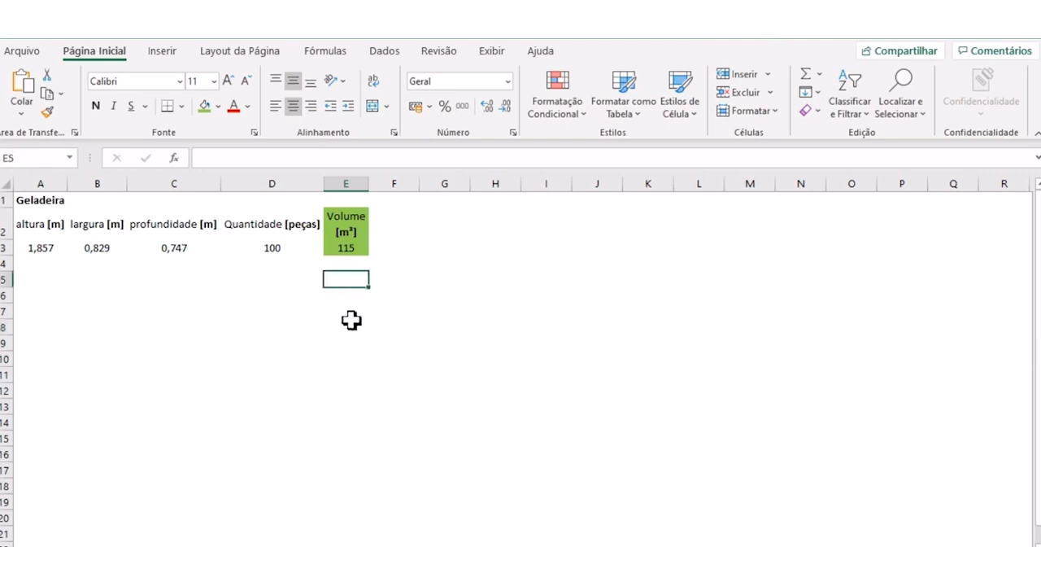
click(350, 315)
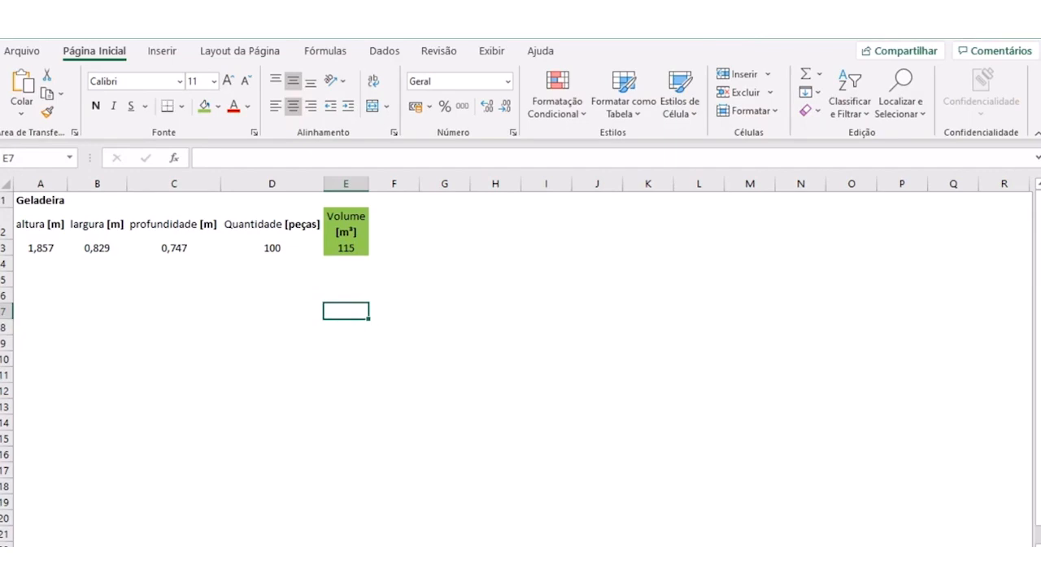
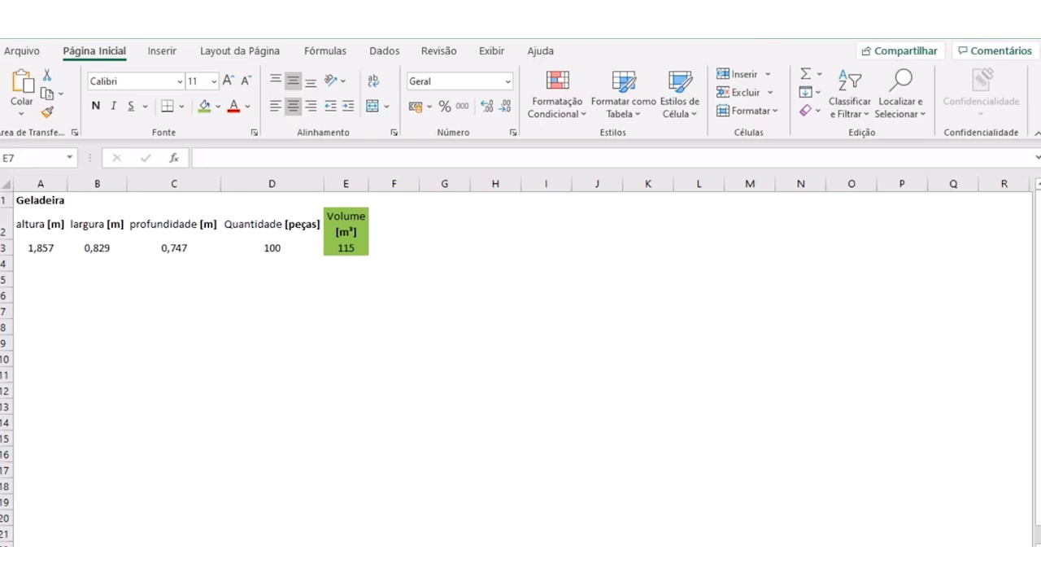
click(327, 336)
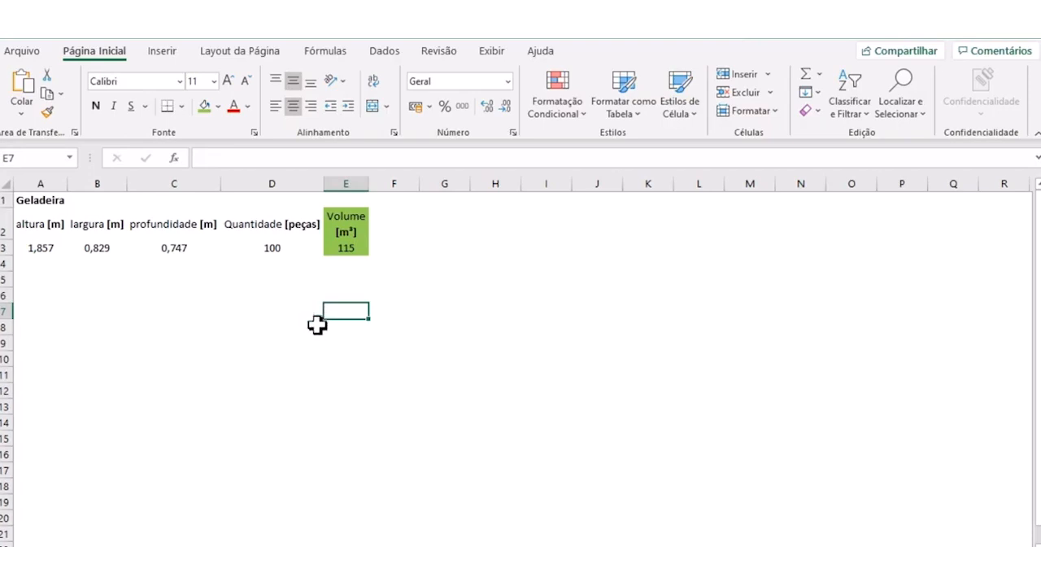
click(228, 339)
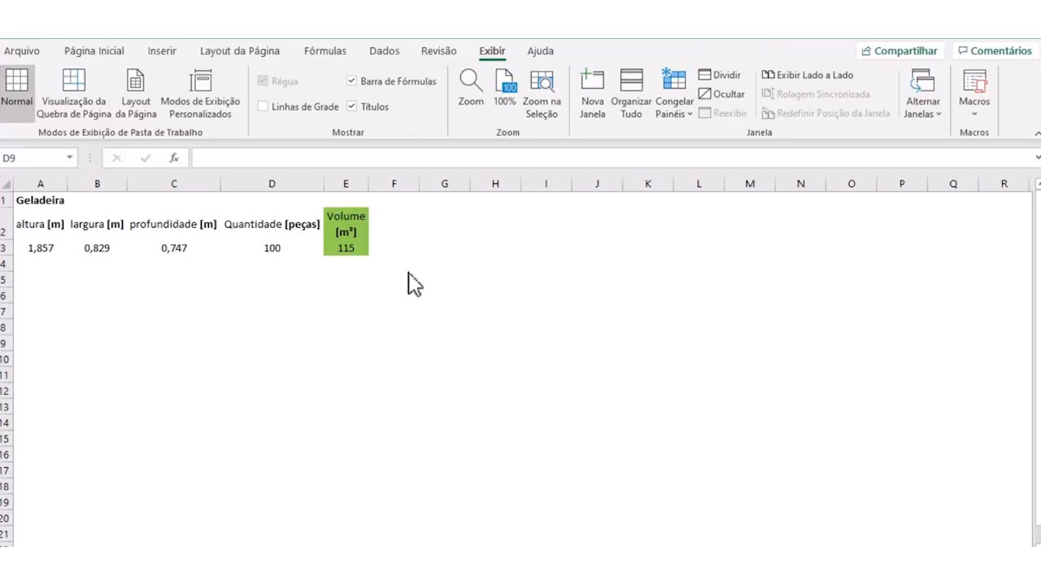
- Add a new blank worksheet to the workbook and hide its gridlines
click(367, 545)
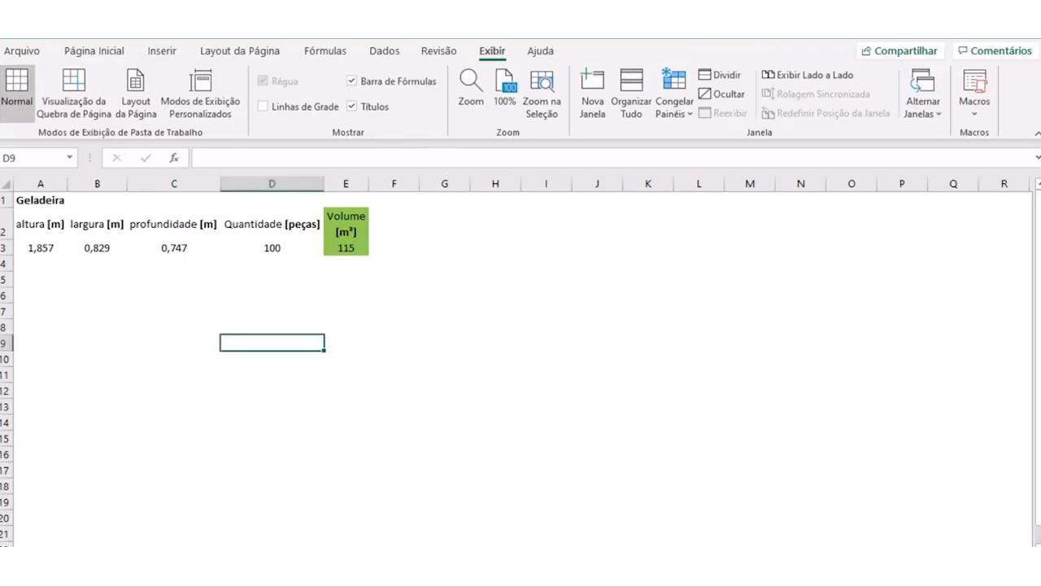
click(368, 554)
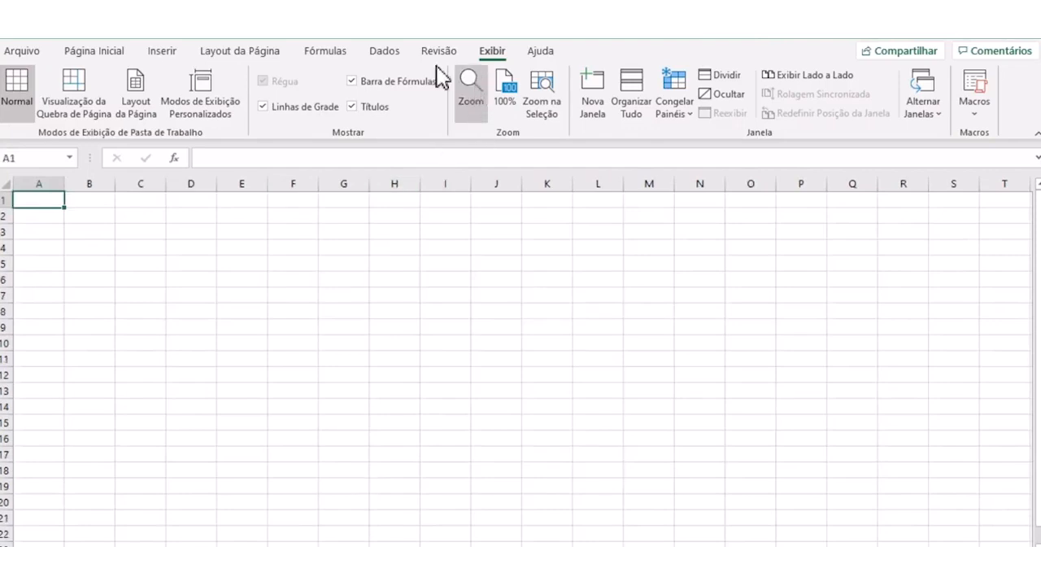
click(277, 107)
click(119, 324)
- Enter the title "Processo 'XPTO'" in cell A3 of the new worksheet
click(58, 231)
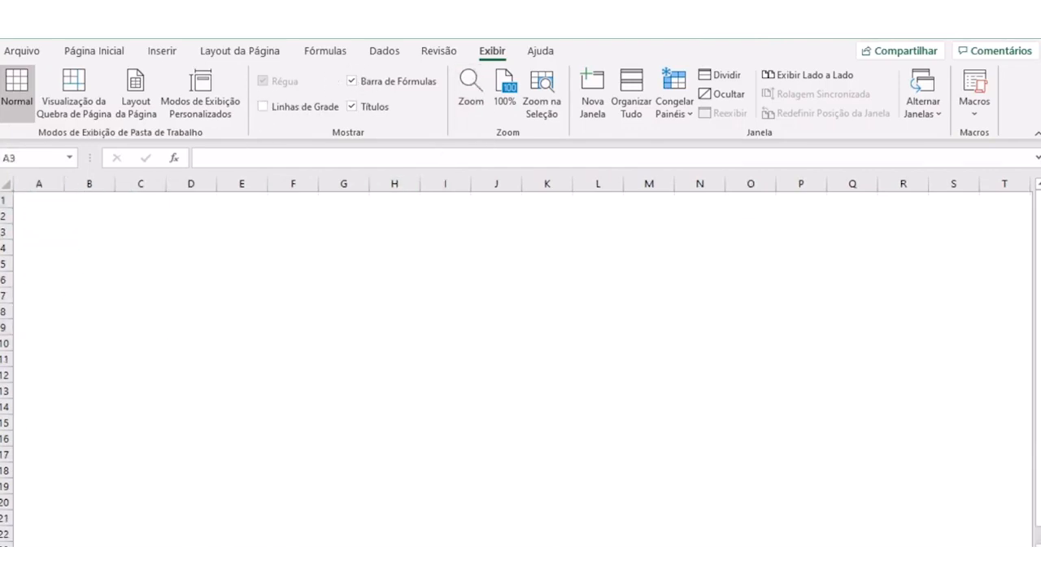
click(249, 364)
click(40, 216)
click(41, 244)
click(44, 232)
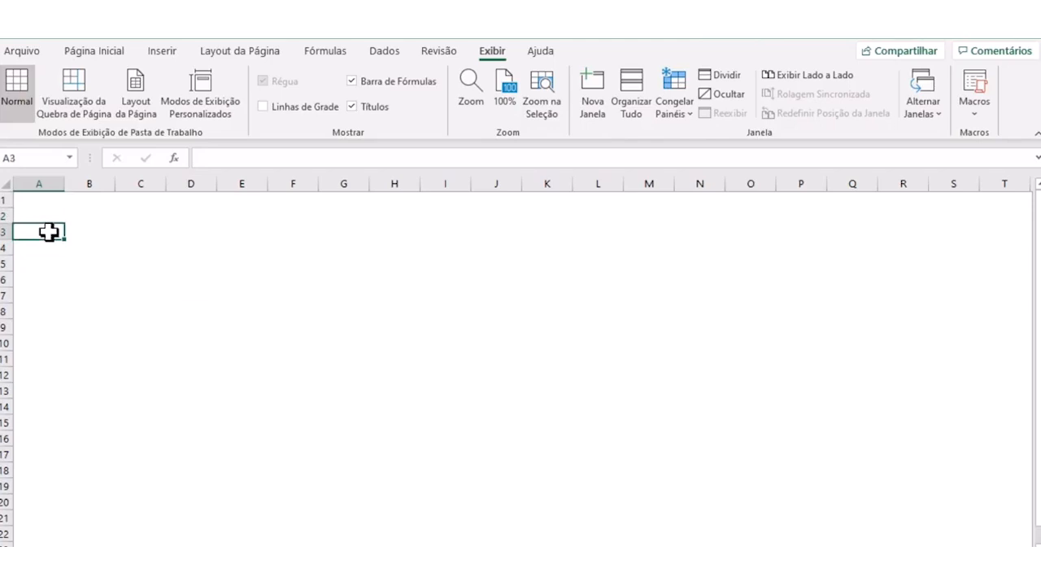
text(Processo 'XP)
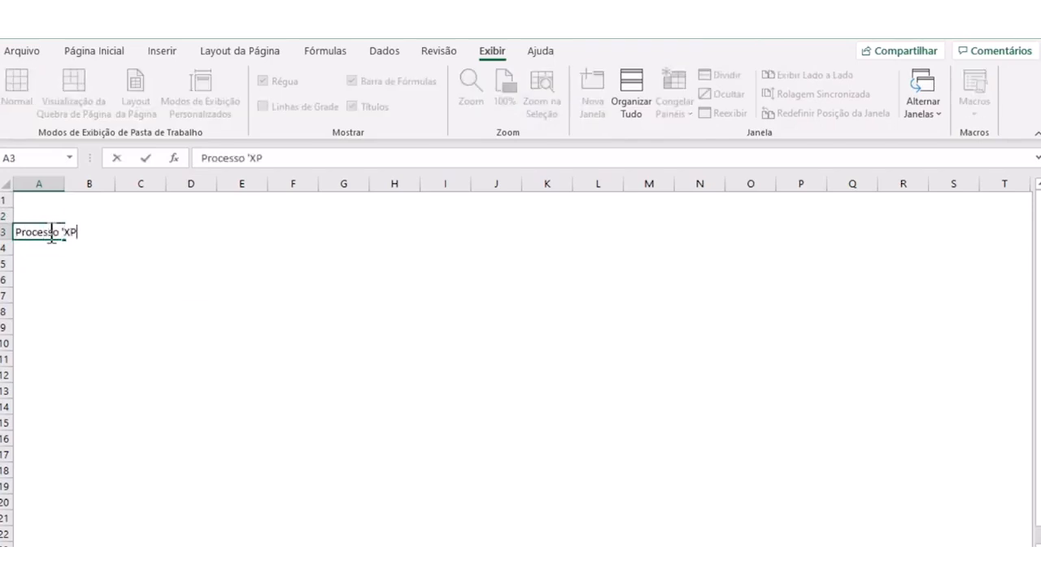
text(TO')
key(Return)
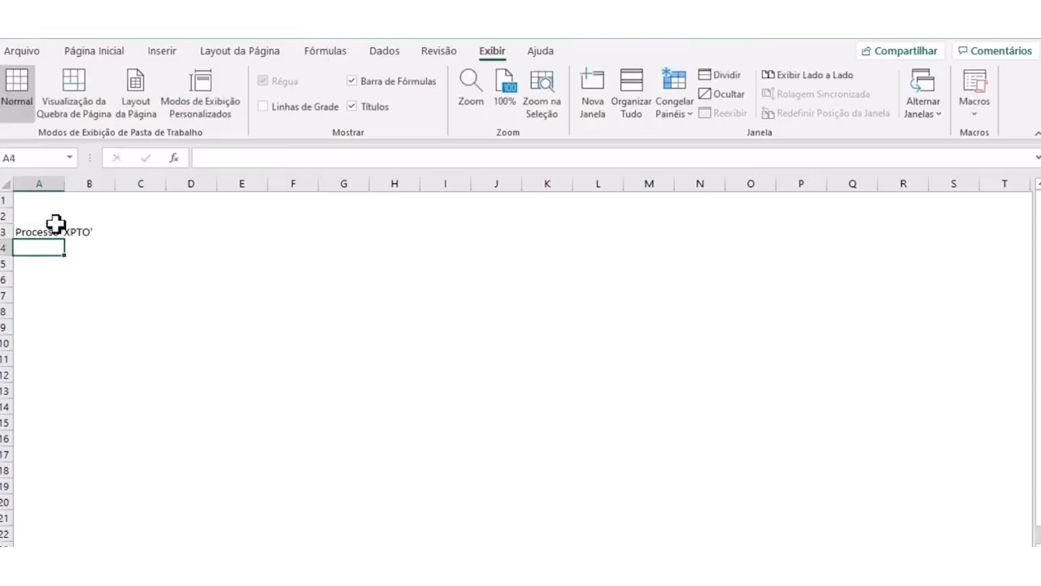
- Delete the two empty rows above the title, rows 1 and 2
drag(5, 215, 6, 199)
right_click(5, 202)
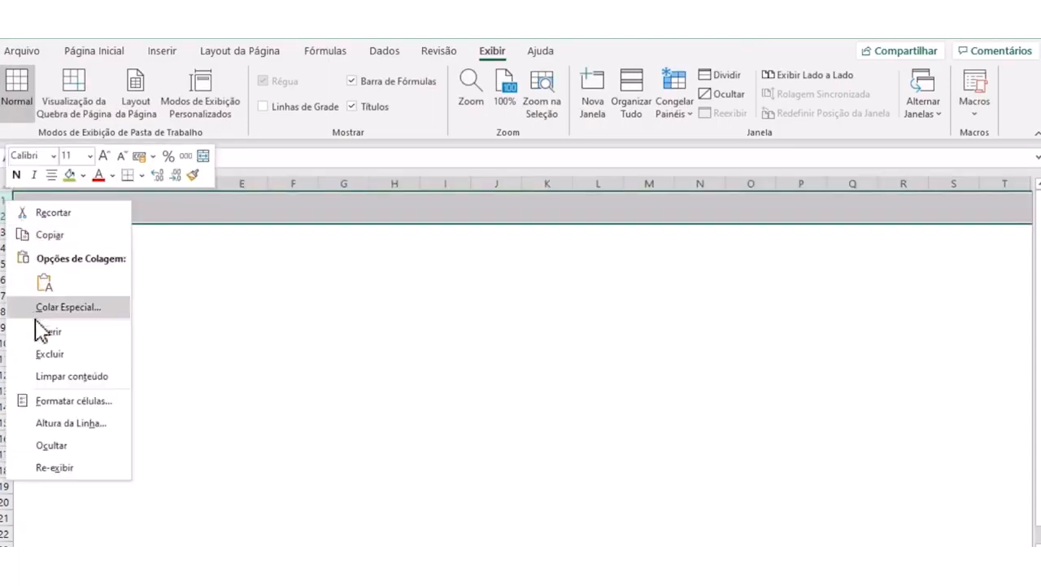
click(45, 355)
click(107, 329)
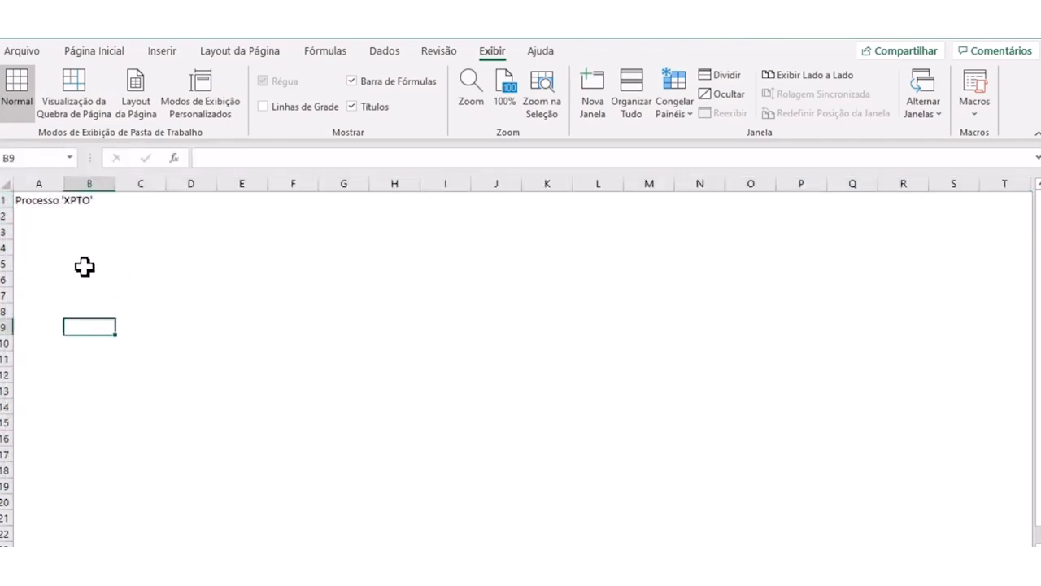
- Enter the header "Máquina" in cell C2 and list the machines A, B and C below it in C3:C5
click(95, 218)
click(134, 228)
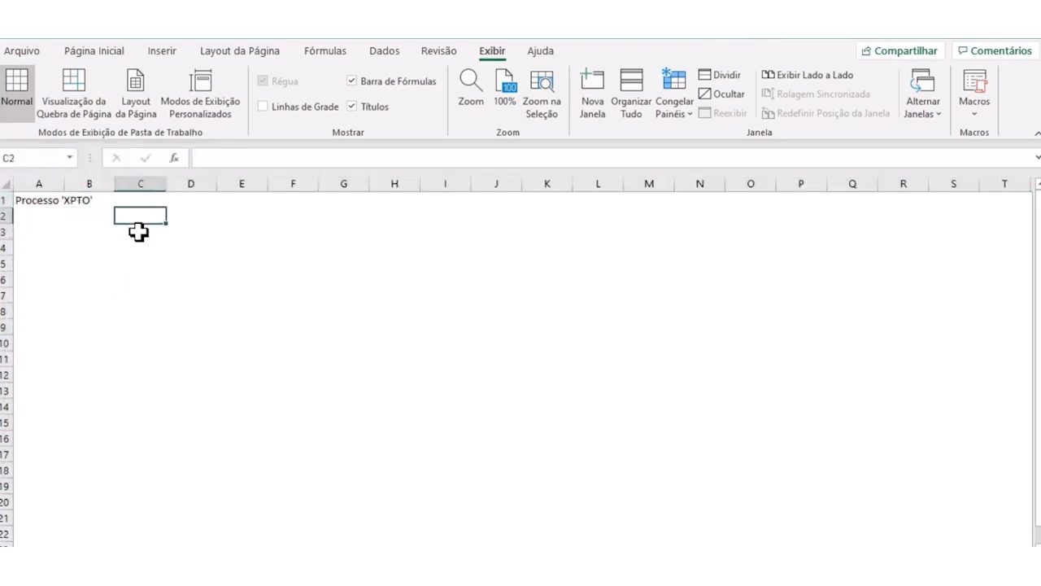
text(Má)
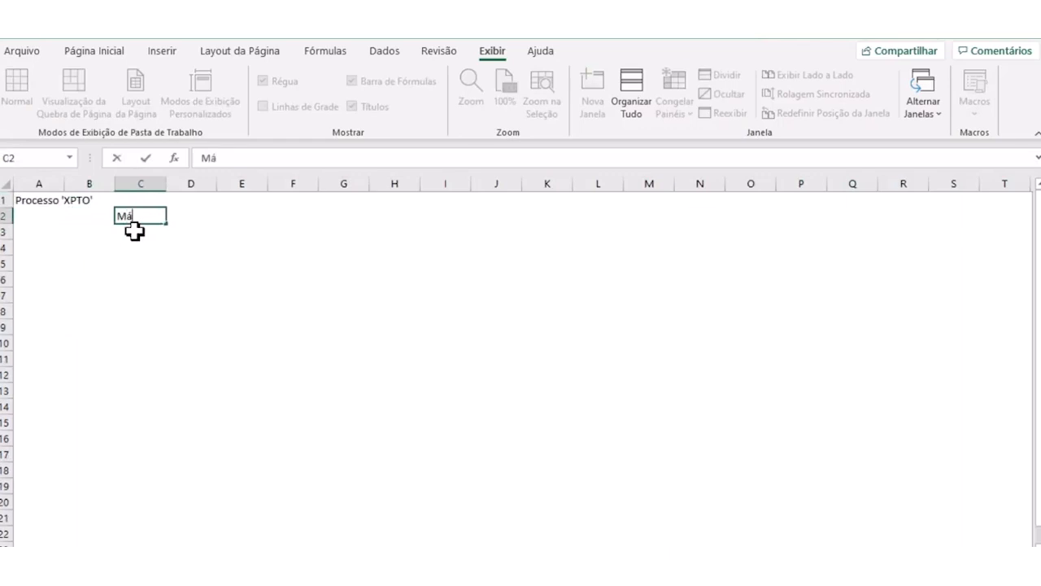
text(quina)
key(Return)
text(A)
key(Return)
text(B)
key(Return)
text(C)
key(Up)
key(Up)
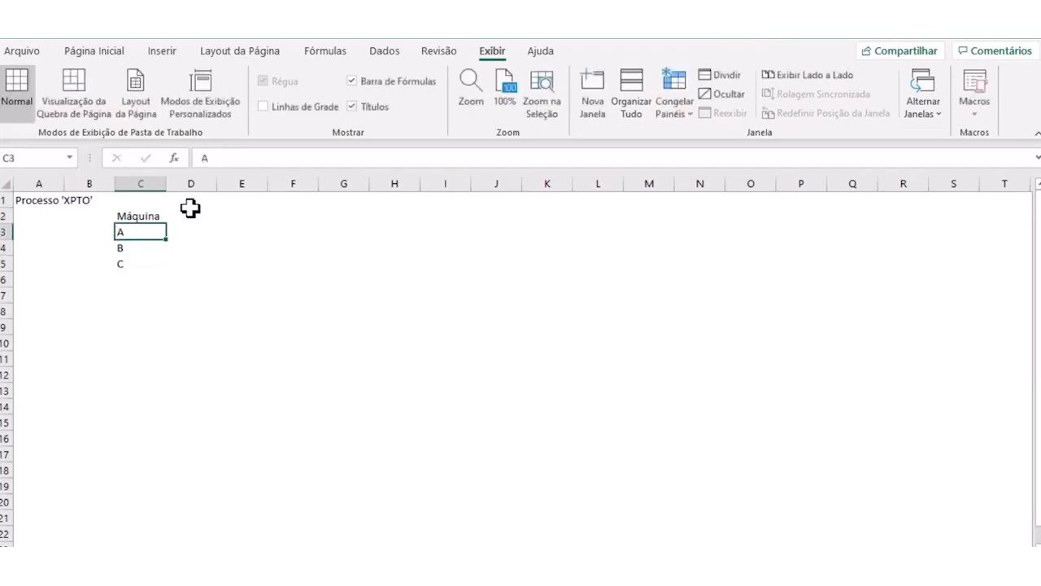
- Enter the header "Produção Planejada [litros]" in cell D2, beside "Máquina"
click(164, 183)
click(190, 236)
click(190, 236)
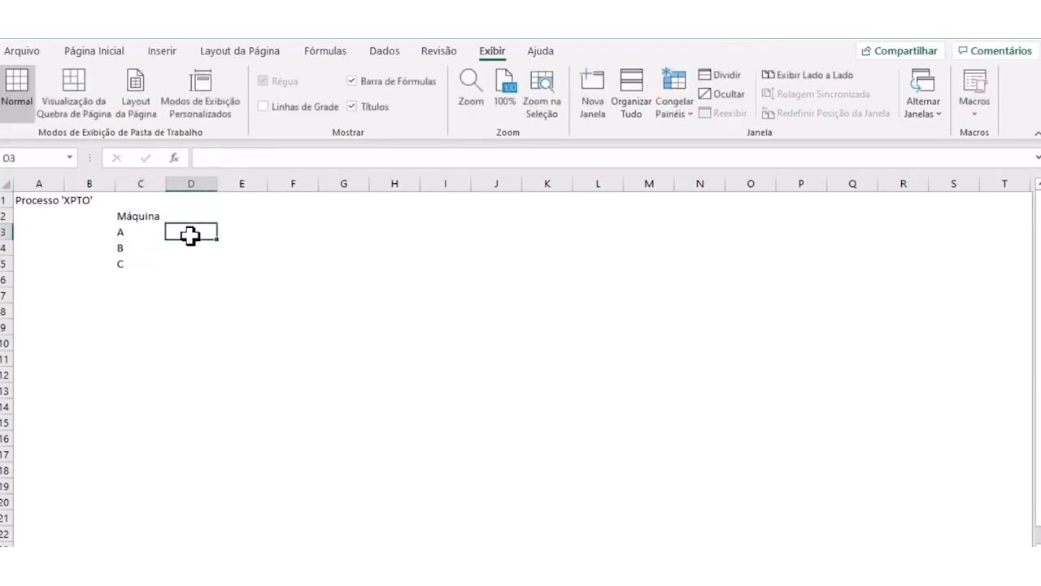
click(191, 213)
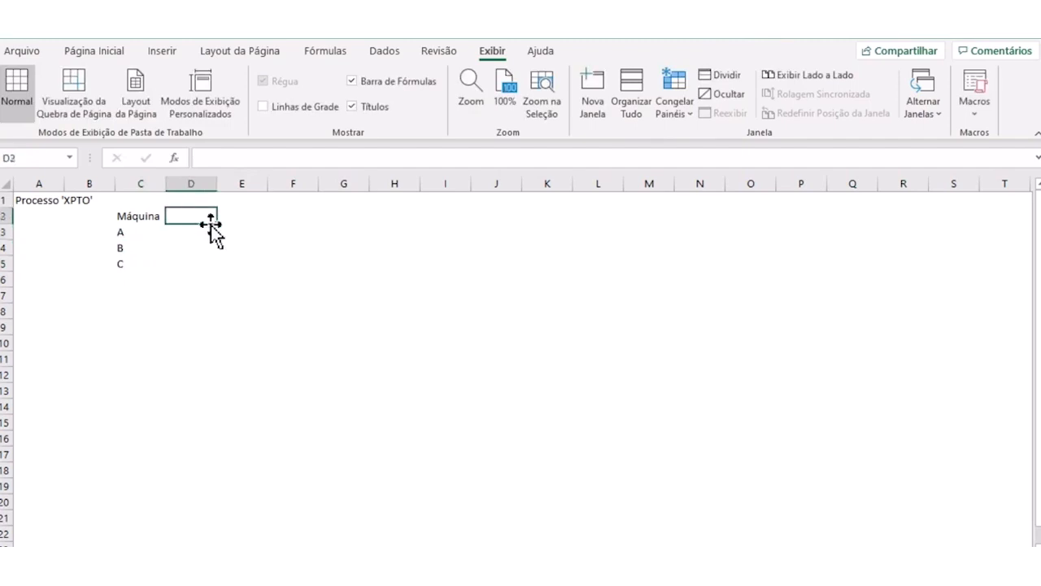
text(Produção Planeh)
key(BackSpace)
text(jada)
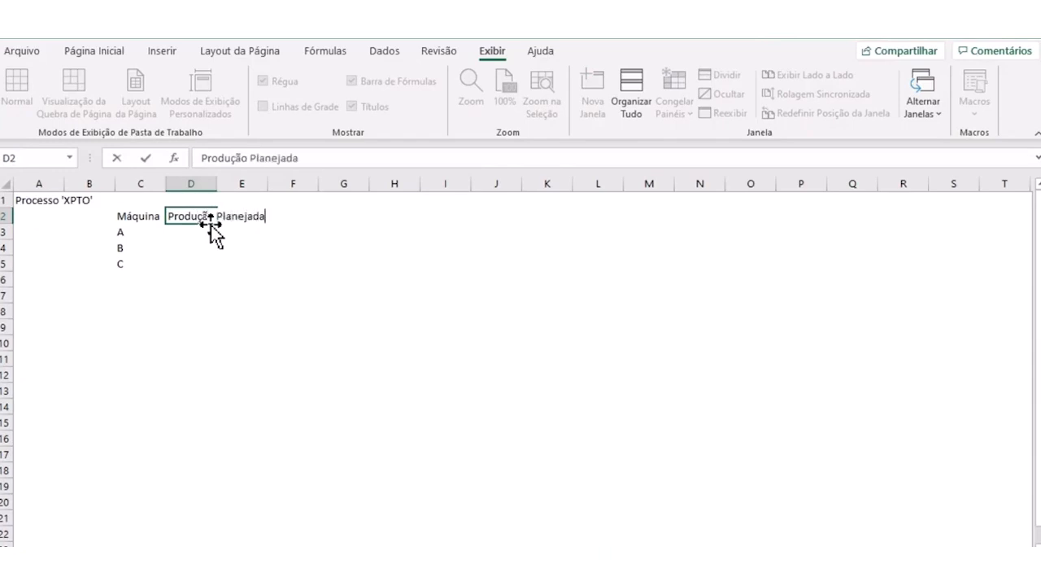
text( [)
text(litros])
key(Return)
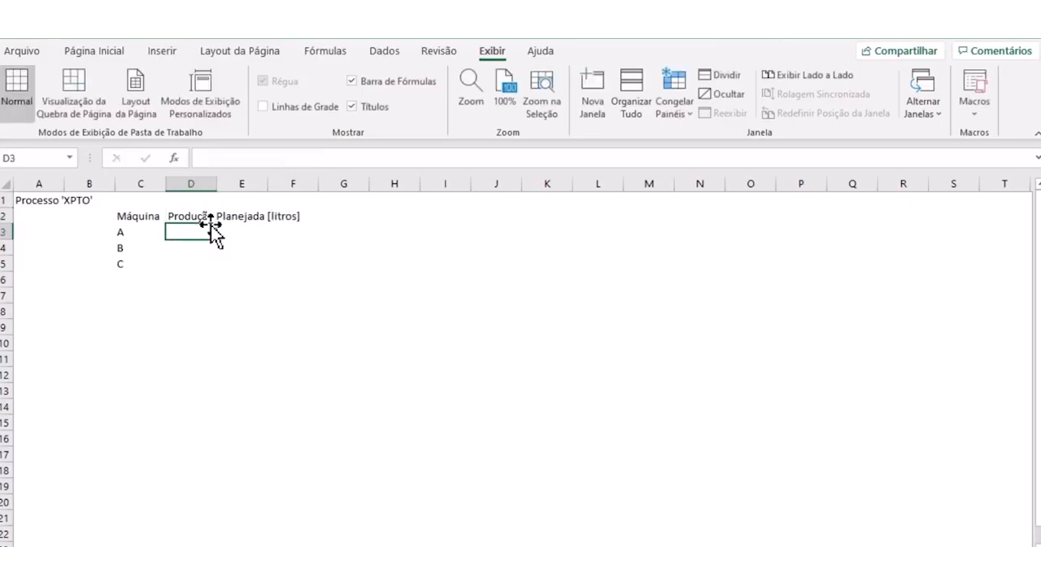
- Wrap the text of the header in cell D2 and widen column D slightly
click(203, 212)
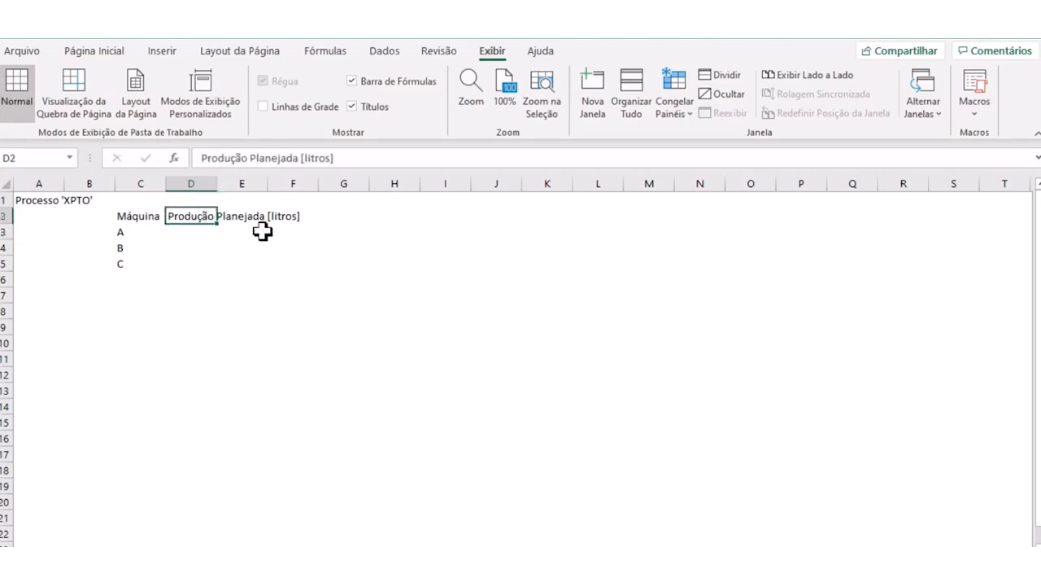
click(110, 49)
click(373, 83)
drag(216, 185, 238, 186)
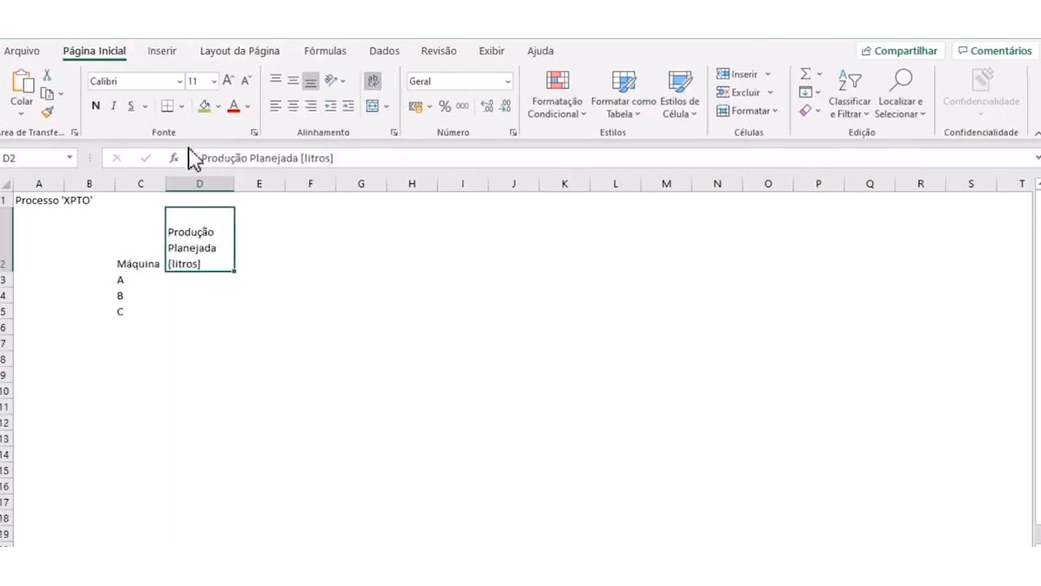
- Center all cells of the worksheet horizontally and vertically, and widen all columns to one equal width
click(7, 185)
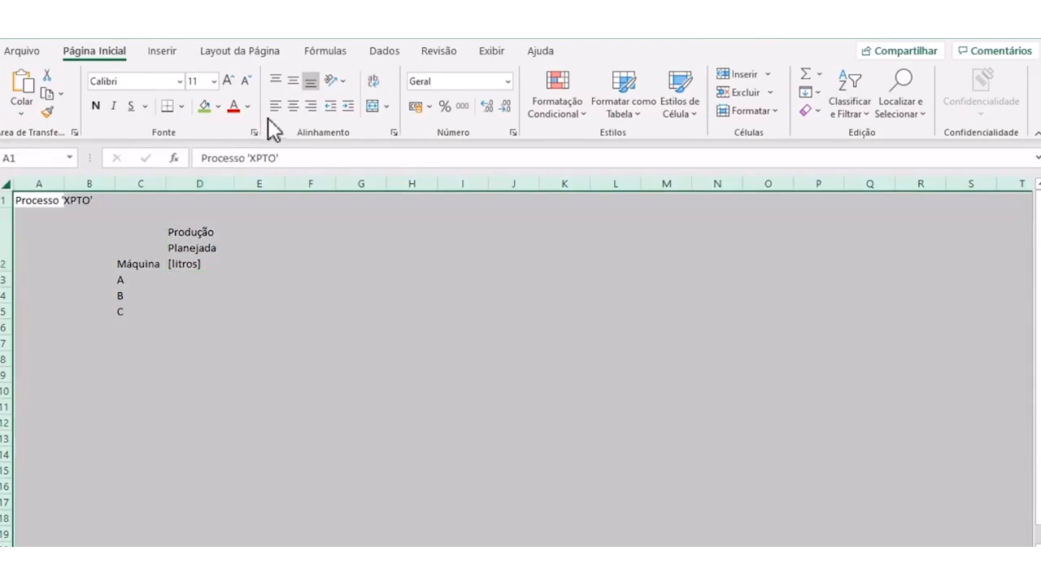
click(291, 106)
click(278, 80)
click(294, 80)
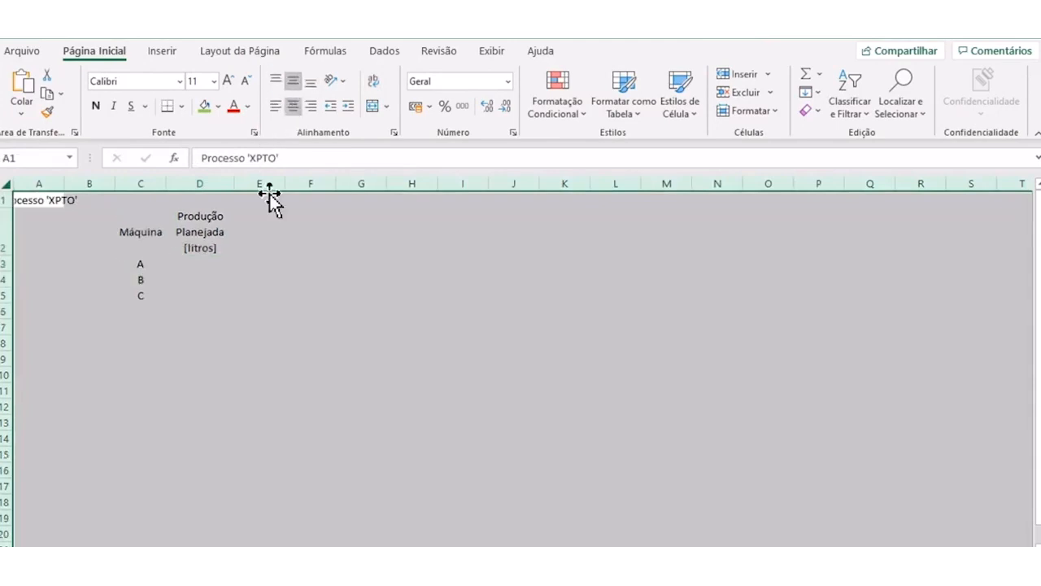
drag(235, 185, 238, 186)
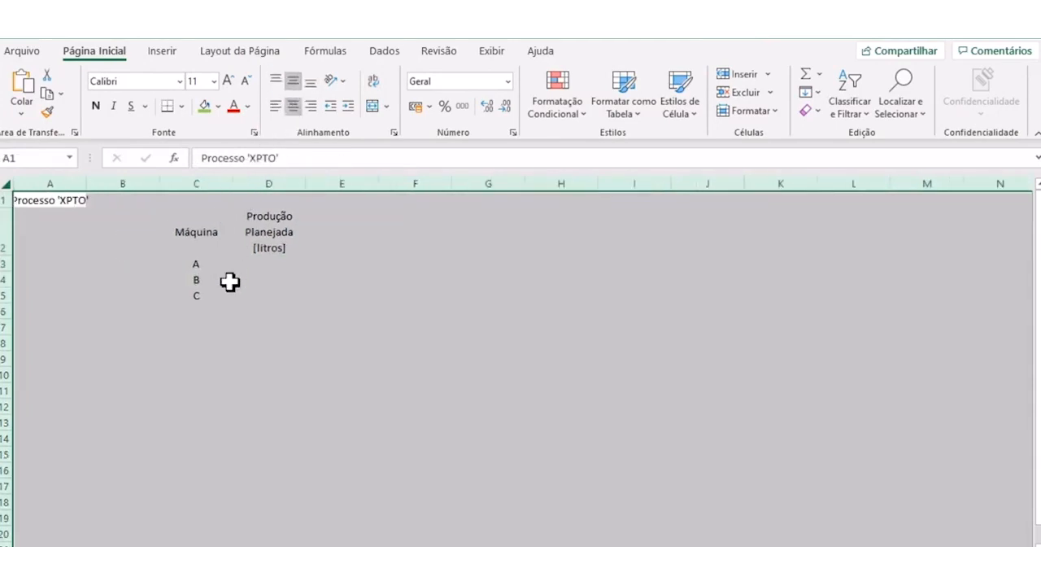
click(230, 280)
- Delete the empty column B and fit the "Máquina" column's width to its contents
click(140, 181)
right_click(140, 181)
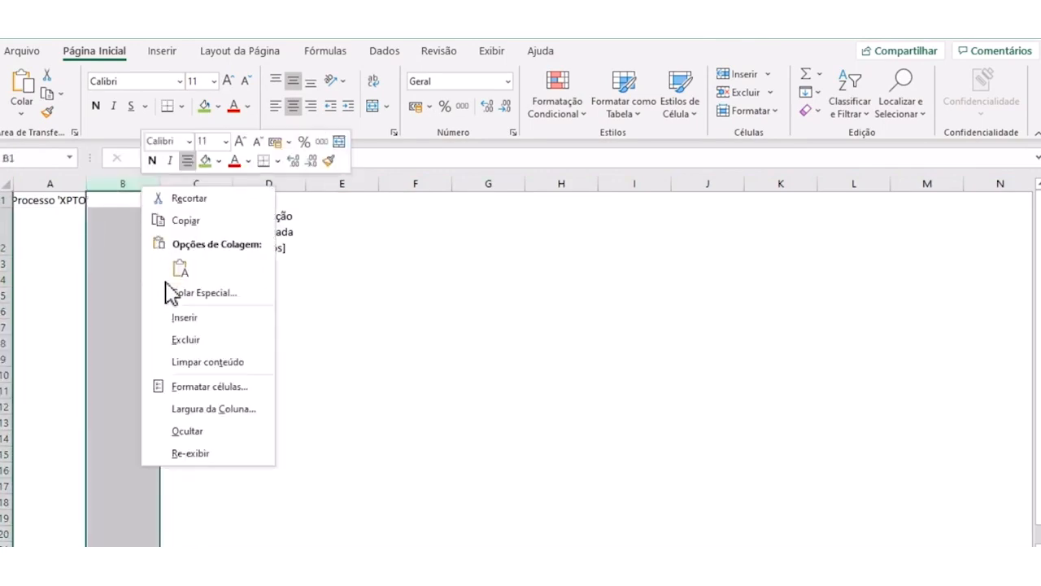
click(177, 337)
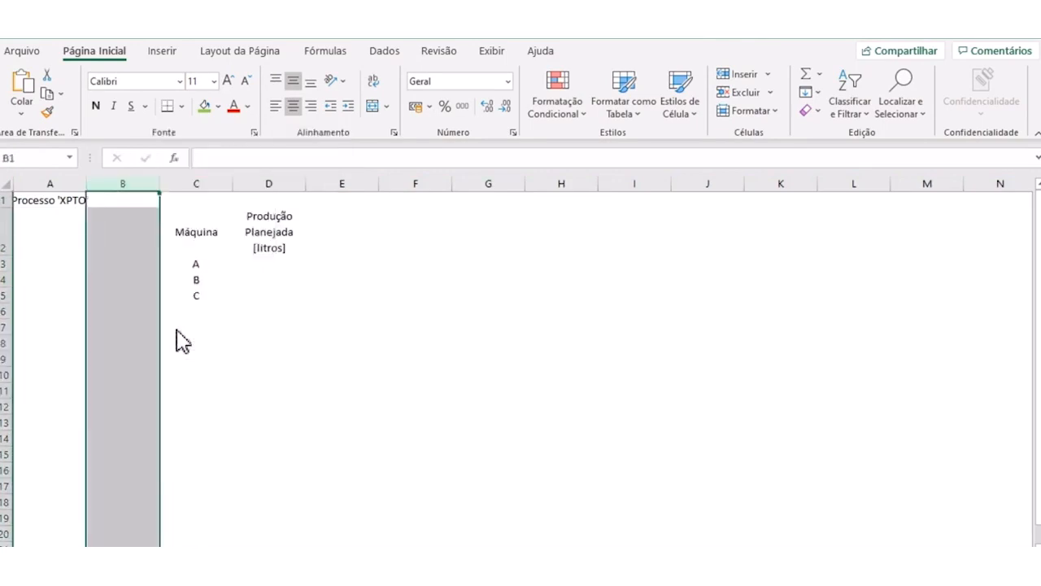
double_click(161, 182)
- Copy the header from cell C2 to D2 and change the copy's text to "ProduçãoREalizada [litros]"
click(236, 220)
click(196, 221)
key(ctrl+c)
click(239, 242)
key(ctrl+v)
key(Escape)
drag(252, 158, 285, 158)
text(REalizada)
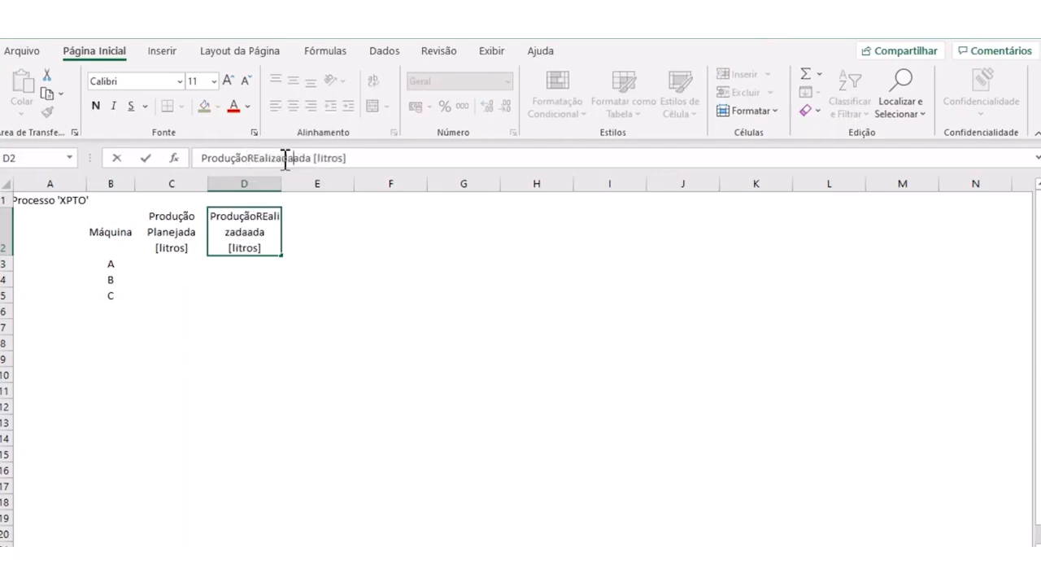
key(Delete)
key(Delete)
key(Delete)
key(Delete)
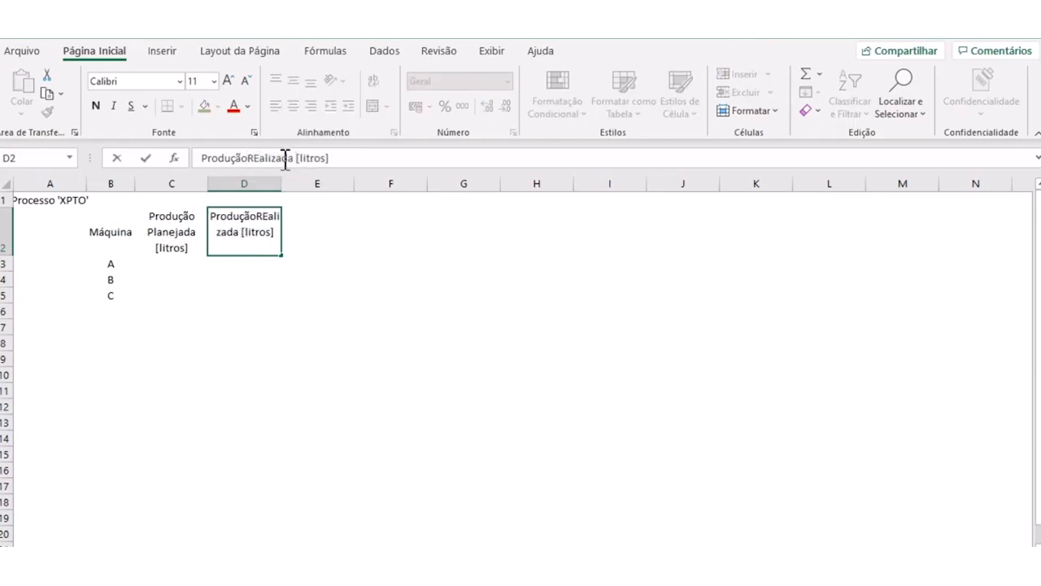
- Make only the unit "[litros]" bold in both production headers, cells D2 and C2
key(shift+End)
key(ctrl+n)
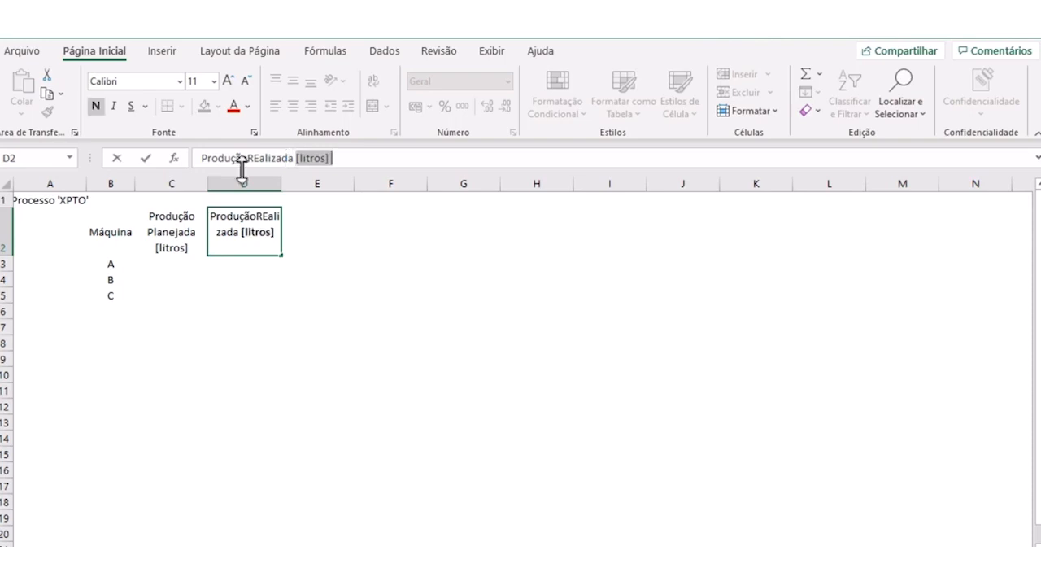
click(178, 243)
drag(334, 158, 312, 157)
key(ctrl+n)
click(335, 246)
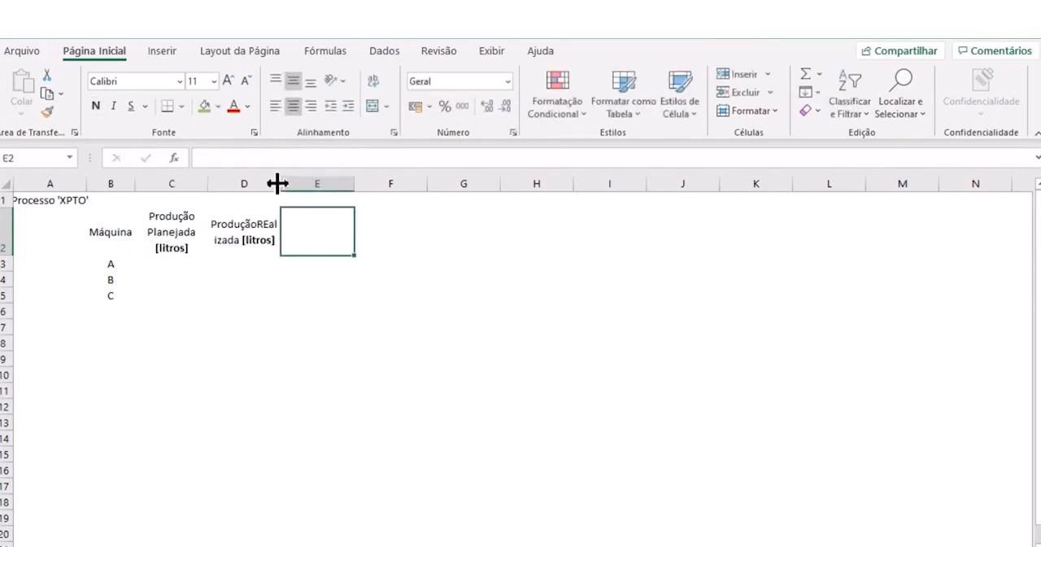
- Apply the formatting of the planned production header in C2 to cell D2 with Format Painter
click(179, 226)
click(47, 110)
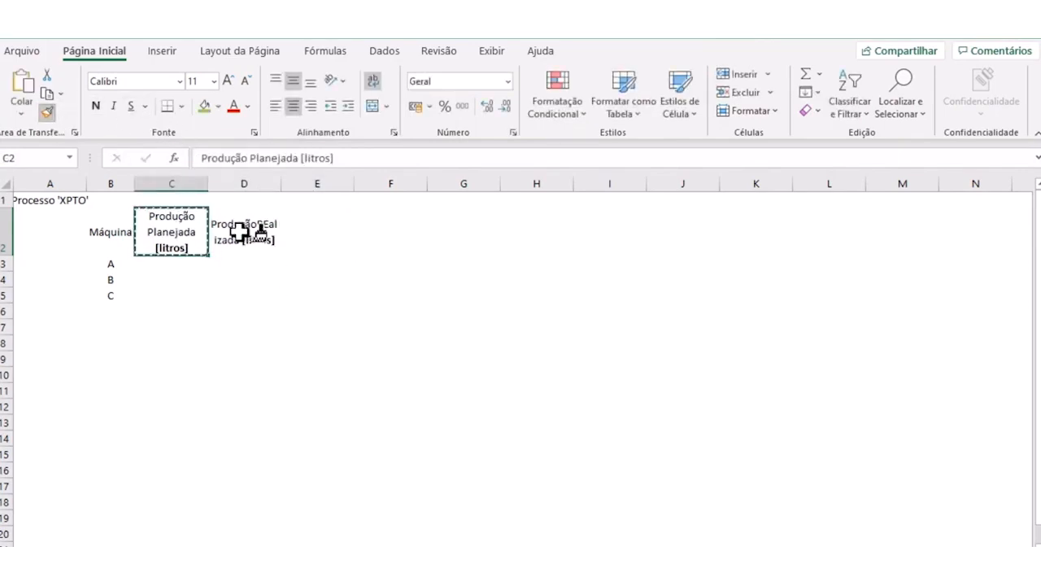
click(240, 225)
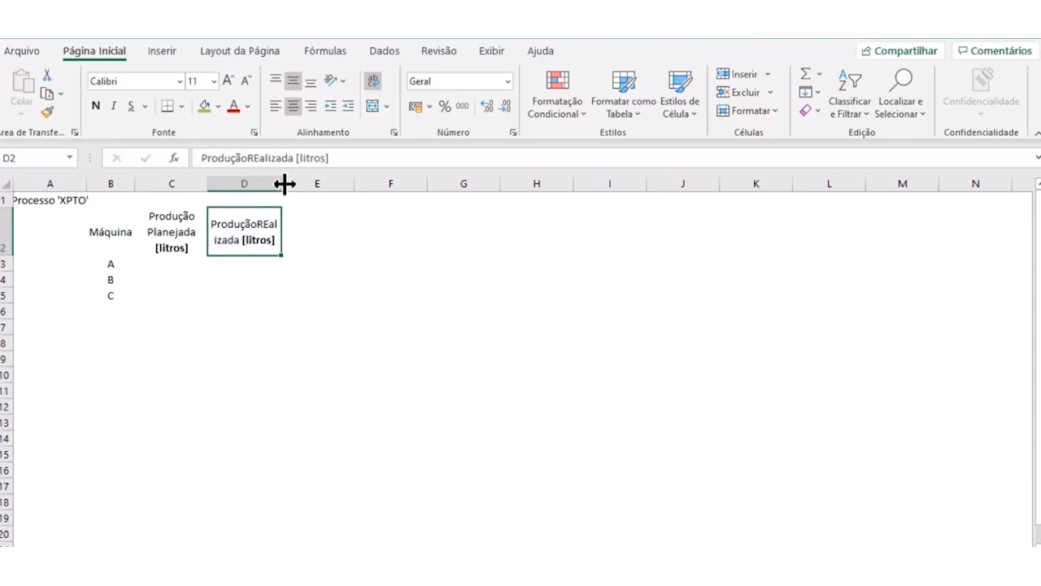
- Correct the header in D2 to "Produção Realizada [litros]" and fit column D's width to its contents
click(255, 159)
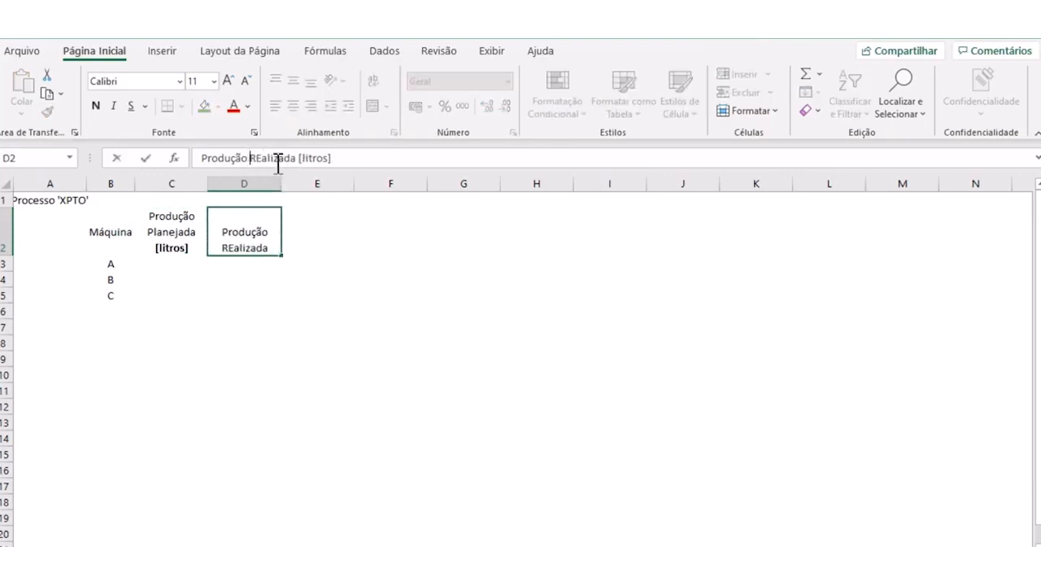
key(Delete)
text(e)
click(349, 327)
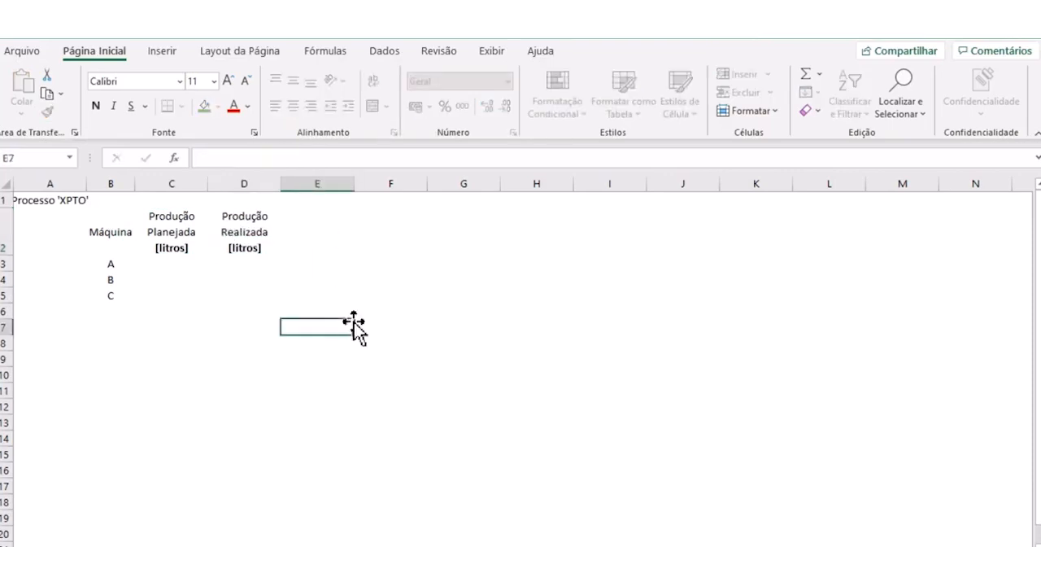
double_click(285, 184)
- Enter the header "Eficiência Operacional [%]" in cell E2
click(284, 218)
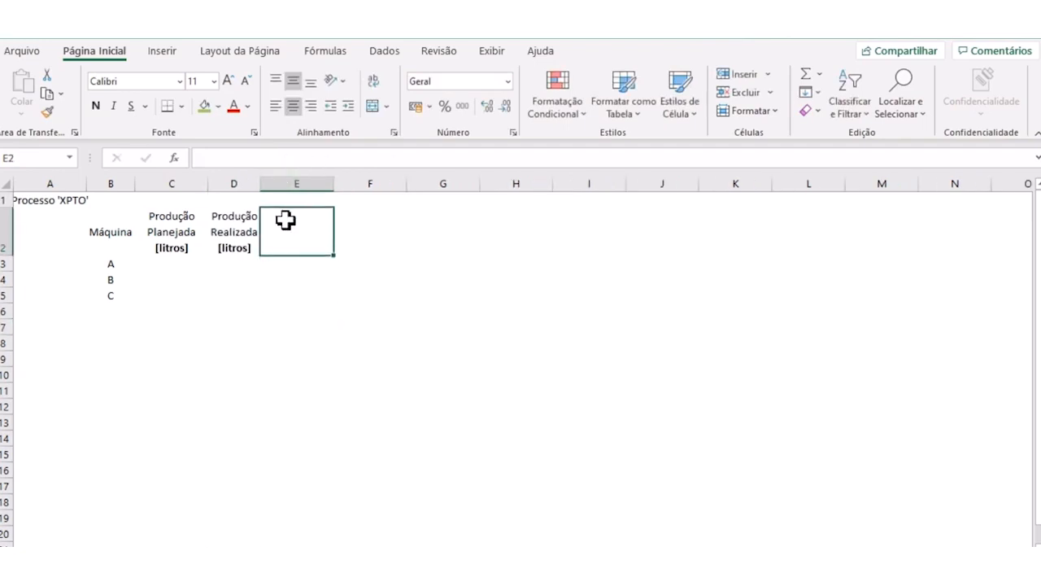
text(Eficiência Opera)
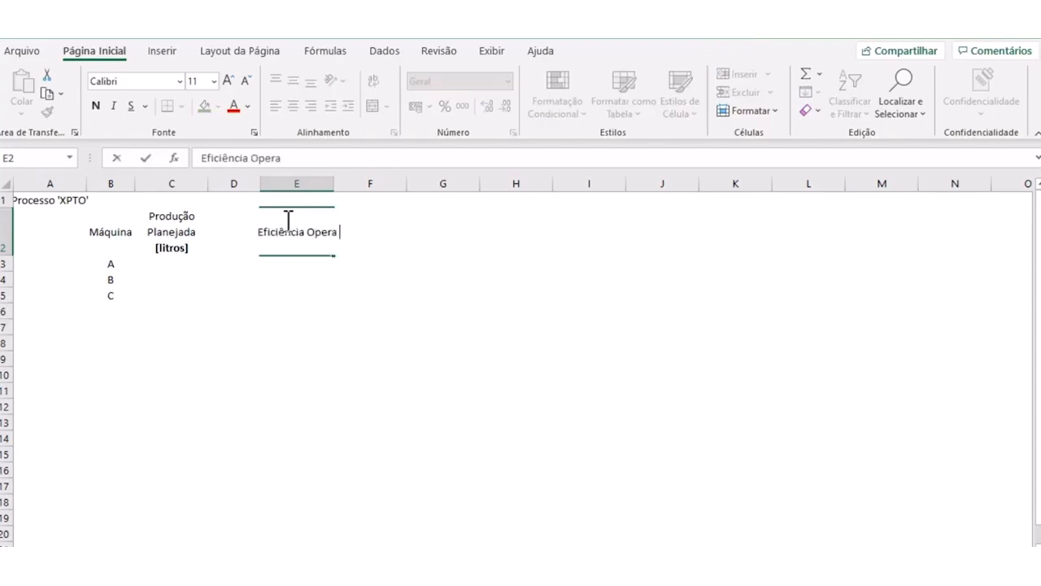
text(cio)
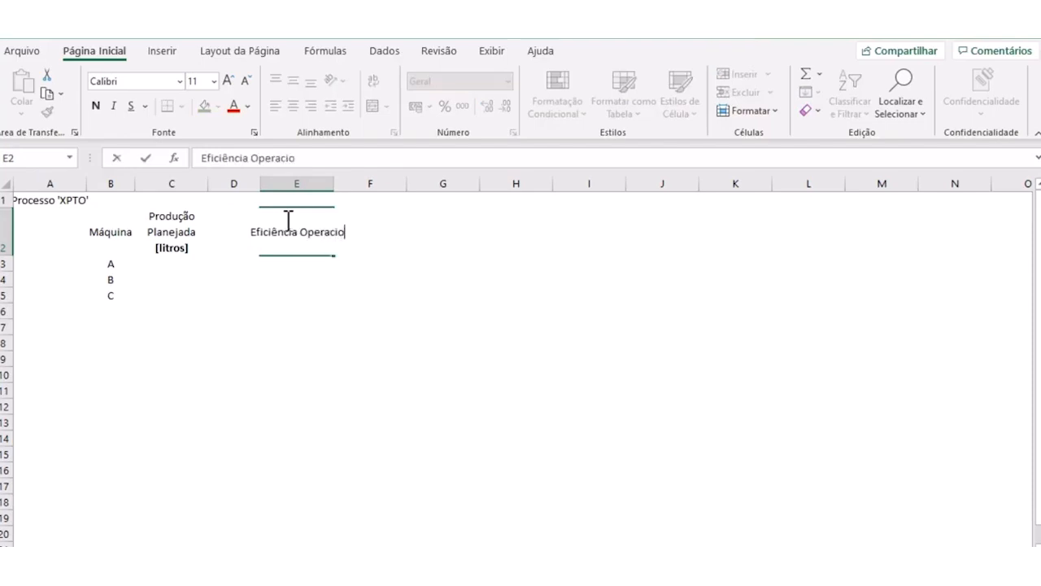
text(nal [)
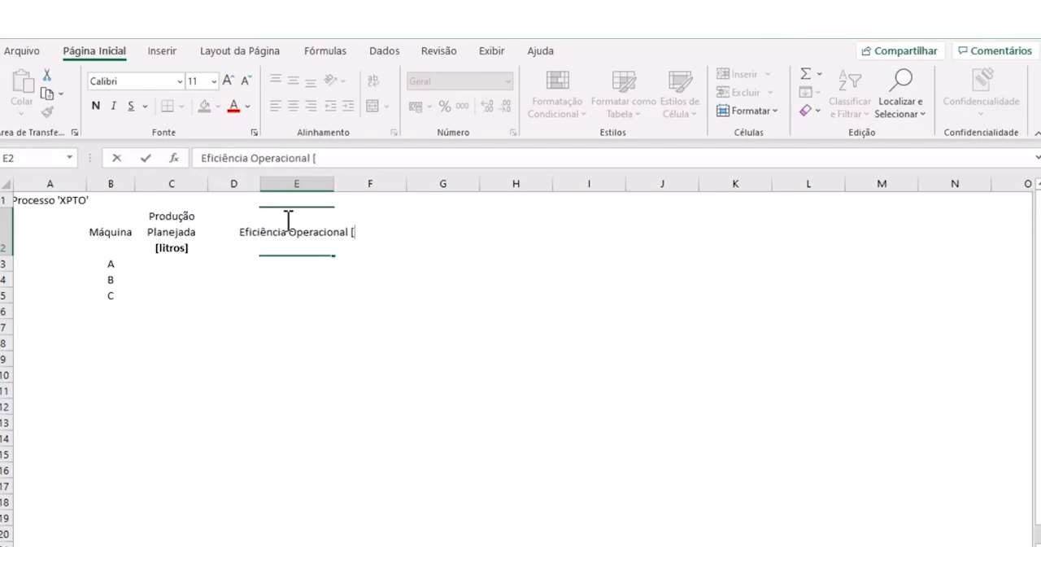
text(%])
key(Return)
- Apply the formatting of header D2 to E2 with Format Painter and narrow column E slightly
click(254, 218)
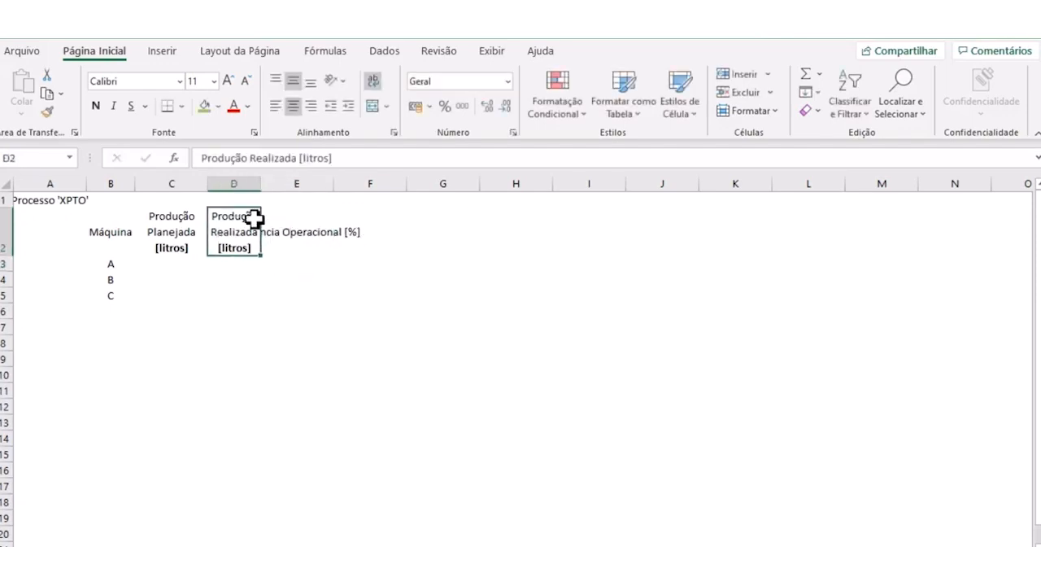
click(47, 110)
click(324, 218)
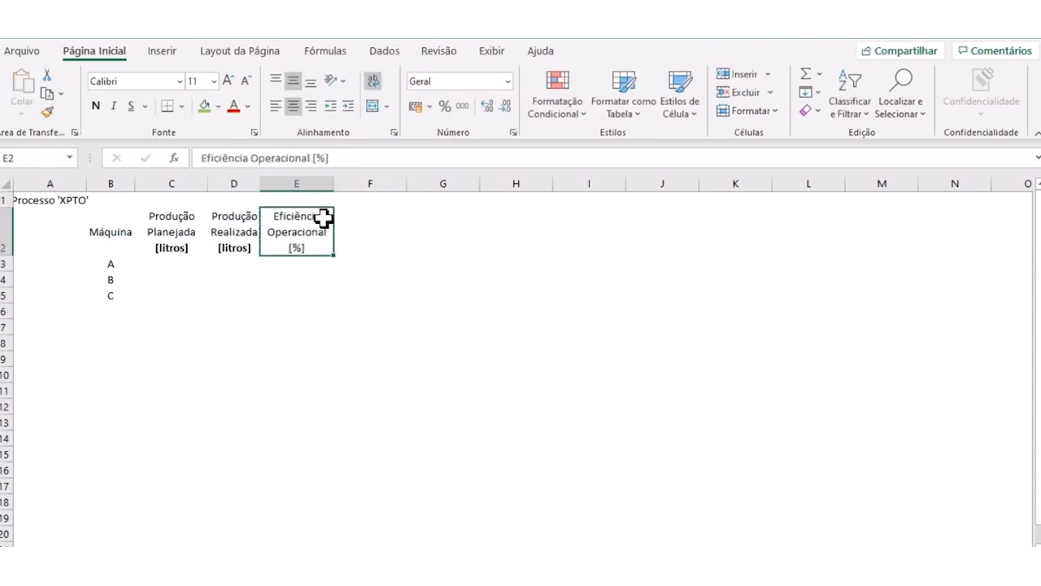
drag(334, 183, 326, 184)
- Make only the unit "[%]" bold in the operational efficiency header in E2
double_click(319, 158)
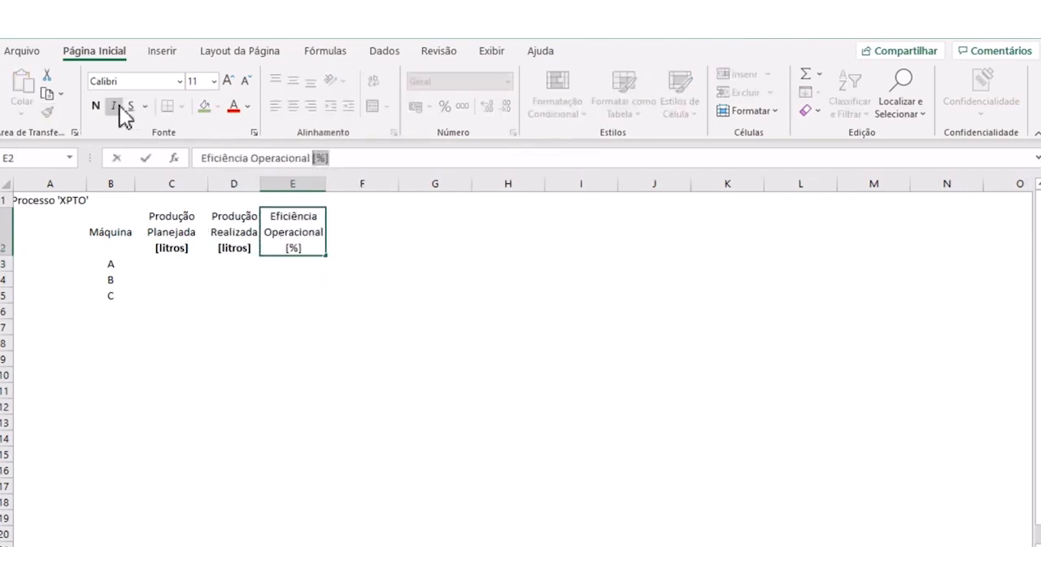
click(96, 106)
click(265, 345)
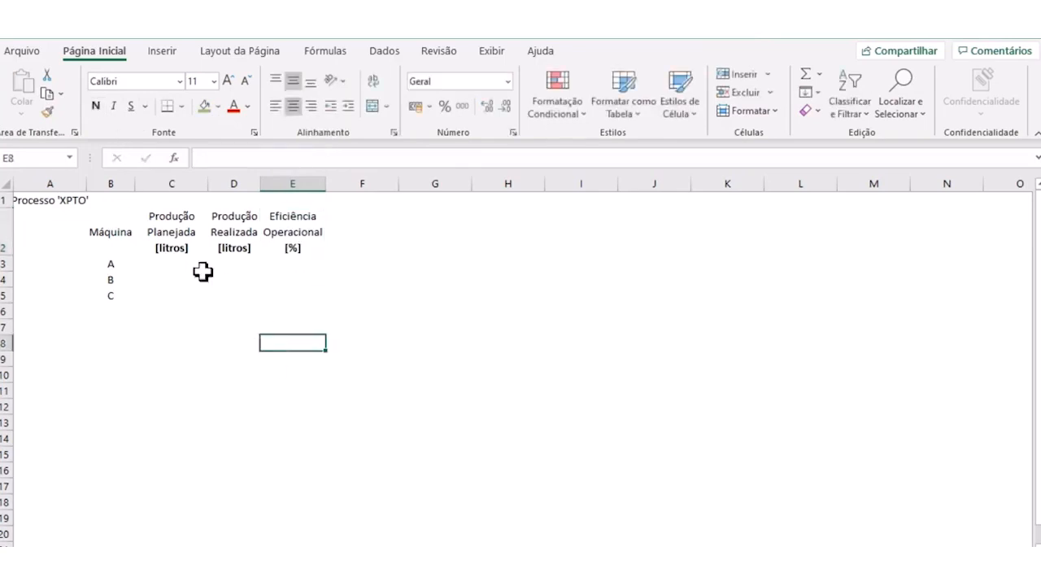
- Merge and center cells A3:A5 beside the machines and enter the date 04/07/2020
click(170, 262)
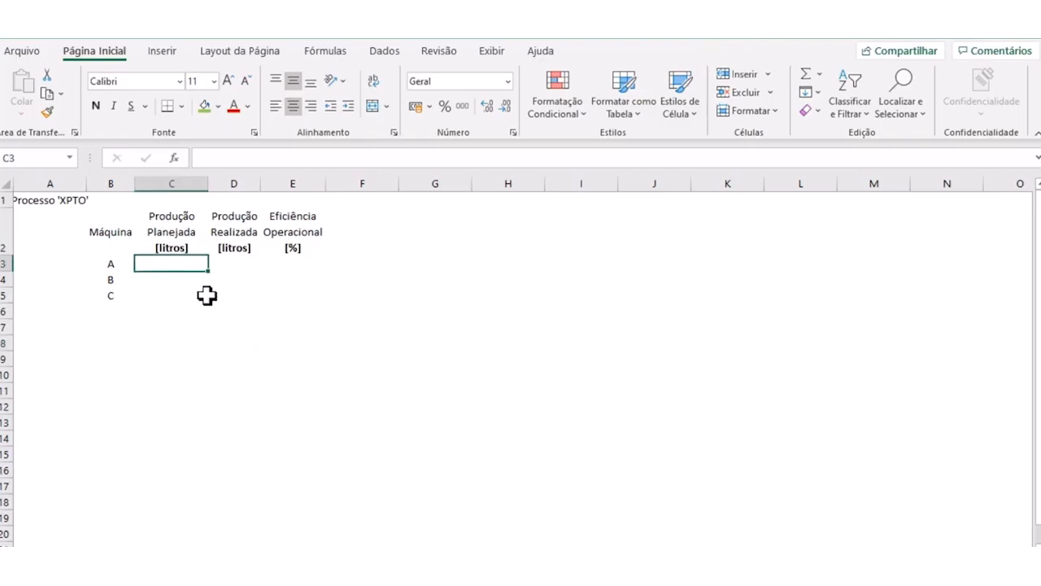
click(70, 264)
drag(52, 266, 52, 291)
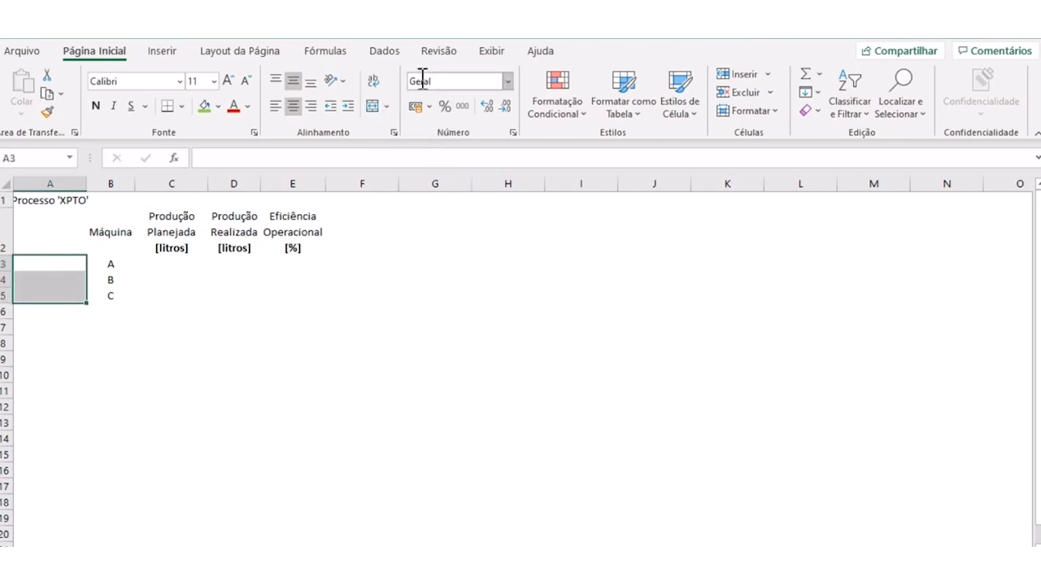
click(373, 106)
text(04/07)
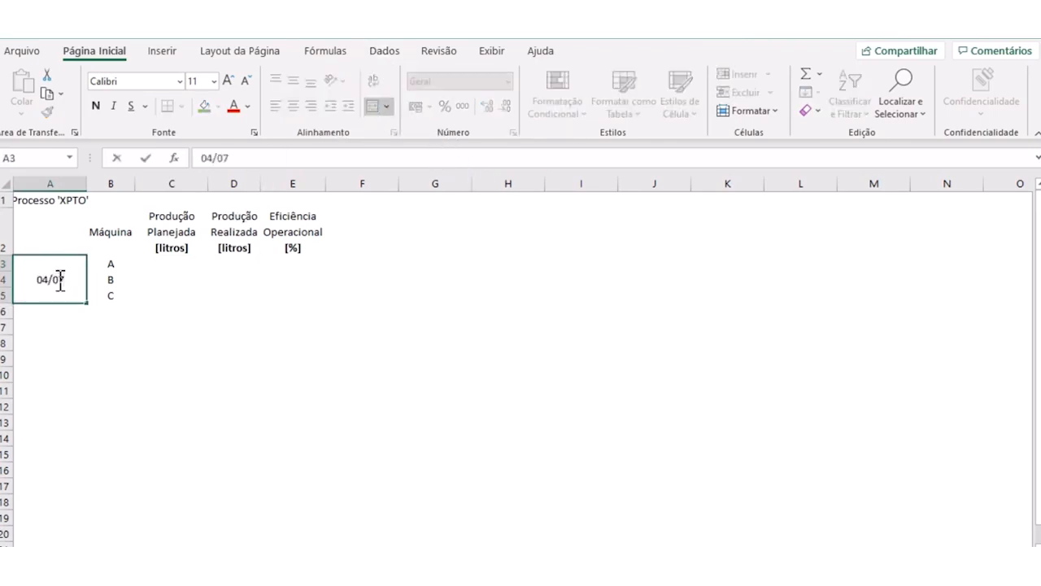
text(/2020)
key(Return)
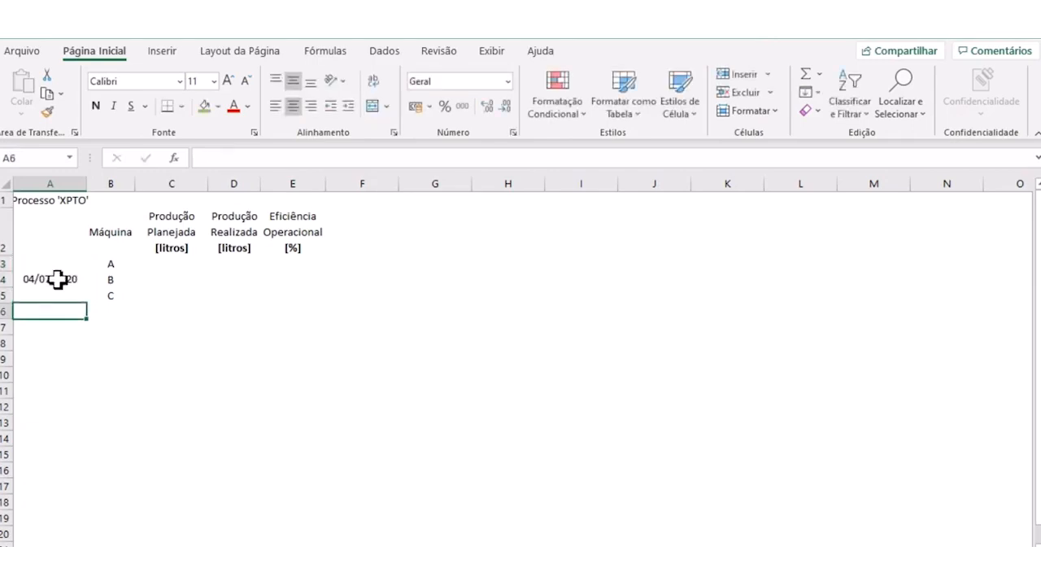
- Make the date in the merged cell A3:A5 bold and fit column A's width to its contents
click(53, 277)
click(96, 106)
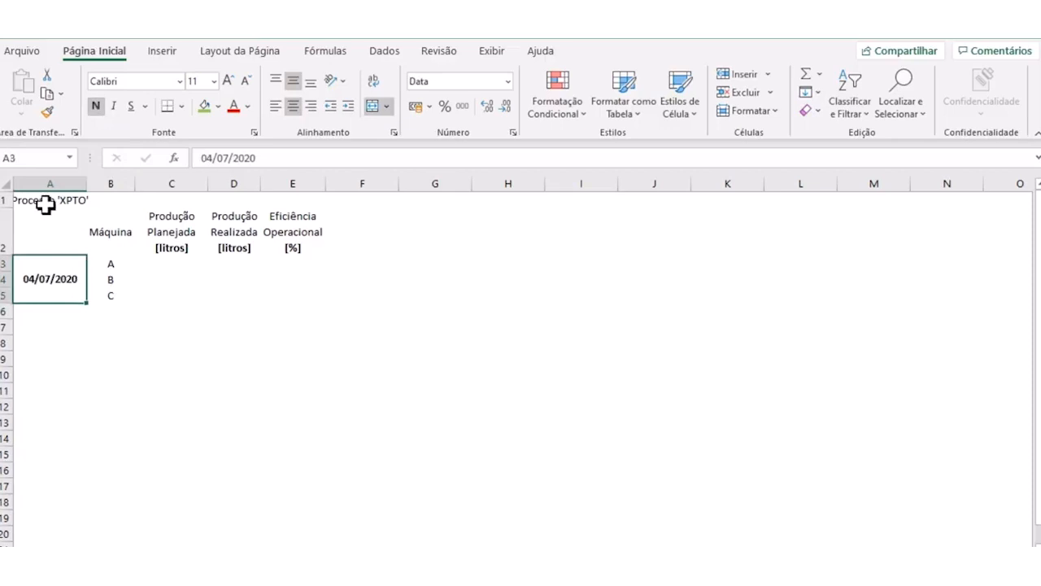
double_click(86, 176)
- Format the title "Processo 'XPTO'" in A1 as bold at font size 12 and refit column A's width
click(66, 202)
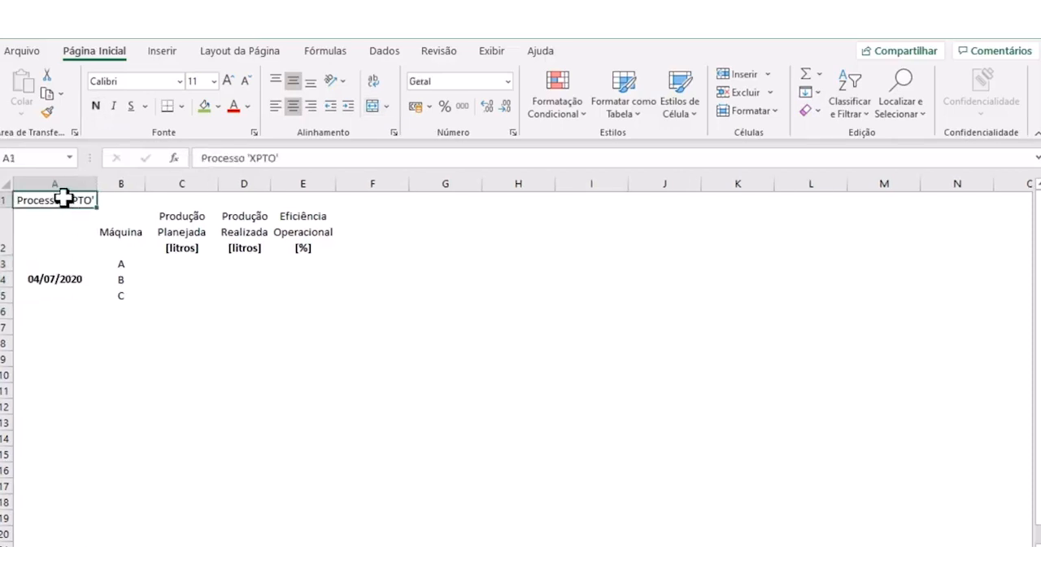
click(230, 81)
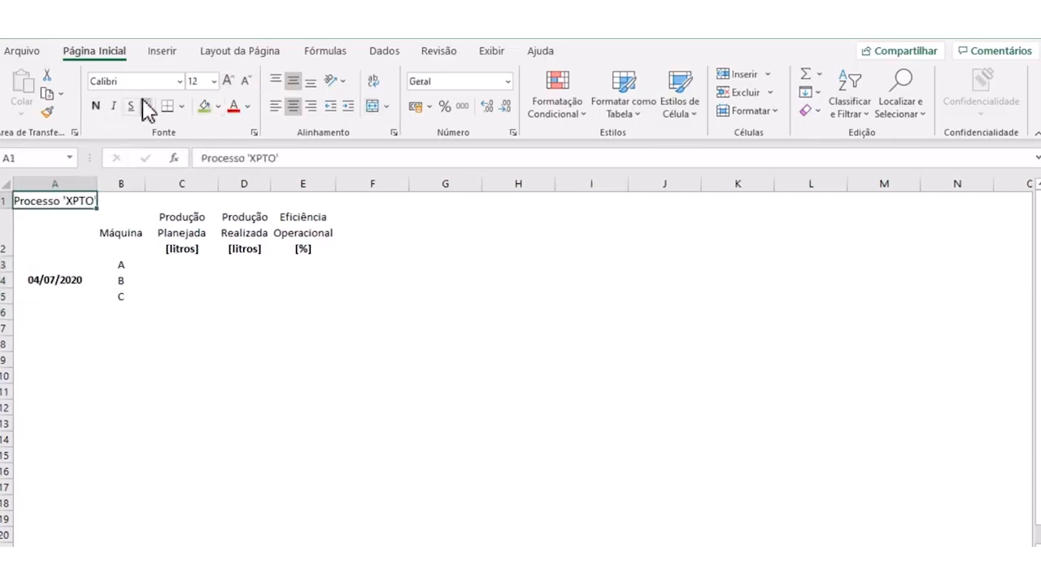
click(96, 107)
double_click(97, 183)
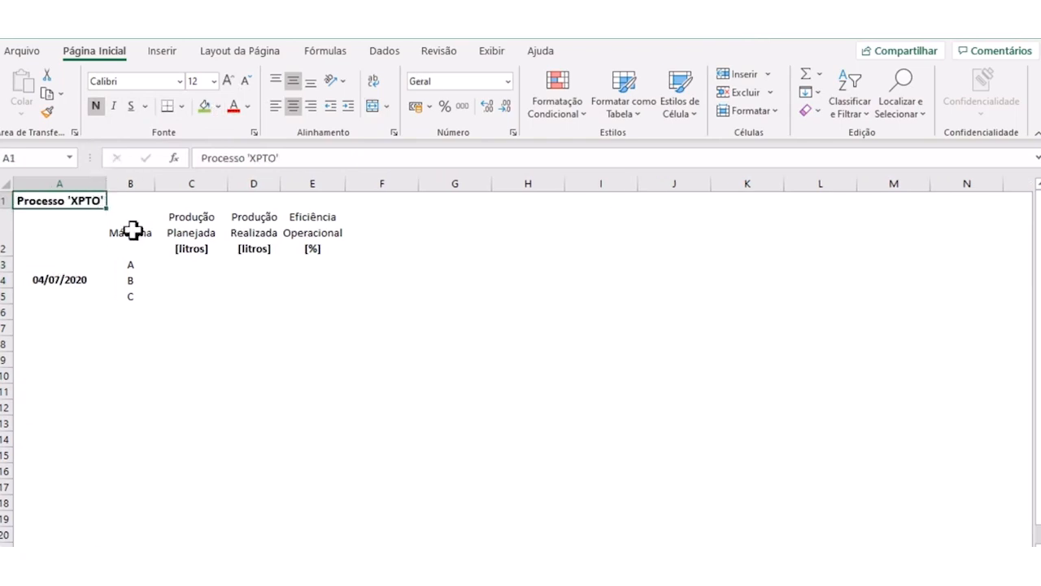
click(203, 325)
- Enter the planned production values 1500, 5400 and 1600 for machines A, B and C in C3:C5
click(190, 264)
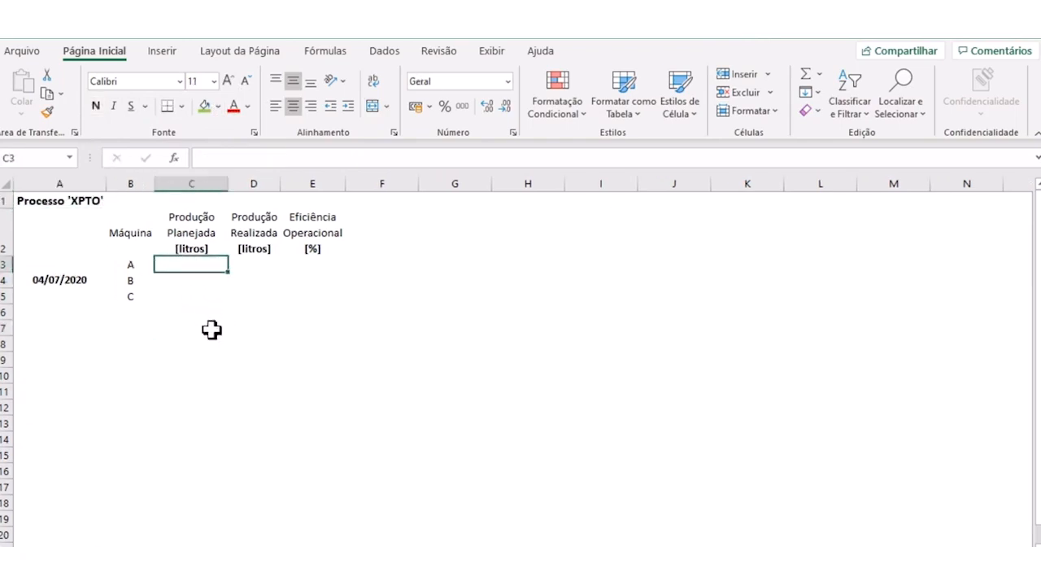
text(1500)
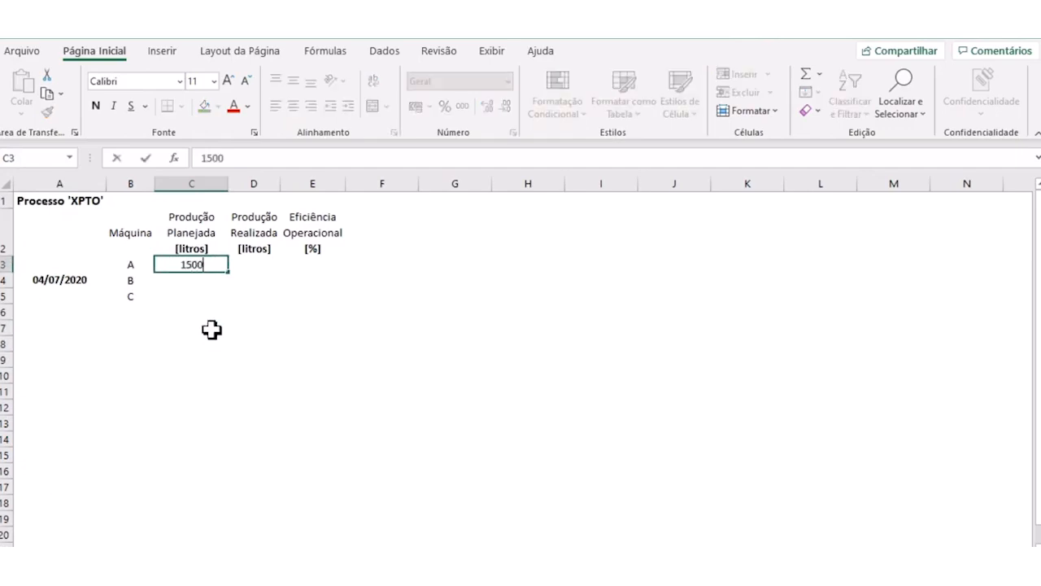
key(Return)
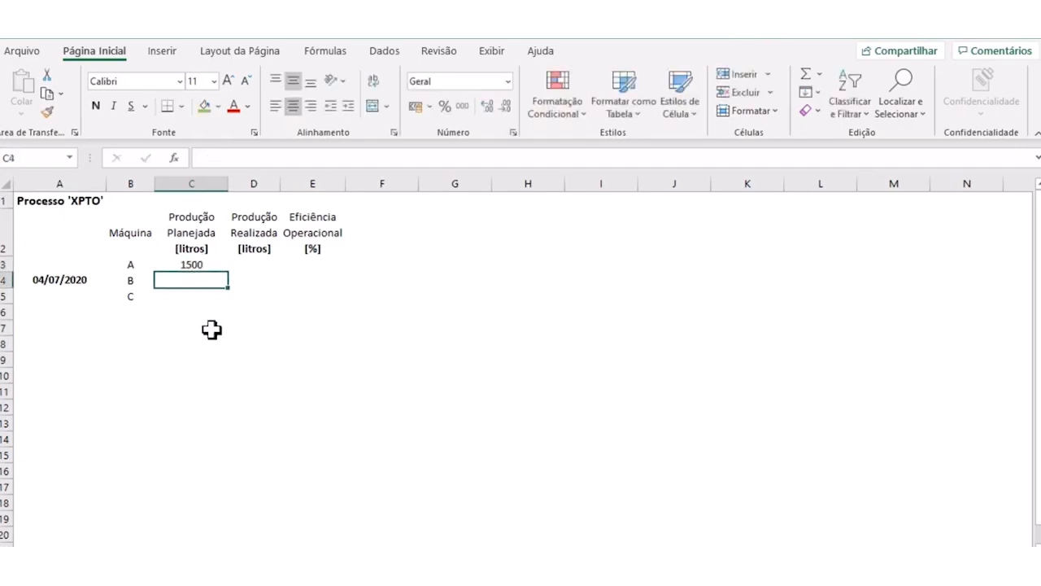
text(5400)
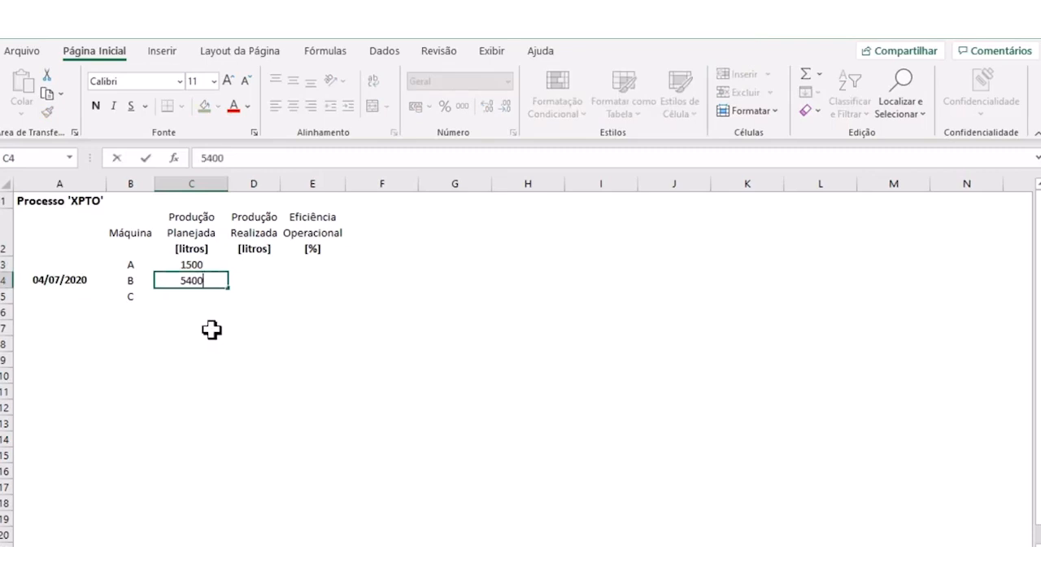
key(Return)
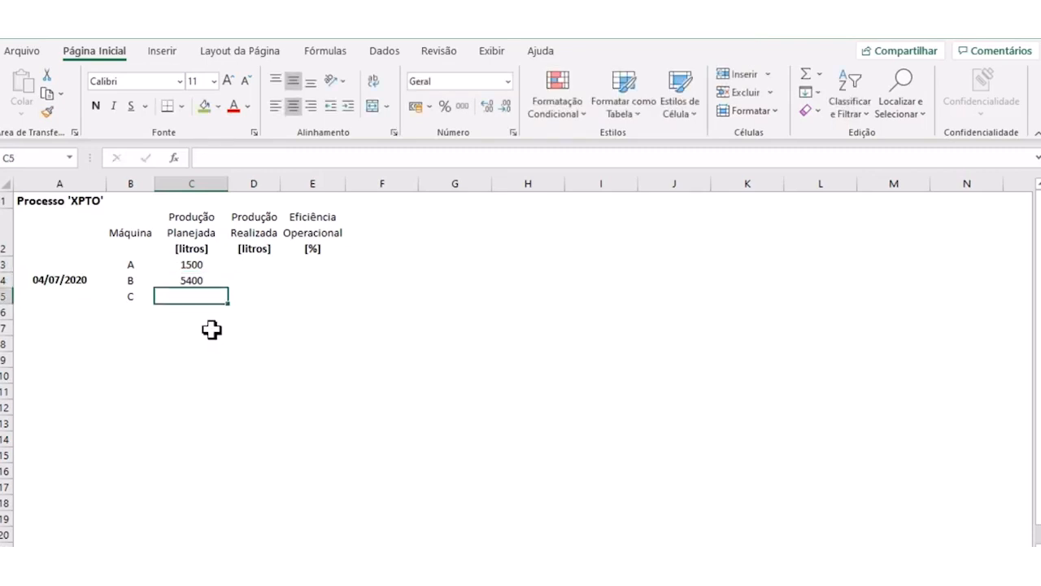
text(1600)
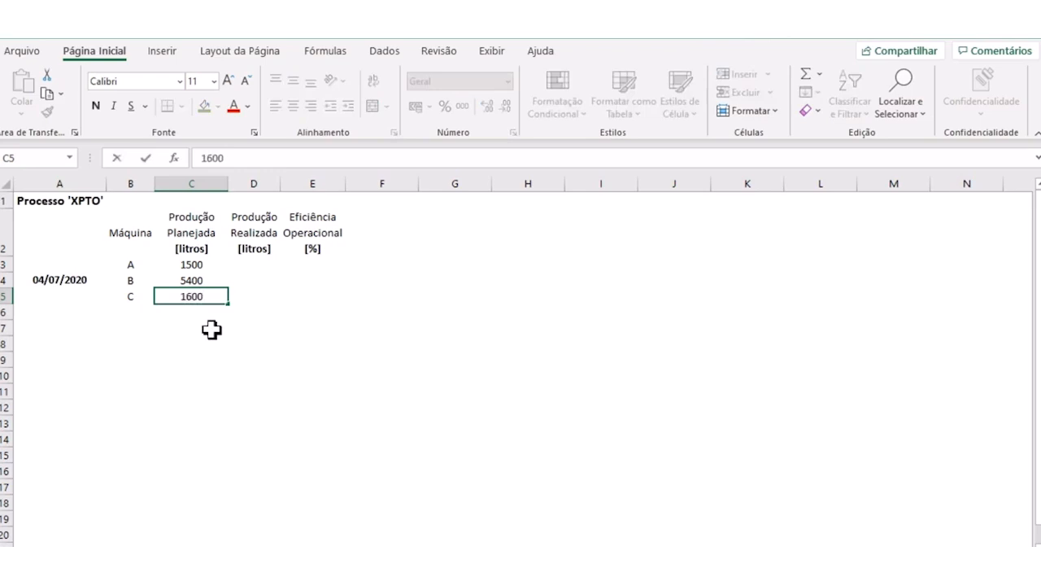
key(Return)
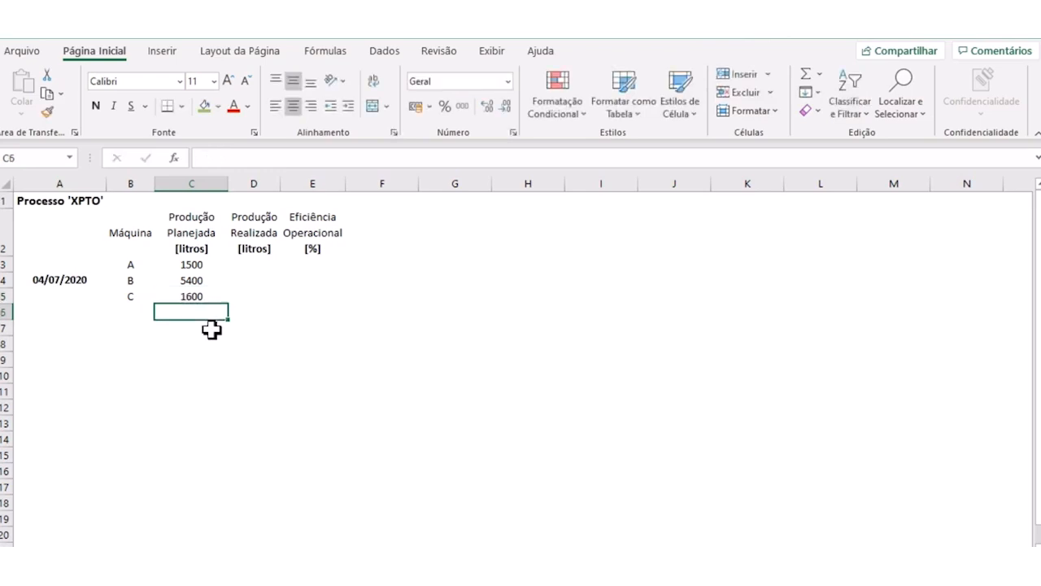
- Format the planned production values in C3:C5 as Número with the 1000 separator and zero decimal places
click(198, 265)
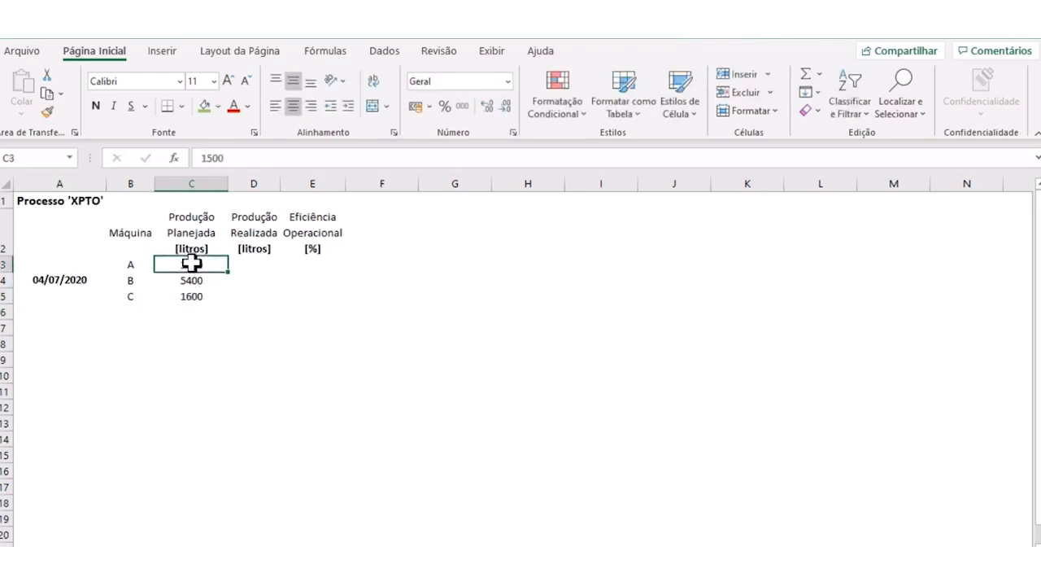
drag(195, 264, 192, 290)
right_click(202, 299)
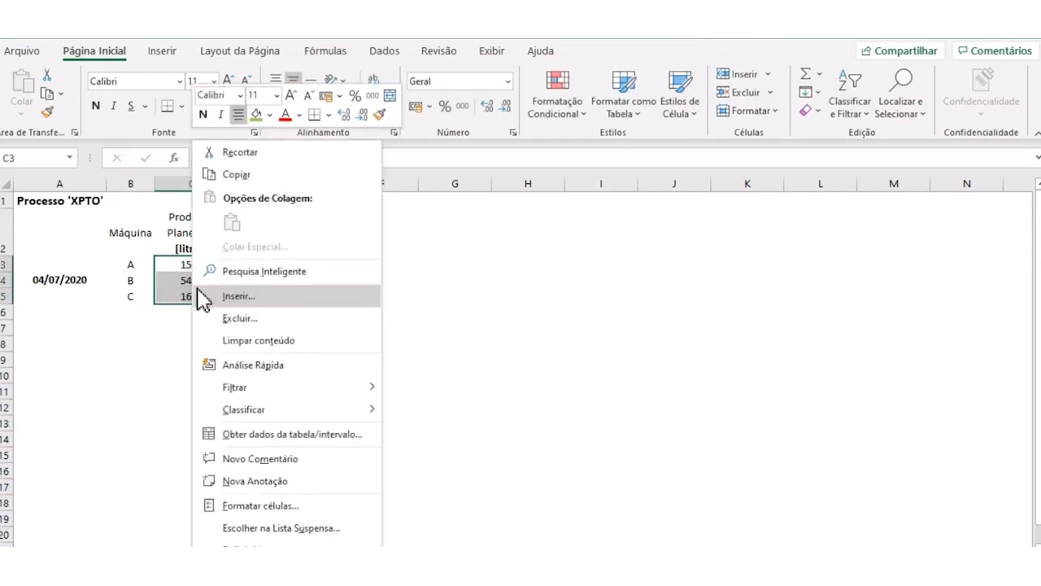
click(269, 504)
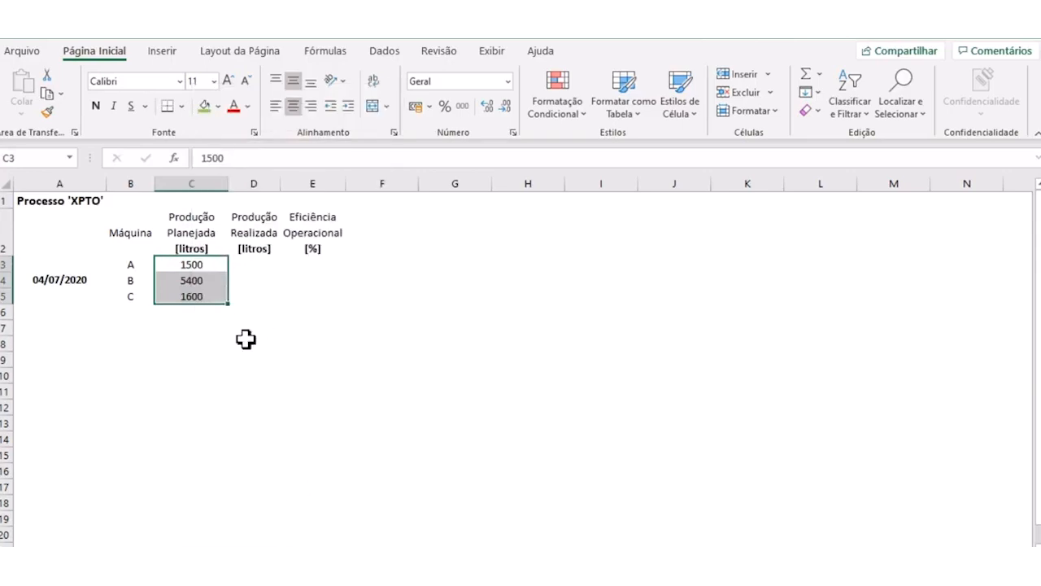
click(93, 282)
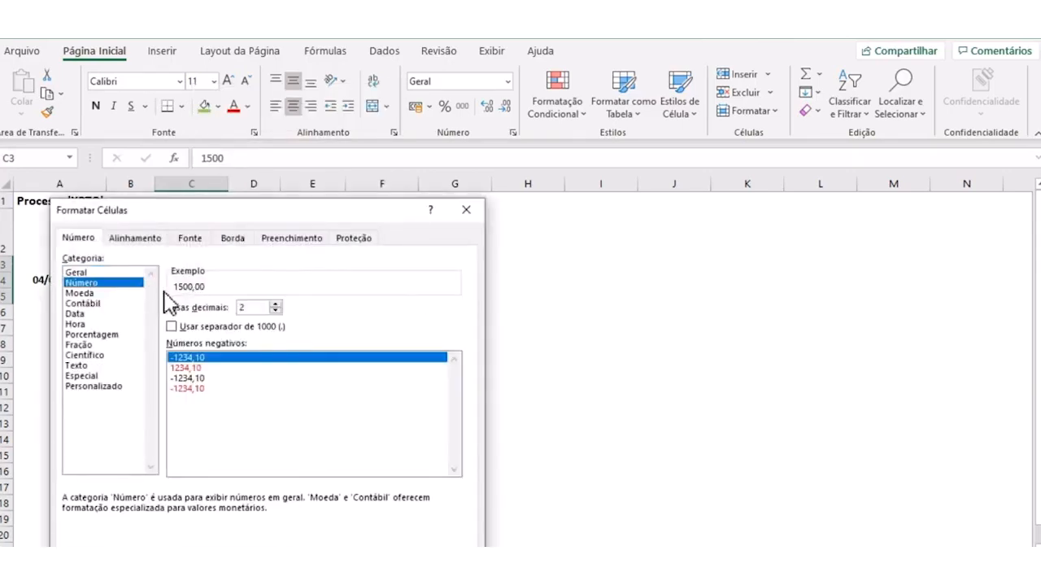
click(171, 326)
click(275, 310)
click(275, 310)
click(391, 570)
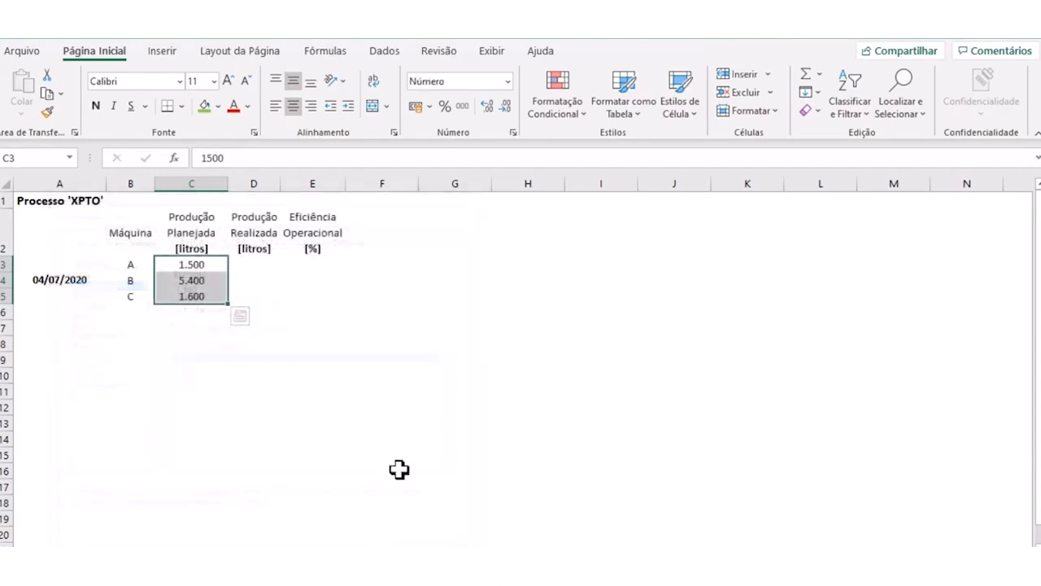
click(413, 425)
click(218, 313)
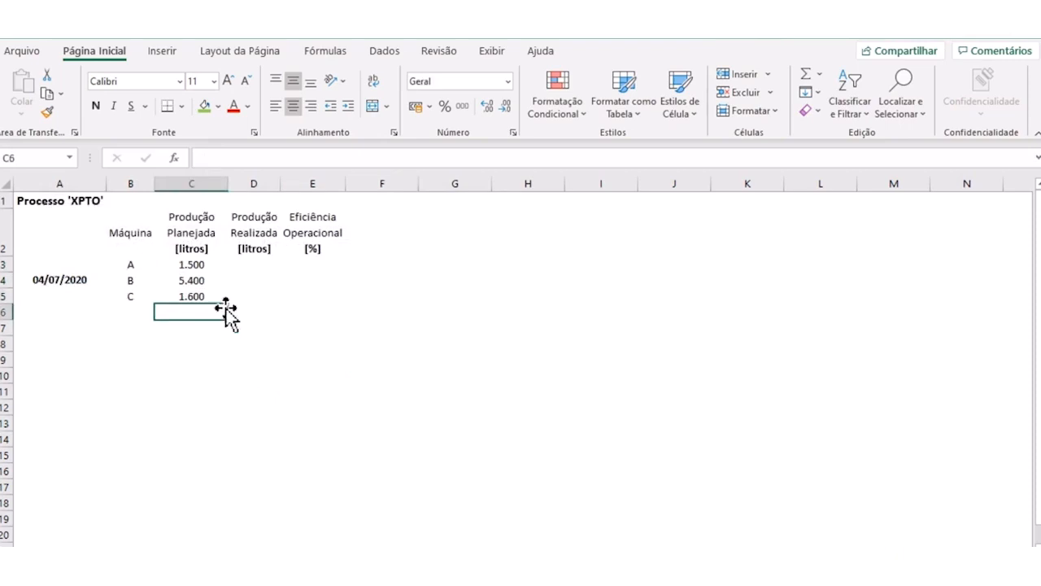
- Enter the realized production values 1380, 5390 and 1050 for machines A, B and C in D3:D5
click(242, 266)
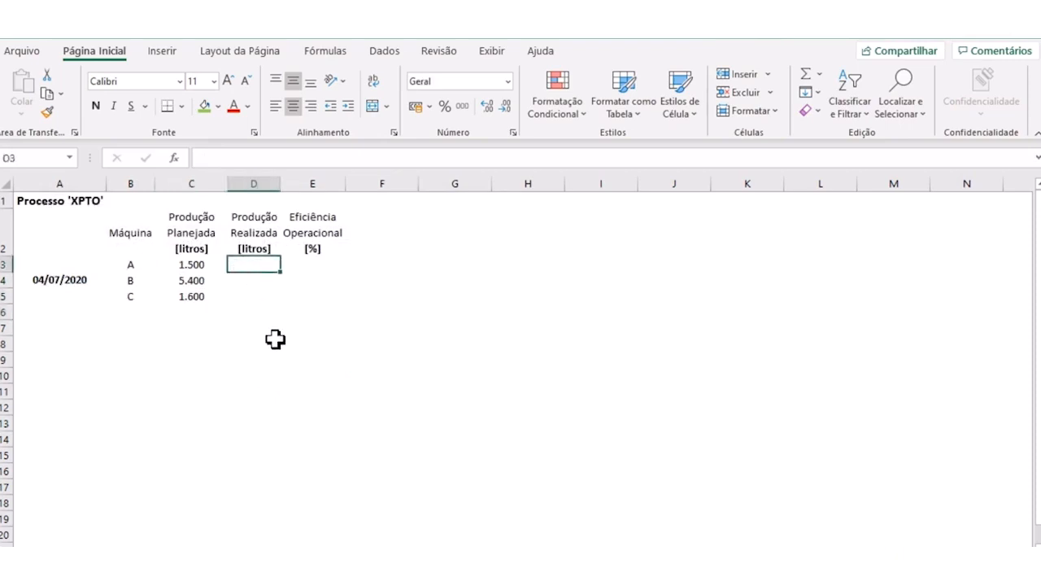
text(1380)
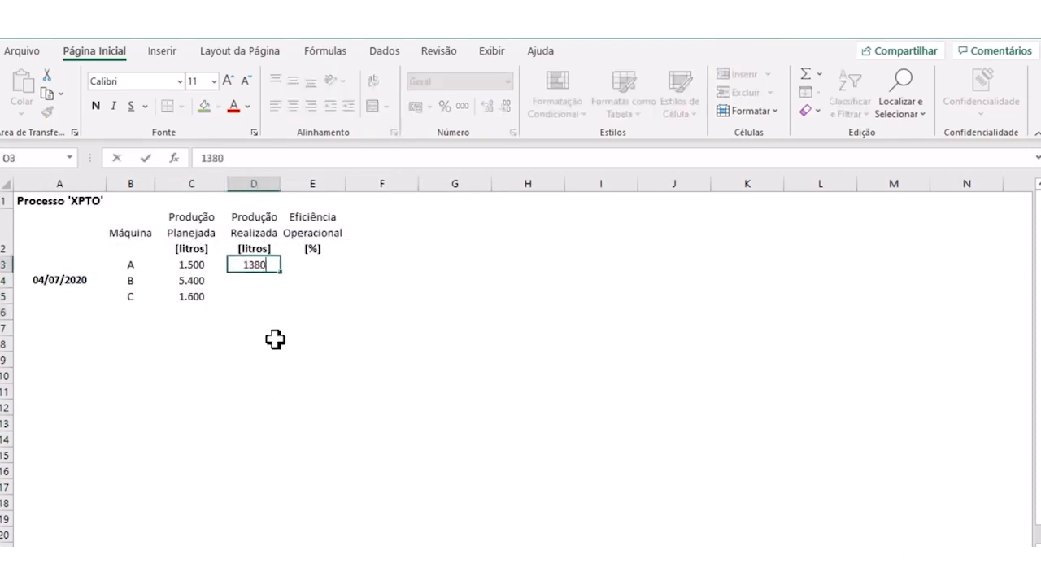
key(Return)
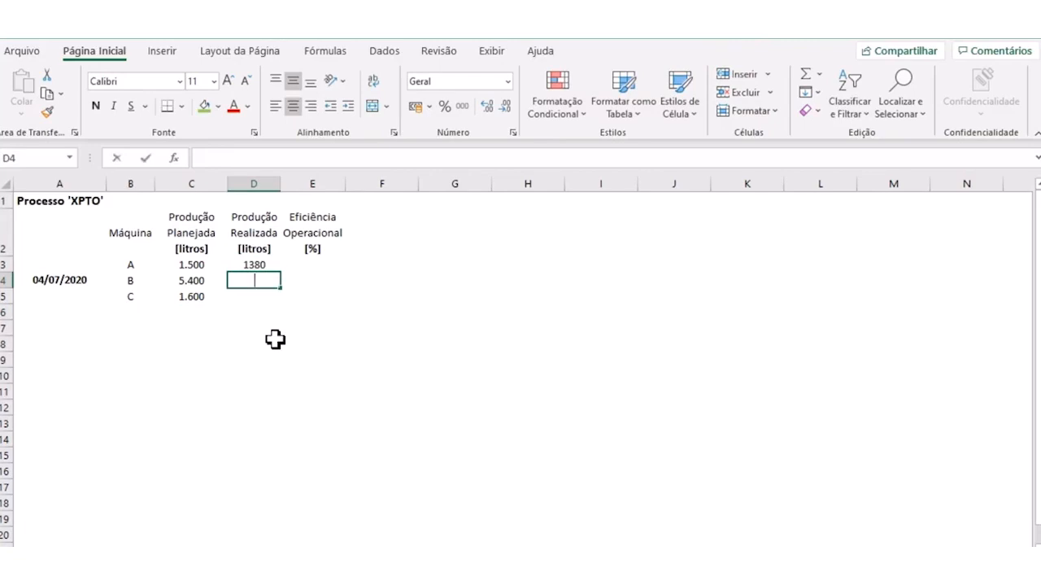
text(5)
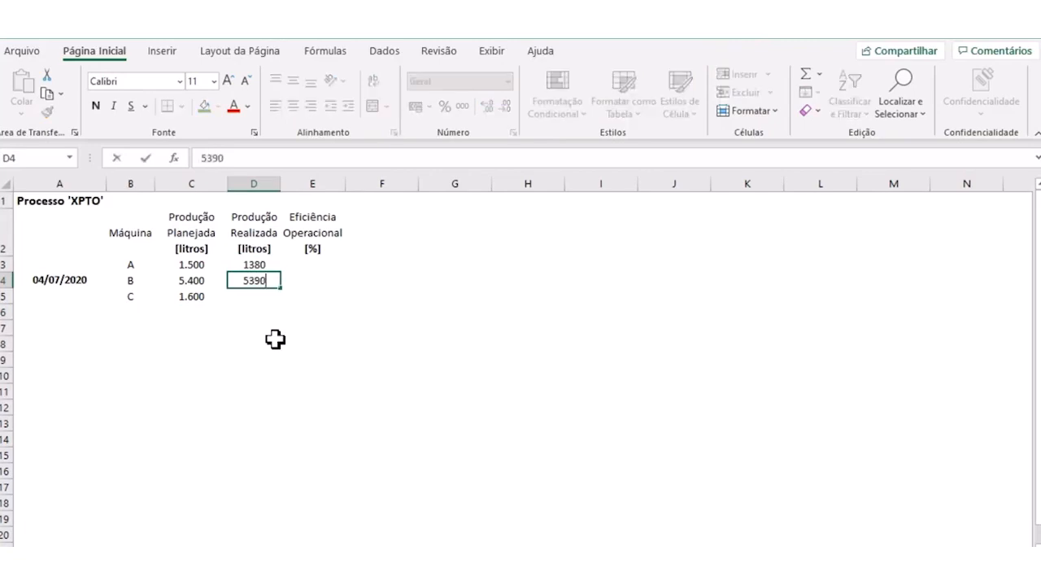
text(390)
key(Return)
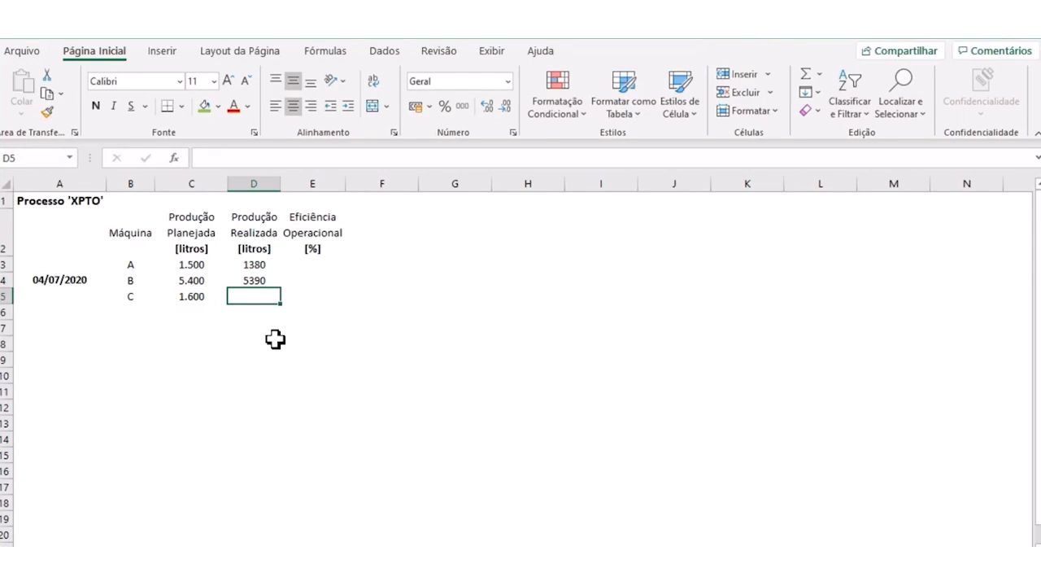
text(1050)
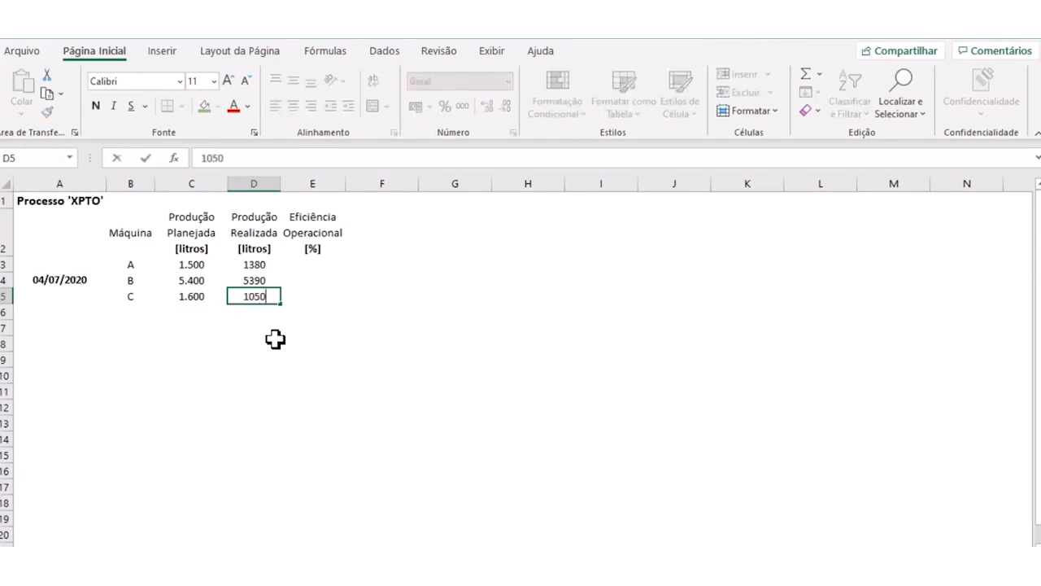
key(Return)
- Copy the number formatting of the planned production values in C3:C5 onto the realized values in D3:D5
drag(192, 264, 195, 296)
click(45, 114)
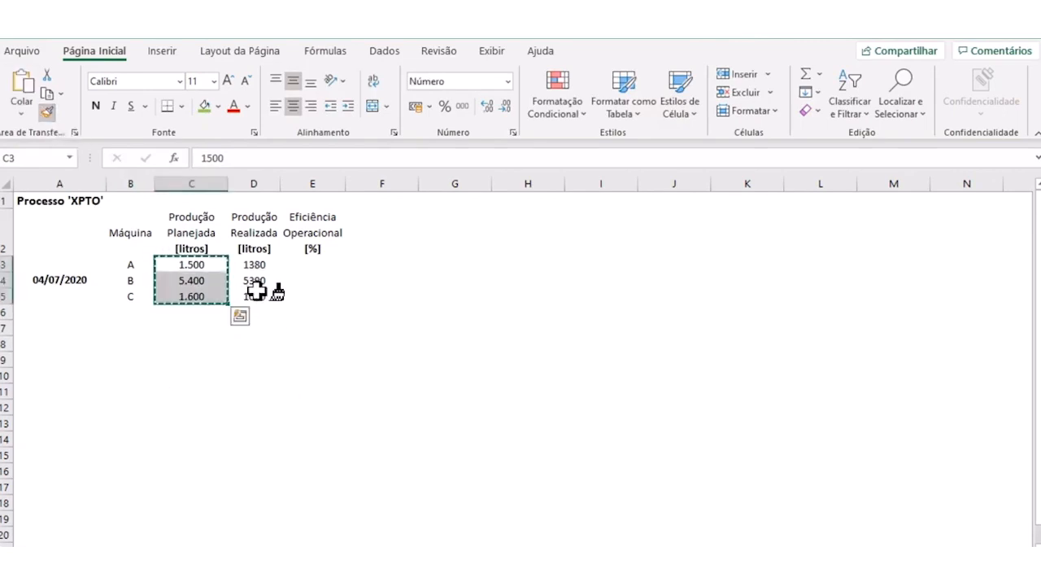
drag(253, 269, 251, 298)
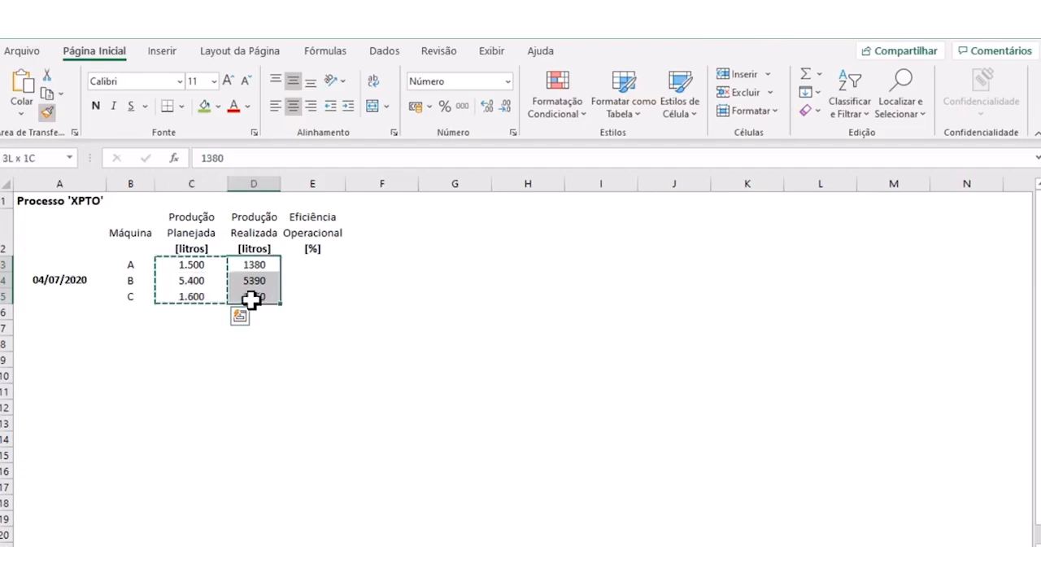
click(314, 280)
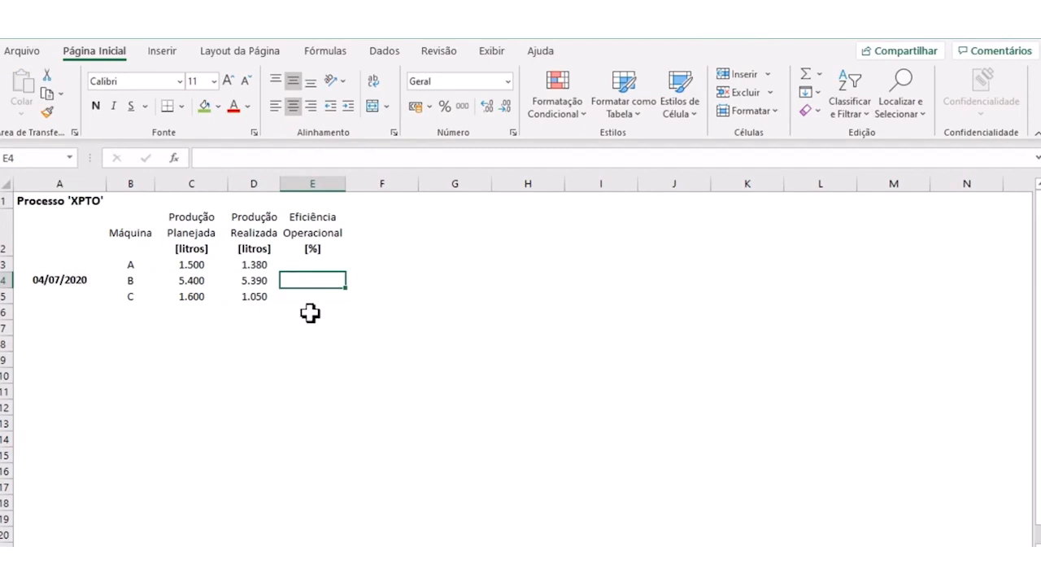
click(335, 328)
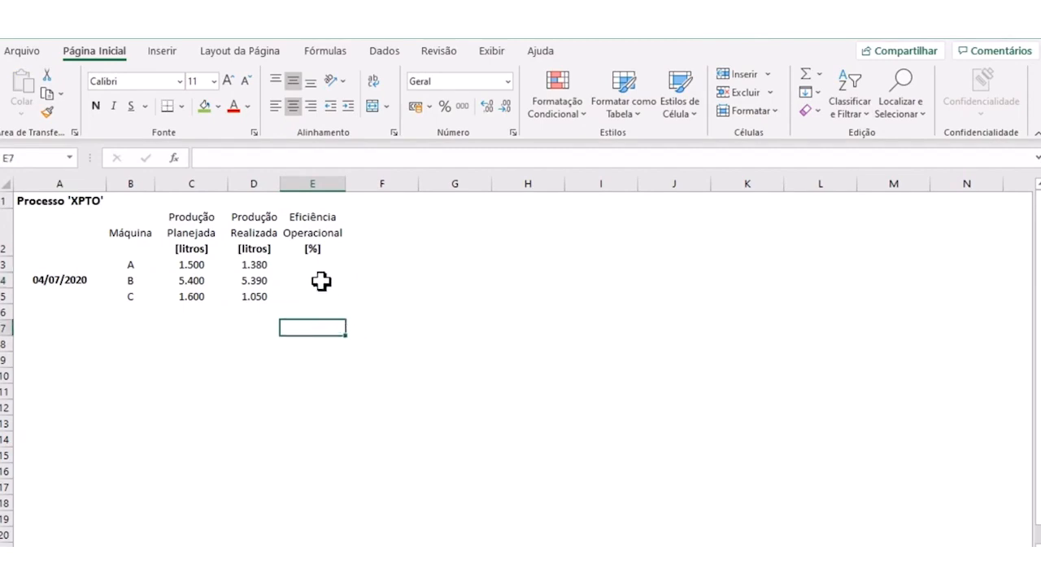
- Calculate machine A's operational efficiency in E3 with the formula =D3/C3
click(317, 266)
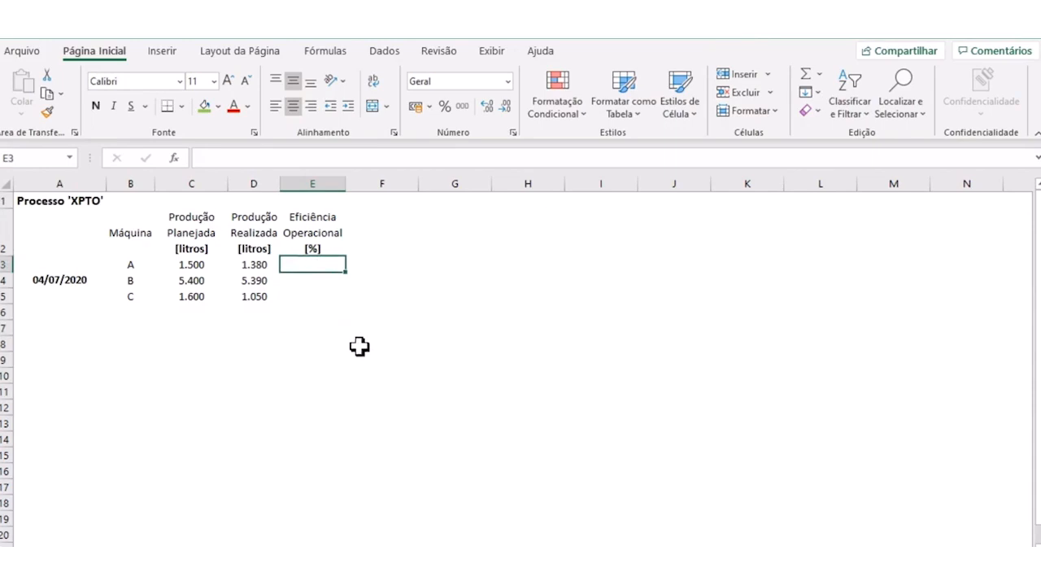
text(=)
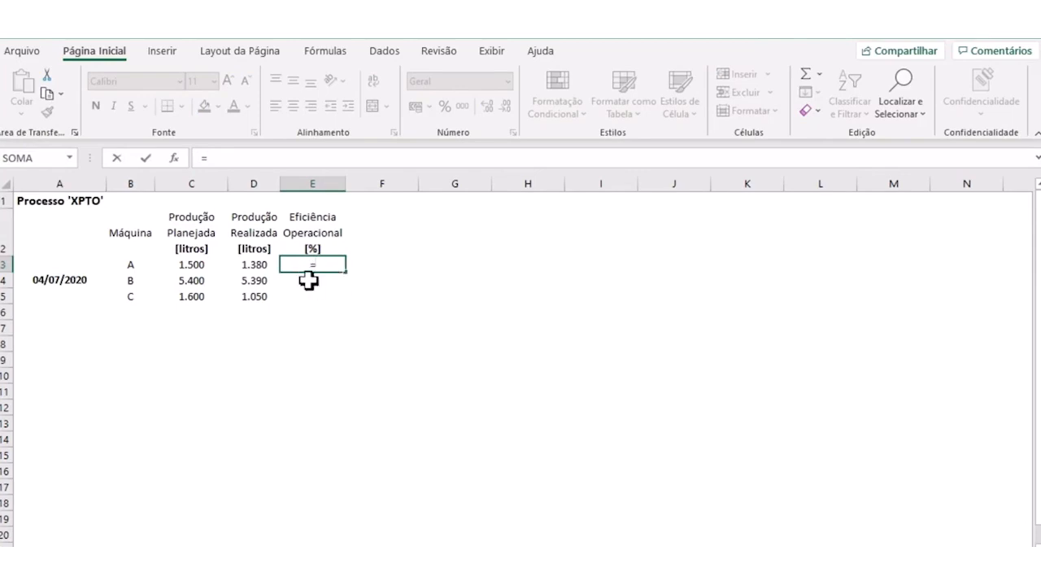
click(255, 267)
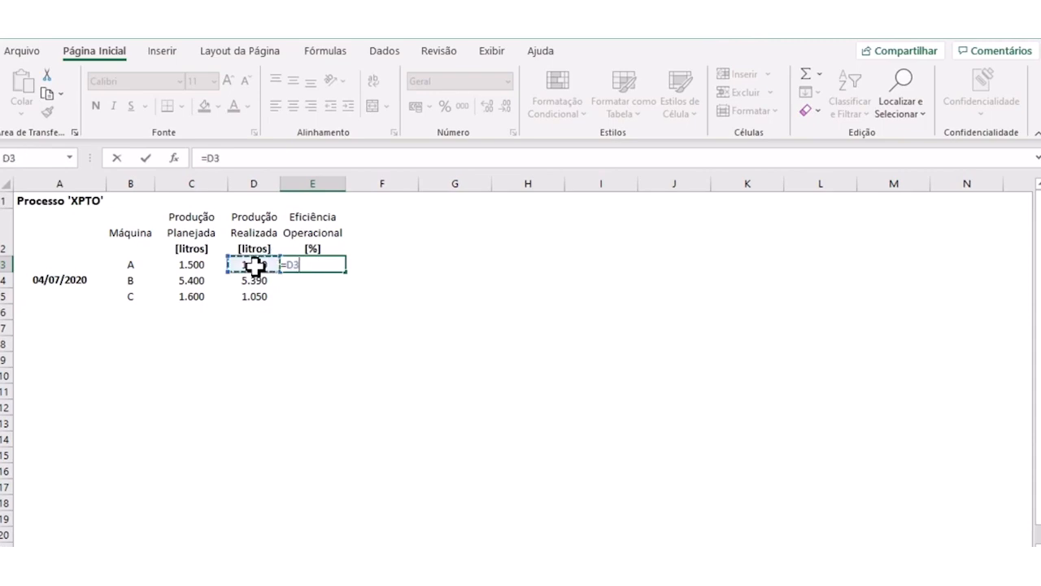
text(/)
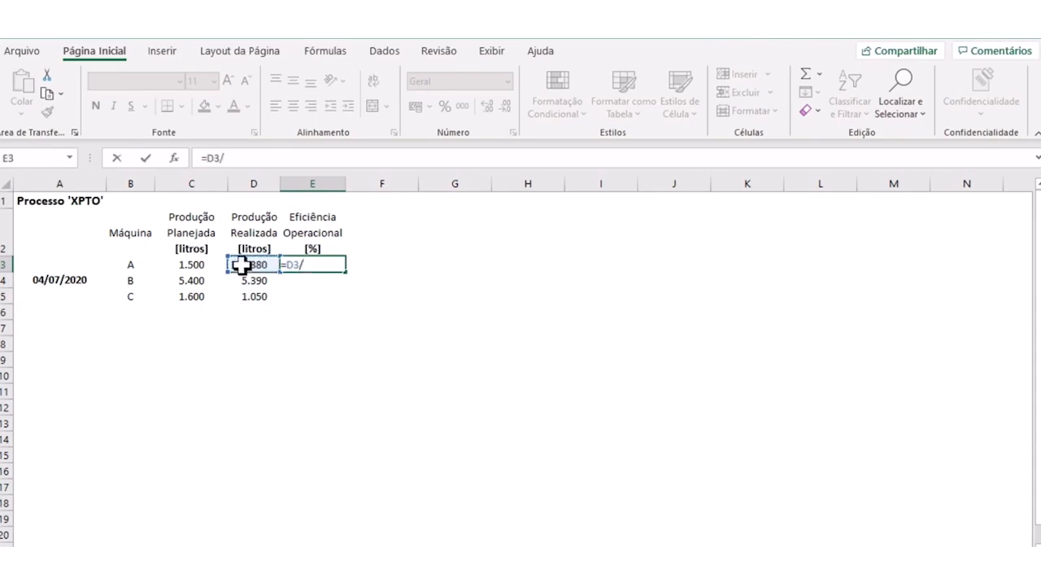
click(195, 269)
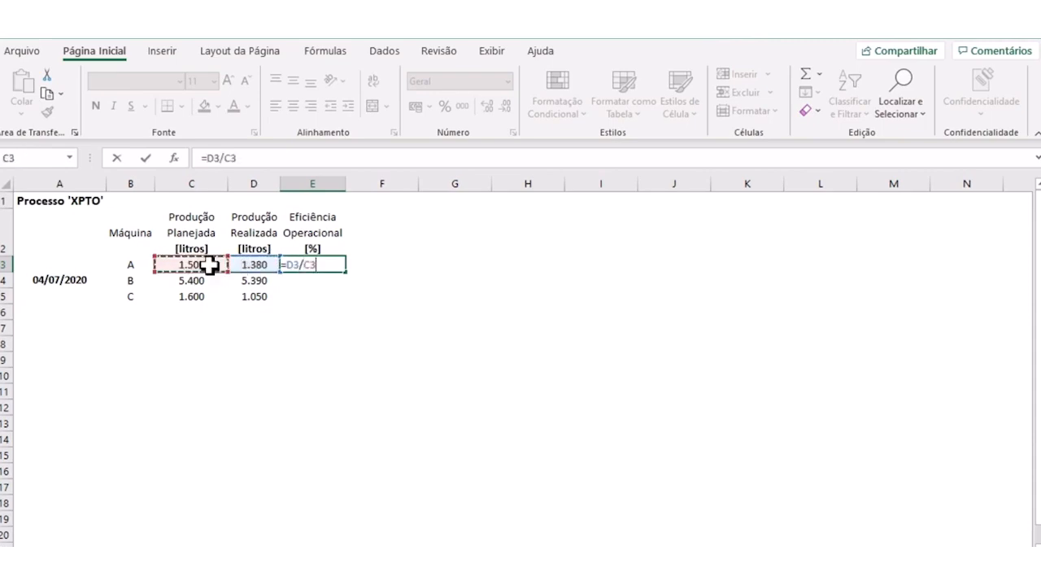
key(Return)
- Format the efficiency in E3 as Porcentagem and fill its formula down to E5
click(308, 263)
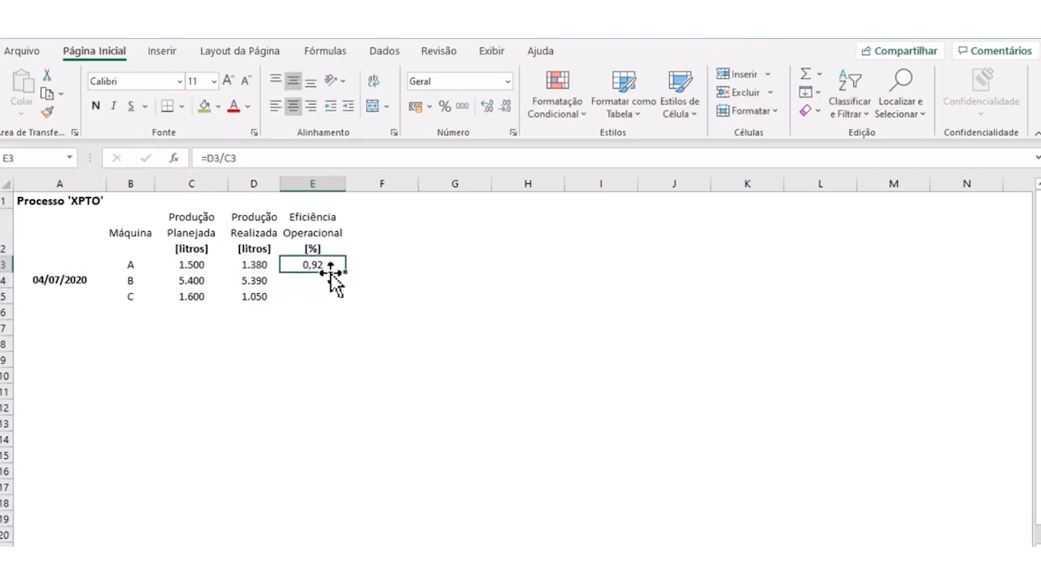
click(445, 106)
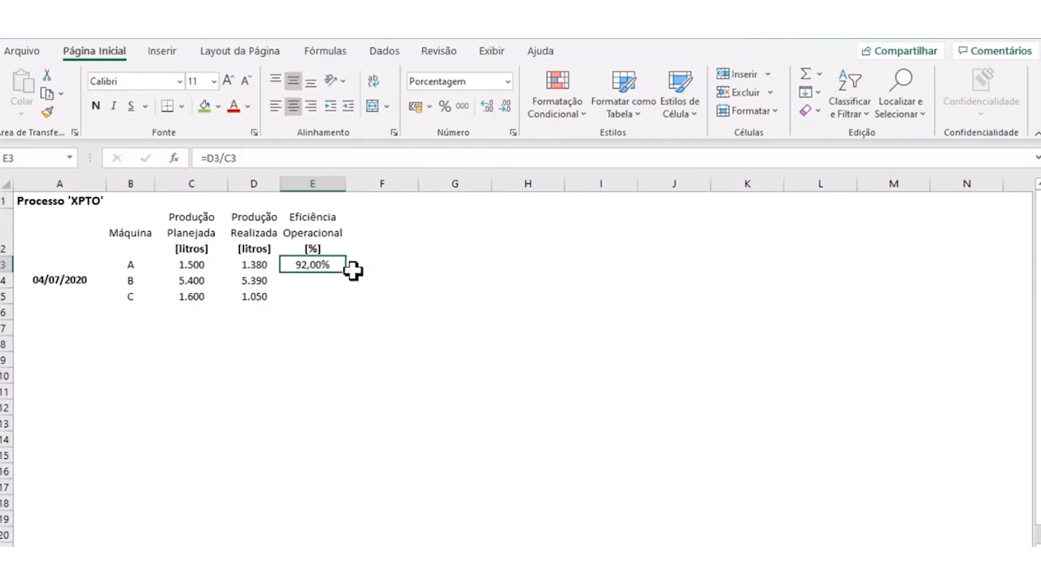
drag(347, 281, 344, 299)
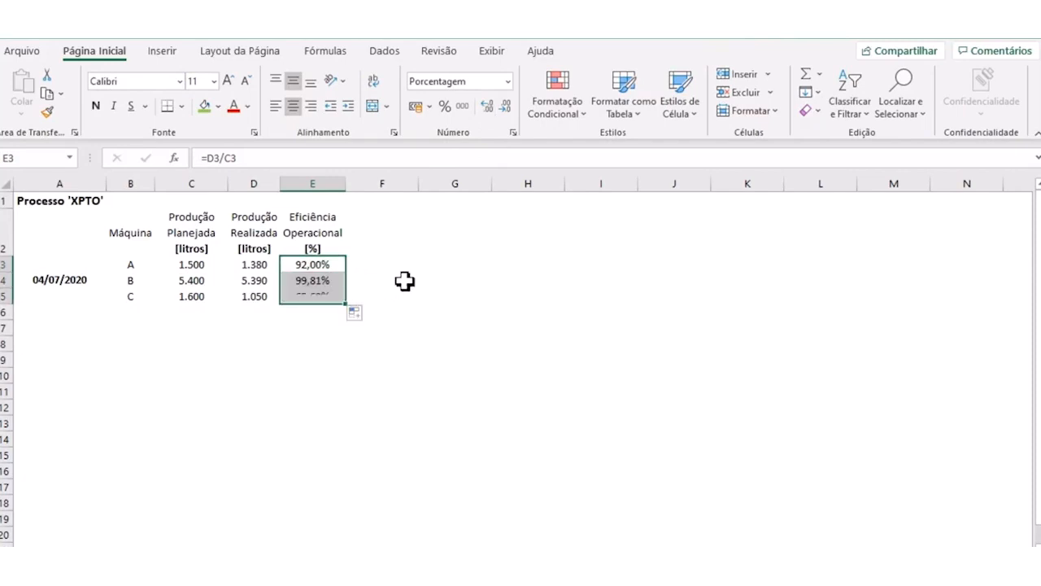
key(Return)
click(394, 354)
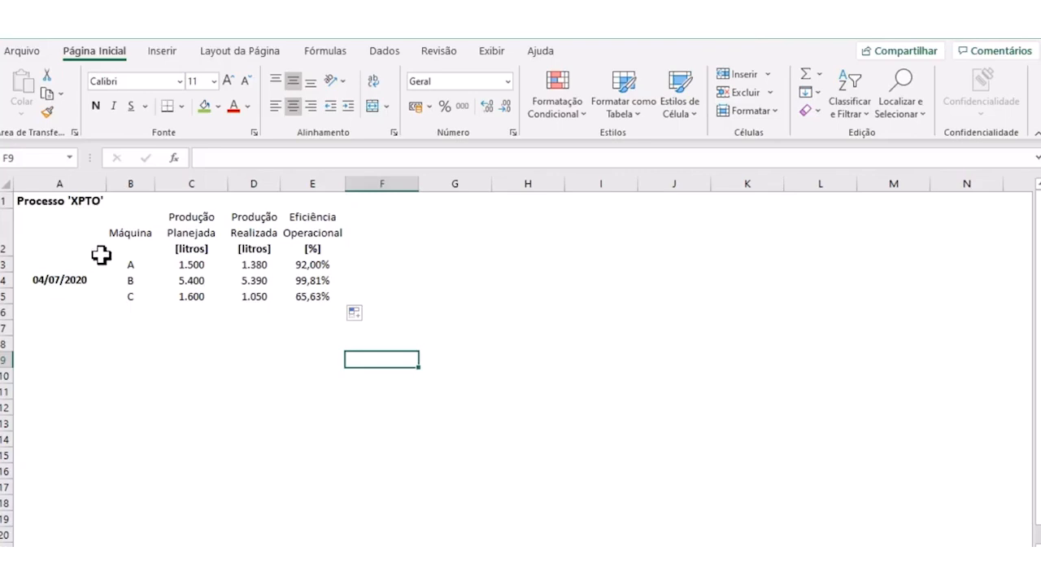
- Fill the Máquina cells B2:B5 with green and the production and efficiency headers C2:E2 with light orange
click(61, 276)
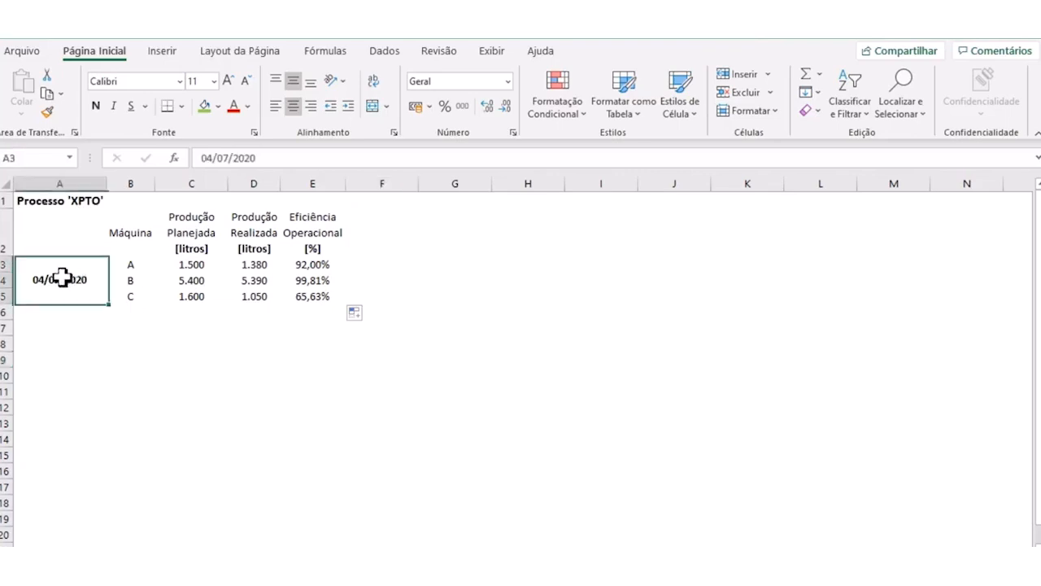
drag(133, 237, 135, 295)
click(204, 106)
drag(198, 217, 306, 224)
click(218, 107)
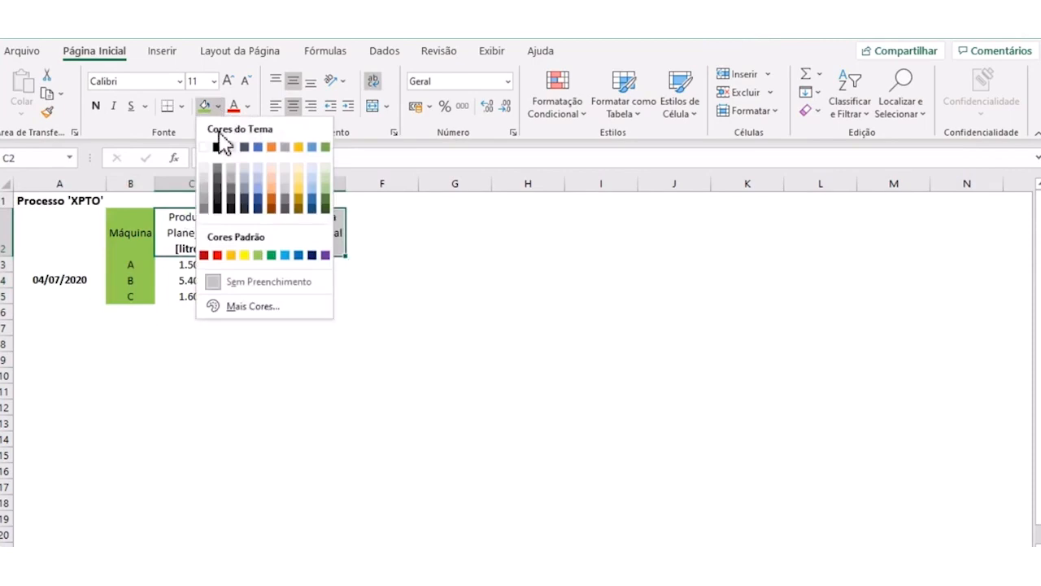
click(276, 195)
- Fill the production and efficiency values in C3:E5 with the lightest gold theme colour
drag(202, 270, 295, 296)
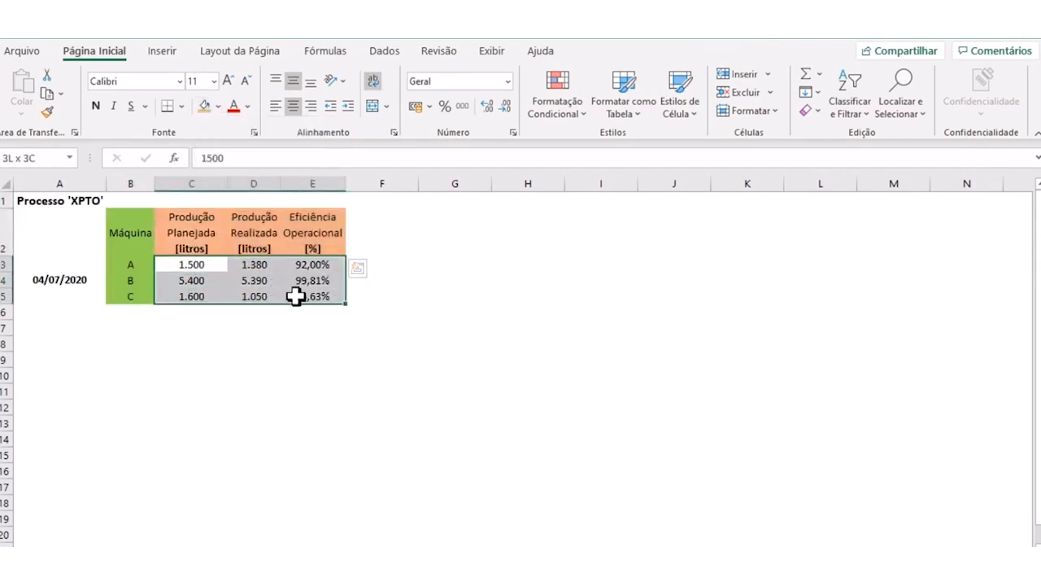
click(218, 107)
click(303, 175)
click(427, 296)
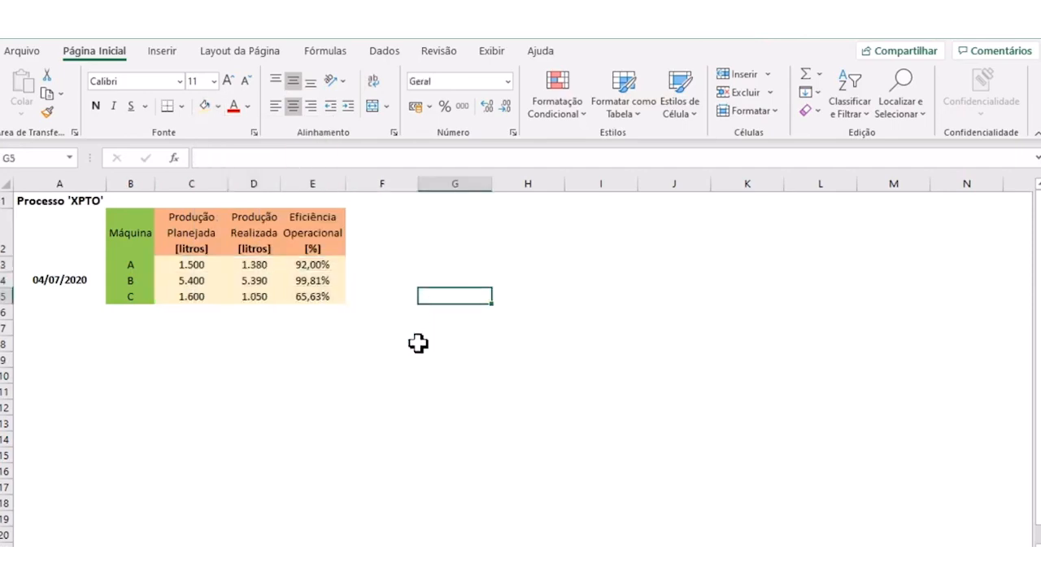
click(127, 265)
click(316, 269)
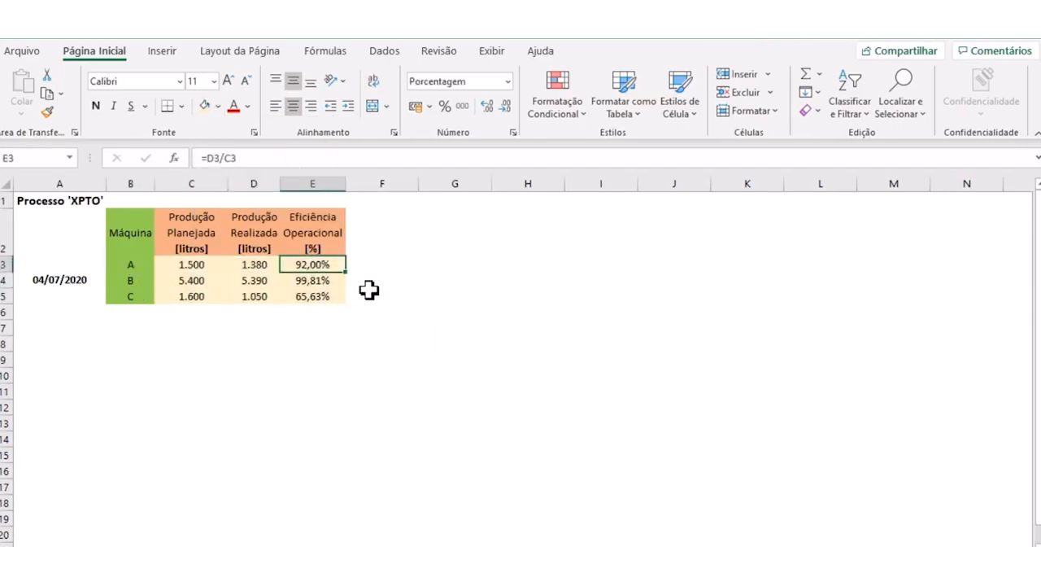
click(296, 281)
click(329, 325)
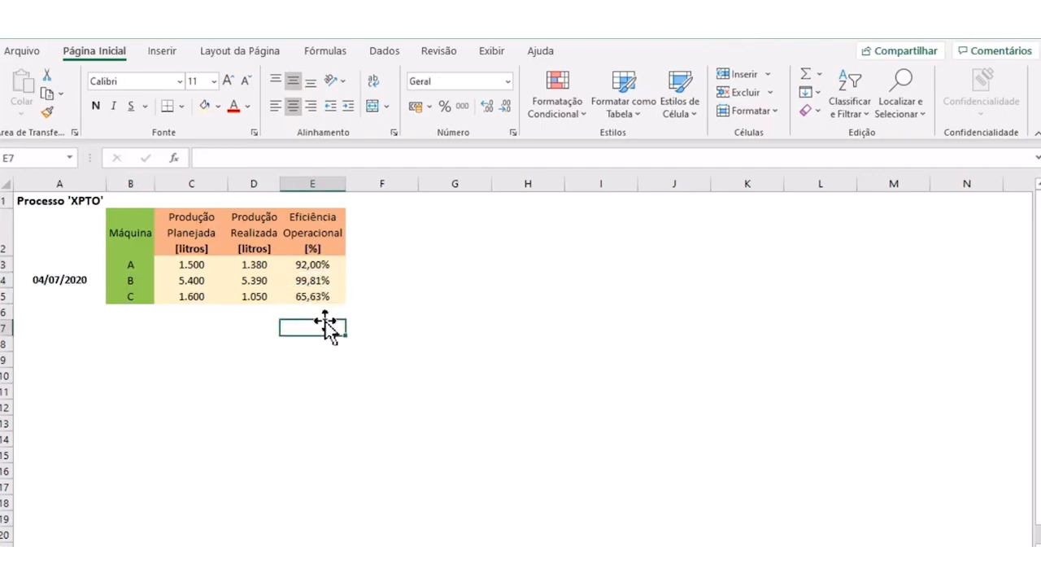
click(311, 297)
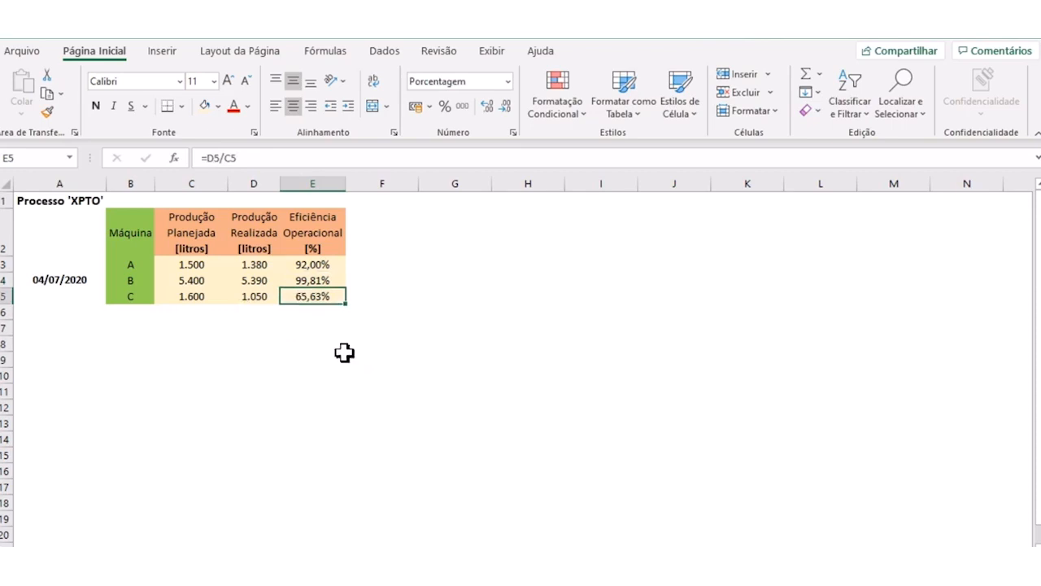
- Make the operational efficiency percentages in E3:E5 bold
drag(302, 265, 302, 295)
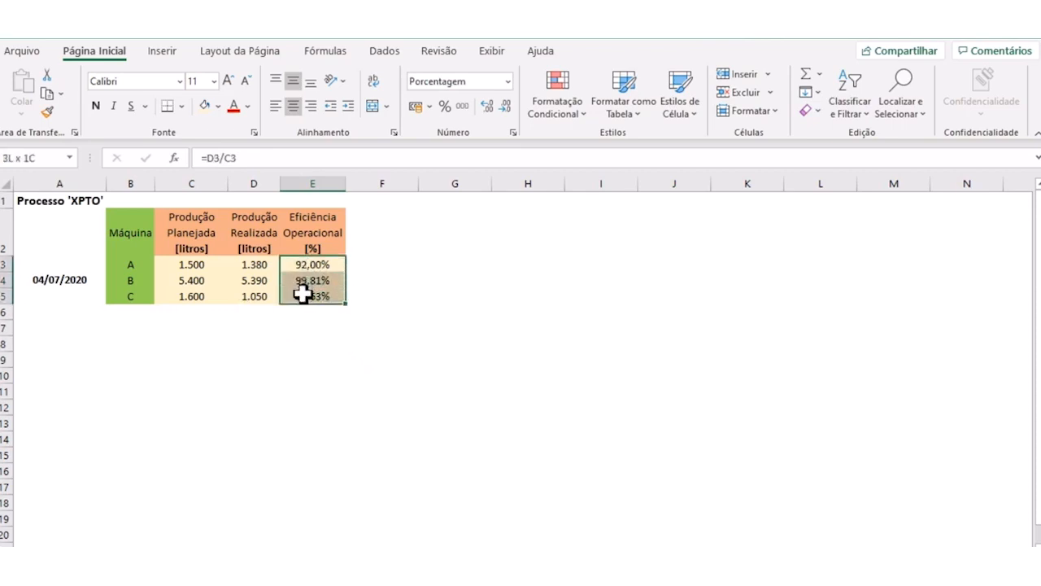
click(95, 106)
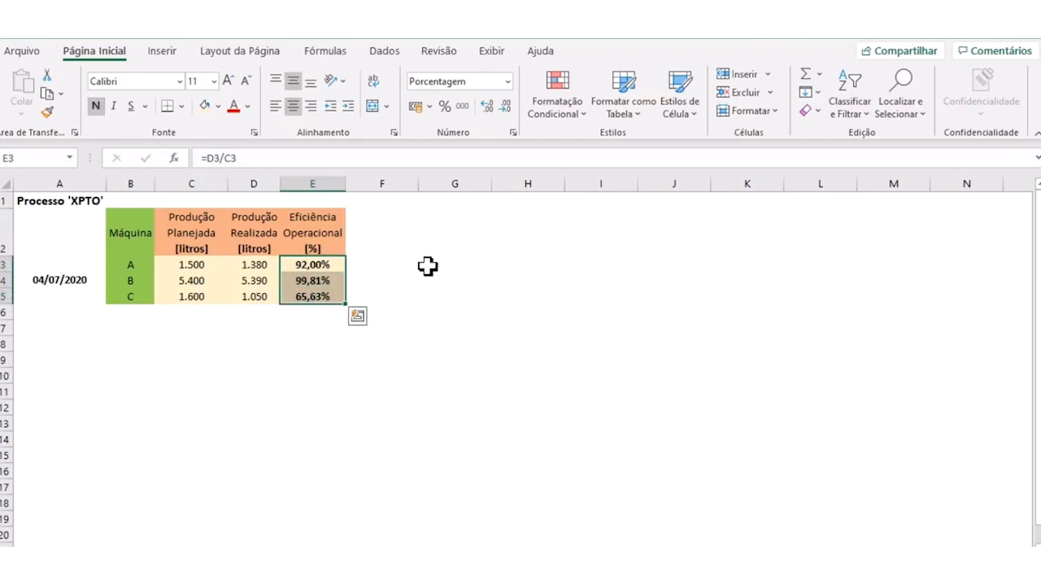
click(506, 345)
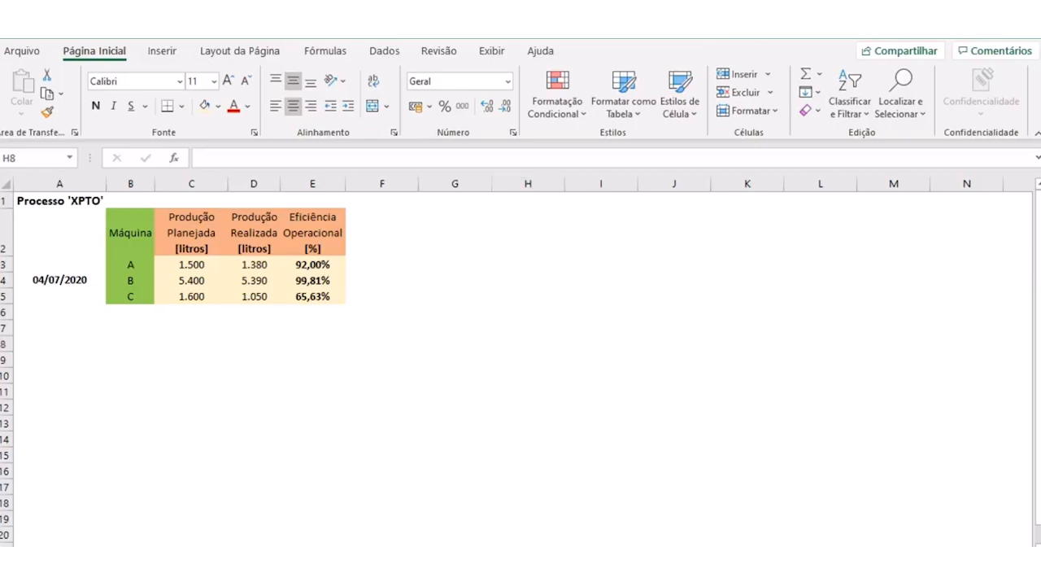
click(326, 343)
click(373, 329)
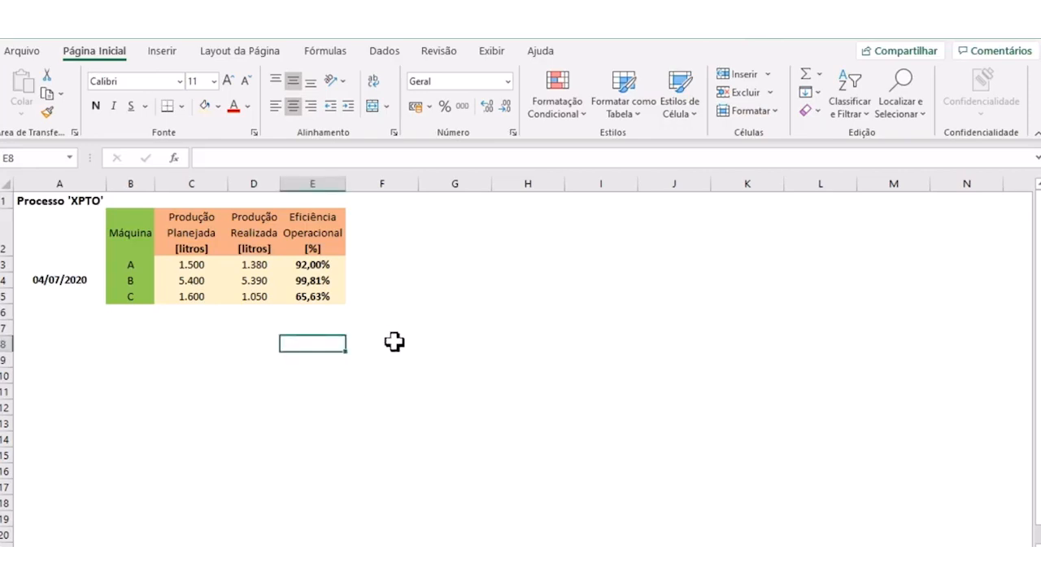
click(430, 372)
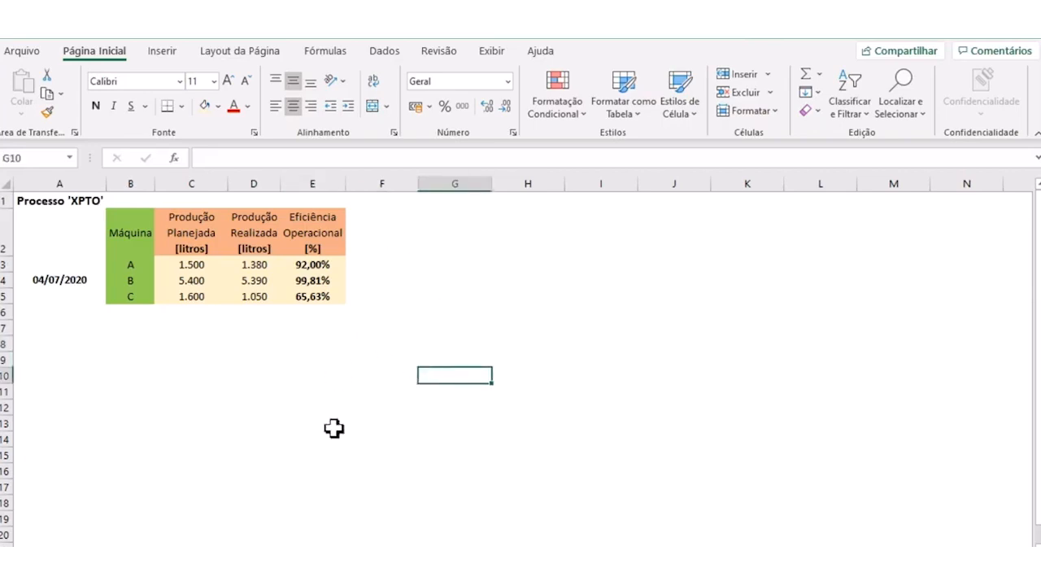
click(130, 266)
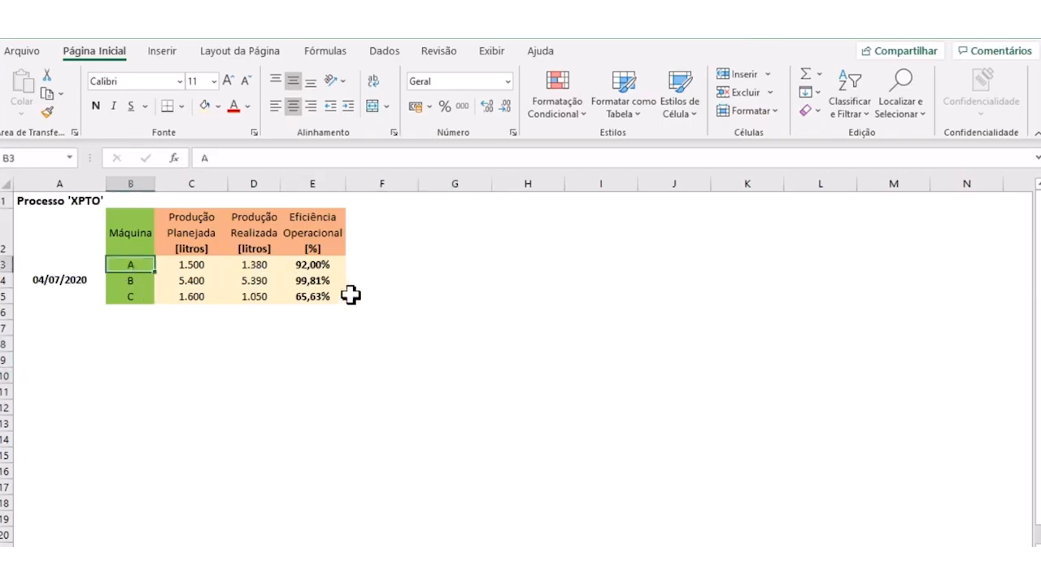
click(313, 406)
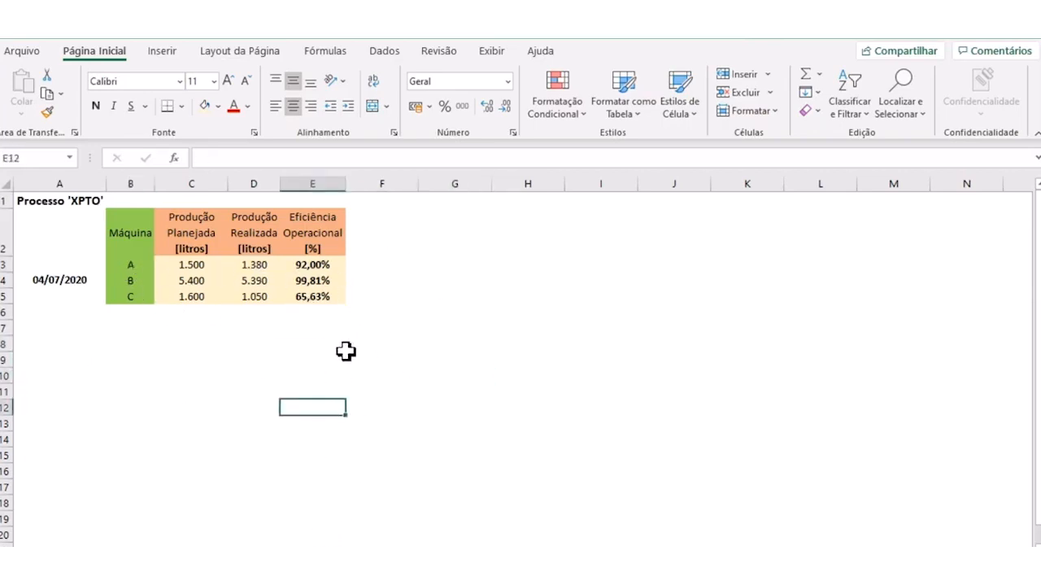
click(370, 265)
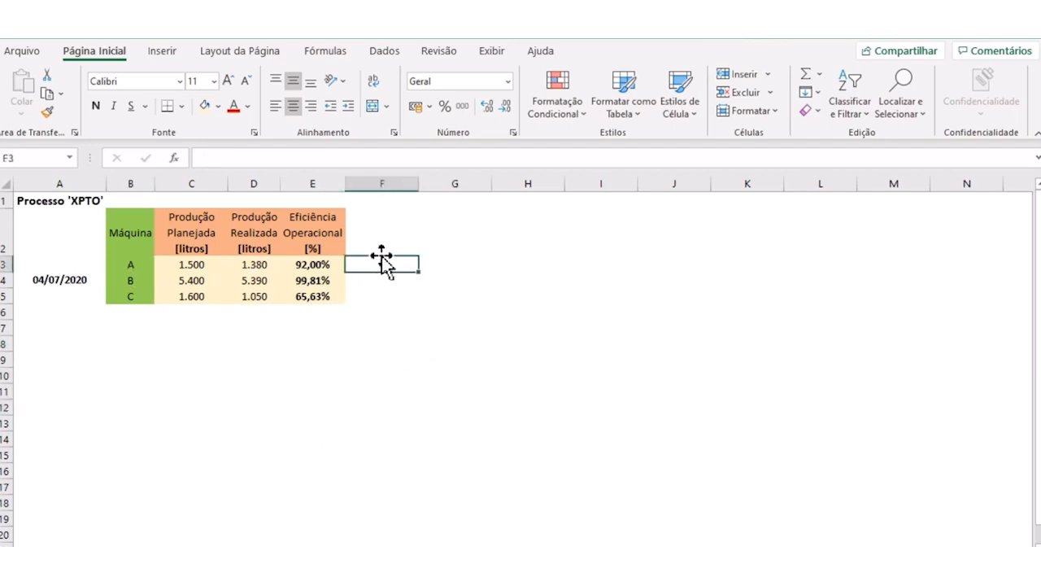
click(361, 242)
click(325, 236)
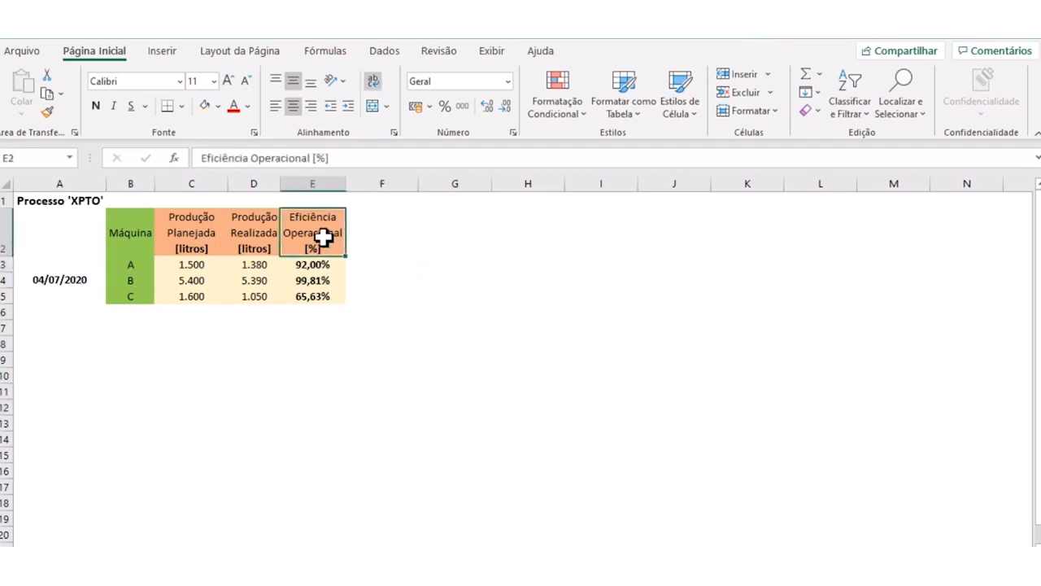
- Copy the Eficiência Operacional header from E2 into F2 and change its text to Funcionários [H]
key(ctrl+c)
click(379, 236)
key(ctrl+v)
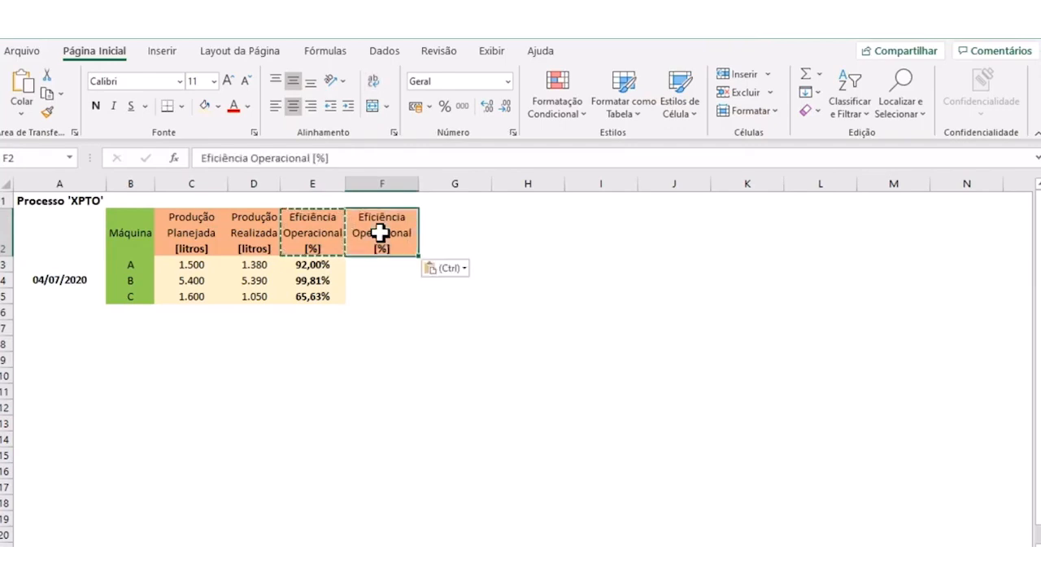
click(406, 306)
click(383, 235)
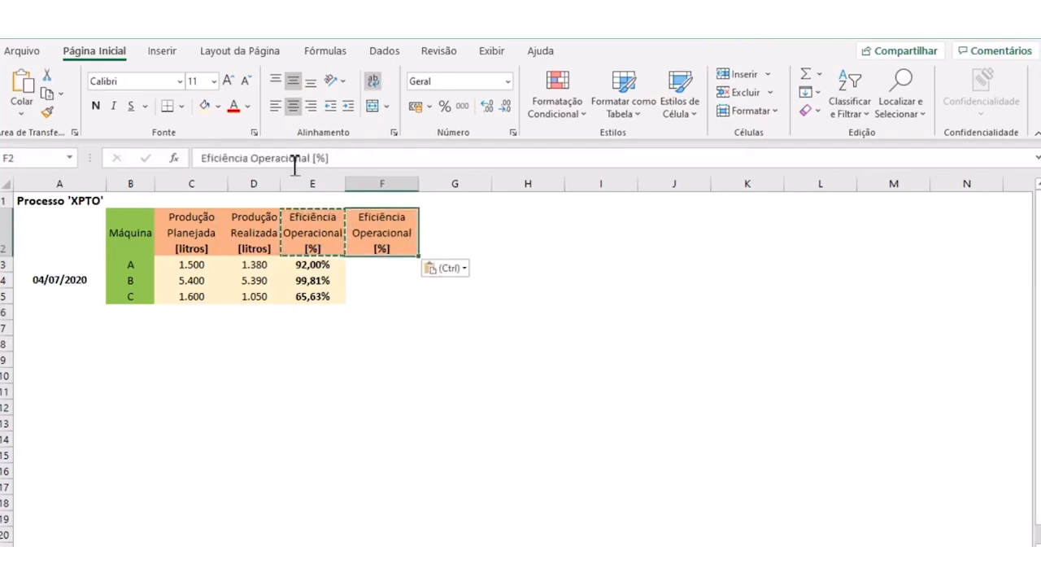
drag(317, 157, 178, 177)
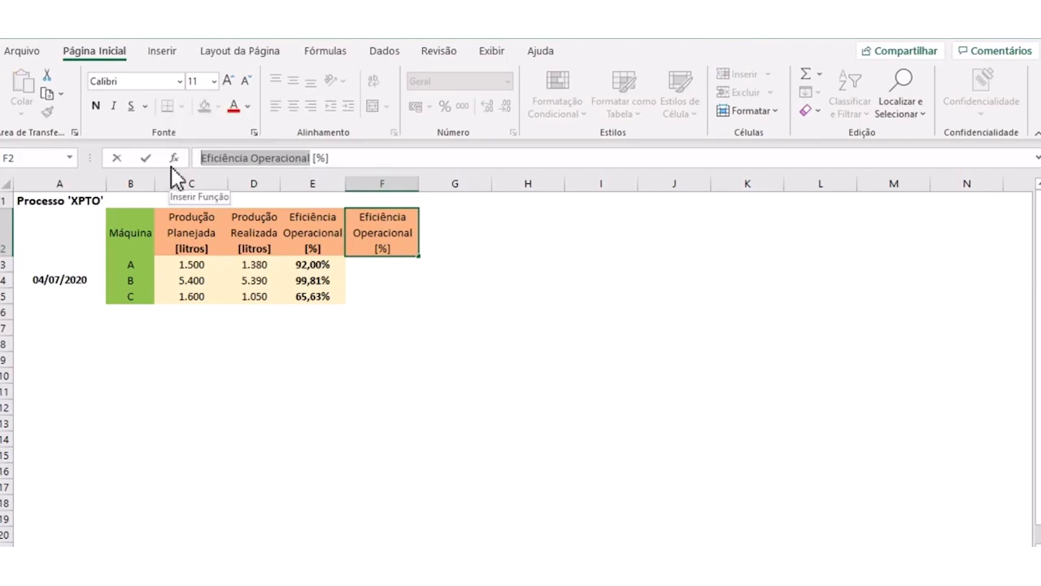
text(Funcioná)
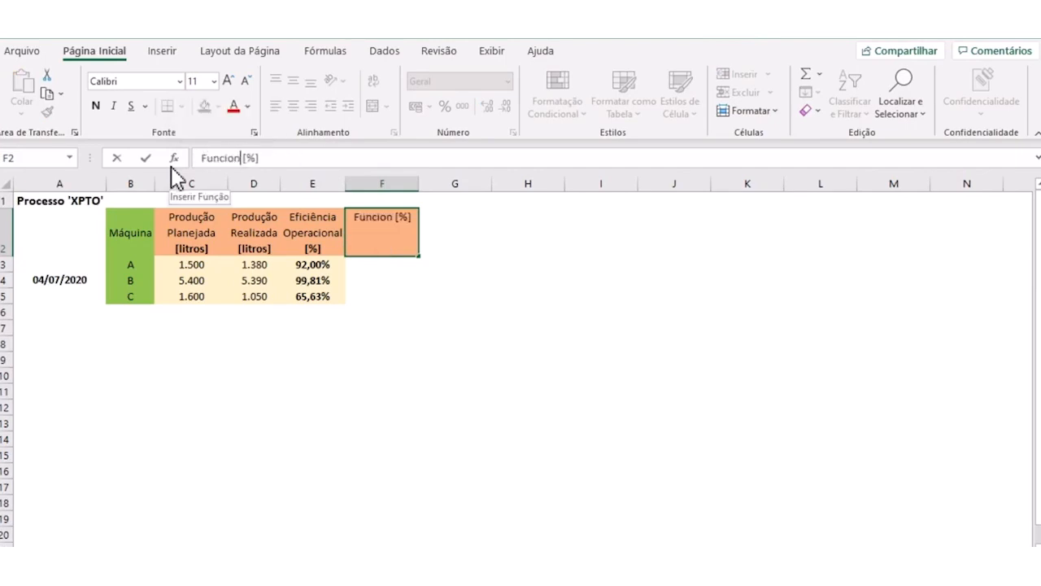
text(rios)
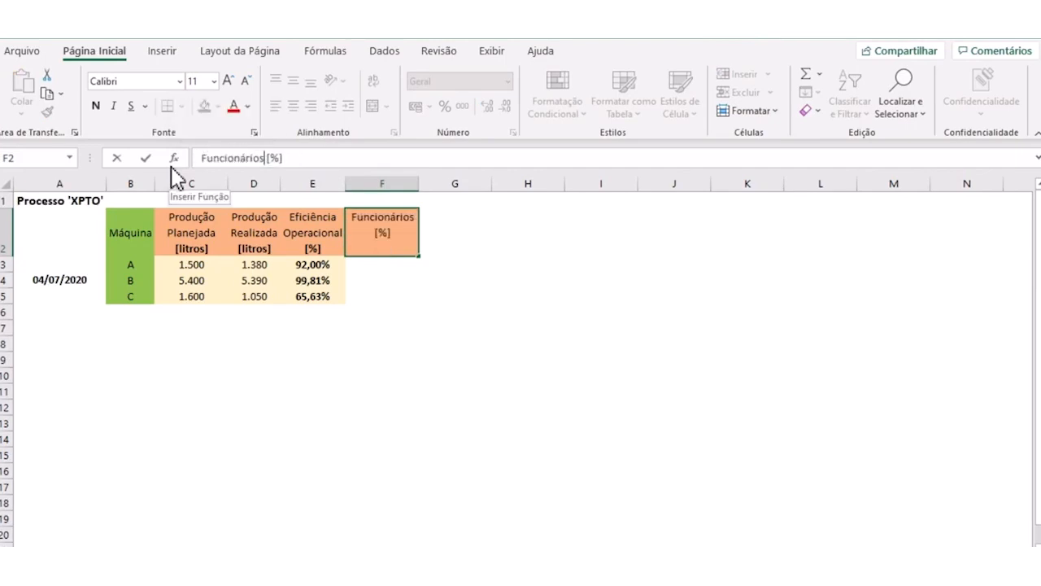
double_click(386, 234)
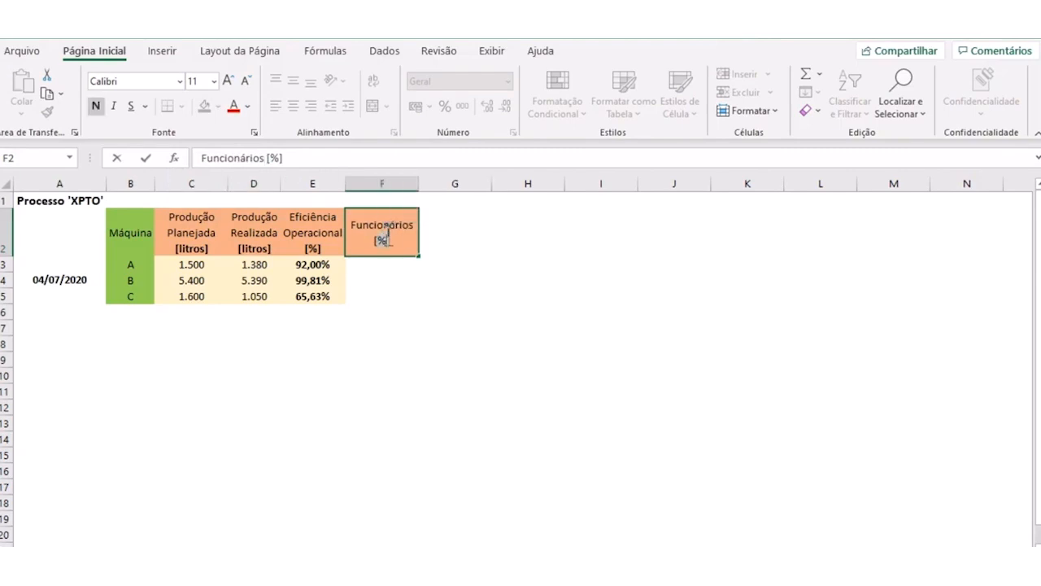
text(H)
key(Return)
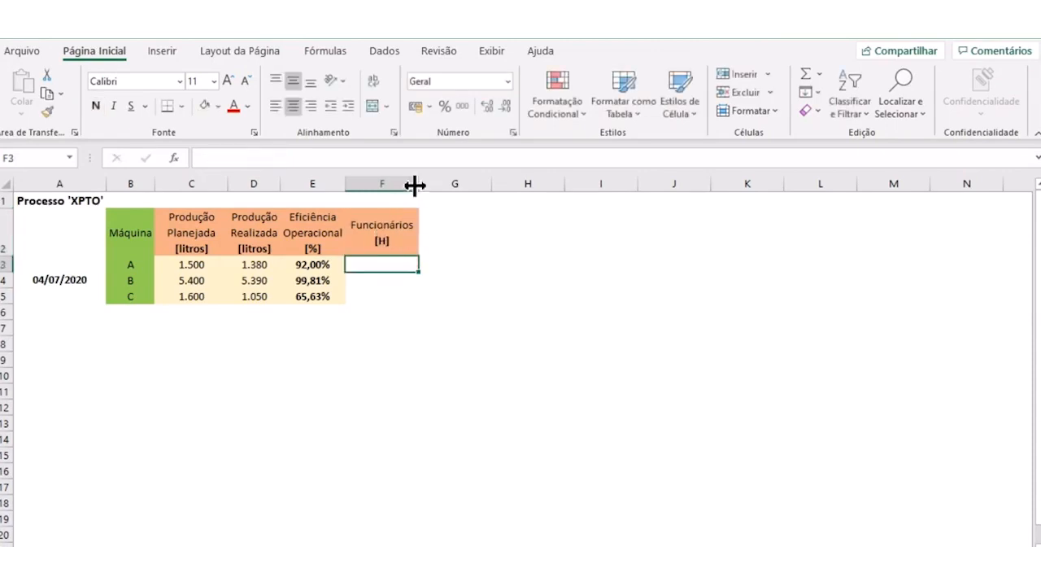
- Fill the Funcionários header in F2 with a light blue theme colour and narrow column F slightly
click(391, 230)
click(218, 106)
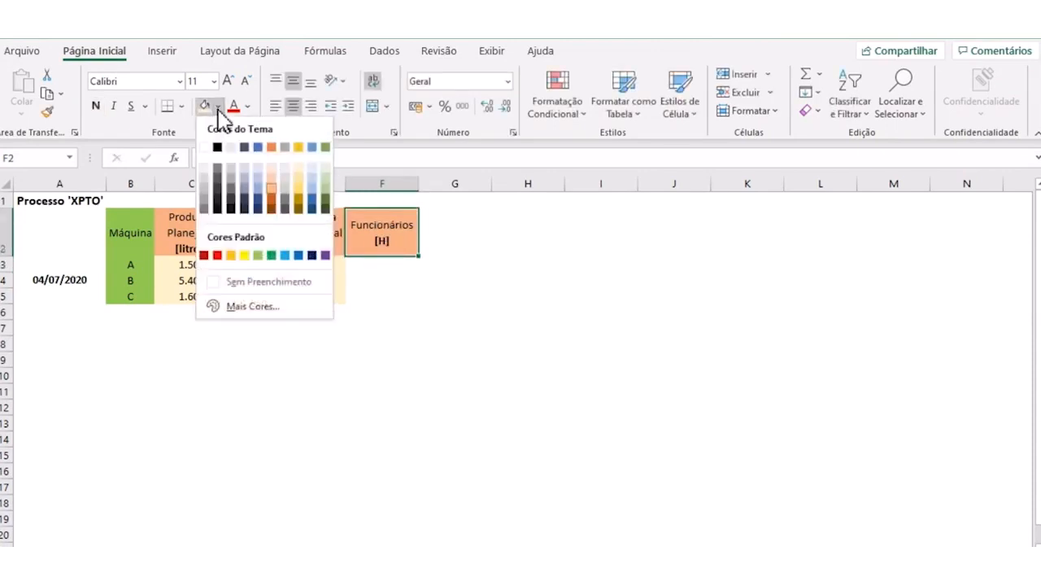
click(257, 193)
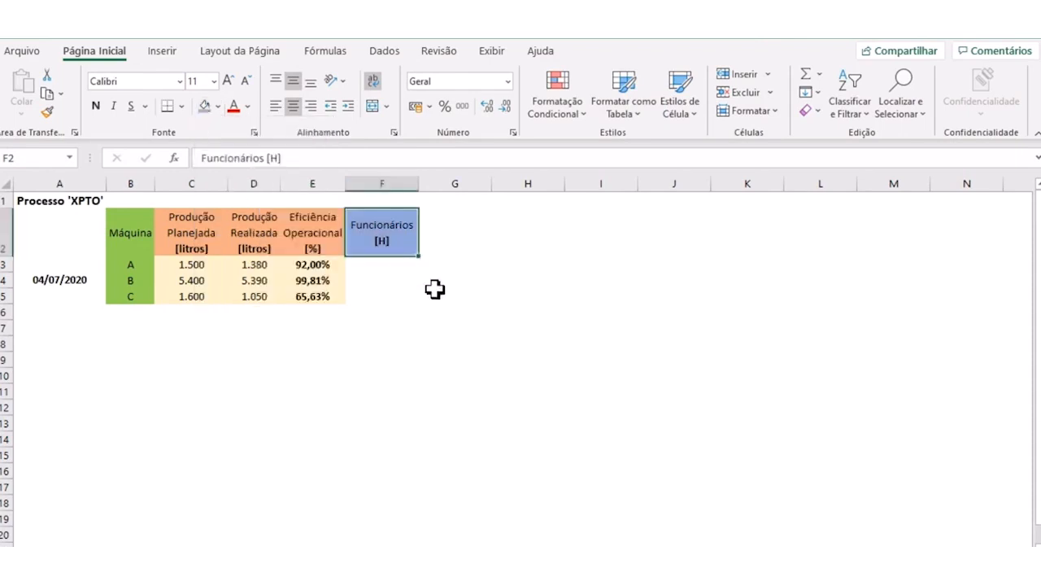
click(452, 310)
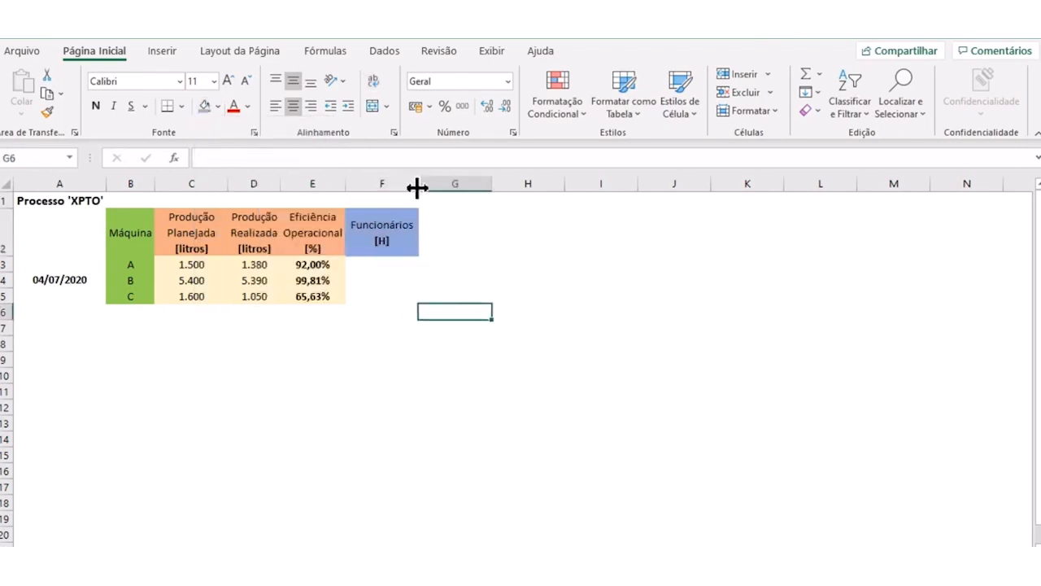
drag(415, 182, 413, 185)
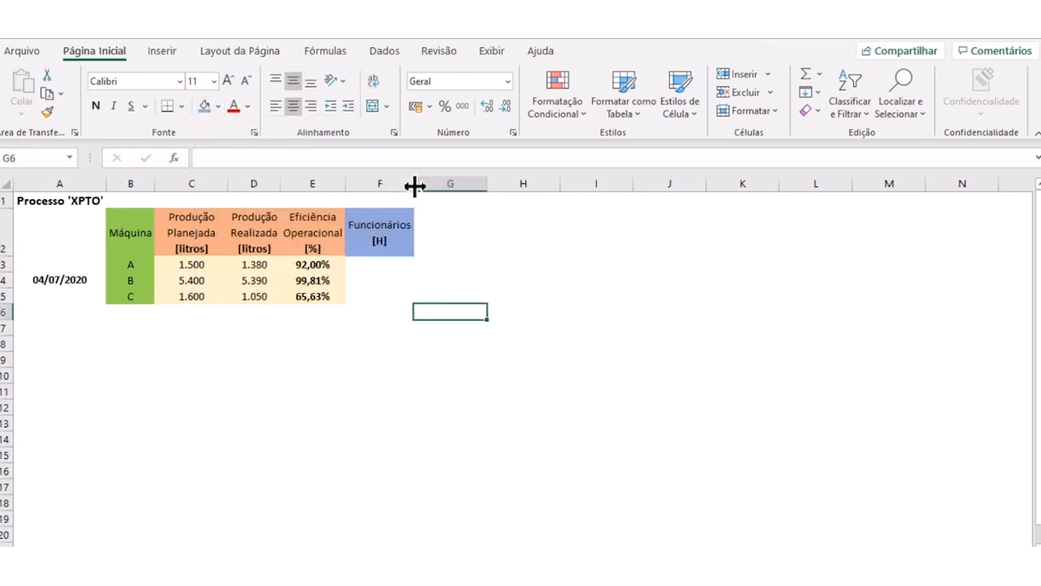
- Copy the Funcionários header from F2 into G2 and change its text to Horas Disponíveis [H]
click(439, 237)
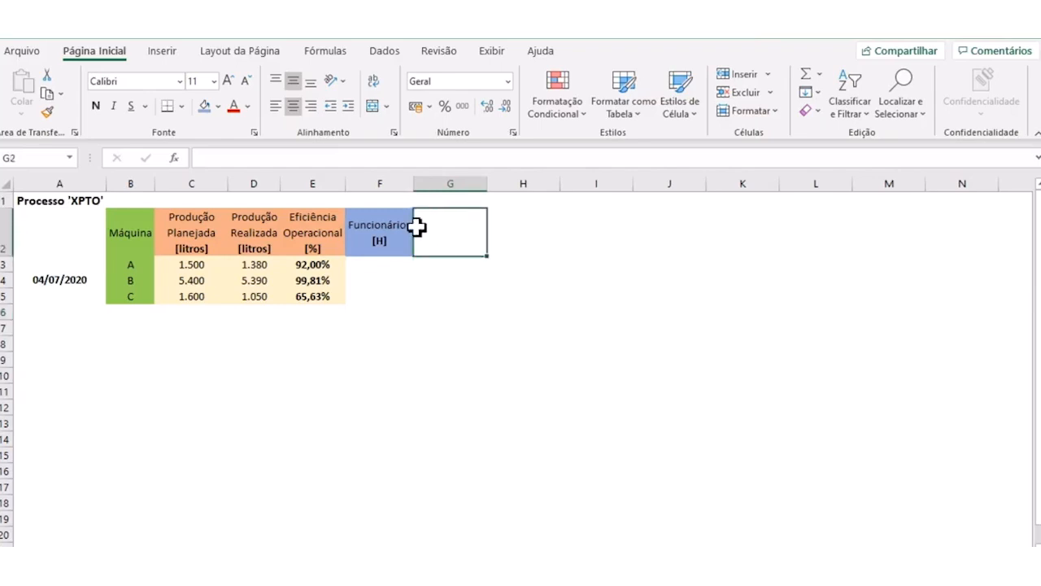
click(412, 227)
key(ctrl+c)
click(418, 227)
key(ctrl+v)
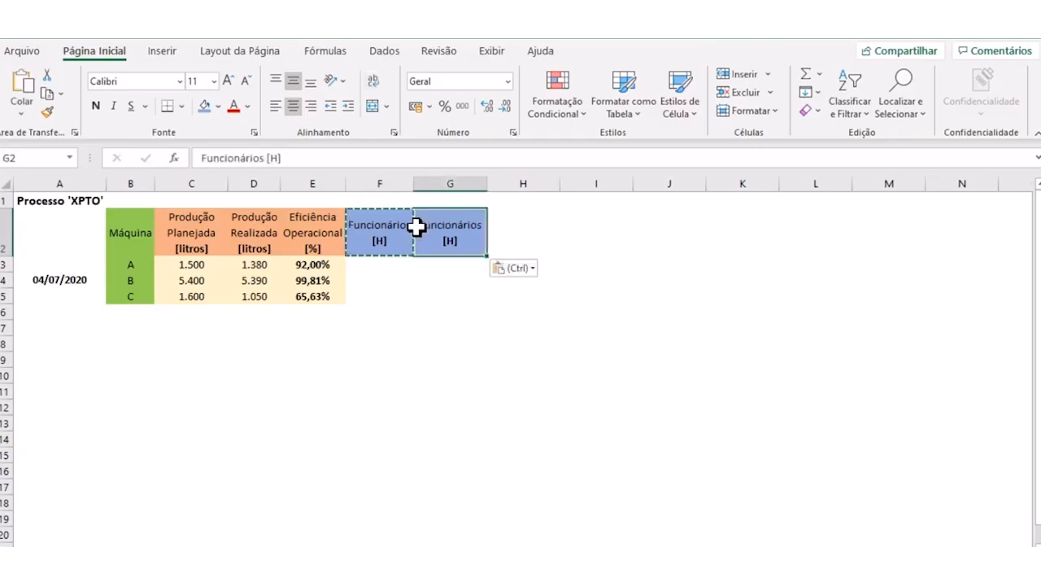
key(Escape)
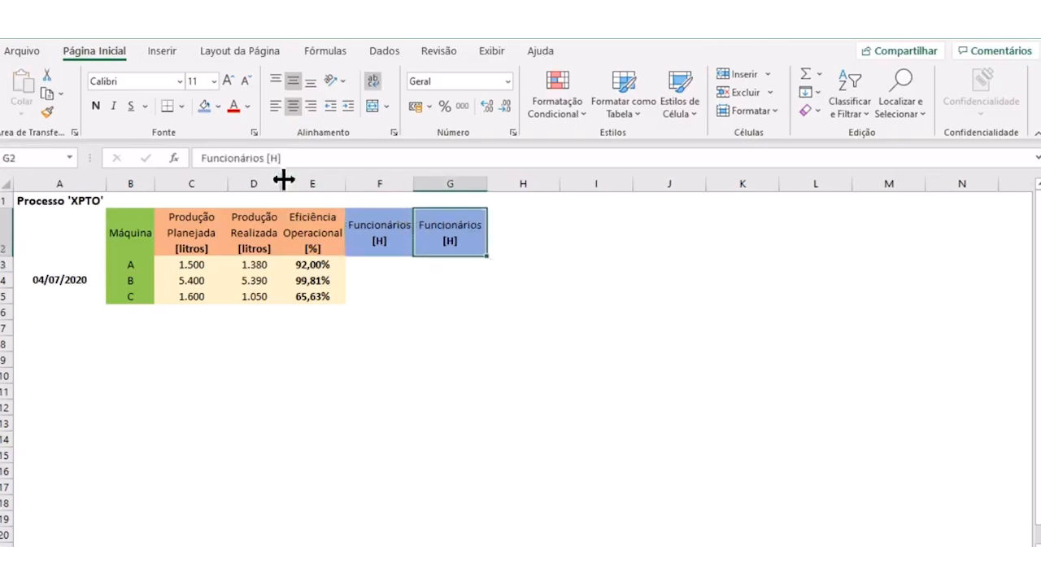
drag(265, 159, 203, 167)
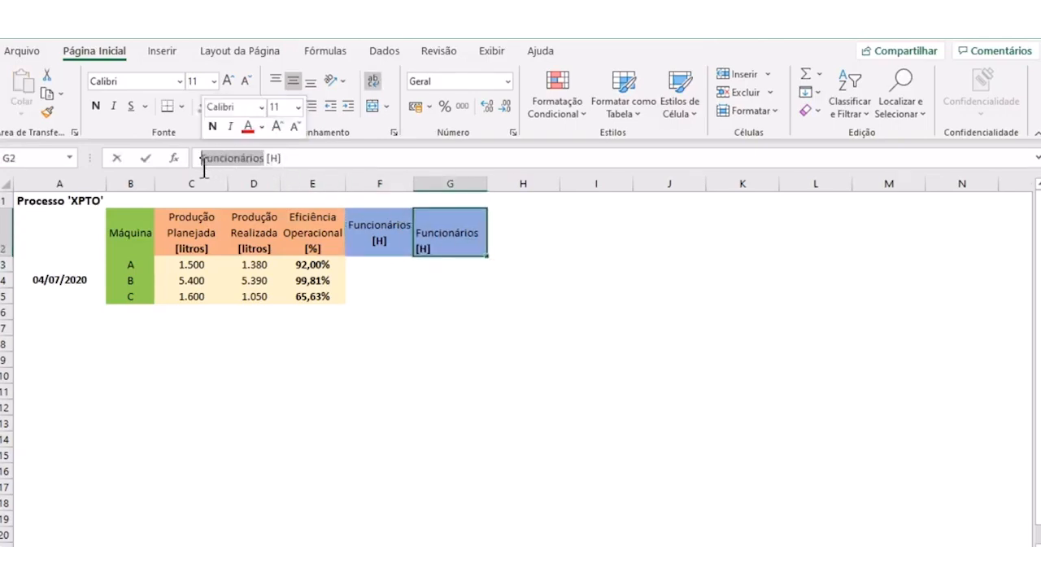
text(Horas)
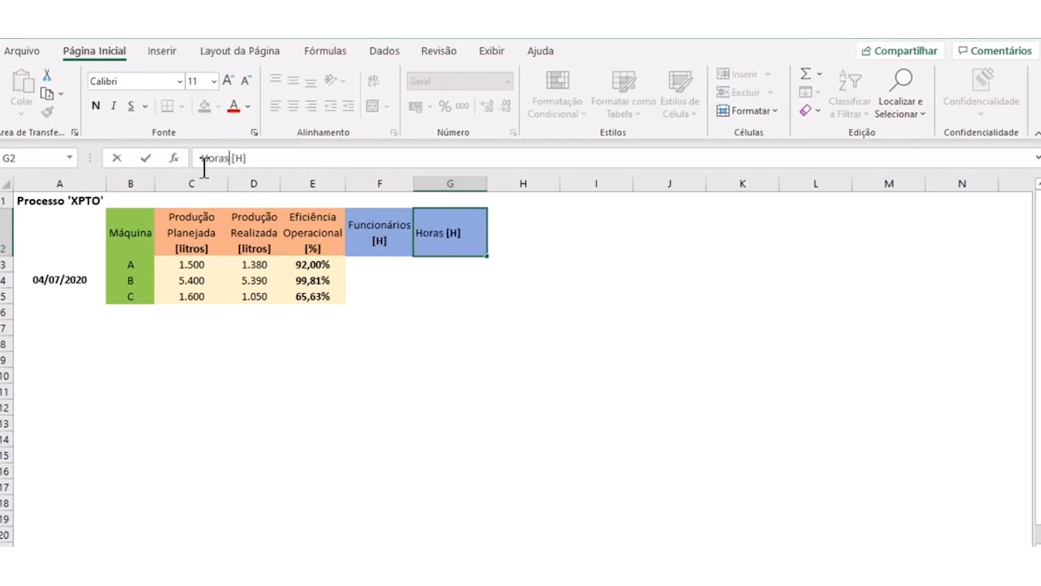
text( Dispon )
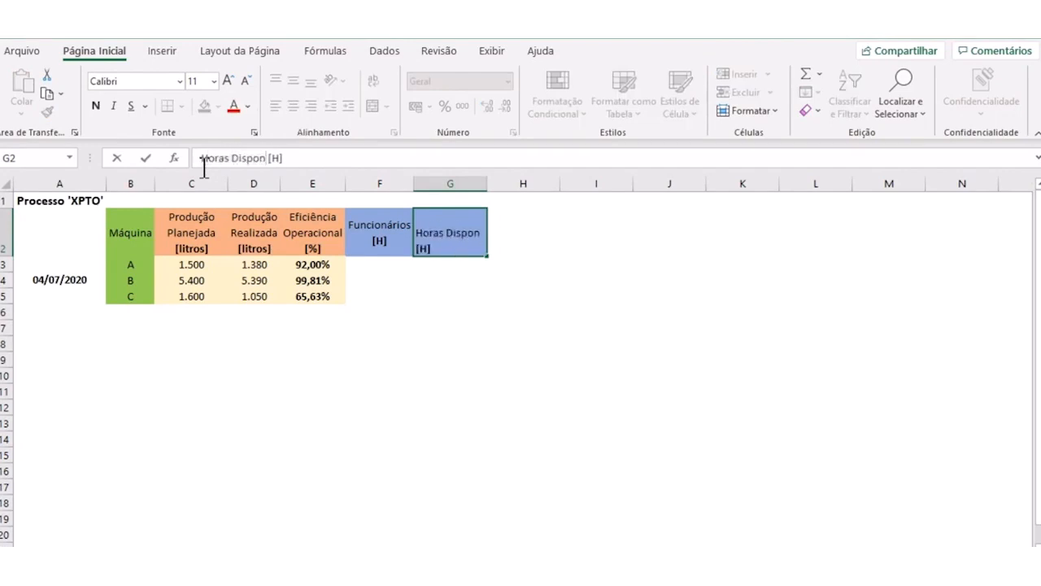
text(íveis)
key(Return)
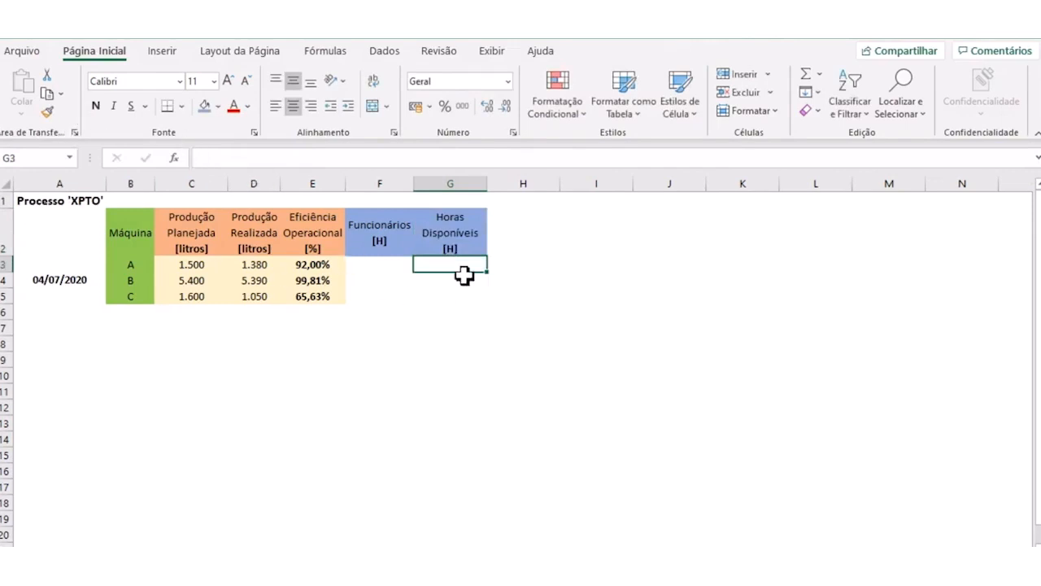
- Fill the empty header cell H2 with light grey
click(468, 240)
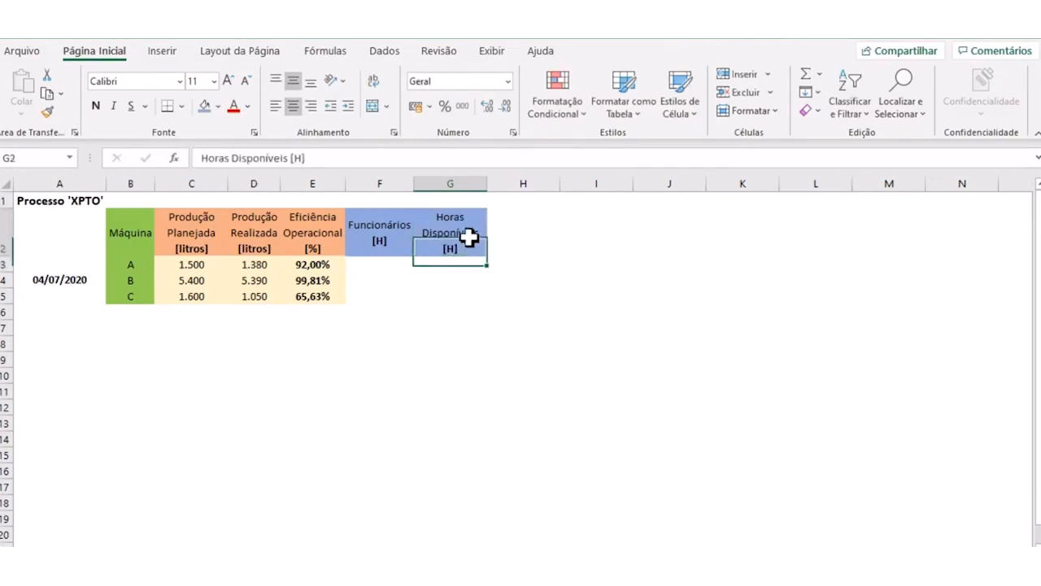
click(511, 226)
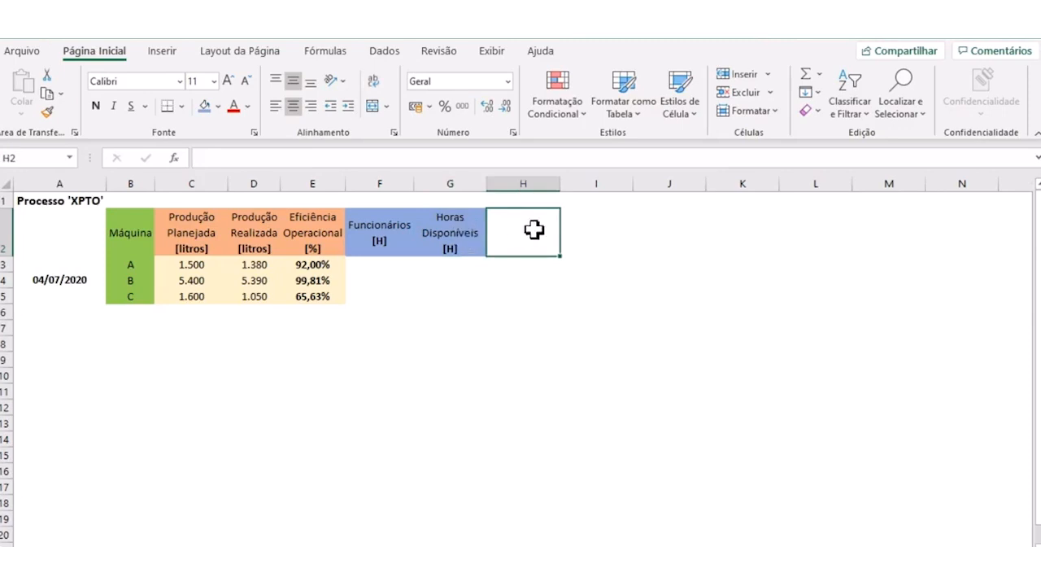
click(218, 106)
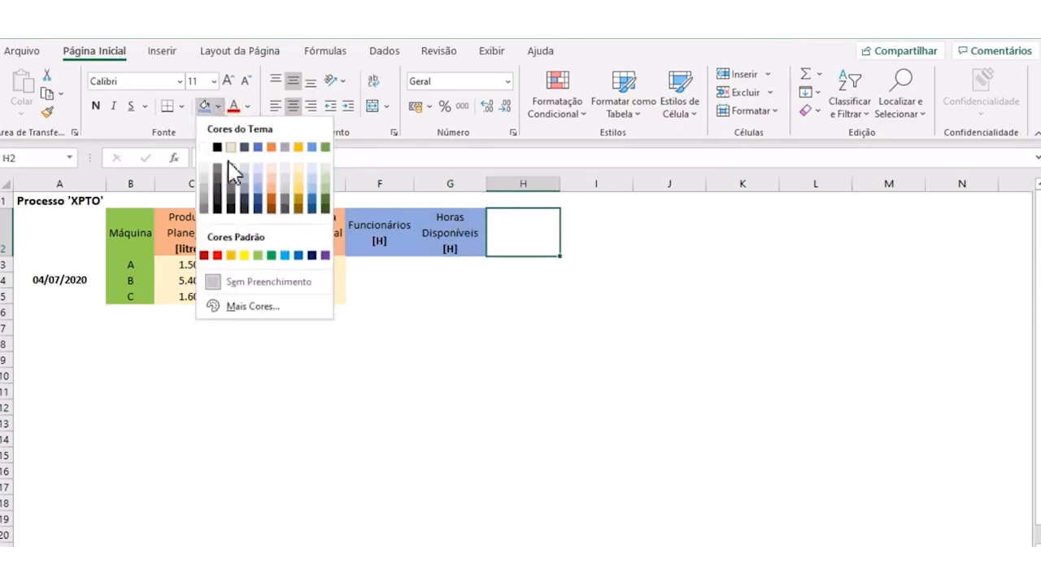
click(205, 176)
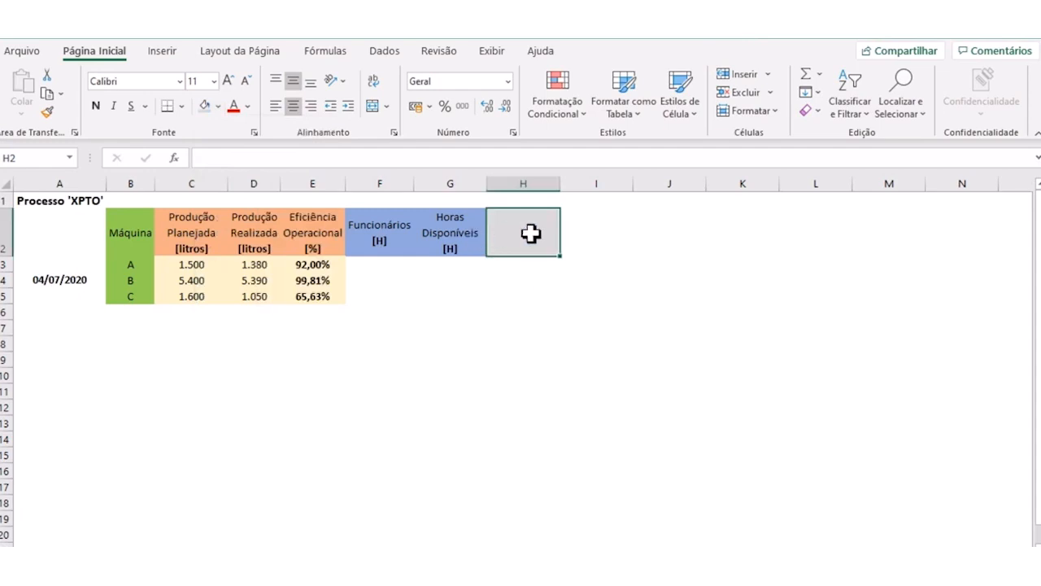
- Copy the Horas Disponíveis header from G2 into H2 and replace its wording with Produtividadews, keeping the [H] unit
click(425, 230)
key(ctrl+c)
click(558, 235)
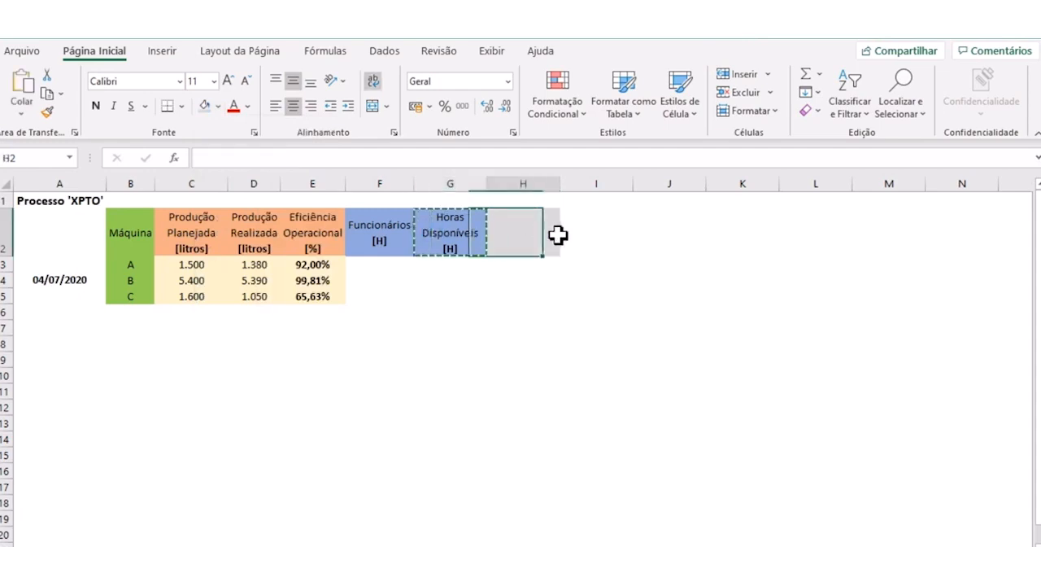
key(ctrl+v)
click(545, 277)
click(535, 230)
drag(288, 157, 201, 158)
text(Produtividadew)
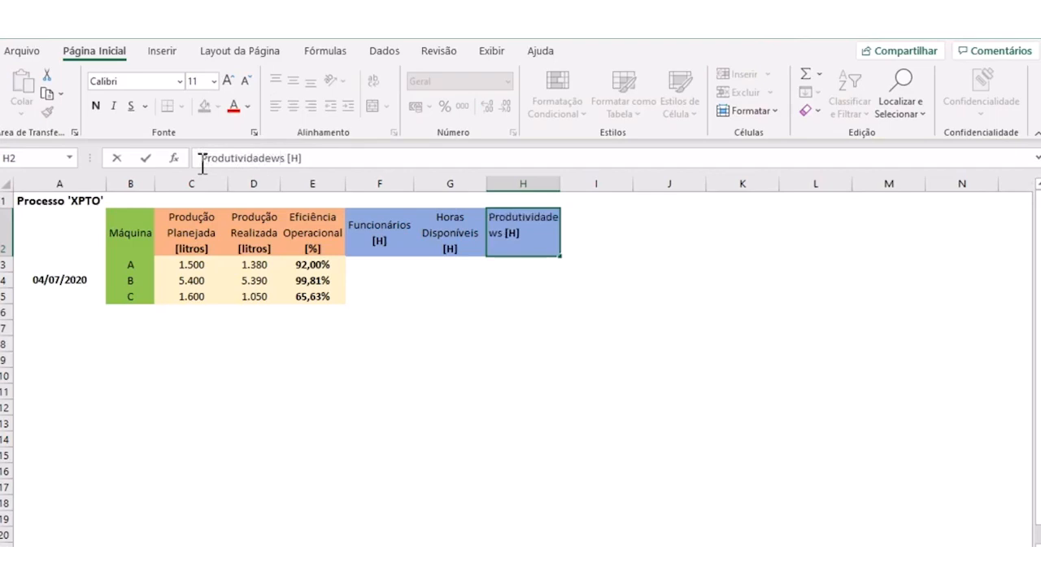
click(533, 307)
click(539, 240)
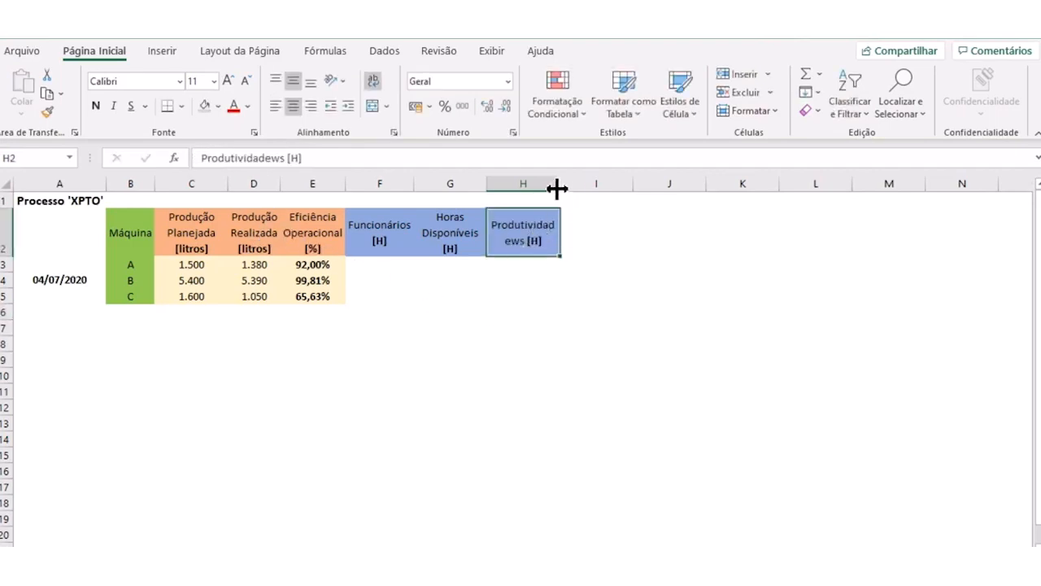
- Widen column H to fit the productivity header and change the unit in H2 to [Litros/H.h]
drag(558, 184, 576, 184)
double_click(525, 241)
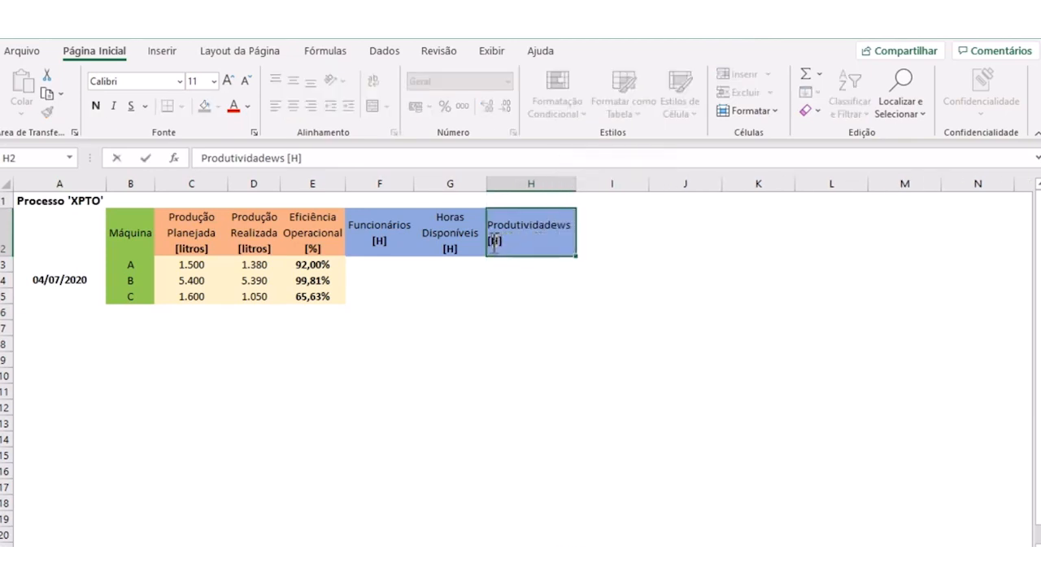
double_click(494, 241)
text(Litr)
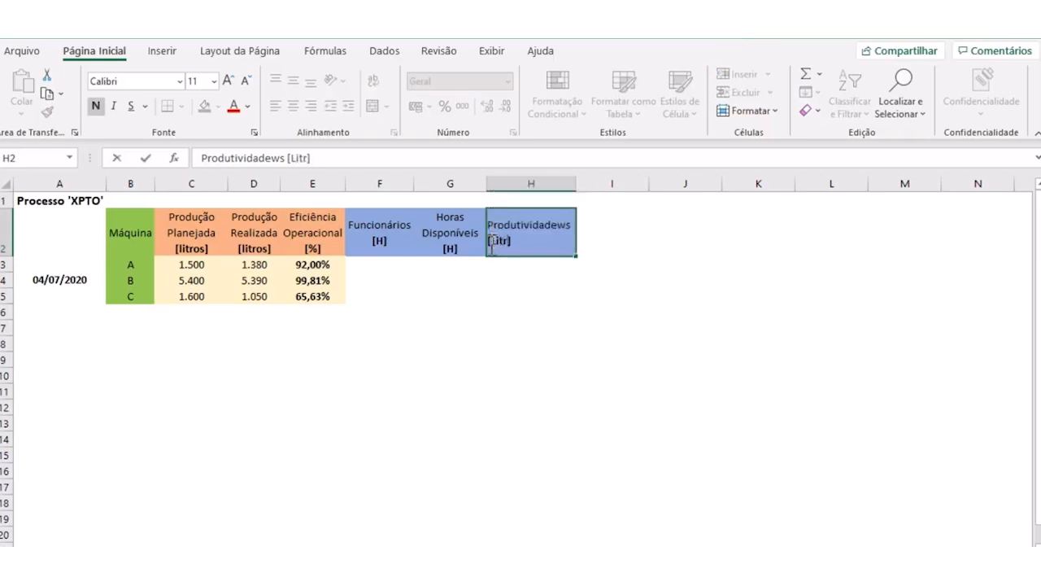
text(os/H.h)
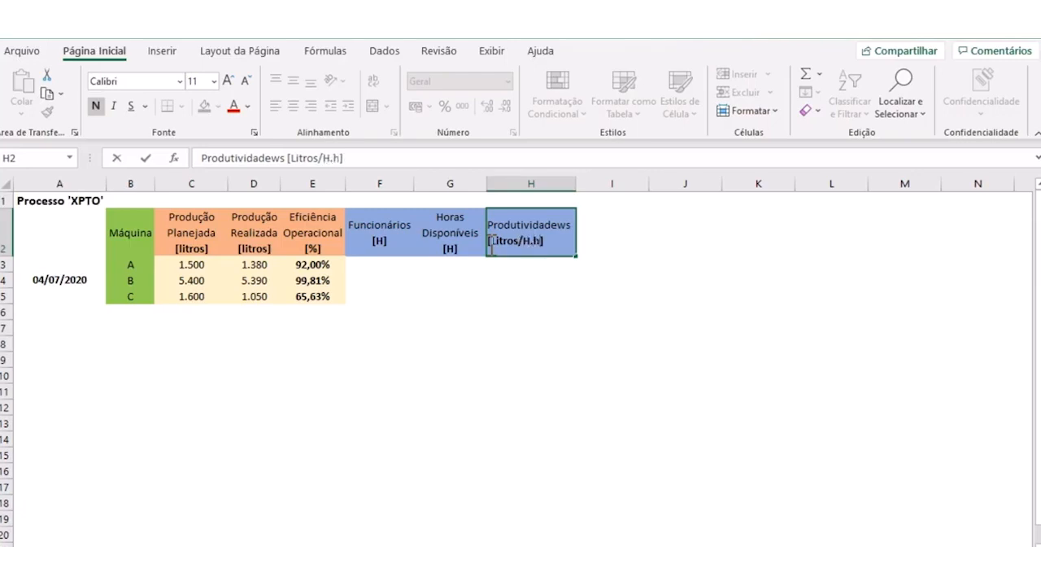
key(Return)
- Correct the misspelled header in H2 to Produtividade [Litros/H.h]
click(519, 243)
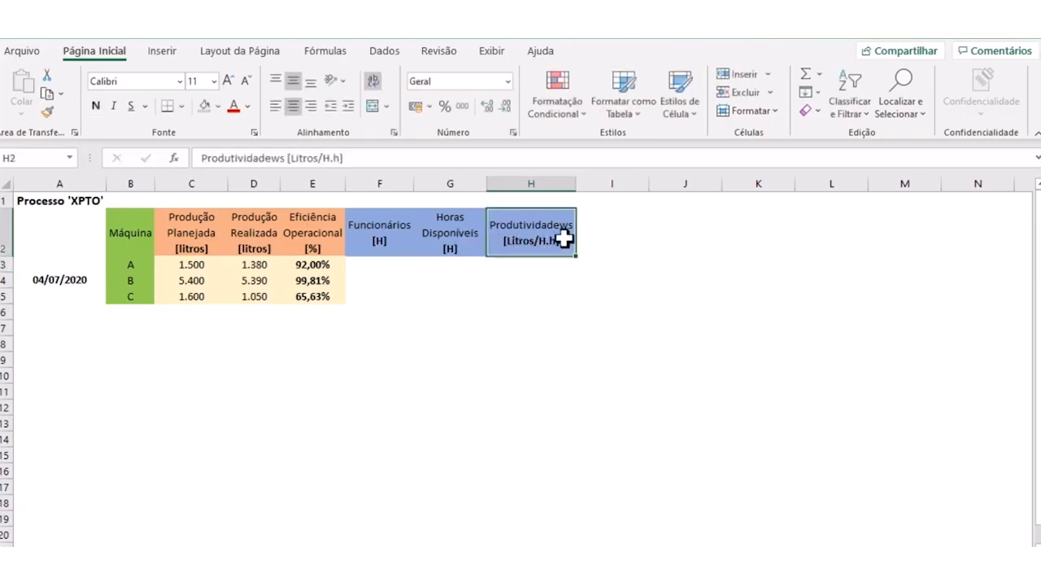
click(266, 158)
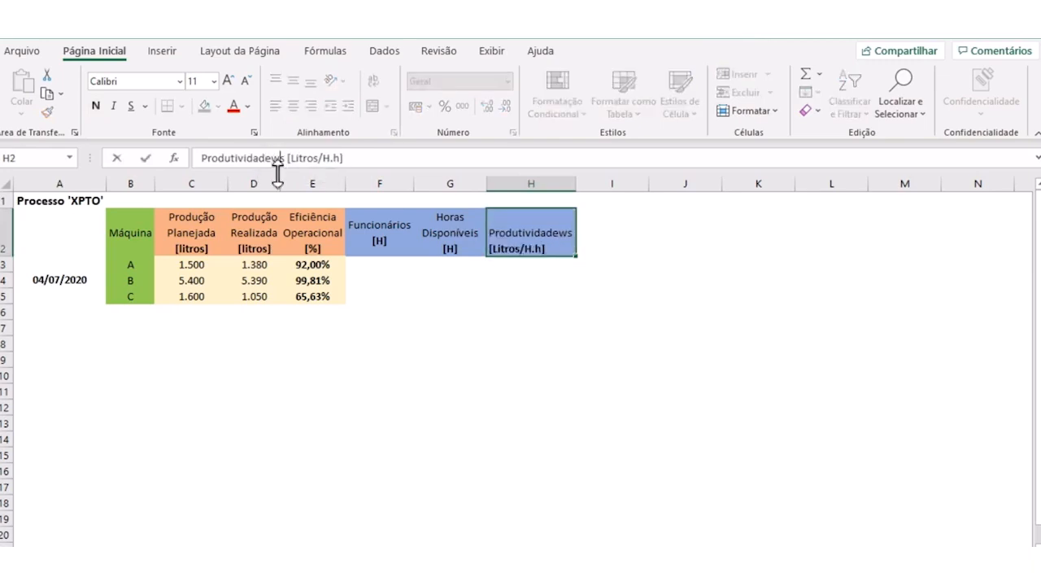
key(Delete)
key(Delete)
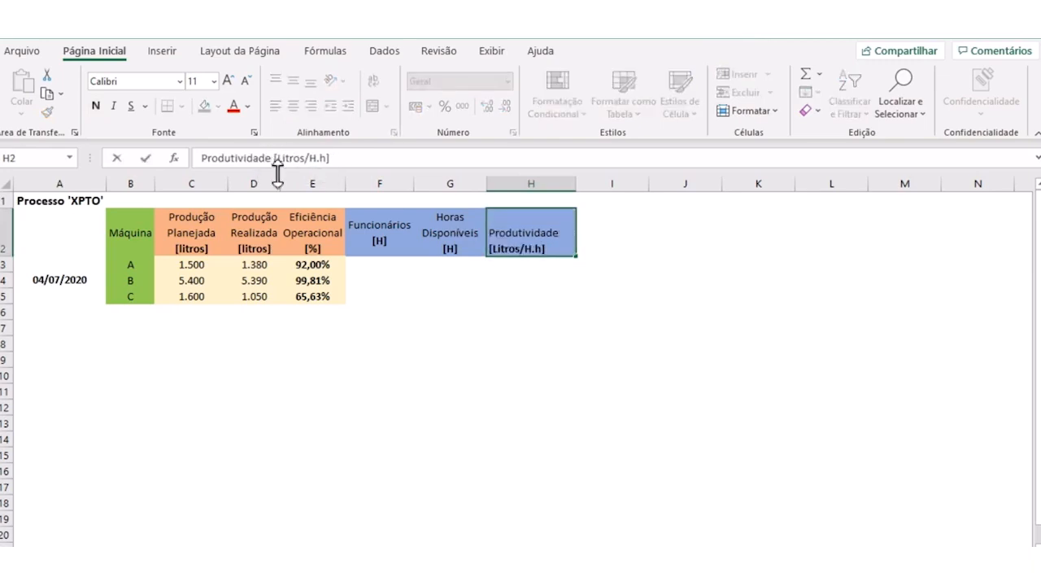
key(Return)
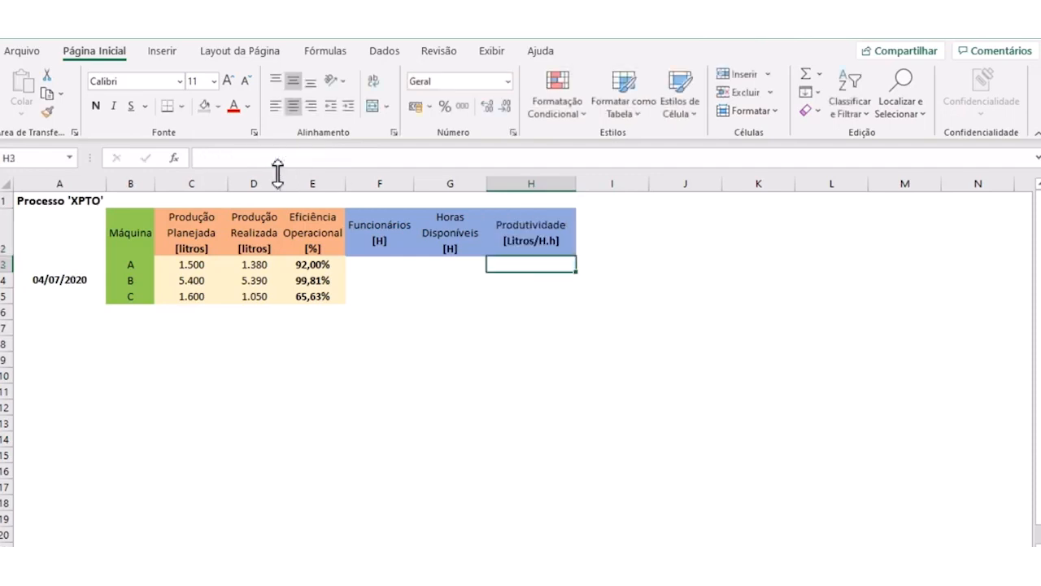
- Fill the Produtividade header in H2 with a light green theme colour
click(724, 355)
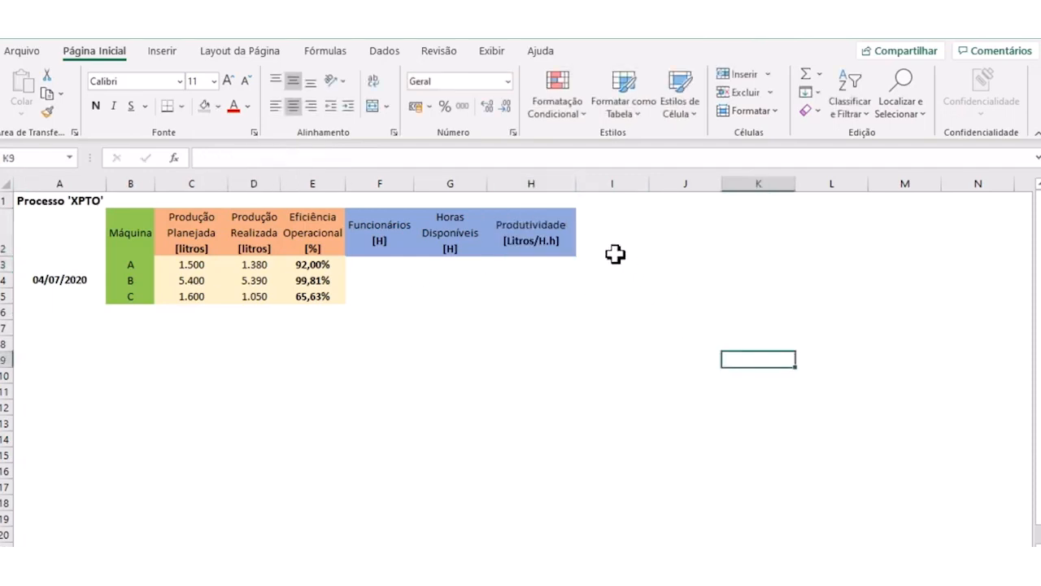
click(615, 254)
click(537, 235)
click(219, 106)
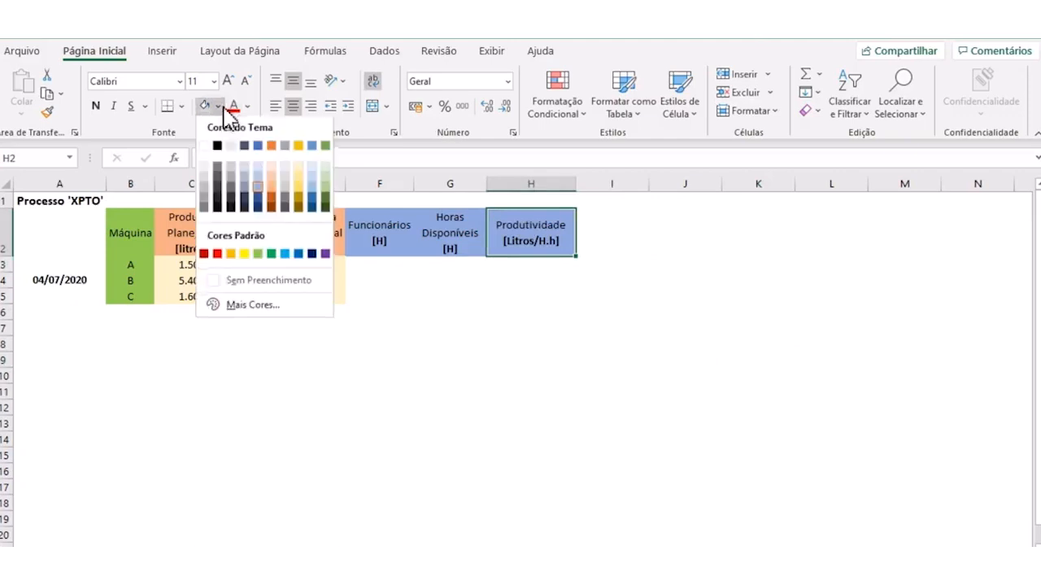
click(324, 186)
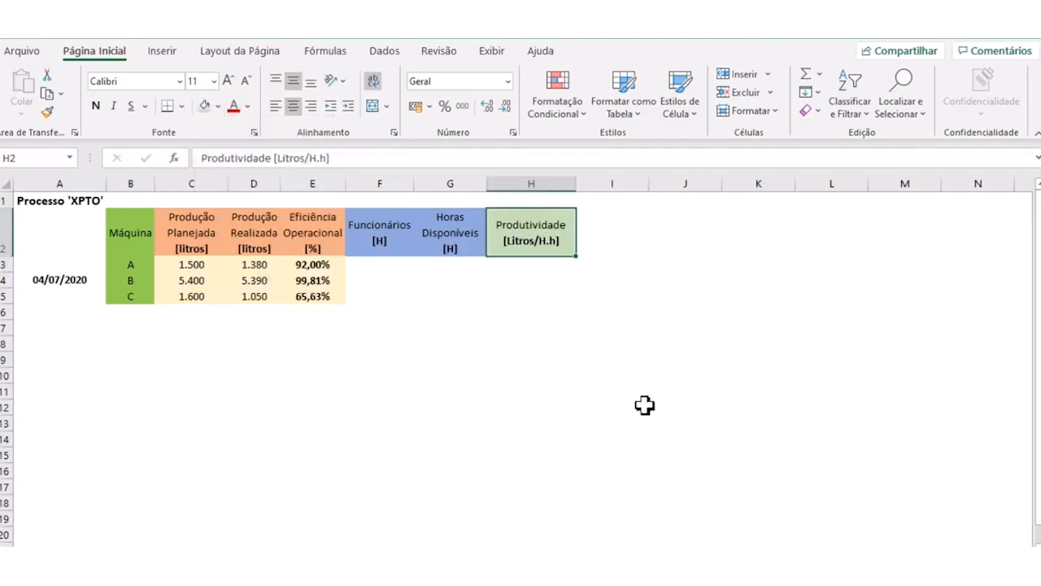
- Enter 2 employees in F3 and 7 available hours in G3 for machine A
click(644, 406)
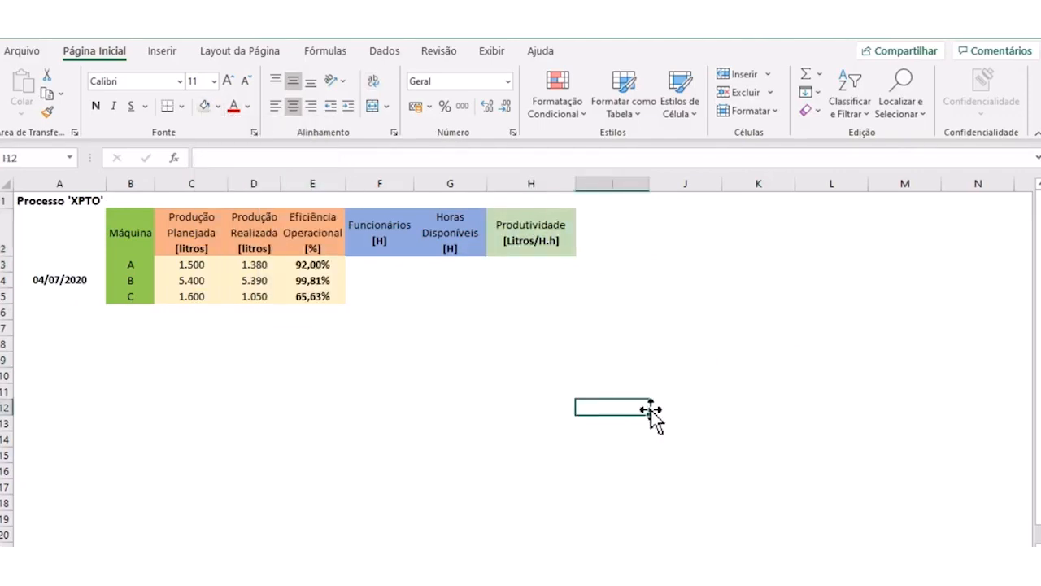
click(473, 347)
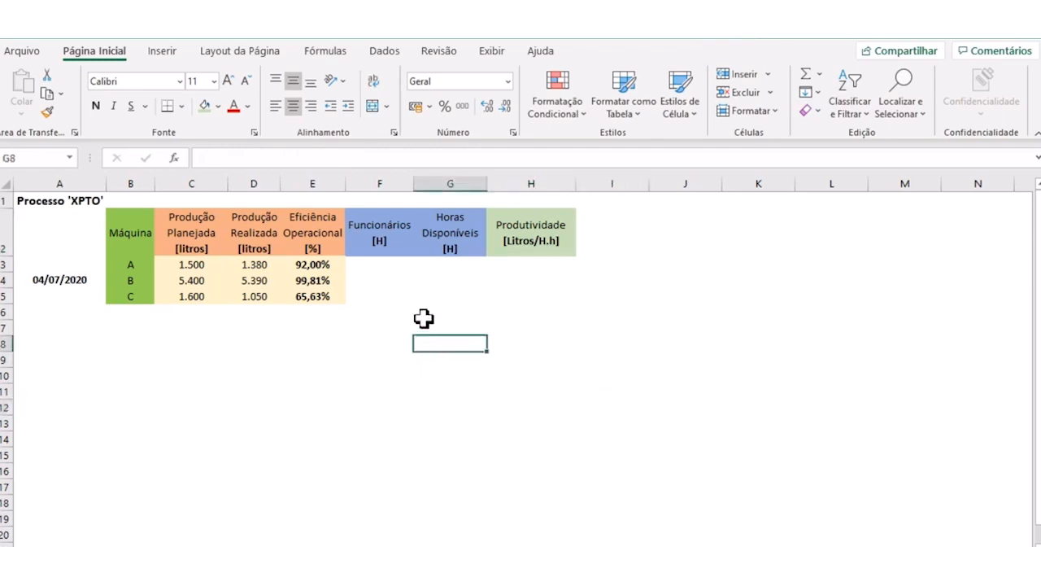
click(381, 269)
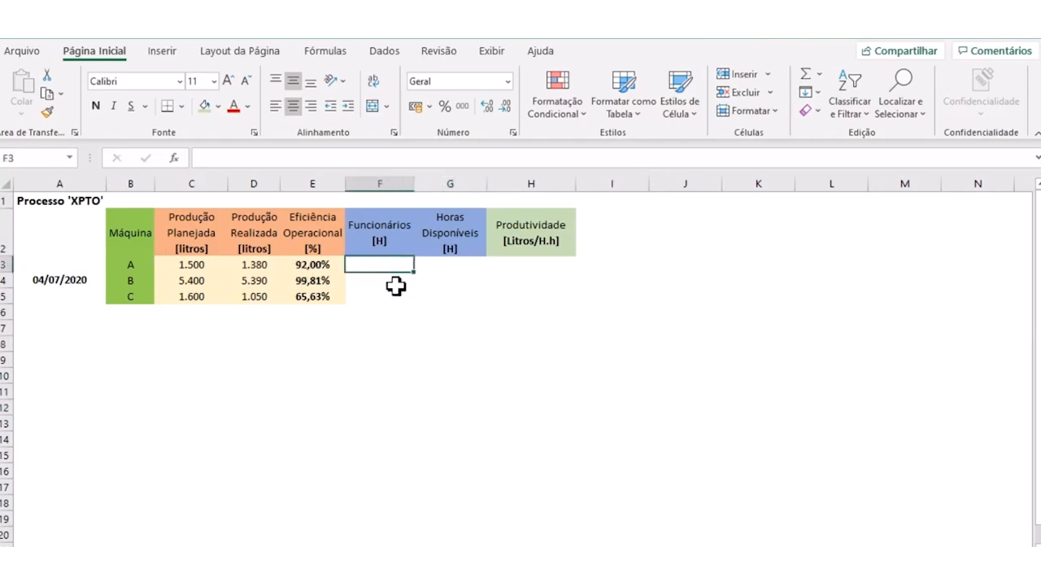
text(2)
click(418, 322)
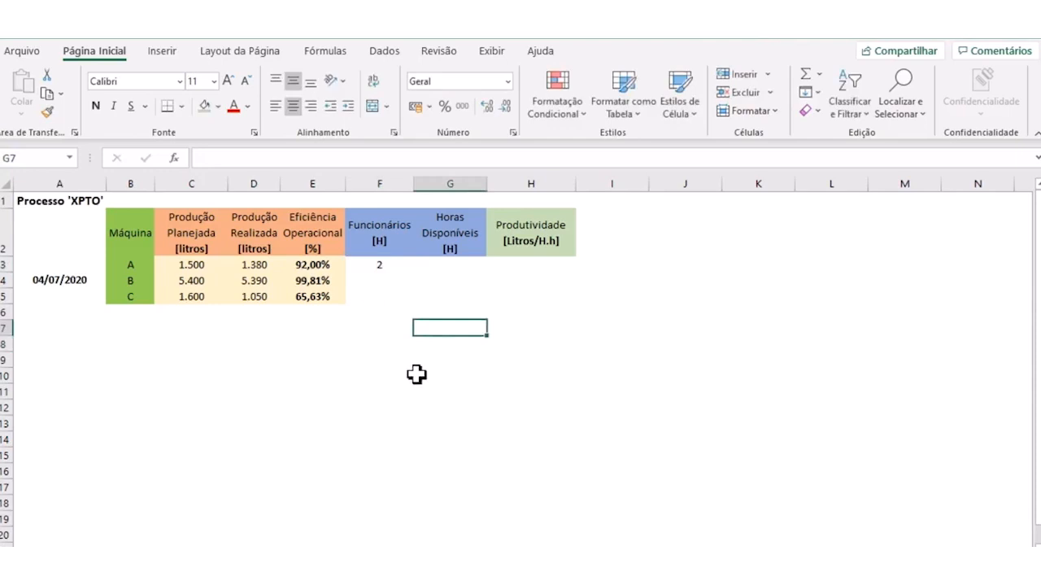
click(386, 268)
click(453, 267)
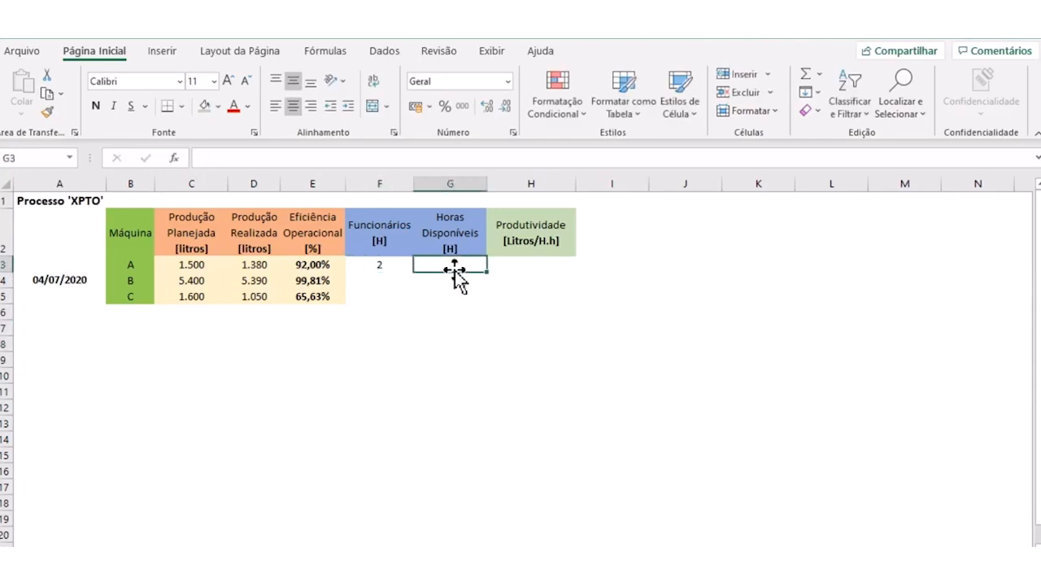
text(7)
click(461, 330)
- Change the unit in the Horas Disponíveis header in G2 to lowercase [h]
click(450, 246)
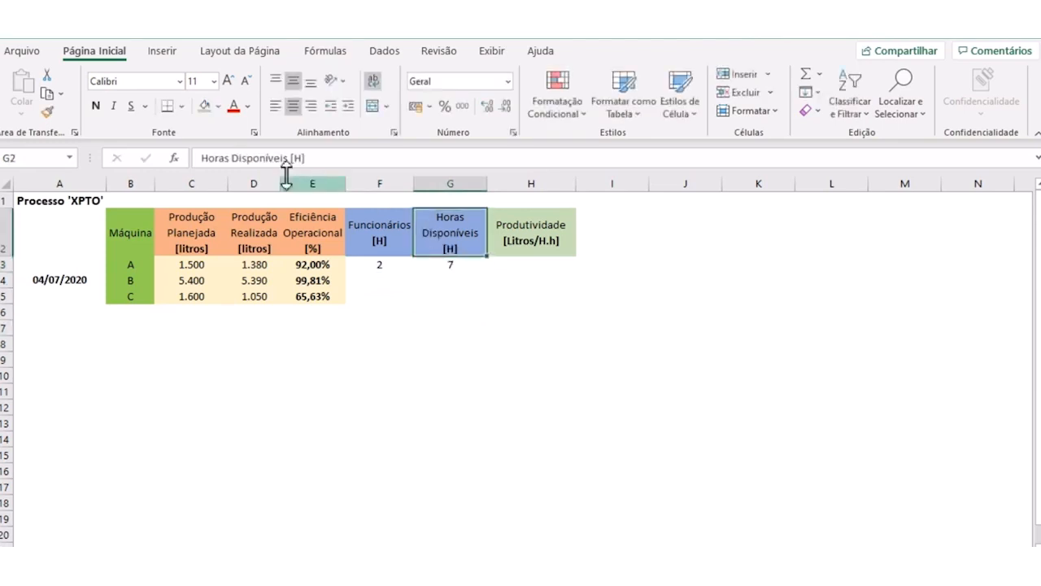
drag(292, 159, 305, 159)
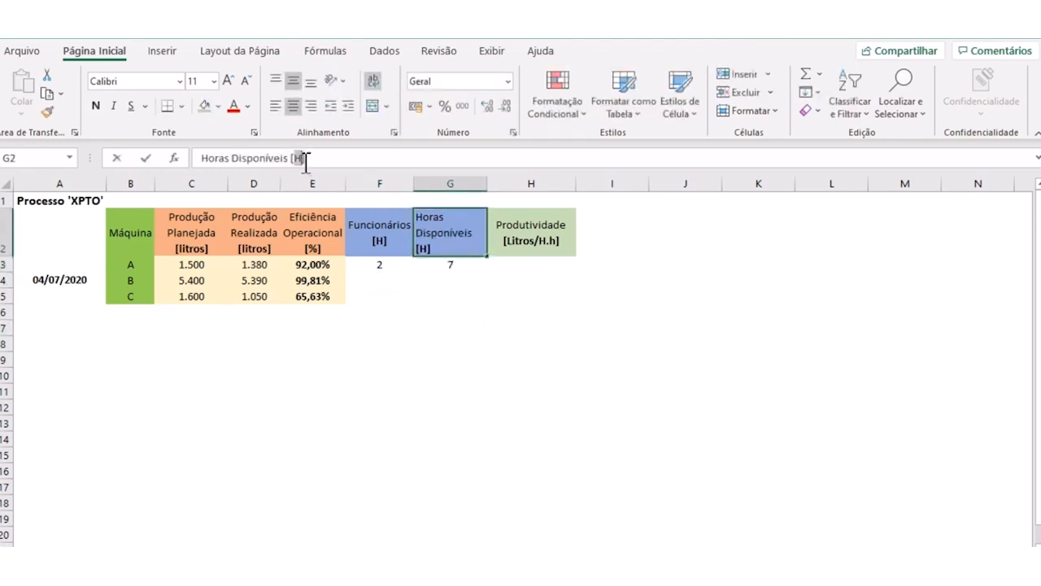
text([h])
key(Return)
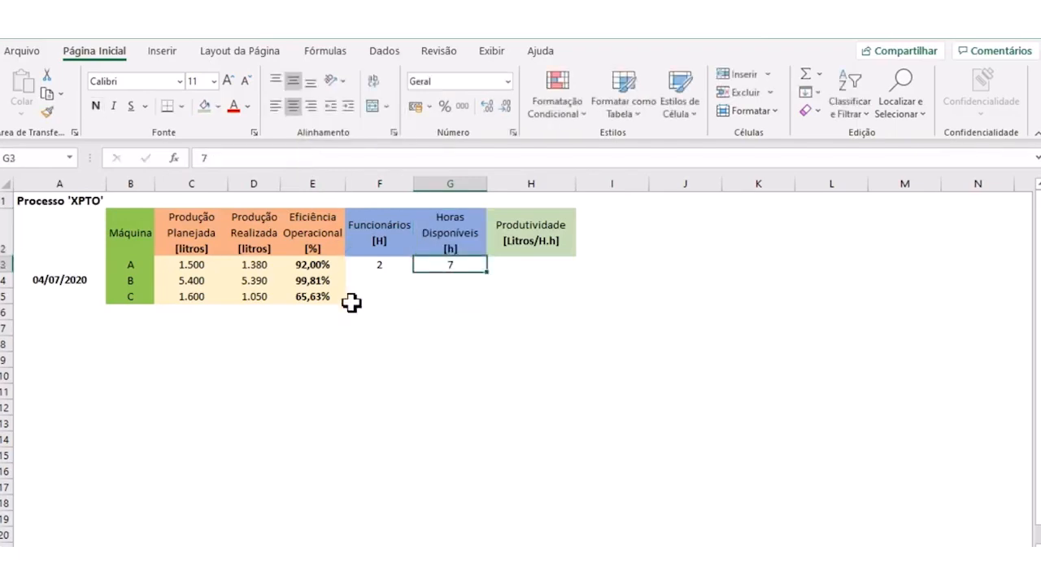
click(350, 301)
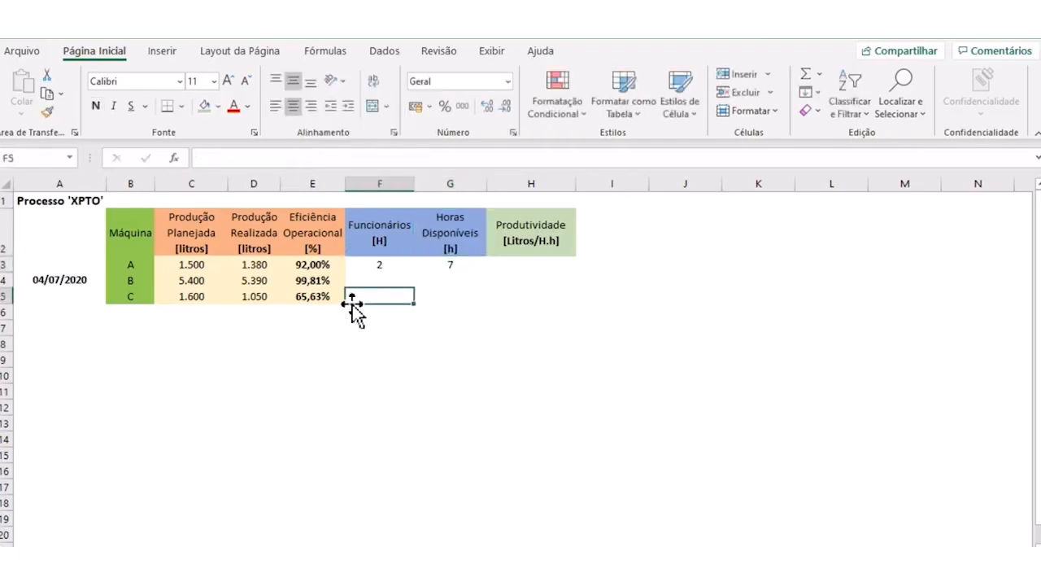
click(445, 241)
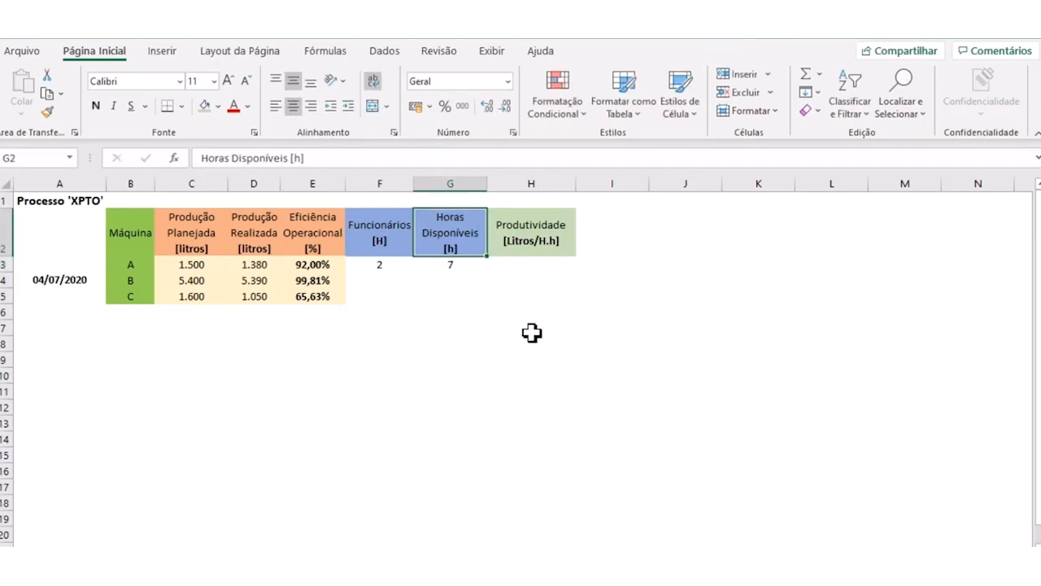
- Calculate machine A's productivity in H3 with the formula =D3/(F3*G3)
click(528, 264)
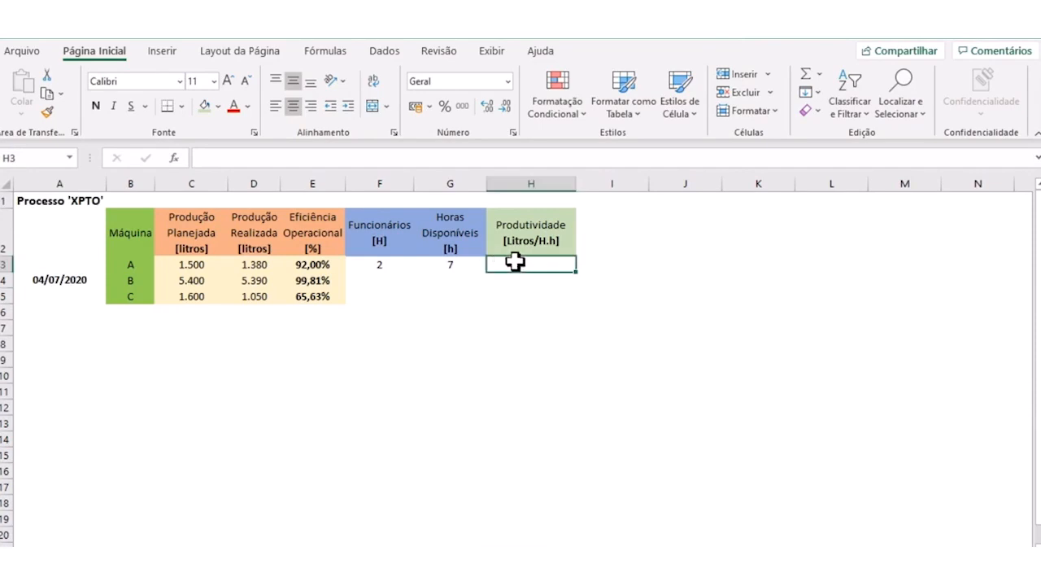
text(=)
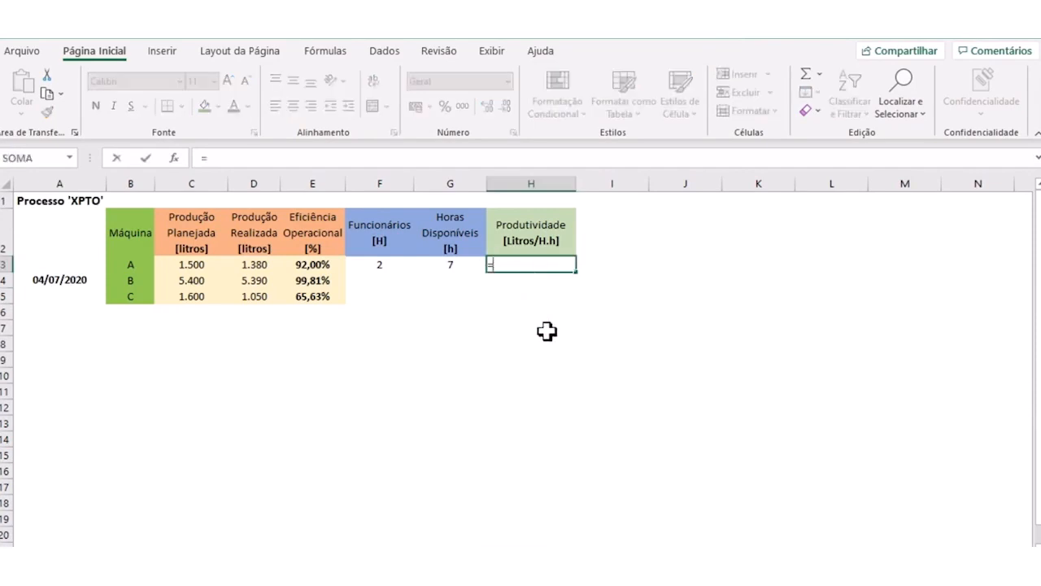
click(249, 265)
text(/)
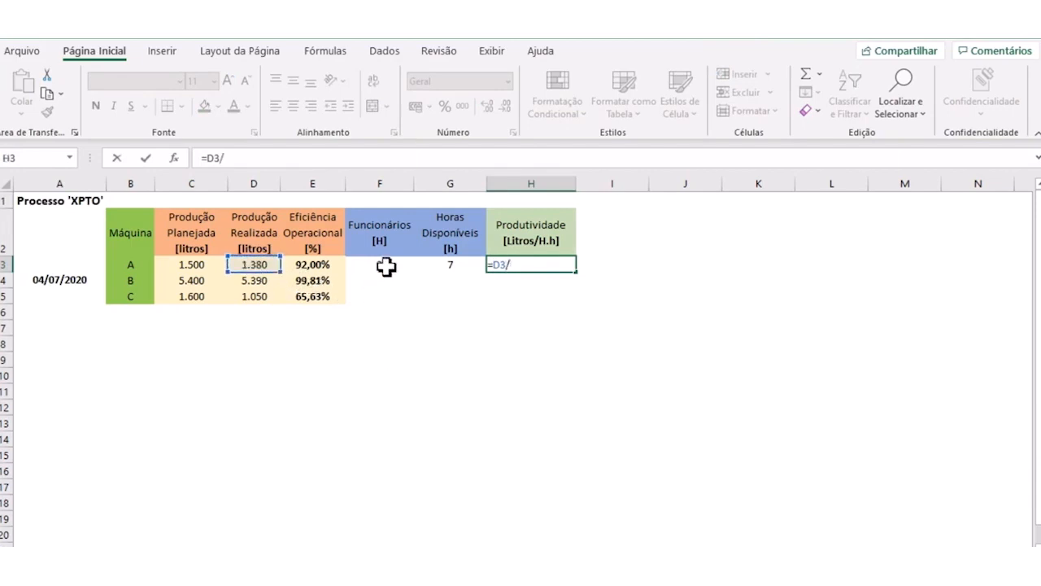
text(()
click(380, 267)
text(*)
click(437, 265)
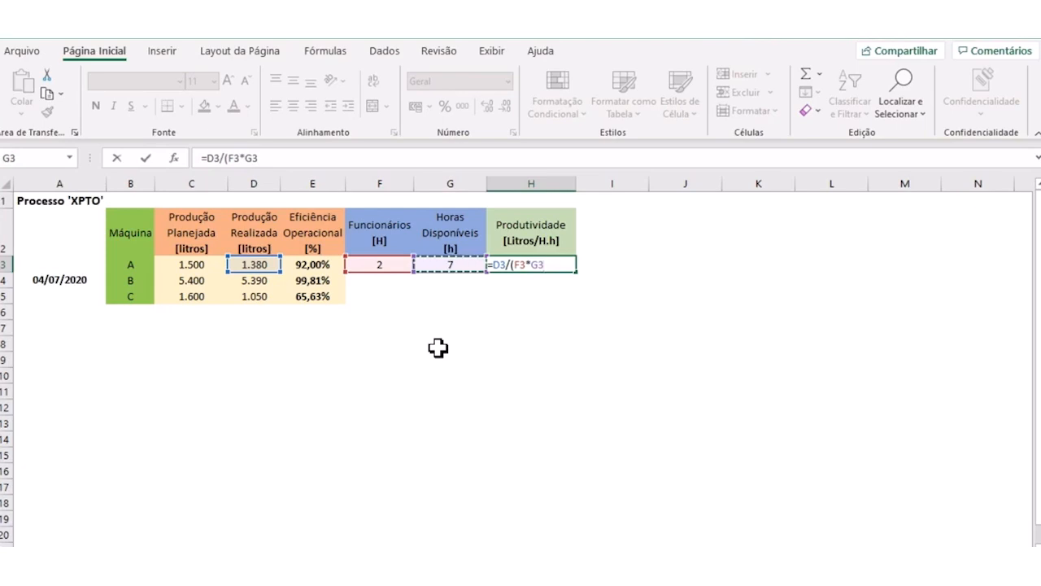
text())
key(Return)
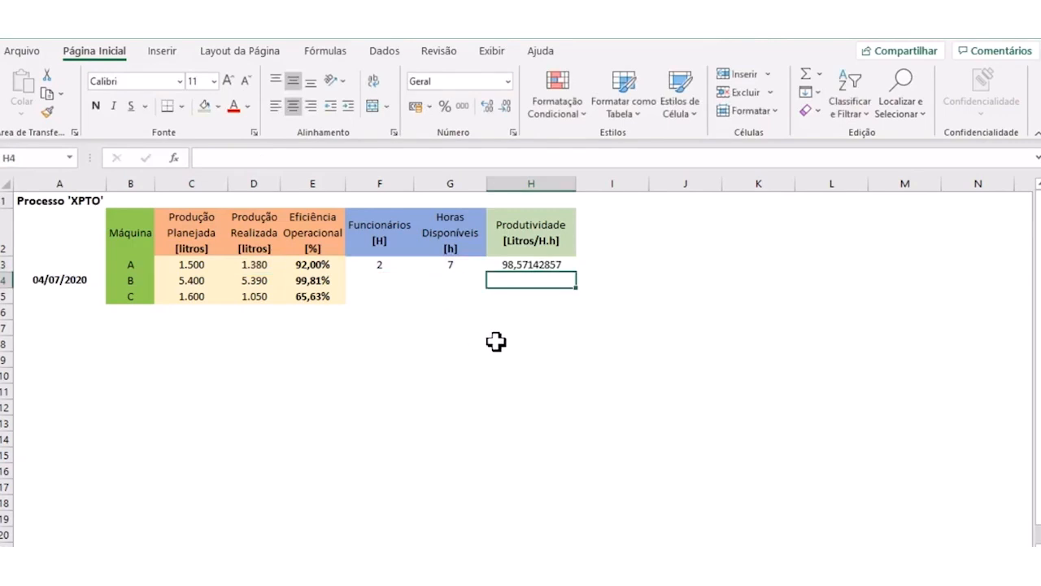
- Format the productivity in H3 to two decimal places and make H3:H5 bold
click(516, 264)
click(506, 106)
click(506, 107)
click(505, 107)
click(506, 106)
click(506, 107)
click(506, 106)
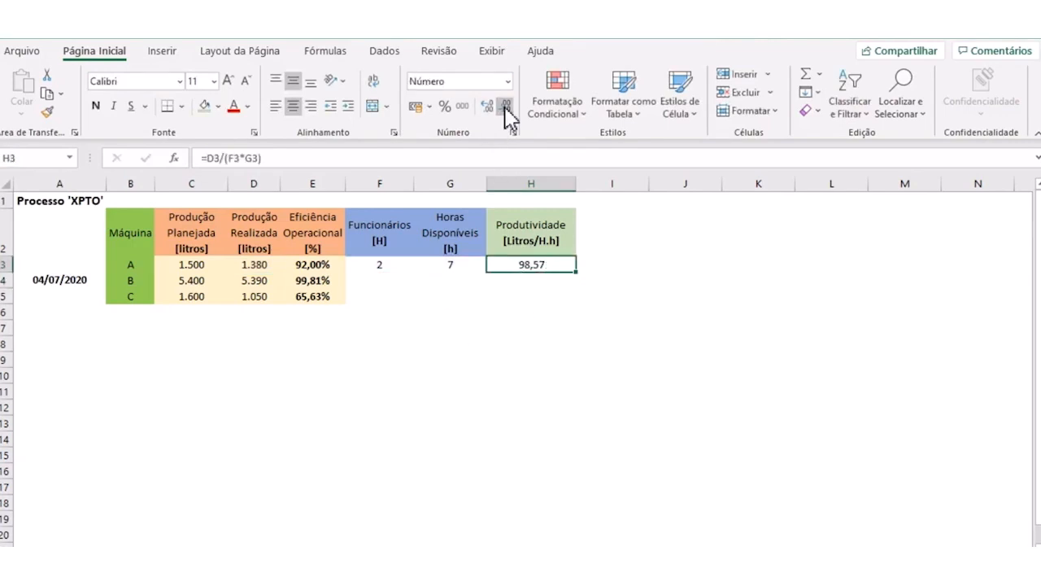
drag(531, 265, 529, 295)
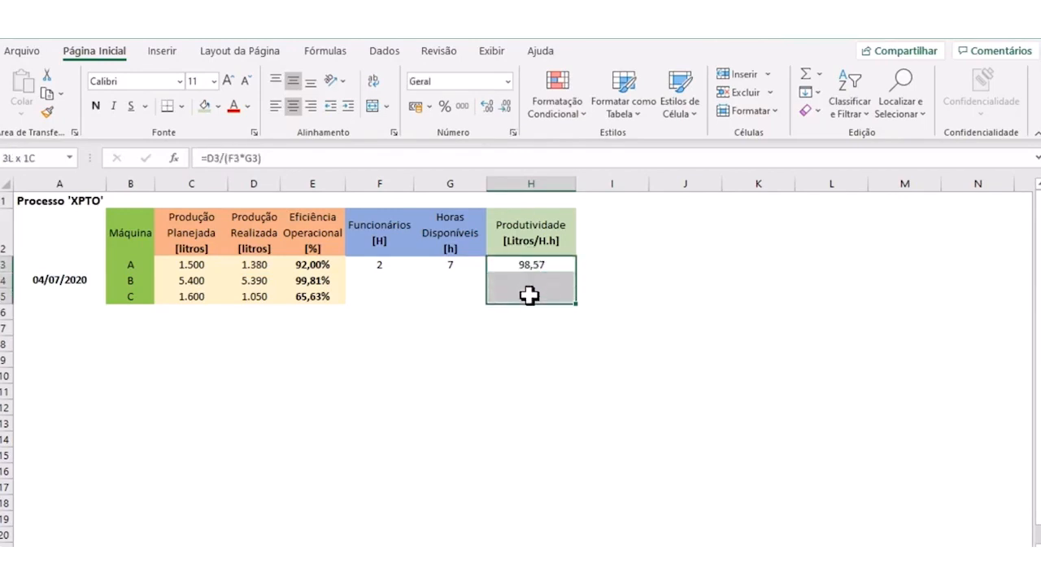
click(95, 106)
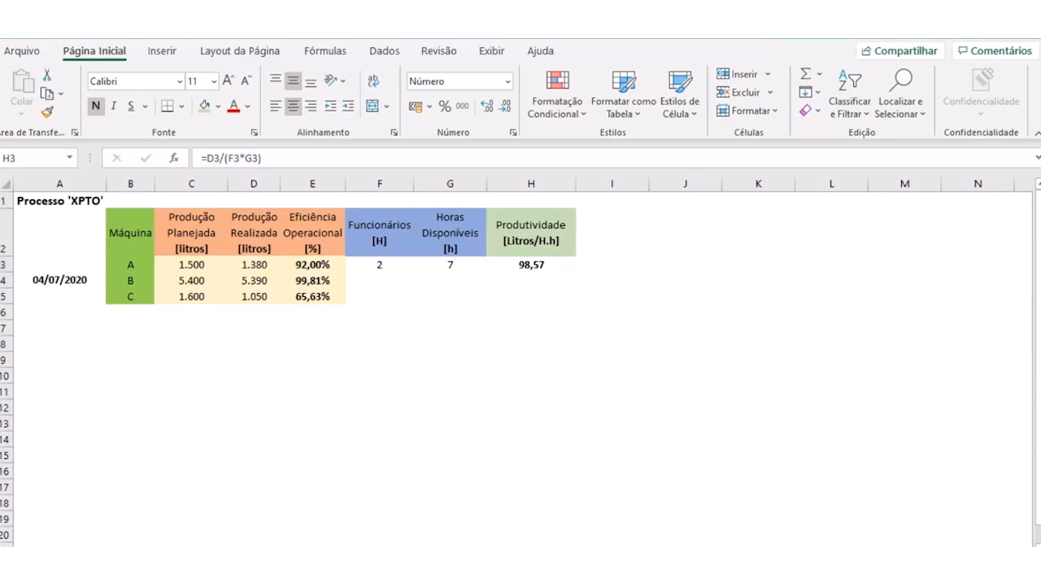
- Copy the productivity formula from H3 down to H5 for machines B and C
click(563, 329)
click(534, 263)
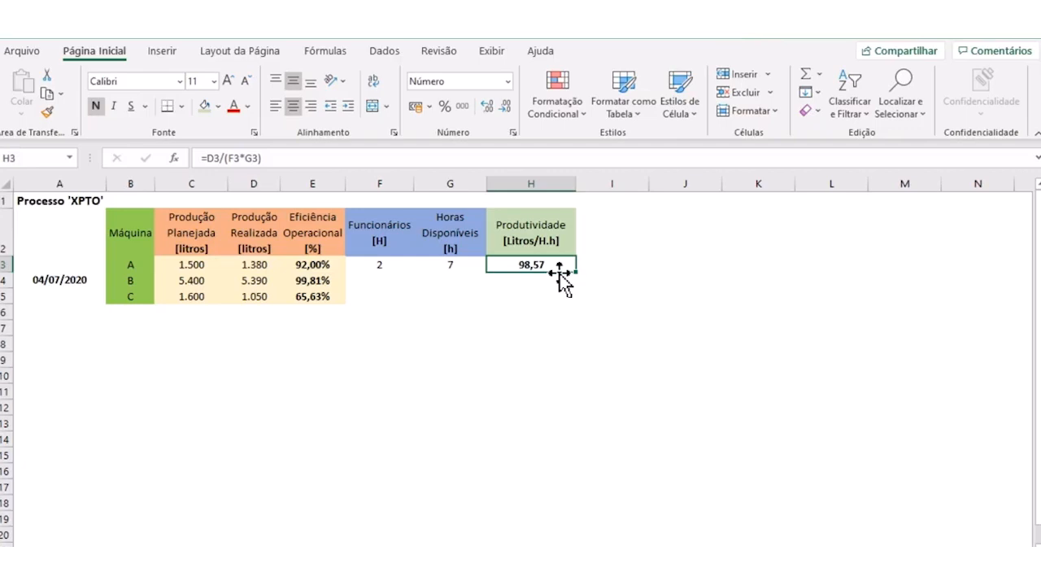
drag(562, 277, 537, 262)
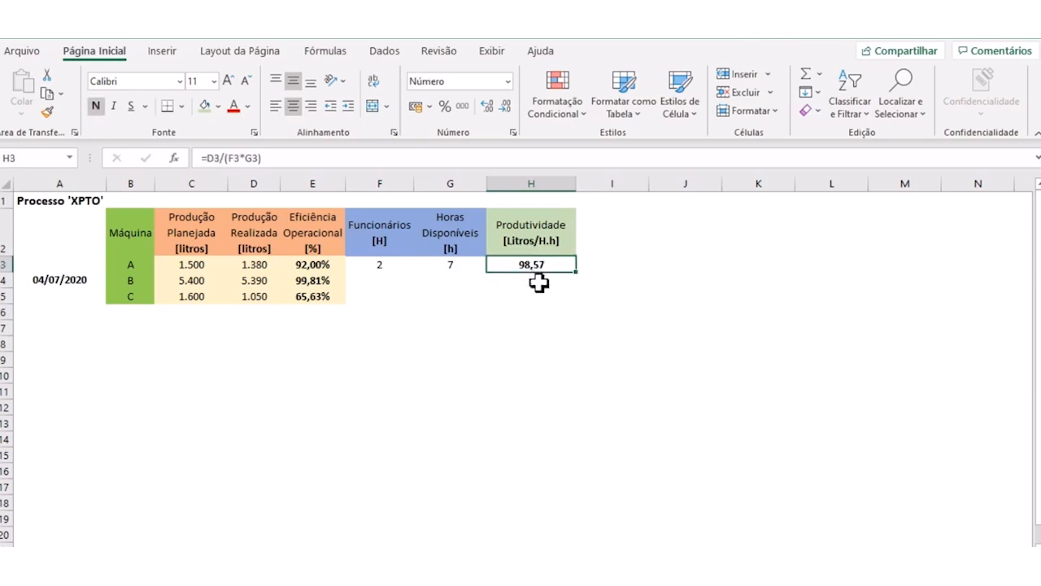
click(128, 260)
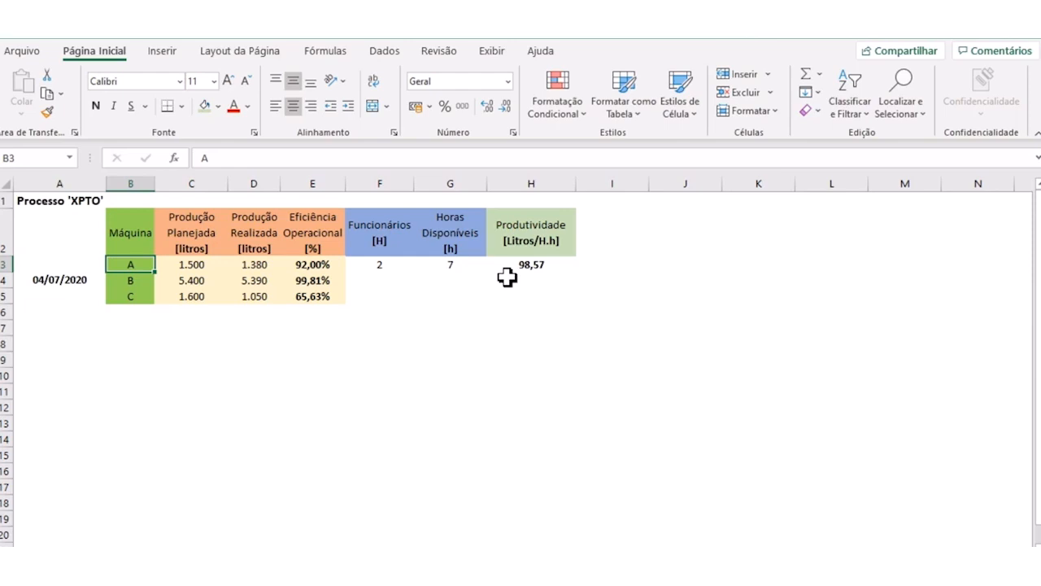
click(546, 267)
drag(577, 275, 577, 311)
- Enter 3 employees in F4 and 5 available hours in G4 for machine B
click(376, 280)
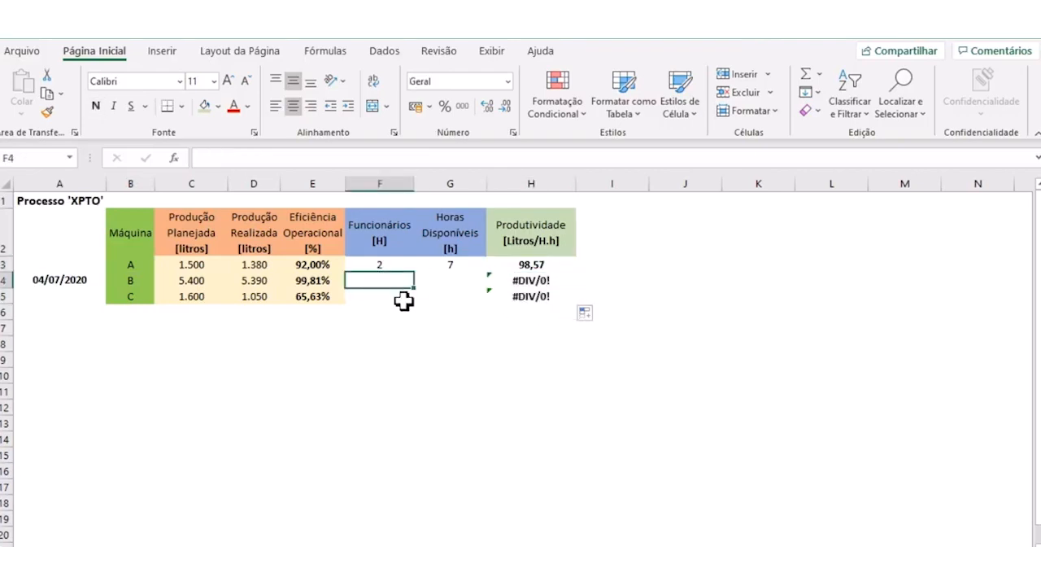
text(3)
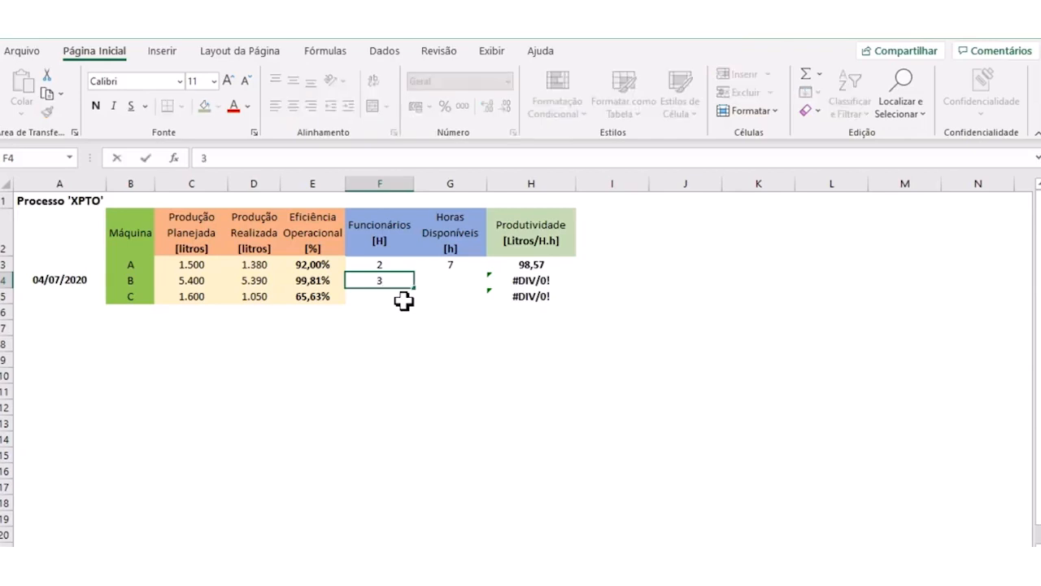
key(Tab)
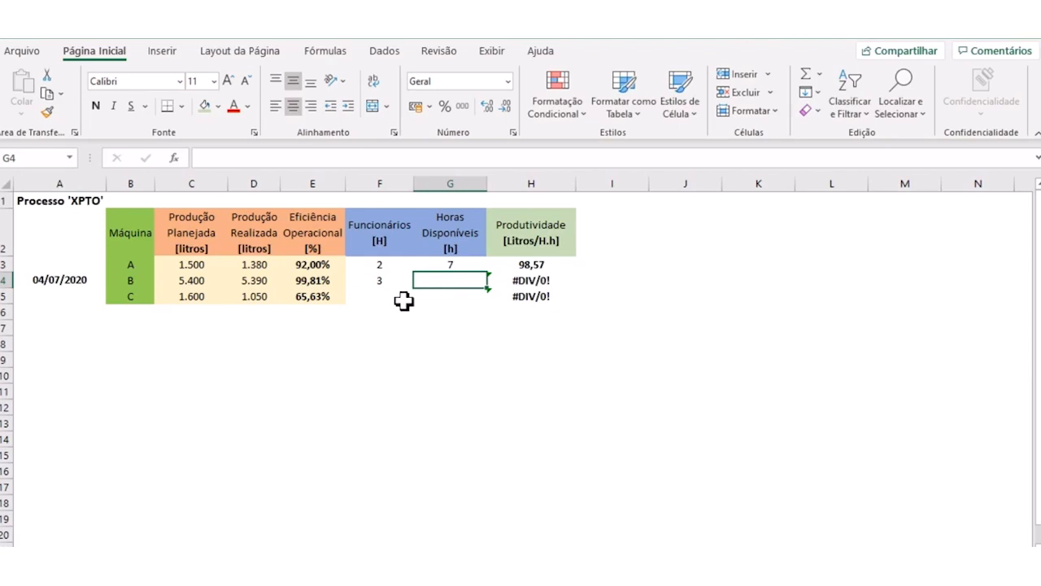
text(5)
key(Return)
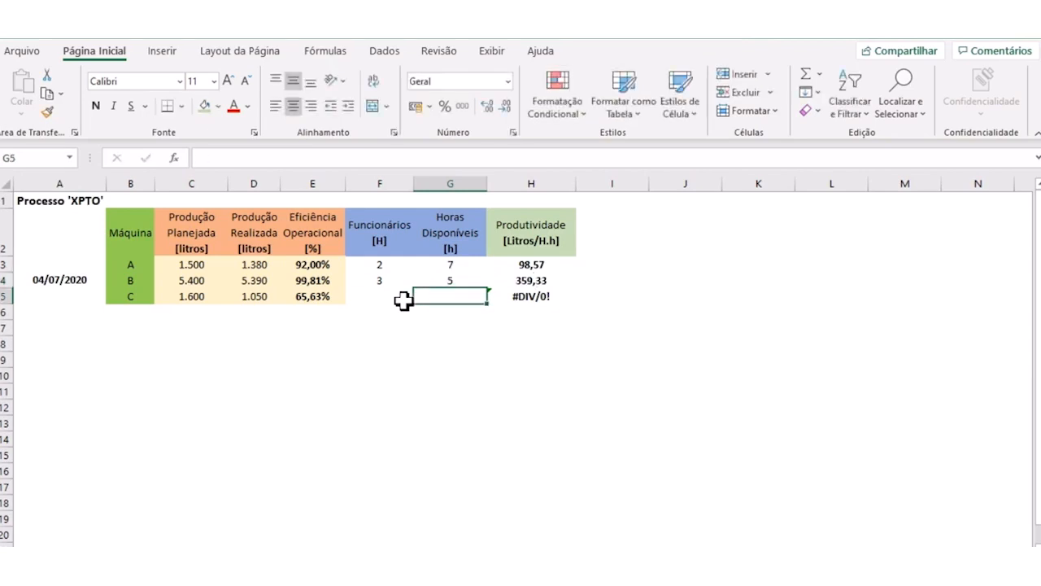
click(544, 280)
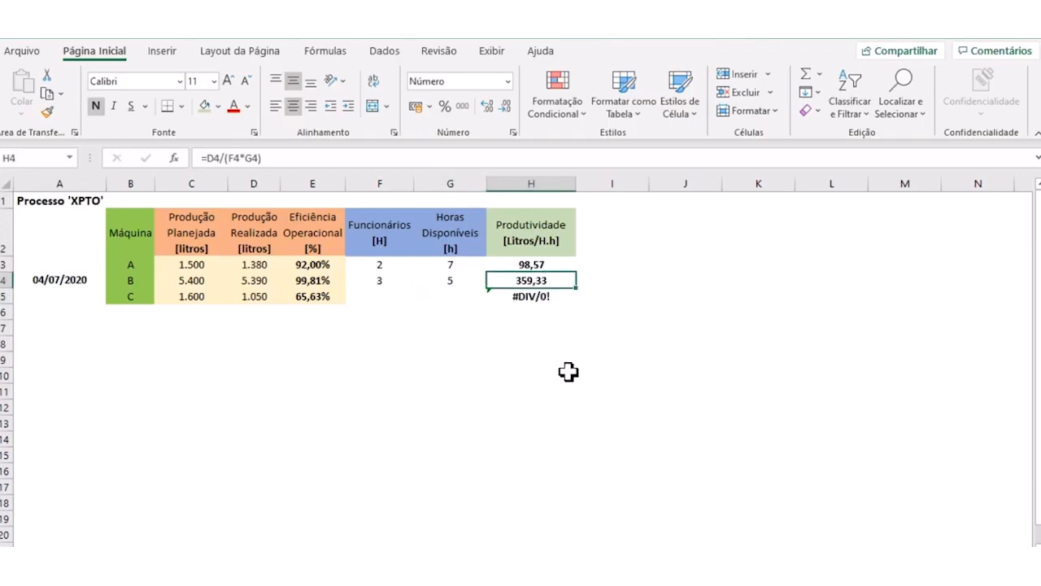
click(63, 280)
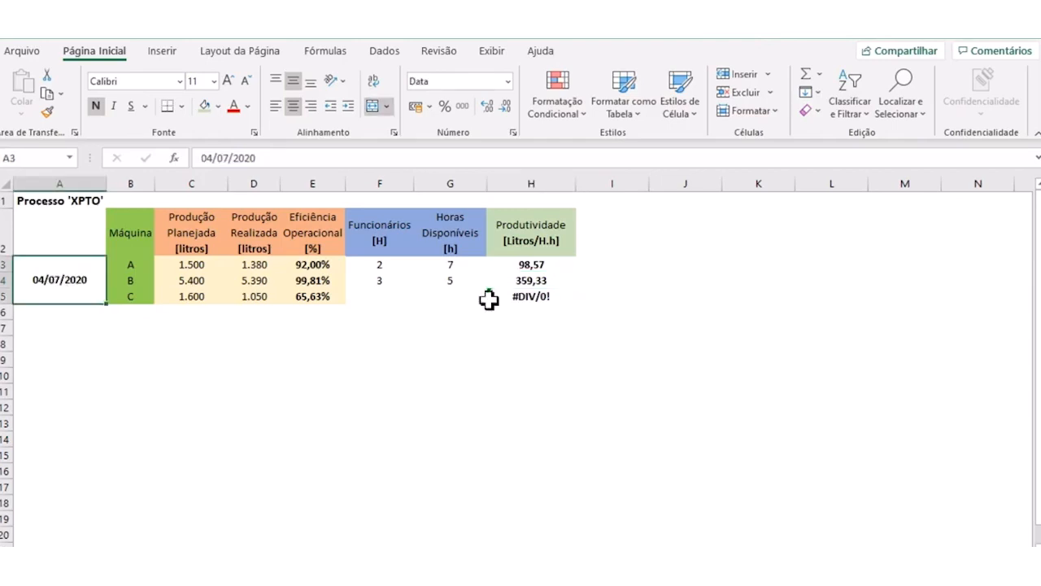
click(541, 283)
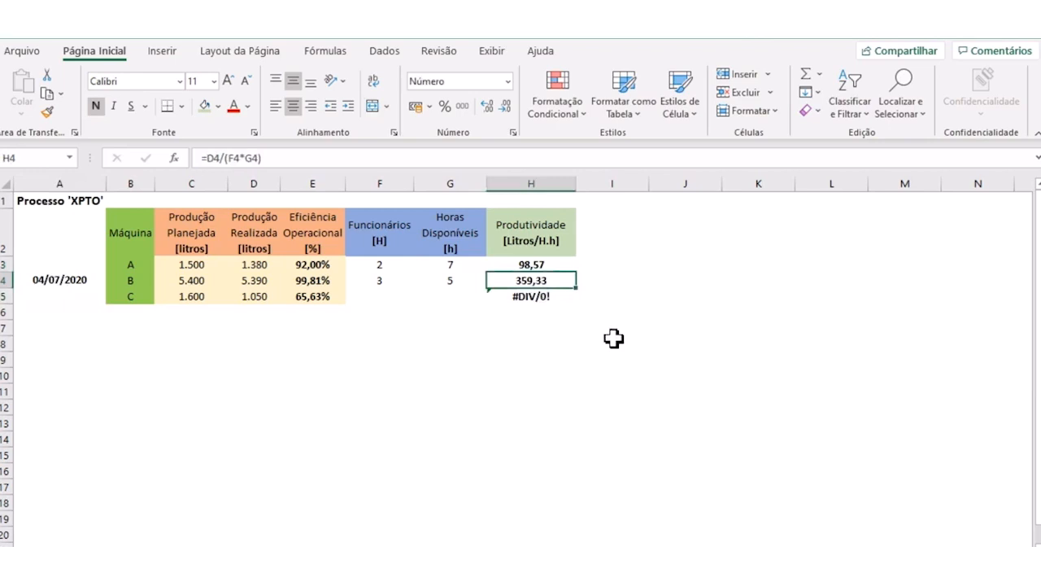
- Enter 3 employees in F5 and 6,5 available hours in G5 for machine C
click(384, 298)
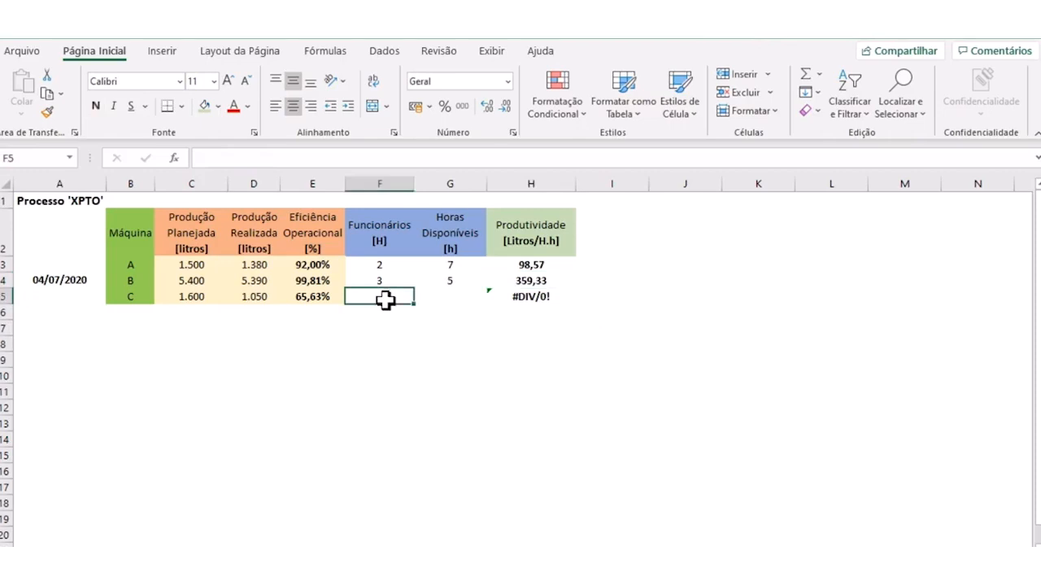
text(3)
key(Tab)
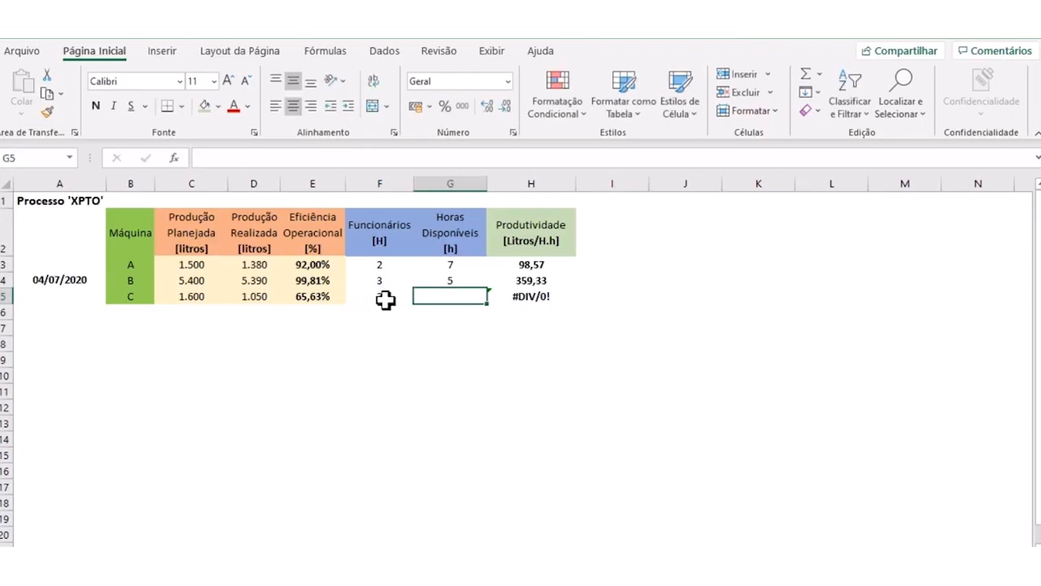
text(6,5)
key(Tab)
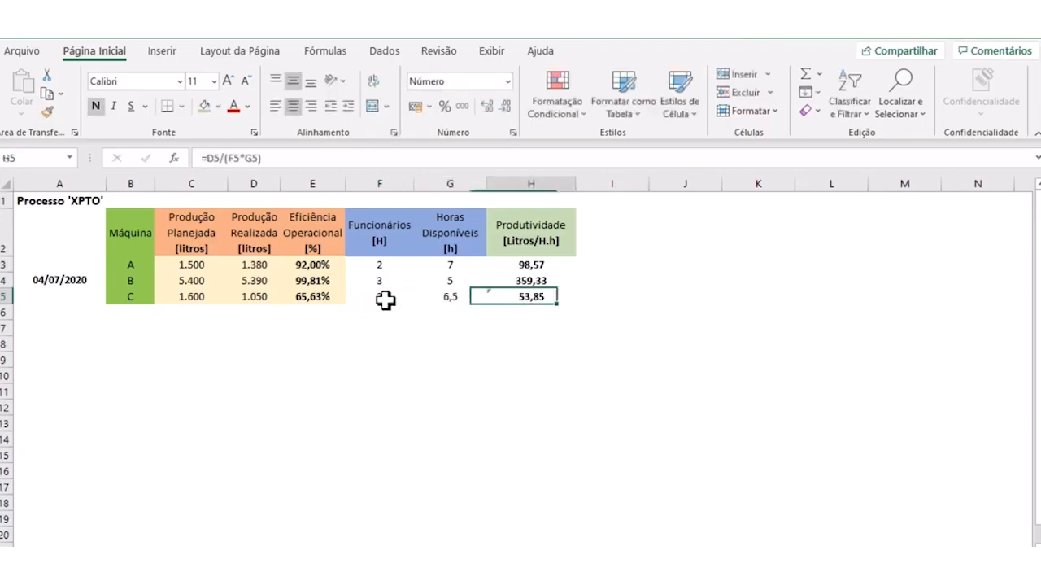
click(662, 309)
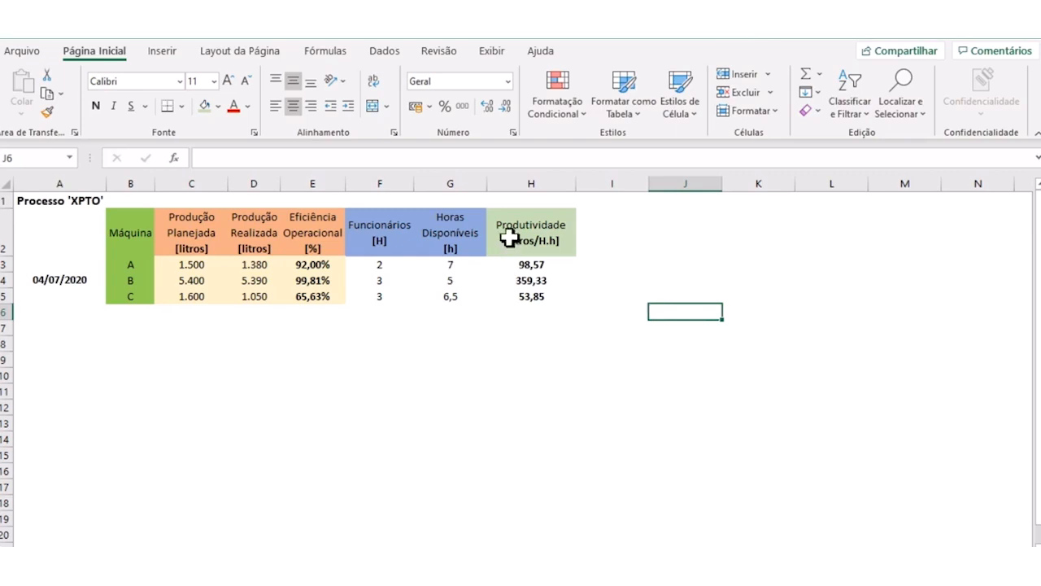
- Fill the productivity column H2:H5, including its header, with the gold theme colour
drag(509, 237, 515, 291)
click(218, 106)
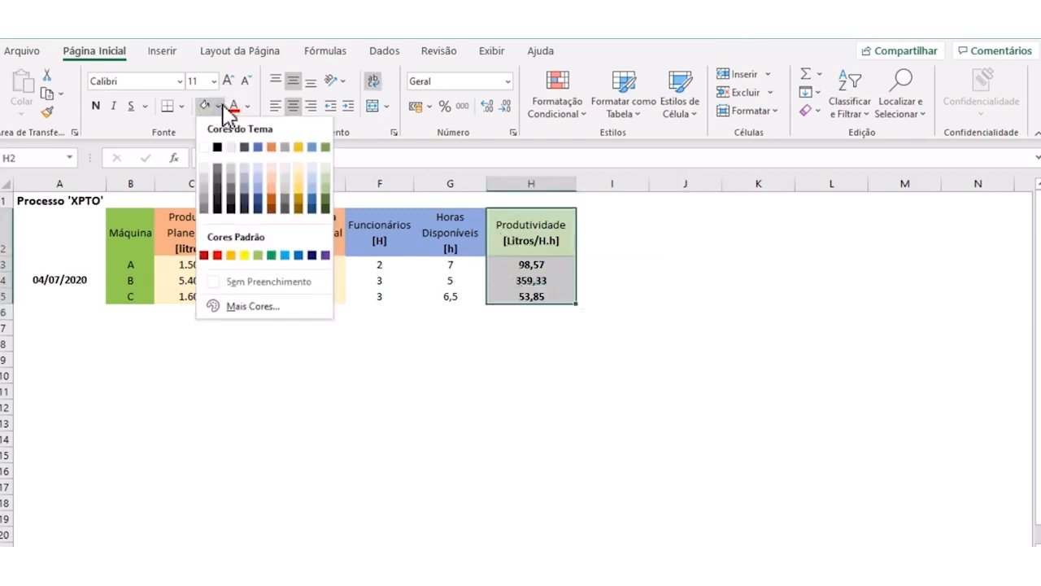
click(299, 147)
click(542, 344)
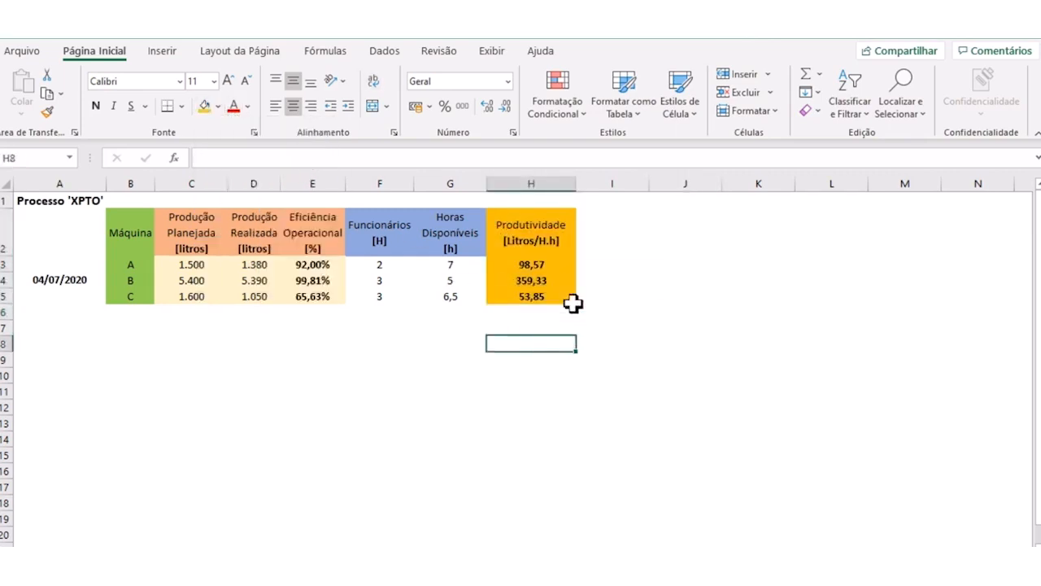
click(558, 235)
click(599, 263)
click(524, 236)
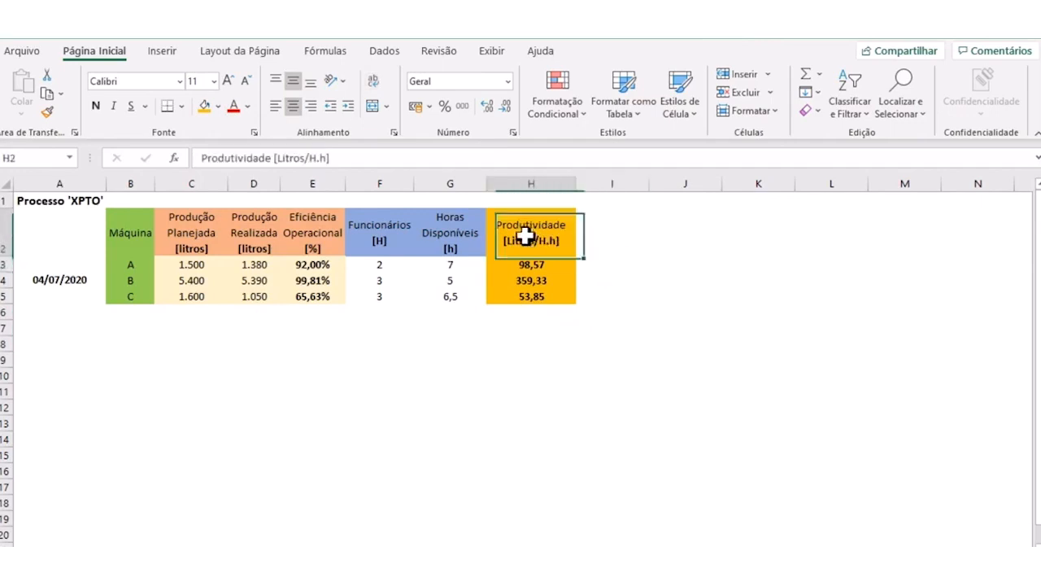
drag(524, 236, 530, 293)
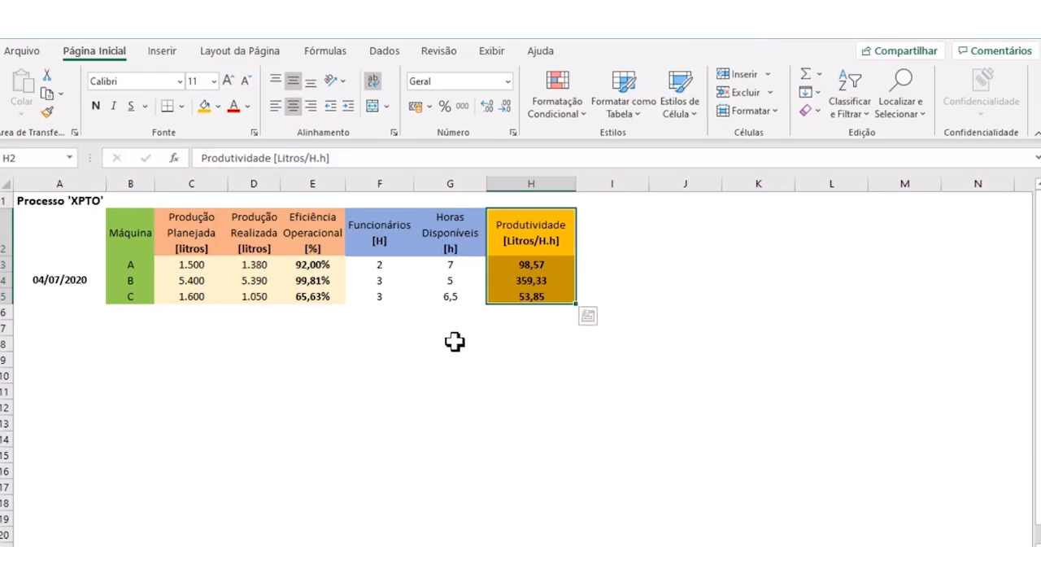
click(430, 433)
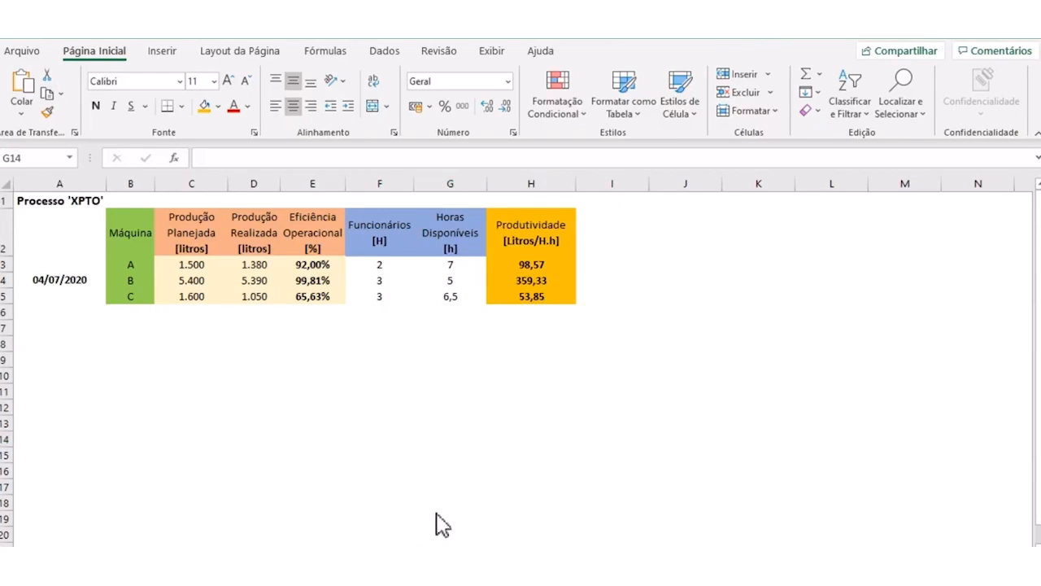
click(443, 444)
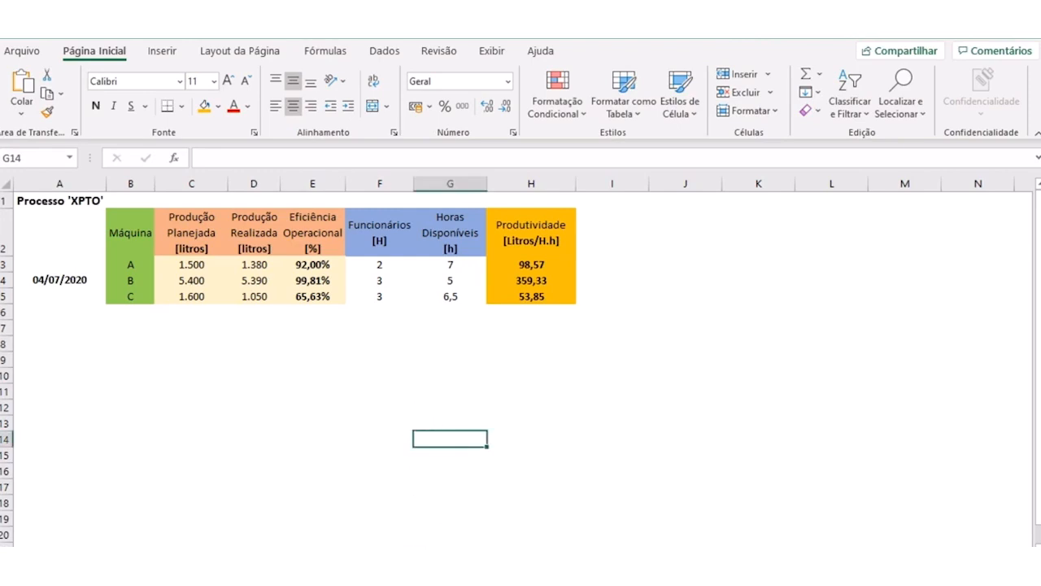
- Go to a blank worksheet and hide its gridlines
click(426, 558)
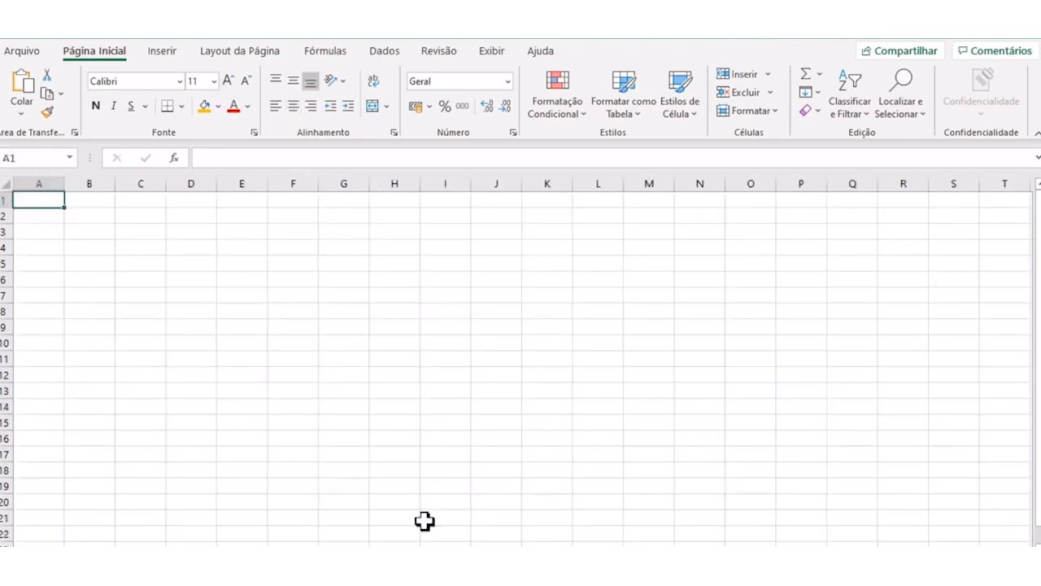
click(489, 52)
click(264, 109)
click(104, 263)
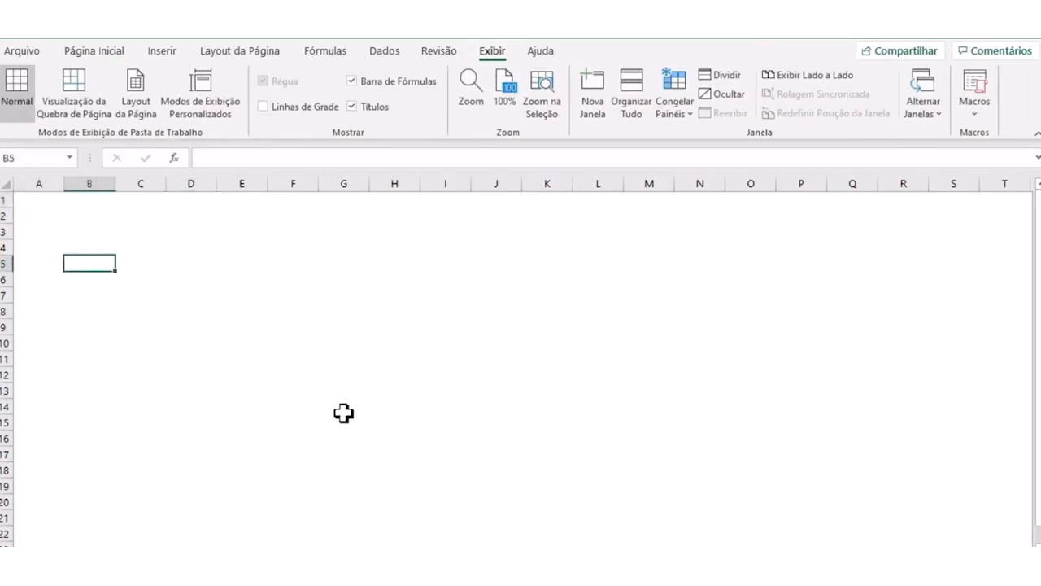
click(169, 266)
click(100, 244)
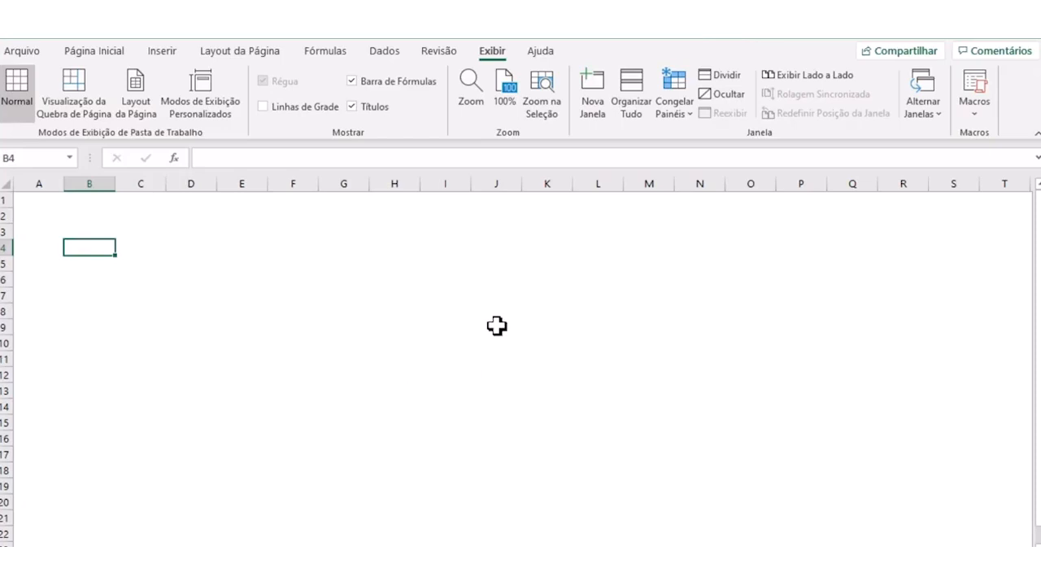
click(307, 342)
click(89, 247)
text(julho/2020)
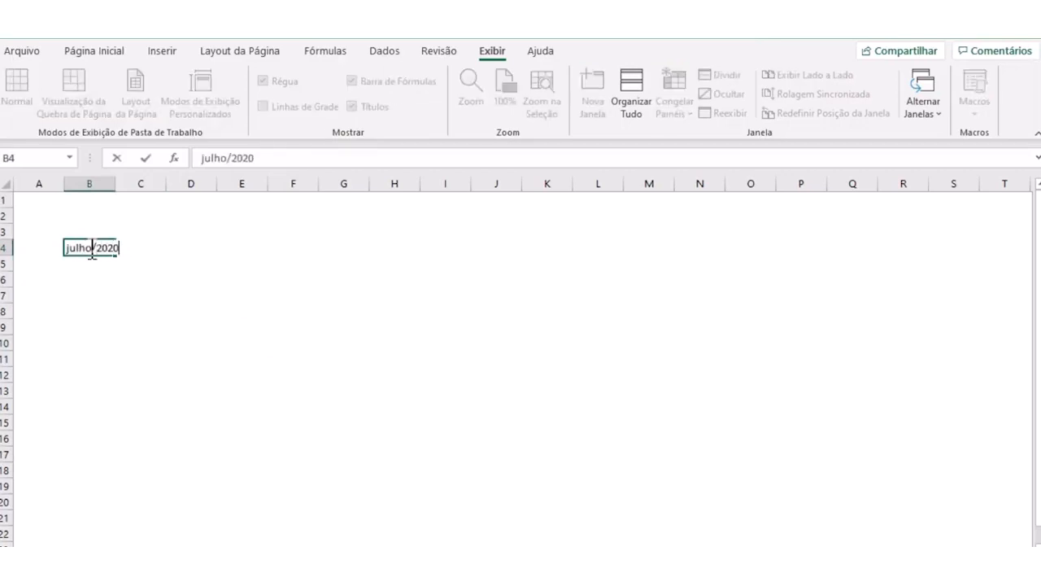
key(Return)
click(89, 248)
click(185, 323)
click(96, 251)
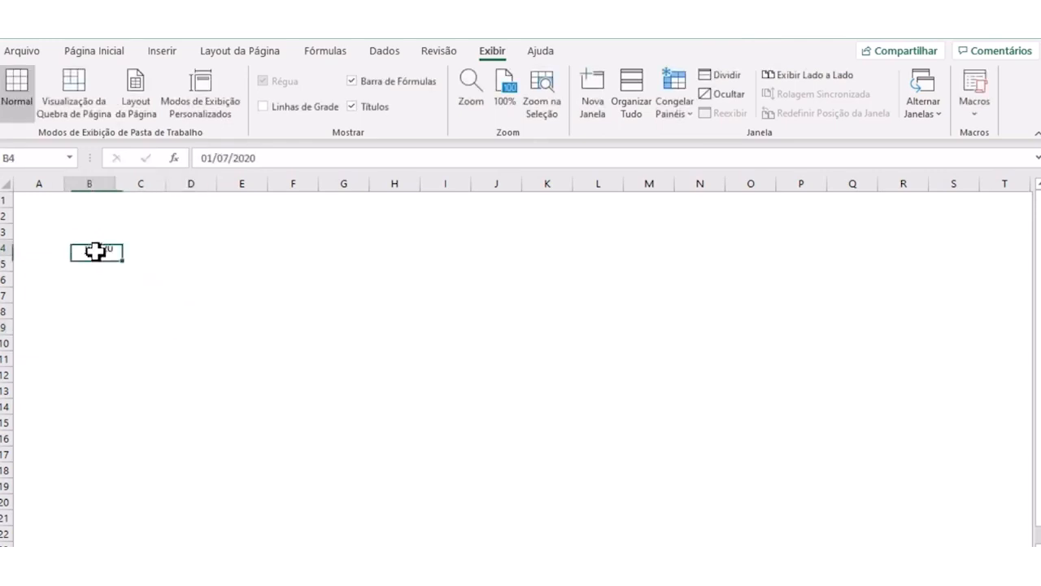
key(Delete)
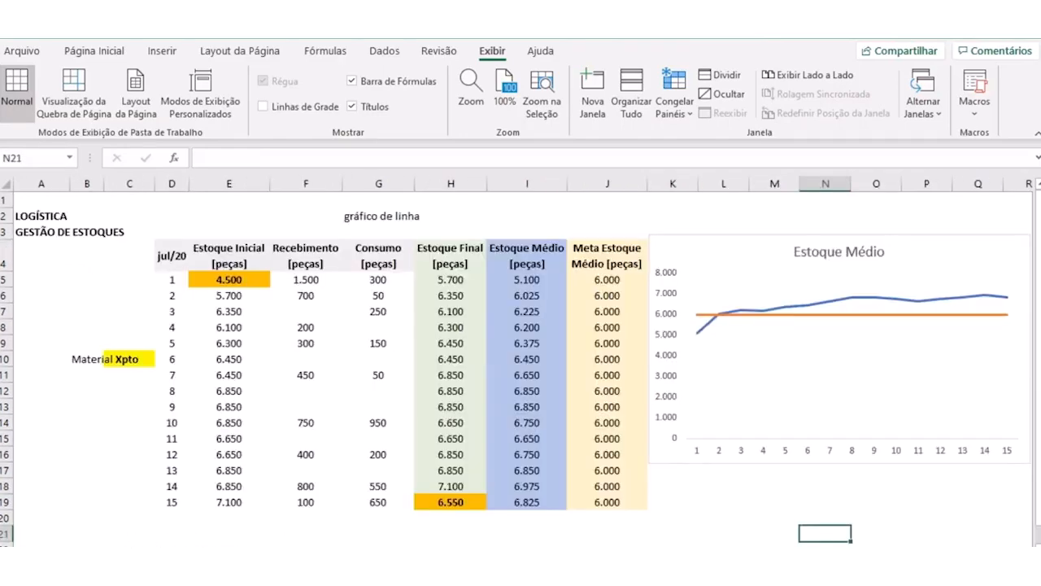
- Copy the jul/20 day column and the Estoque Inicial column, D4:E19, from the GESTÃO DE ESTOQUES sheet
click(204, 435)
drag(167, 259, 170, 493)
key(ctrl+c)
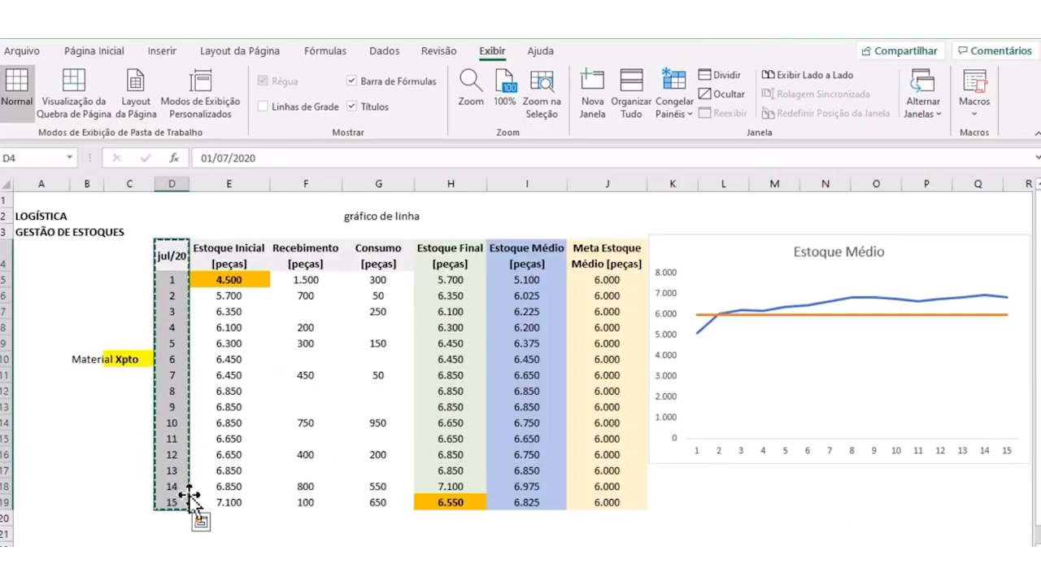
click(214, 409)
drag(166, 255, 227, 492)
key(ctrl+c)
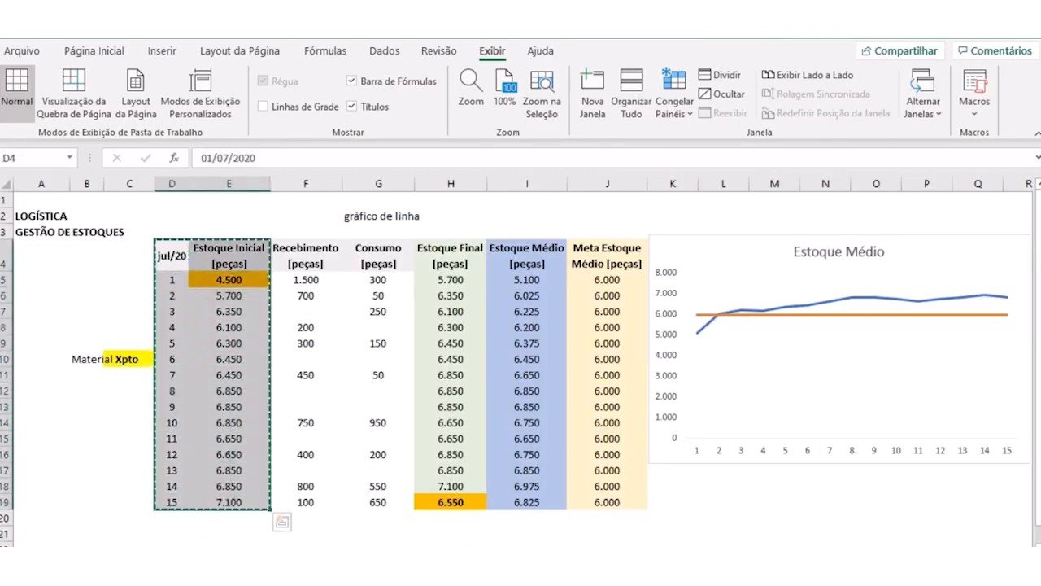
- Paste the copied day and stock columns at B4 of the blank sheet and narrow column B to fit the days
click(482, 561)
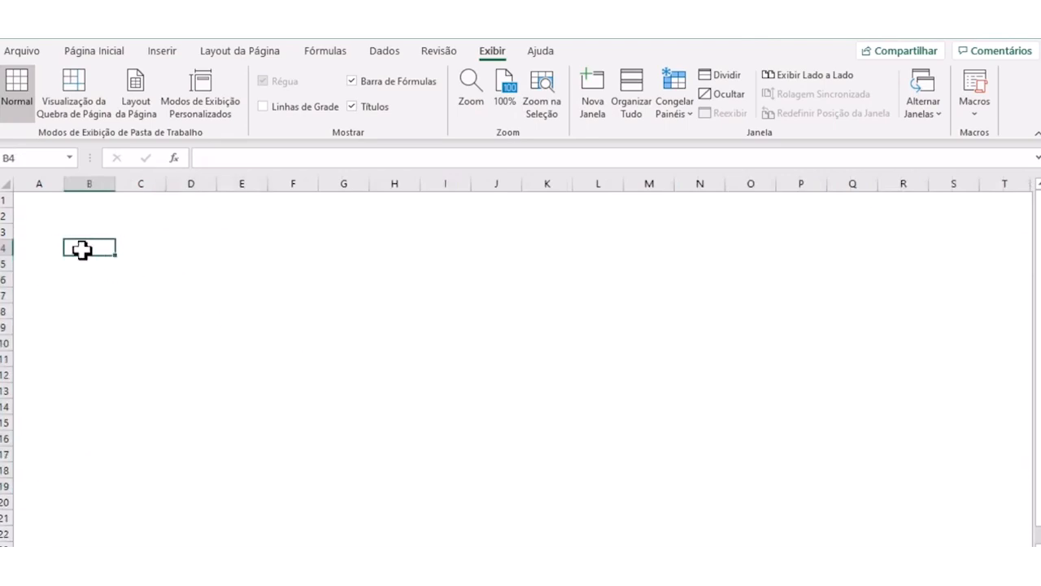
key(ctrl+v)
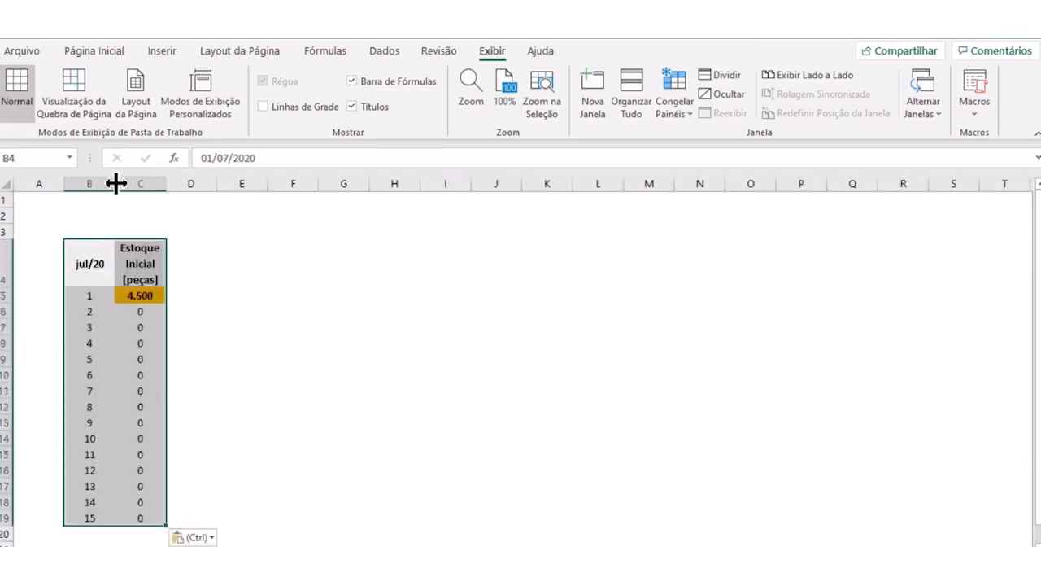
drag(116, 184, 99, 184)
click(215, 296)
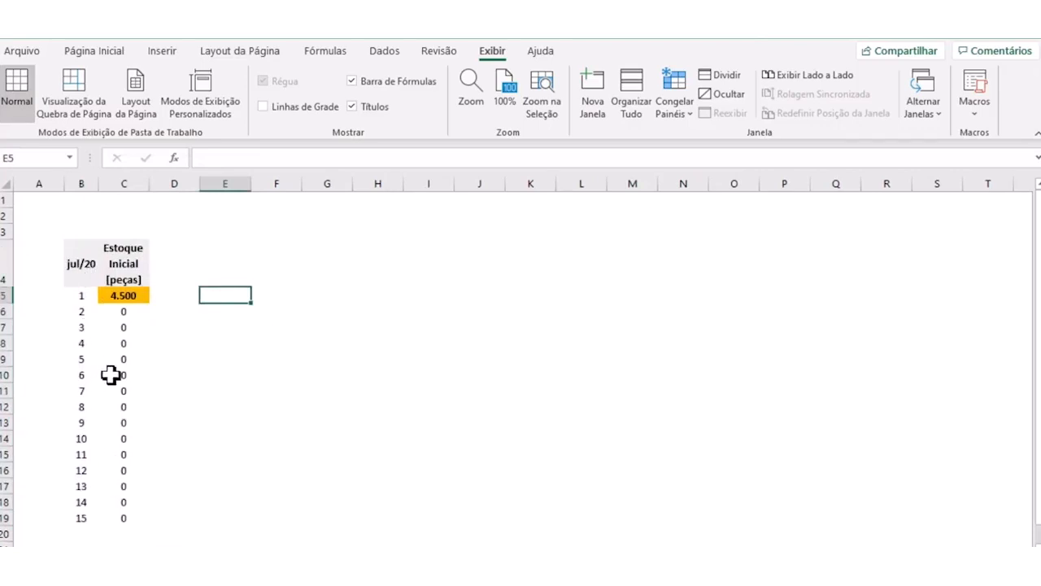
- Replace the header in C4 with "Plano de Produção [kilos]"
click(125, 250)
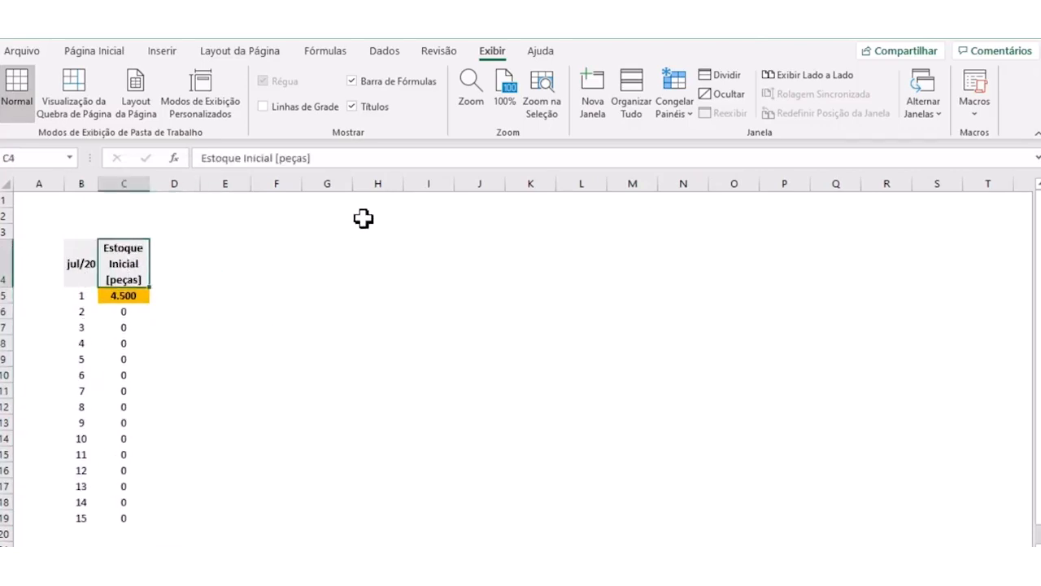
text(Plan)
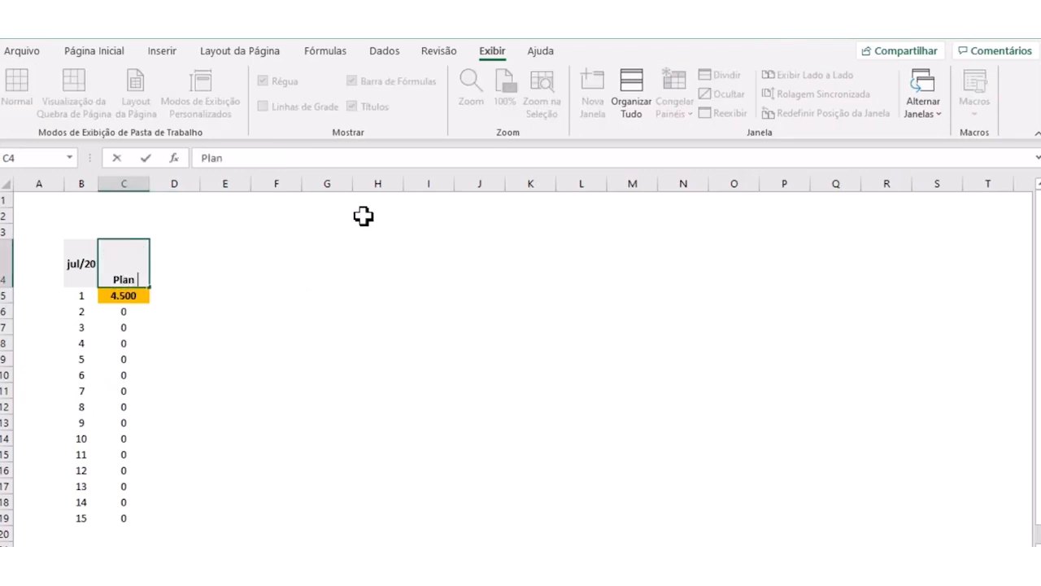
text(o de Produ)
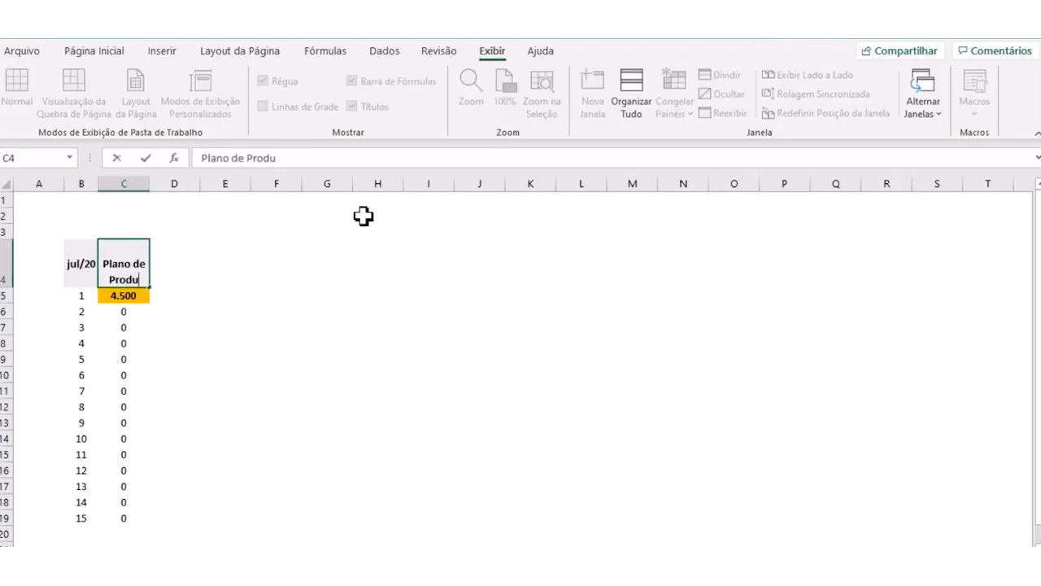
text(ção [)
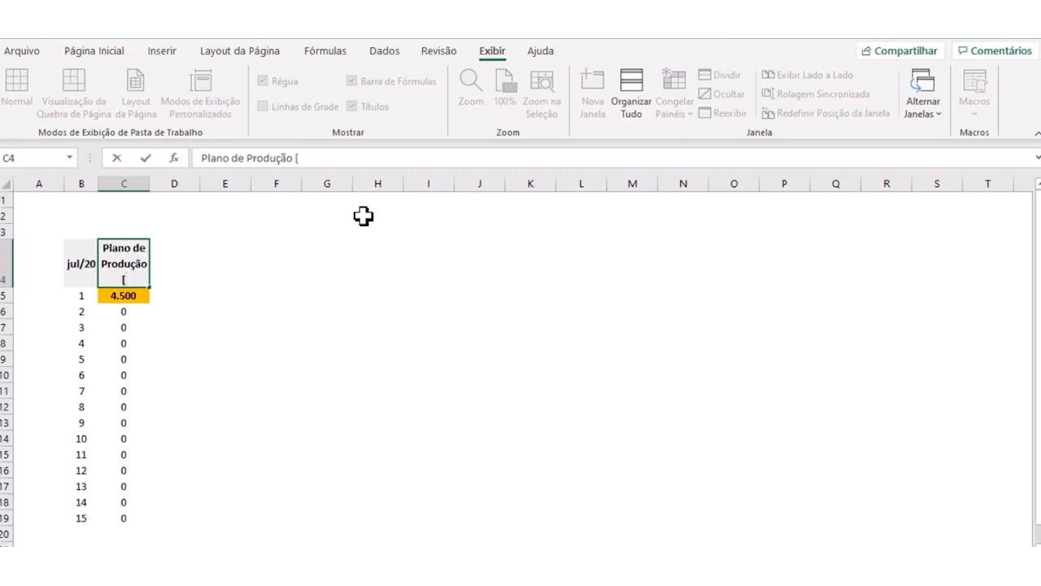
text(kilos])
key(Return)
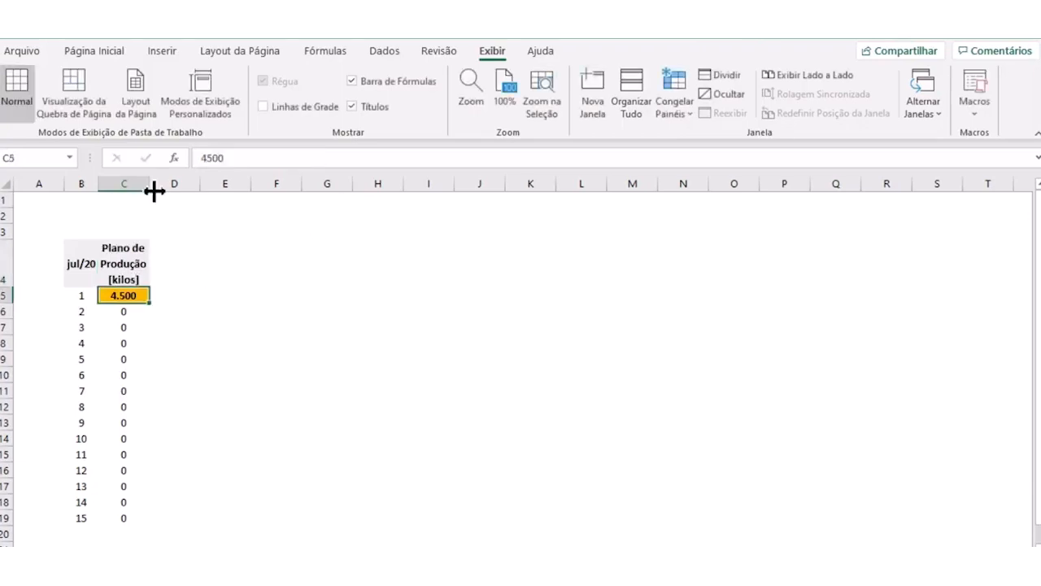
- Delete the empty rows 2 and 3 above the table and widen column C so its header wraps on whole words
drag(151, 185, 148, 184)
click(8, 218)
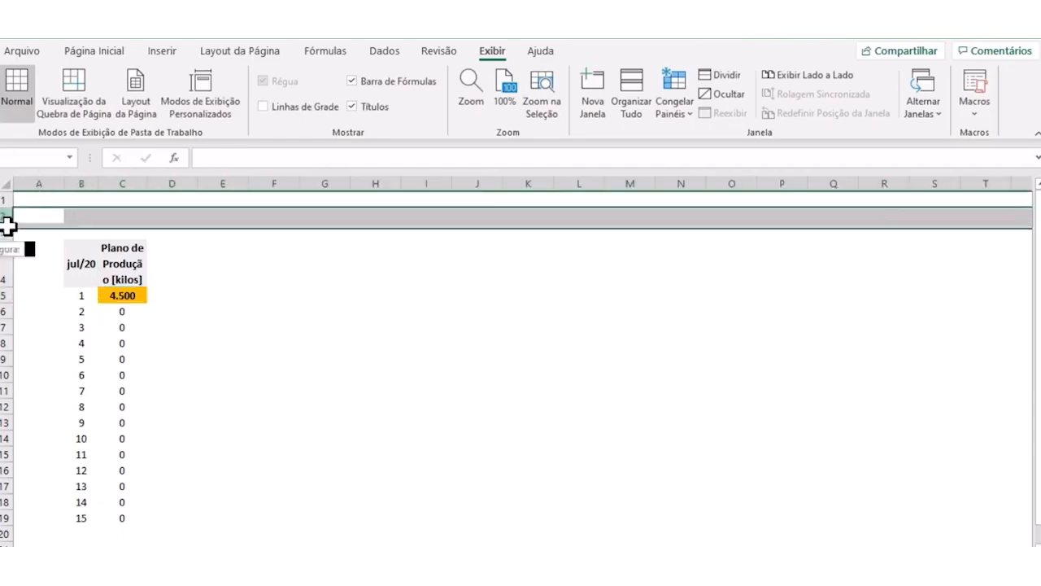
right_click(8, 218)
click(56, 384)
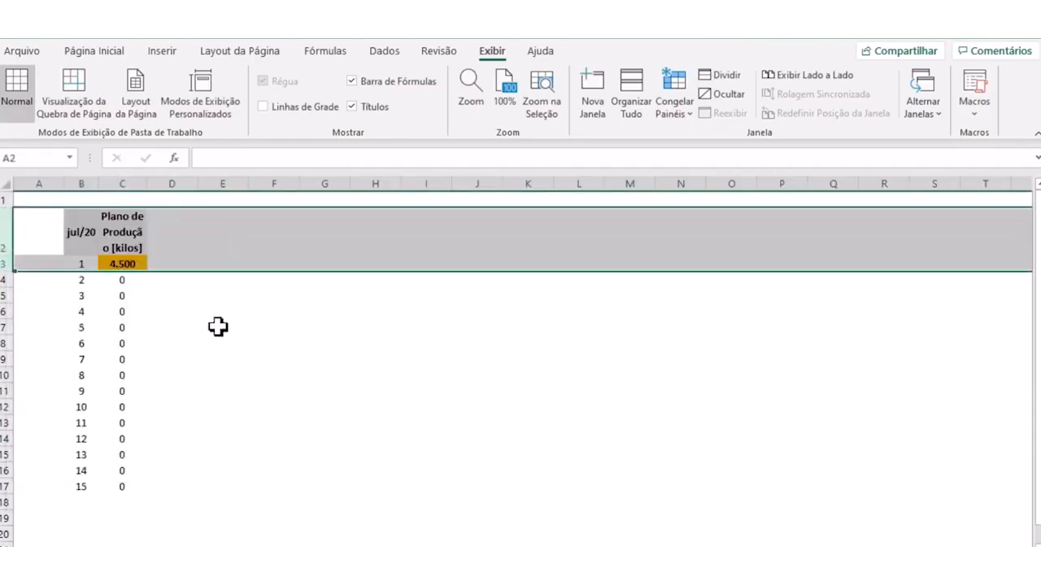
click(218, 326)
drag(147, 183, 158, 184)
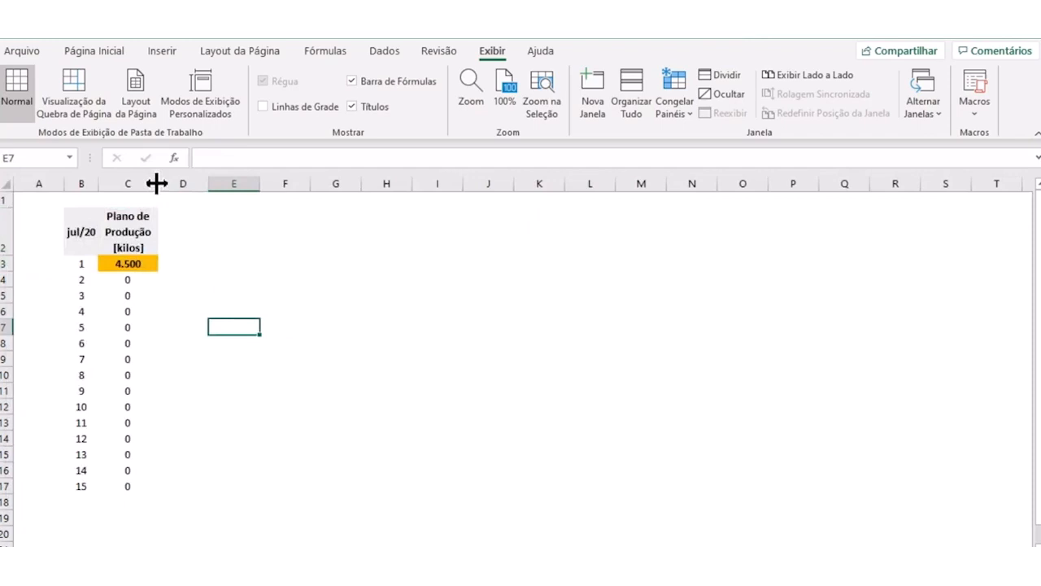
- Enter a production plan of 1500 in C3:C8 for days 1 to 6
click(147, 264)
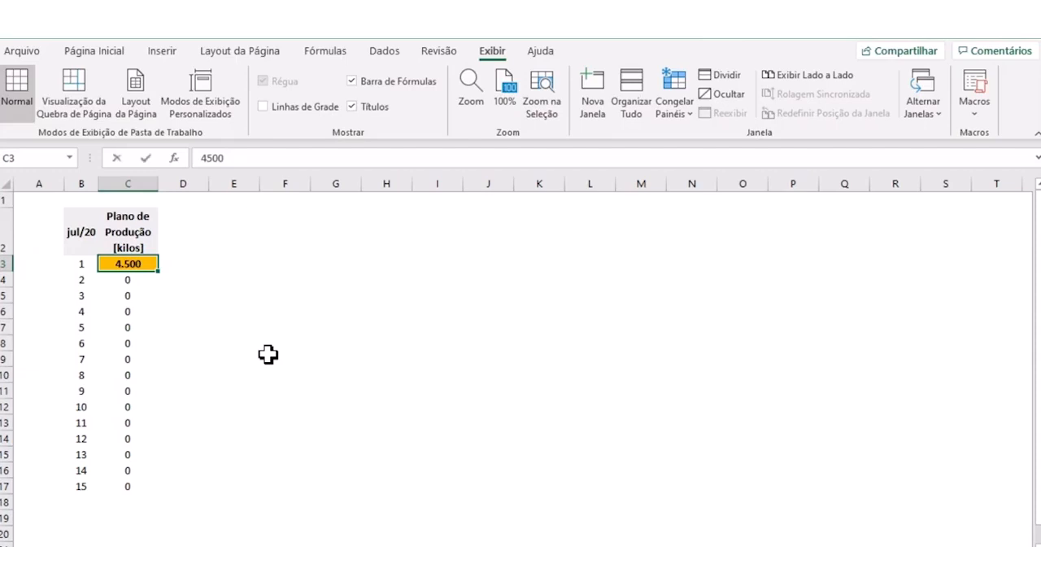
text(150)
key(Return)
text(1500)
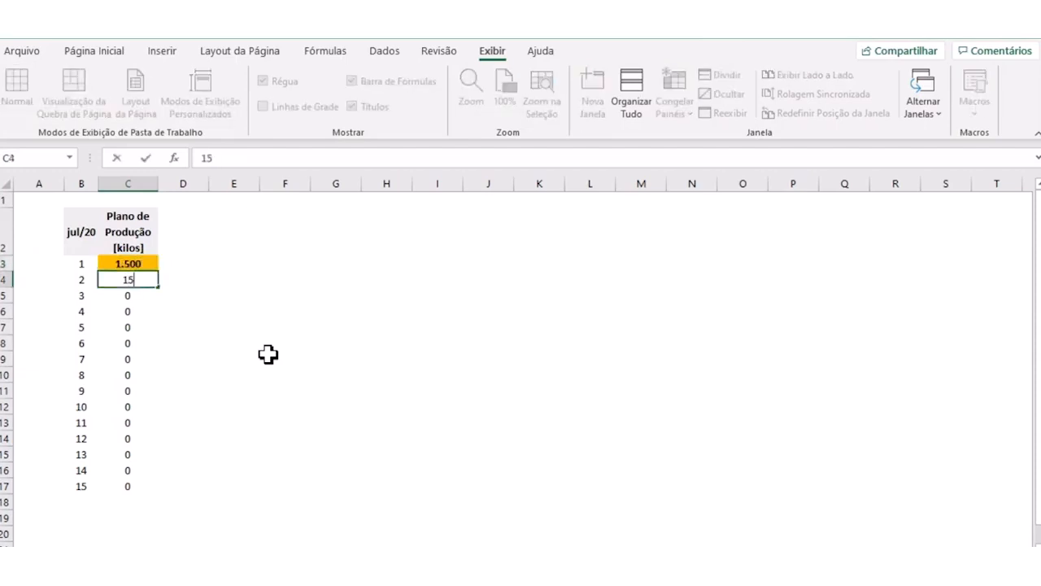
key(Return)
text(1500)
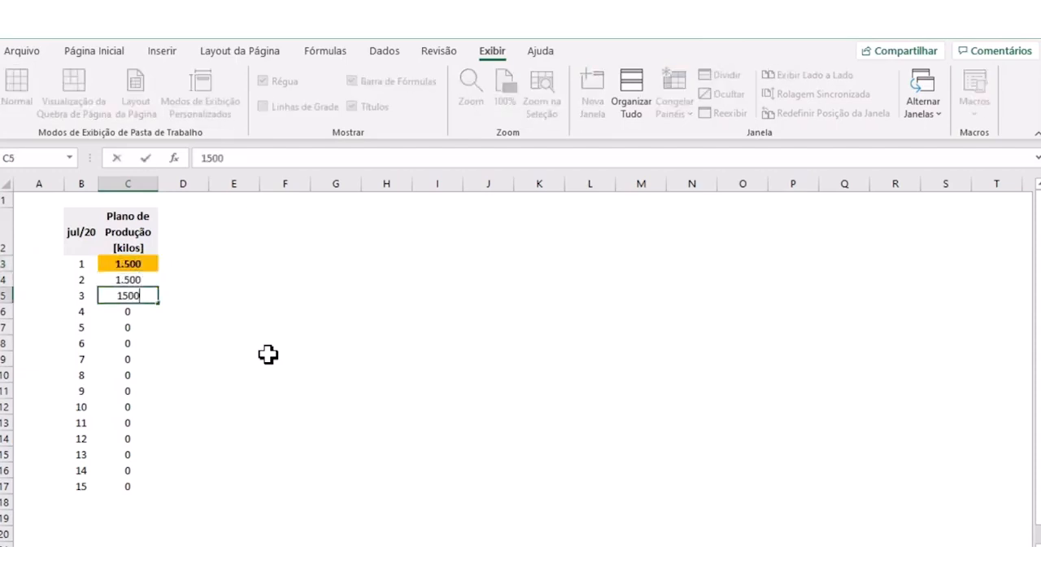
key(Return)
text(1.500)
key(Return)
text(1500)
key(Return)
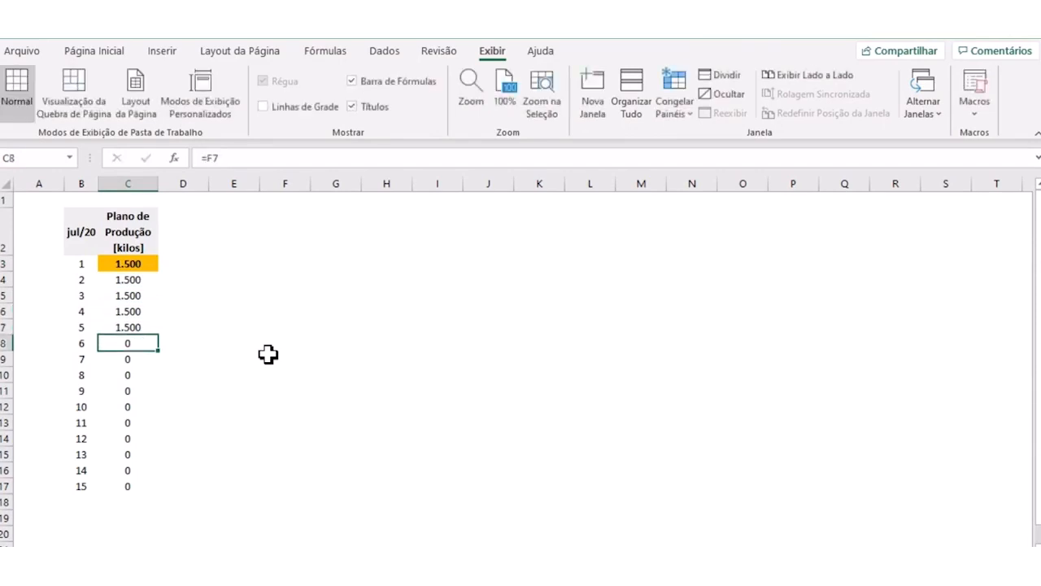
text(1500)
key(Return)
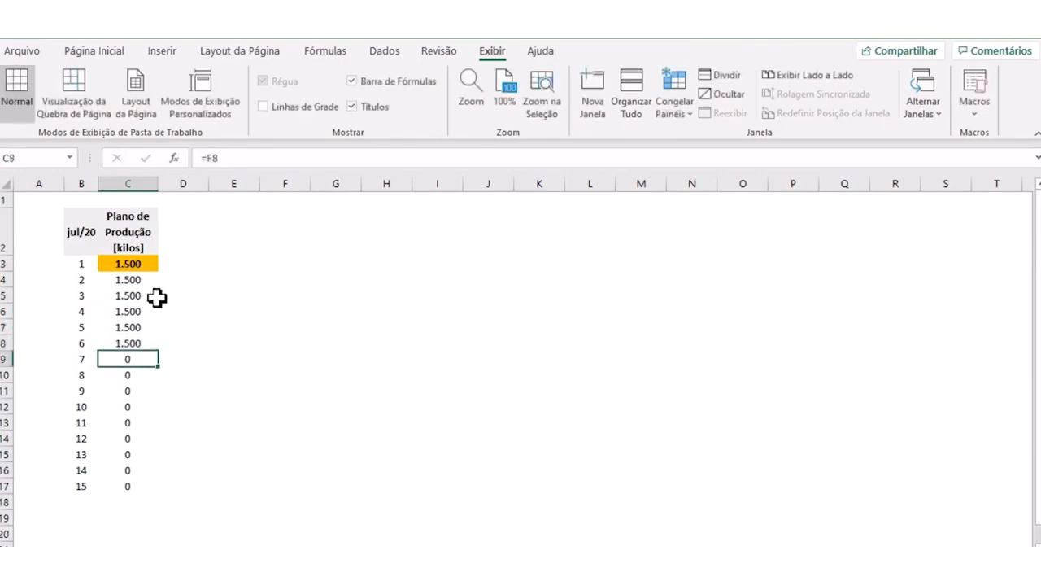
- Fill the 1500 in C4 down to C17 and copy C4 over C3 to replace its gold formatting
click(134, 276)
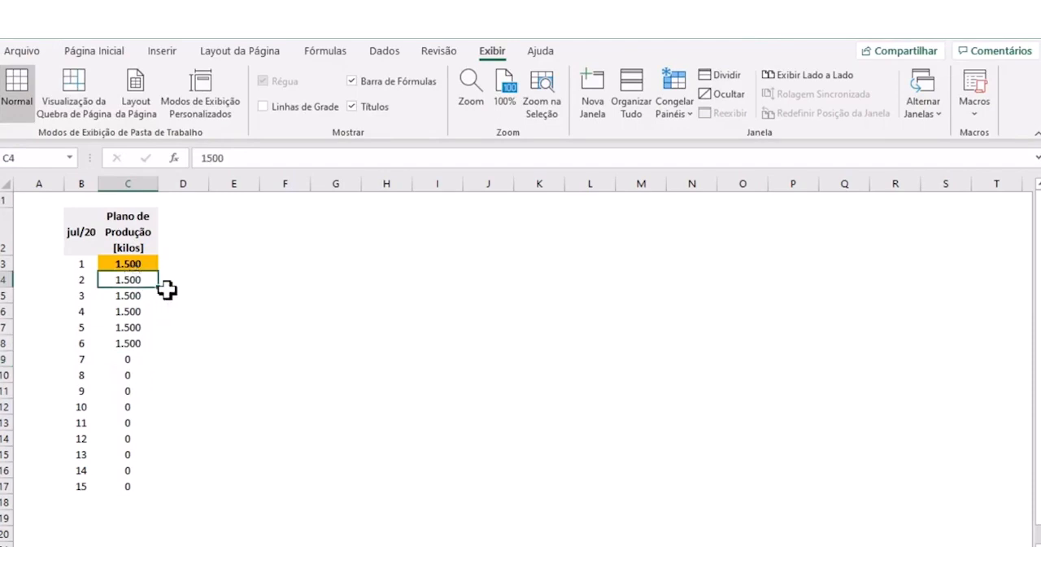
drag(131, 282, 168, 490)
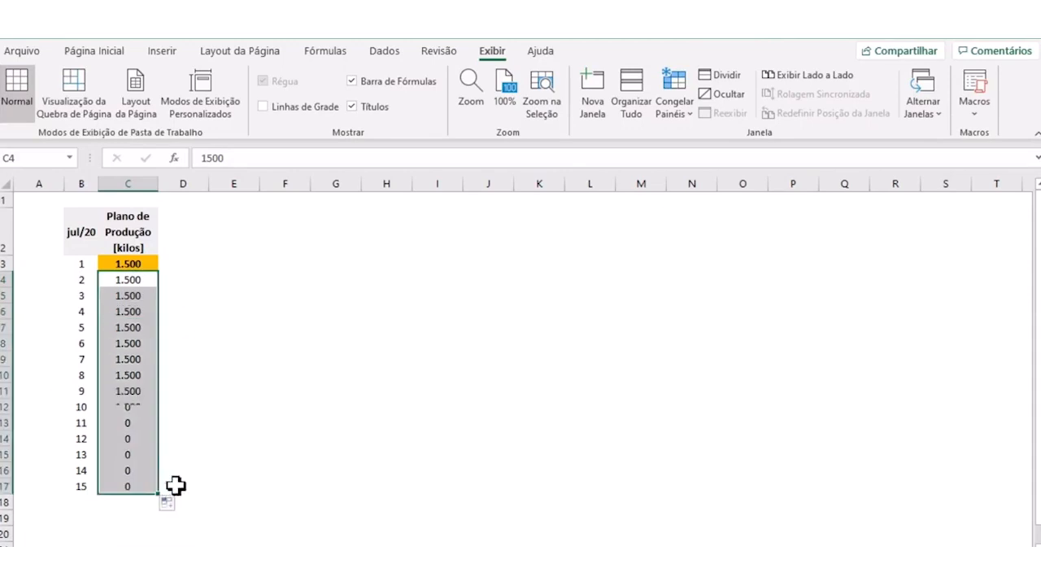
click(133, 282)
key(ctrl+c)
click(142, 262)
key(ctrl+v)
click(184, 296)
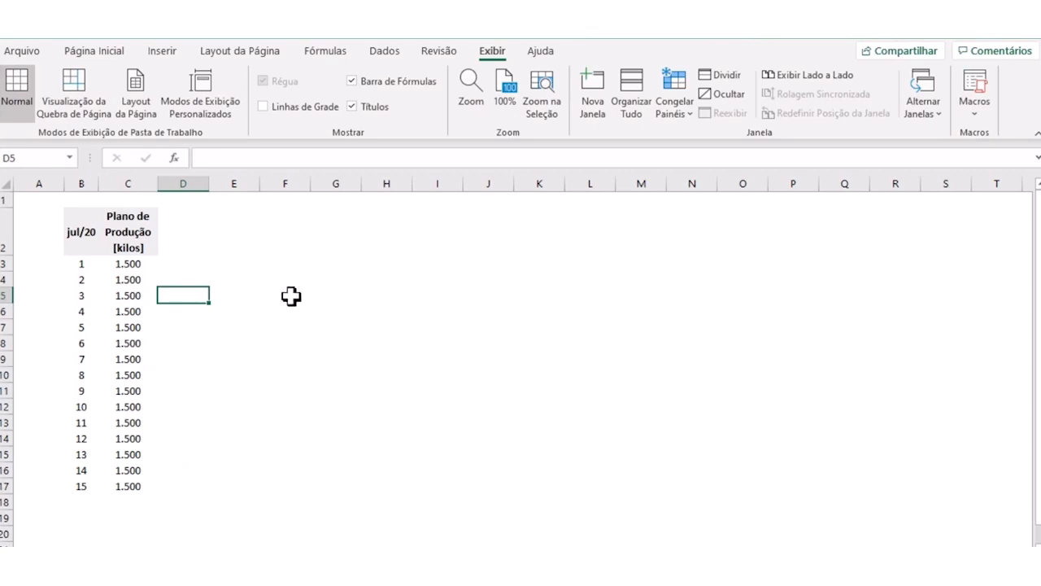
key(alt+Tab)
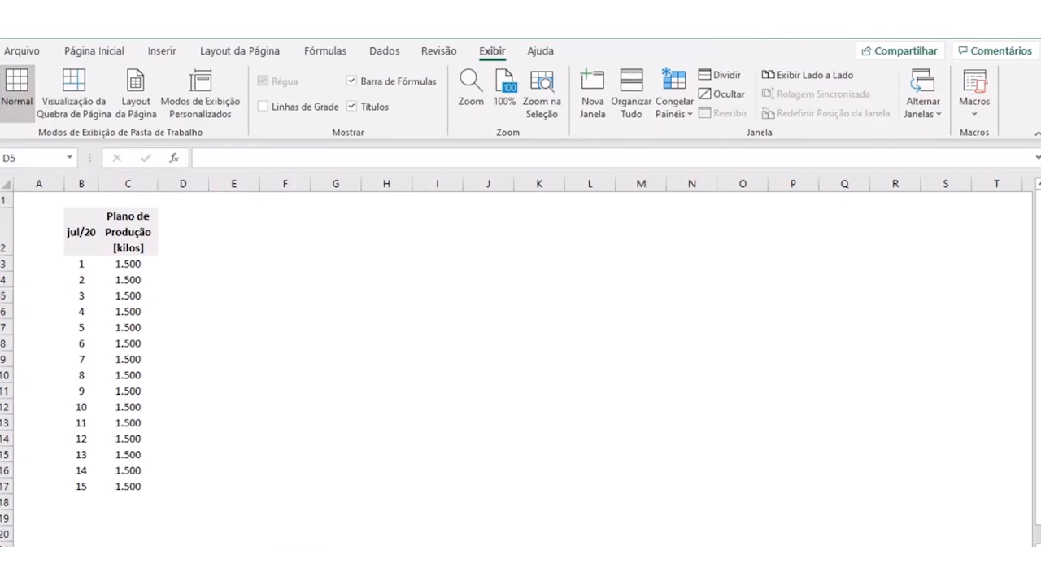
key(alt+Tab)
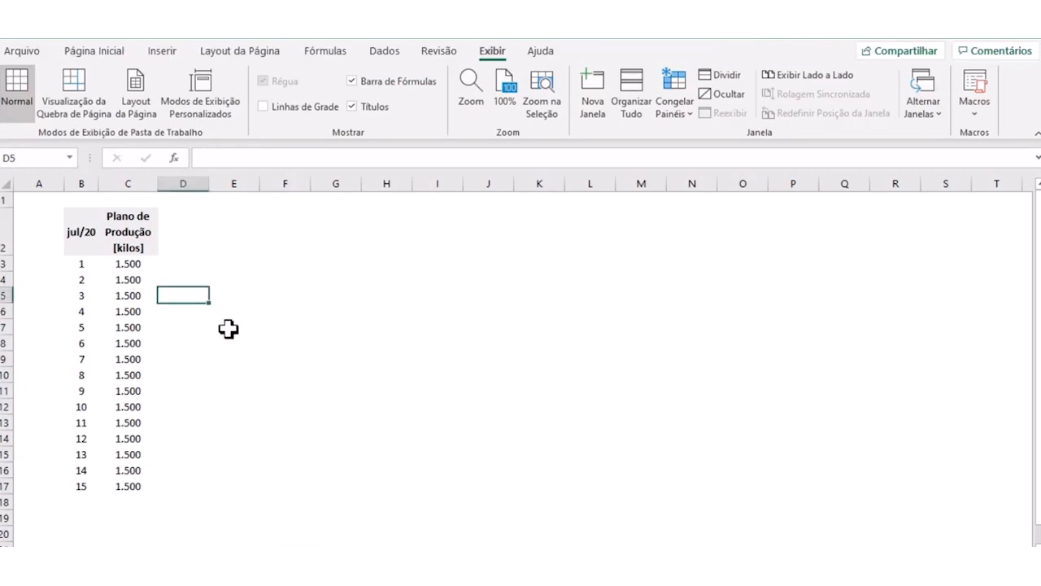
- Duplicate the Plano de Produção column C2:C17 into column D, starting at D2
drag(114, 218, 128, 486)
key(ctrl+c)
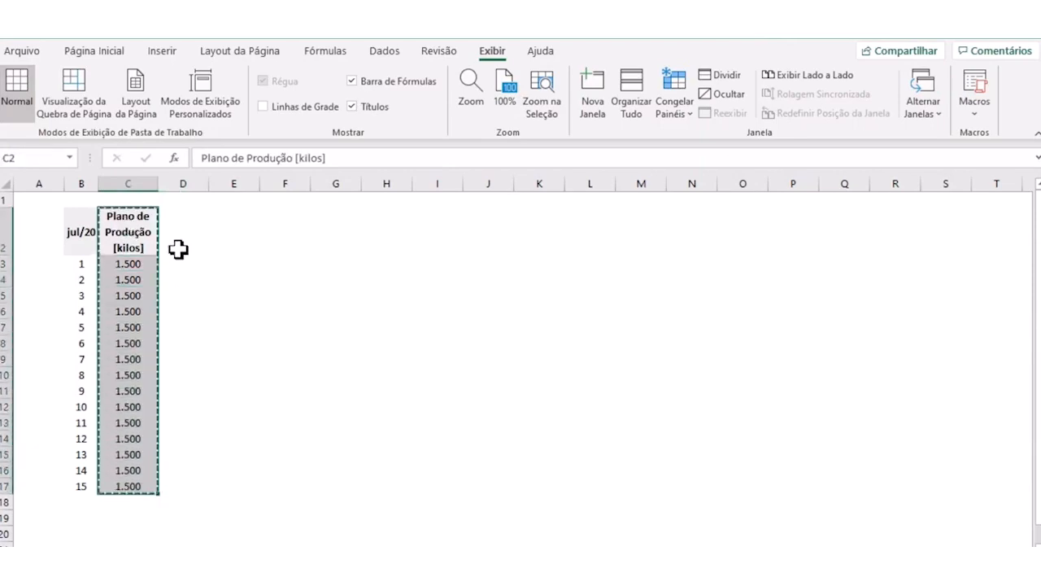
click(177, 241)
key(ctrl+v)
key(ctrl)
key(Escape)
key(Escape)
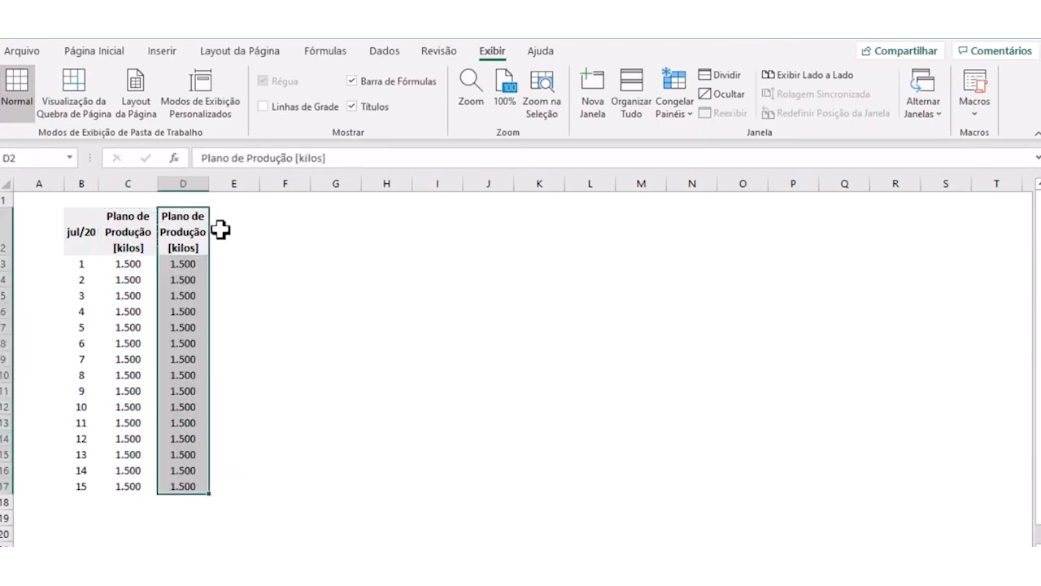
- Change the column header in D2 to "Produção Realizada [kilos]"
click(173, 218)
drag(173, 218, 166, 214)
double_click(166, 215)
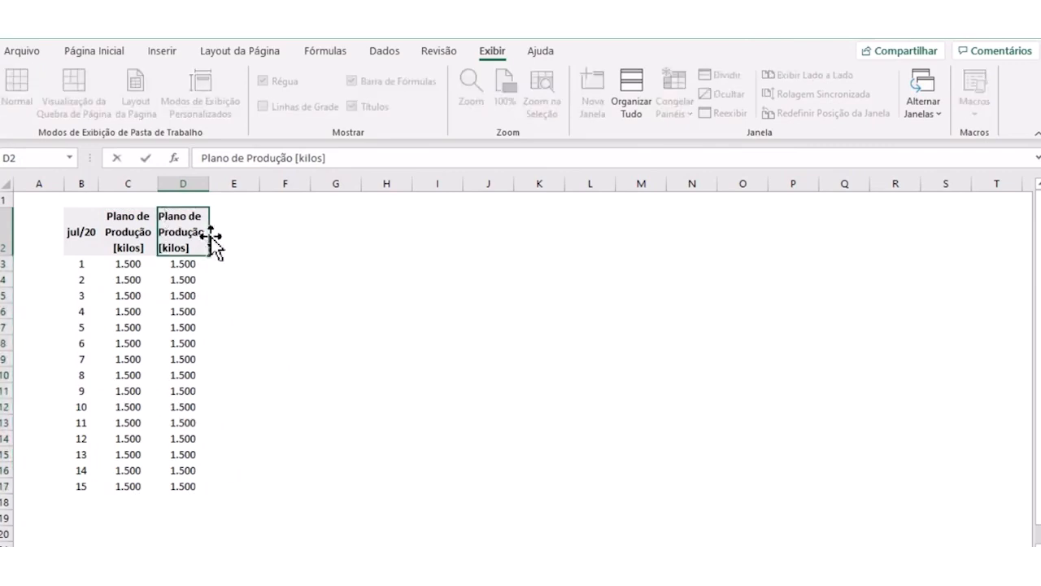
drag(207, 232, 147, 220)
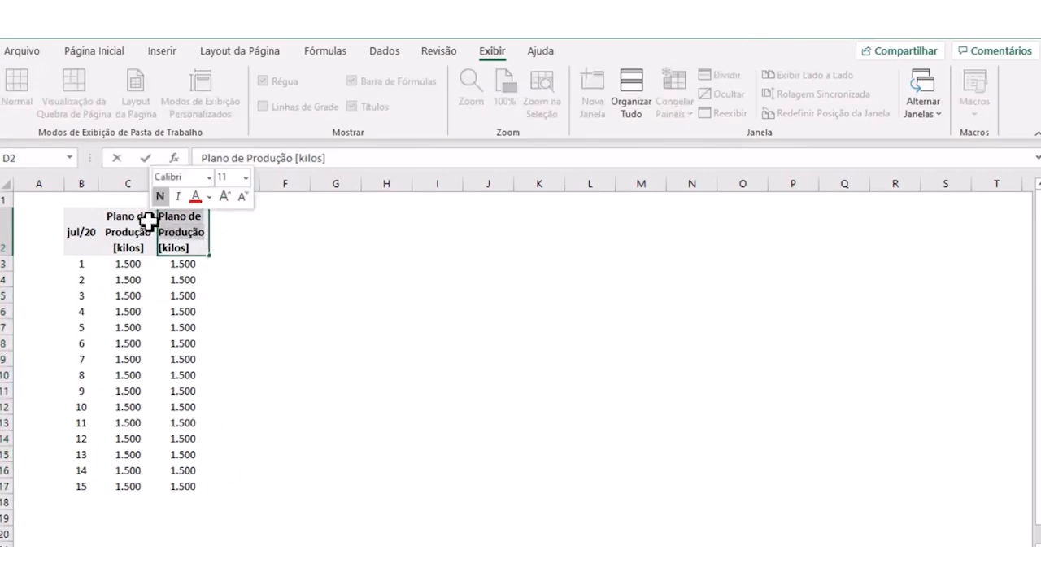
text(Produção)
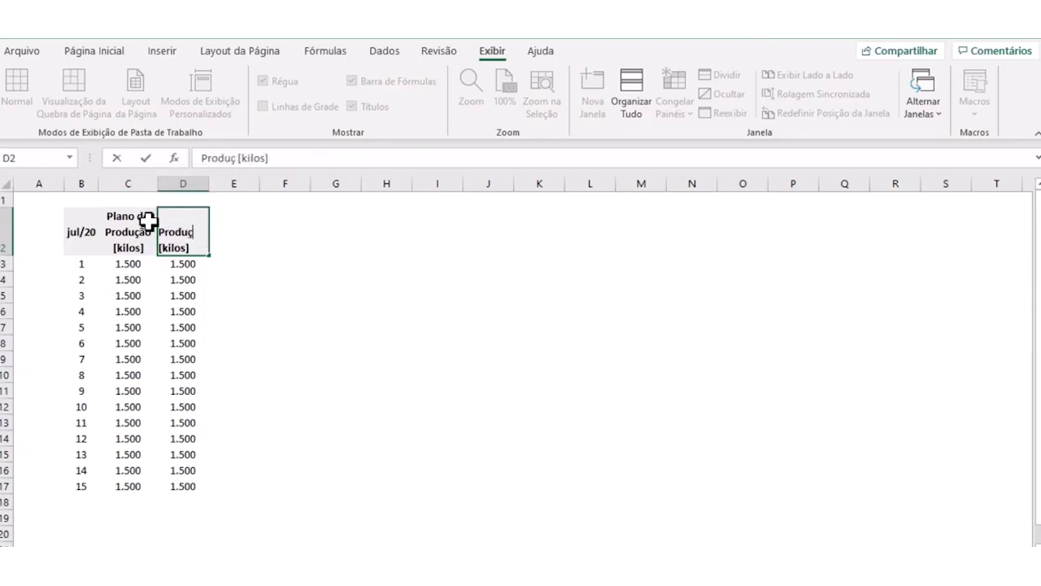
text( Realizada)
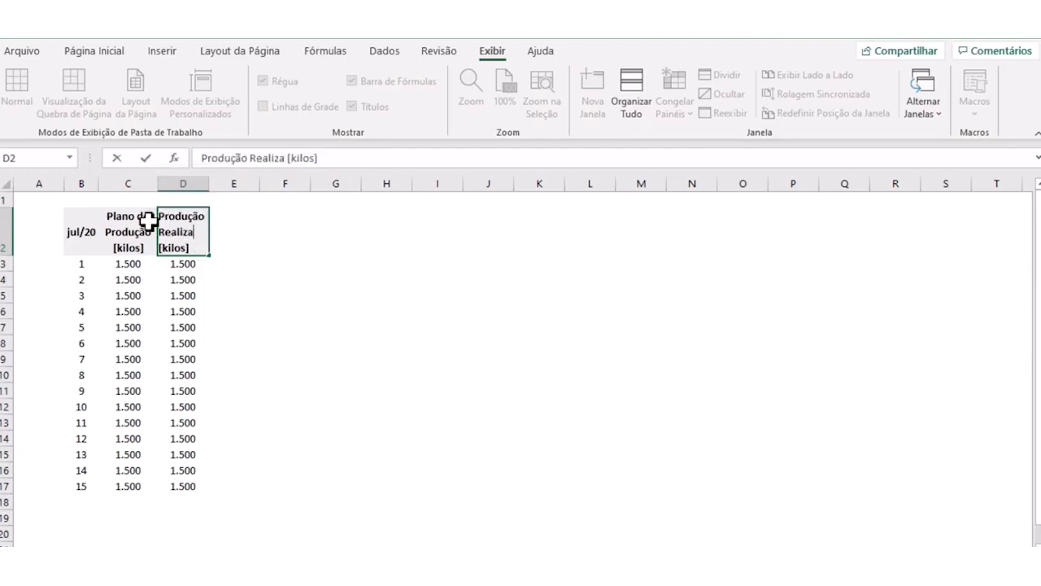
key(Return)
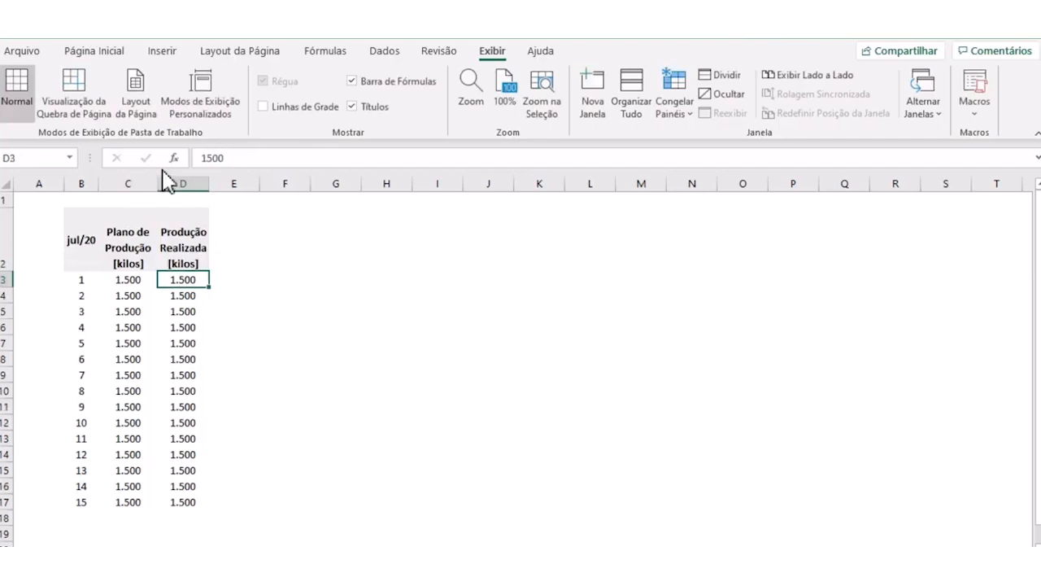
- Enter the realized production for days 1 to 5 in D3:D7 as 1290, 1500, 1300, 1360 and 1990
text(1.290)
key(Return)
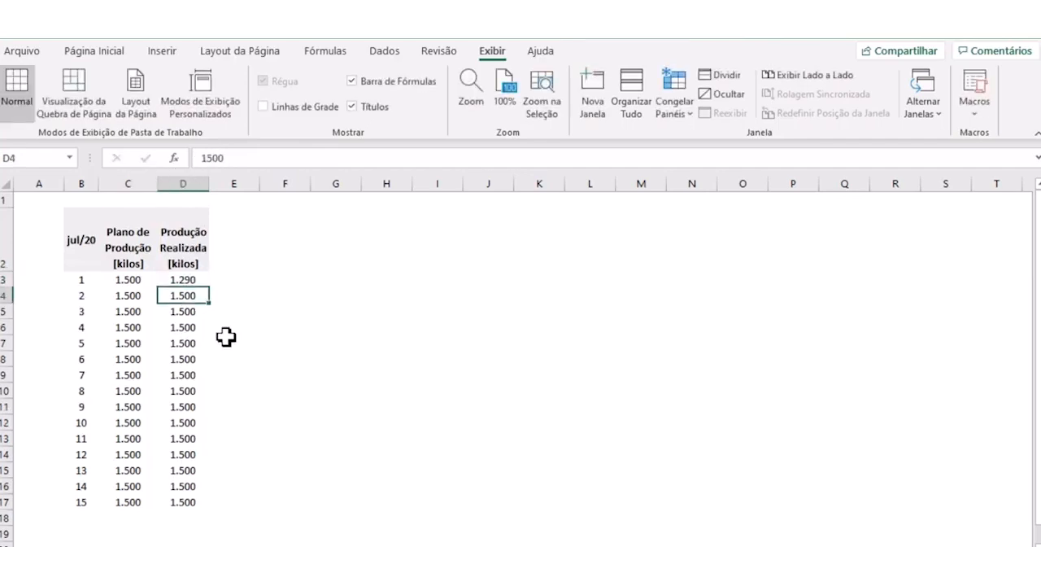
text(1500)
key(Return)
text(1300)
key(Return)
text(1360)
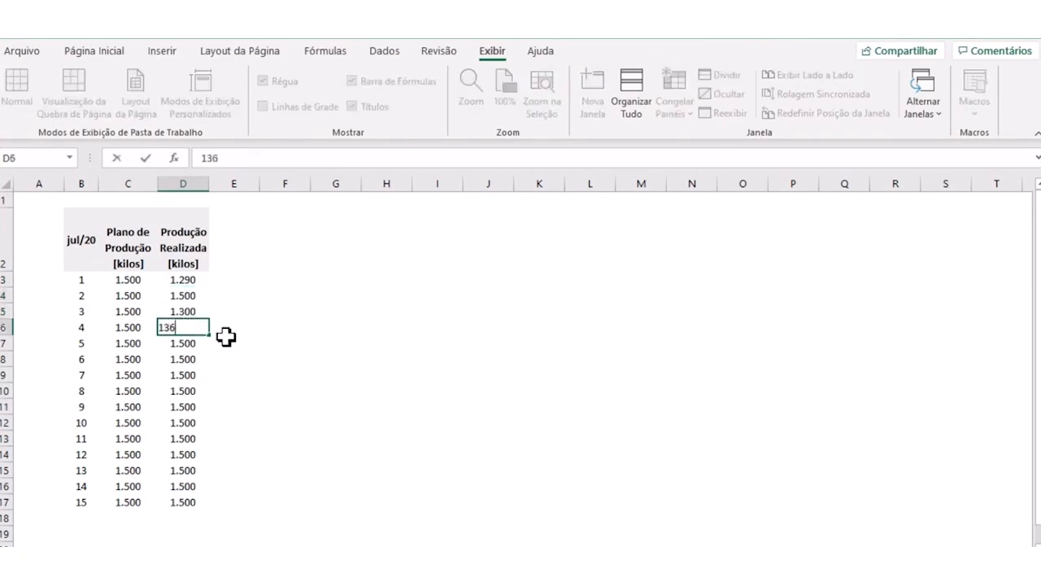
key(Return)
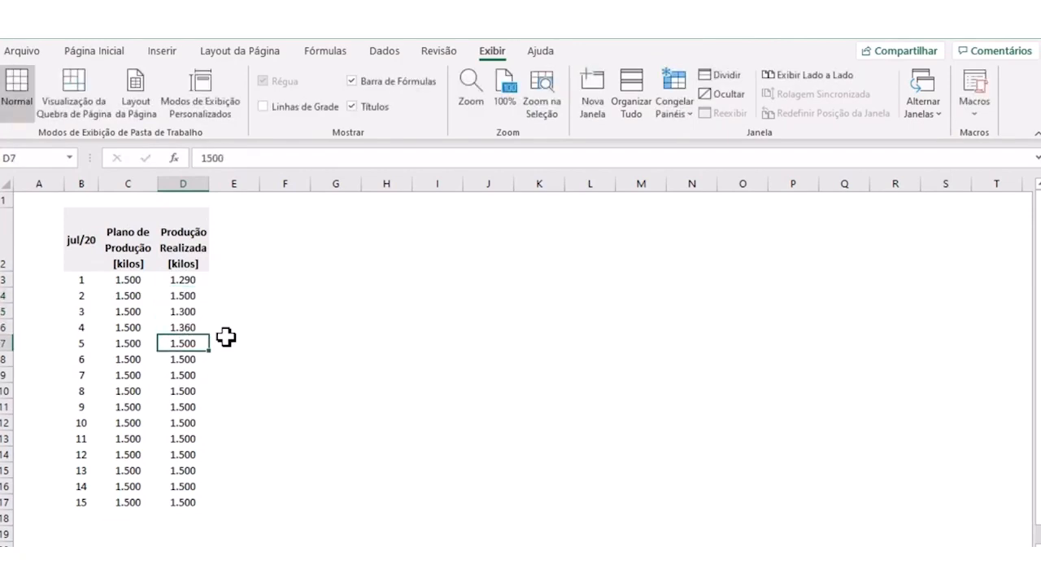
text(1.9)
text(90)
key(Return)
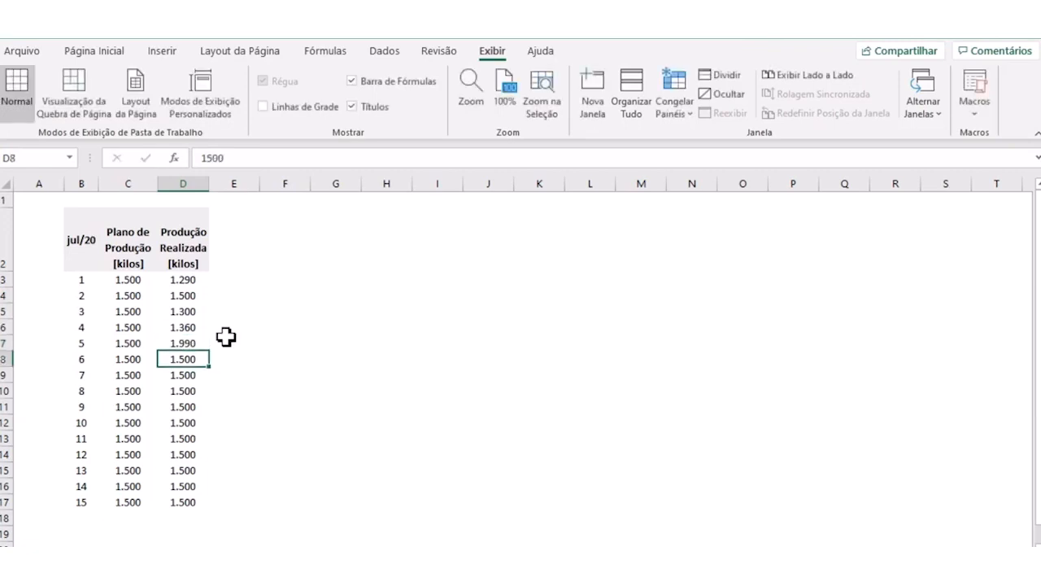
- Enter the realized production for days 6 to 9 in D8:D11 as 1450, 1478, 1260 and 900
text(1450)
key(Return)
text(1.)
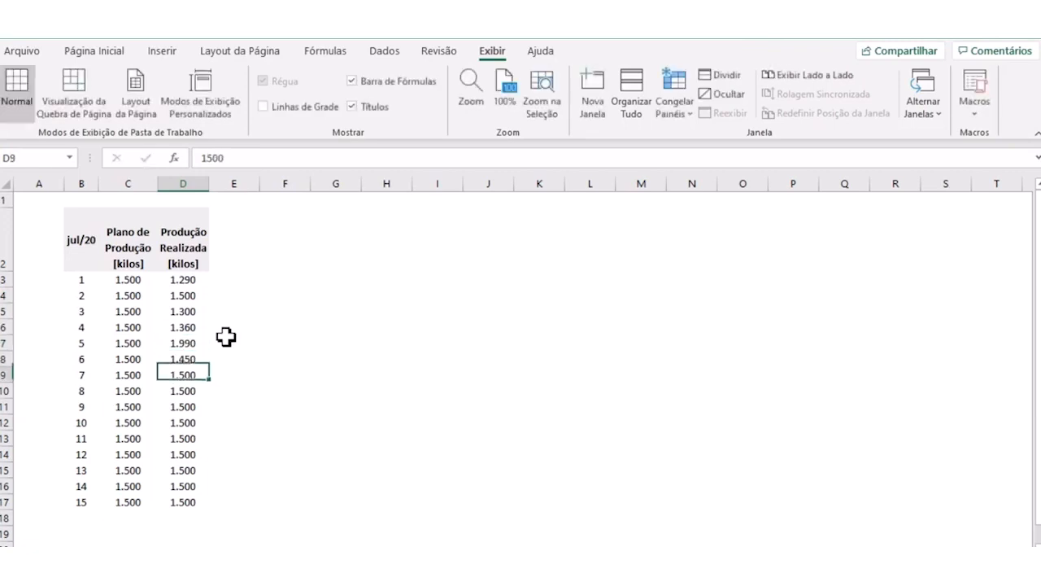
text(478)
key(Return)
text(1.260)
key(Return)
text(9)
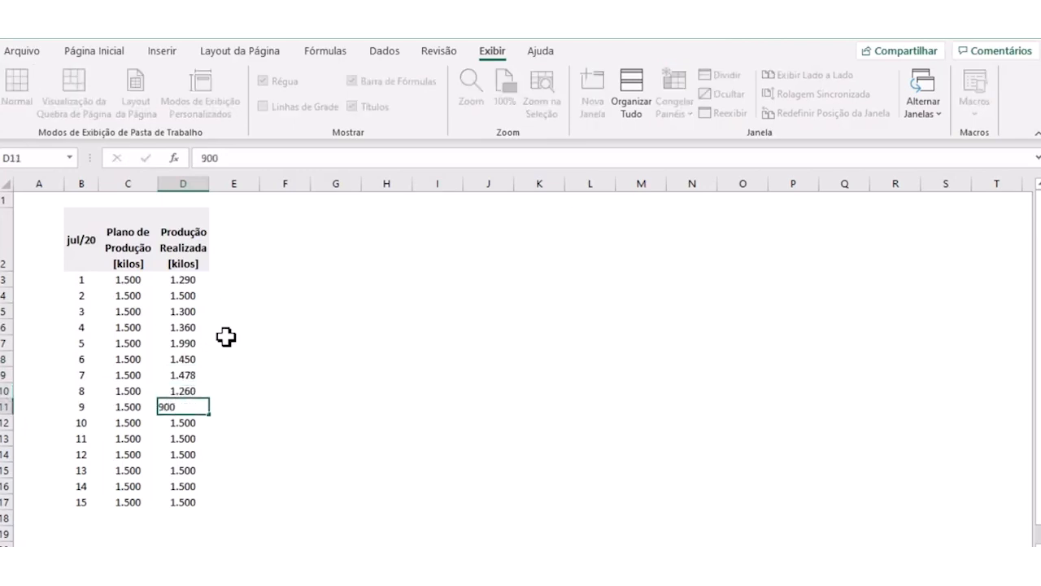
key(Return)
- Enter the realized production for days 10 to 15 in D12:D17 as 850, 1690, 1840, 1350, 1240 and 1180
text(850)
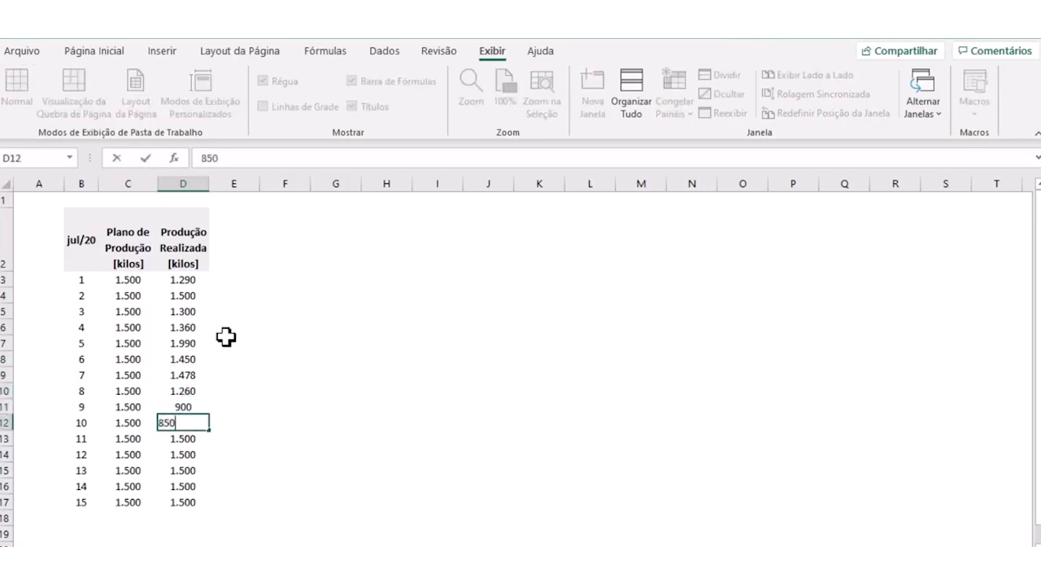
key(Return)
text(16)
key(Return)
text(1.840)
key(Return)
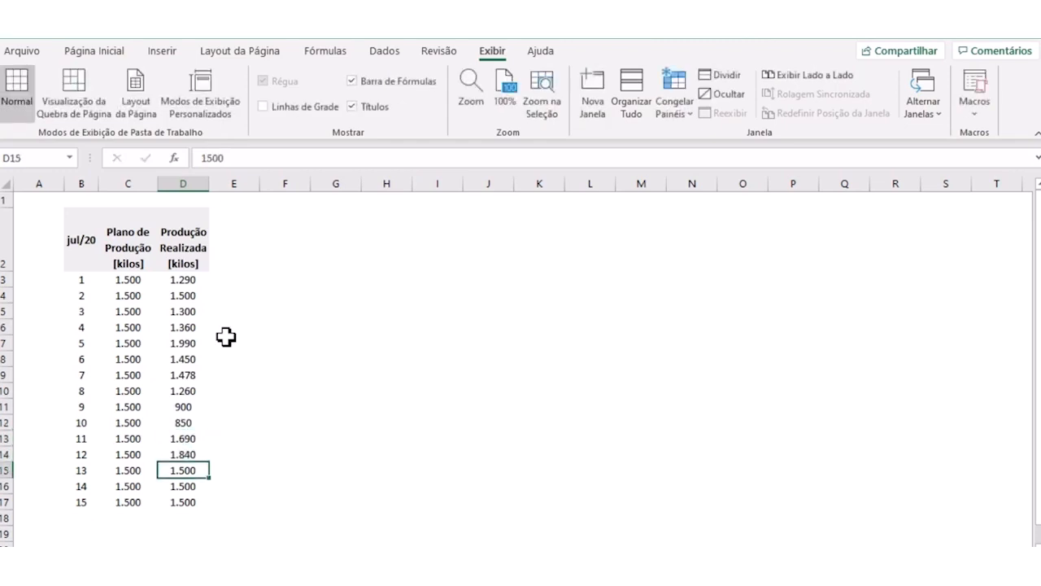
text(1.350)
key(Return)
text(12)
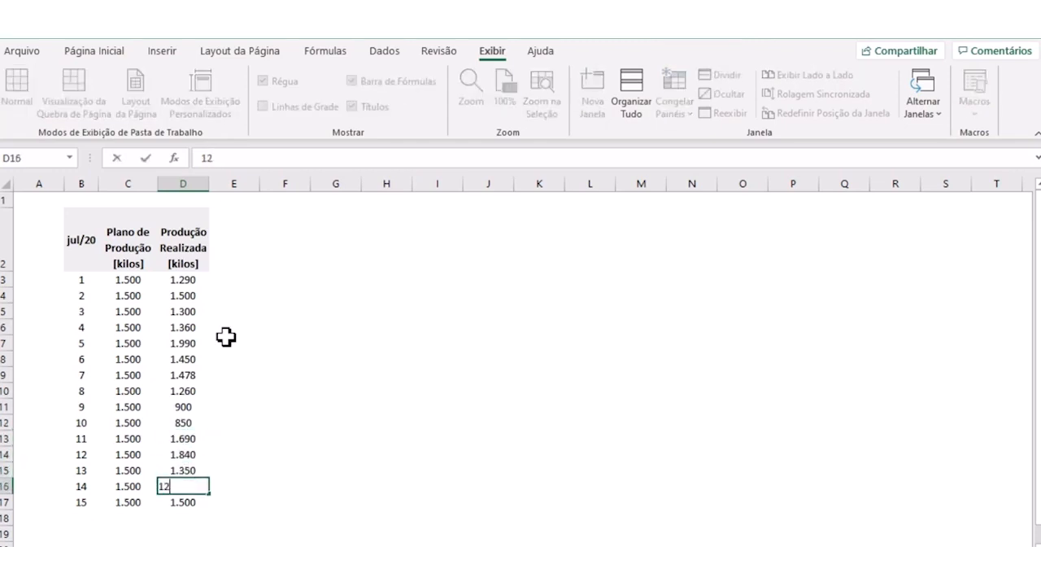
key(Return)
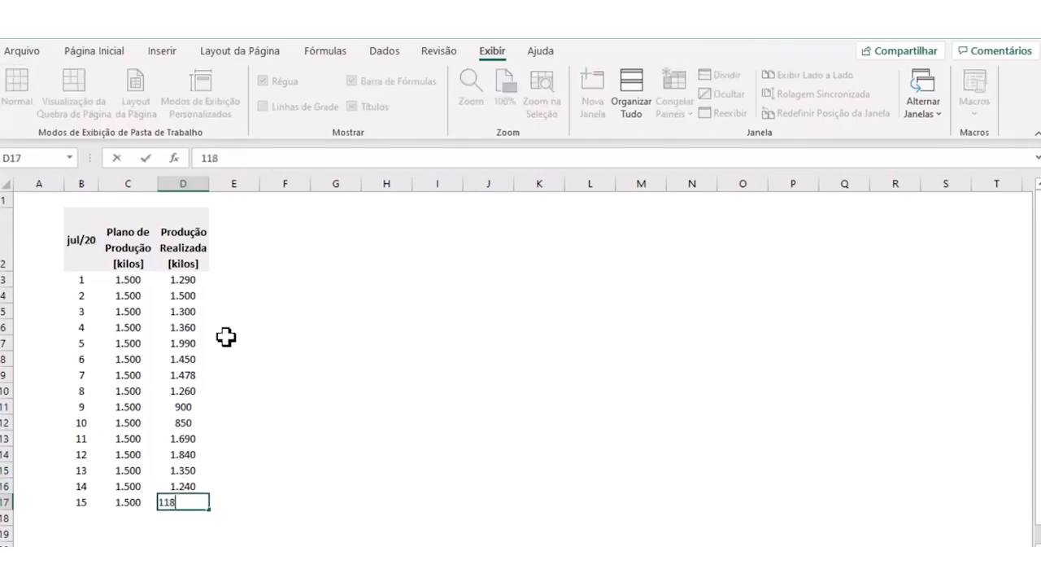
text(0)
key(Return)
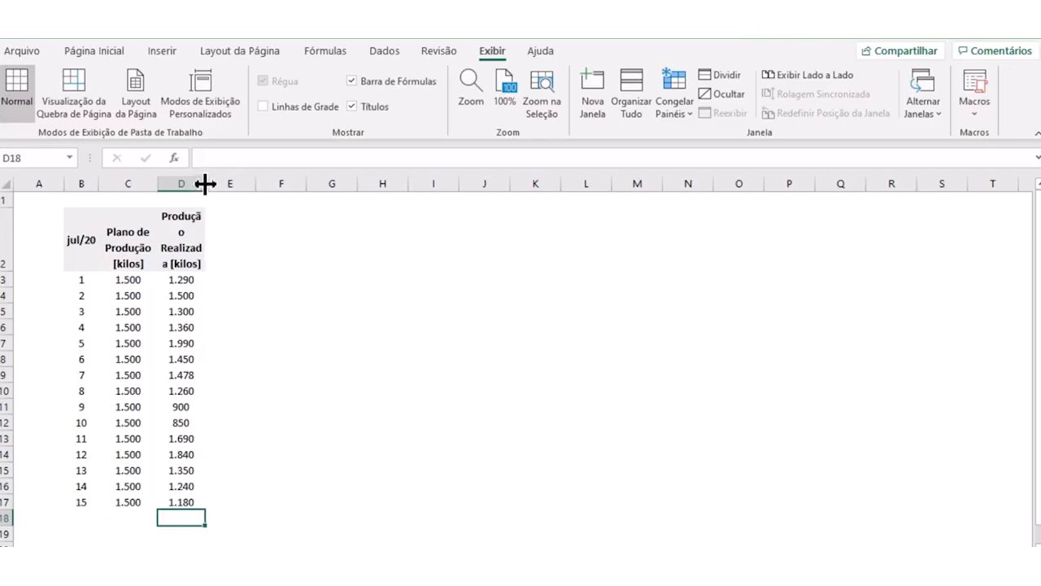
- Widen column D slightly so its header wraps on whole words and auto-fit the height of header row 2
drag(208, 183, 216, 190)
click(186, 239)
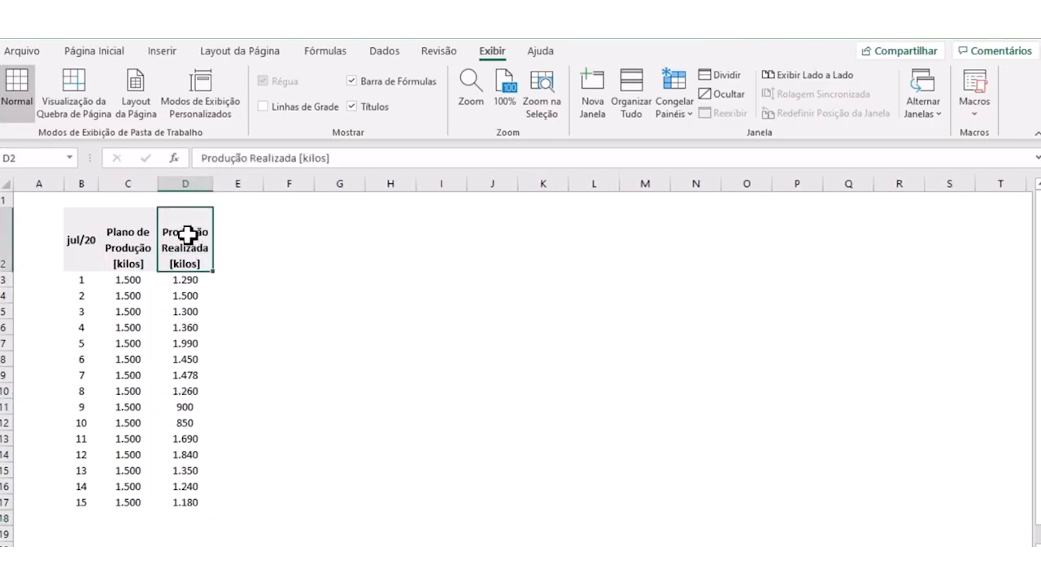
double_click(3, 272)
- Duplicate the Produção Realizada column D2:D17 into column E, starting at E2
drag(202, 218, 187, 483)
key(ctrl+c)
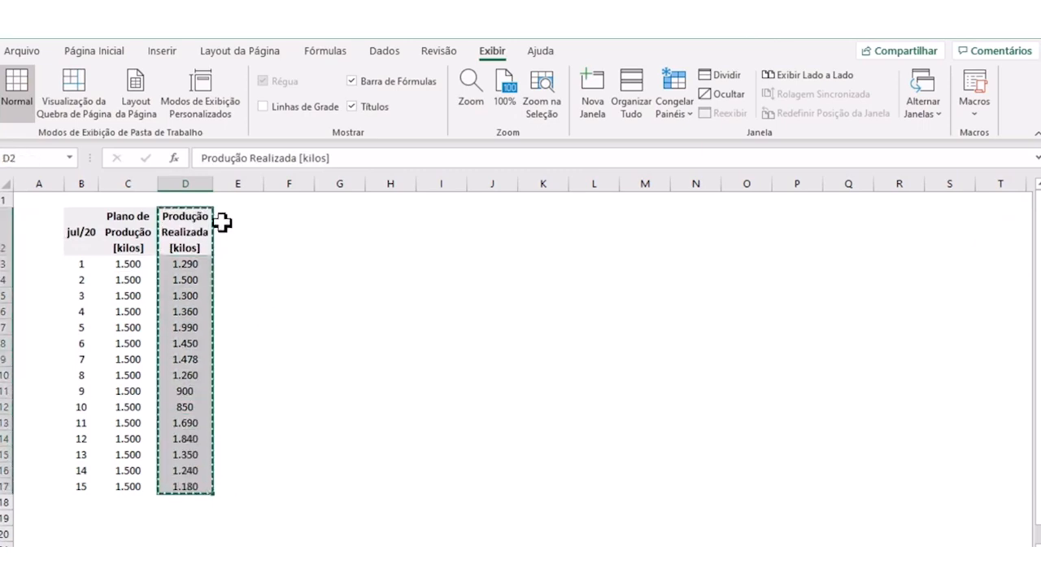
click(222, 222)
key(ctrl+v)
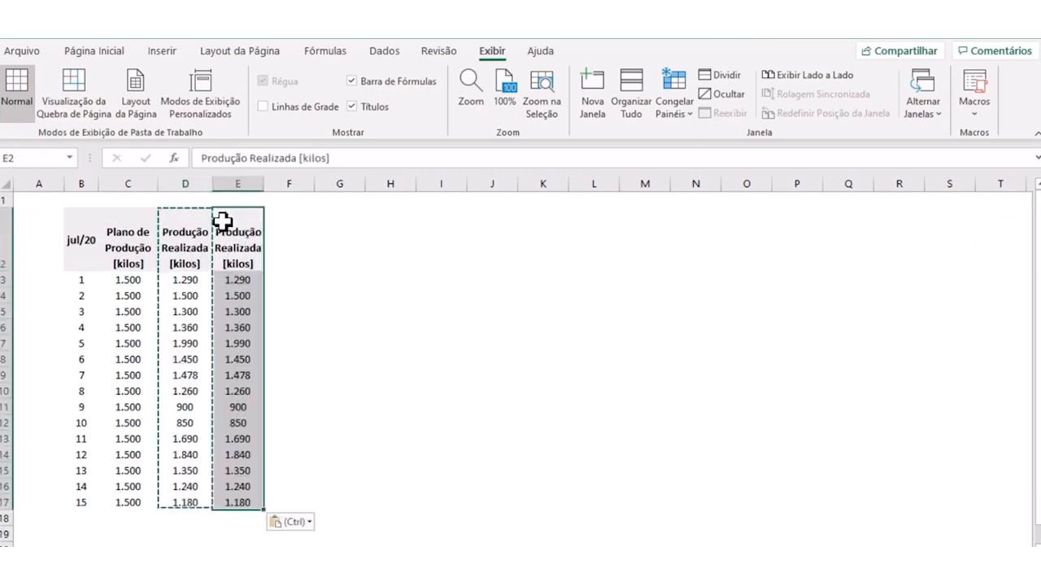
click(339, 245)
key(Escape)
- Change the header in E2 to "LSC [kilos]" and center it vertically in the cell
click(261, 242)
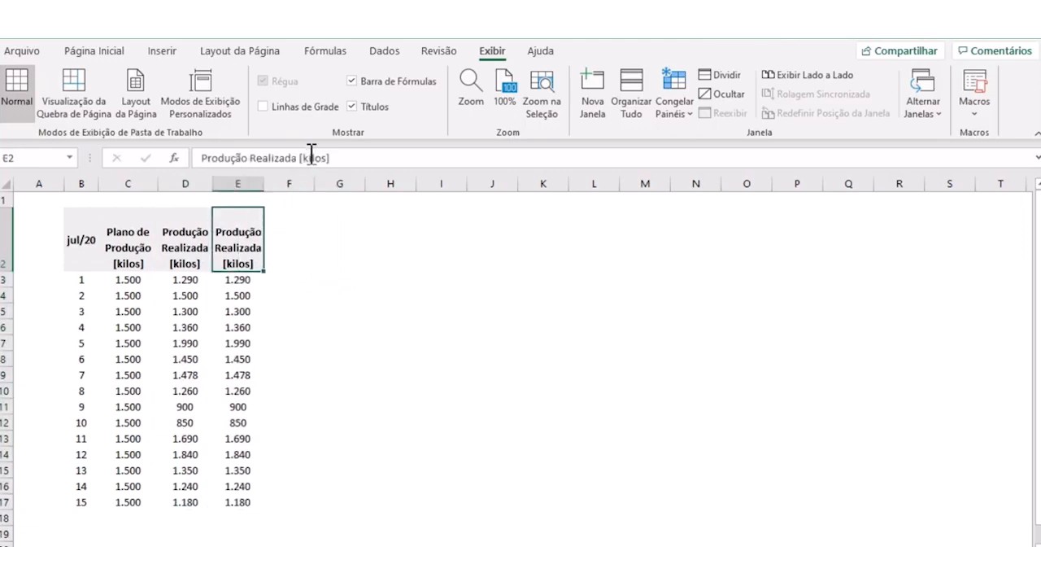
drag(291, 161, 198, 161)
text(LSC)
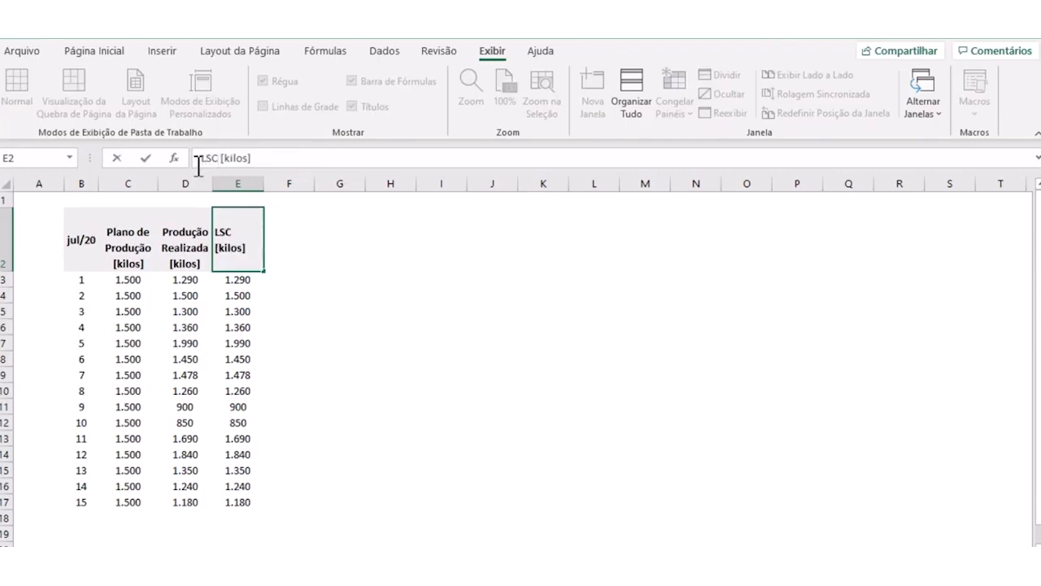
key(Return)
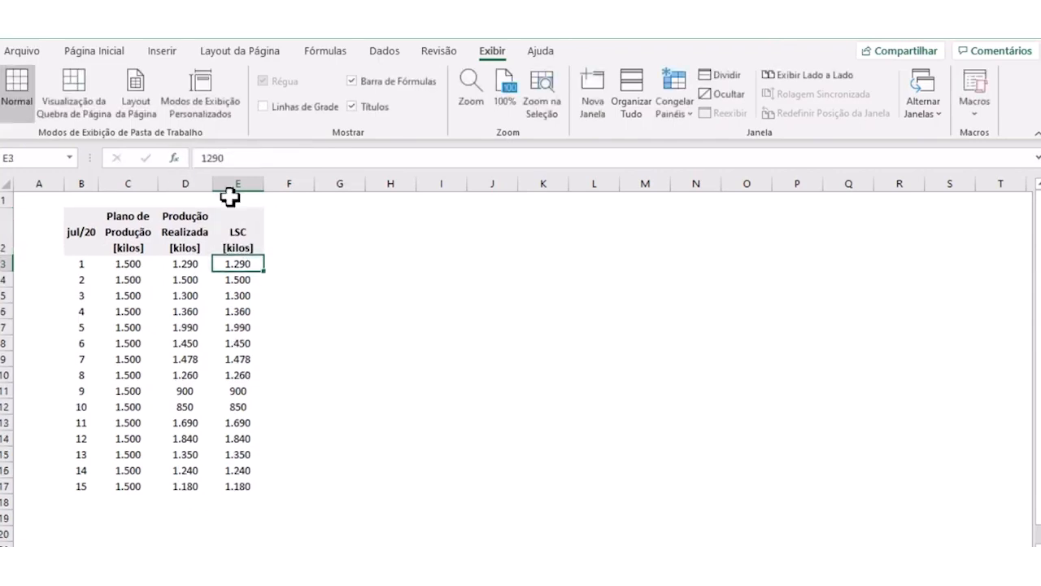
click(246, 226)
click(93, 52)
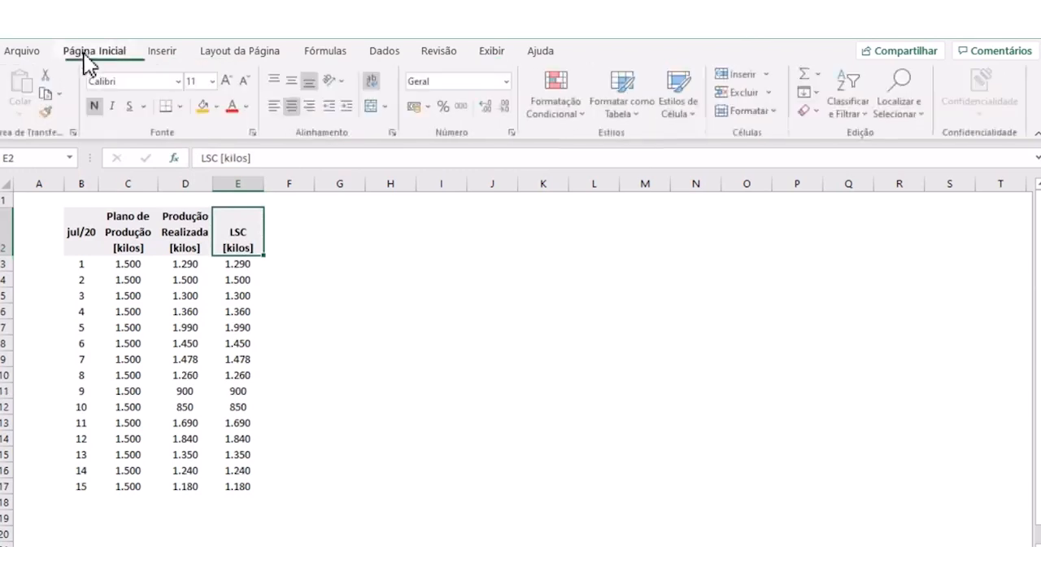
click(294, 81)
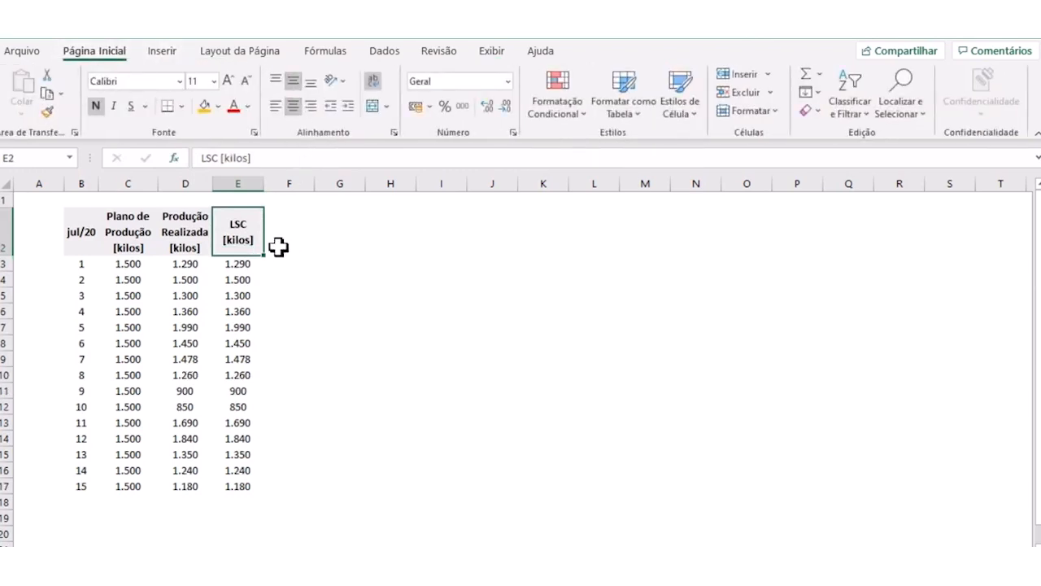
- Duplicate the LSC column E2:E17 into column F, starting at F2
drag(235, 228, 235, 482)
key(ctrl+c)
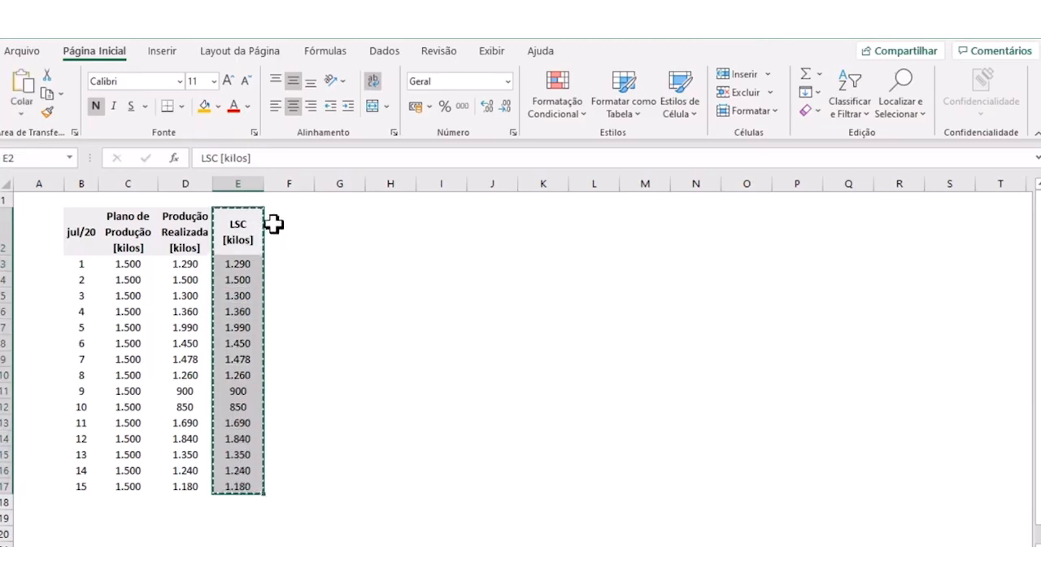
click(273, 224)
key(ctrl+v)
click(373, 281)
key(Escape)
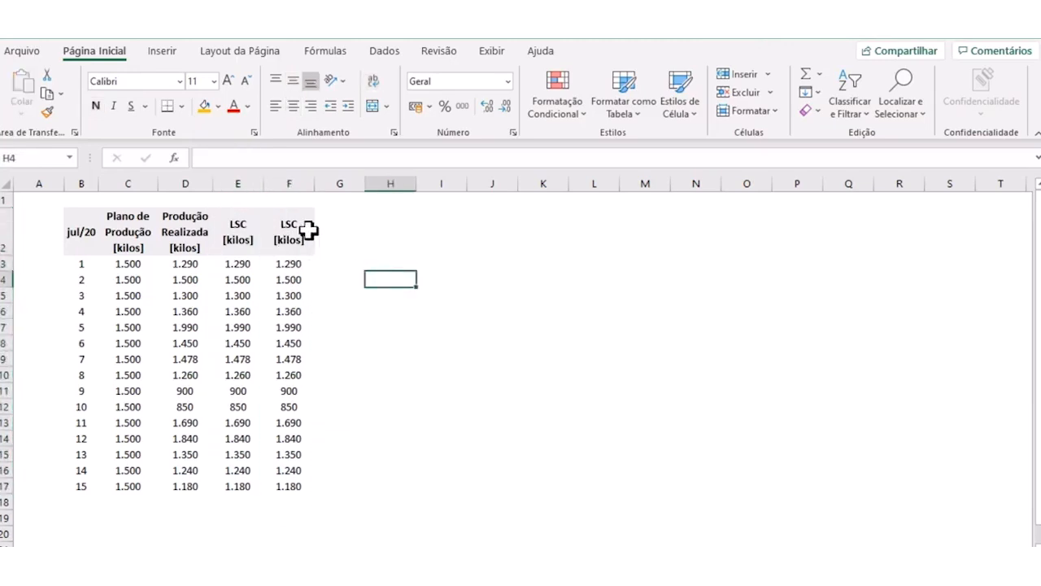
- Change the header in F2 to "LIC [kilos]"
click(297, 227)
click(213, 159)
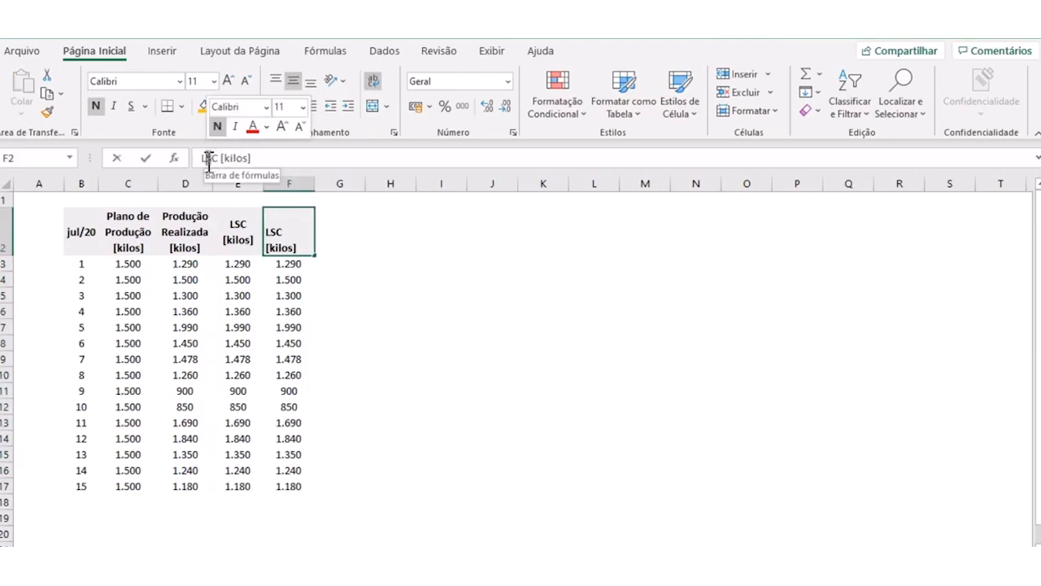
key(BackSpace)
text(I)
key(Return)
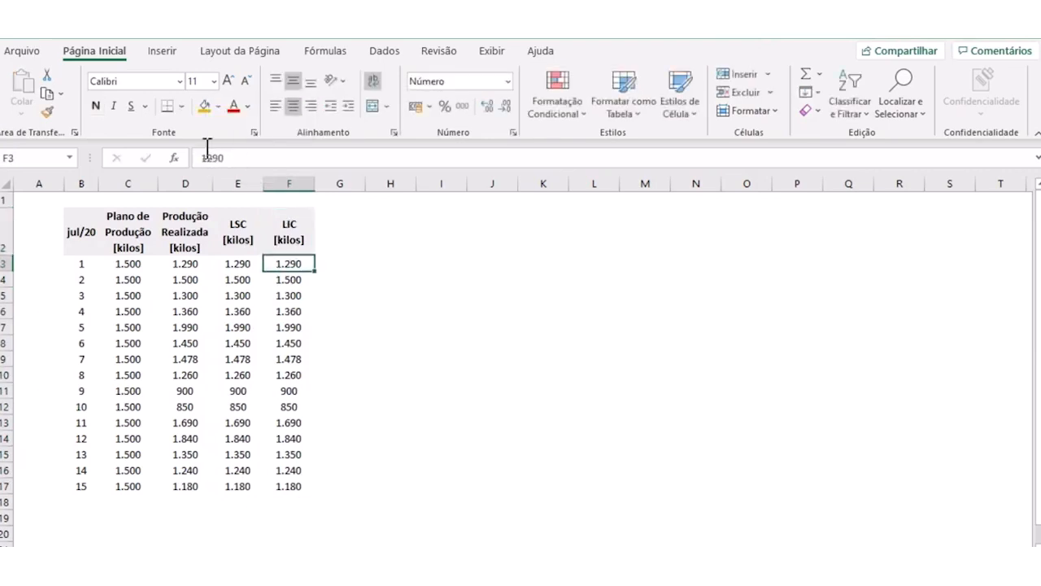
click(342, 329)
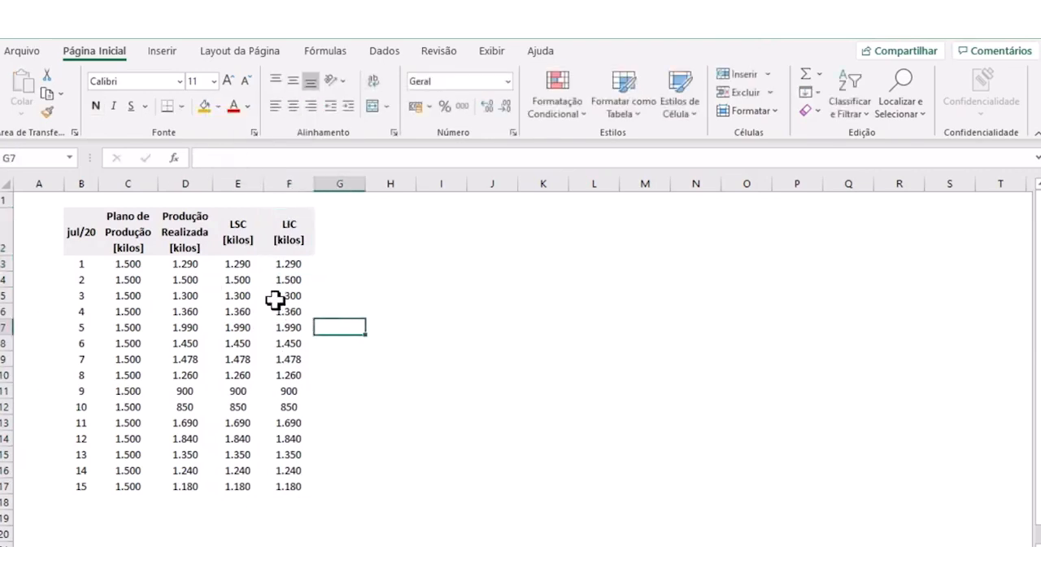
click(277, 299)
click(229, 264)
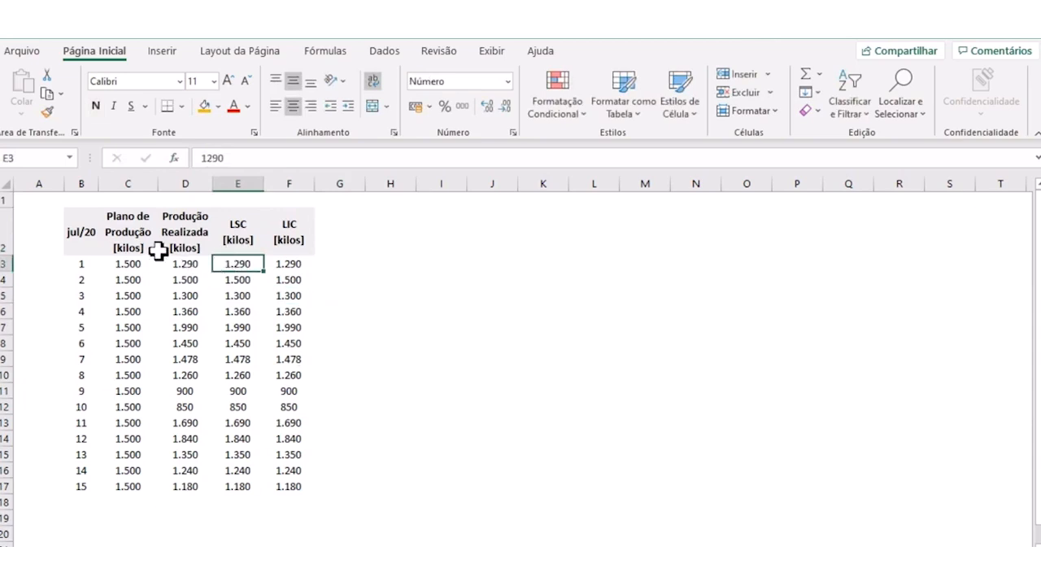
click(145, 264)
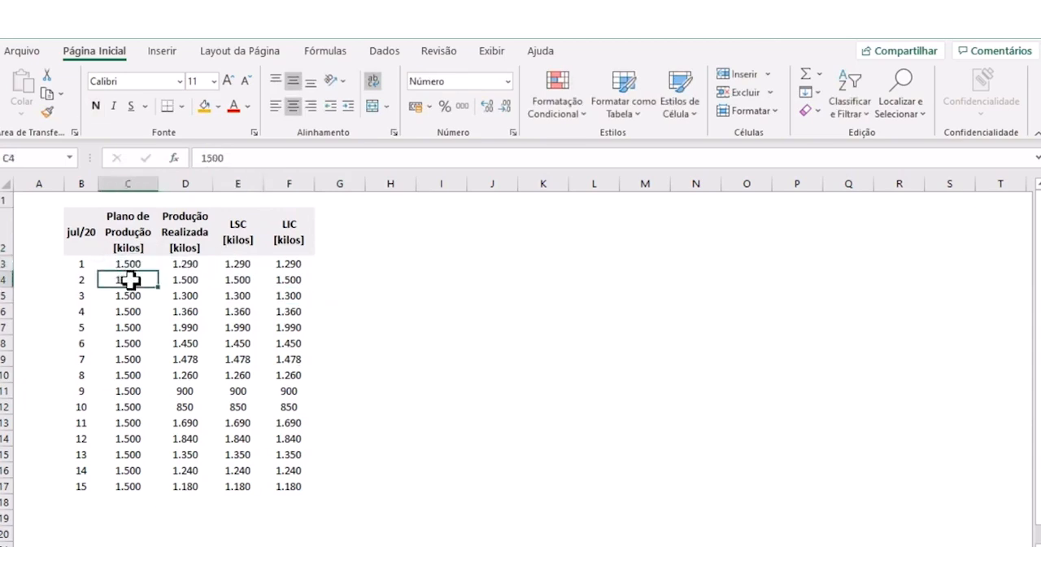
- Set the LSC value in E3 to 1350 and fill it down to E17
click(242, 265)
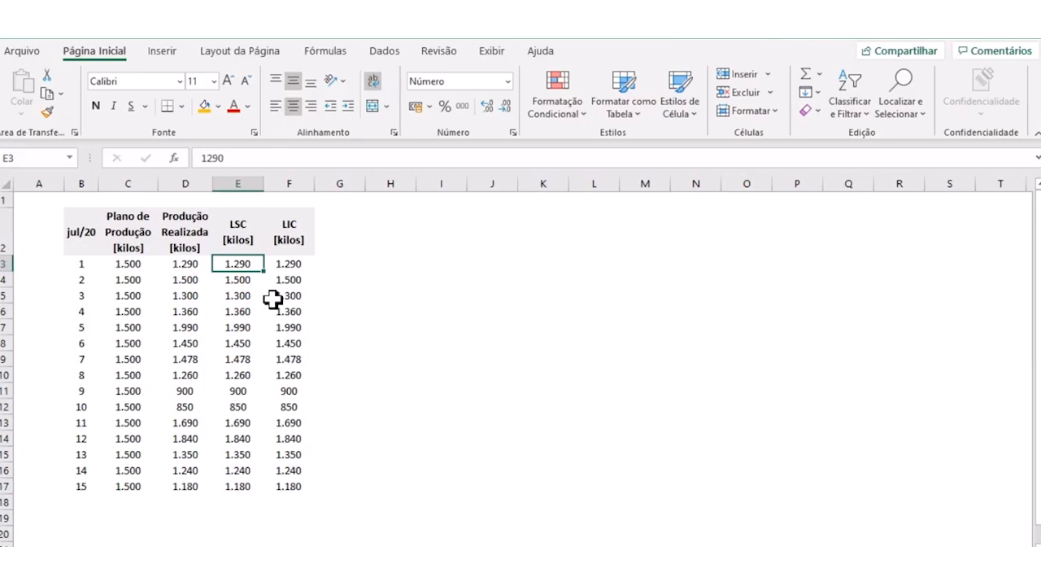
text(1350)
key(Return)
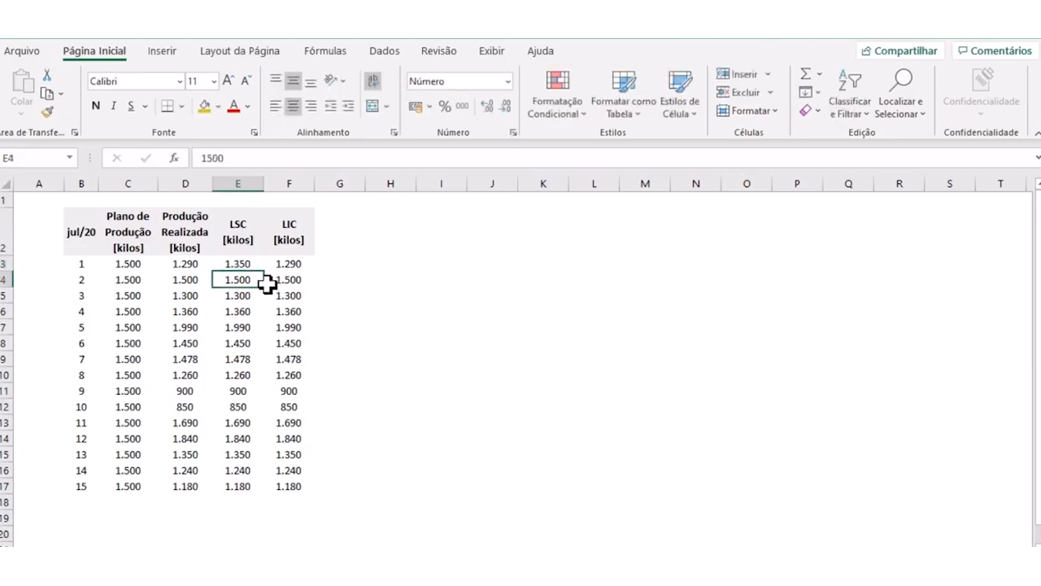
click(243, 263)
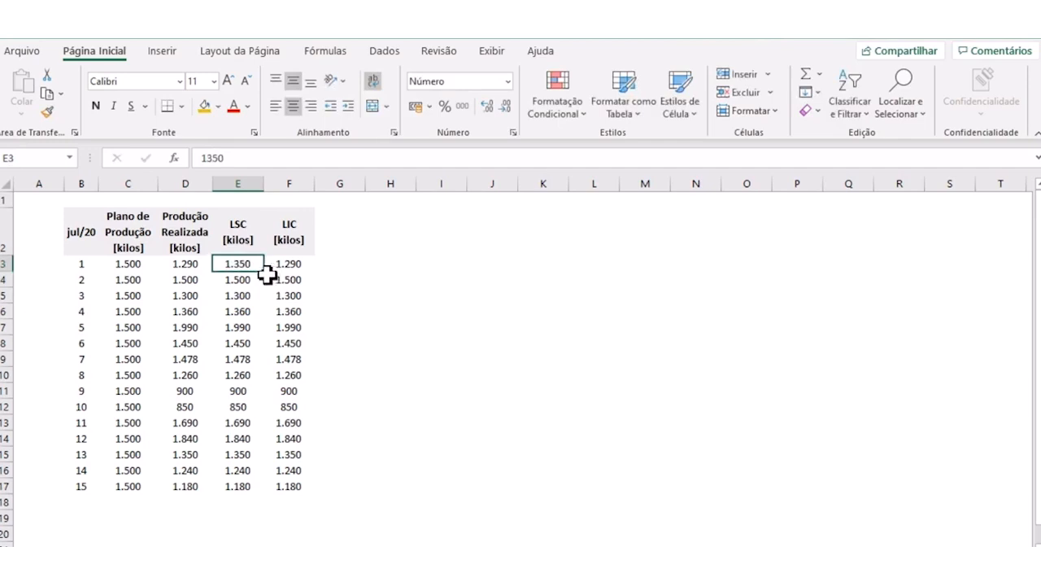
drag(267, 274, 263, 490)
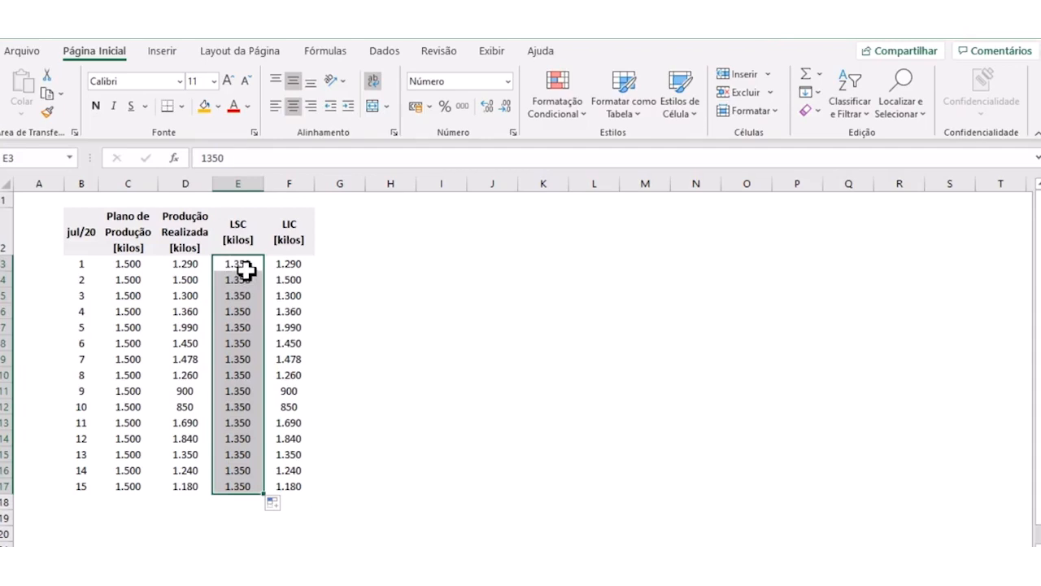
- Set the LSC value in E3 to 1650 and fill it down to E17
text(1.6)
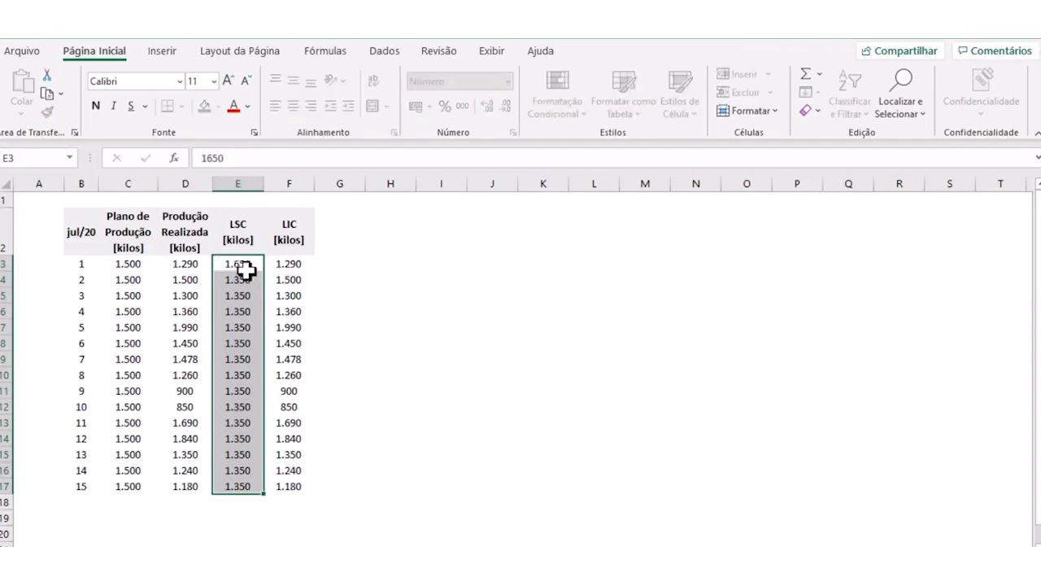
text(50)
key(Return)
click(247, 268)
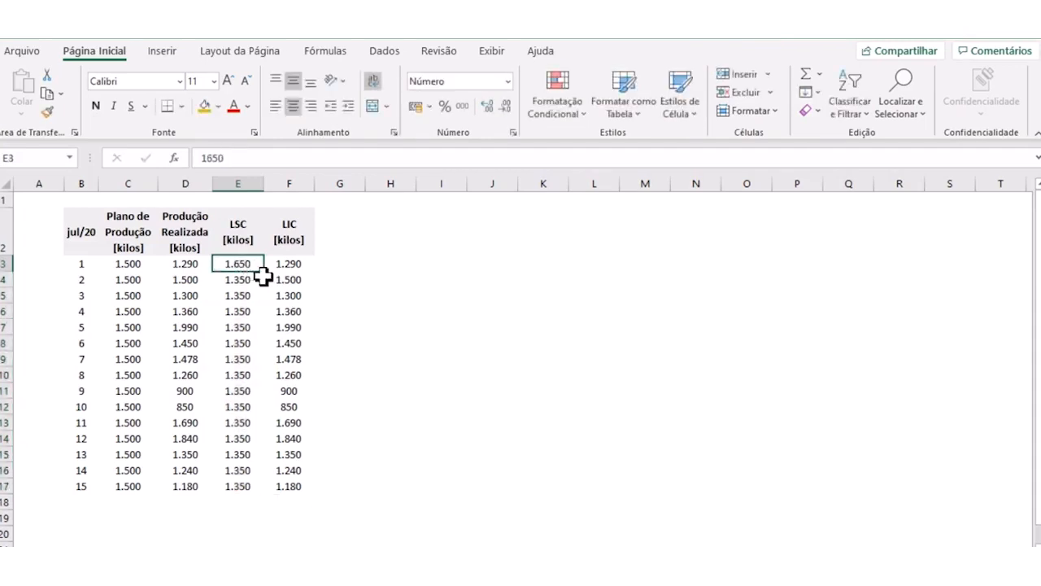
drag(266, 275, 254, 494)
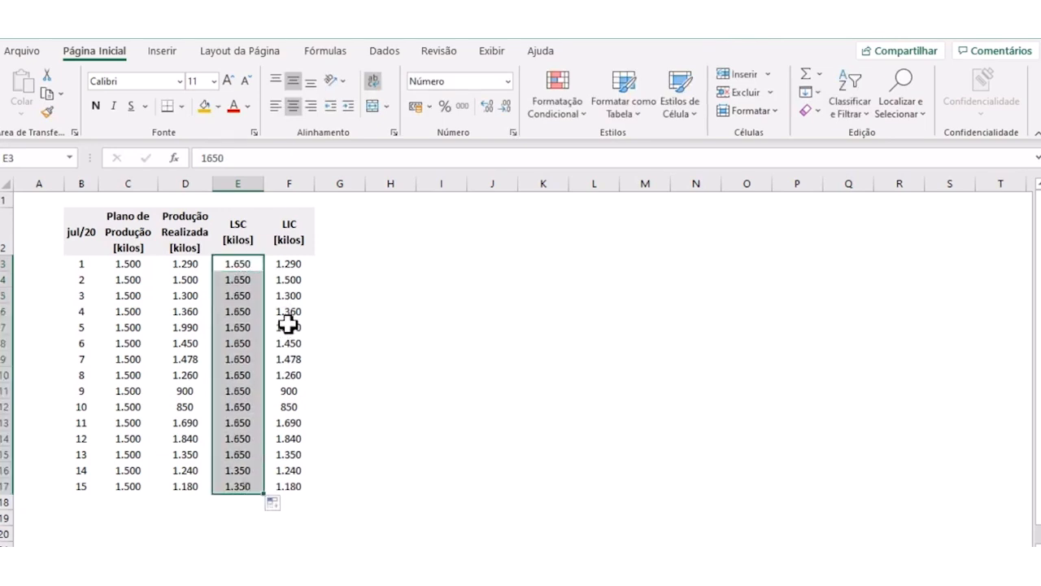
- Set the LIC value in F3 to 1350 and fill it down to F17
click(289, 266)
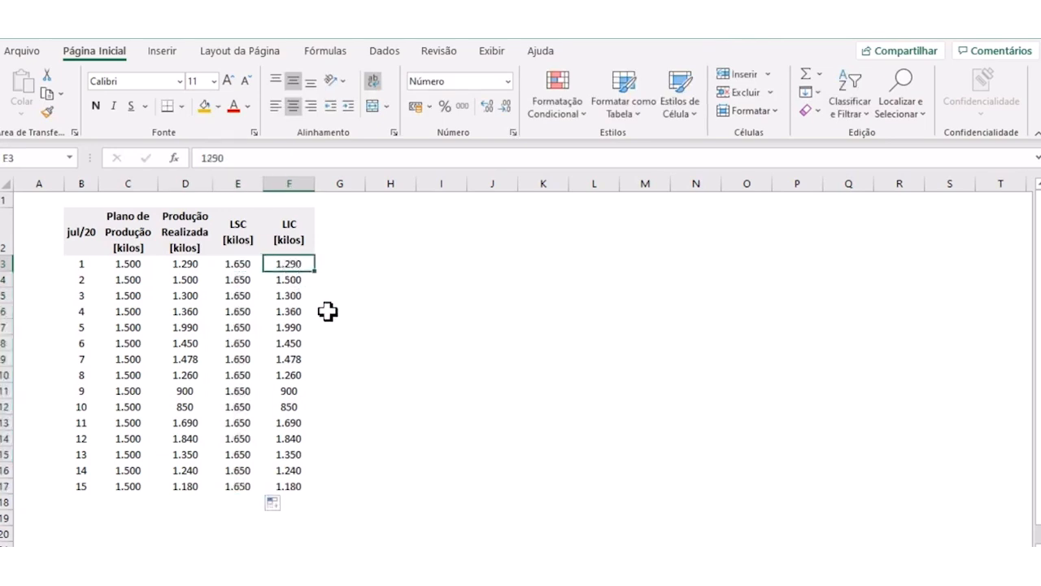
text(1350)
key(Return)
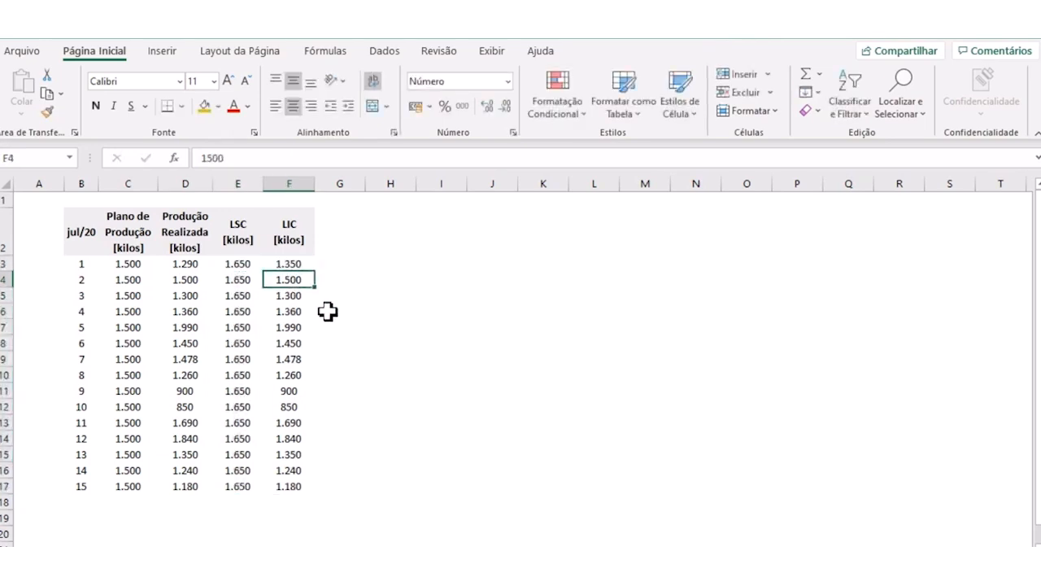
click(295, 267)
drag(316, 274, 333, 489)
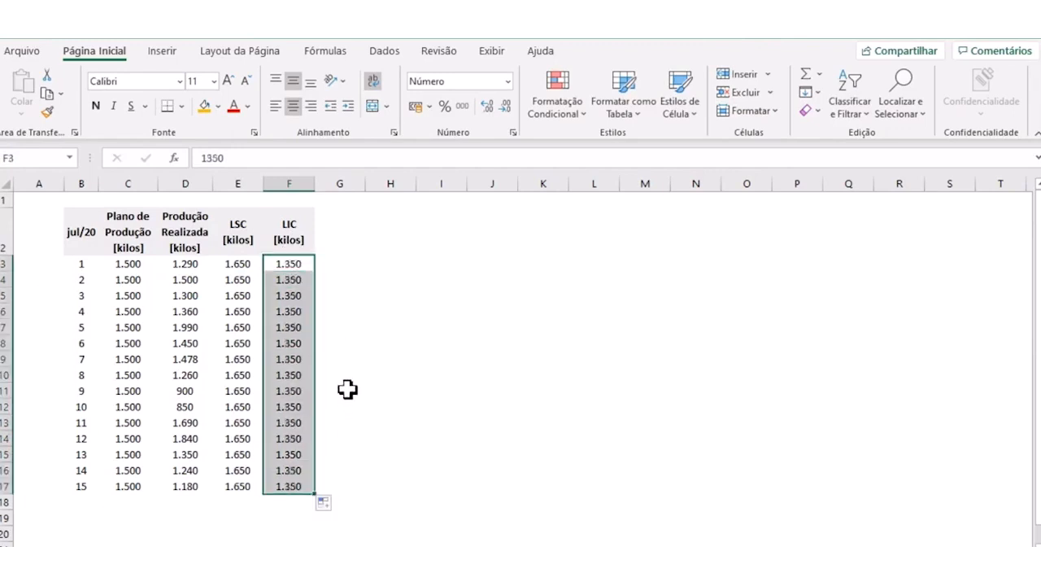
click(378, 327)
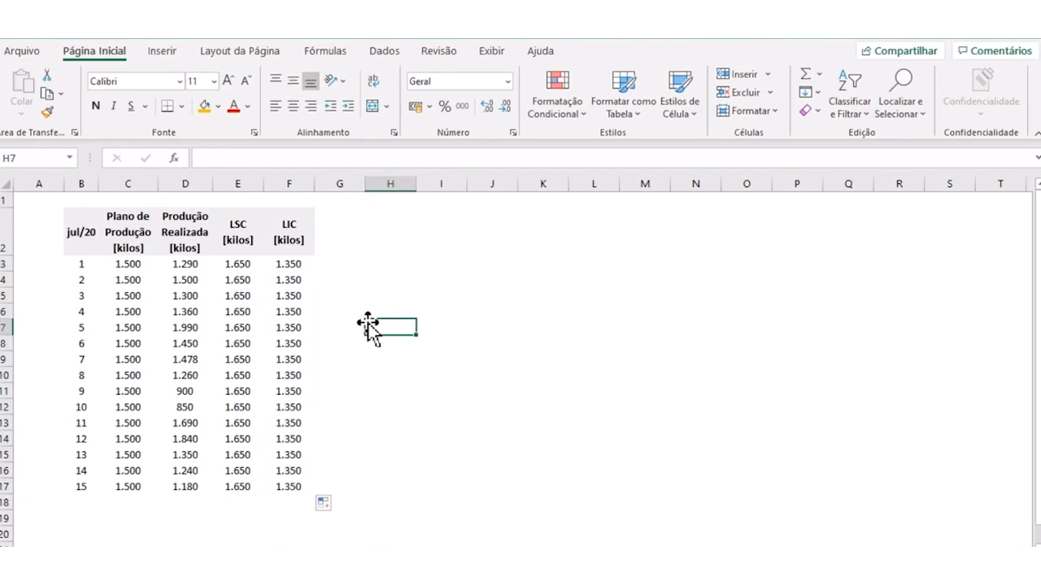
- Autofit the widths of columns E and F to their contents
drag(246, 184, 272, 184)
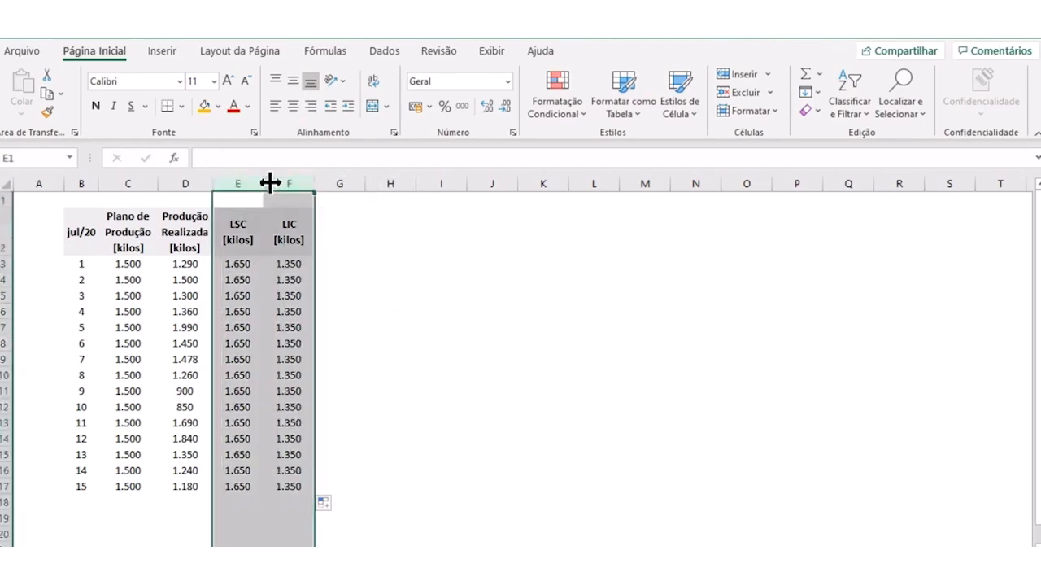
double_click(271, 181)
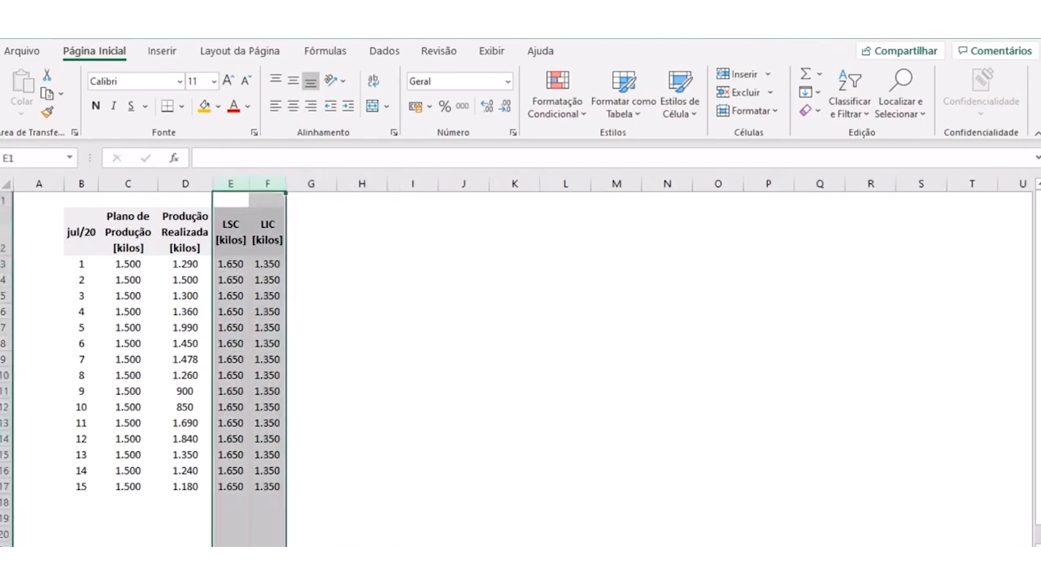
click(378, 327)
click(382, 263)
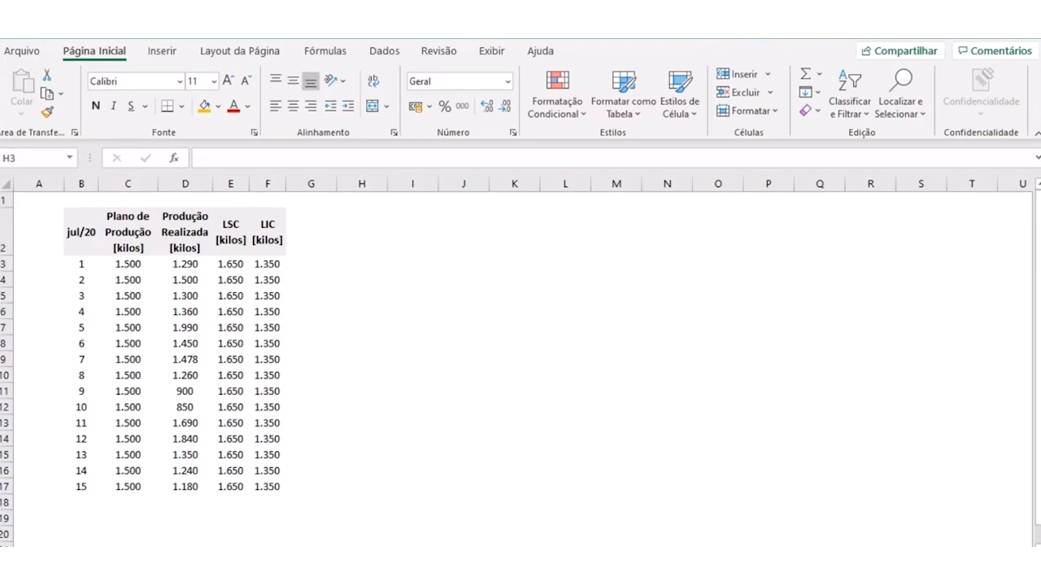
- Insert a copy of the realized production column D at column G
click(267, 184)
right_click(195, 186)
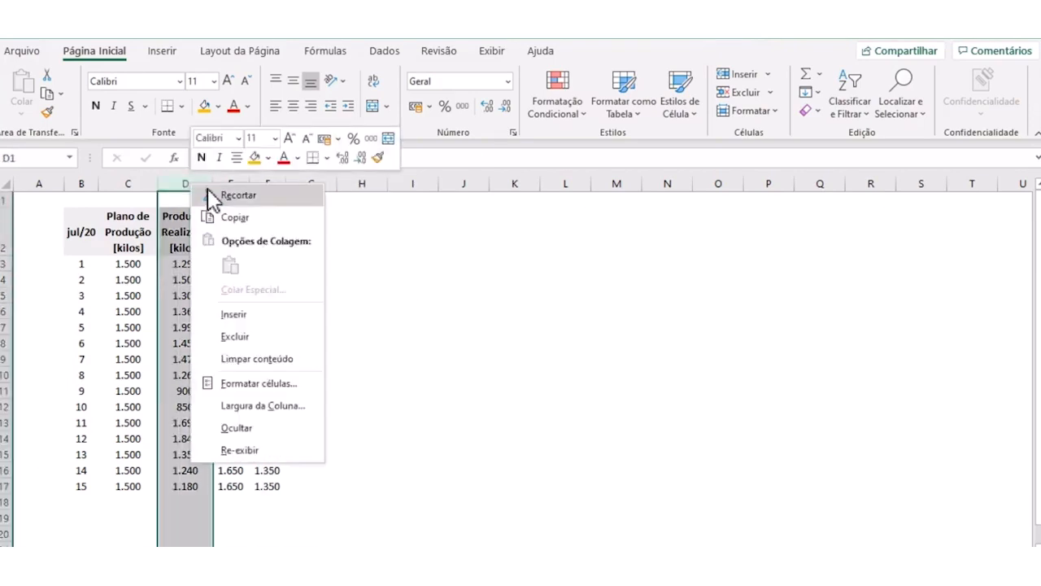
click(235, 218)
right_click(309, 185)
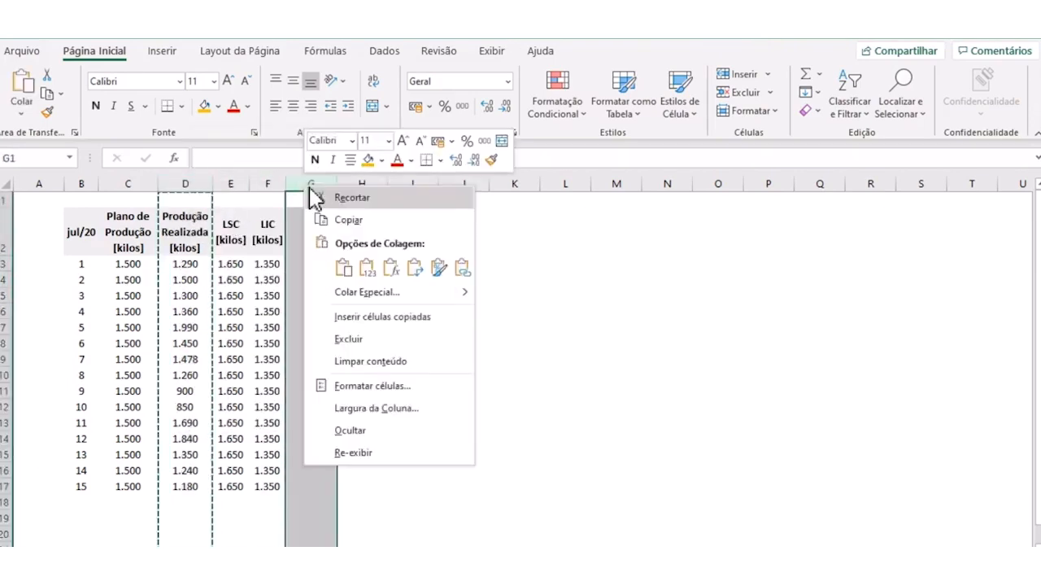
click(355, 317)
- Change the header in G2 to "Produção Media [kilos]"
key(Down)
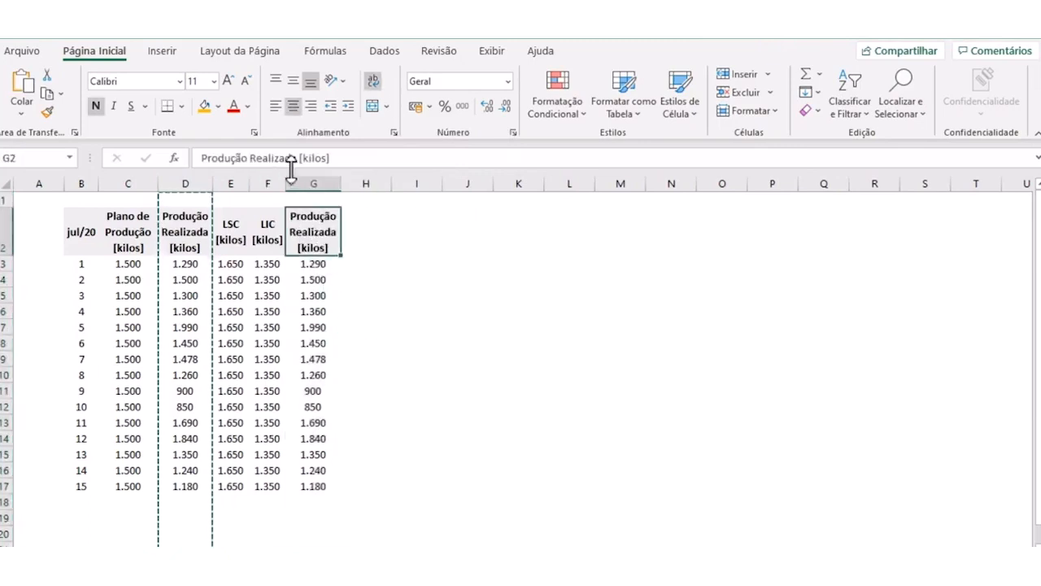
drag(297, 158, 259, 159)
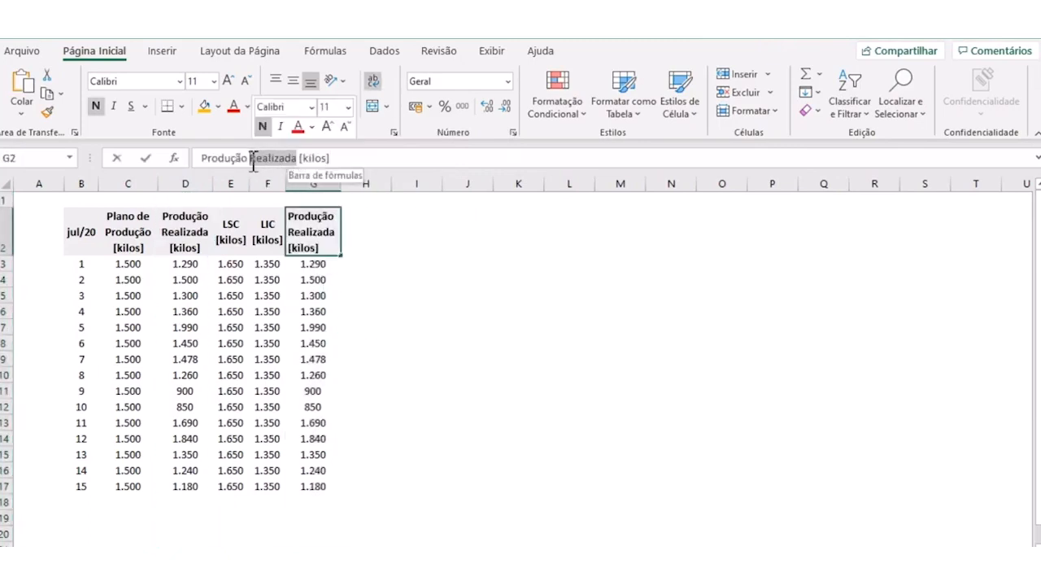
text(Med)
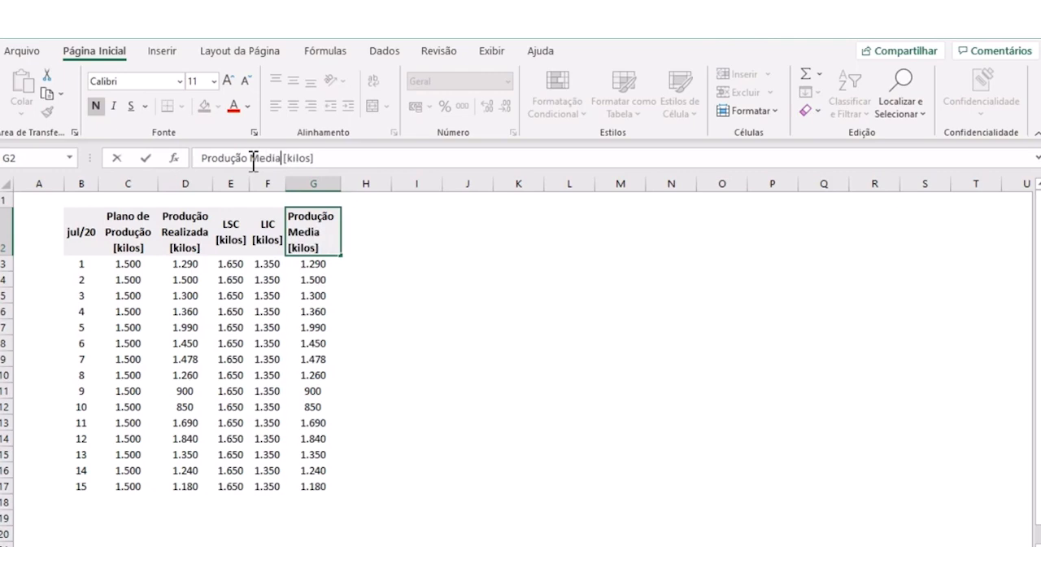
text(ia)
key(Return)
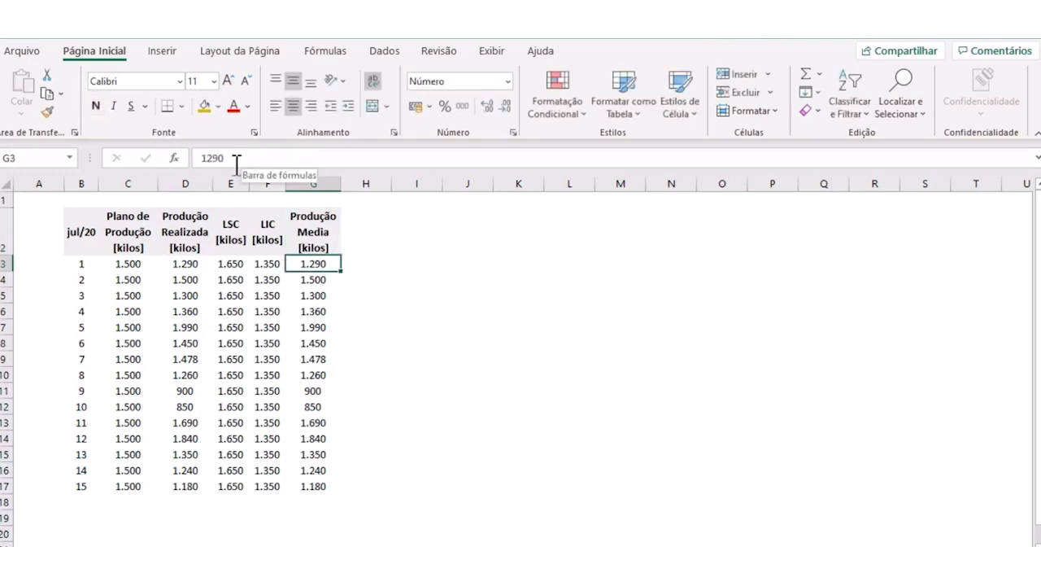
- Enter the formula =media(D3:D17) in G3 to average the realized production
text(=media)
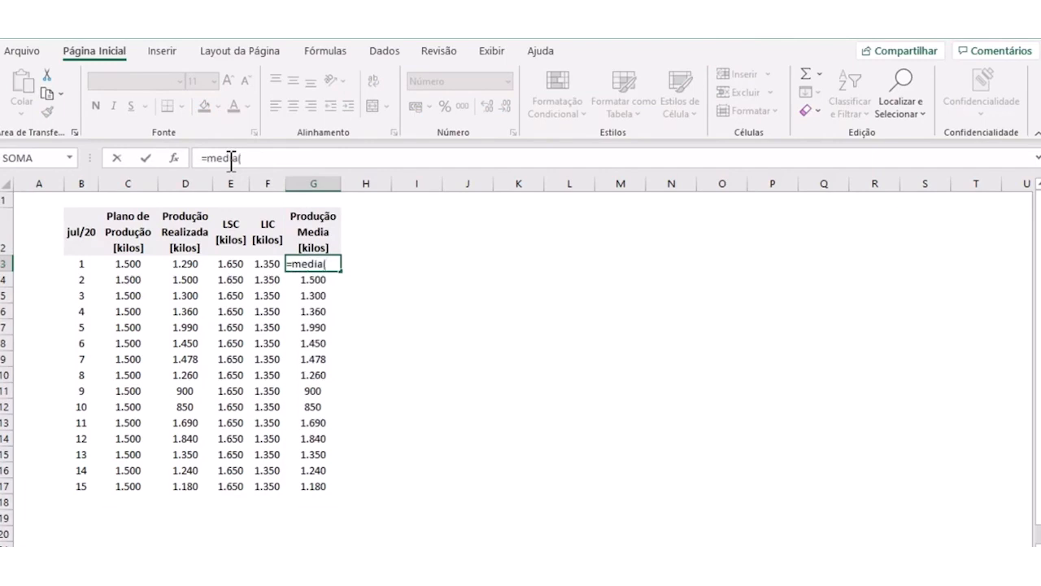
text(()
drag(200, 262, 186, 480)
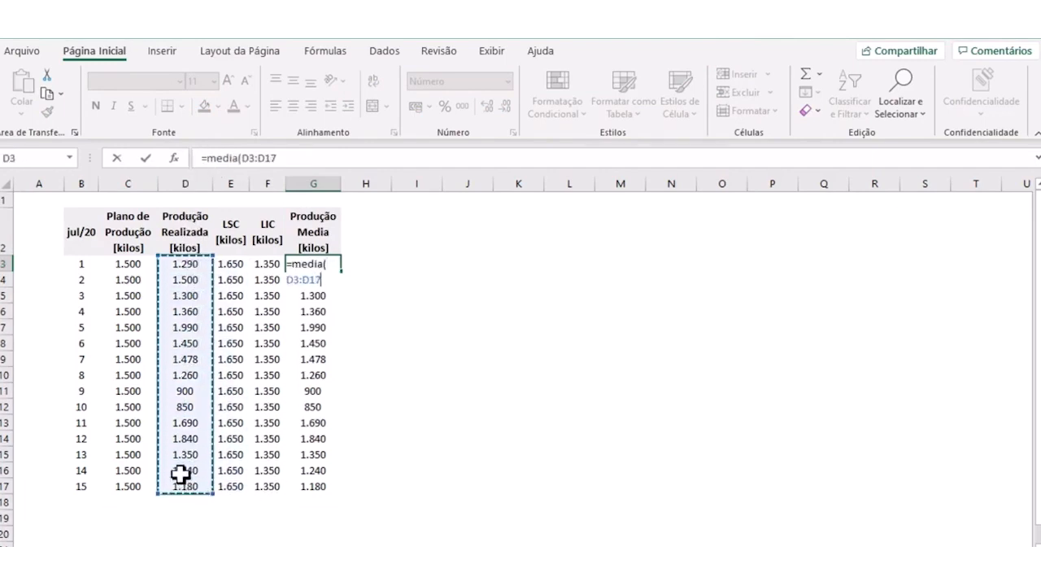
text())
key(Return)
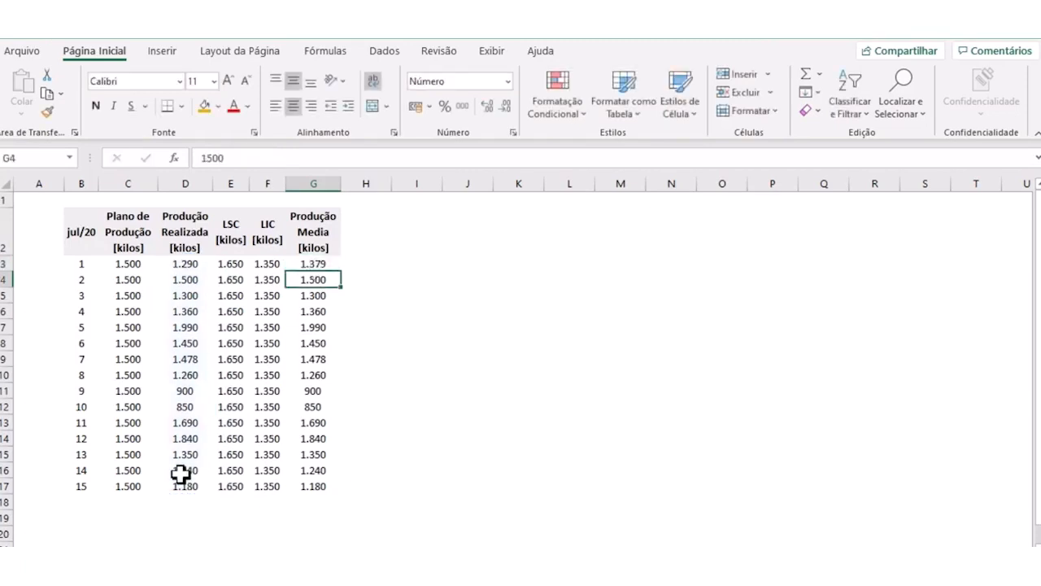
- Clear the copied production values from G4:G17, keeping the average formula in G3
click(319, 264)
drag(316, 279, 316, 481)
key(Delete)
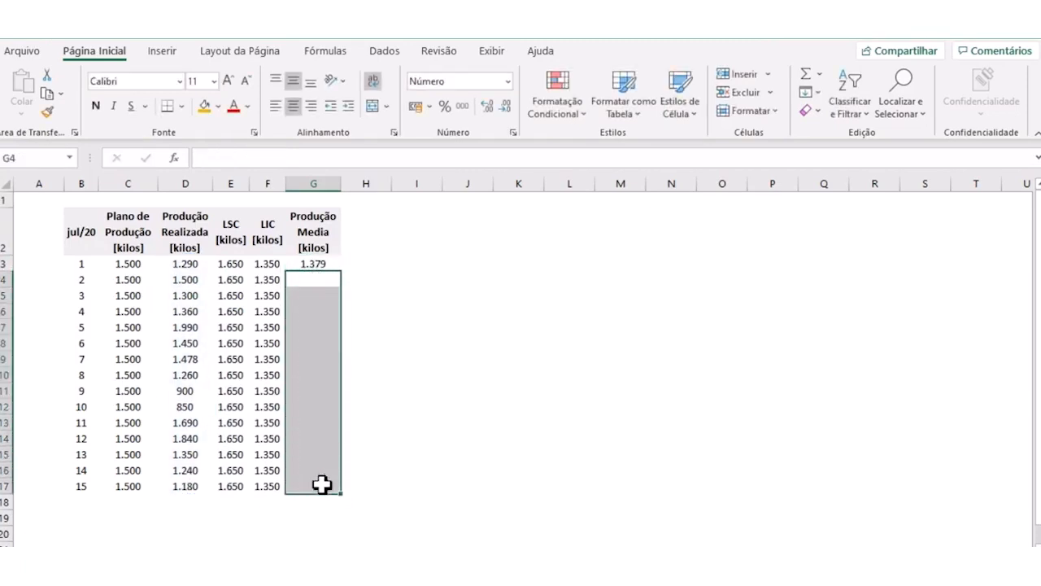
click(376, 398)
- Try to fill the average formula with relative references from G3 down to G17
click(309, 265)
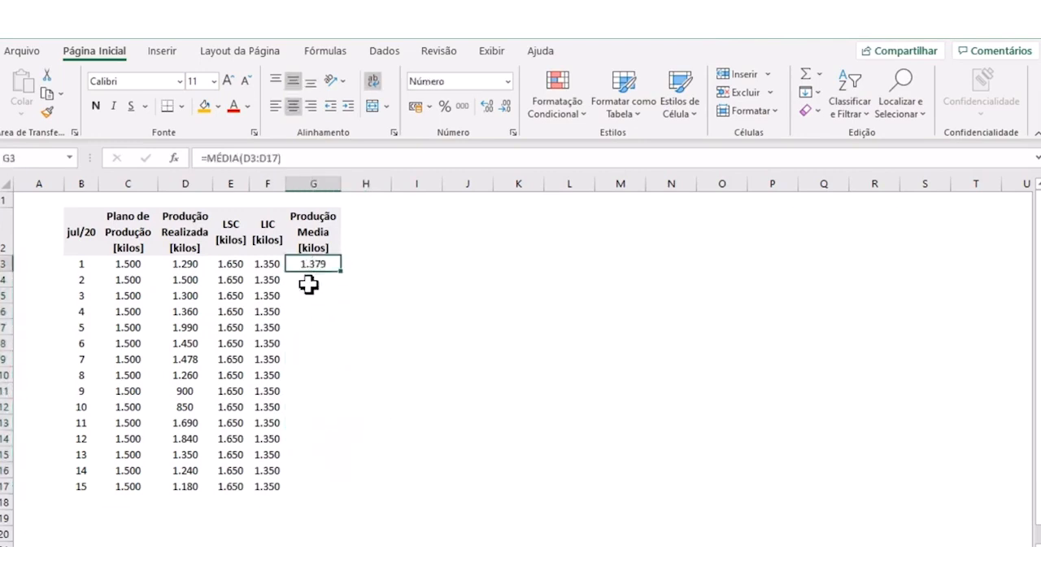
drag(347, 292, 340, 488)
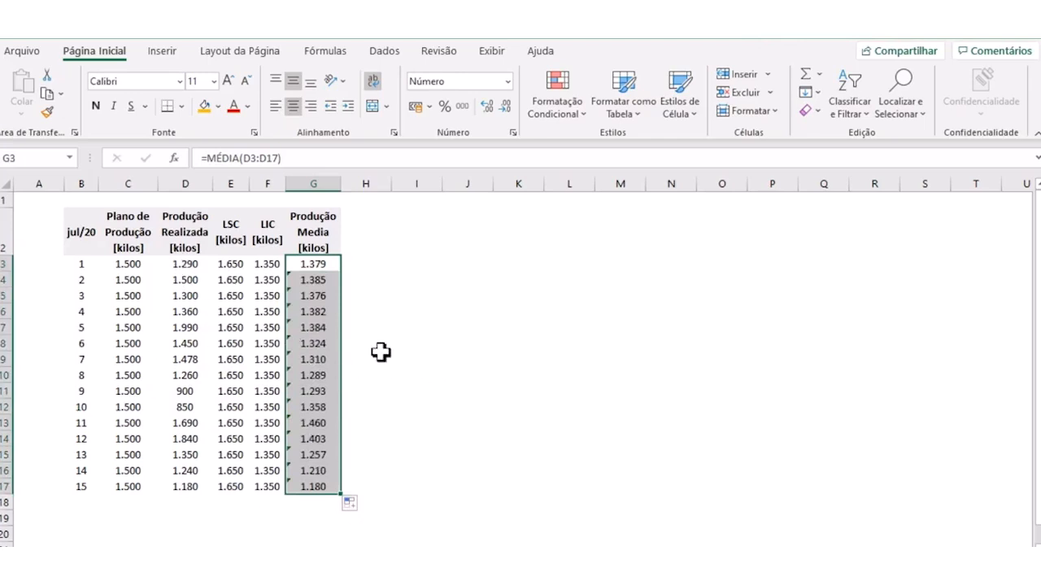
key(ctrl+z)
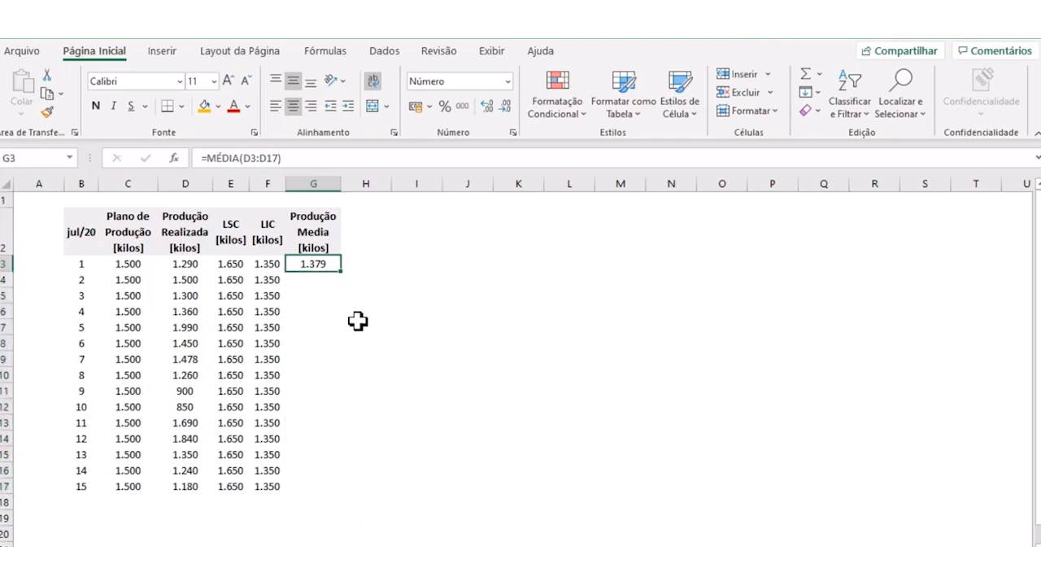
click(330, 325)
- Make the G3 average range absolute as $D$3:$D$17 and fill the formula down to G17
click(323, 265)
click(246, 159)
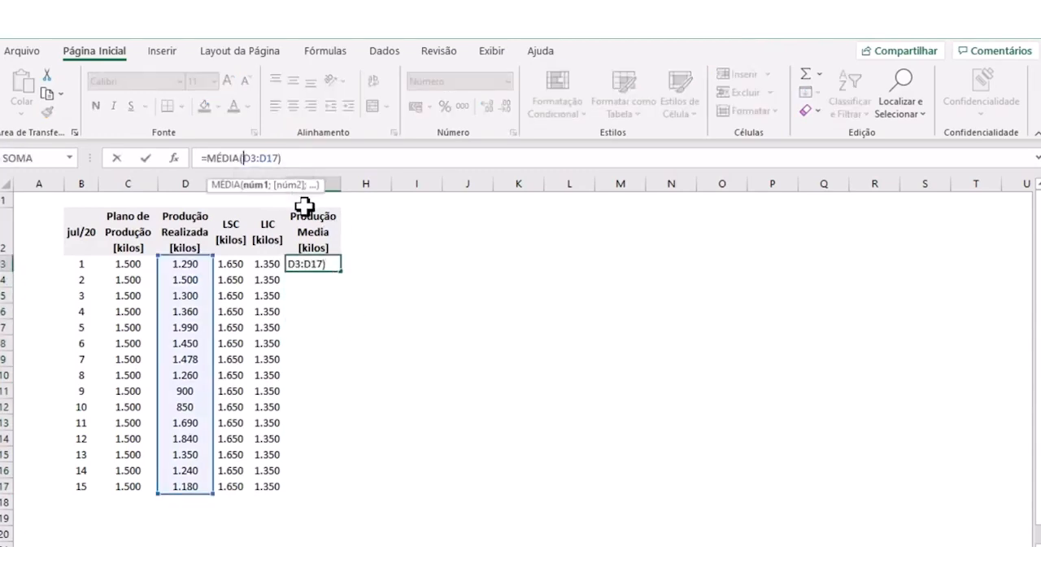
text($D$3:)
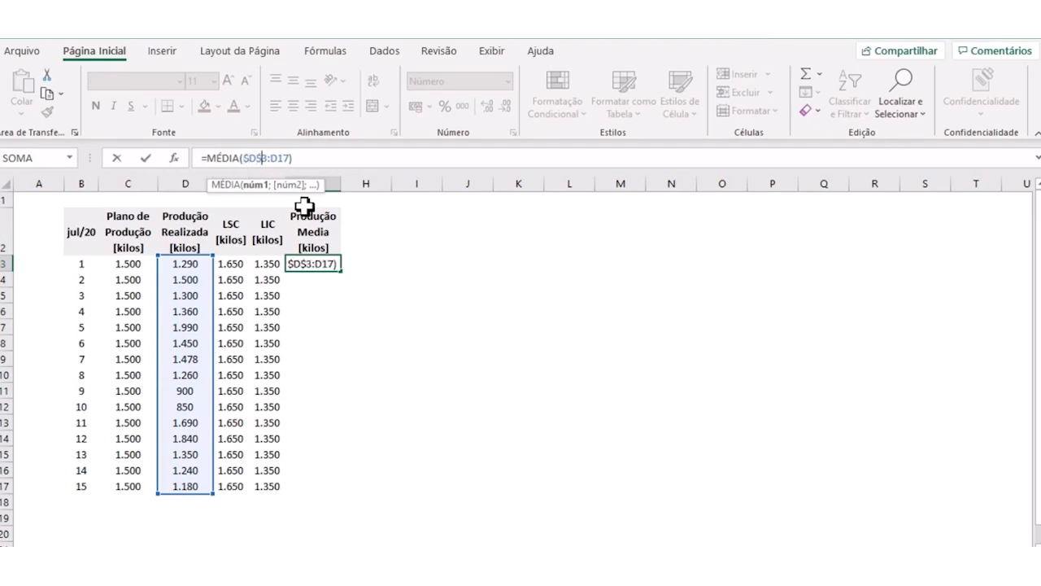
text($D$)
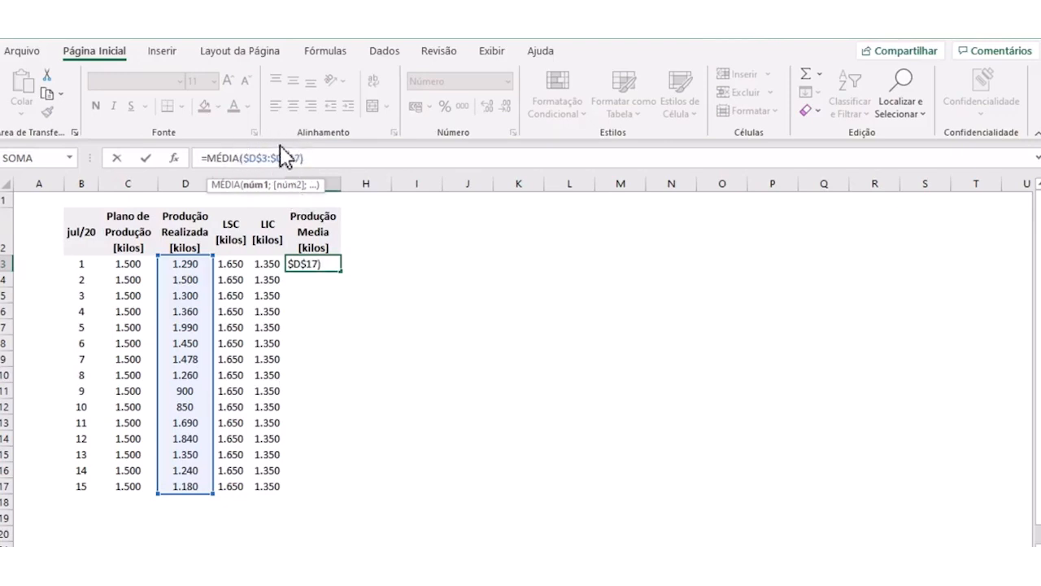
key(Return)
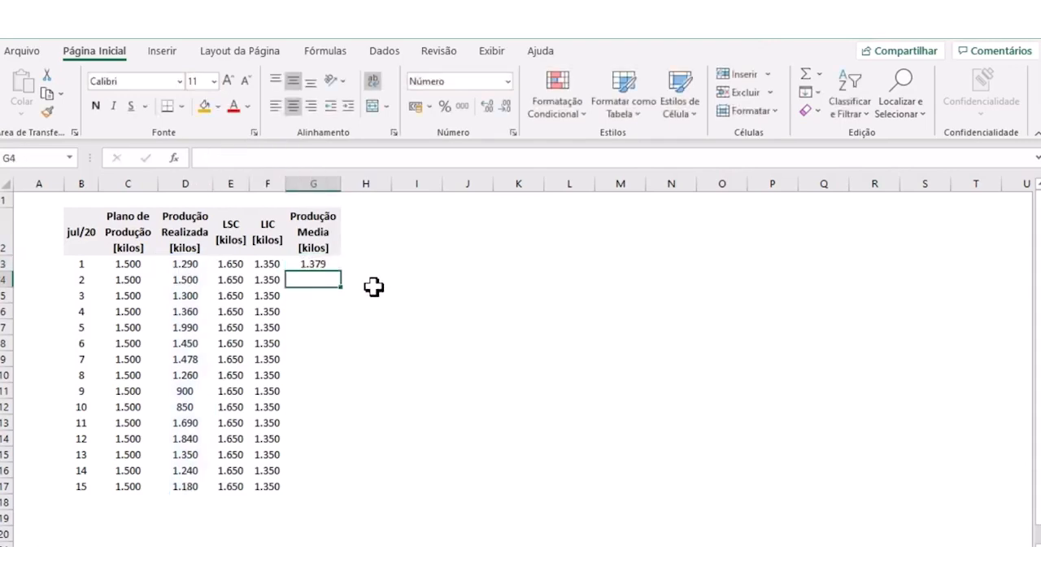
click(325, 265)
drag(342, 277, 333, 494)
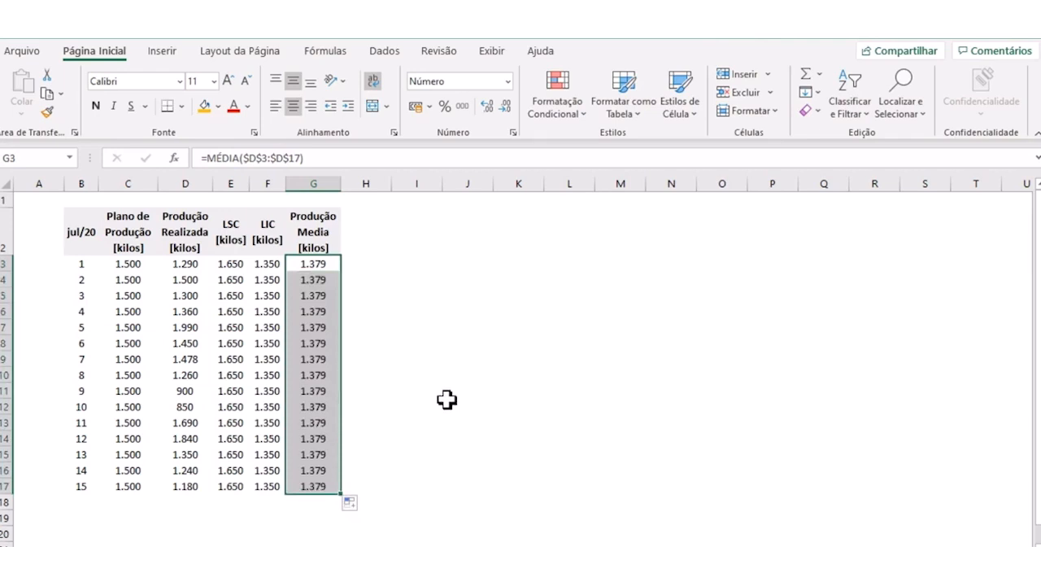
click(446, 400)
- Examine the table B2:G17, comparing the daily realized production in column D with the plan, LSC and LIC columns
drag(81, 225, 319, 483)
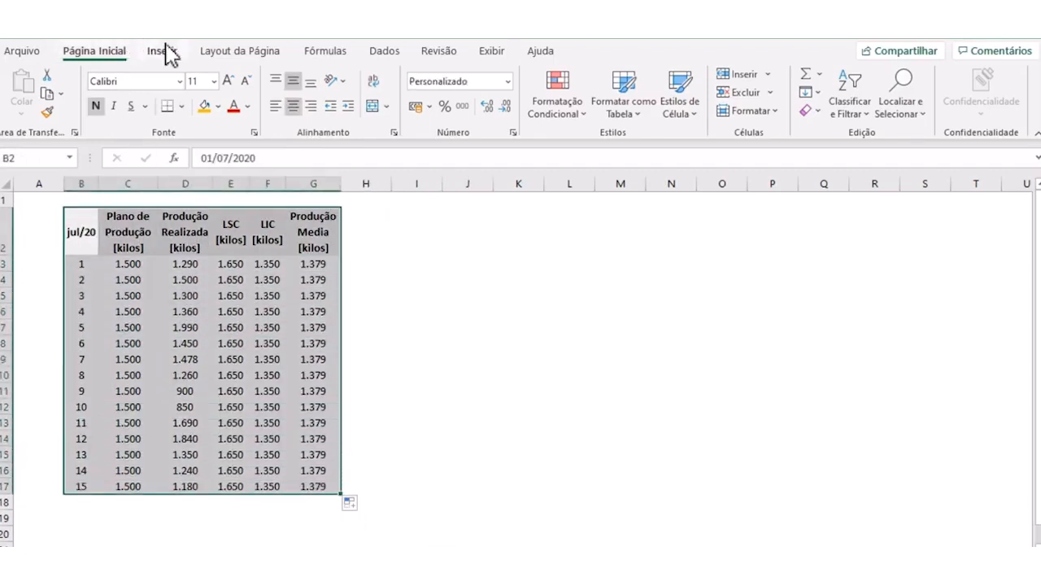
click(413, 361)
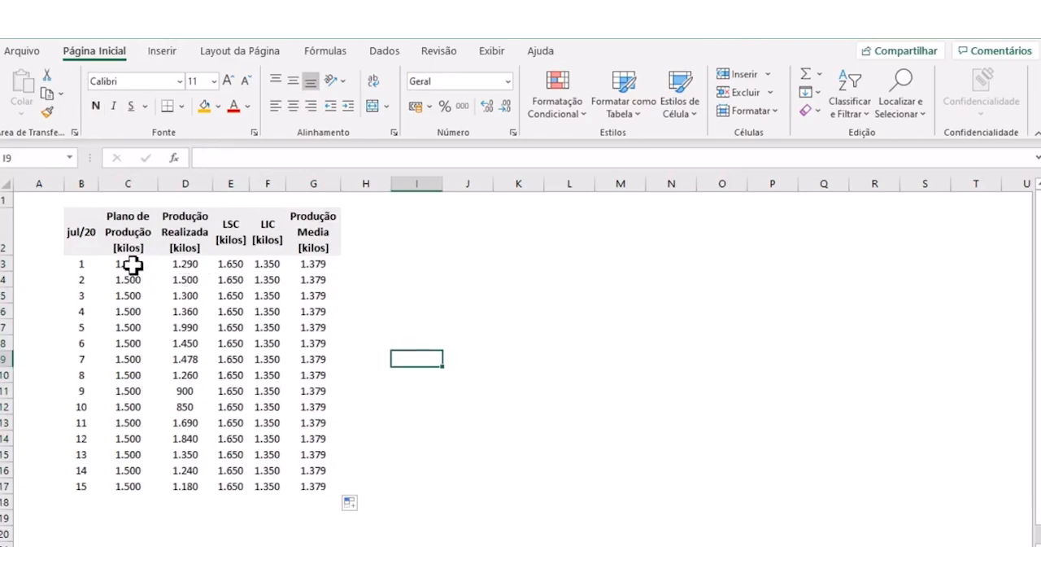
drag(130, 236, 130, 486)
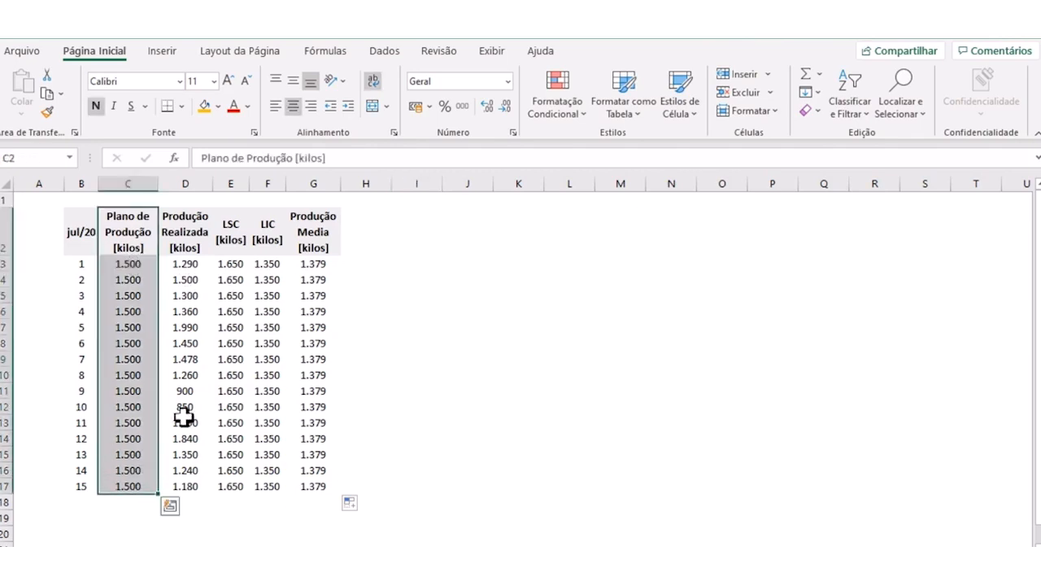
click(234, 225)
drag(234, 226, 263, 484)
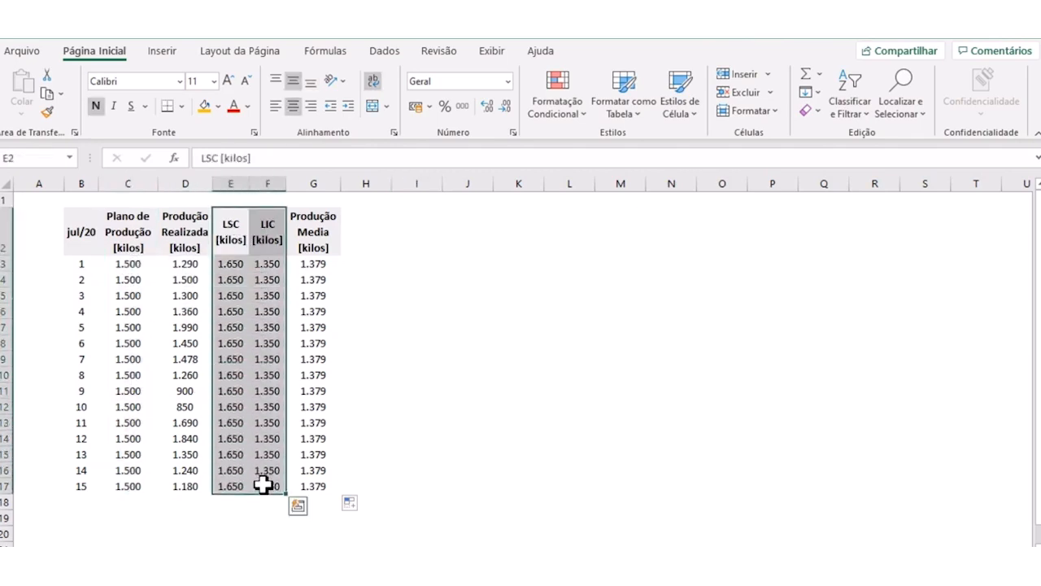
click(193, 264)
click(187, 282)
click(186, 296)
click(185, 311)
click(185, 327)
click(186, 344)
click(187, 360)
click(186, 421)
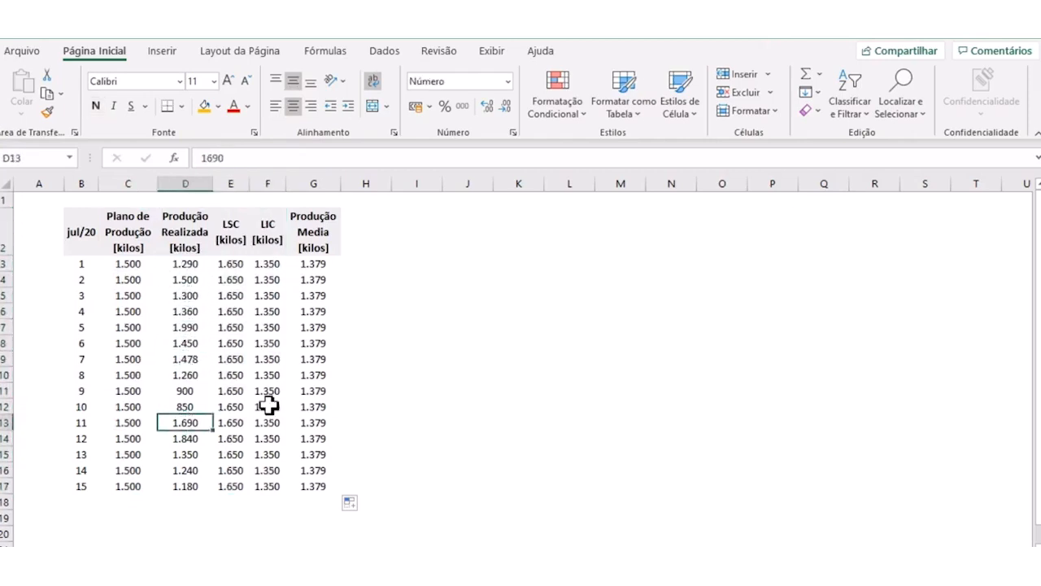
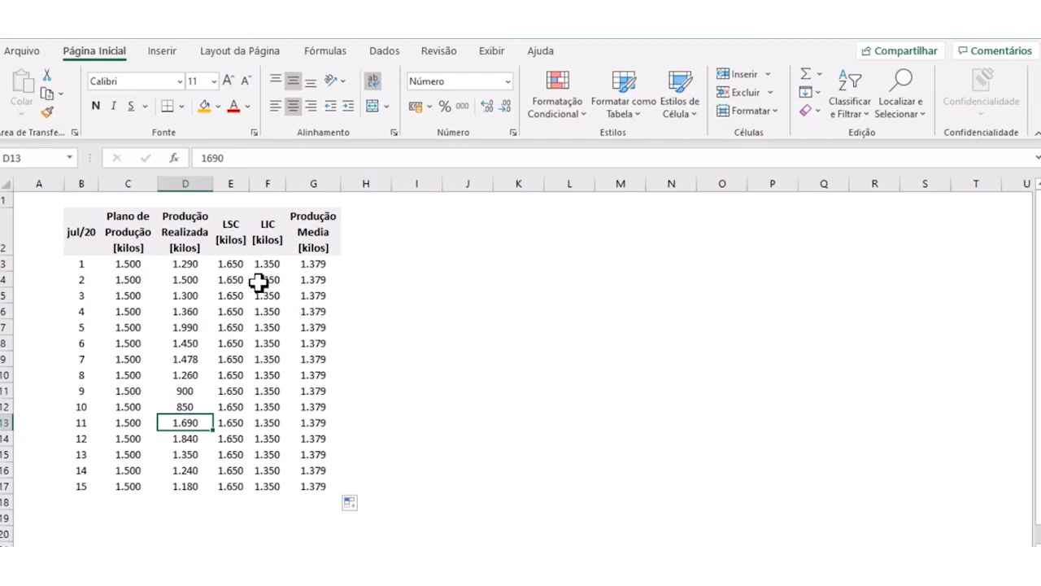
- Insert a 2D line chart from the range C2:G17, place it beside the table and enlarge it
drag(91, 232, 305, 485)
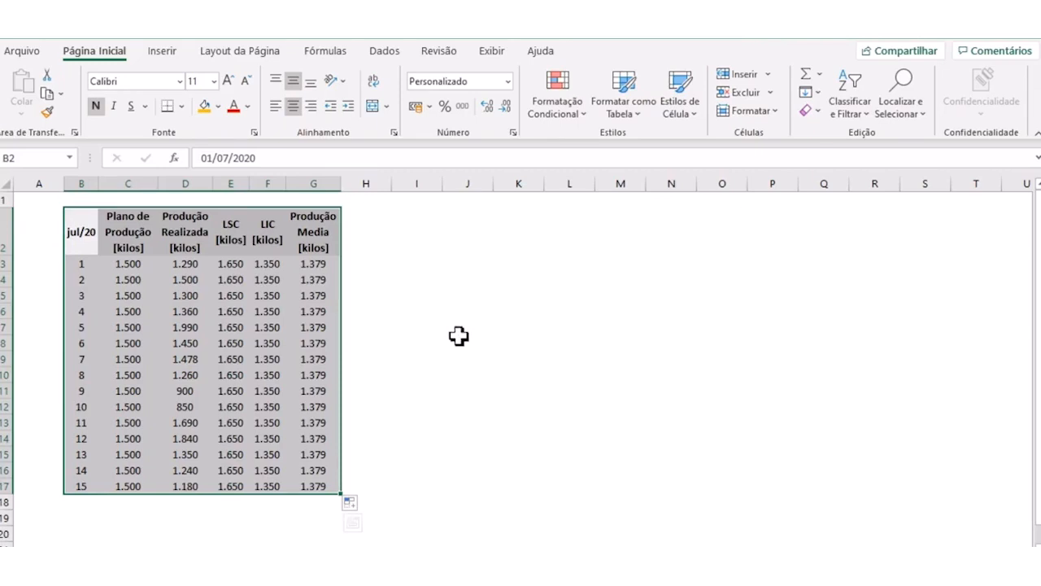
click(448, 329)
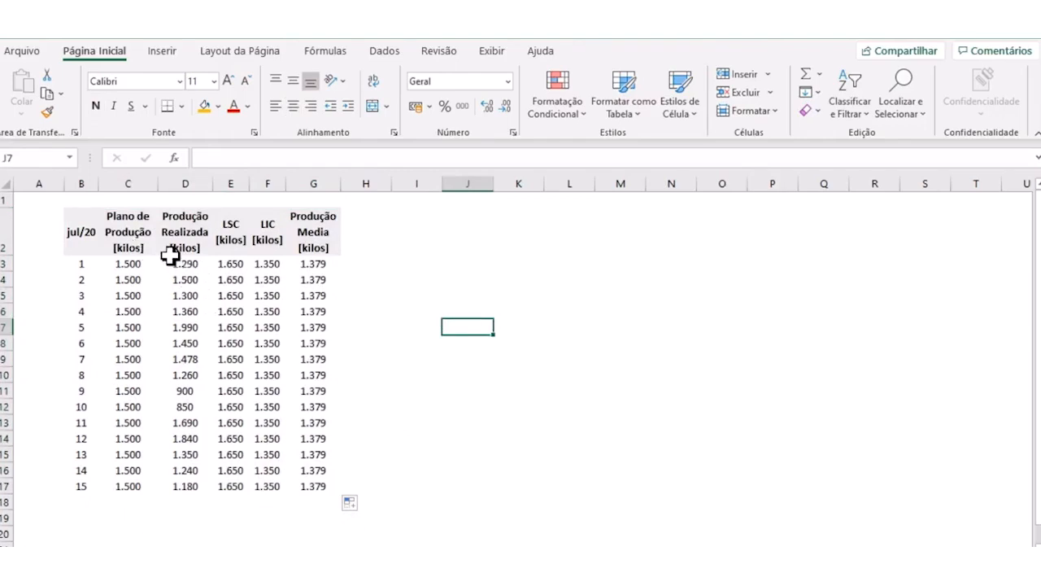
drag(128, 217, 314, 483)
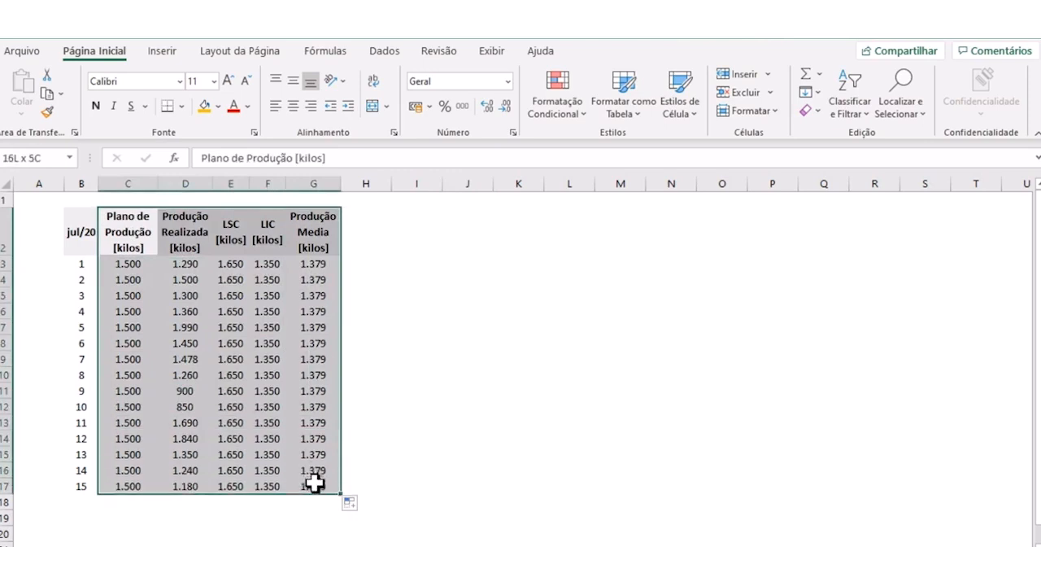
click(156, 54)
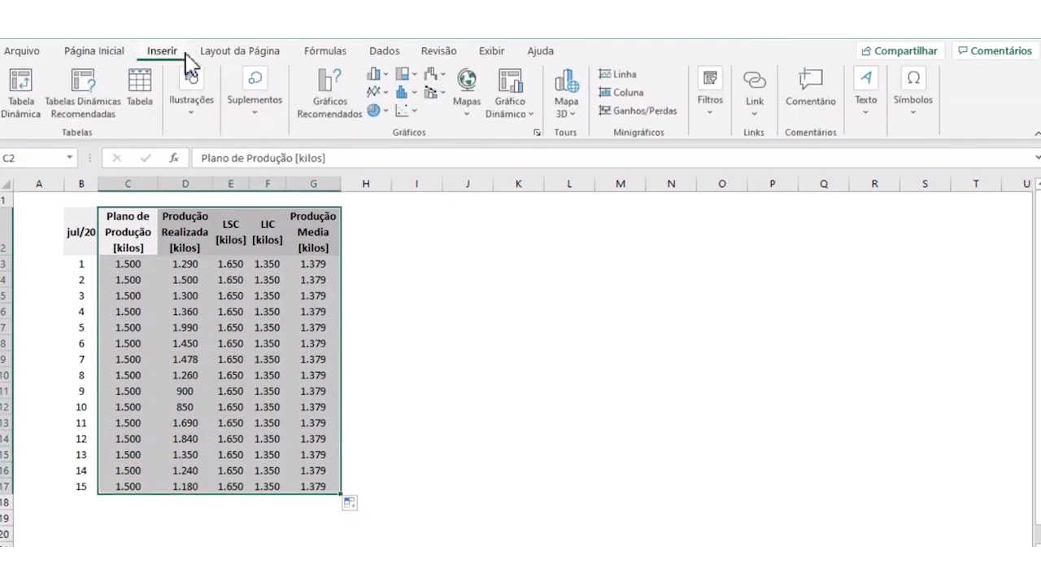
click(388, 93)
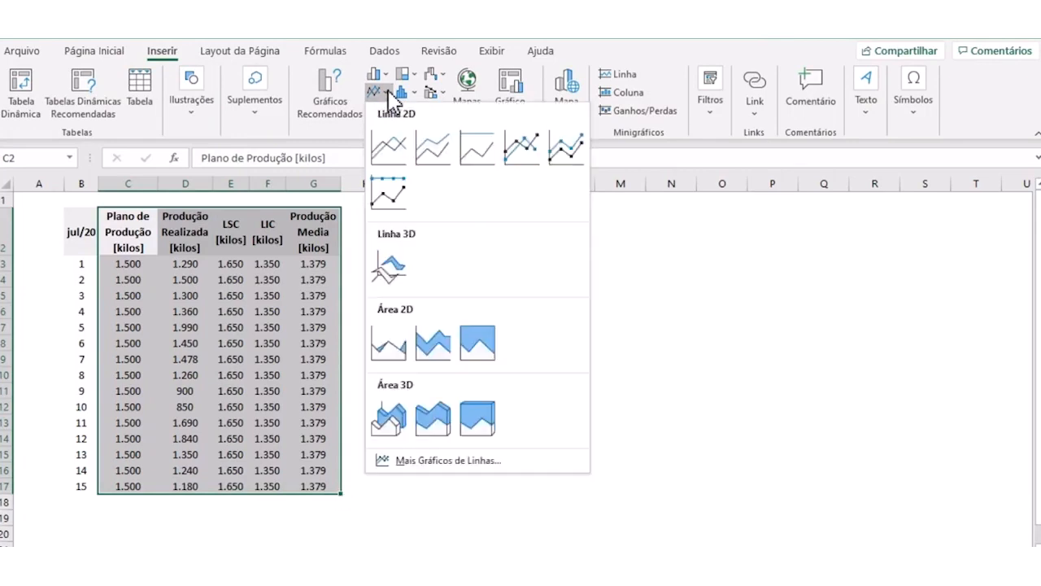
click(390, 153)
drag(450, 262, 504, 225)
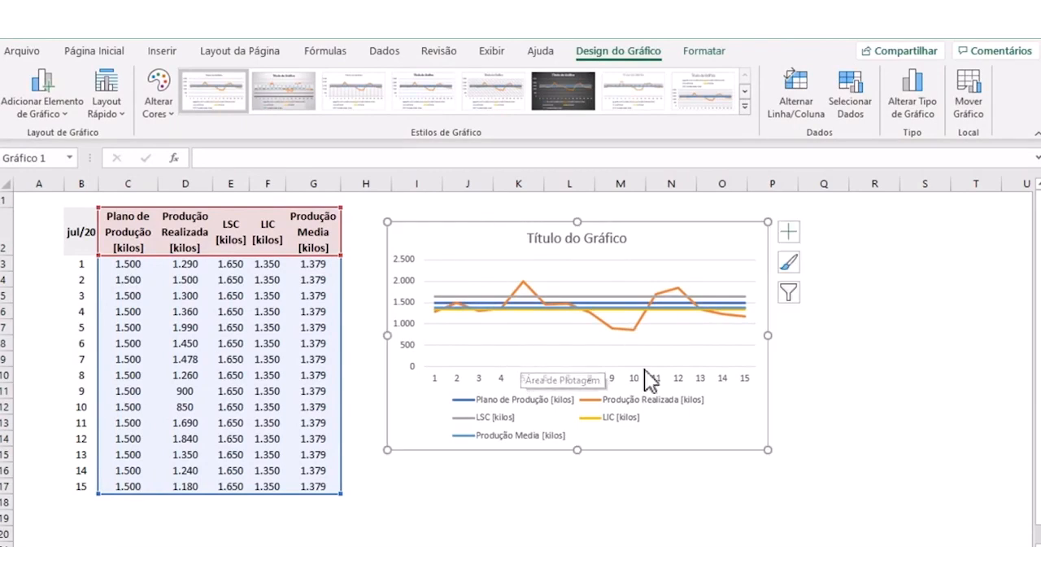
drag(767, 448, 813, 492)
- Delete the chart's horizontal gridlines, and move and widen the chart to span columns H to Q, starting at row 2
click(473, 293)
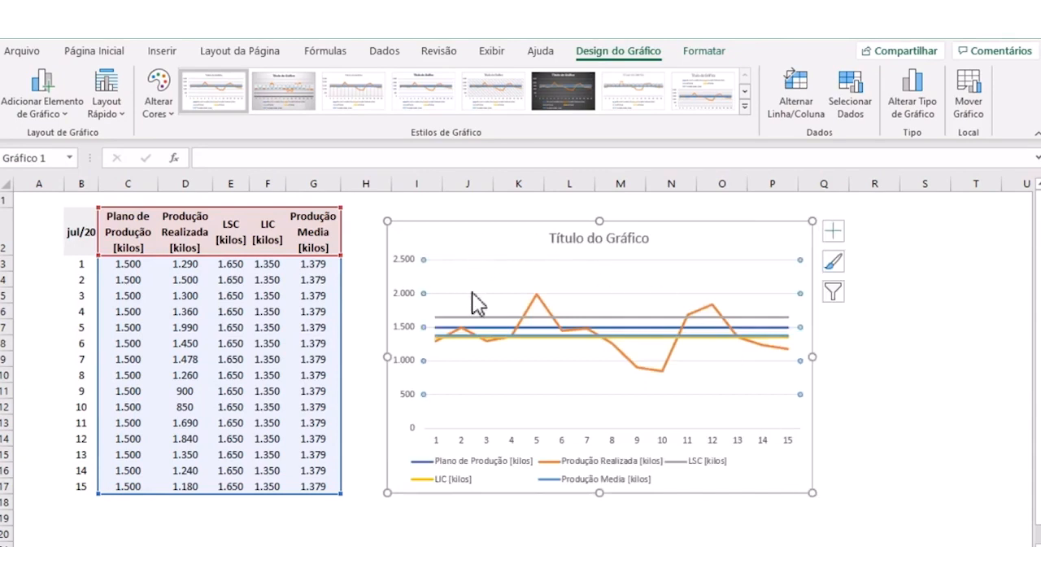
key(Delete)
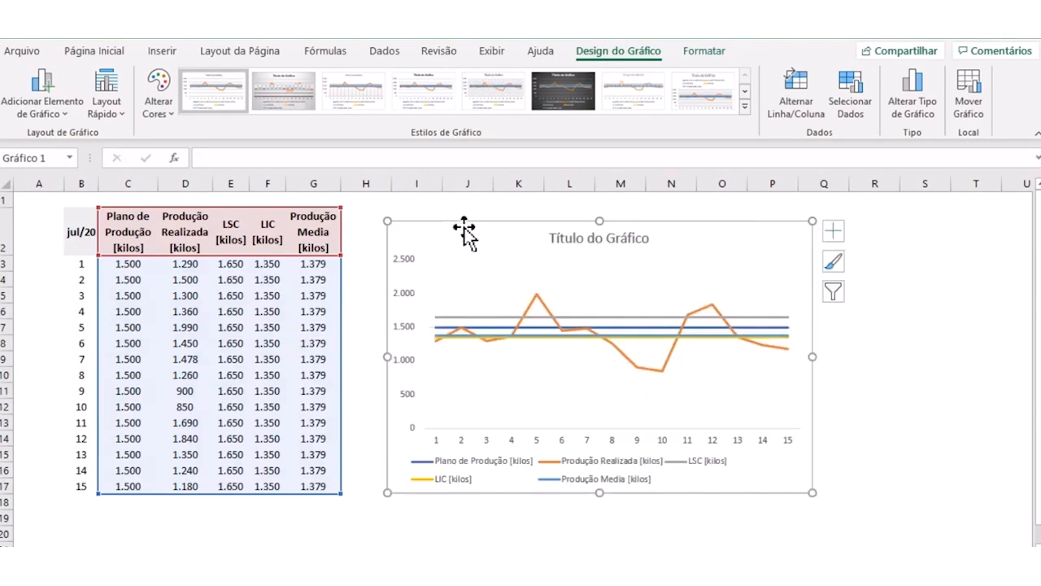
drag(476, 225, 446, 211)
drag(783, 341, 858, 344)
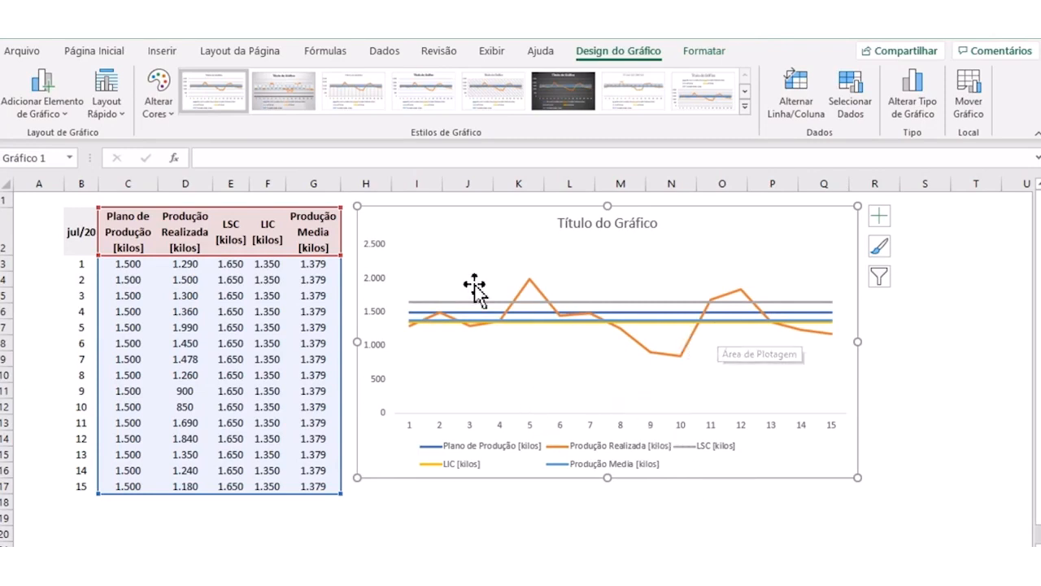
- Set the chart's vertical axis limits to a minimum of 1000 and a maximum of 2000
click(378, 287)
right_click(379, 288)
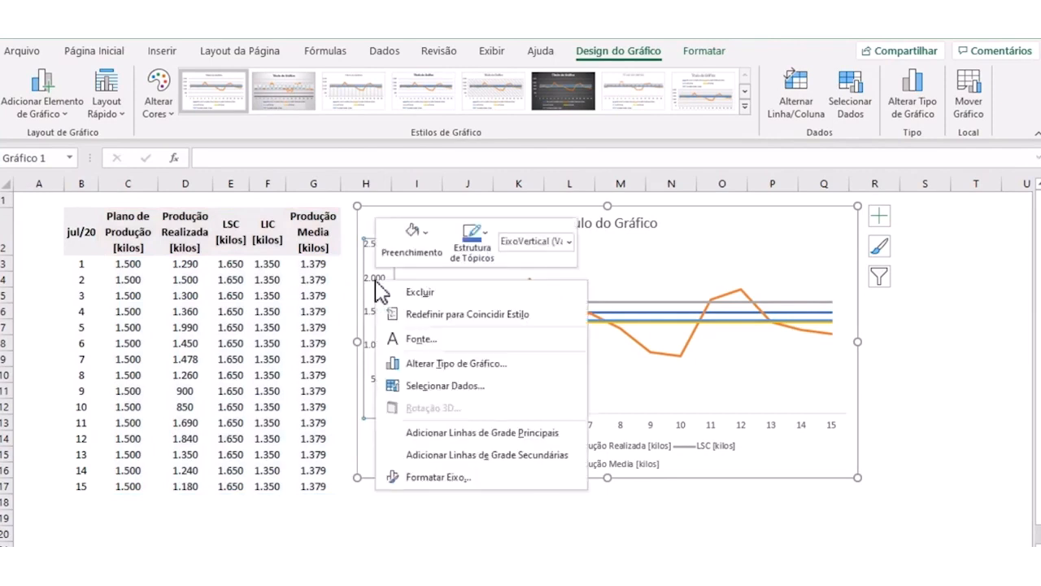
click(442, 477)
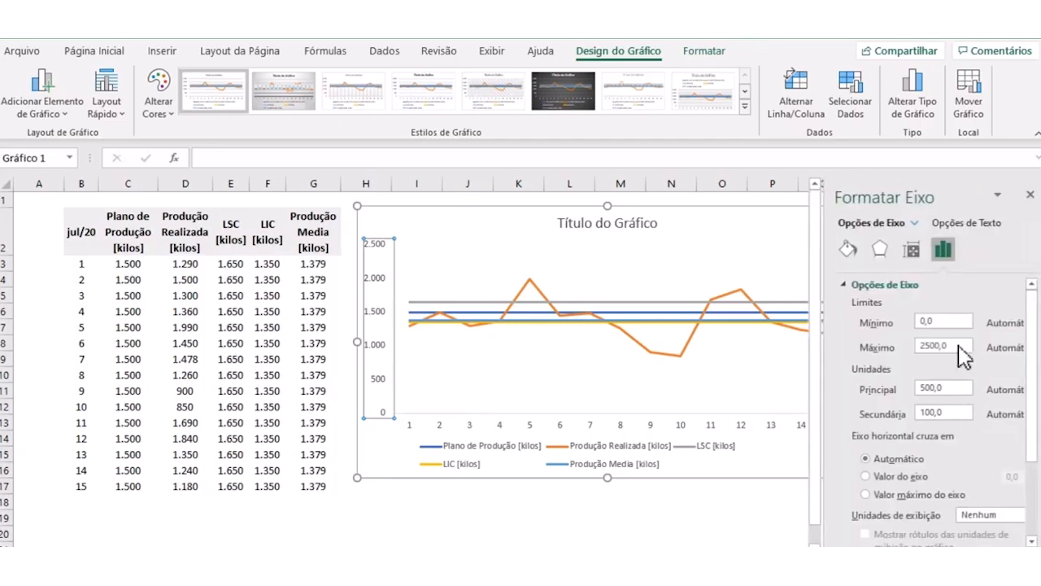
click(953, 322)
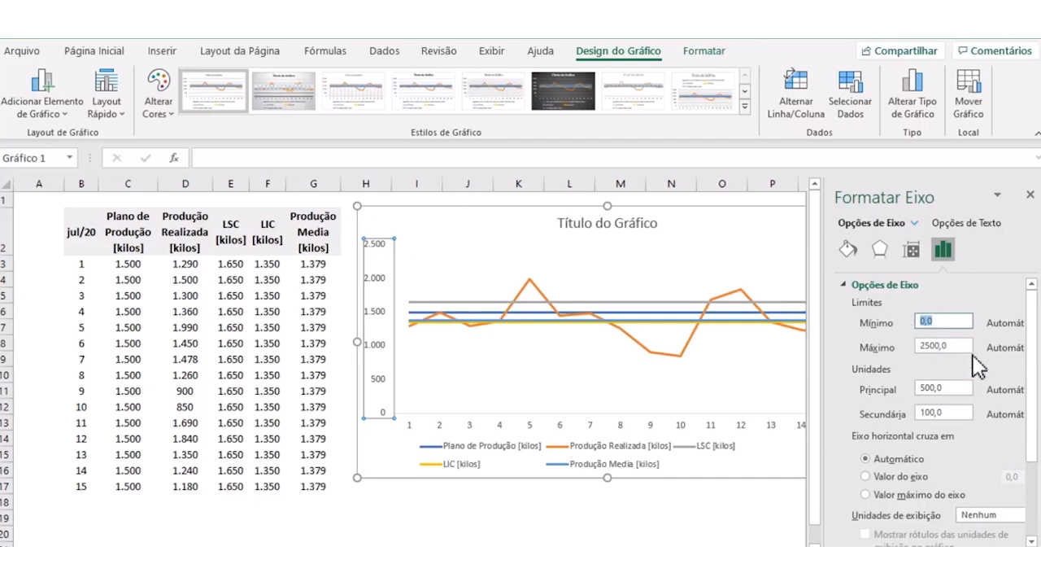
text(1000)
click(956, 346)
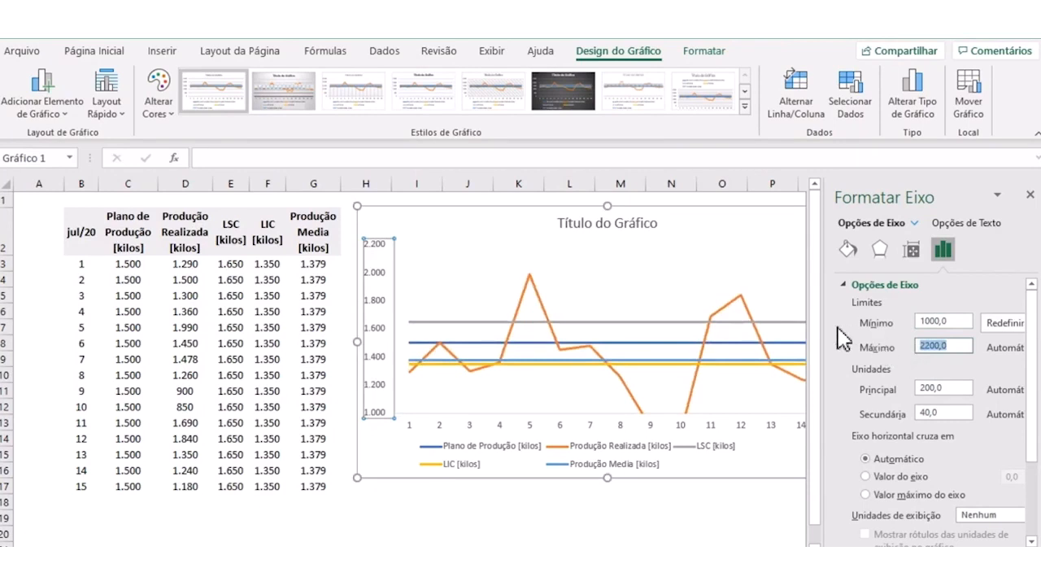
text(2000)
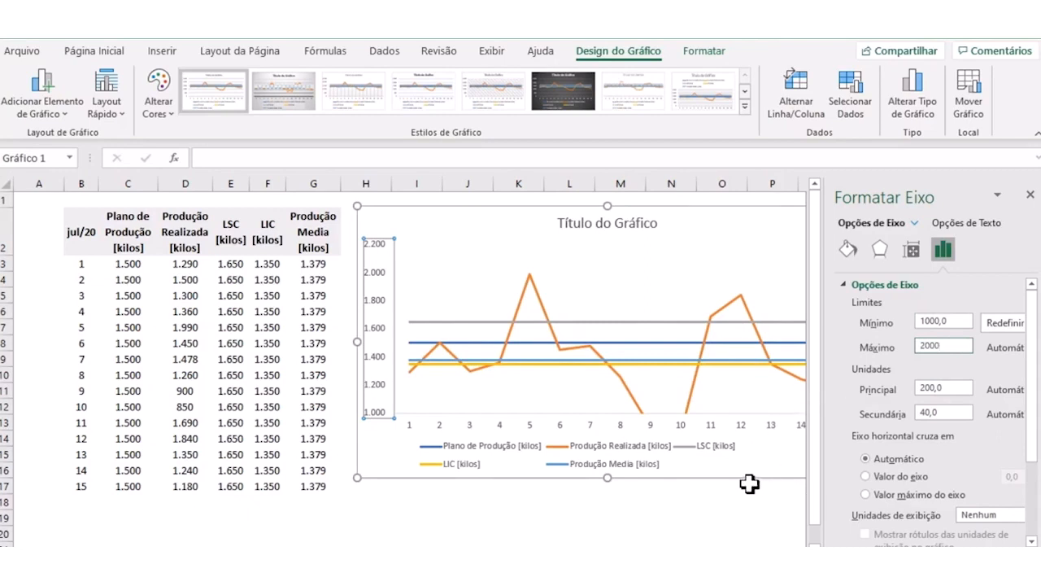
key(Return)
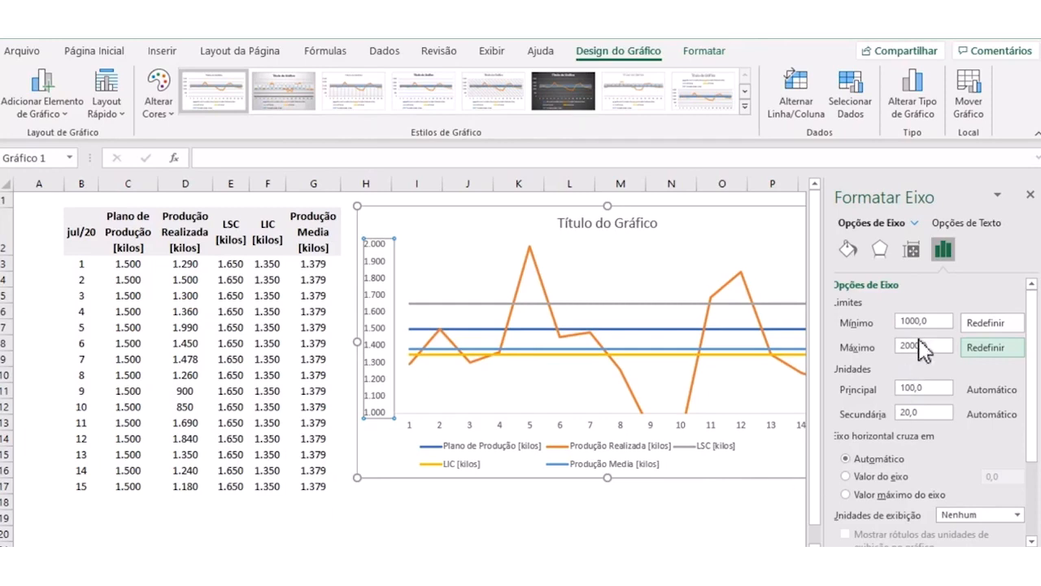
- Lower the vertical axis minimum to 800 and close the axis formatting options
double_click(904, 323)
text(800)
click(721, 517)
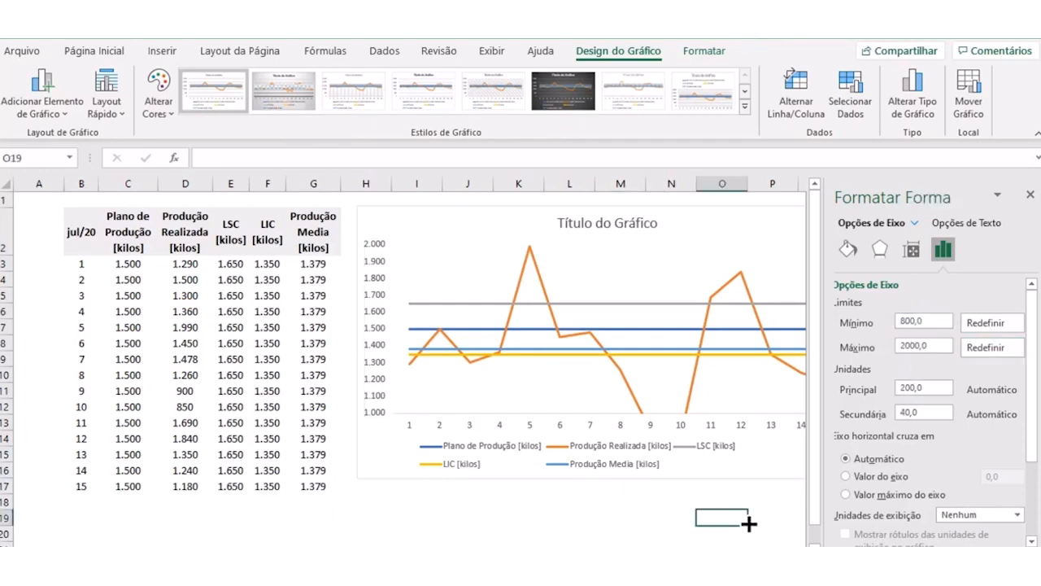
click(1030, 195)
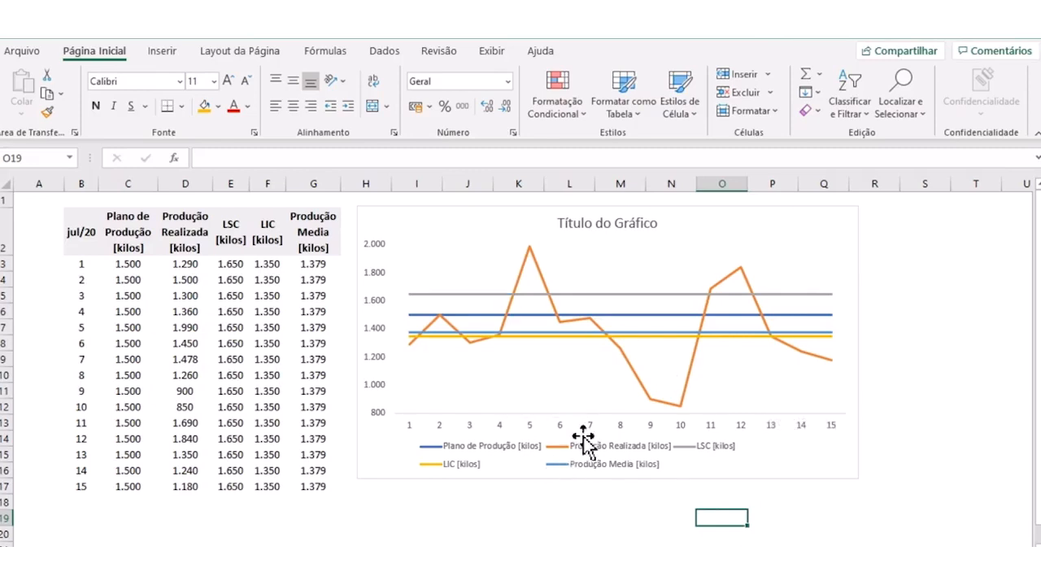
- Examine the planned and actual production lines against the control limits, temporarily circling the day 5 peak and the dip around days 8 to 11
click(433, 445)
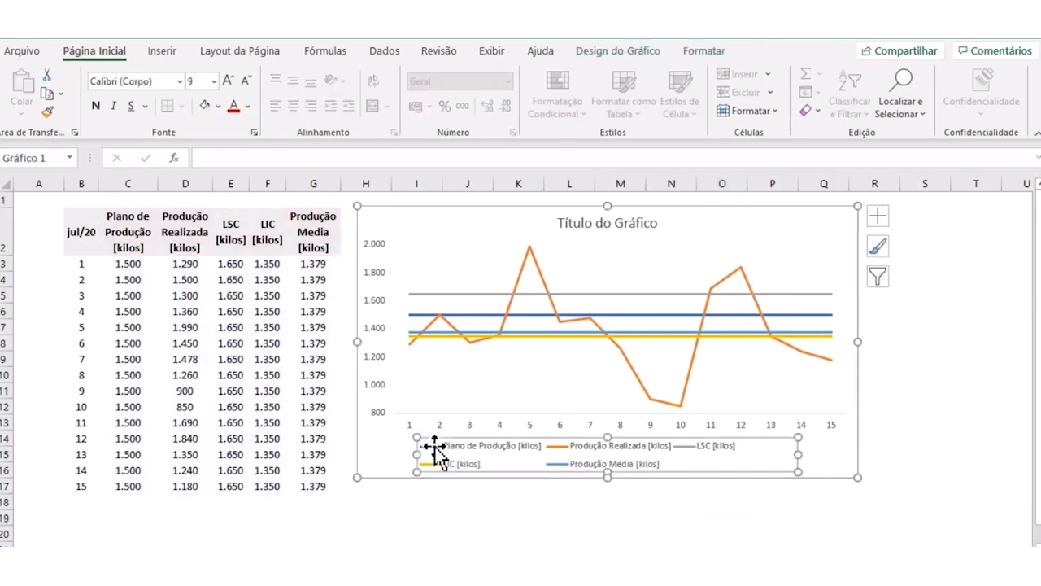
click(486, 317)
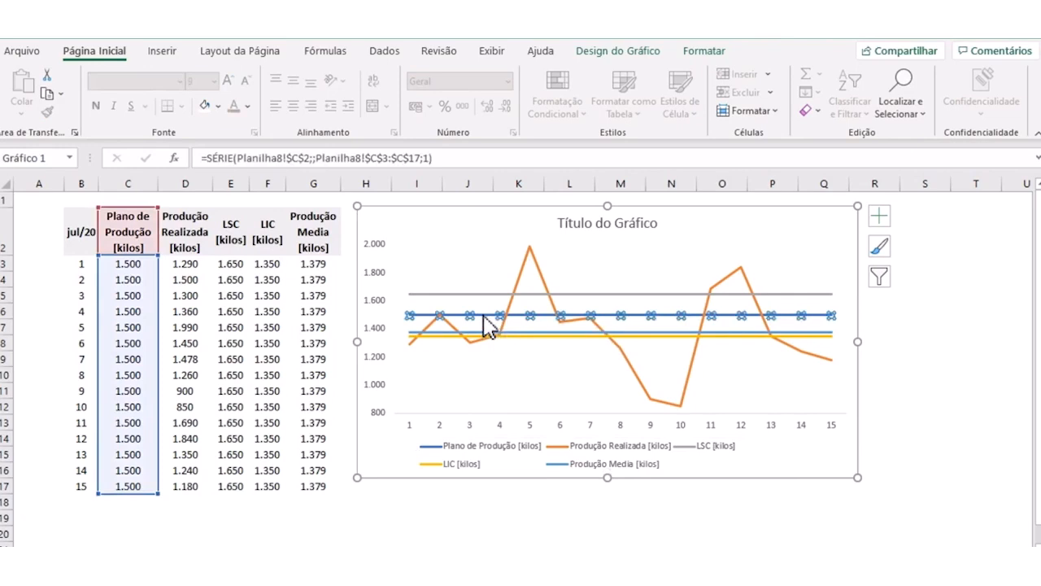
click(542, 283)
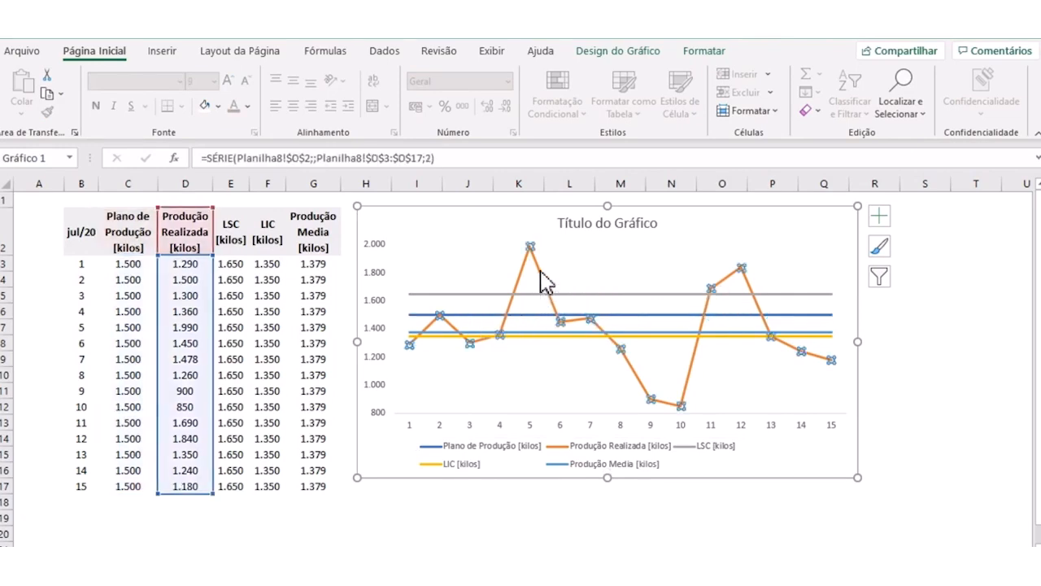
click(620, 268)
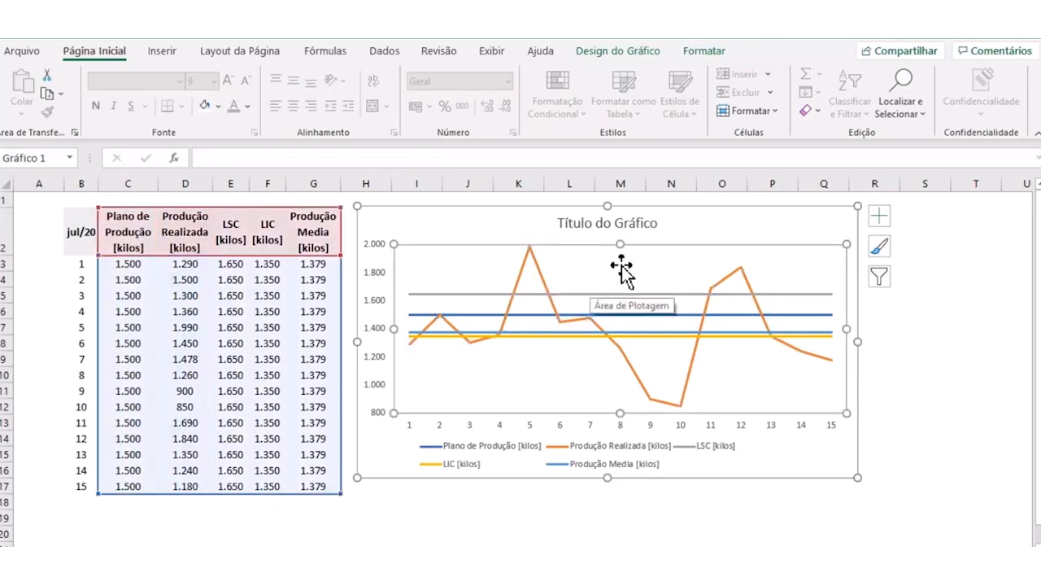
click(909, 345)
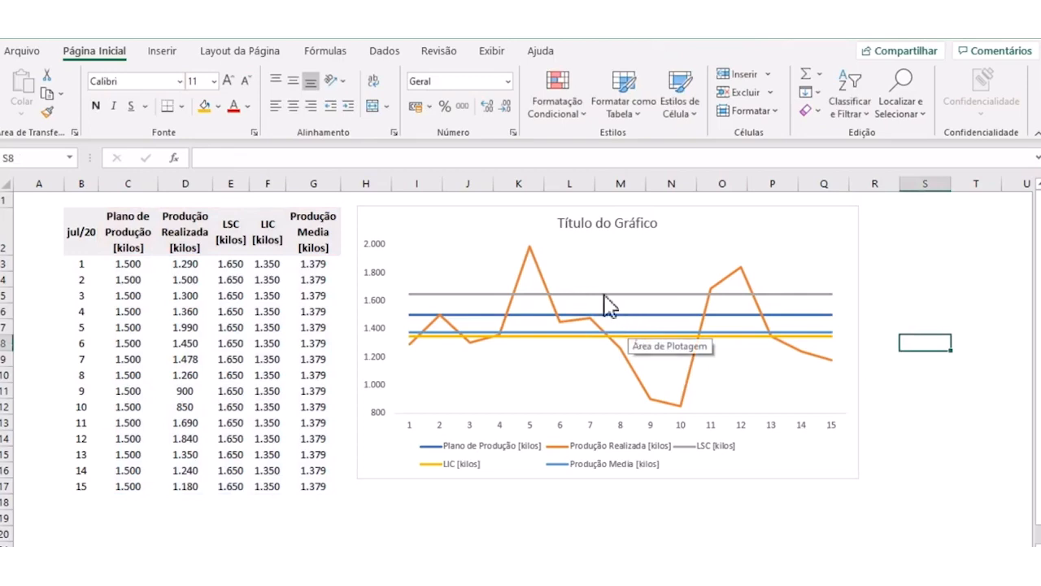
mouse_move(546, 245)
mouse_down()
mouse_move(512, 243)
mouse_move(507, 297)
mouse_move(559, 292)
mouse_up()
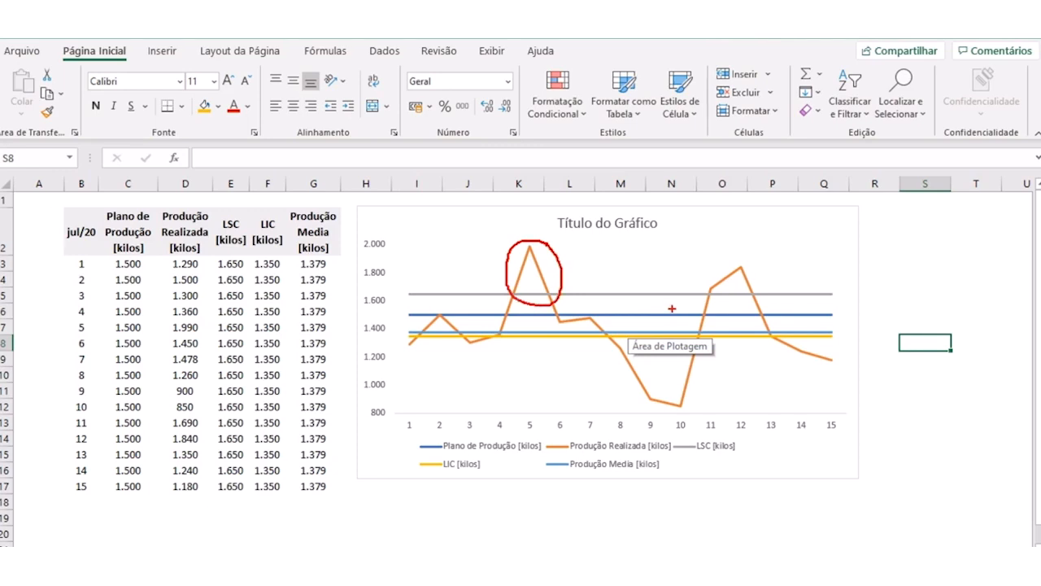
mouse_move(718, 338)
mouse_down()
mouse_move(726, 354)
mouse_move(651, 321)
mouse_move(597, 382)
mouse_move(686, 419)
mouse_move(732, 369)
mouse_move(728, 348)
mouse_up()
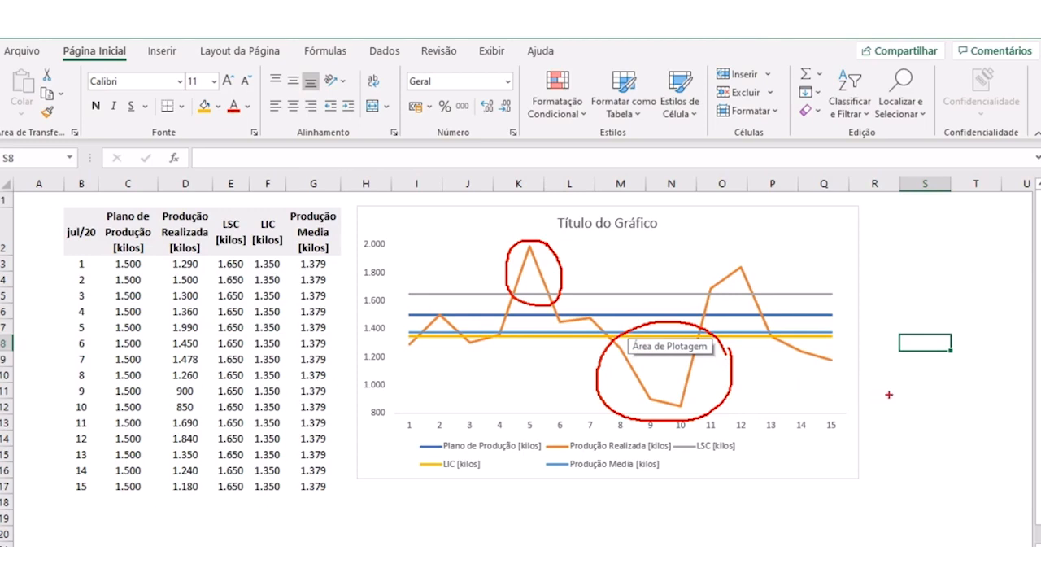
key(Escape)
mouse_move(612, 323)
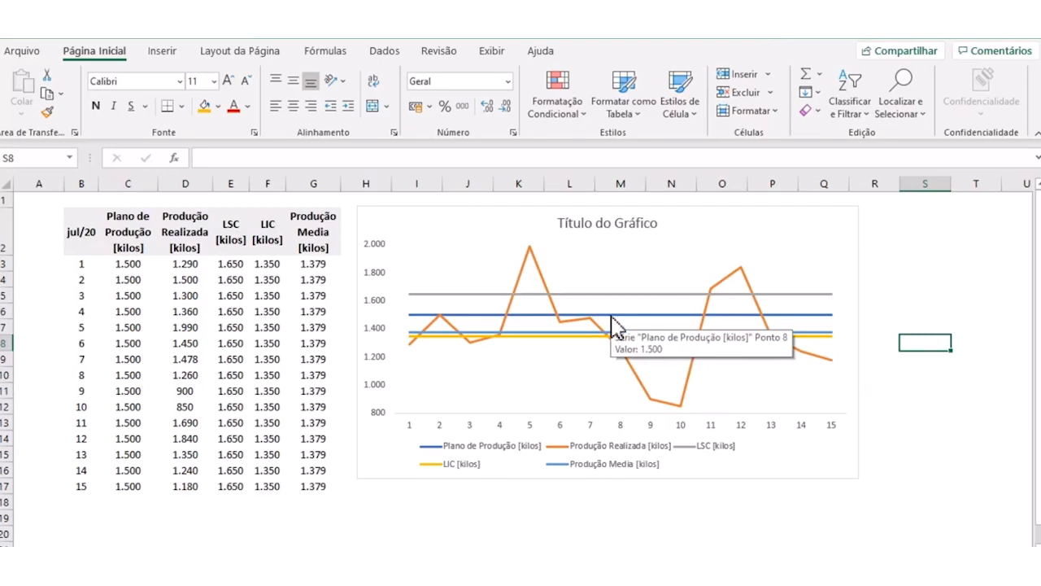
click(579, 222)
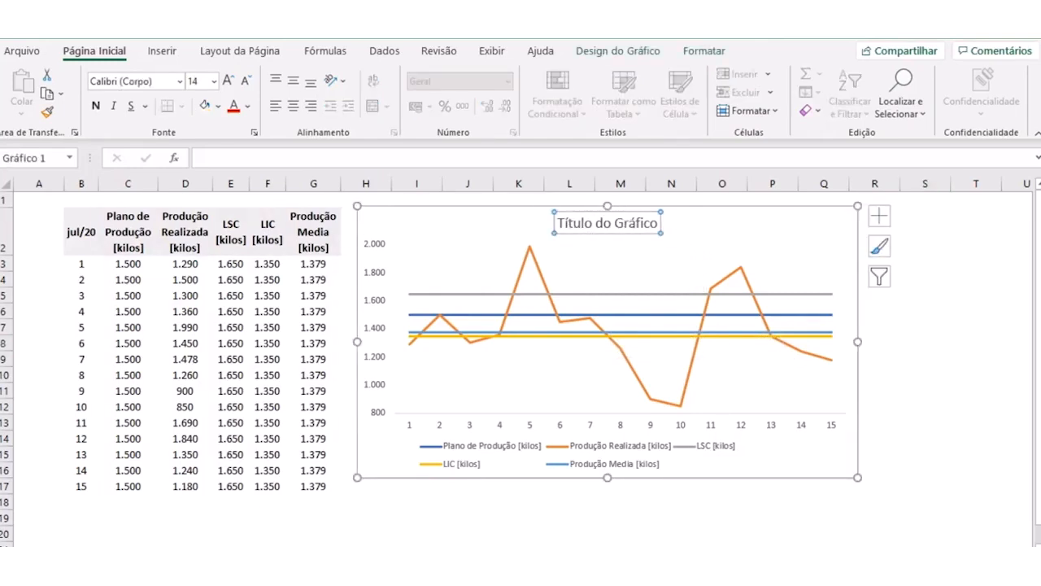
key(Escape)
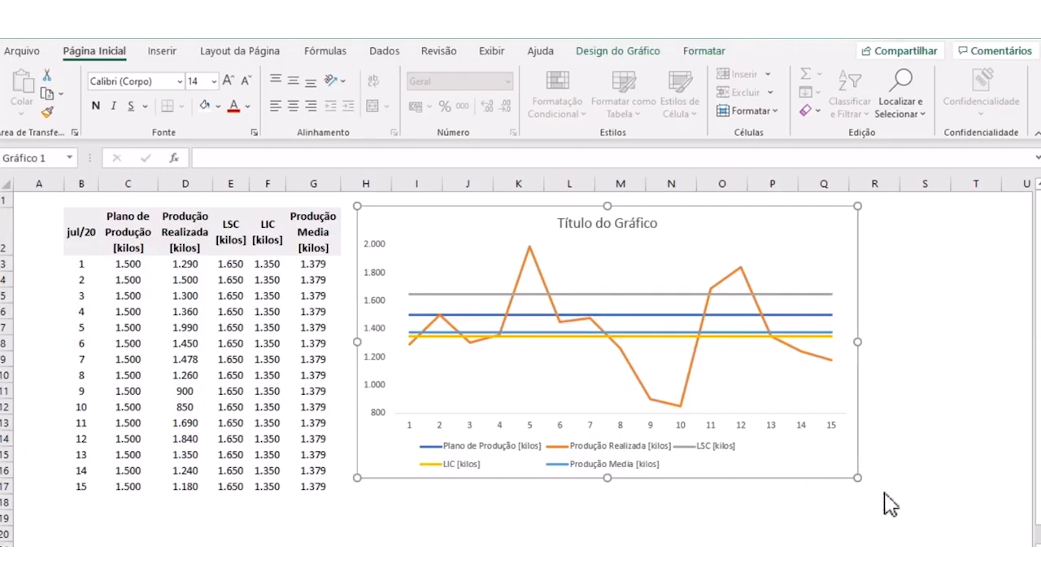
click(909, 437)
click(915, 486)
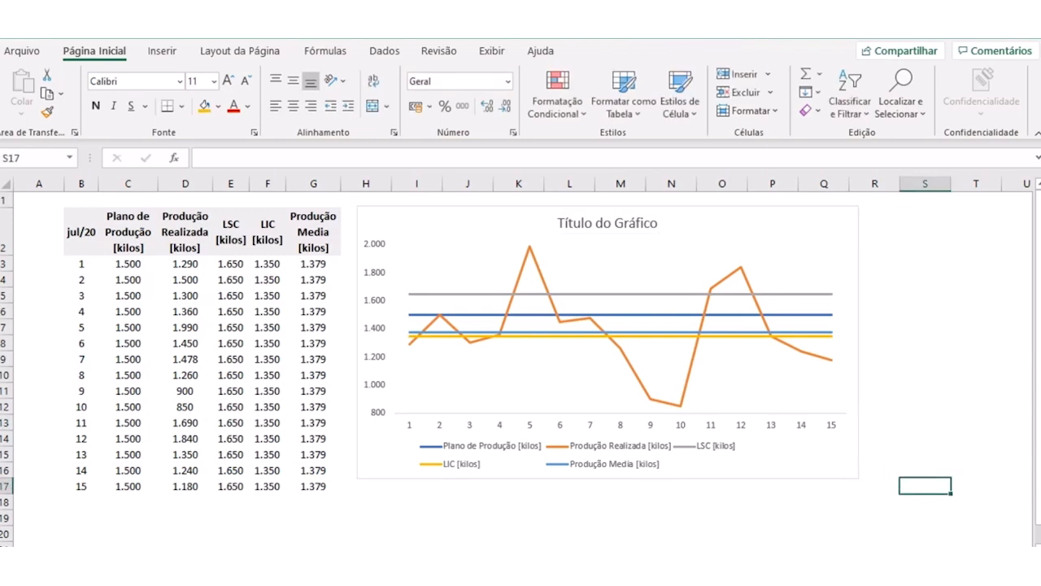
click(509, 517)
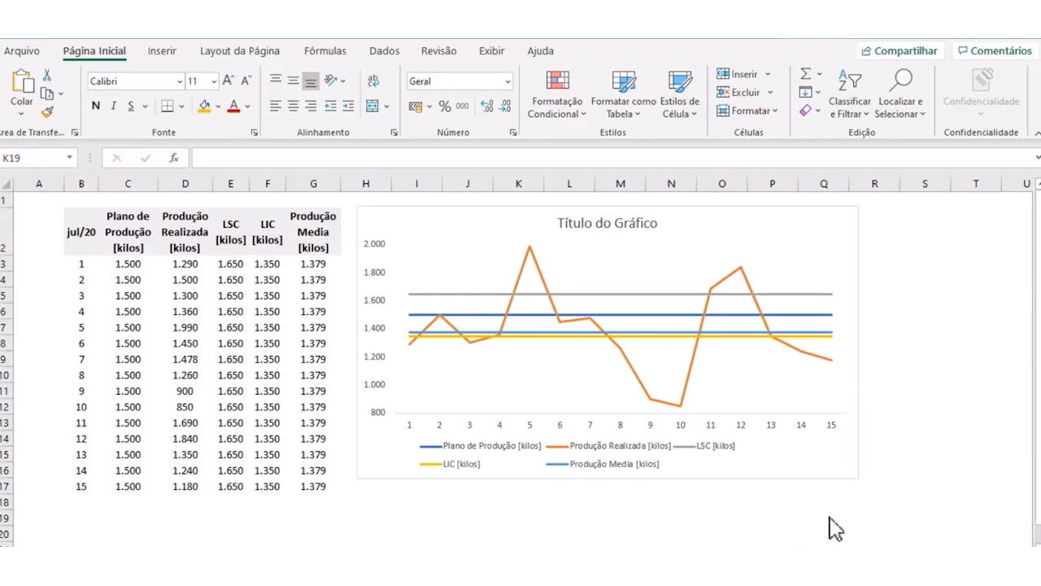
- Switch to a blank worksheet and hide its gridlines
click(518, 517)
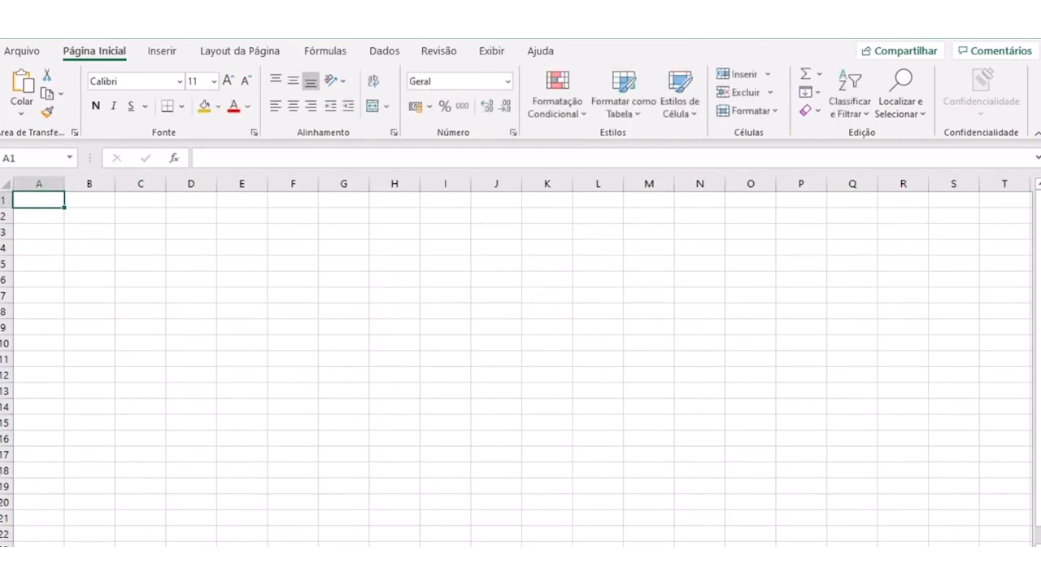
click(494, 377)
click(354, 277)
click(491, 49)
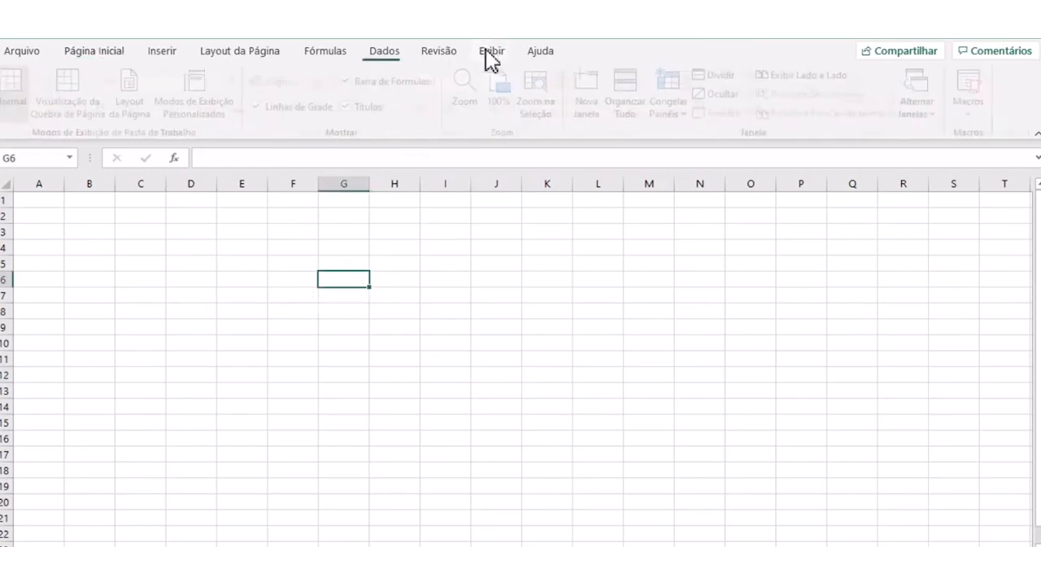
click(264, 107)
click(249, 326)
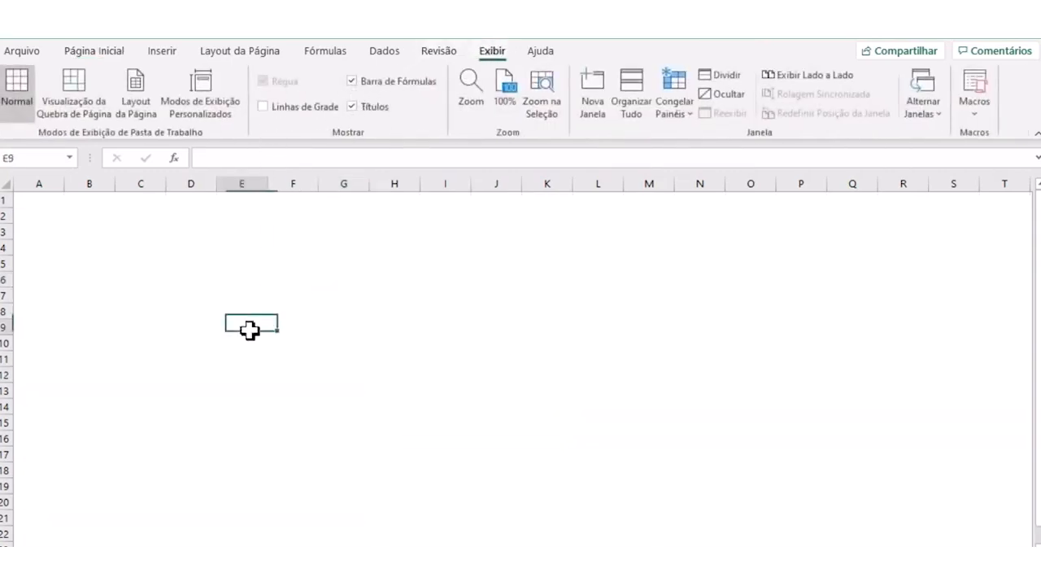
click(107, 279)
click(86, 231)
click(354, 282)
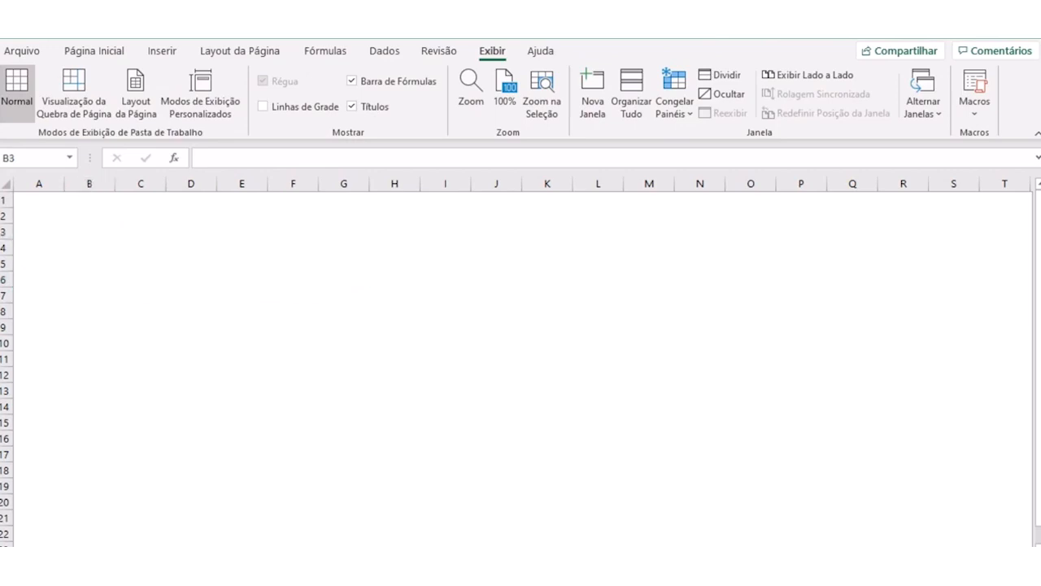
click(204, 362)
click(141, 248)
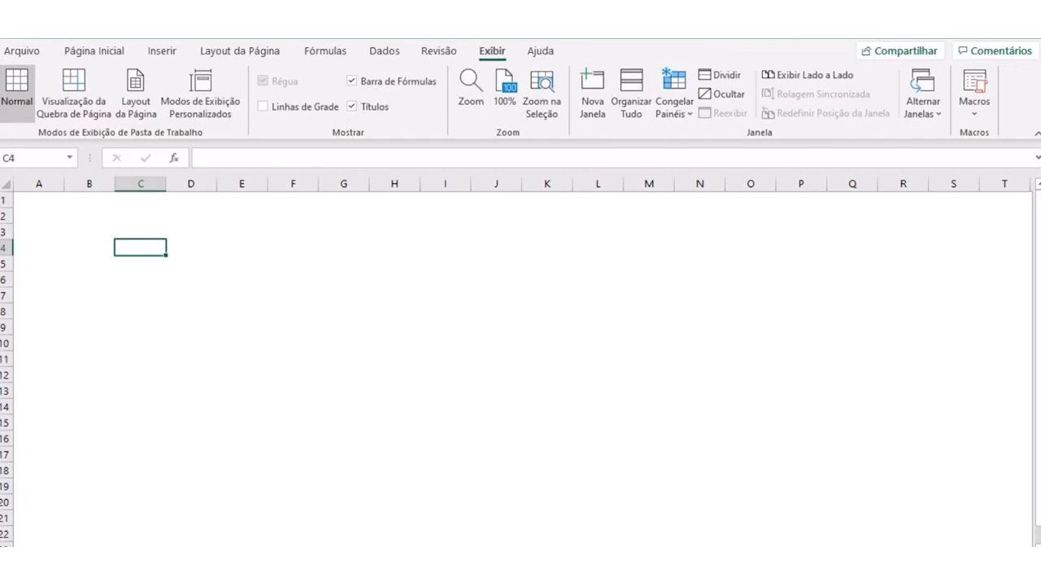
click(213, 316)
click(126, 231)
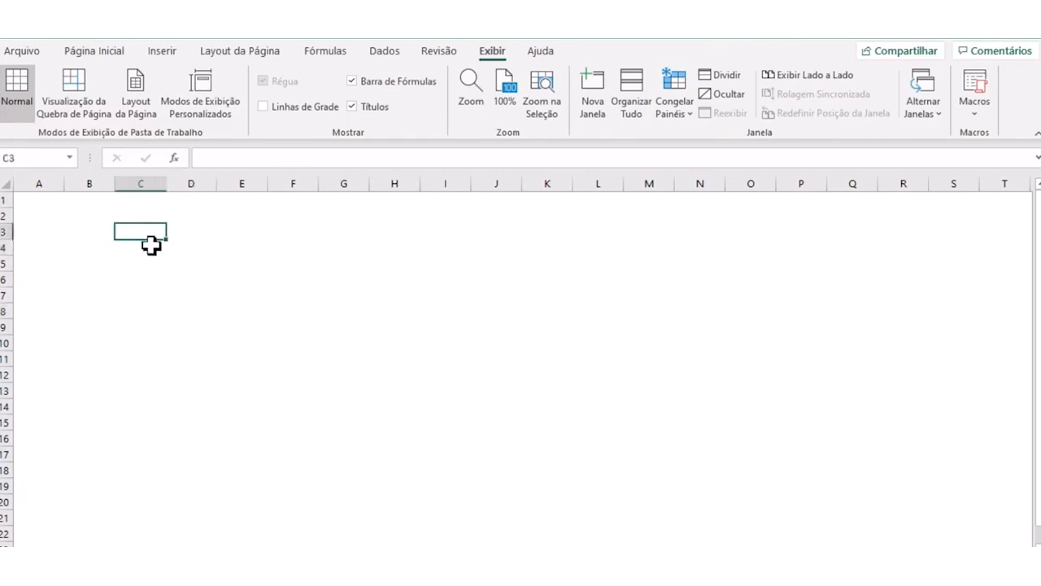
- Enter the header Motivo in cell C3 and narrow column C to fit it more closely
text(Motivo)
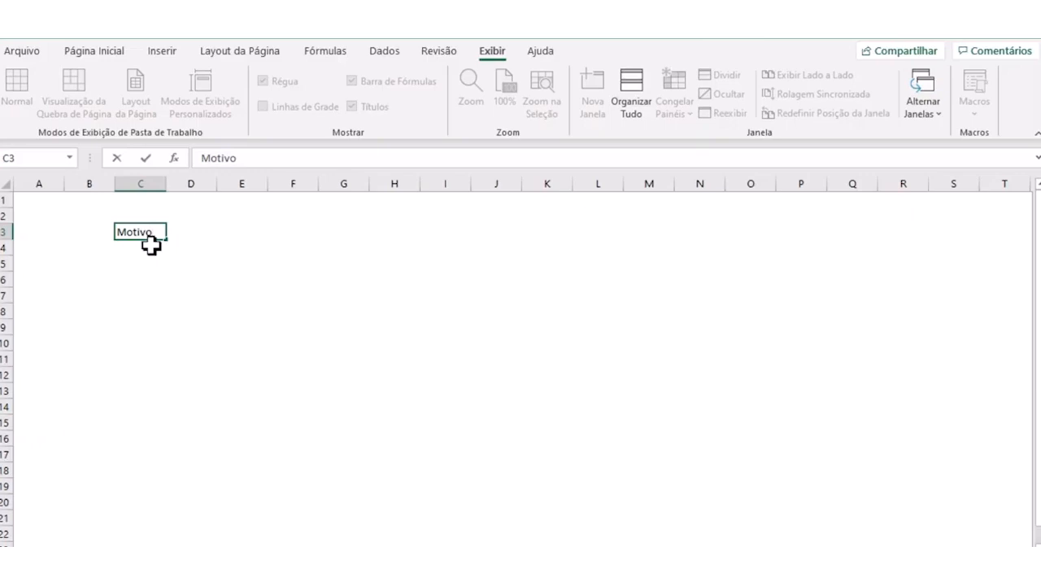
key(Return)
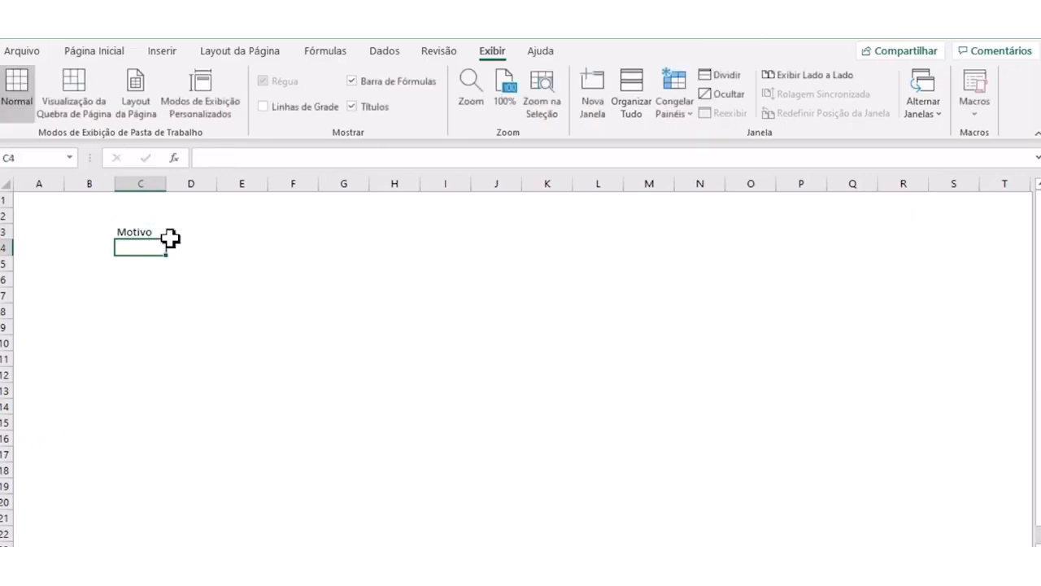
drag(166, 185, 155, 186)
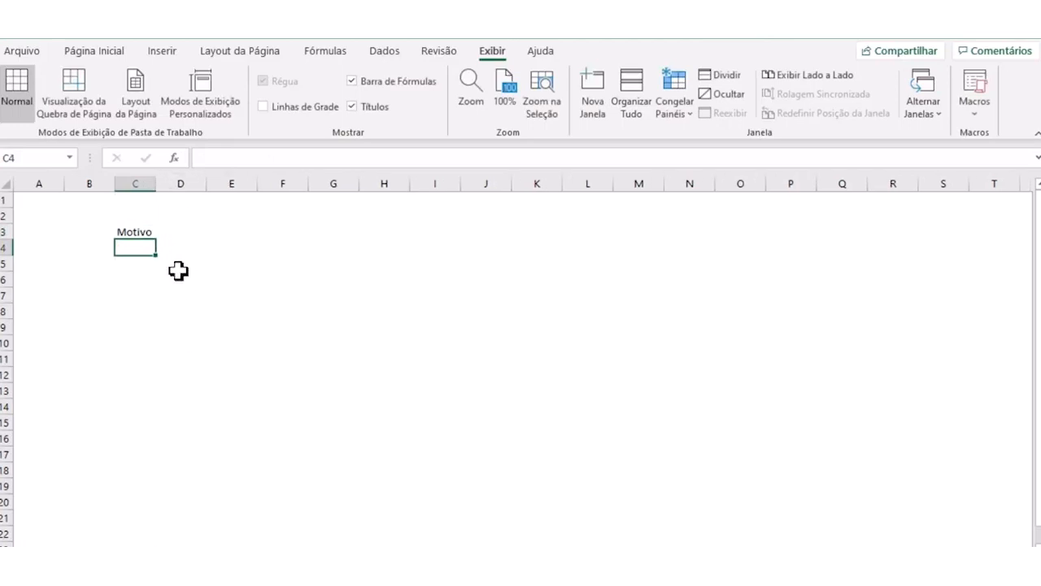
- List the reasons A, B, C, D, E, F, G and H under Motivo in cells C4 to C11
text(A)
key(Return)
text(B)
key(Return)
text(C)
key(Return)
text(D)
key(Return)
text(E)
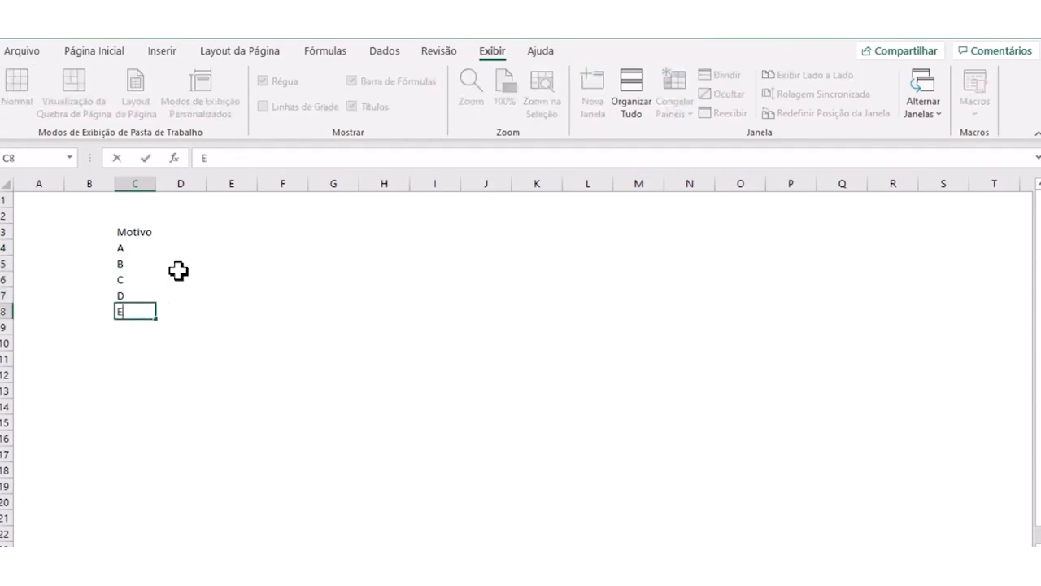
key(Return)
text(F)
key(Return)
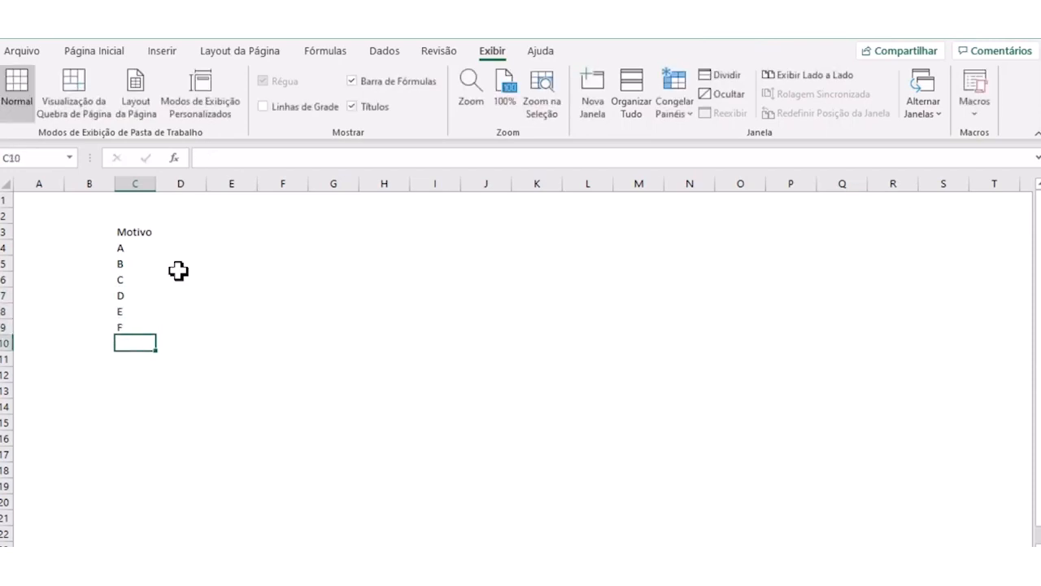
text(G)
key(Return)
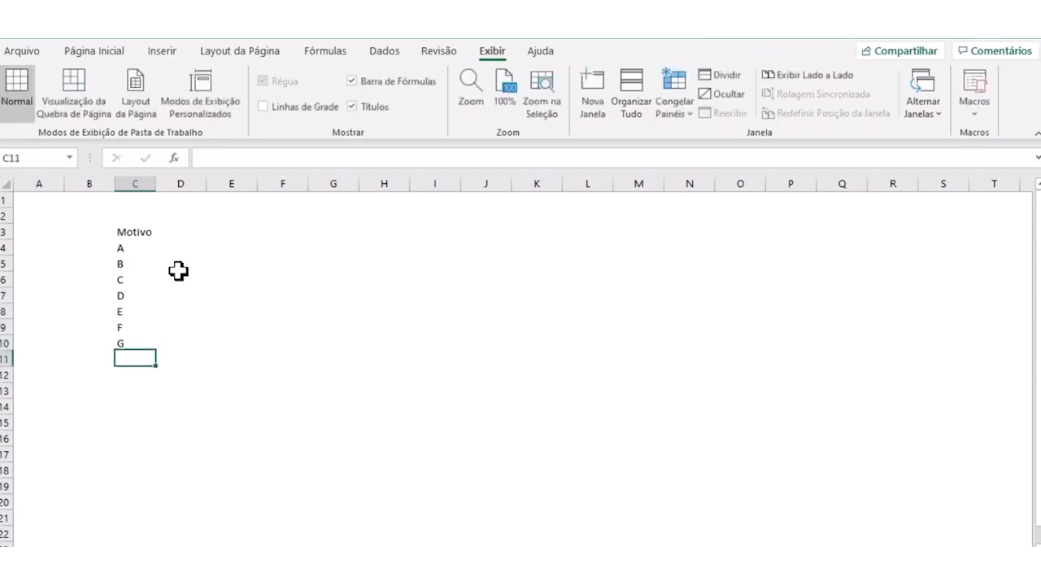
text(JH)
key(Return)
key(Up)
text(H)
key(Return)
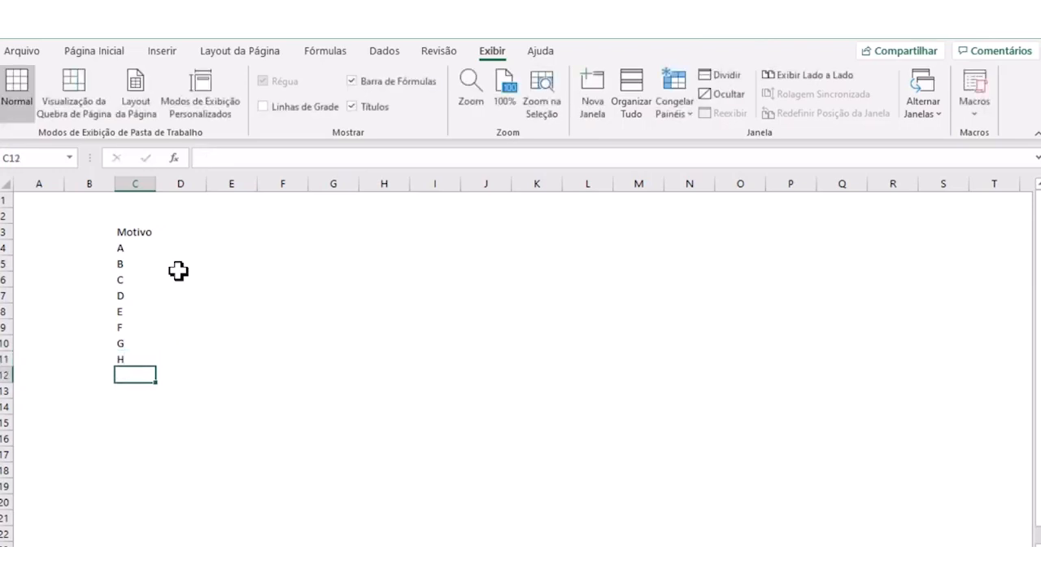
- Center the contents of the whole column C horizontally
click(134, 179)
click(96, 52)
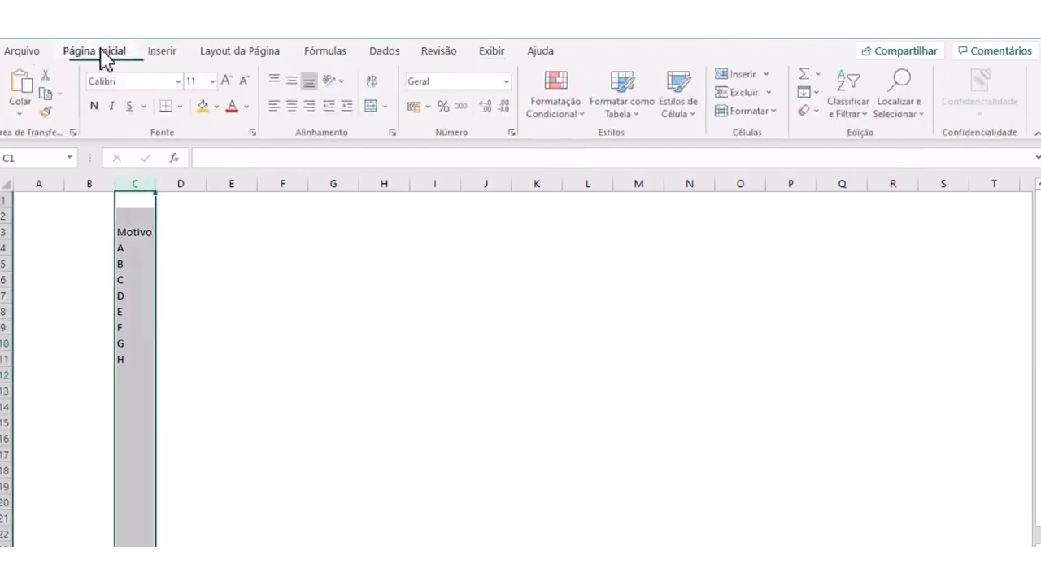
click(293, 106)
click(240, 262)
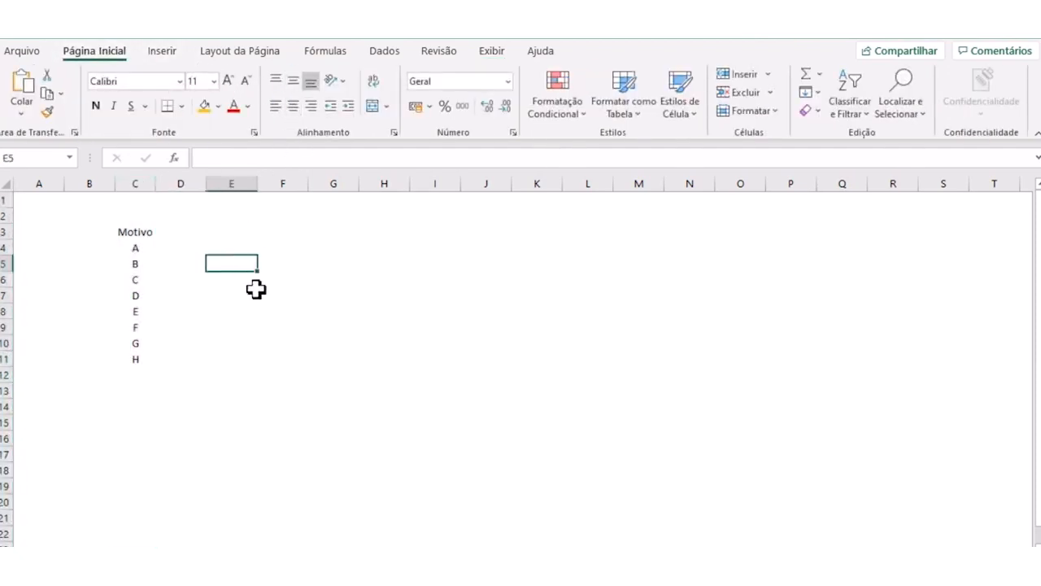
- Enter the header Frequencia in cell D3, beside Motivo
click(191, 231)
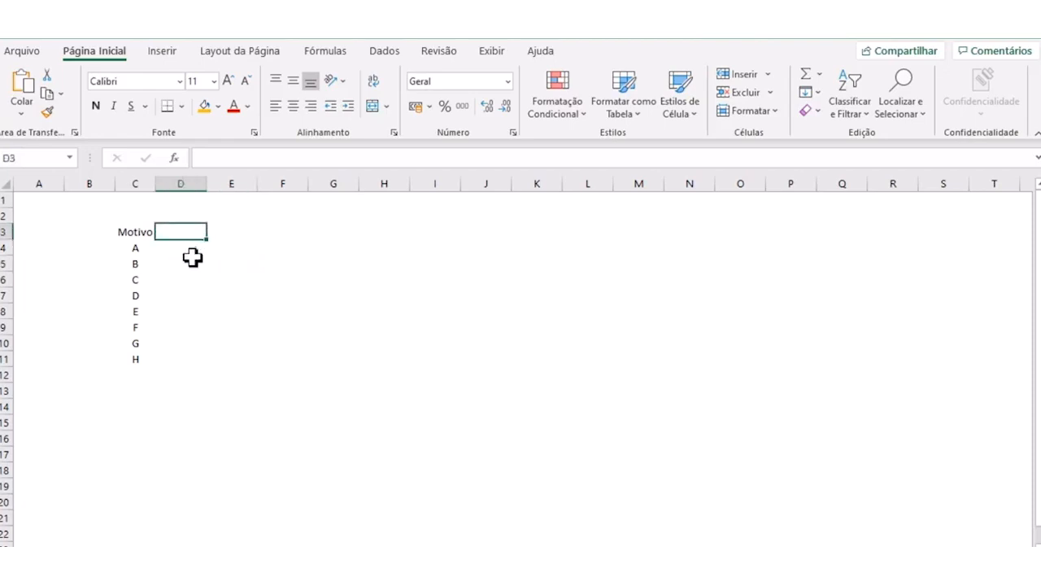
text(fREQUENCIA)
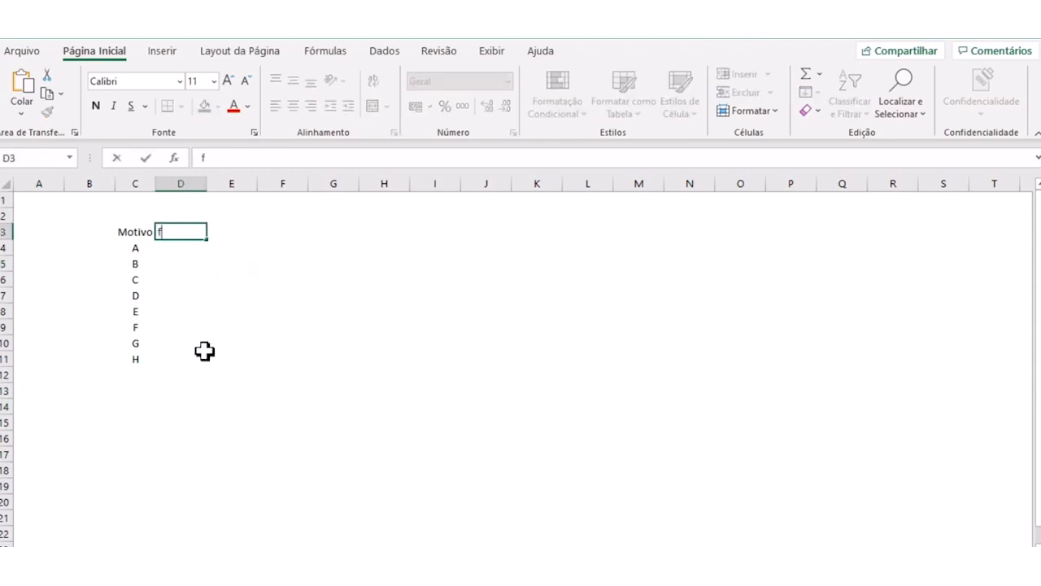
key(BackSpace)
key(BackSpace)
key(BackSpace)
key(BackSpace)
key(BackSpace)
key(BackSpace)
key(BackSpace)
key(BackSpace)
key(BackSpace)
key(BackSpace)
text(Frequencia)
key(Return)
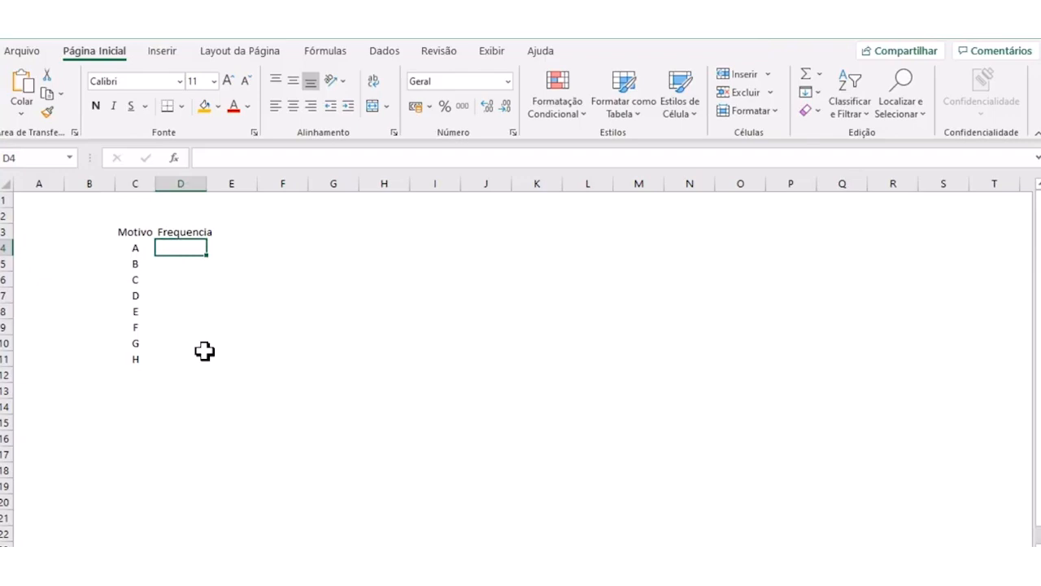
- Fill in the frequencies for reasons A to H in D4:D11: 4, 12, 23, 4, 7, 16, 31 and 3
text(4)
key(Return)
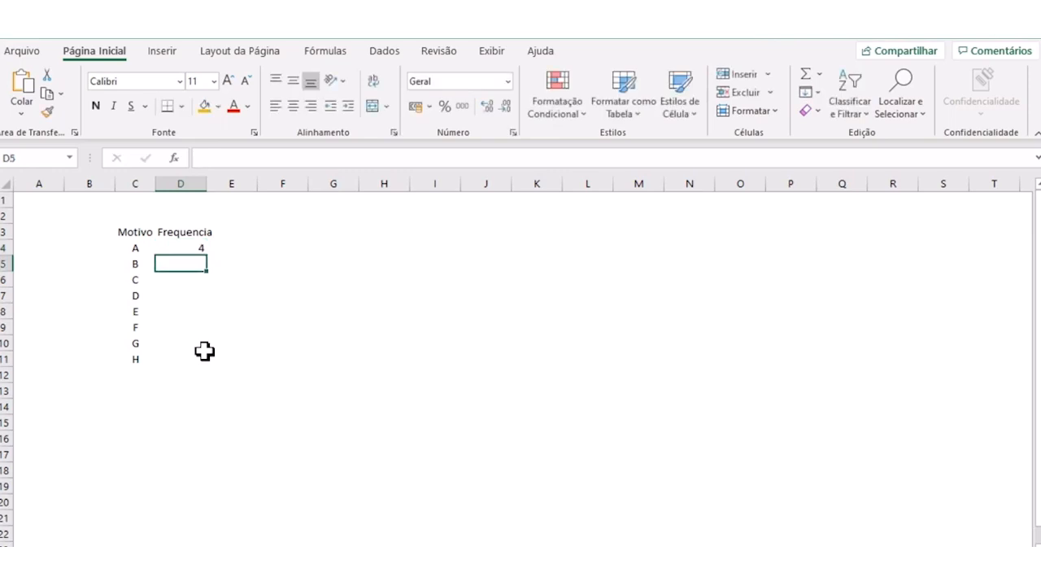
text(12)
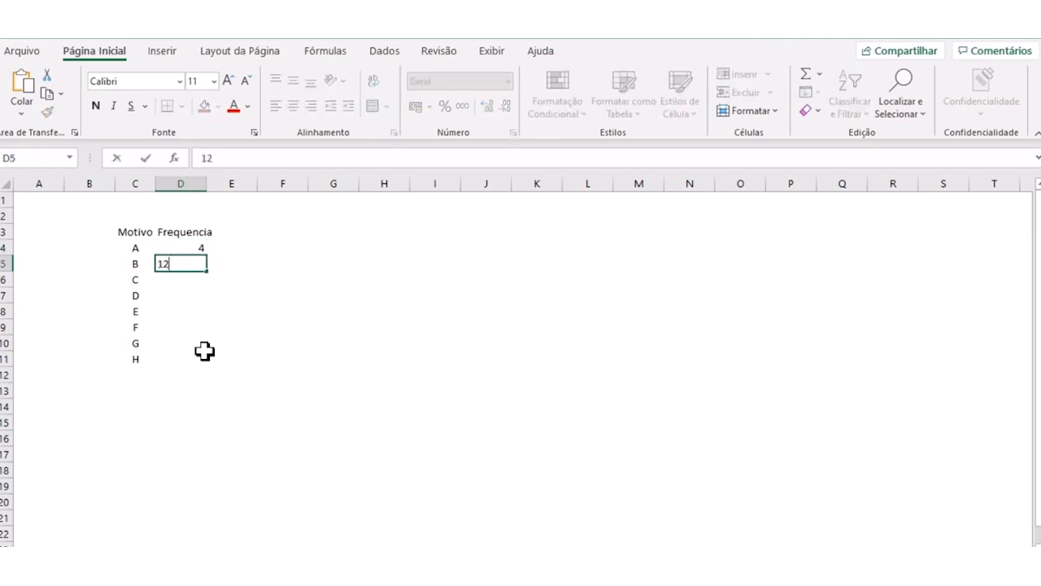
key(Return)
text(23)
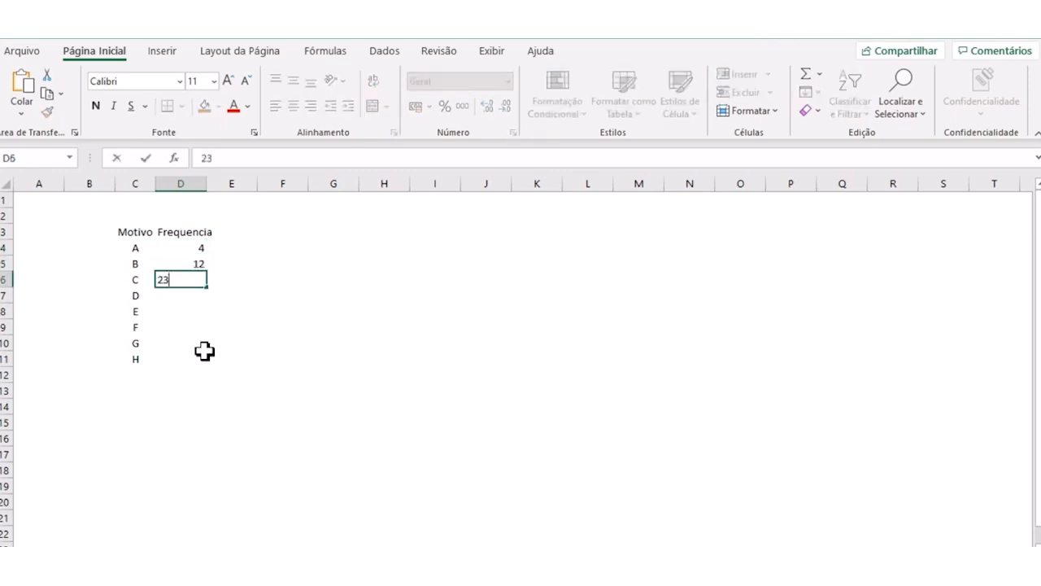
key(Return)
text(4)
key(Return)
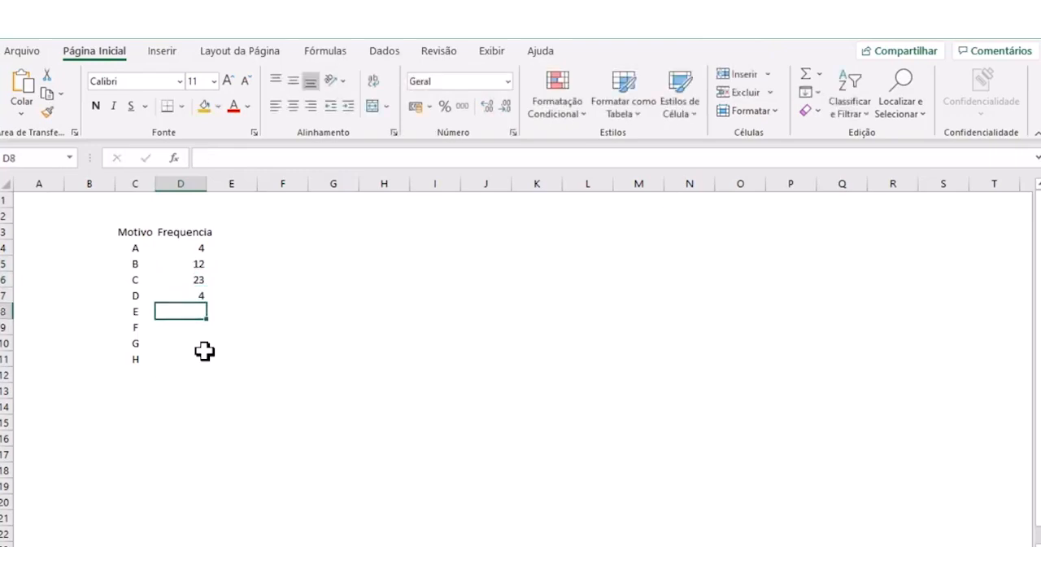
text(7)
key(Return)
text(16)
key(Return)
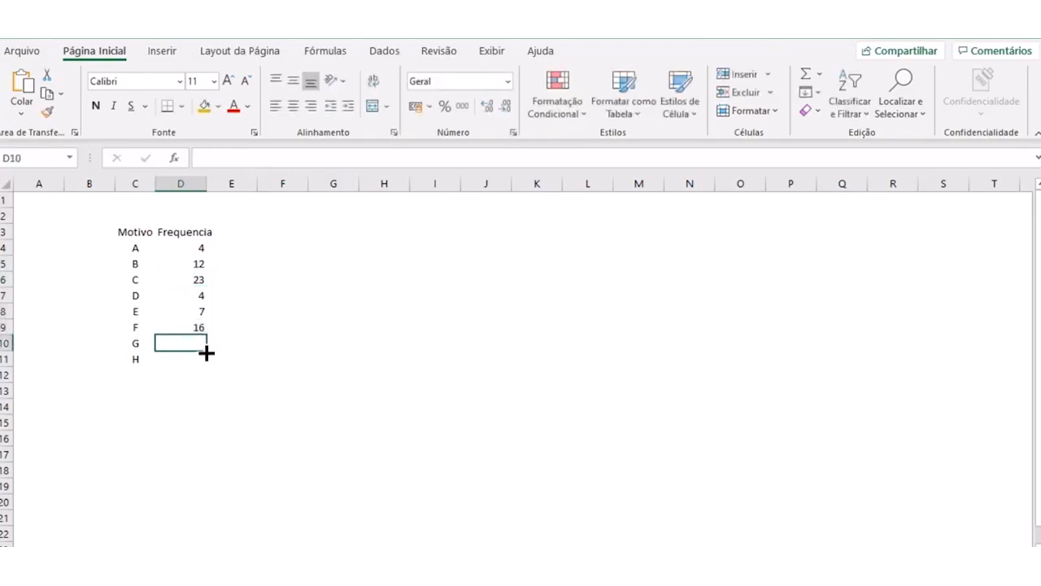
text(31)
key(Return)
text(3)
key(Return)
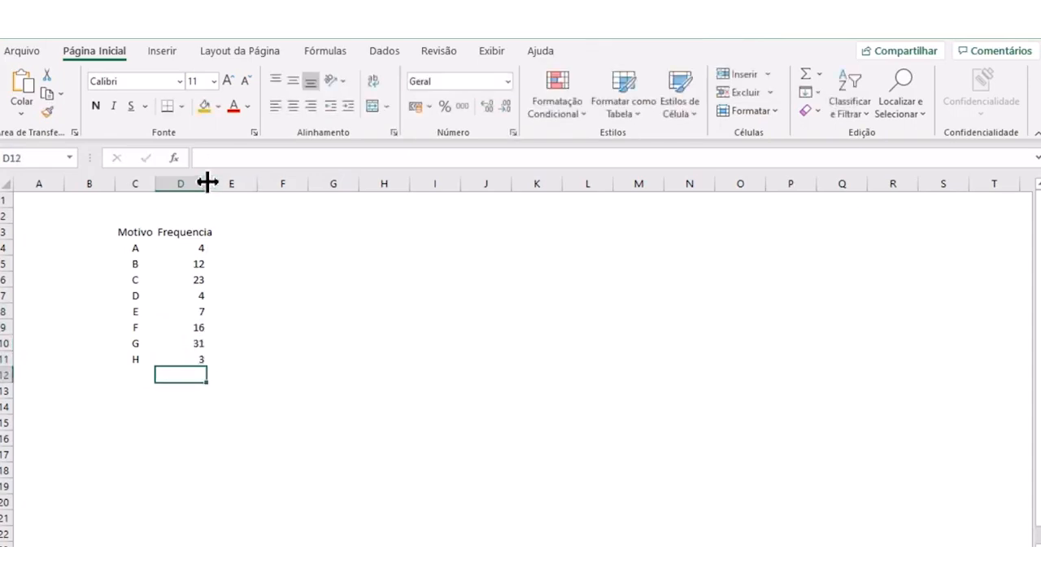
- Widen column D slightly to fit its header and center the contents of columns C and D horizontally
drag(207, 182, 218, 182)
drag(137, 184, 188, 175)
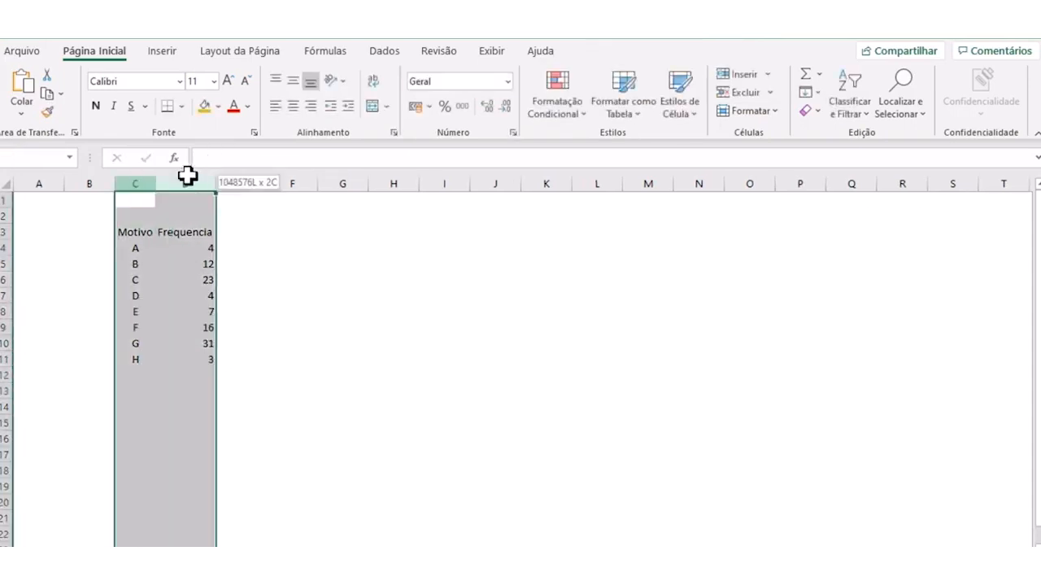
click(294, 105)
click(294, 105)
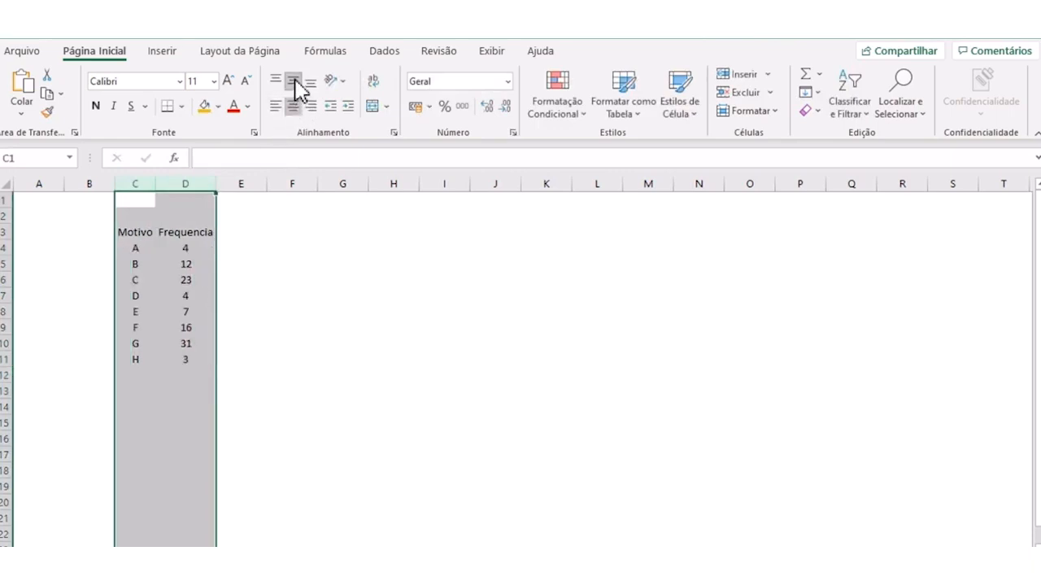
click(275, 281)
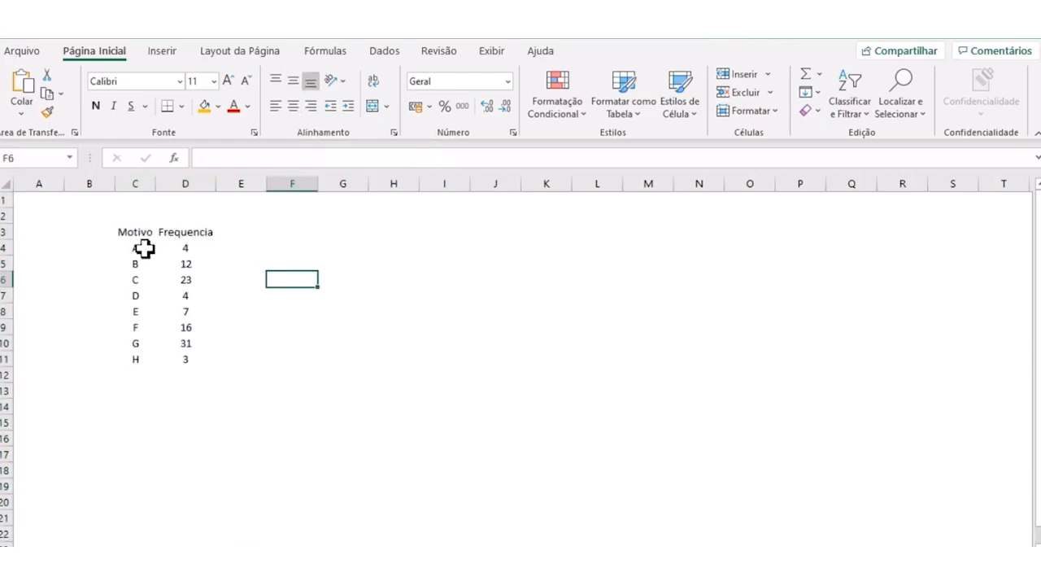
drag(136, 249, 135, 359)
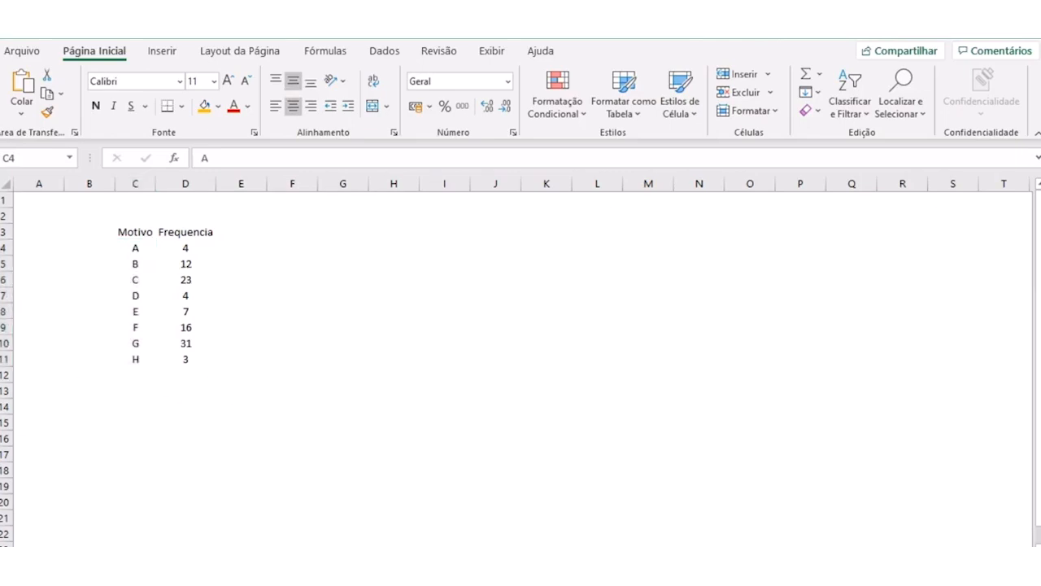
click(400, 329)
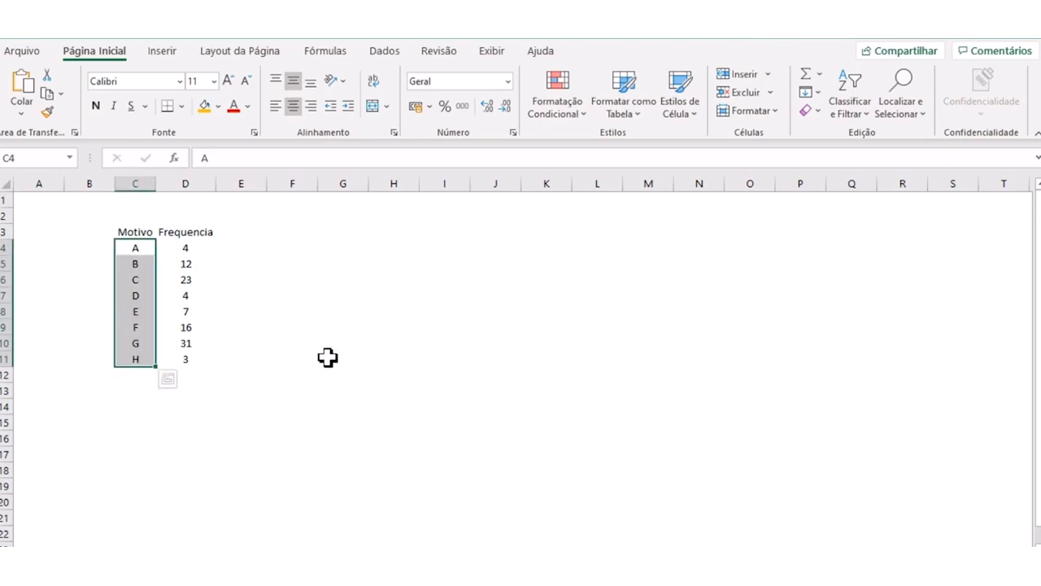
click(305, 295)
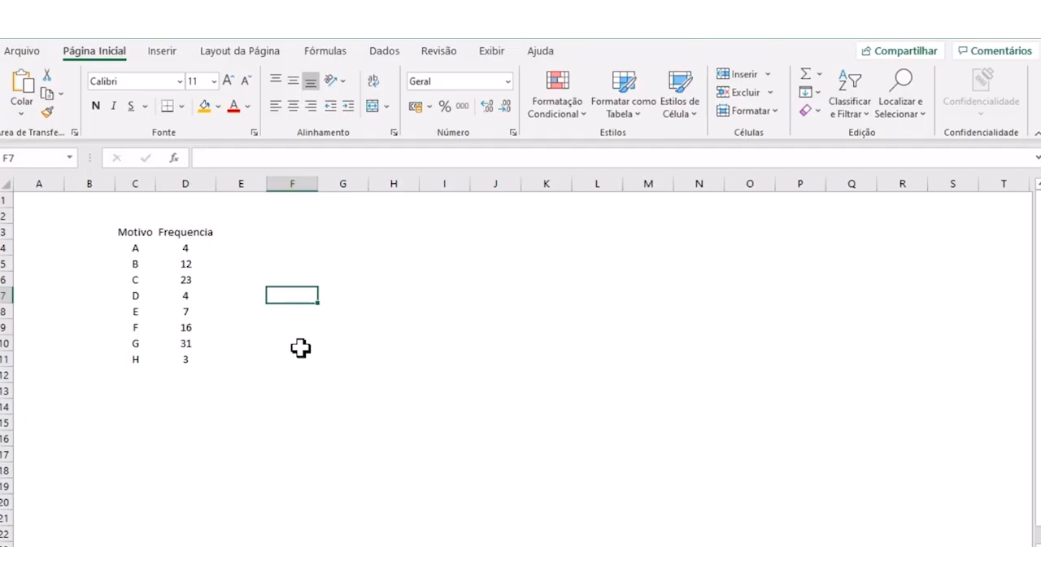
click(224, 327)
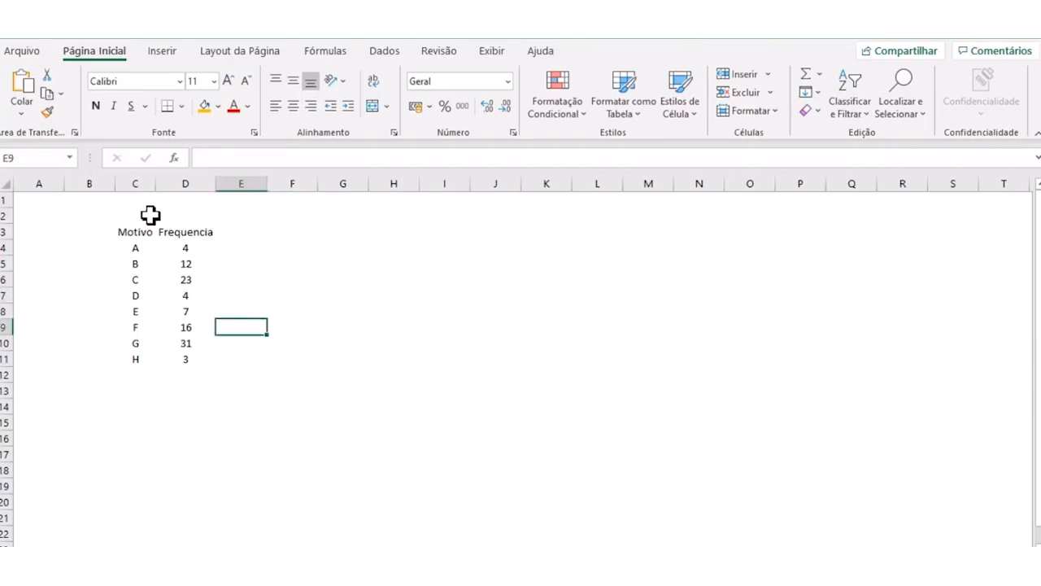
- Make the whole Motivo and Frequencia table in C3:D11 bold
drag(144, 233, 188, 360)
click(95, 105)
click(327, 337)
- Apply a light gray fill to the header cells Motivo and Frequencia
drag(136, 233, 159, 232)
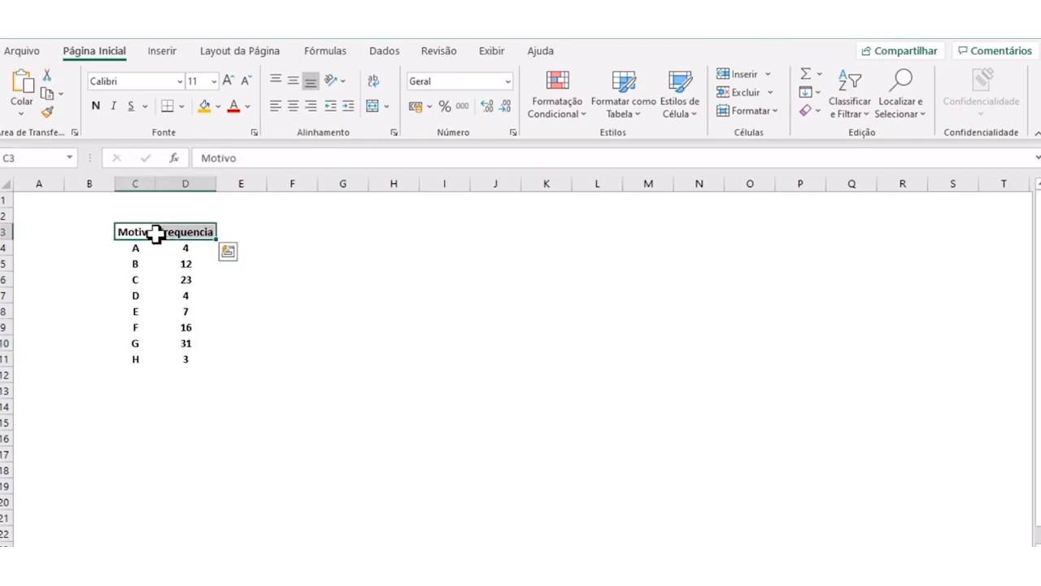
click(218, 106)
click(210, 147)
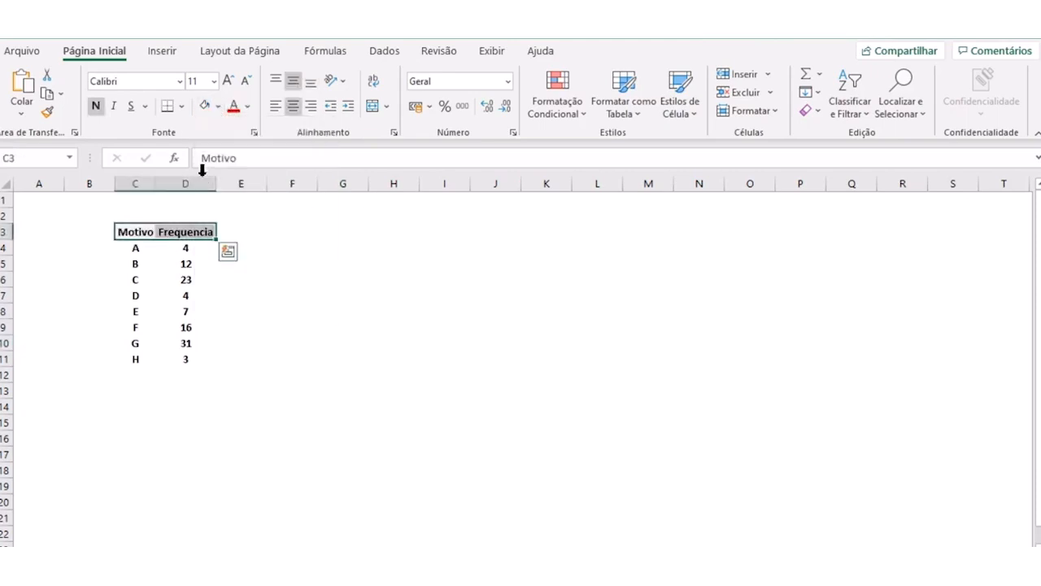
click(319, 316)
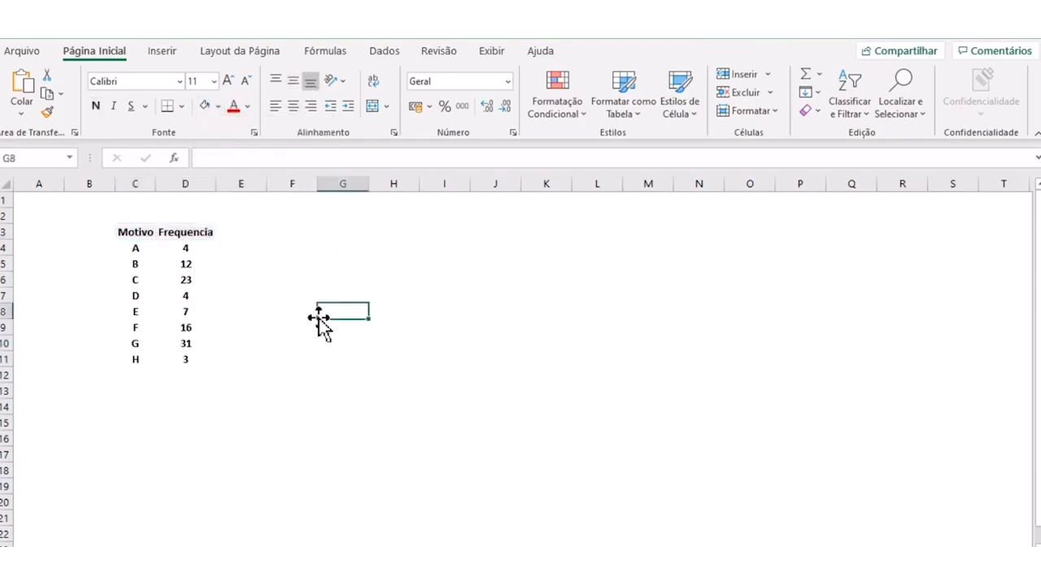
click(189, 229)
click(277, 156)
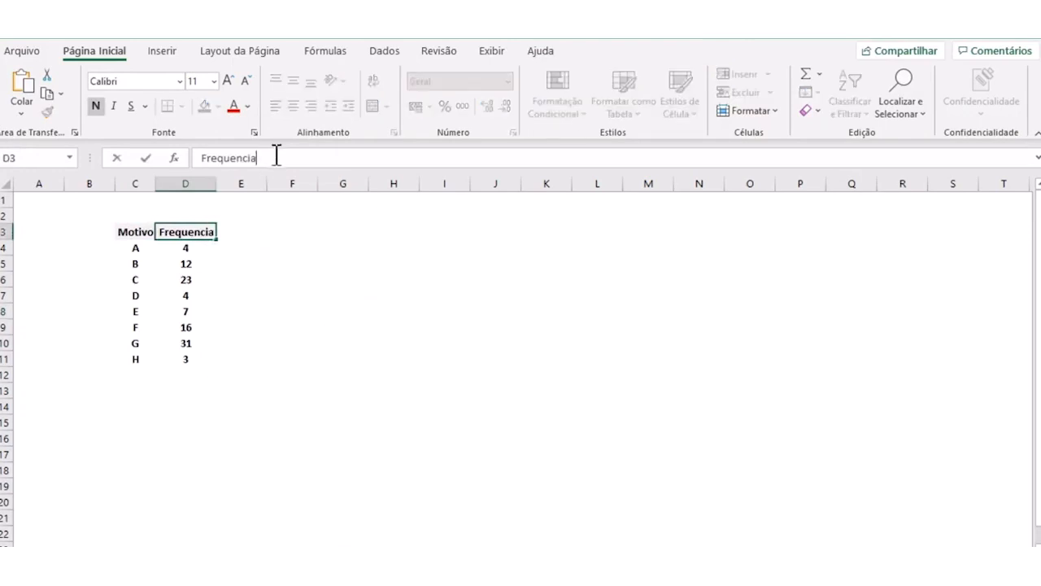
click(255, 329)
drag(135, 233, 184, 359)
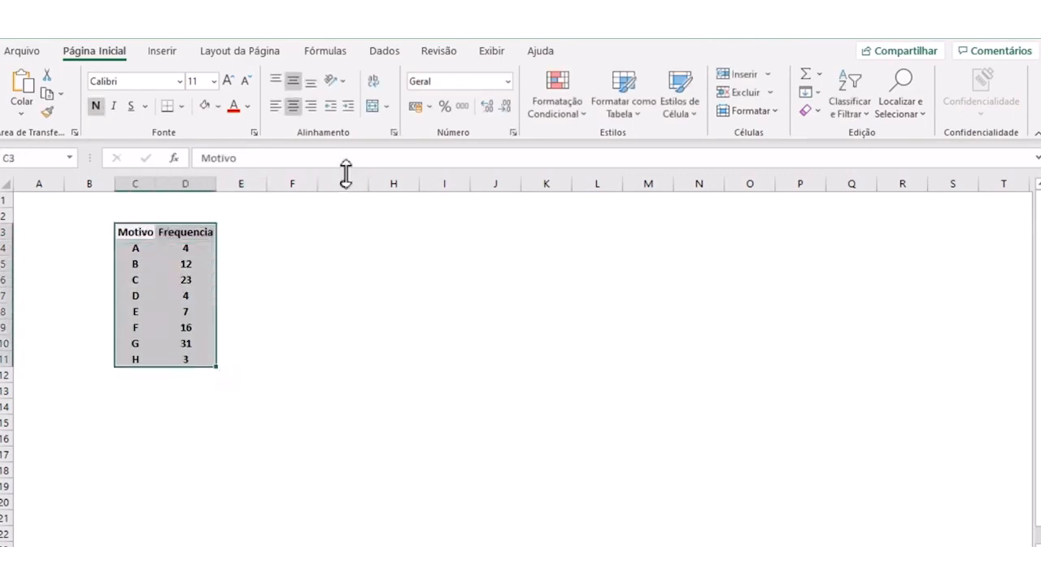
click(383, 52)
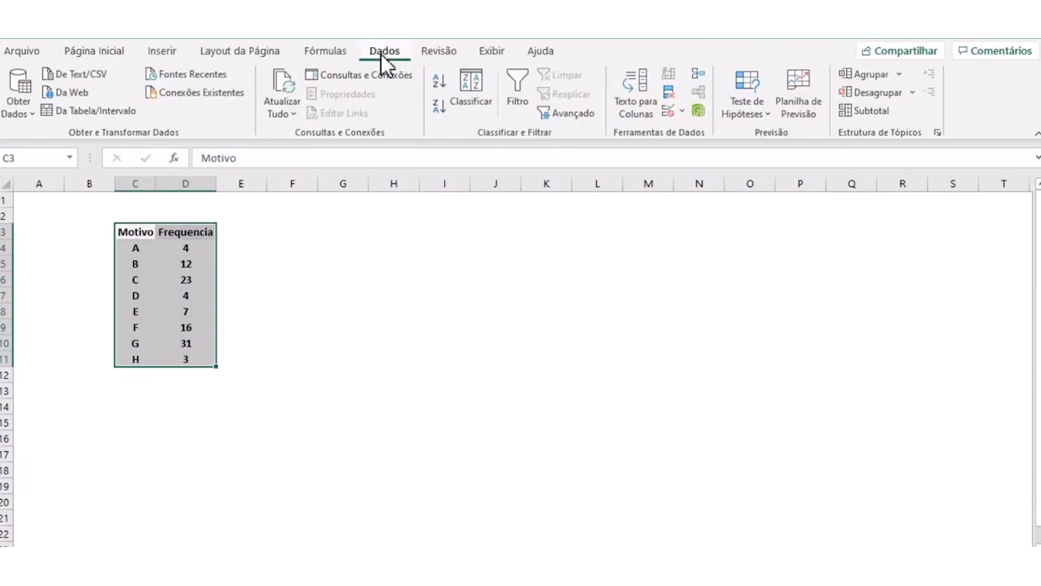
click(477, 89)
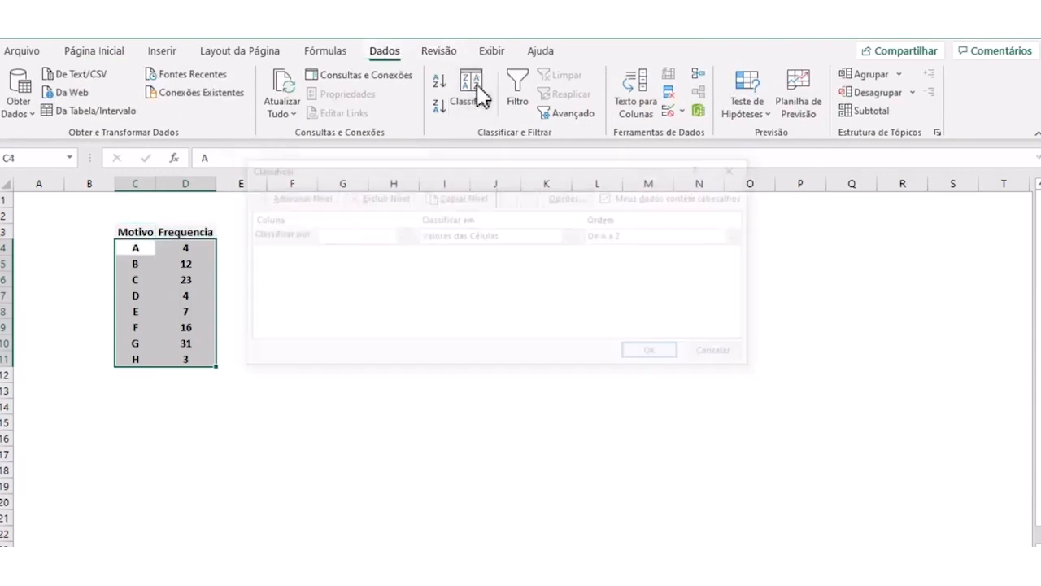
click(724, 355)
click(407, 406)
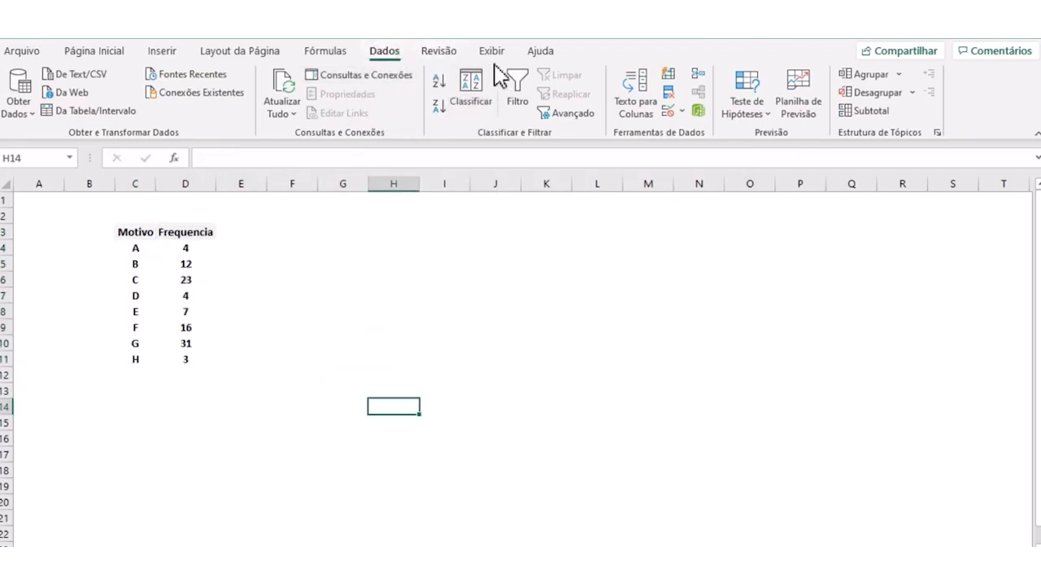
click(472, 87)
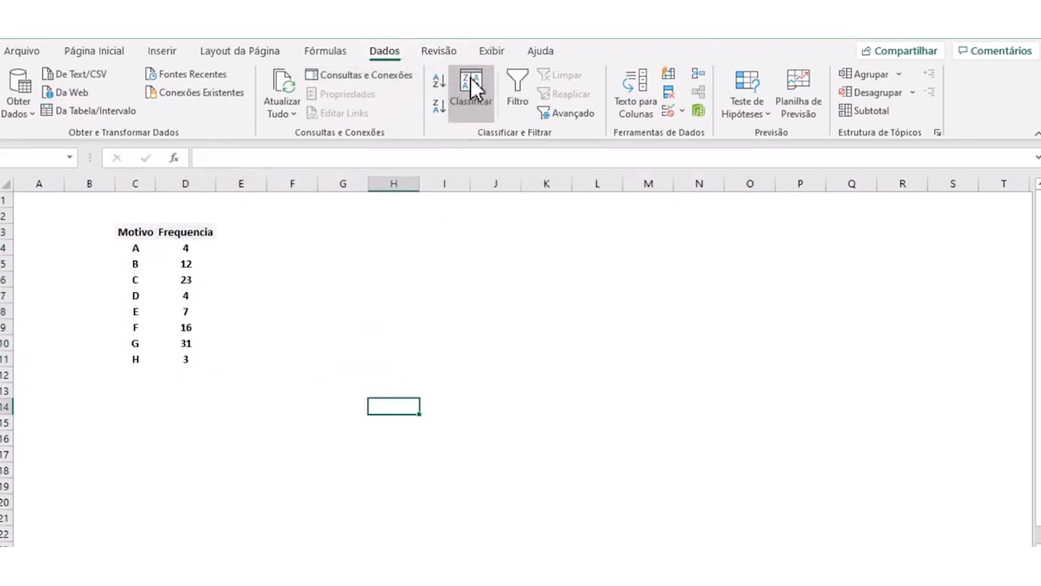
click(530, 350)
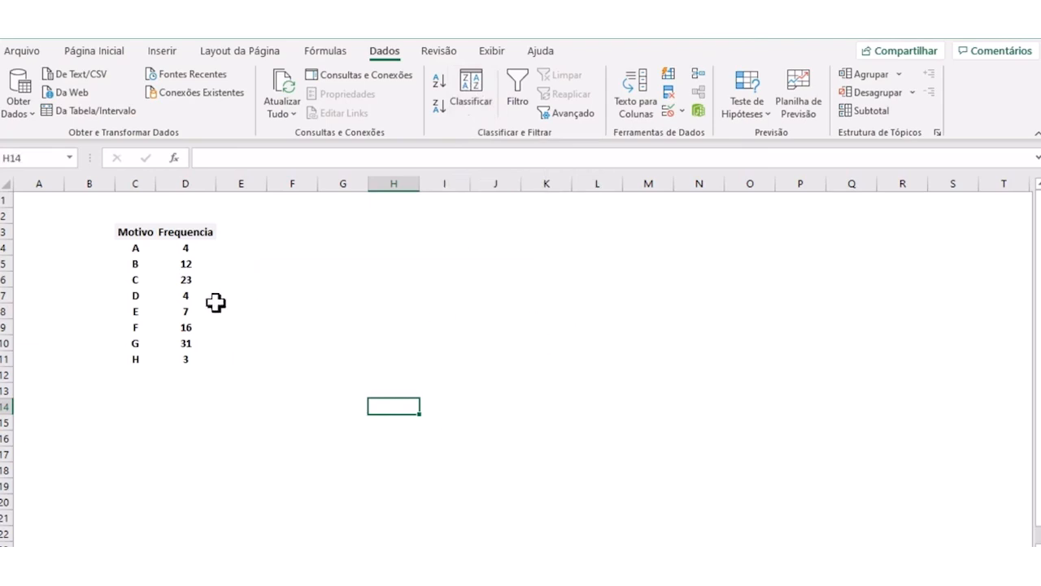
- Sort the Motivo and Frequencia table in C3:D11 by Frequencia cell values, in the order Do Maior para o Menor
drag(130, 228, 189, 334)
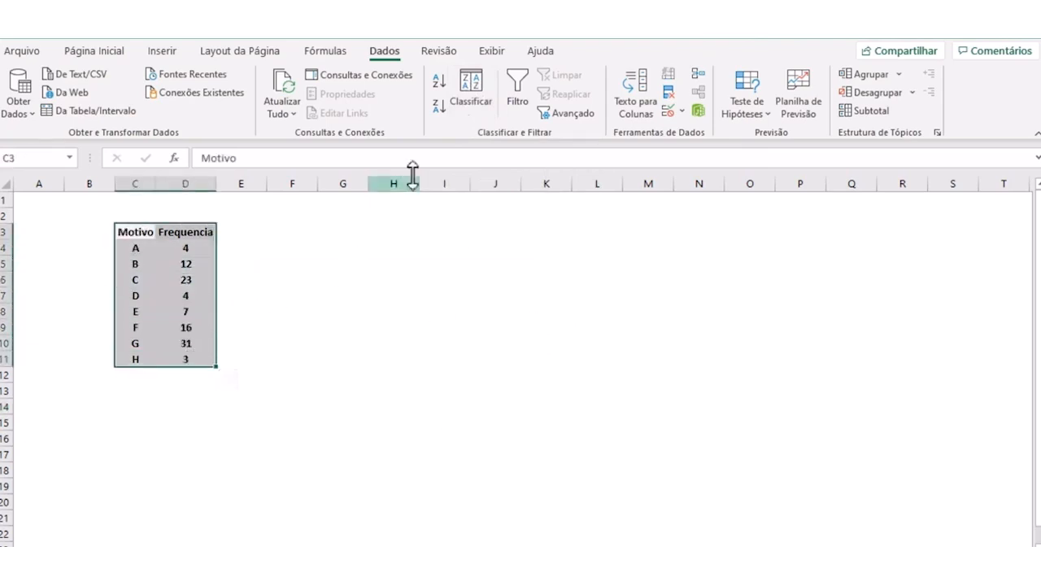
click(469, 100)
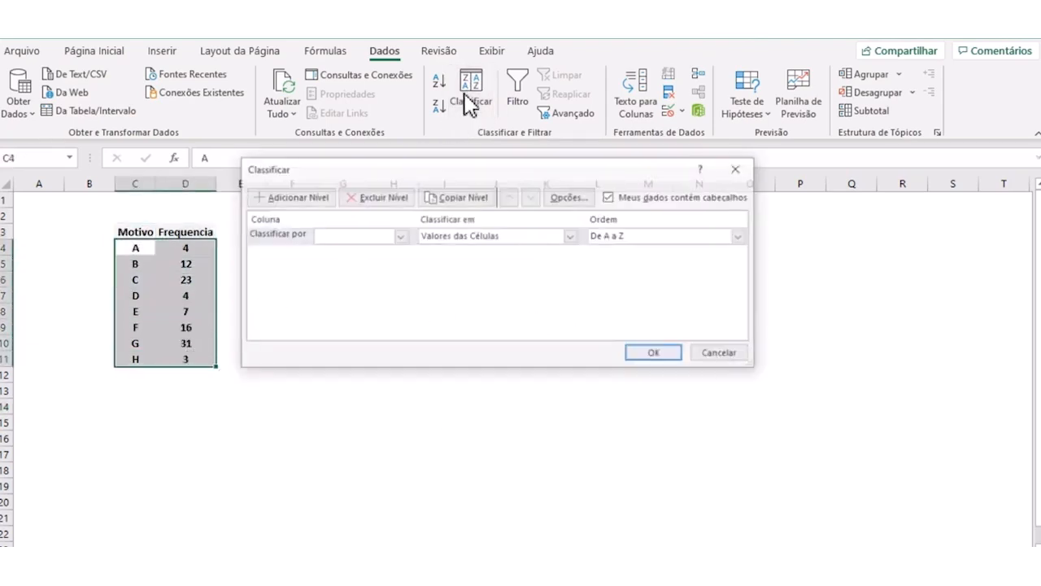
click(399, 236)
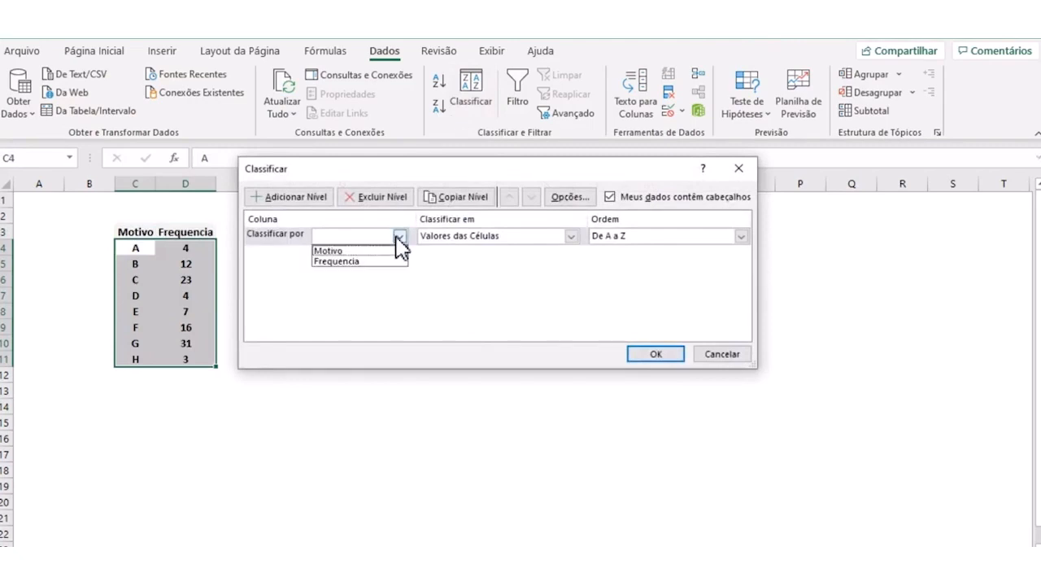
click(336, 261)
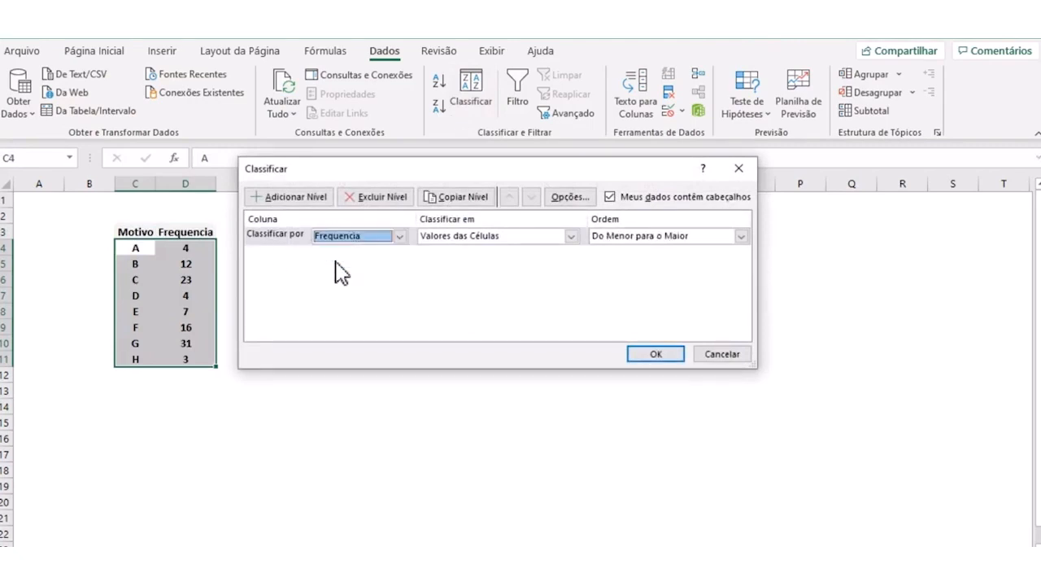
click(740, 235)
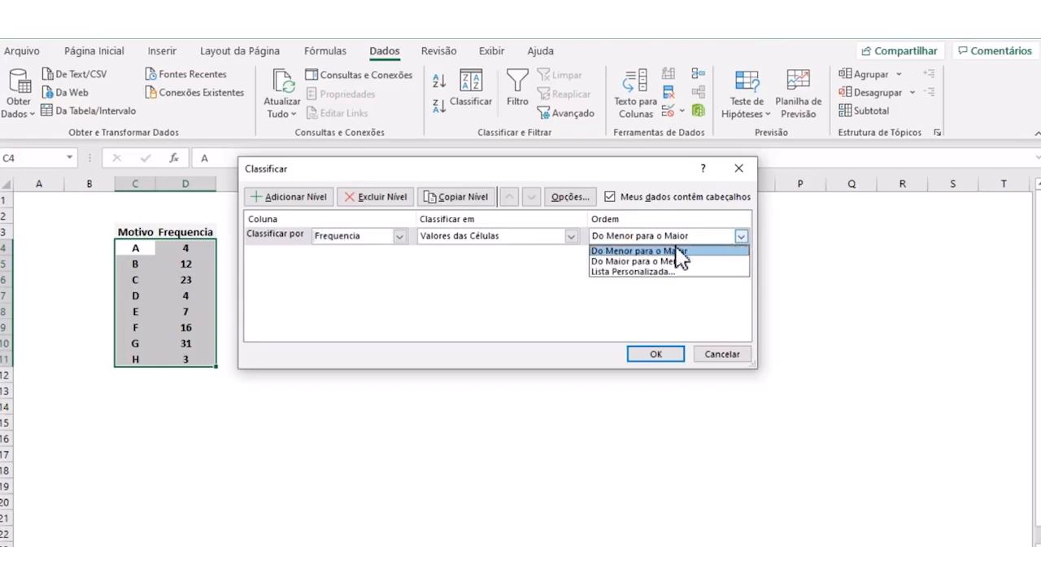
click(651, 261)
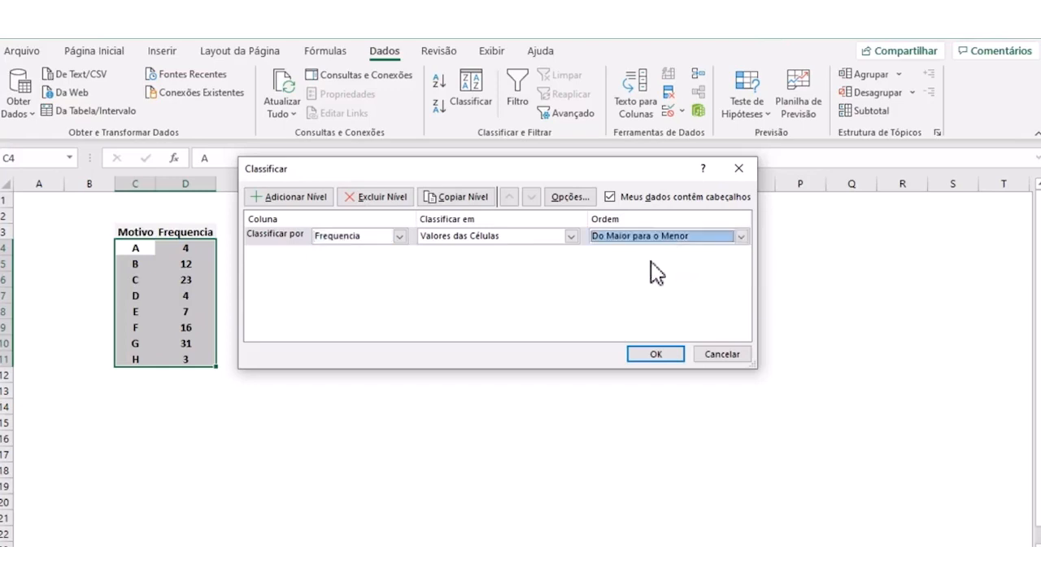
click(656, 355)
click(509, 440)
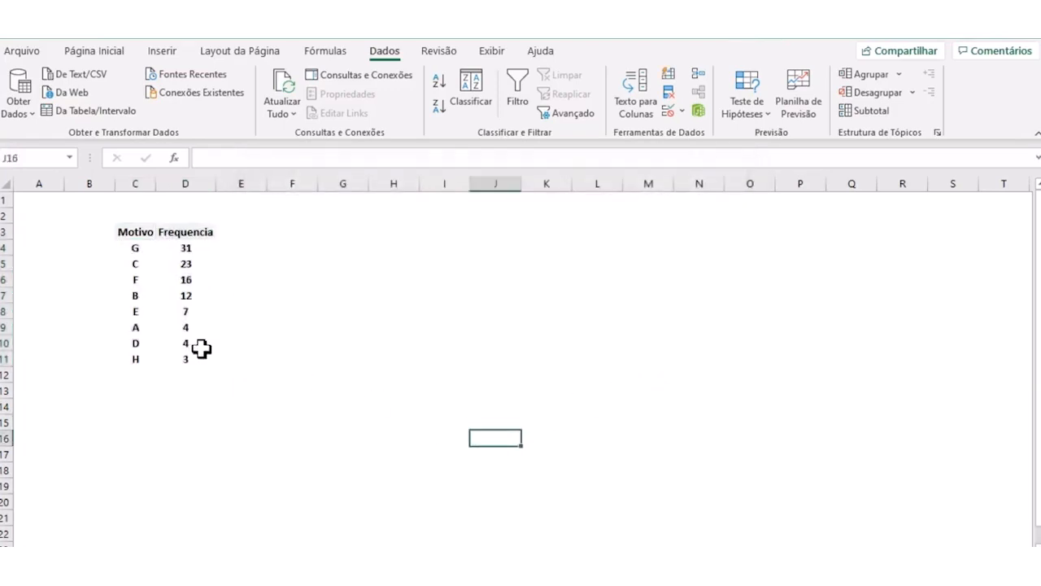
- Change the fill of the header cells Motivo and Frequencia to a darker gray
drag(118, 230, 183, 231)
click(132, 246)
click(96, 52)
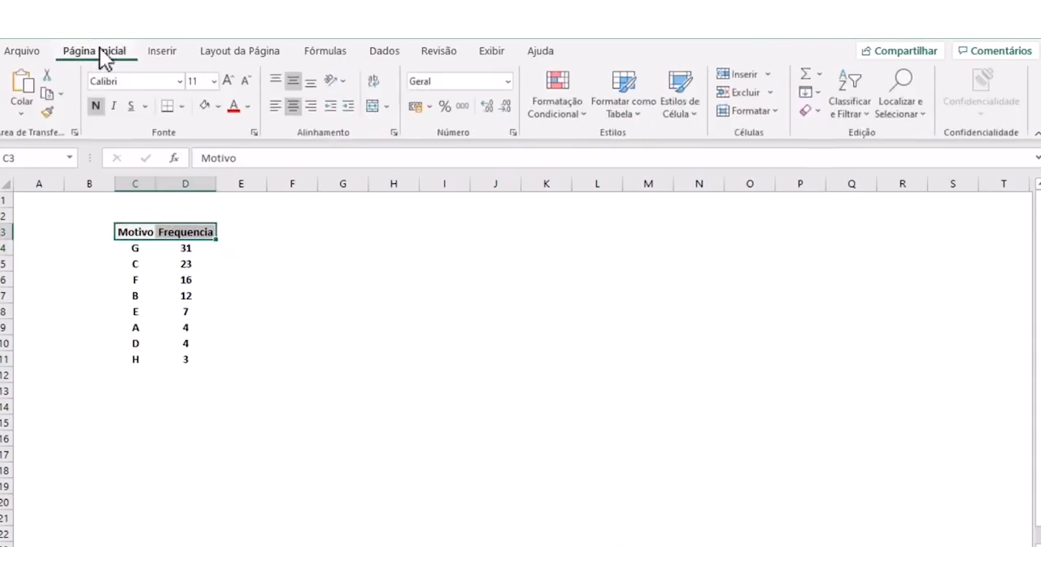
click(218, 107)
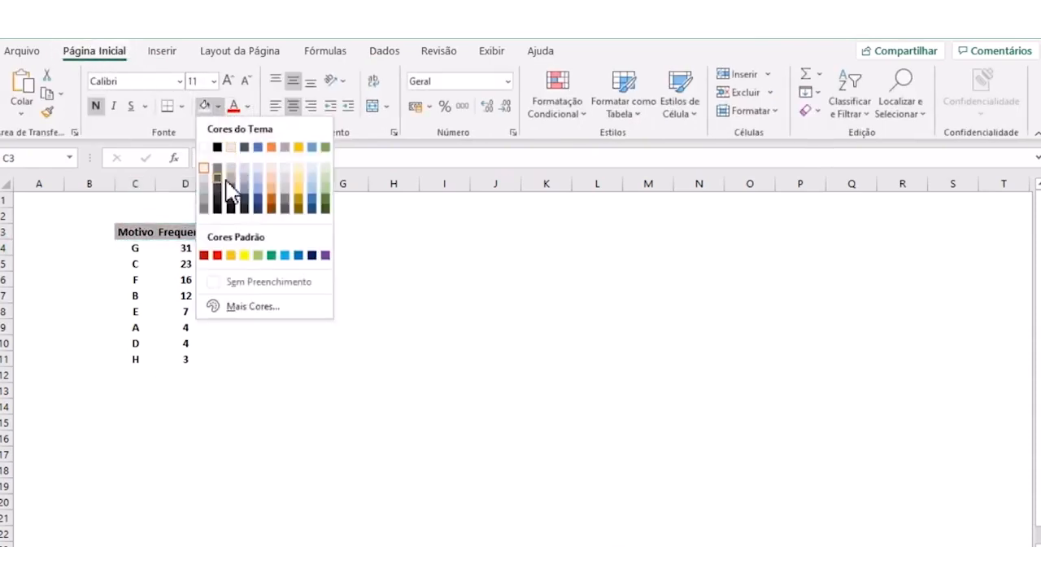
click(204, 185)
click(209, 387)
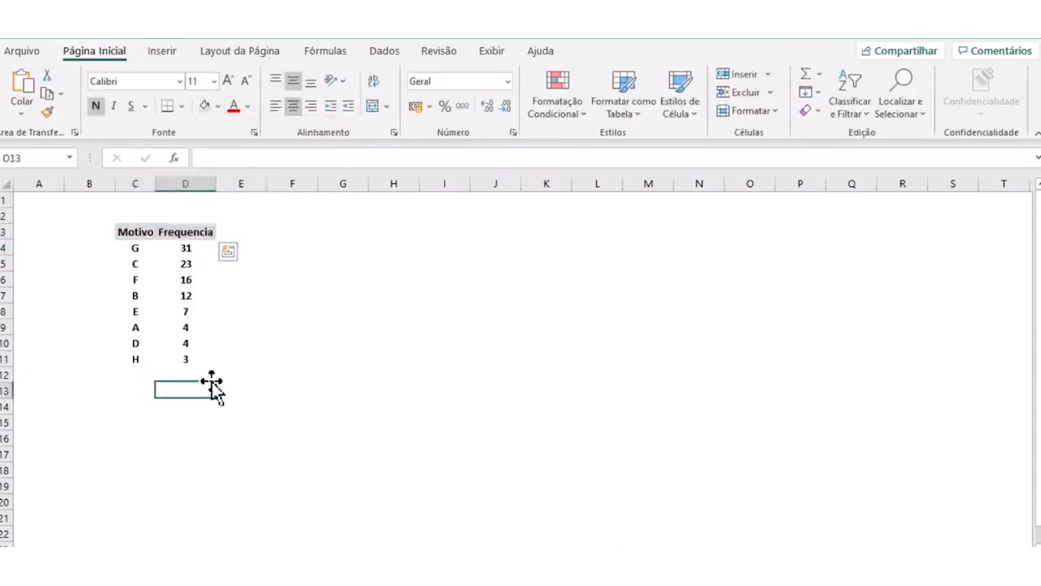
- Apply a very light gray fill to the reason and frequency rows in C4:D11
drag(139, 252, 174, 356)
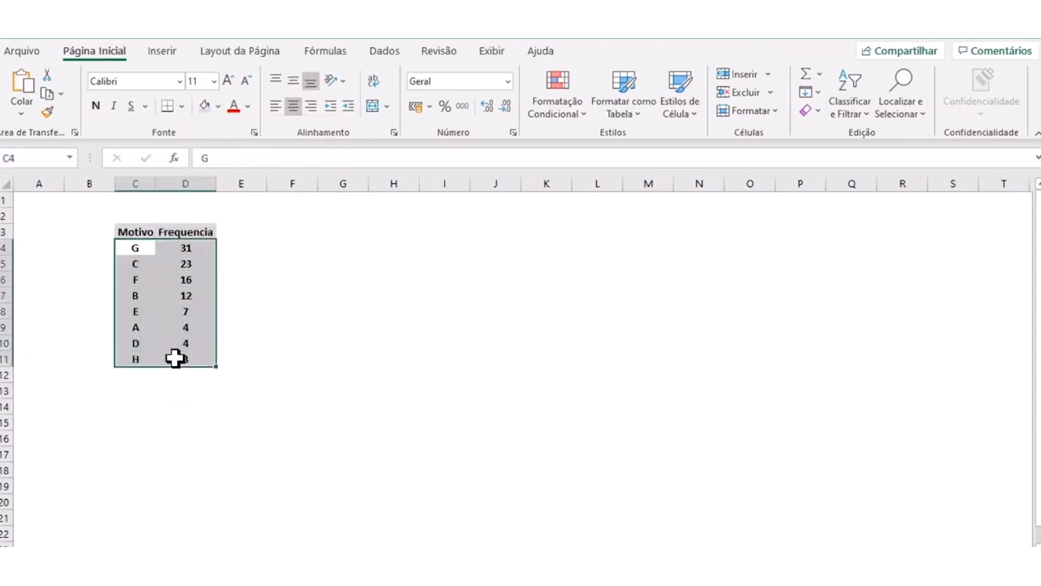
click(225, 111)
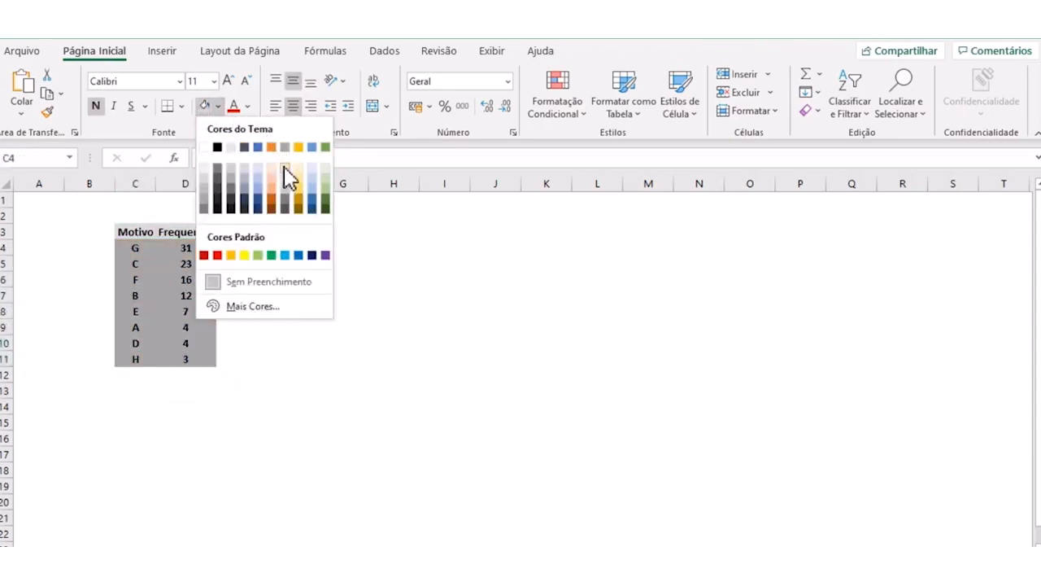
click(288, 174)
click(271, 296)
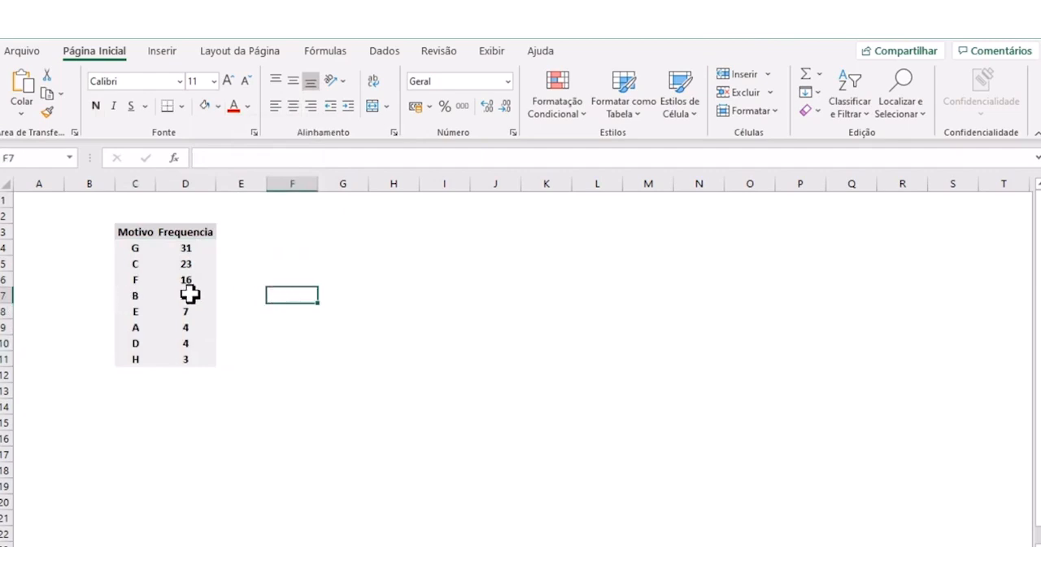
click(331, 234)
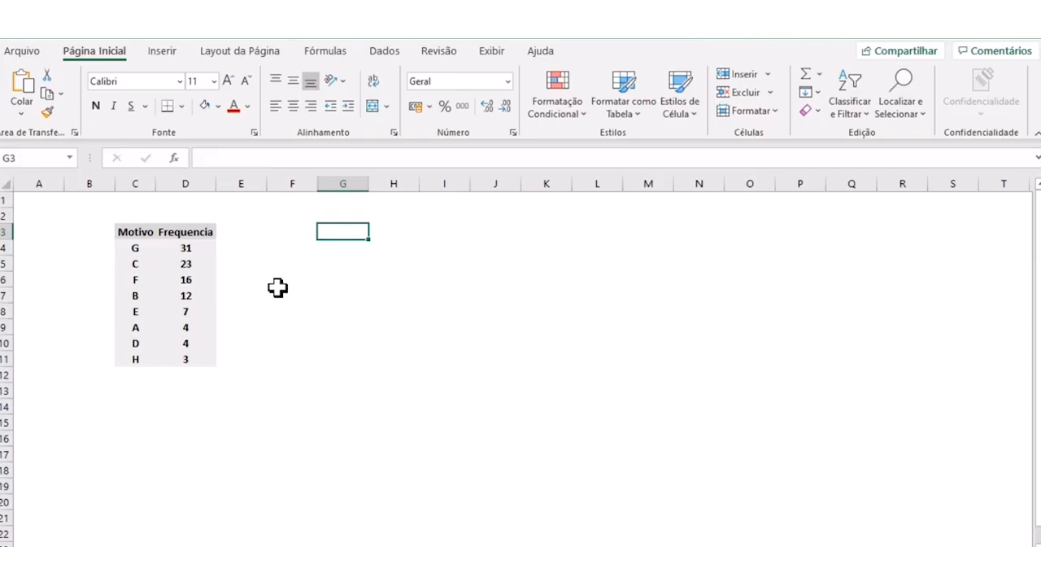
- Total the frequencies in D12 with the formula =SOMA(D4:D11)
click(194, 374)
click(220, 416)
click(201, 379)
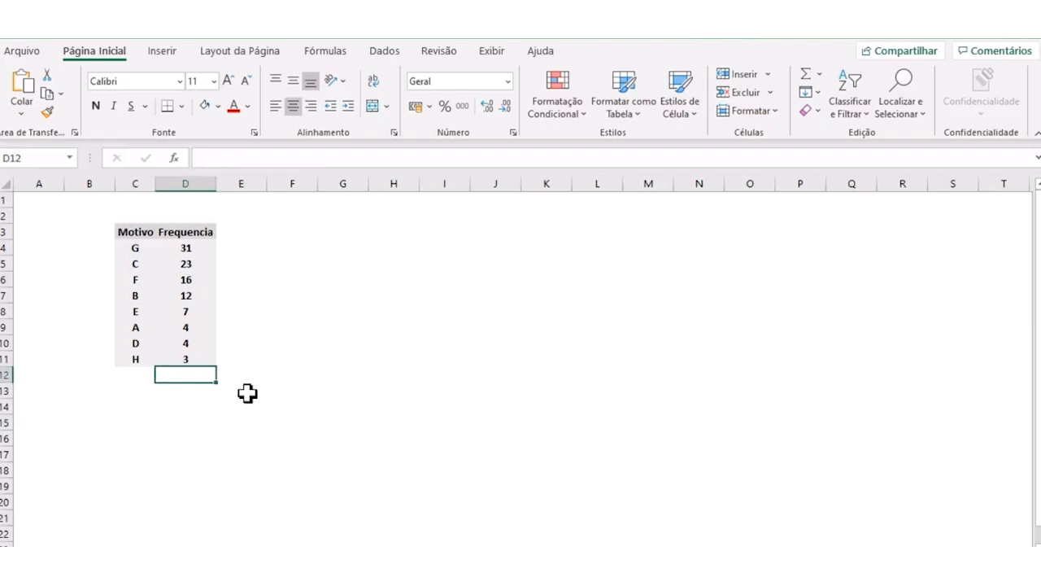
text(=)
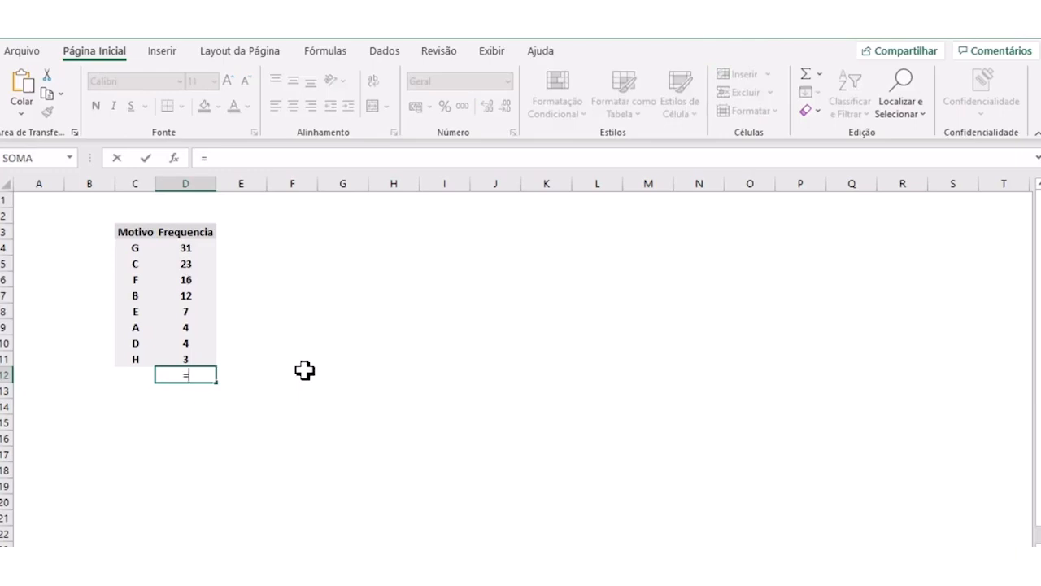
text(soma()
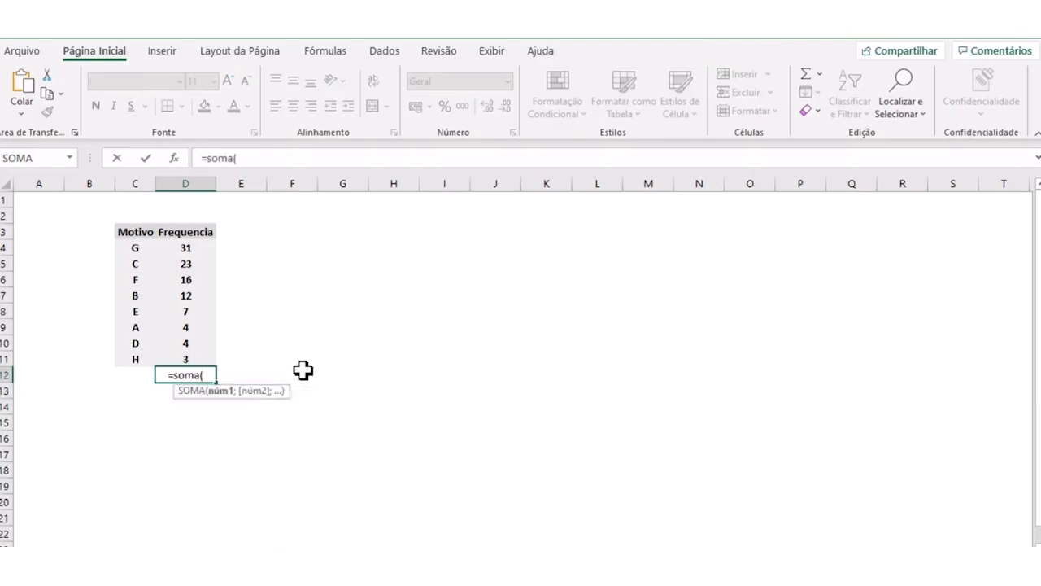
drag(185, 249, 181, 367)
key(Return)
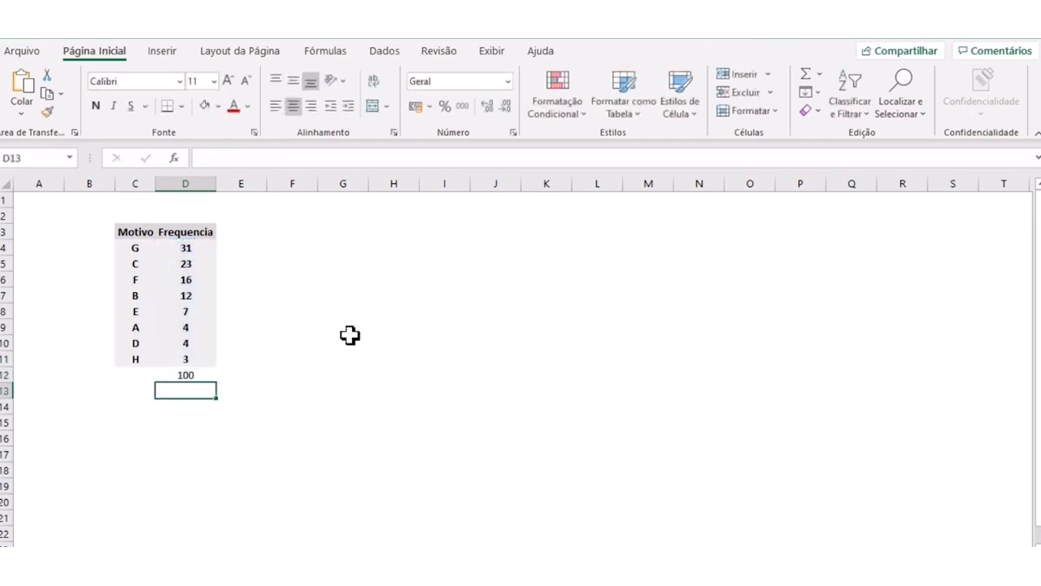
click(344, 342)
- Format the total in D12 as bold, font size 12, with a light gold fill
click(186, 373)
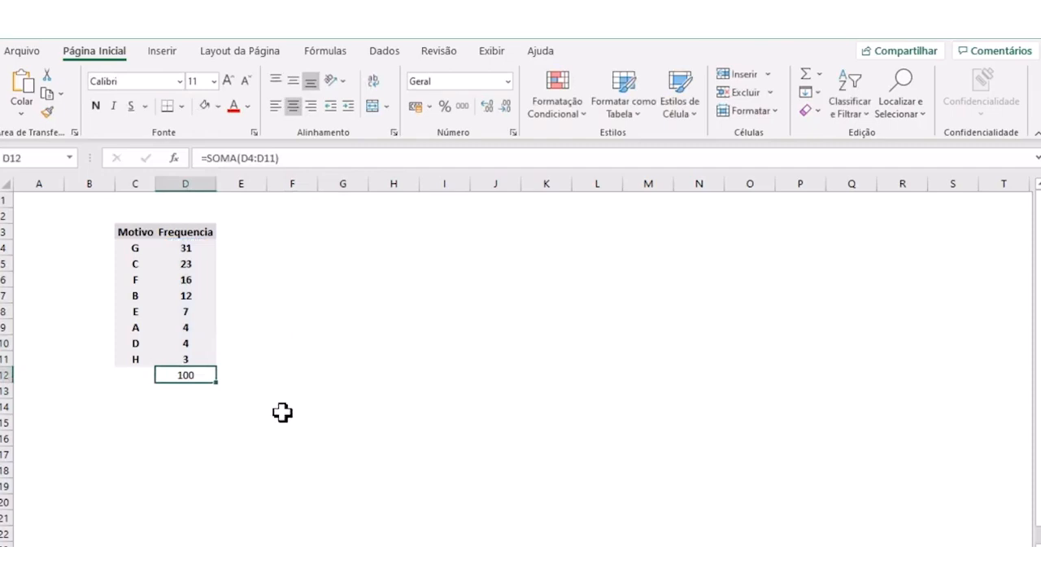
click(192, 440)
click(200, 372)
click(94, 107)
click(228, 82)
click(218, 107)
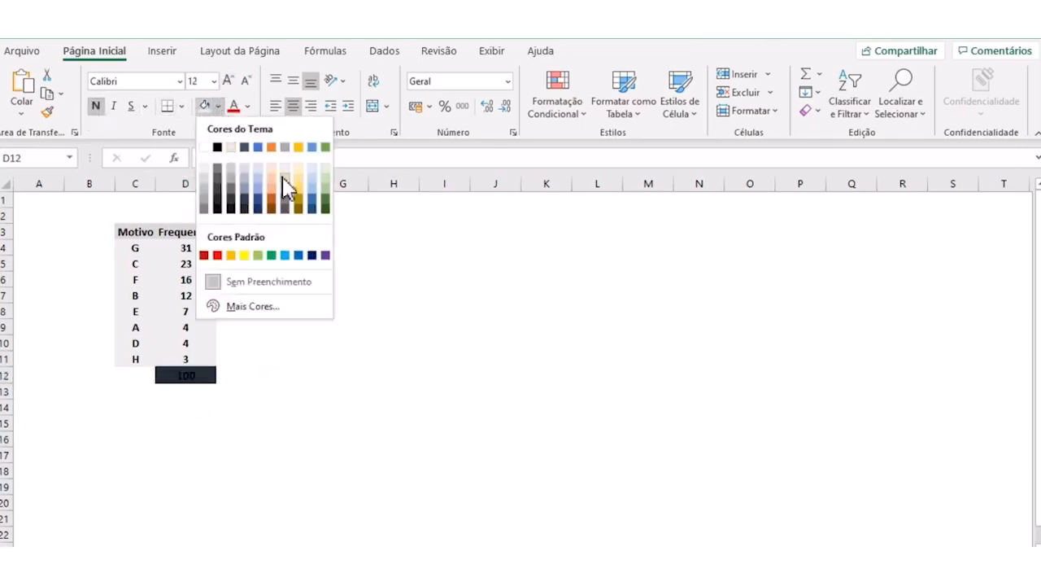
click(297, 169)
click(342, 485)
click(276, 422)
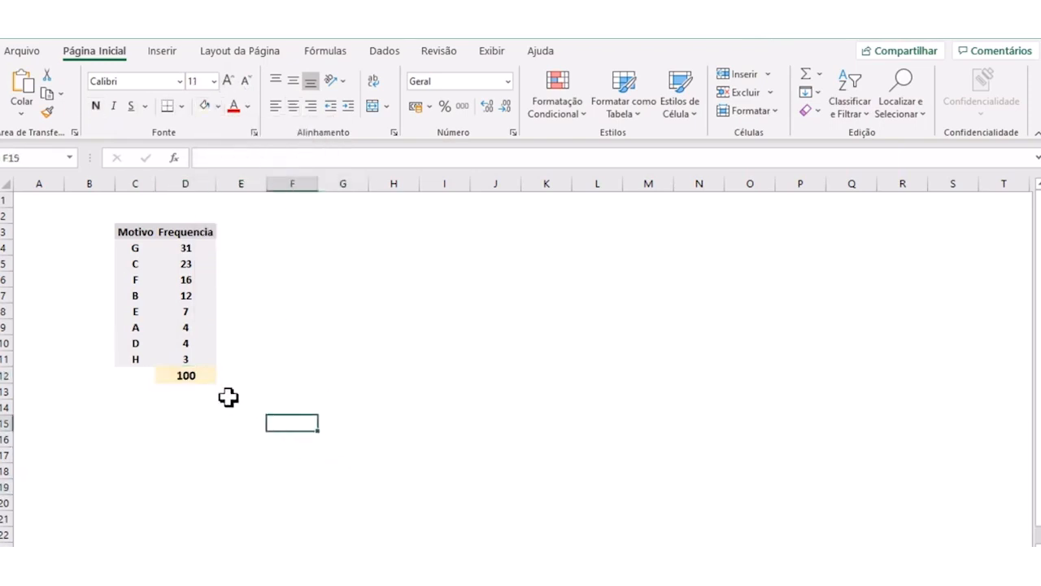
click(193, 378)
text(=)
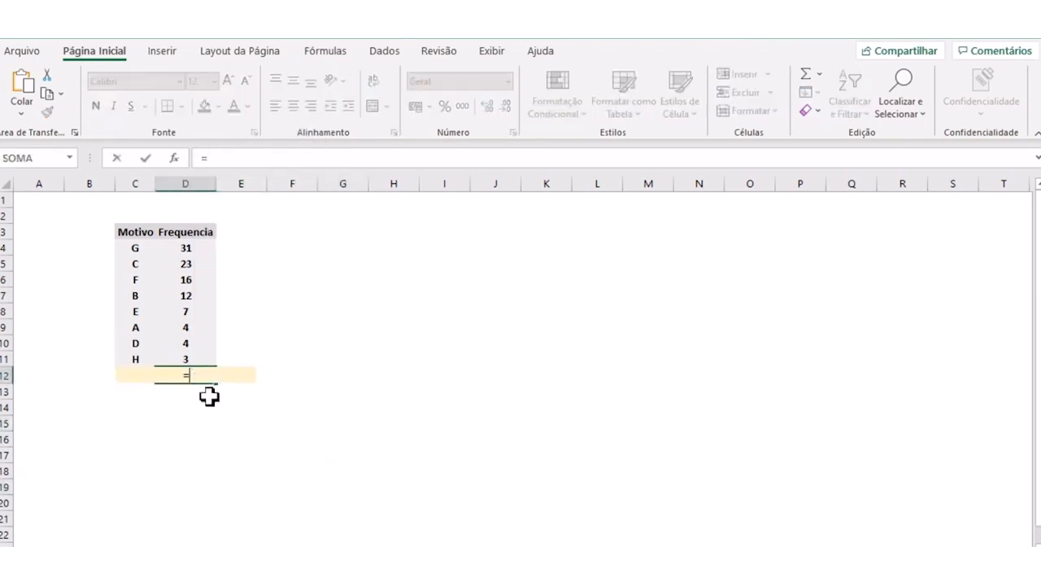
text(soma()
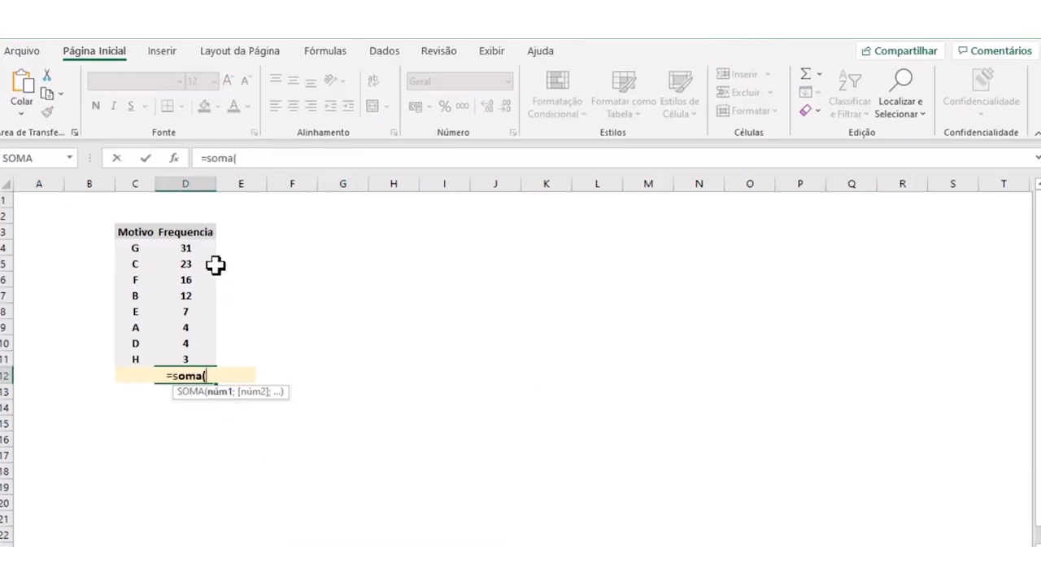
key(Escape)
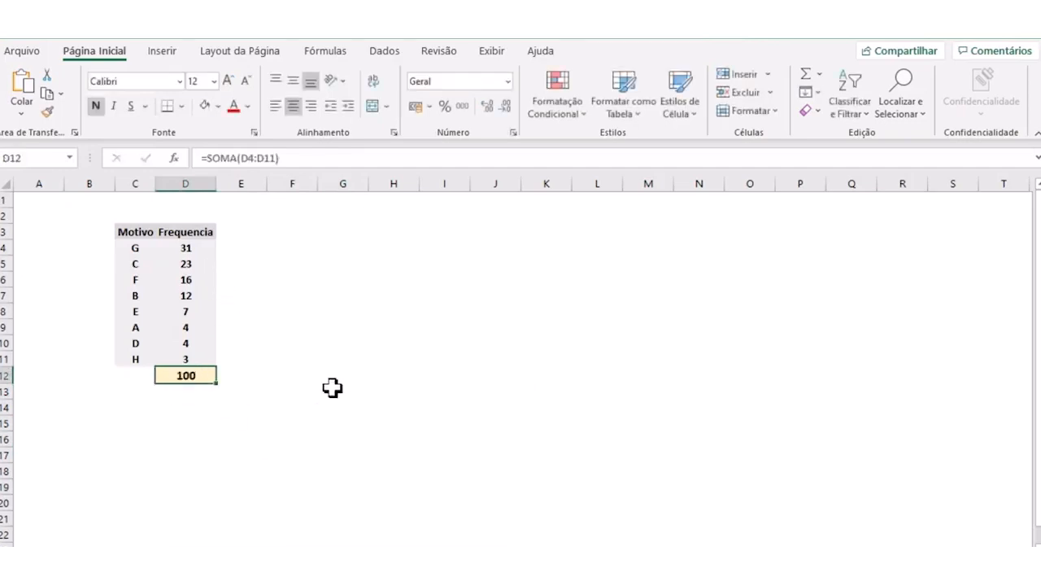
click(281, 411)
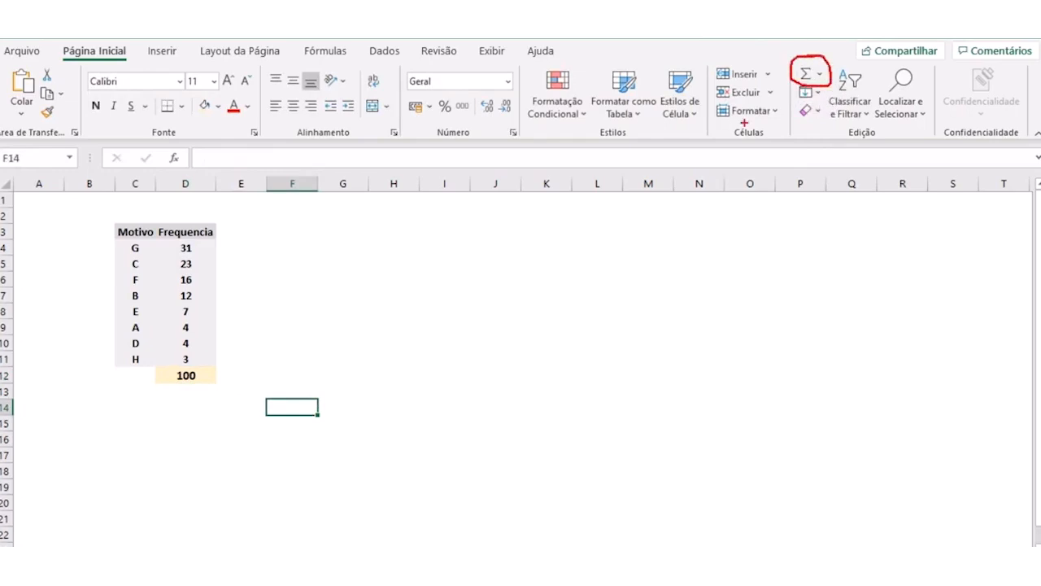
- Open the total formula in D12 to examine the range it sums
click(202, 363)
click(188, 375)
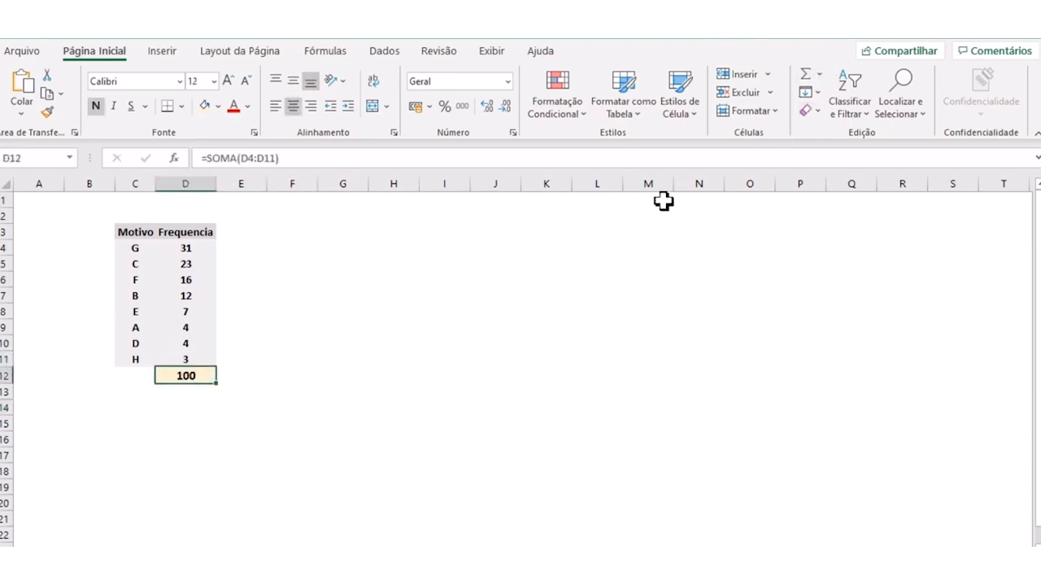
key(F2)
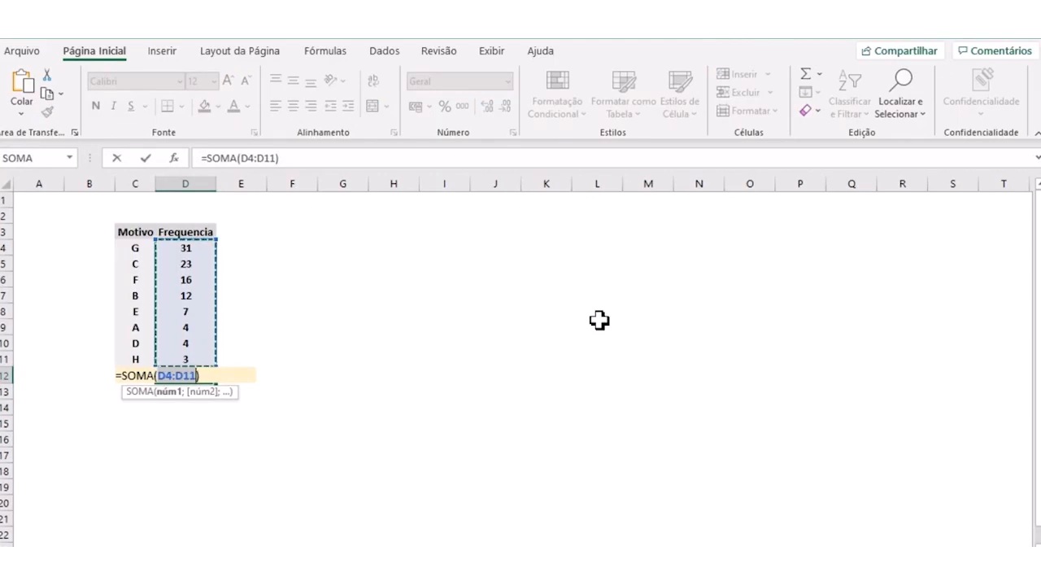
key(Return)
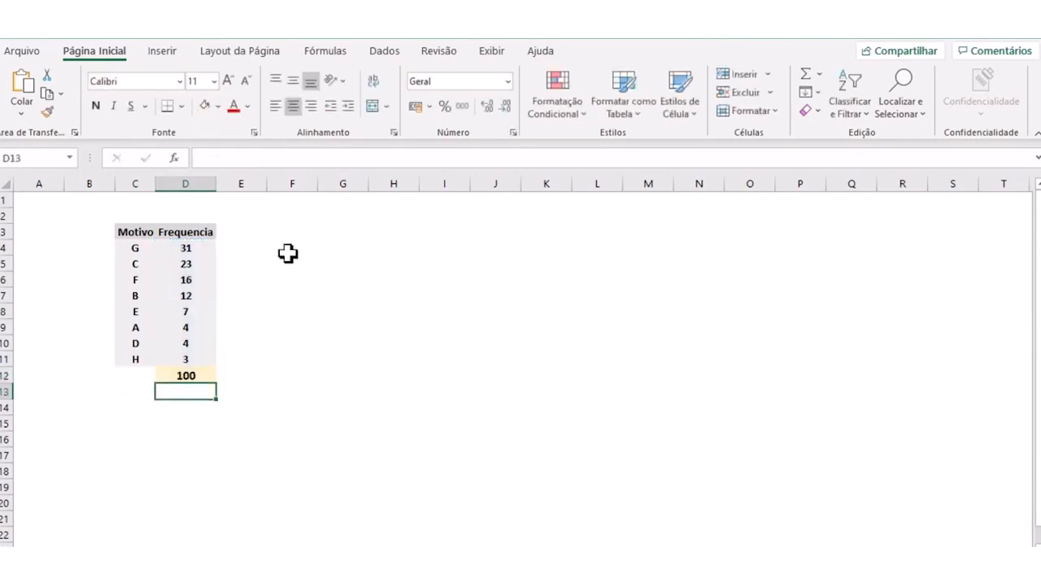
click(227, 231)
click(202, 231)
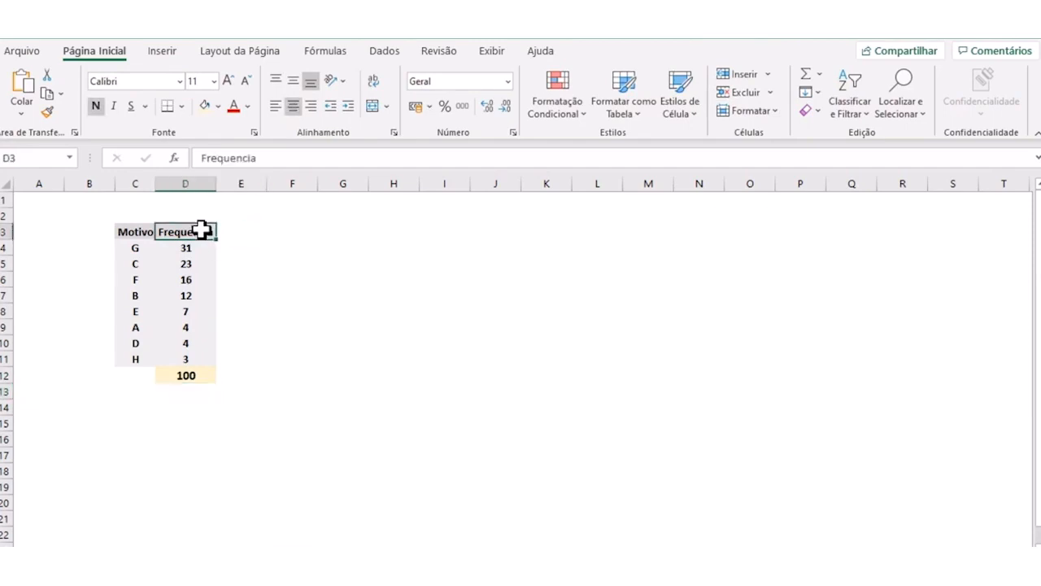
click(241, 236)
key(ctrl+c)
key(ctrl+v)
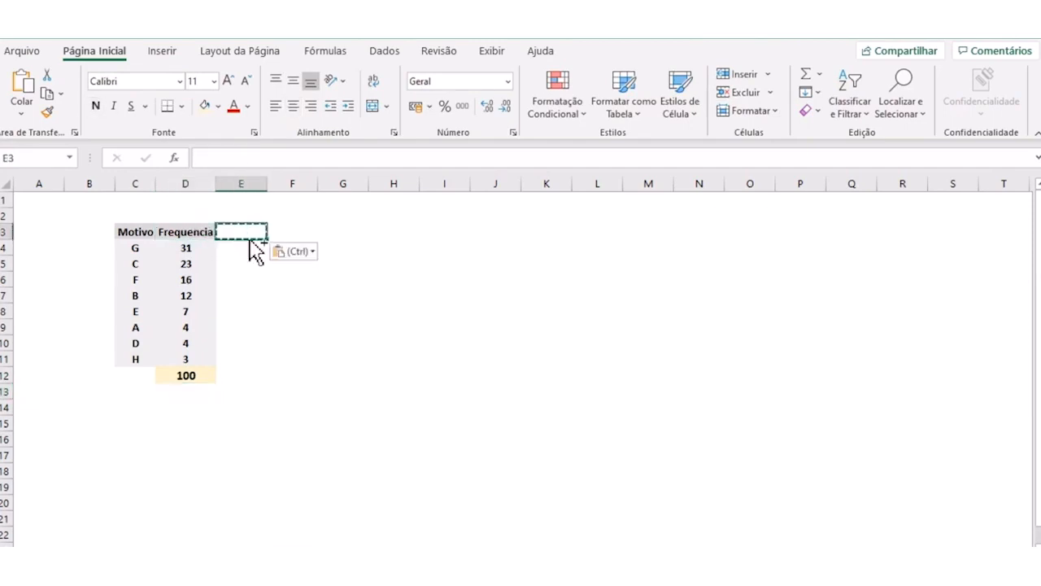
key(Escape)
- Extend the Frequencia header cell into E3 with its bold gray formatting, replace its text with %, and fit column E to its content
click(212, 232)
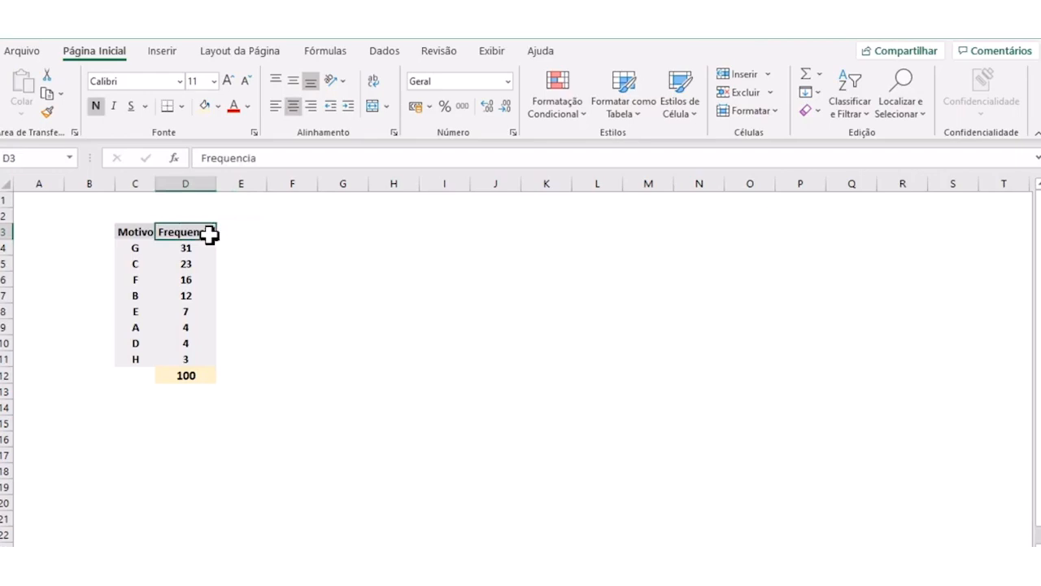
drag(213, 239, 253, 228)
text(%)
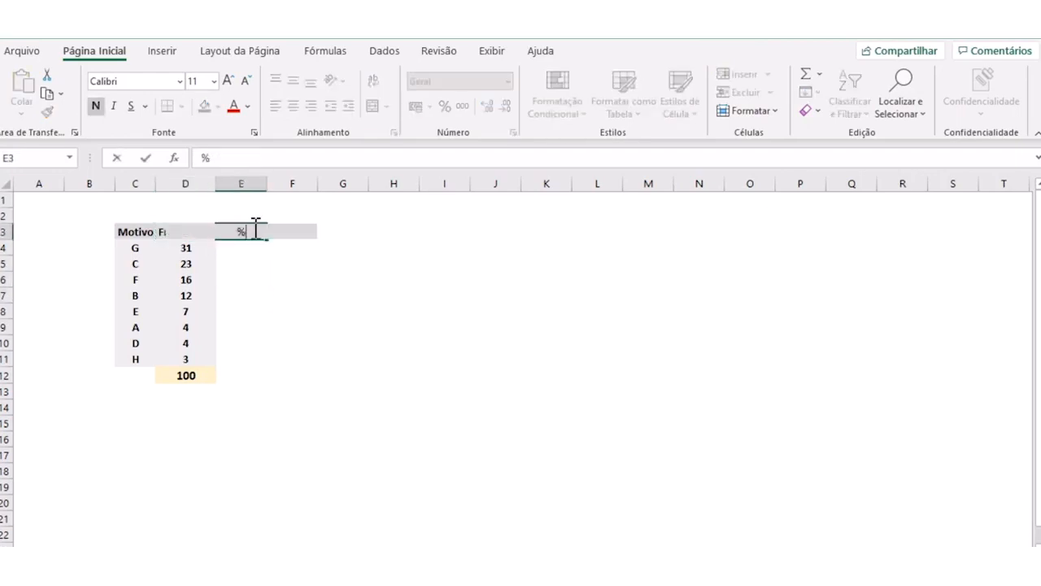
key(Return)
double_click(269, 186)
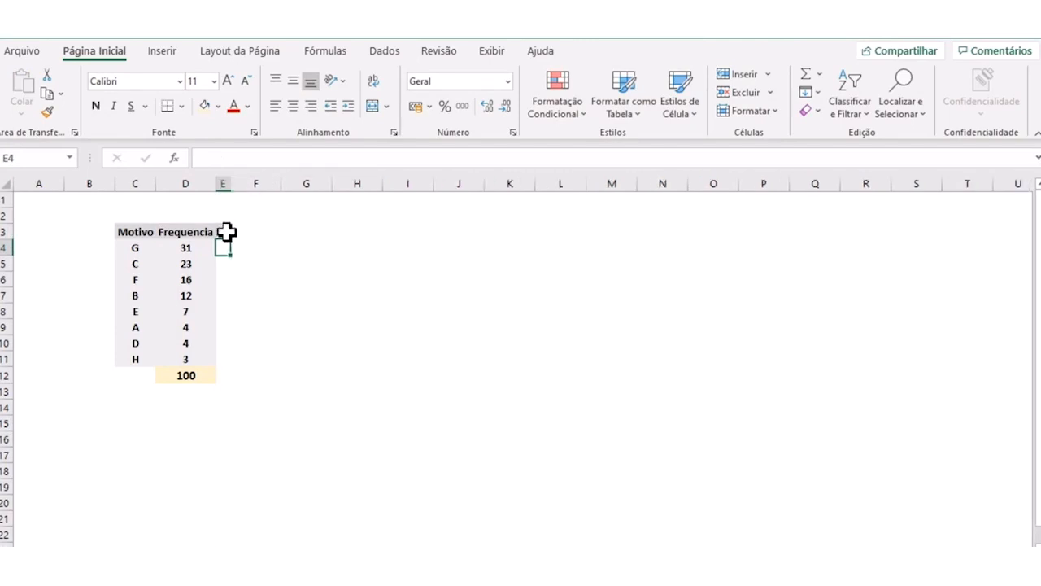
click(222, 232)
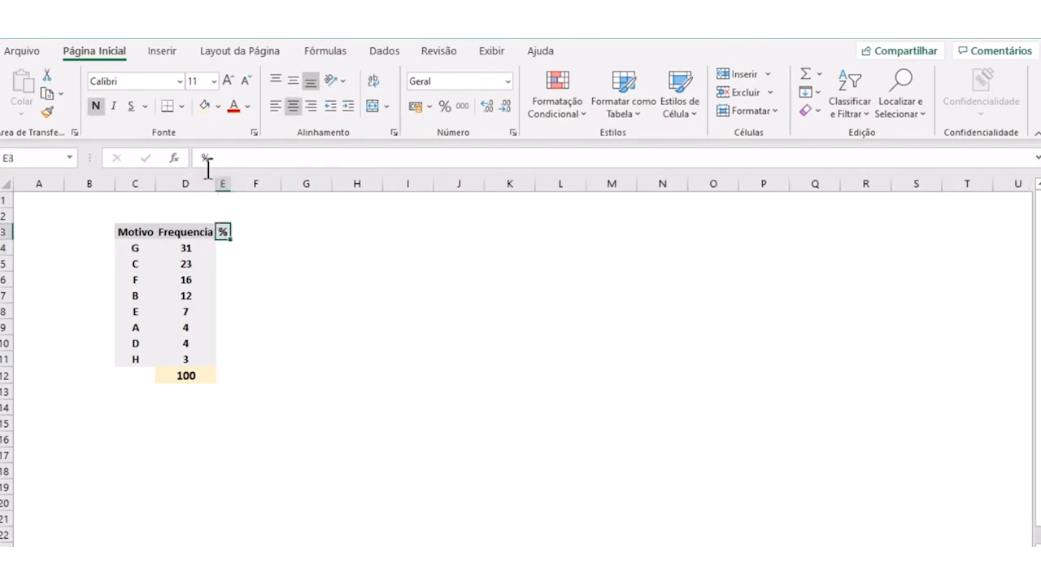
click(97, 108)
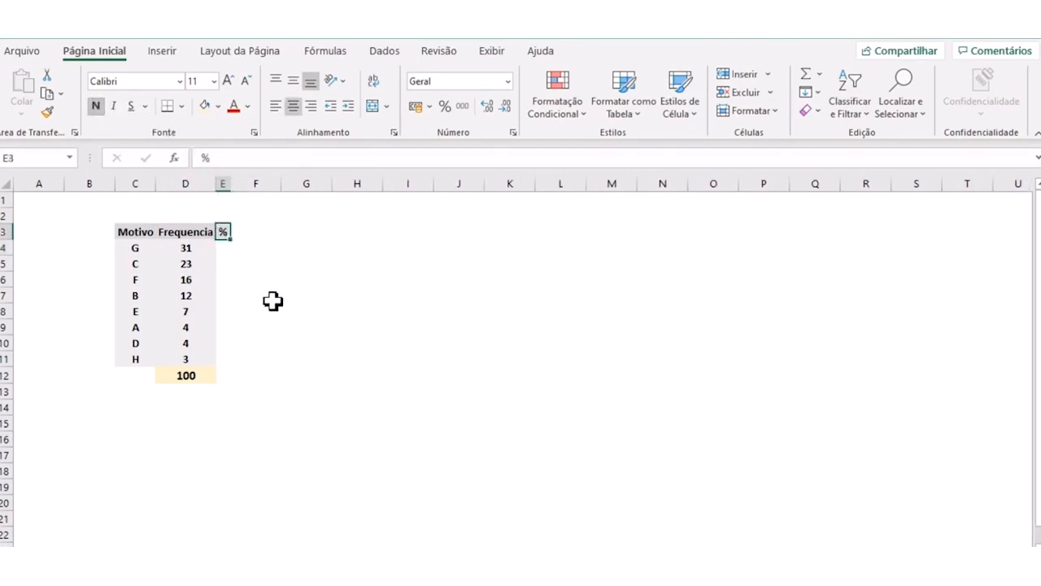
- Set the frequency of reason G in D4 to 35 and of reason C in D5 to 21
click(192, 249)
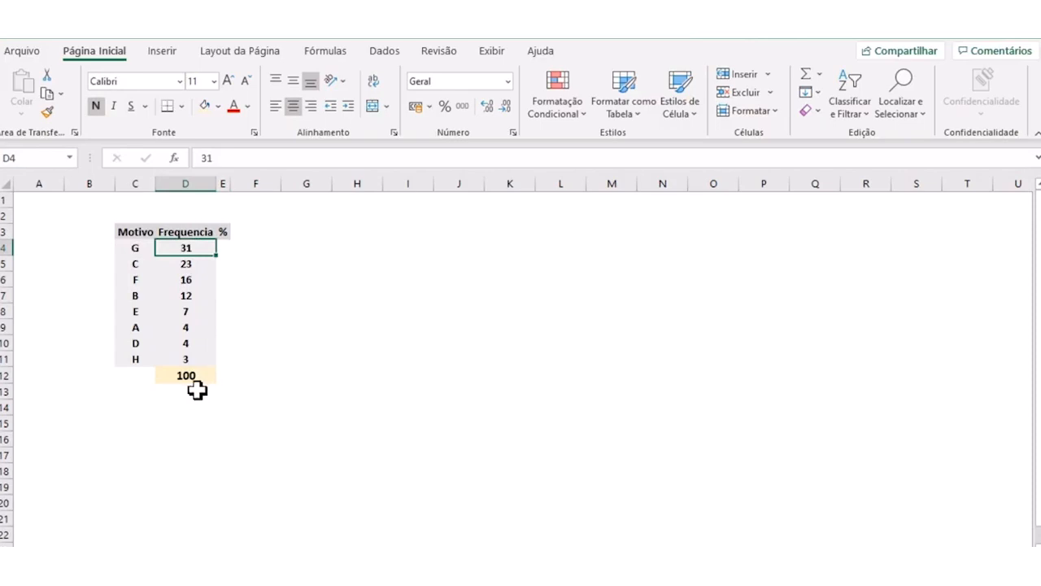
click(222, 247)
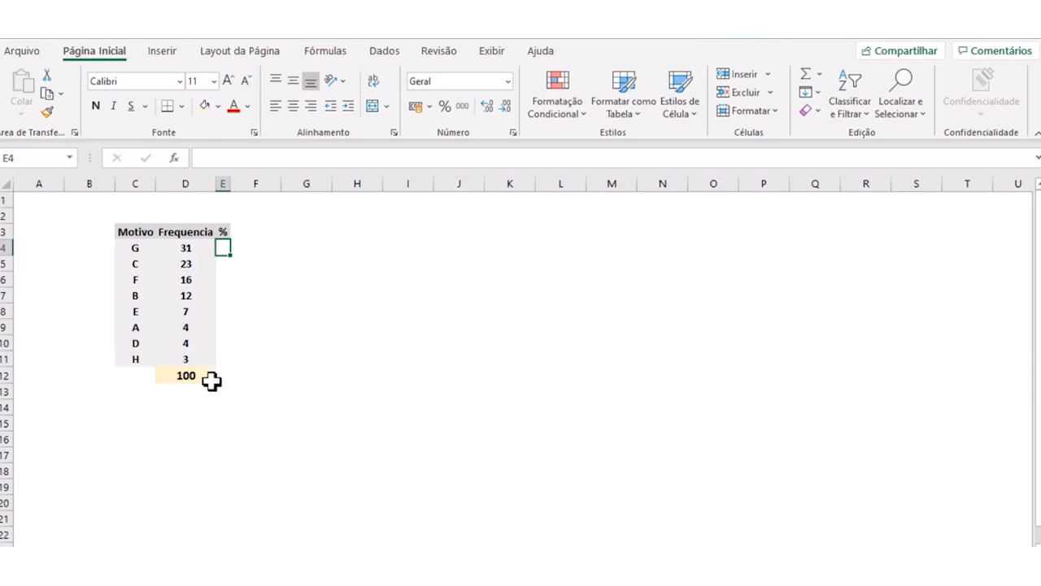
click(160, 378)
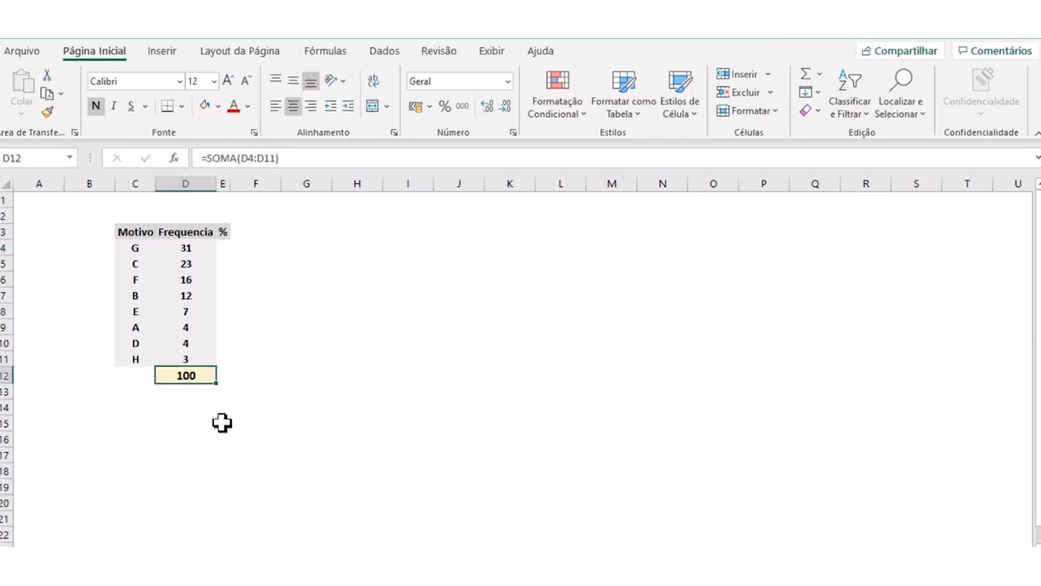
click(186, 248)
text(35)
key(Return)
text(21)
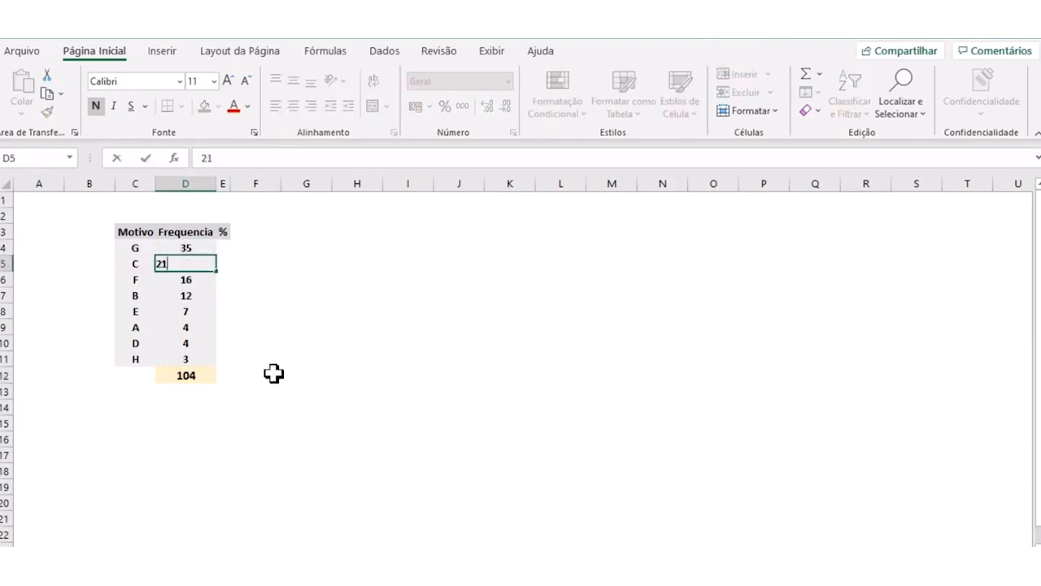
key(Return)
key(Return)
- Set the frequency of reason E in D8 to 9 and of reason D in D10 to 3
key(Return)
text(9)
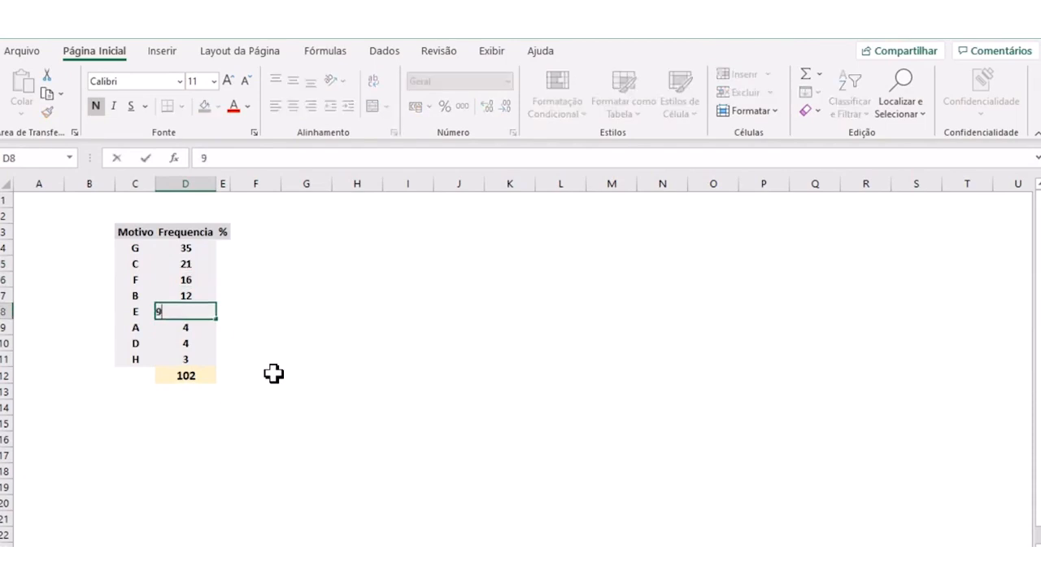
key(Return)
key(Return)
text(3)
- Set the frequency of reason G in D4 to 45 and of reason C in D5 to 23
key(Return)
key(Up)
key(Up)
key(Up)
key(Up)
key(Up)
key(Up)
key(Up)
key(Up)
key(Down)
key(Down)
key(Up)
text(45)
key(Return)
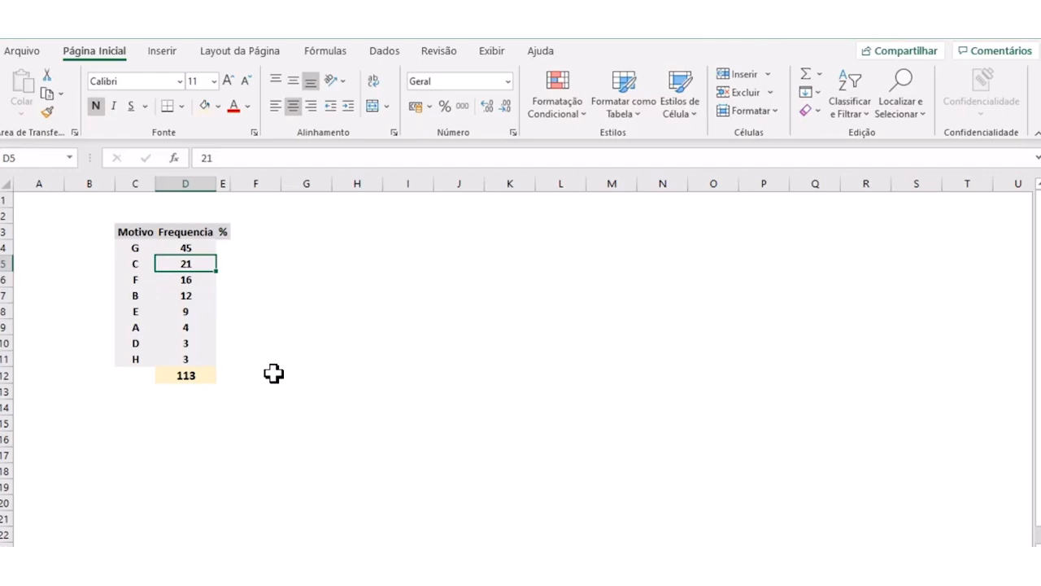
text(23)
key(Return)
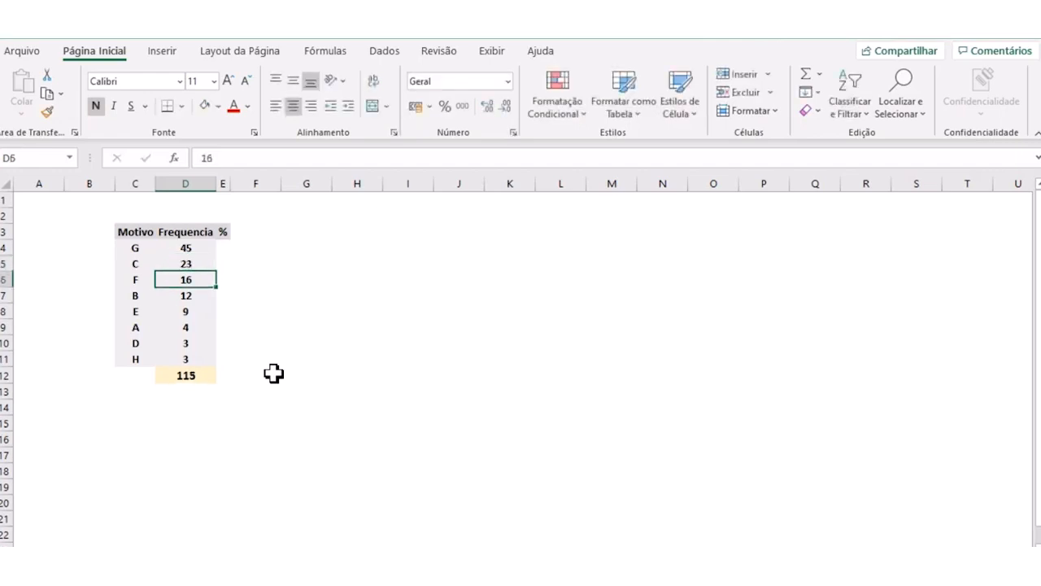
- Set the frequencies of reasons F, B and H to 20, 17 and 1 in D6, D7 and D11
key(BackSpace)
key(BackSpace)
text(20)
key(Return)
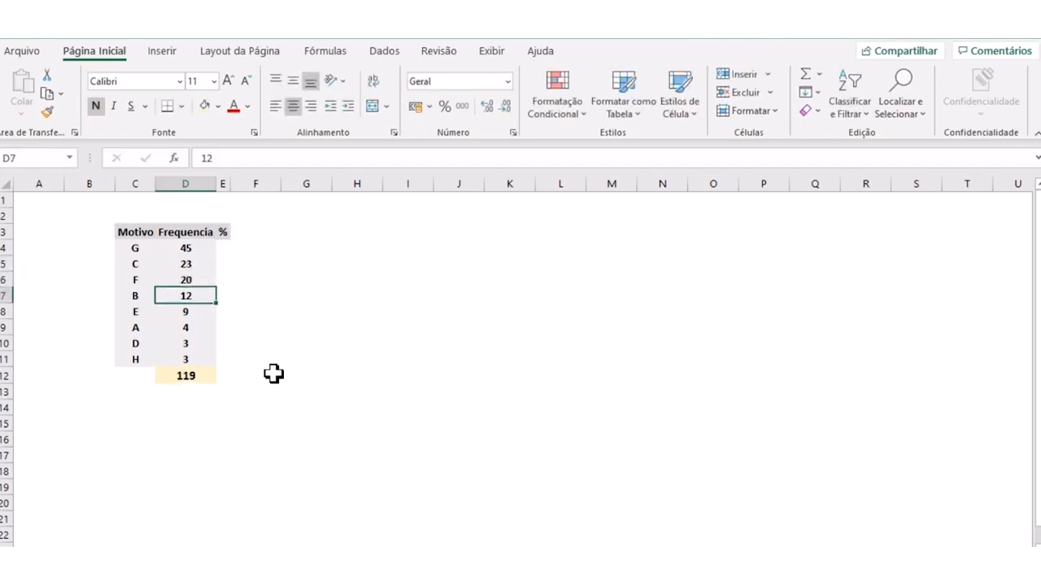
text(17)
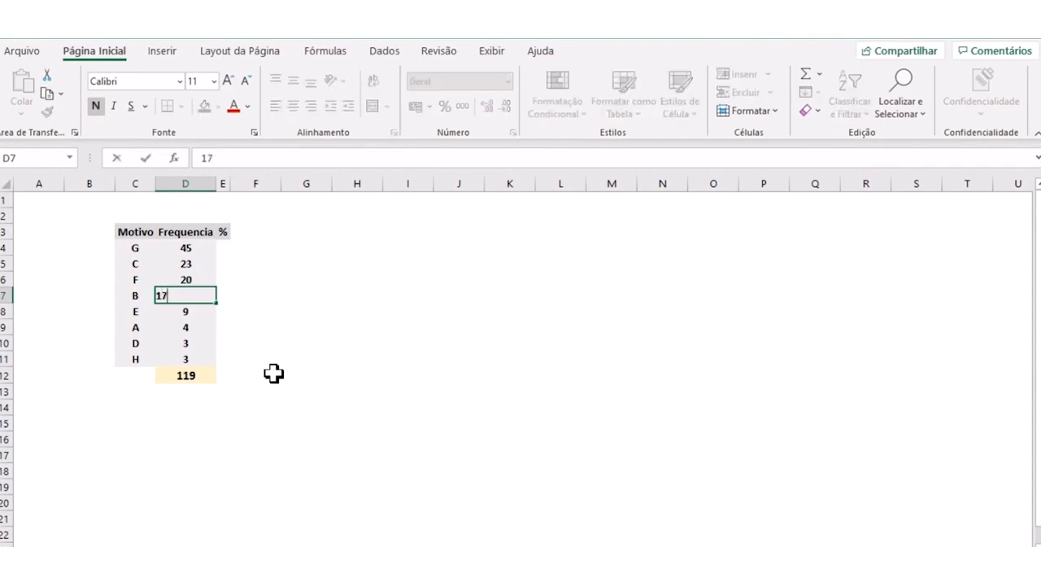
key(Return)
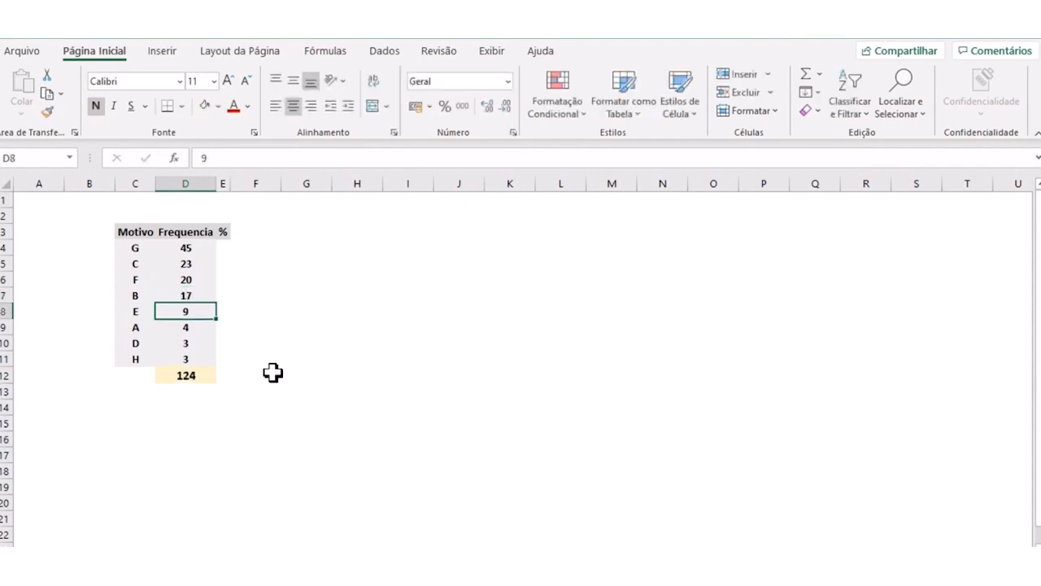
click(186, 363)
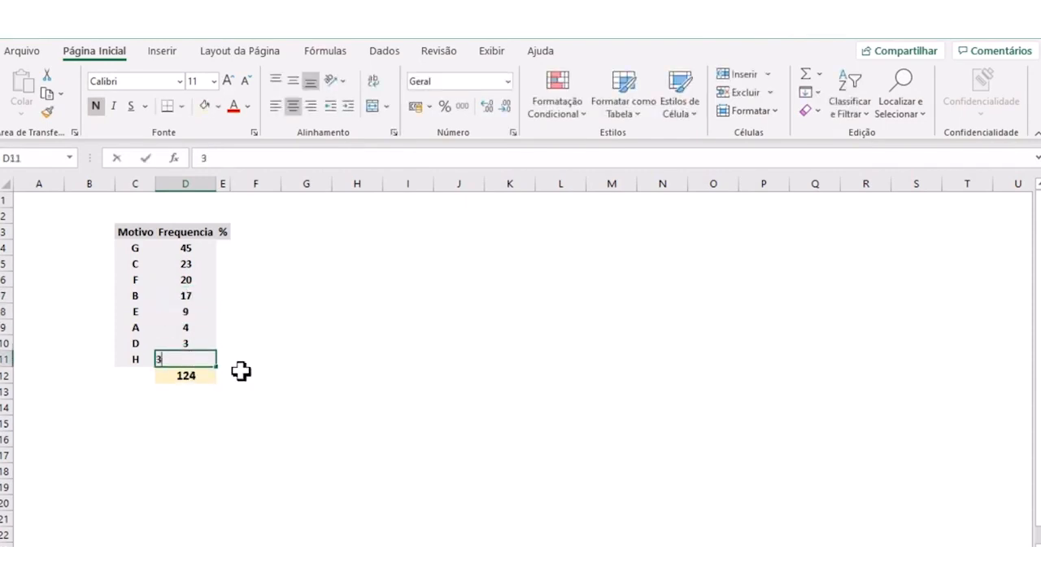
text(1)
key(Return)
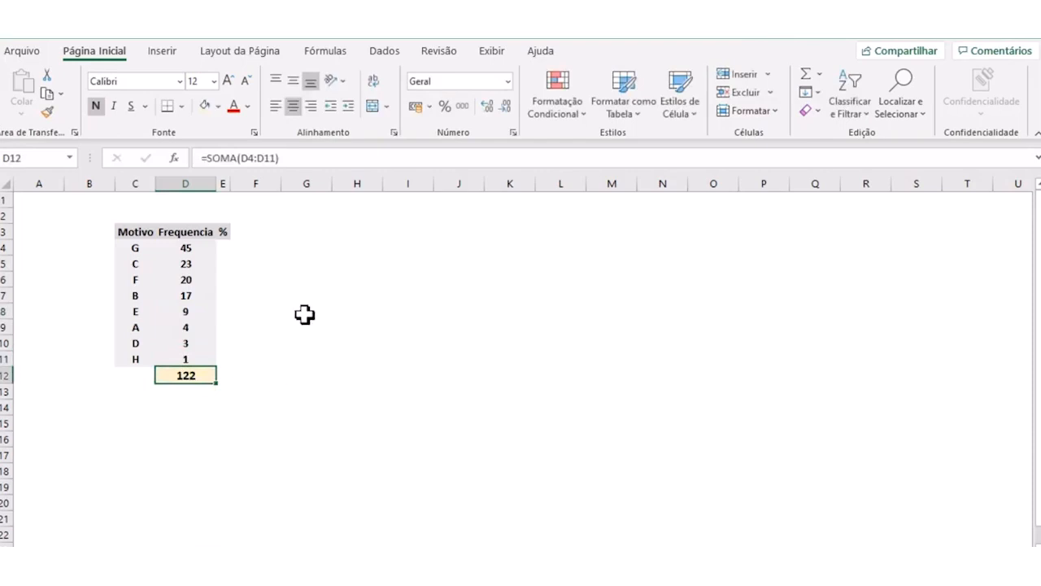
- Calculate reason G's share of the total in E4 with the formula =D4/D12
click(191, 245)
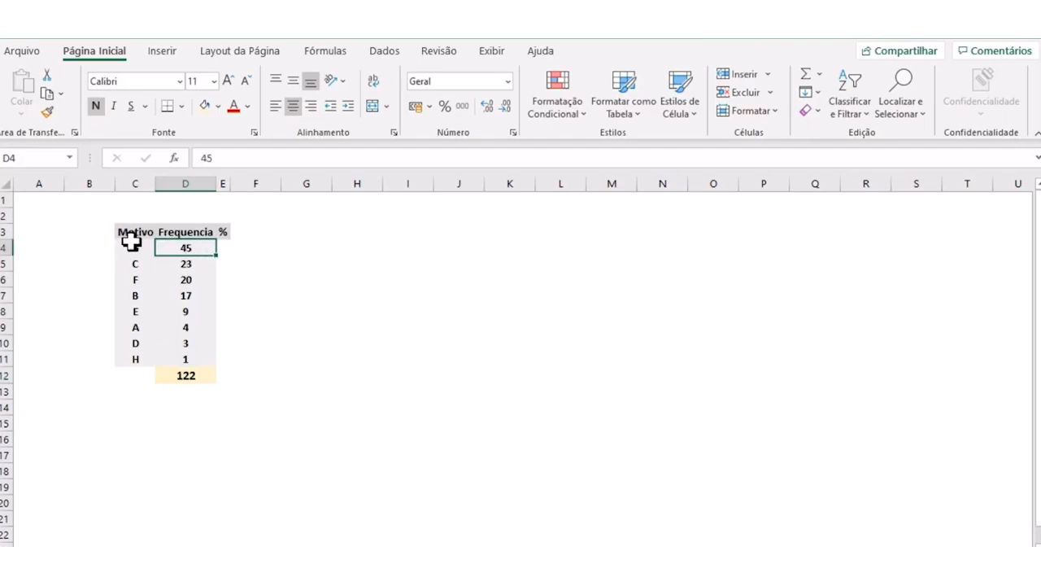
click(188, 377)
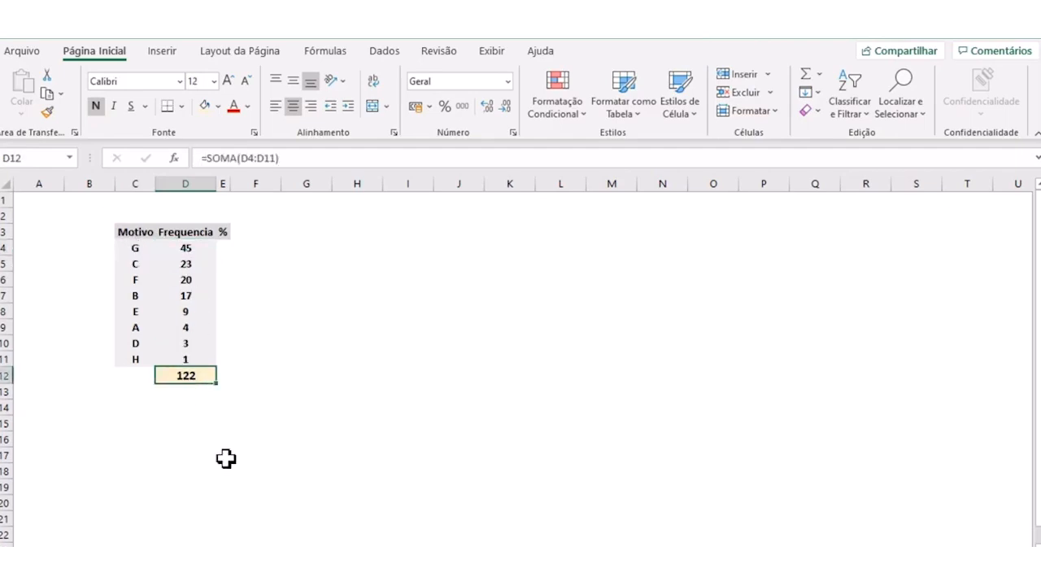
click(224, 248)
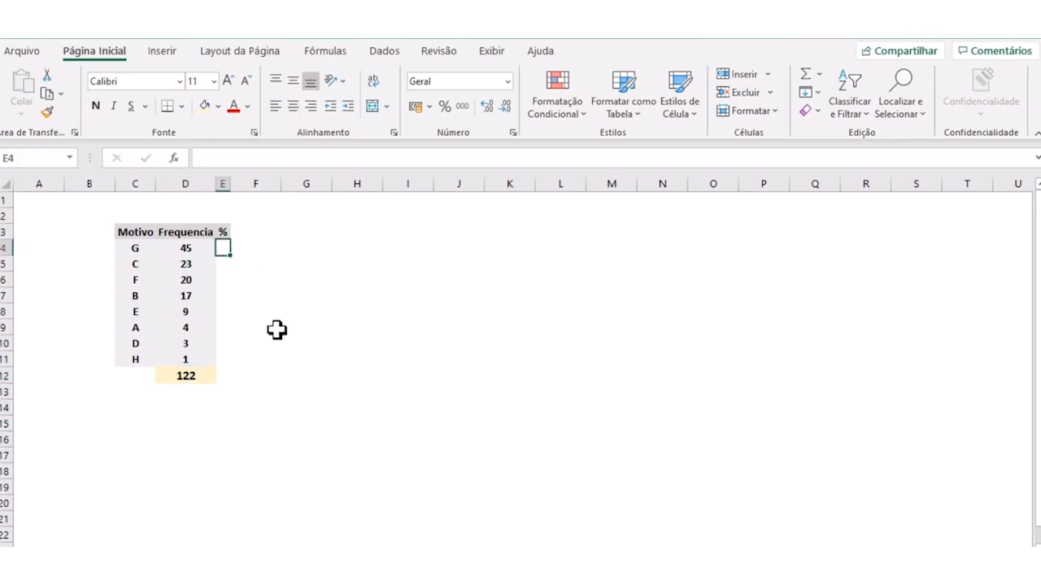
text(=)
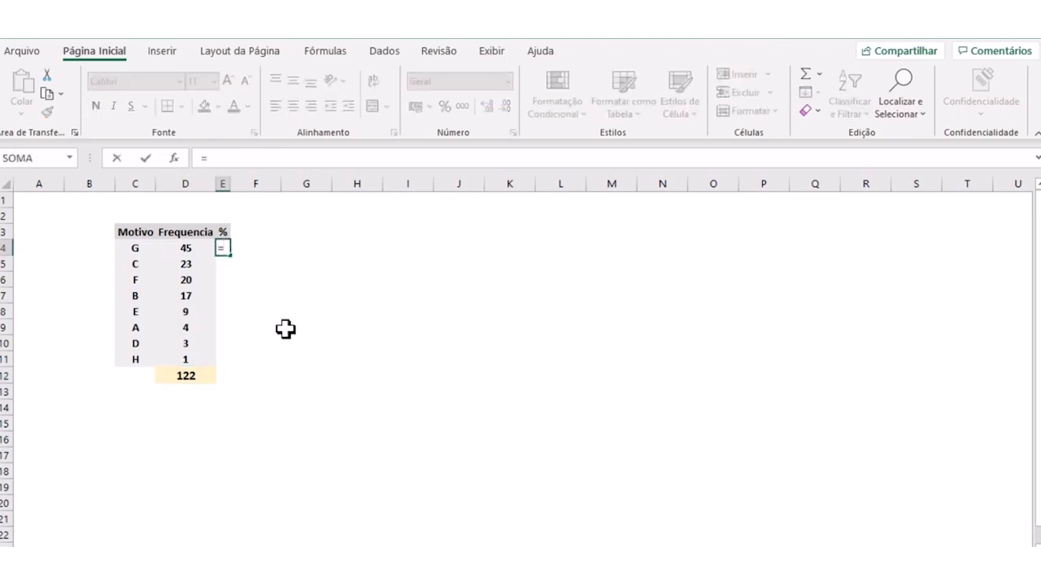
click(195, 234)
click(193, 246)
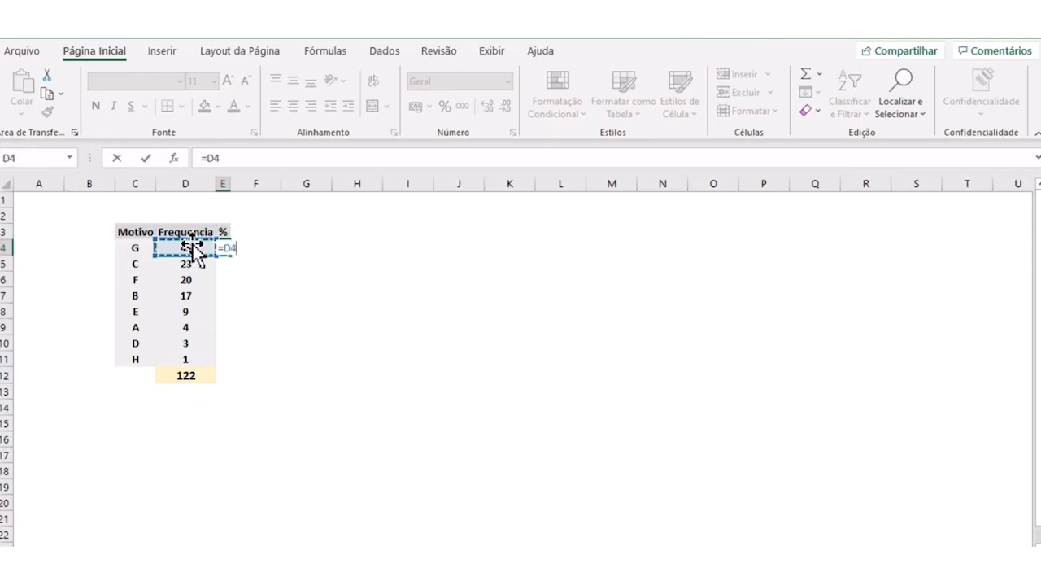
text(/)
click(176, 372)
key(Return)
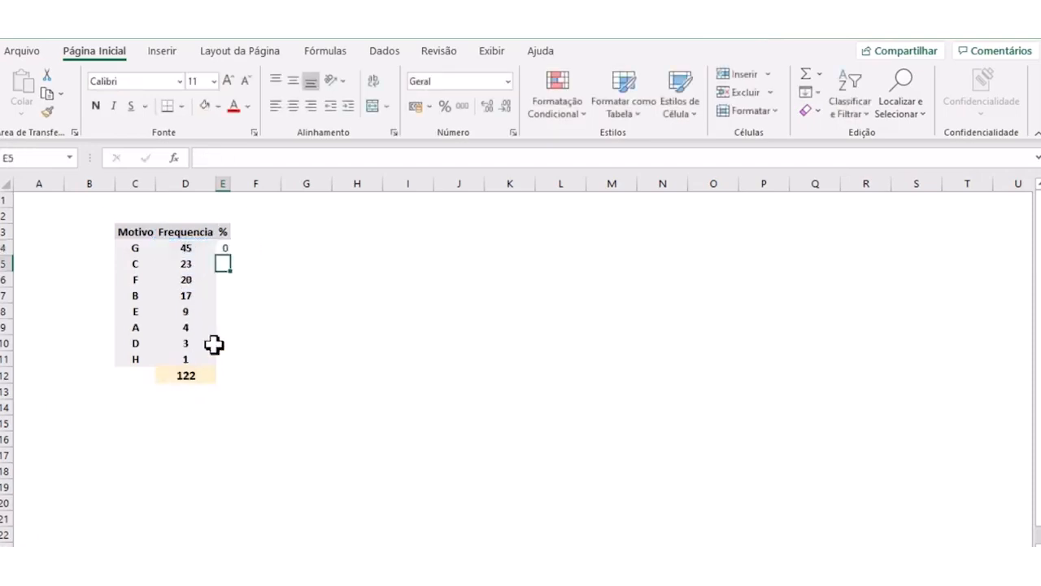
- Reduce the result in E4 to two decimal places and narrow column E to slightly more than its content
drag(229, 184, 283, 184)
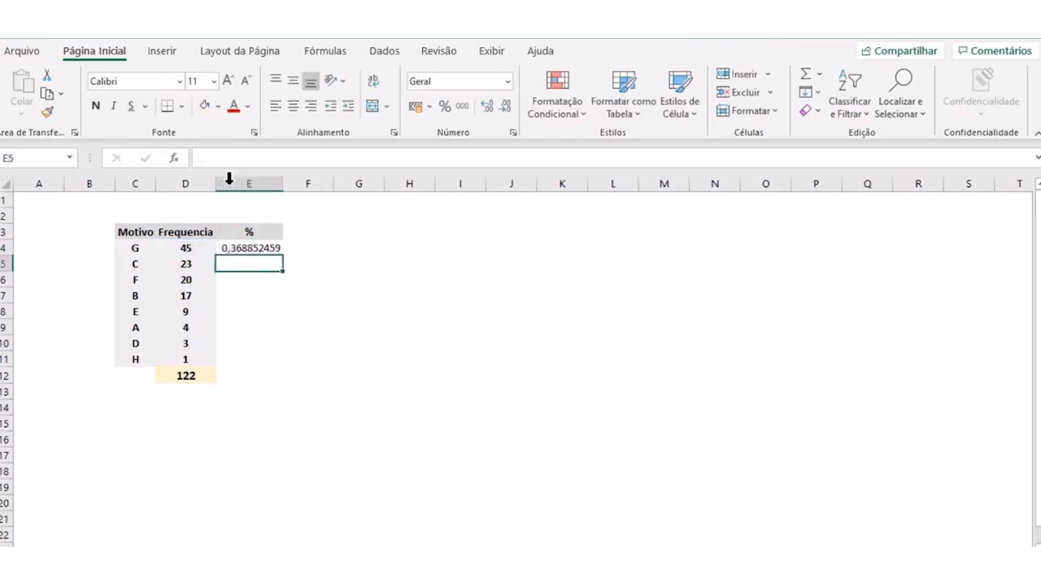
click(249, 248)
click(506, 106)
click(506, 106)
click(506, 106)
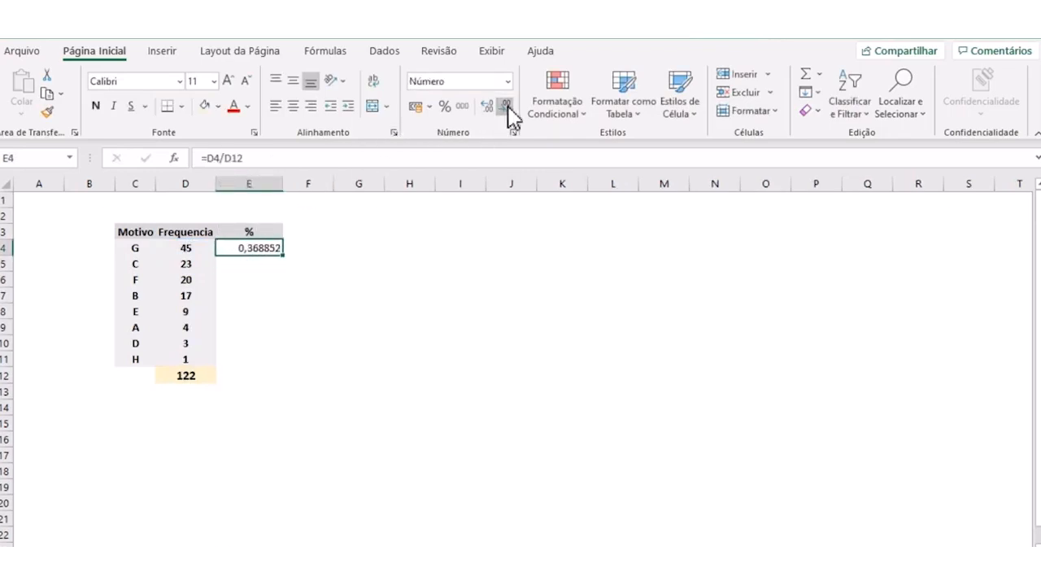
double_click(283, 183)
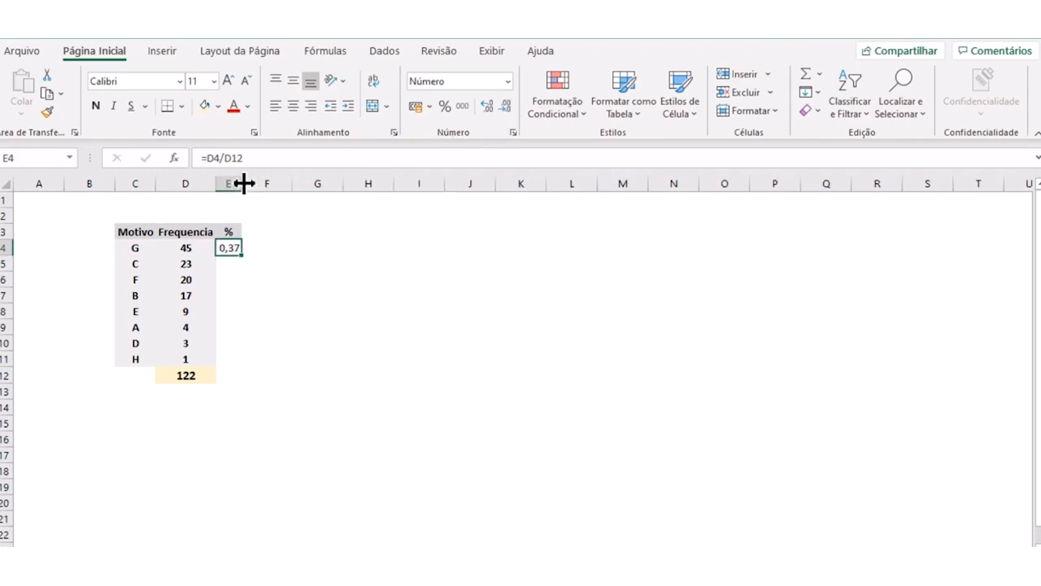
drag(244, 184, 249, 182)
- Examine the formula in E4 alongside the frequency in D4 and the total in D12 that it divides
click(298, 295)
click(241, 251)
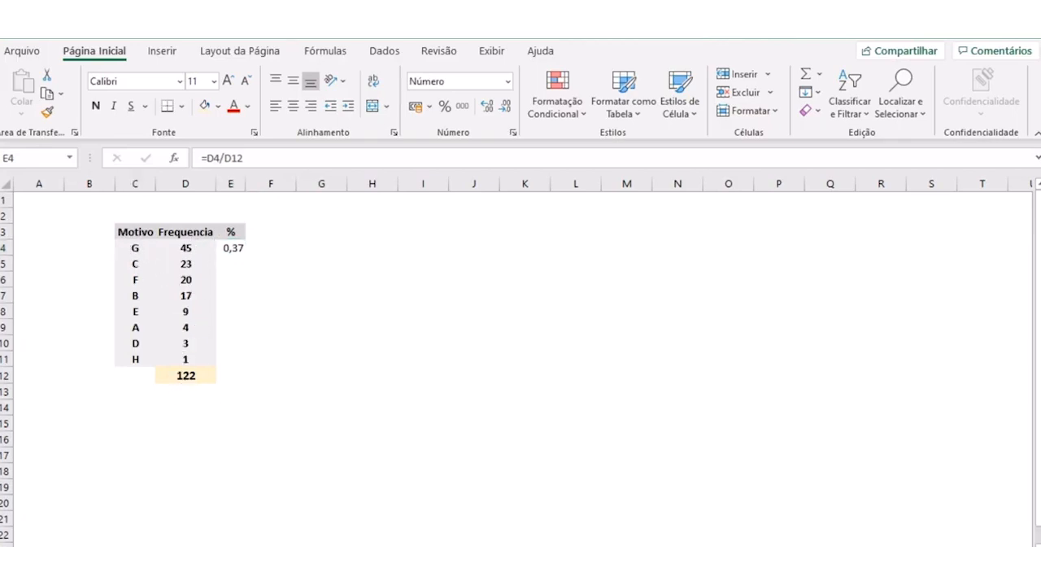
click(260, 307)
click(237, 248)
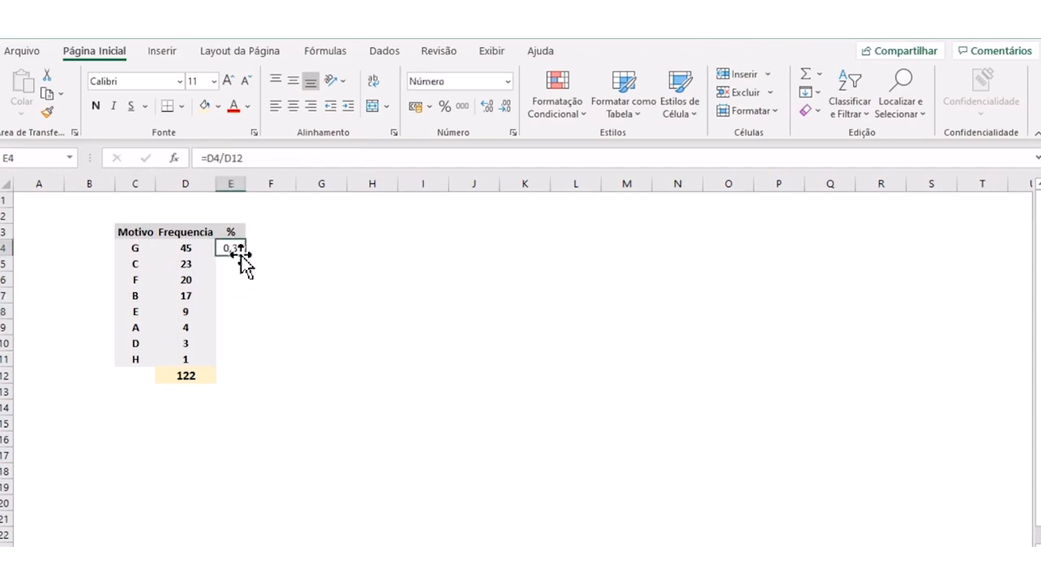
click(189, 248)
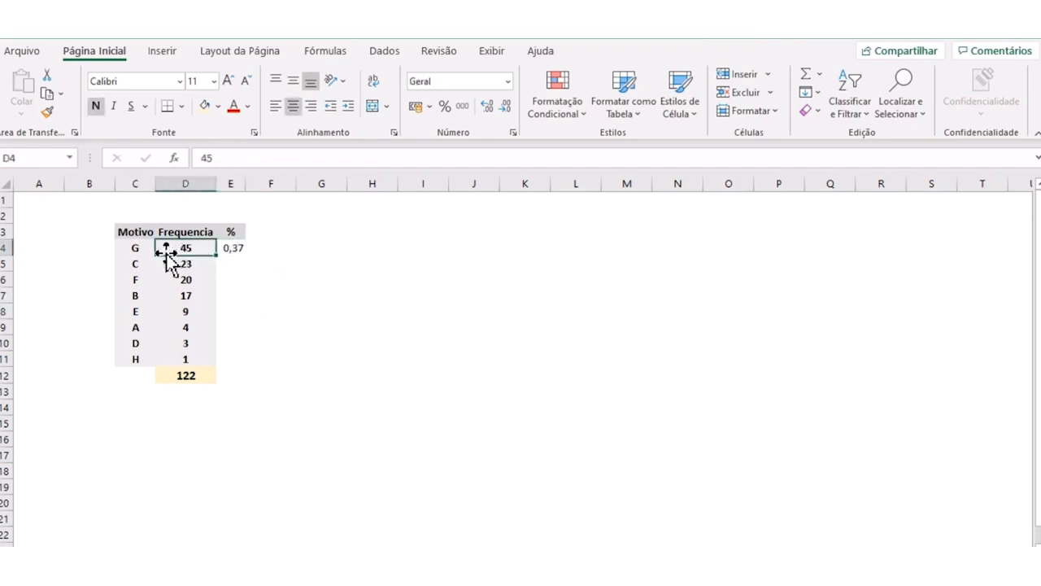
click(192, 375)
click(236, 247)
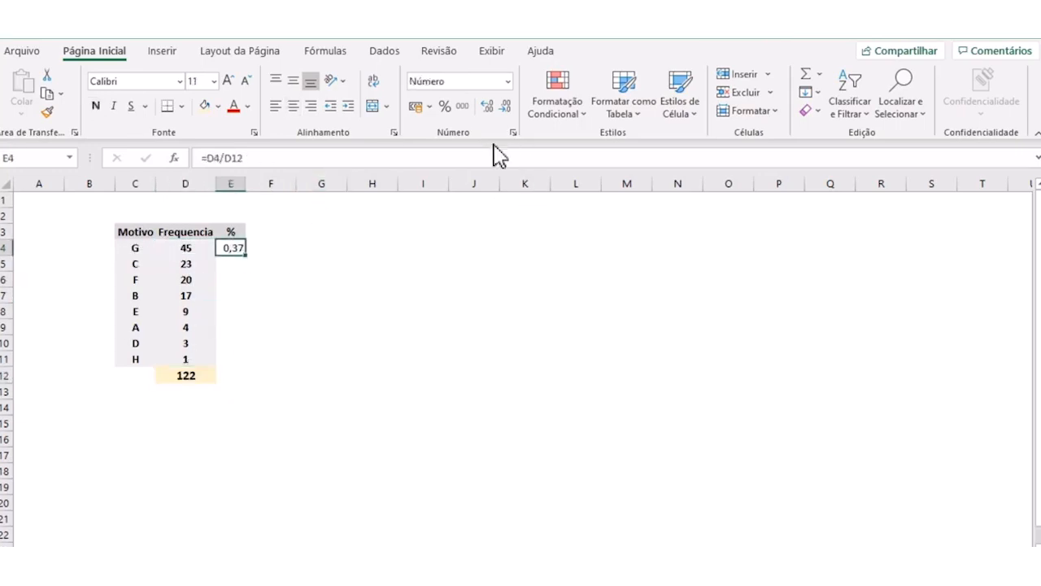
- Fit column E to its content and format E4 as a percentage with two decimal places
double_click(249, 183)
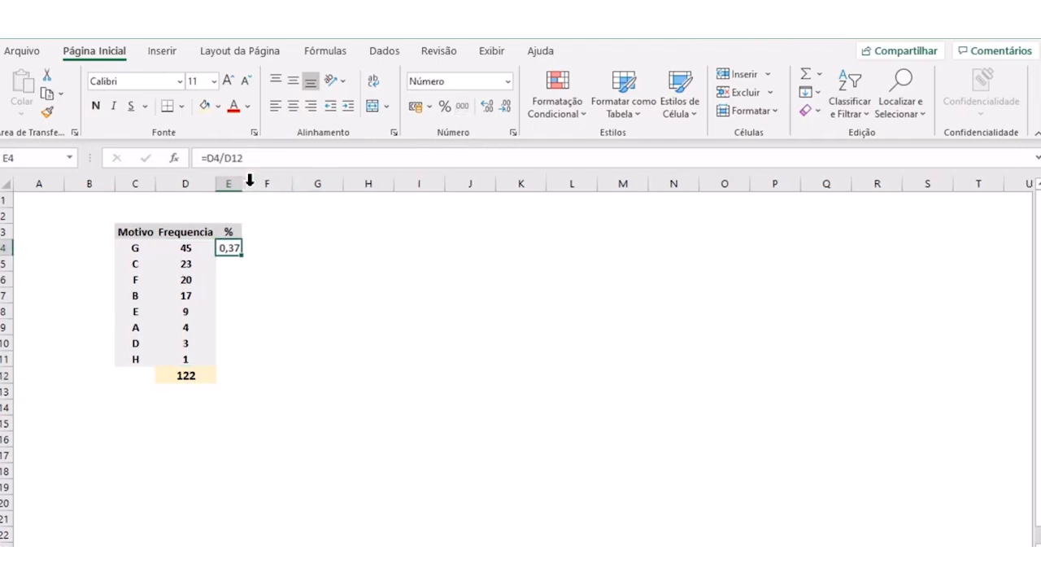
click(446, 106)
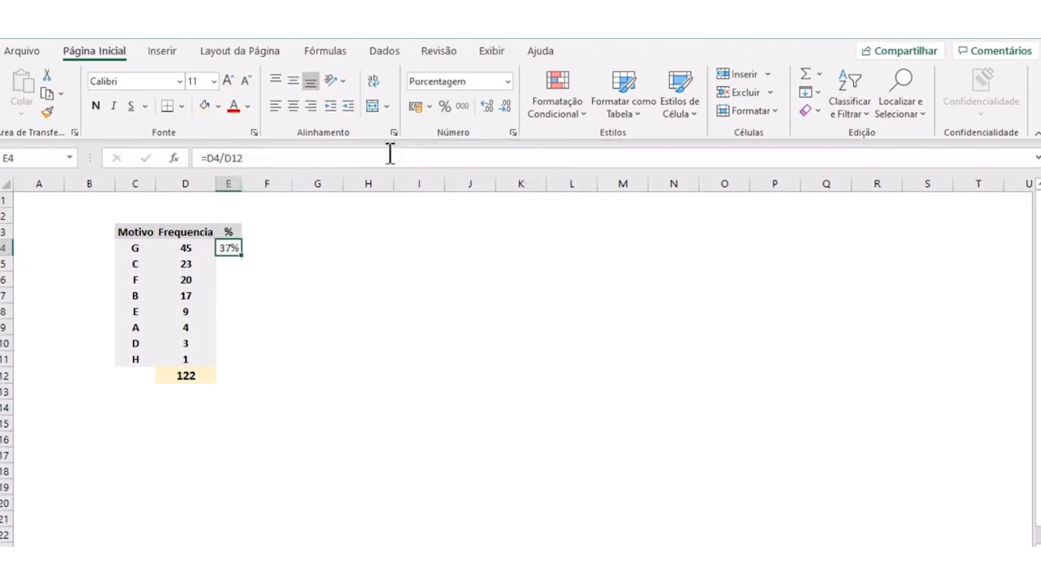
click(488, 107)
click(488, 107)
click(392, 281)
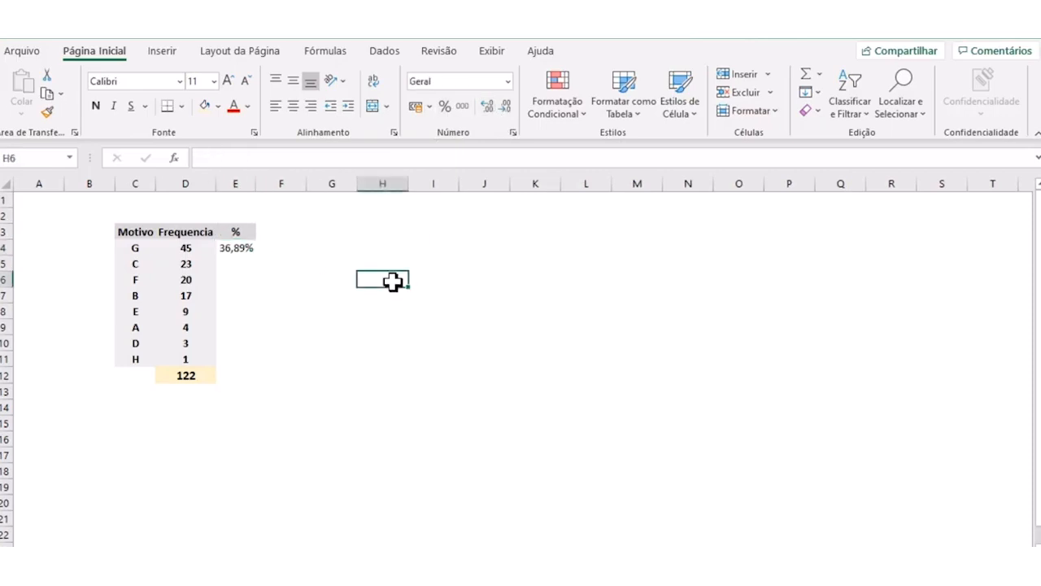
- Make the total reference in E4 absolute with =D4/$D$12 and fill the formula down through E11
click(330, 328)
click(234, 244)
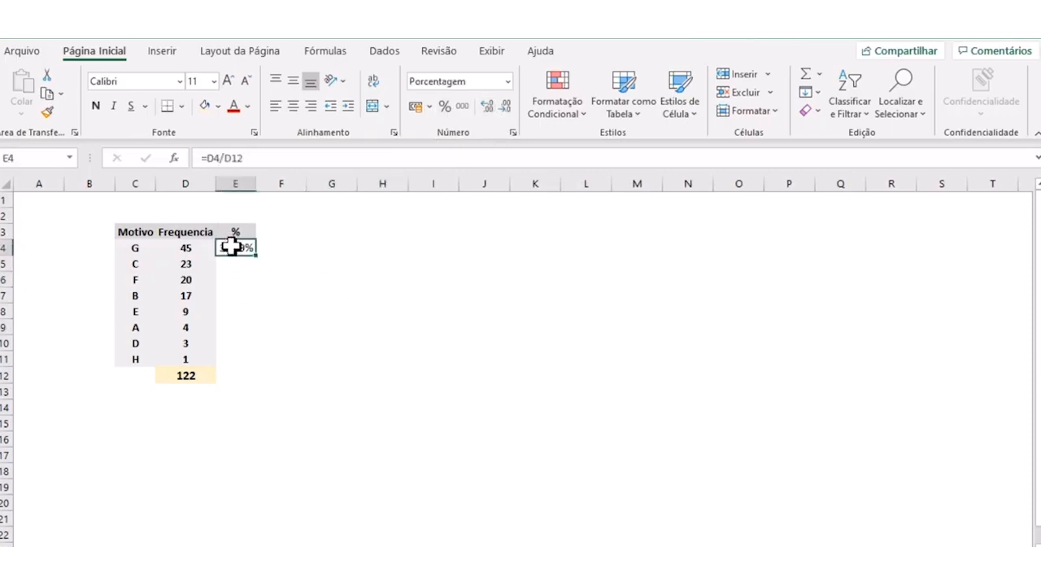
click(203, 375)
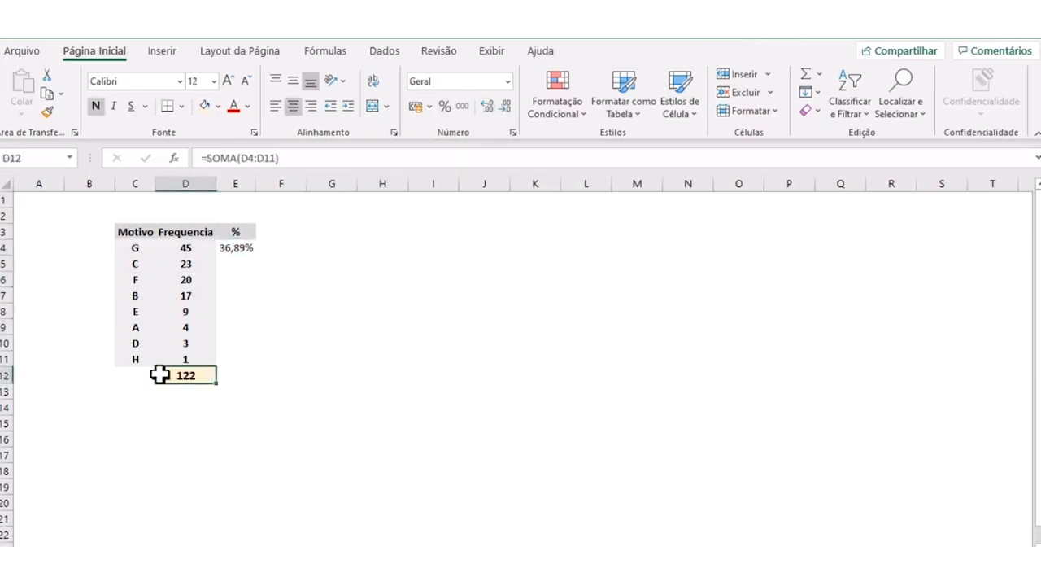
click(246, 249)
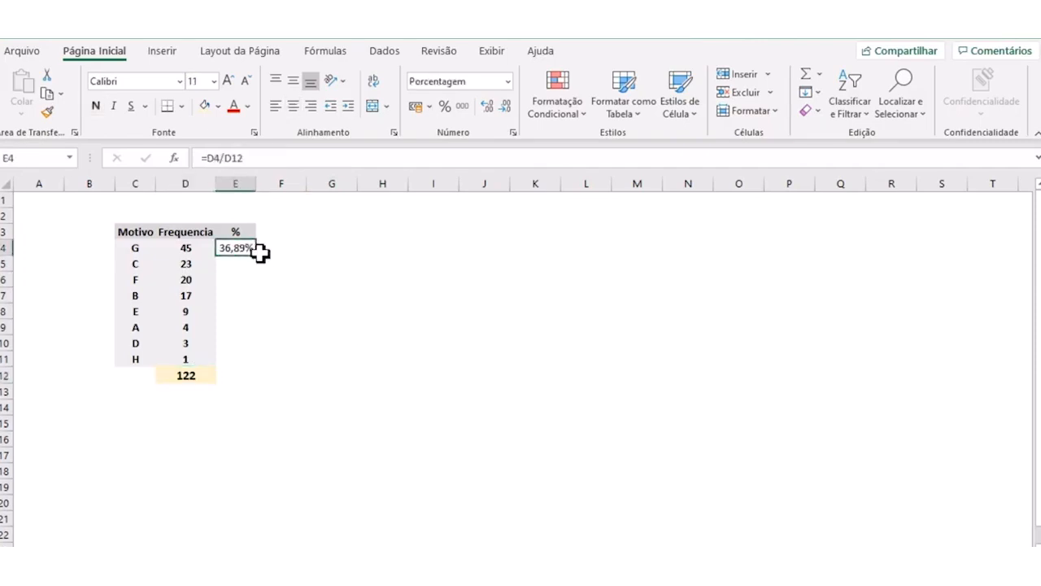
mouse_move(259, 257)
mouse_down()
mouse_move(258, 372)
mouse_move(257, 260)
mouse_up()
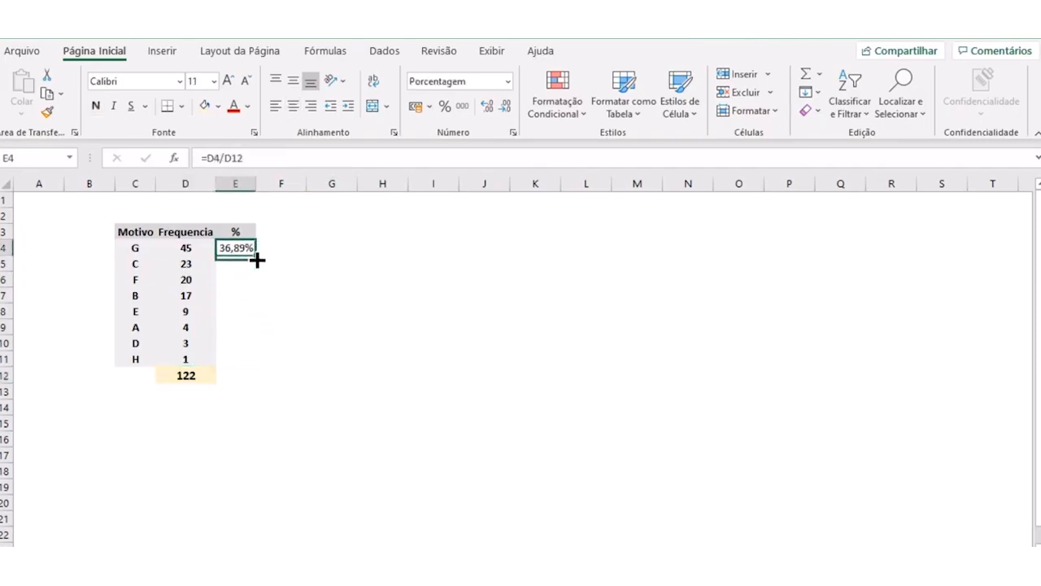
click(246, 157)
drag(229, 155, 224, 157)
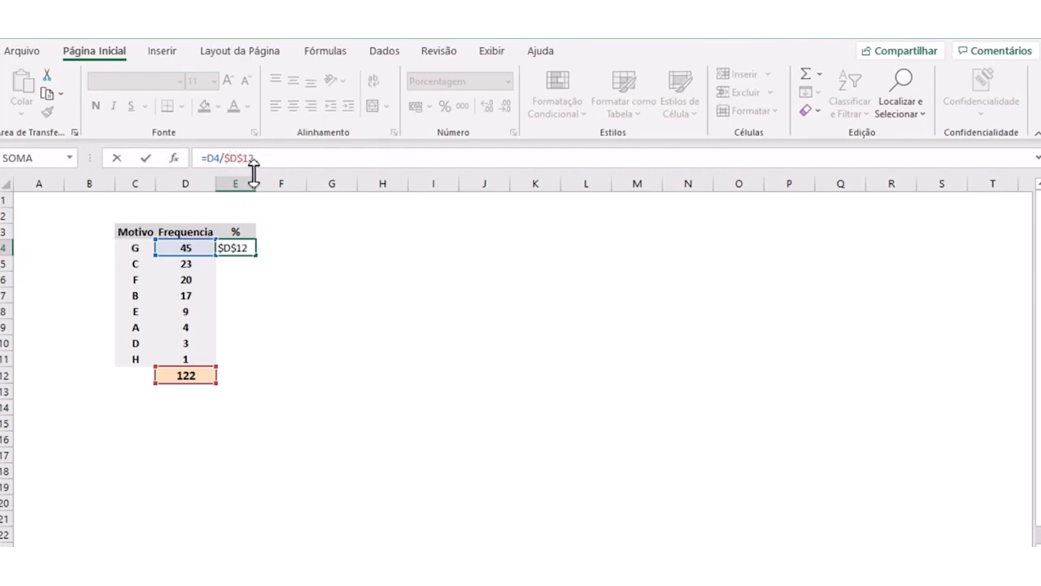
key(Return)
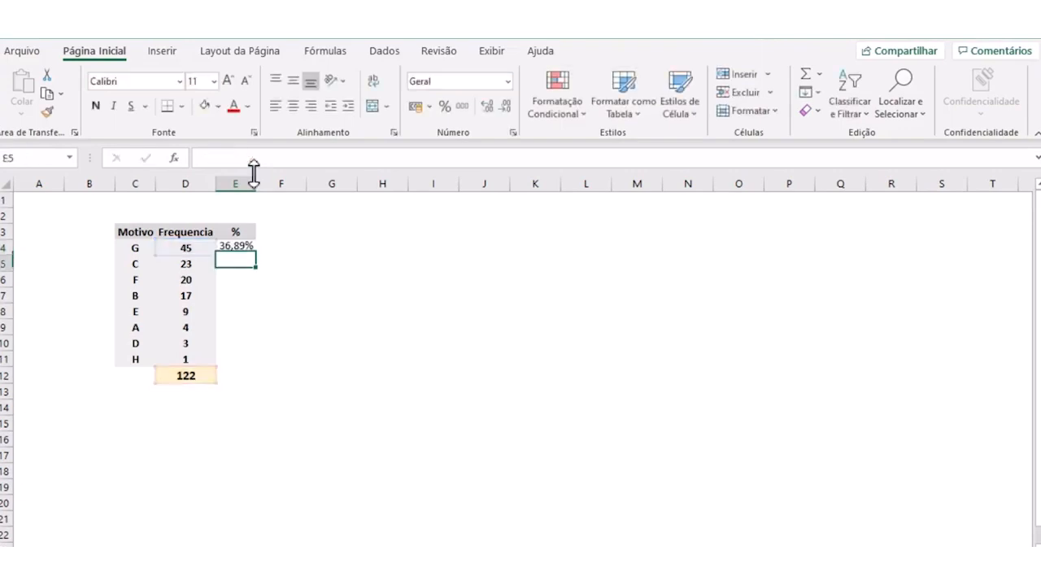
click(231, 246)
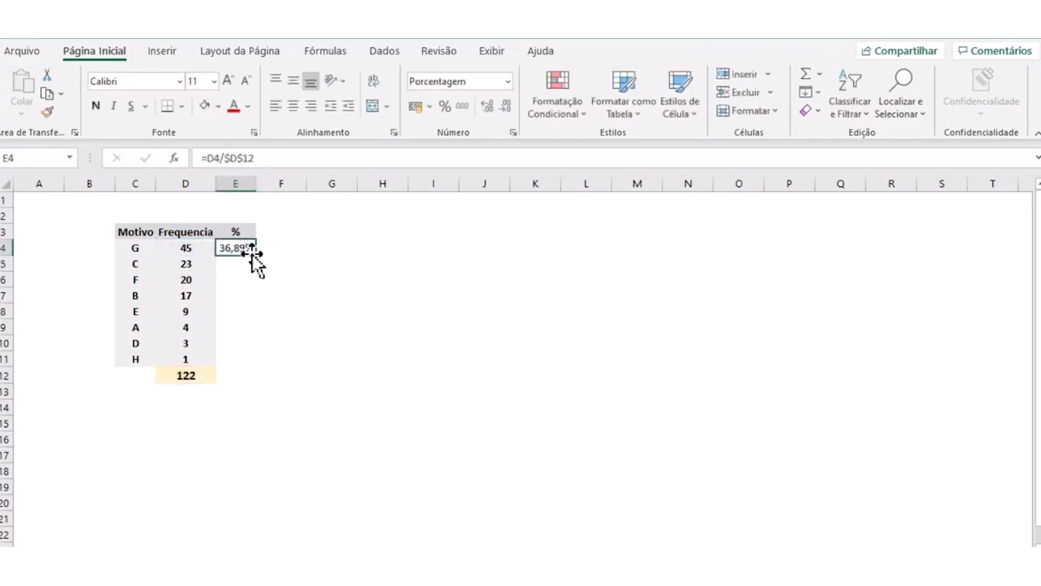
drag(257, 256, 258, 367)
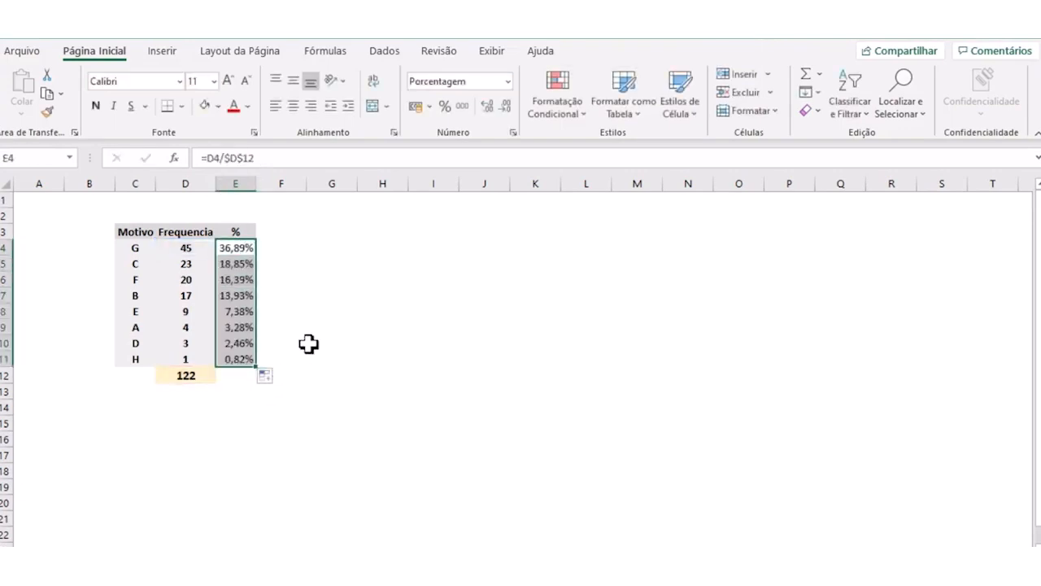
- Fill the percentage column E3:E11, including its header, with the light blue theme color
drag(238, 234, 240, 360)
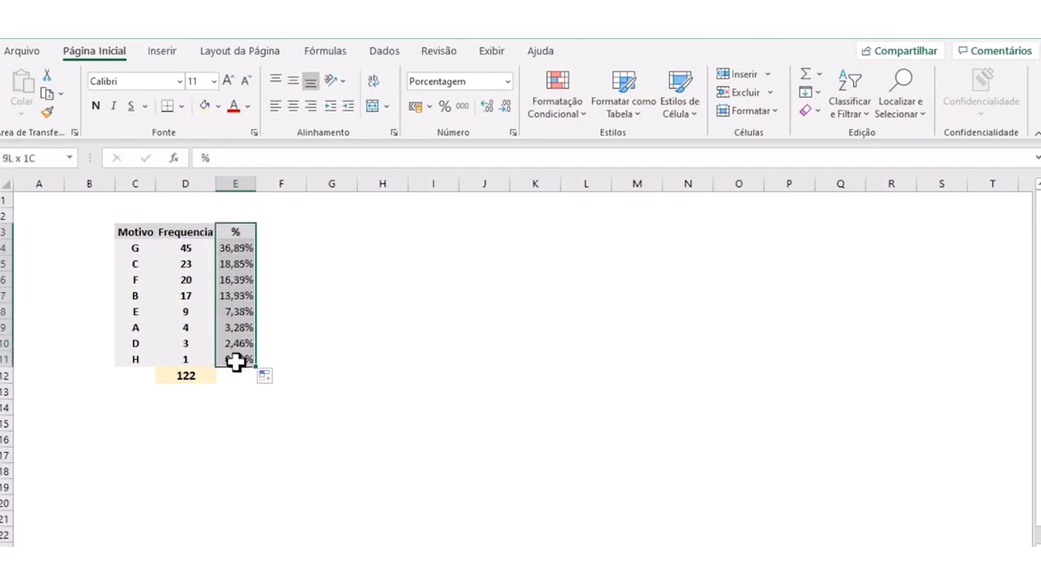
click(218, 106)
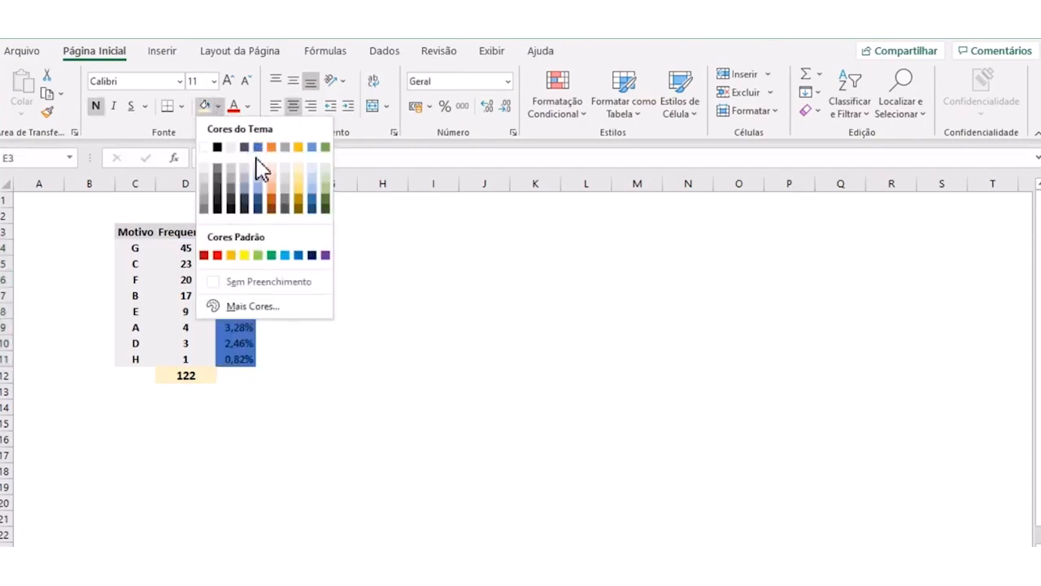
click(257, 173)
click(337, 377)
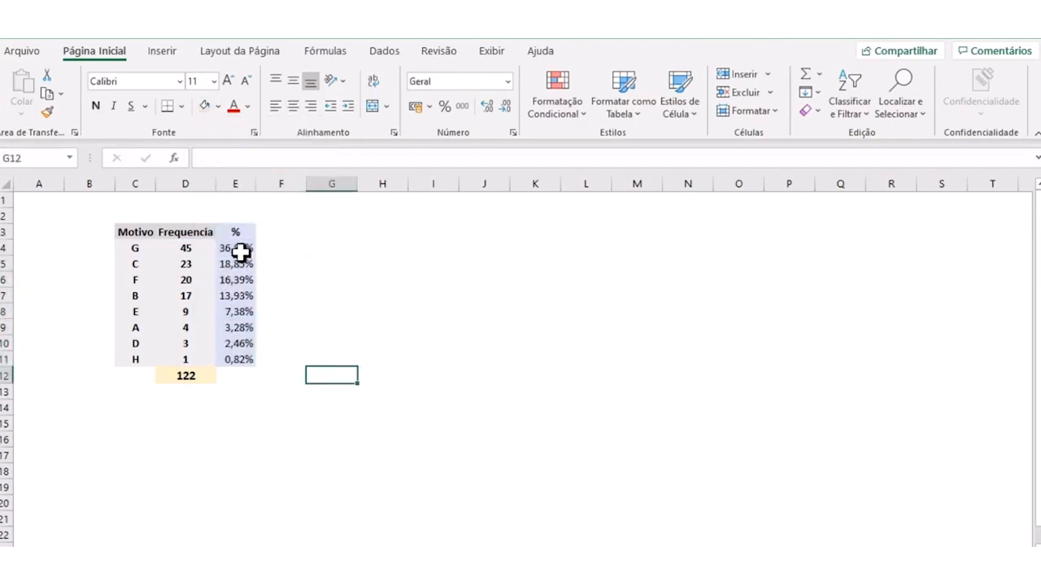
- Enlarge the reason letters in C4:C11 to 14 pt and increase the font of the total in D12 by one size
drag(136, 247, 135, 359)
click(227, 81)
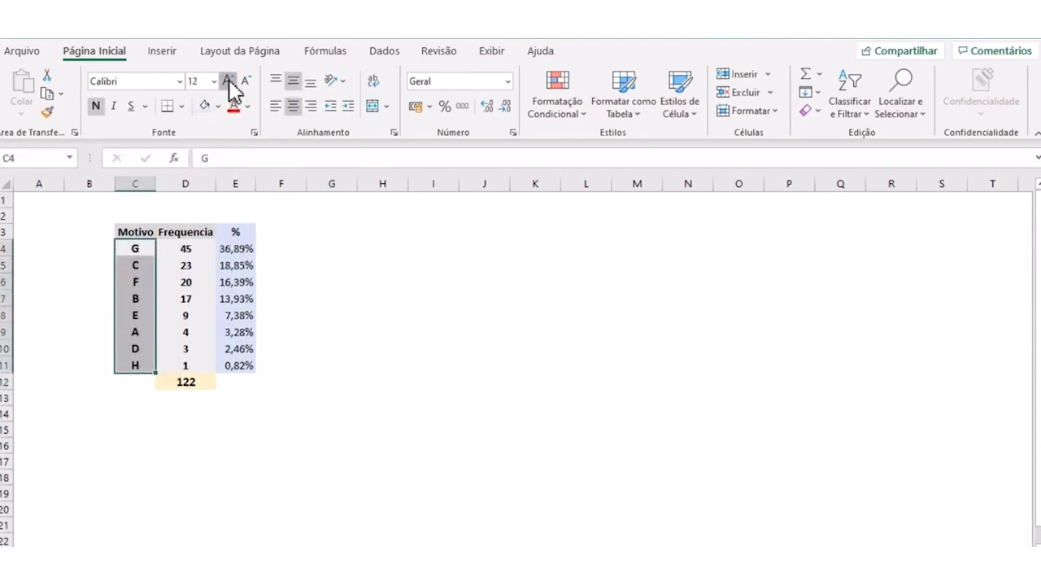
click(227, 81)
click(359, 354)
click(205, 408)
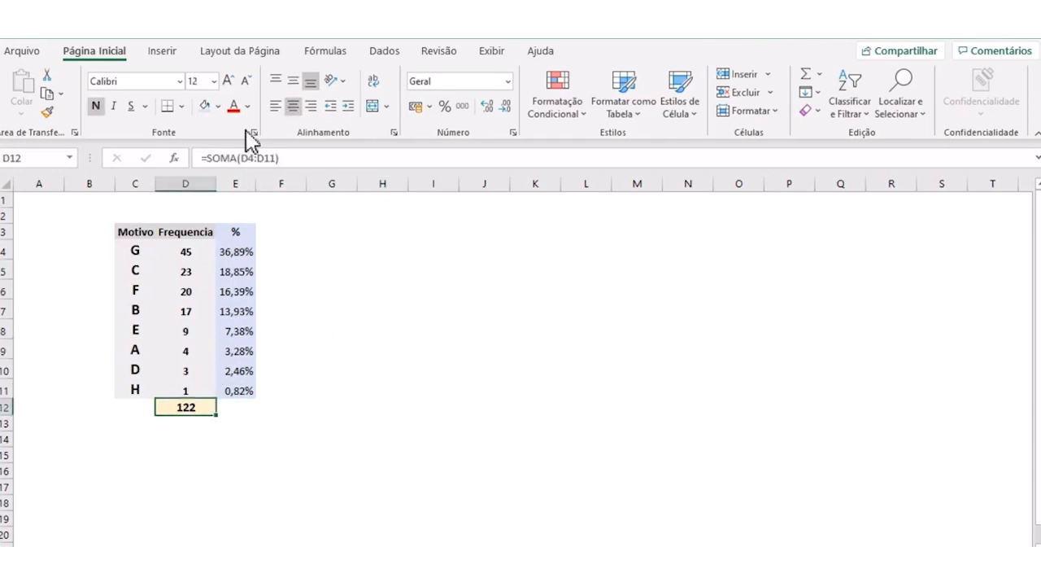
click(228, 81)
click(228, 82)
click(228, 82)
click(327, 347)
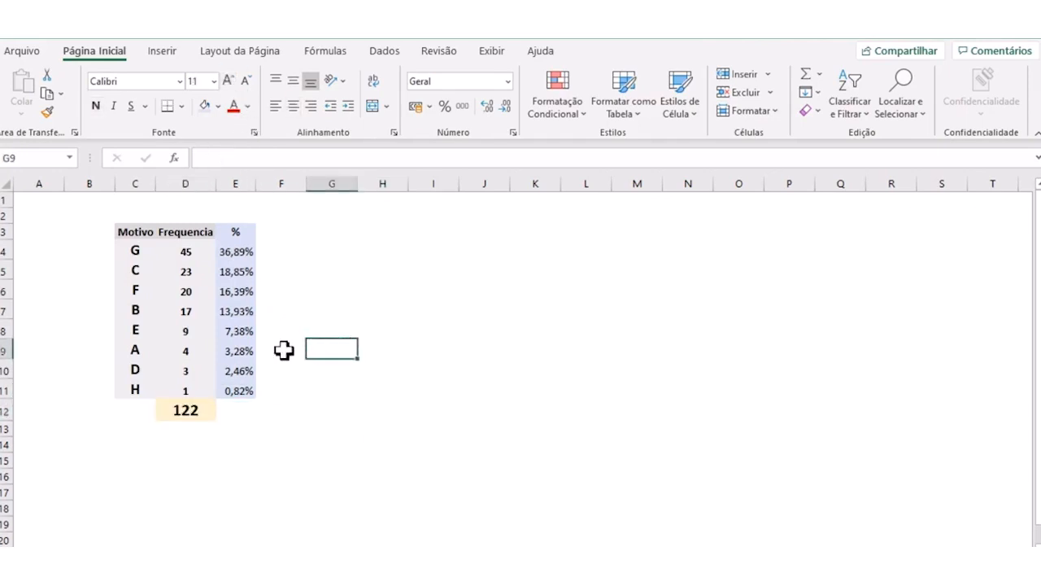
- Show the percentages in E4:E11 without decimal places and fit column E to its content
click(137, 271)
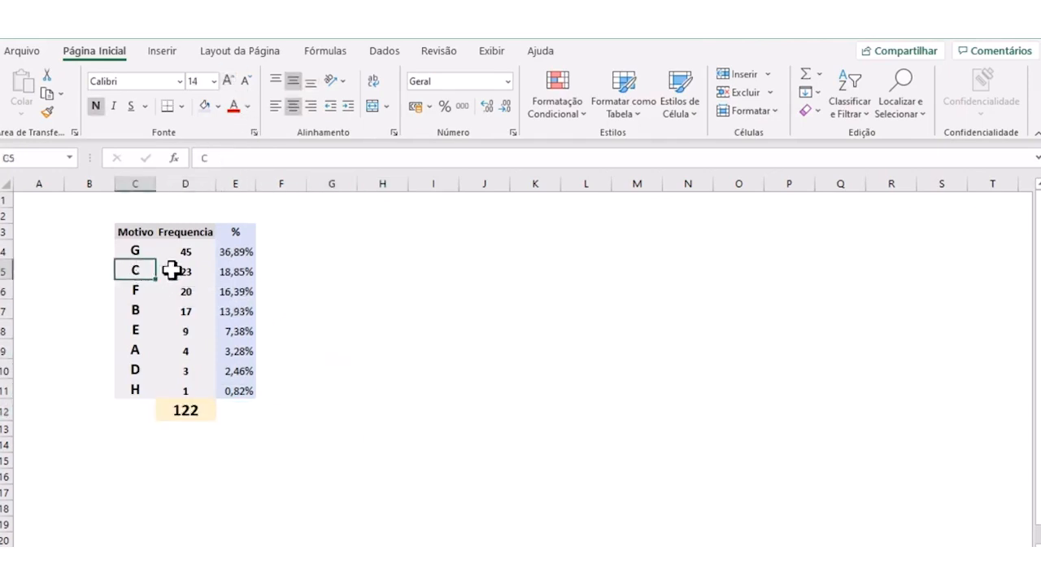
click(235, 270)
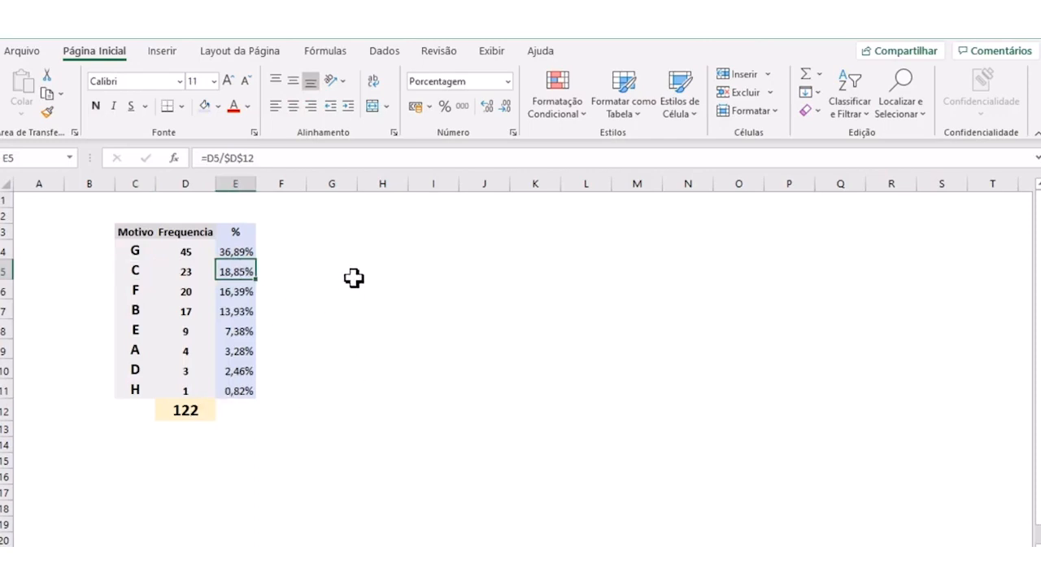
drag(235, 252, 235, 386)
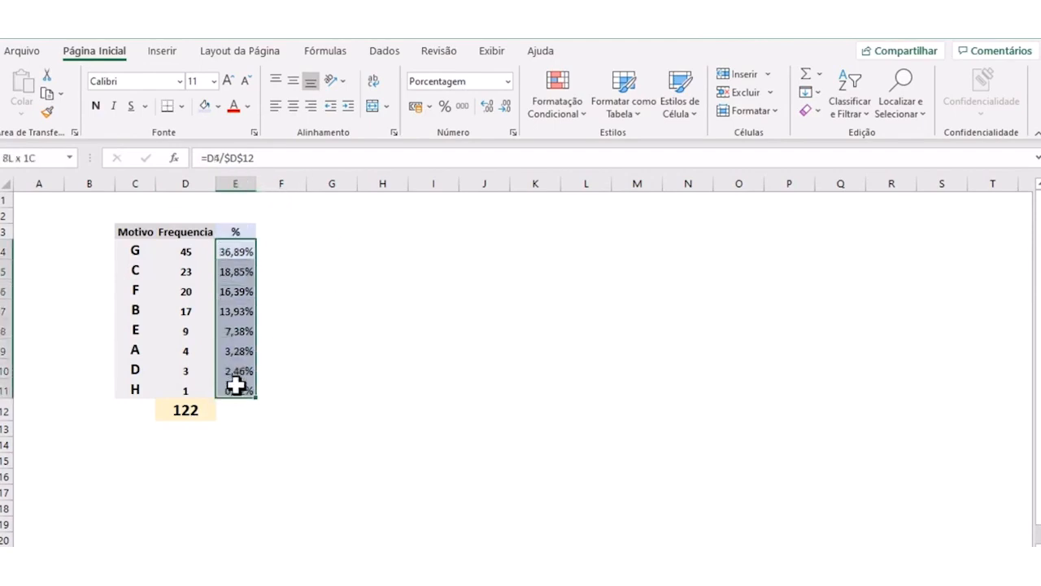
click(487, 107)
click(506, 107)
click(505, 106)
click(505, 107)
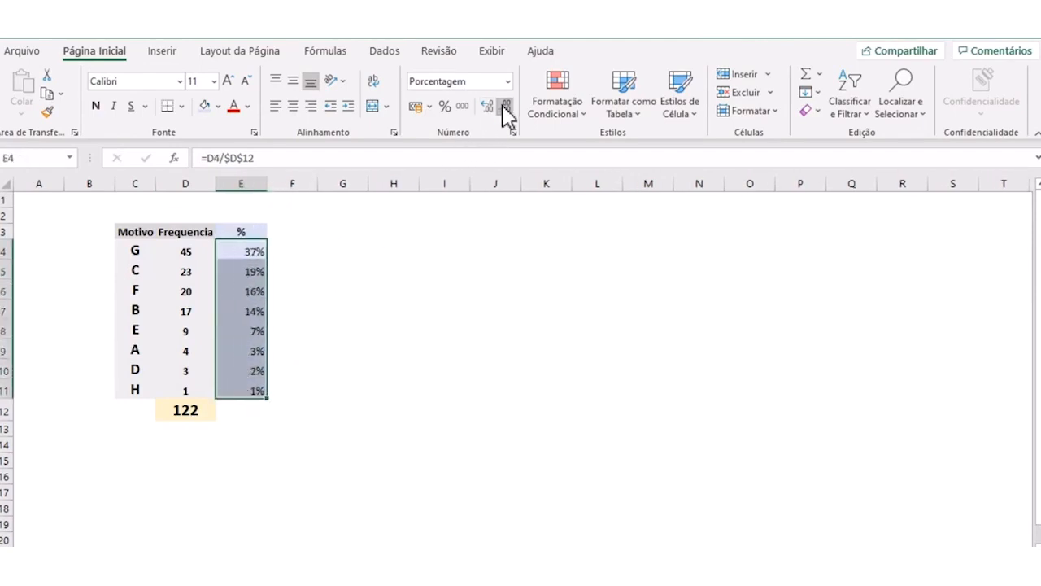
double_click(267, 184)
click(268, 329)
- Add the header "% acm." in F3 and center the contents of column F horizontally
click(266, 229)
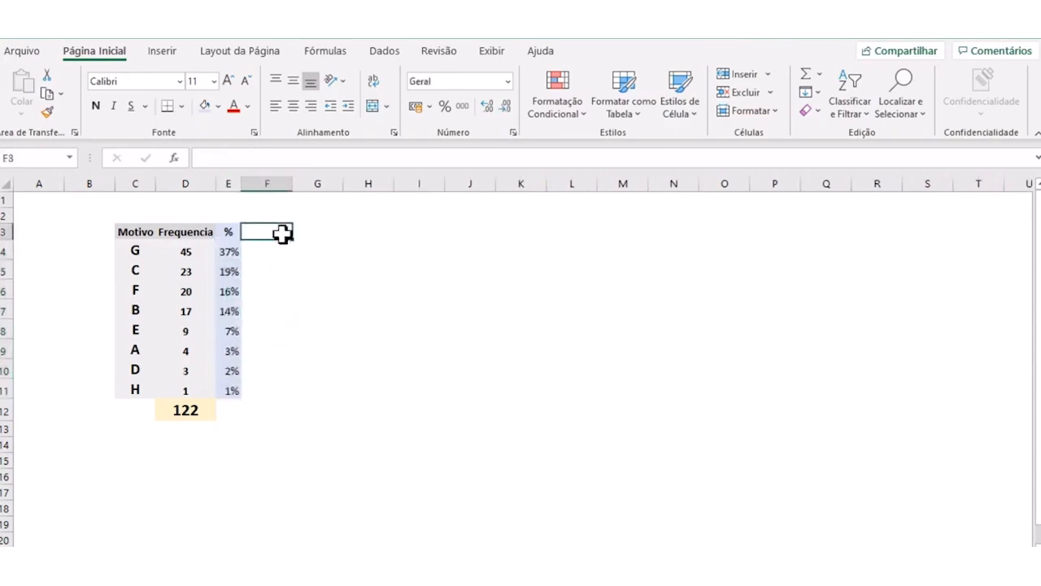
text(% acm.)
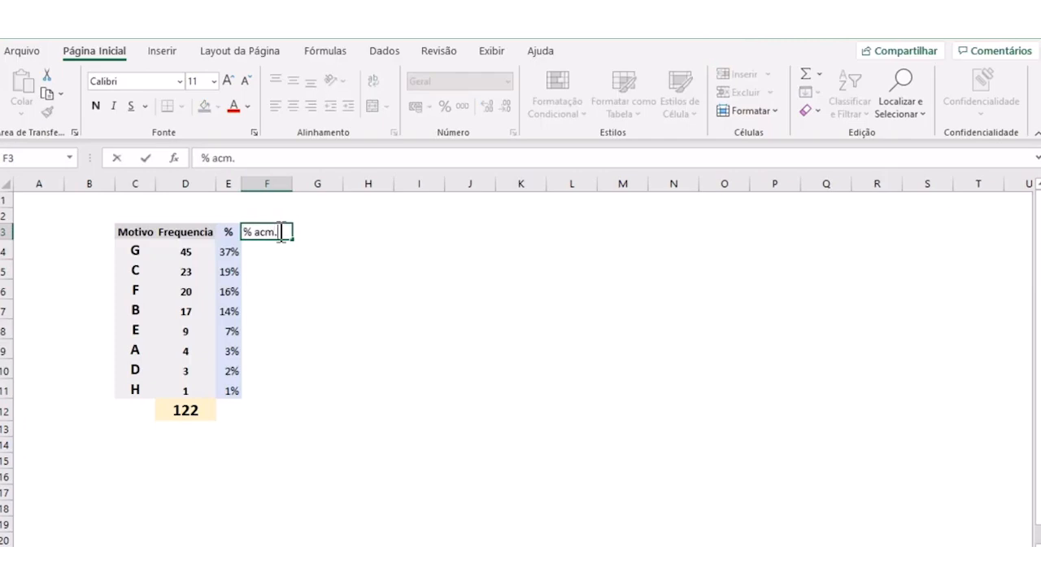
key(Return)
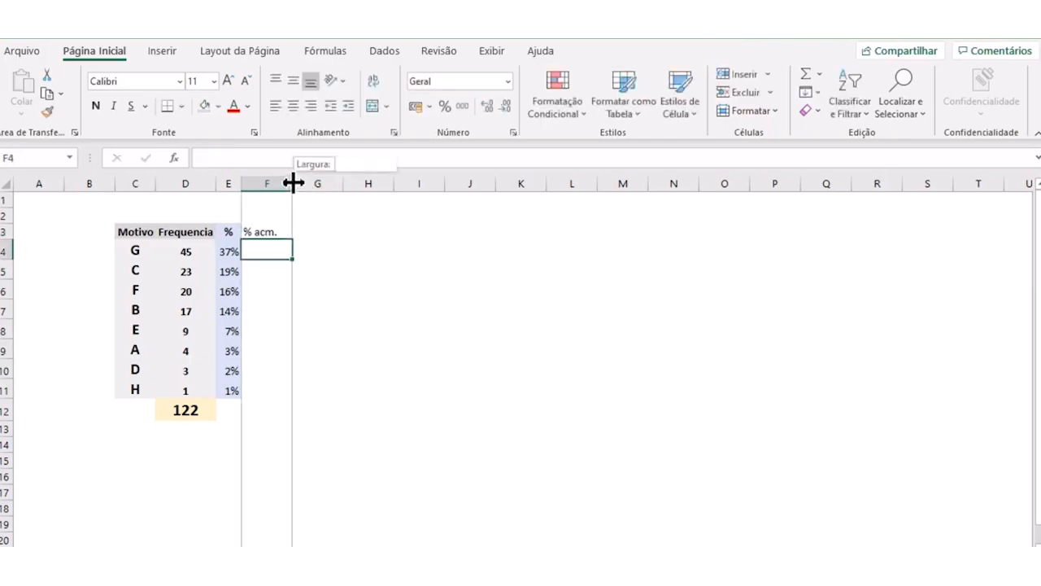
click(269, 183)
click(294, 107)
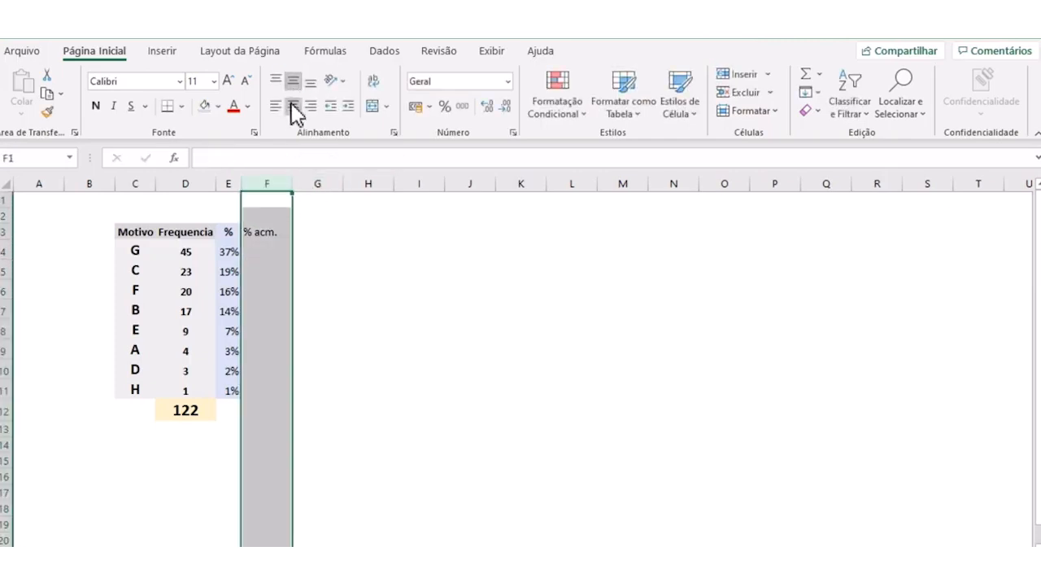
click(330, 251)
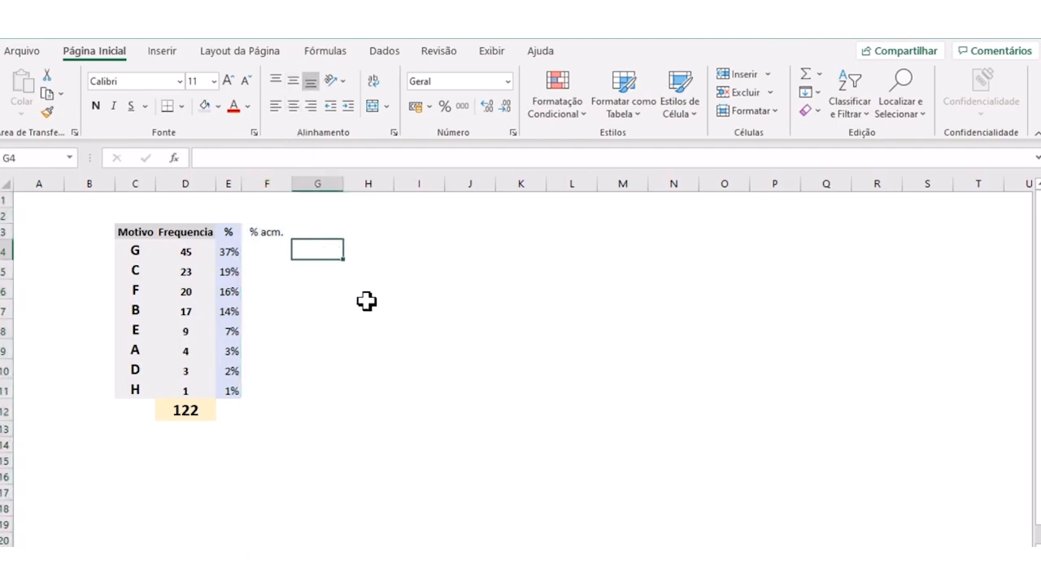
- Fill the cumulative percentage column F3:F11 with a light green theme color
drag(274, 237, 266, 389)
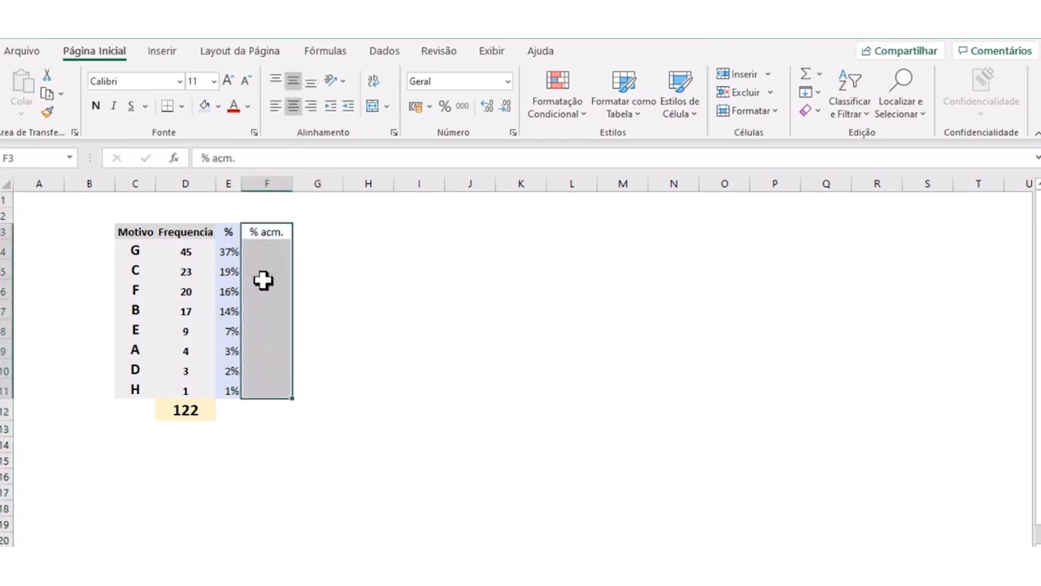
click(218, 105)
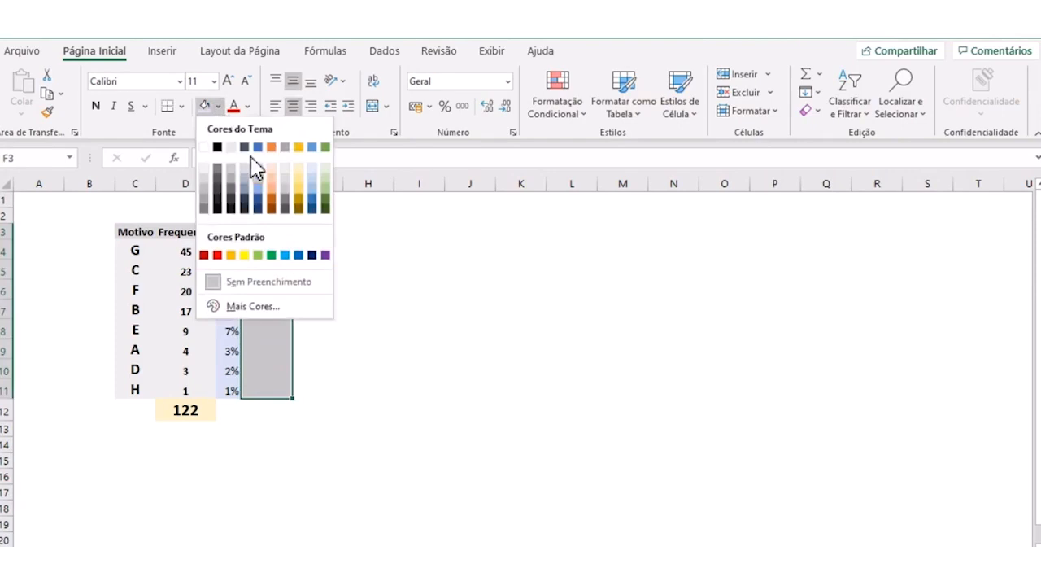
click(327, 169)
click(393, 323)
- Start the cumulative percentage in F4 with a formula that references the first reason's share, =E4
click(277, 256)
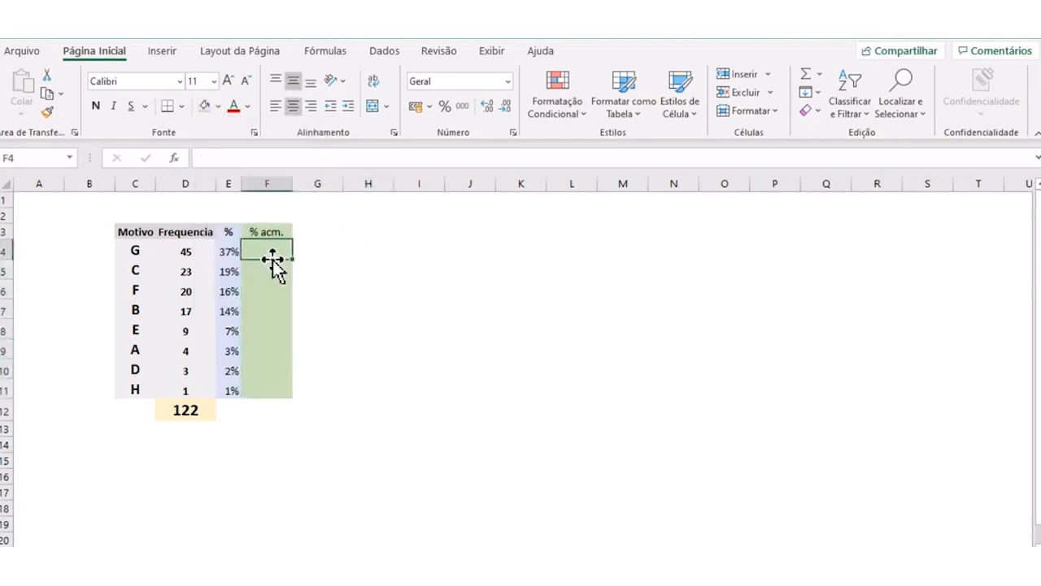
text(=)
click(223, 253)
key(Return)
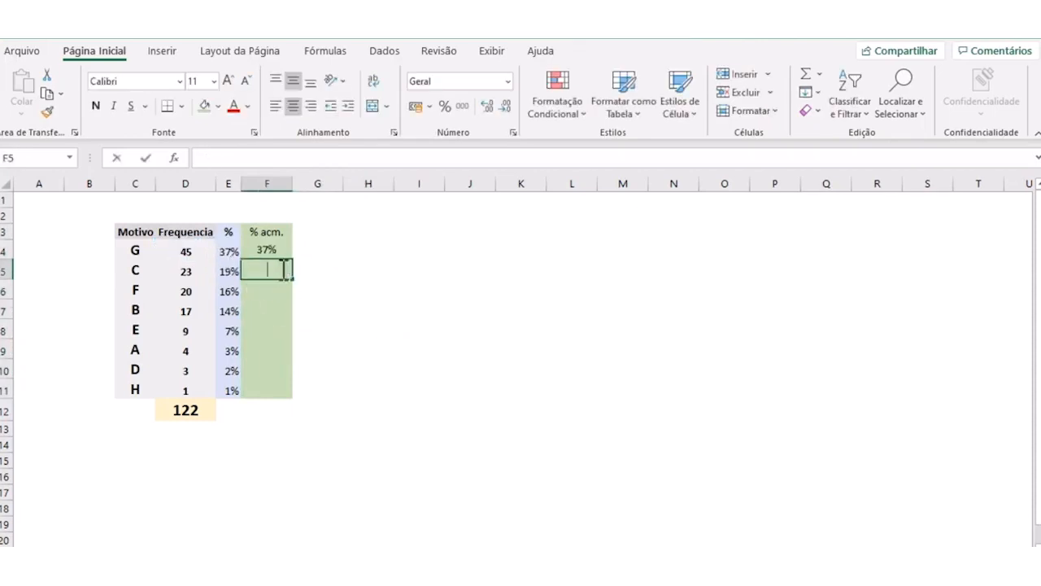
- Enter =E5+F4 in F5 to add the second reason's share to the previous cumulative percentage
text(=)
click(231, 269)
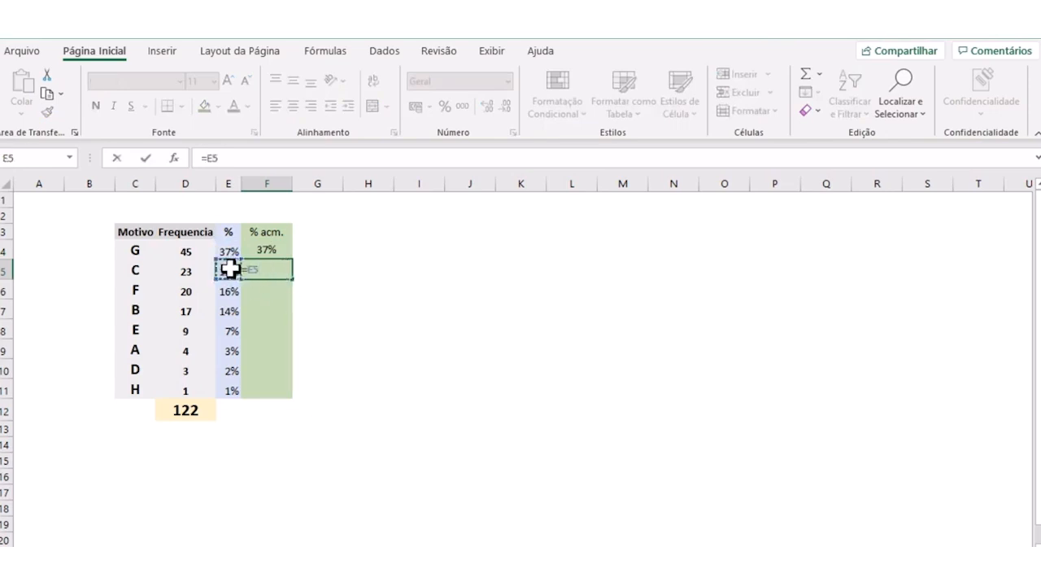
text(+)
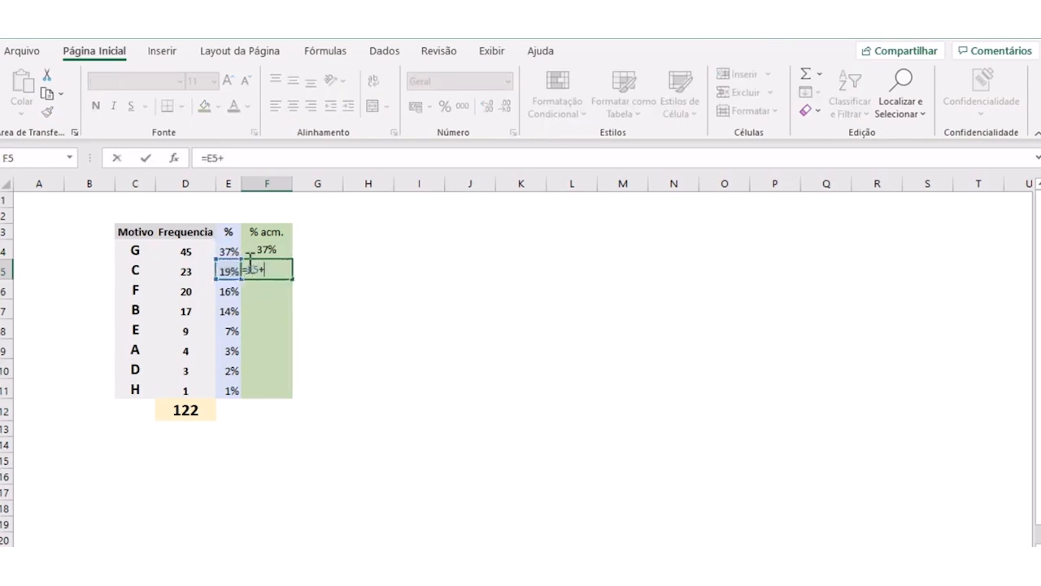
click(261, 251)
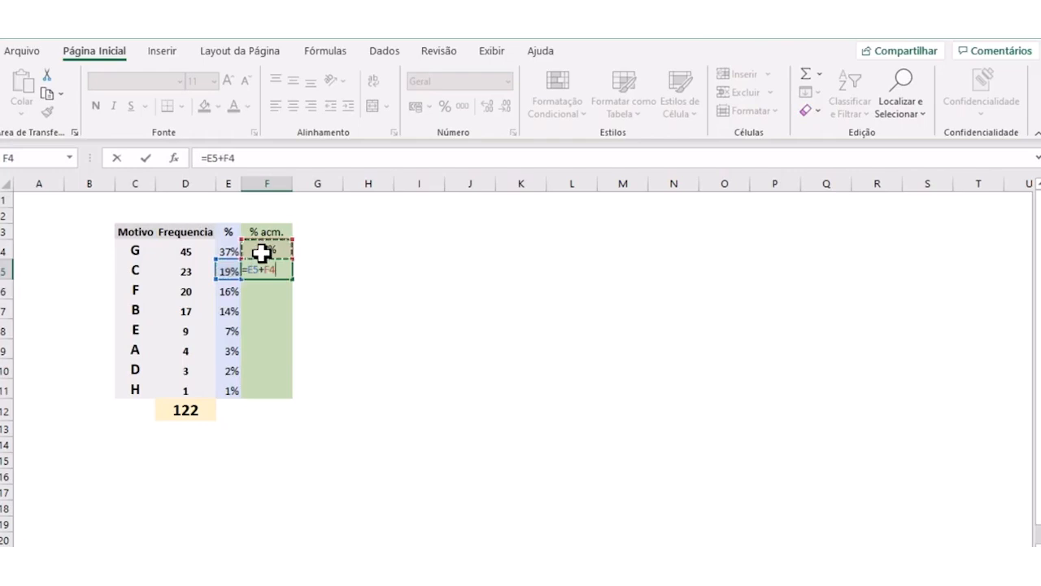
key(Return)
click(278, 308)
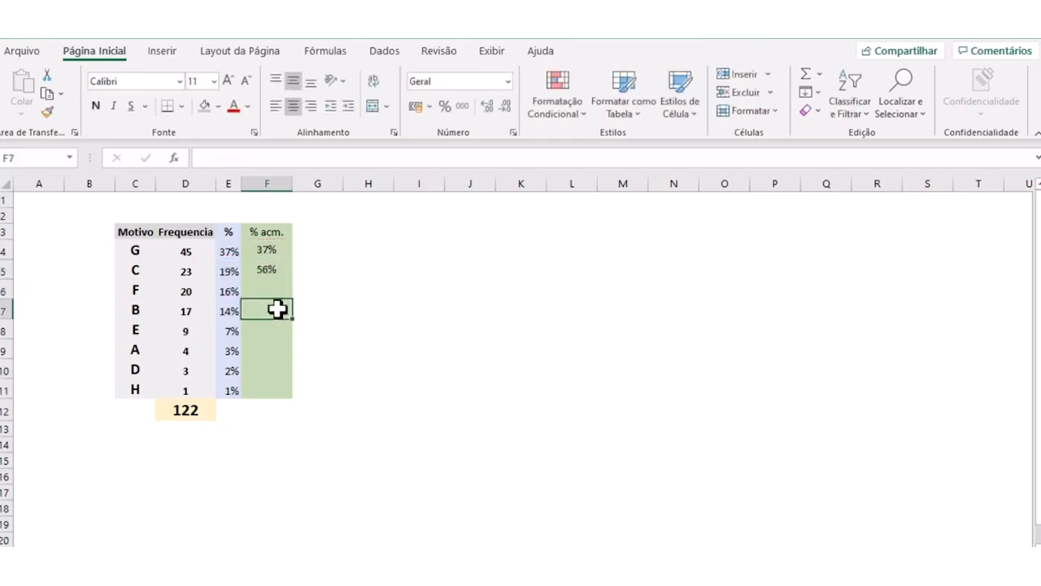
- Copy the cumulative formula from F5 down to F6 and check the copied formula
click(274, 270)
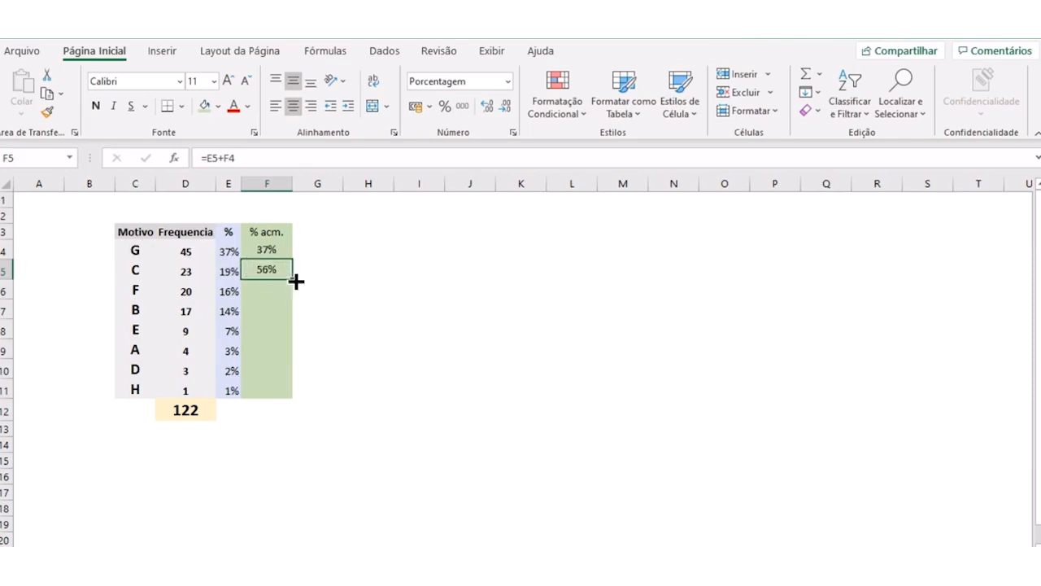
drag(296, 280, 298, 296)
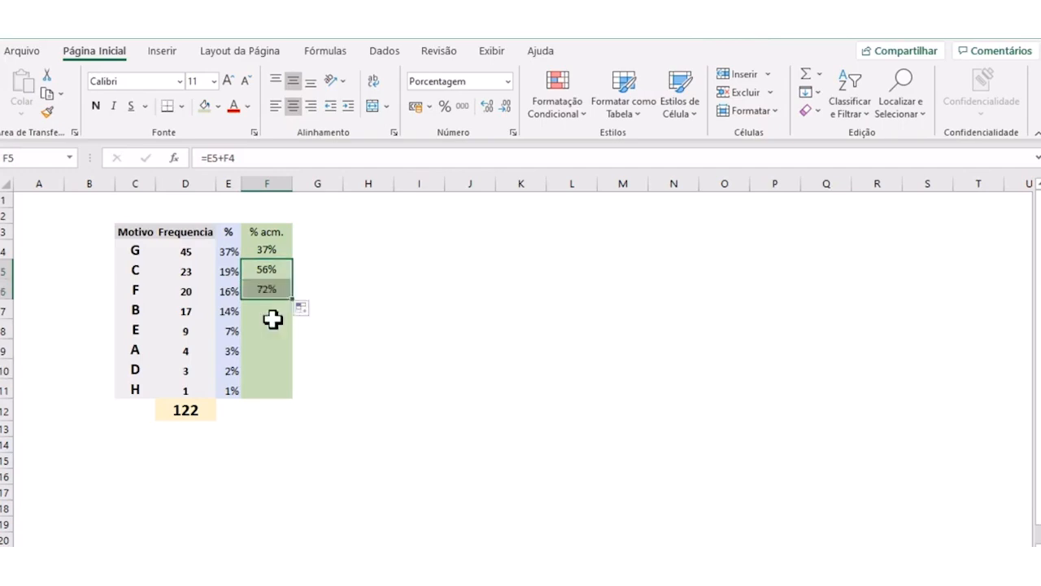
click(266, 323)
click(274, 290)
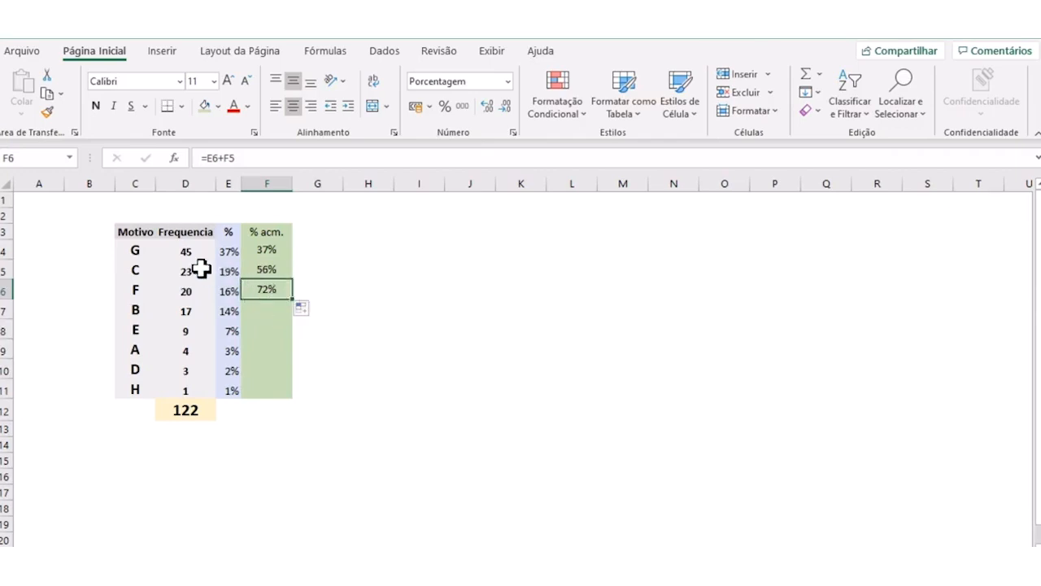
- Review the first three reasons in C4:C6 and fill the cumulative formula from F6 down through F11
click(144, 249)
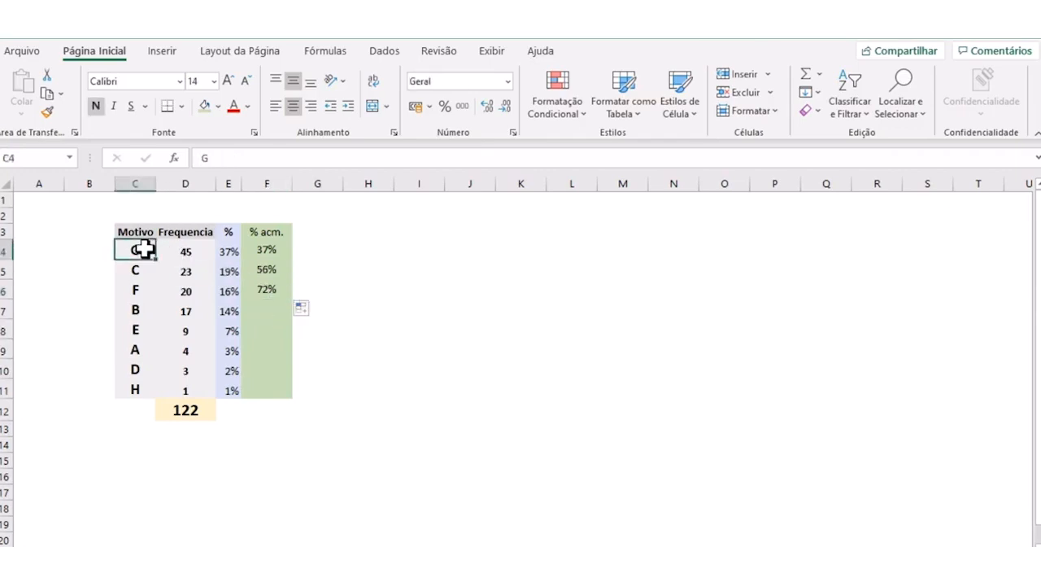
click(138, 267)
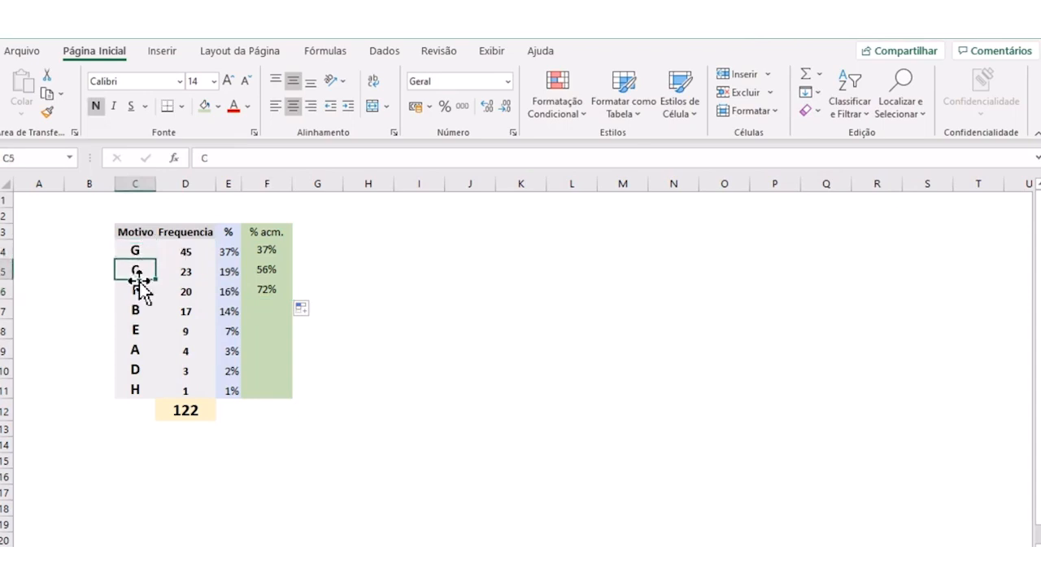
click(137, 287)
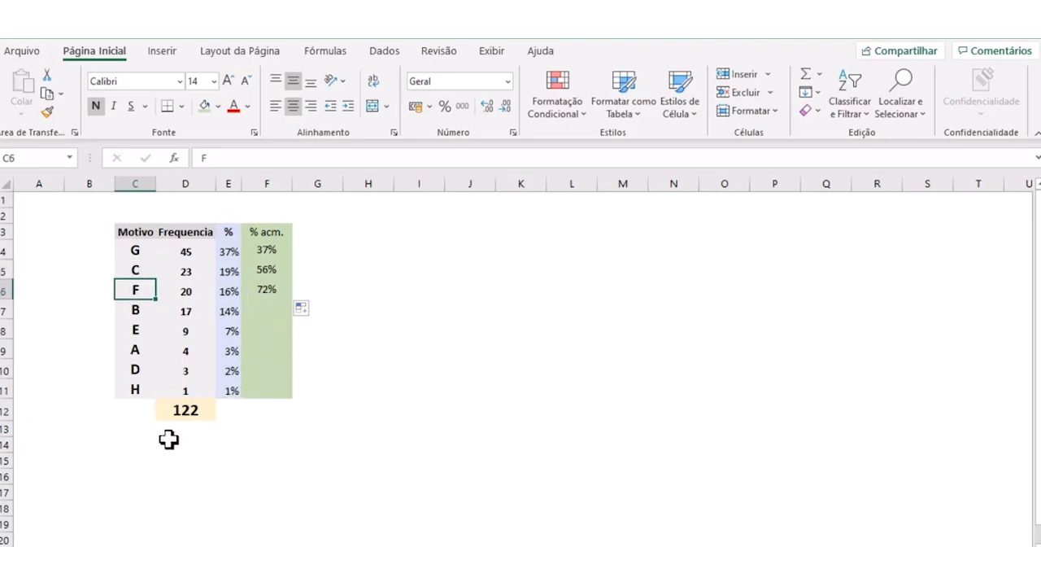
click(279, 295)
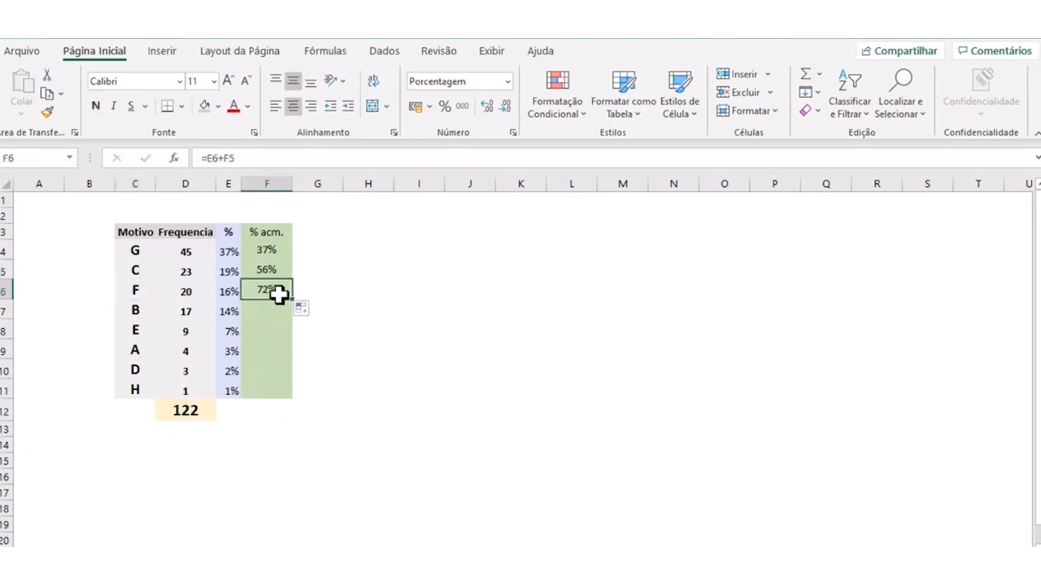
drag(295, 303, 289, 398)
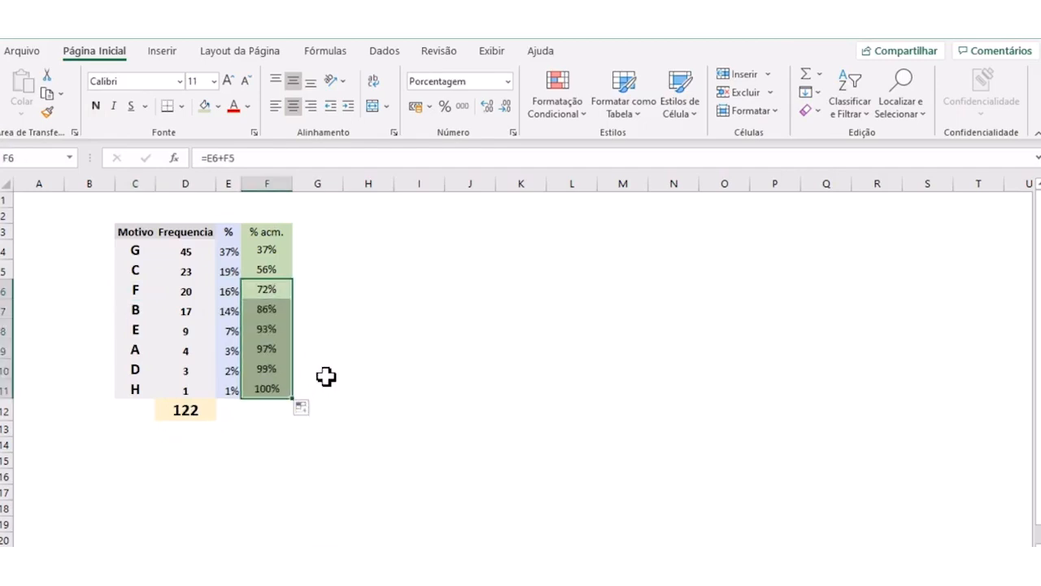
- Narrow the empty column G beside the table to a little over half its width
click(327, 370)
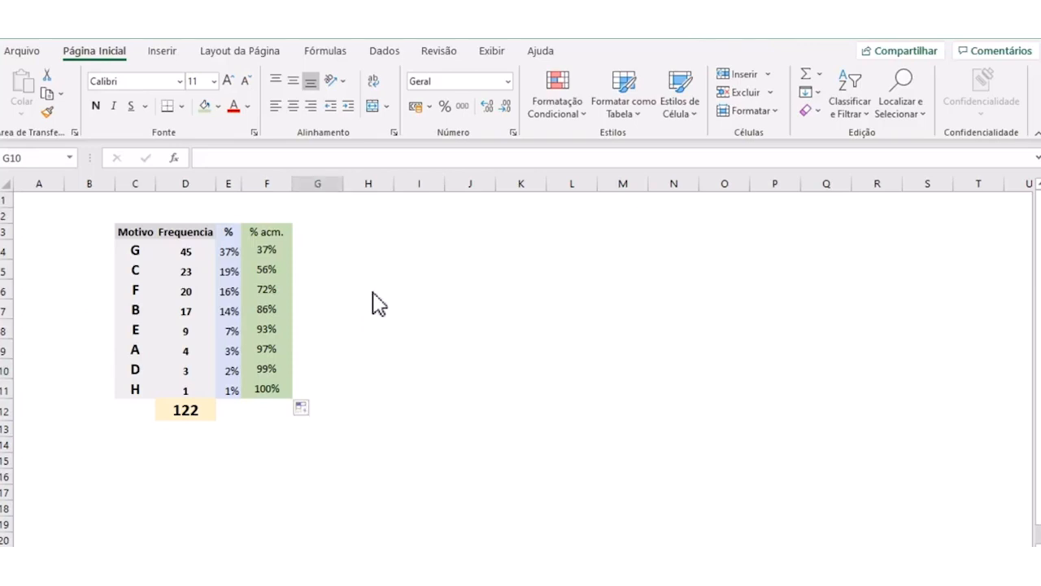
click(448, 291)
drag(343, 185, 323, 186)
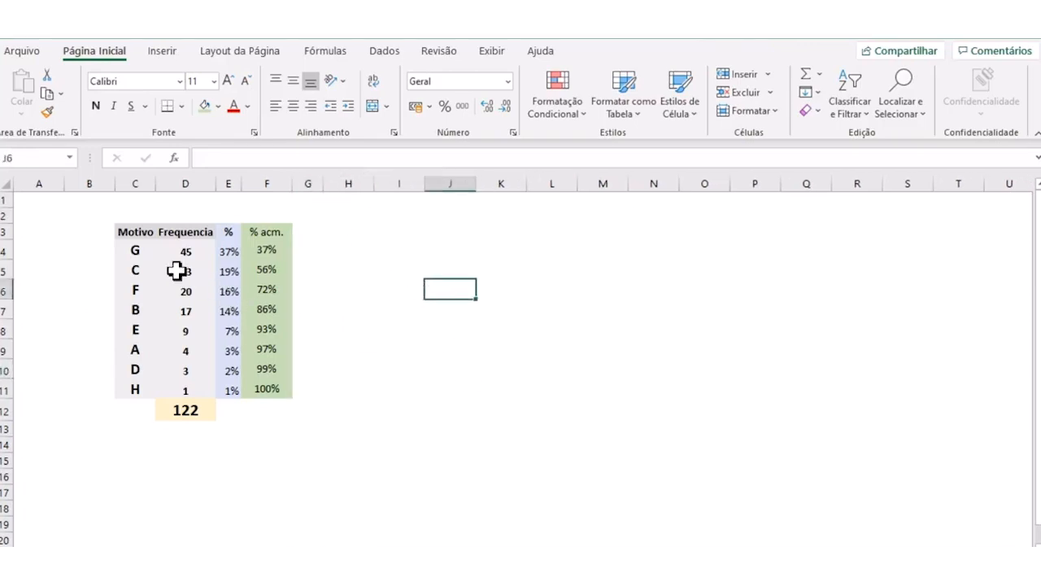
drag(130, 233, 137, 389)
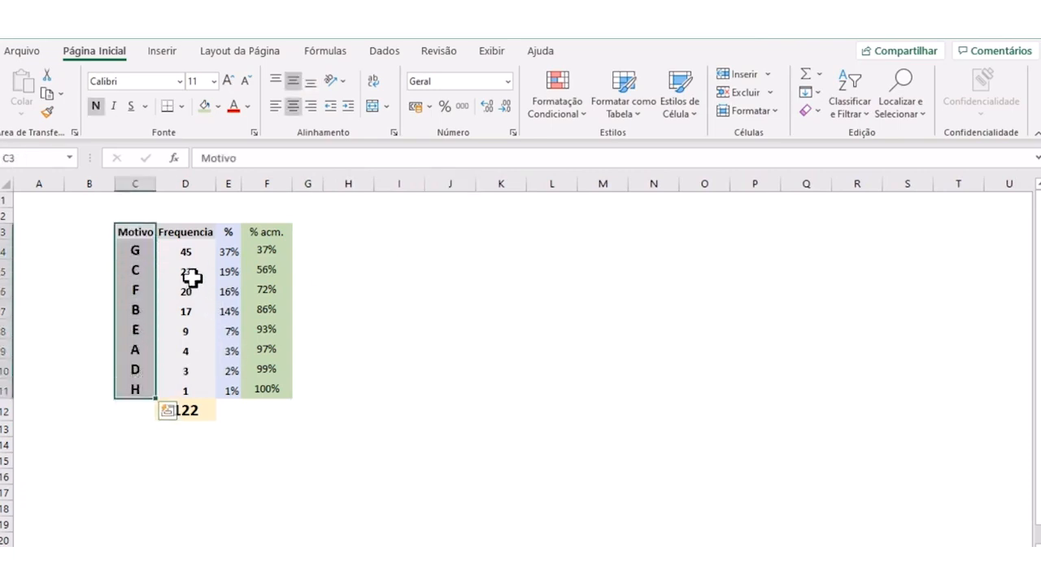
key(ctrl+q)
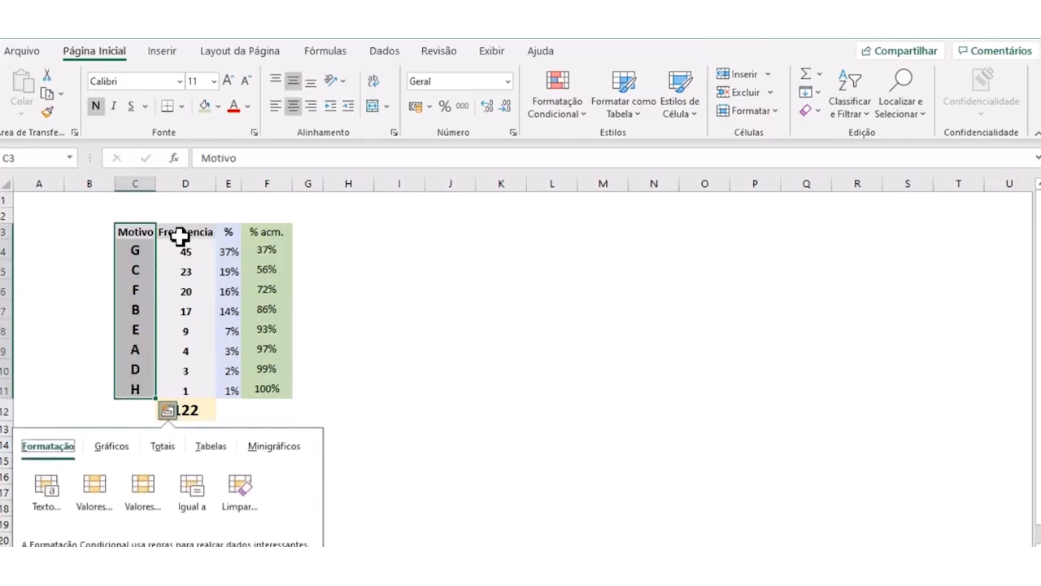
ctrl+click(186, 232)
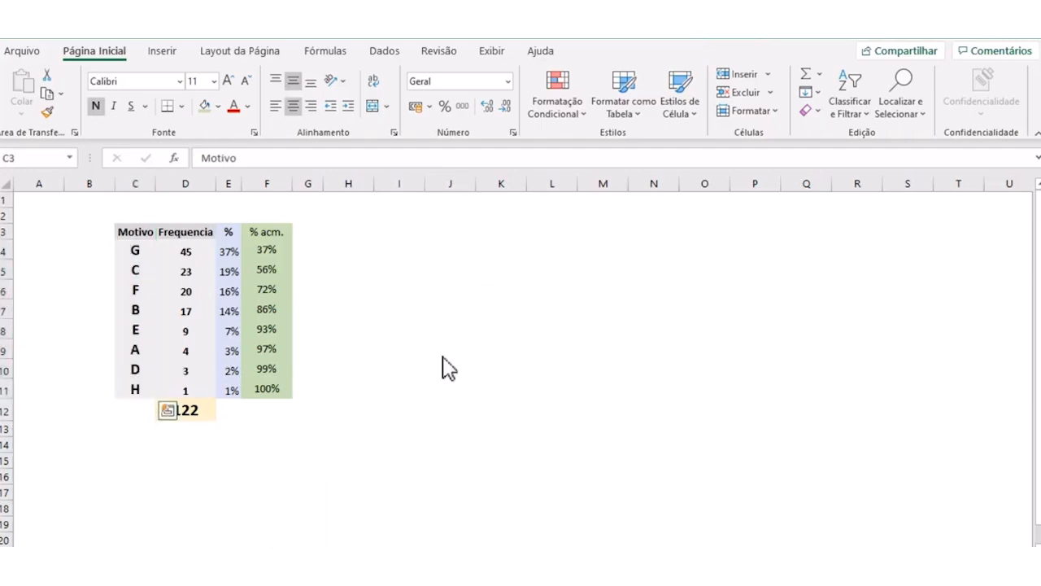
click(308, 329)
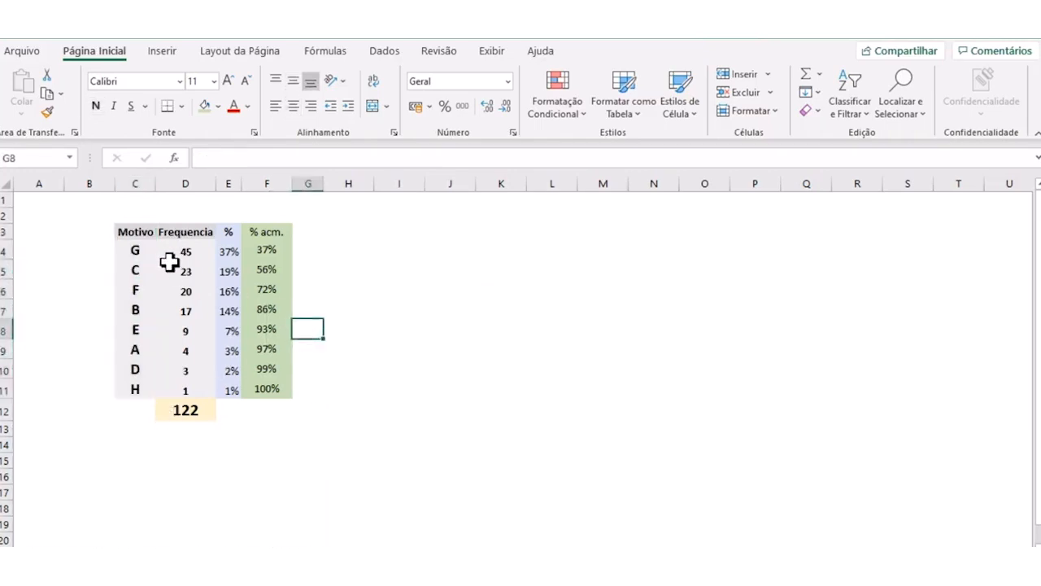
- Insert a basic 2D line chart from the Motivo, Frequencia and % acm. columns, rows 3 to 11, leaving out the % column
drag(140, 236, 127, 390)
ctrl+click(182, 229)
drag(189, 335, 190, 383)
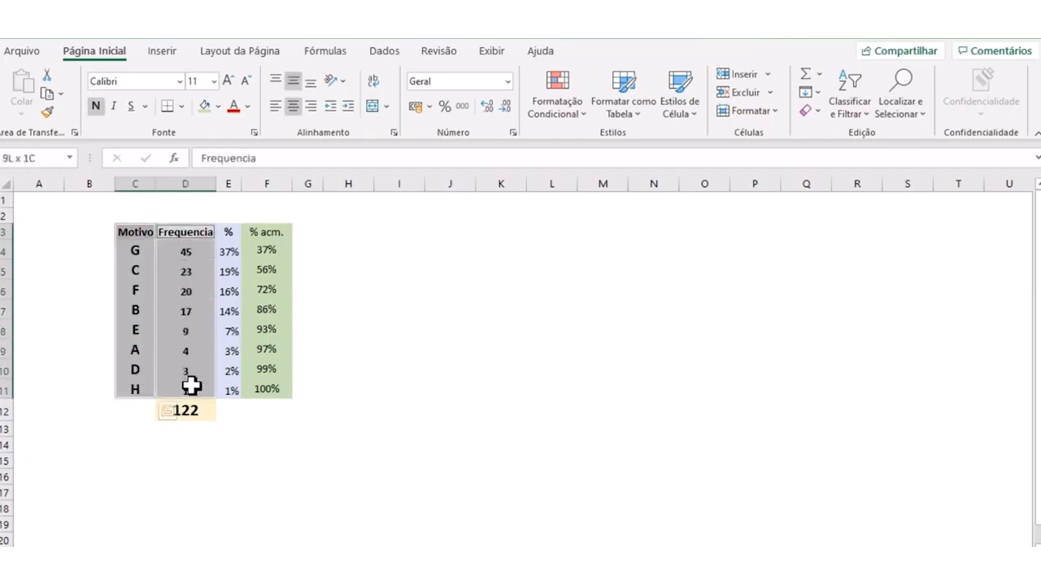
ctrl+drag(267, 234, 268, 387)
click(162, 54)
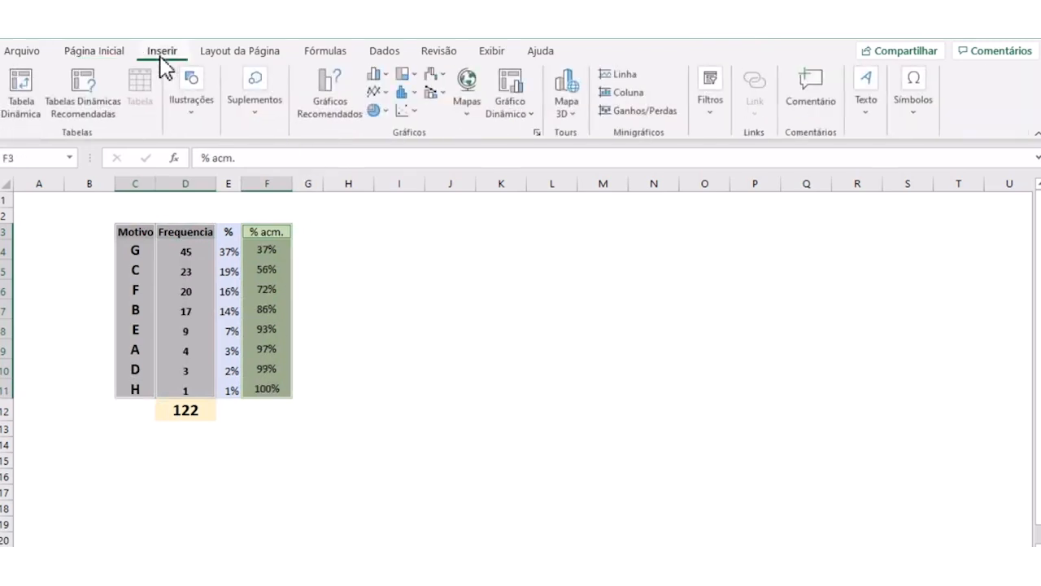
click(388, 93)
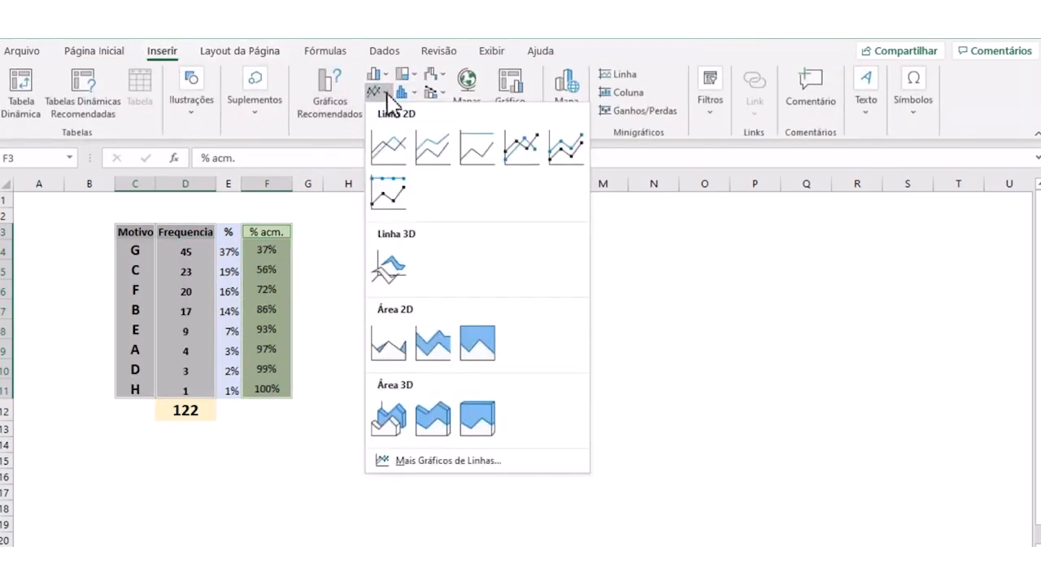
click(390, 149)
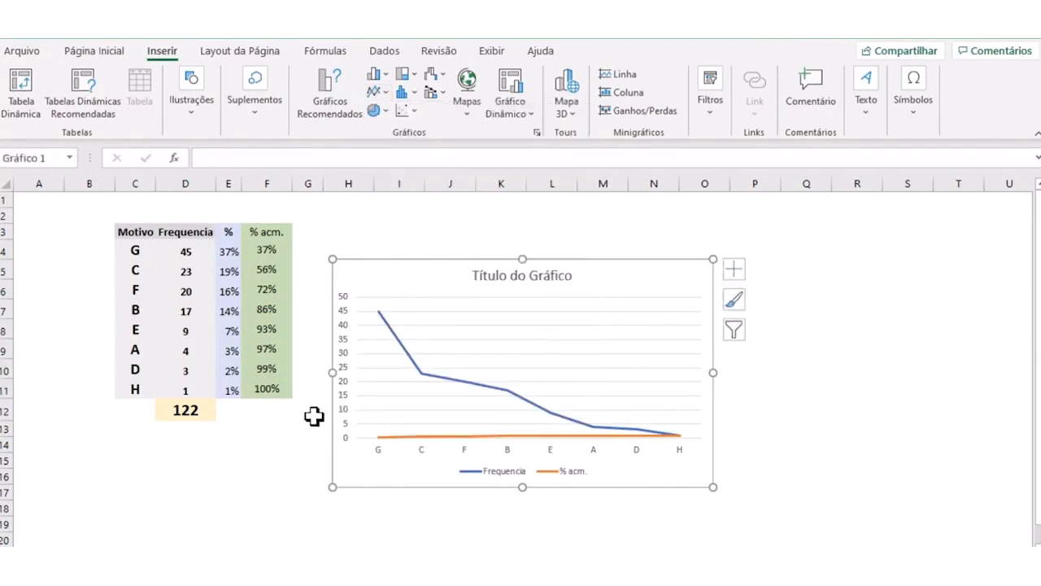
- Move the line chart up level with the table's header row and delete its horizontal gridlines
drag(591, 273, 593, 234)
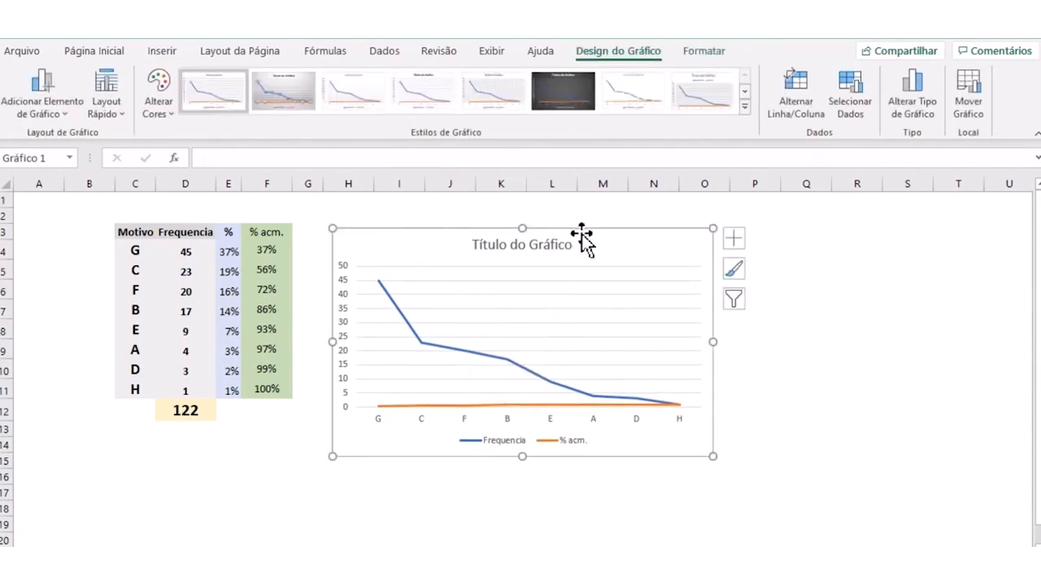
click(676, 380)
key(Delete)
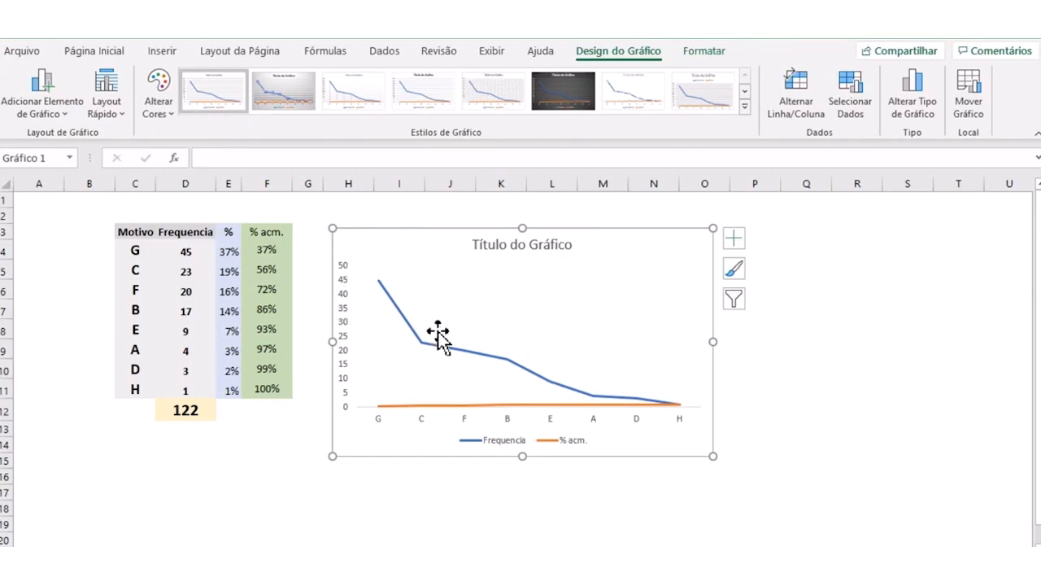
- Change the chart to a custom combination with Frequencia as clustered columns and % acm. as a line on the secondary axis
click(390, 296)
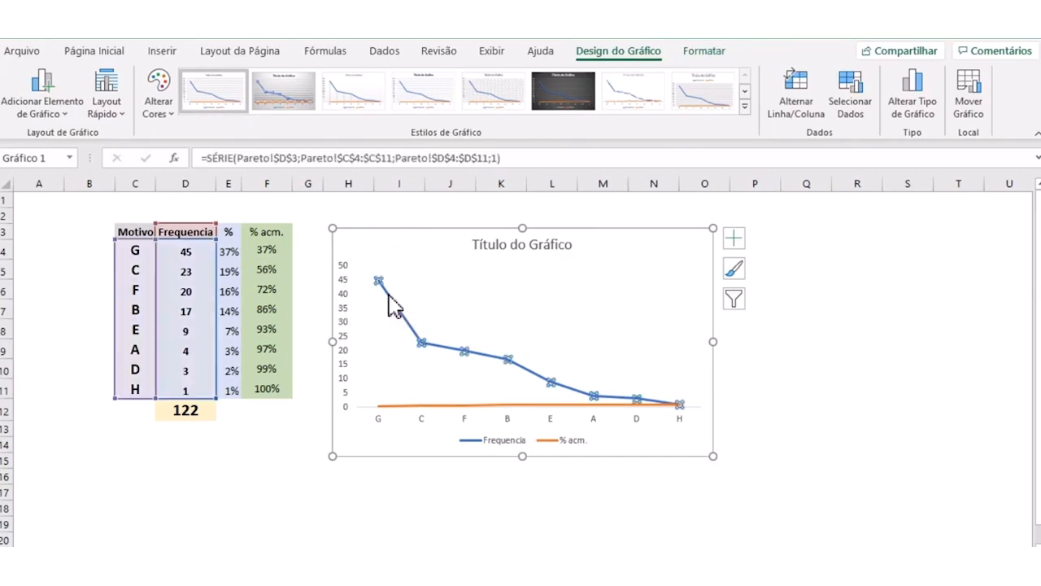
right_click(389, 296)
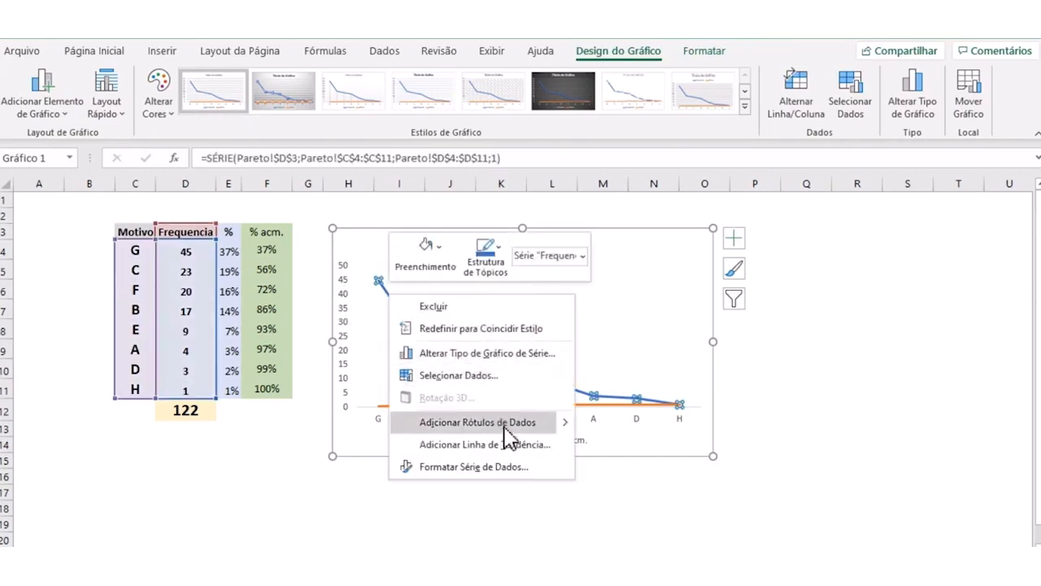
click(486, 353)
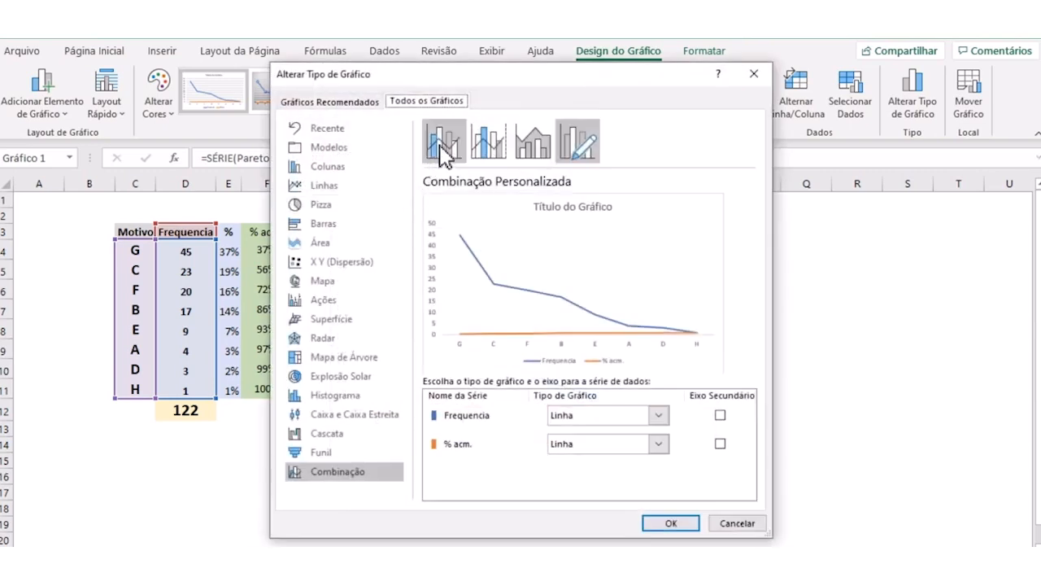
click(659, 418)
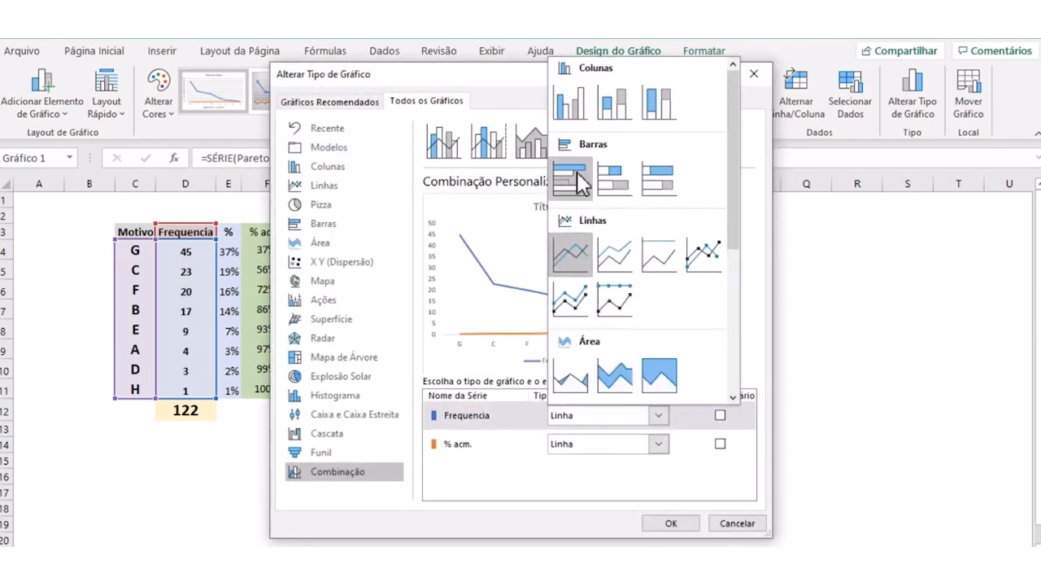
click(574, 113)
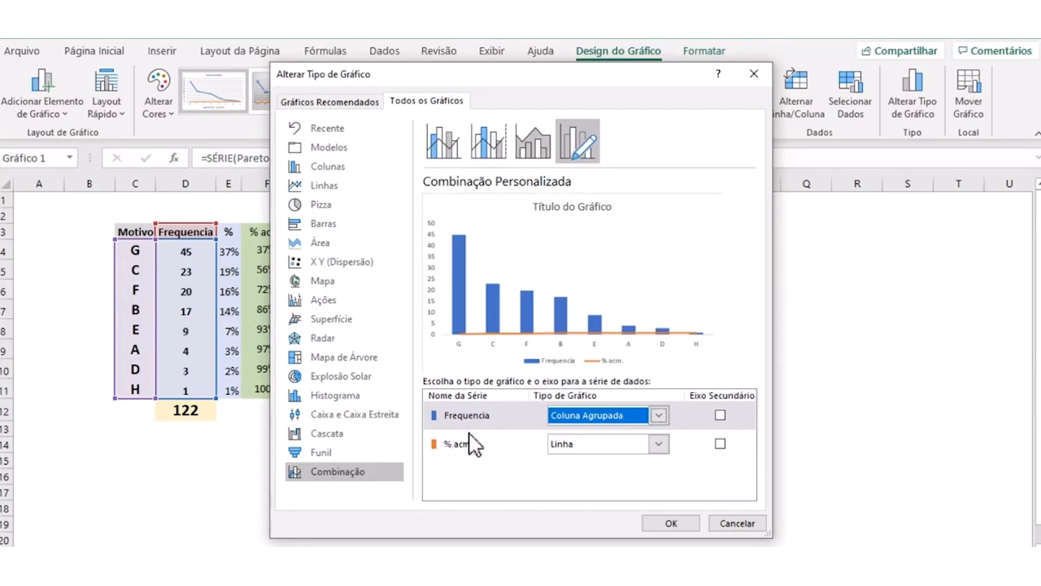
click(720, 444)
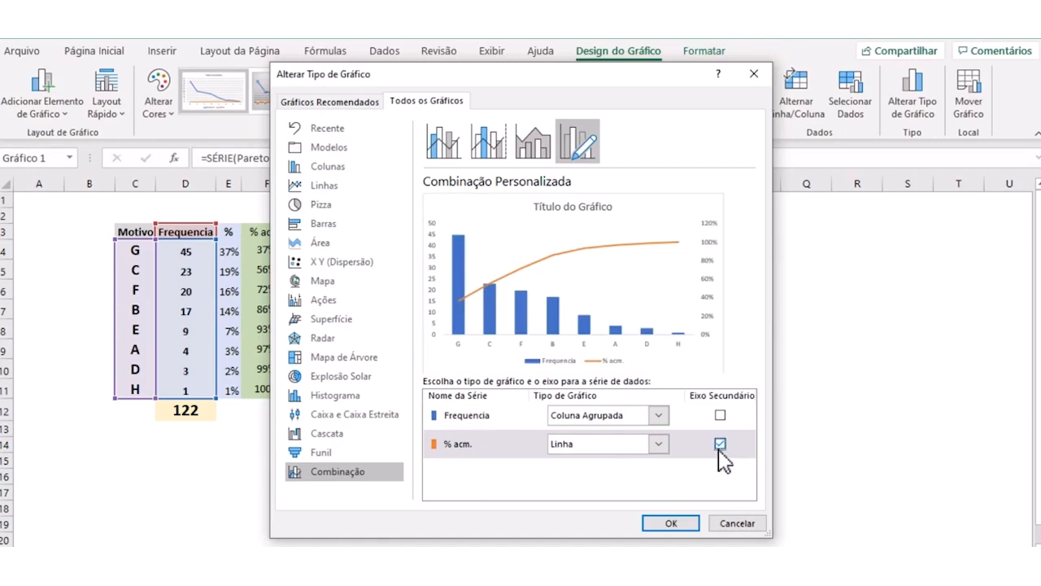
click(672, 523)
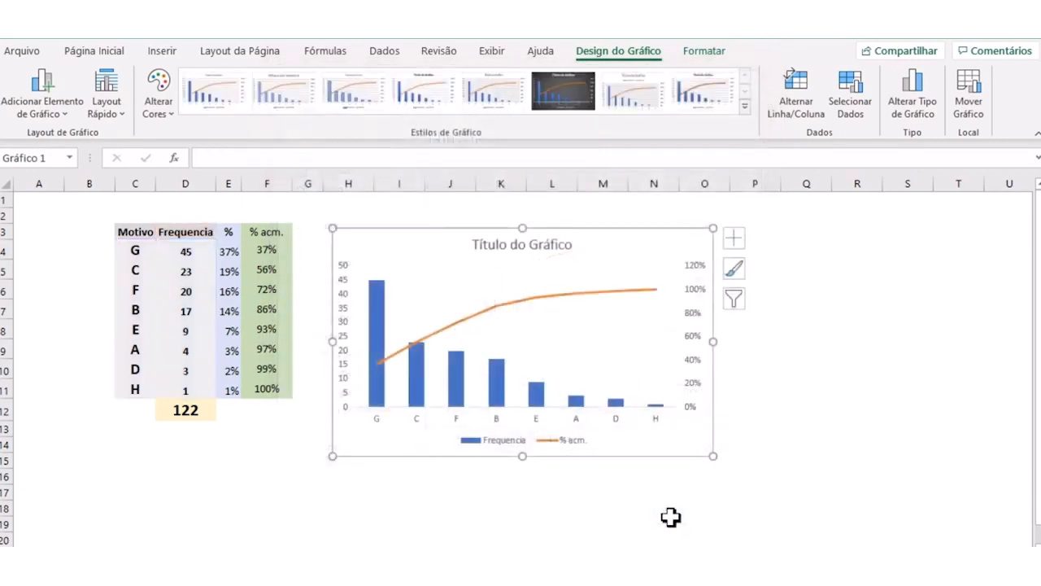
- Move the combination chart slightly up and closer to the table, and title it "Análise de Ocorrências 'X'"
click(836, 411)
drag(474, 249, 458, 233)
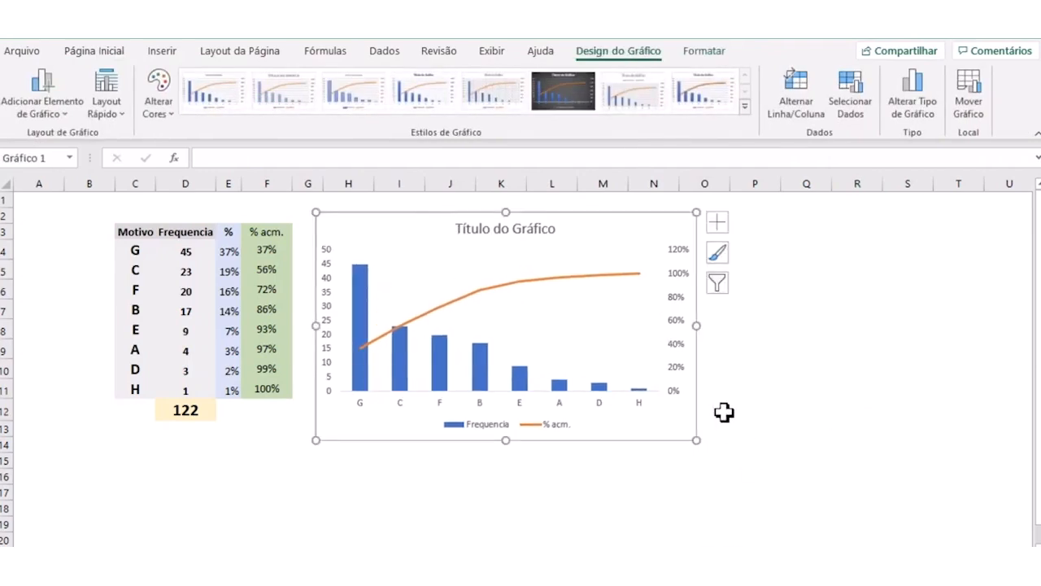
click(468, 229)
drag(458, 230, 547, 218)
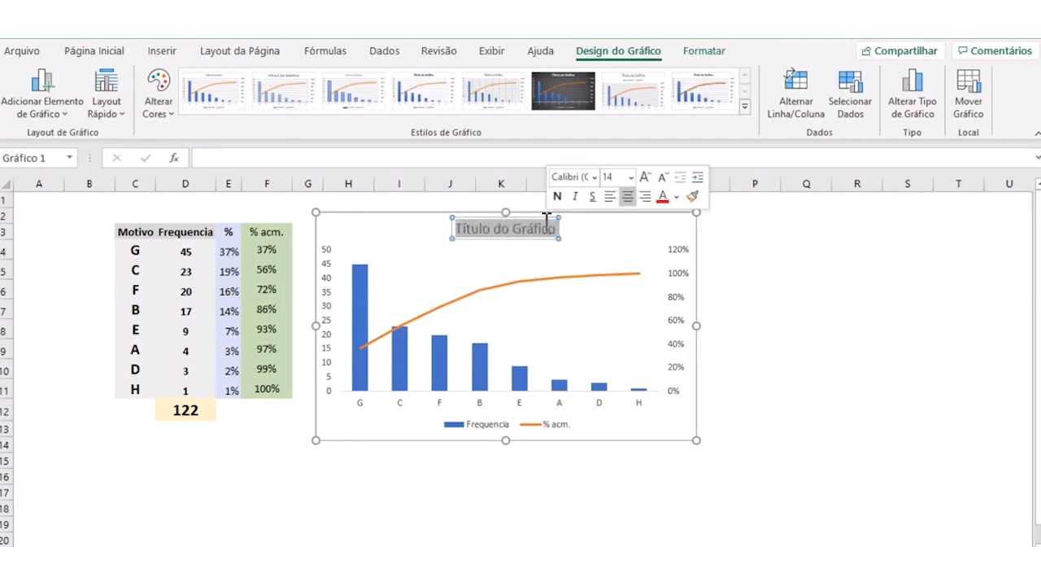
key(BackSpace)
text(Análise ed)
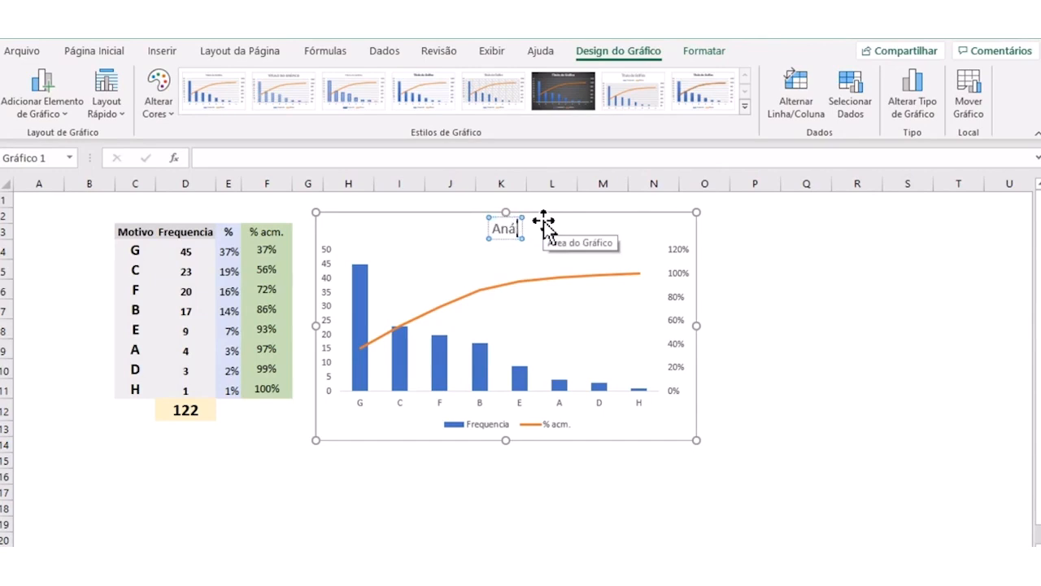
key(BackSpace)
key(BackSpace)
text(de)
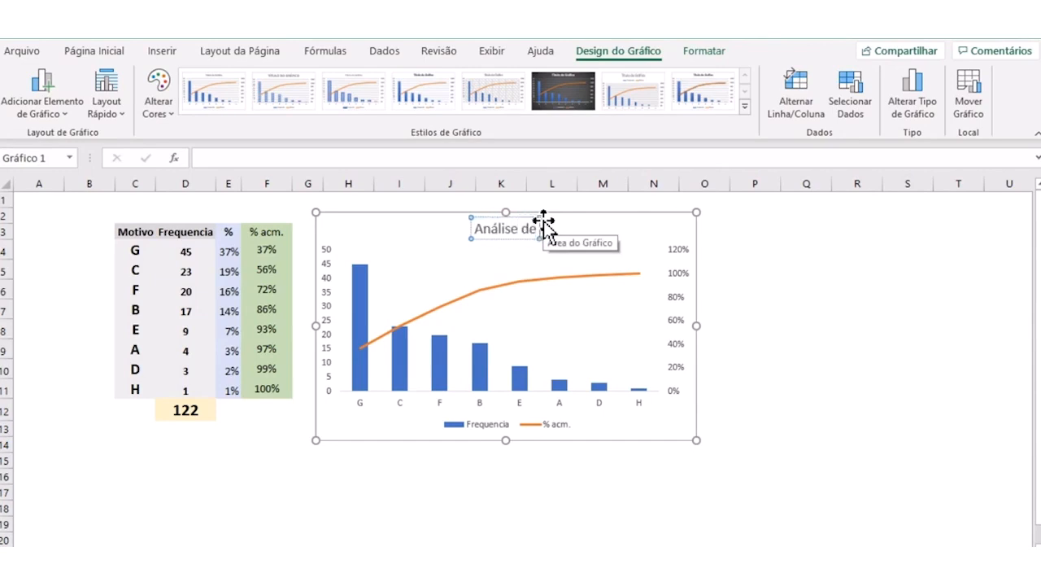
text( Ocorrências)
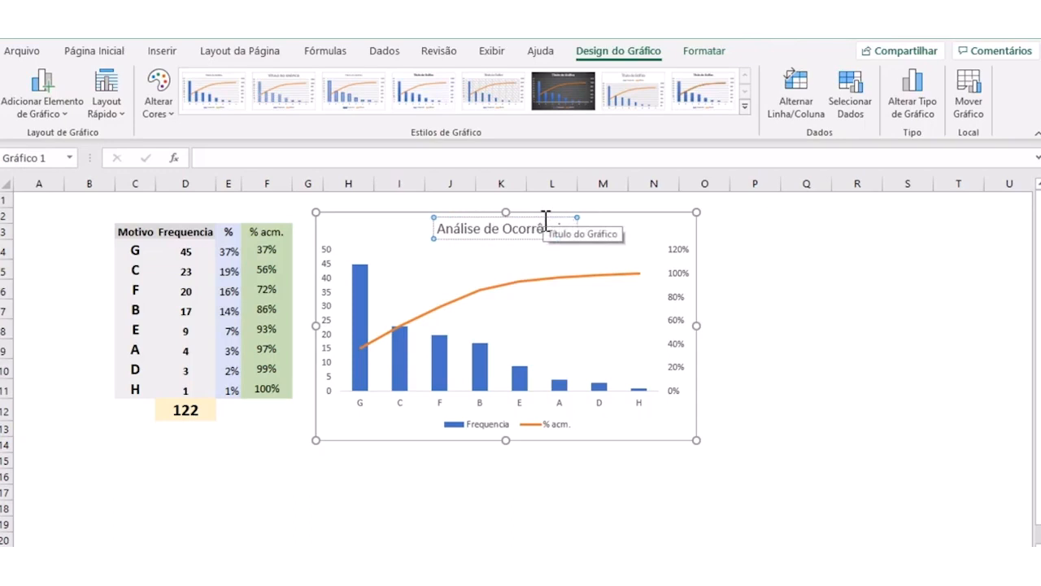
text( 'X')
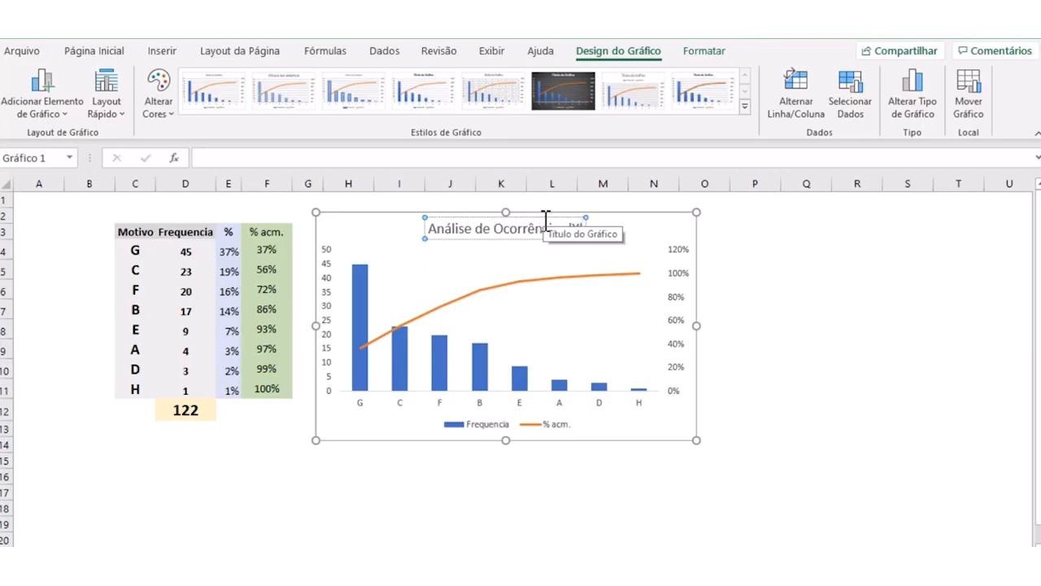
click(809, 326)
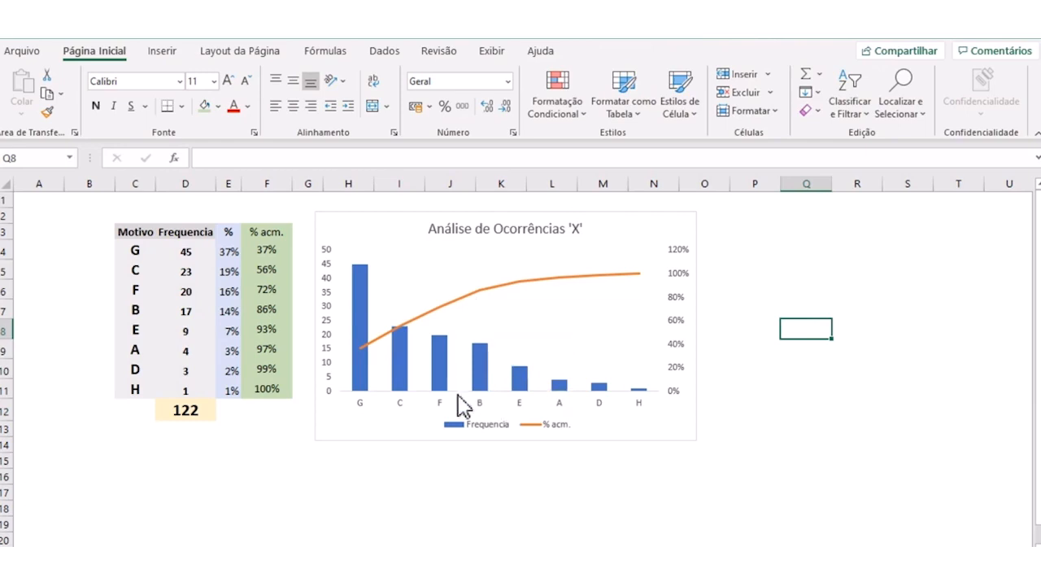
- Check the source ranges of both chart series and add data labels to the Frequencia columns
click(358, 382)
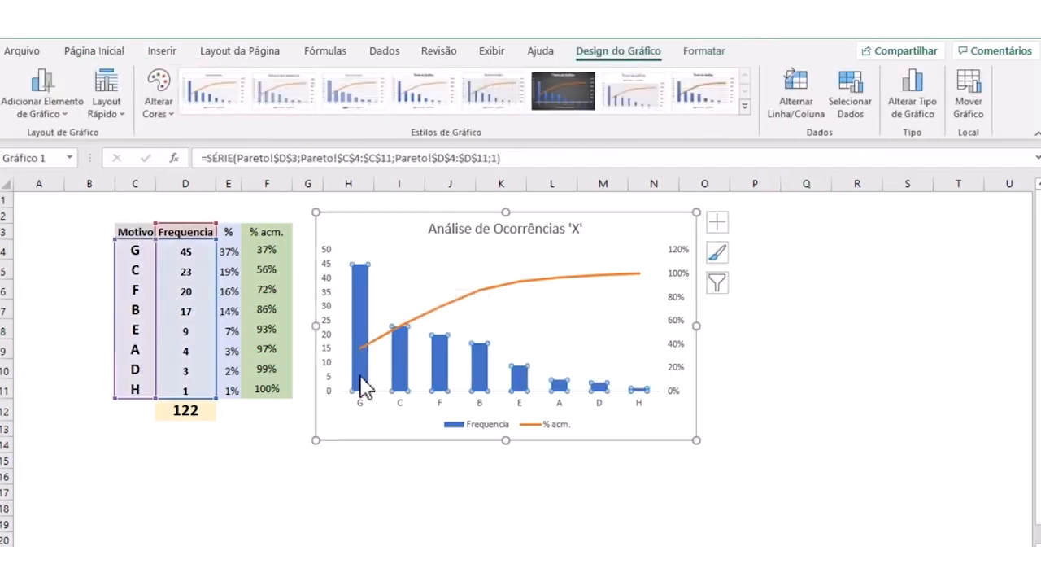
click(447, 305)
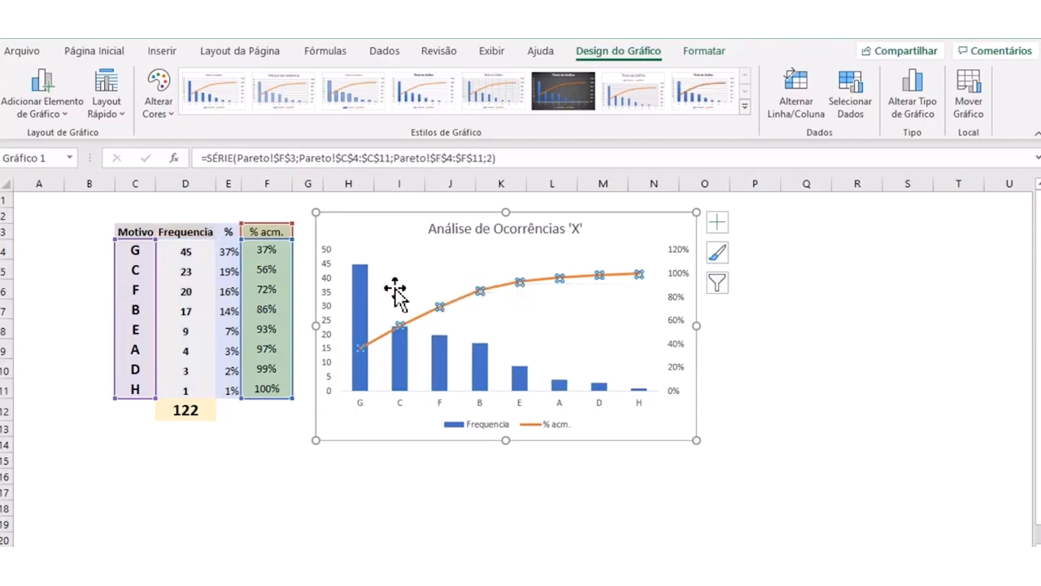
click(363, 281)
right_click(362, 293)
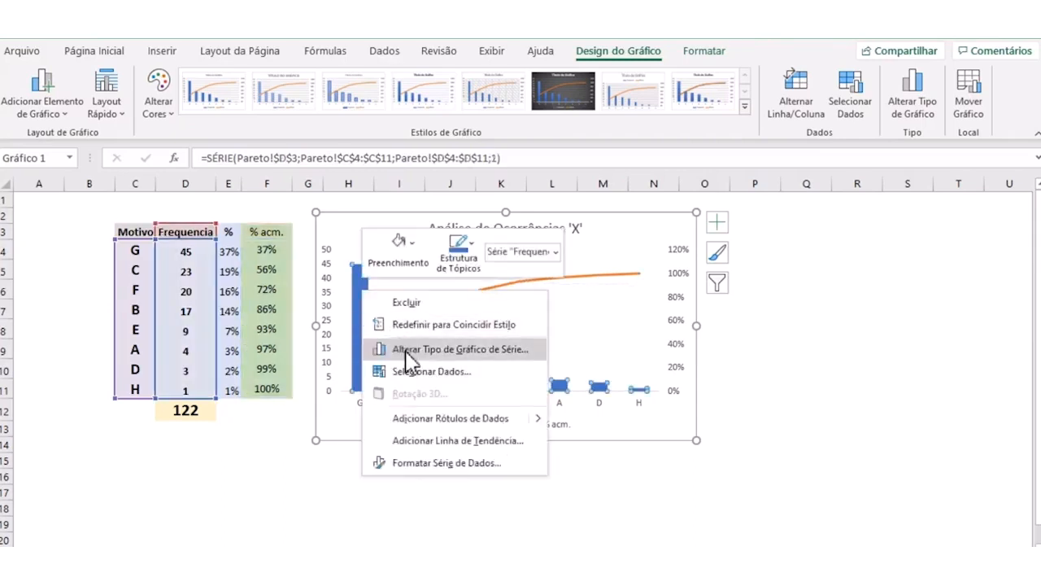
click(452, 417)
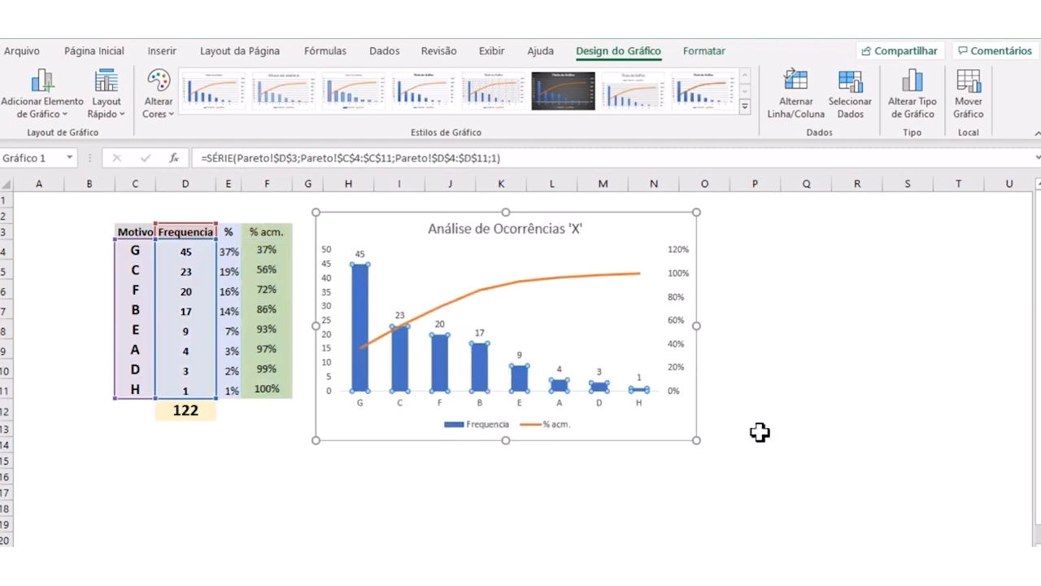
click(754, 427)
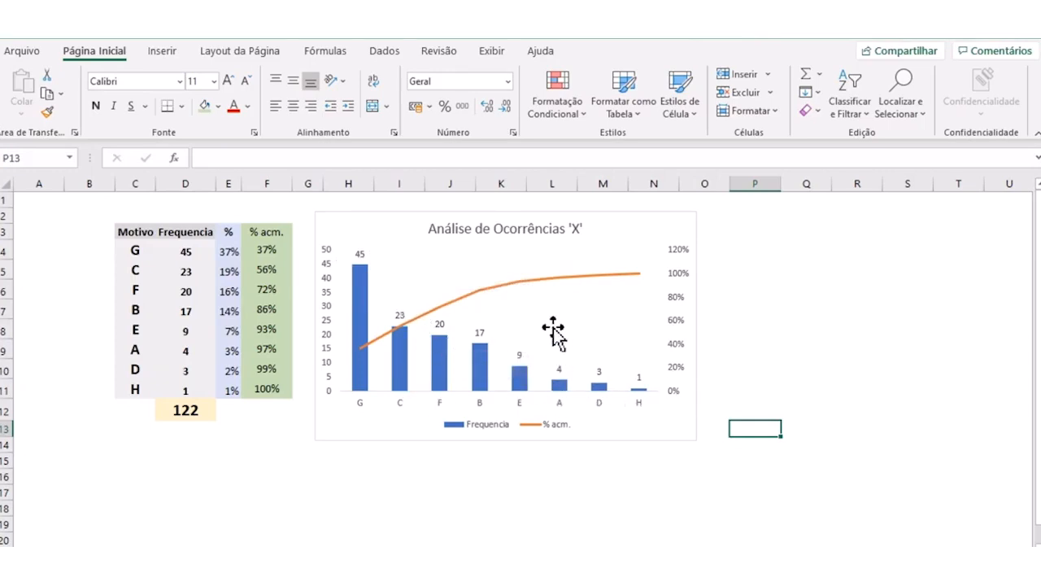
- Add data labels to the % acm. line in the chart and deselect the chart
right_click(565, 286)
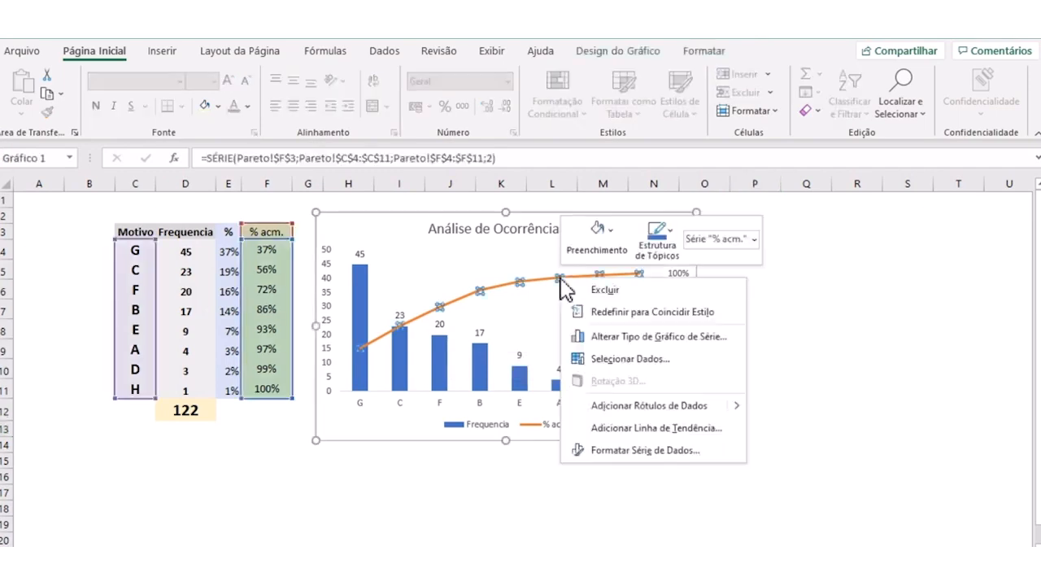
click(643, 407)
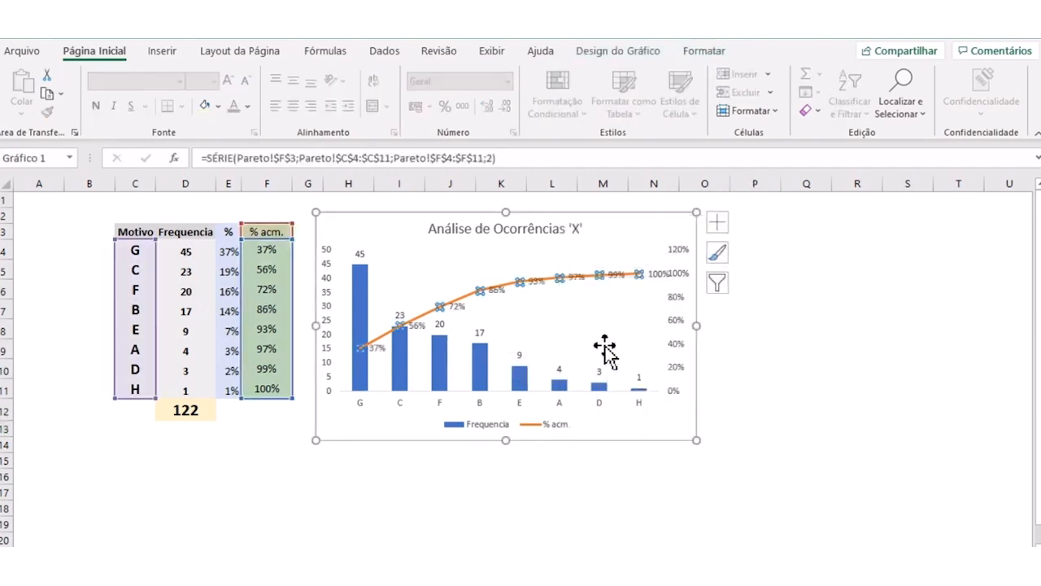
click(761, 349)
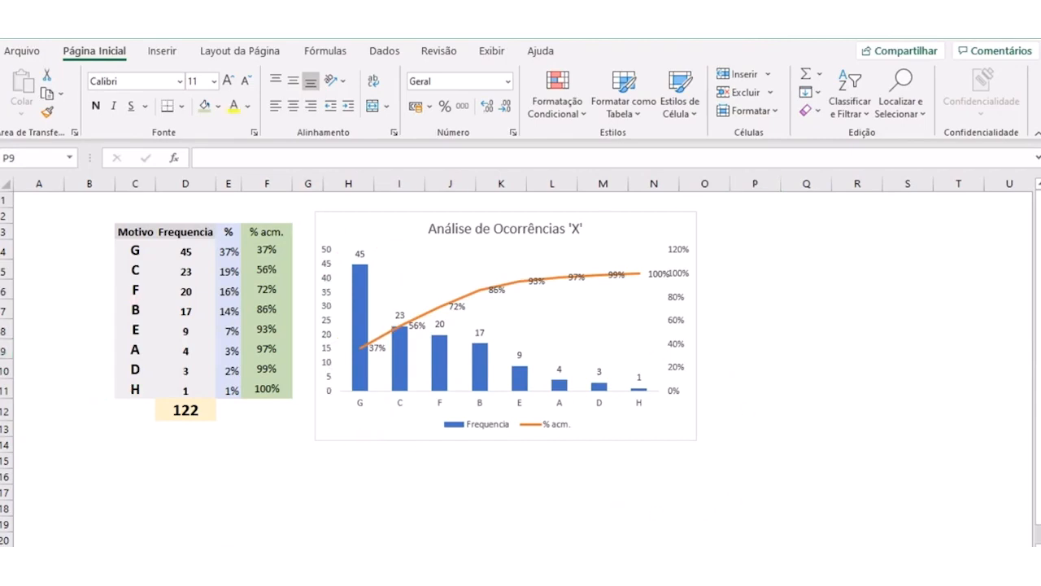
key(Escape)
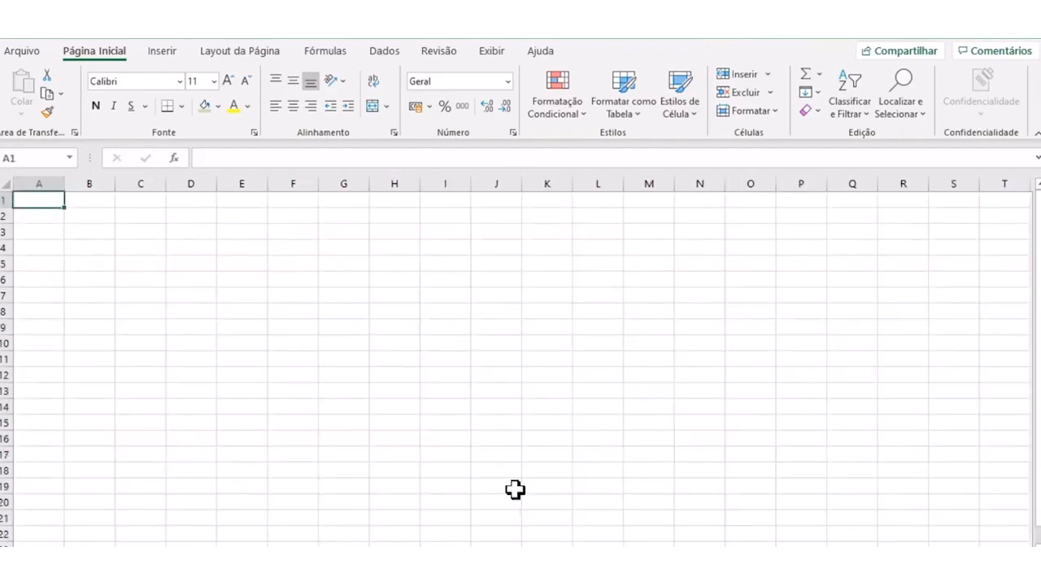
- Hide the gridlines on the blank worksheet and select cell C7
click(491, 52)
click(263, 107)
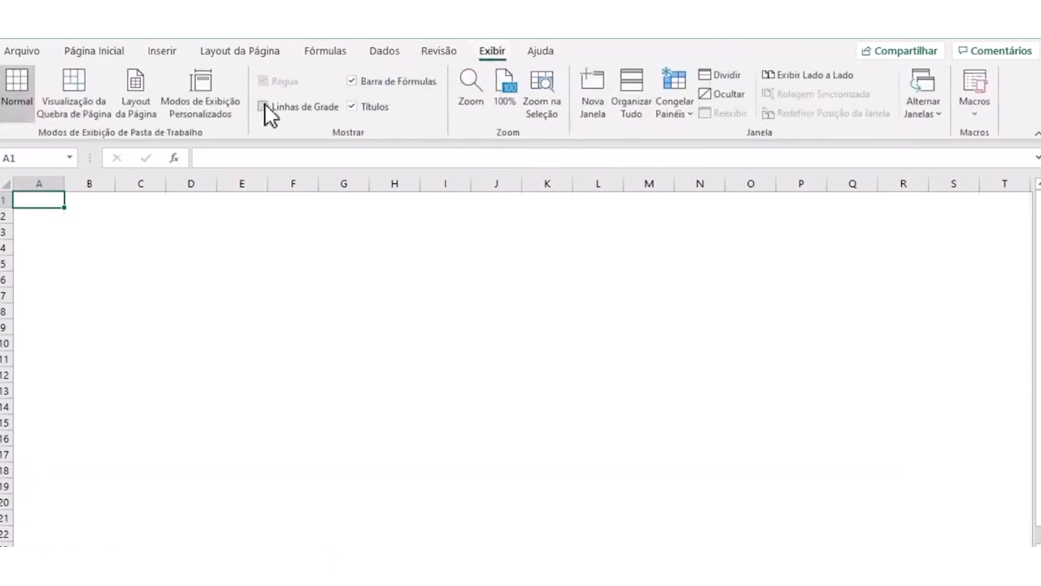
click(129, 293)
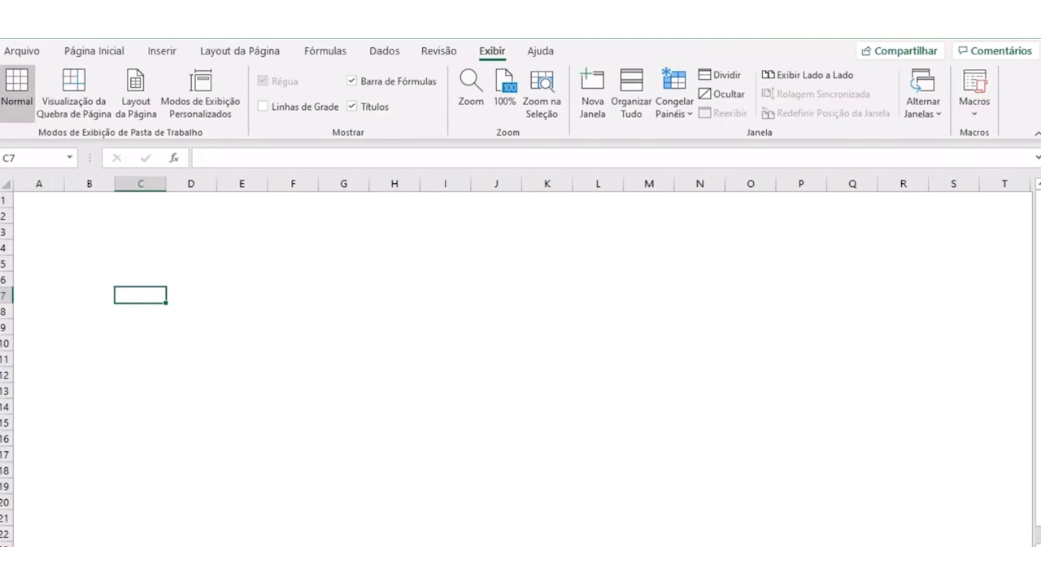
- Number the rows of a new table by entering 1, 2 and 3 in cells A4 to A6
click(198, 283)
click(84, 247)
click(58, 258)
click(50, 245)
text(1)
key(Return)
text(2)
key(Return)
text(3)
key(Return)
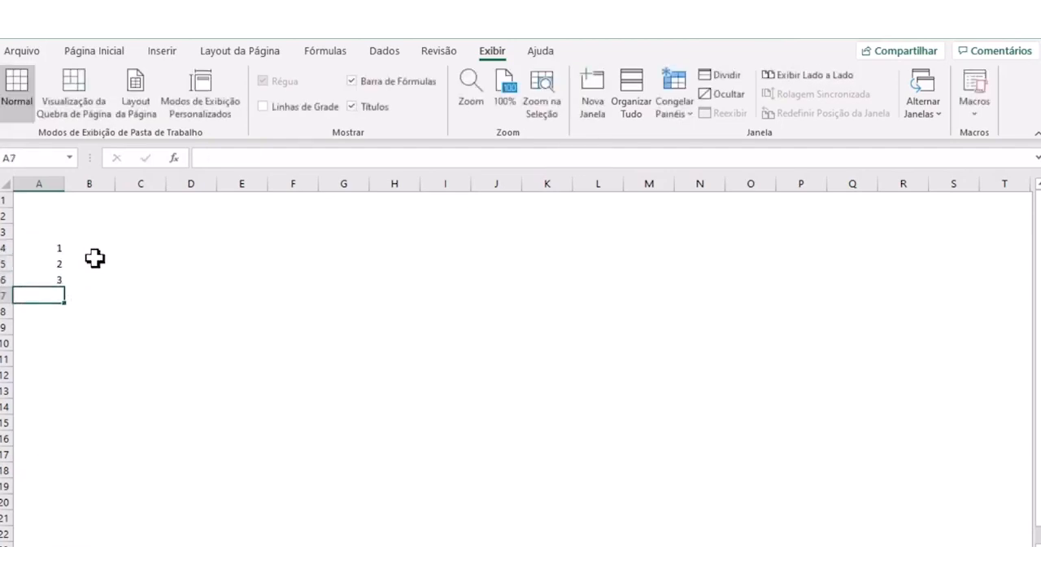
- Enter the column headers O QUE, COMO, QUEM and ONDE in cells B3 to E3
click(90, 234)
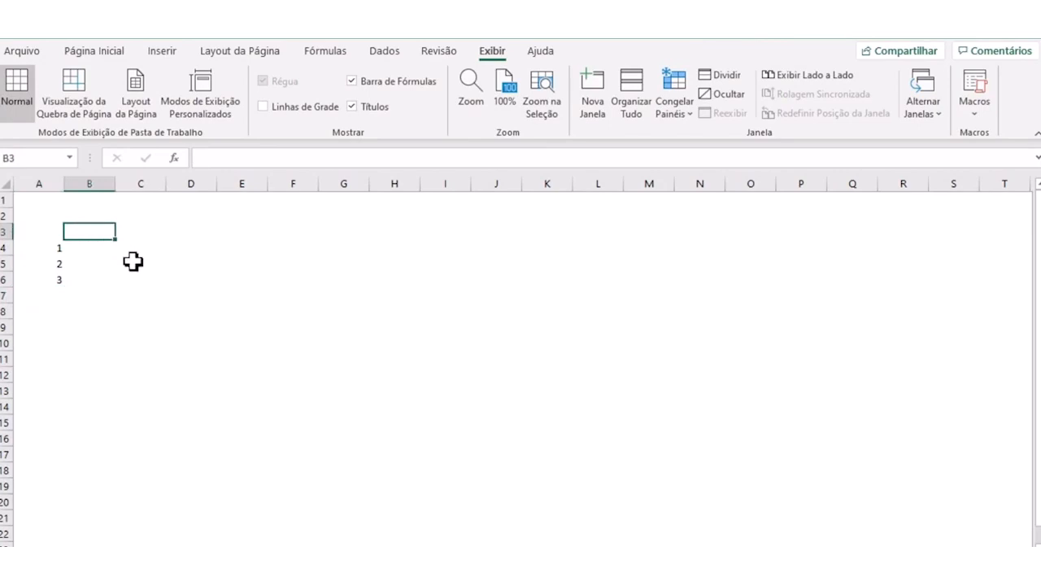
text(O QUE)
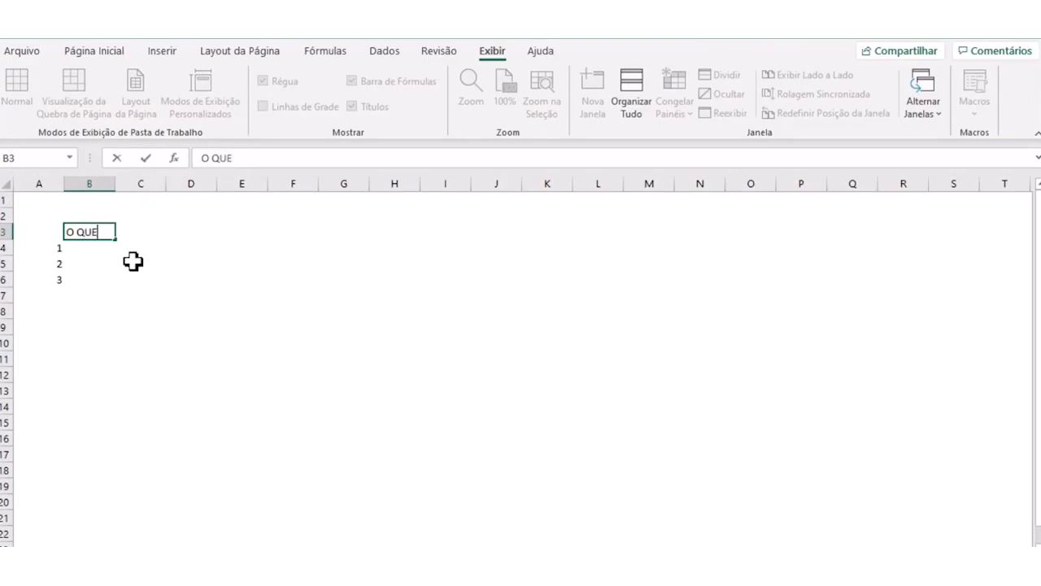
key(Tab)
text(COMO)
key(Tab)
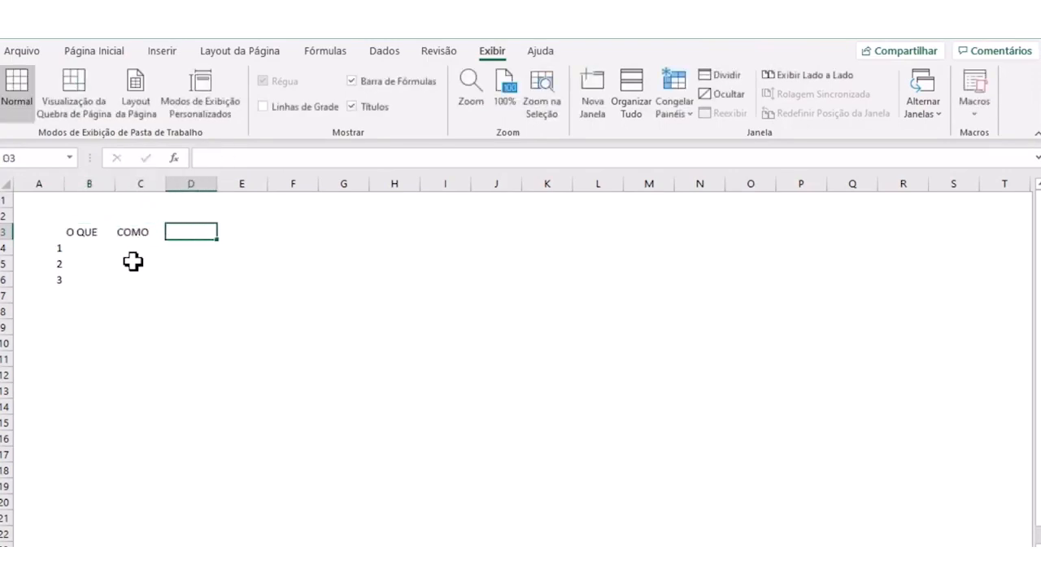
text(QUEM)
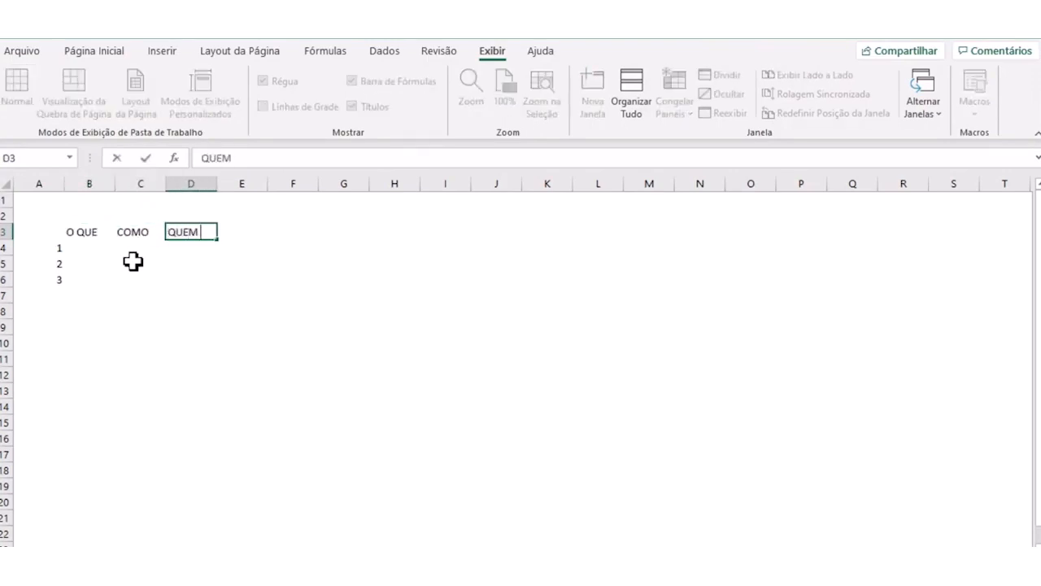
key(Tab)
text(ONDE)
key(Tab)
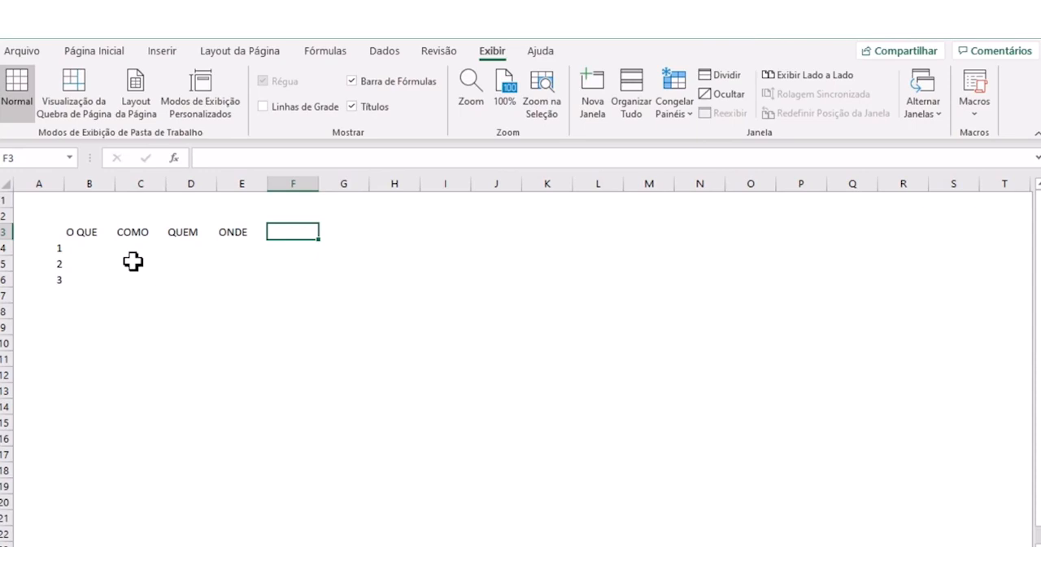
- Continue the header row with POR QUE, QUANDO and QUANTO [R$] in cells F3 to H3
text(POR QUE)
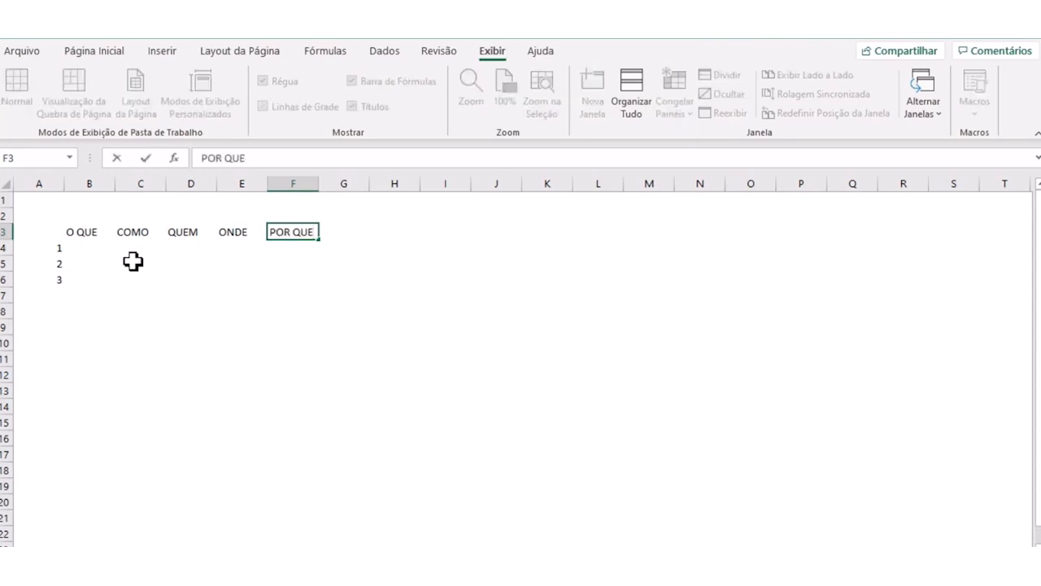
key(Tab)
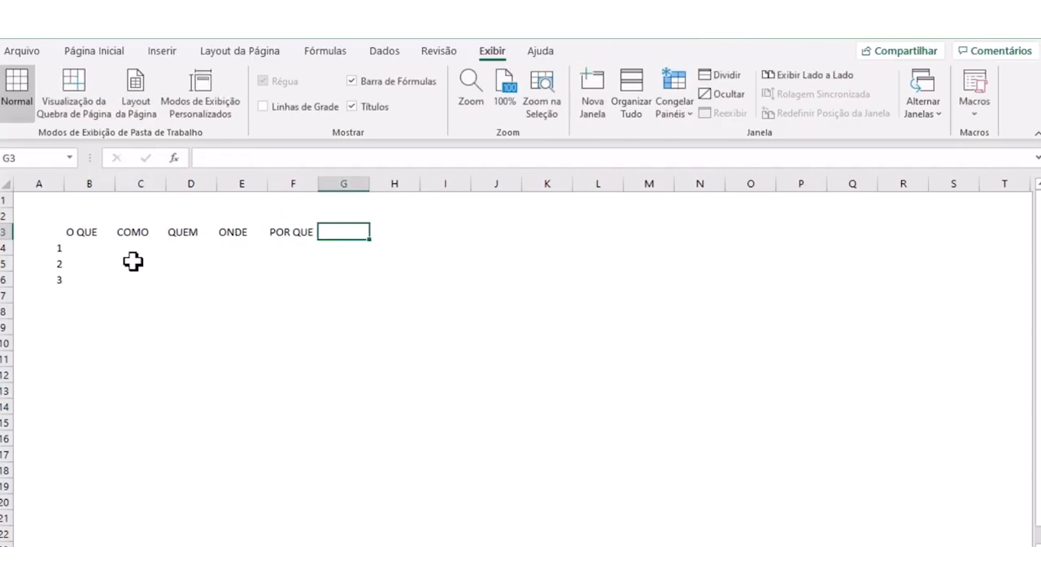
text(QUANDO)
key(Tab)
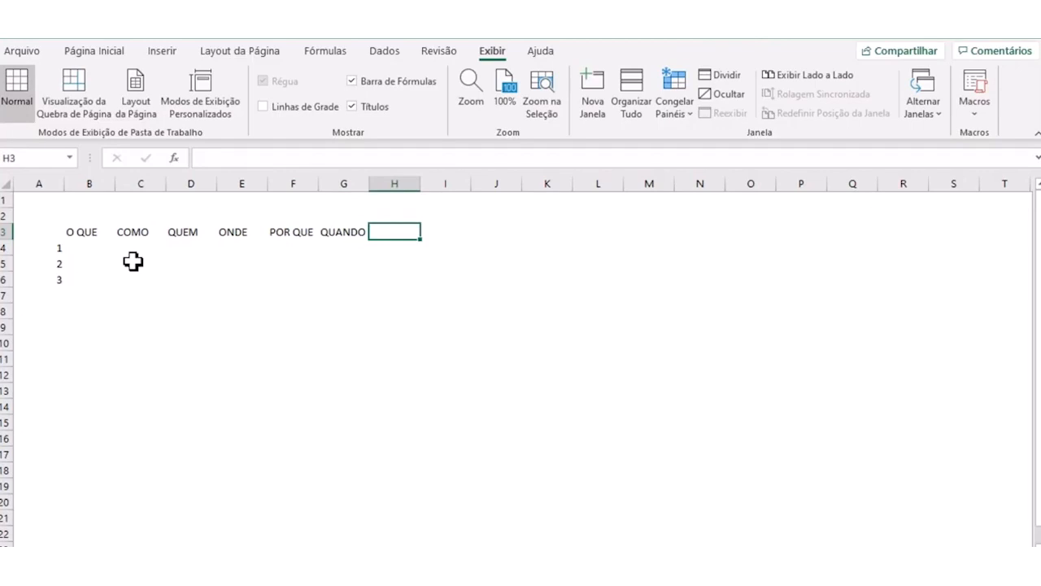
text(QUANTO [R$)
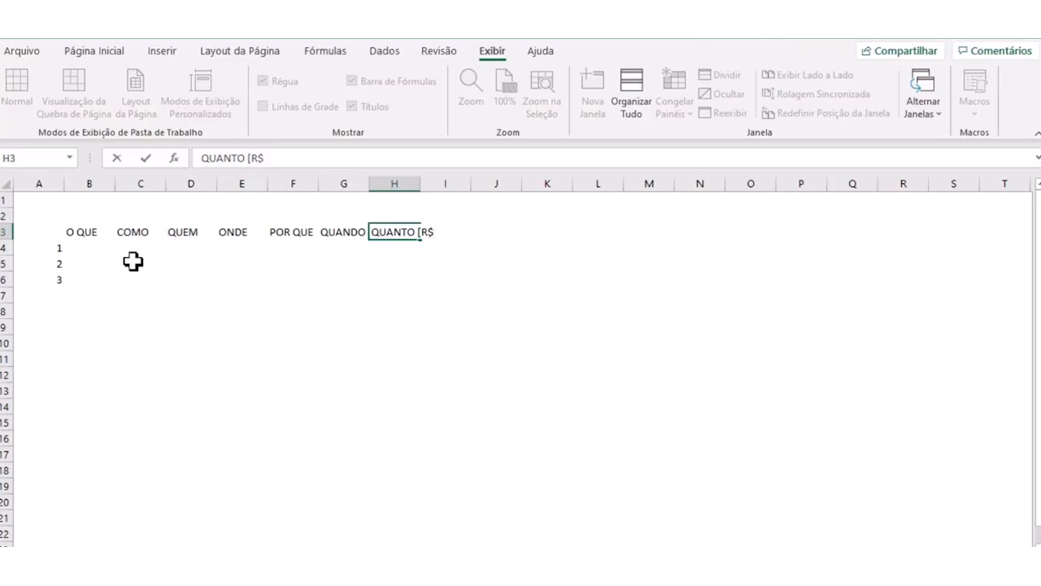
text(])
key(Tab)
- Autofit the widths of columns B through H to their header texts
drag(100, 179, 410, 160)
click(137, 202)
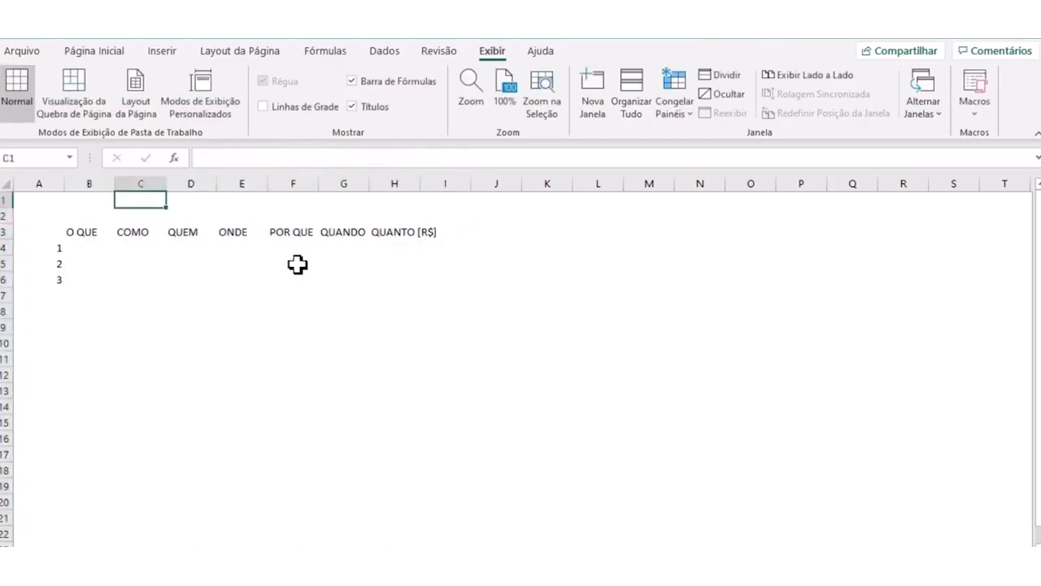
drag(89, 180, 432, 181)
double_click(471, 183)
click(411, 262)
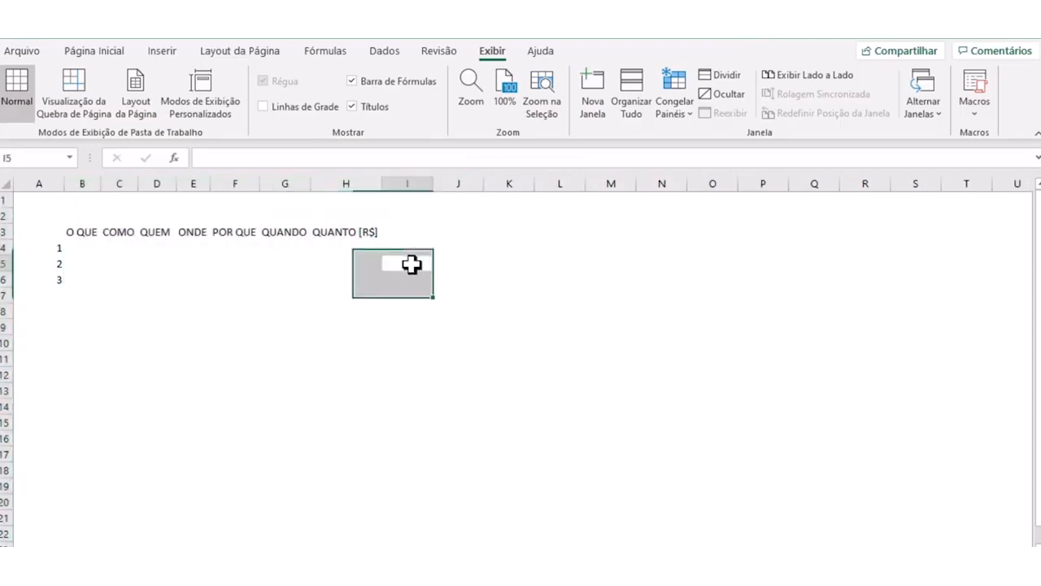
- Add the header STATUS in cell I3, right after QUANTO [R$]
click(407, 232)
text(TATUS)
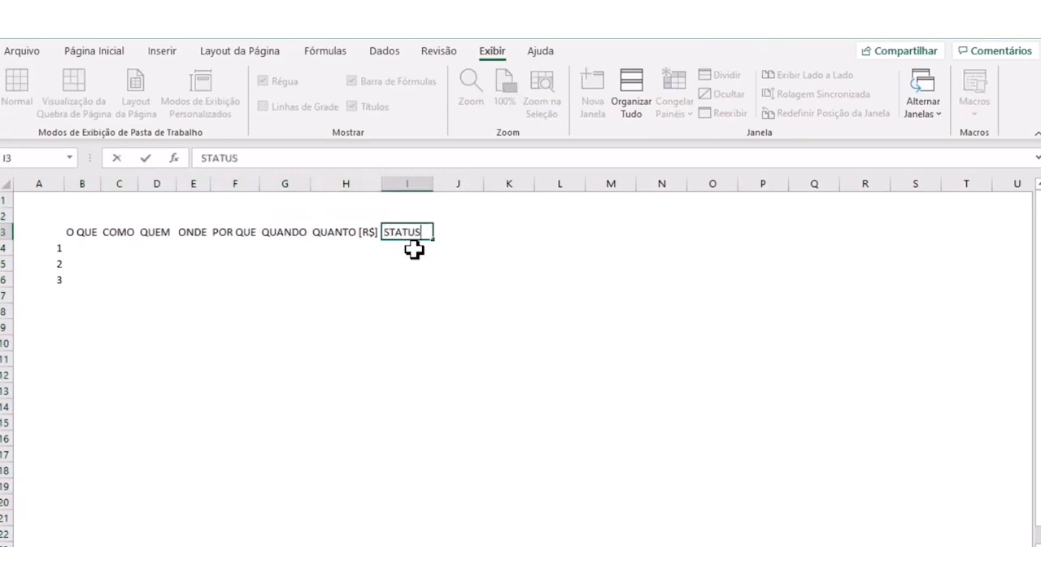
key(Return)
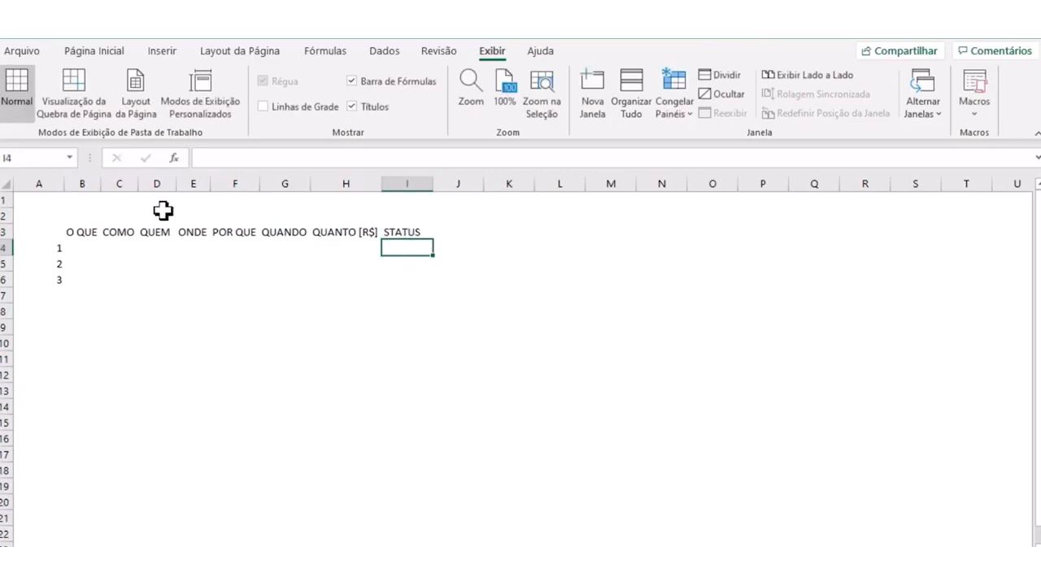
- Format headers B3:I3 and row numbers A4:A6 with a dark blue fill and bold white text, and autofit column A
drag(54, 251, 53, 278)
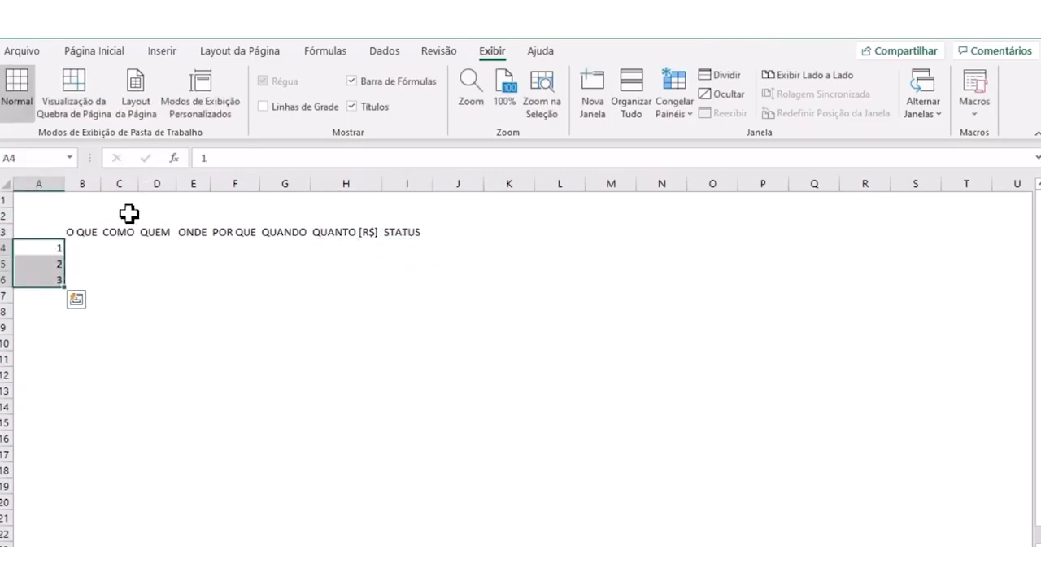
drag(76, 236, 399, 235)
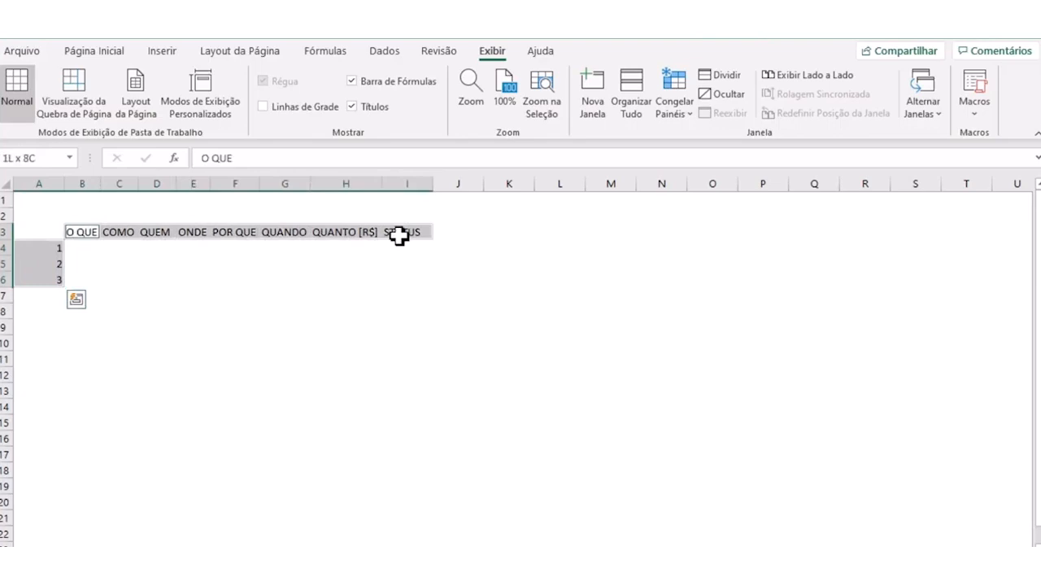
click(80, 52)
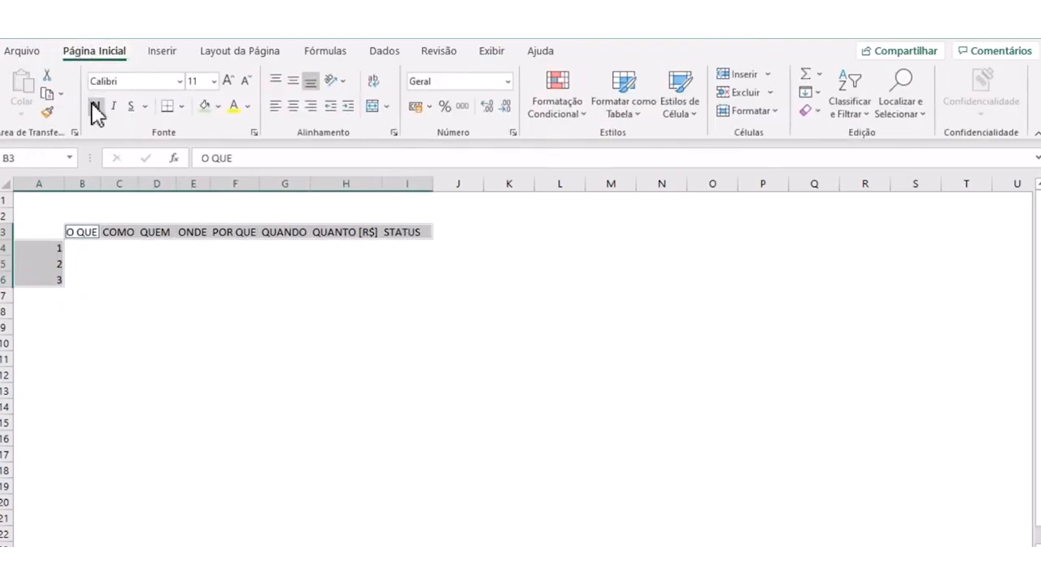
click(218, 106)
click(312, 256)
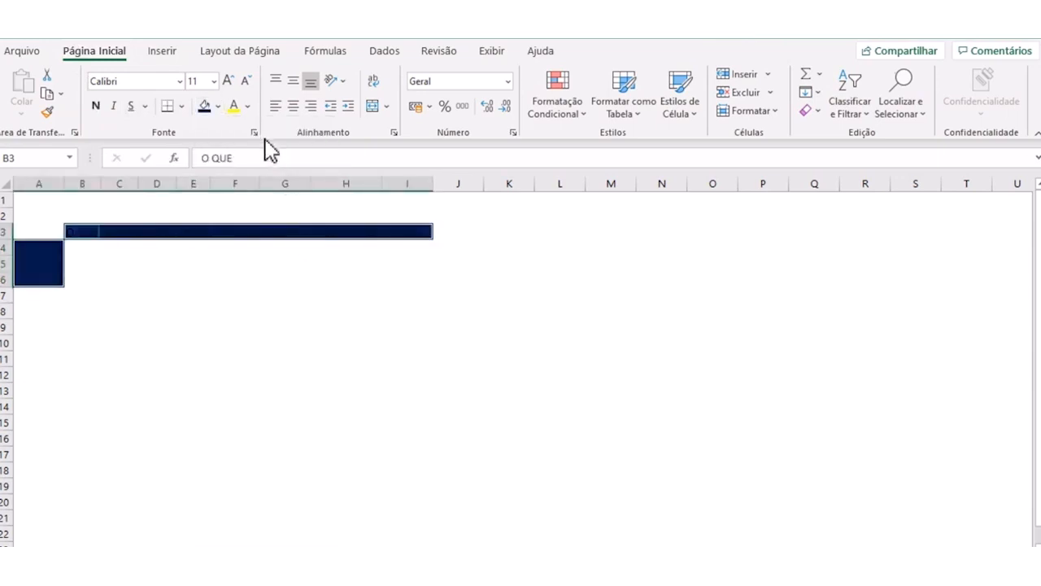
click(247, 105)
click(242, 170)
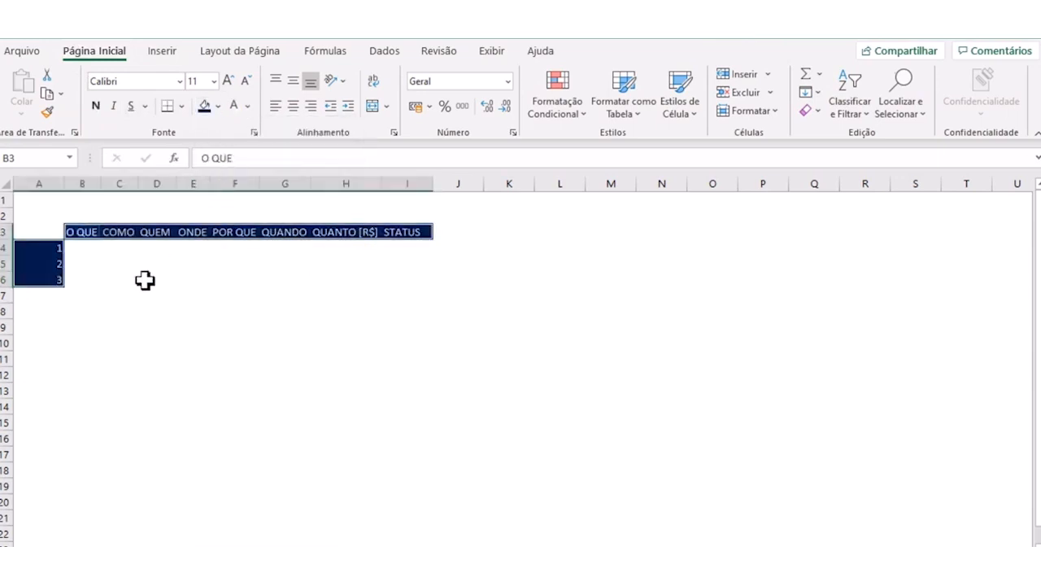
click(95, 105)
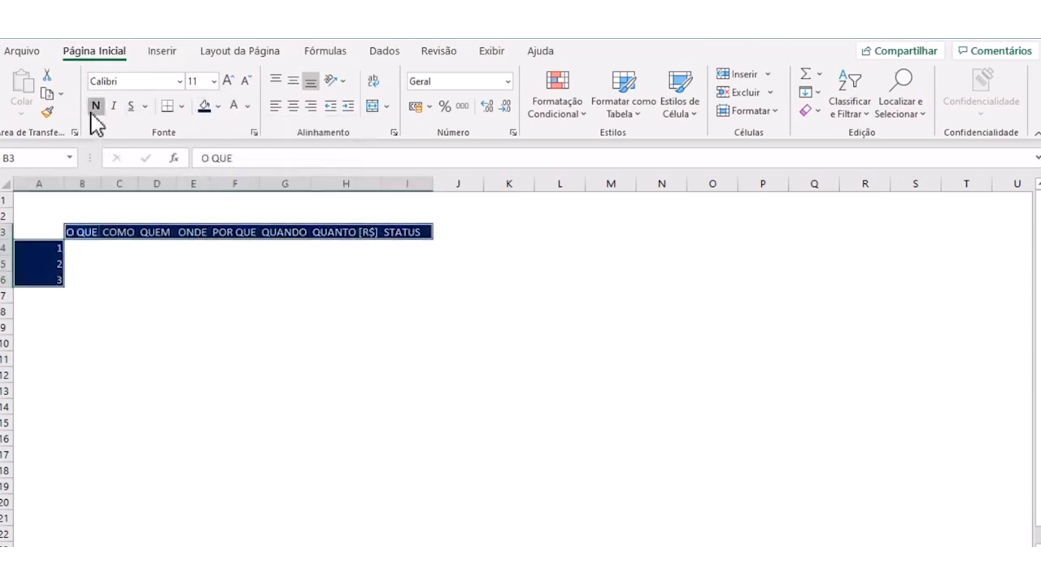
double_click(62, 185)
double_click(61, 185)
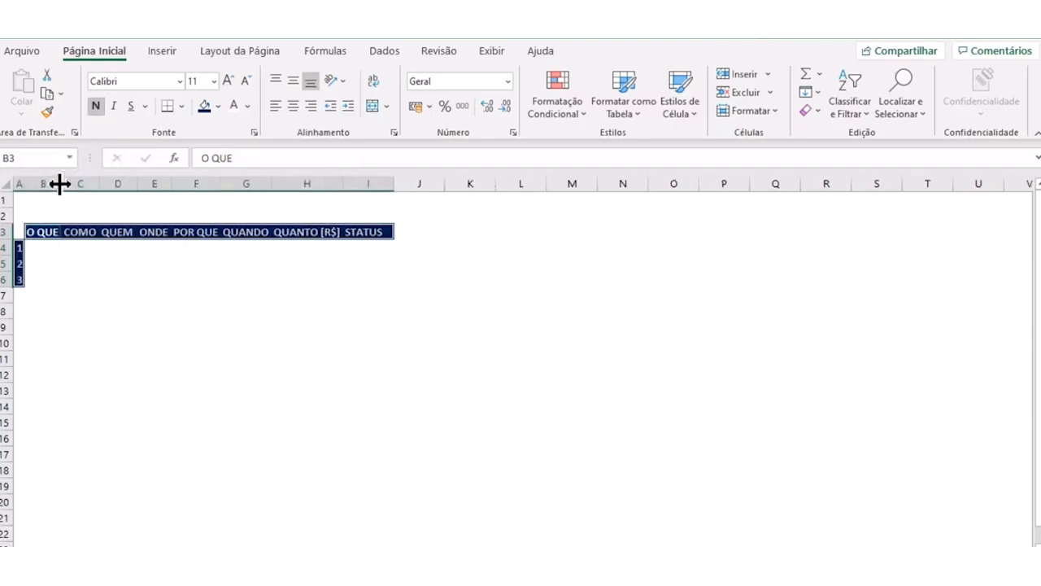
drag(45, 248, 333, 281)
click(218, 106)
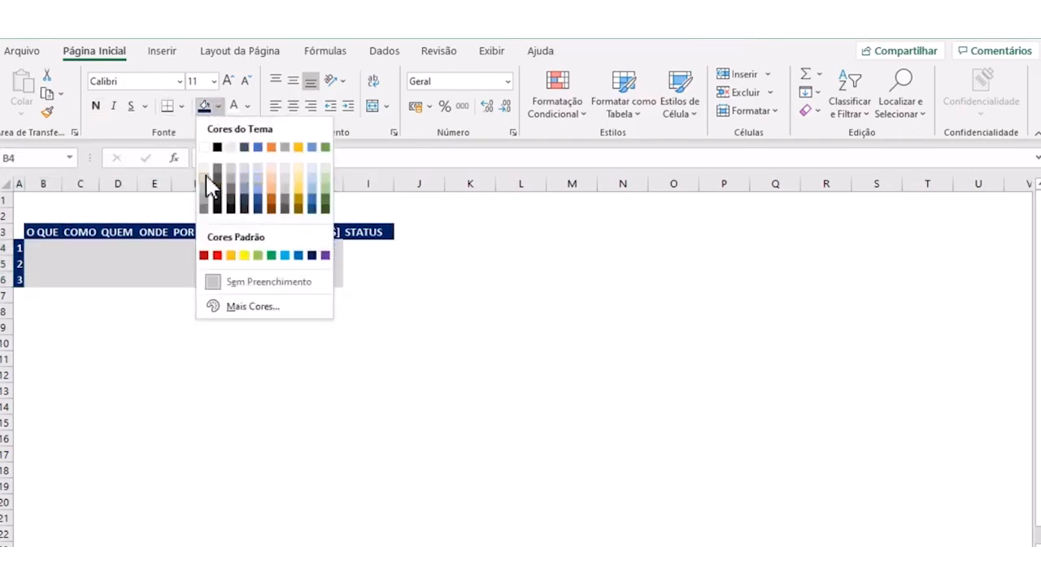
click(205, 178)
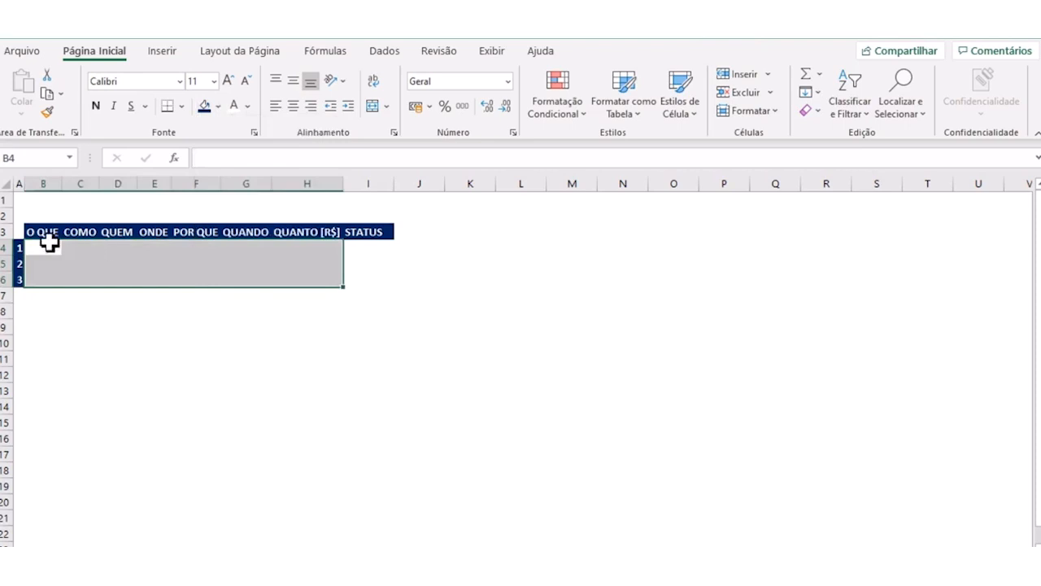
- Increase the height of rows 4 to 6 and widen columns B through H to one equal, larger width
drag(4, 249, 5, 279)
click(4, 295)
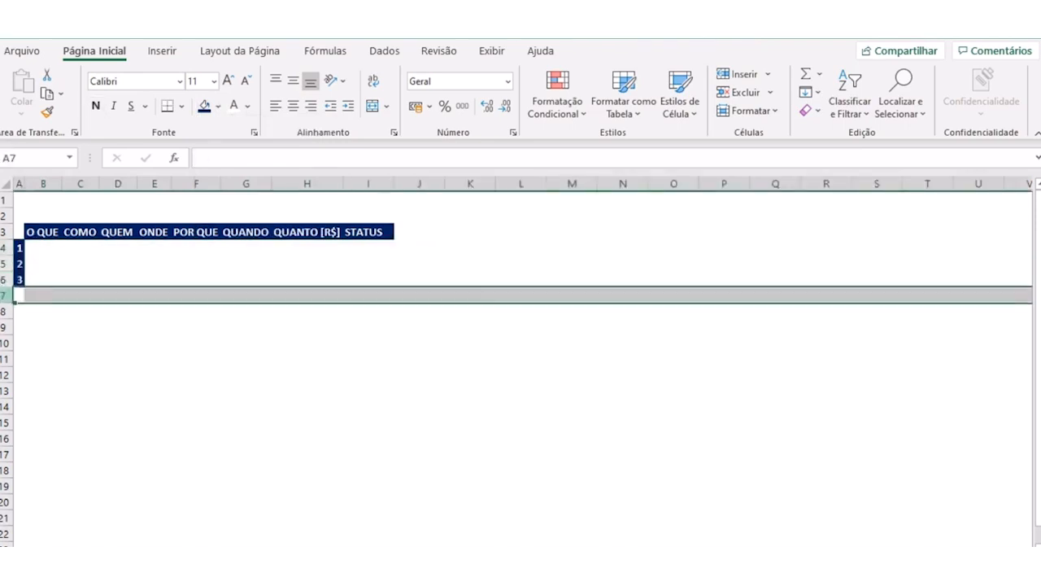
drag(4, 248, 5, 291)
drag(43, 183, 370, 183)
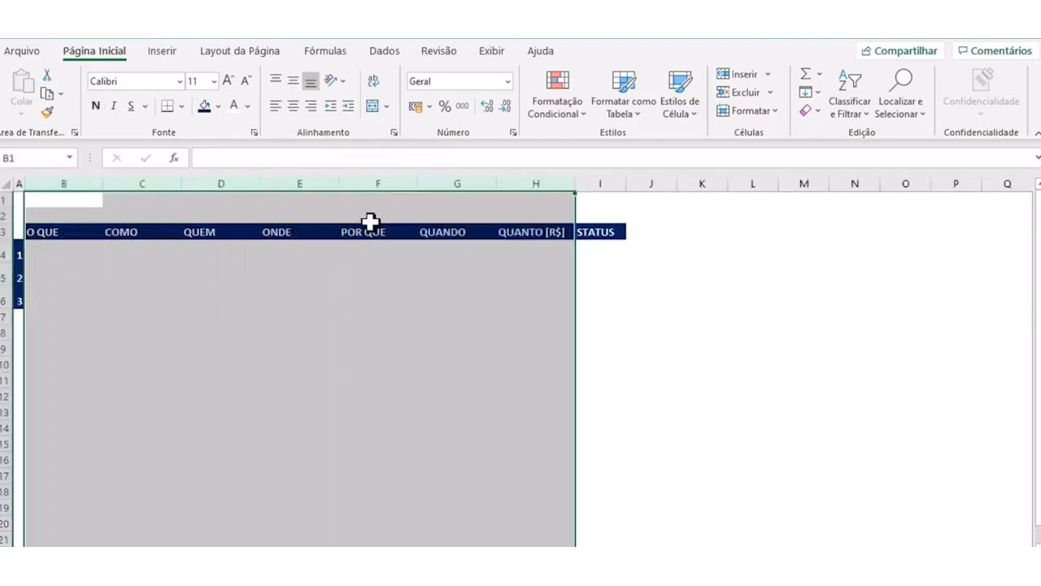
click(394, 270)
- Enter the sample statuses ANDAMENTO, ATRASO and CONCLUIDO in the STATUS column, starting at cell I4
click(582, 248)
click(598, 322)
click(604, 247)
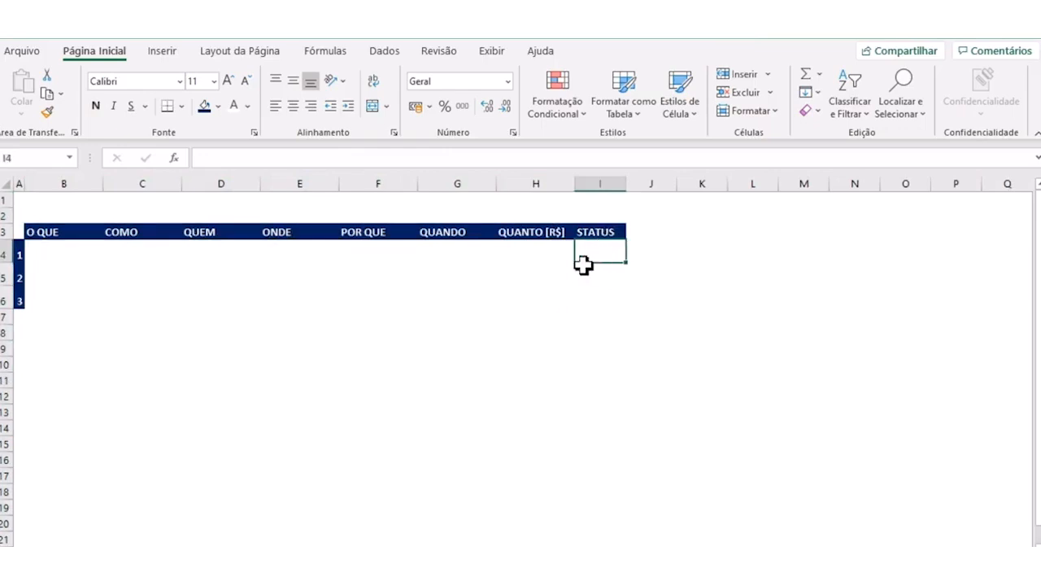
drag(37, 249, 586, 250)
click(584, 249)
text(ANFA)
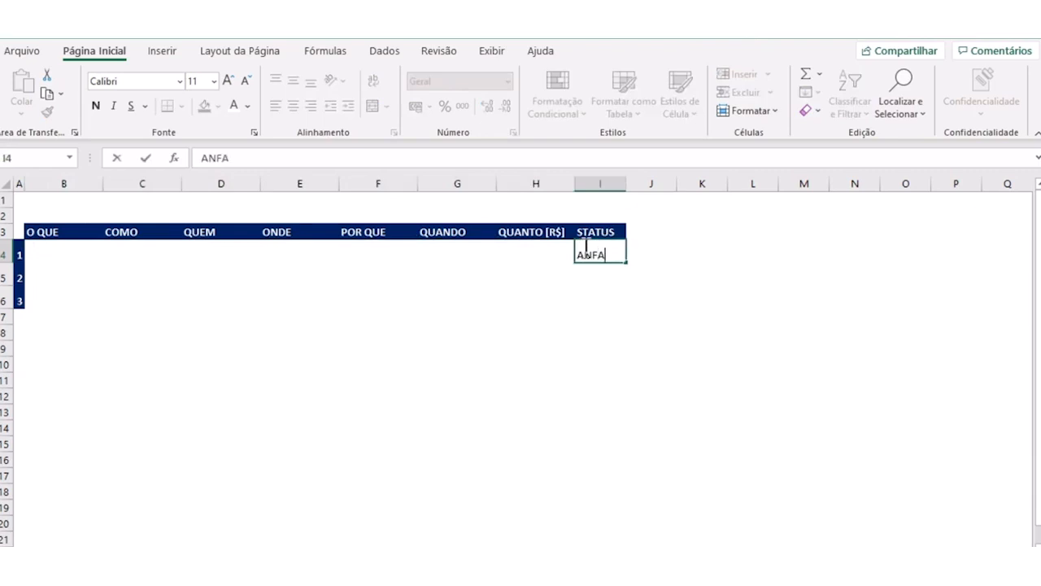
text(MENTO)
key(Return)
click(586, 248)
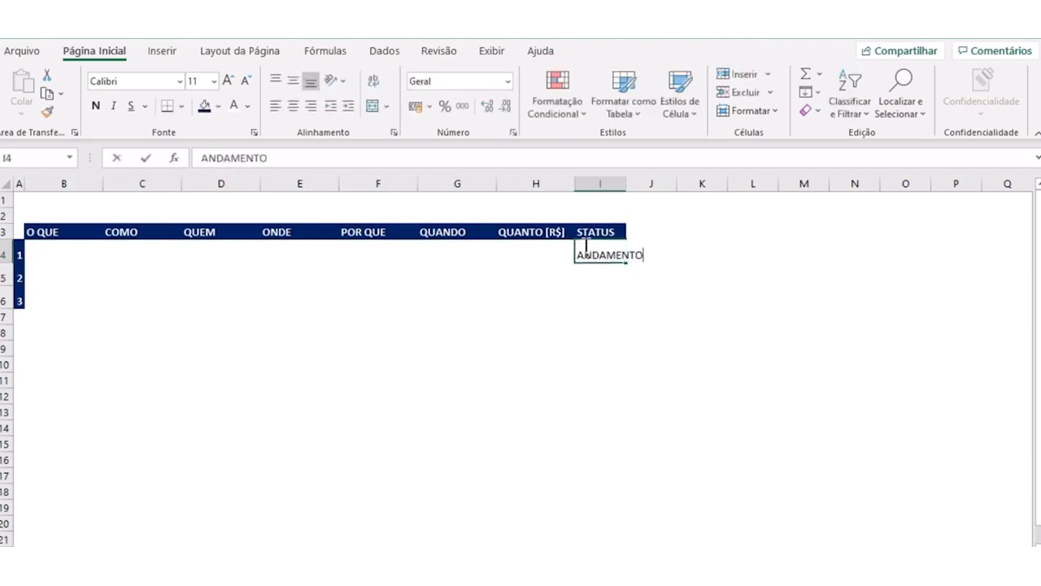
text(ATRASO)
key(Return)
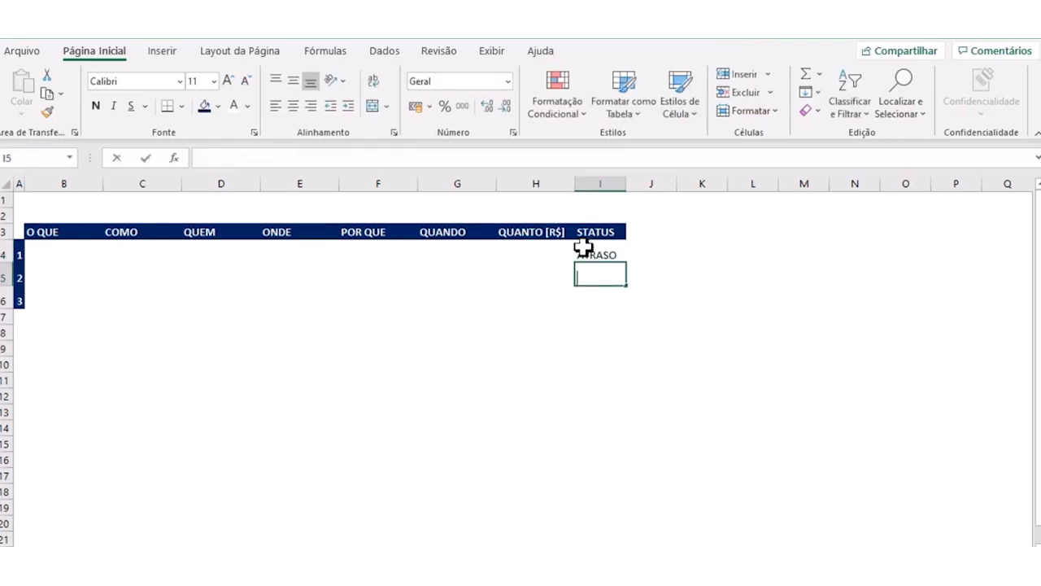
text(CONCLUIDO)
key(Return)
- Clear the sample status texts from the cells below the STATUS header
click(583, 248)
key(Delete)
key(Down)
key(Delete)
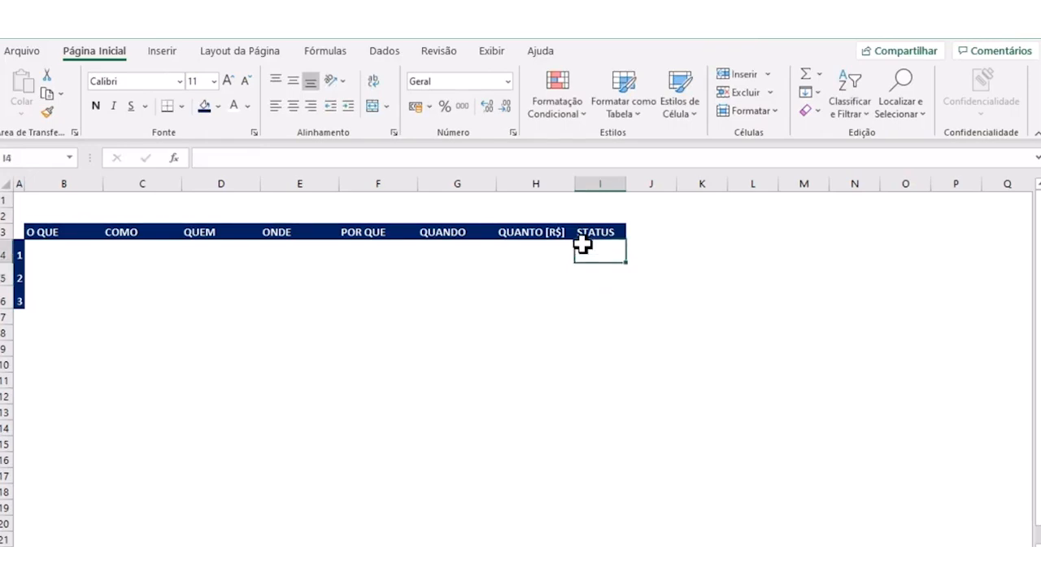
- Autofit the width of column I to the STATUS header
click(611, 363)
drag(612, 358, 610, 329)
click(616, 295)
click(606, 252)
double_click(624, 185)
click(597, 330)
- Apply the Wingdings font to cell I4 and fill that formatting down through I6 in the STATUS column
click(591, 260)
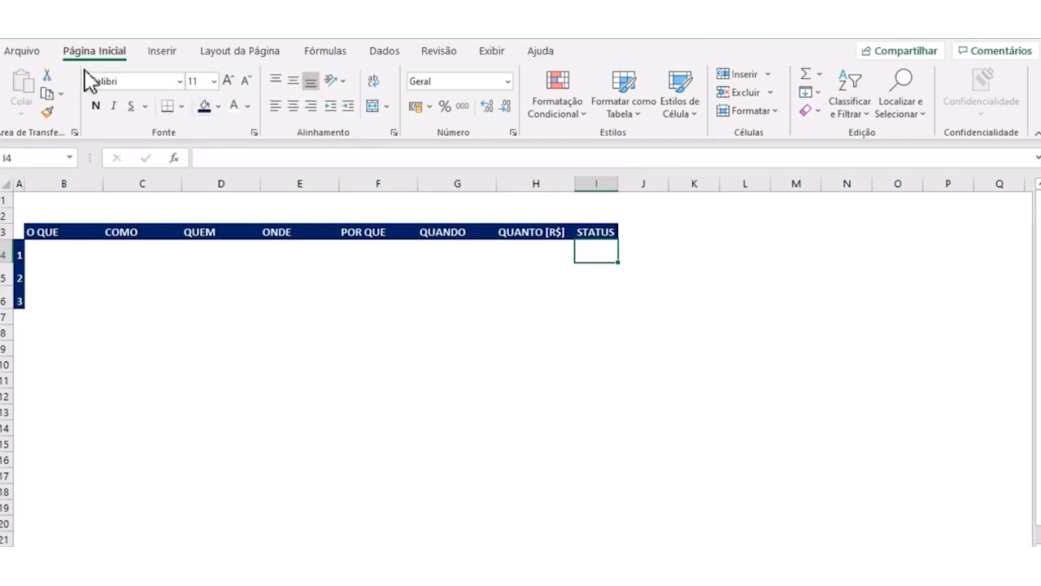
click(180, 81)
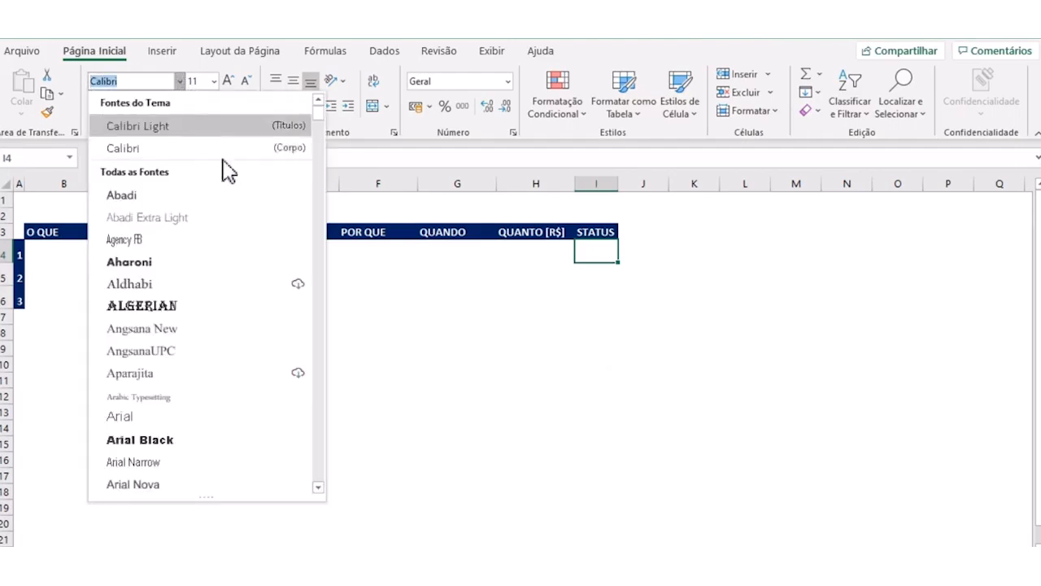
scroll(321, 126, down, 20)
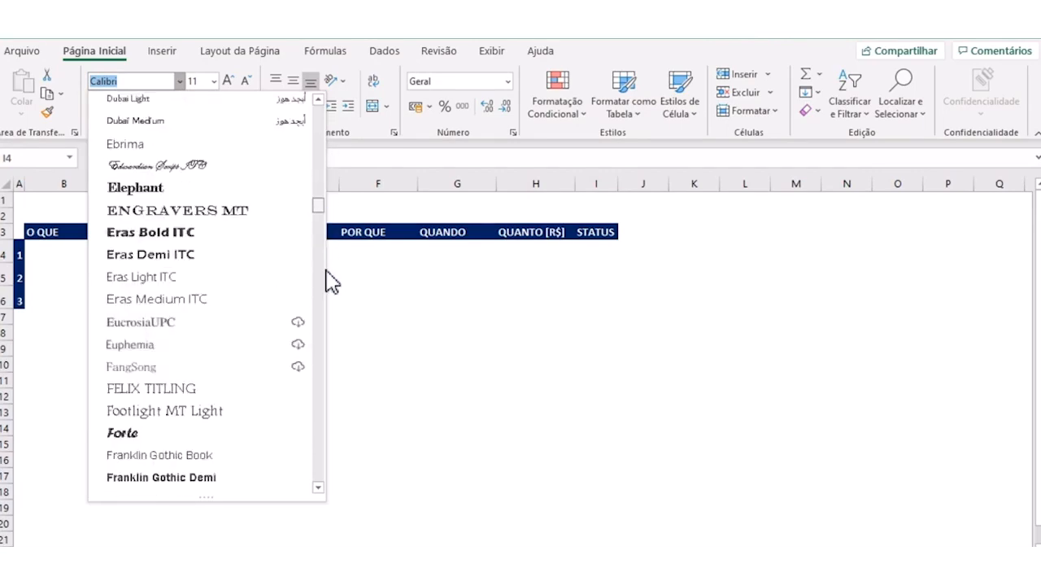
scroll(319, 439, down, 20)
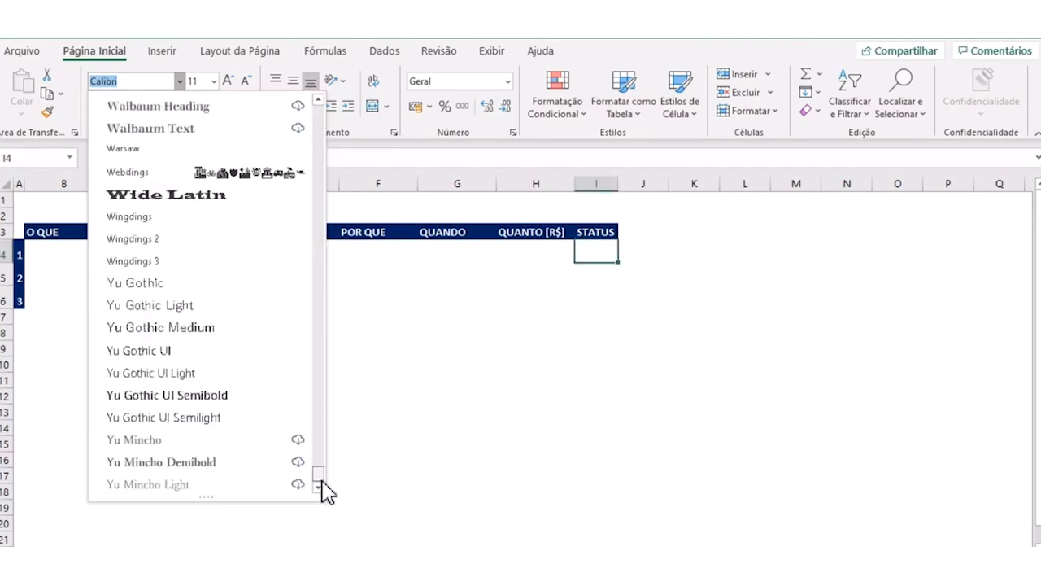
drag(321, 480, 321, 474)
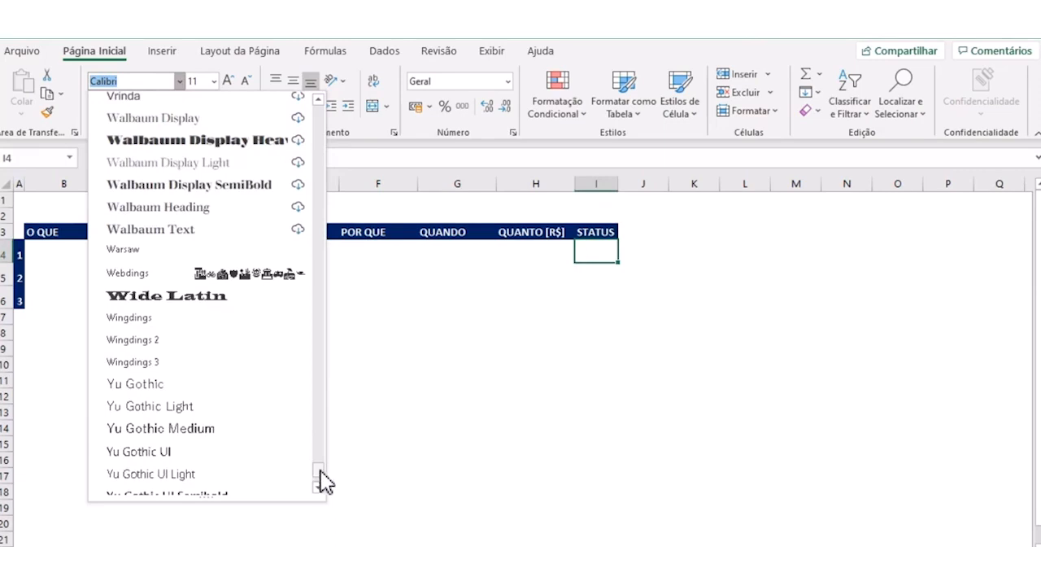
click(125, 322)
click(626, 324)
click(607, 252)
drag(621, 262, 618, 299)
click(651, 282)
- Enter an uppercase L in cell I4 as the sad-face status symbol
click(594, 249)
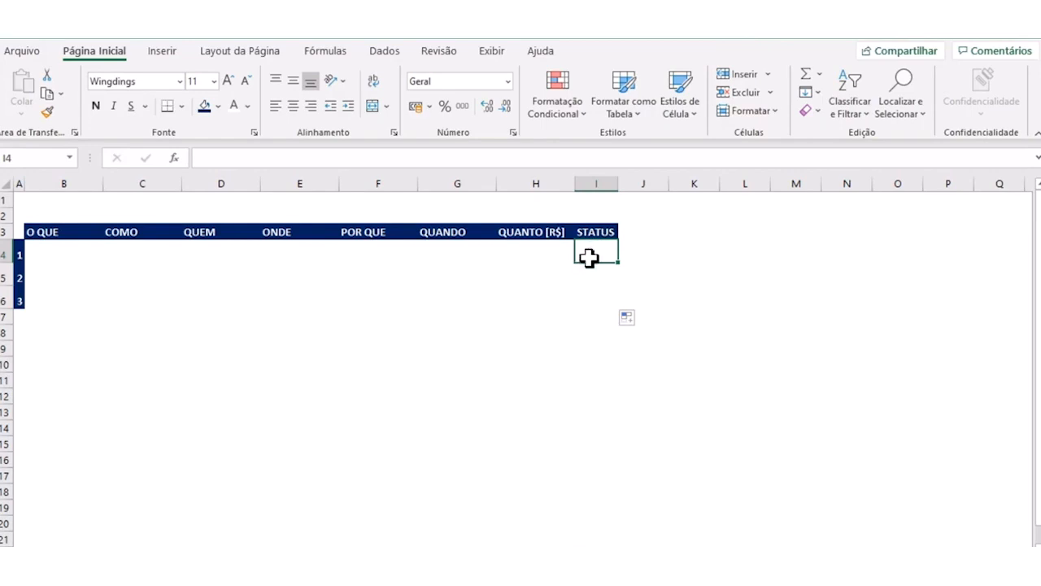
text(J)
key(Return)
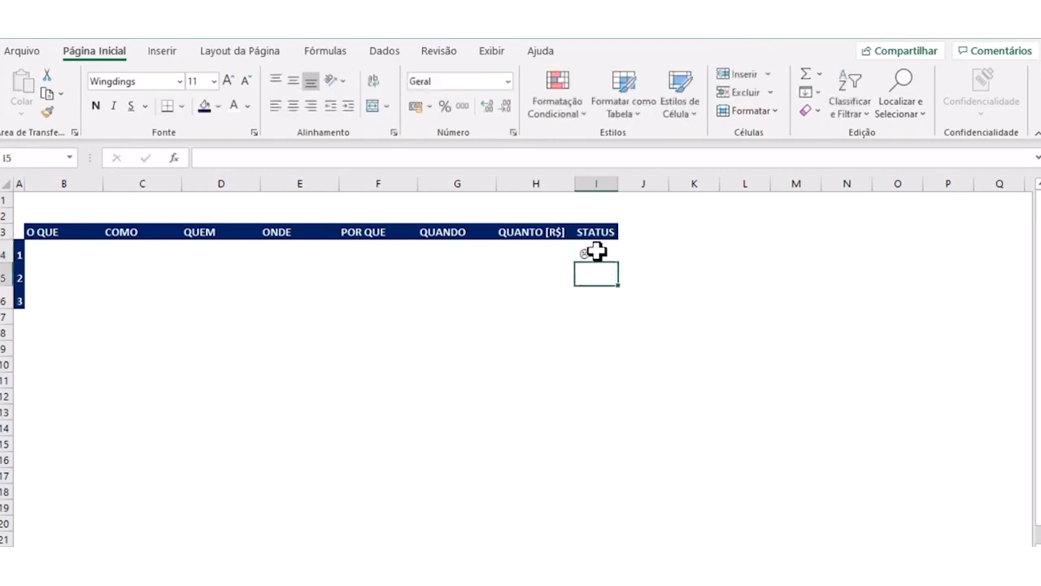
- Centre the I4 symbol vertically and horizontally, enlarge it to 20 points and colour it red
click(597, 252)
click(293, 79)
click(293, 106)
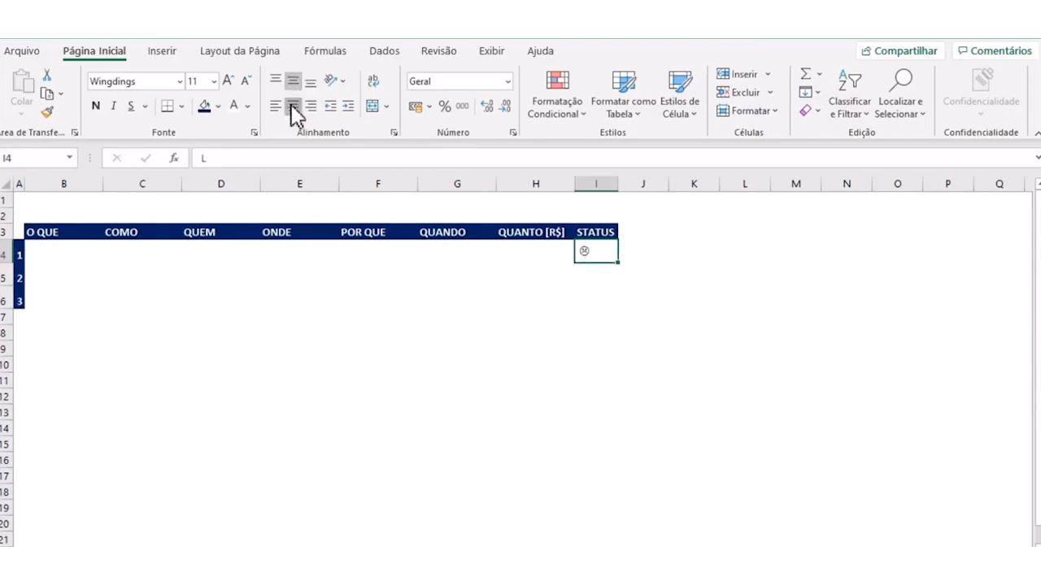
click(227, 81)
click(228, 81)
click(228, 81)
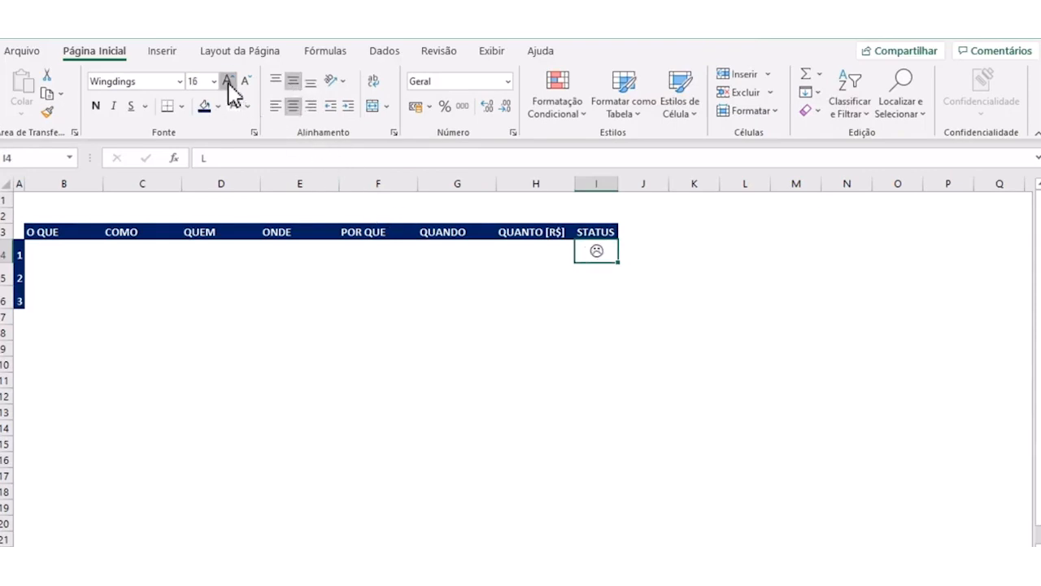
click(248, 107)
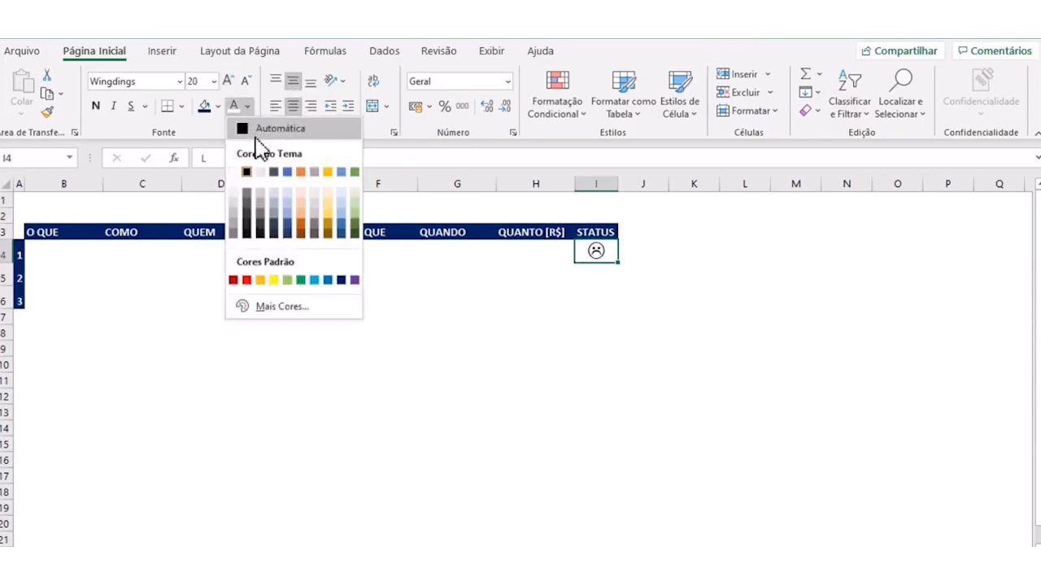
click(247, 279)
click(488, 347)
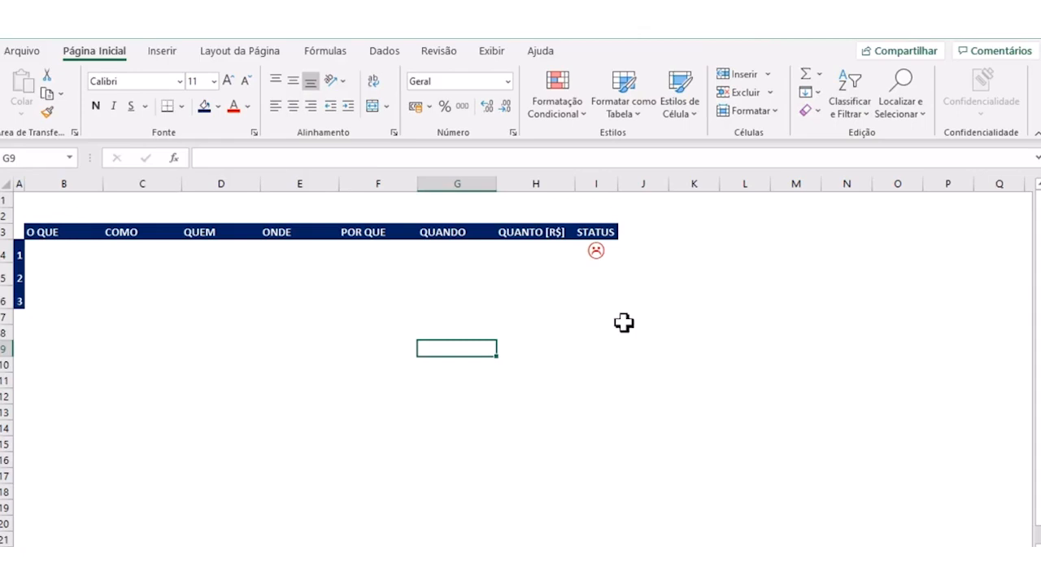
- Enter an uppercase J in I5 as the smiling symbol and copy the formatting of I4 onto it
click(598, 275)
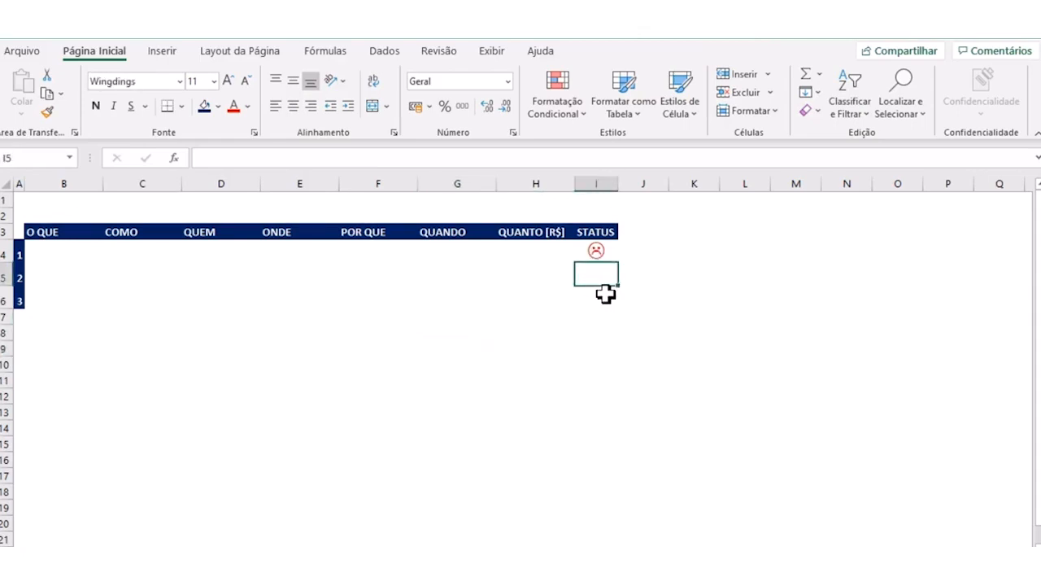
text(J)
key(Return)
click(596, 254)
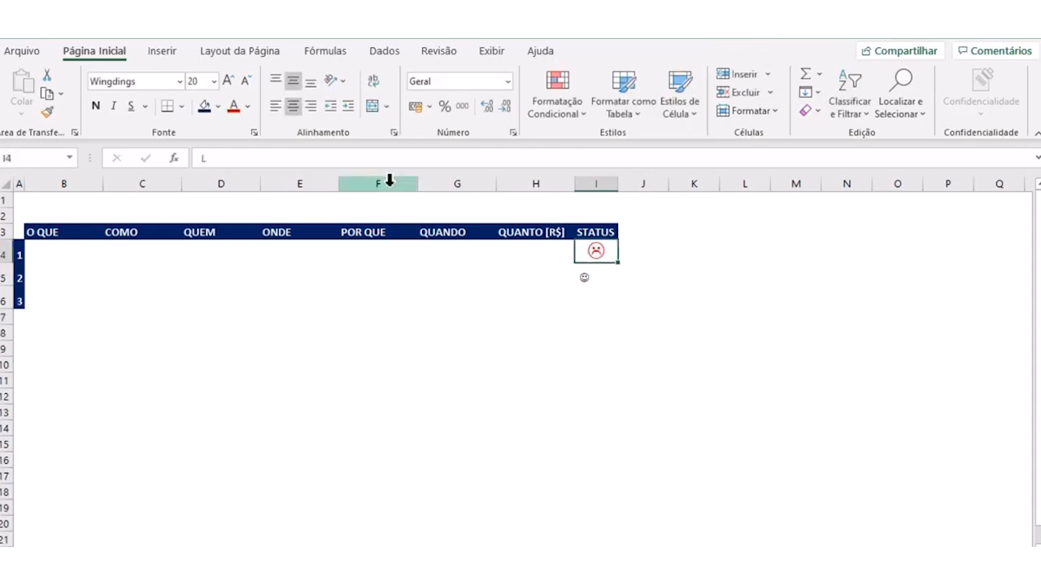
click(46, 112)
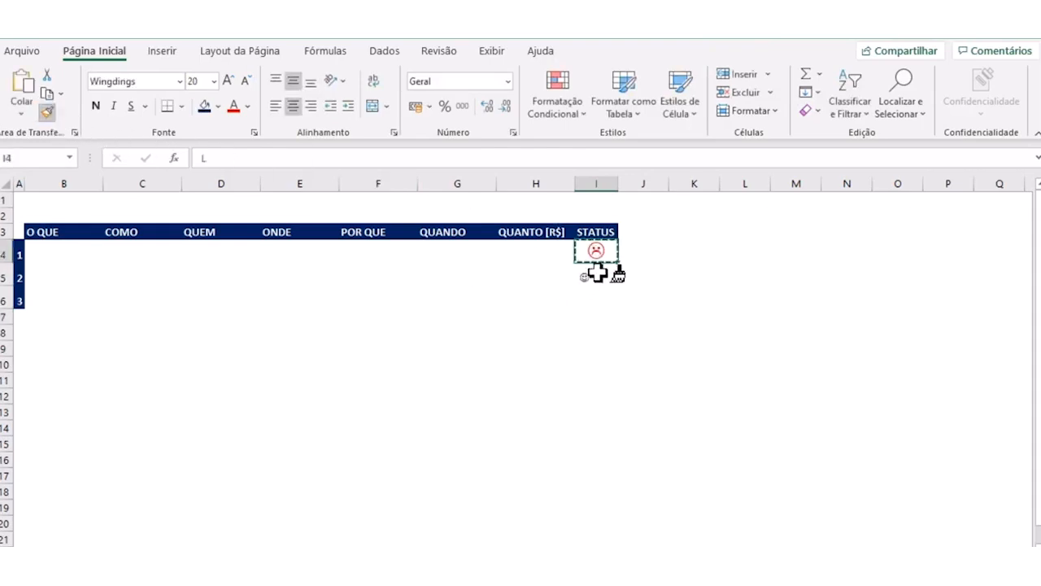
click(598, 273)
click(641, 350)
- Colour the smiling-face symbol in I5 green
click(599, 276)
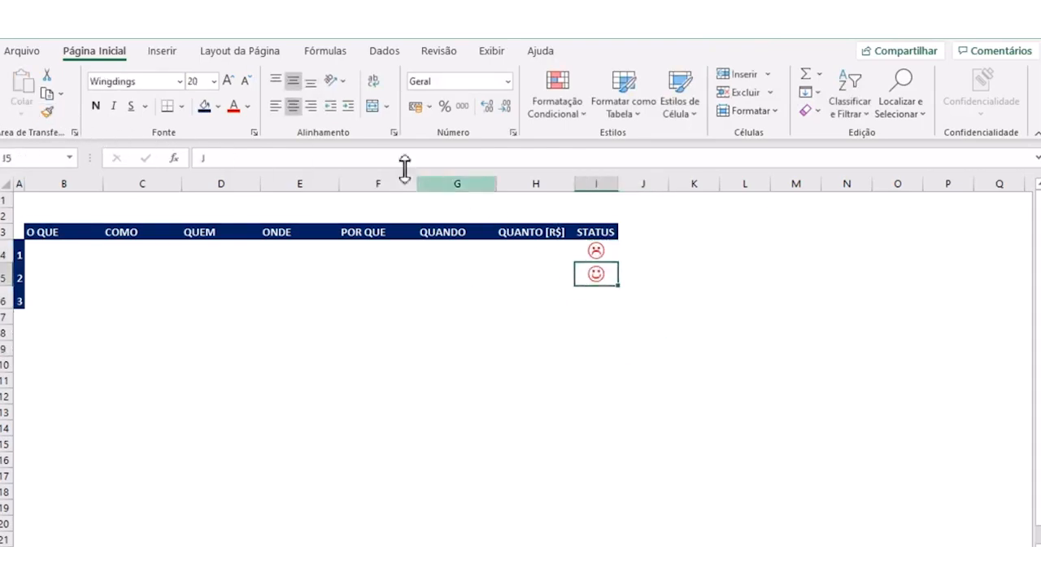
click(248, 105)
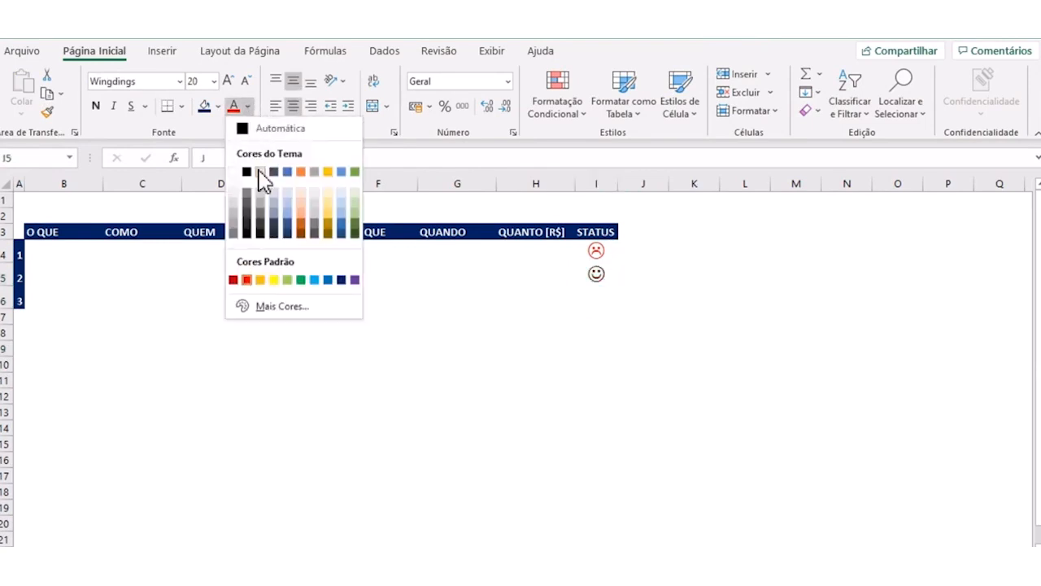
click(300, 279)
click(628, 362)
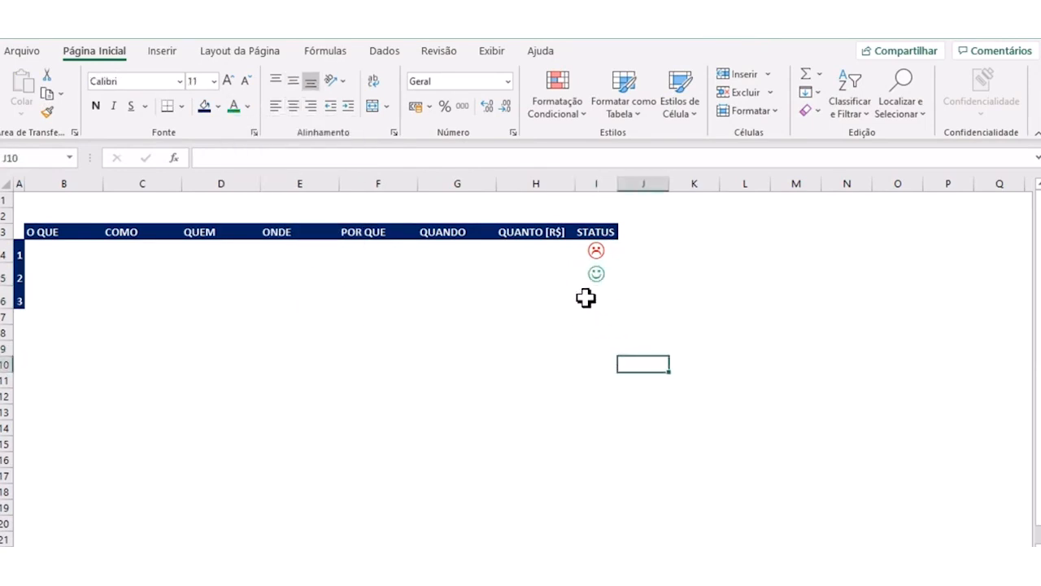
- Enter an uppercase K in I6 as the neutral-face symbol and colour it amber
click(585, 299)
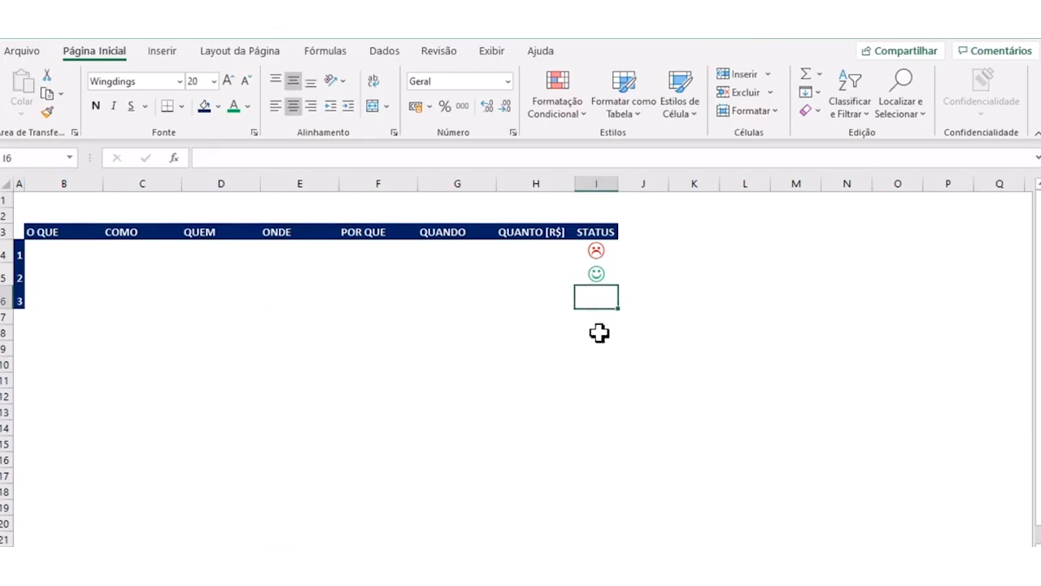
text(K)
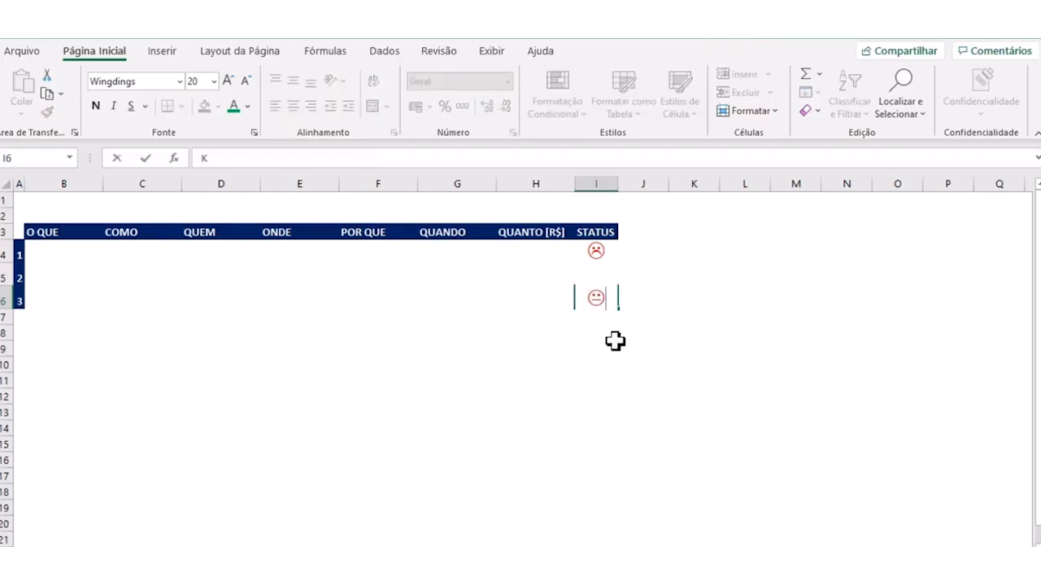
key(Return)
click(598, 297)
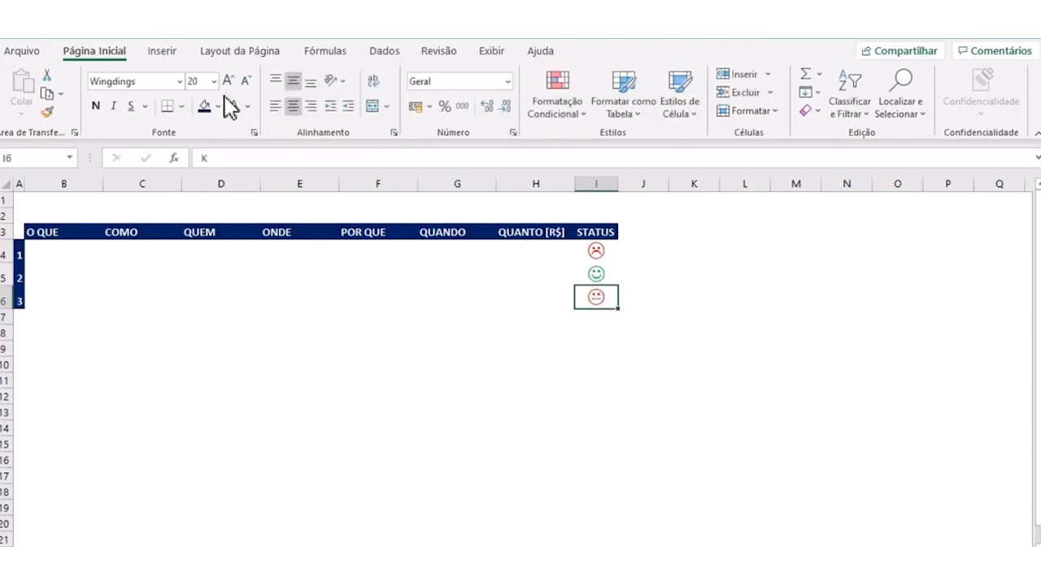
click(248, 108)
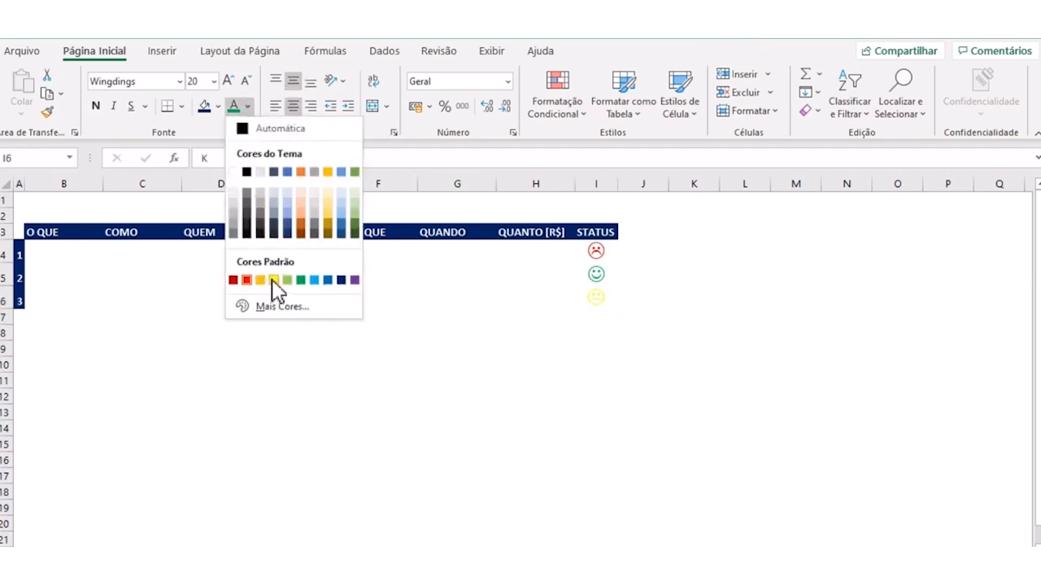
click(274, 280)
click(250, 107)
click(275, 280)
click(641, 412)
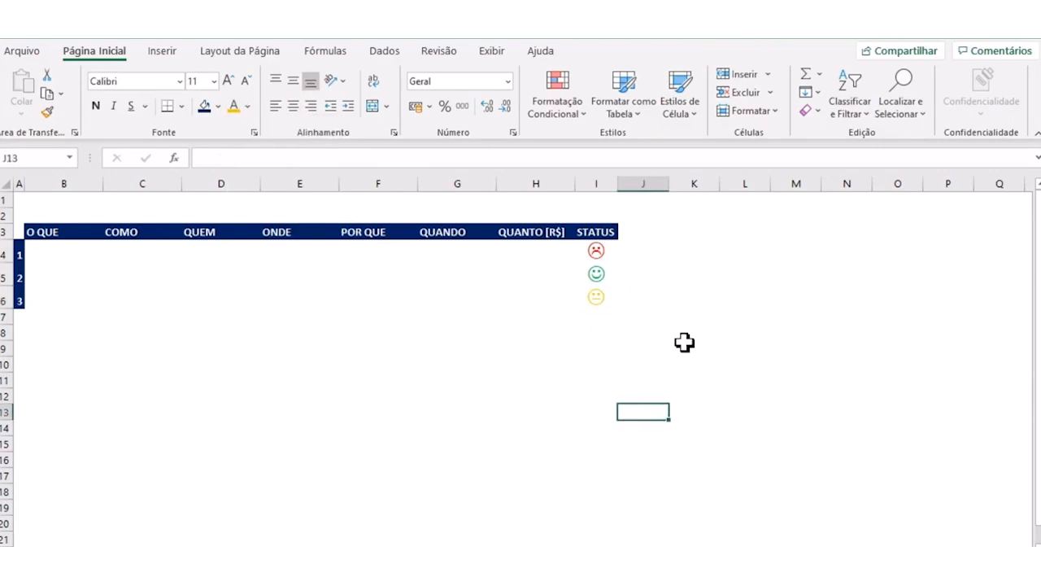
scroll(685, 340, up, 3)
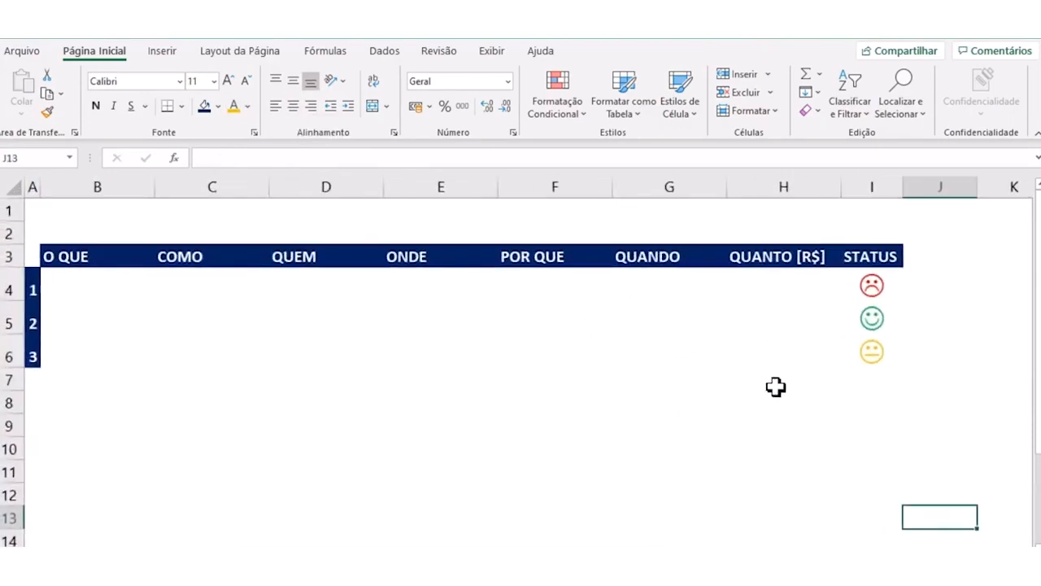
click(797, 419)
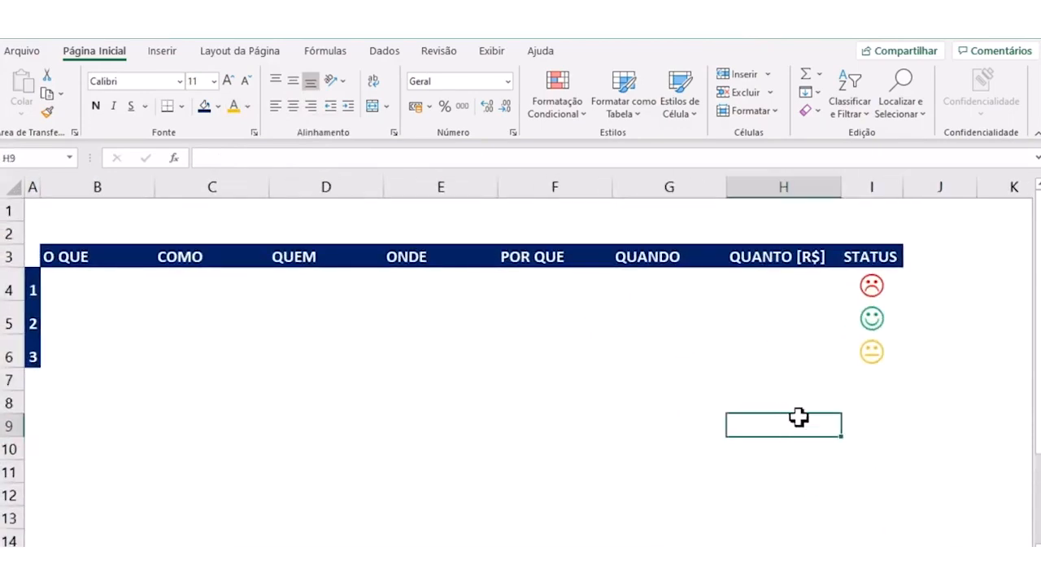
drag(871, 284, 871, 348)
click(854, 445)
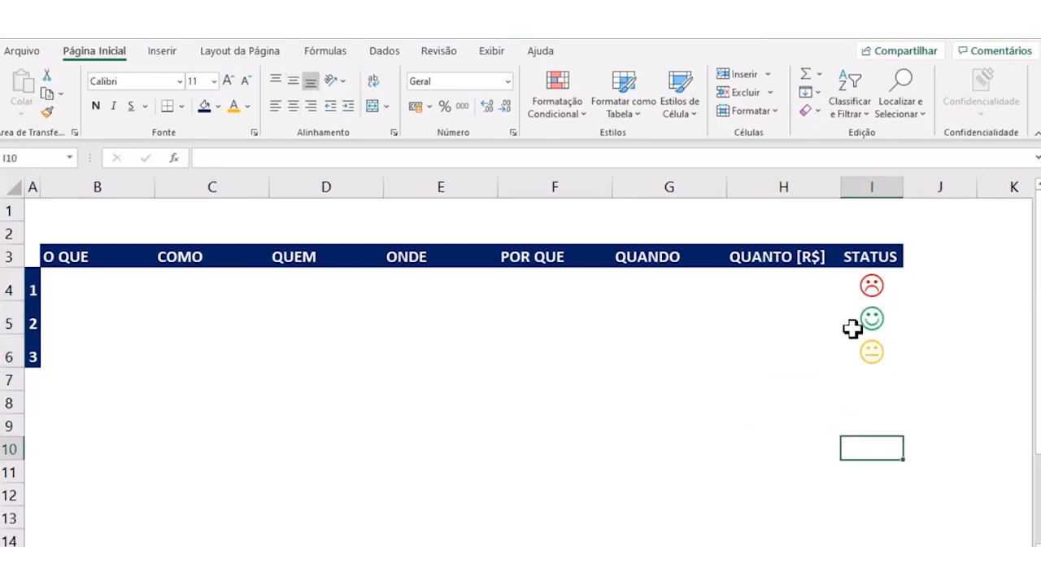
- Replace the sad face in I4 with a filled circle by entering a lowercase l
click(851, 290)
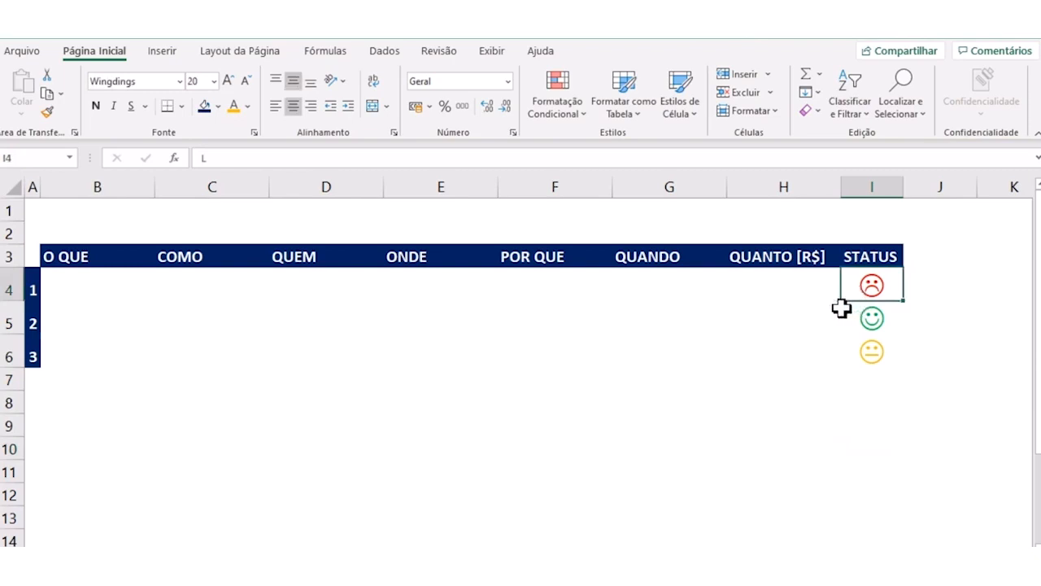
text(l)
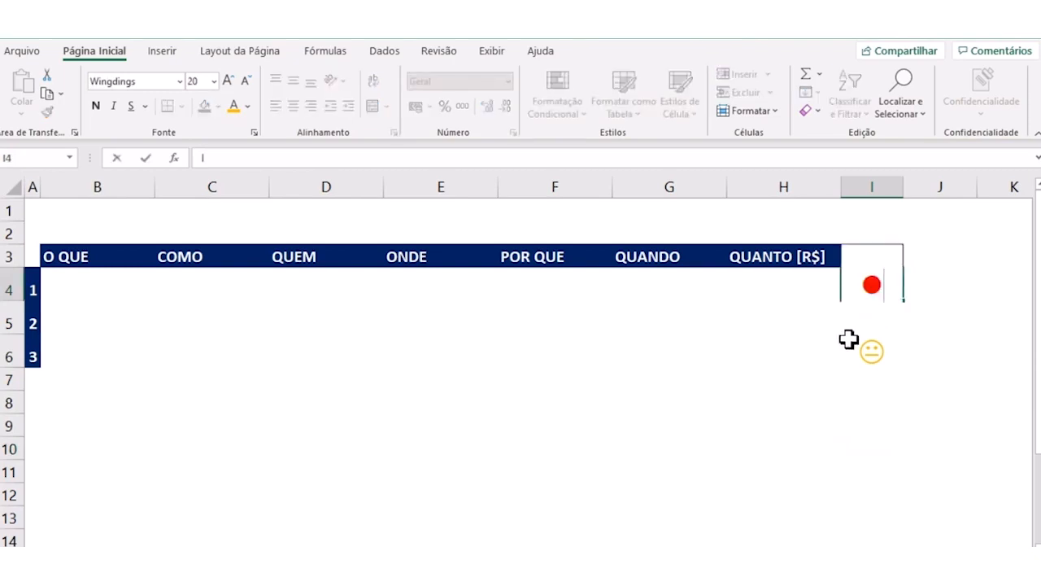
click(848, 373)
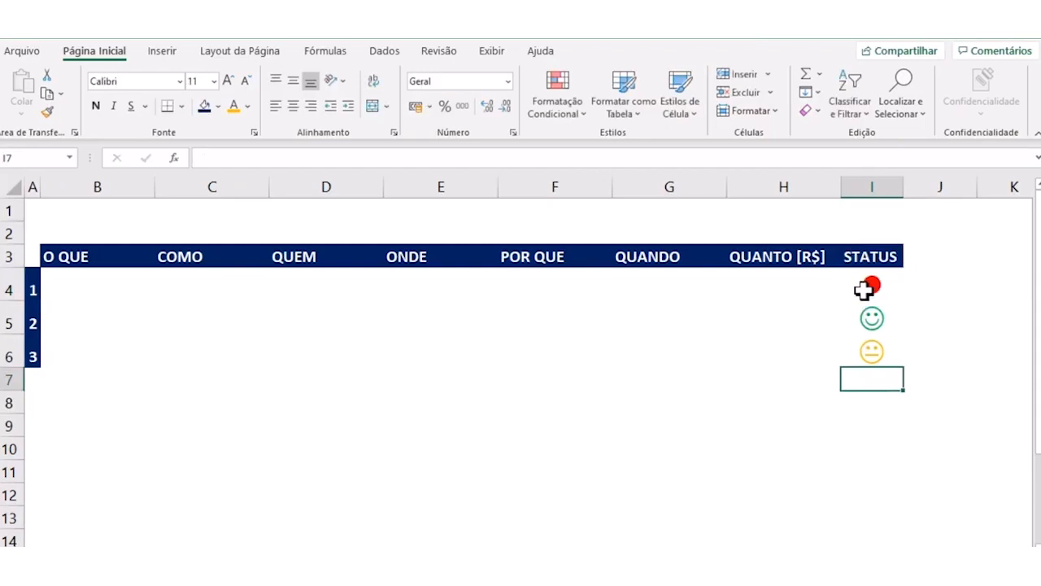
- Try a lowercase j as the status symbol in I5
click(859, 324)
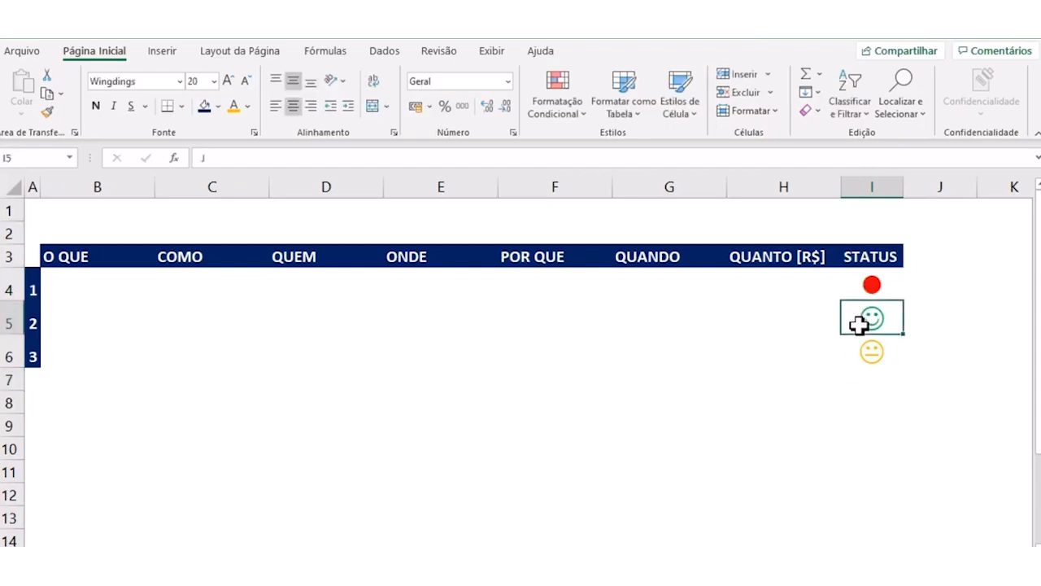
double_click(859, 325)
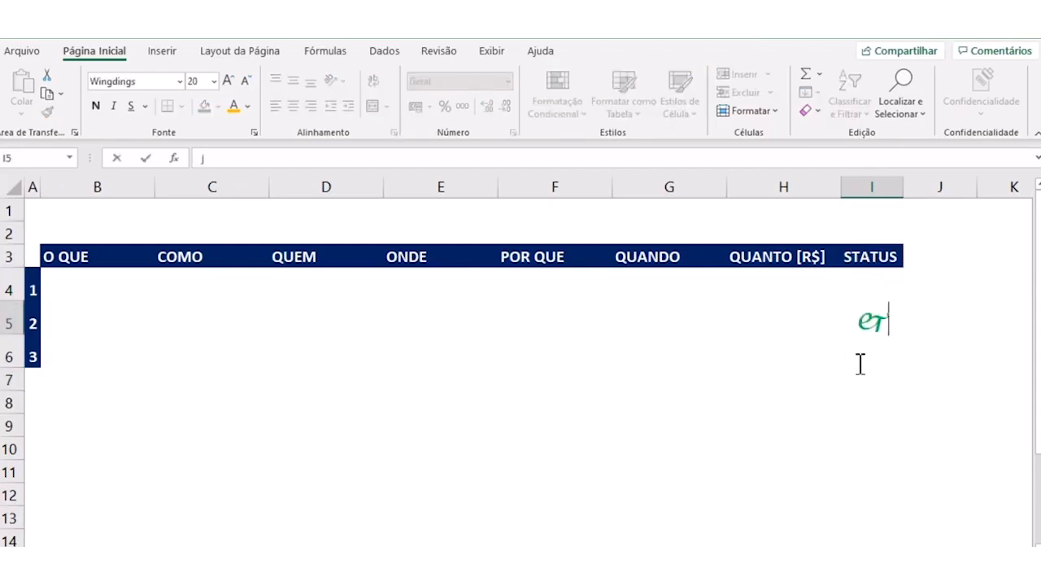
click(859, 398)
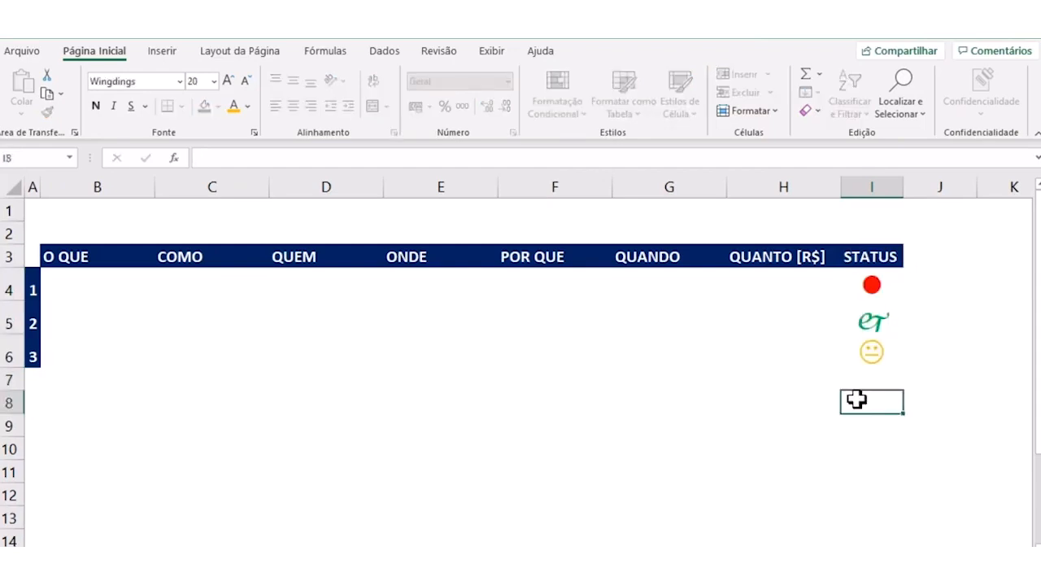
click(872, 329)
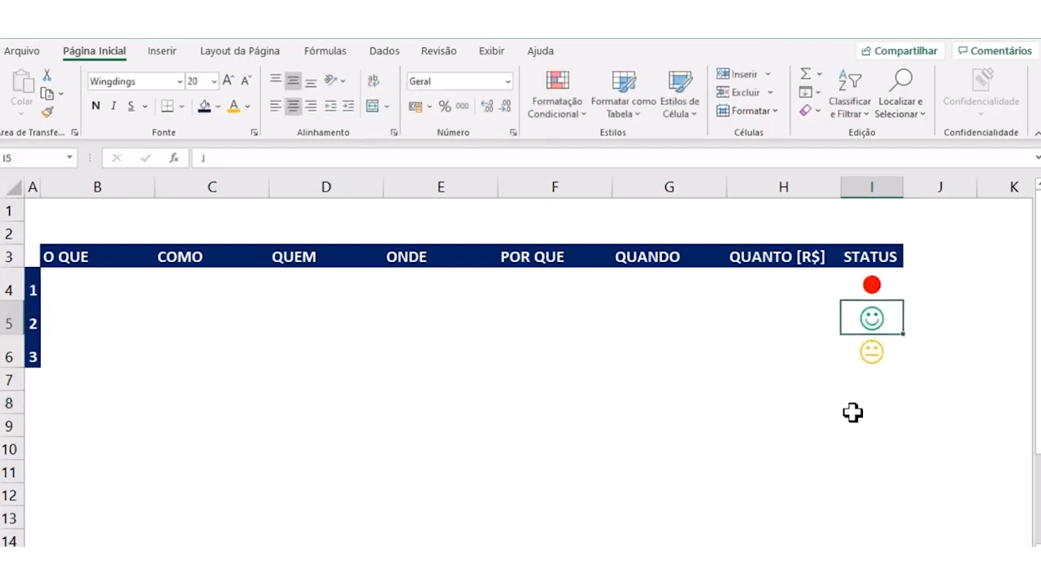
- Replace the faces in I5 and I6 with filled circles by entering a lowercase l in each cell
click(870, 287)
click(870, 324)
text(l)
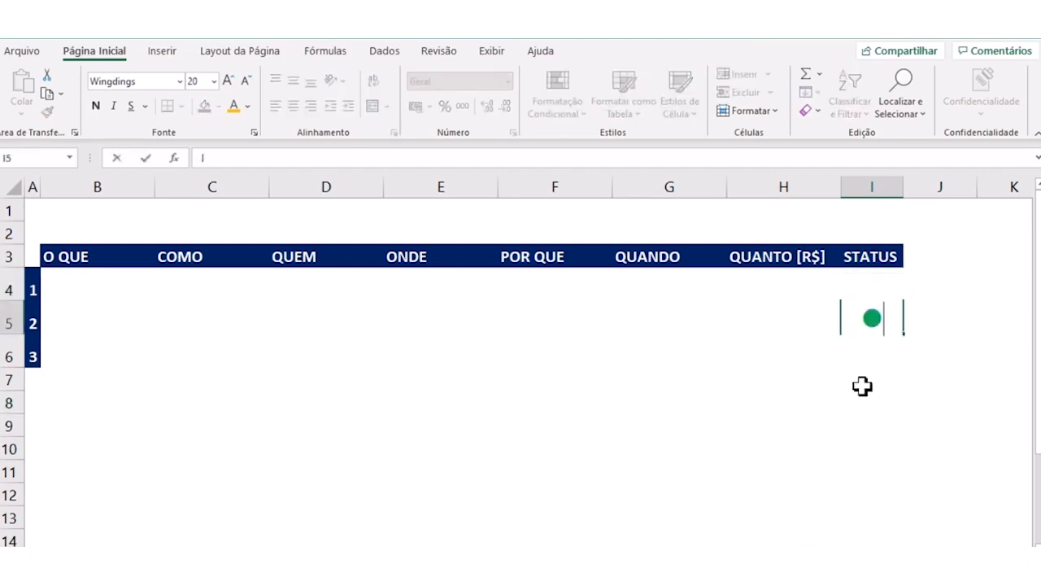
click(861, 388)
click(862, 344)
text(l)
click(847, 426)
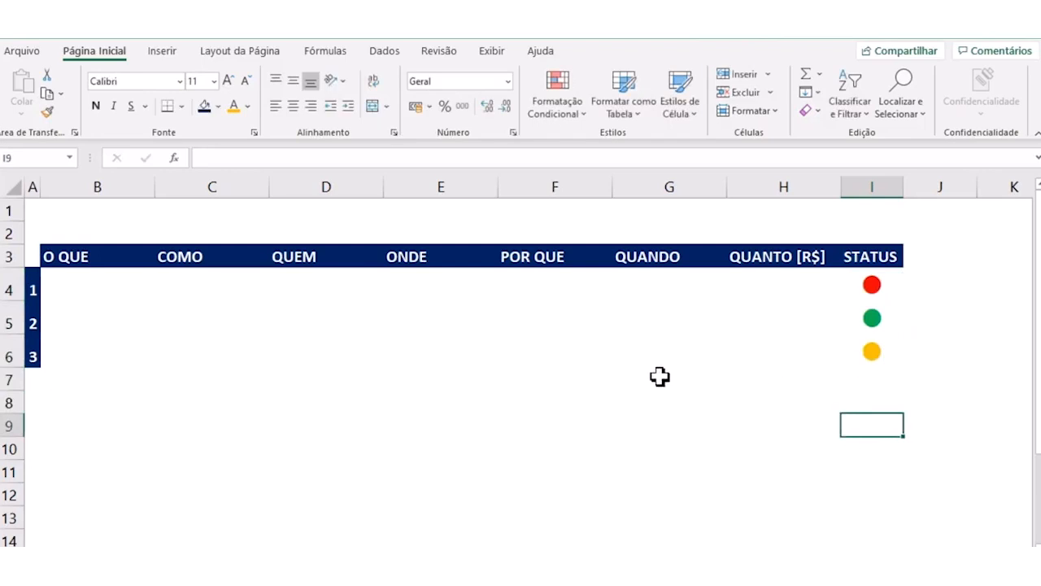
- Undo the three filled-circle entries in the STATUS column
key(ctrl+z)
key(ctrl+z)
key(ctrl+z)
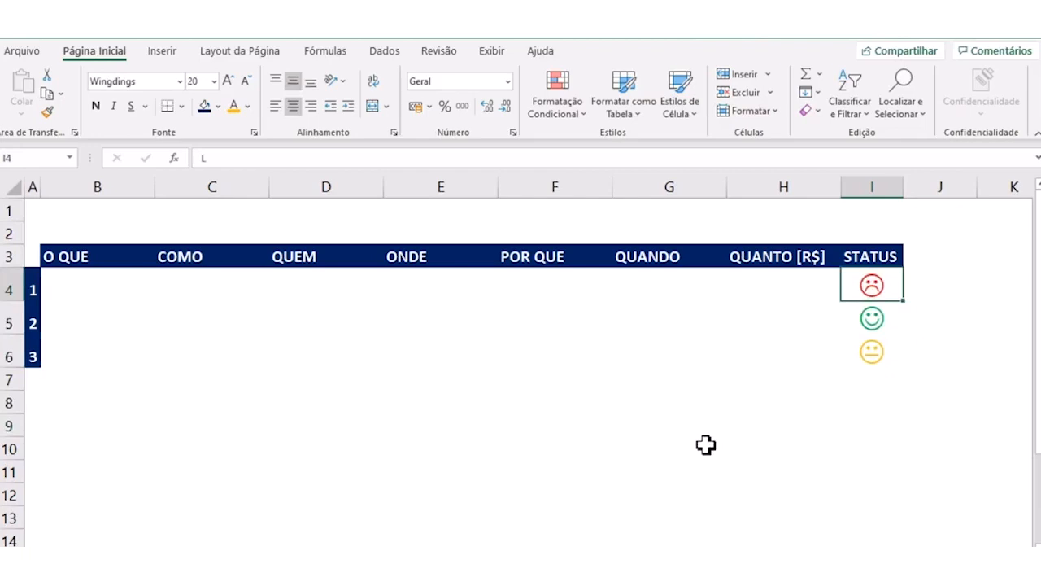
click(751, 420)
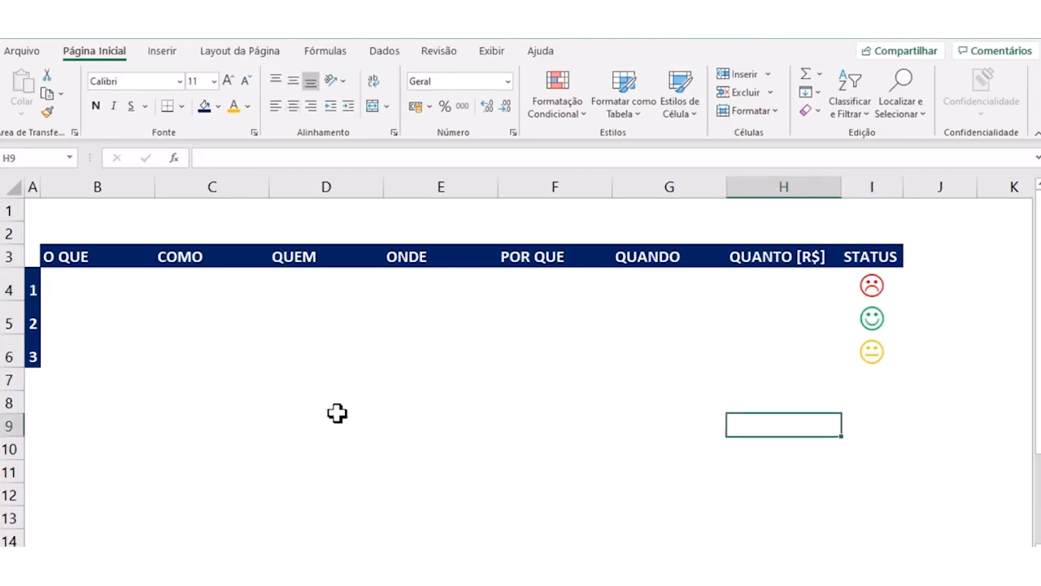
key(alt+Tab)
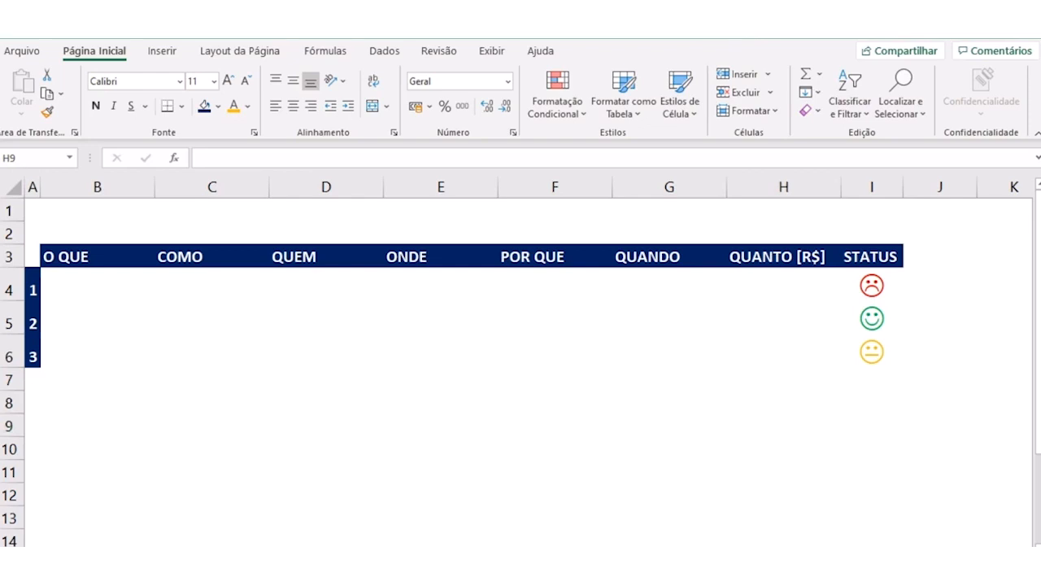
- Delete the two empty rows above the table's header row
click(13, 236)
drag(11, 235, 11, 213)
right_click(12, 213)
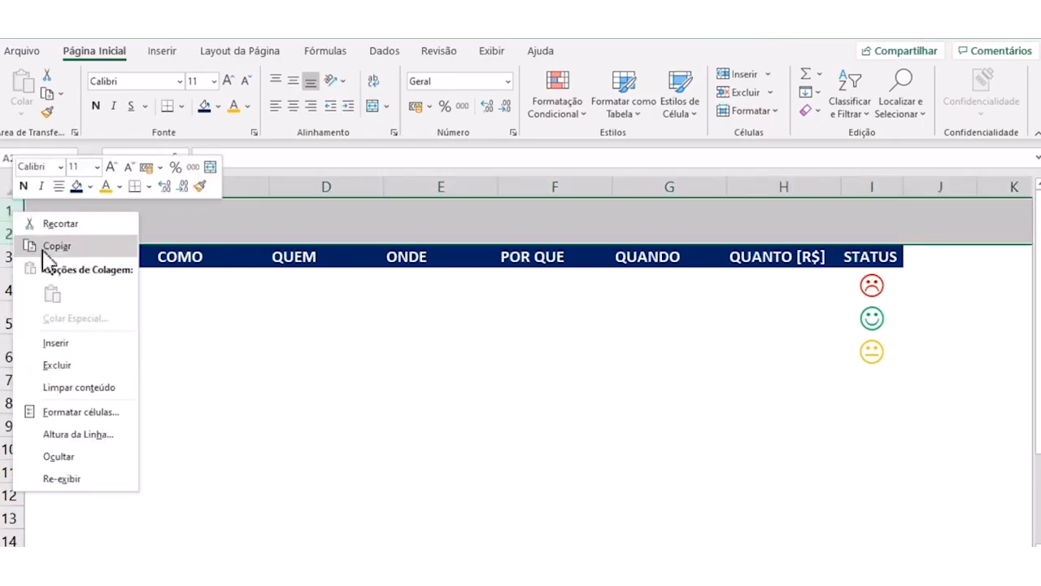
click(68, 368)
click(340, 355)
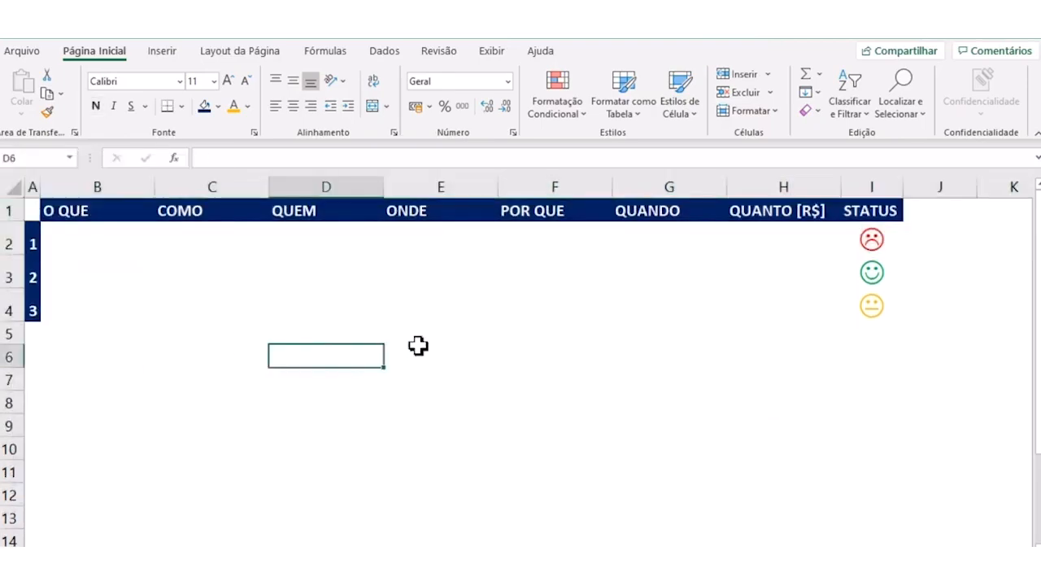